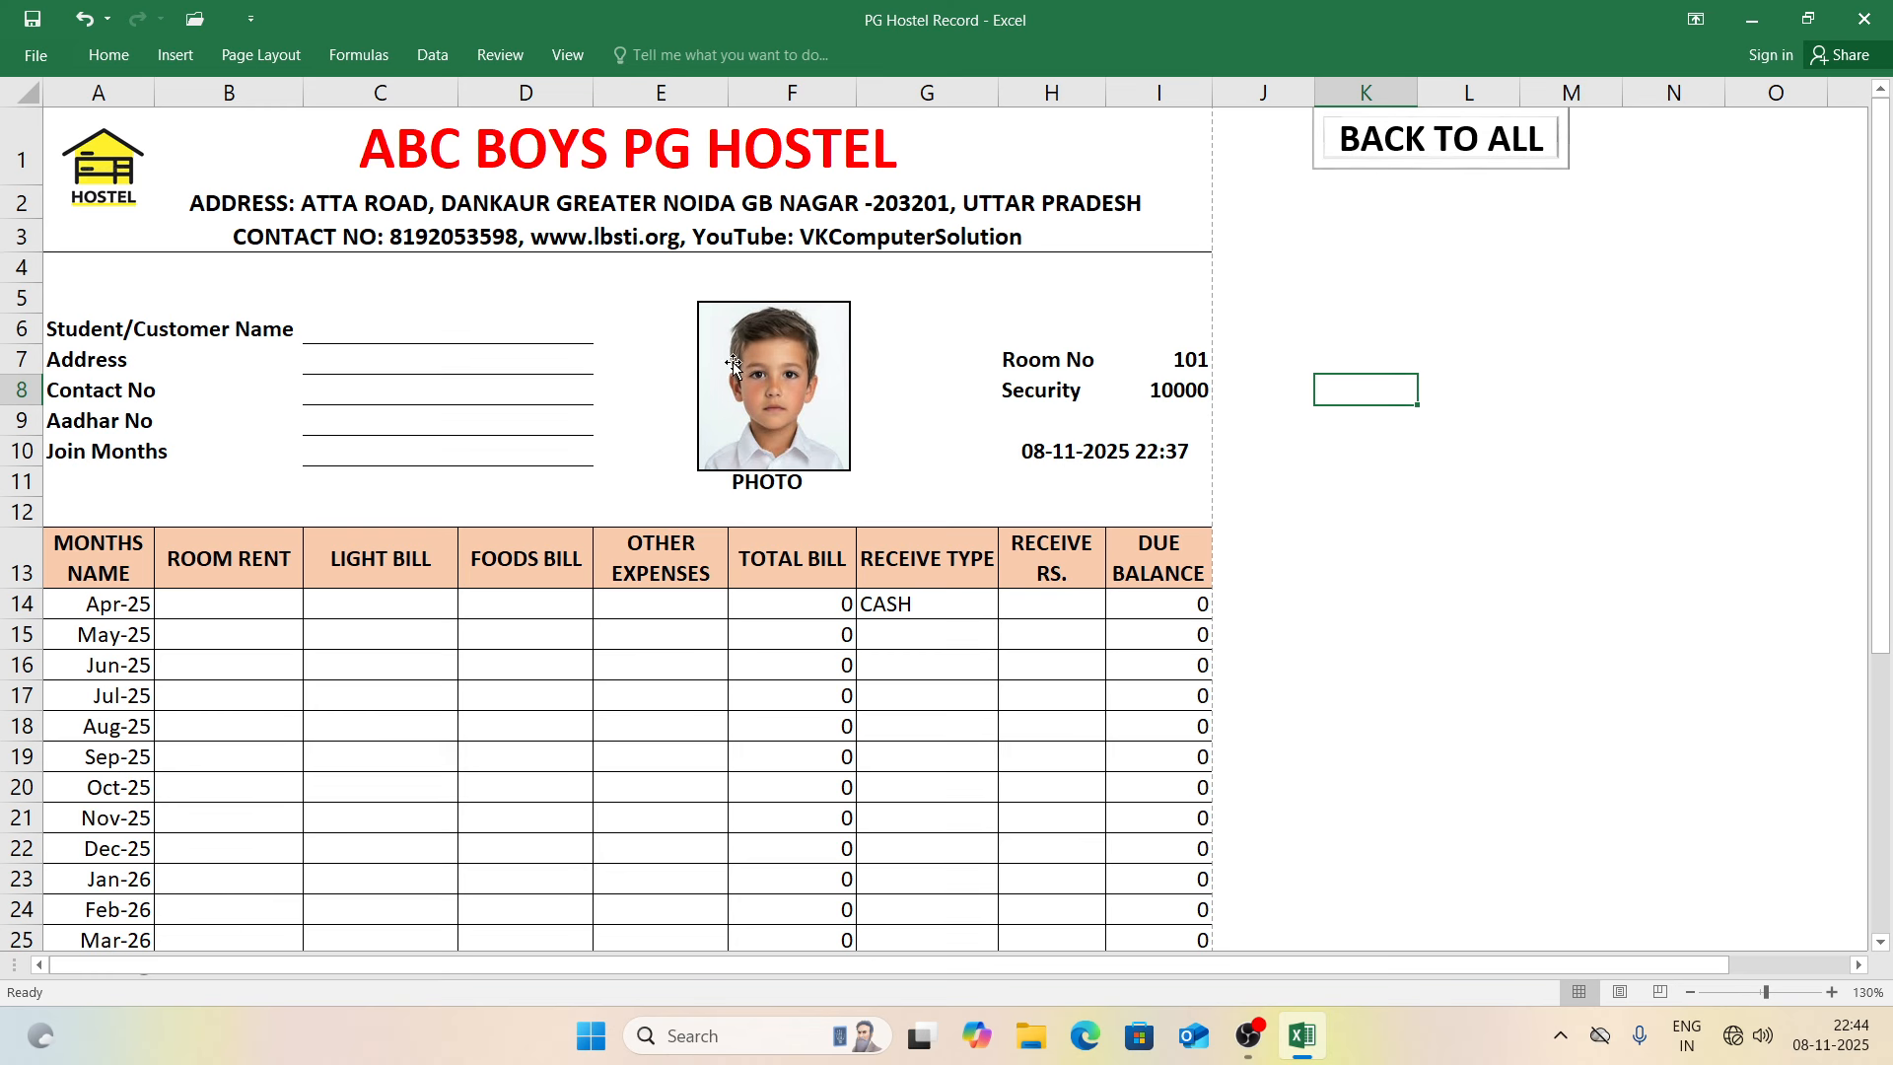
# Step: Preview how the bill sheet will print, then return to the sheet
pyautogui.click(457, 331)
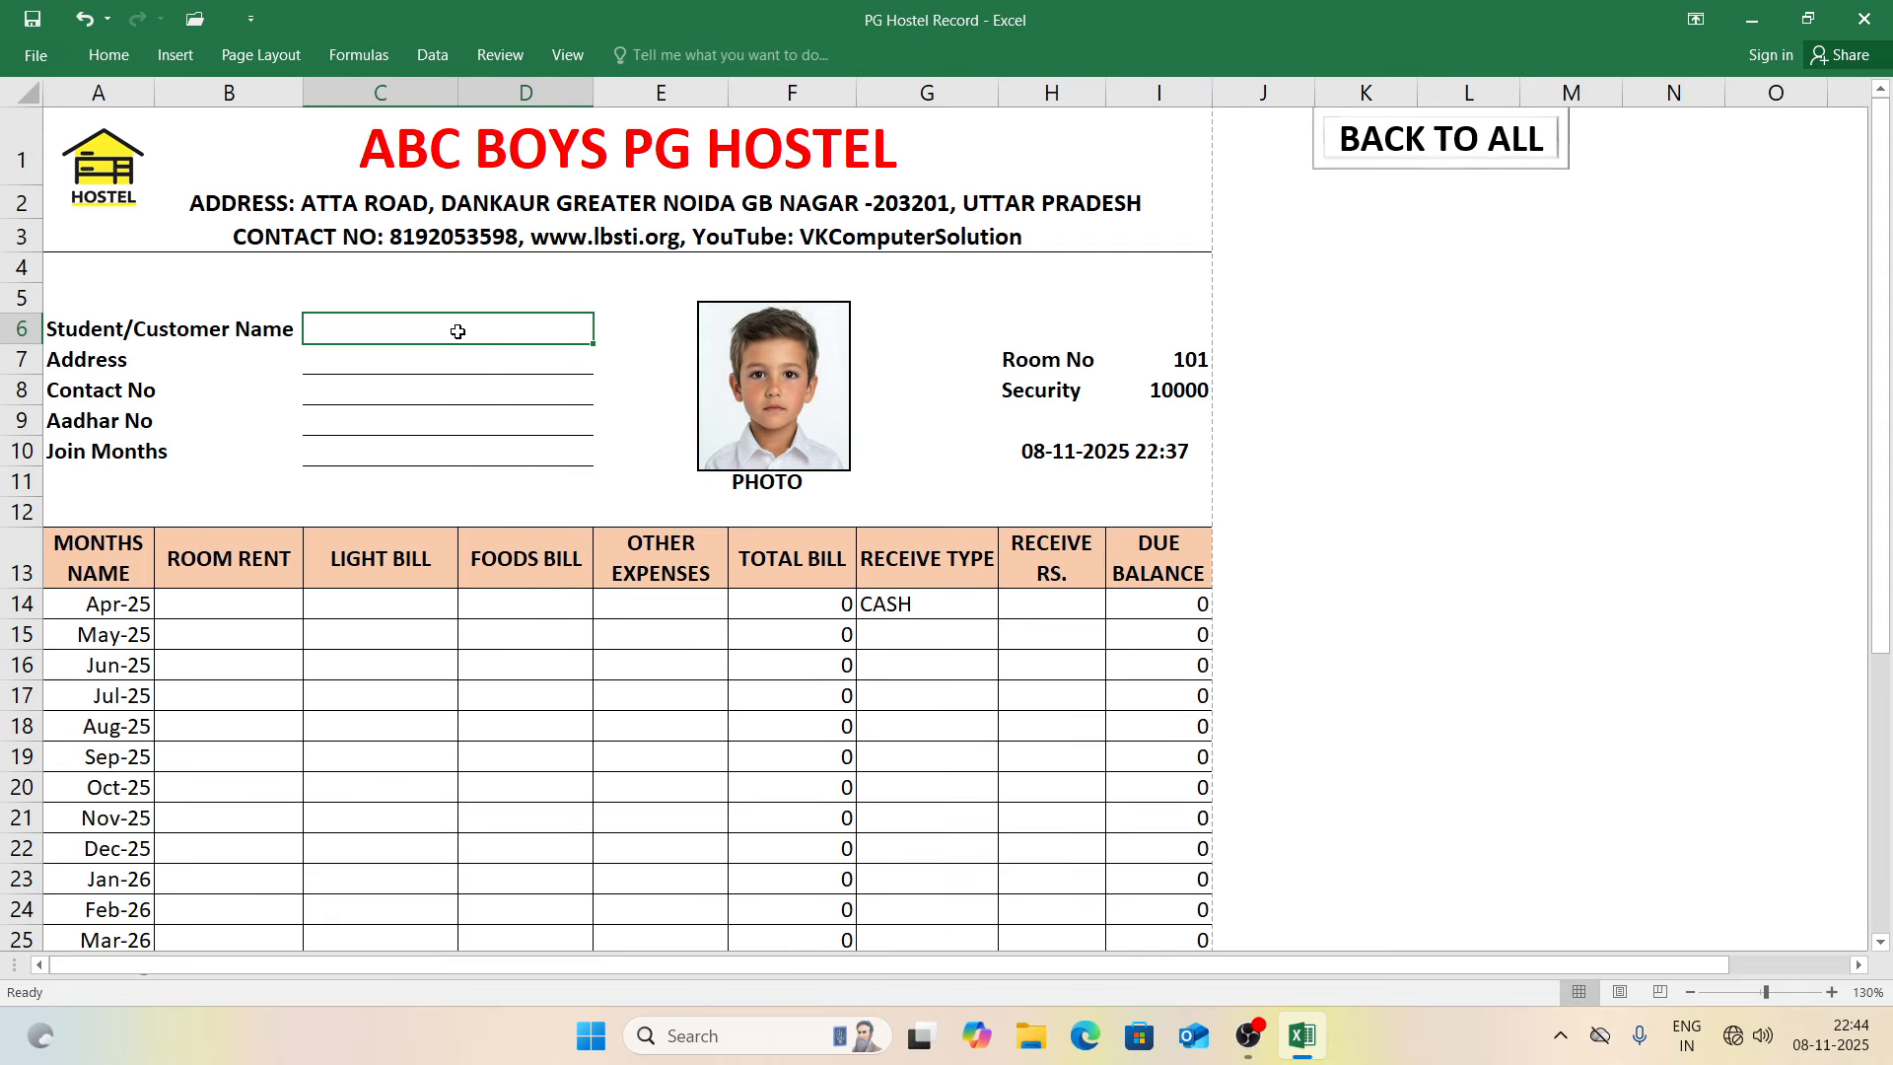
pyautogui.hotkey('ctrl', 'p')
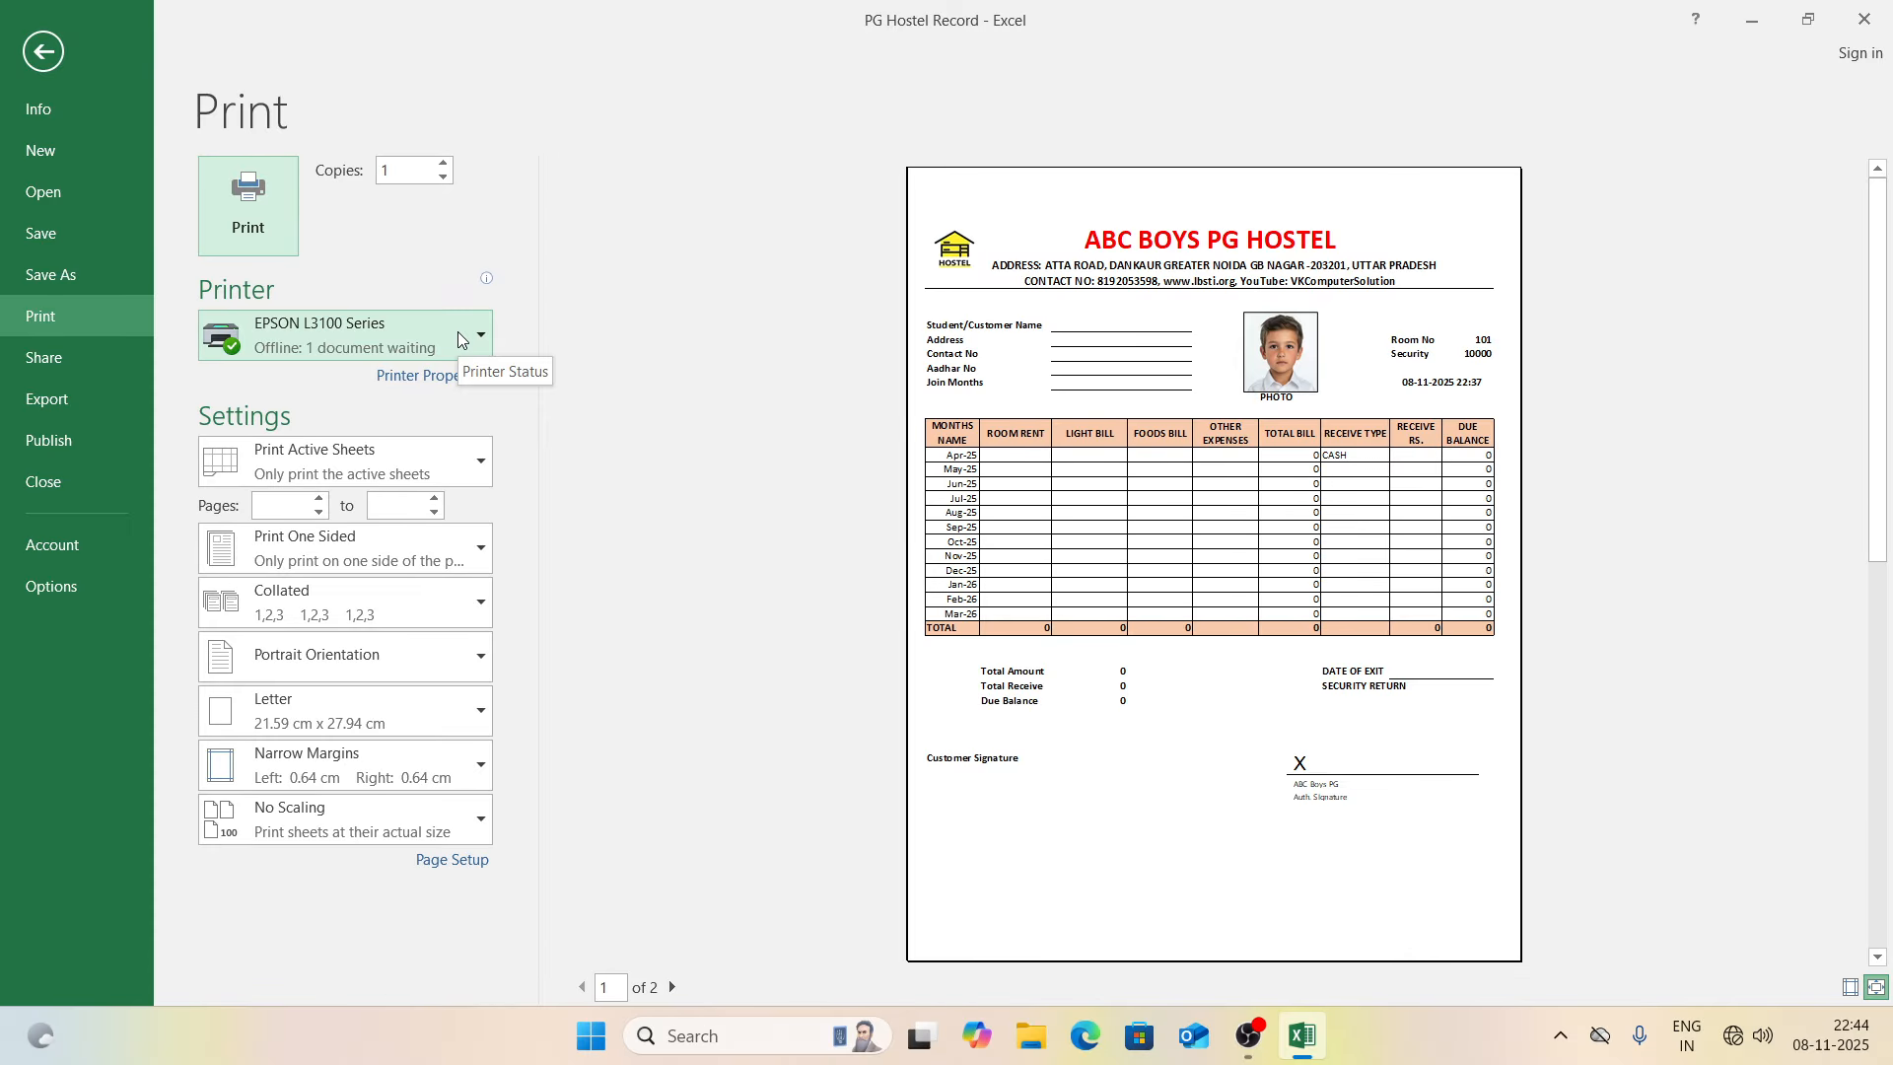
pyautogui.press('Escape')
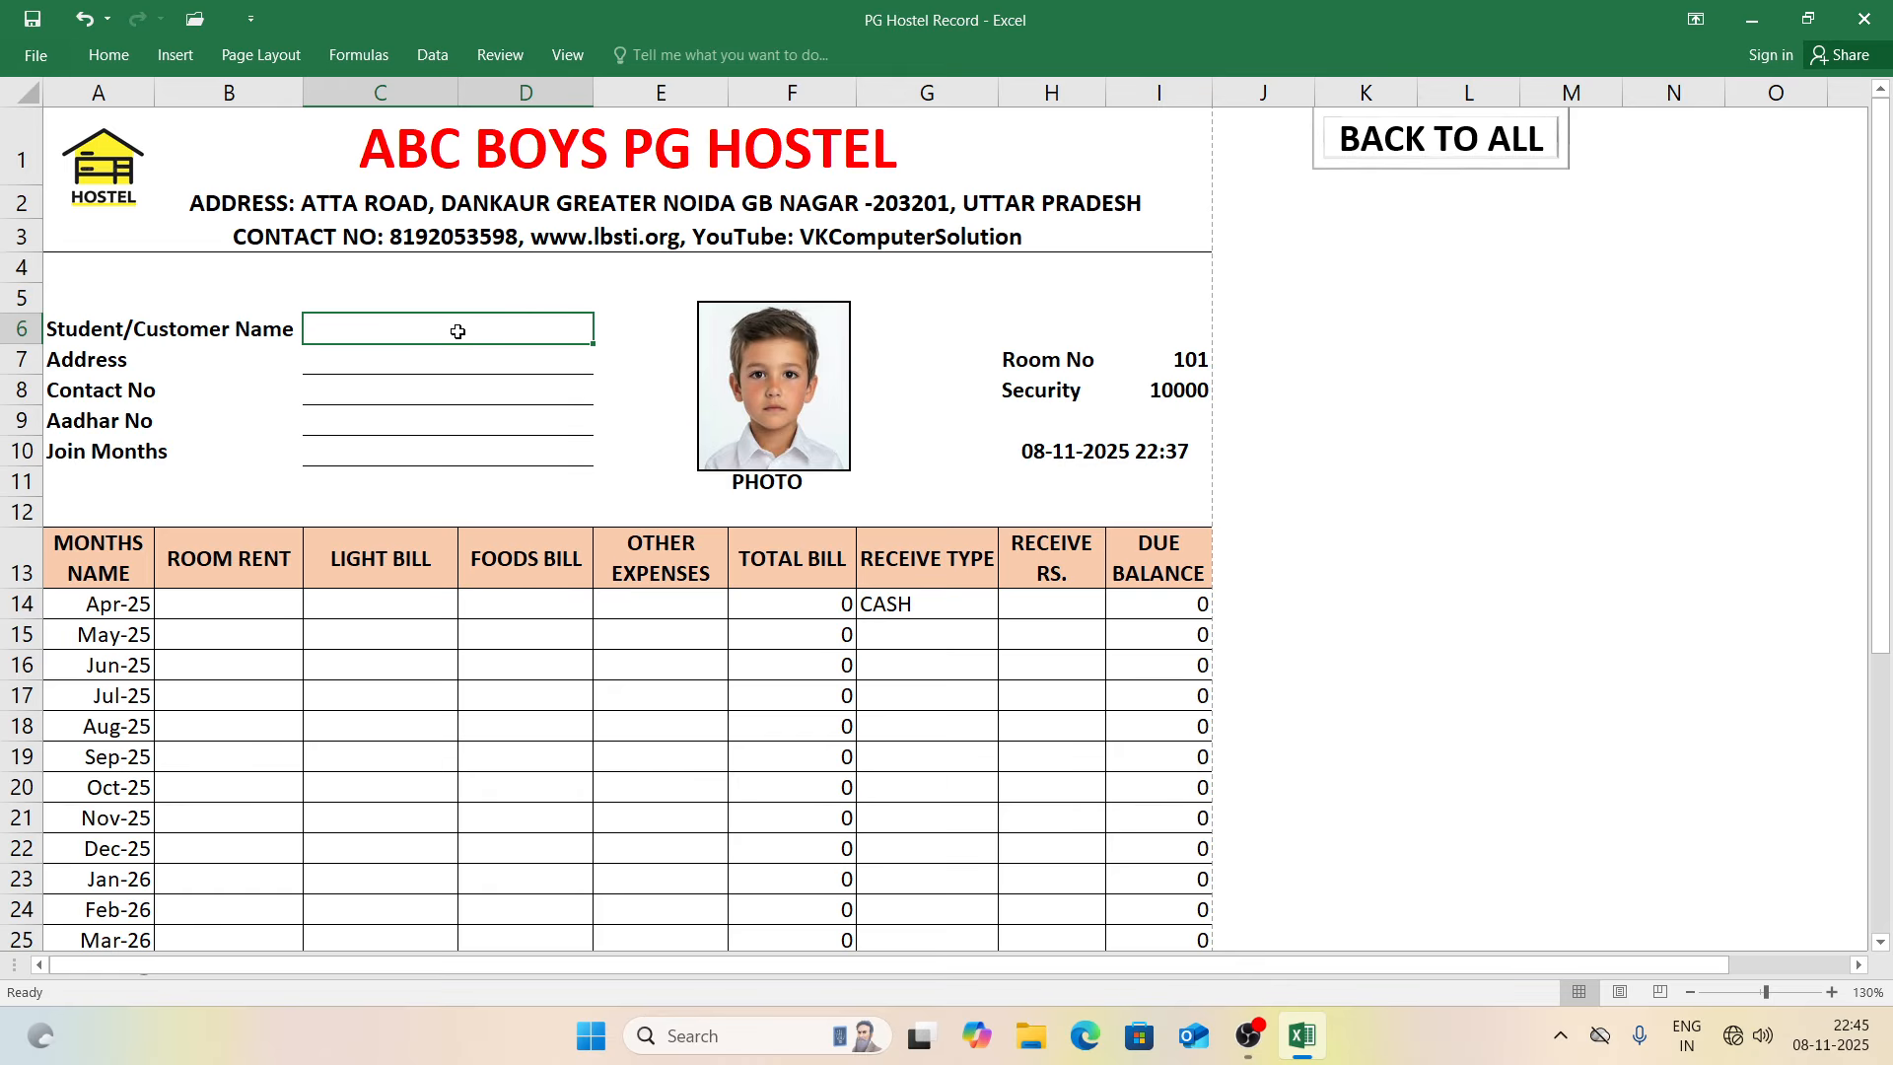
# Step: Enter the student's name, address, contact number and Aadhar number in C6:C9
pyautogui.write('ROHI')
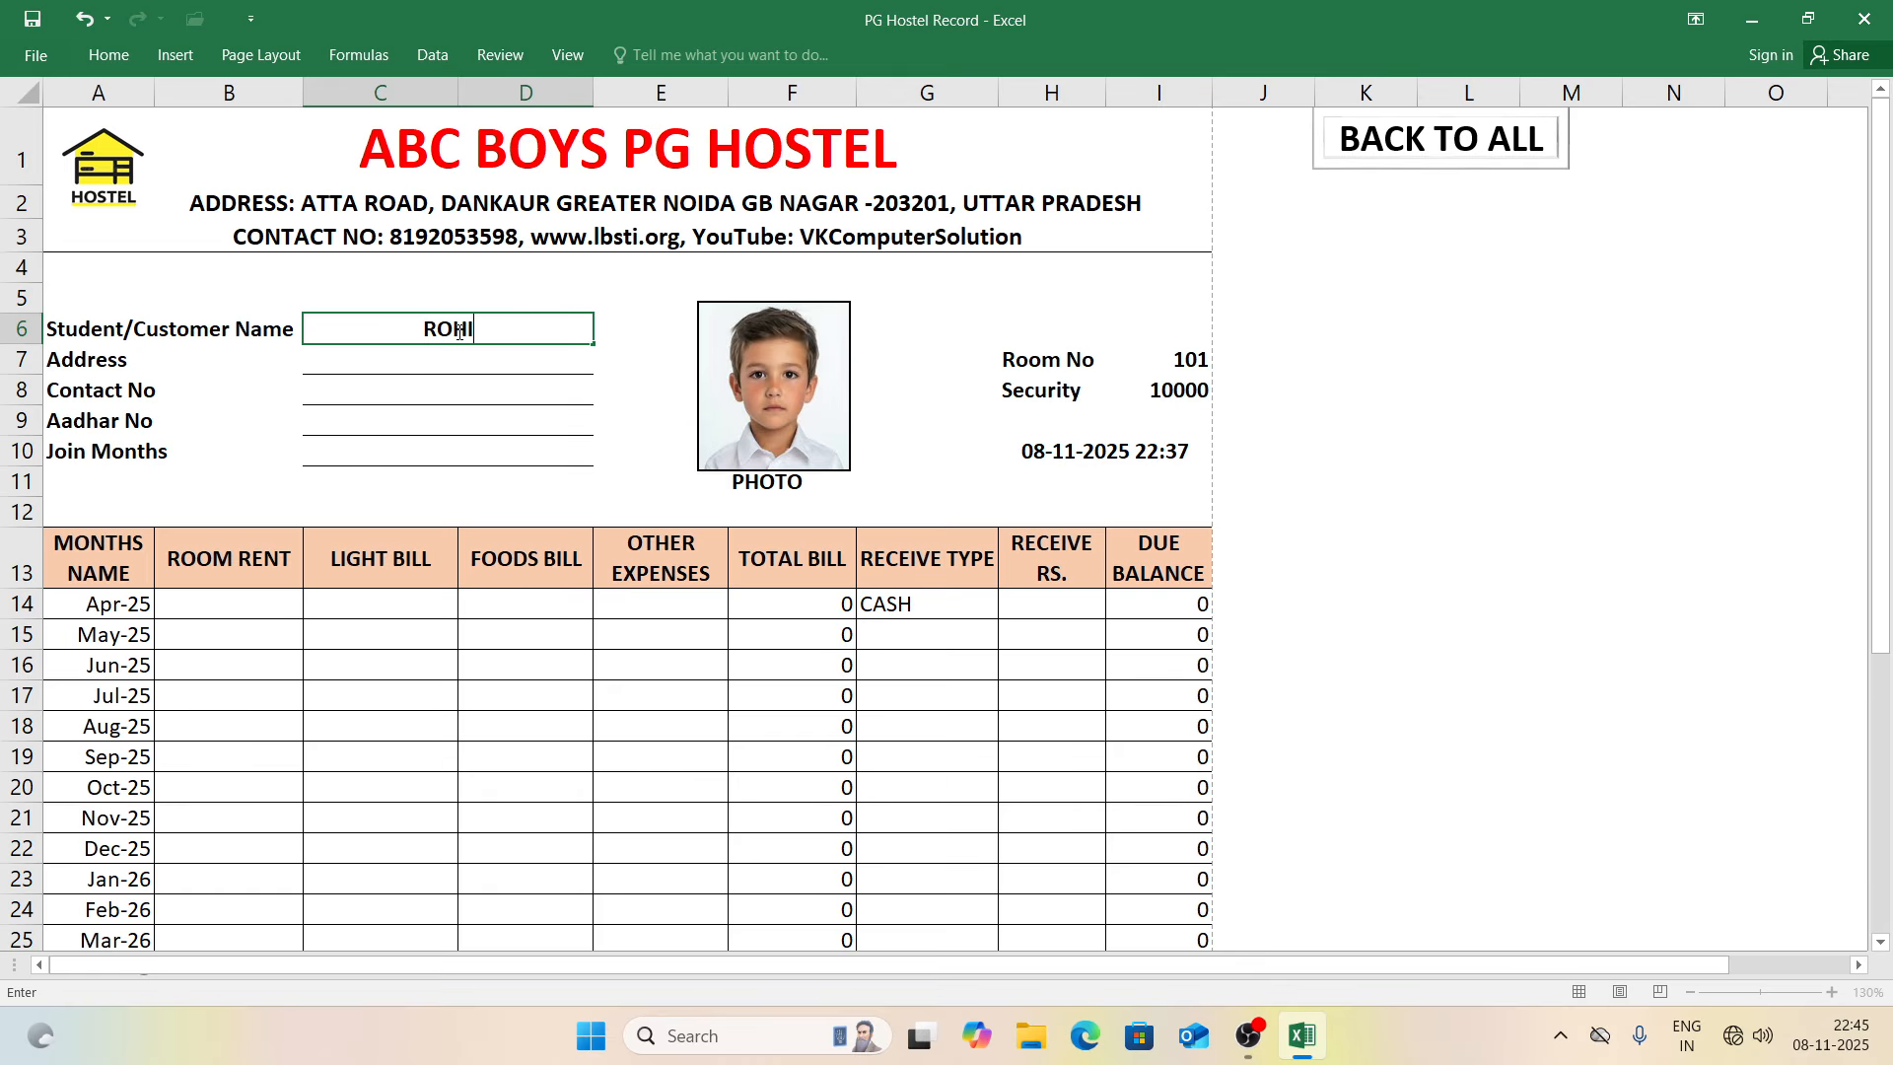
pyautogui.write('T')
pyautogui.press('Return')
pyautogui.write('DANKAUR')
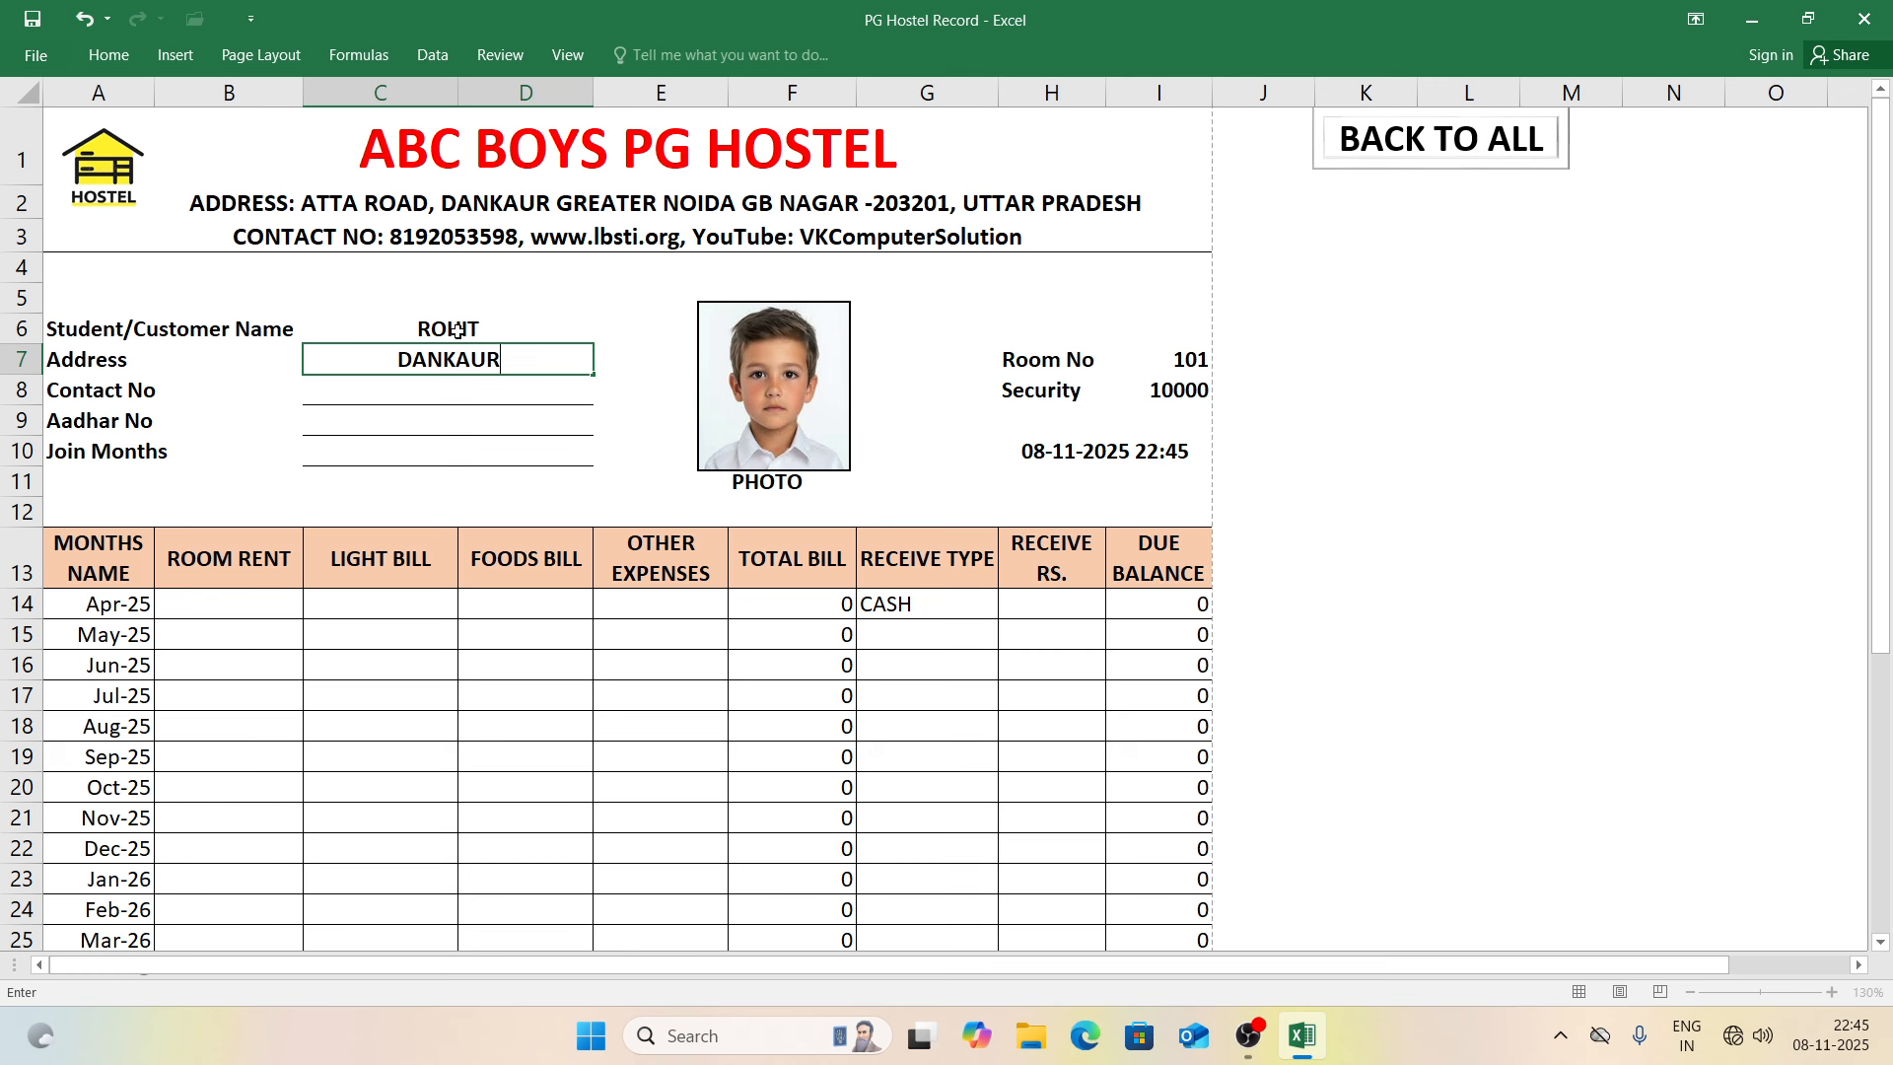
pyautogui.press('Return')
pyautogui.press('Return')
pyautogui.press('Up')
pyautogui.press('Return')
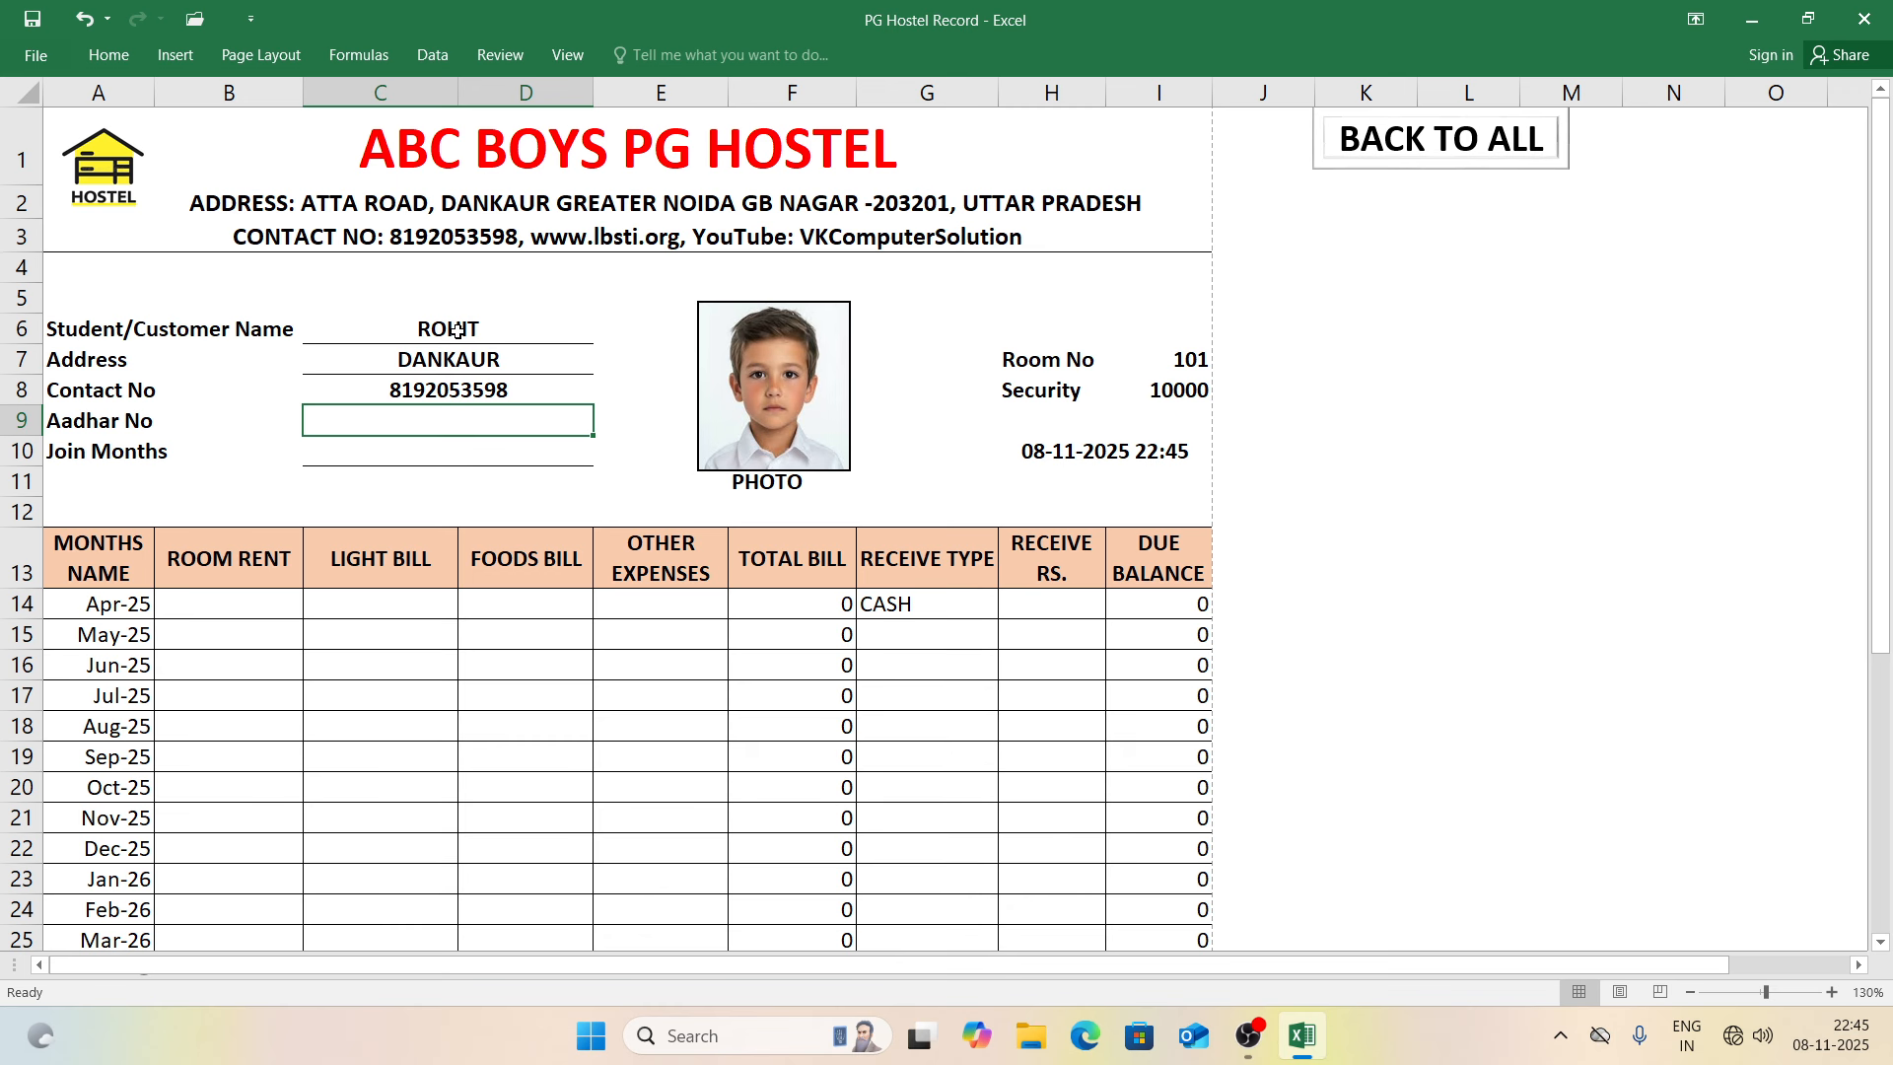
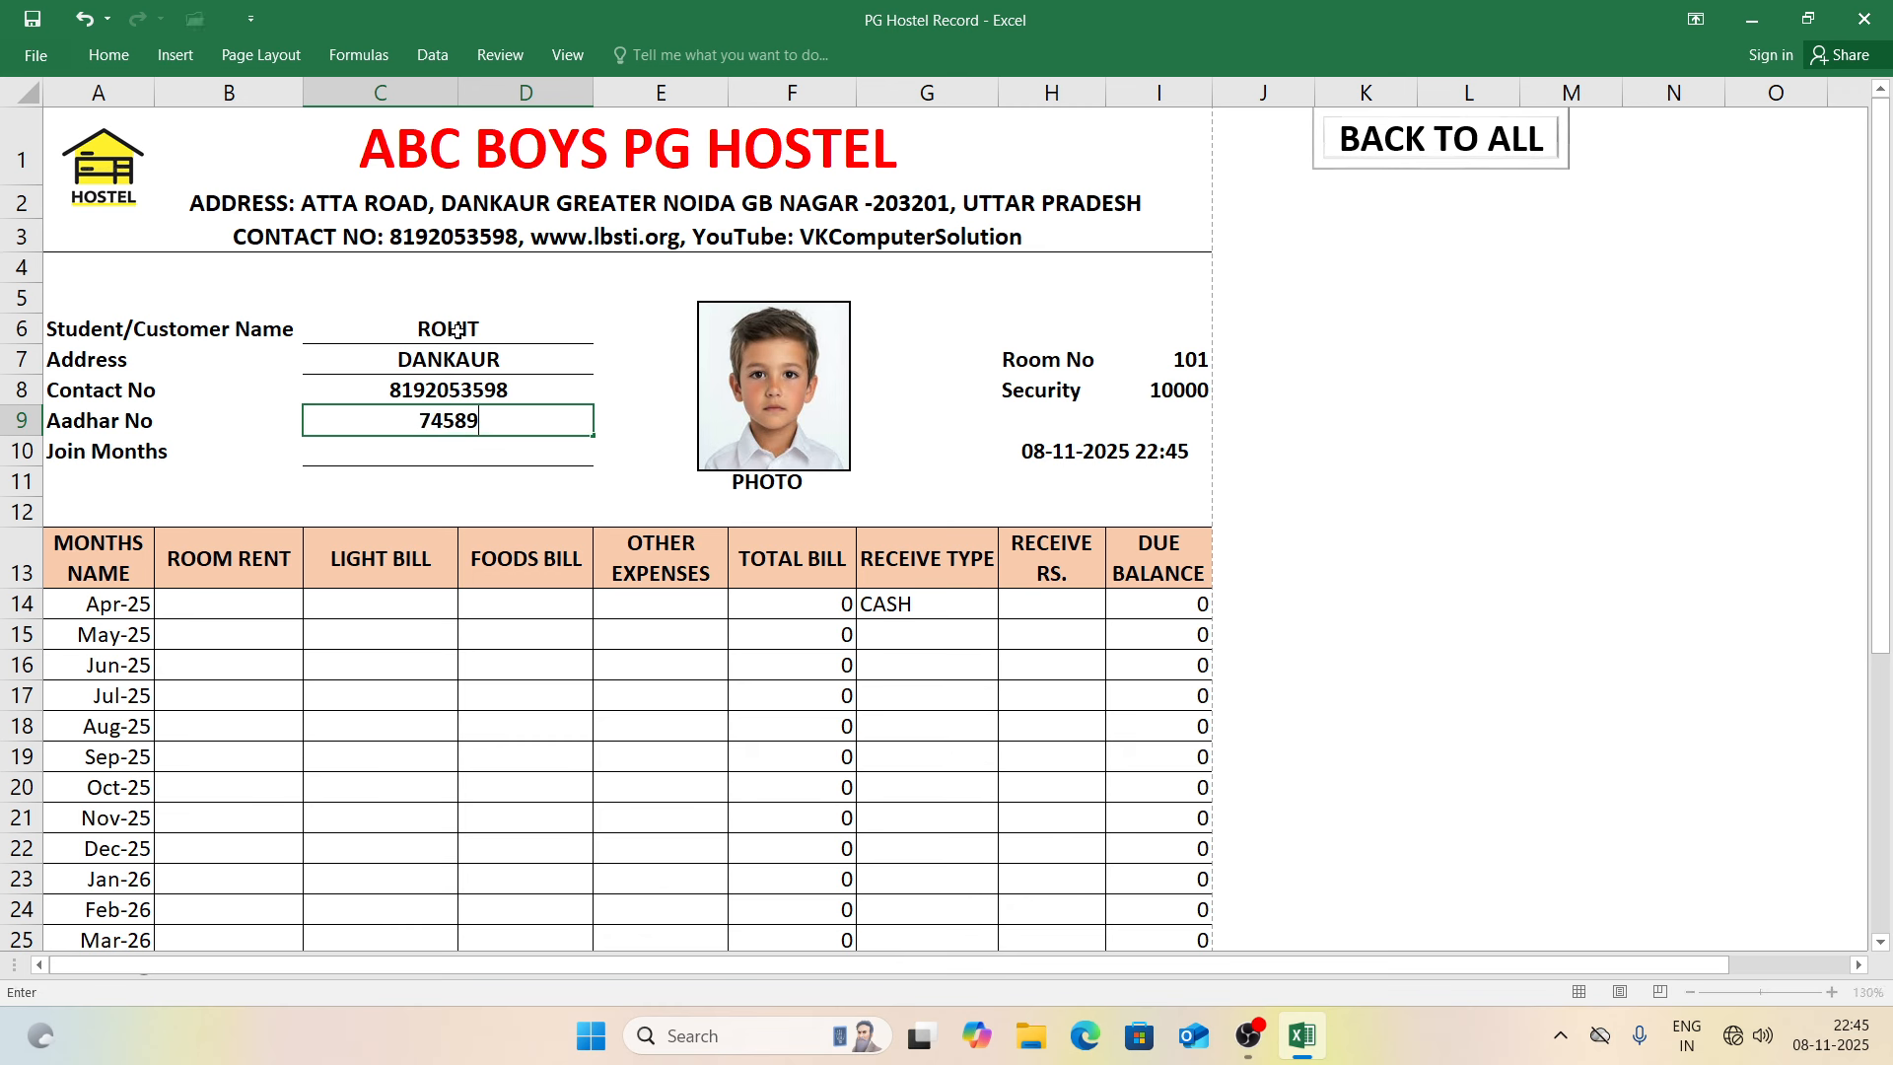
pyautogui.press('Return')
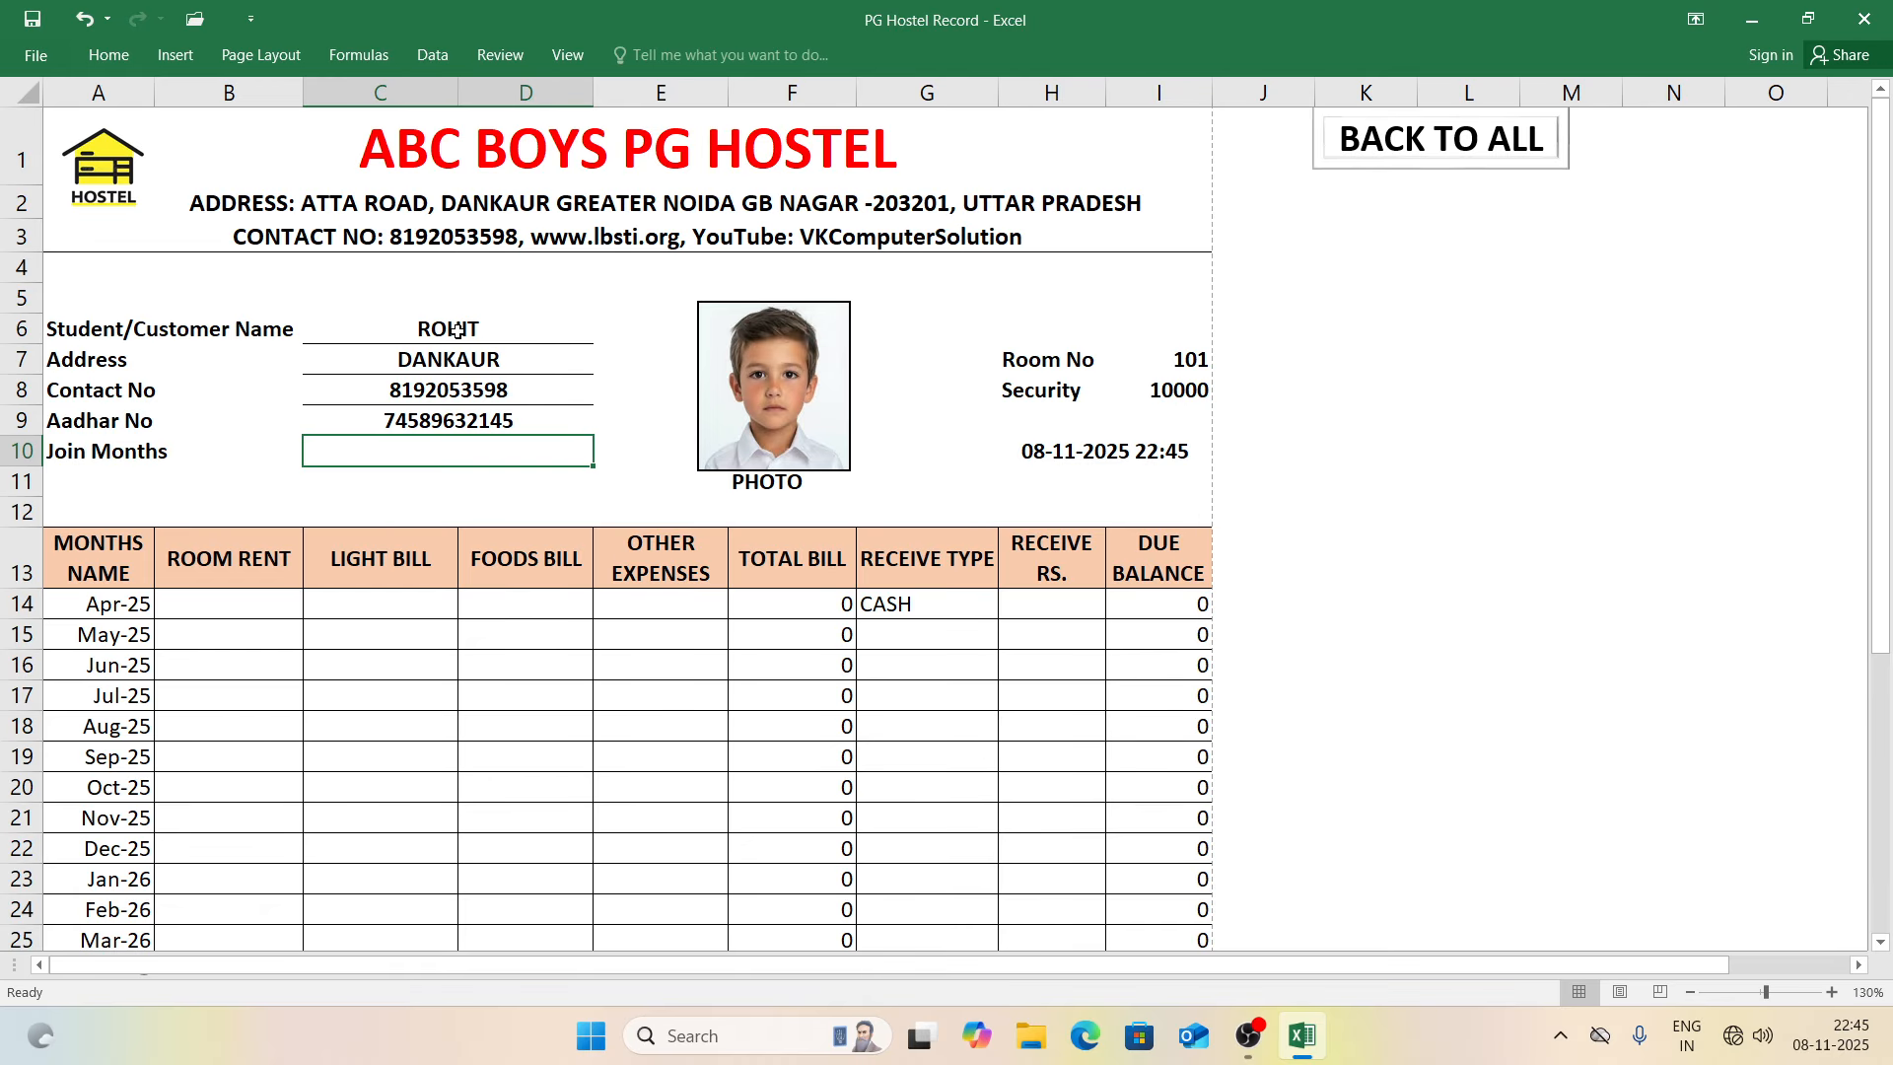
# Step: Set the join month in C10 to APRIL -2025, replacing the inserted date
pyautogui.hotkey('ctrl', ';')
pyautogui.press('Return')
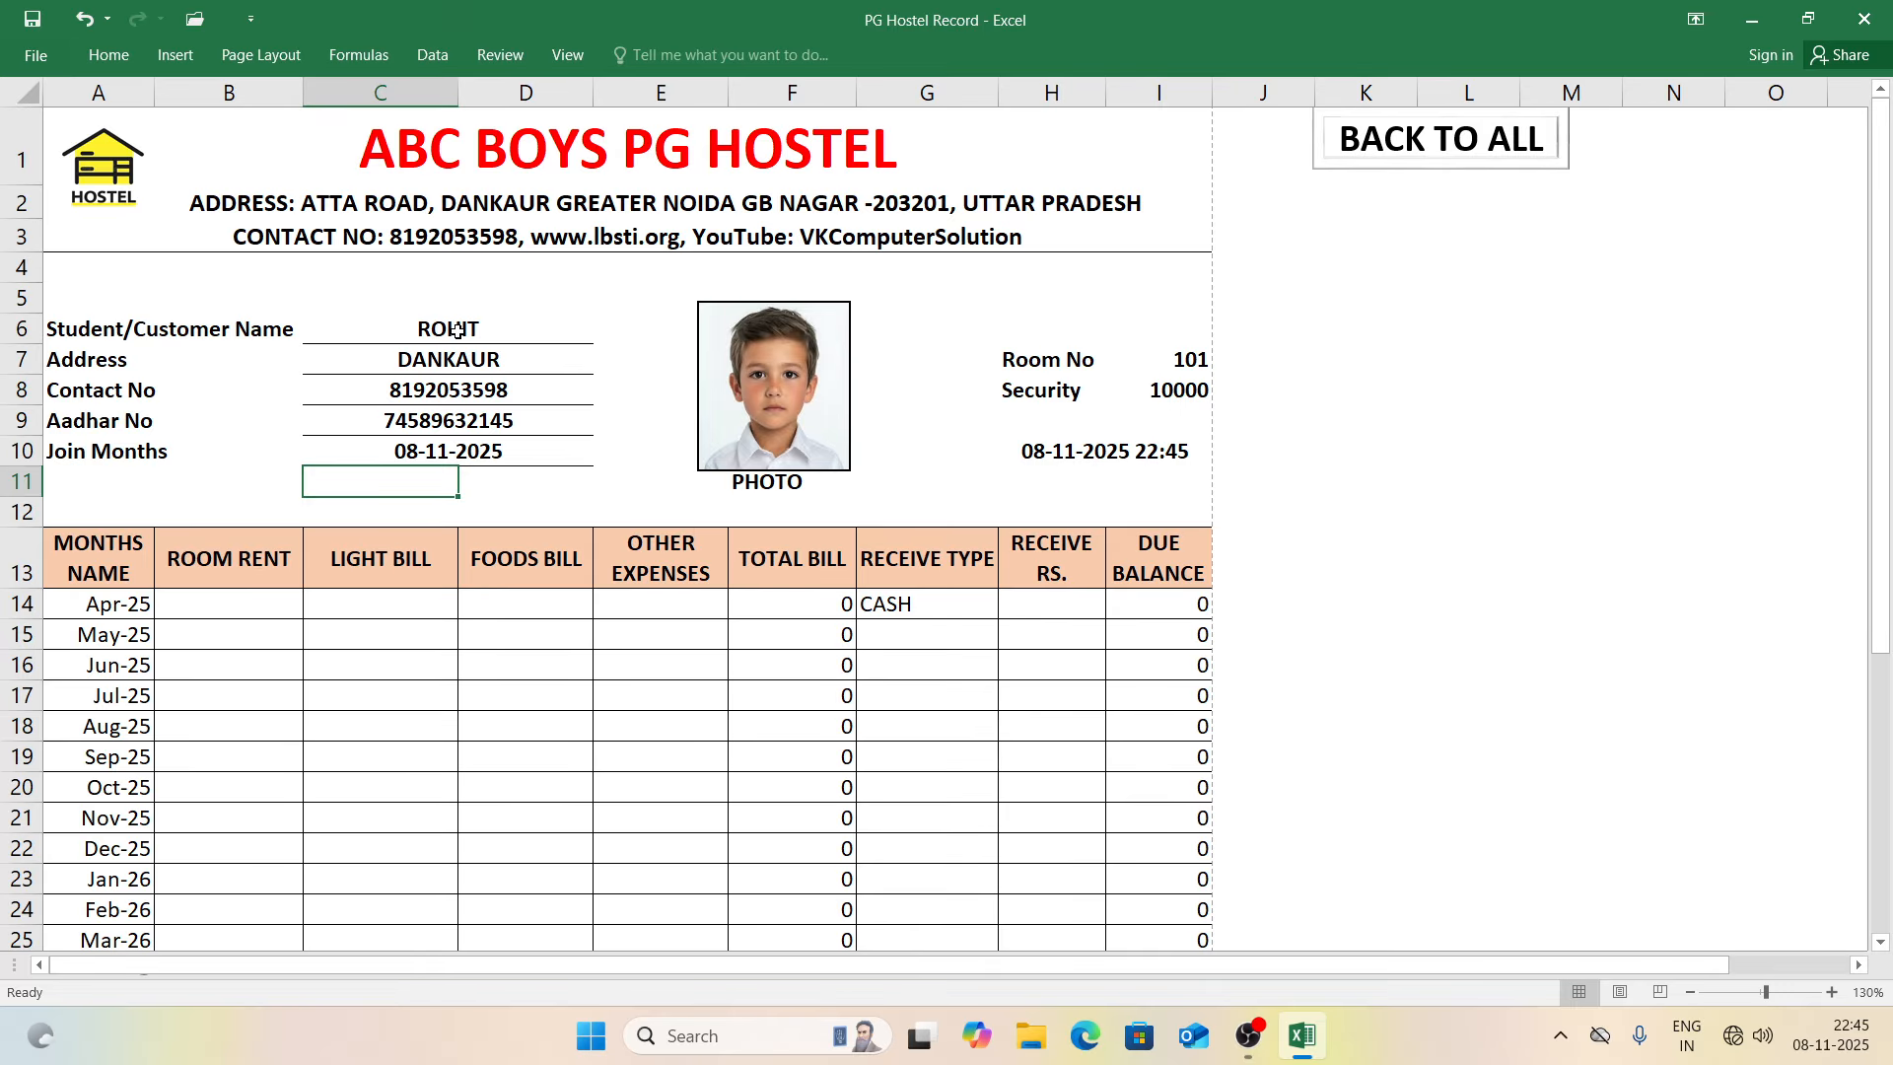
pyautogui.press('Up')
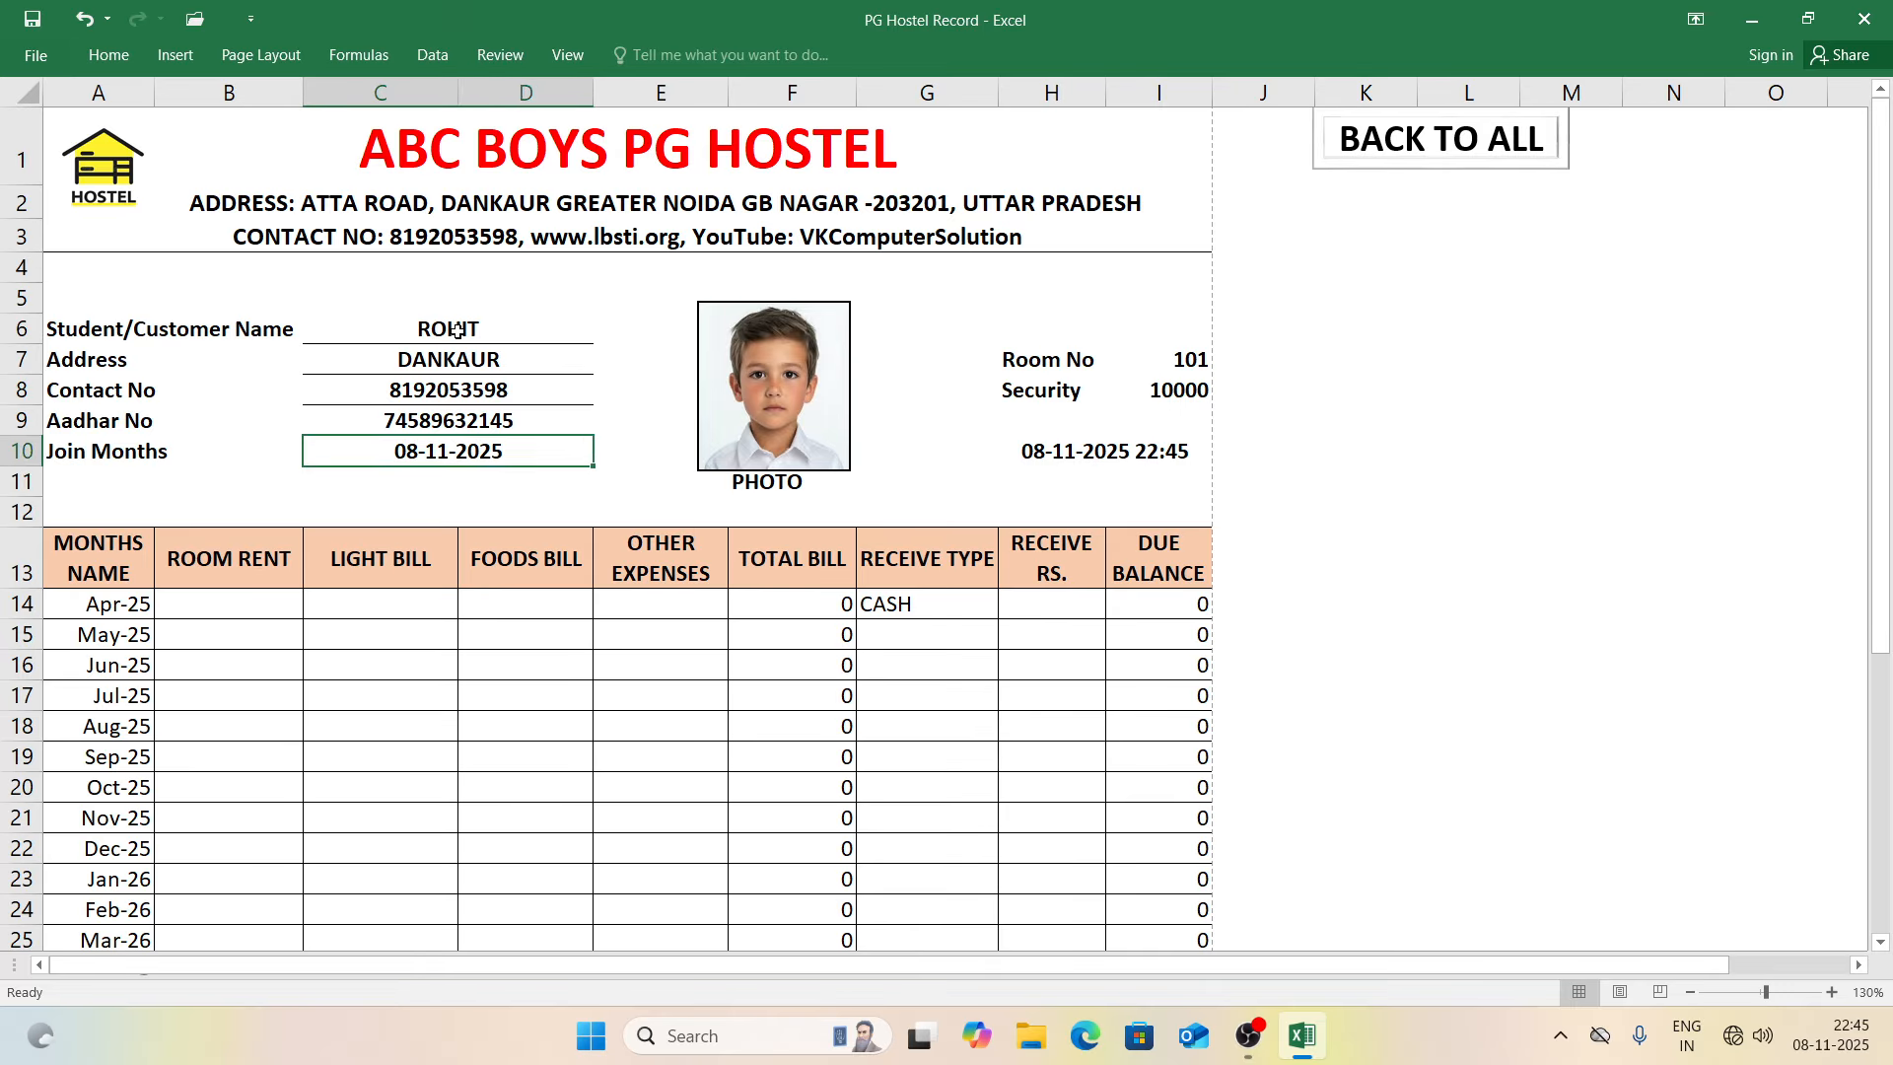
pyautogui.write('APR')
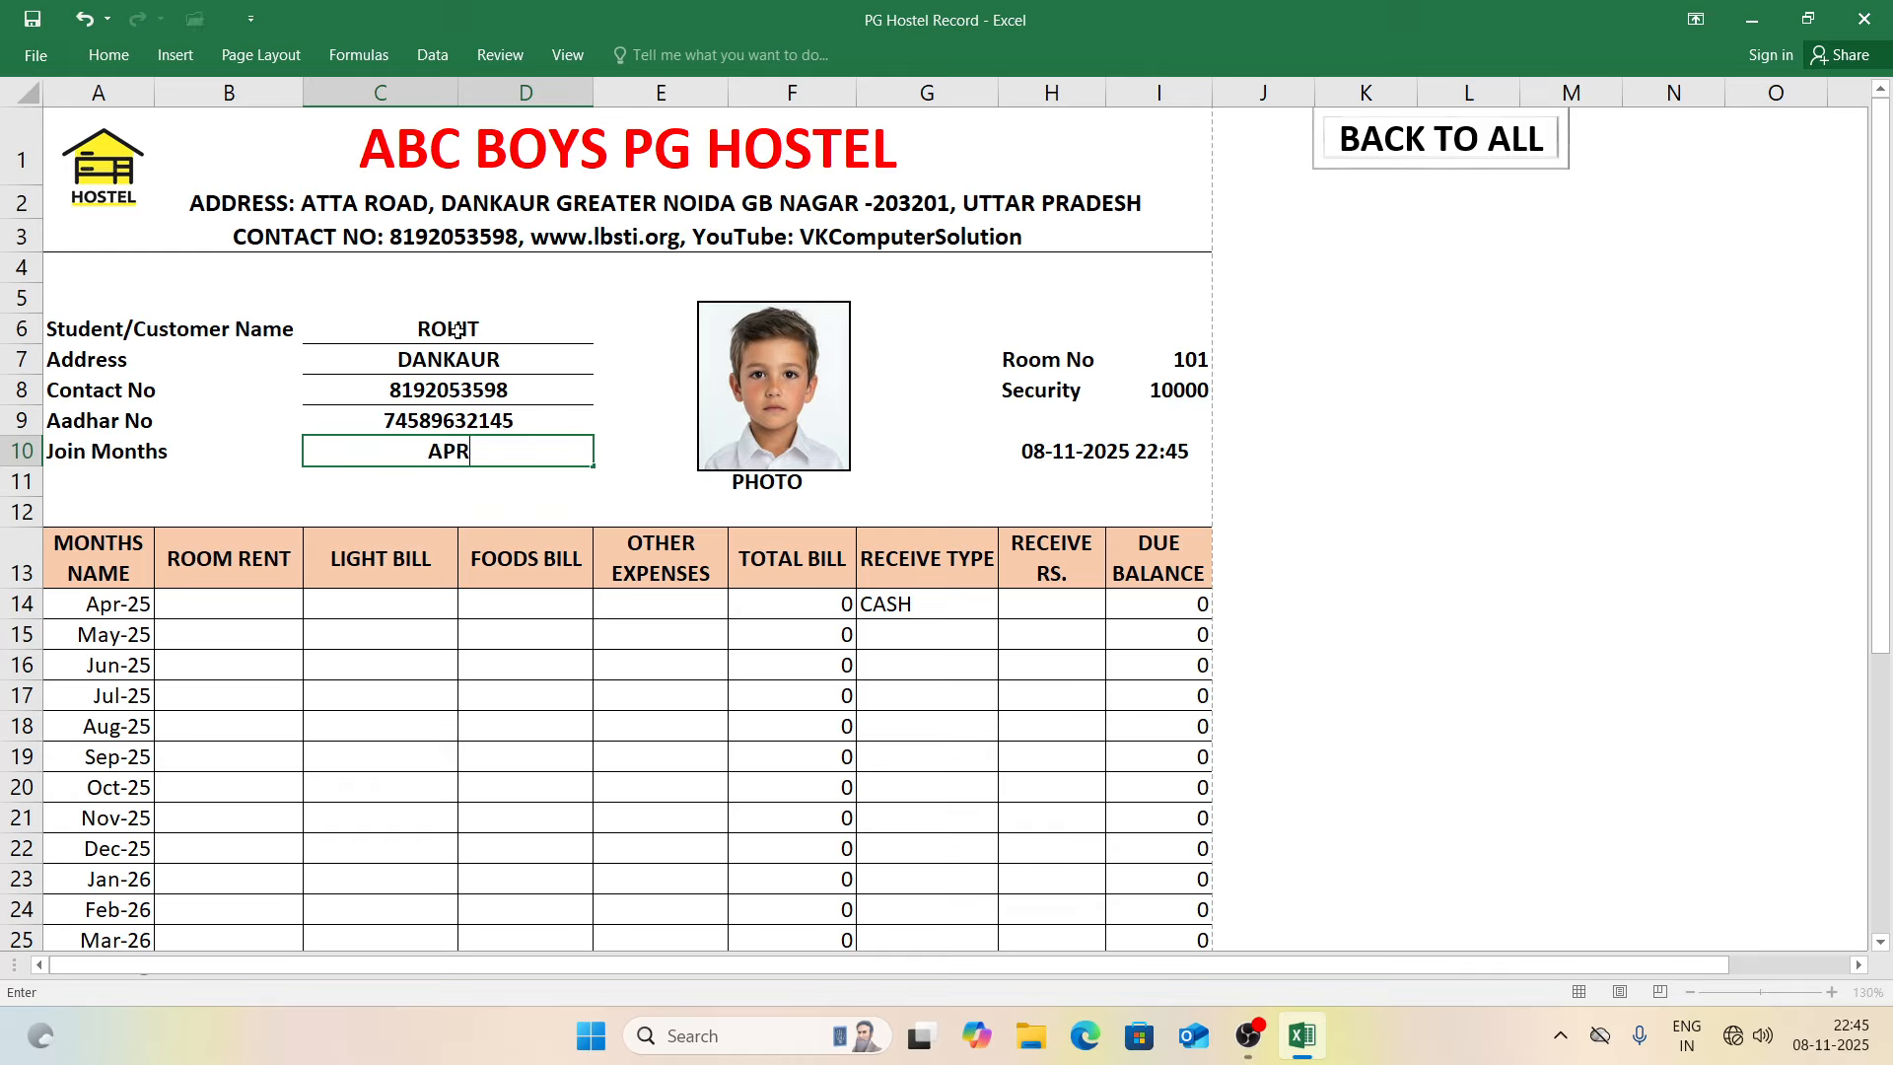
pyautogui.write('IL -2025')
pyautogui.press('Return')
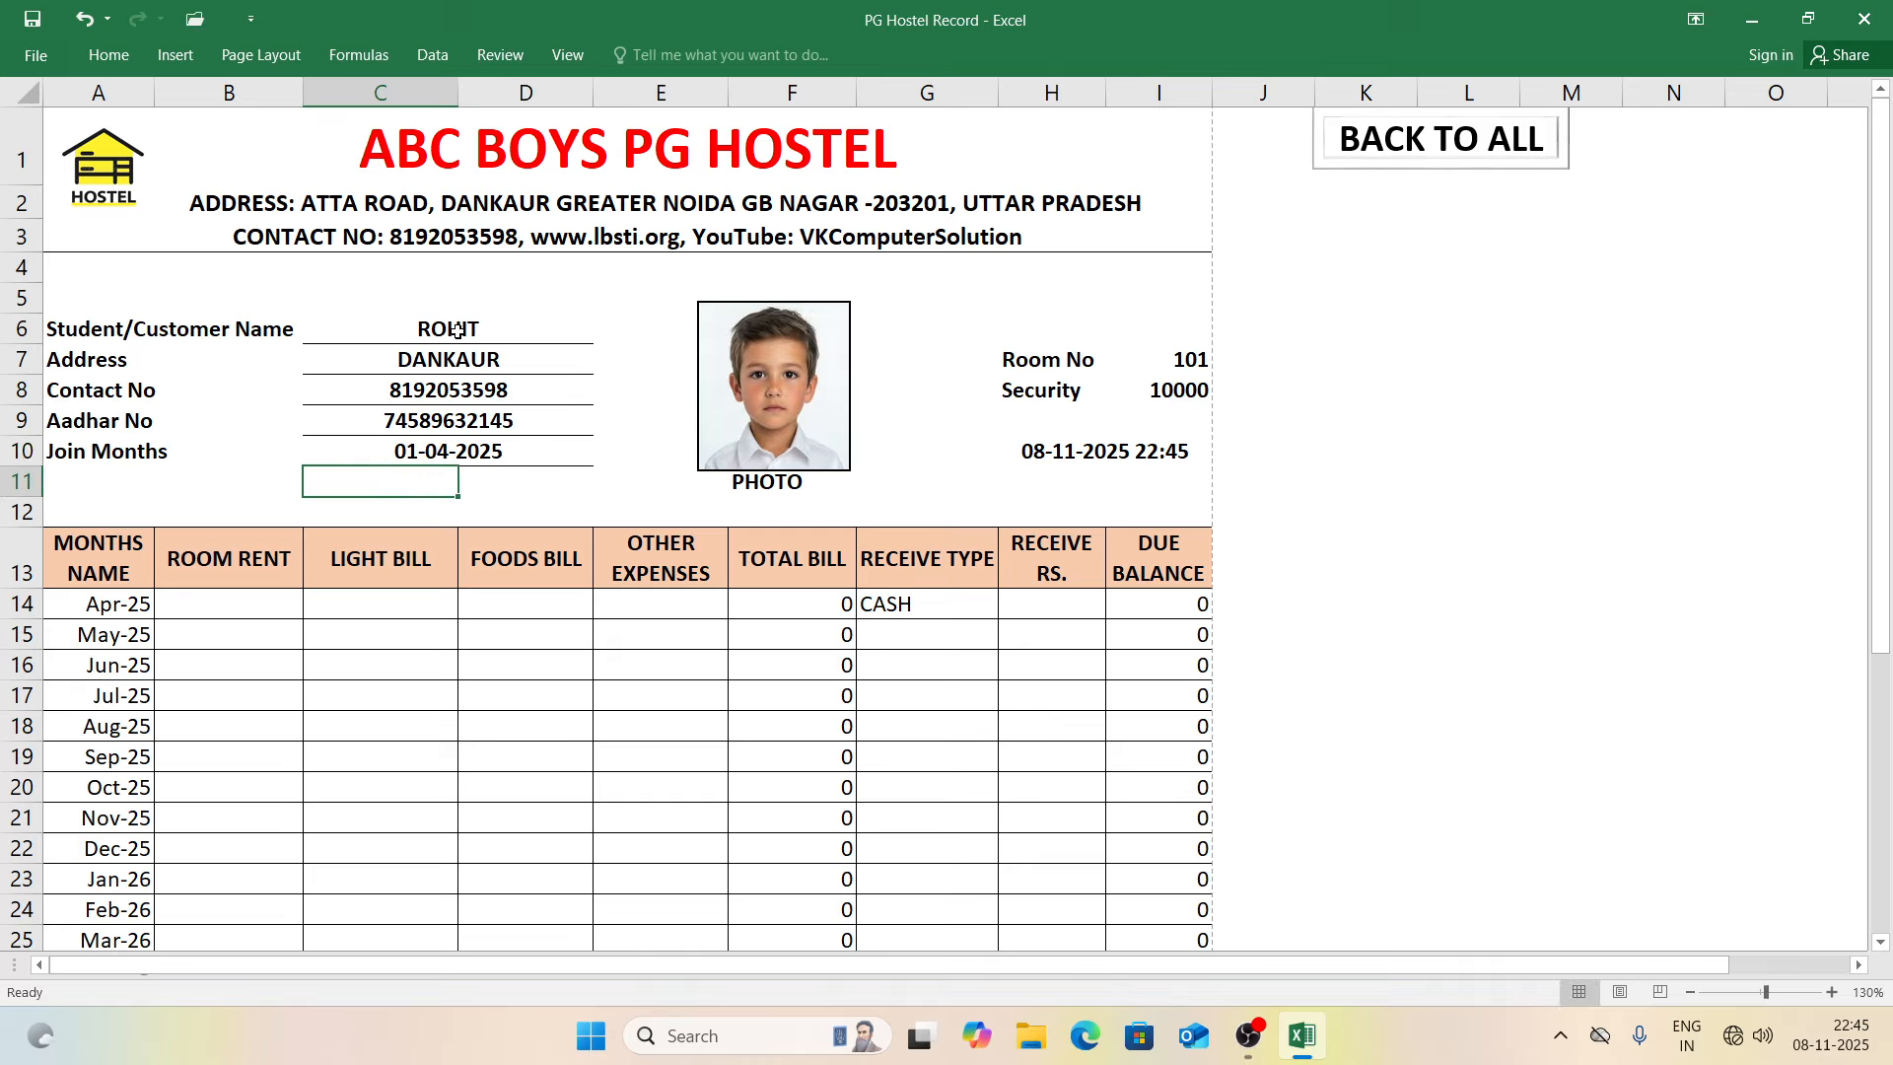
# Step: Check the Room No 101, Security 10000 and row 10 date values
pyautogui.click(1196, 359)
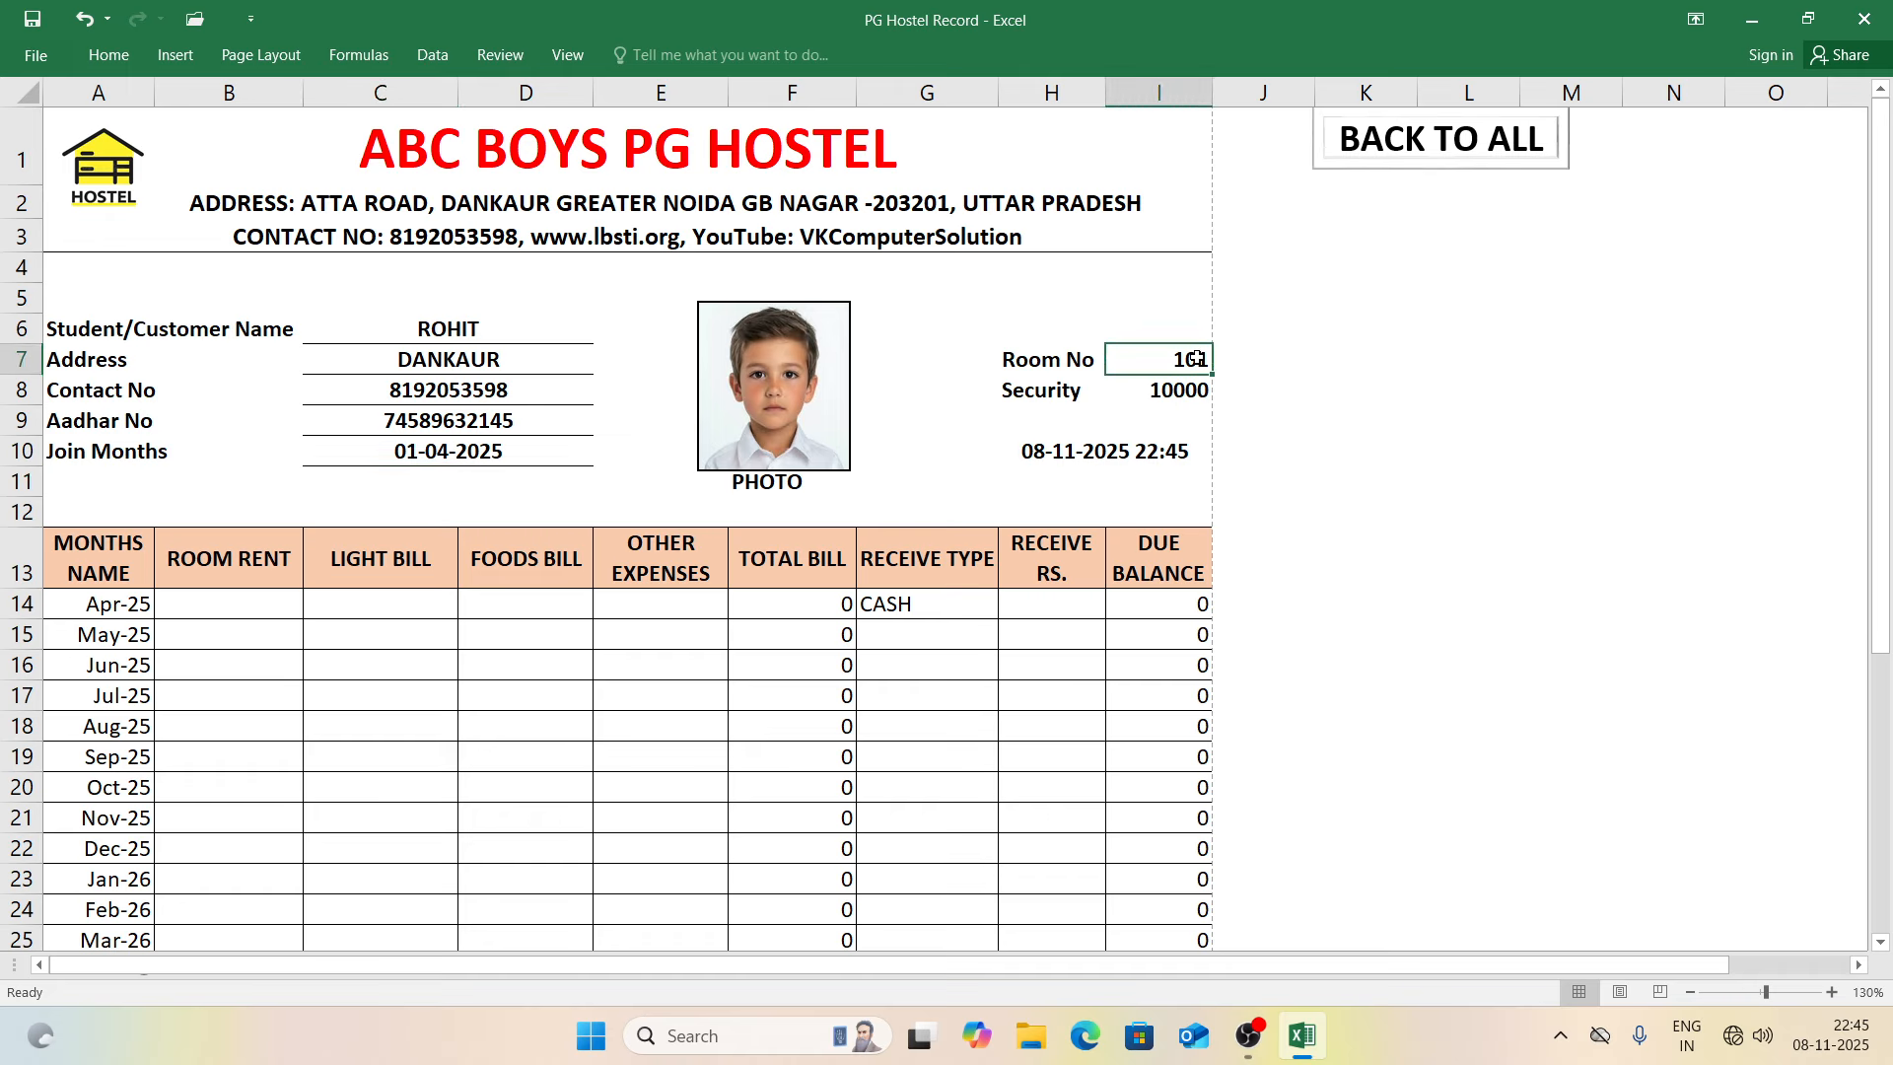
pyautogui.click(1145, 394)
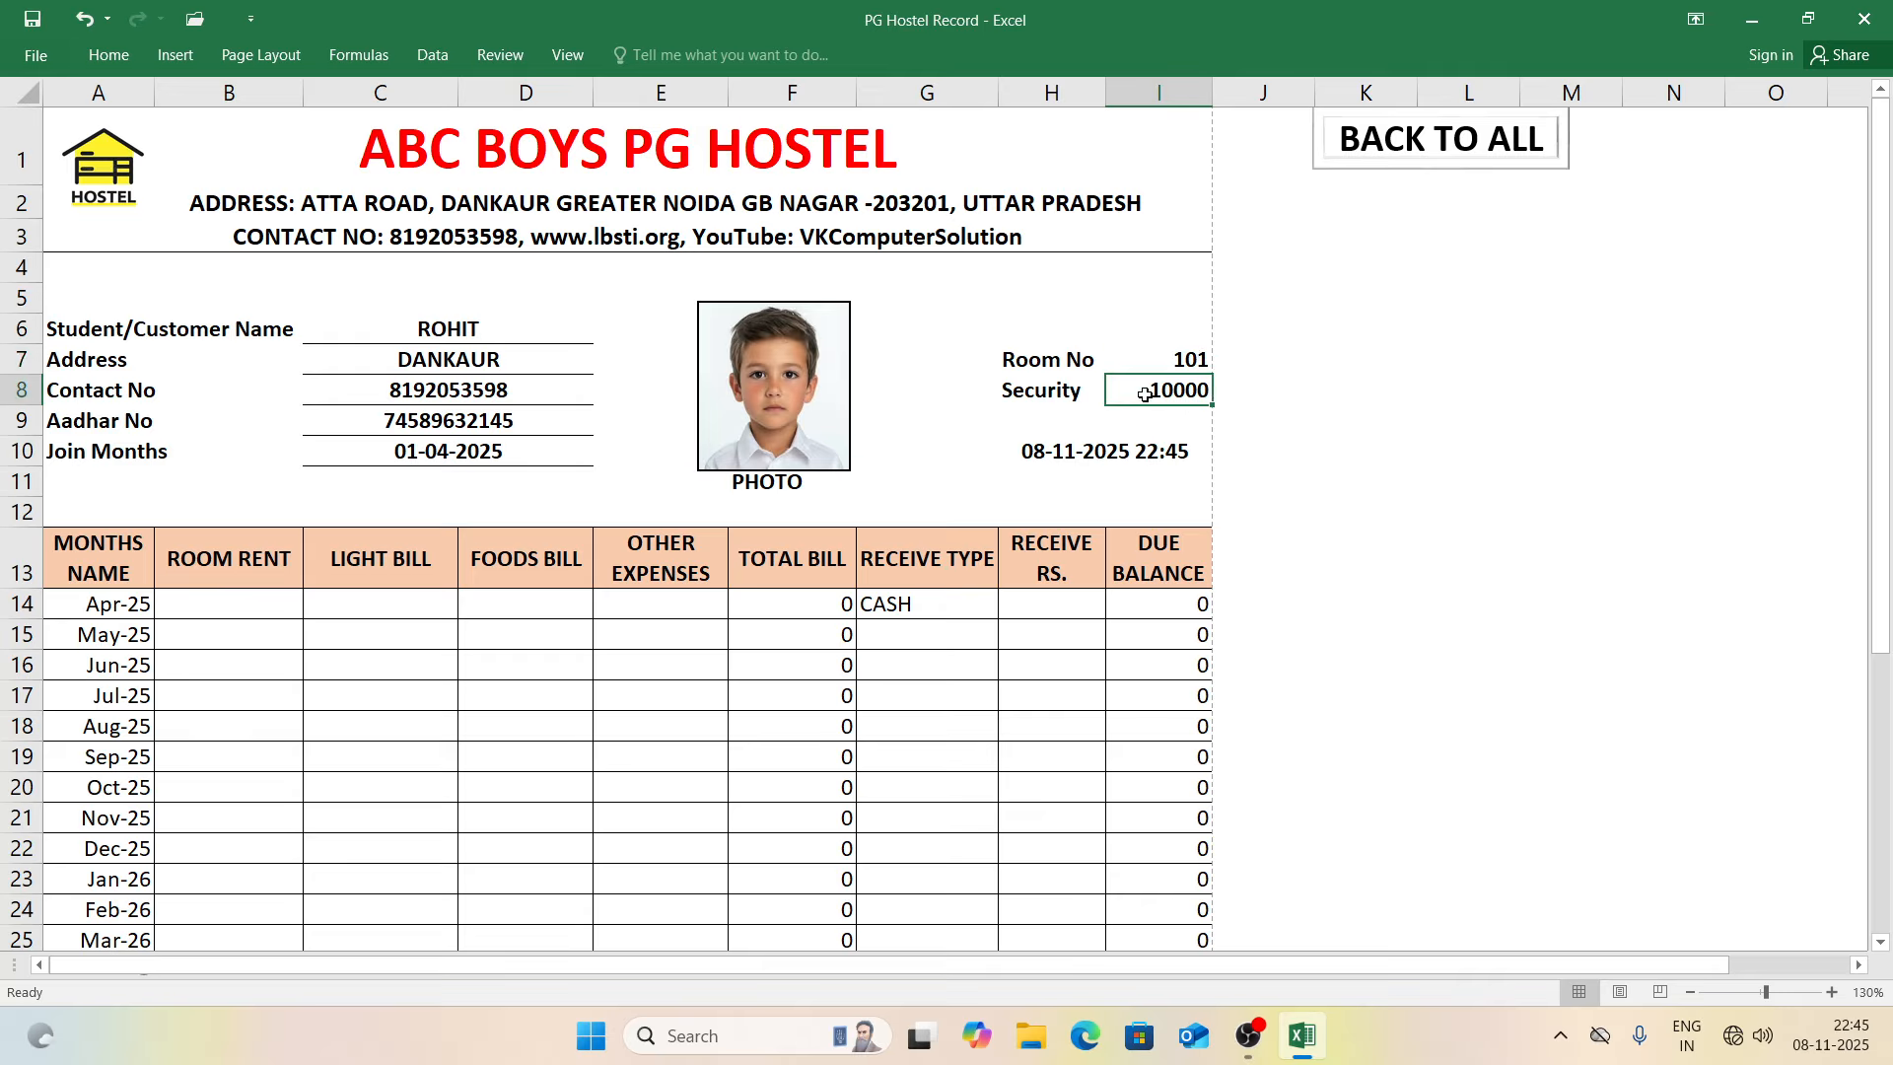
pyautogui.click(1163, 450)
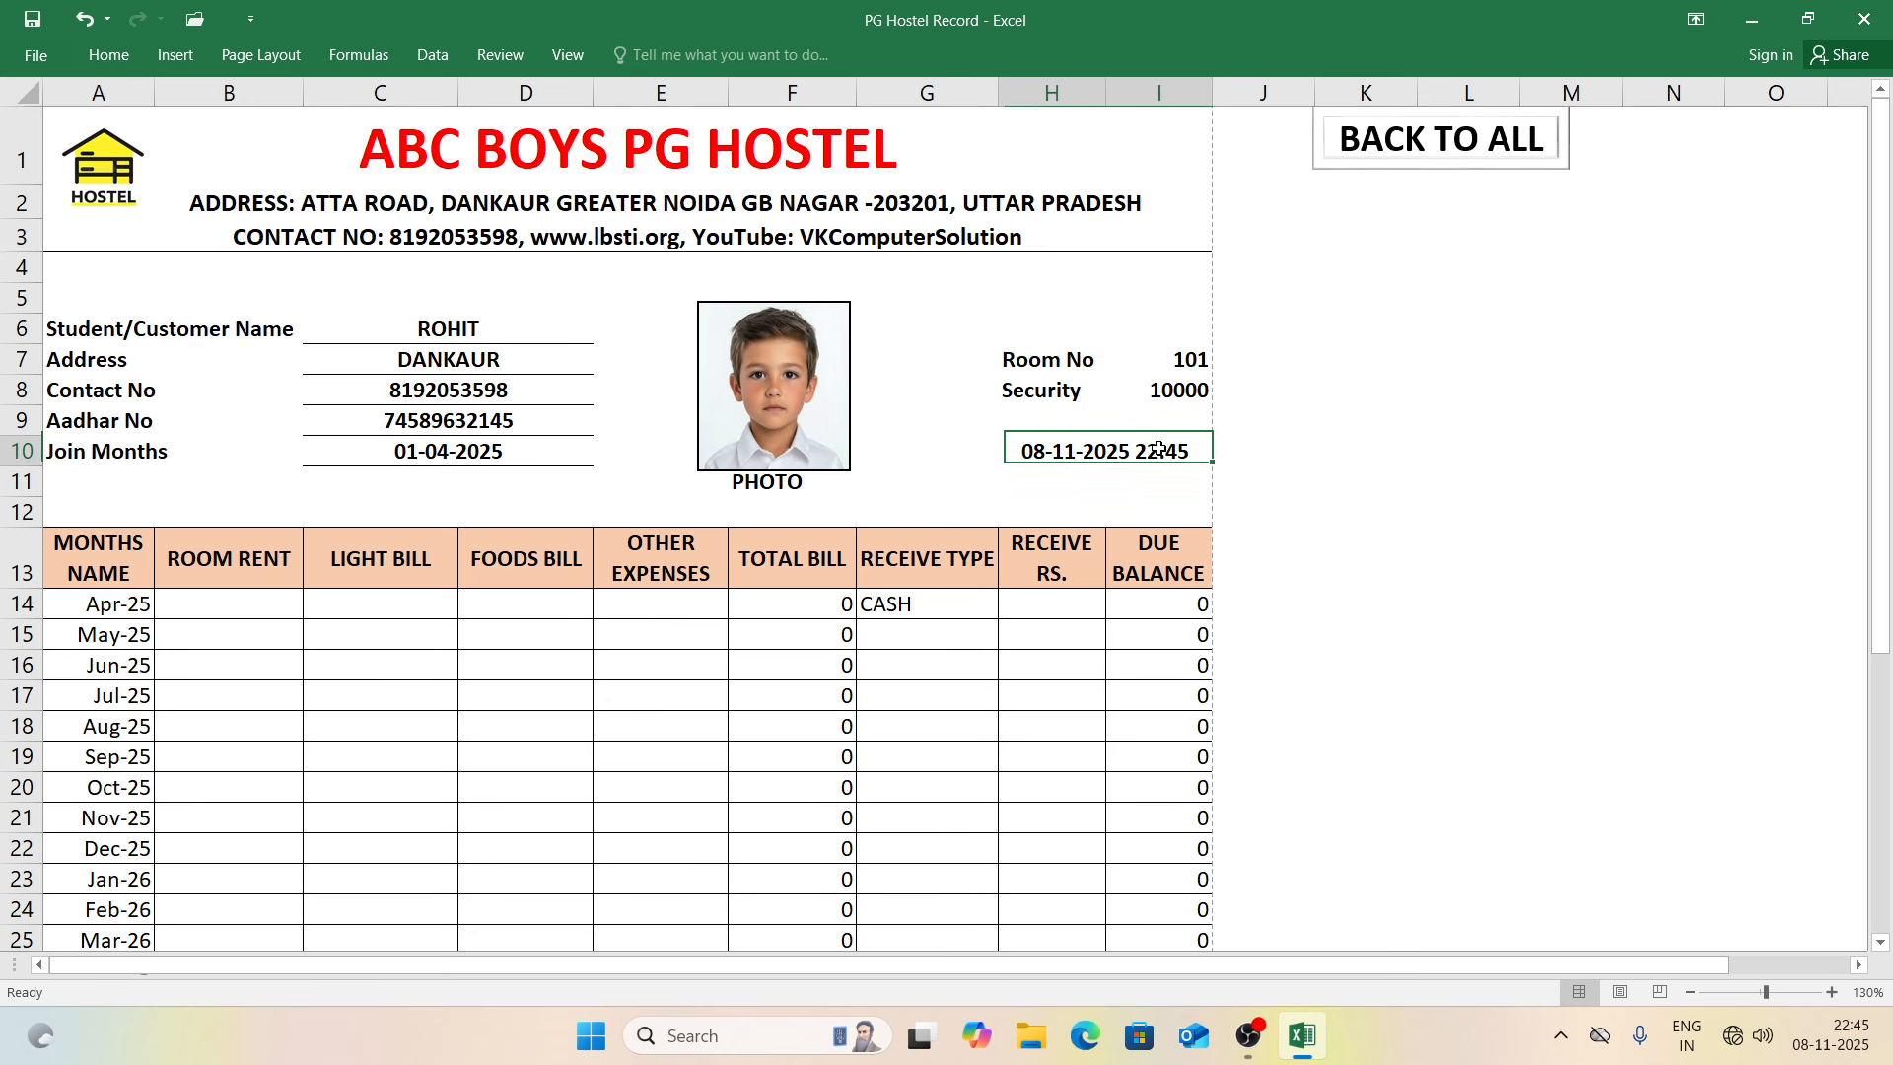
pyautogui.click(1364, 450)
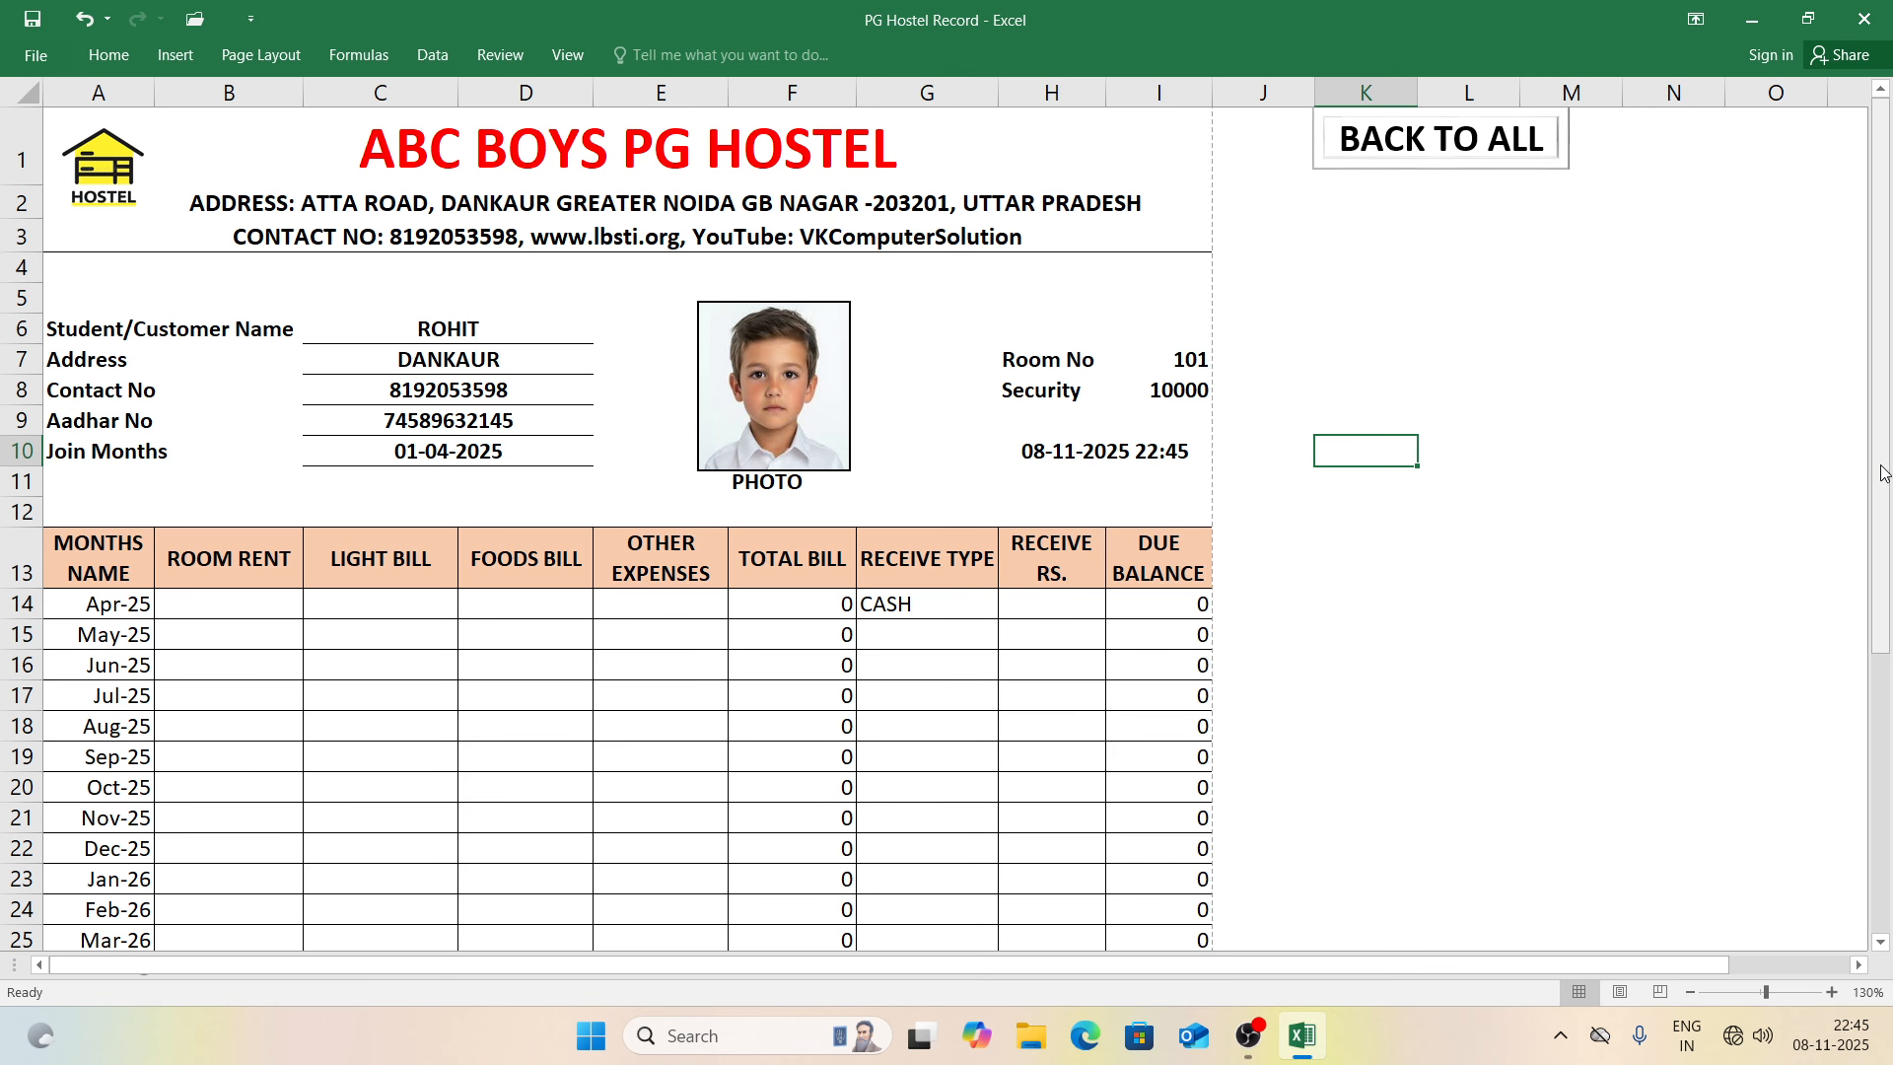
pyautogui.moveTo(1881, 476); pyautogui.dragTo(1882, 587)
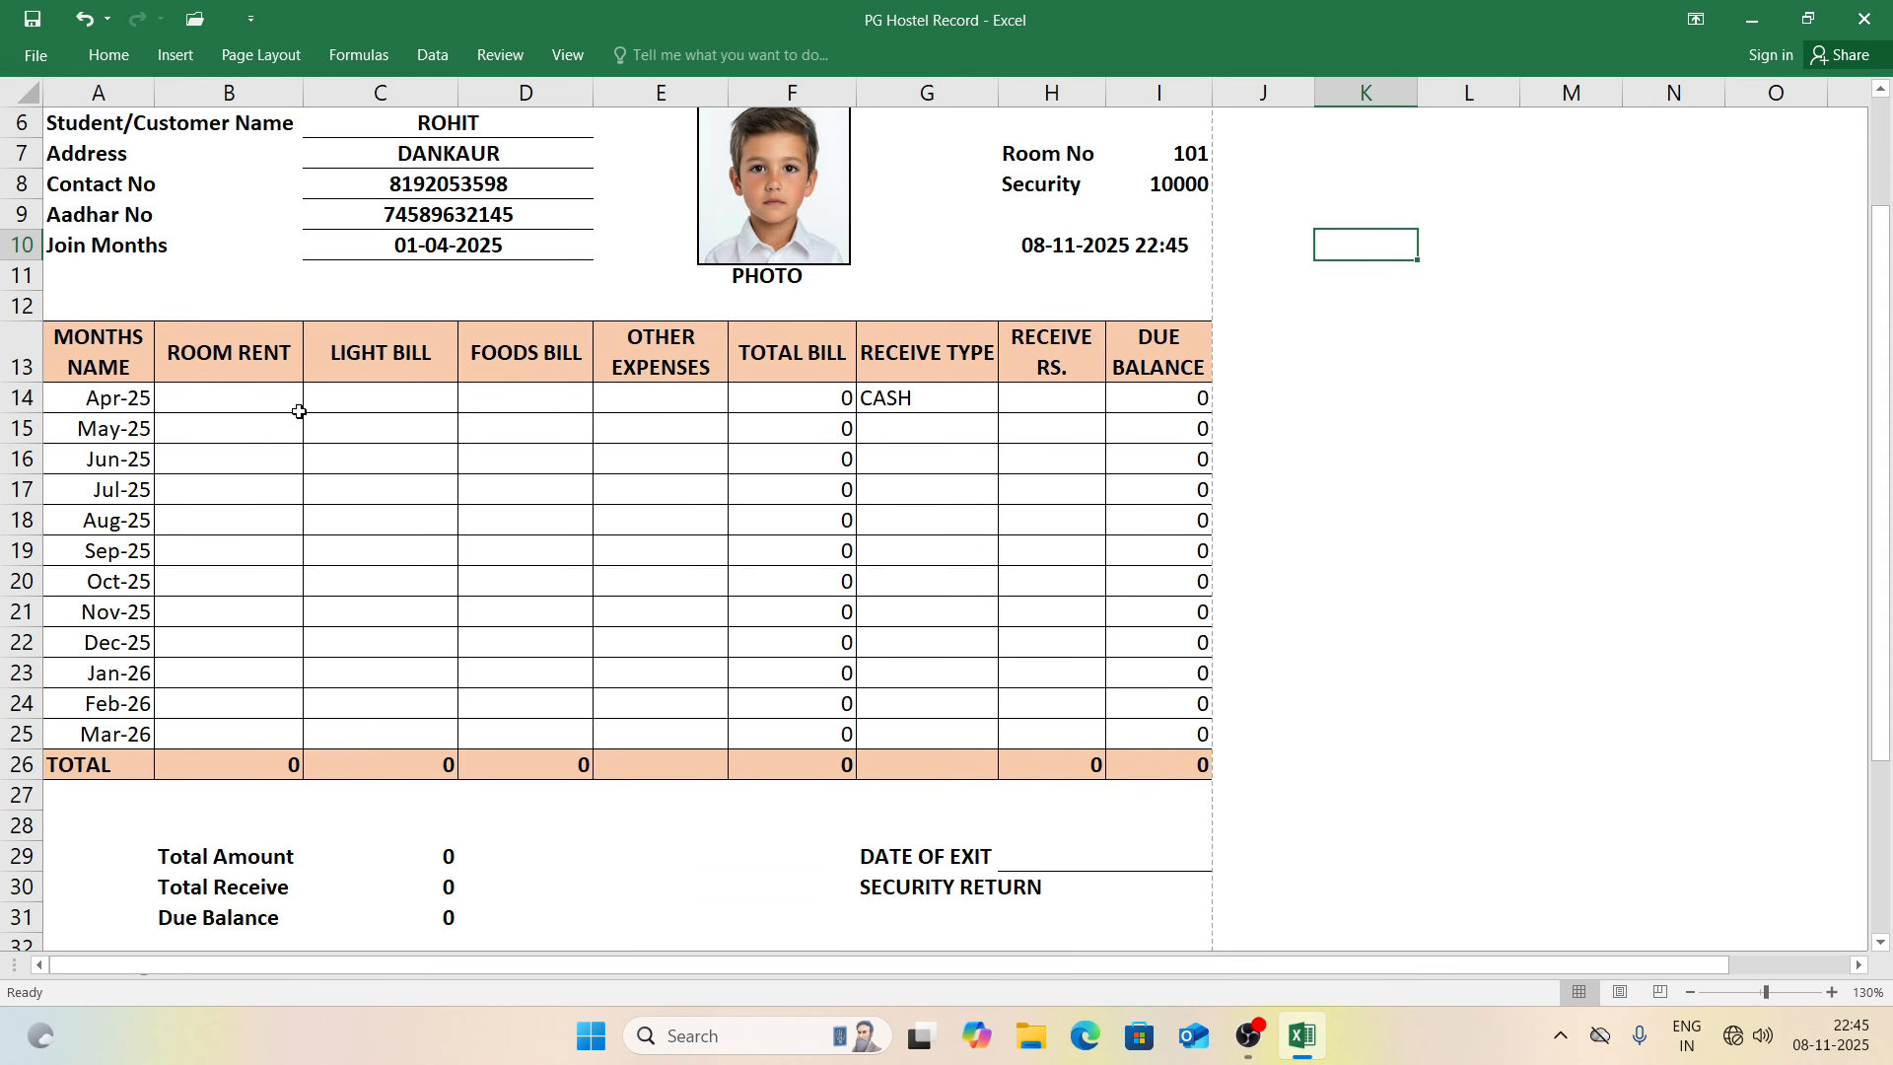
# Step: Enter April's 5000 rent, 1000 light, 2000 food in B14:D14 and 8000 received in H14
pyautogui.click(197, 400)
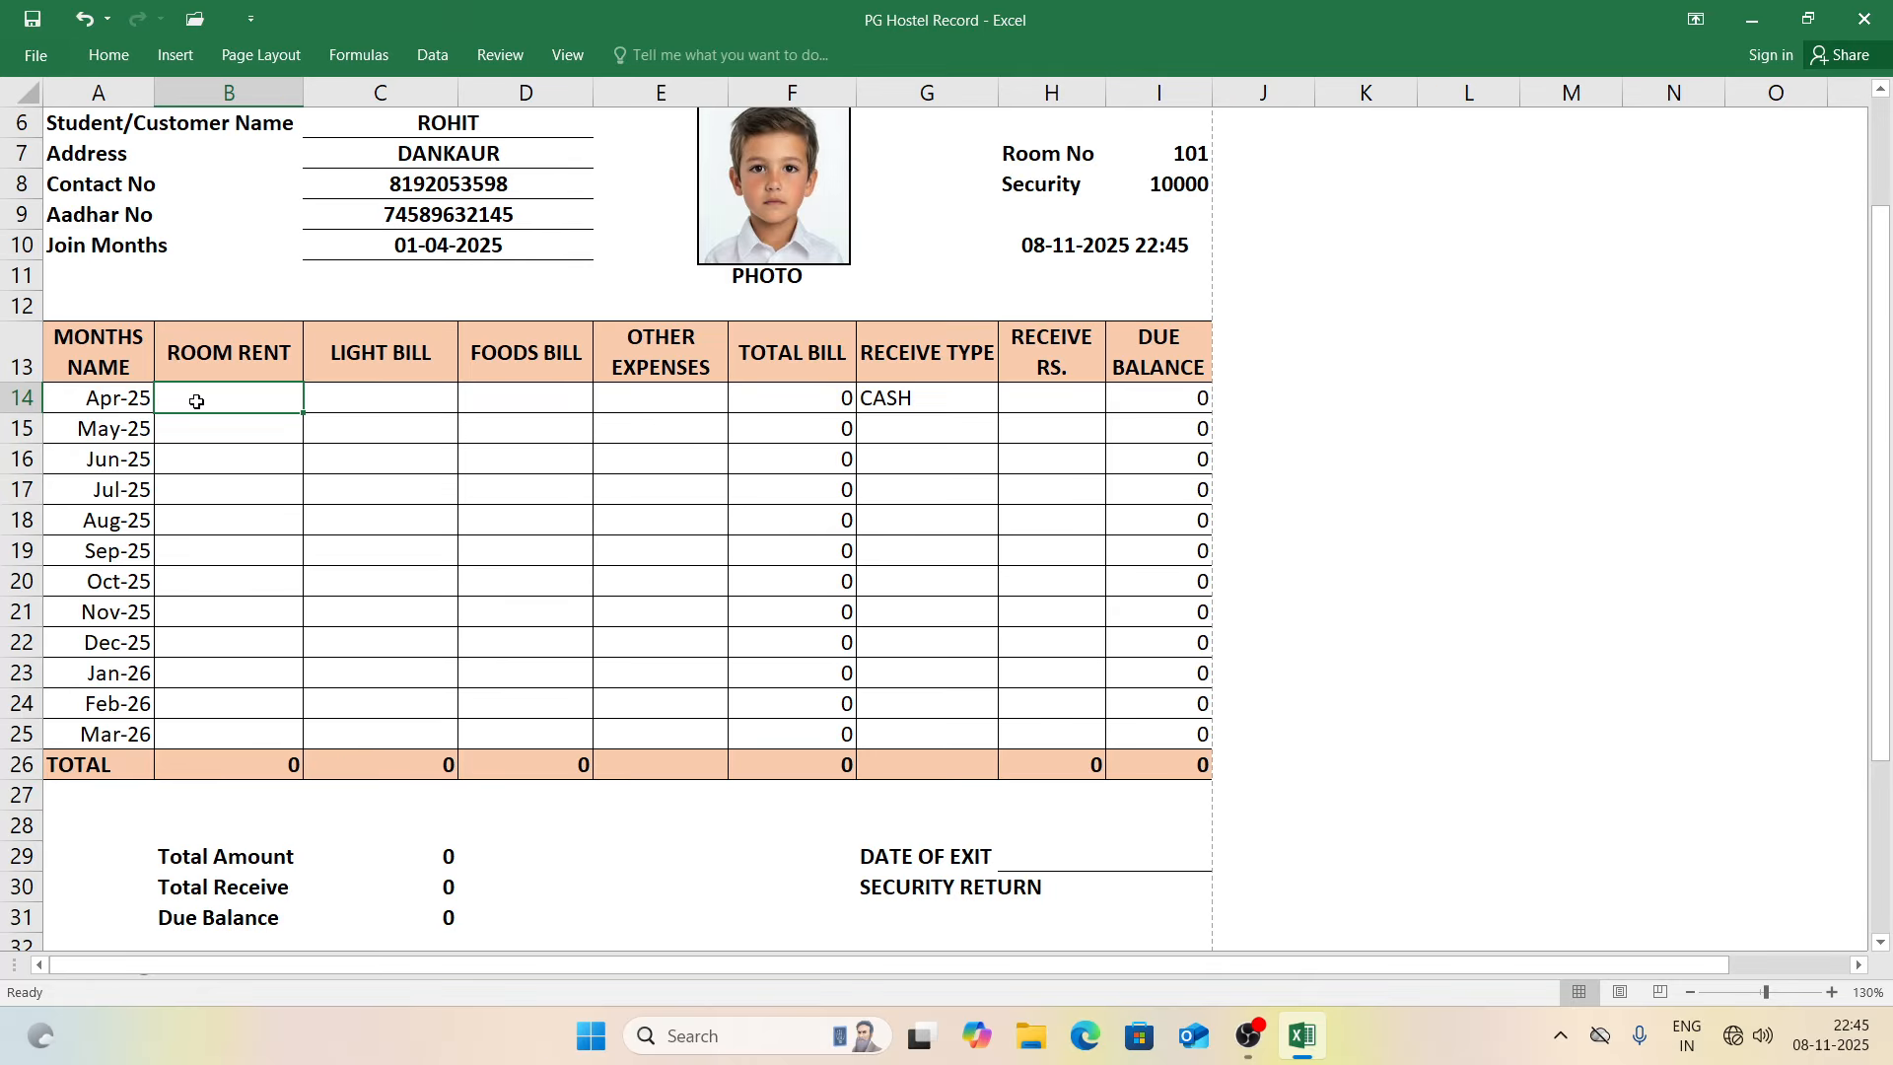
pyautogui.write('500')
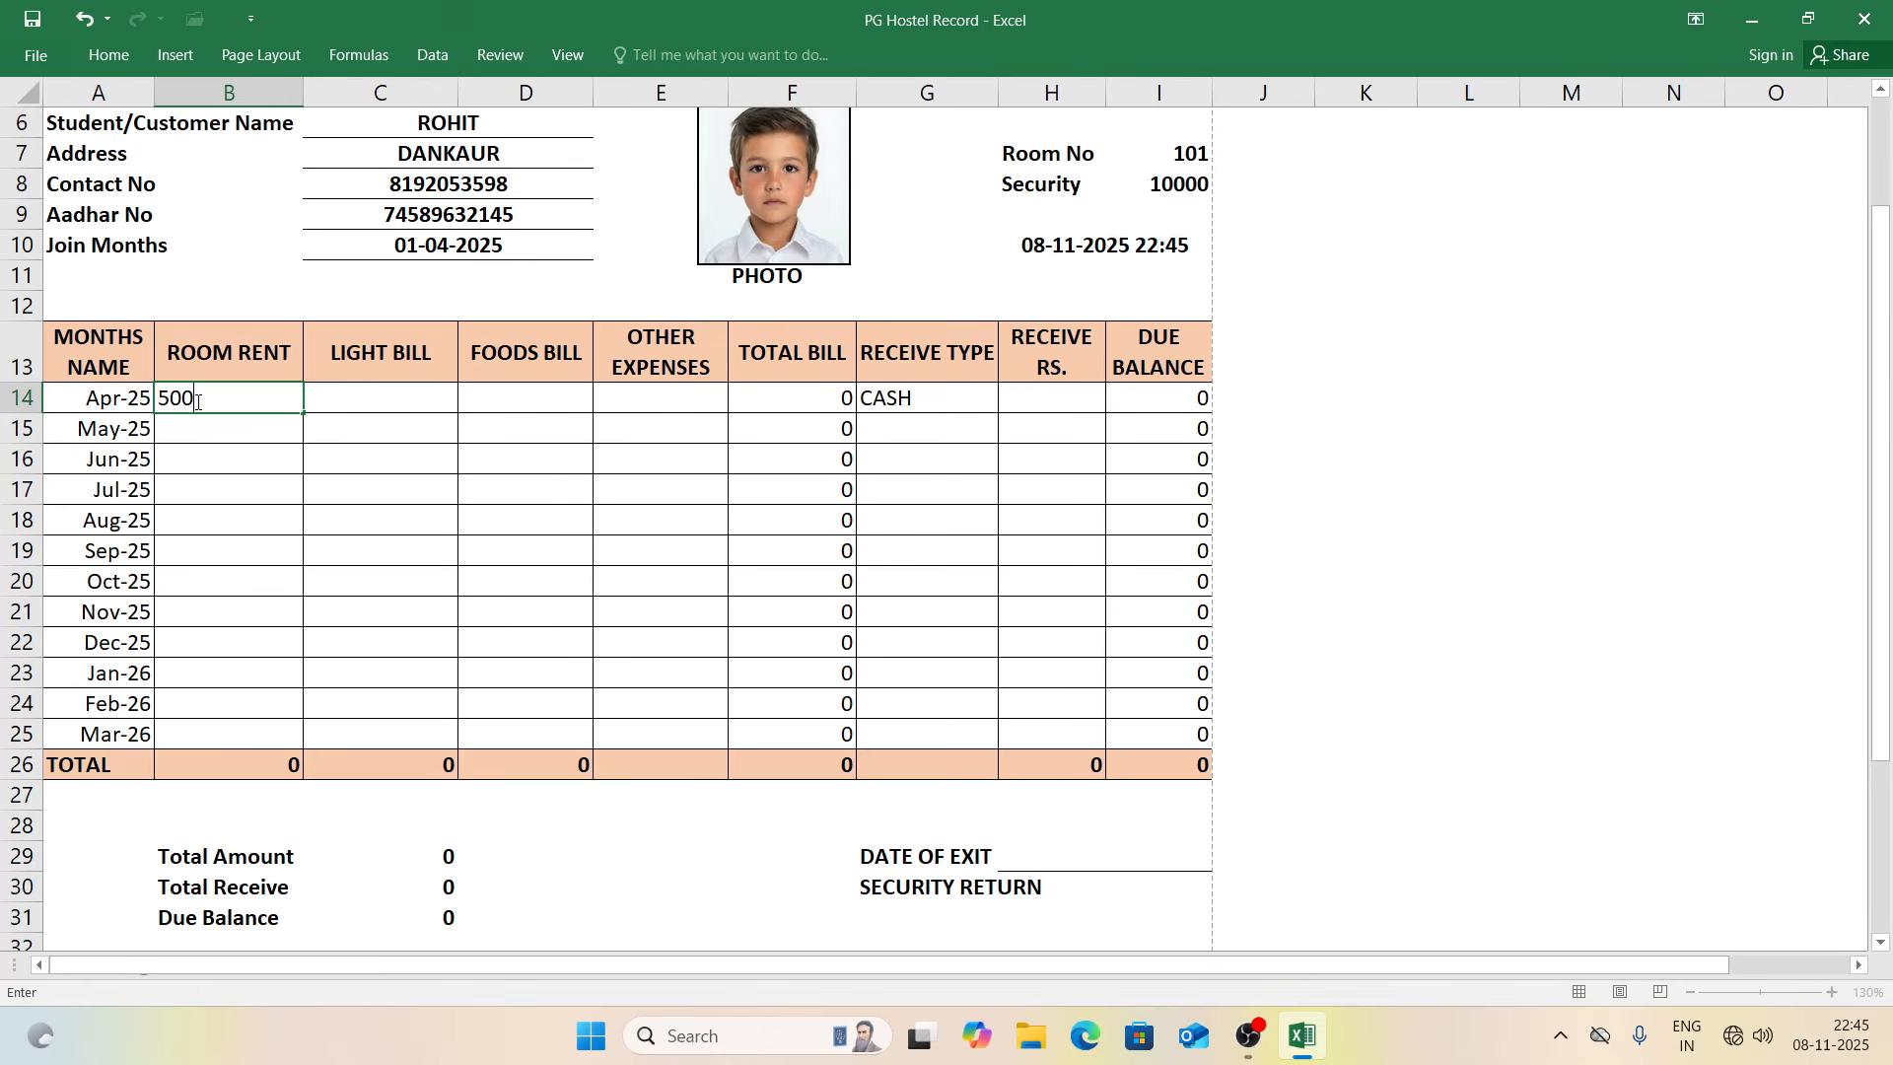
pyautogui.write('0')
pyautogui.press('Tab')
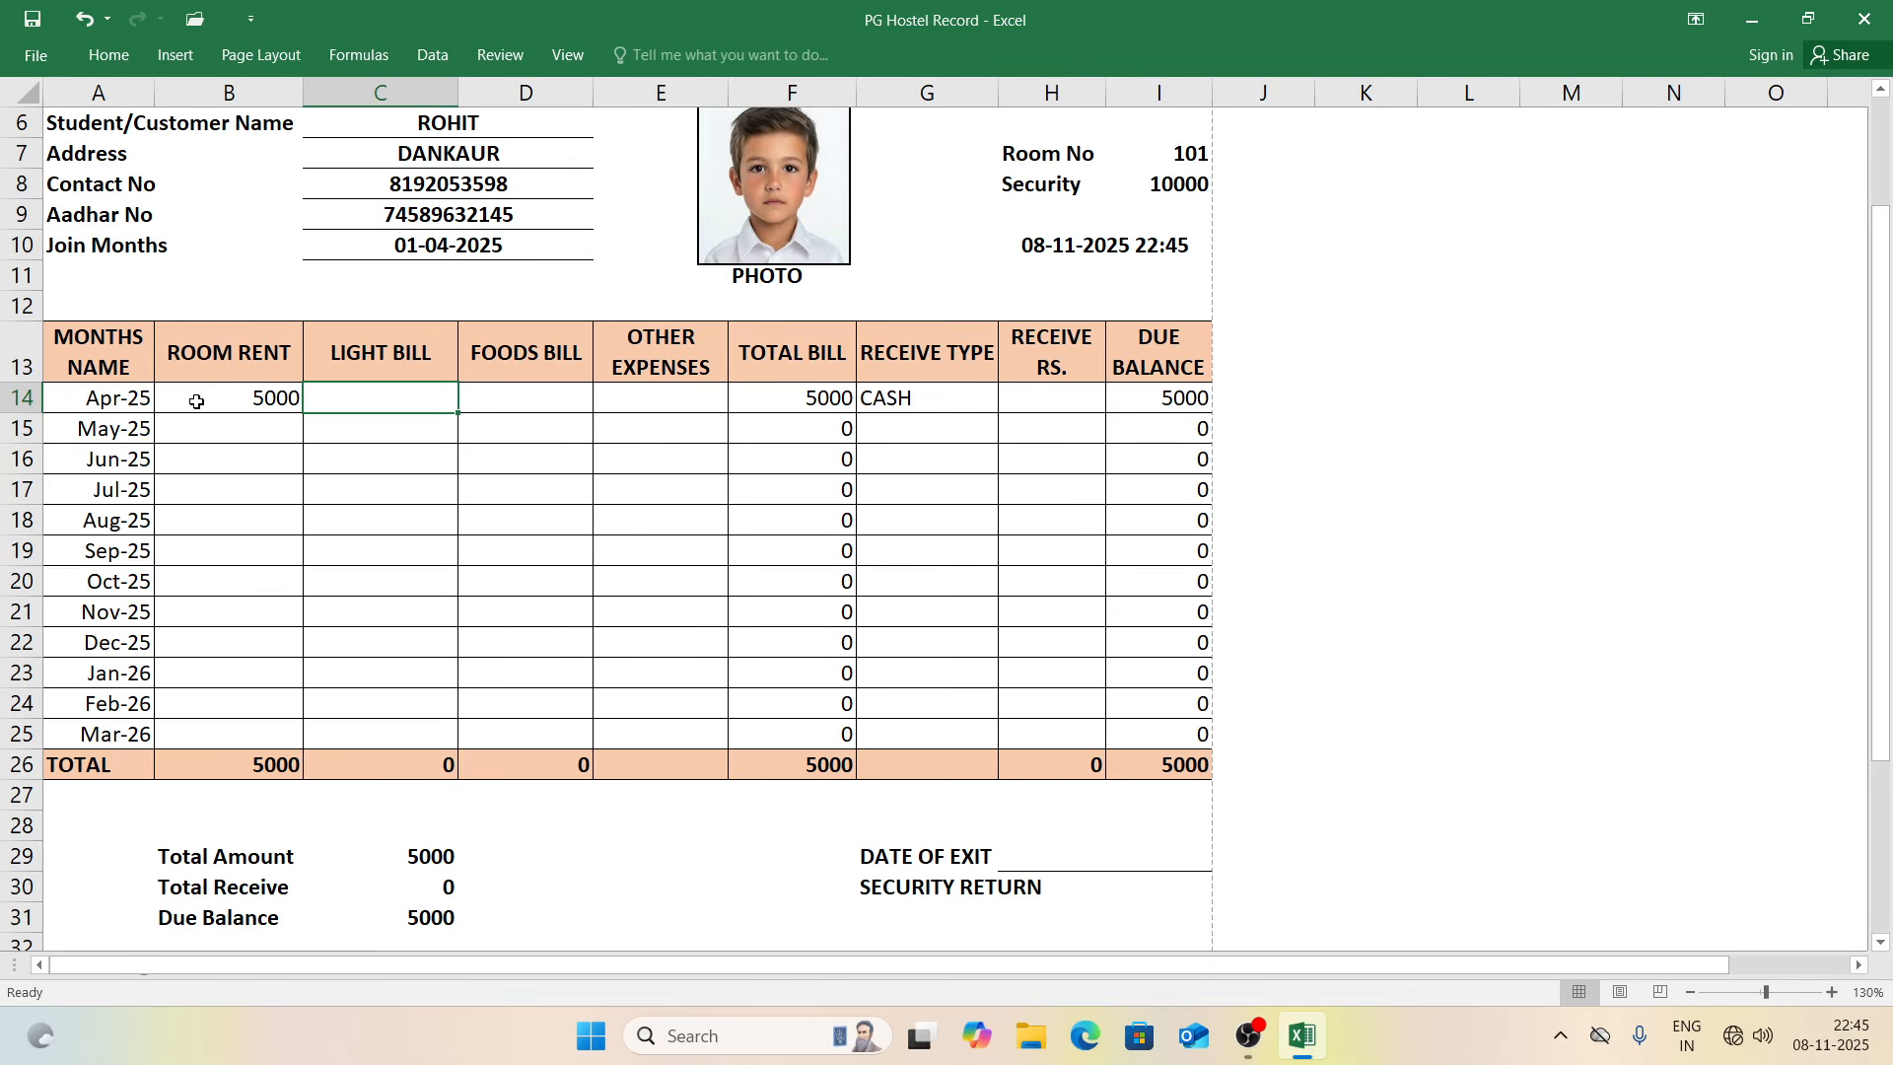
pyautogui.write('1000')
pyautogui.press('Tab')
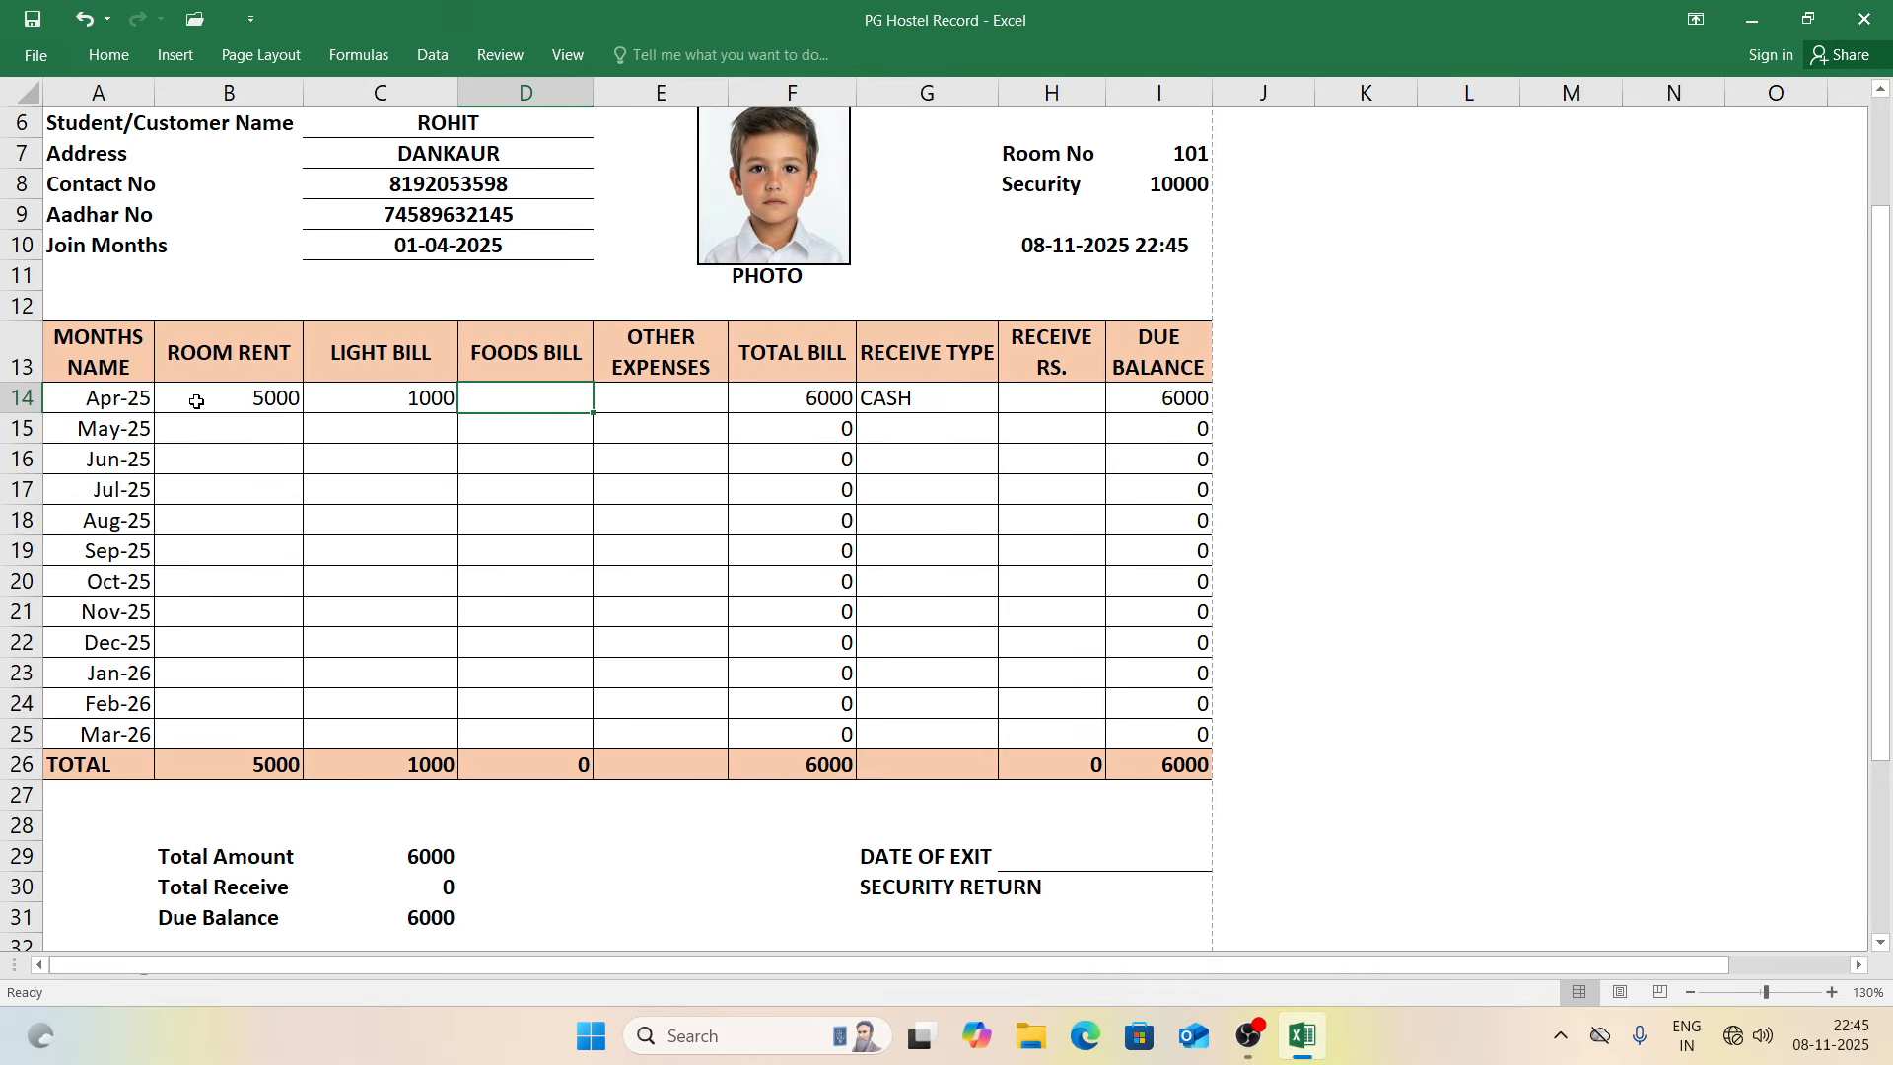
pyautogui.write('2000')
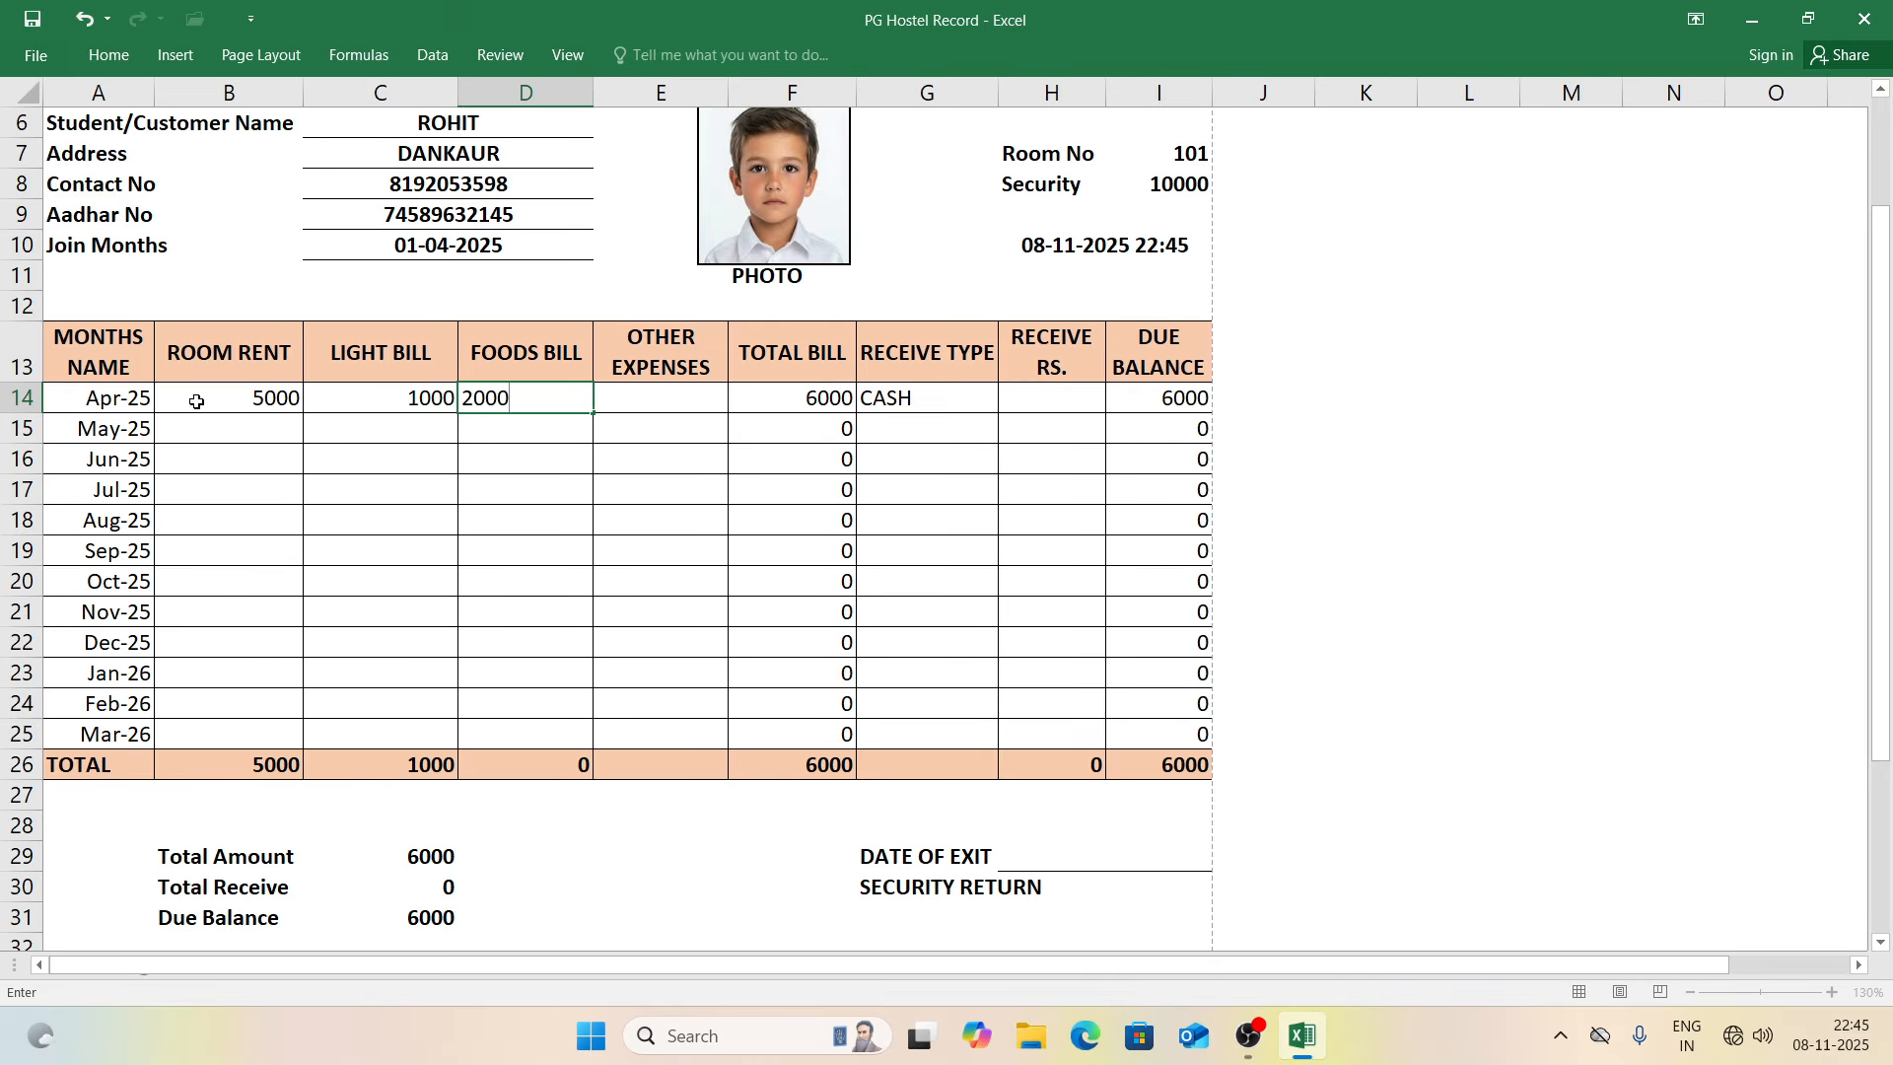
pyautogui.press('Tab')
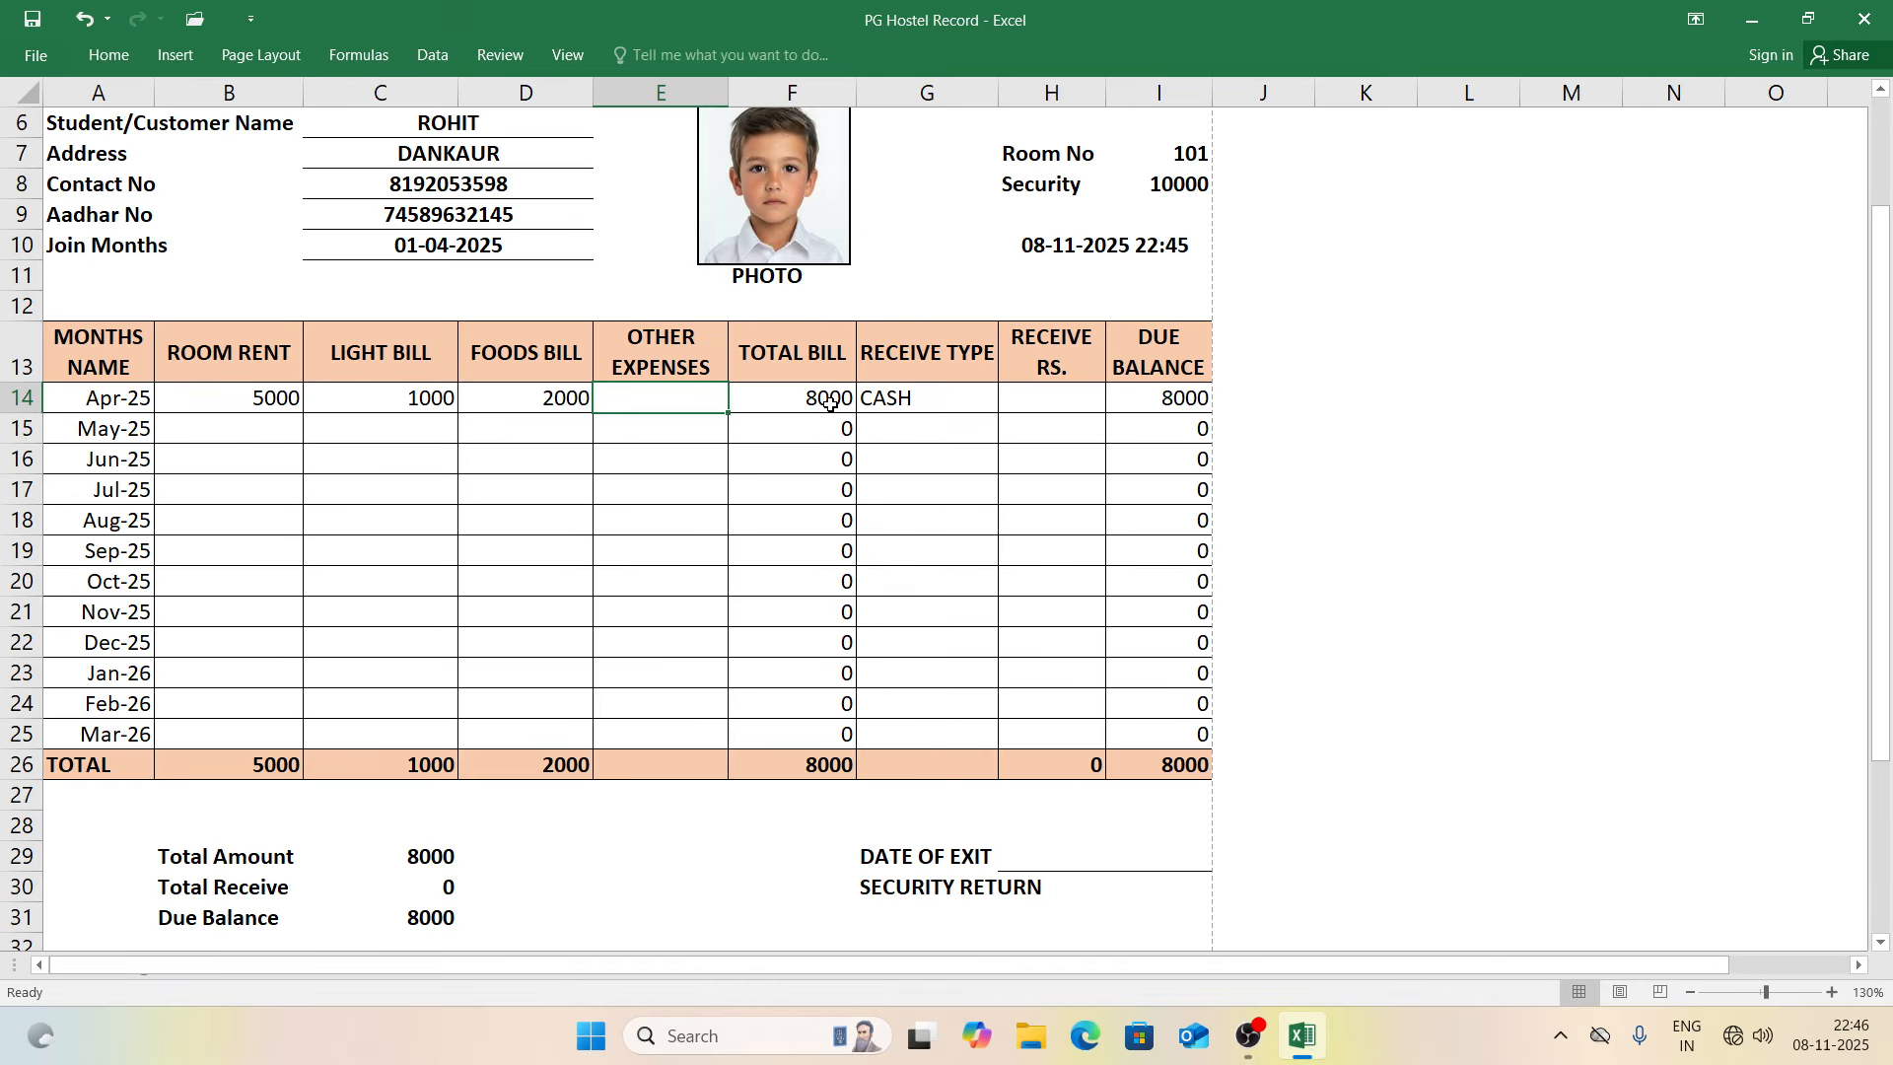
pyautogui.click(1073, 397)
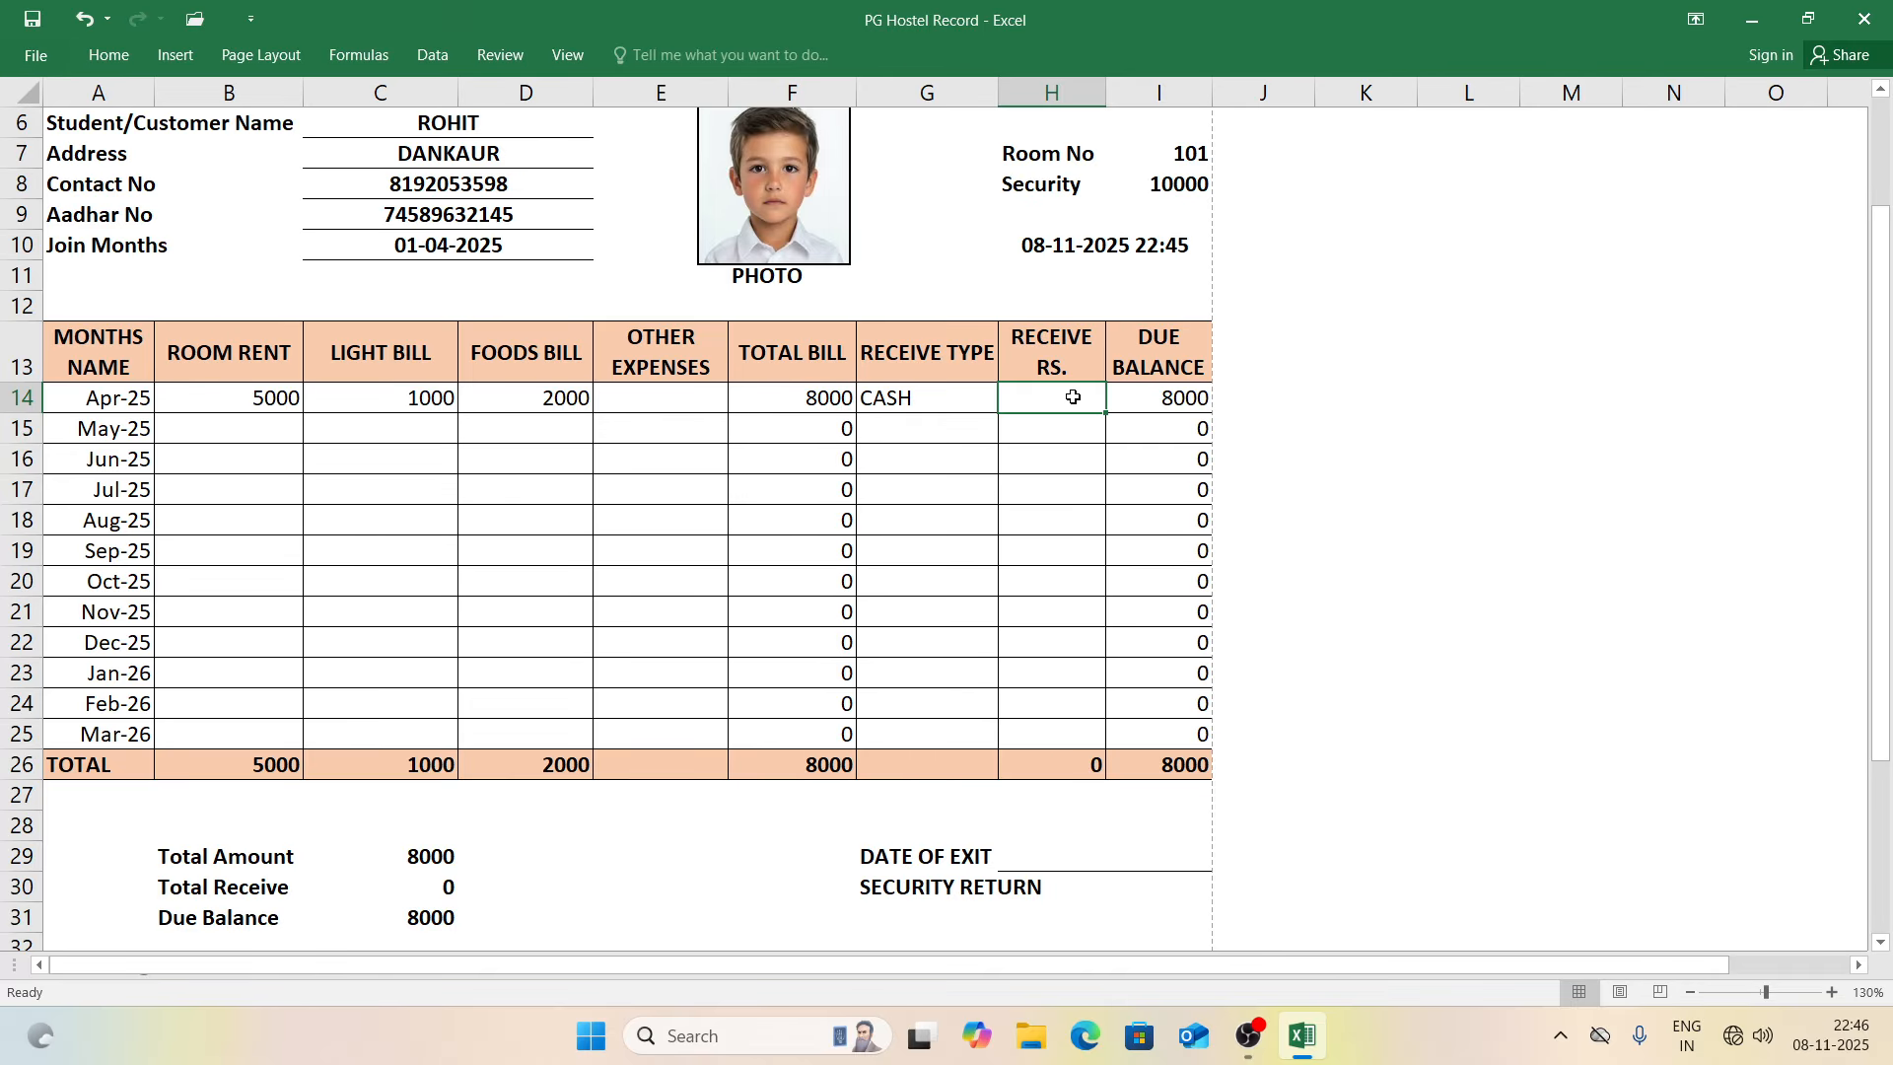
pyautogui.write('8000')
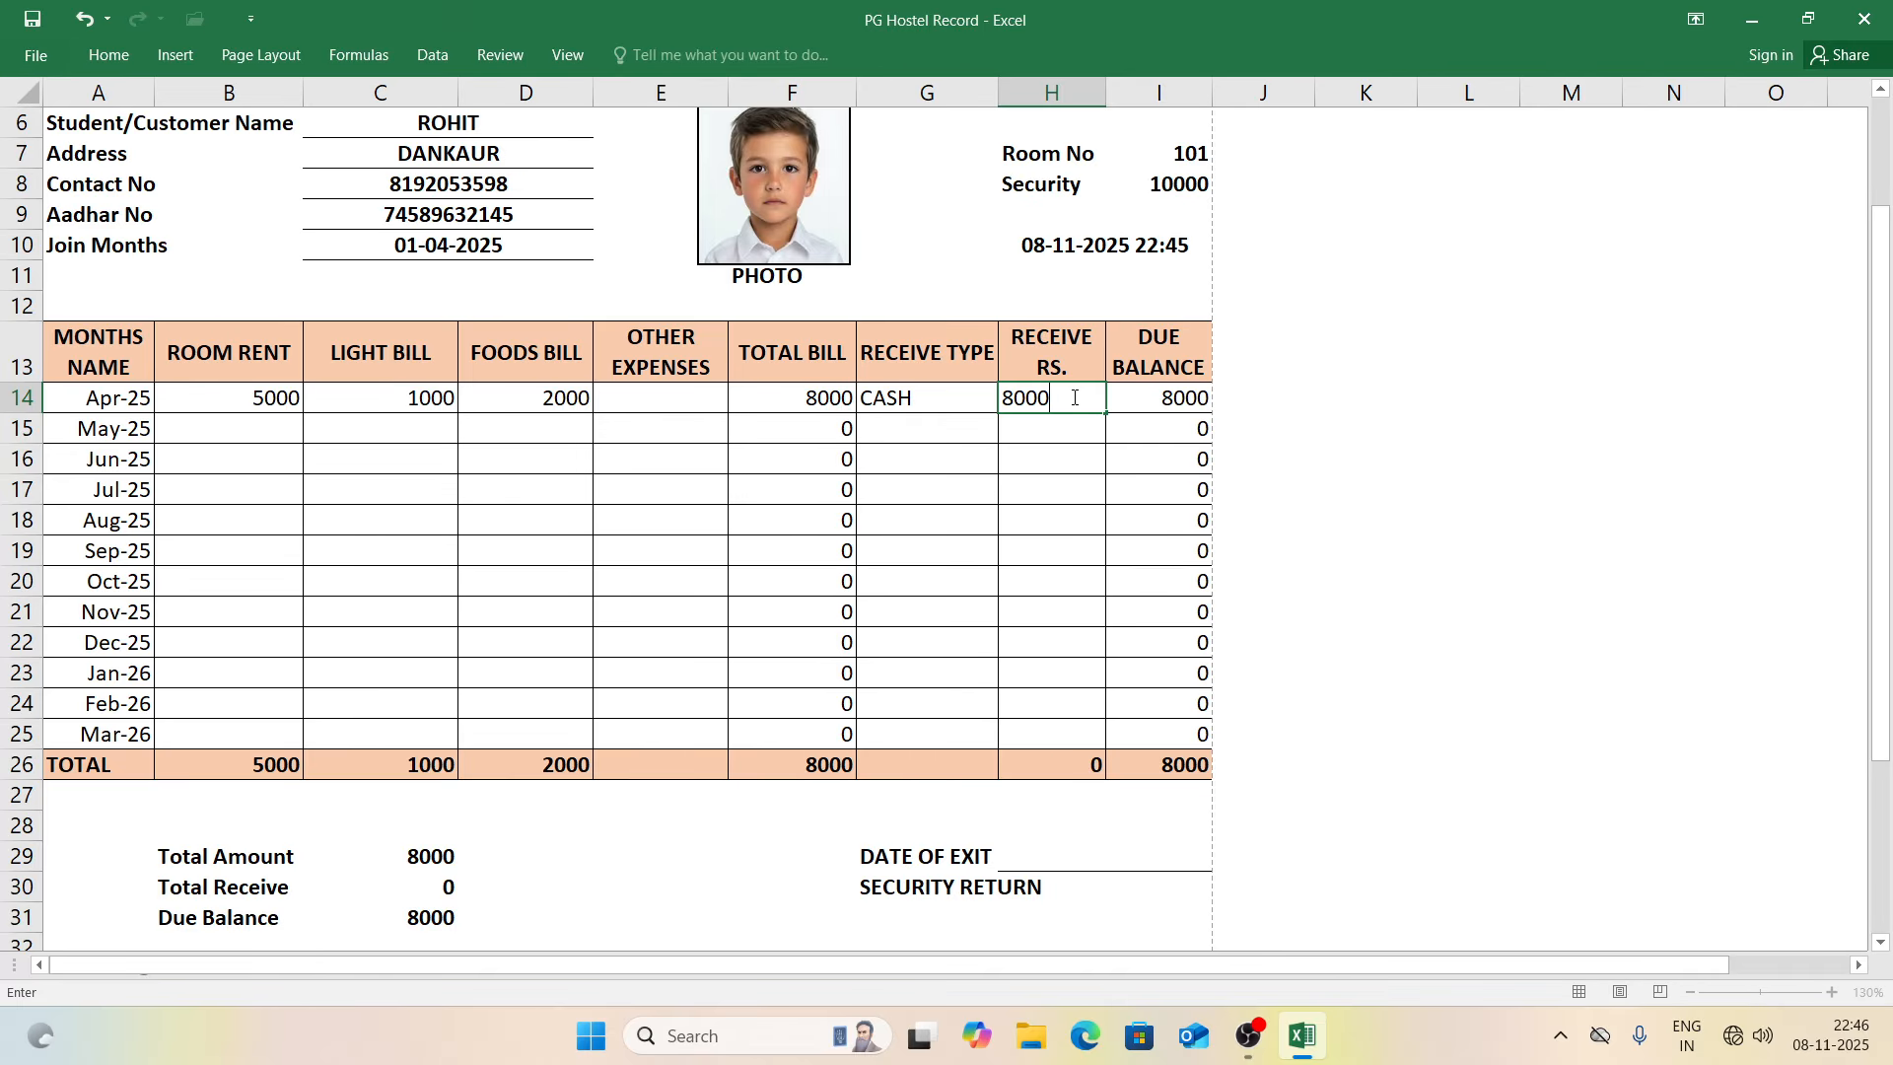
pyautogui.press('Return')
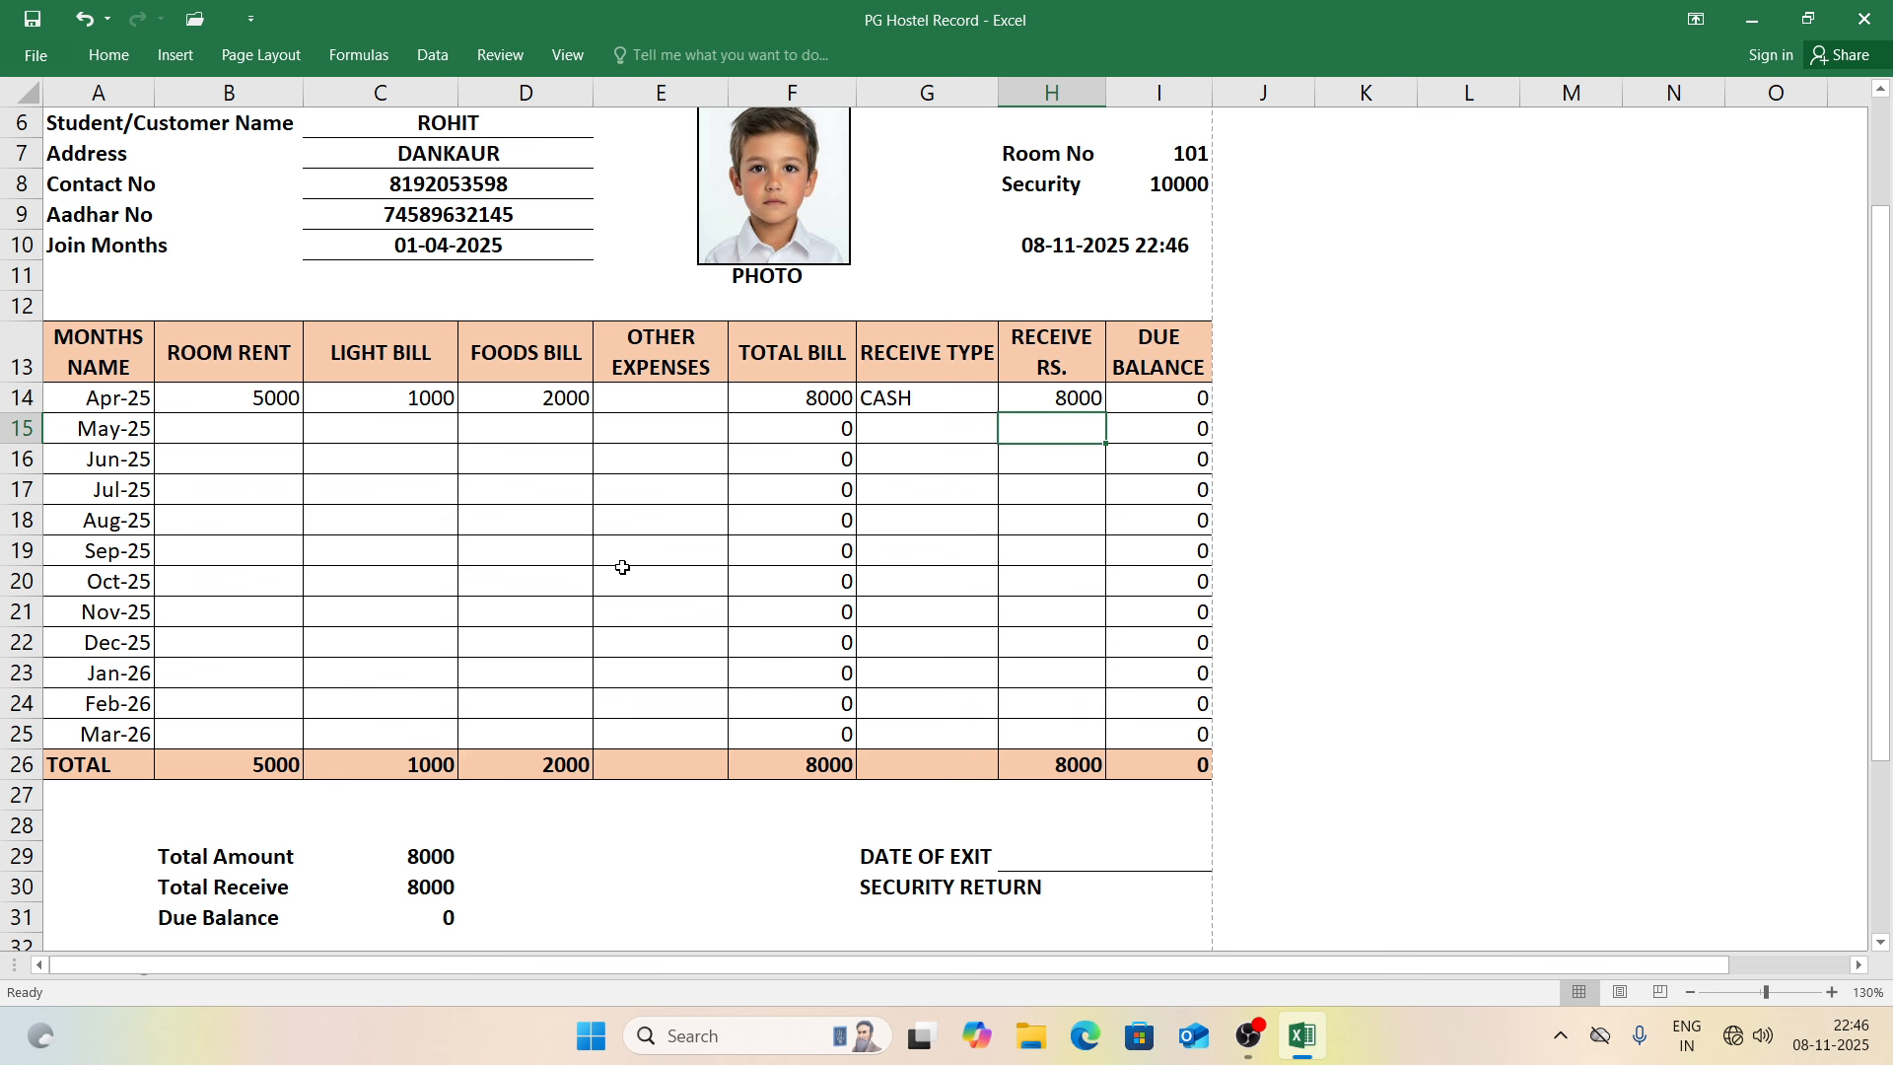
# Step: Enter May-25 bills of 5000 room rent, 1000 light and 2000 foods
pyautogui.click(269, 433)
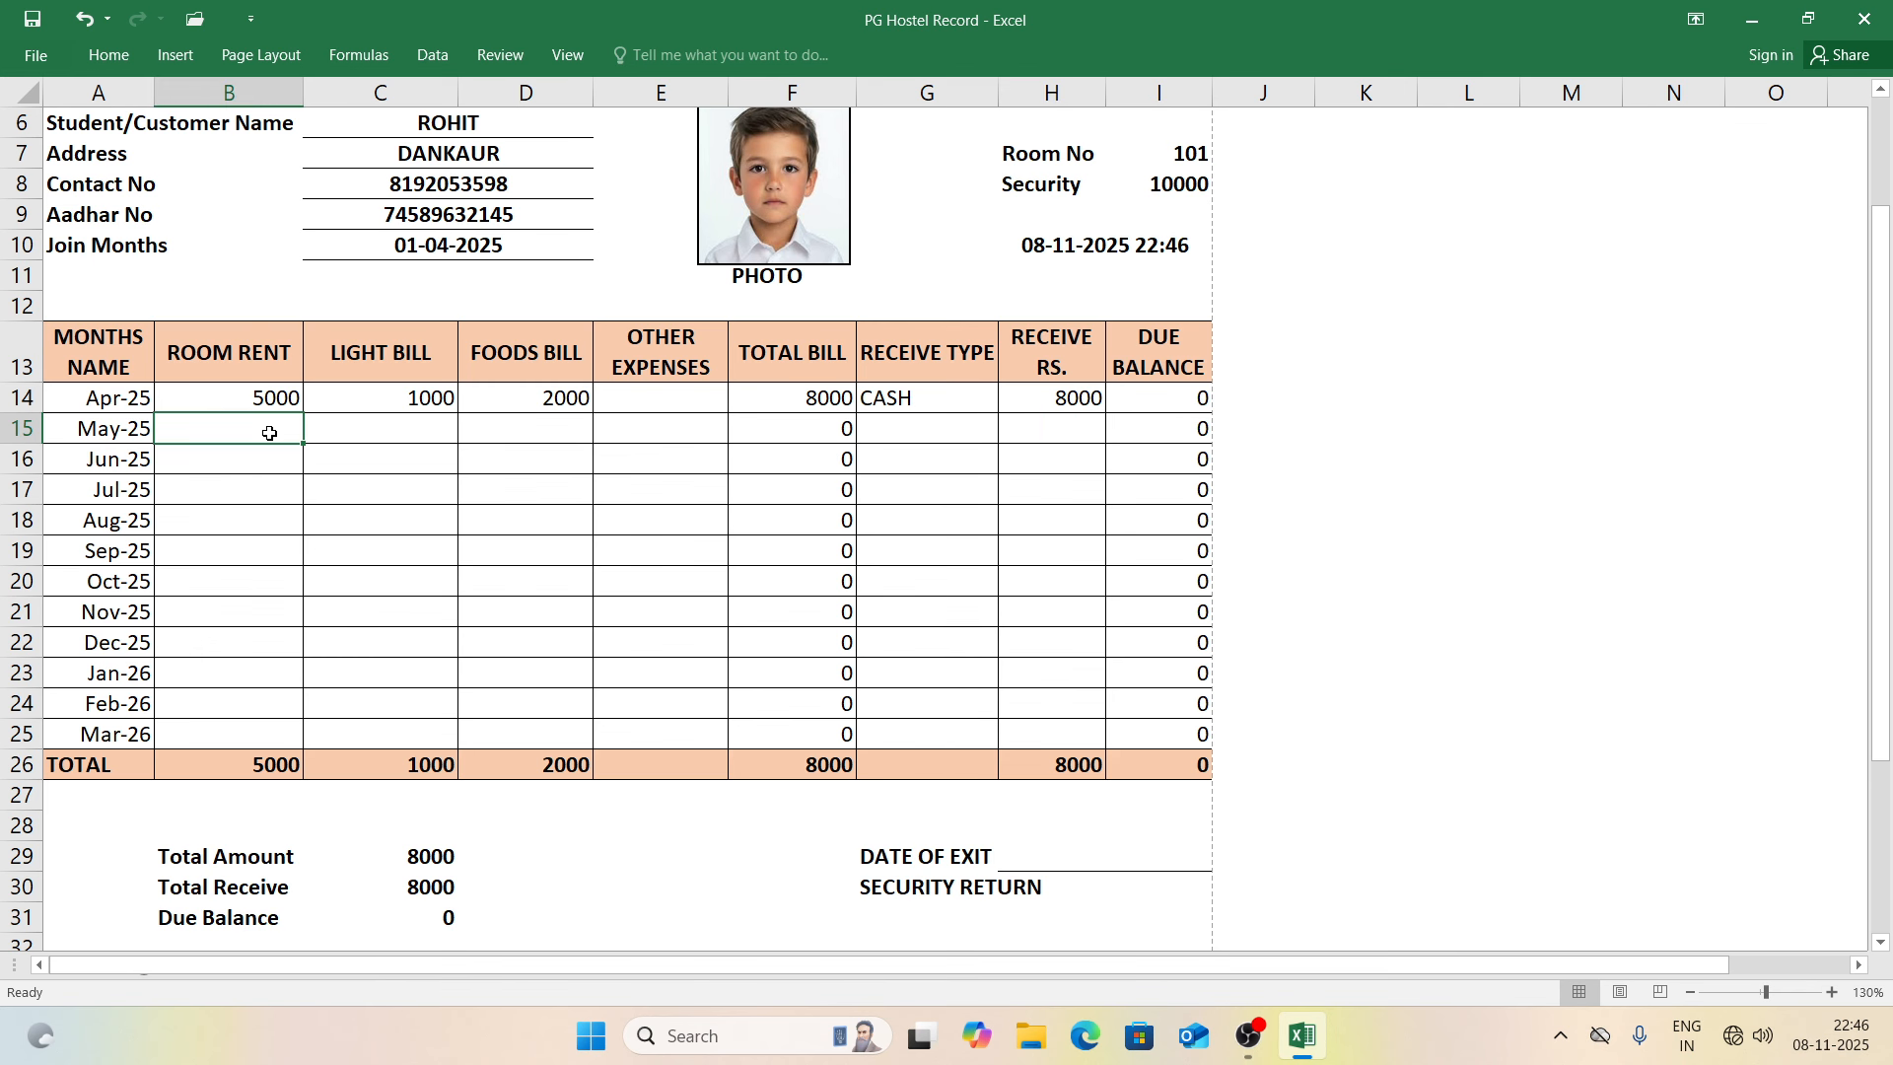
pyautogui.write('5000')
pyautogui.press('Tab')
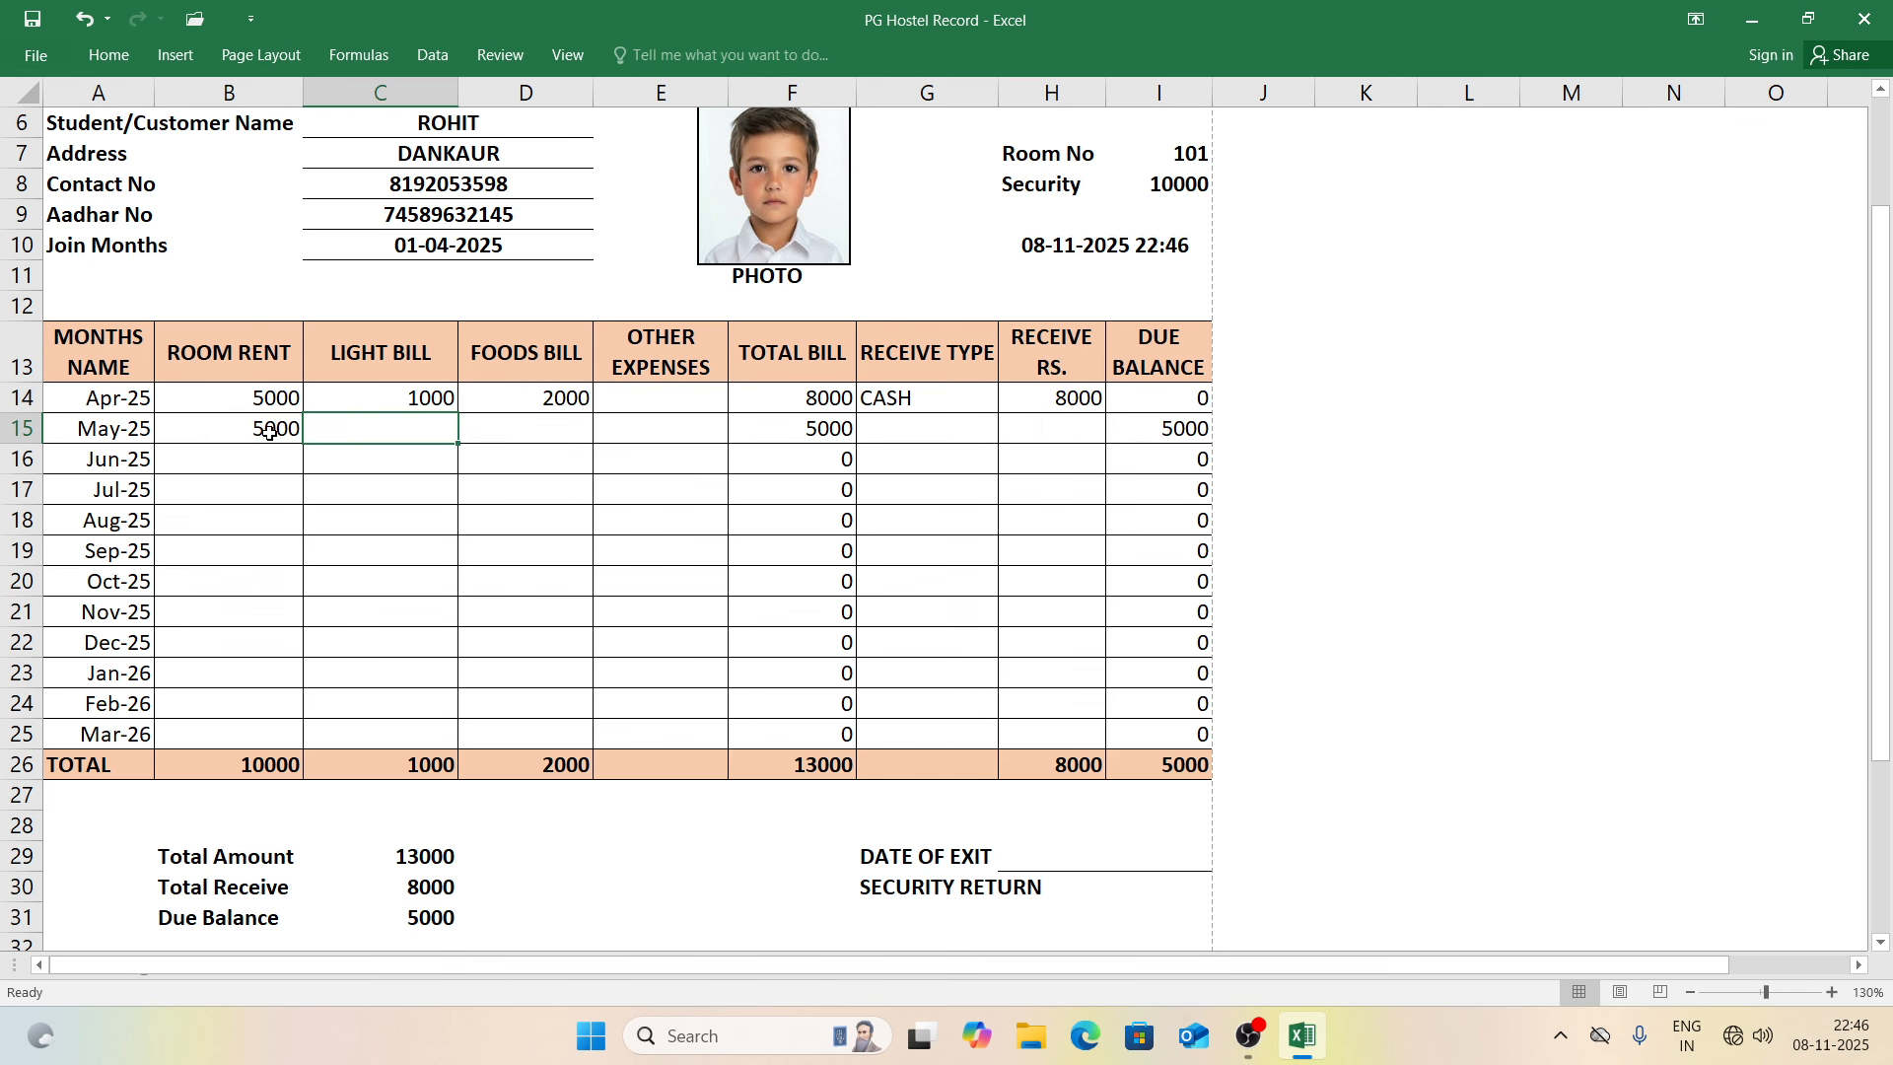
pyautogui.write('1000')
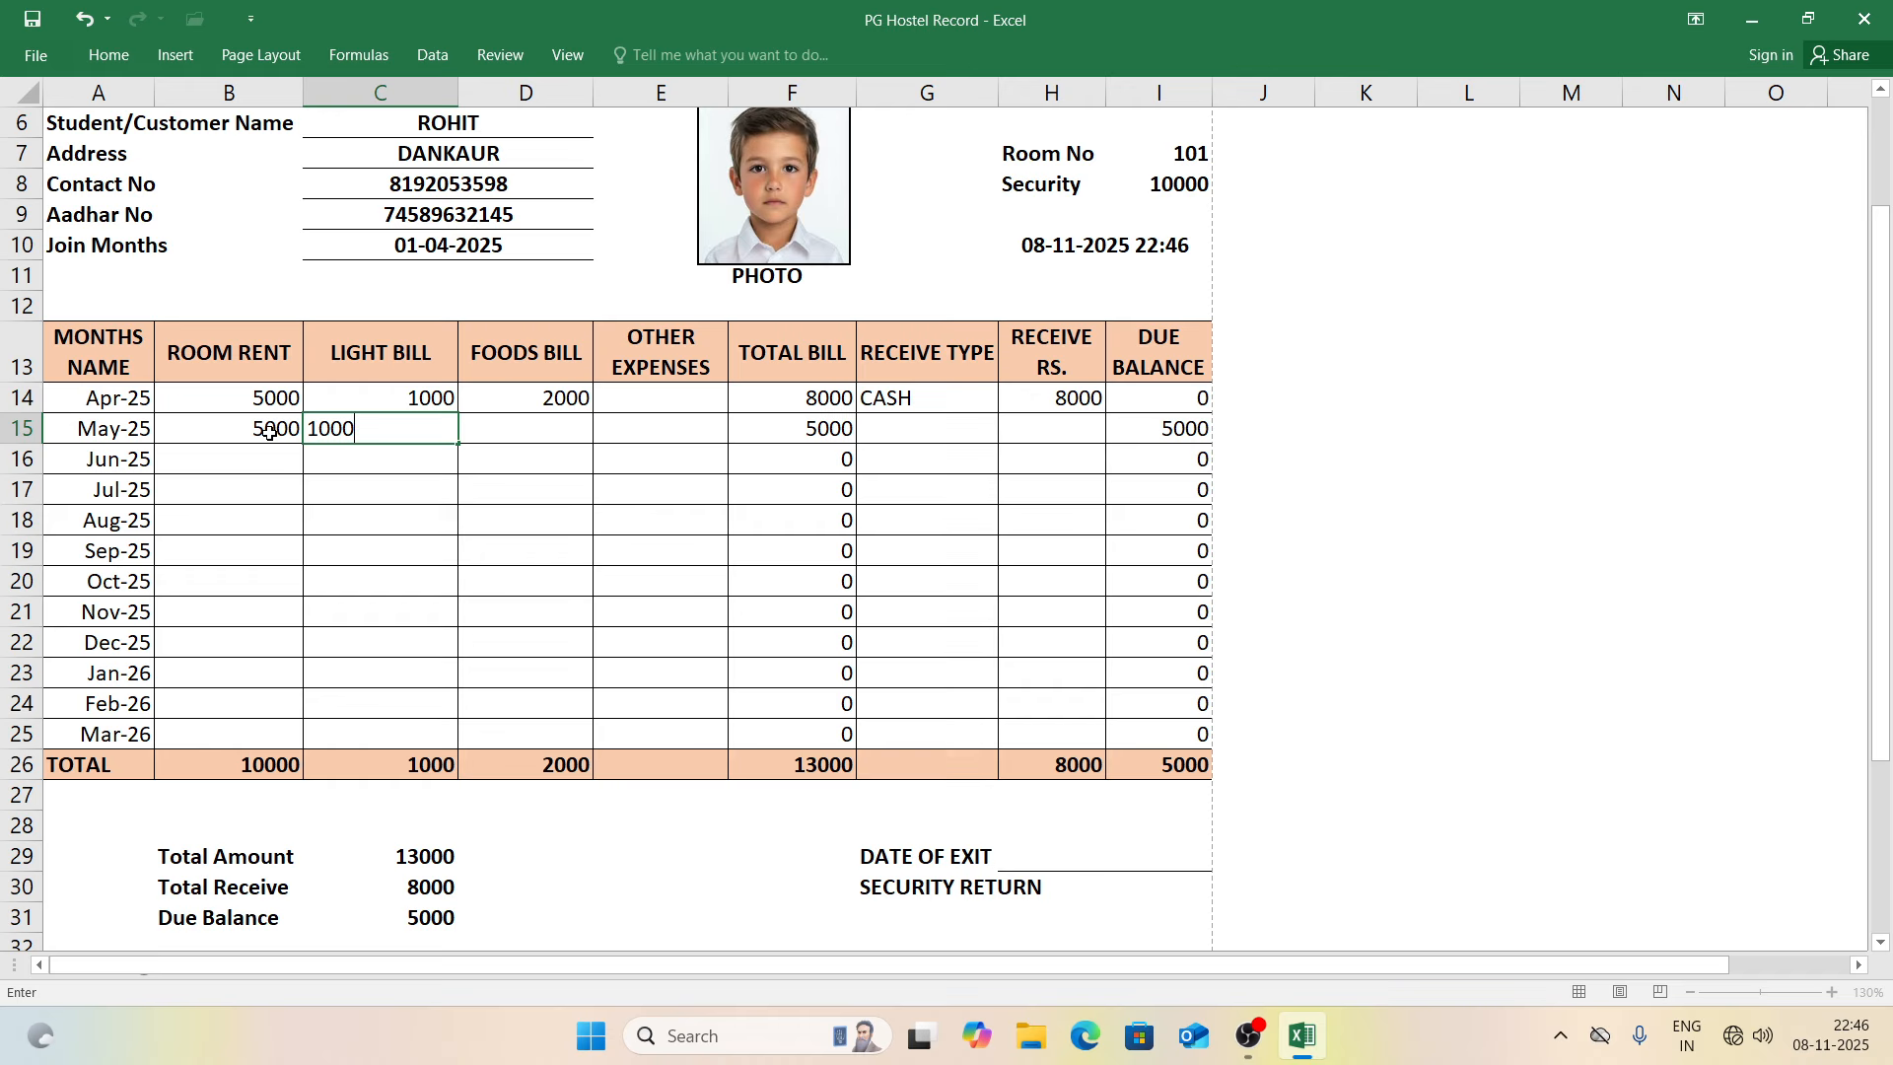
pyautogui.press('Tab')
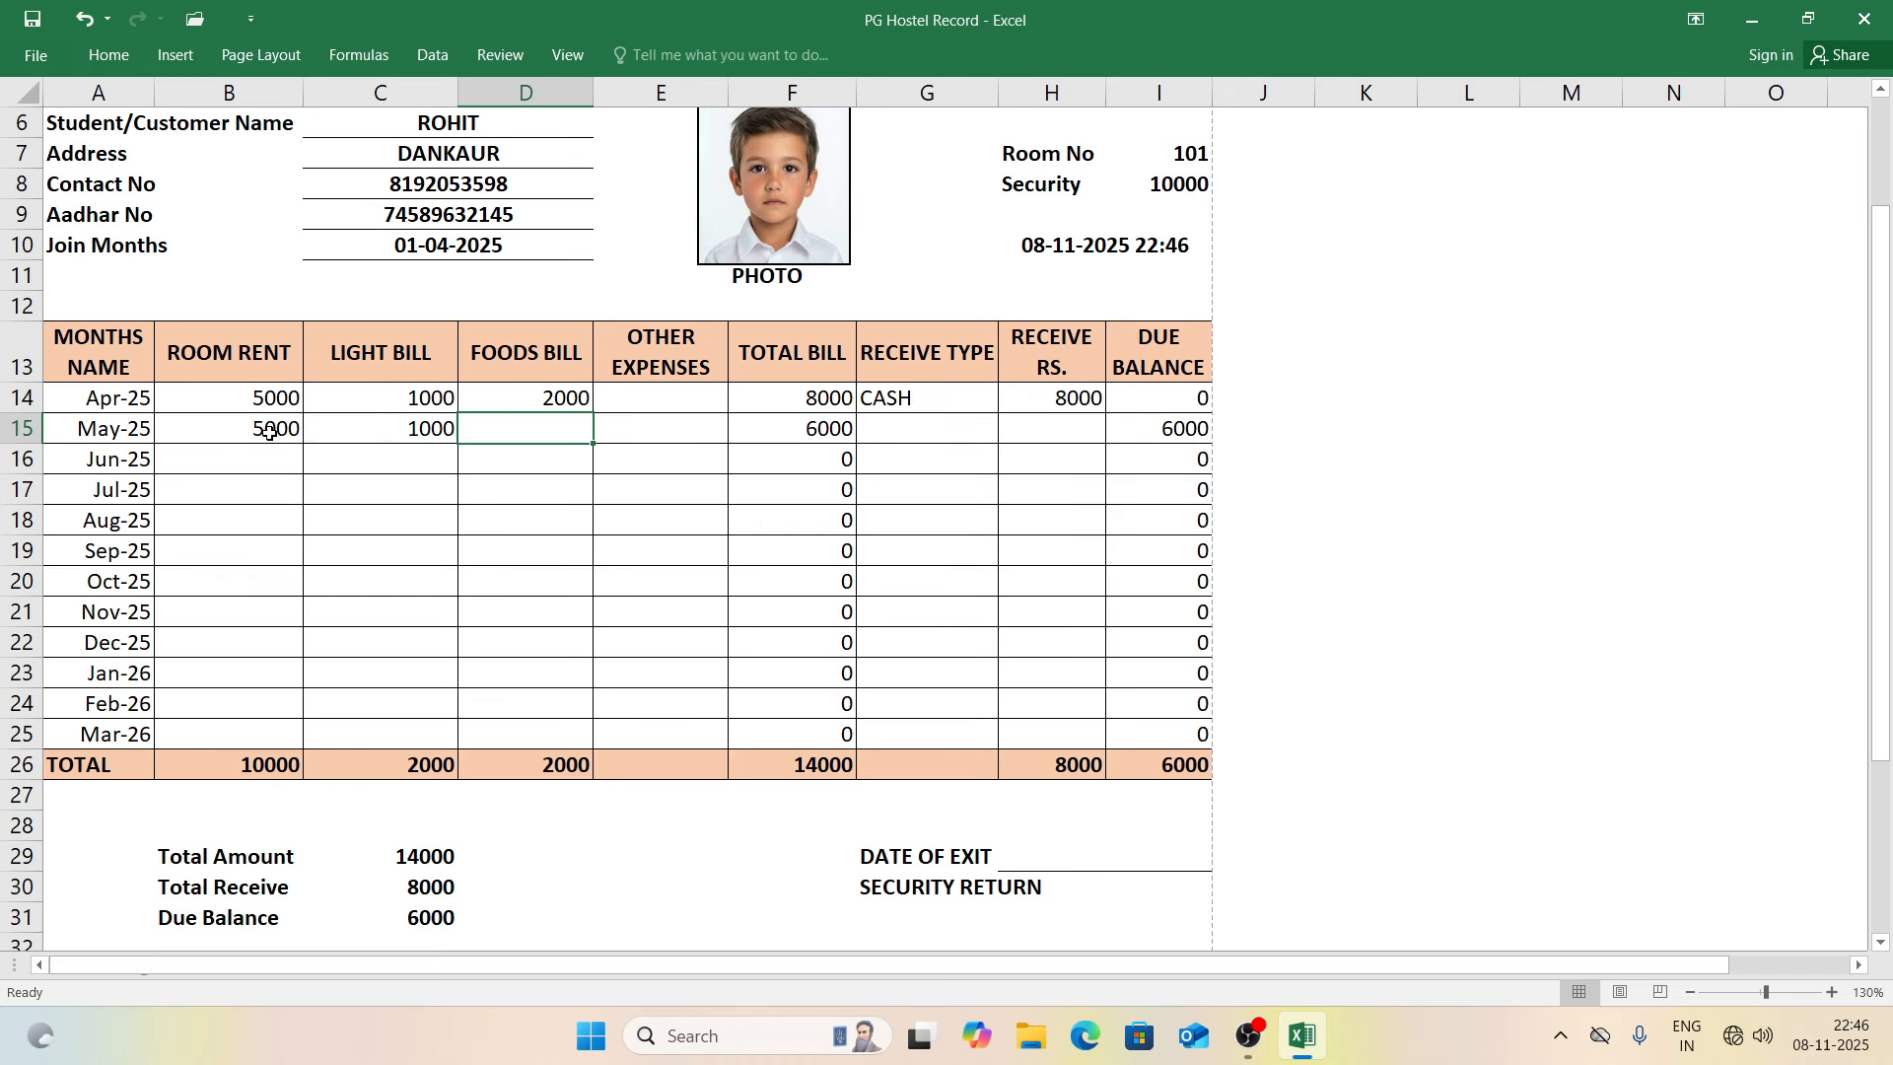
pyautogui.write('2000')
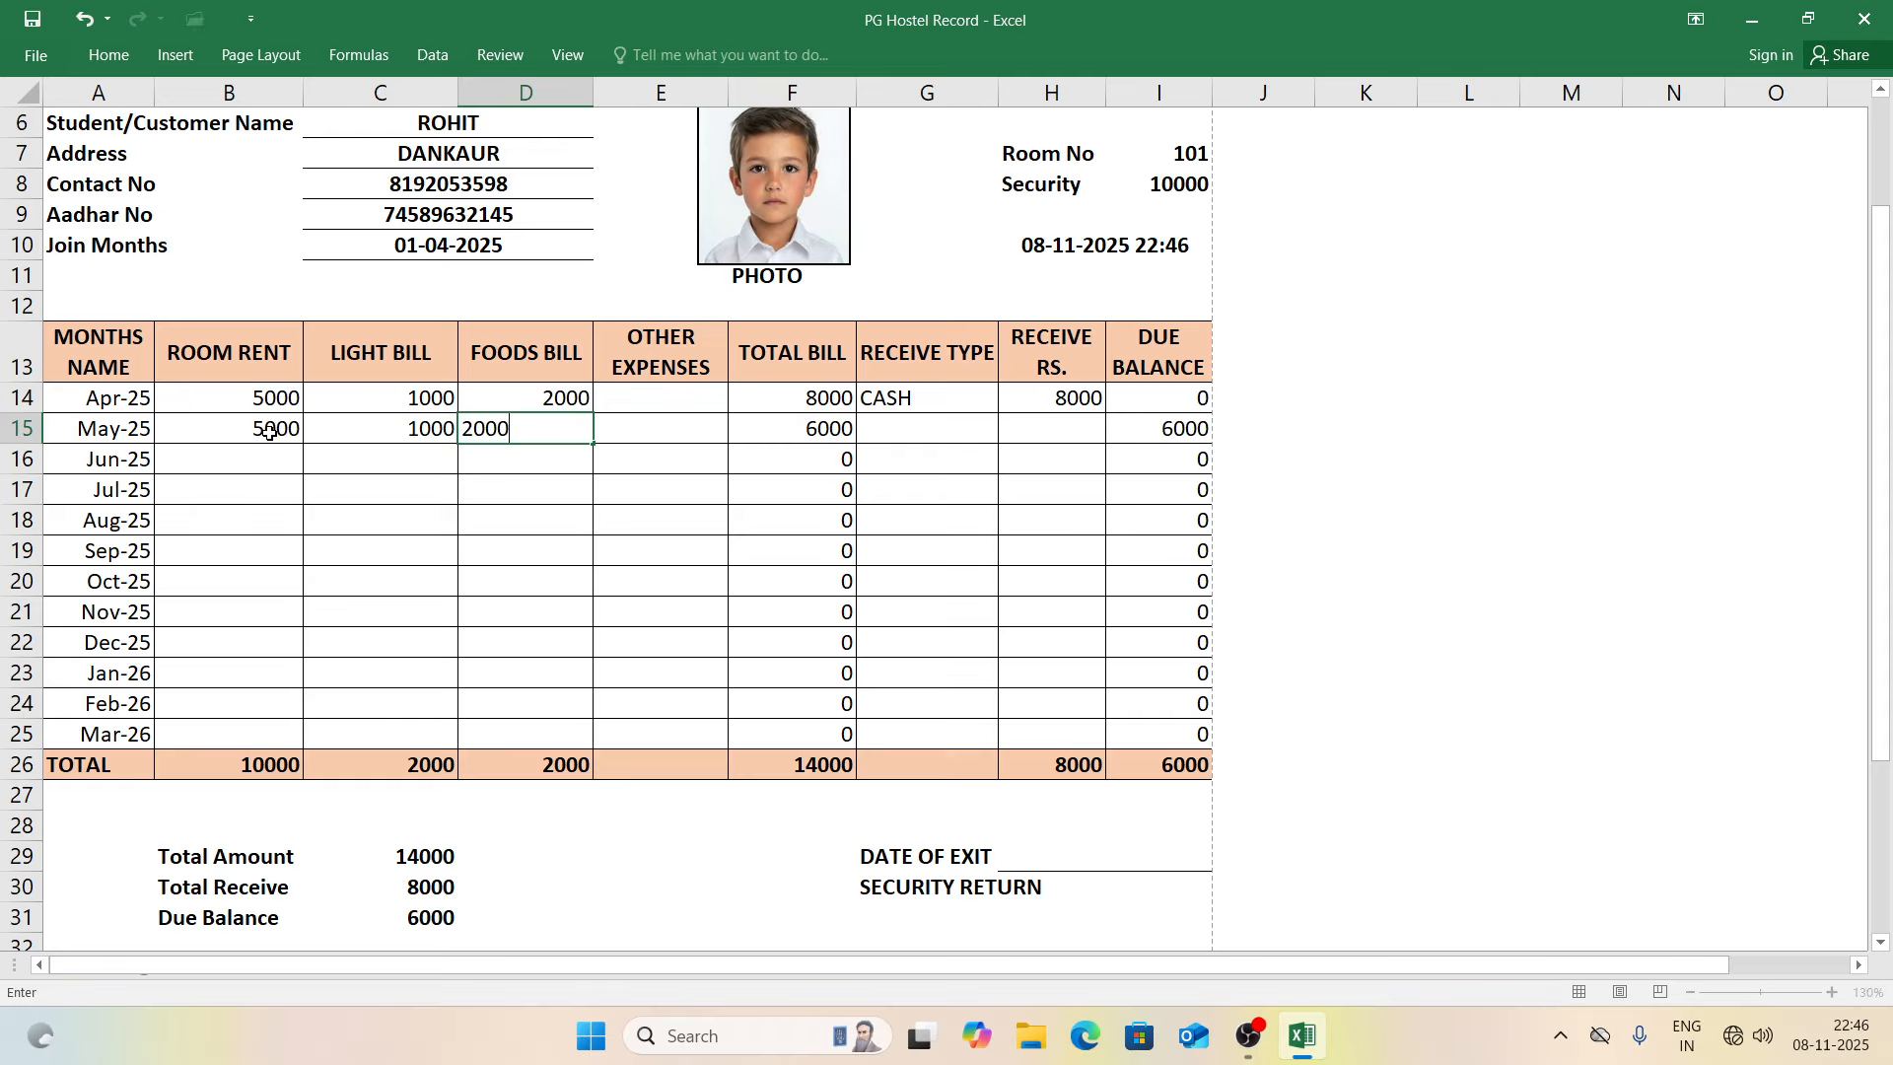
pyautogui.press('Tab')
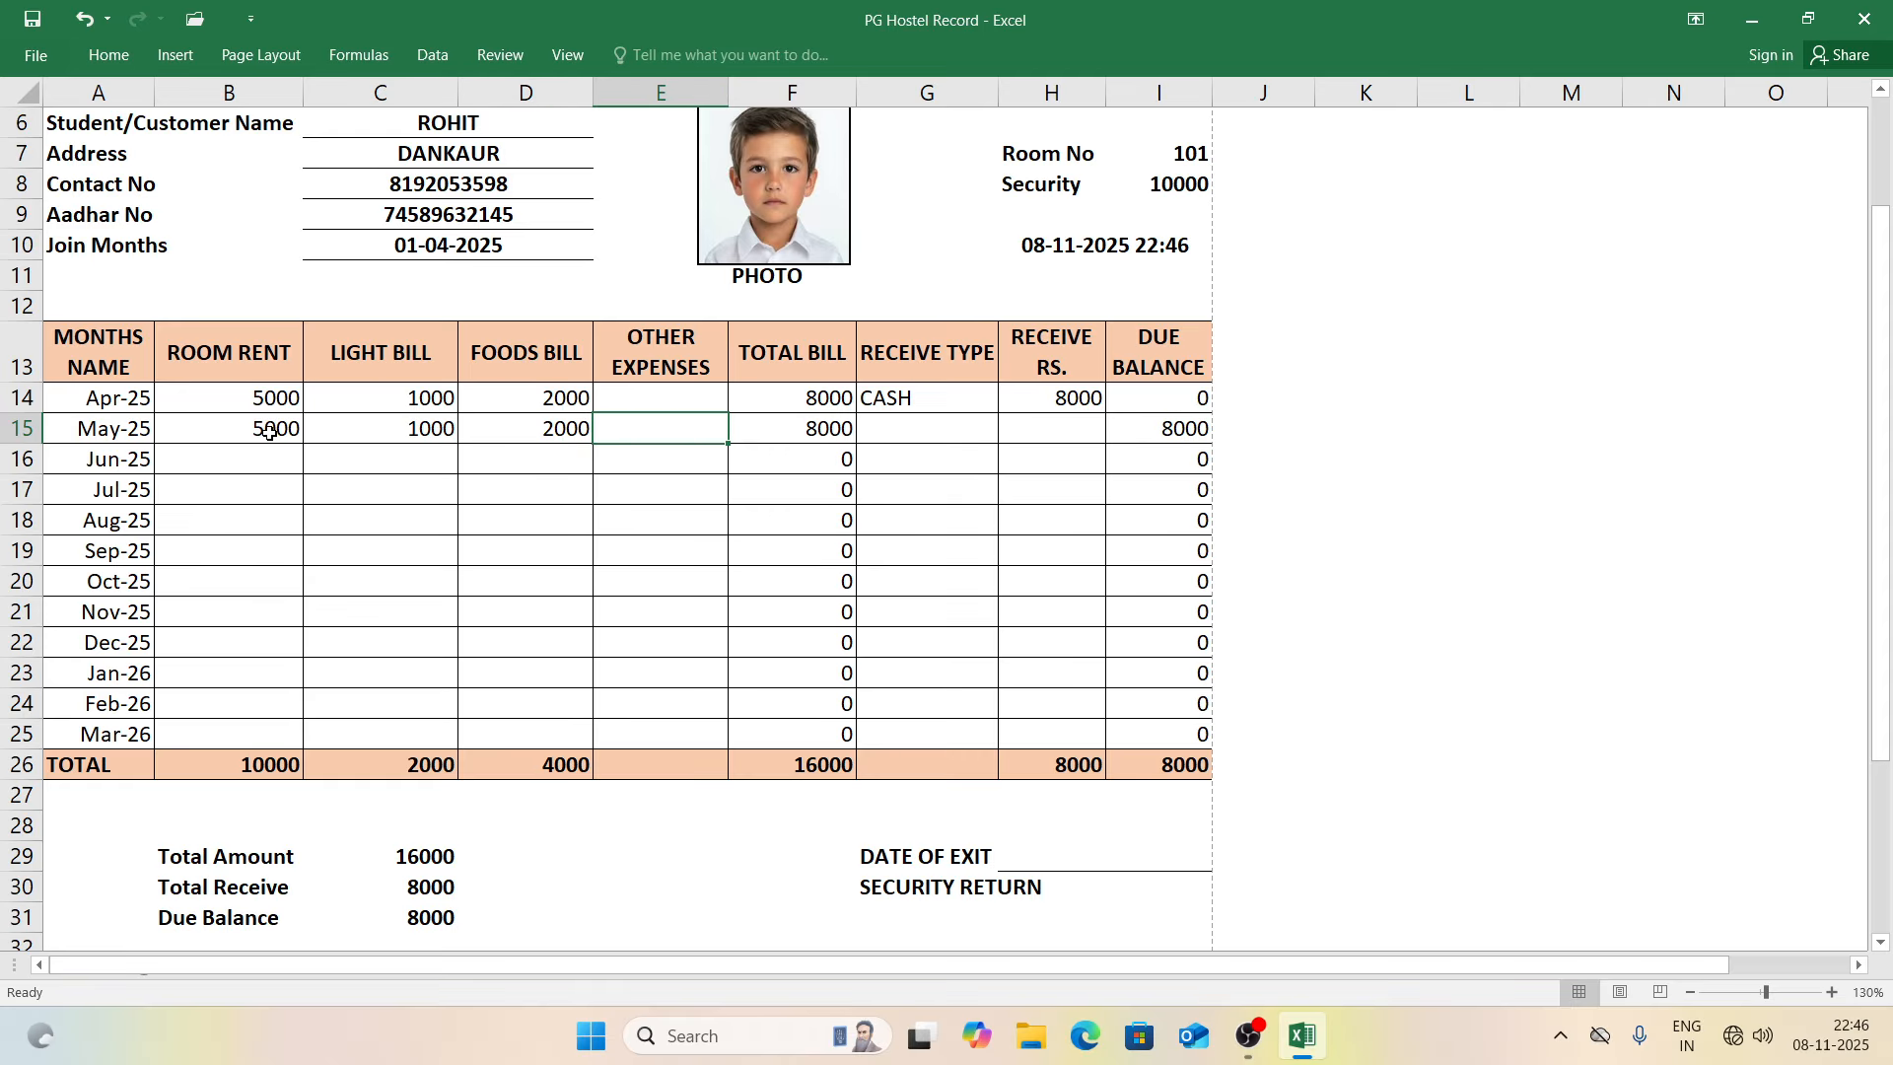
# Step: Record May-25 as paid by CHEQUE with 7000 received
pyautogui.click(903, 422)
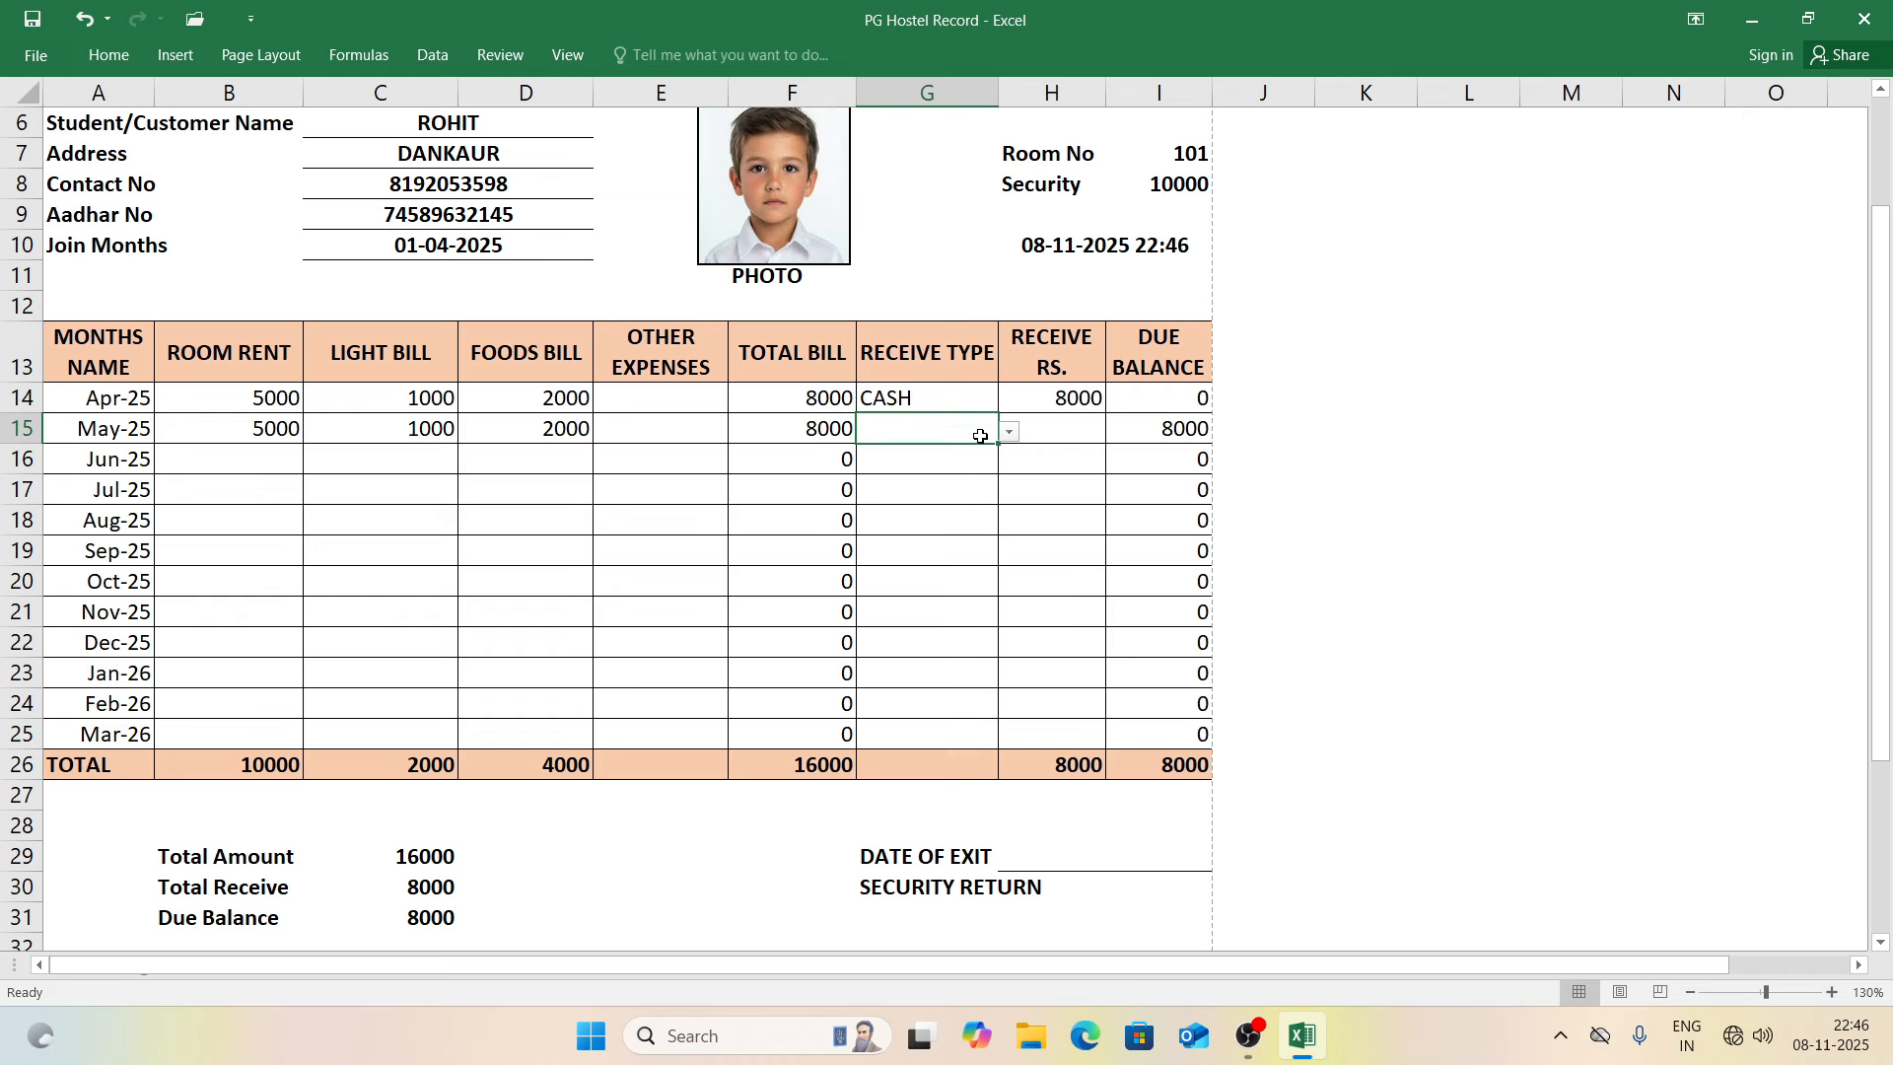
pyautogui.click(1009, 432)
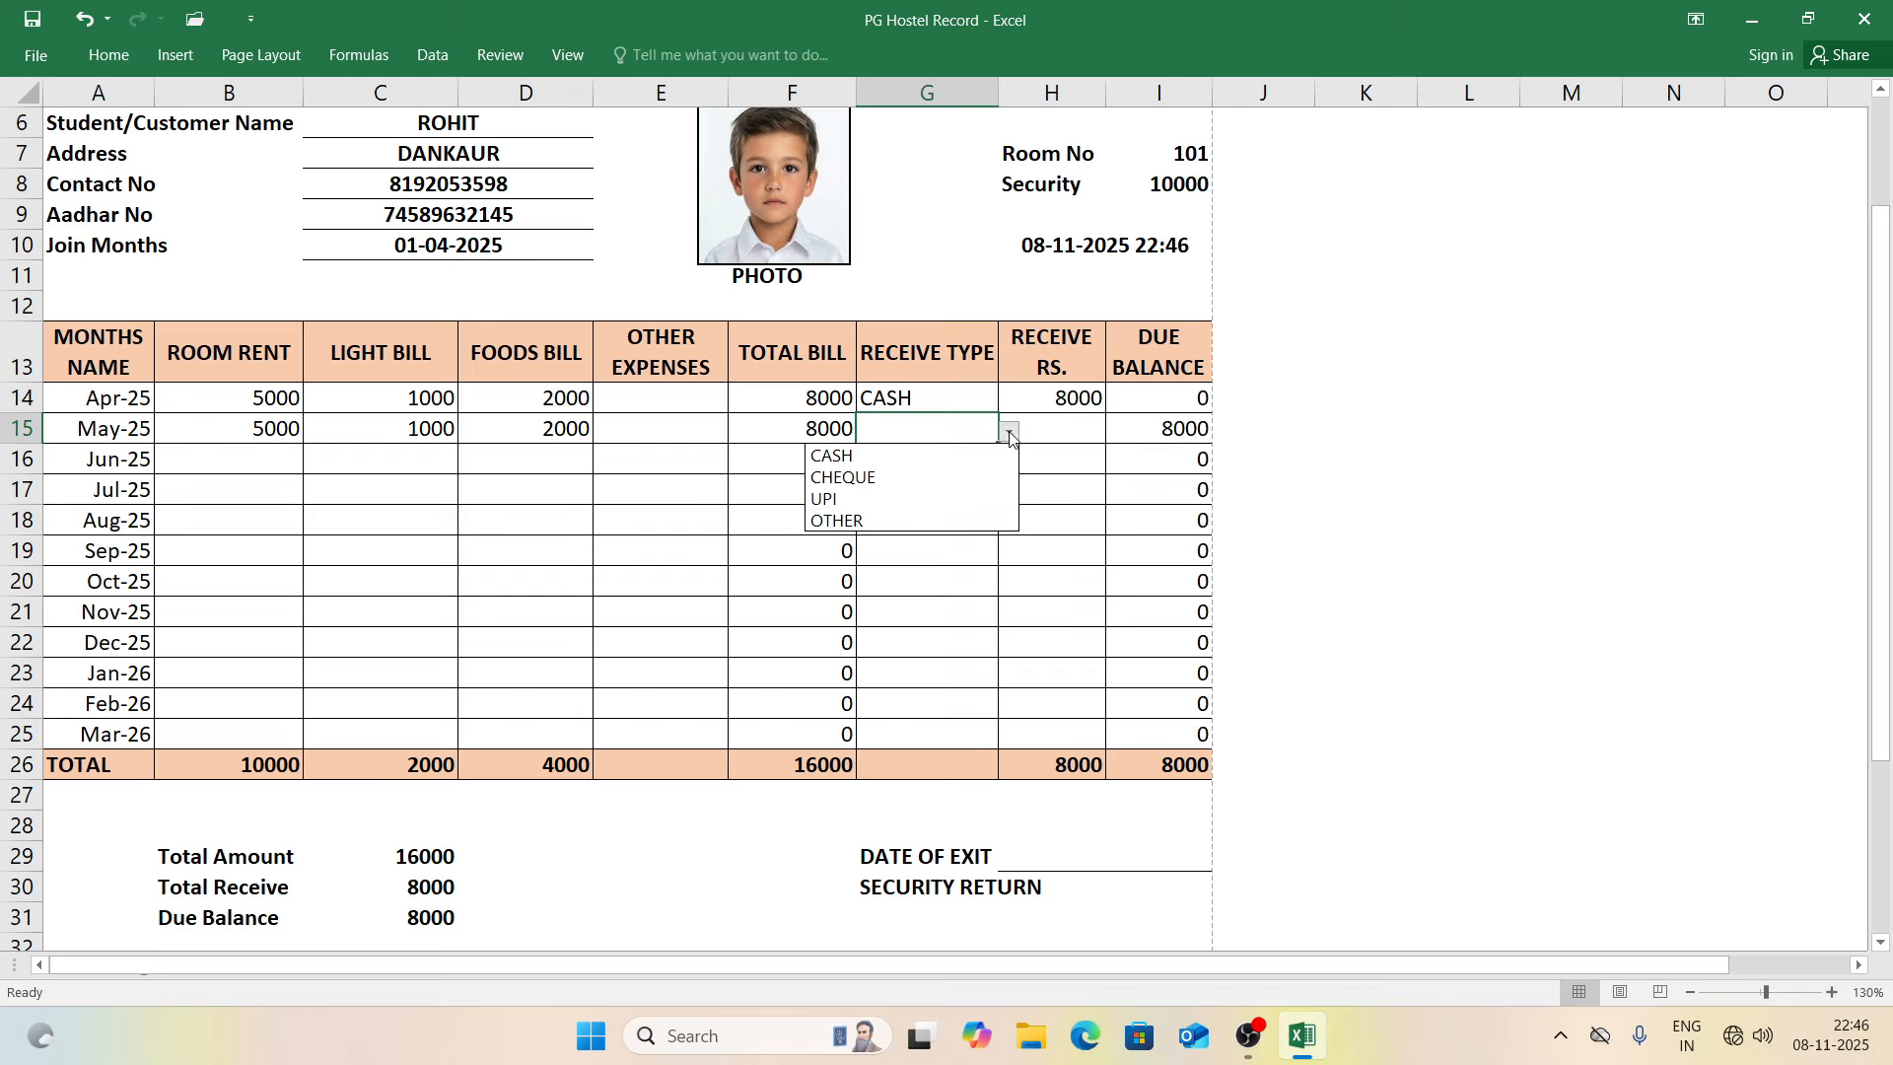
pyautogui.click(935, 475)
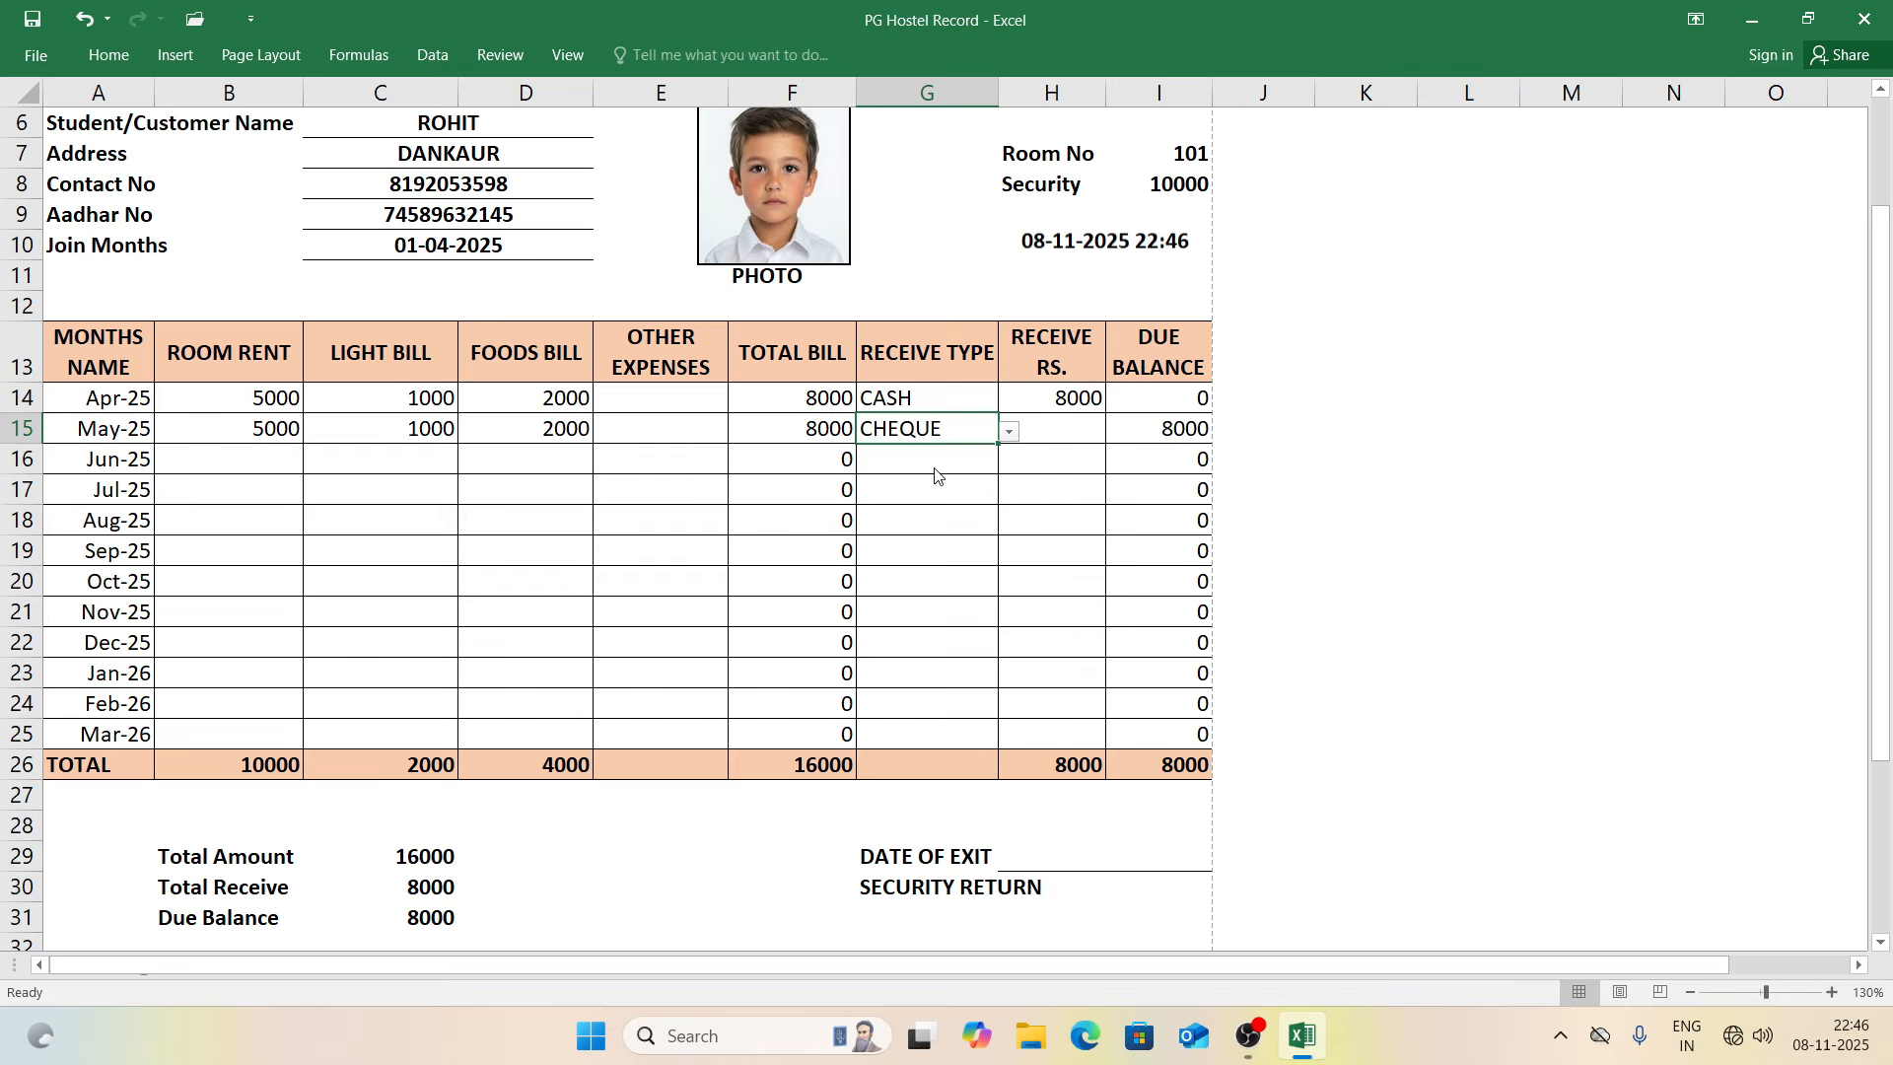
pyautogui.click(1055, 431)
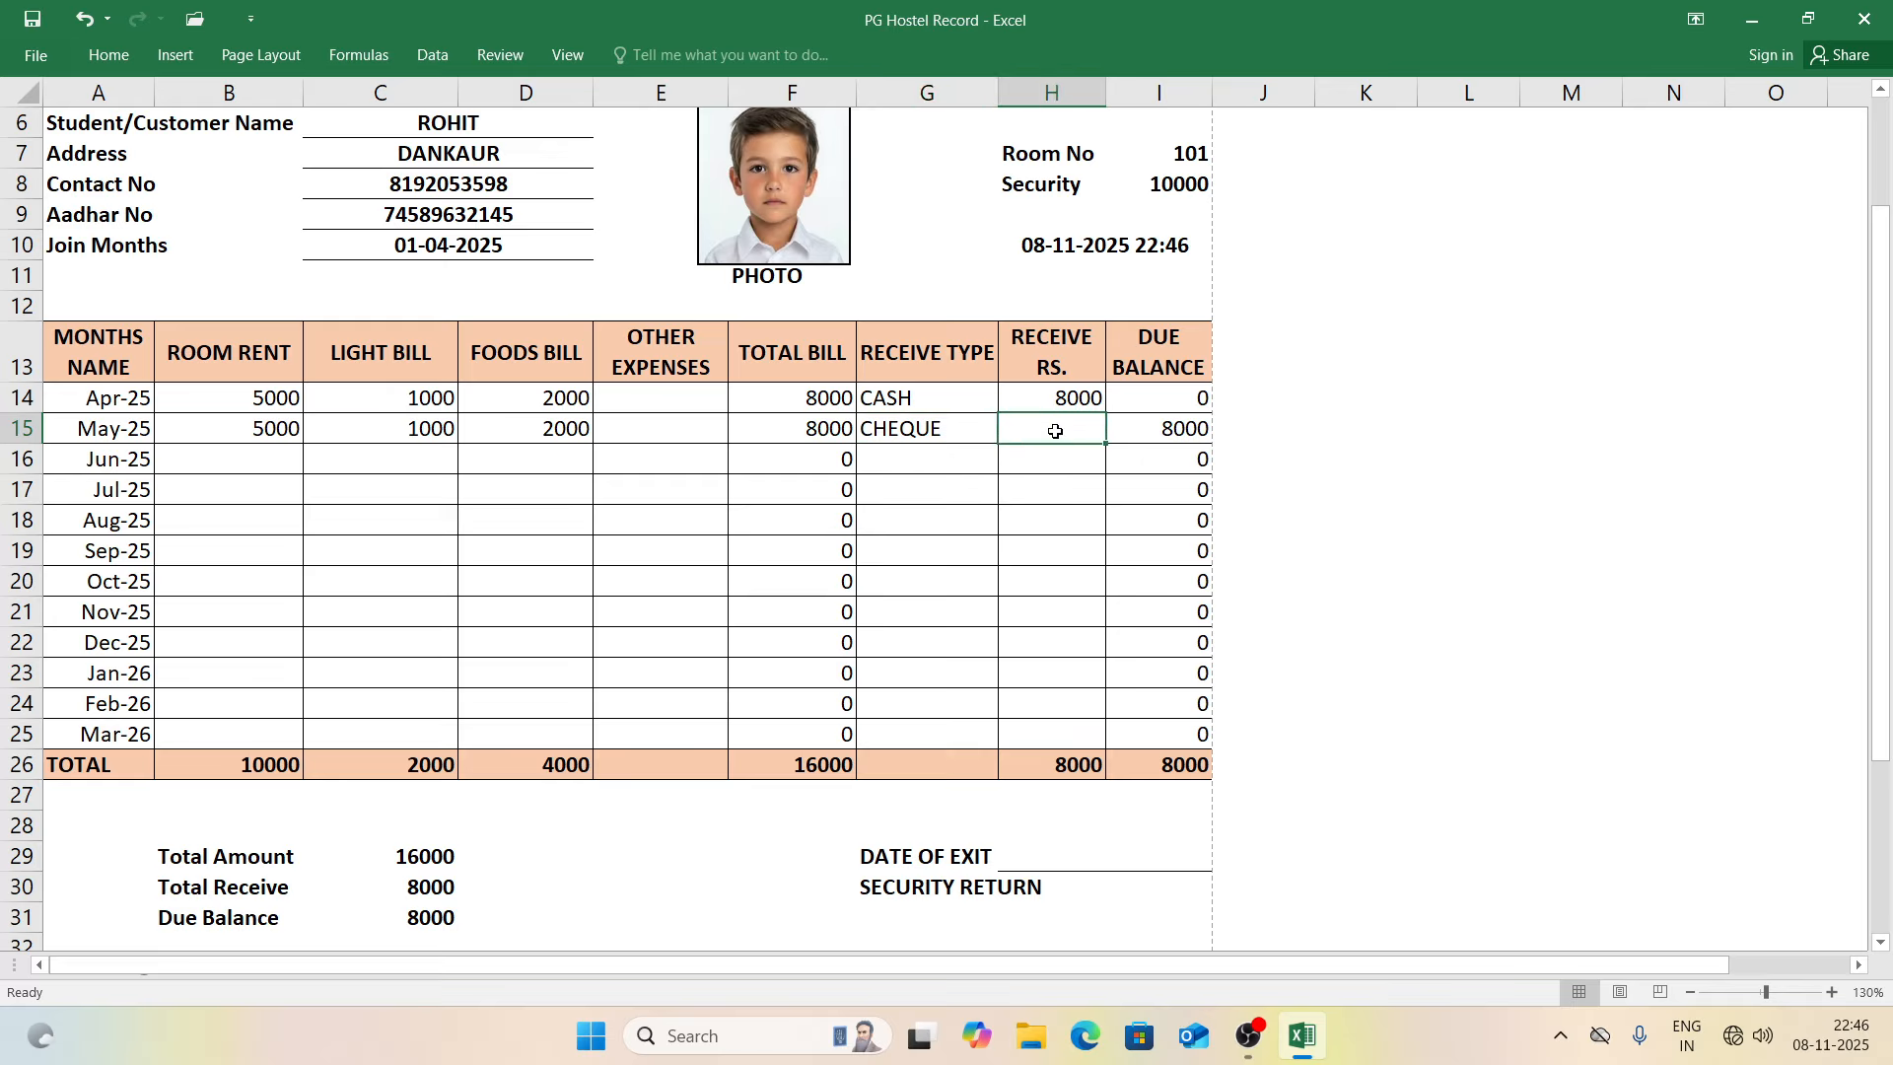
pyautogui.write('7000')
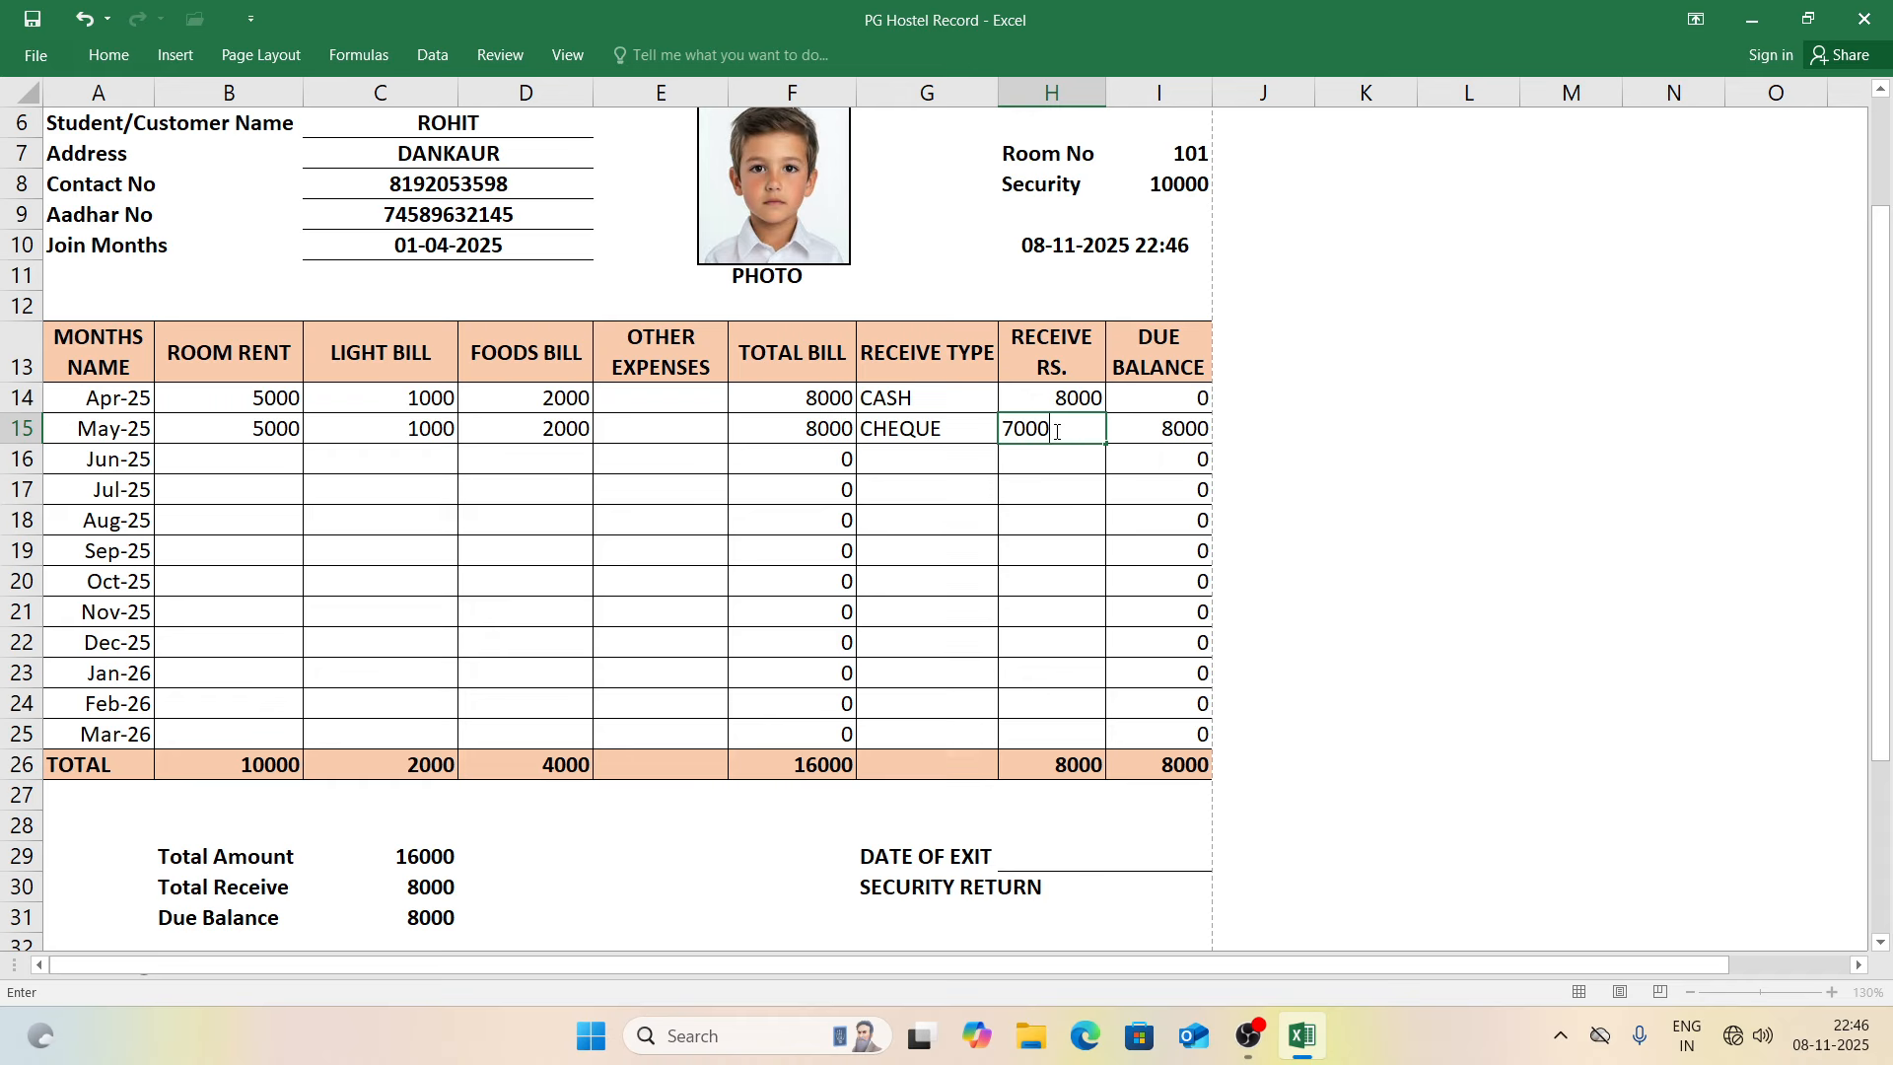
pyautogui.press('Return')
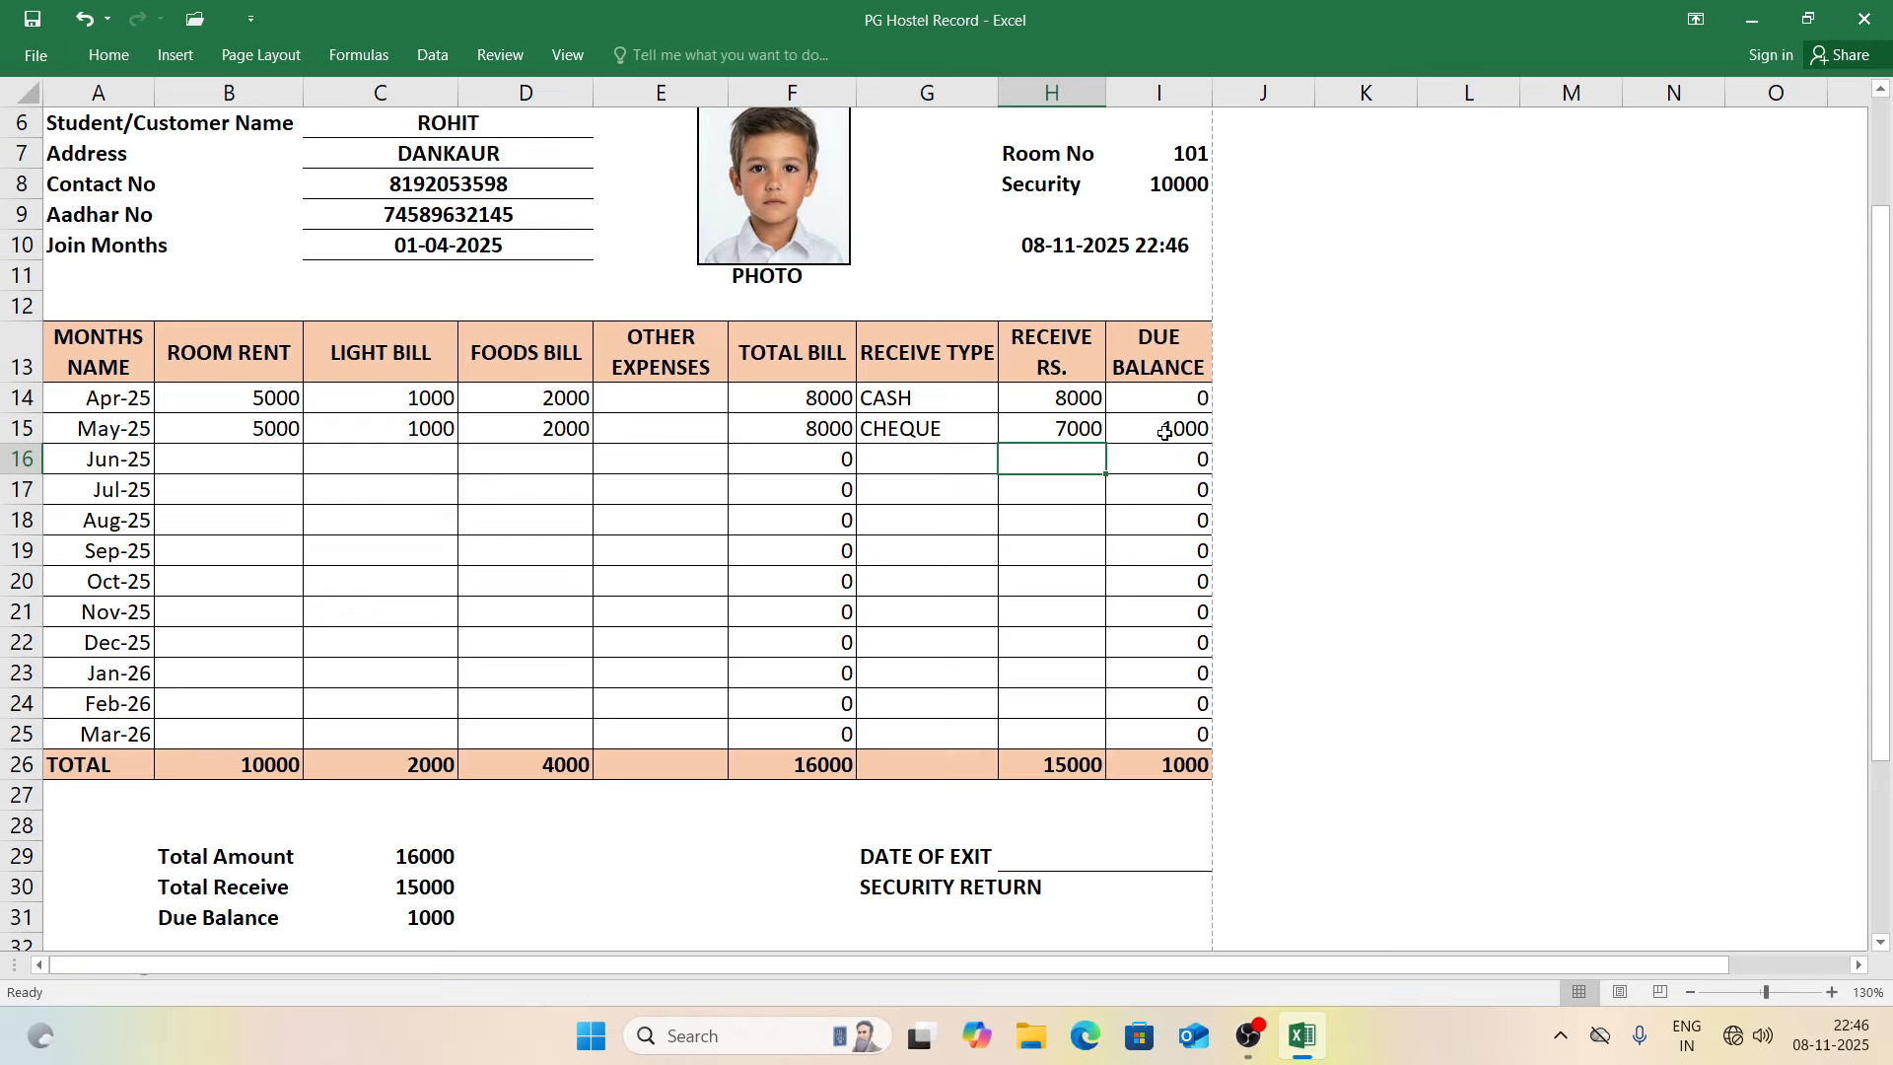
# Step: Enter Jun-25 bills of 5000 rent, 1000 light, 2000 food and 1000 other expenses
pyautogui.click(278, 458)
pyautogui.write('5000')
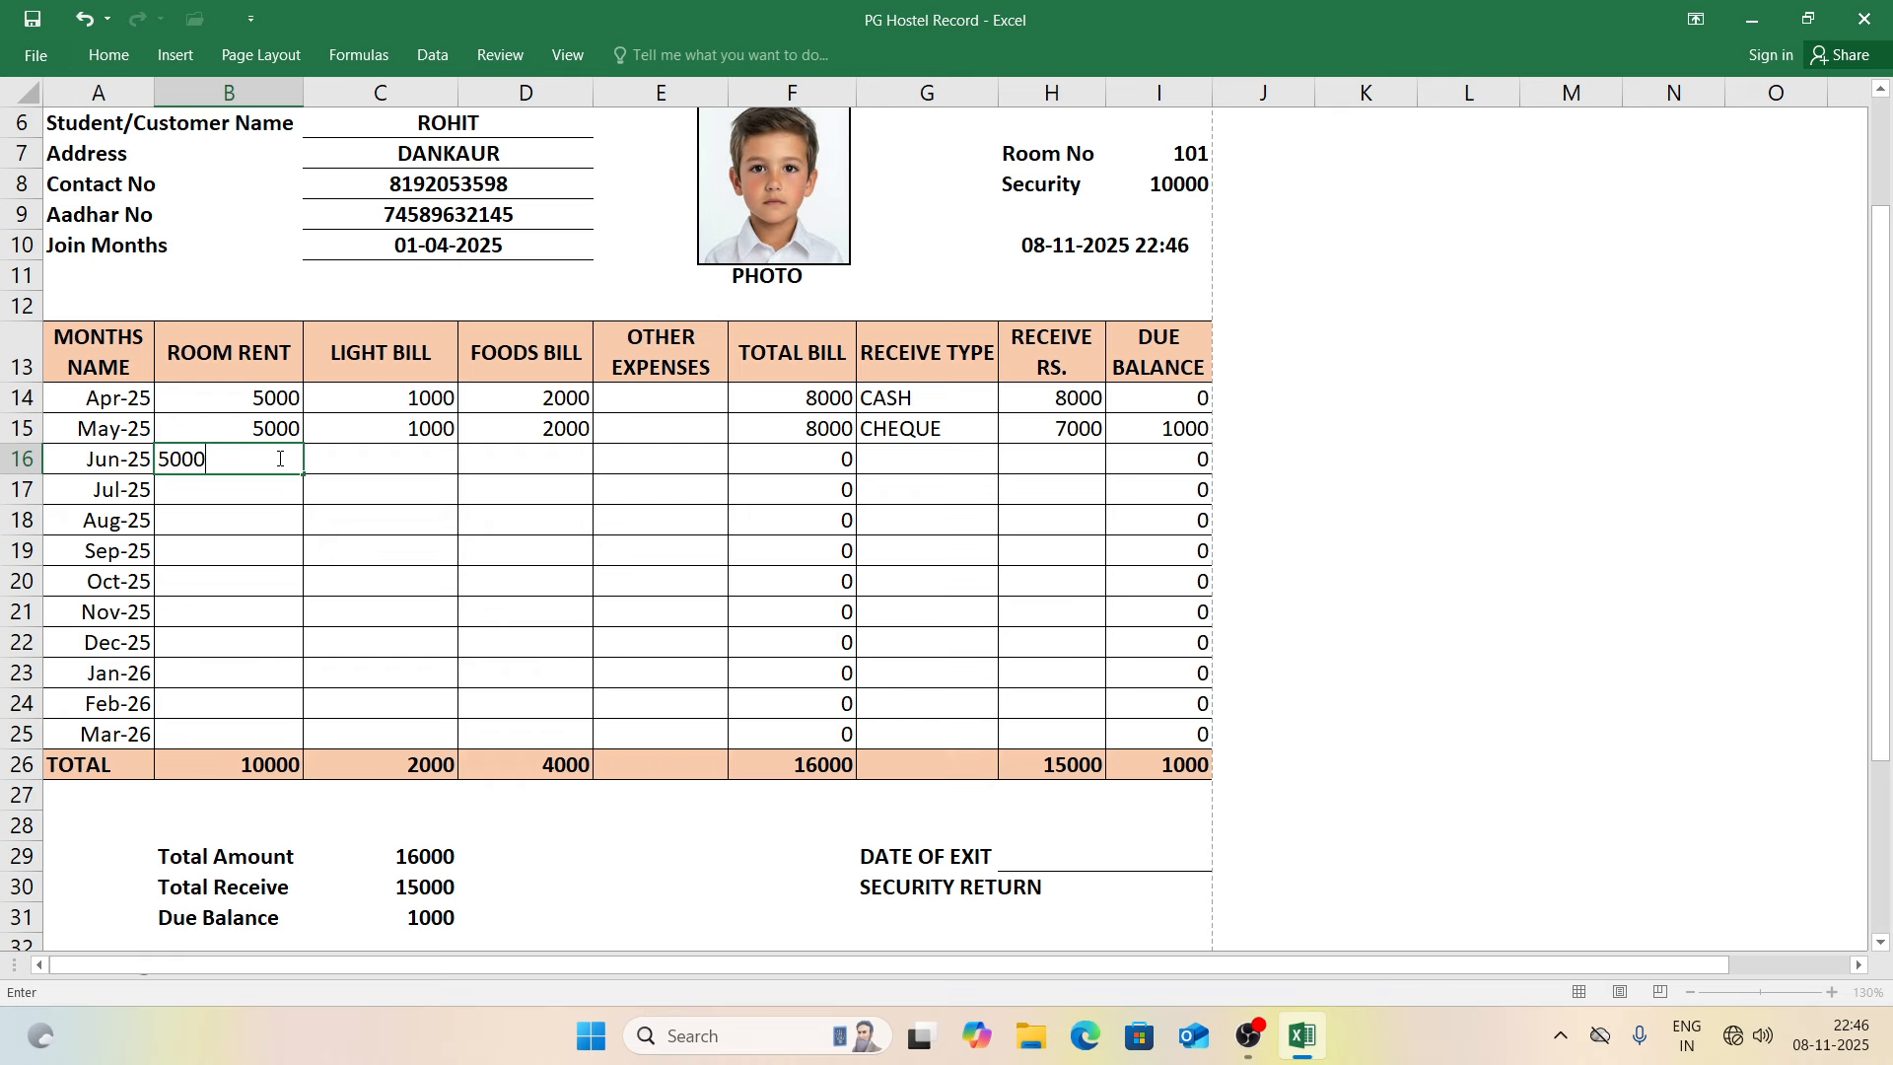
pyautogui.press('Tab')
pyautogui.write('1000')
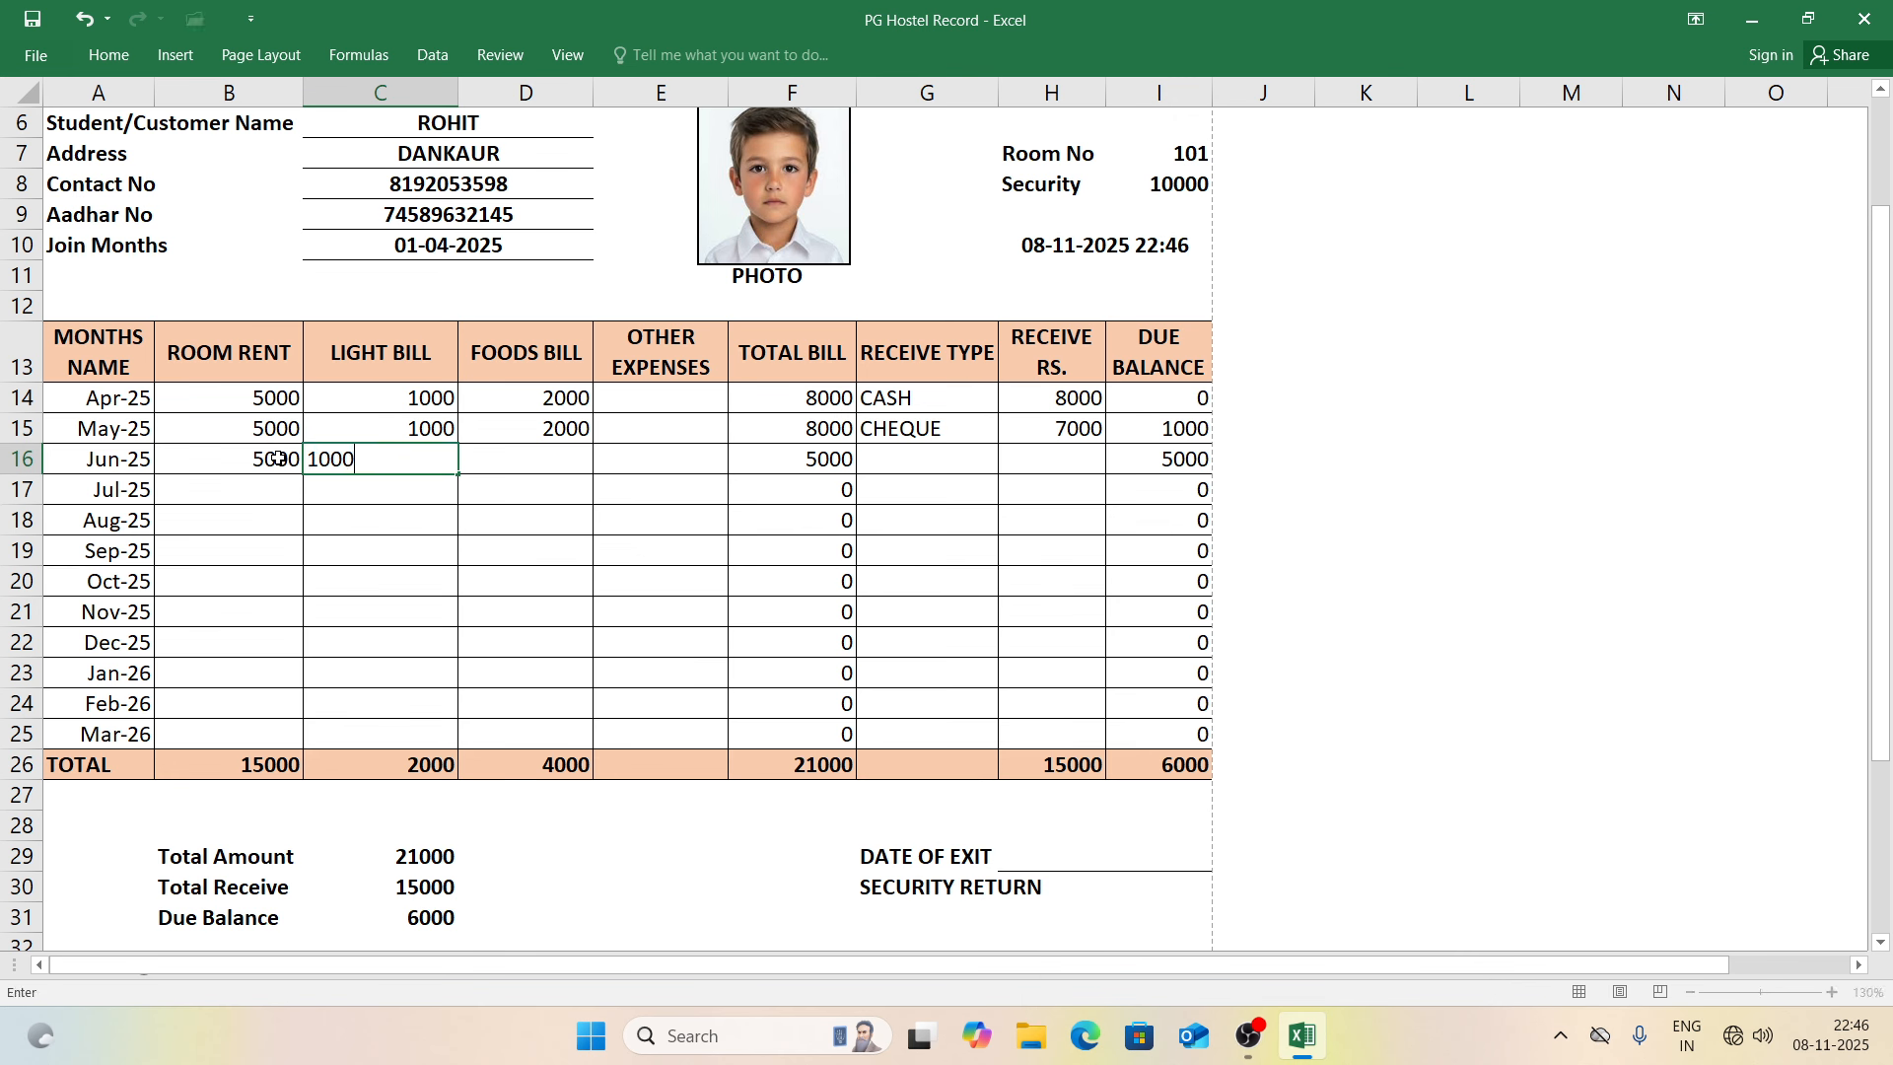
pyautogui.press('Tab')
pyautogui.write('2000')
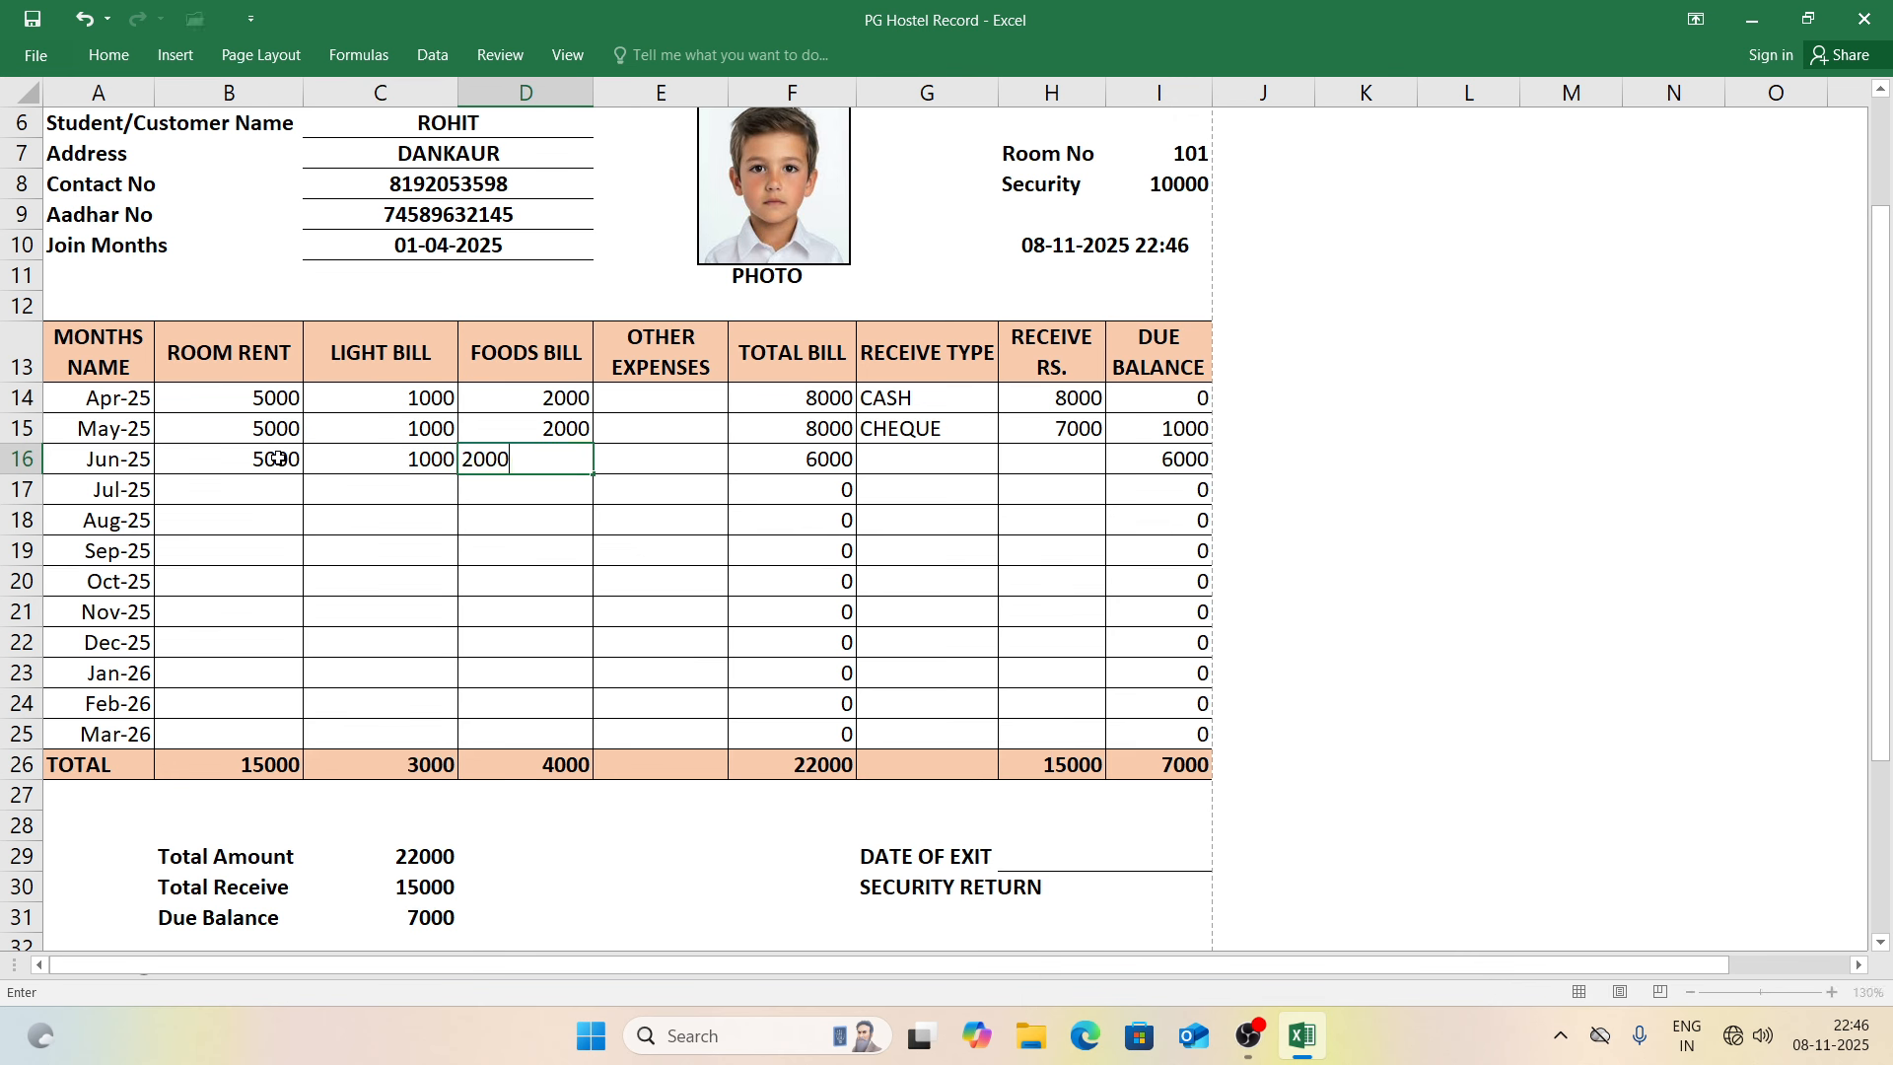
pyautogui.press('Tab')
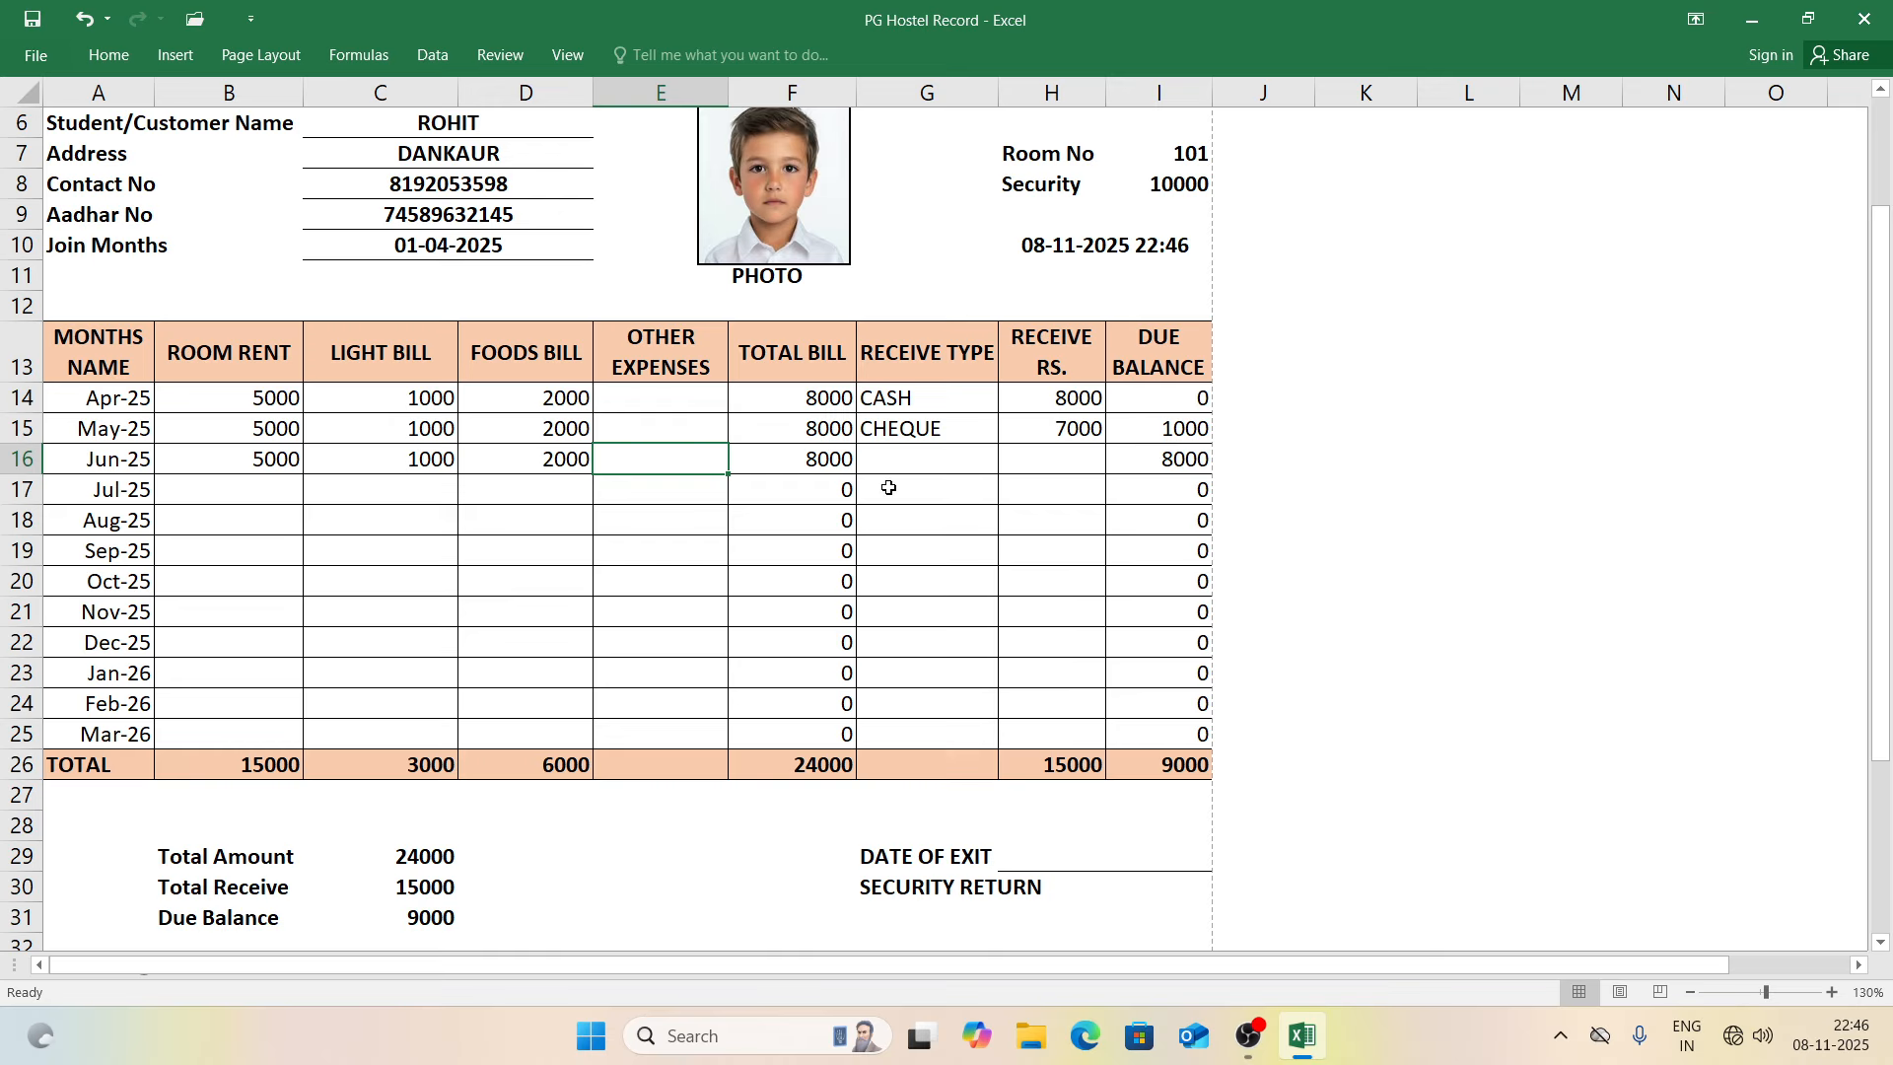
pyautogui.write('1000')
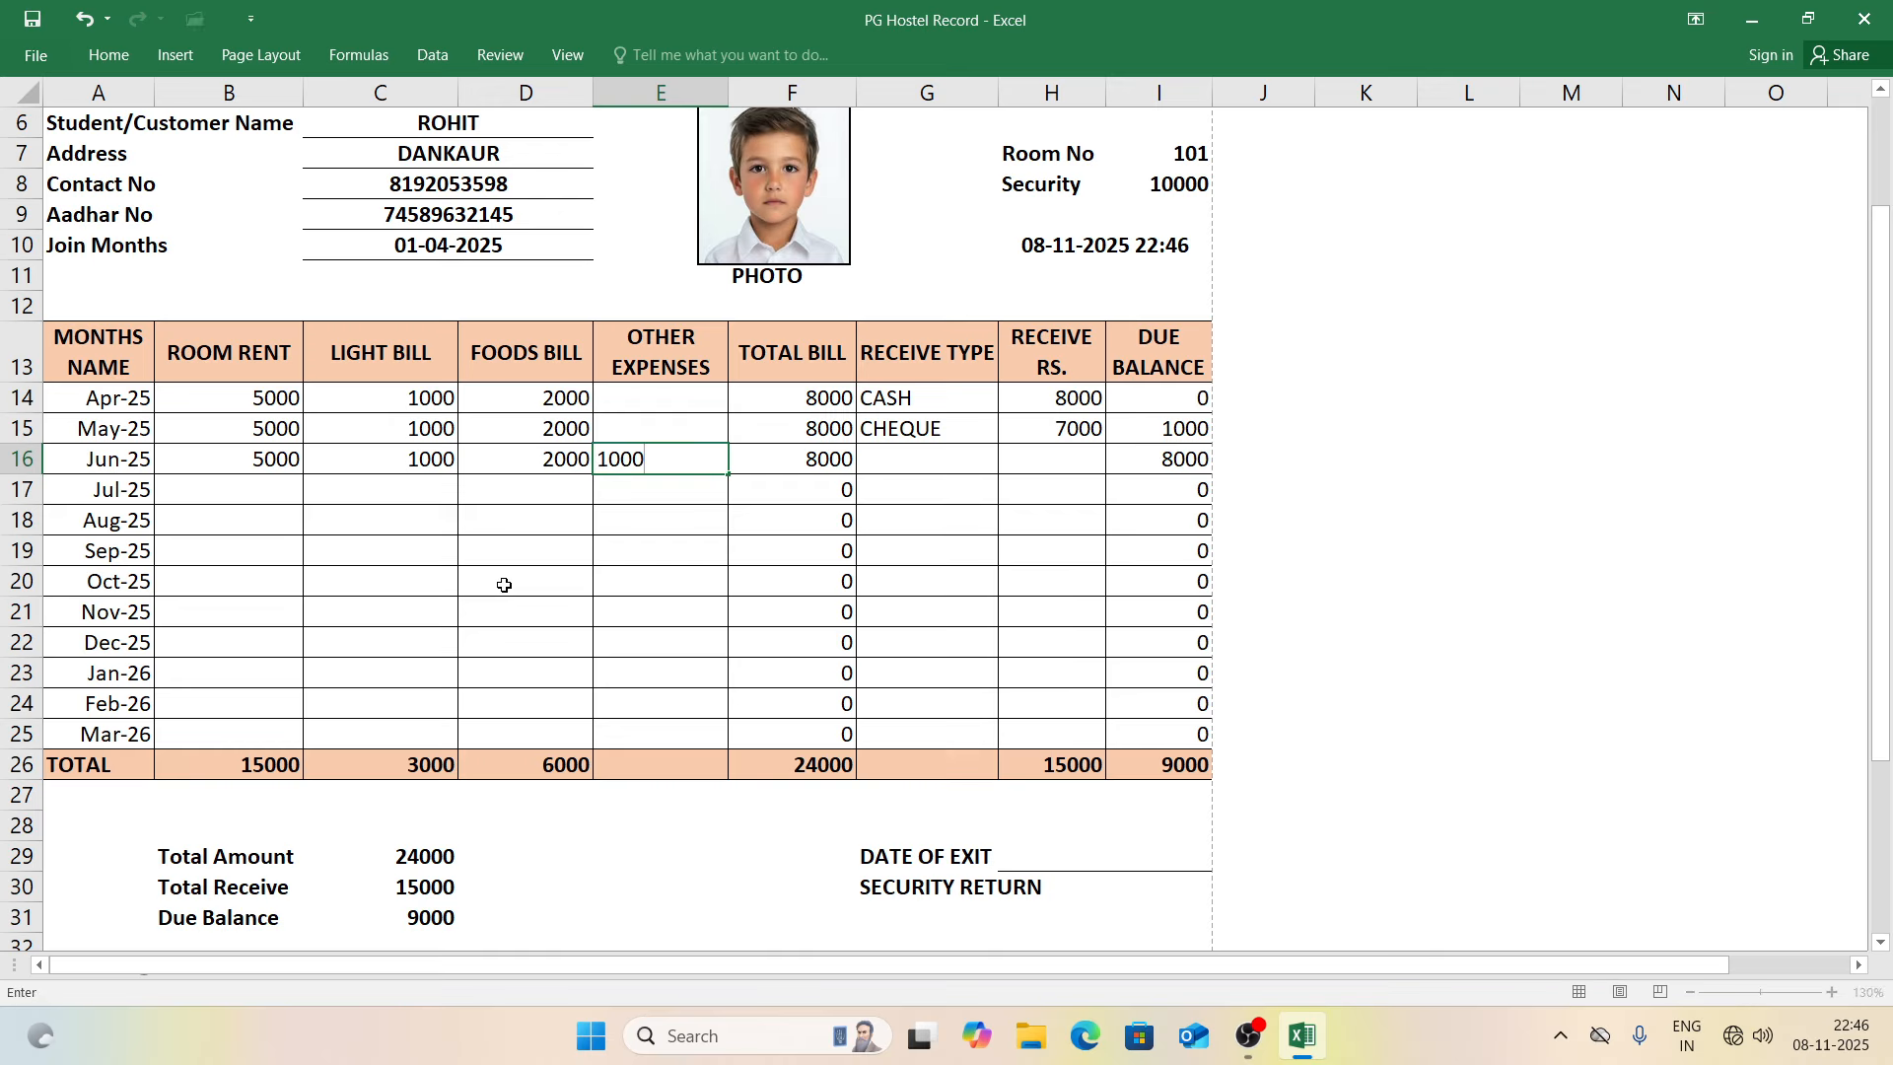
pyautogui.press('Return')
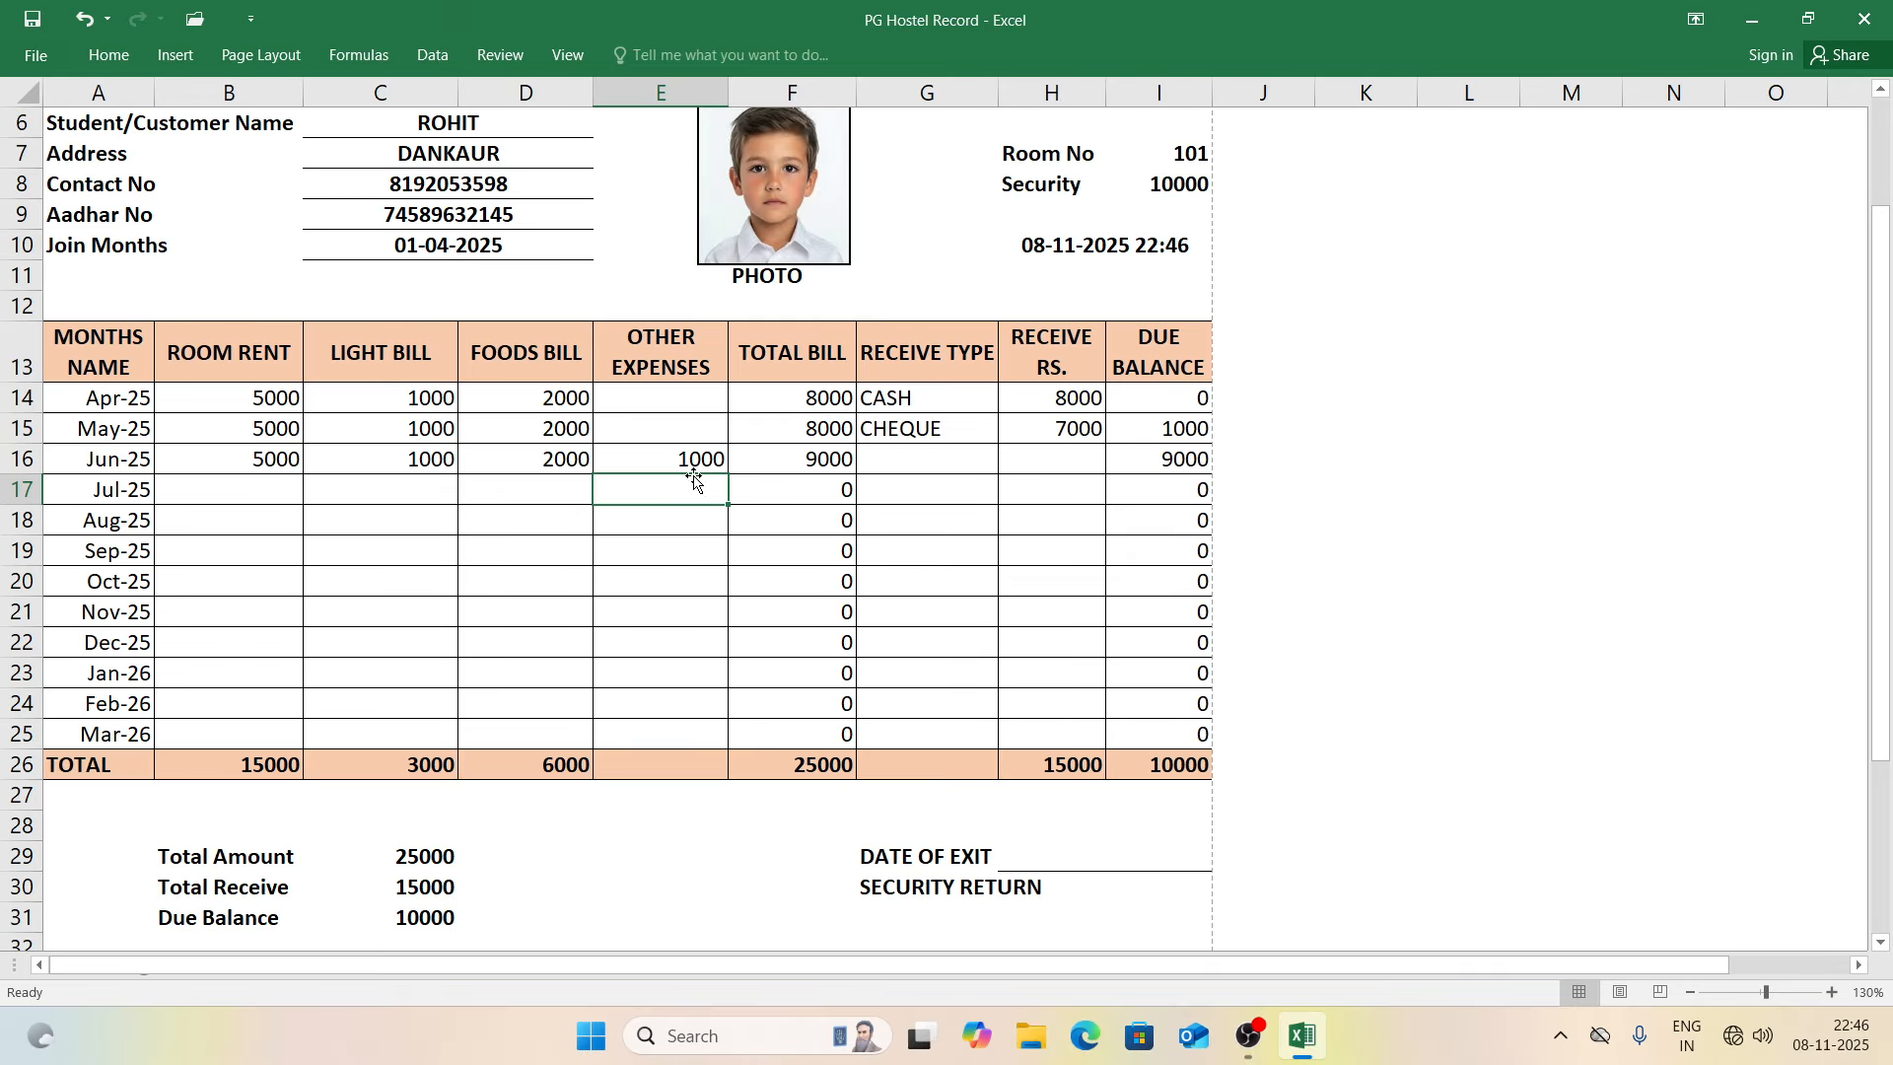
# Step: Record 9000 received for Jun-25 and clear the 1000 other expenses in E16
pyautogui.click(1044, 462)
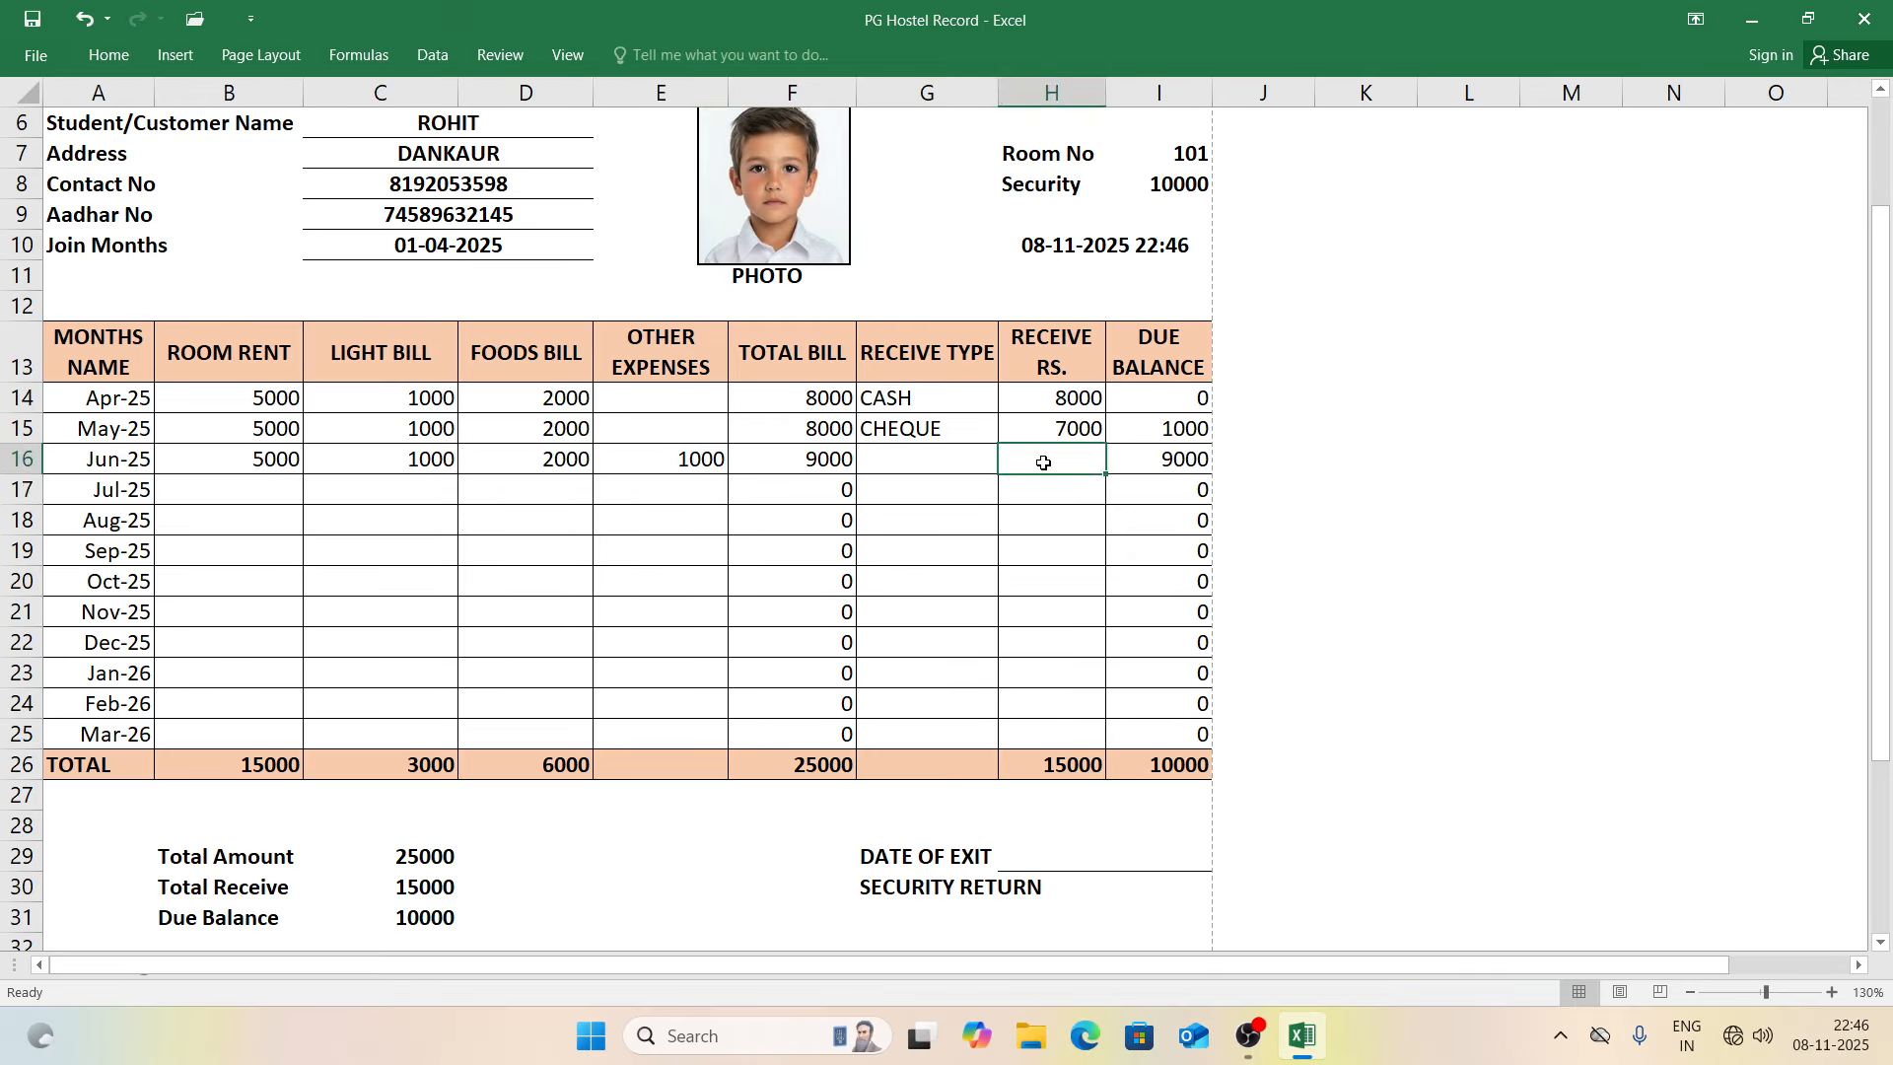
pyautogui.write('9000')
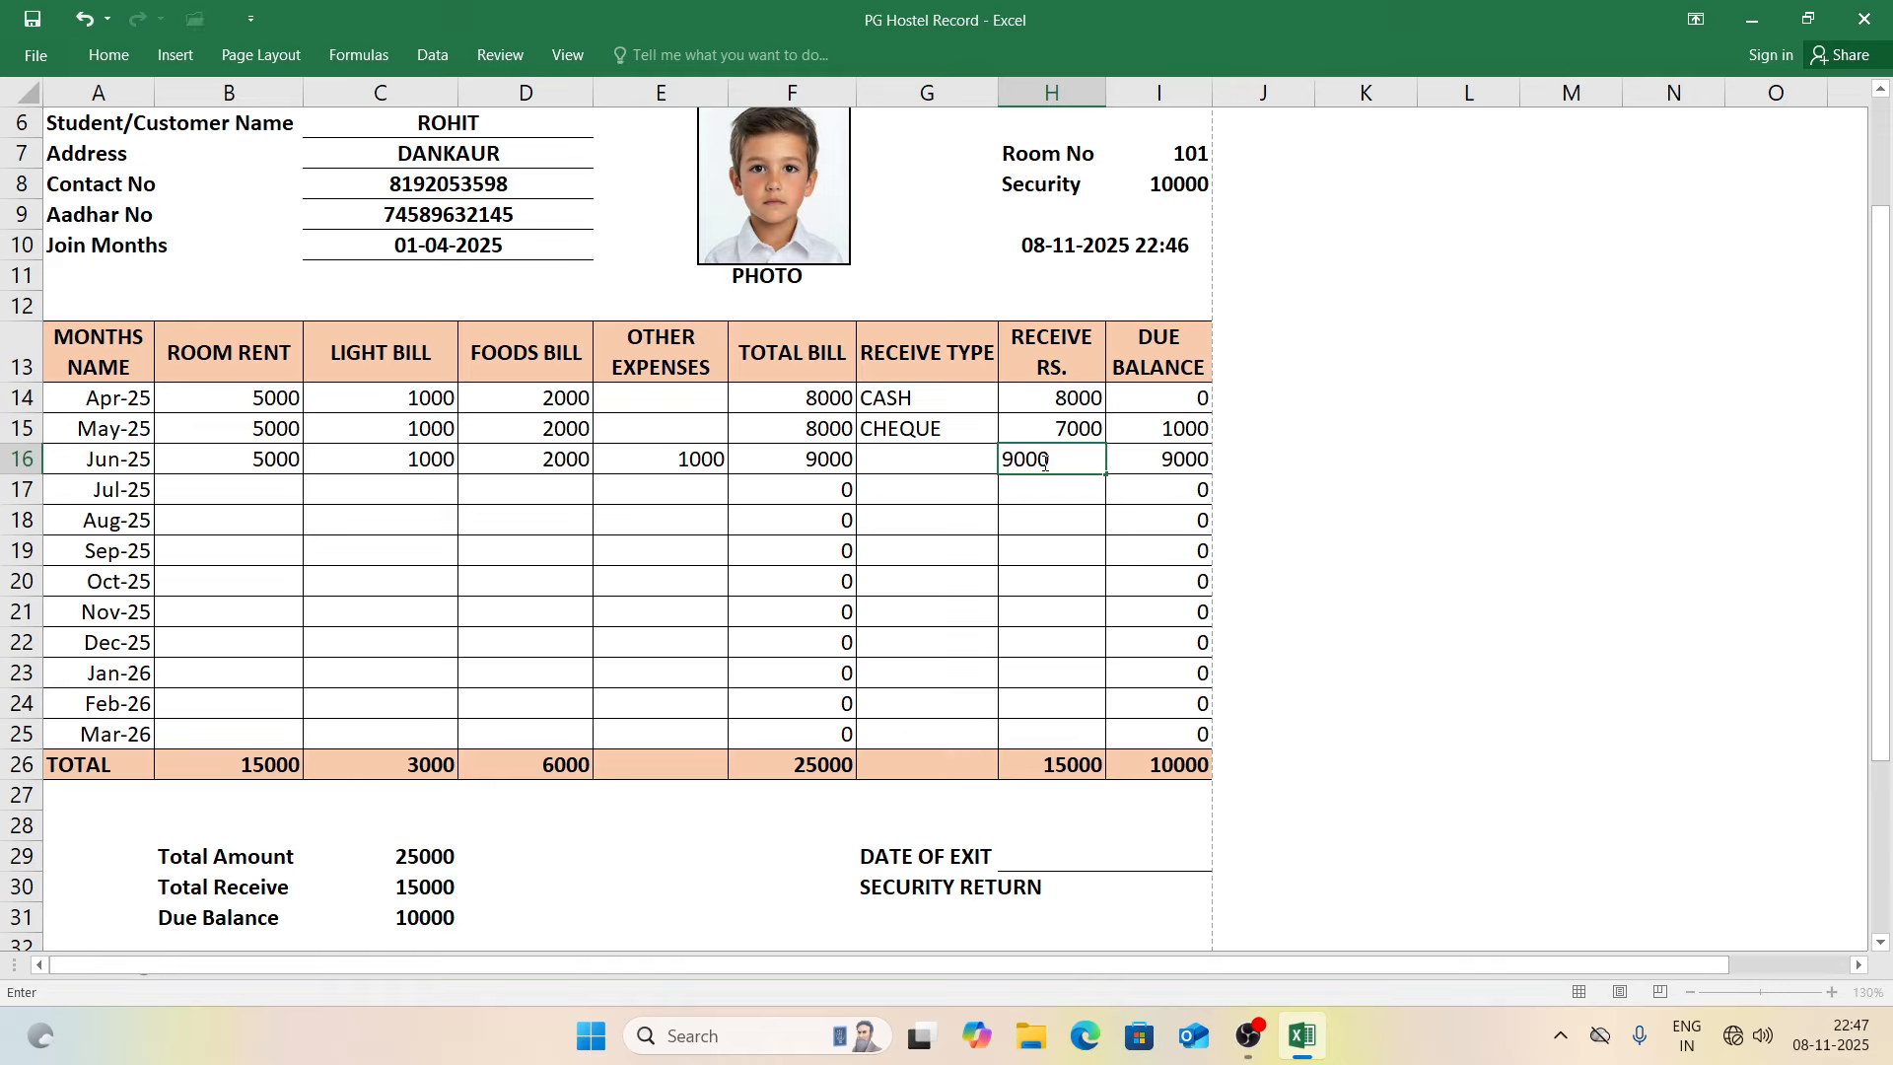
pyautogui.press('Return')
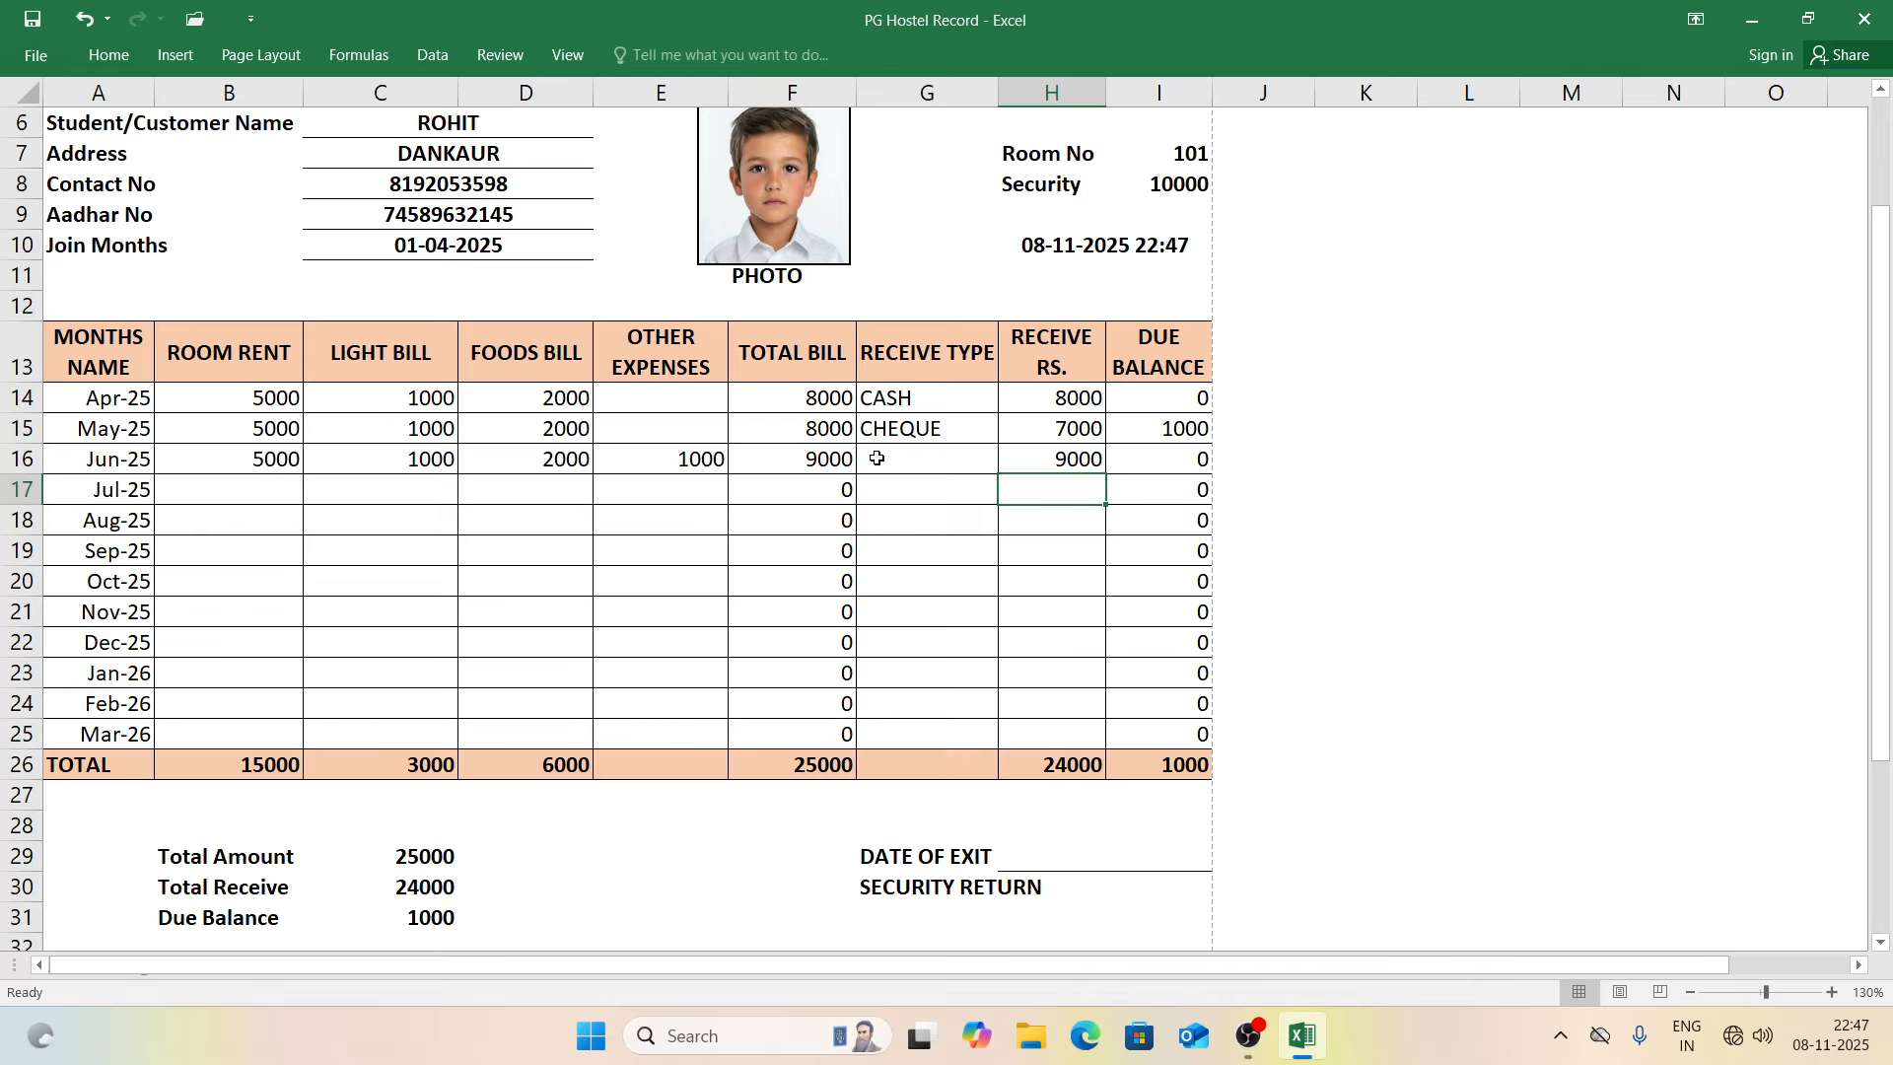
pyautogui.click(689, 463)
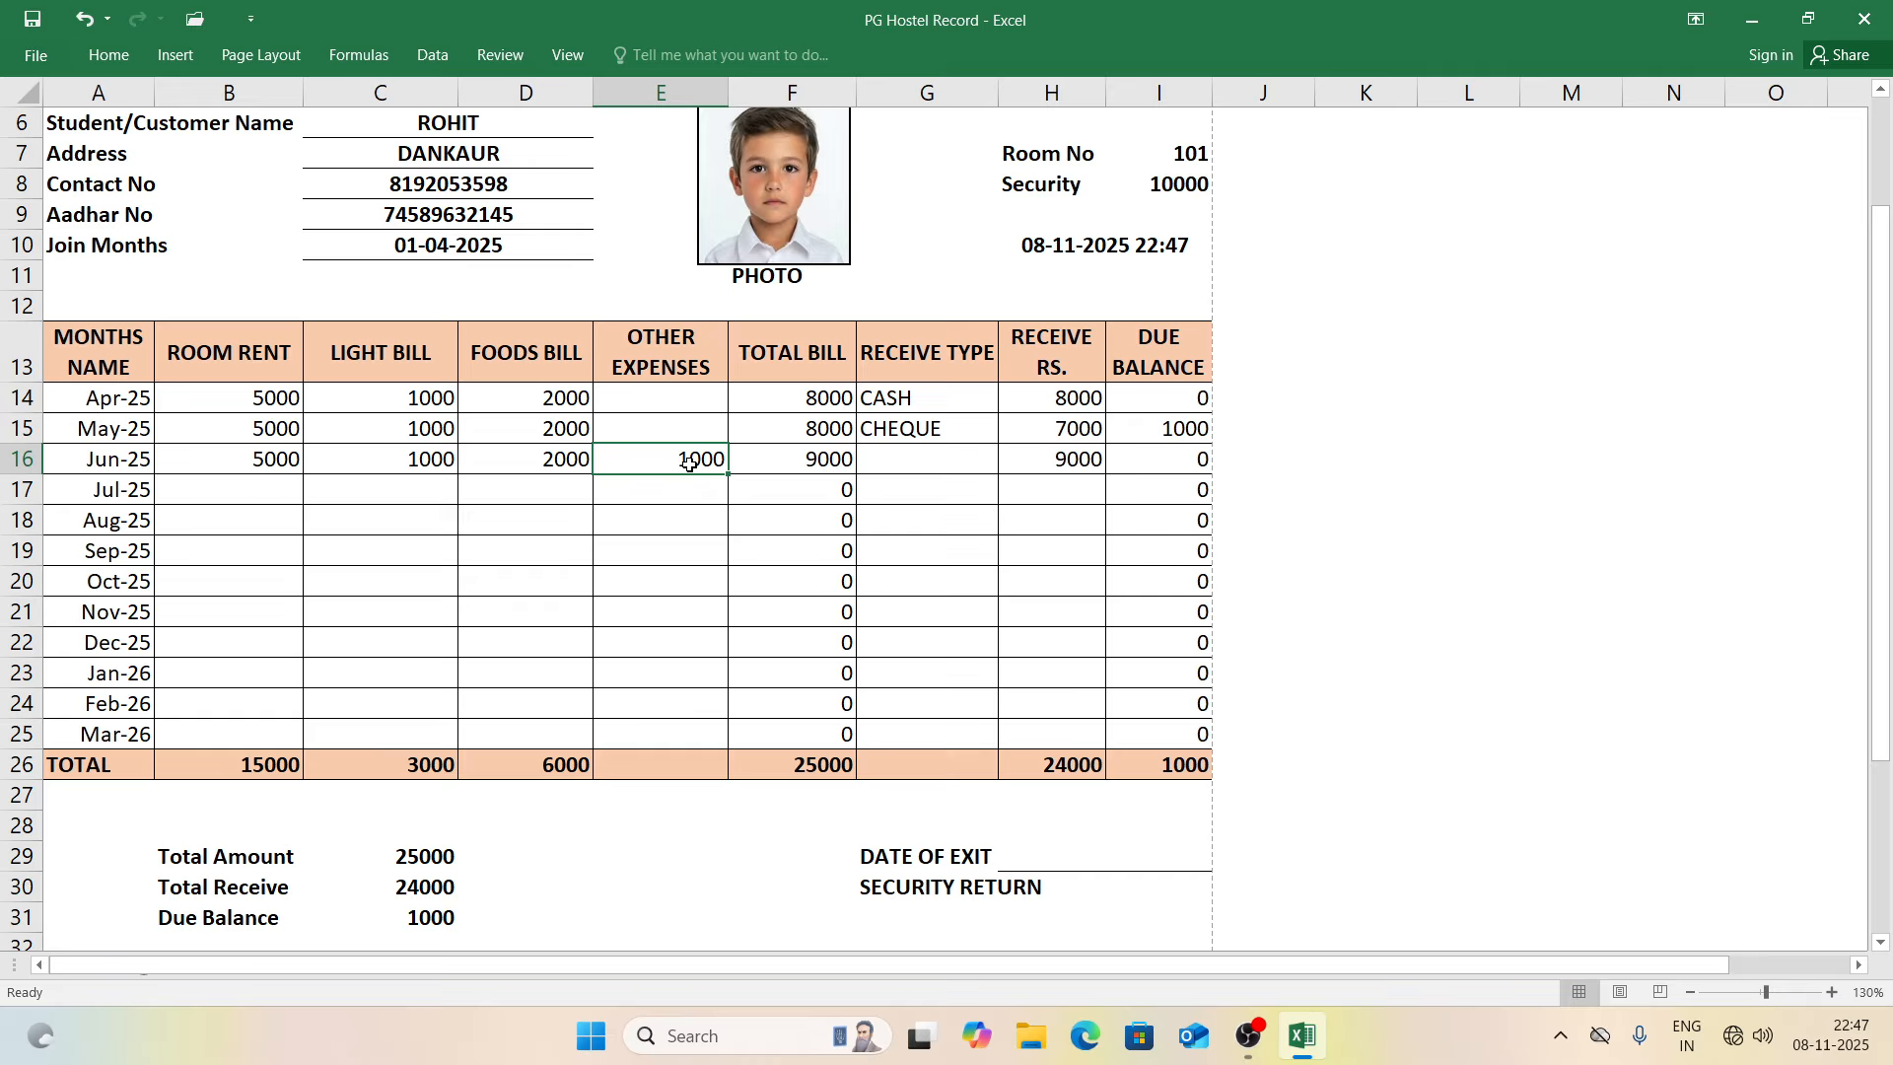
pyautogui.press('Delete')
pyautogui.click(1026, 461)
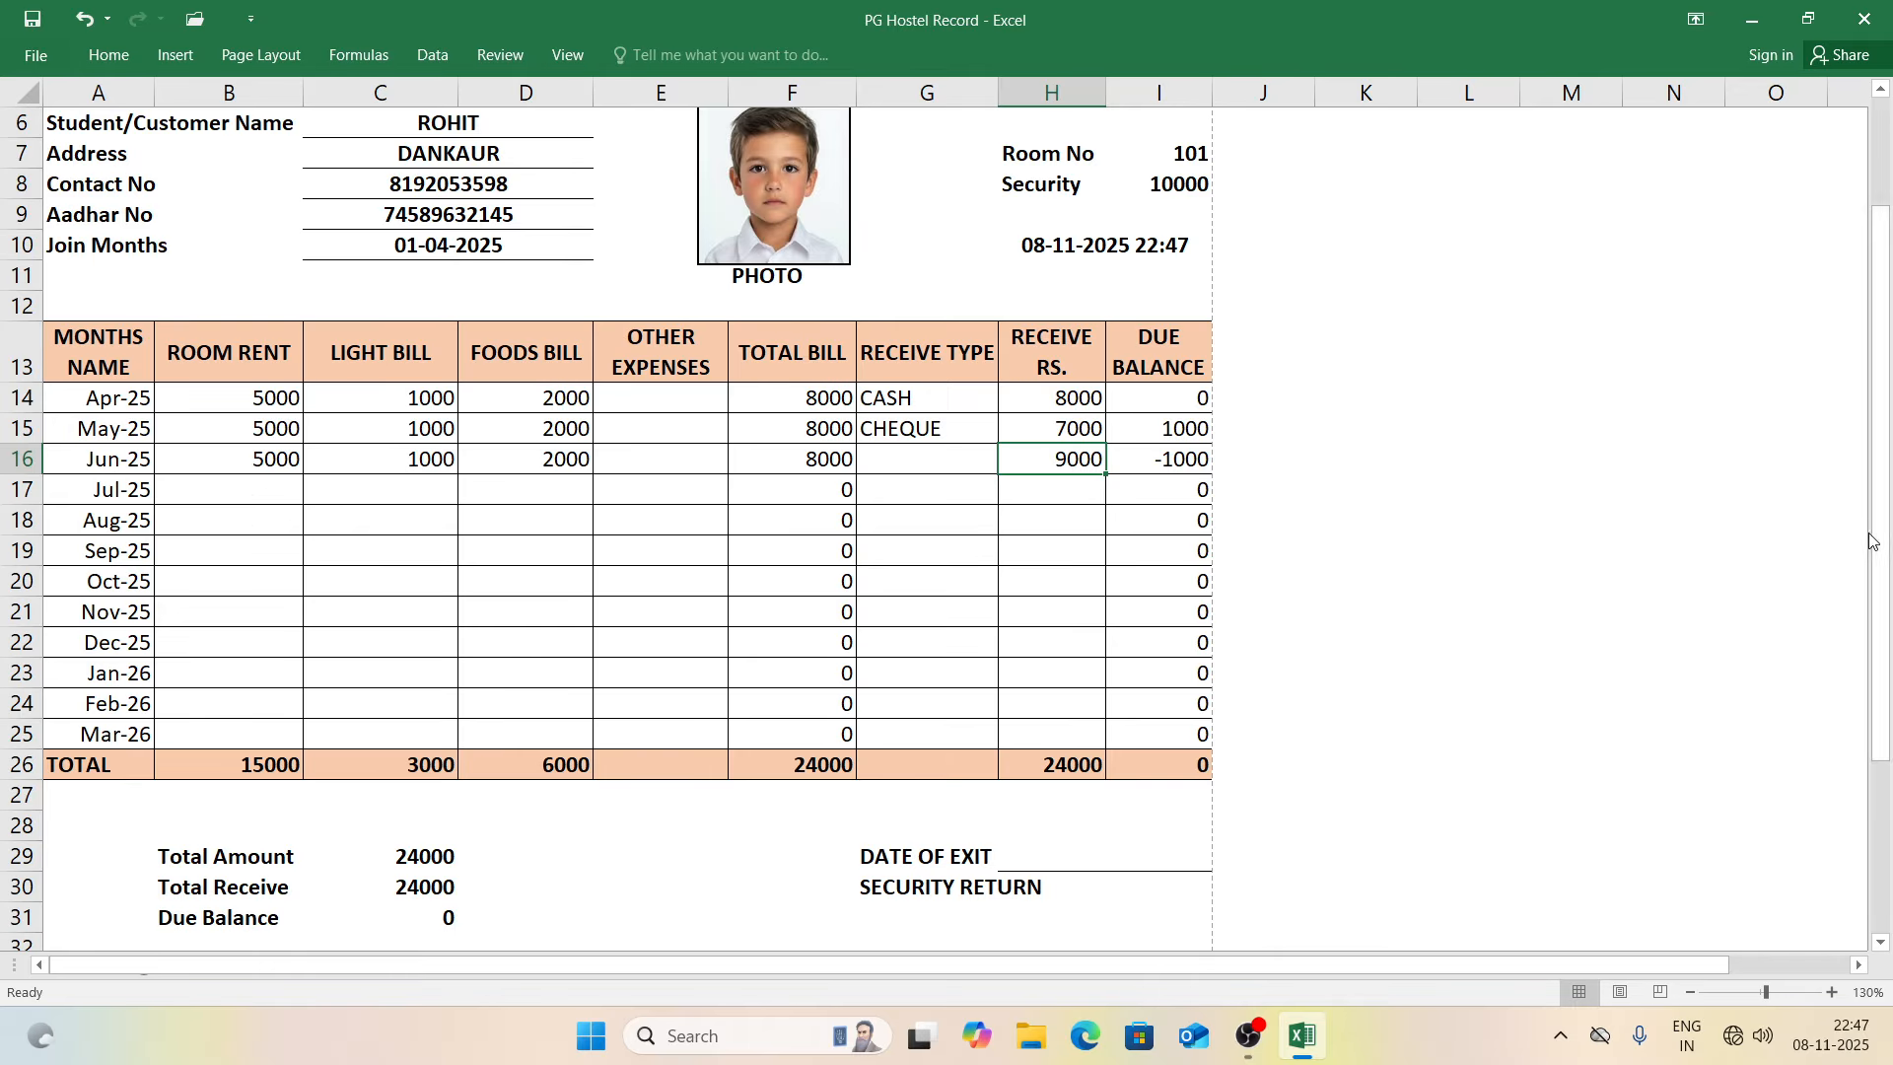
pyautogui.moveTo(1880, 538); pyautogui.dragTo(1880, 683)
pyautogui.click(1171, 651)
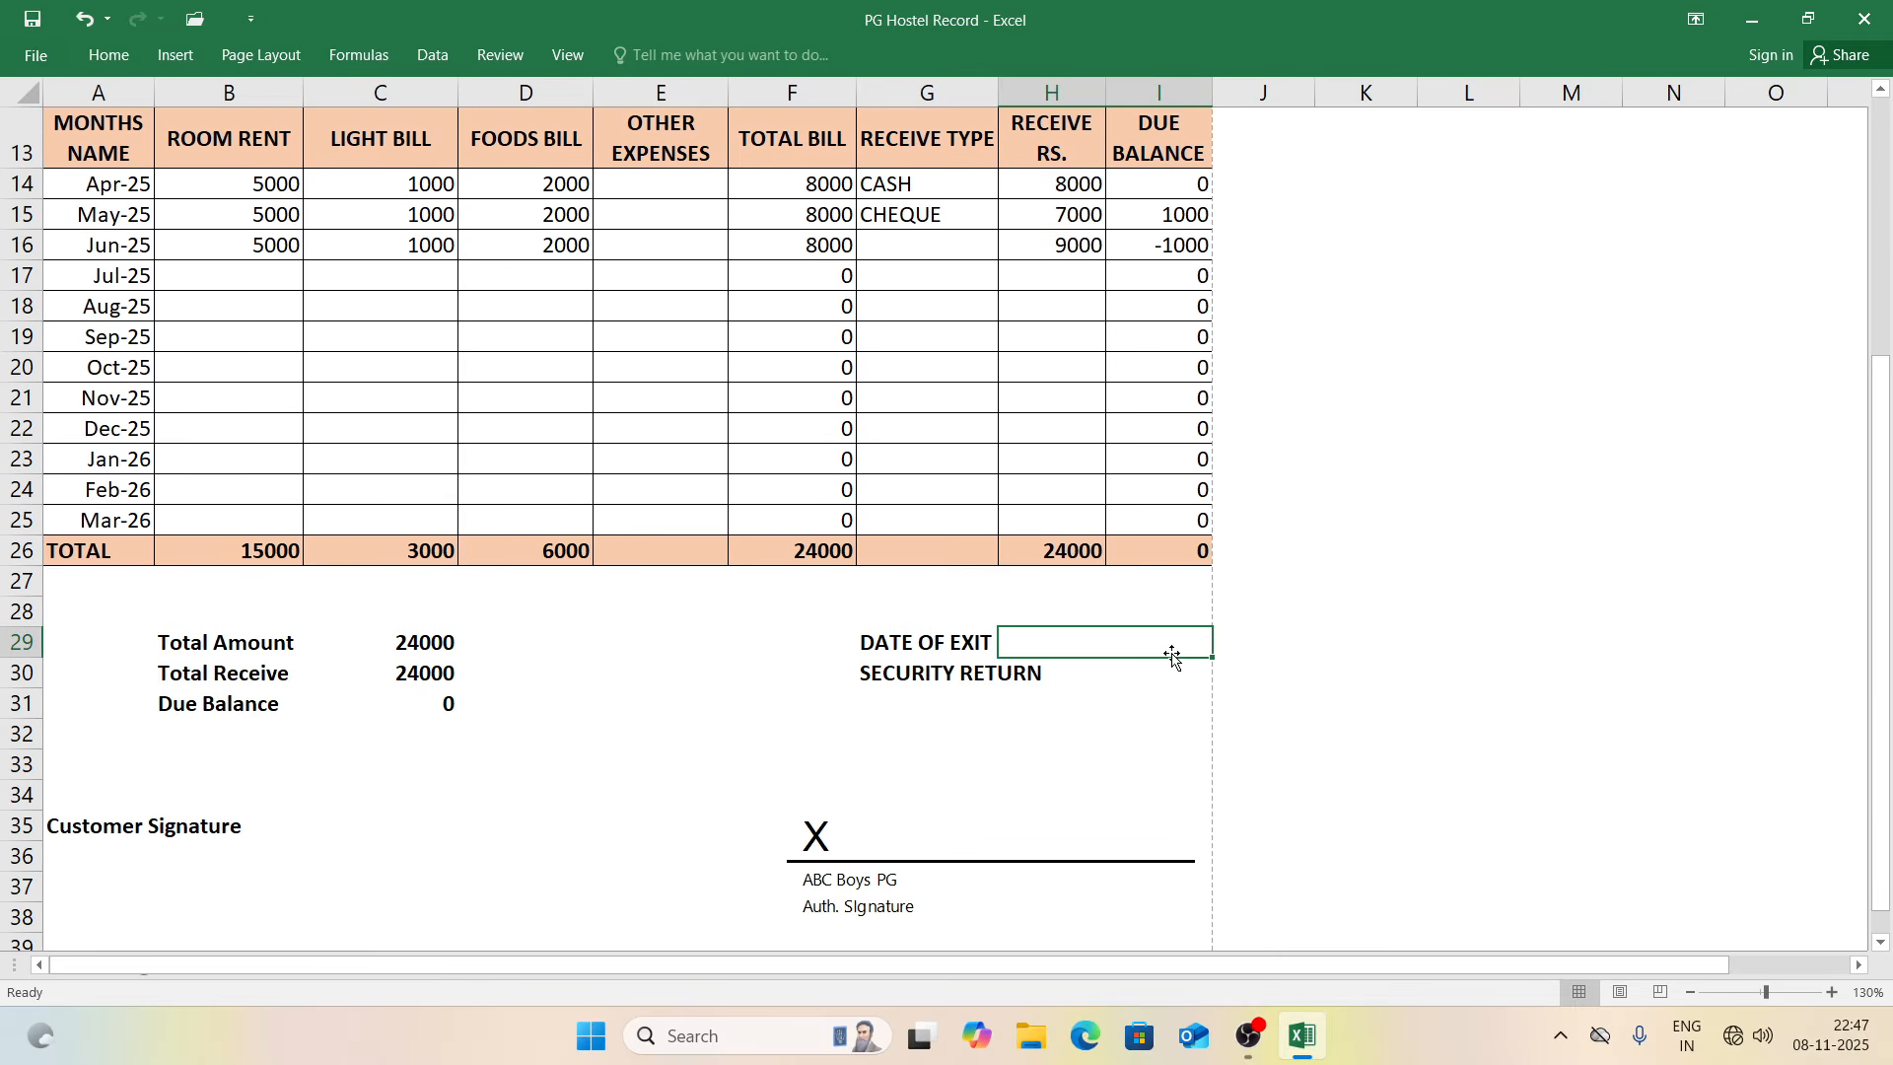
pyautogui.click(1136, 674)
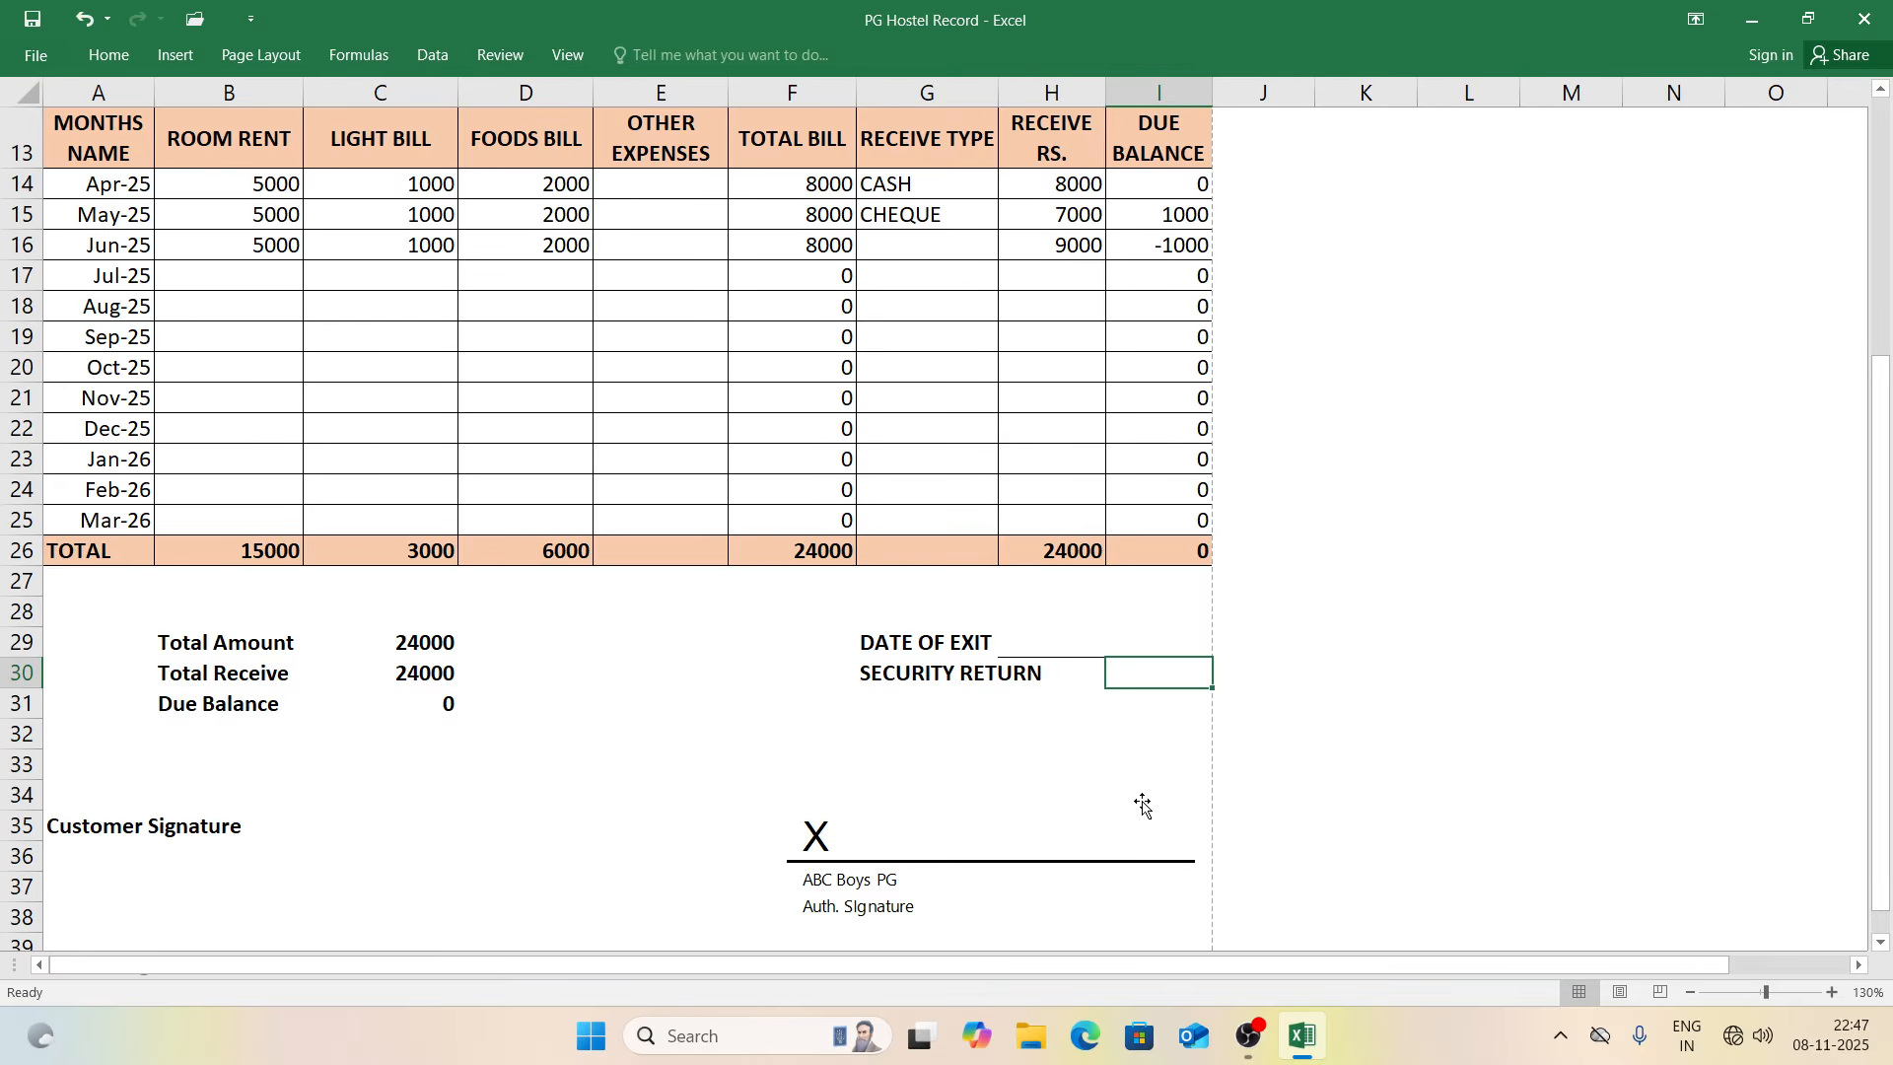
pyautogui.hotkey('ctrl', 'p')
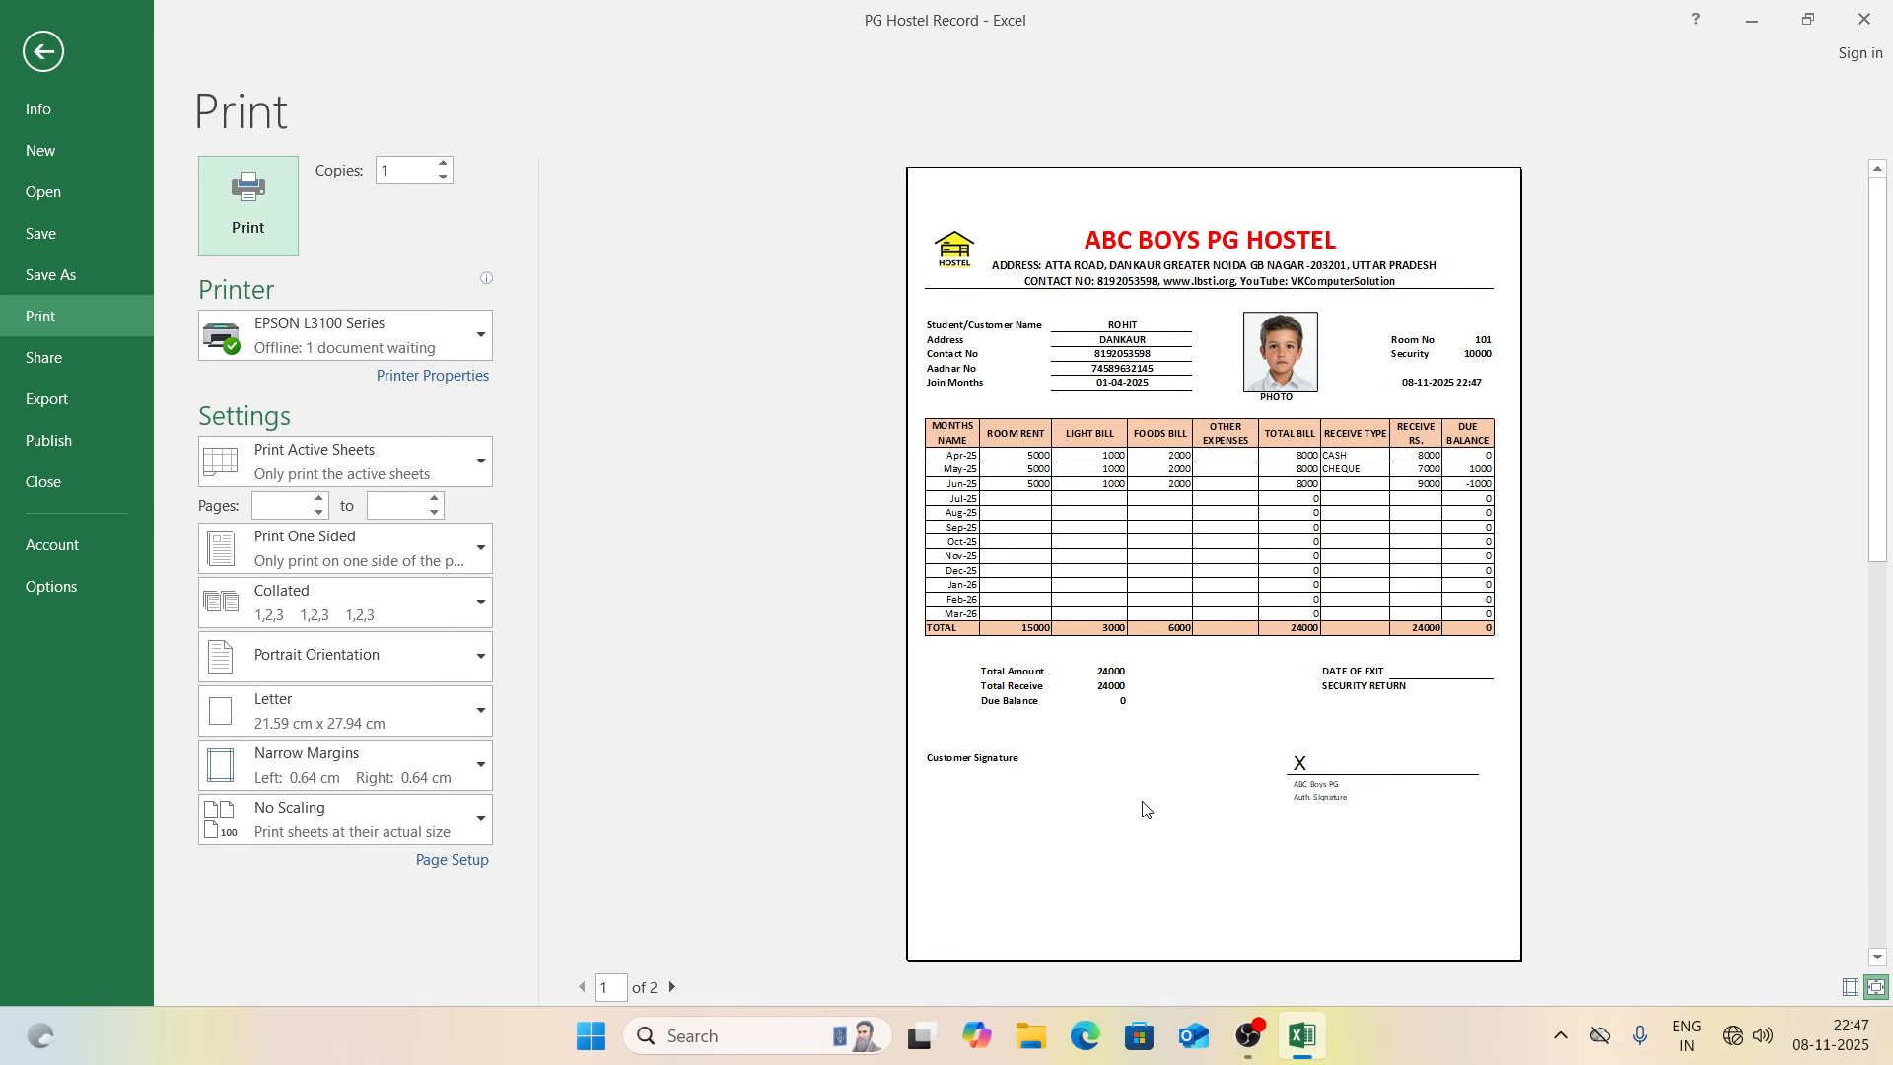
pyautogui.press('Escape')
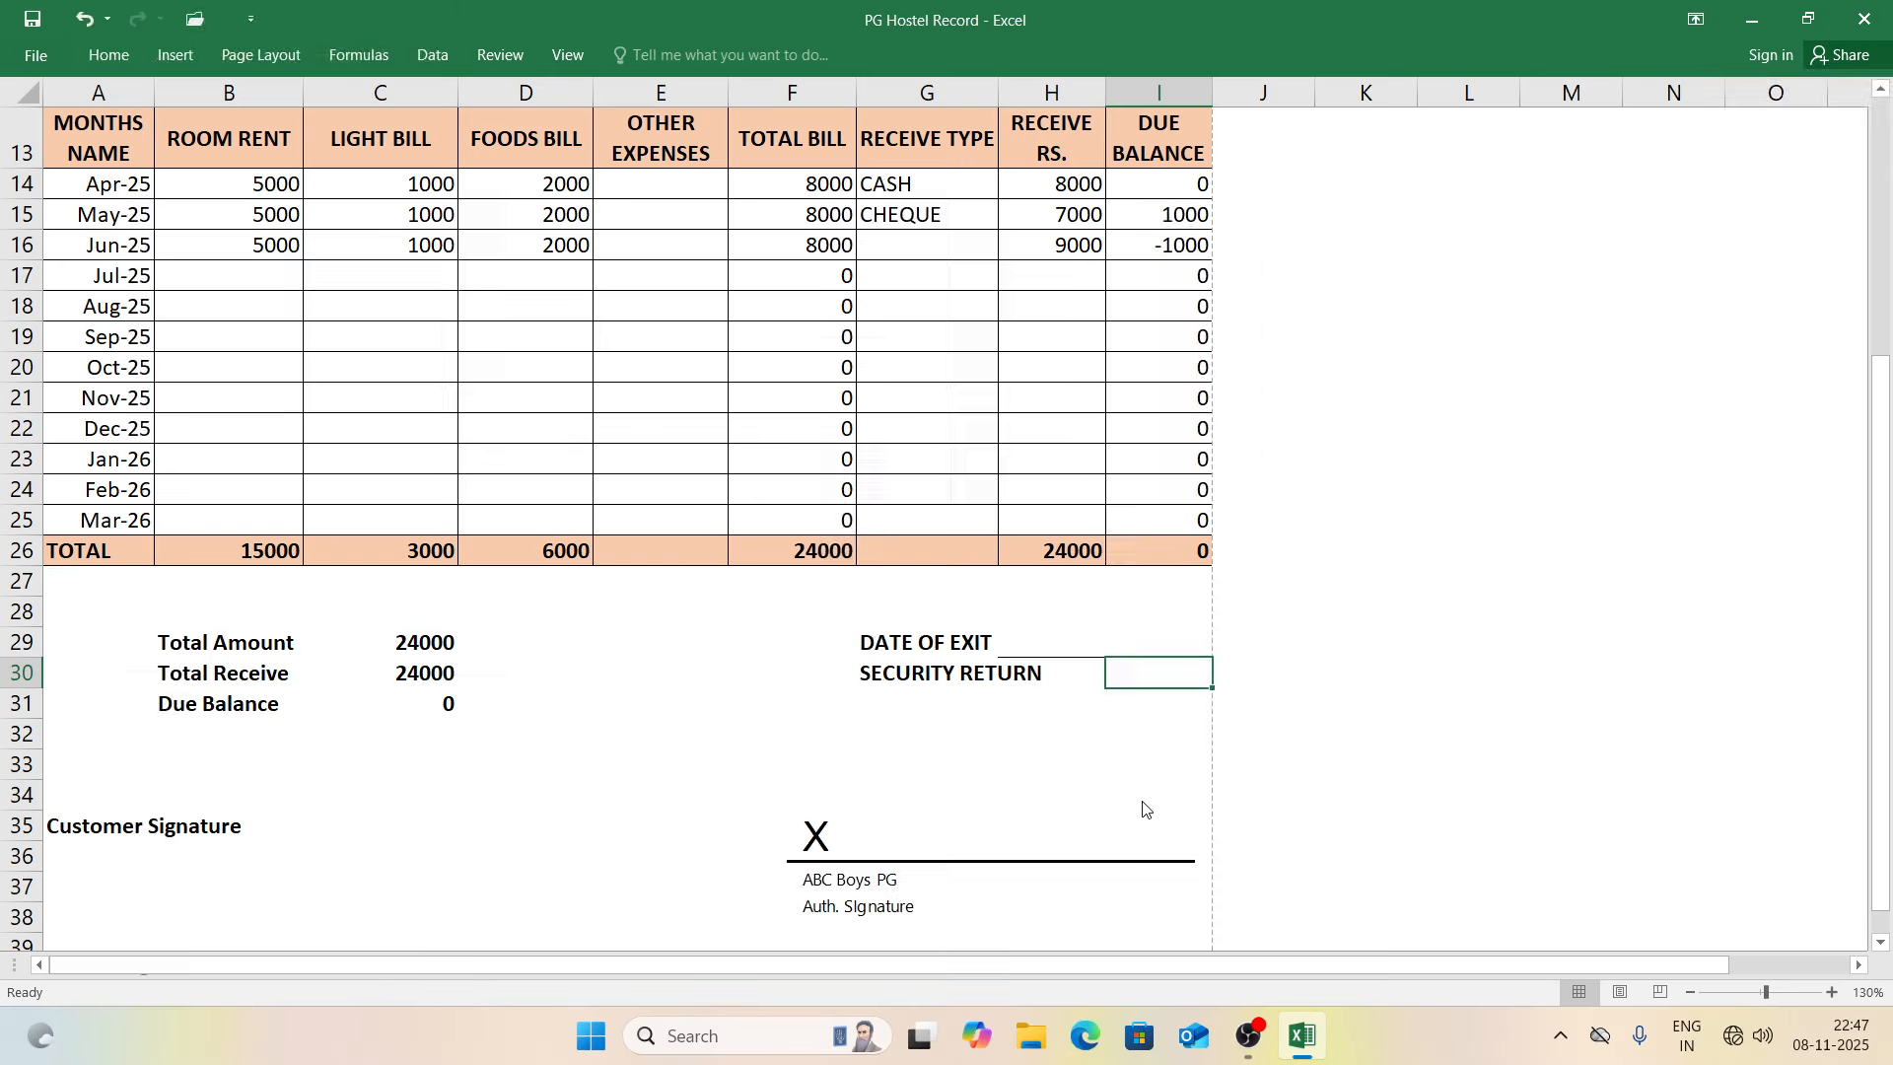
pyautogui.moveTo(1885, 641); pyautogui.dragTo(1875, 312)
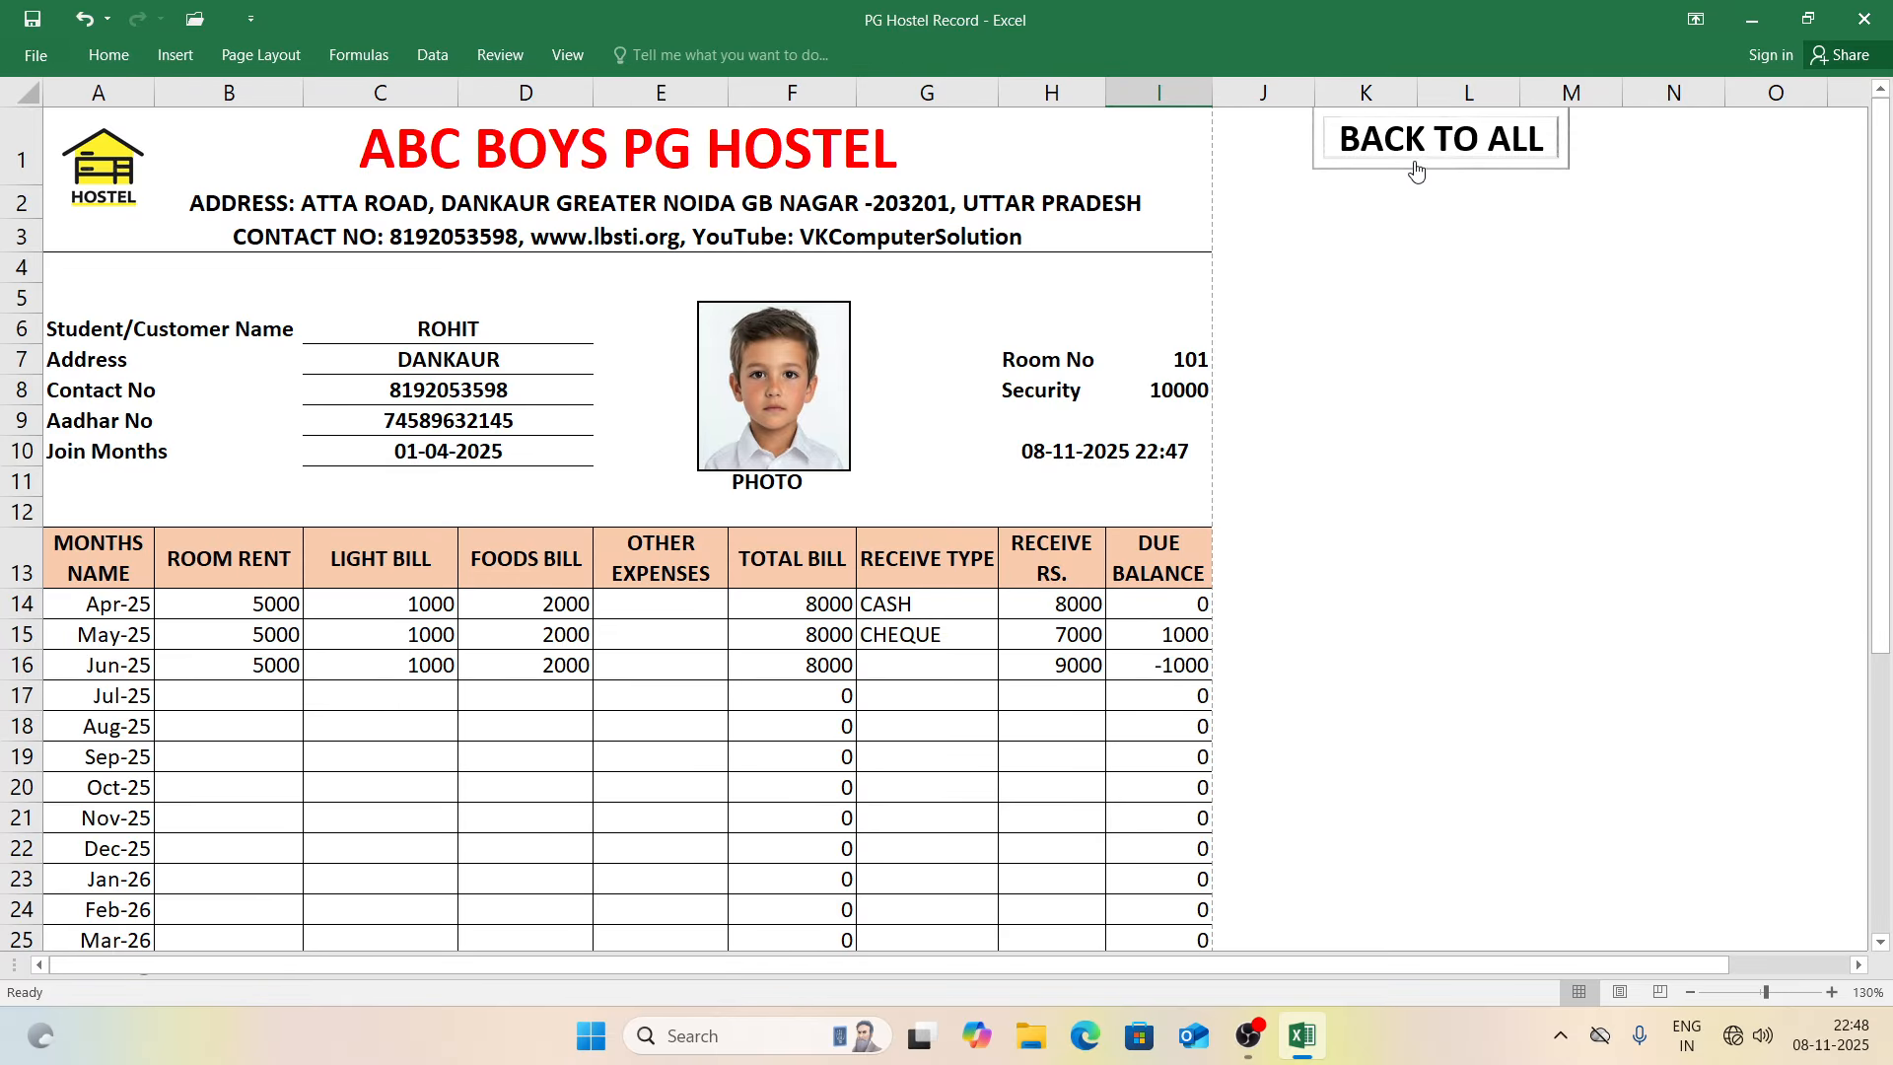
pyautogui.click(1455, 140)
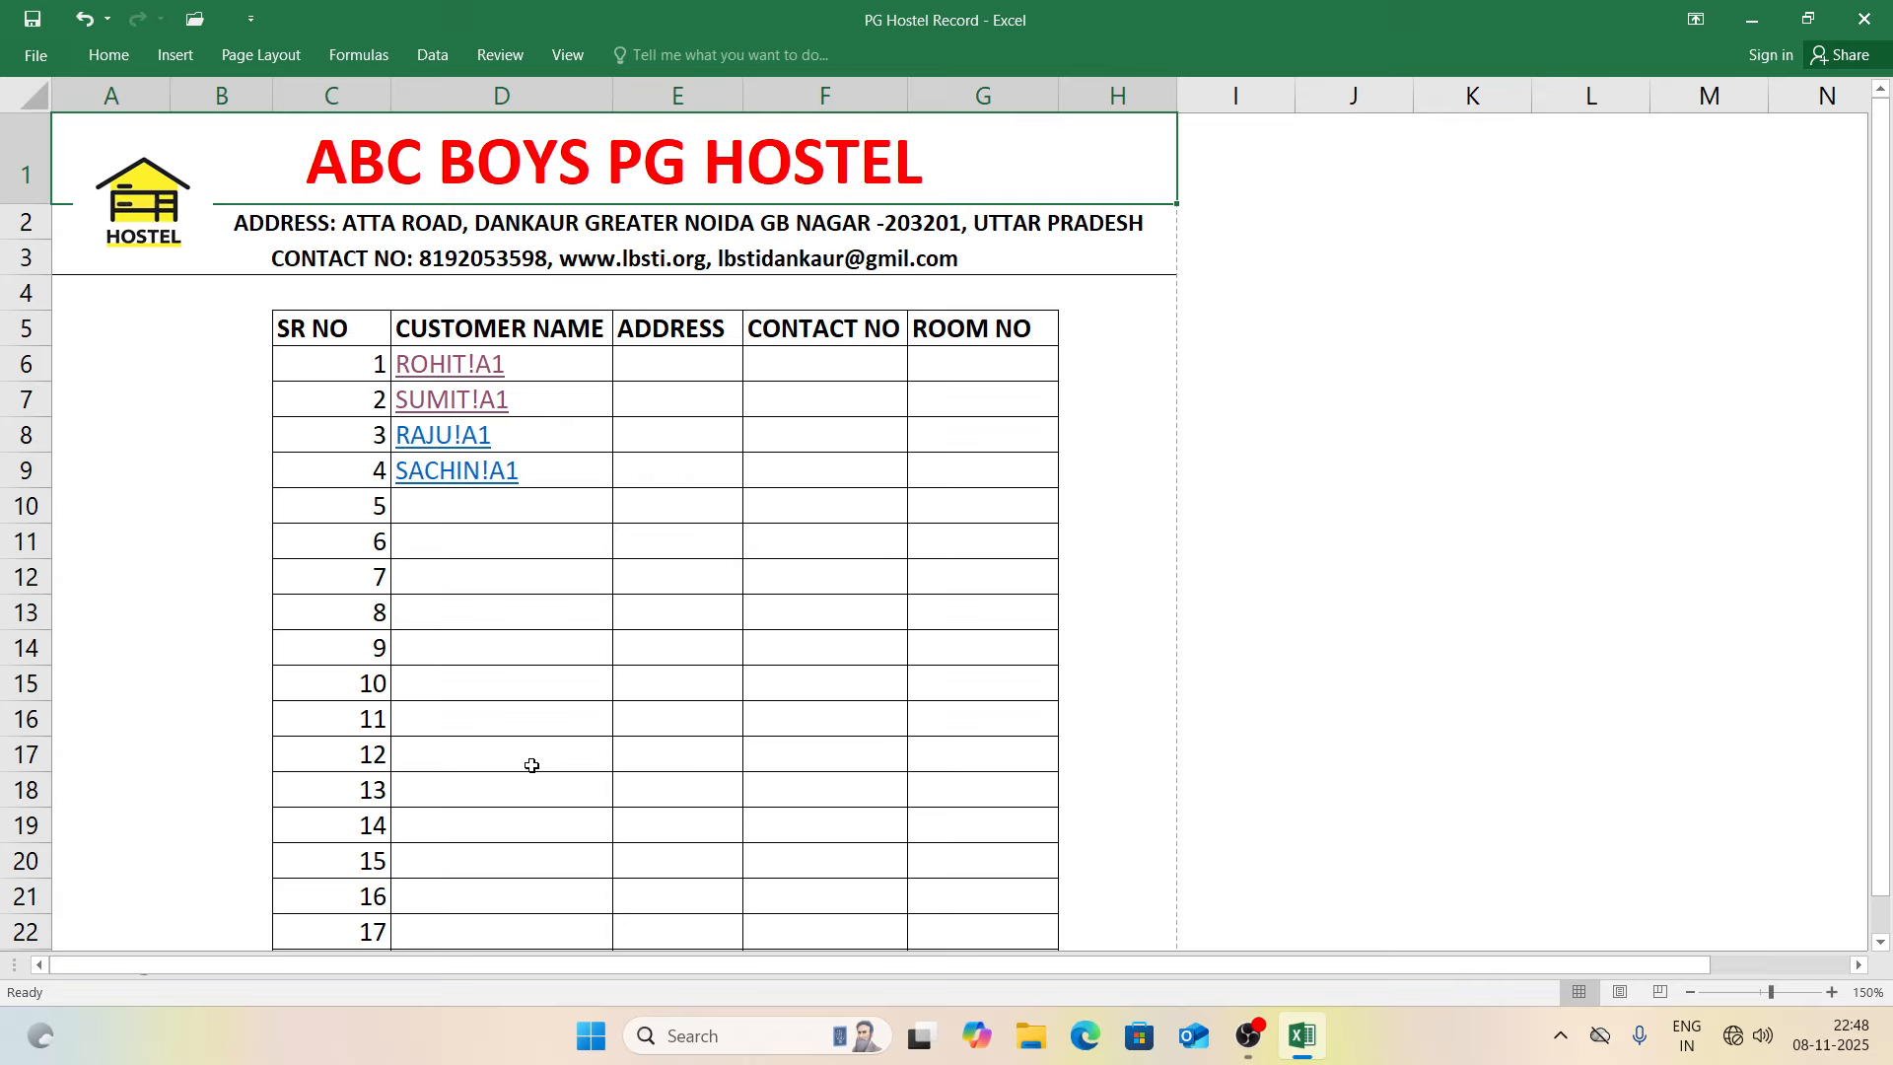
pyautogui.click(973, 367)
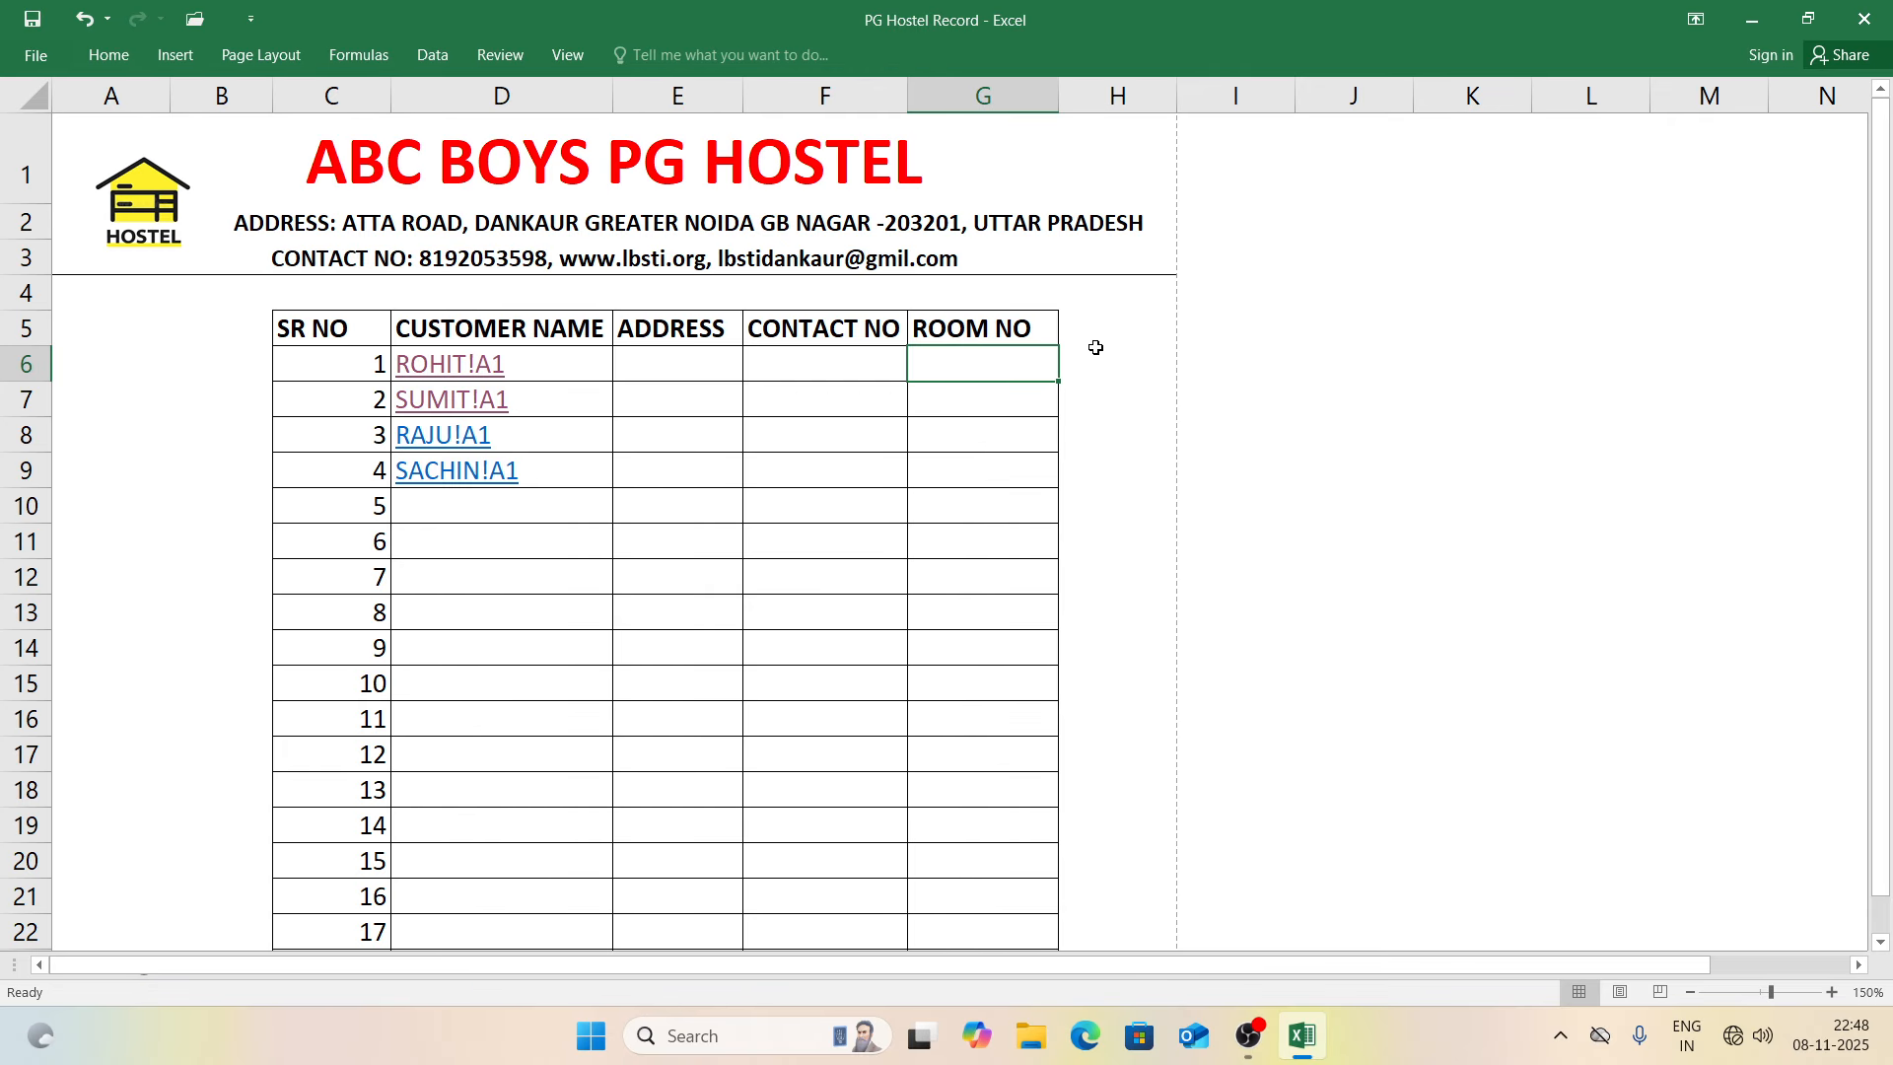
pyautogui.click(450, 375)
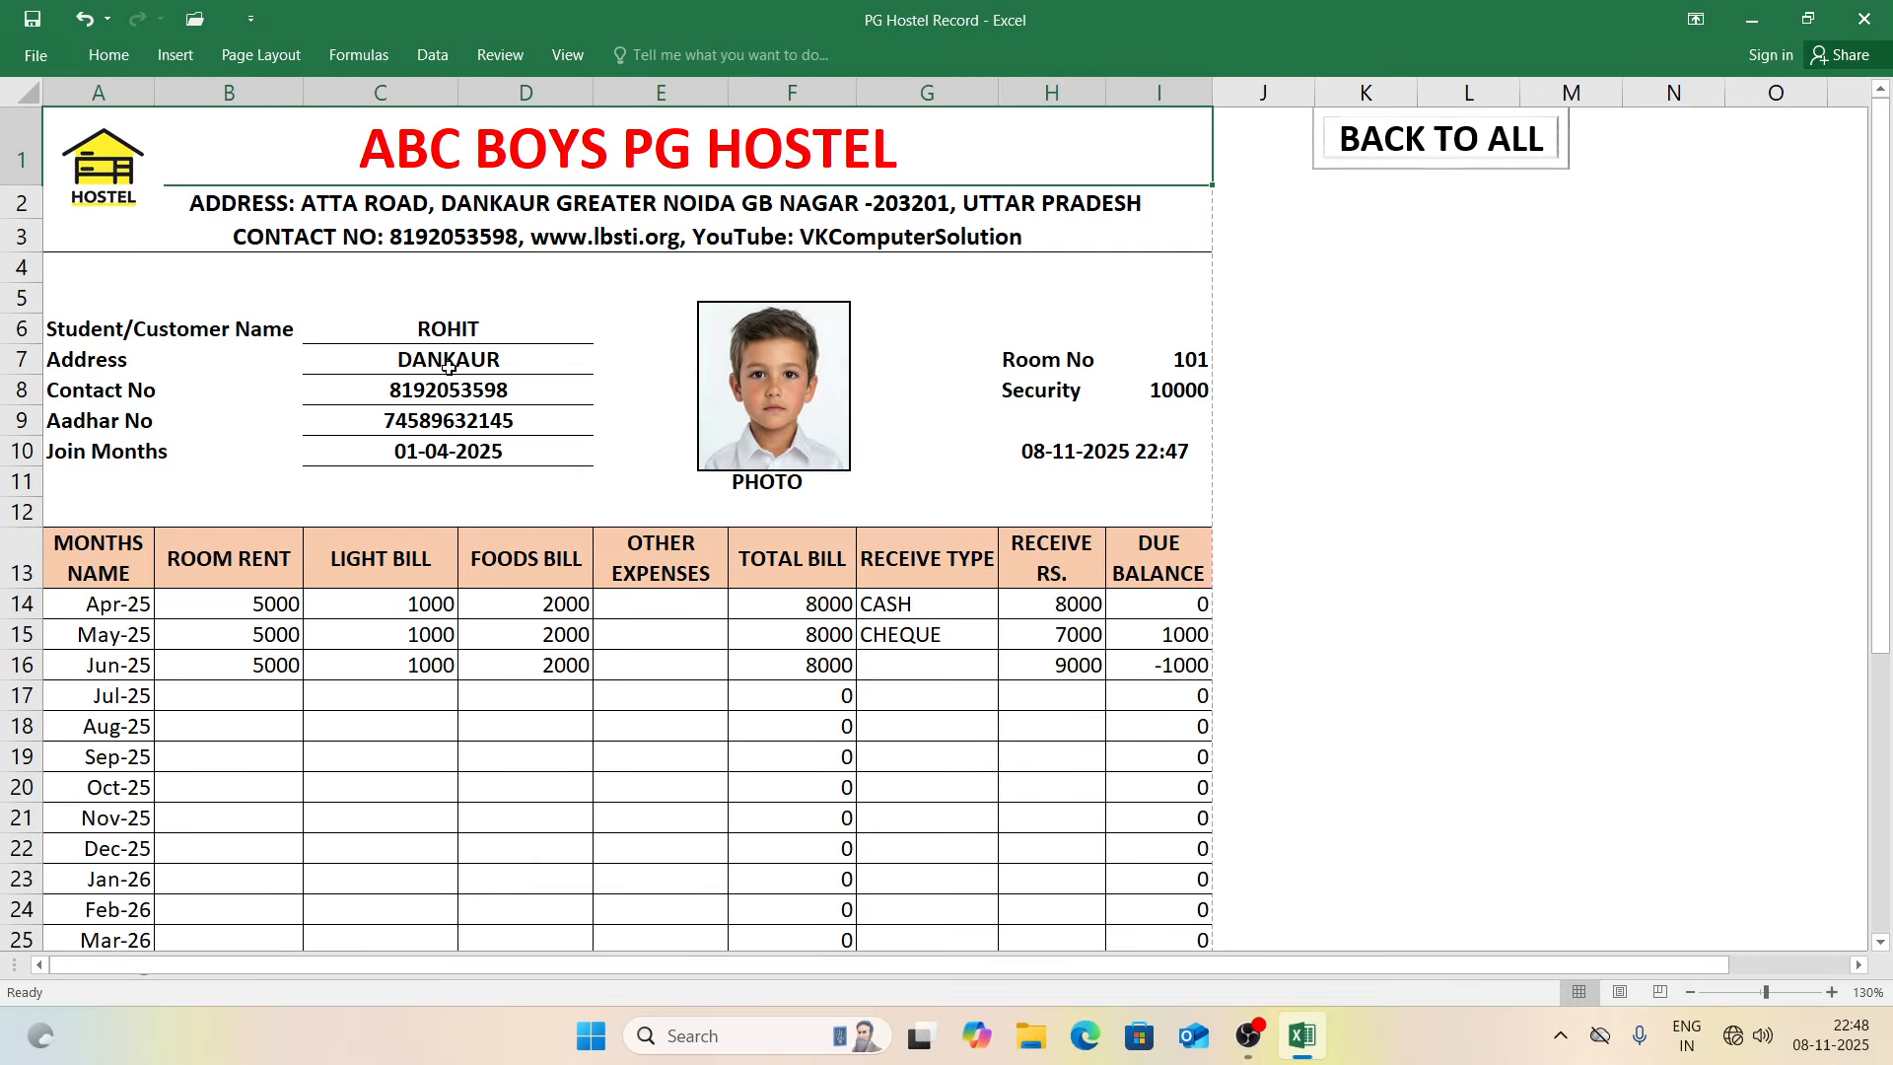
pyautogui.click(1379, 146)
# Step: Open the second customer's record and enter Sep-25 rent 5000 and other expenses 8000
pyautogui.click(452, 401)
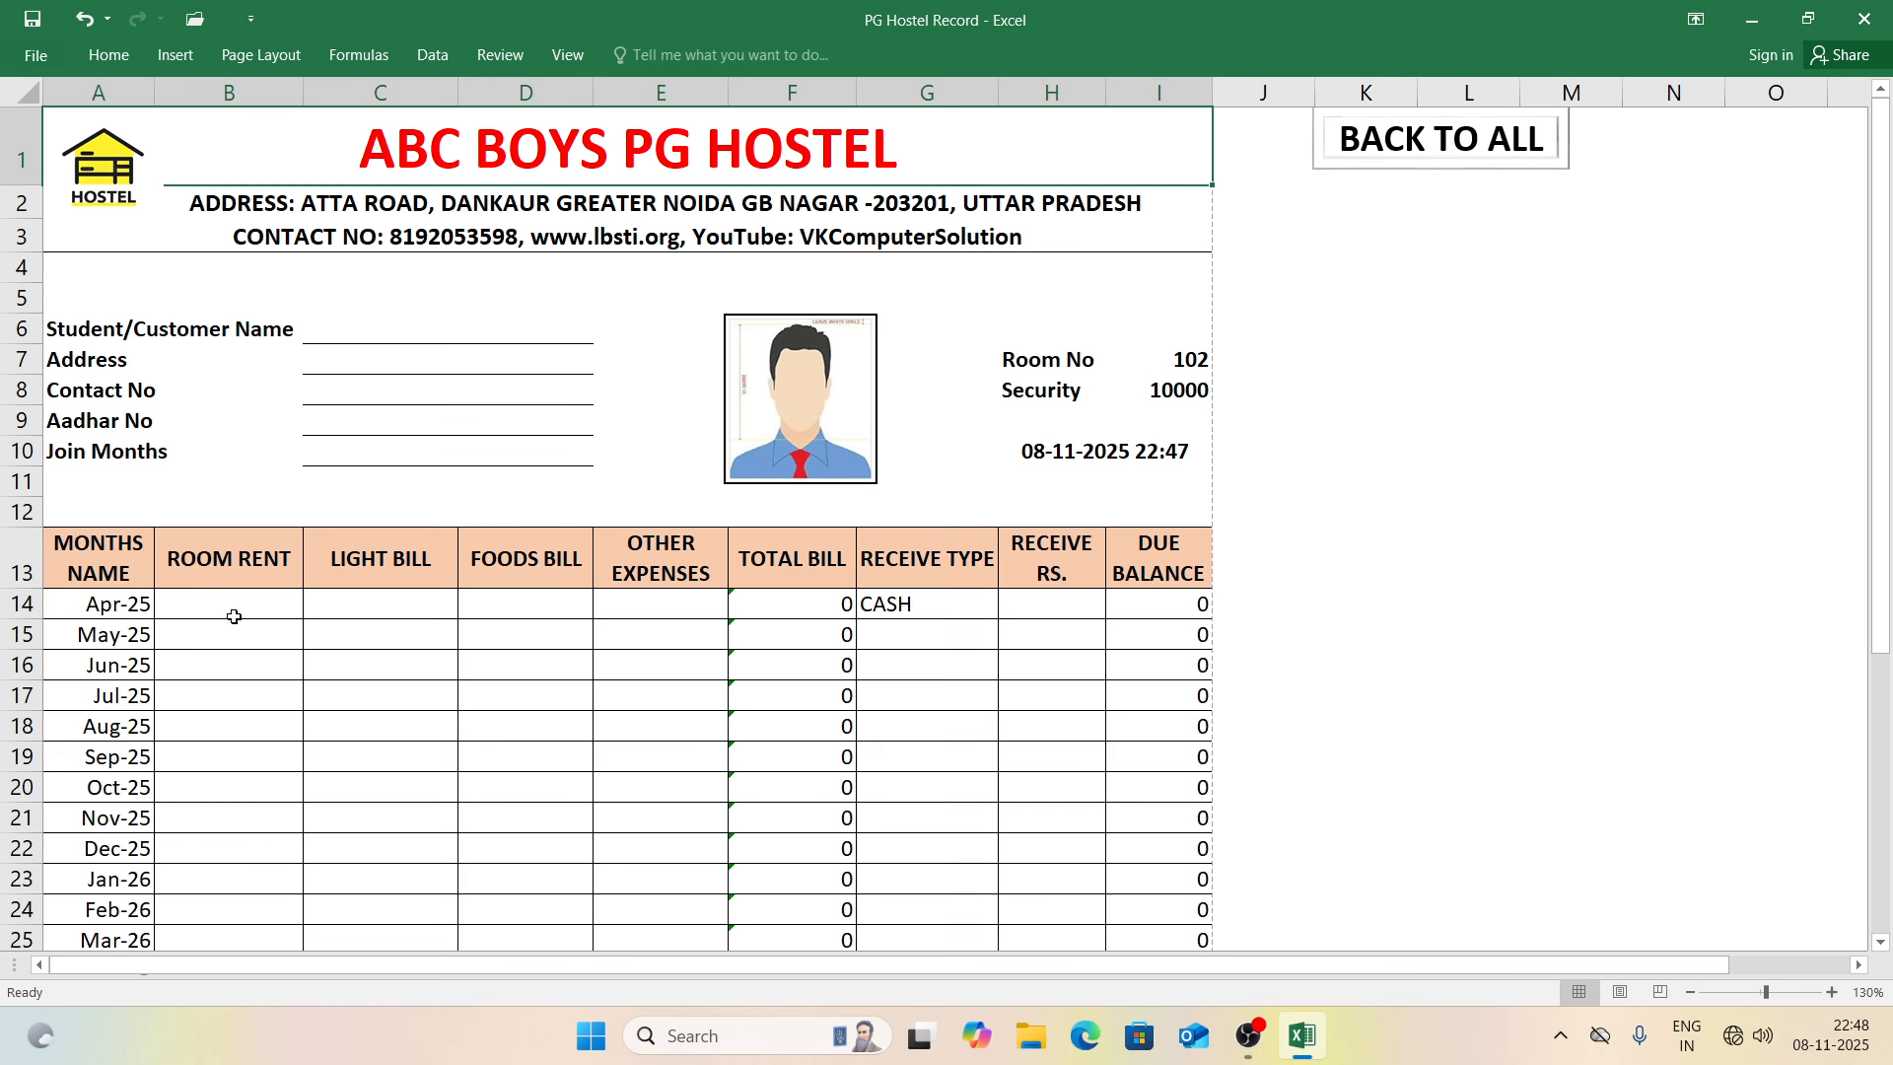
pyautogui.click(375, 602)
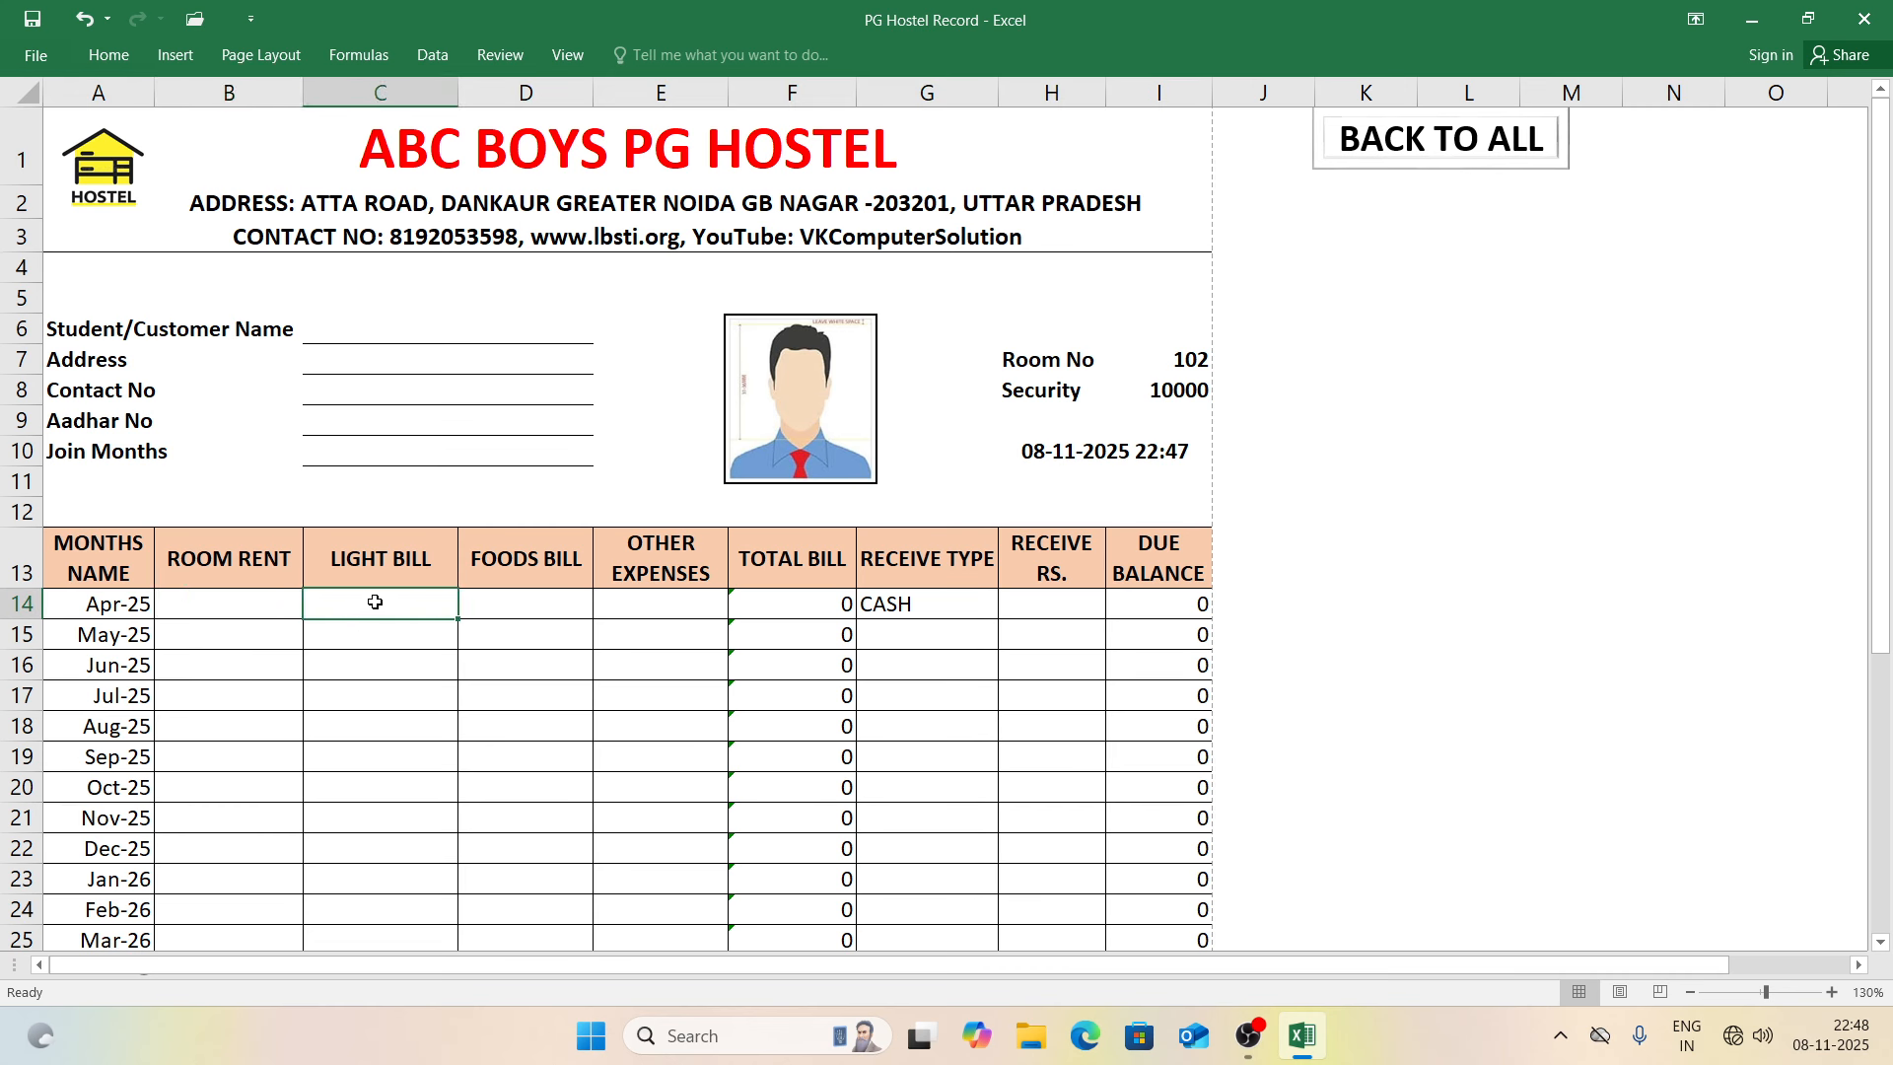
pyautogui.click(245, 629)
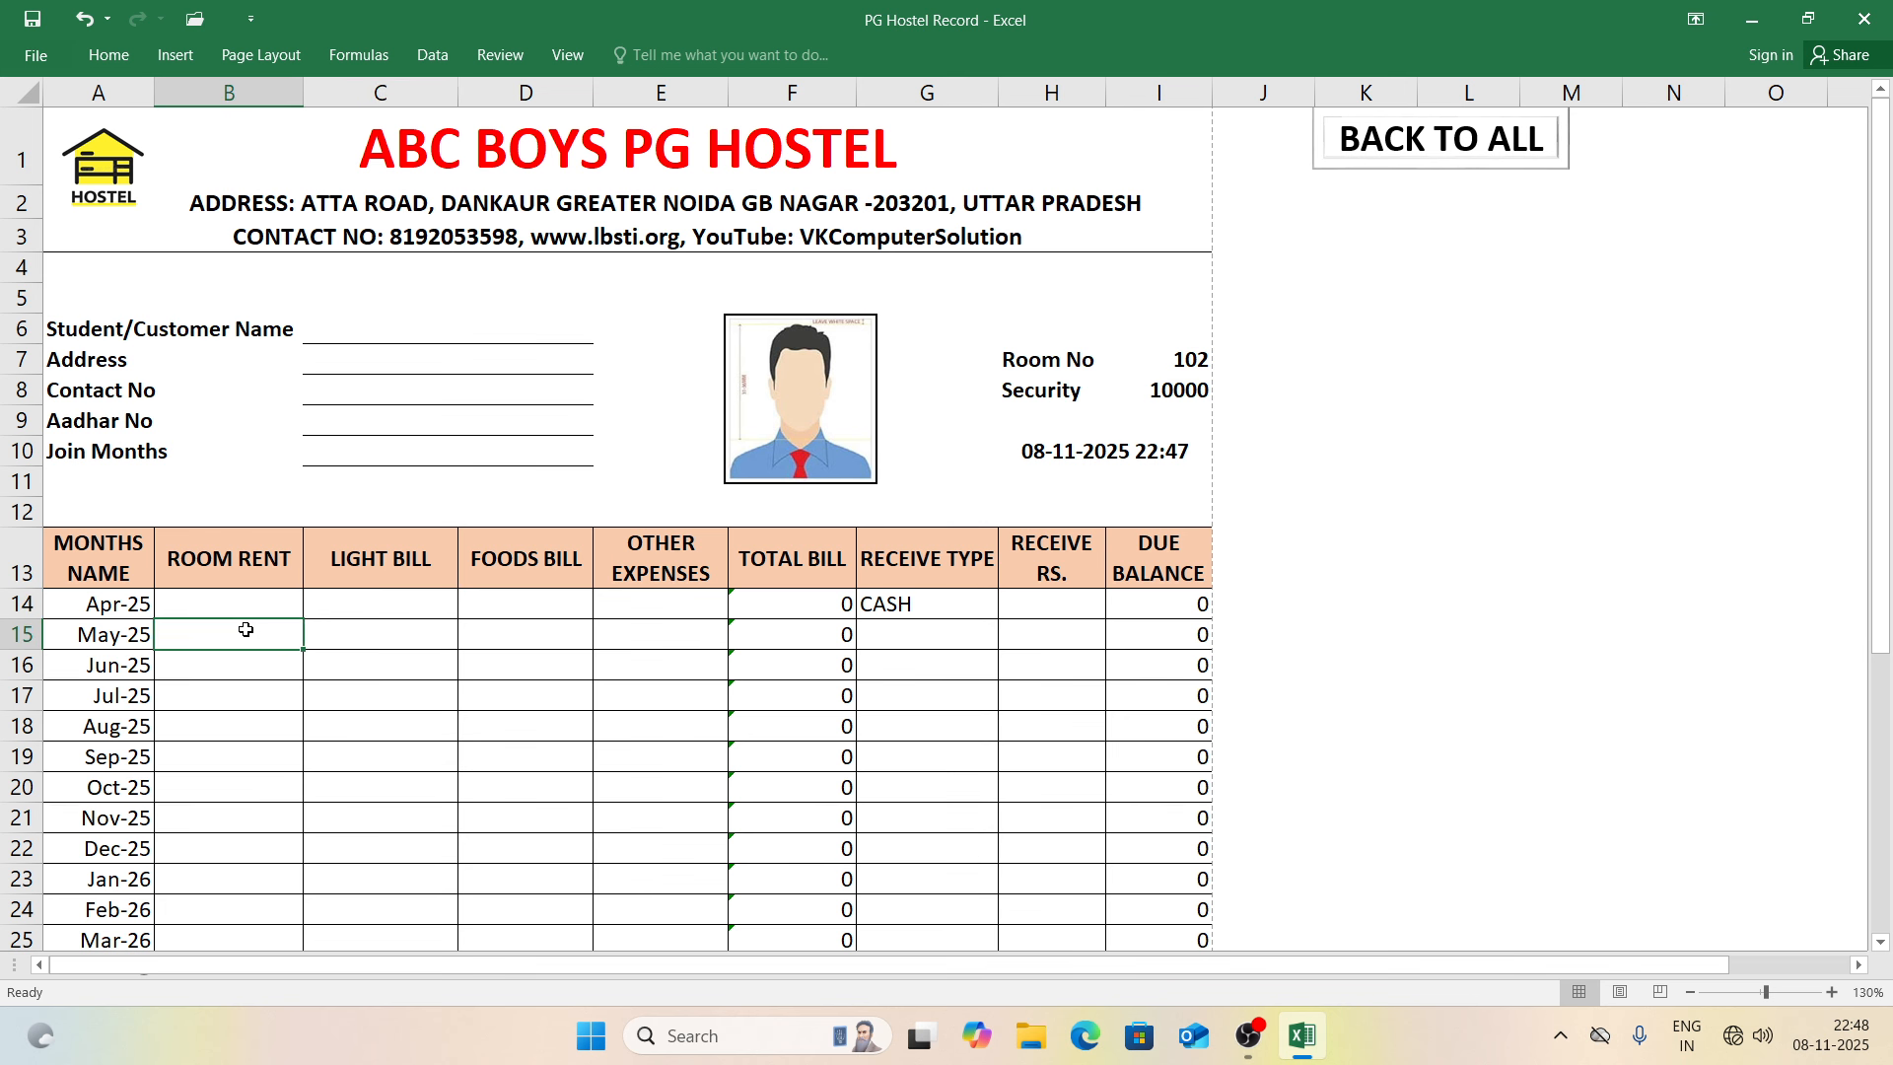
pyautogui.click(243, 609)
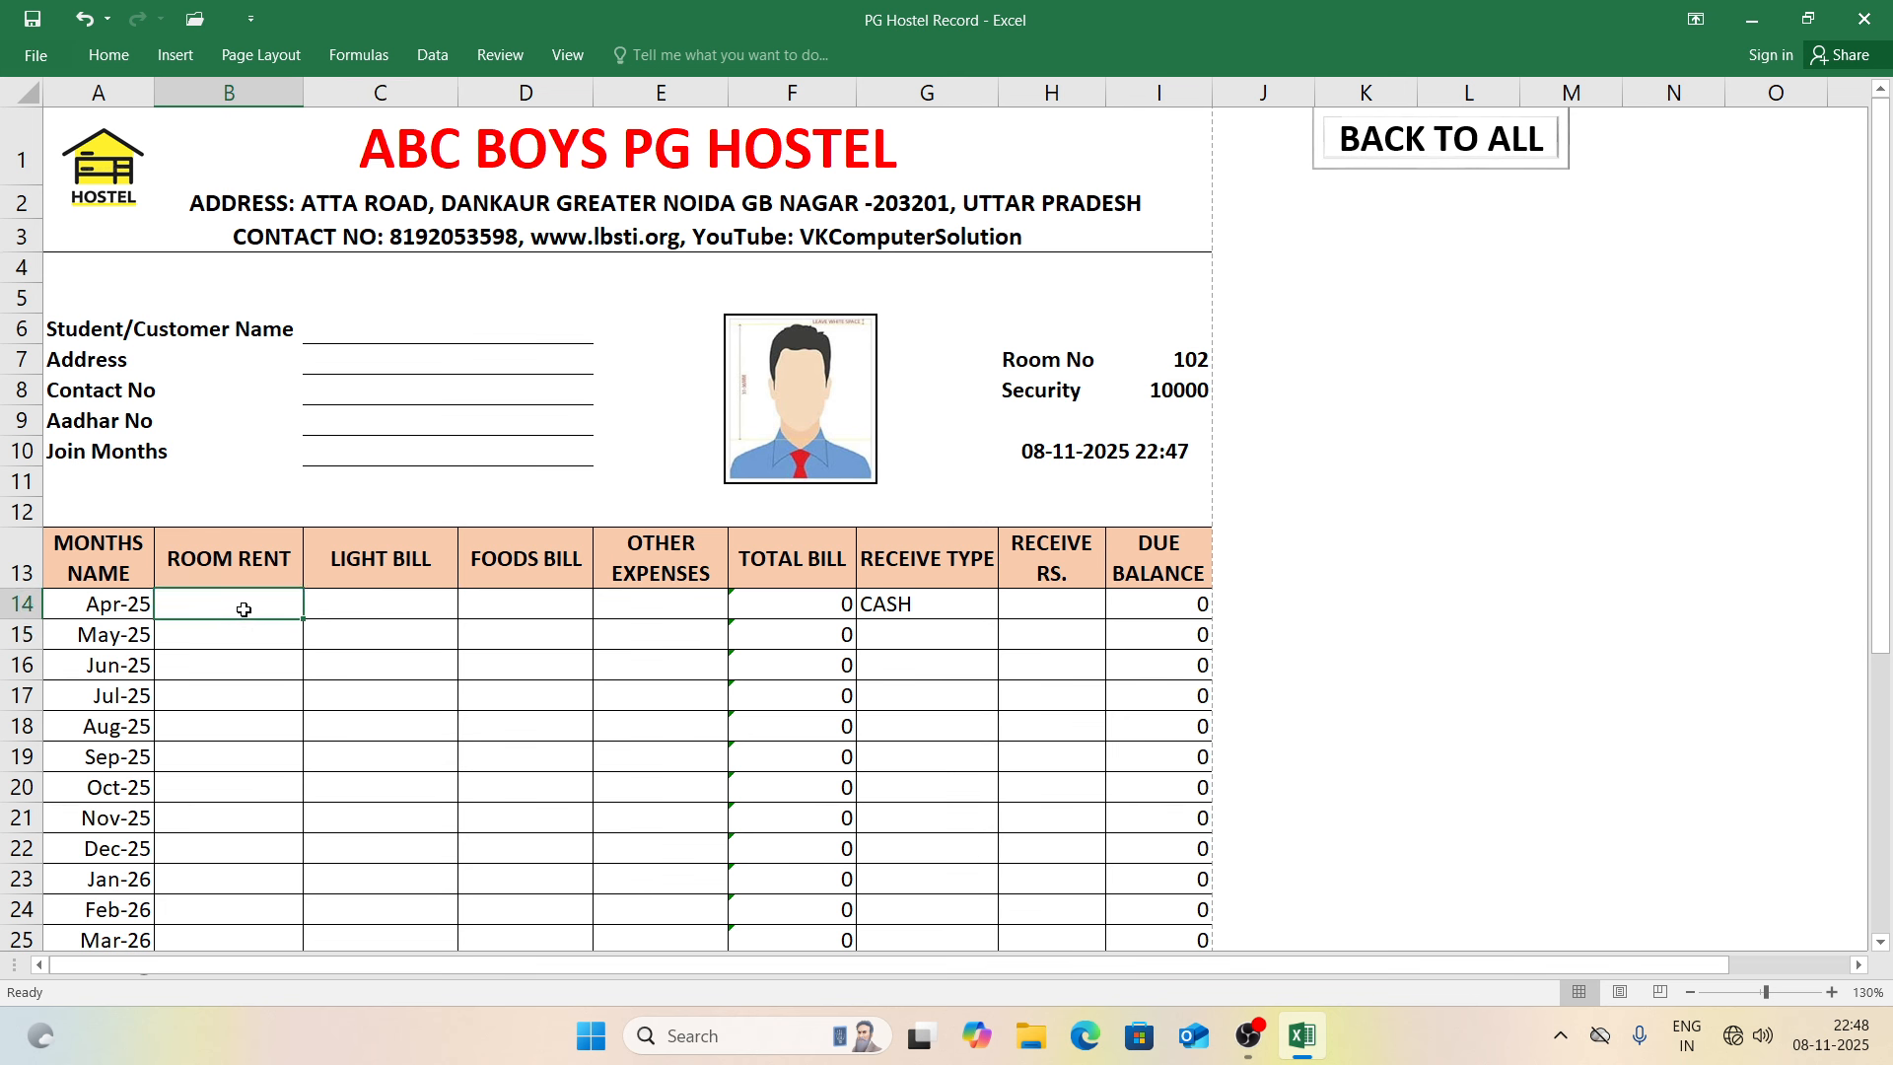
pyautogui.press('Down')
pyautogui.press('Down')
pyautogui.press('Down')
pyautogui.press('Down')
pyautogui.press('Down')
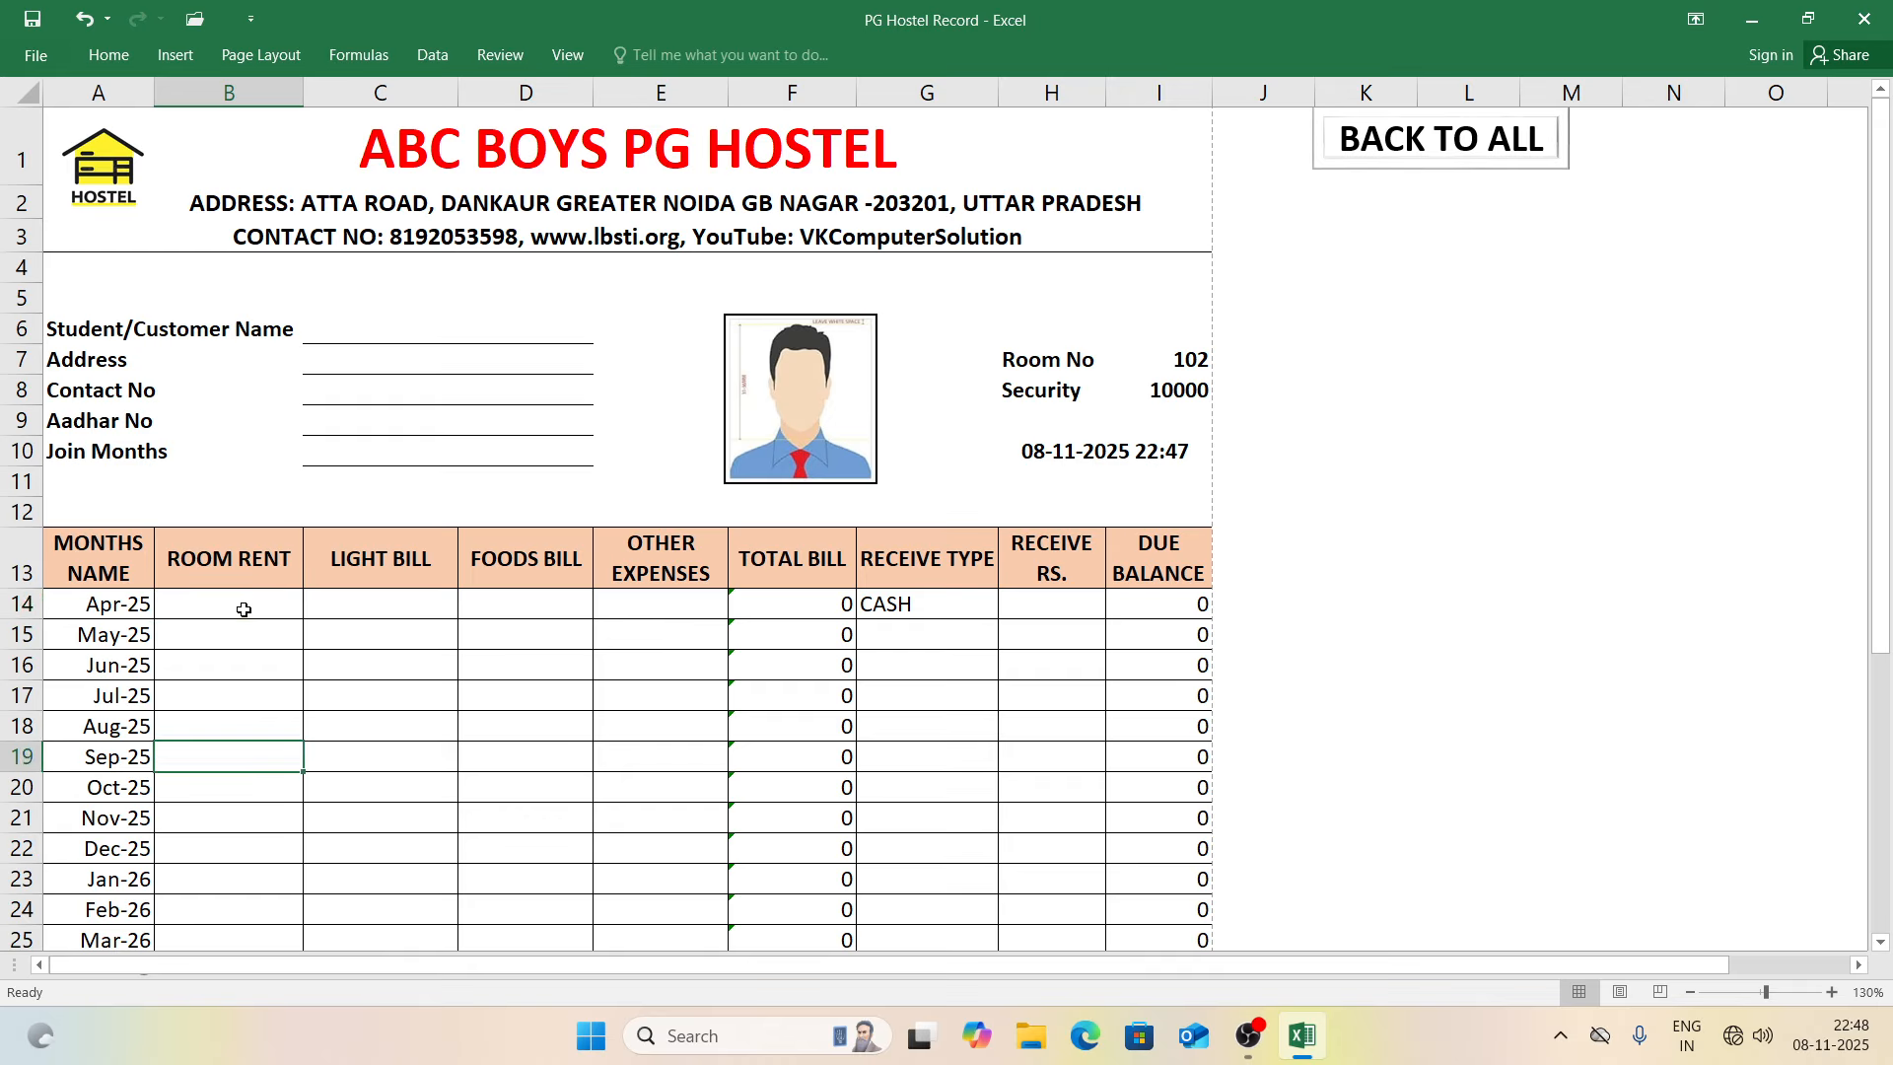
pyautogui.write('5000')
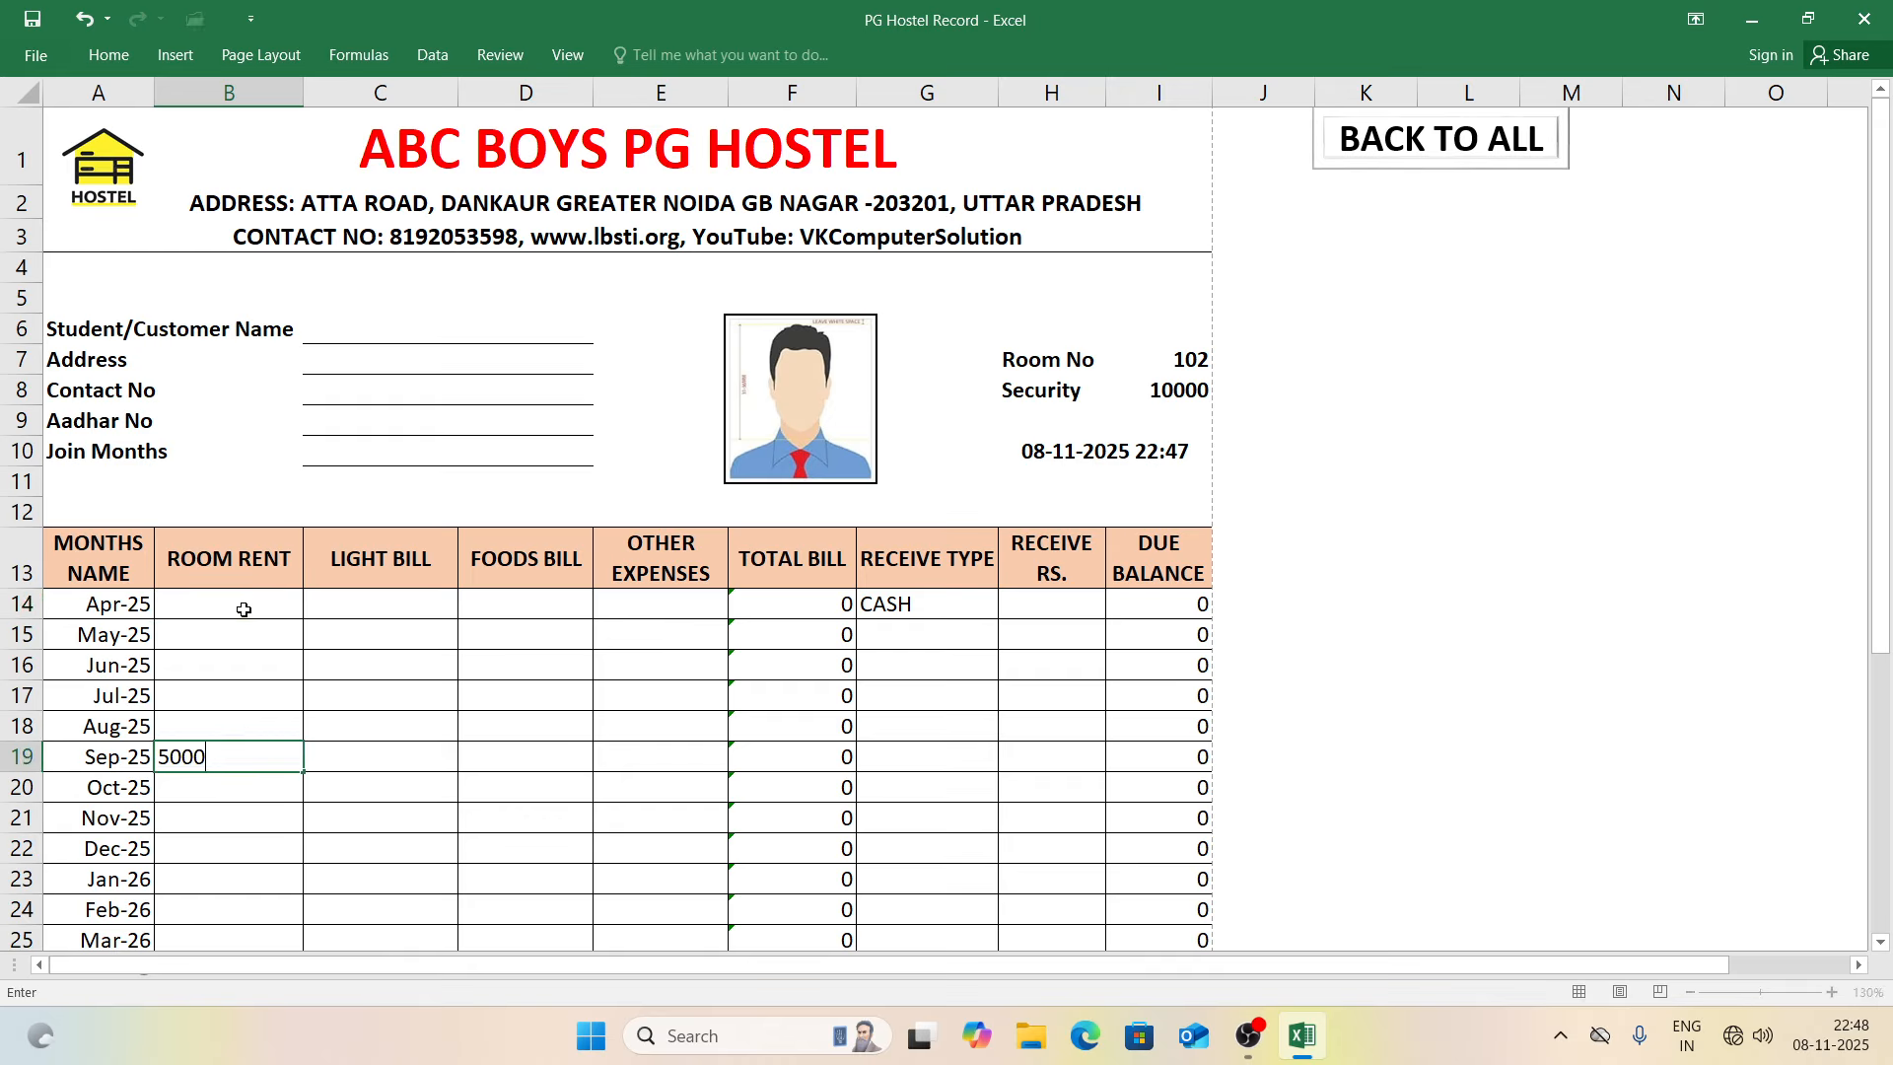
pyautogui.press('Tab')
pyautogui.press('Tab')
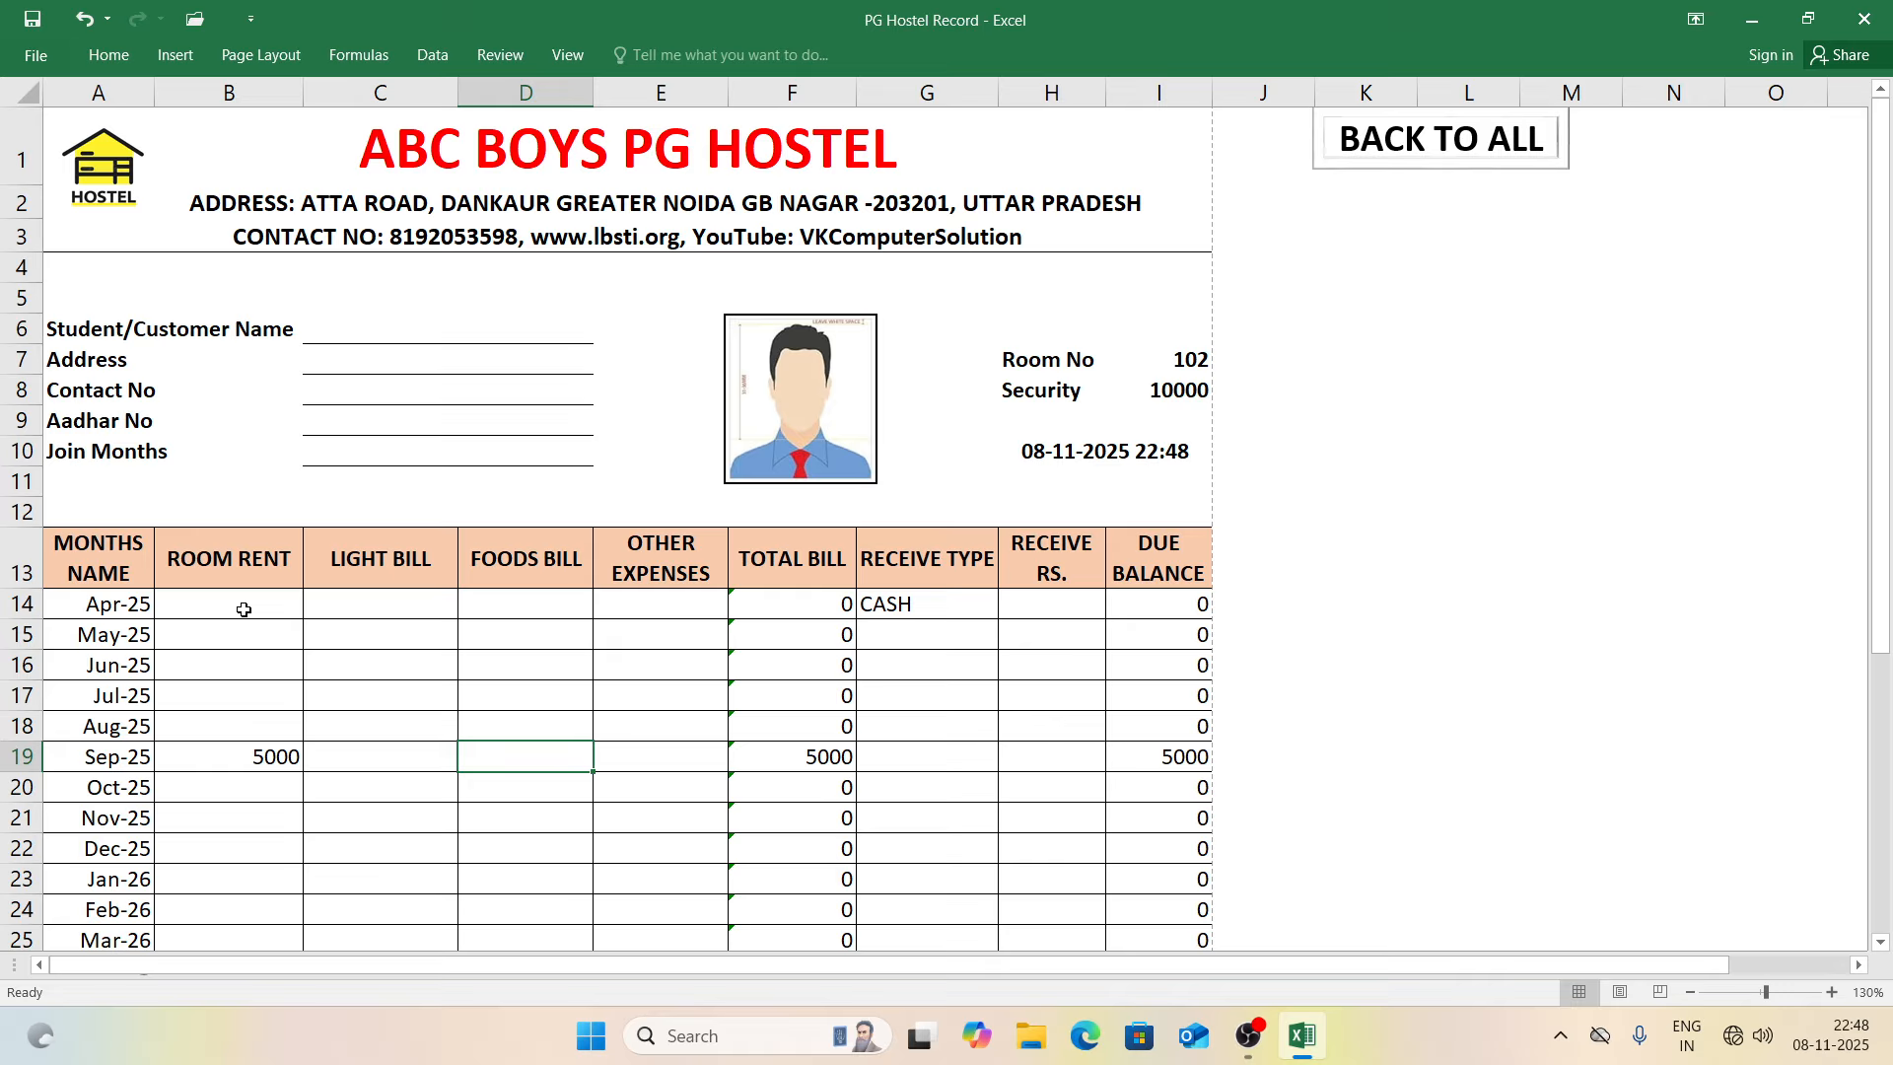
pyautogui.press('Tab')
pyautogui.write('8000')
pyautogui.press('Tab')
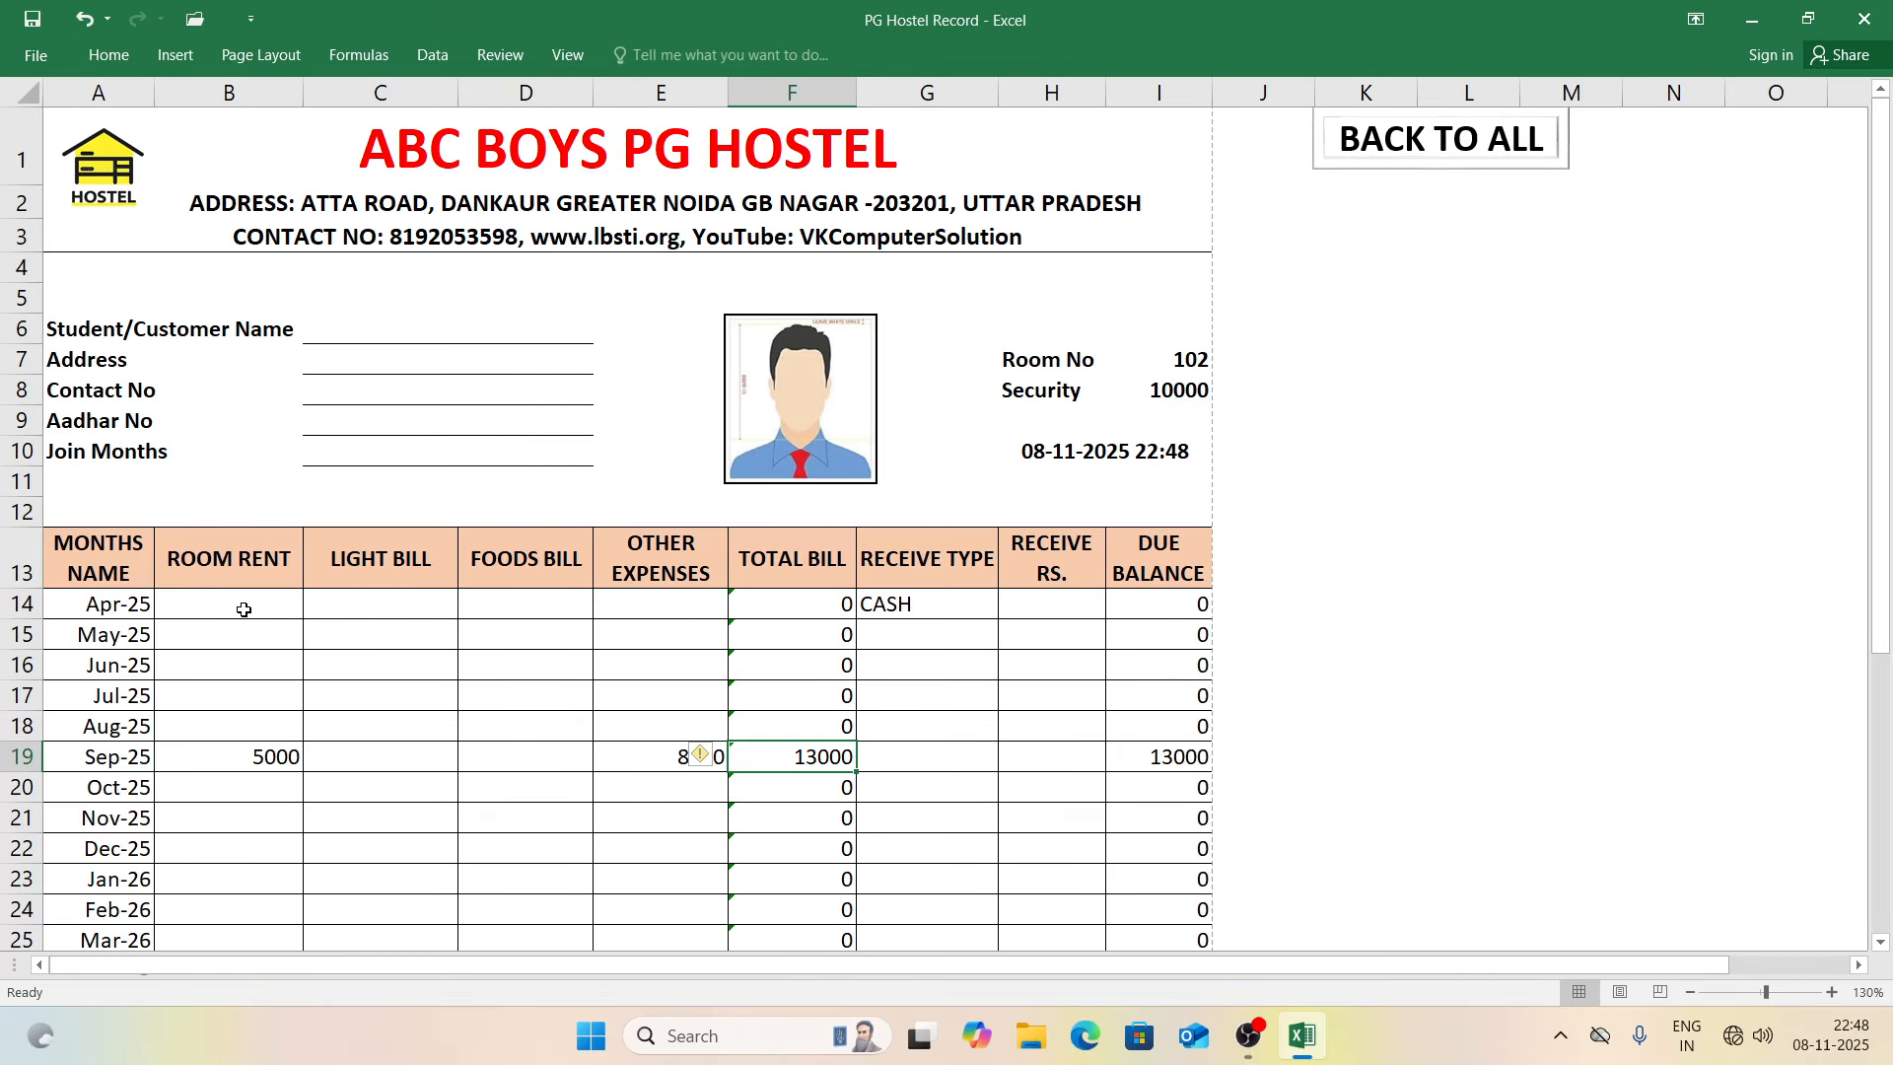
# Step: Set Sep-25's receive type to UPI with 13000 received
pyautogui.click(933, 755)
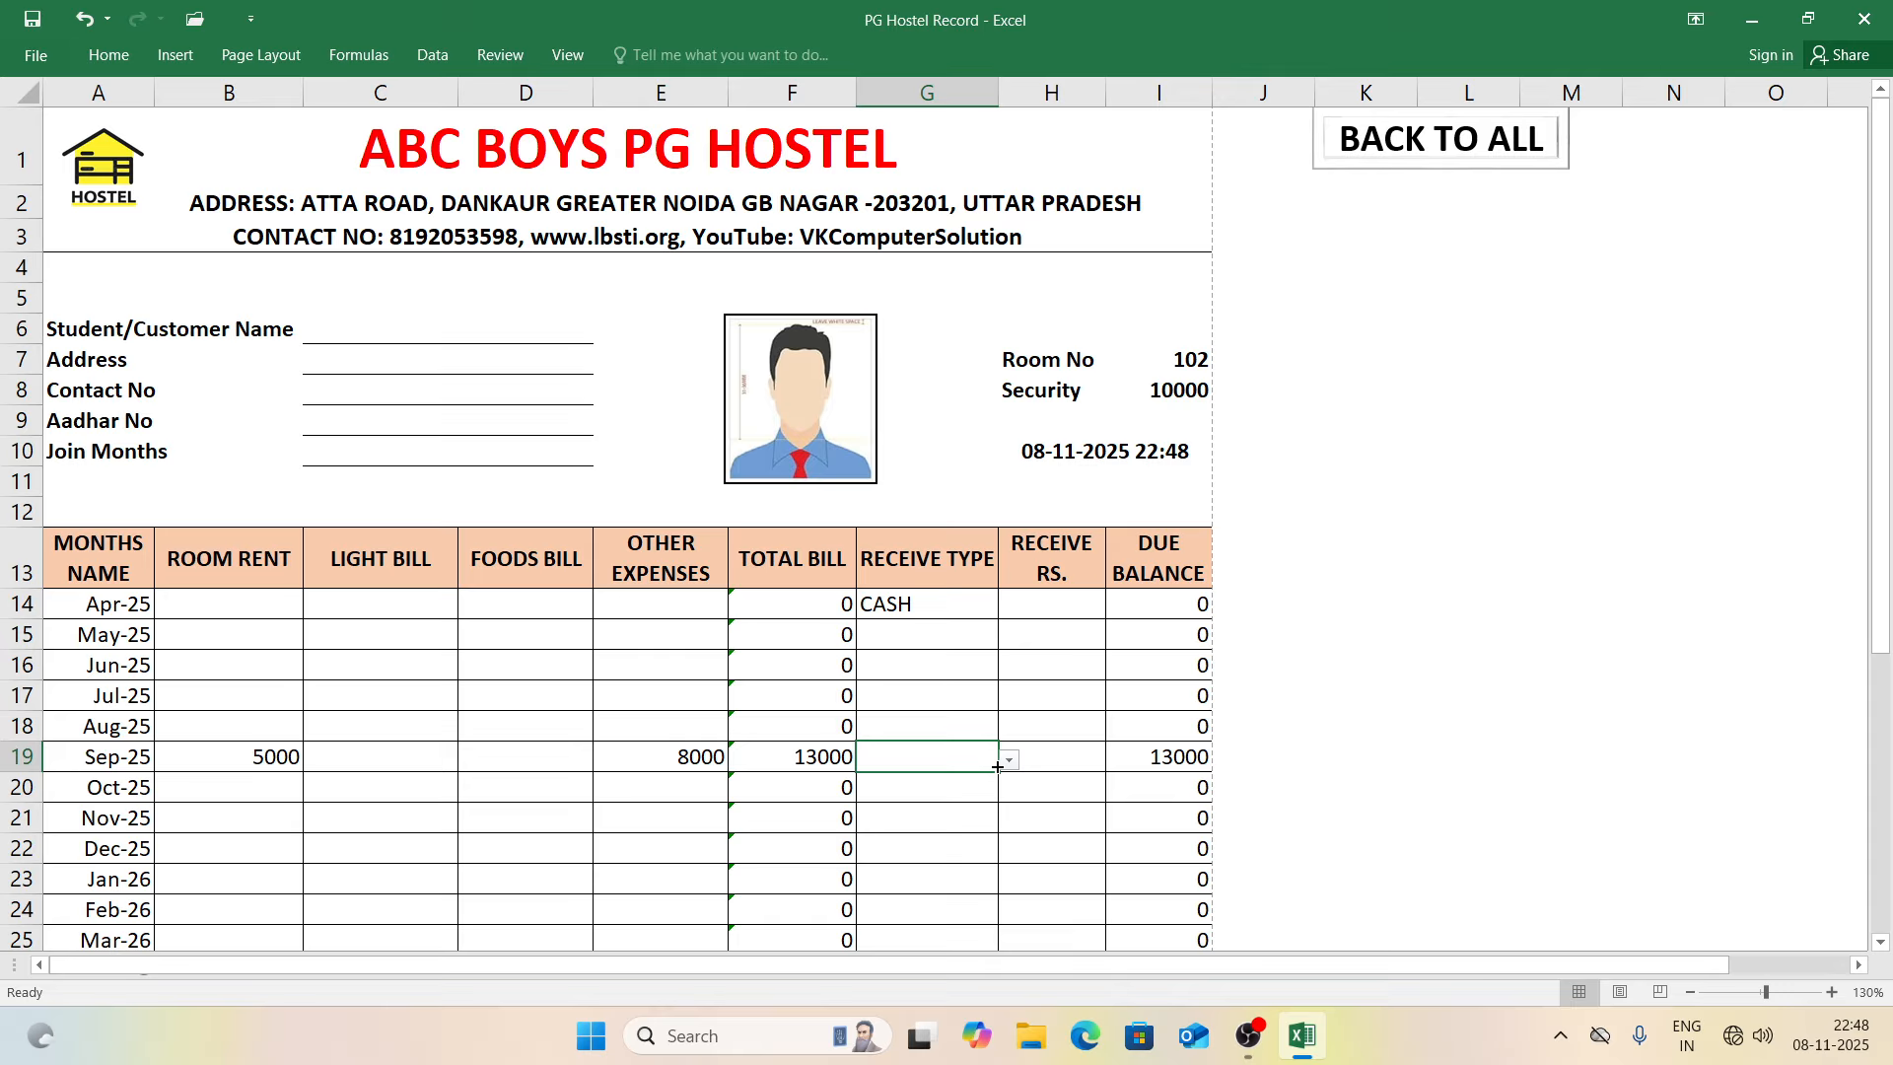
pyautogui.click(1013, 765)
pyautogui.click(943, 835)
pyautogui.click(1055, 757)
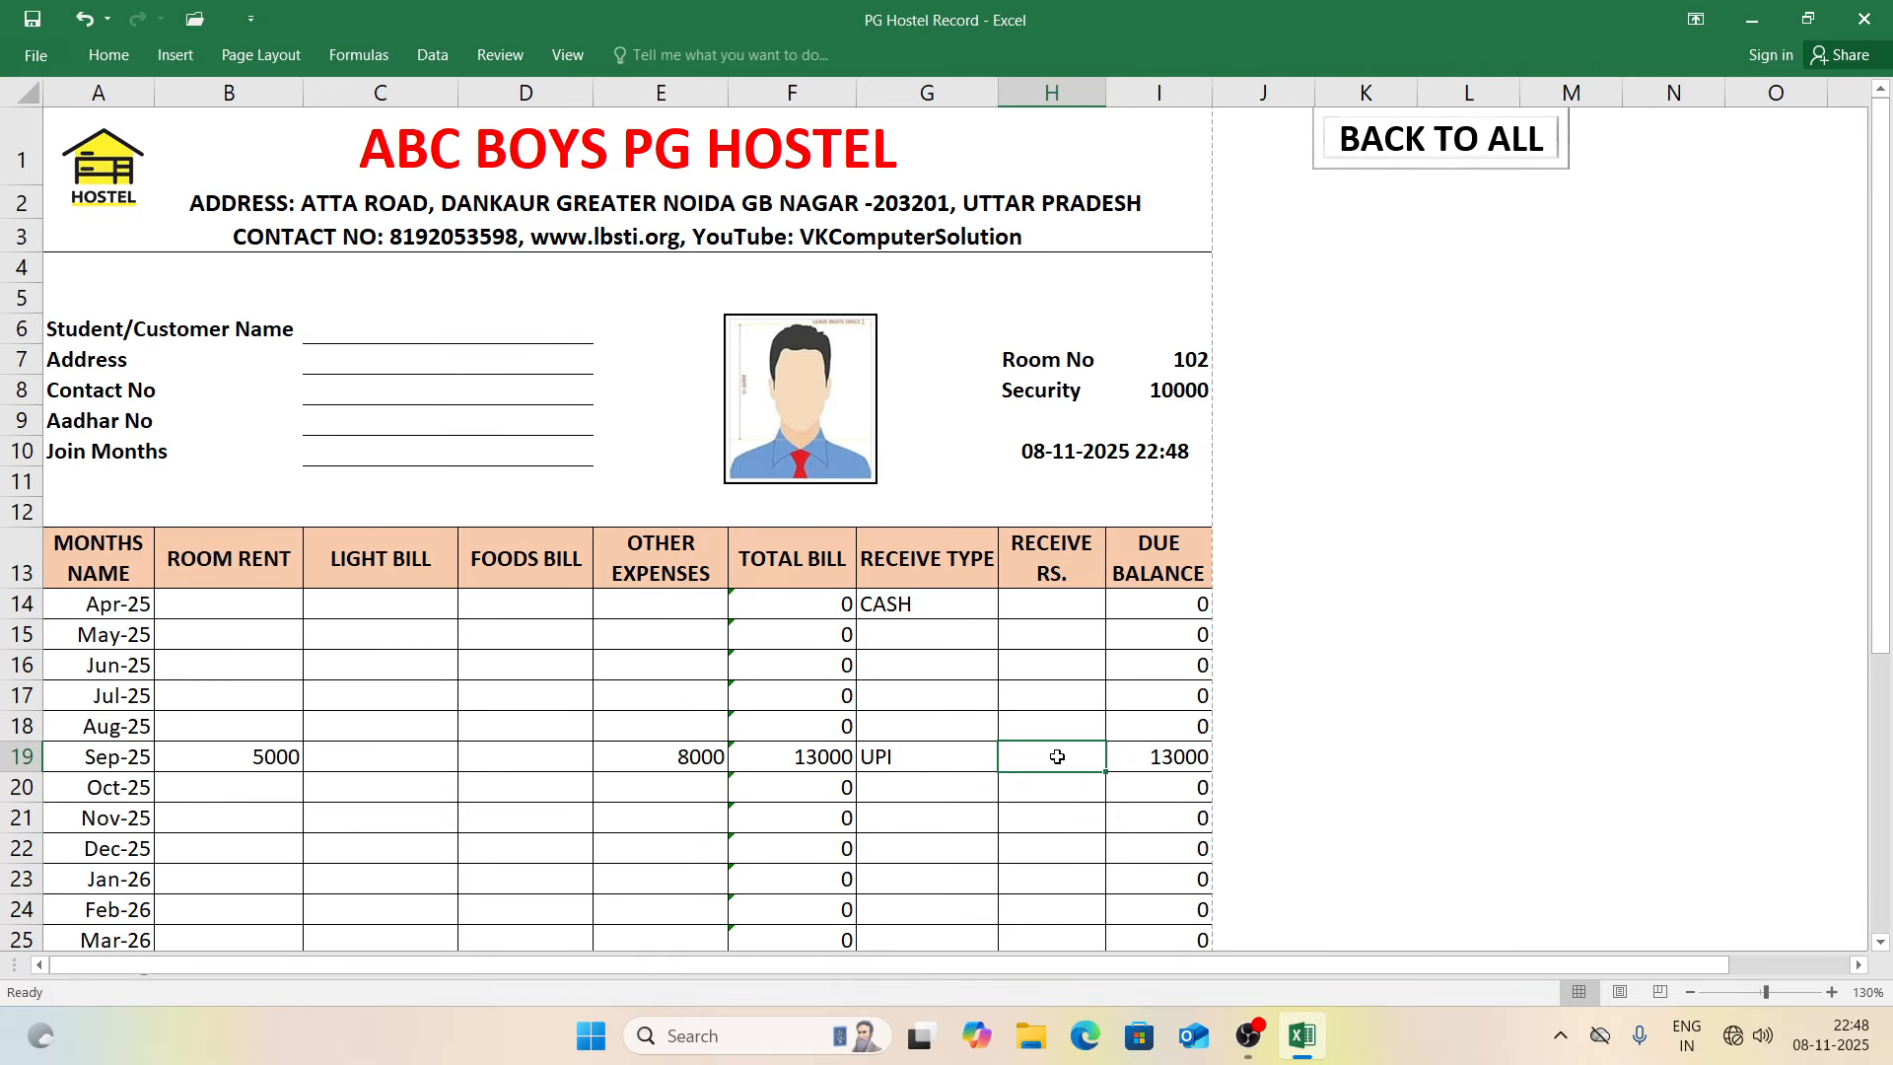
pyautogui.write('13000')
pyautogui.press('Return')
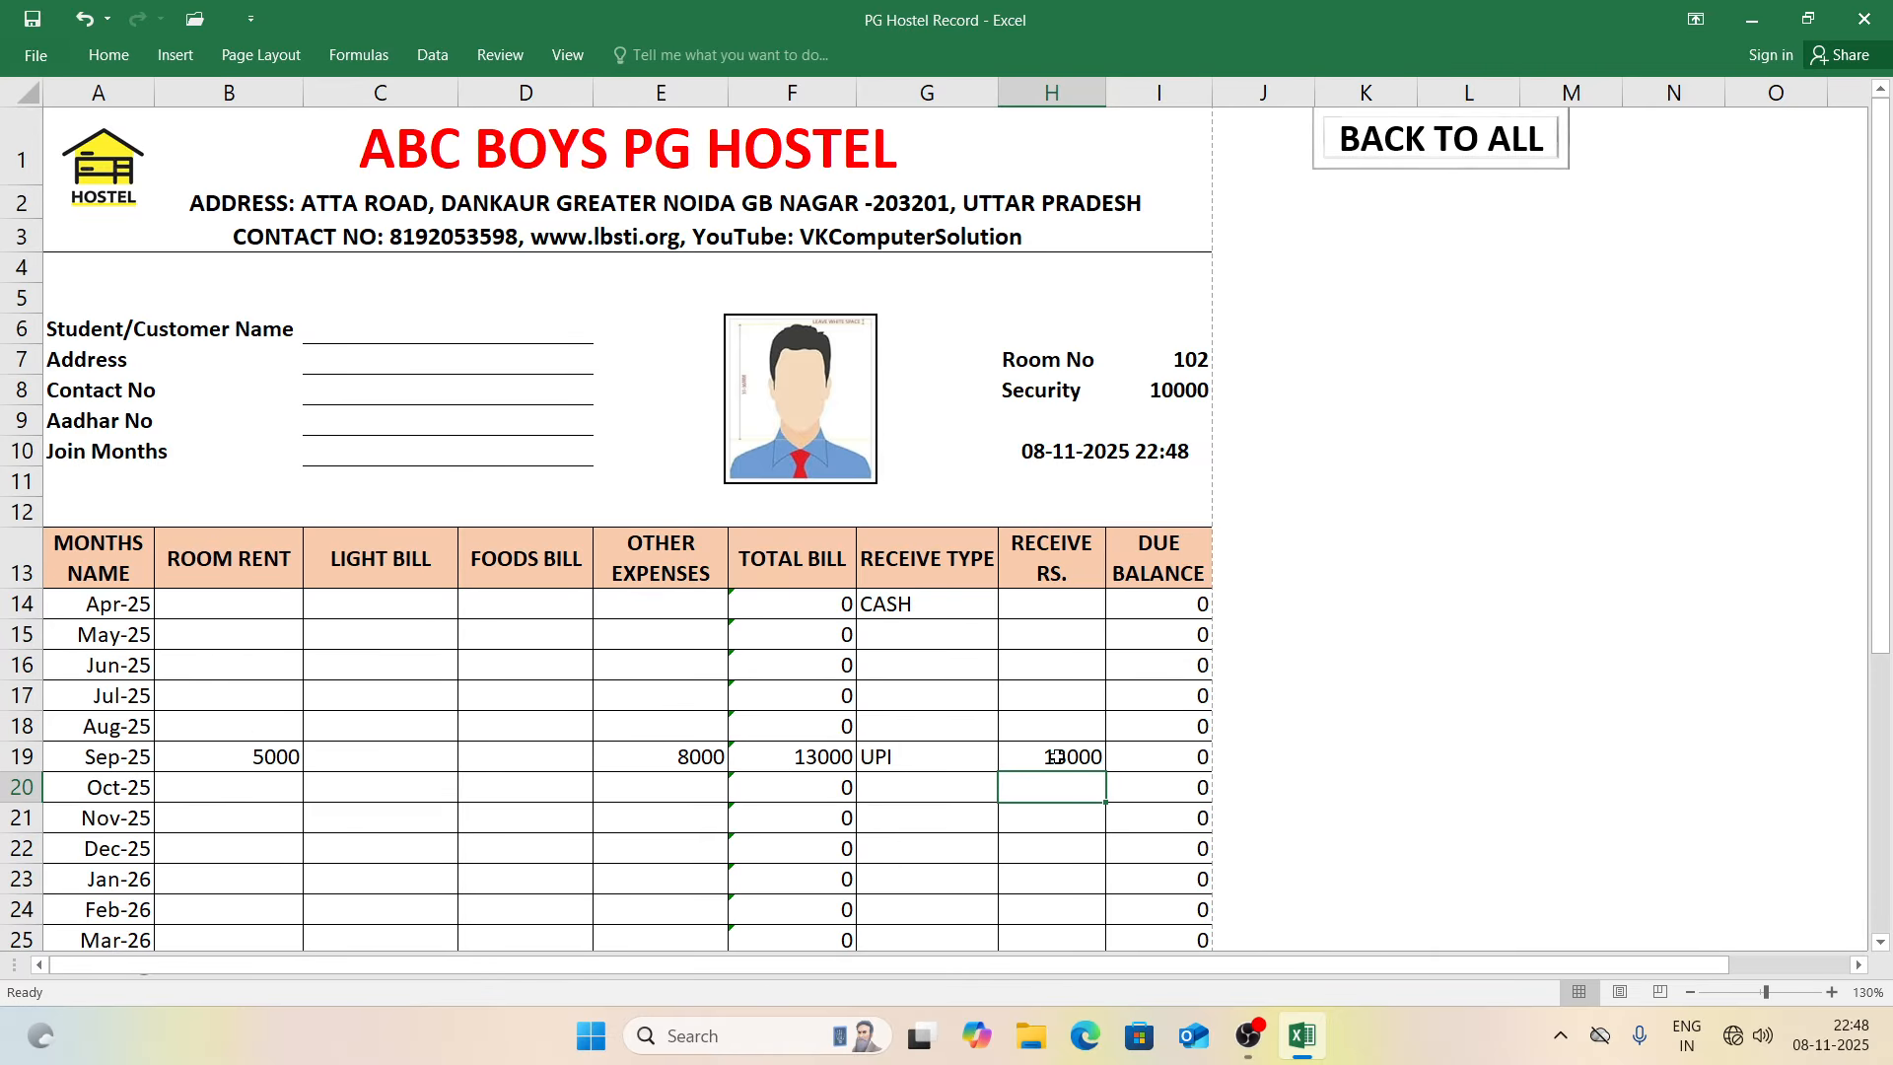
pyautogui.moveTo(1885, 498); pyautogui.dragTo(1885, 665)
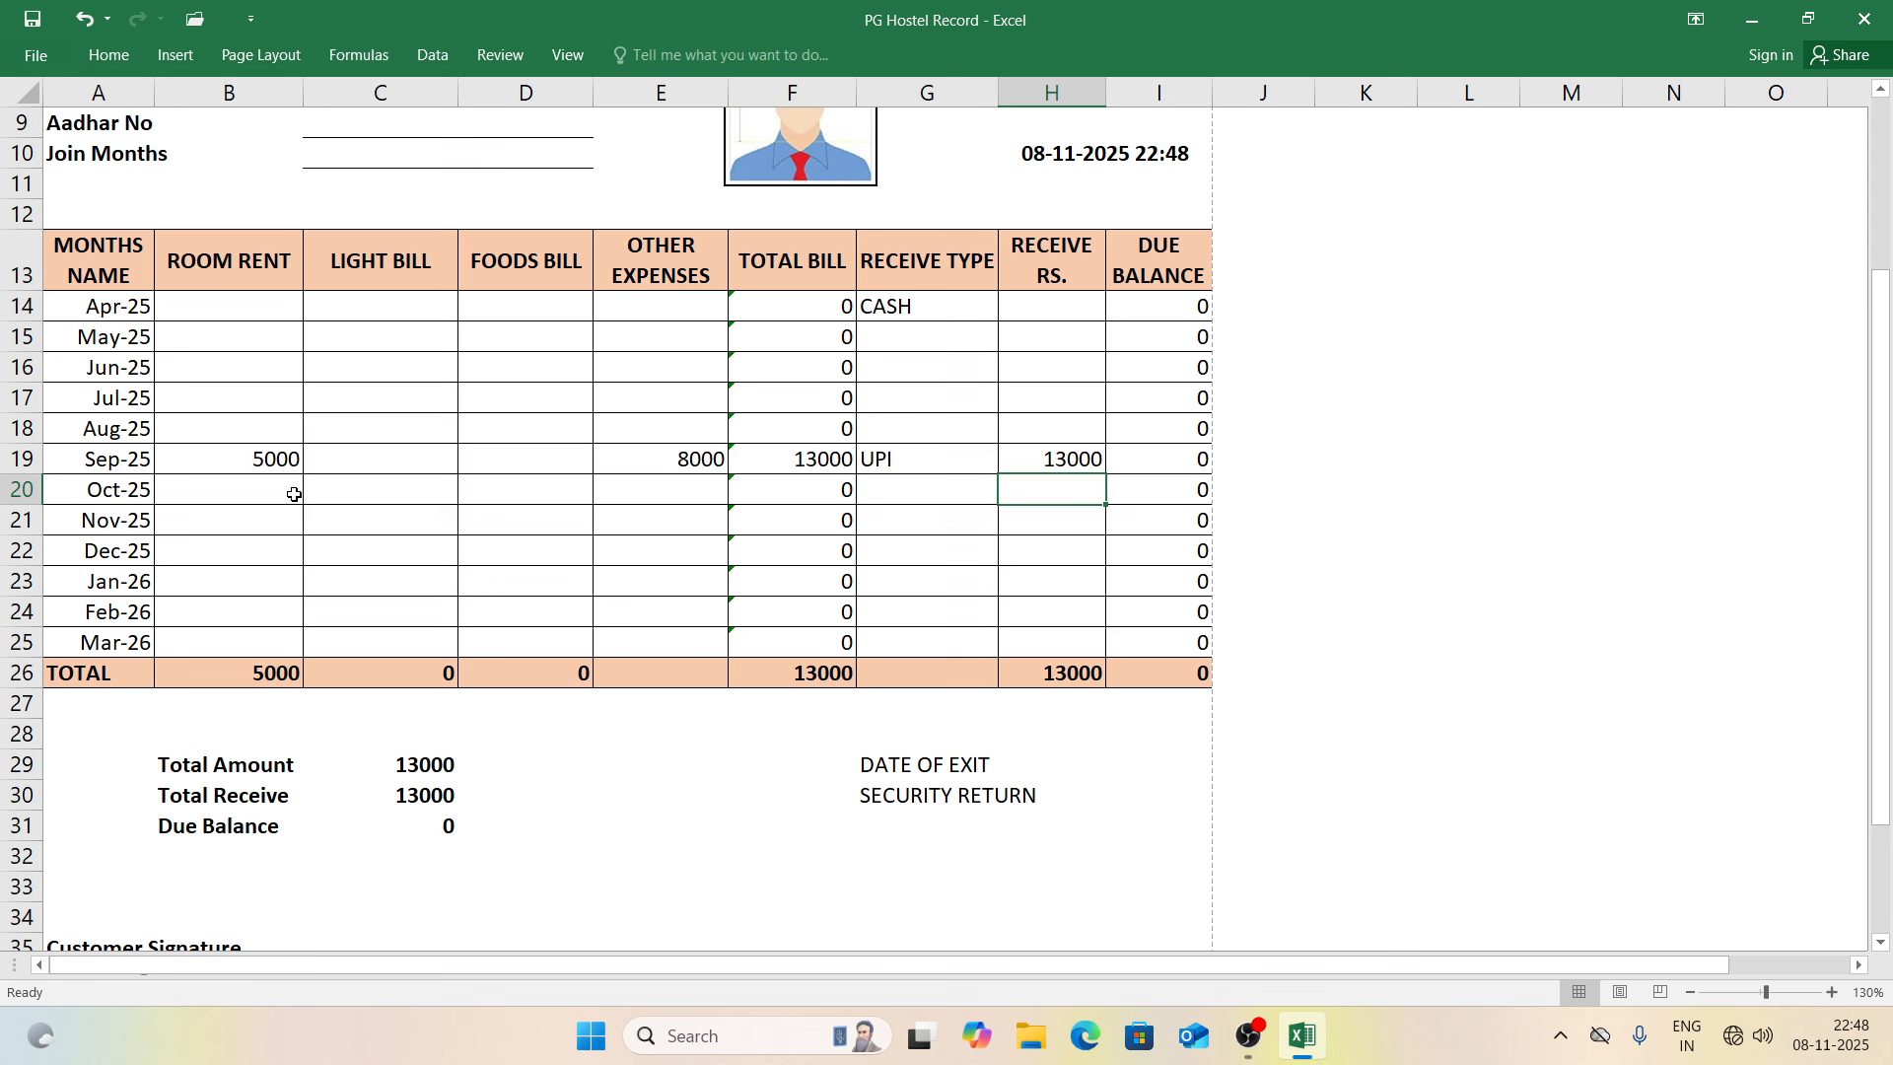
# Step: Enter 8000 Oct-25 other expenses and 8000 received, then preview the printed bill
pyautogui.click(624, 496)
pyautogui.write('8000')
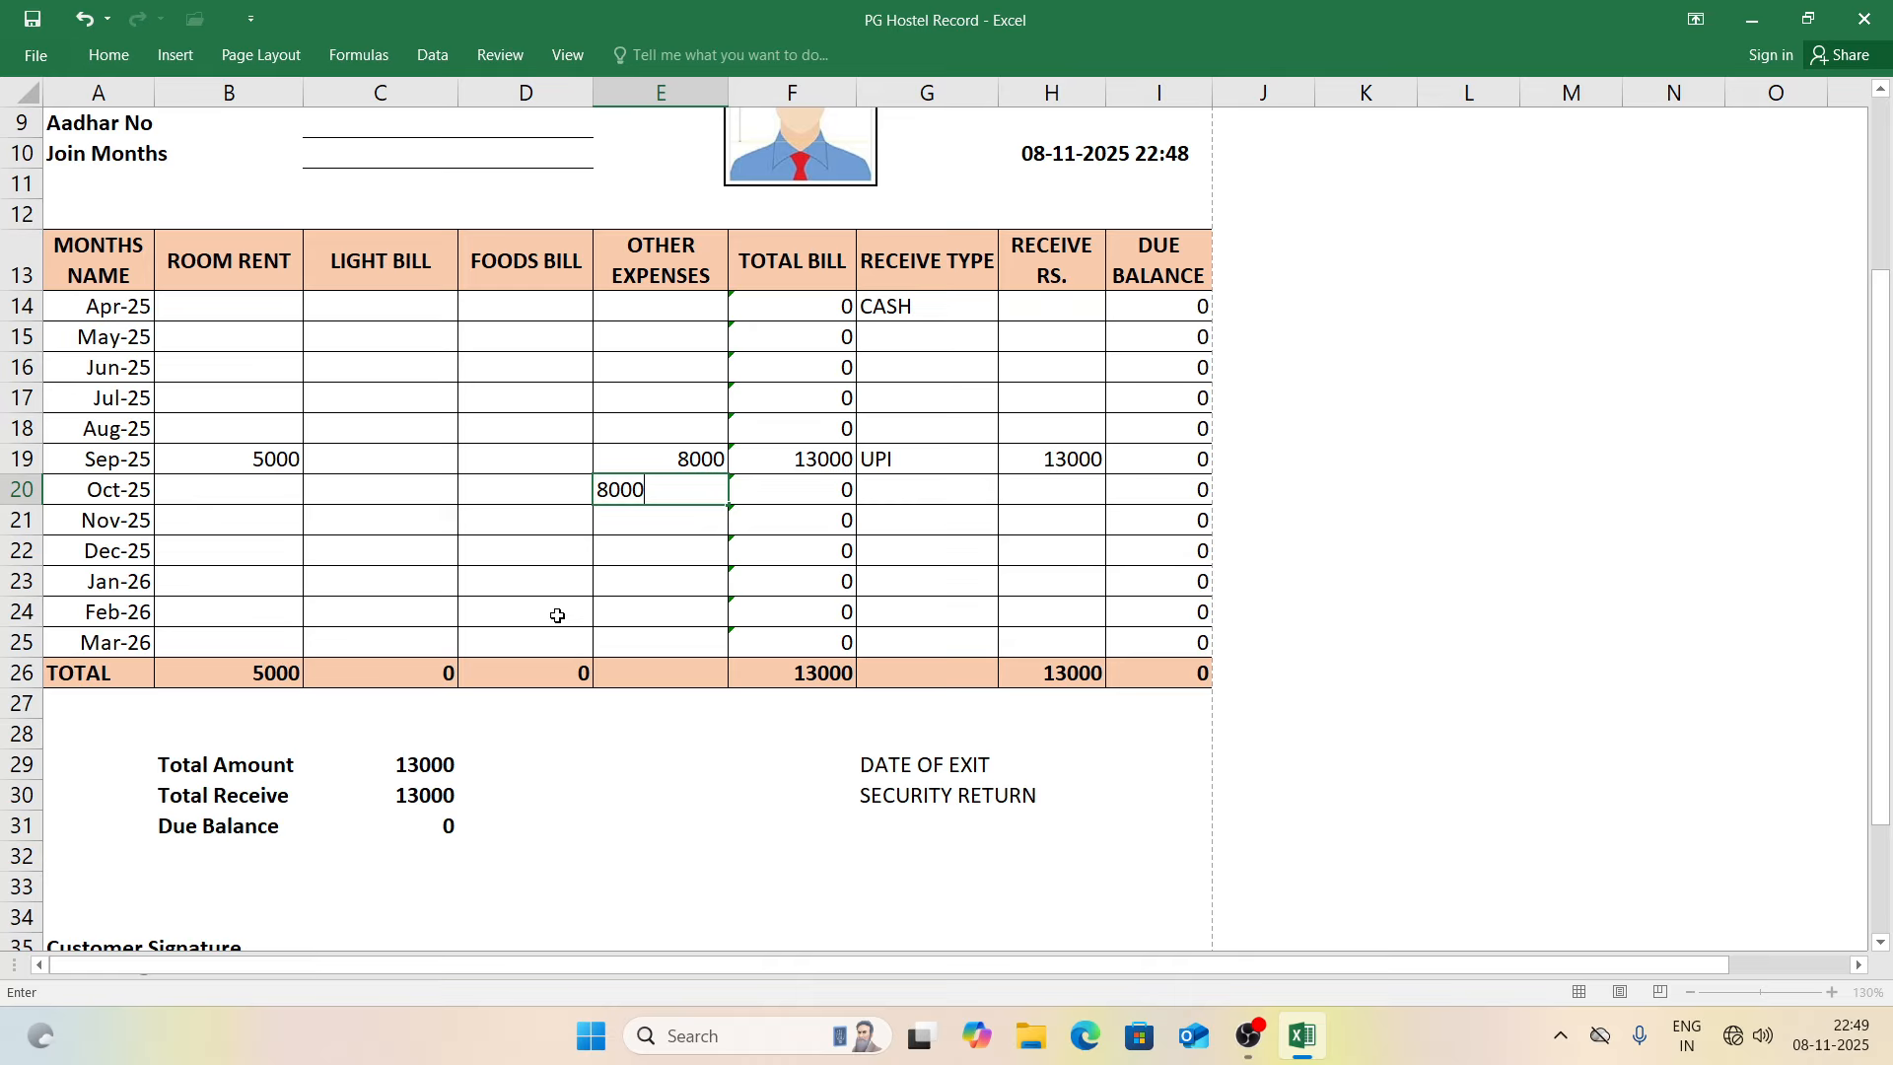
pyautogui.press('Return')
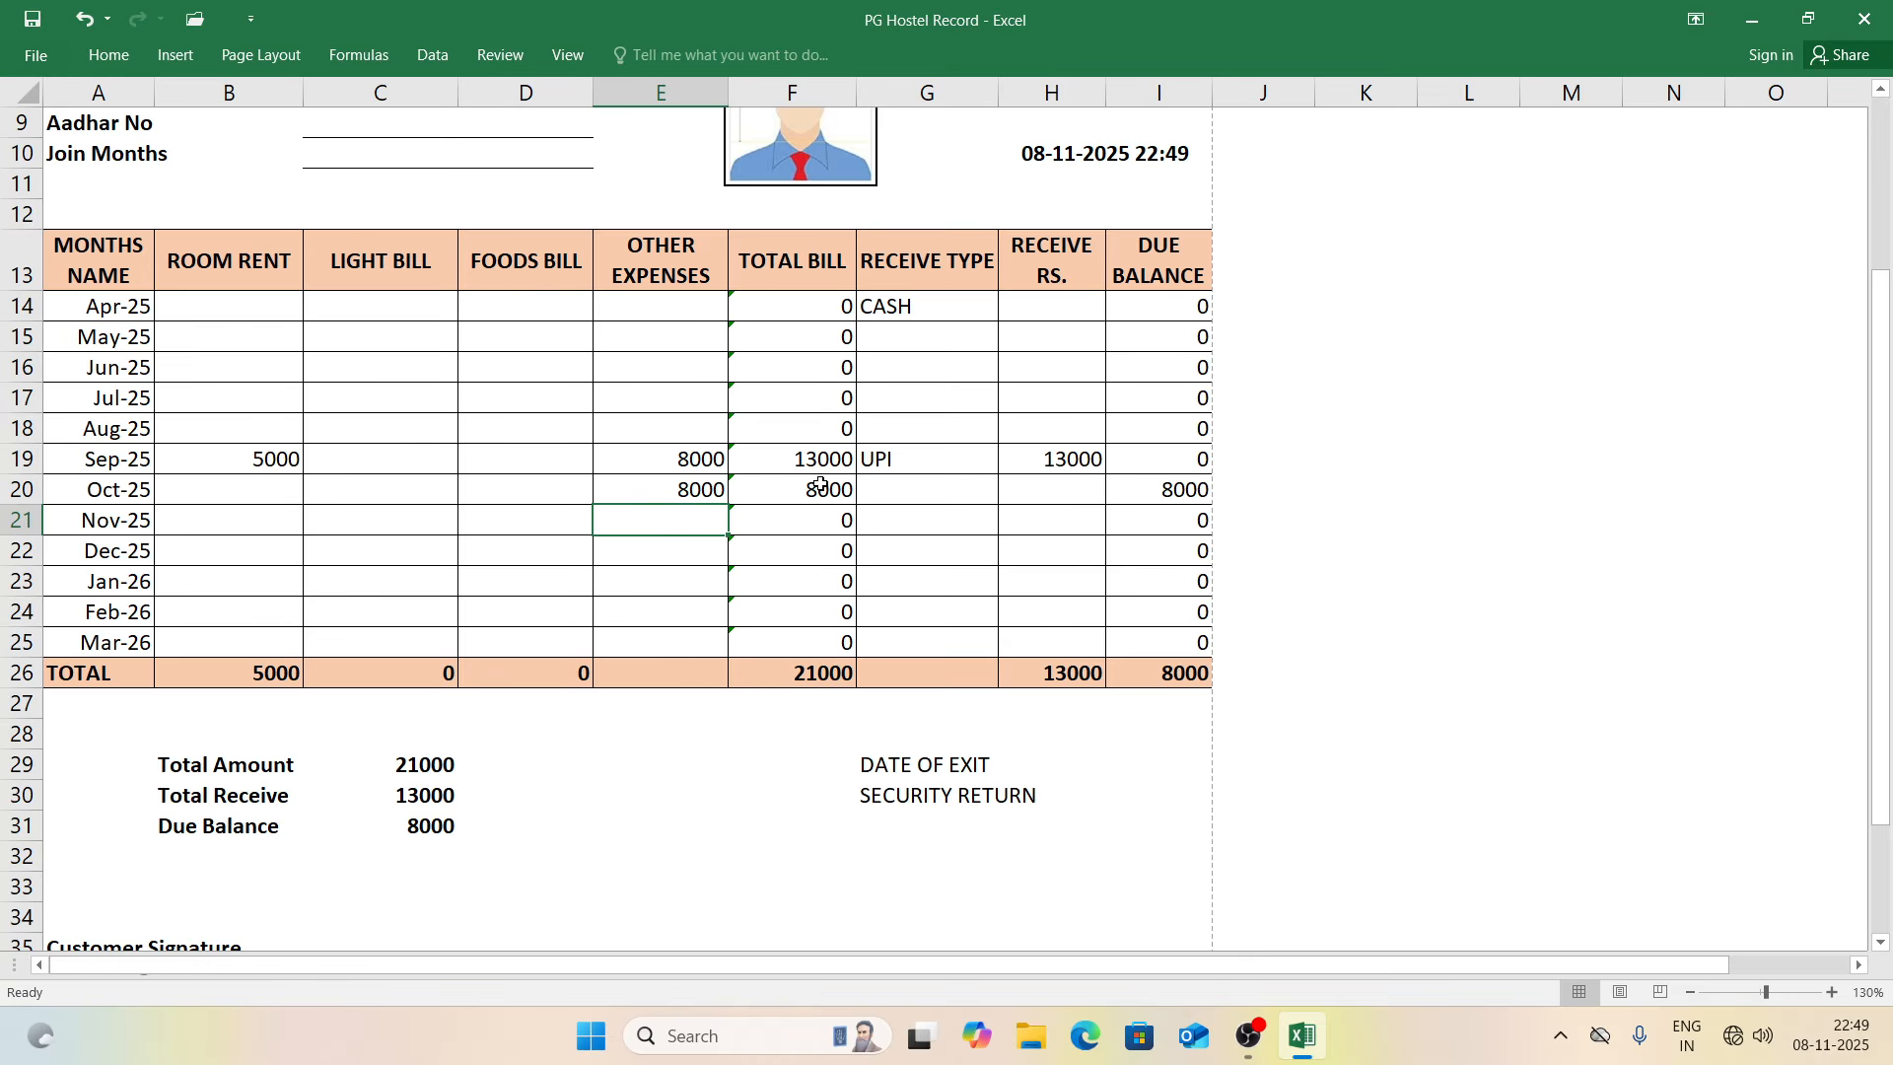
pyautogui.click(1075, 493)
pyautogui.write('8000')
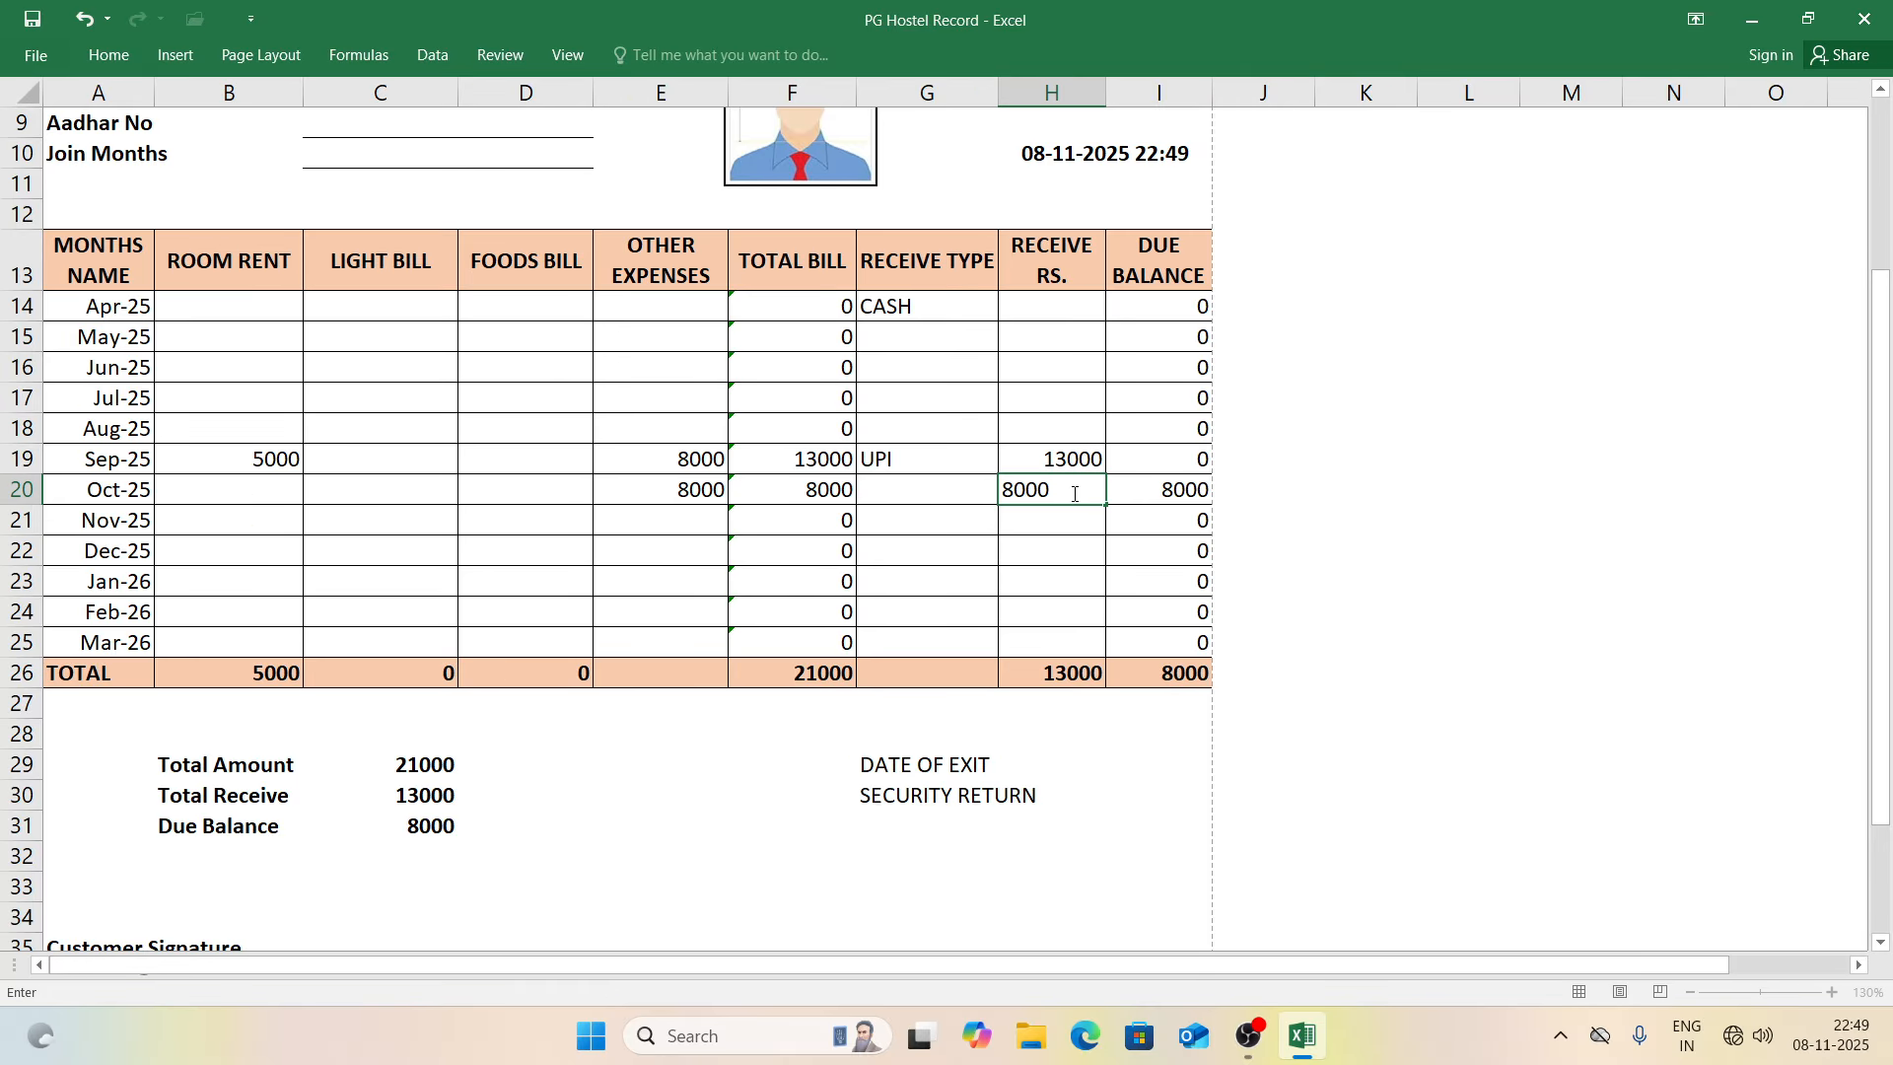
pyautogui.press('Return')
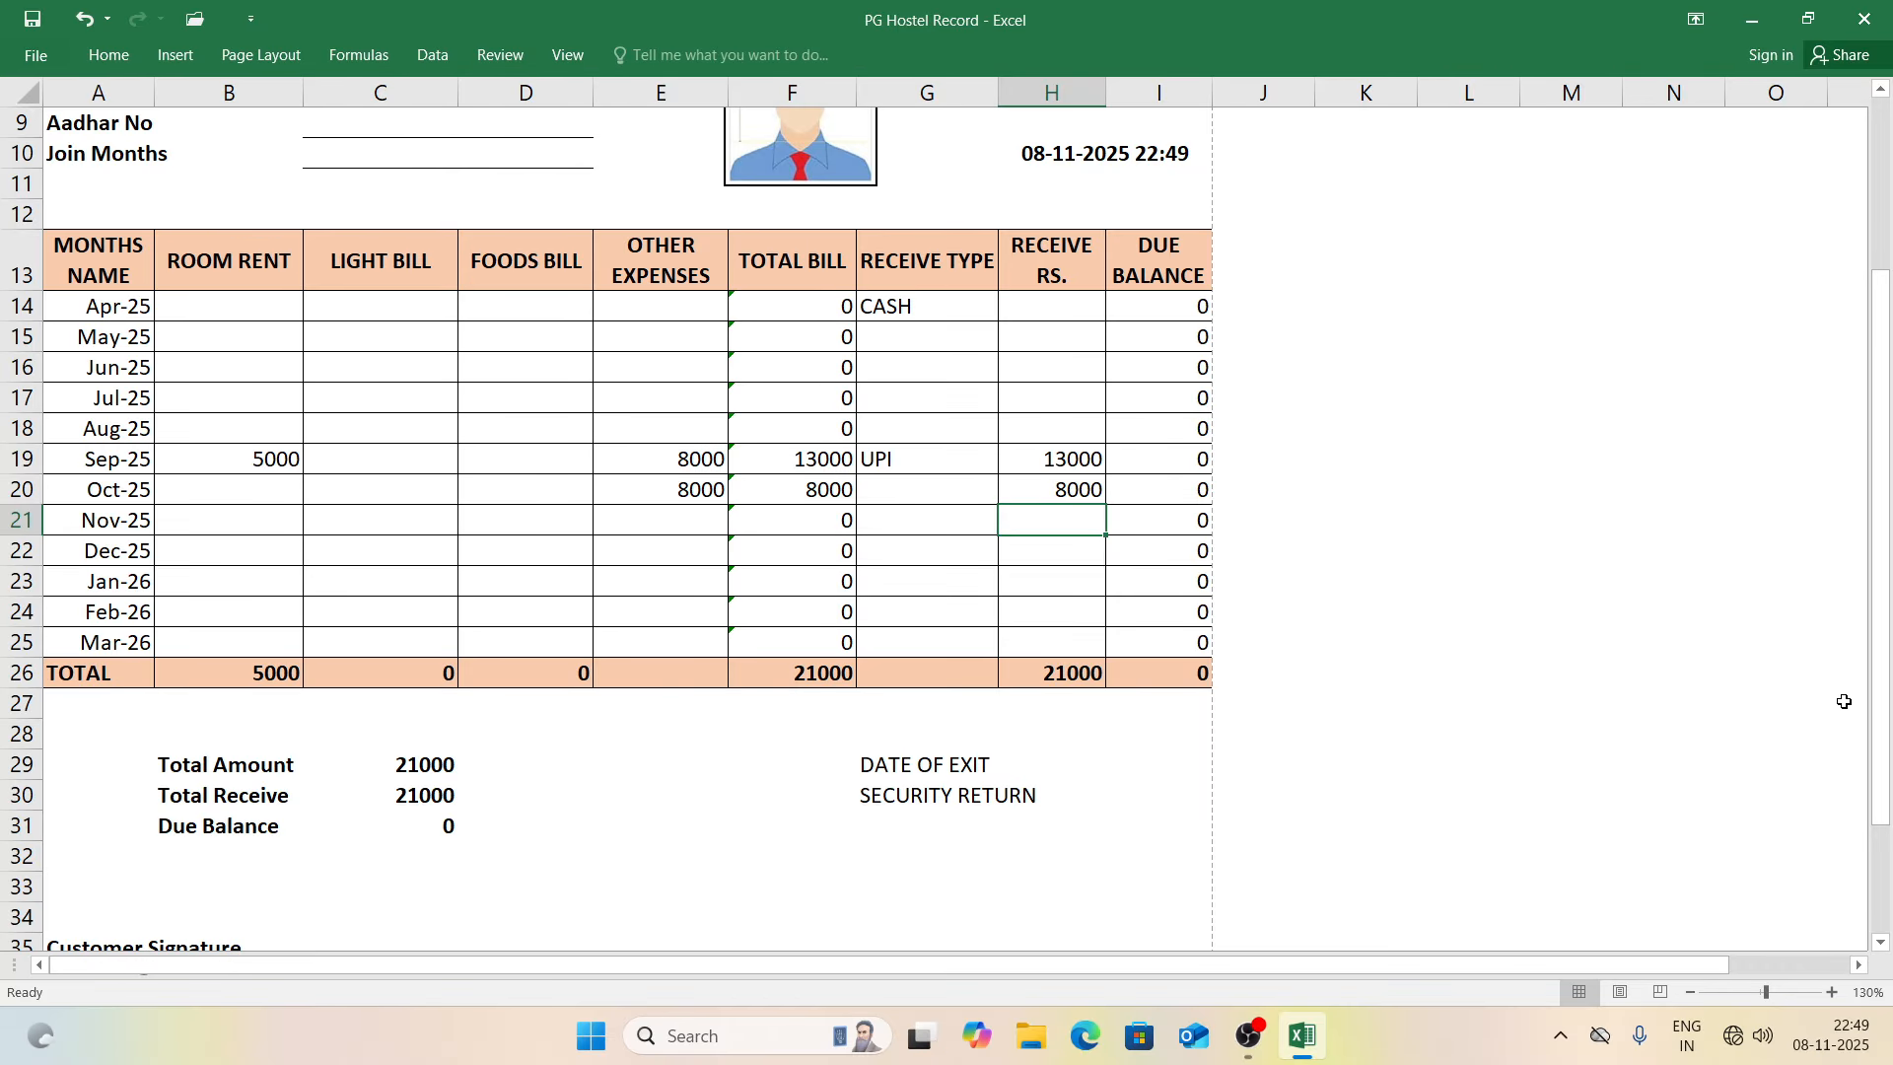
pyautogui.hotkey('ctrl', 'p')
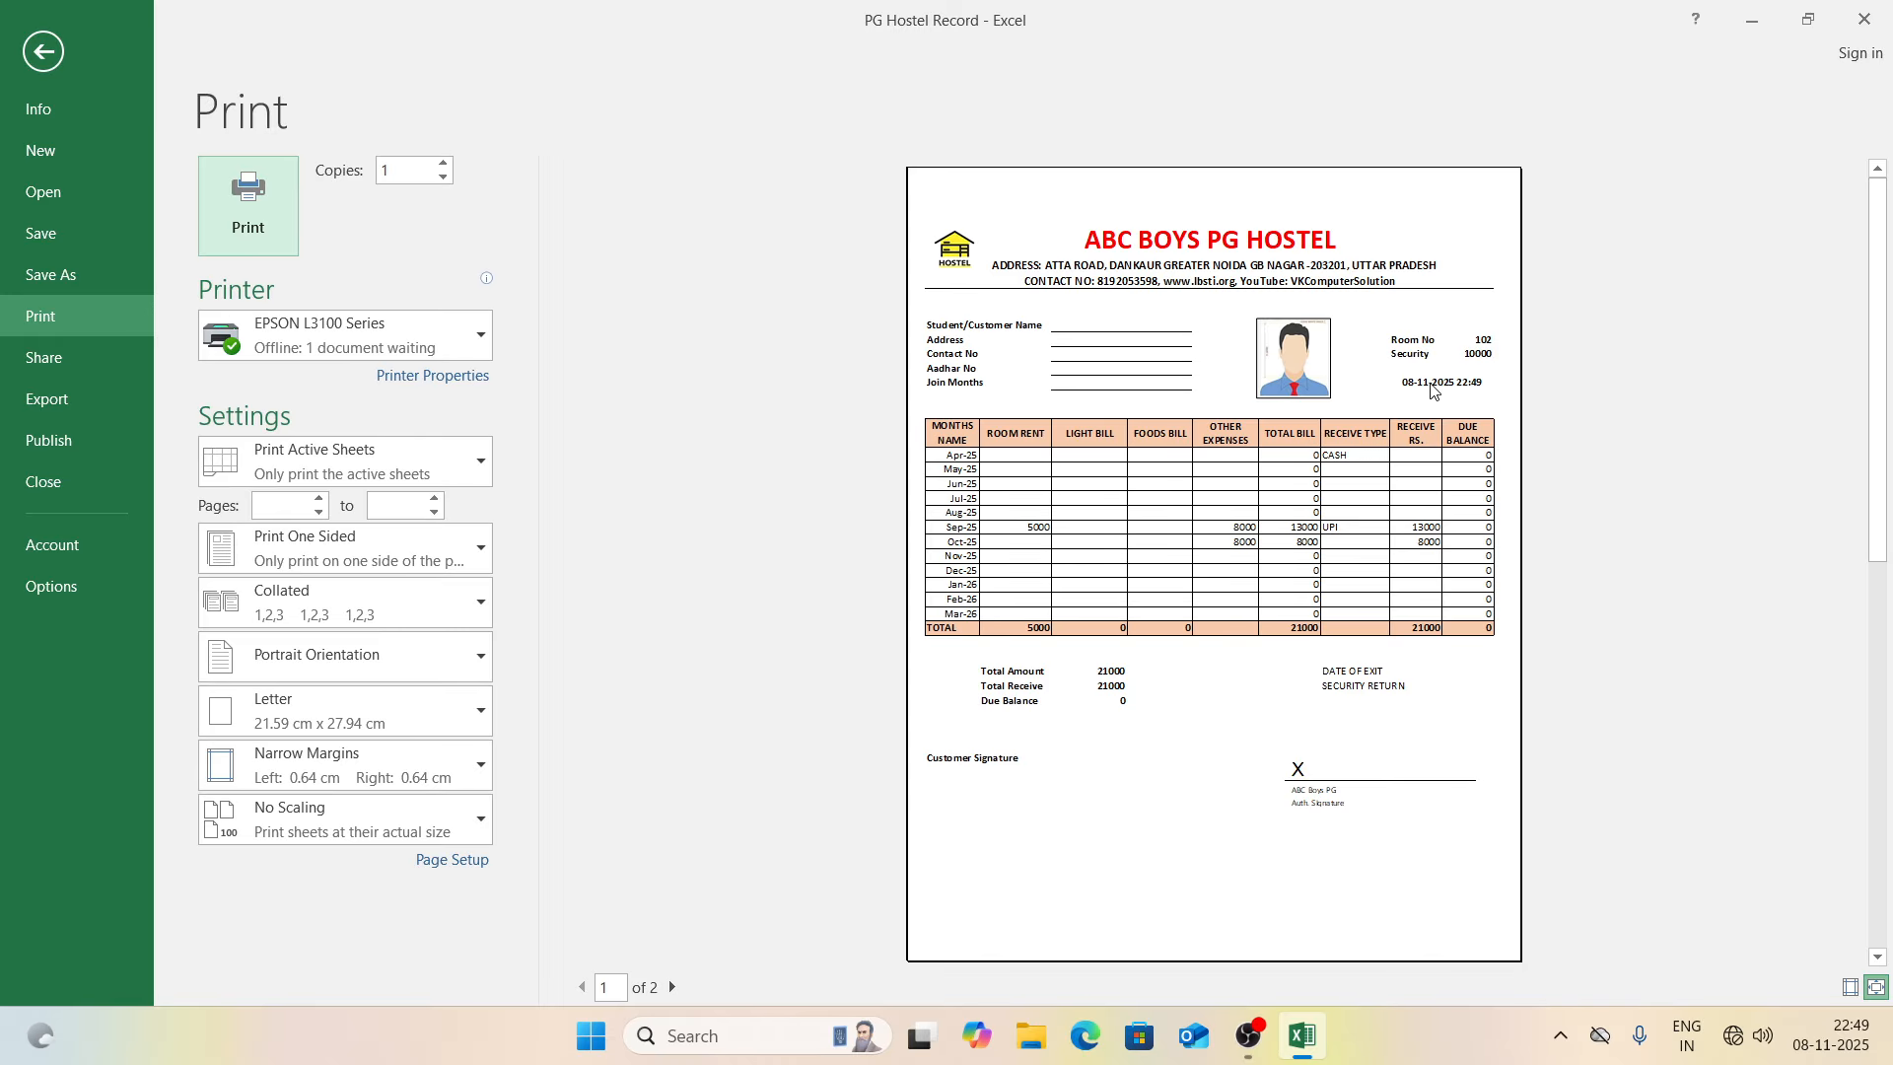
# Step: Test BACK TO ALL and the third and fourth customer links from the customer list
pyautogui.press('Escape')
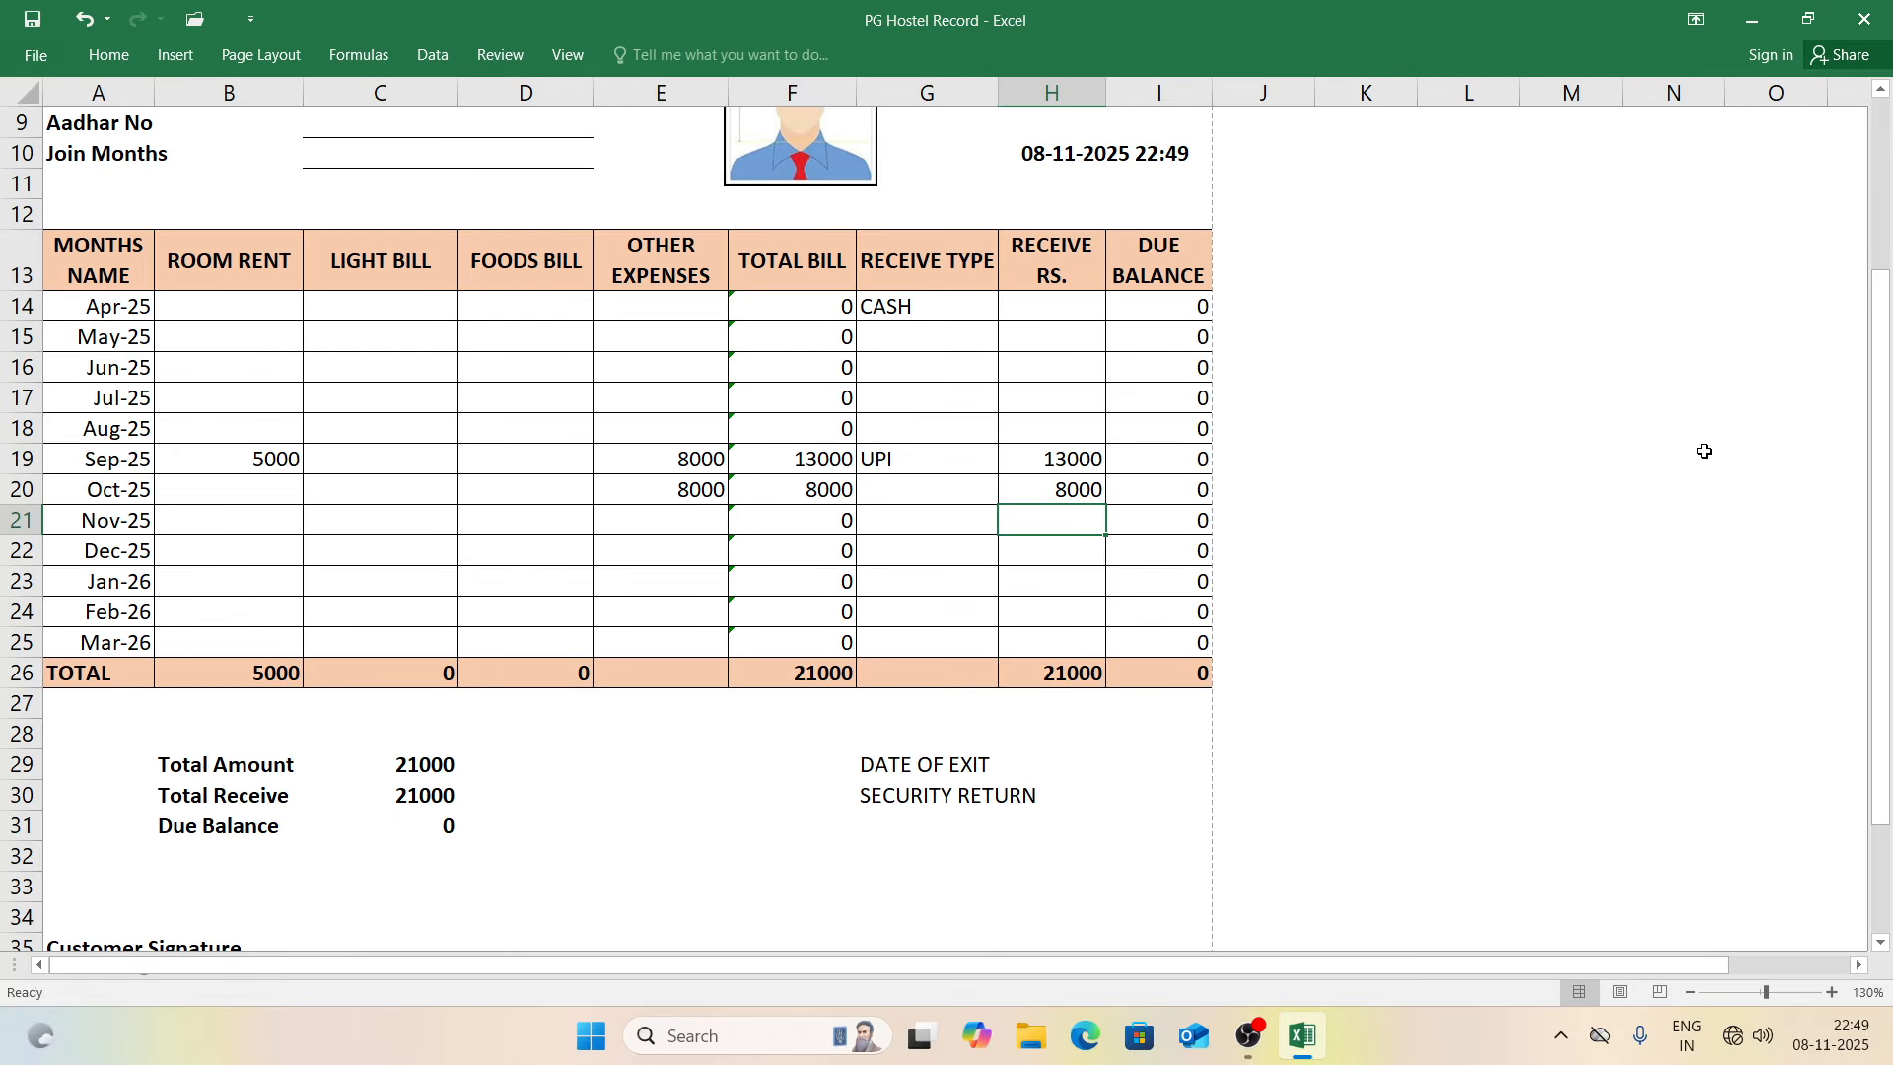
pyautogui.moveTo(1884, 522); pyautogui.dragTo(1891, 345)
pyautogui.moveTo(1889, 242); pyautogui.dragTo(1889, 242)
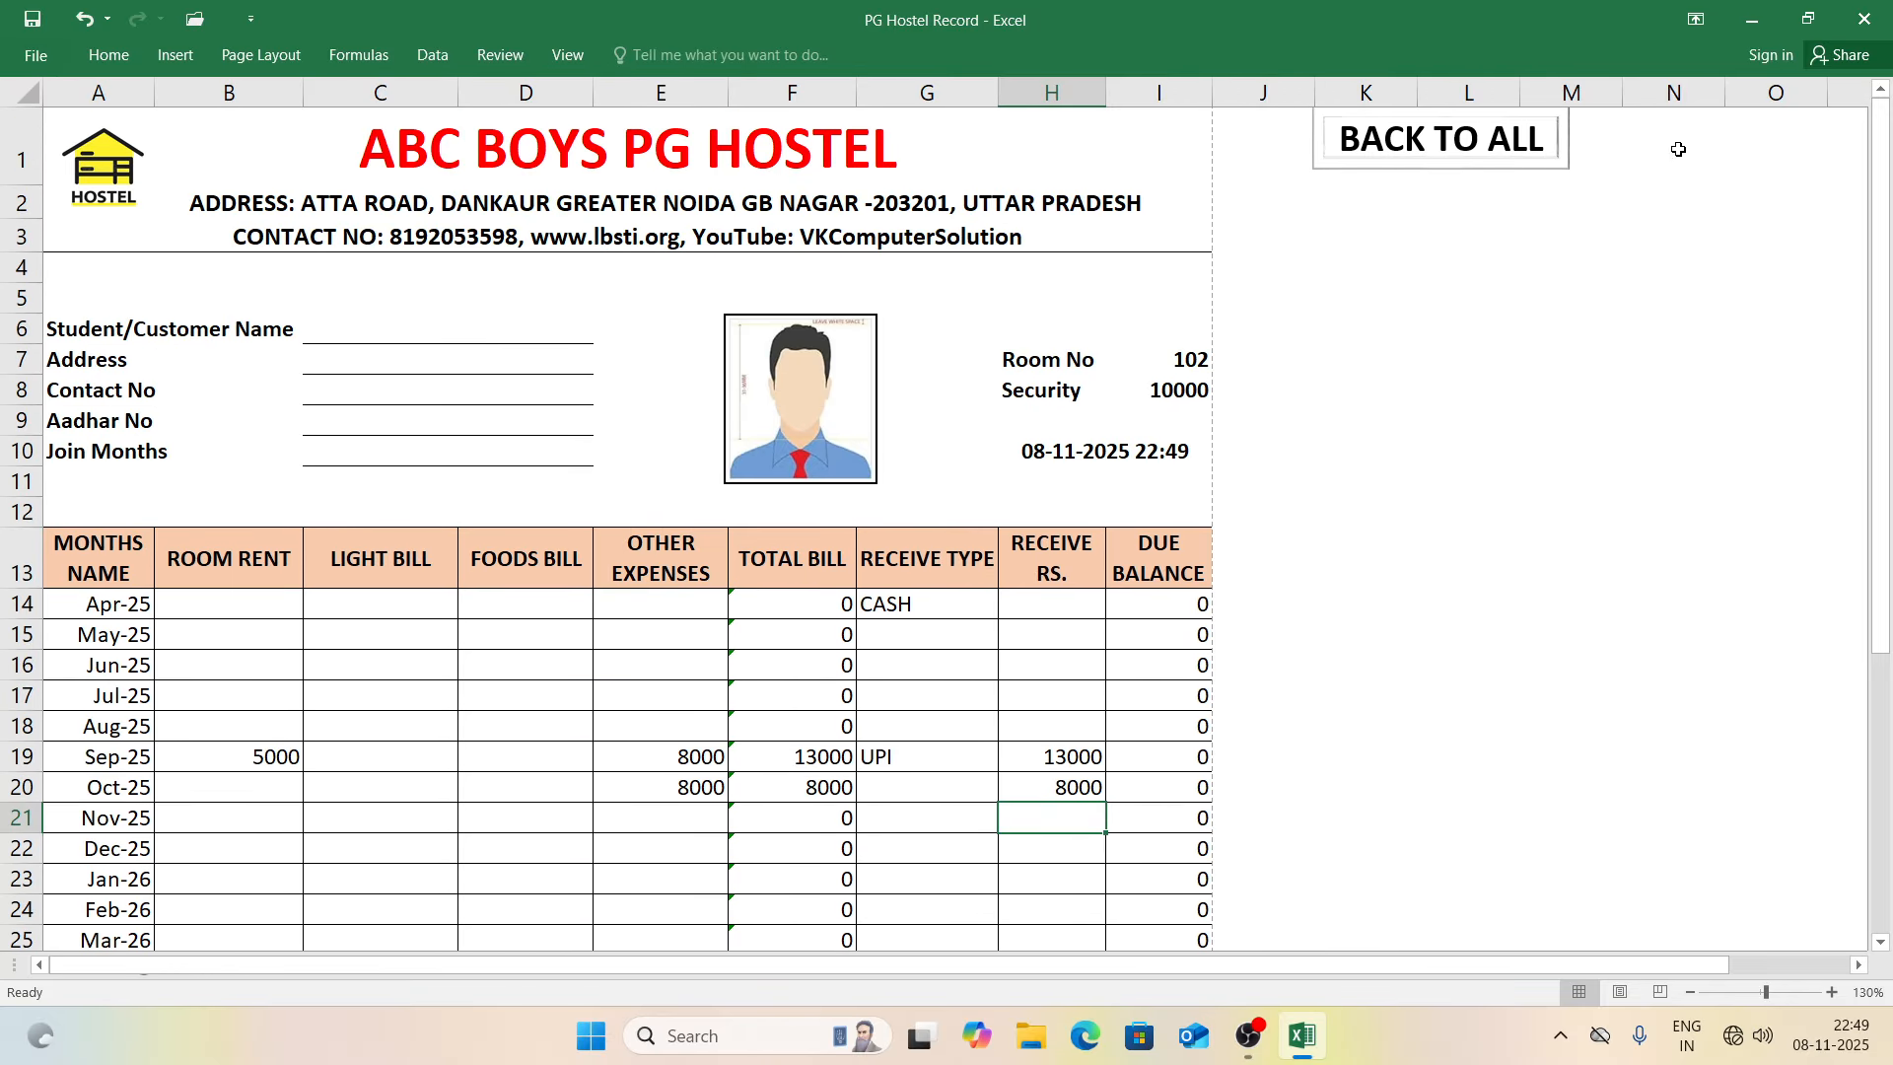
pyautogui.click(1503, 139)
pyautogui.click(428, 435)
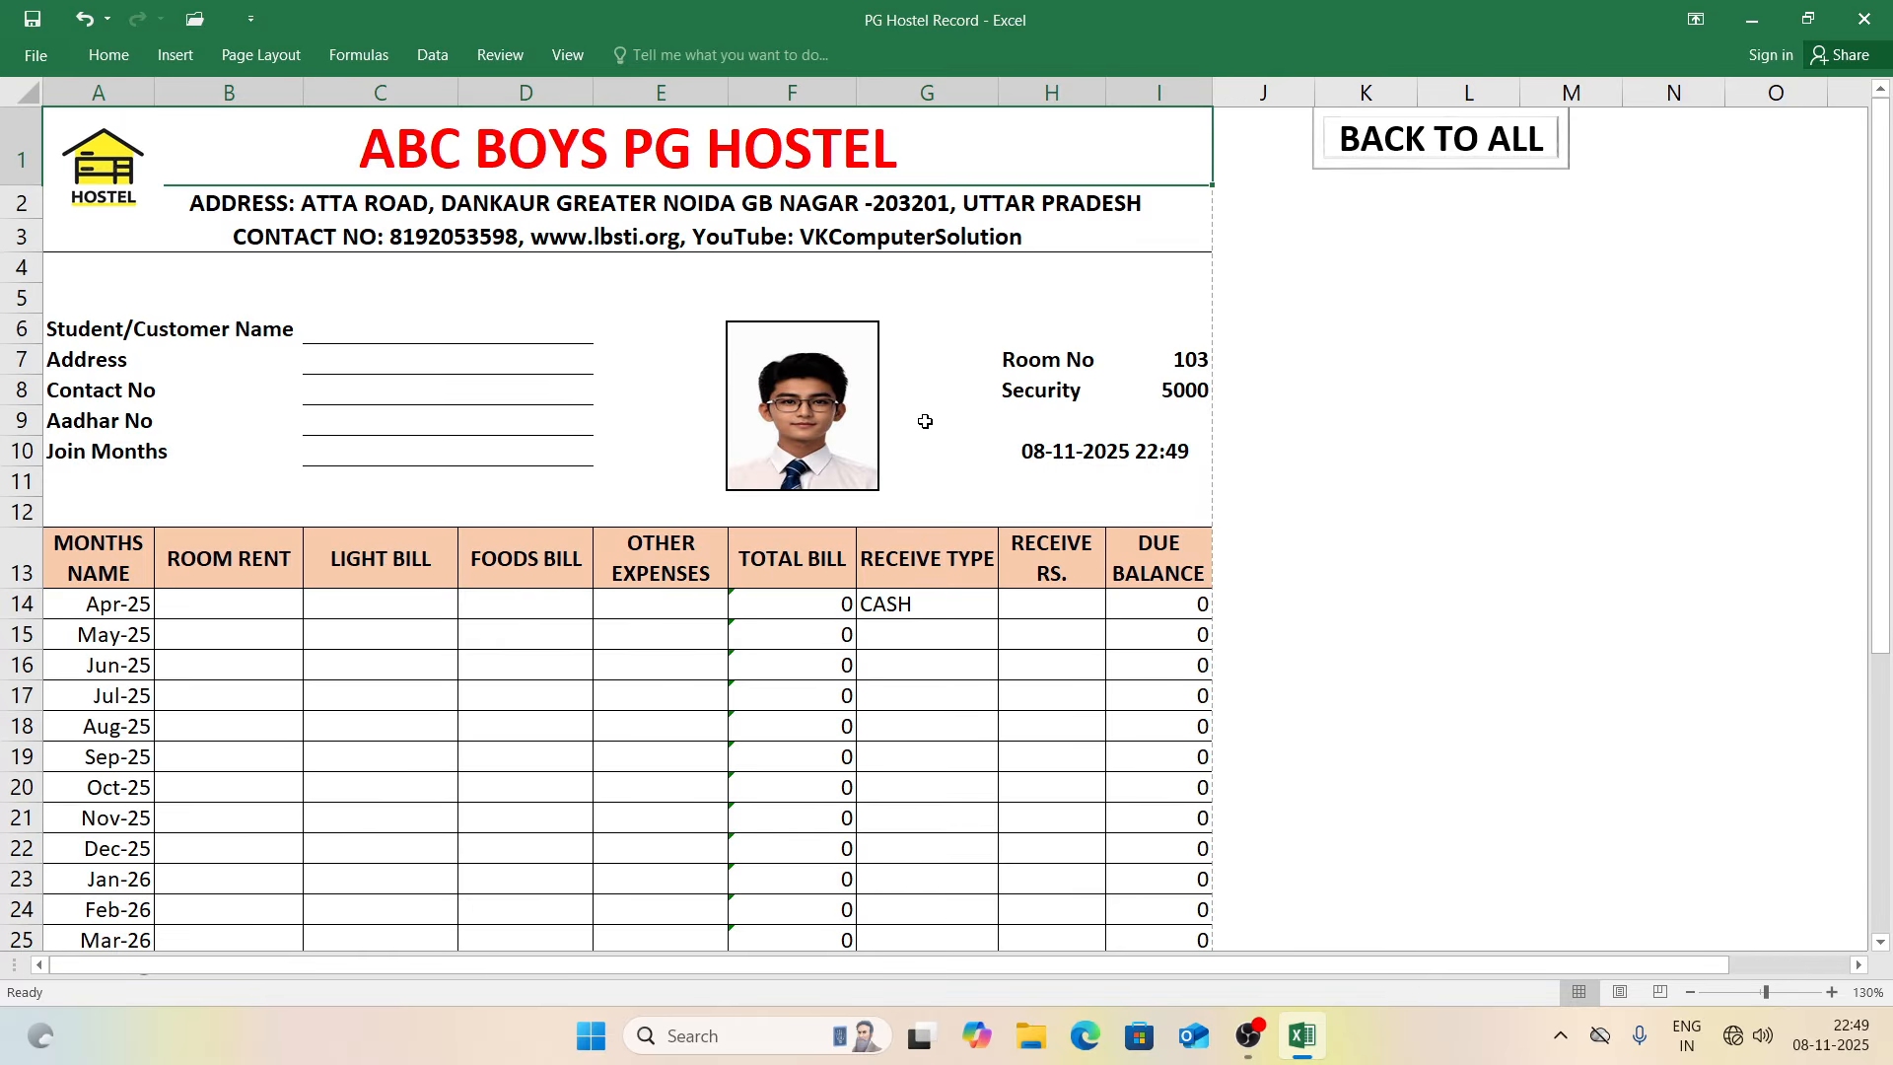
pyautogui.click(1396, 139)
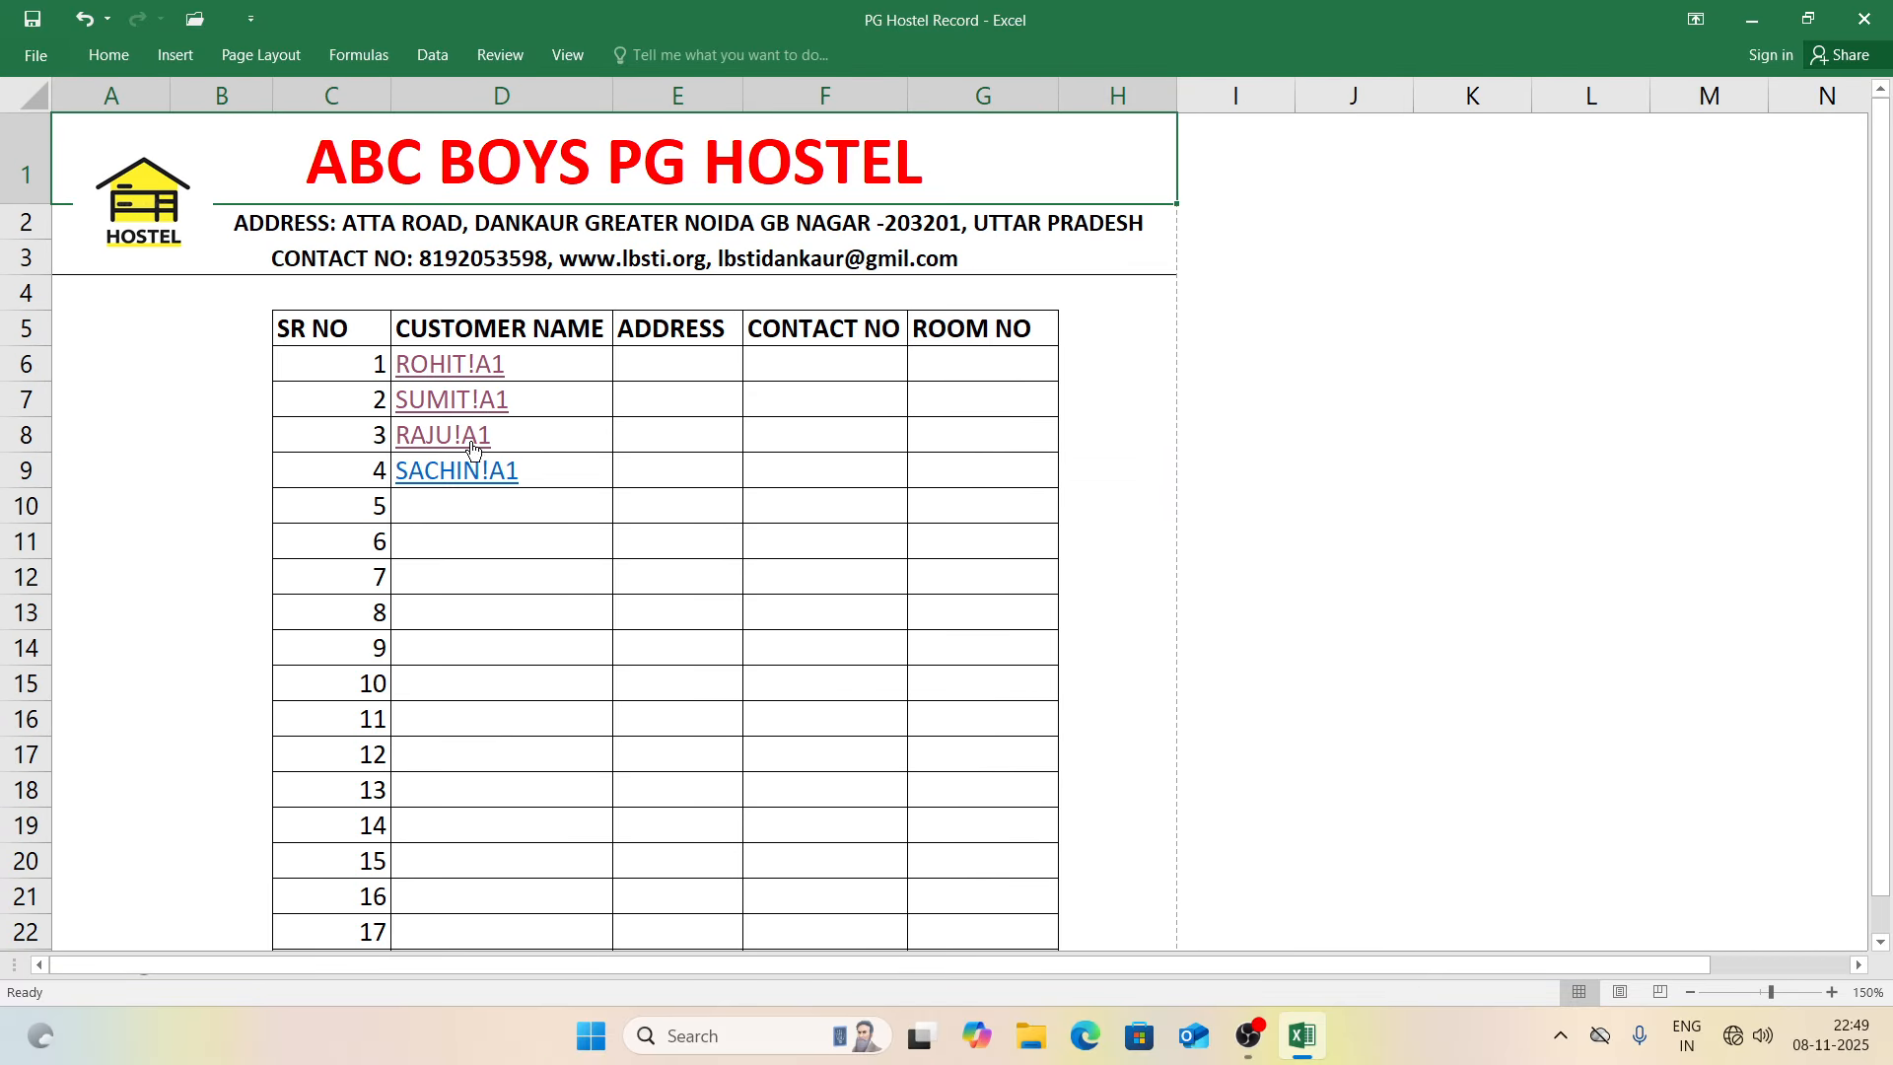
pyautogui.click(433, 473)
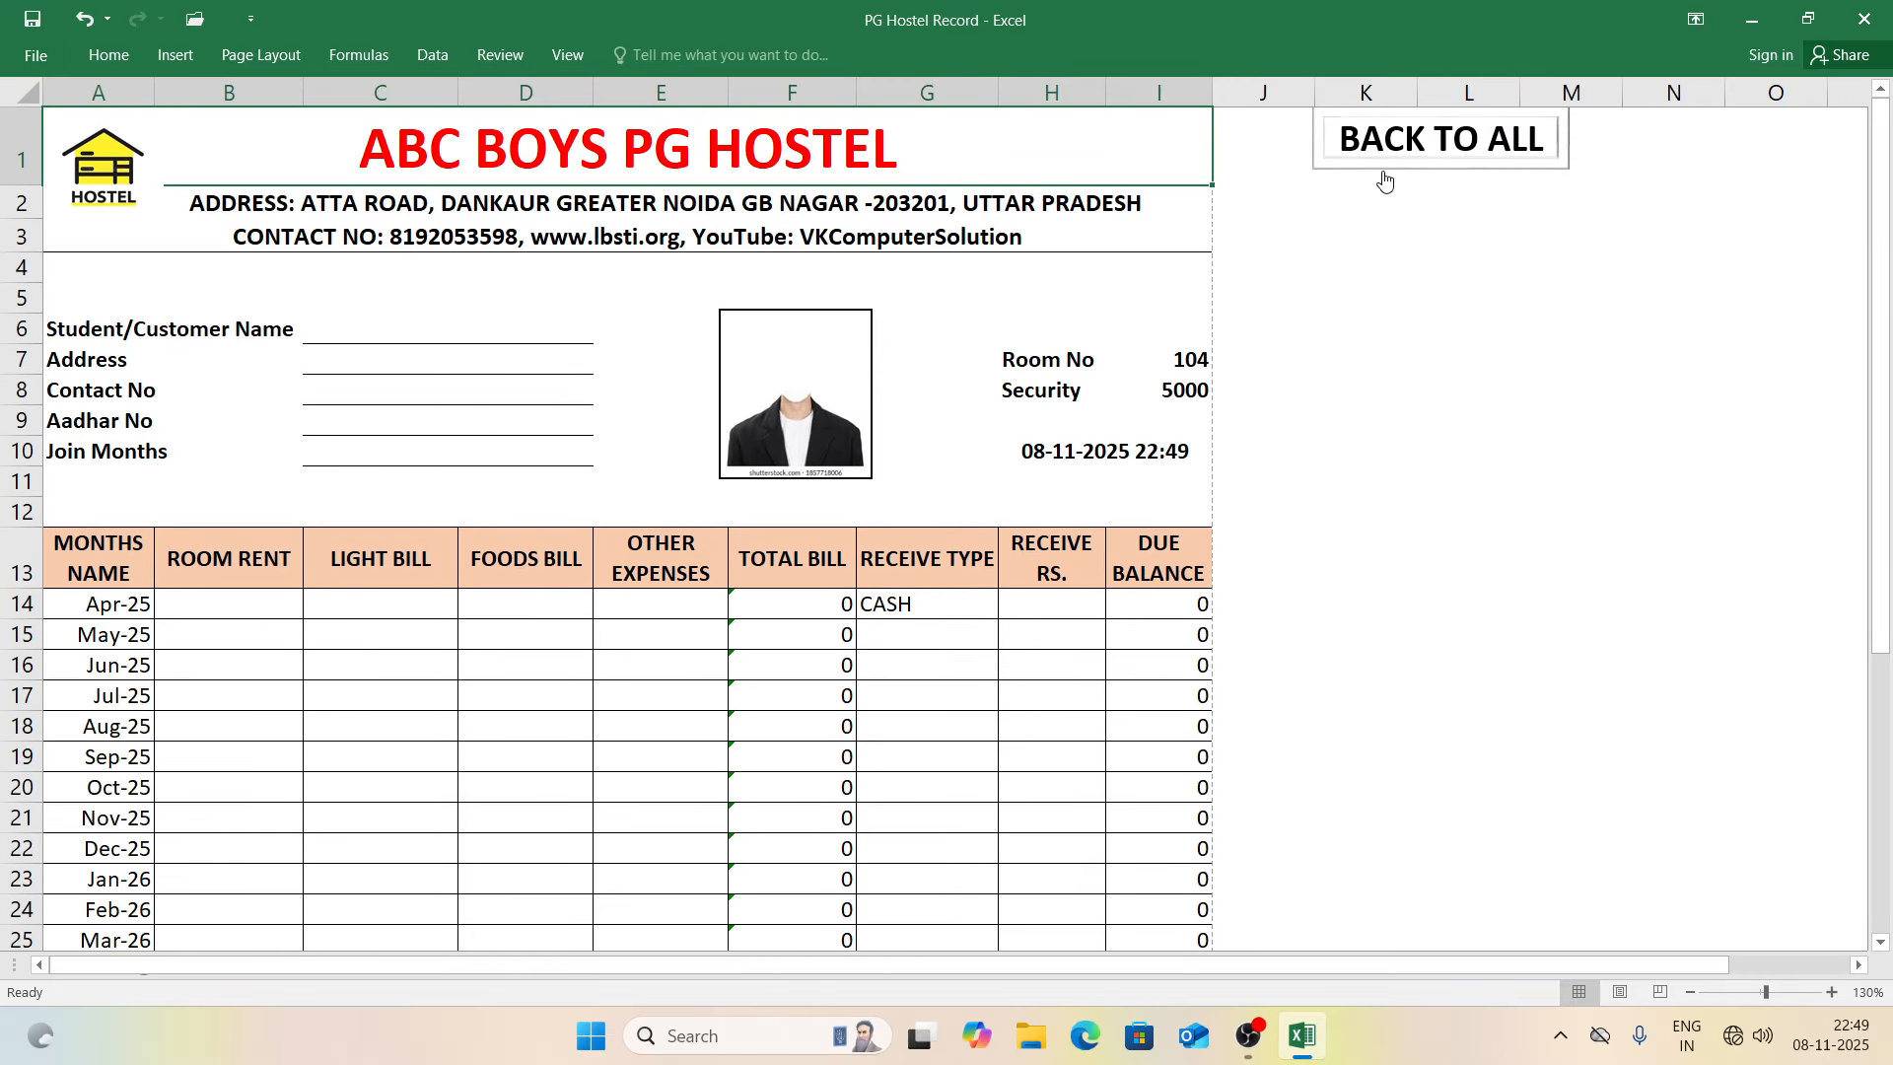
pyautogui.click(1412, 123)
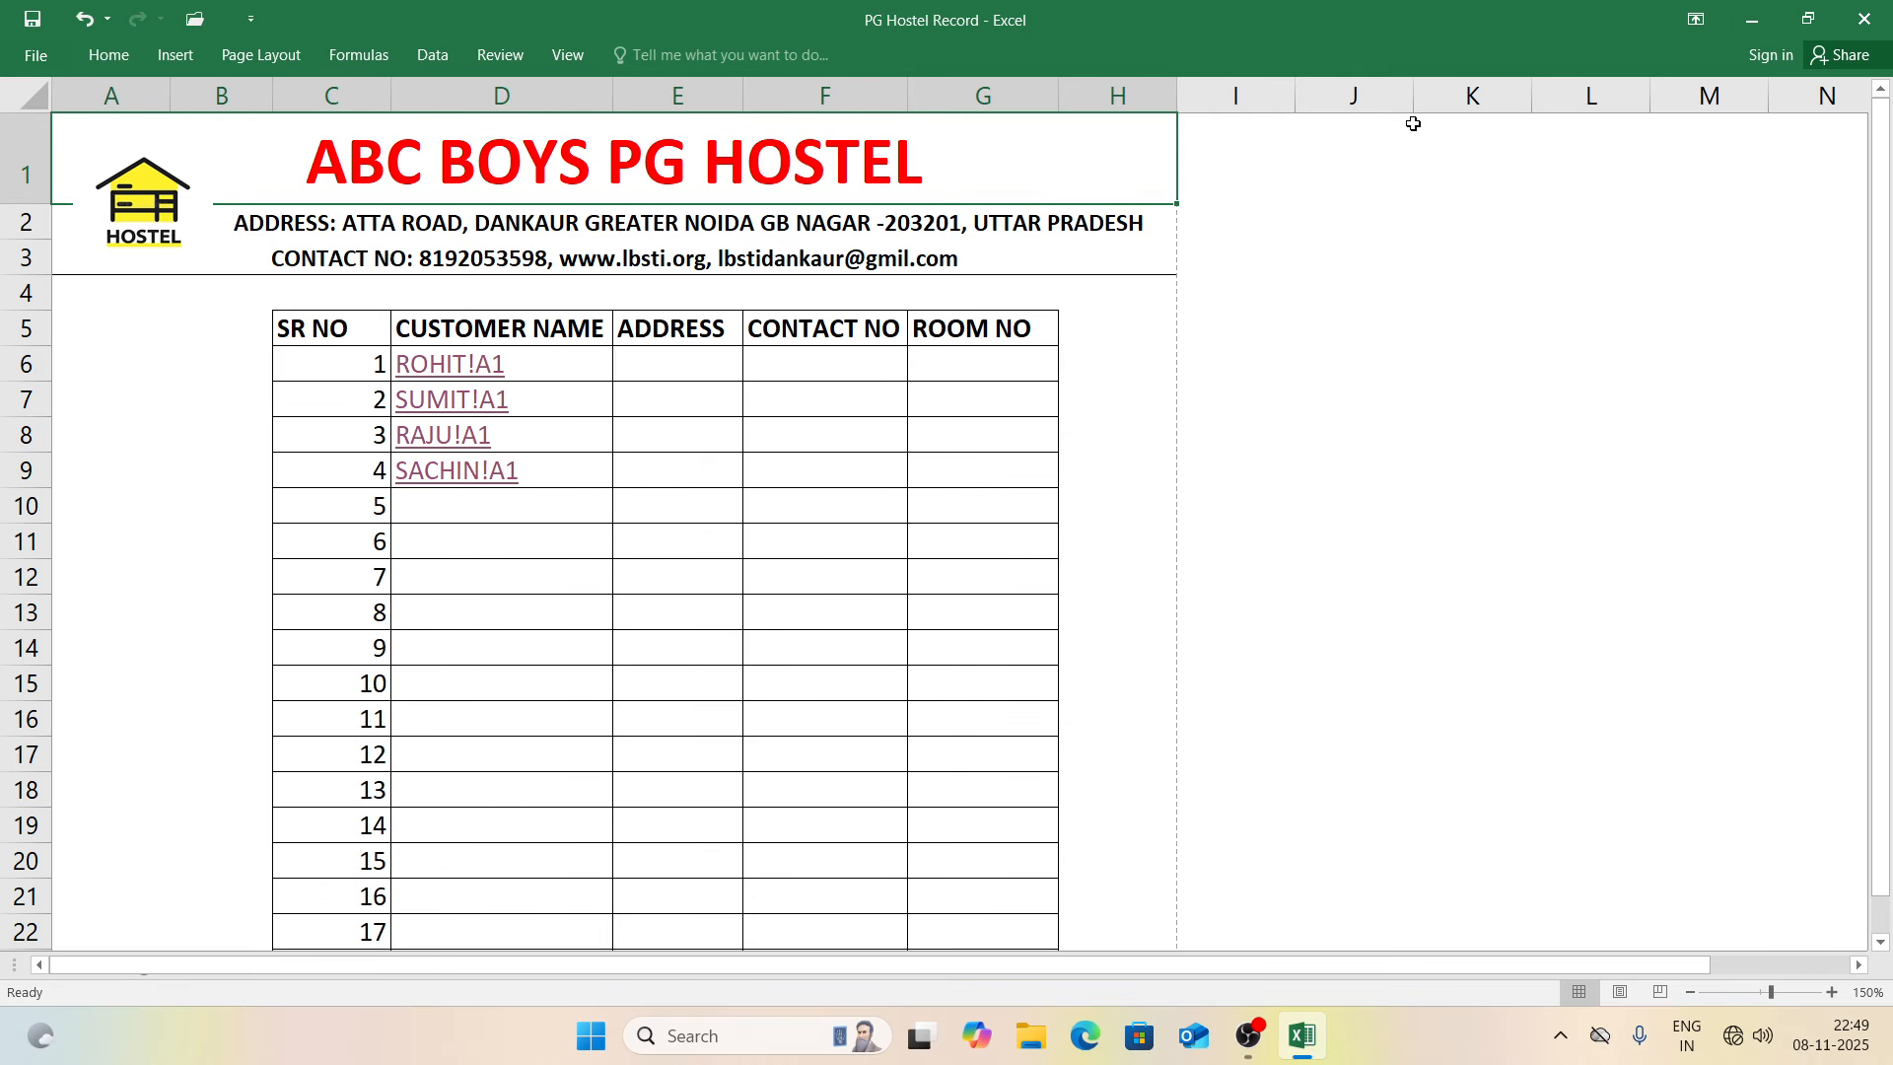
# Step: Preview the customer list's print layout, then open the first customer's record
pyautogui.hotkey('ctrl', 'p')
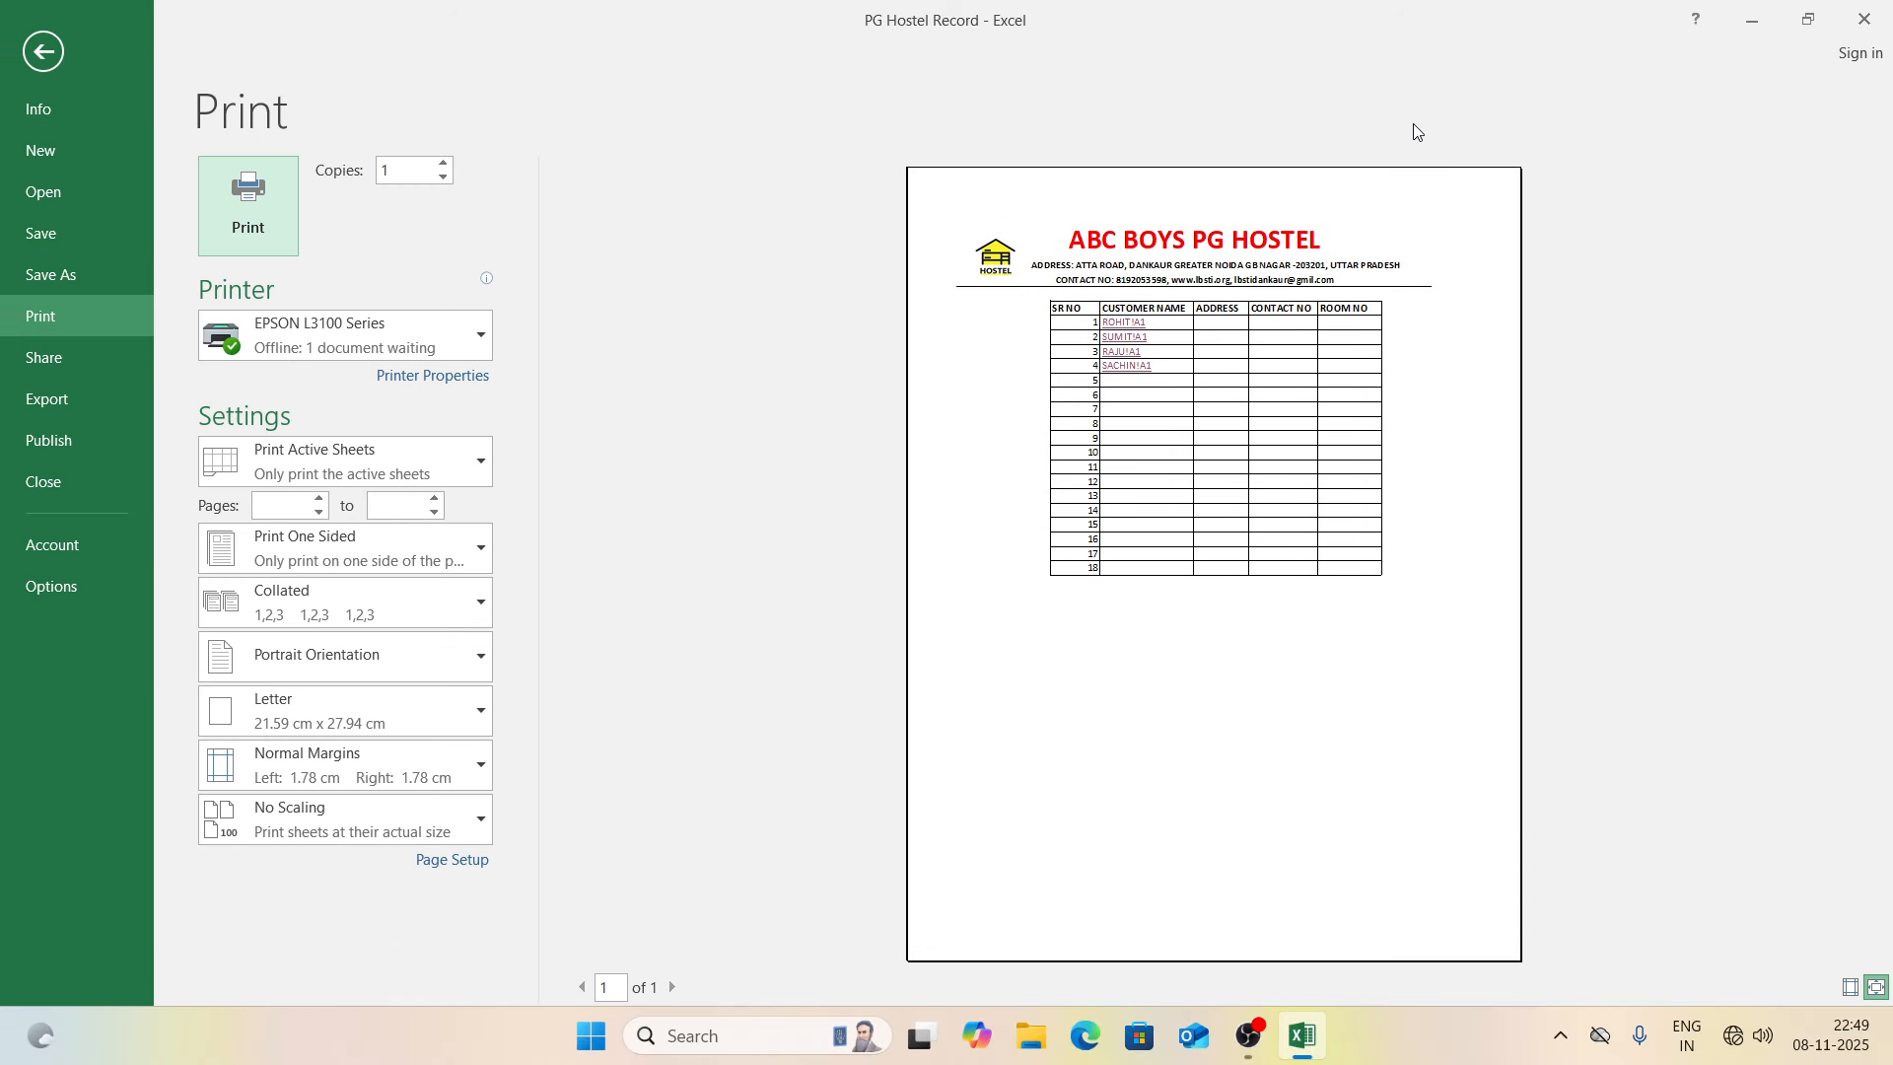
pyautogui.press('Escape')
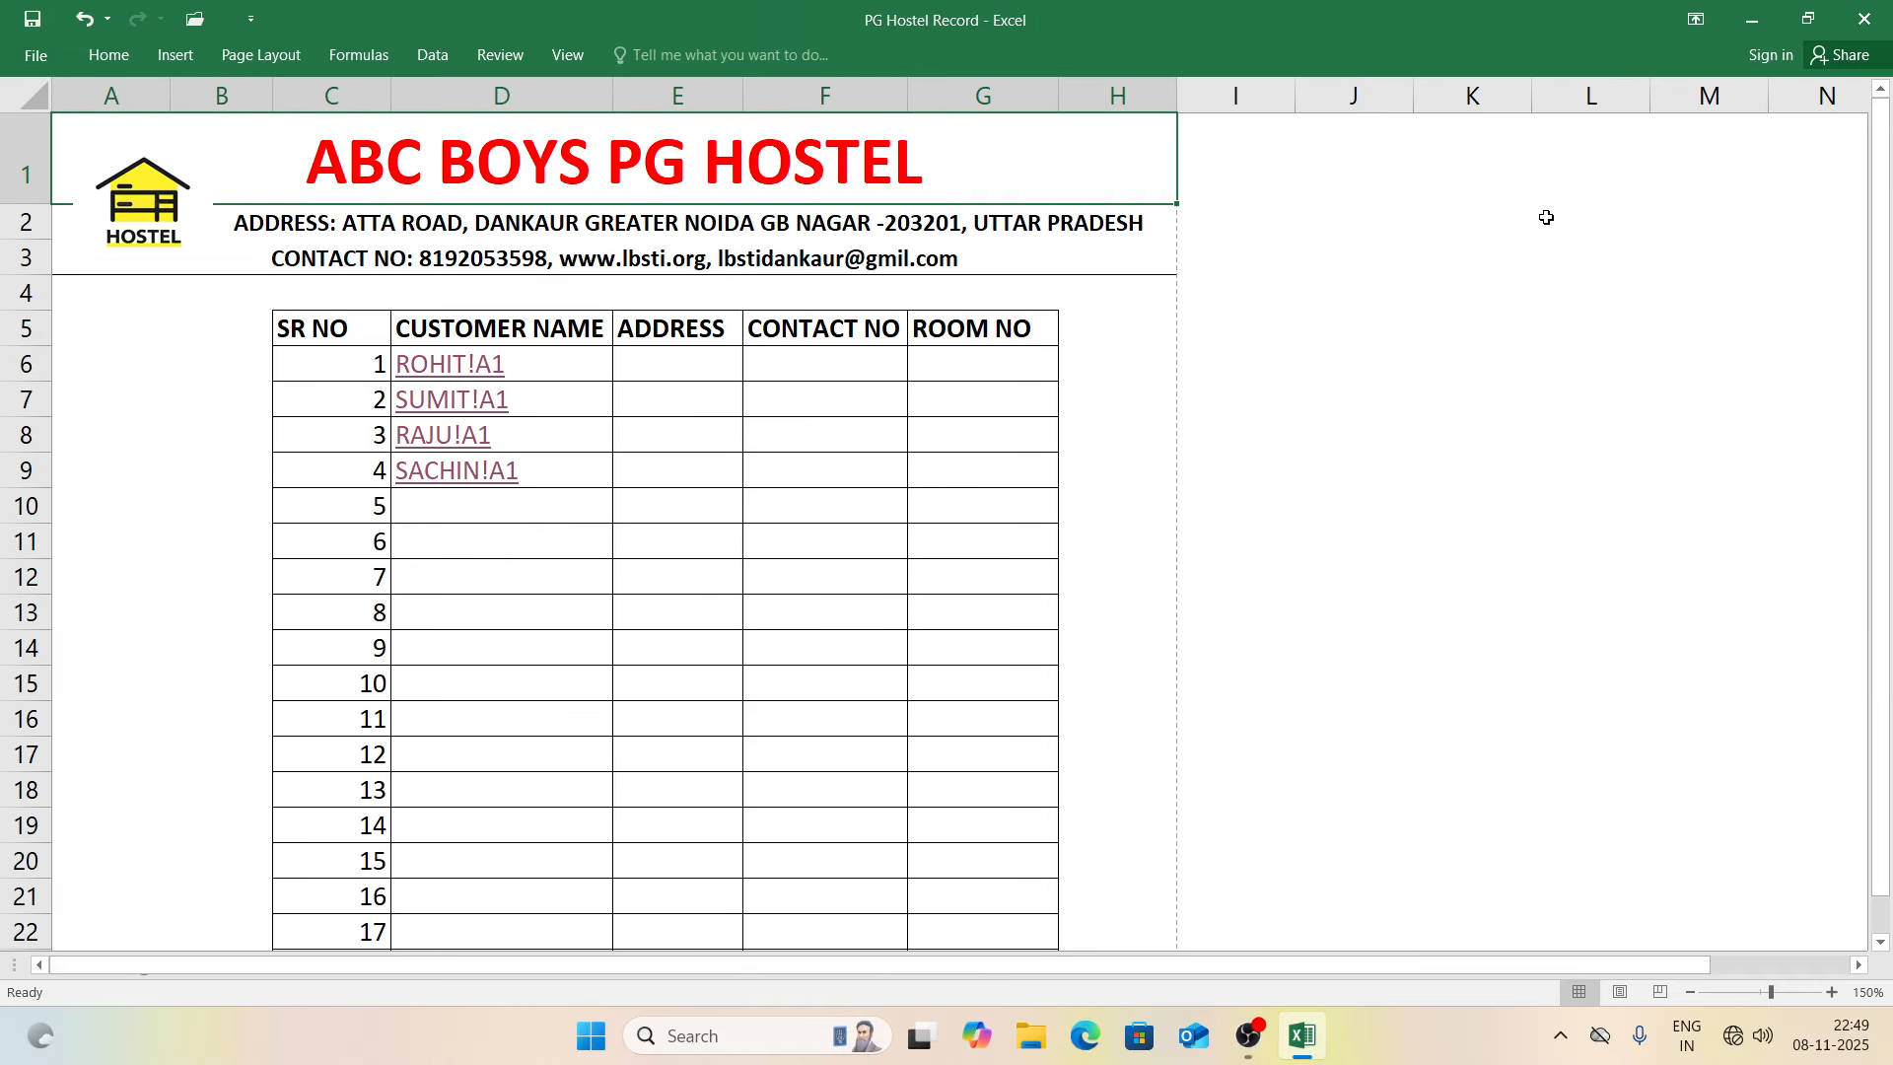
pyautogui.click(444, 373)
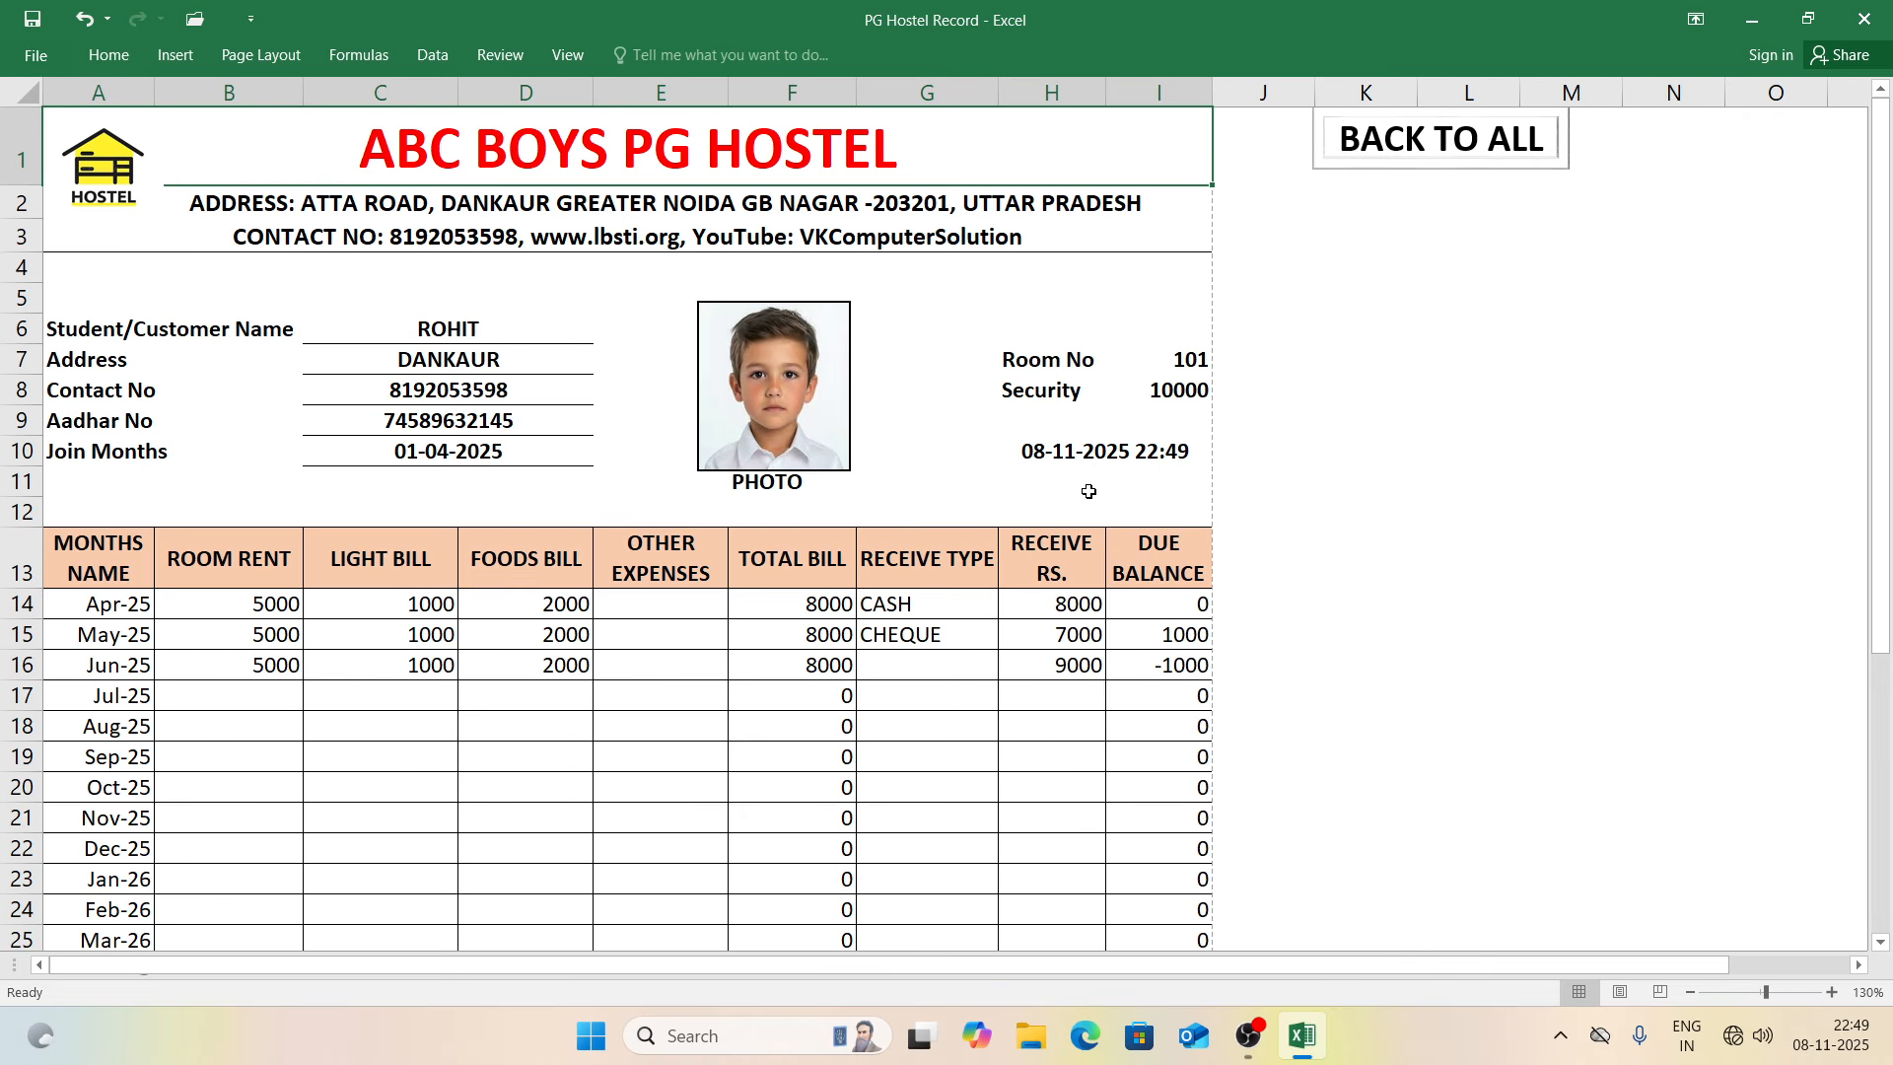
pyautogui.click(1517, 371)
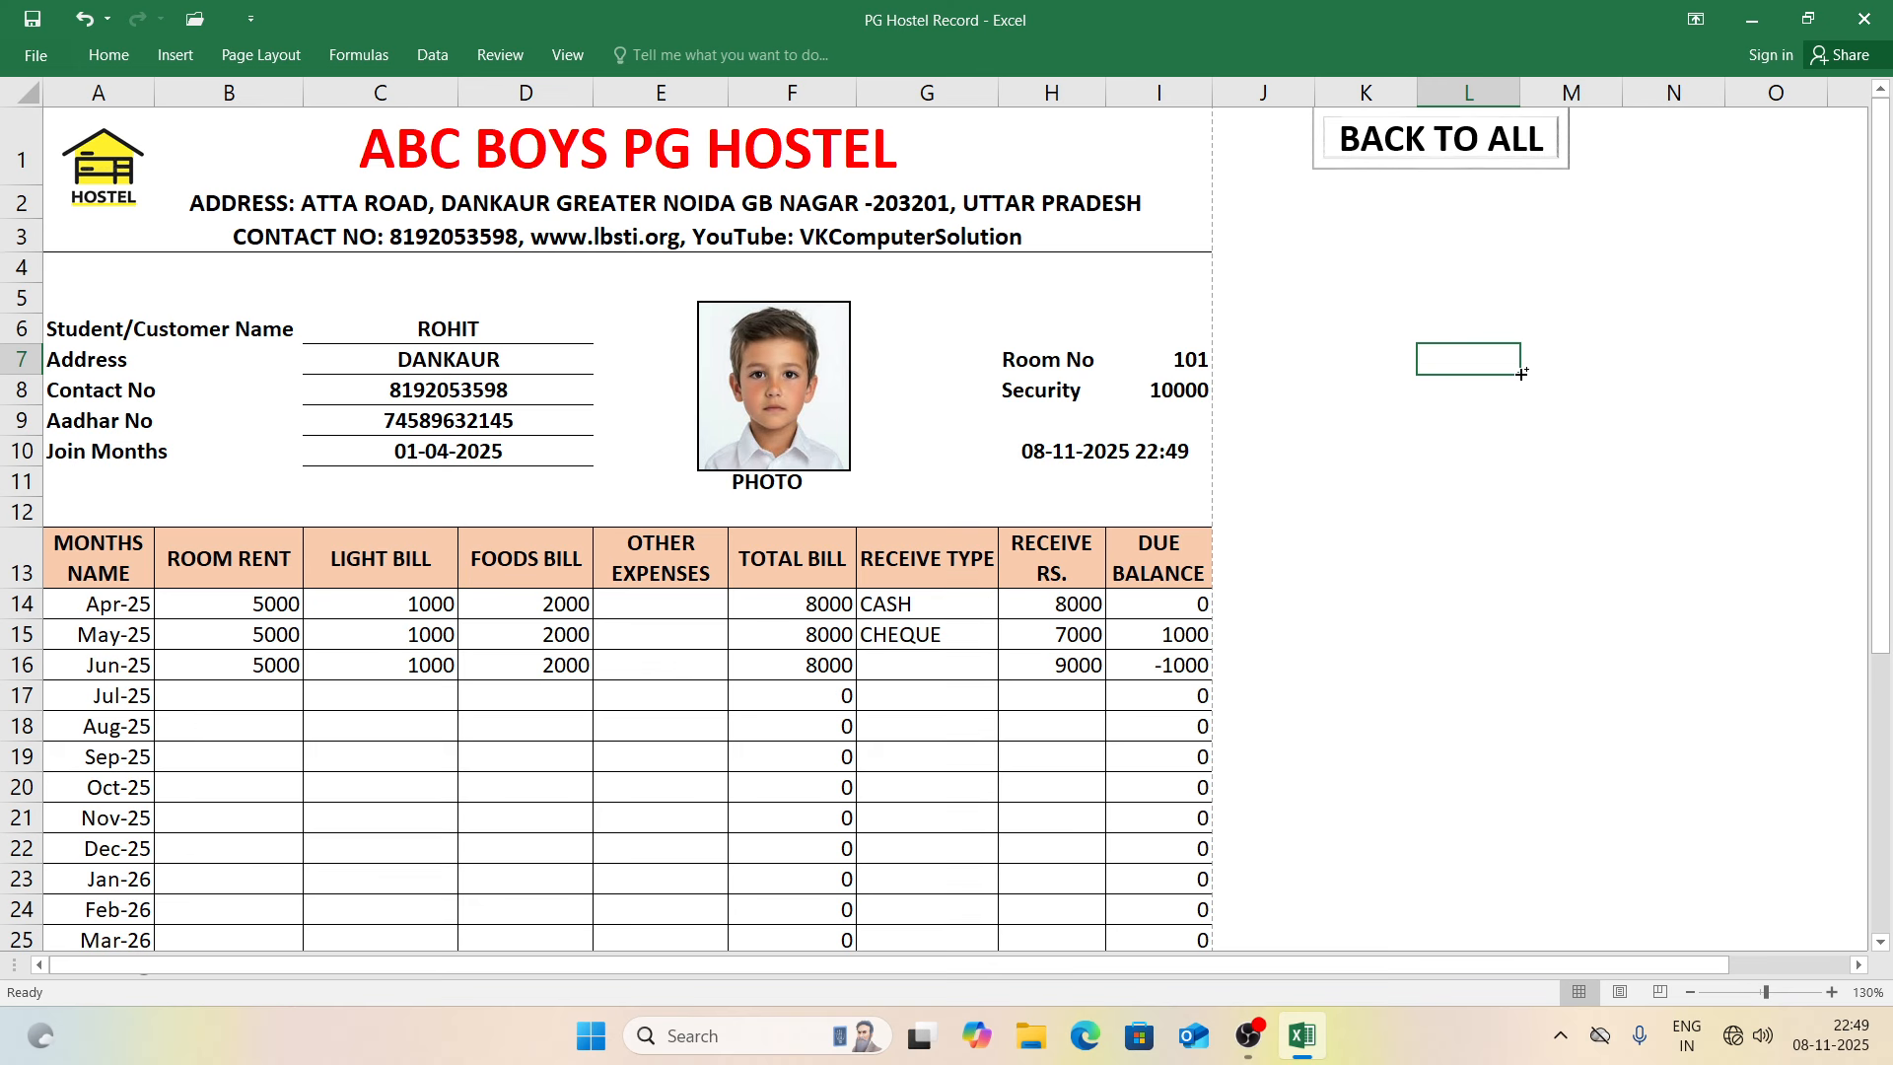
# Step: In a new workbook, type headings MONTHS NAME, ROOM RENT, LIGHT BILL, FOODS BILL, OTHER EXPENSES in A12:E12
pyautogui.hotkey('ctrl', 'n')
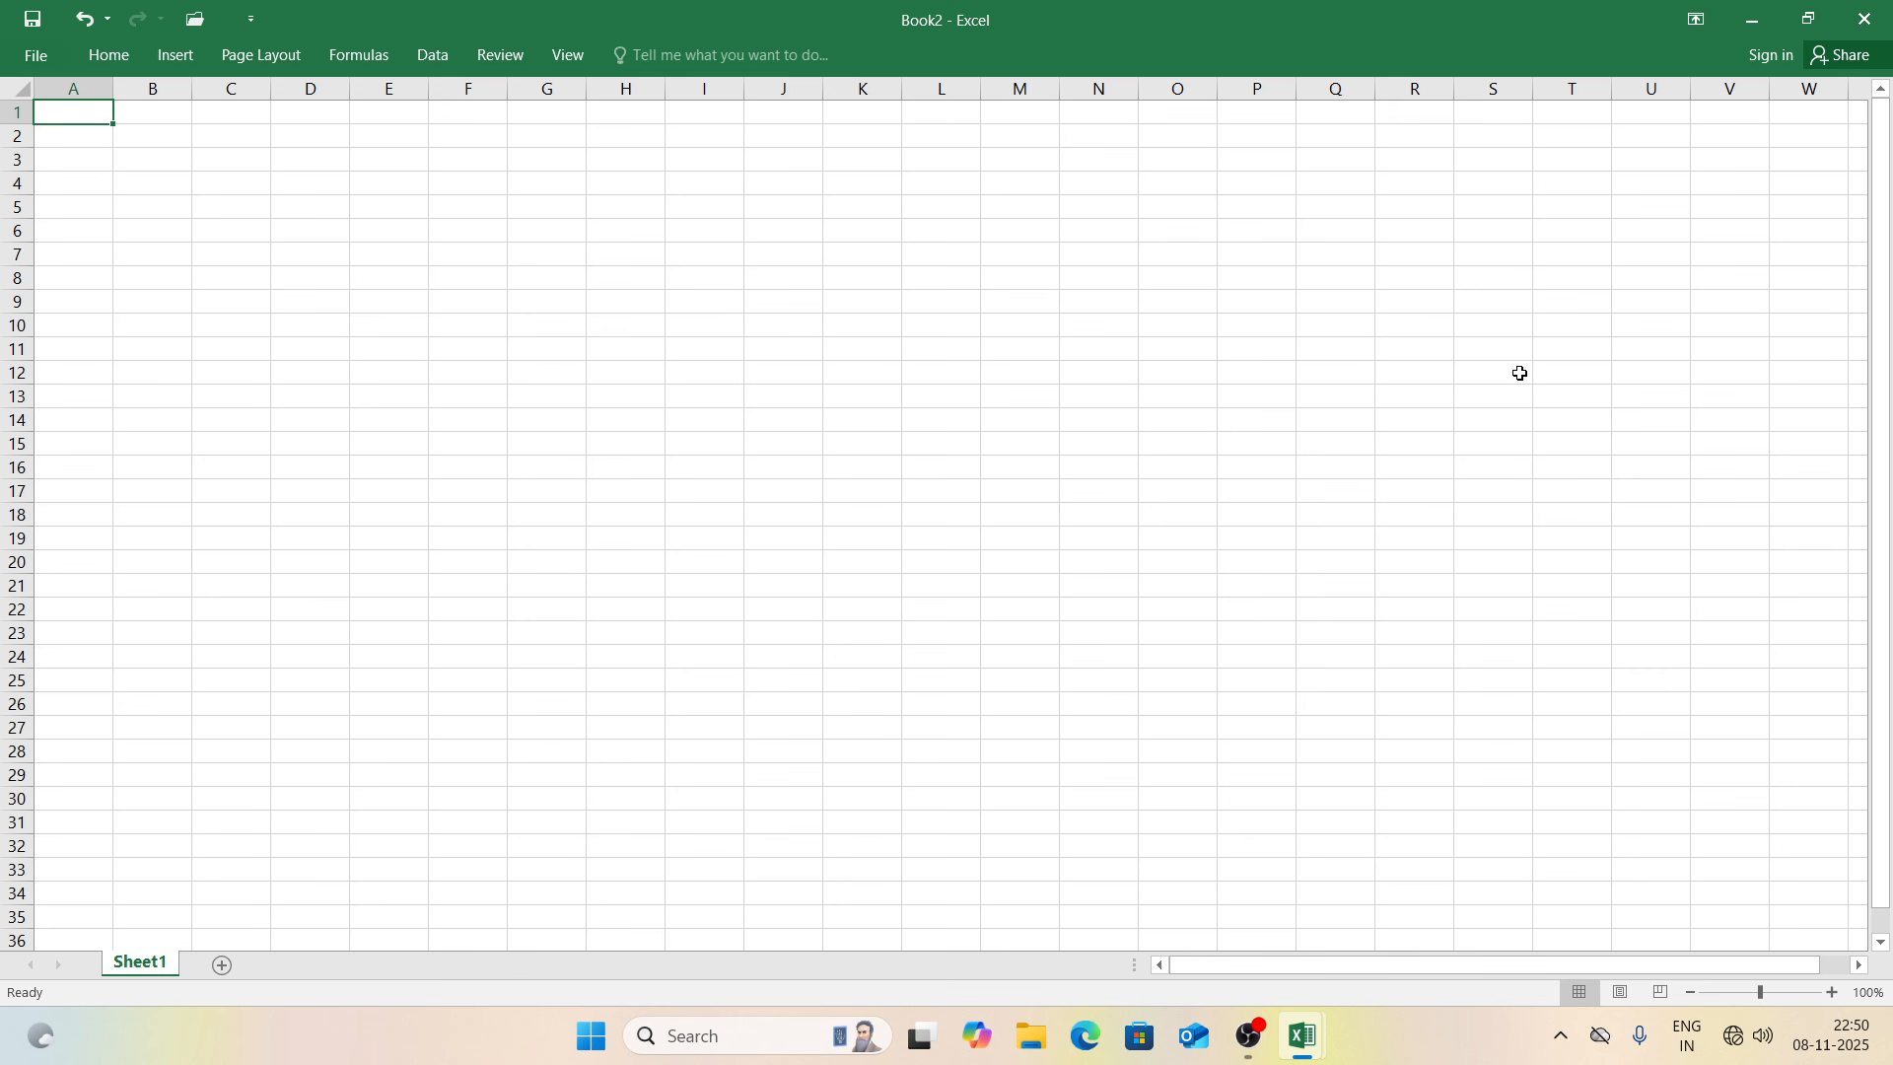
pyautogui.hotkey('ctrl', 'F1')
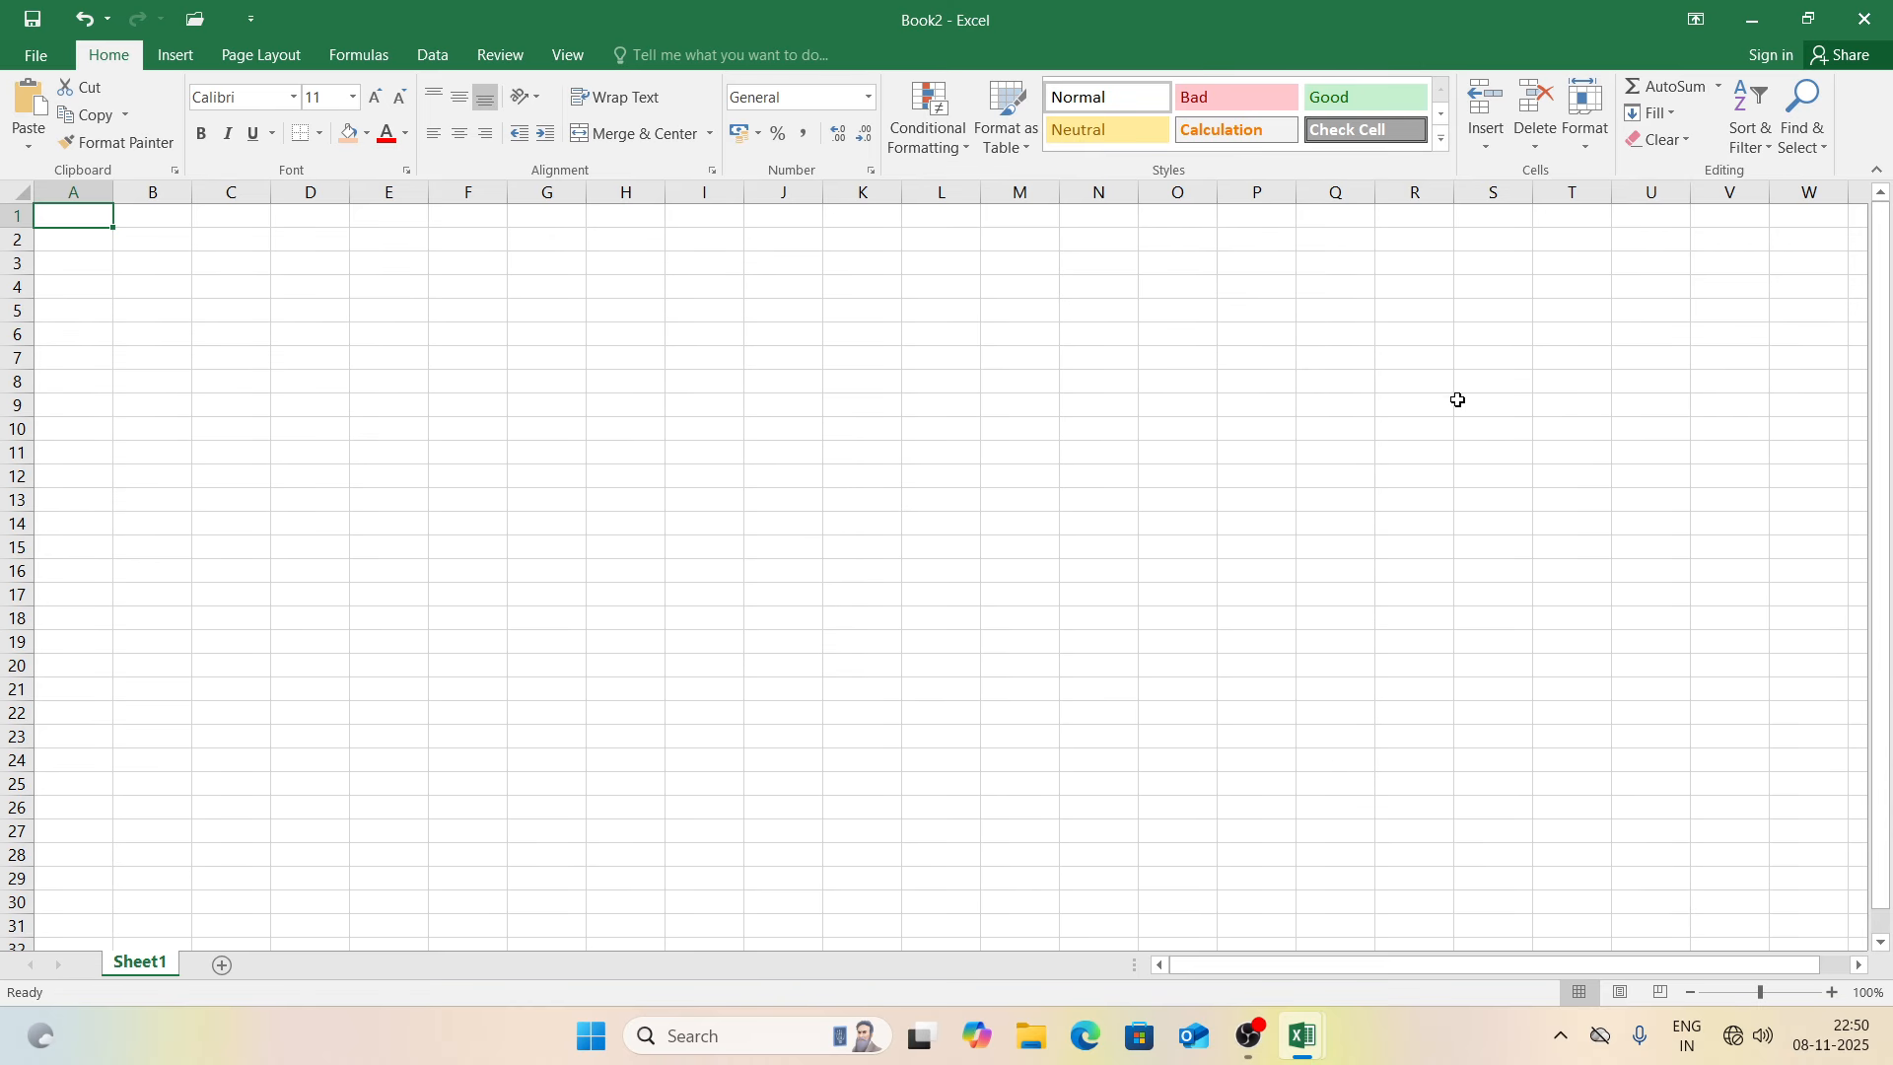
pyautogui.click(102, 476)
pyautogui.write('MON')
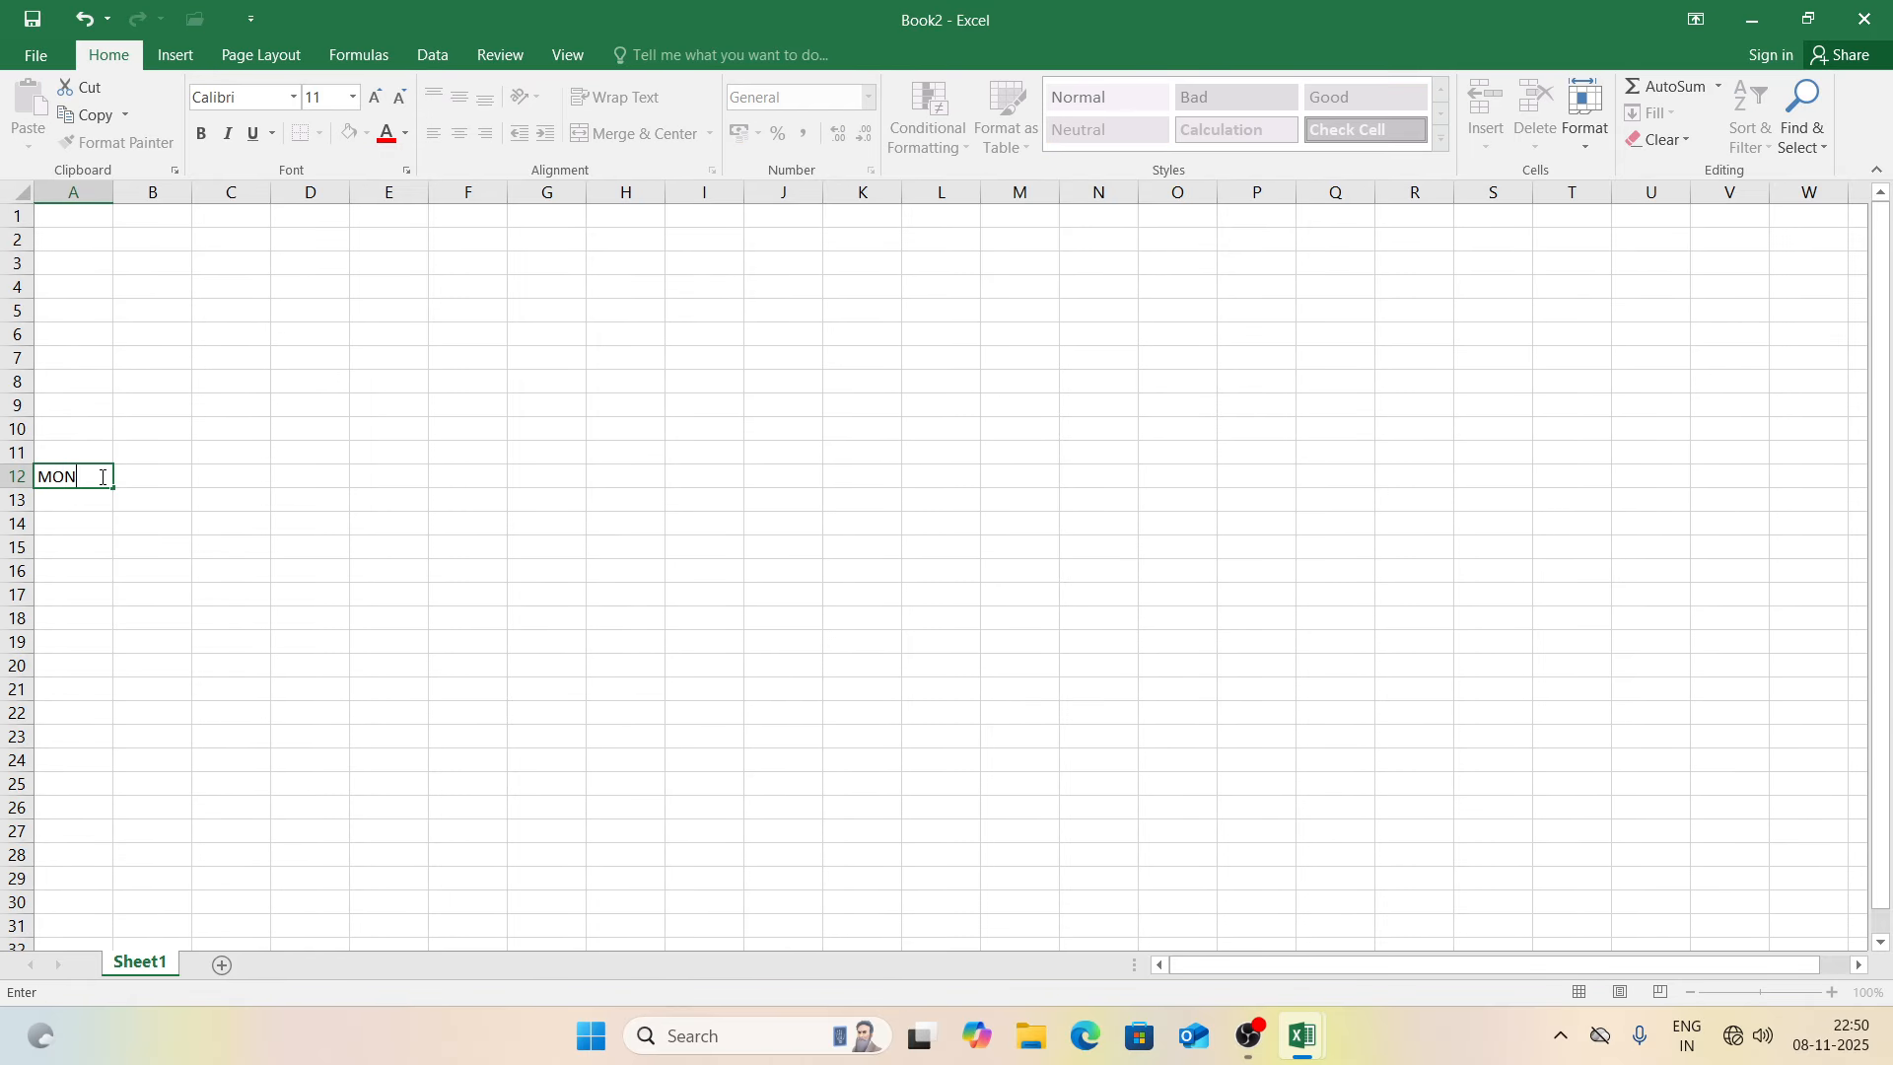
pyautogui.write('THS NAME')
pyautogui.press('Tab')
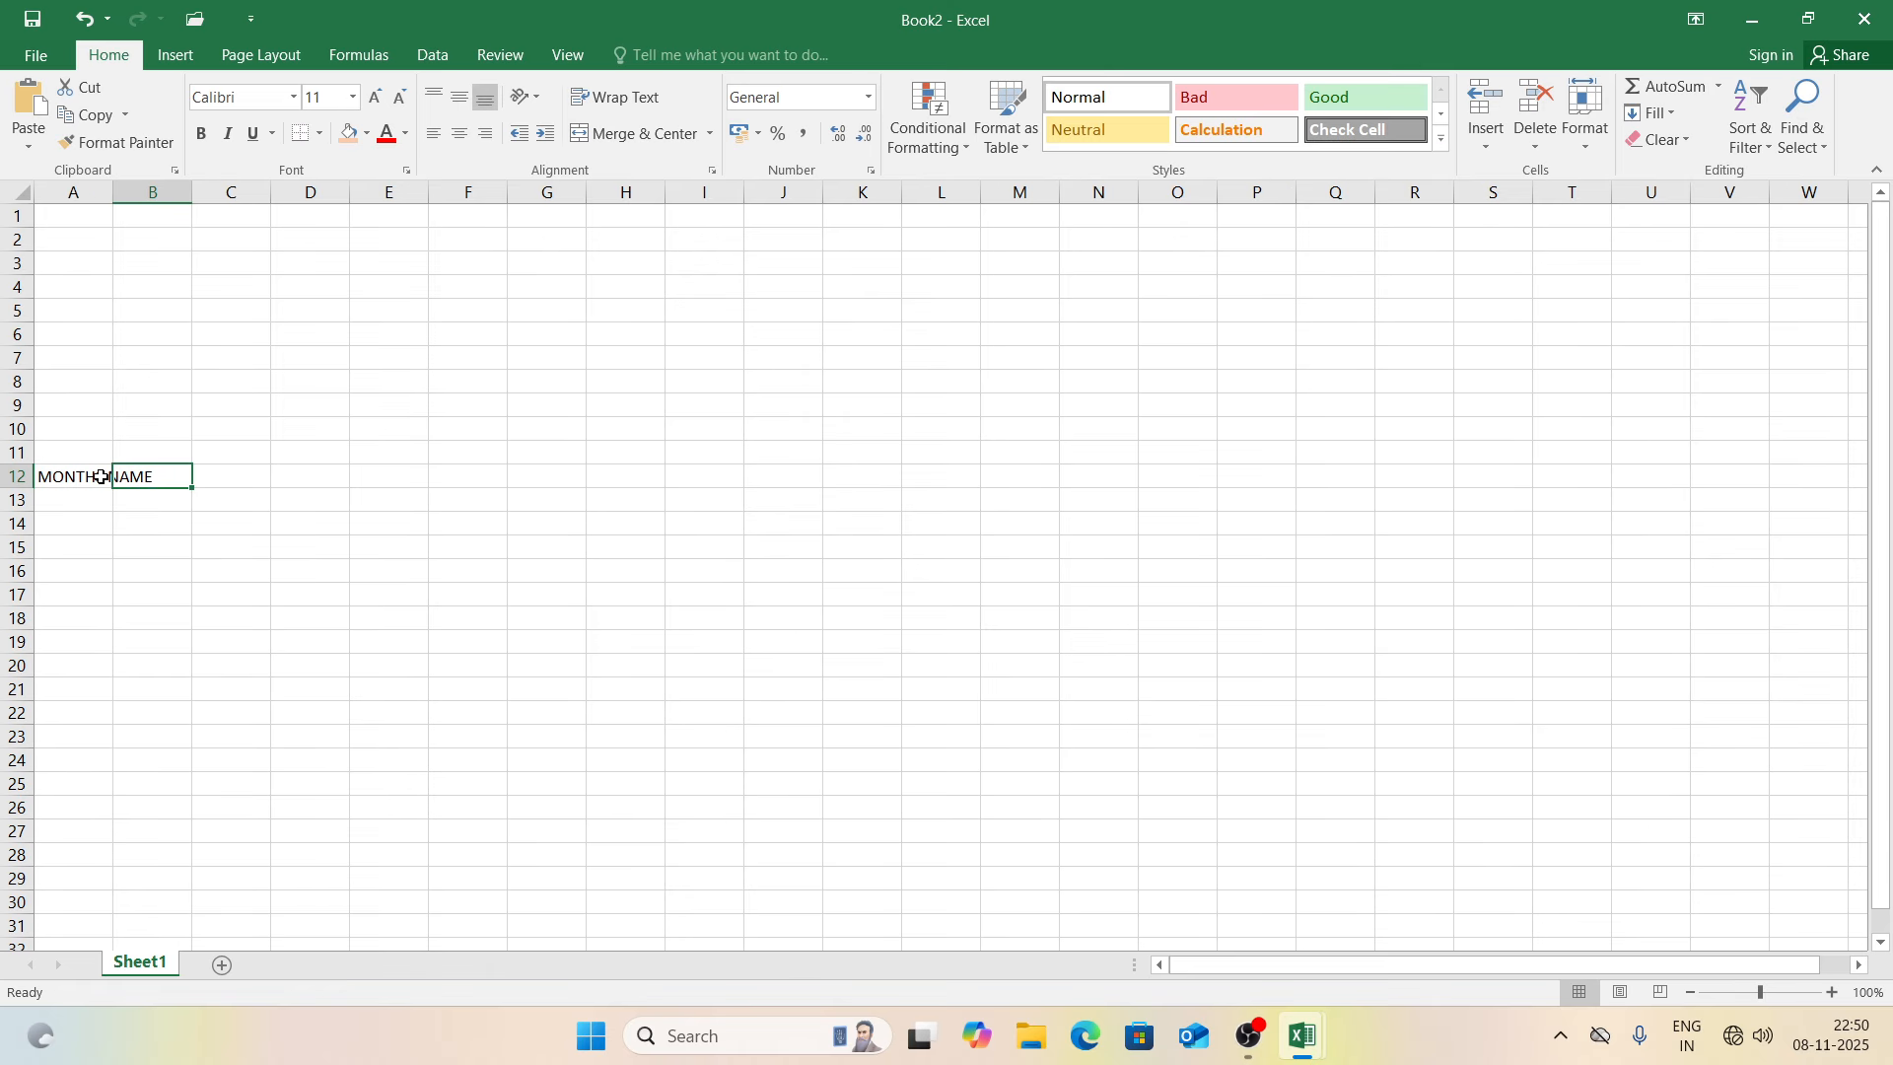
pyautogui.write('ROOM RENT')
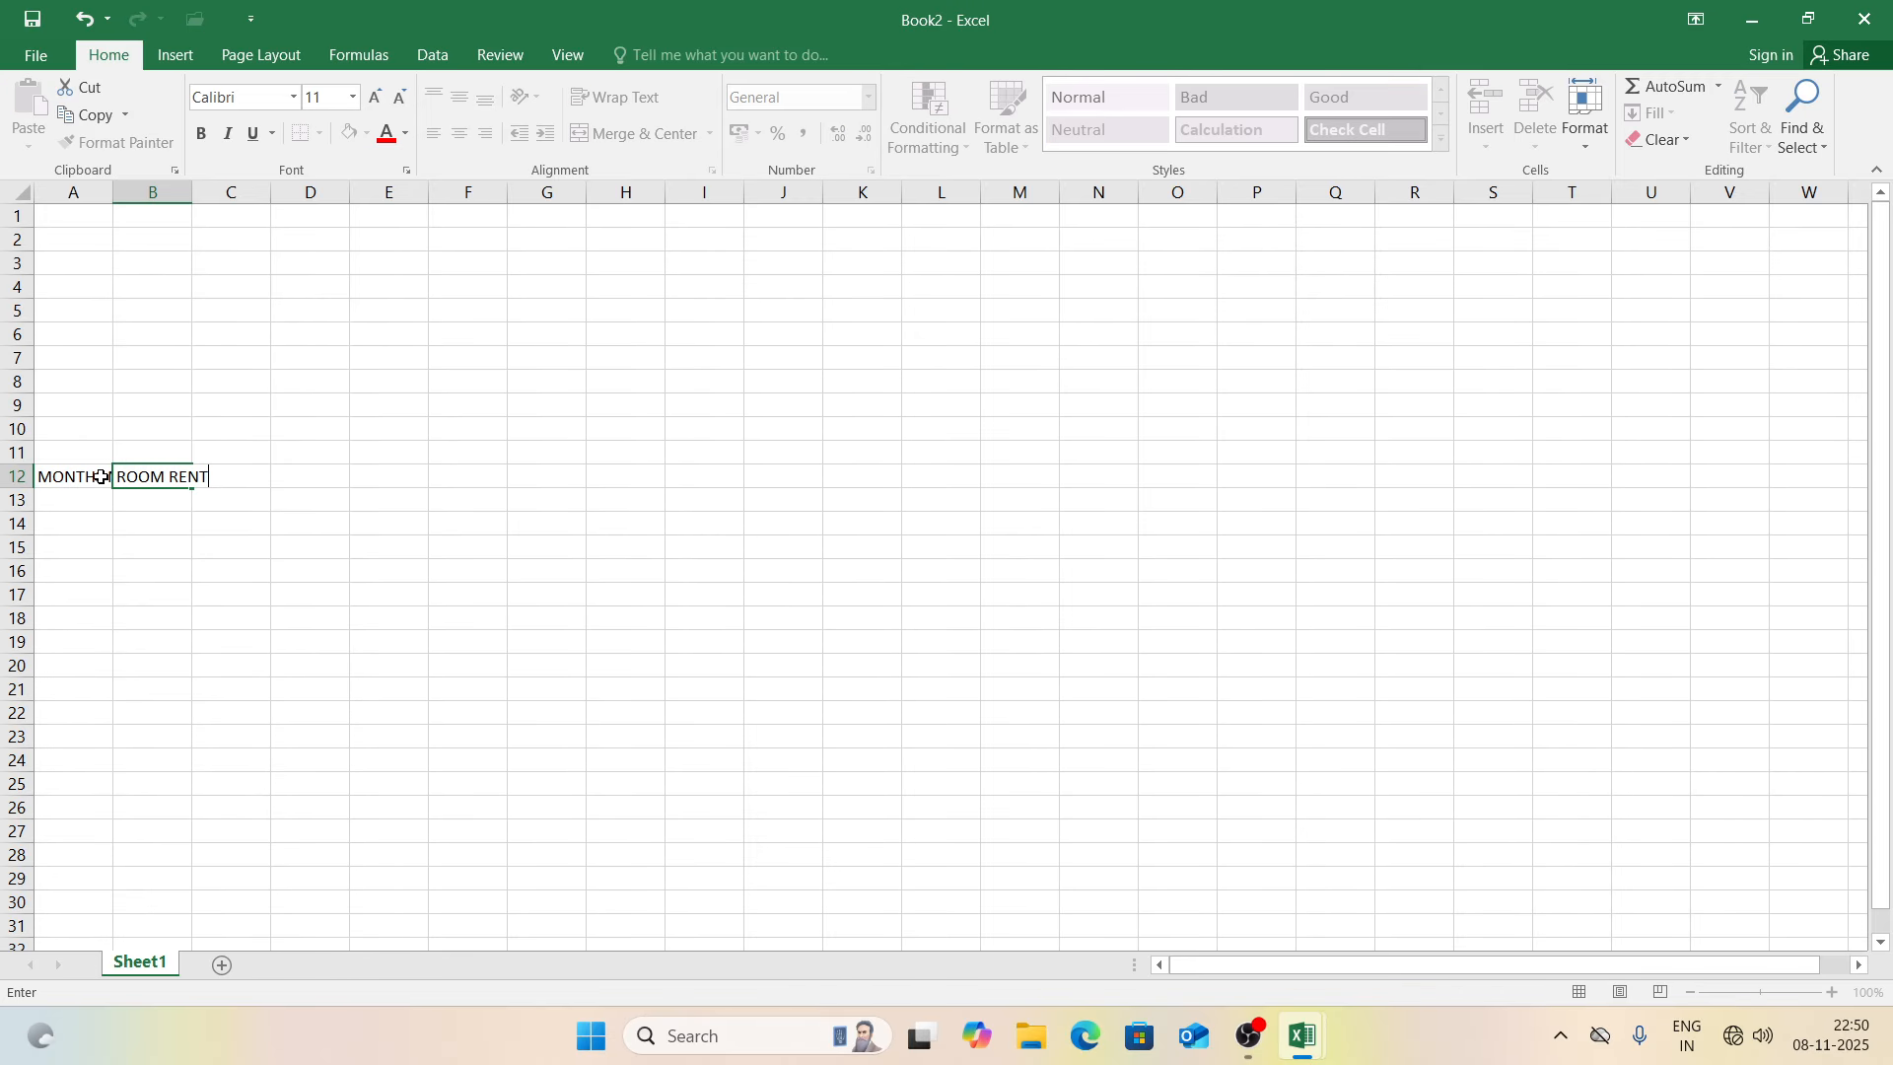
pyautogui.press('Tab')
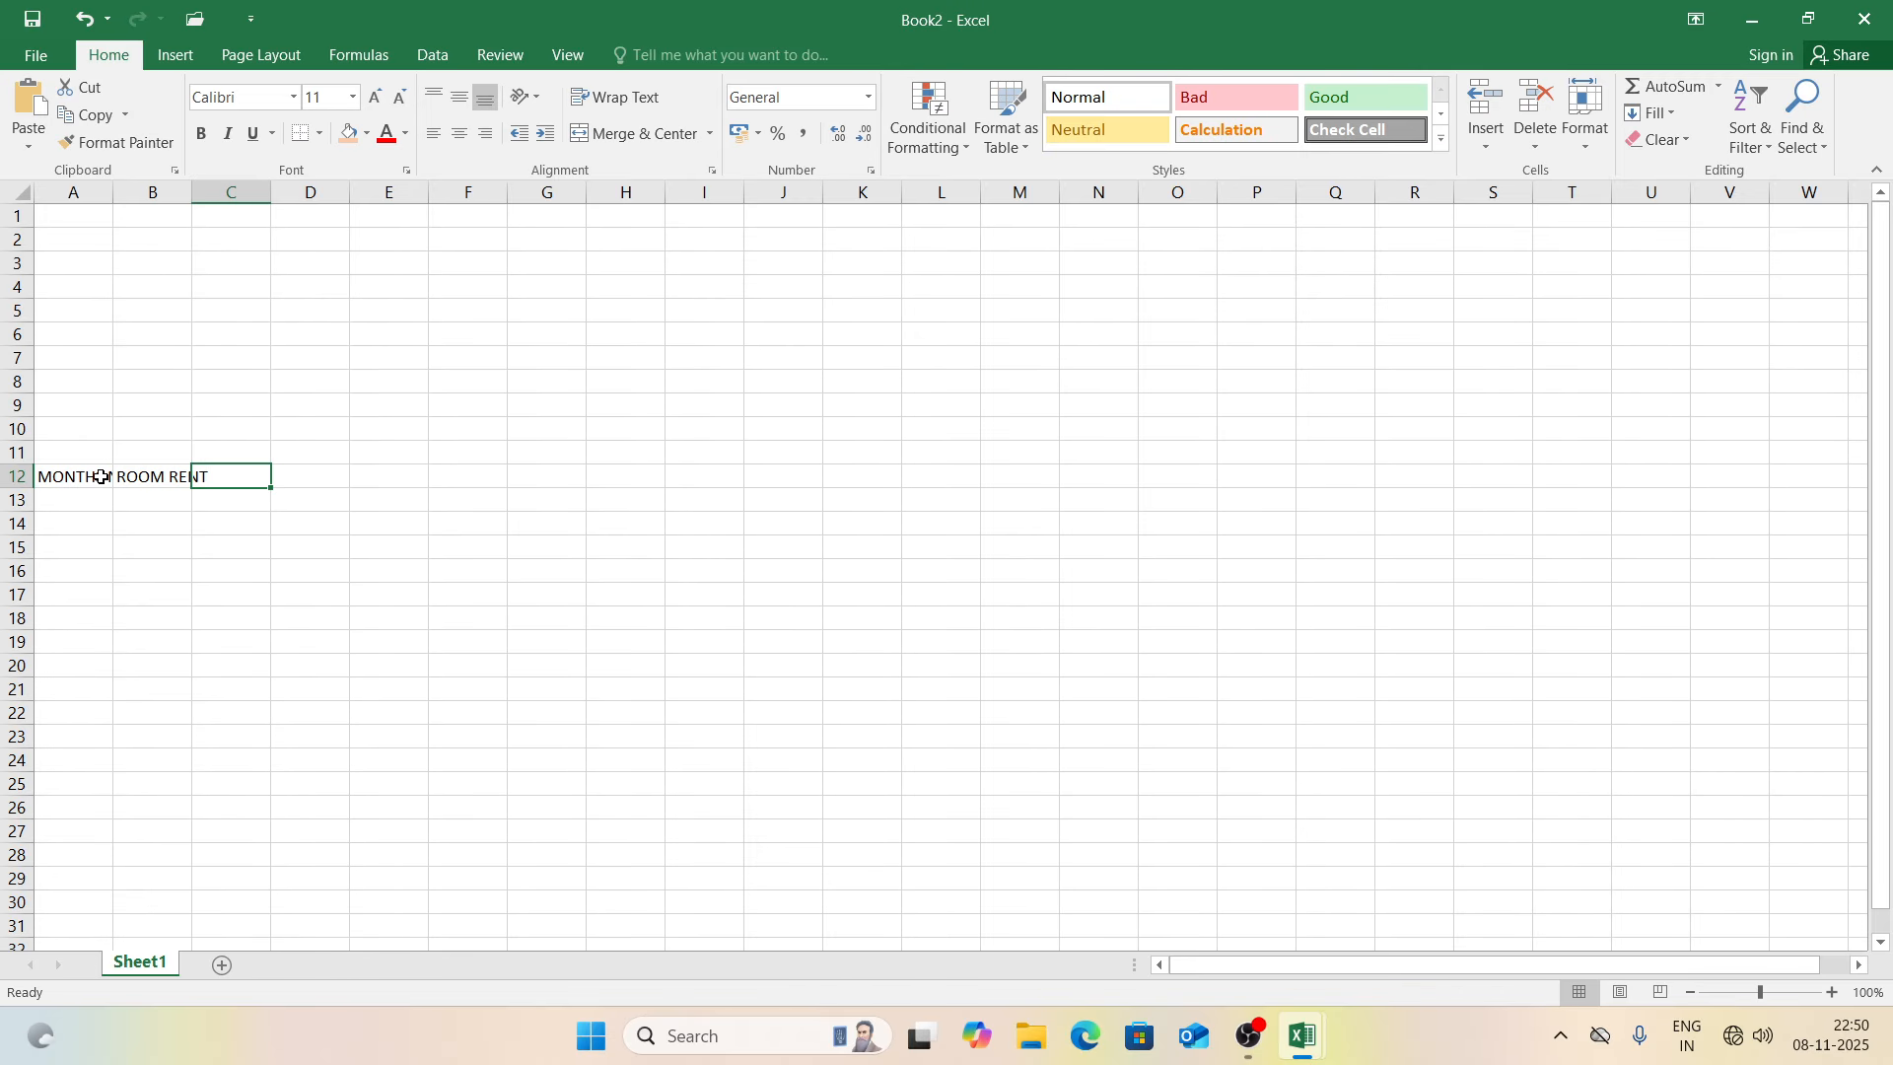
pyautogui.write('LIGHT BIL')
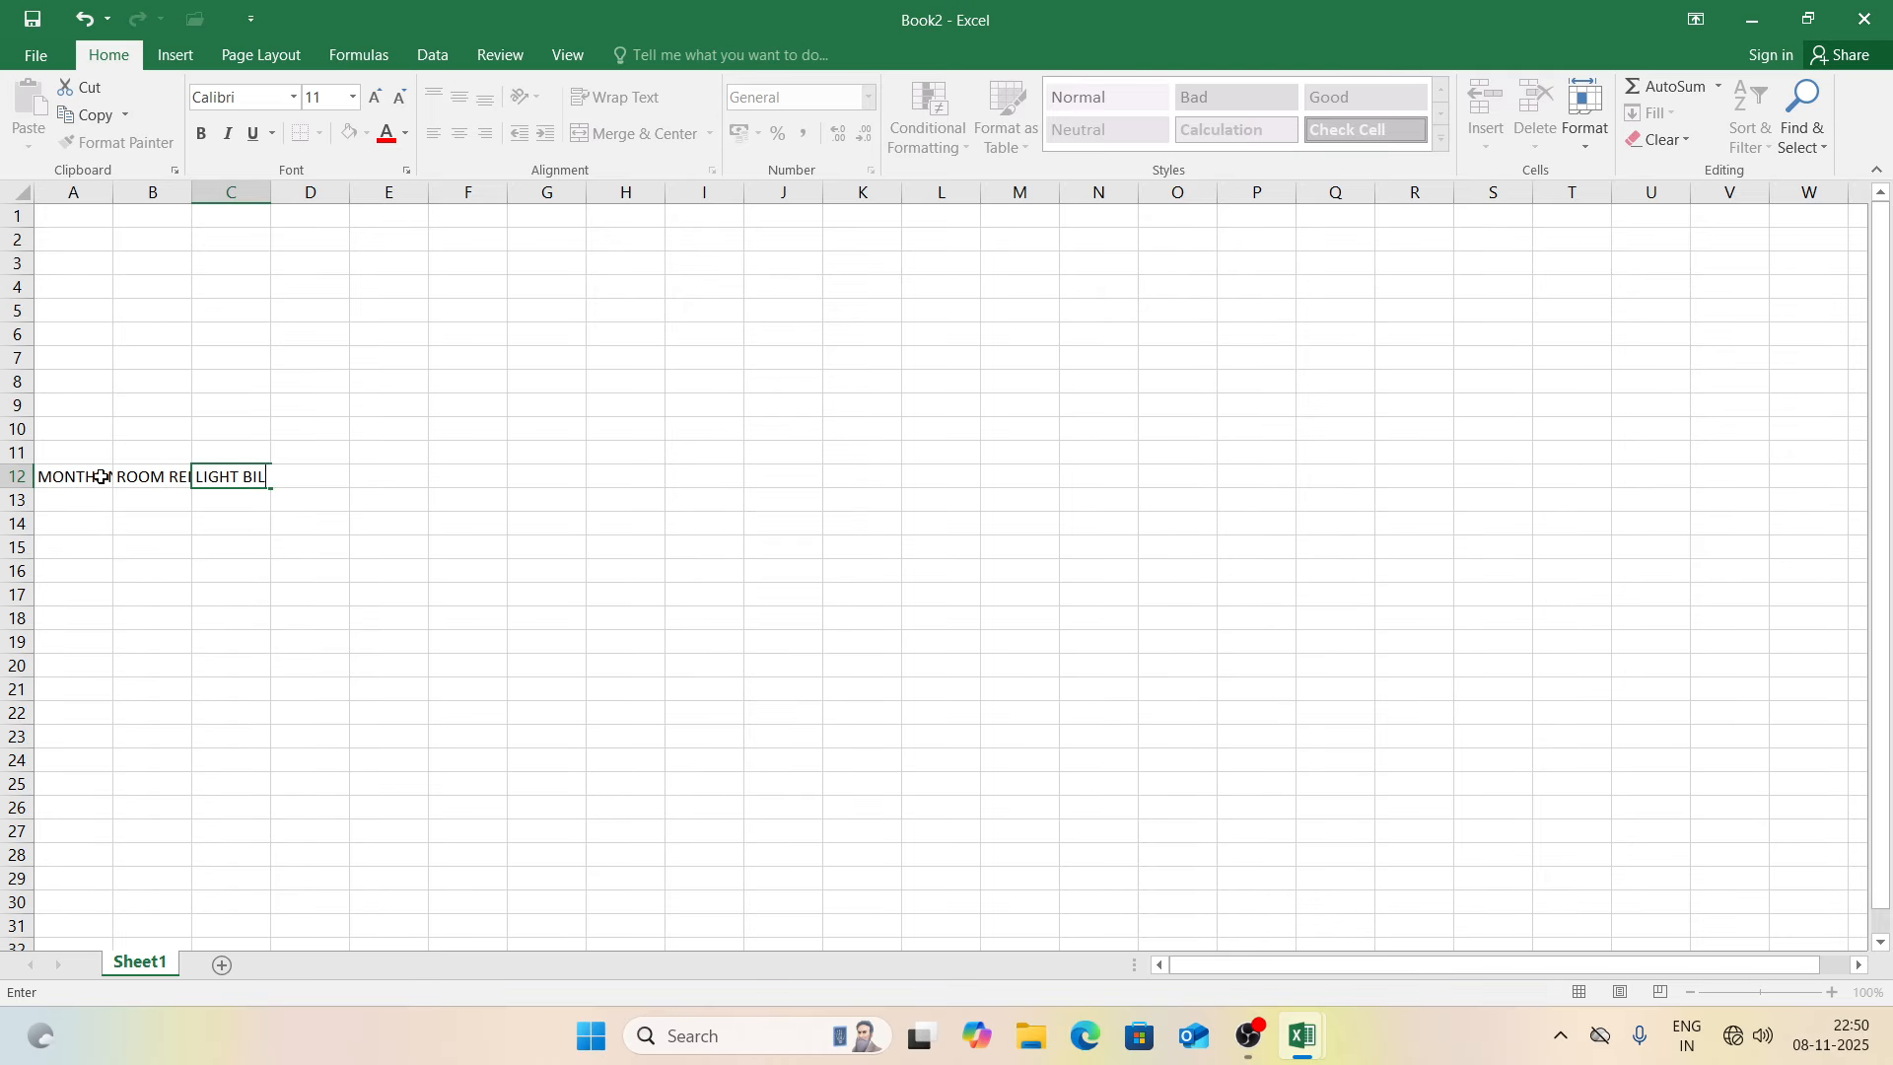
pyautogui.write('L')
pyautogui.press('Tab')
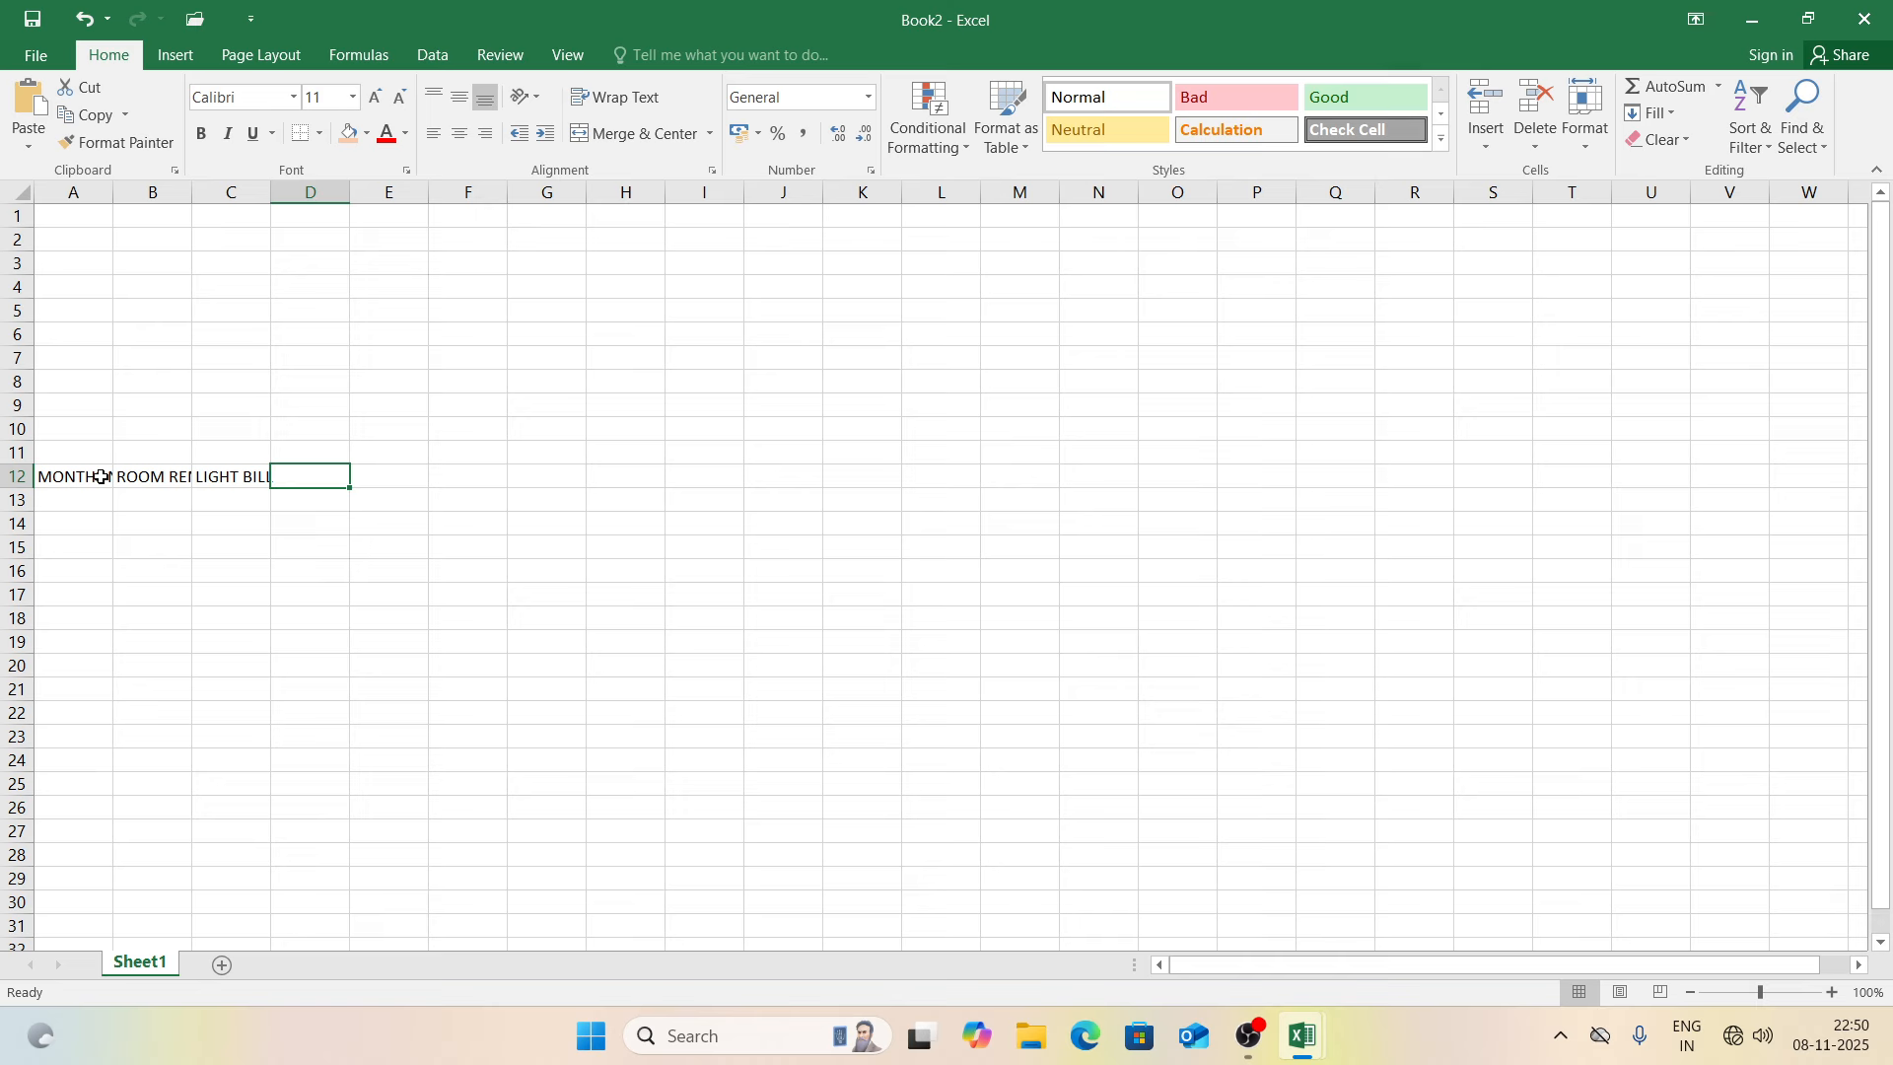
pyautogui.write('FOO')
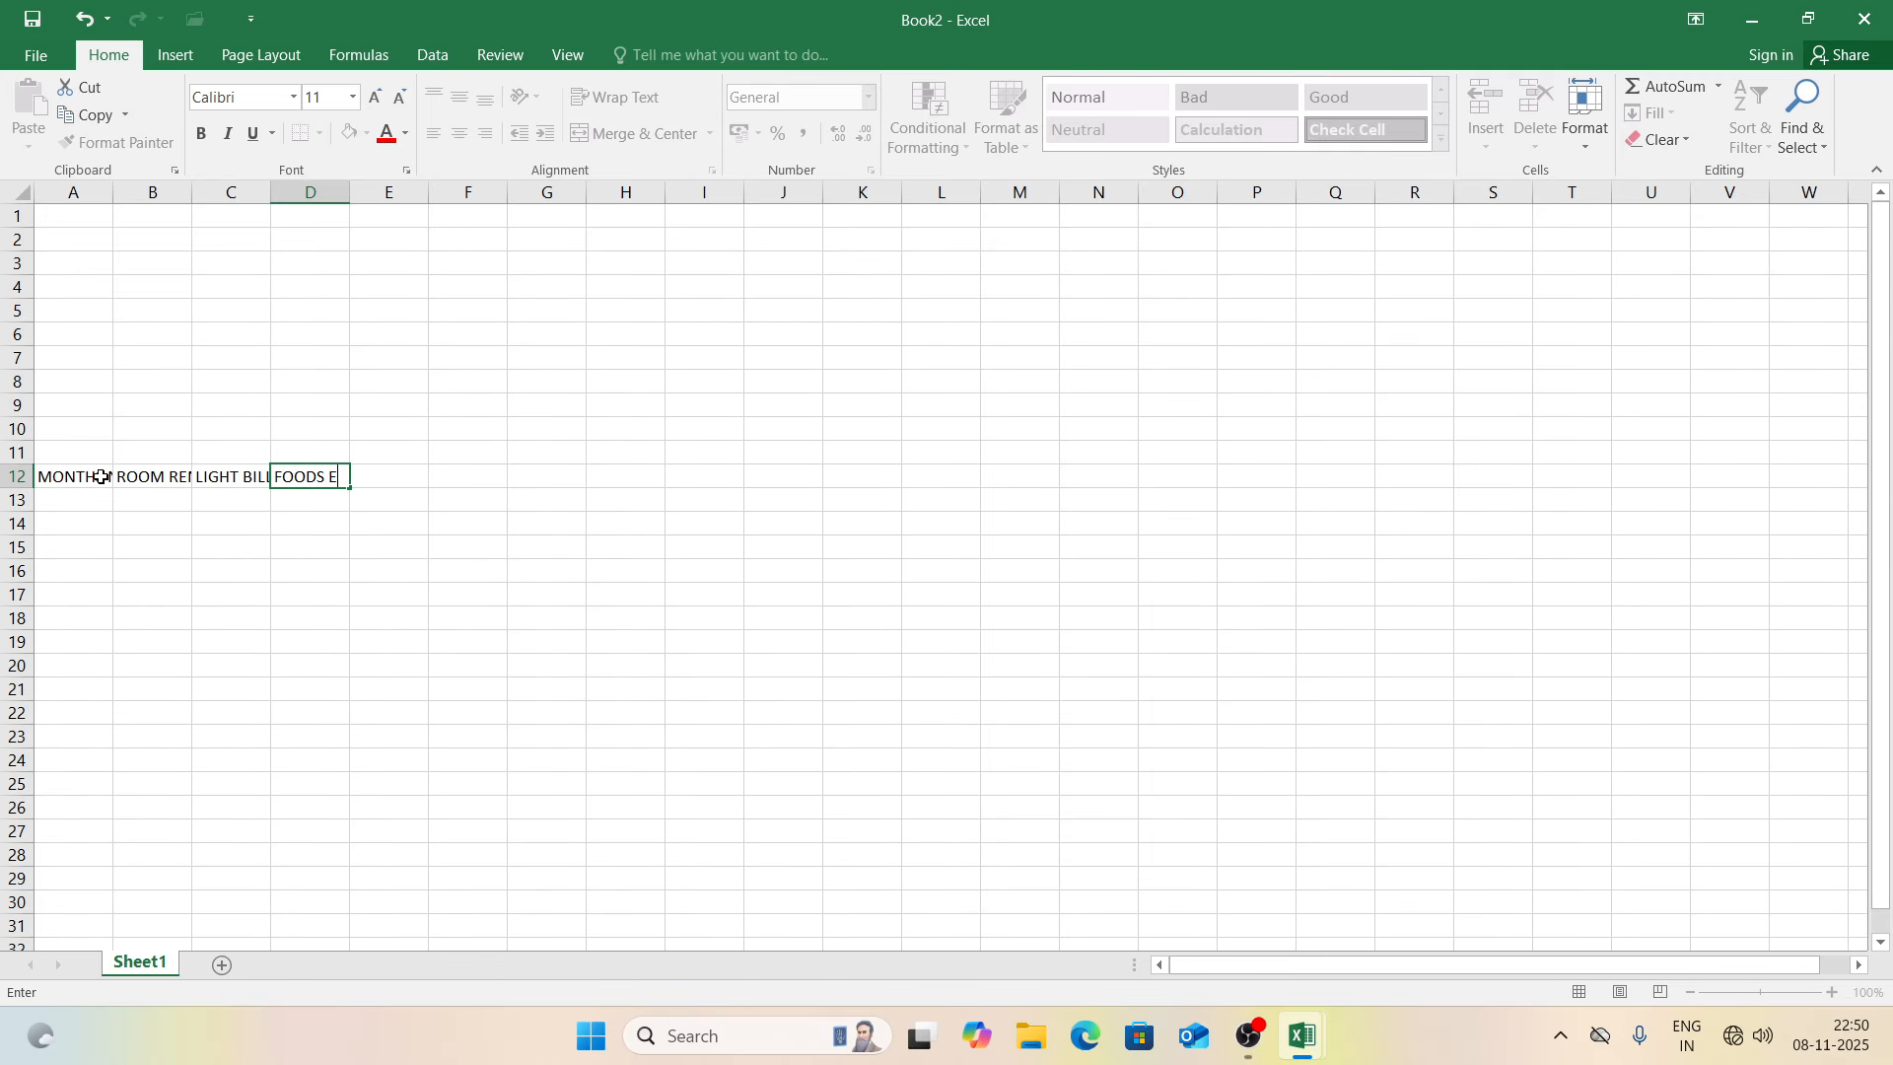
pyautogui.write('DS BILL')
pyautogui.press('Tab')
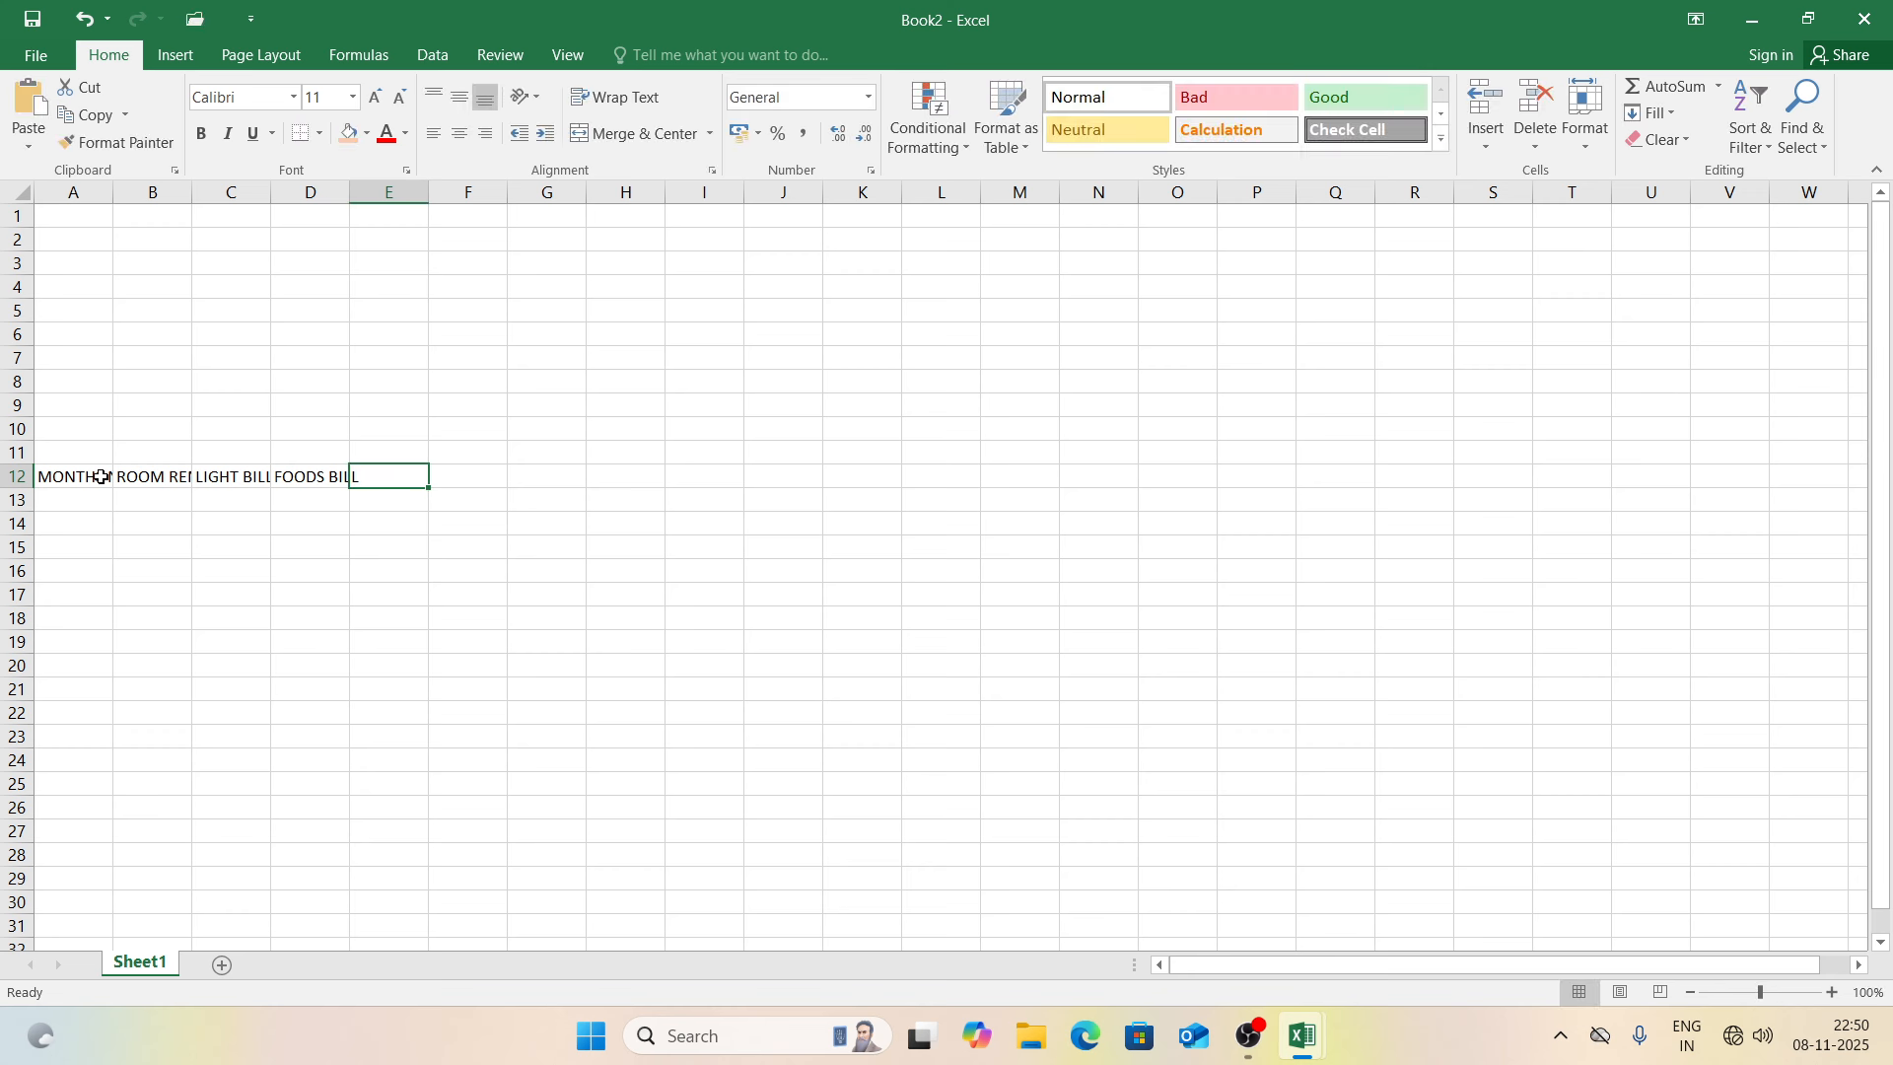
pyautogui.write('OTHER')
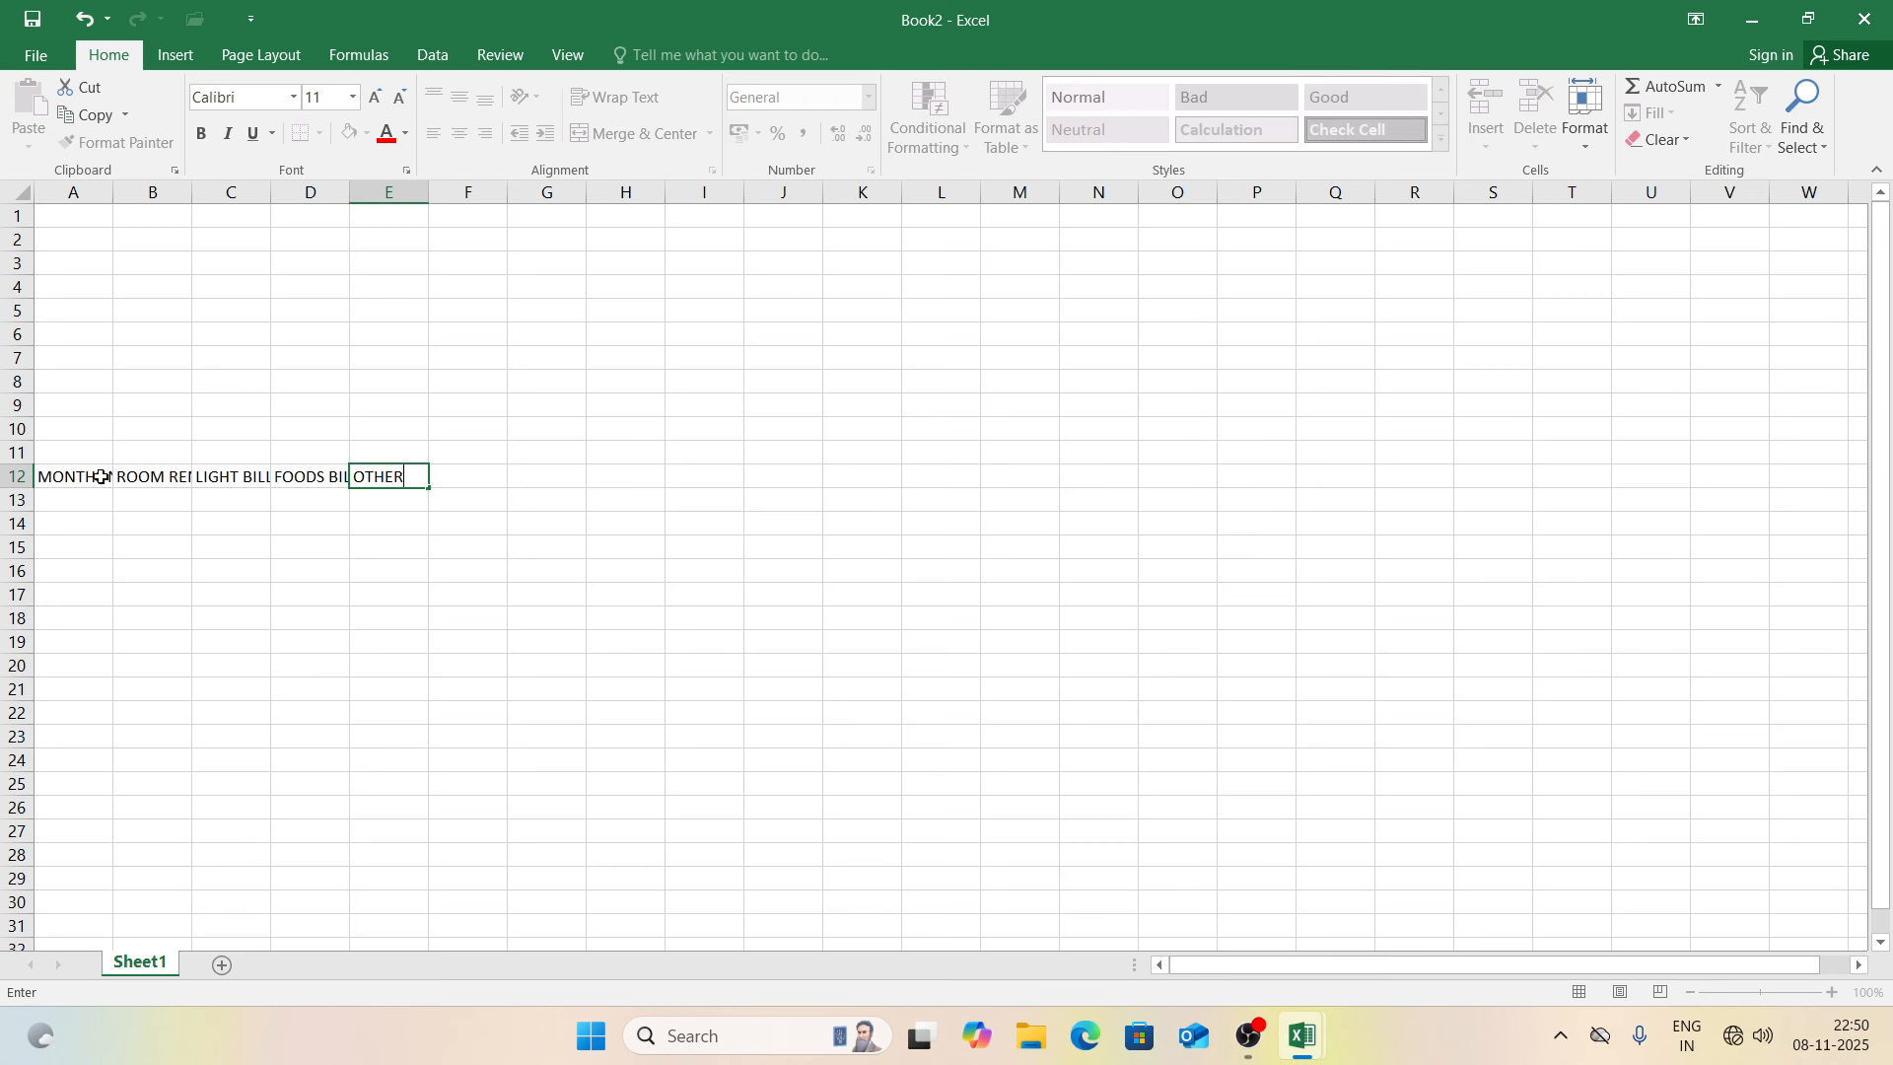
pyautogui.write(' EXPENSES')
pyautogui.press('Tab')
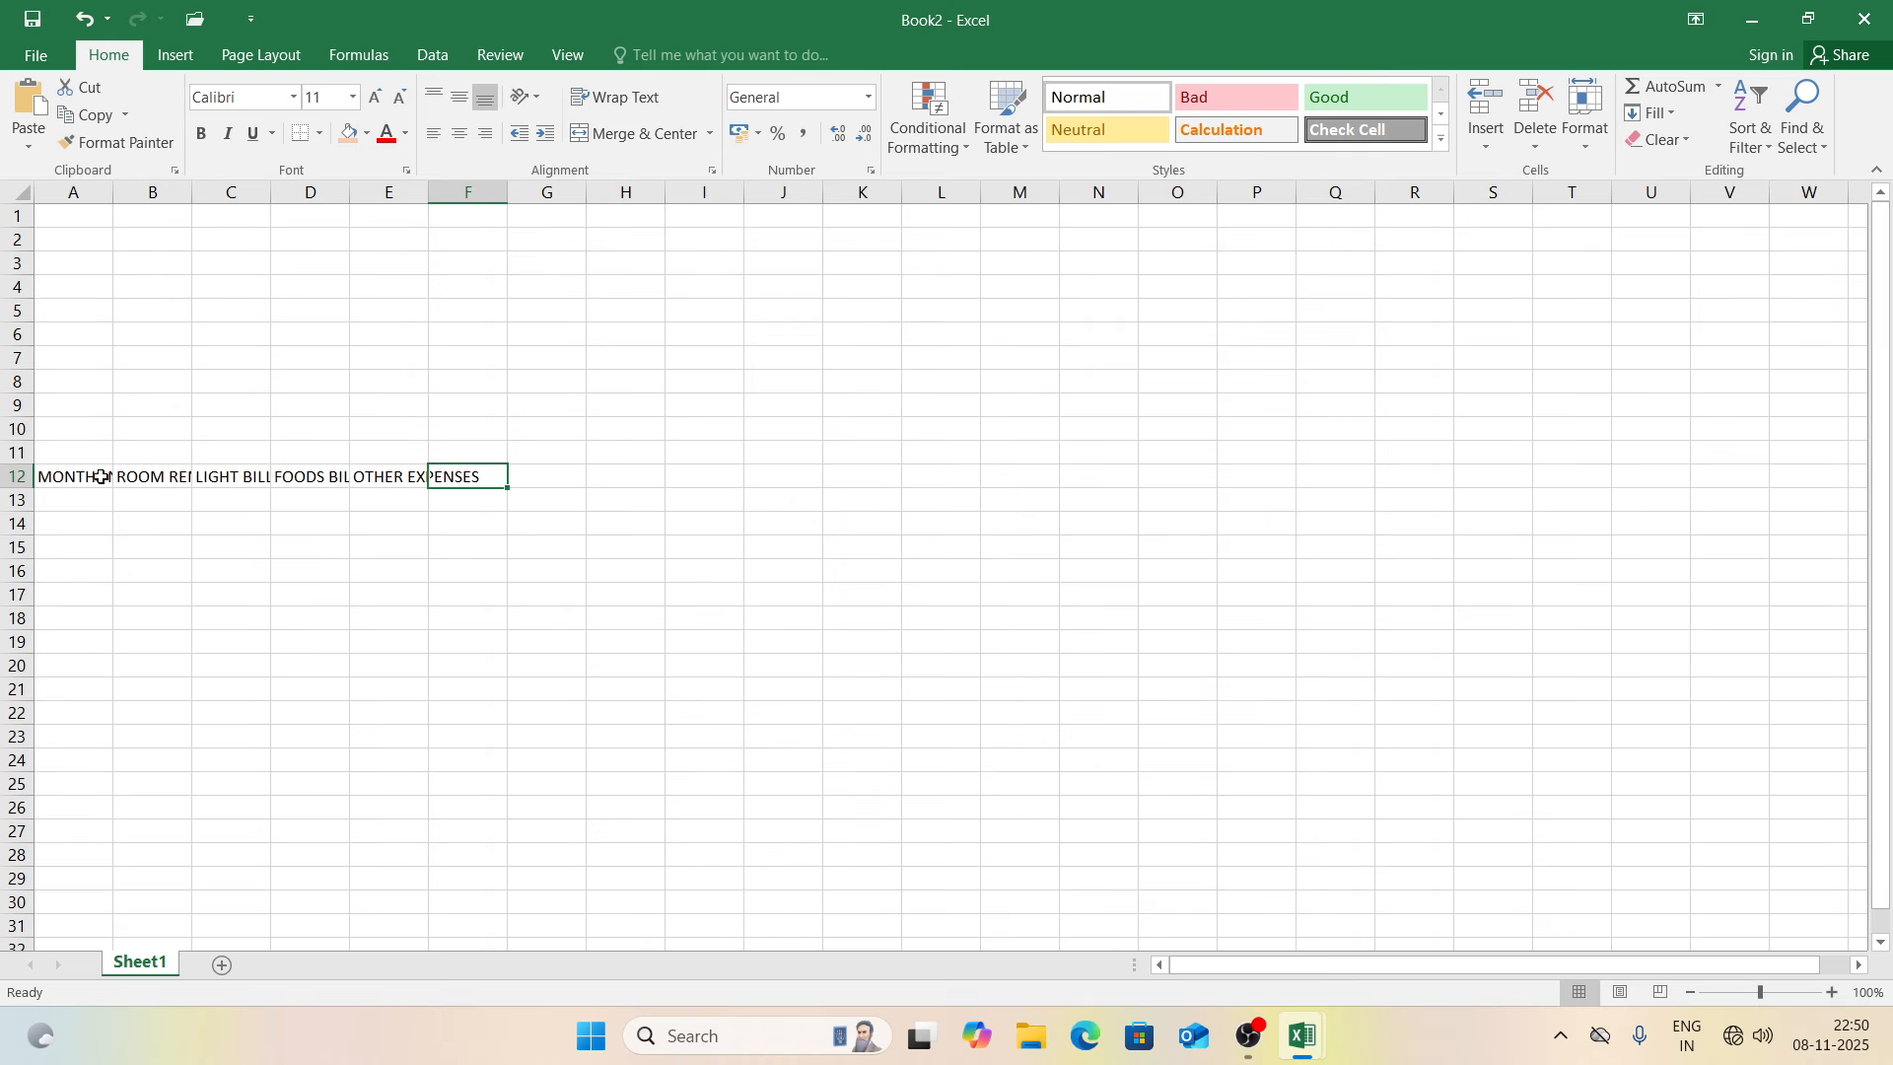
# Step: Add headings TOTAL BILL, RECEIVE TYPE, RECEIVE RS and DUE BALANCE in F12:I12
pyautogui.write('TOTAL BILL')
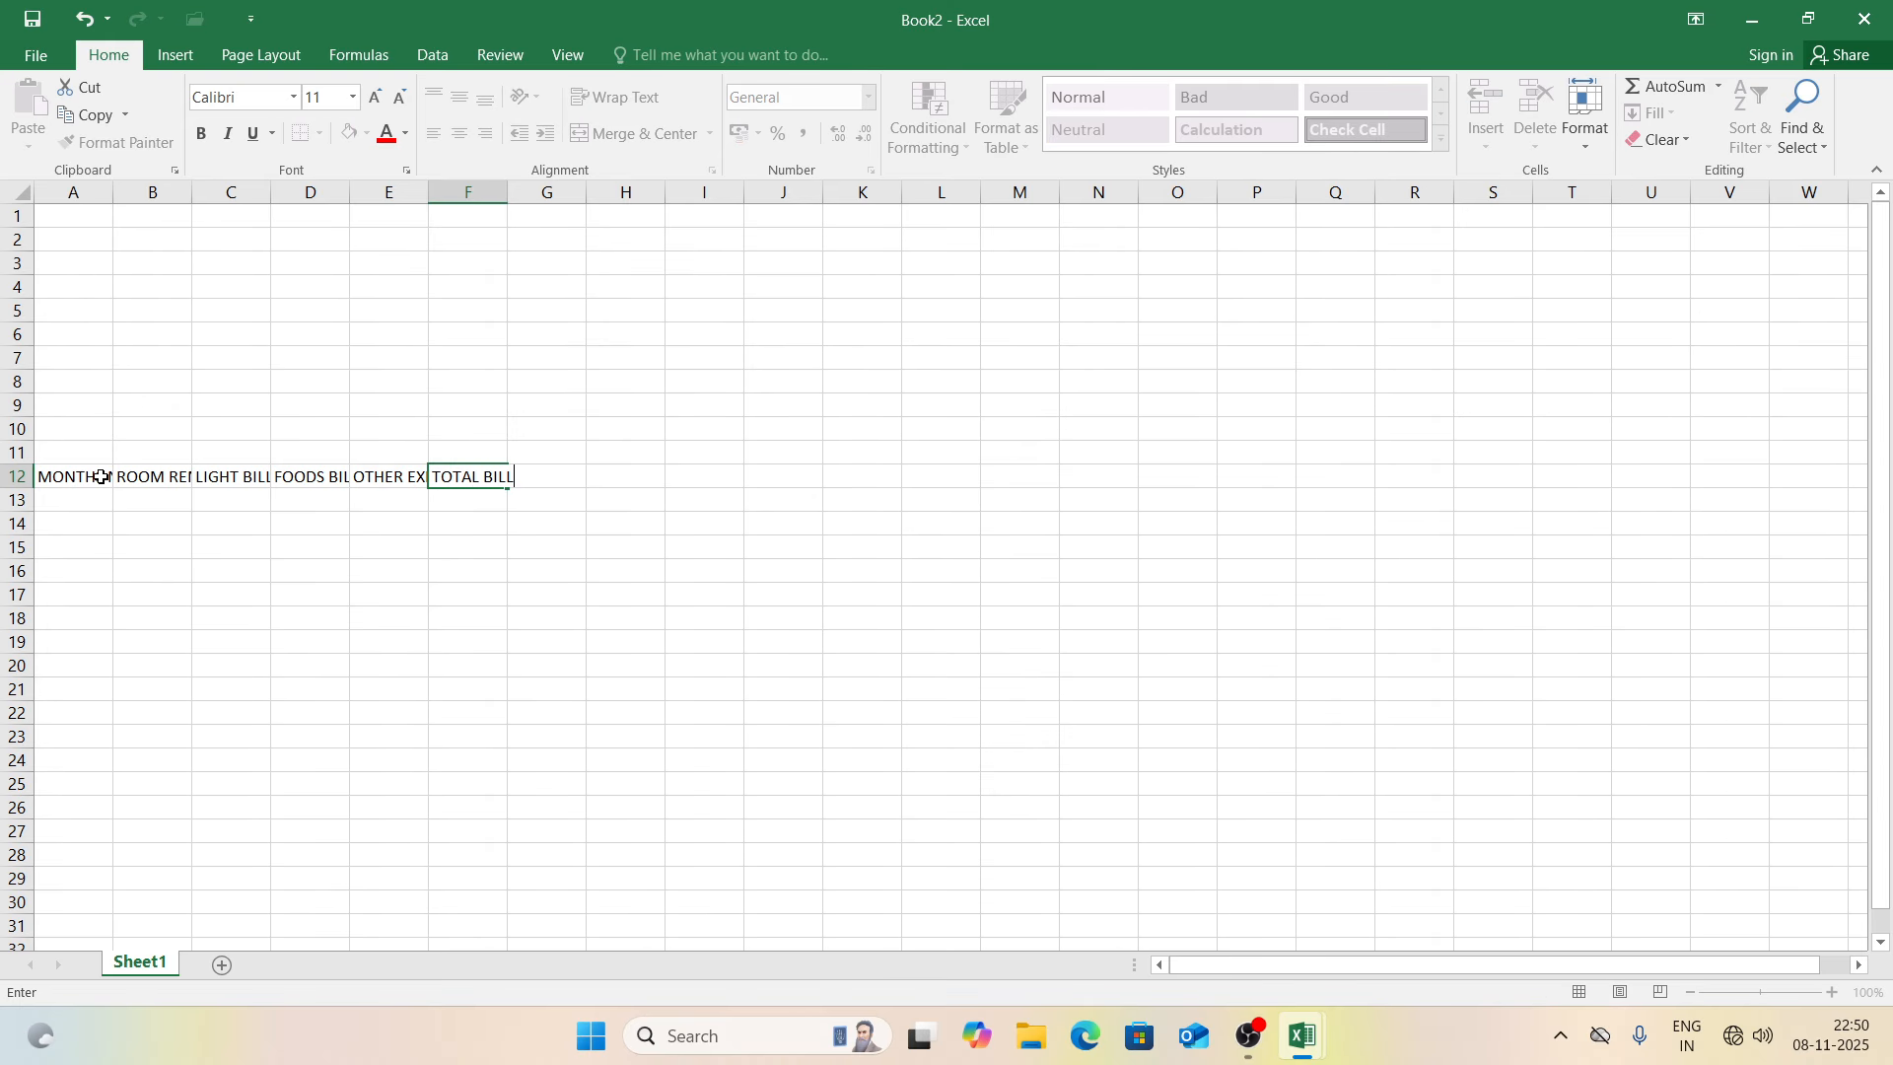
pyautogui.press('Tab')
pyautogui.write('R')
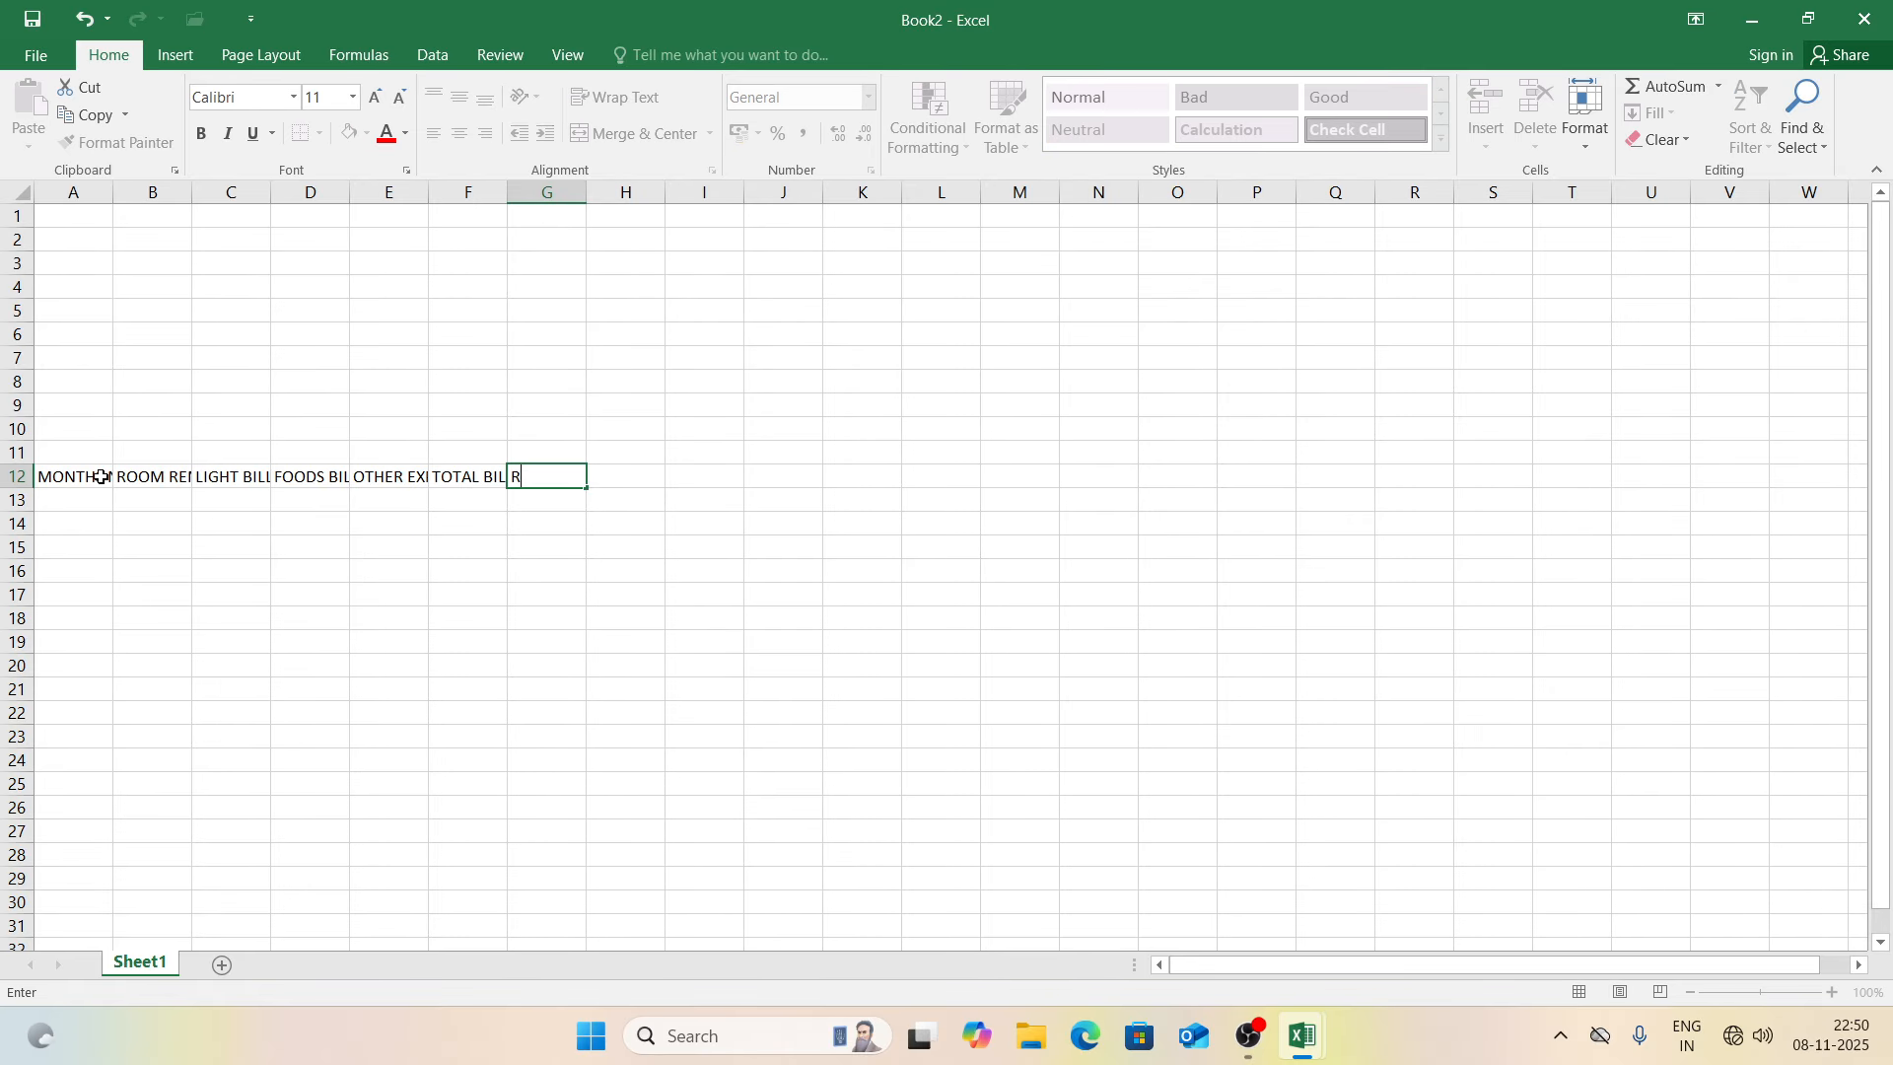
pyautogui.write('ECEIVE TYPE')
pyautogui.press('Tab')
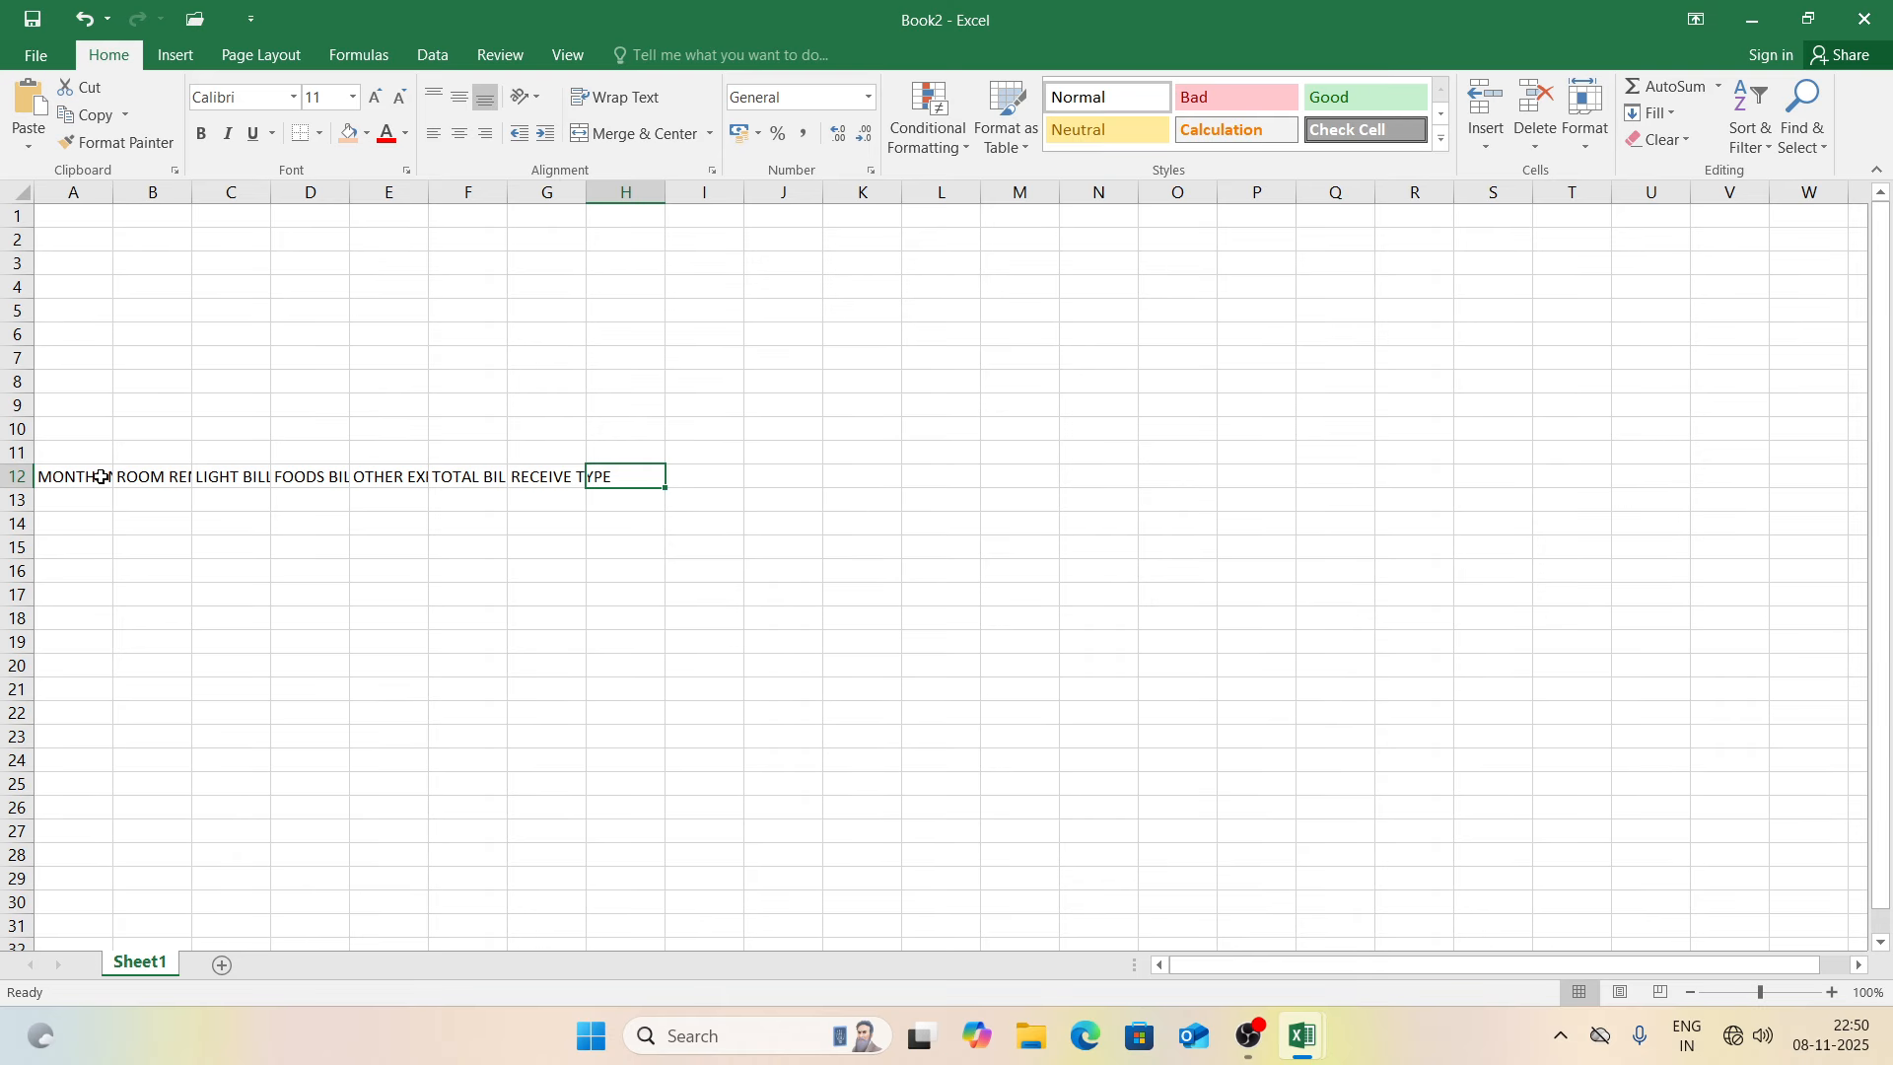
pyautogui.write('RS')
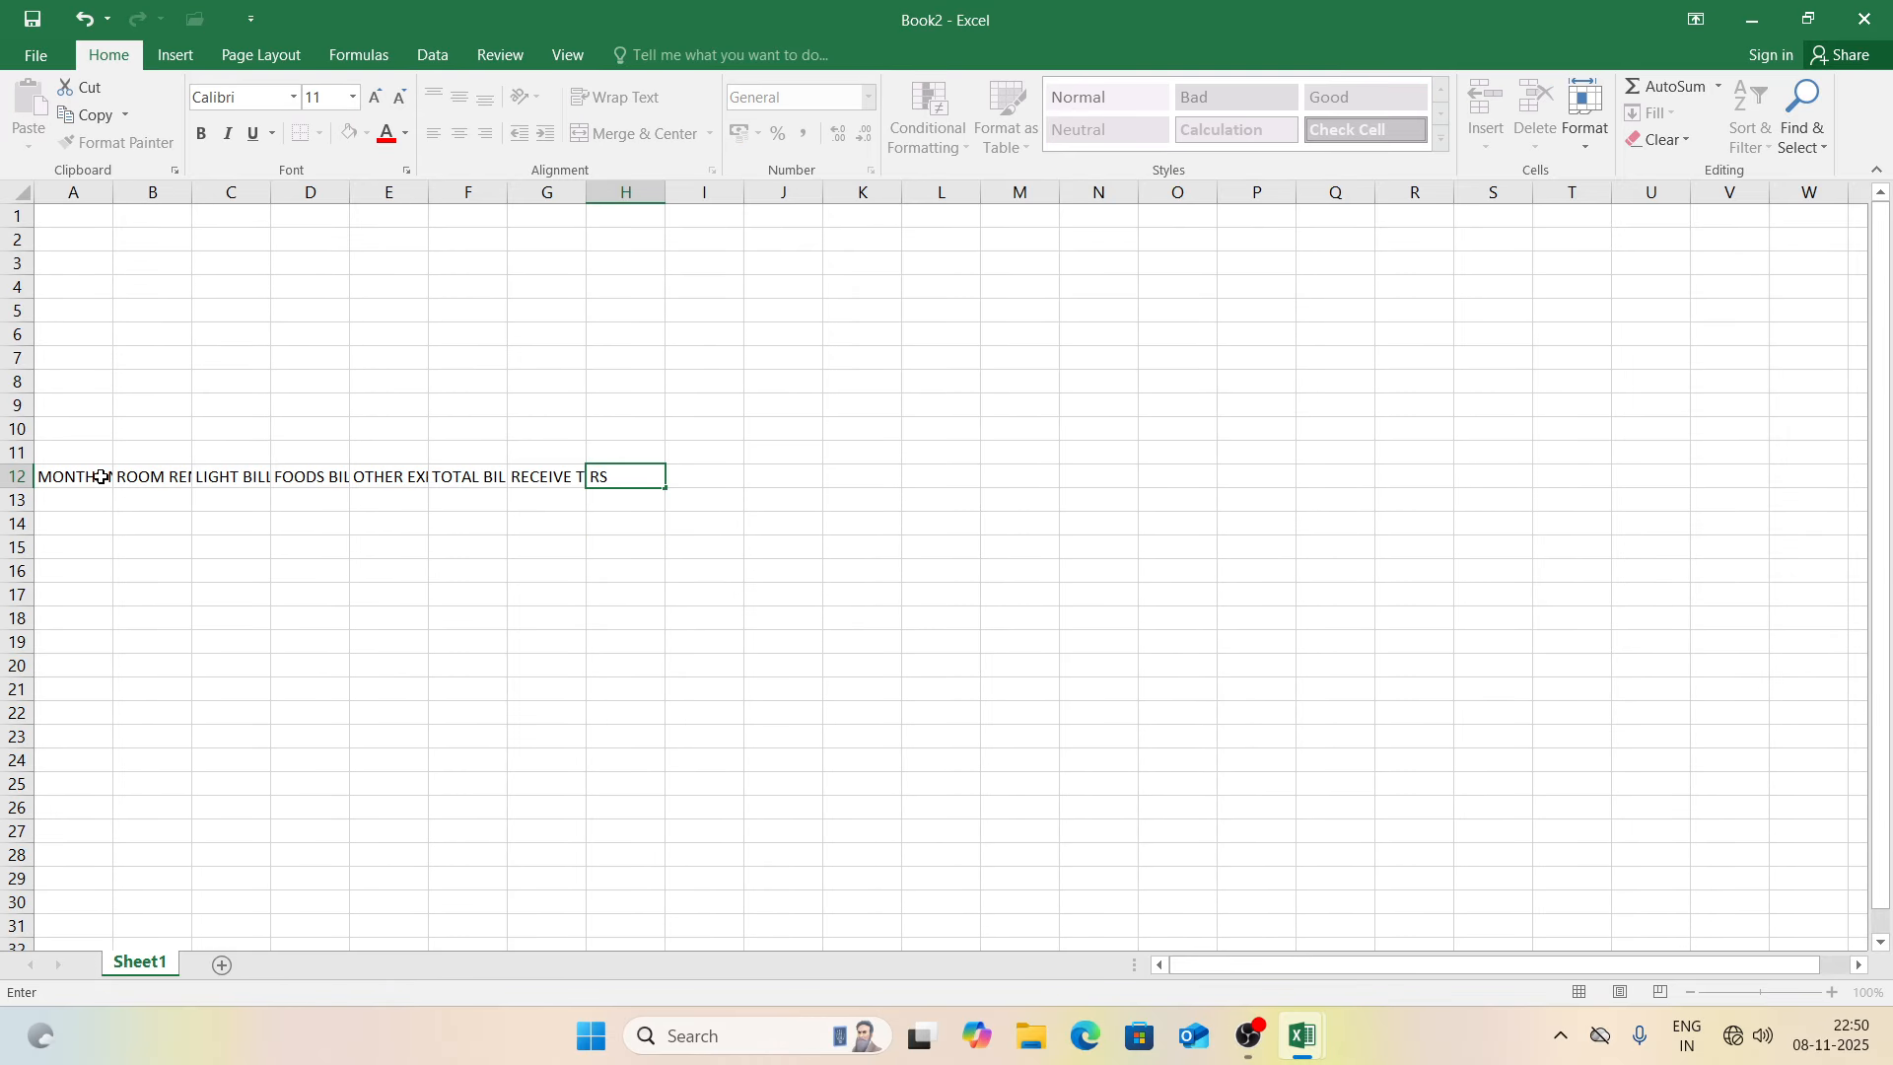
pyautogui.press('BackSpace')
pyautogui.press('BackSpace')
pyautogui.write('RECEIVE RS')
pyautogui.press('Return')
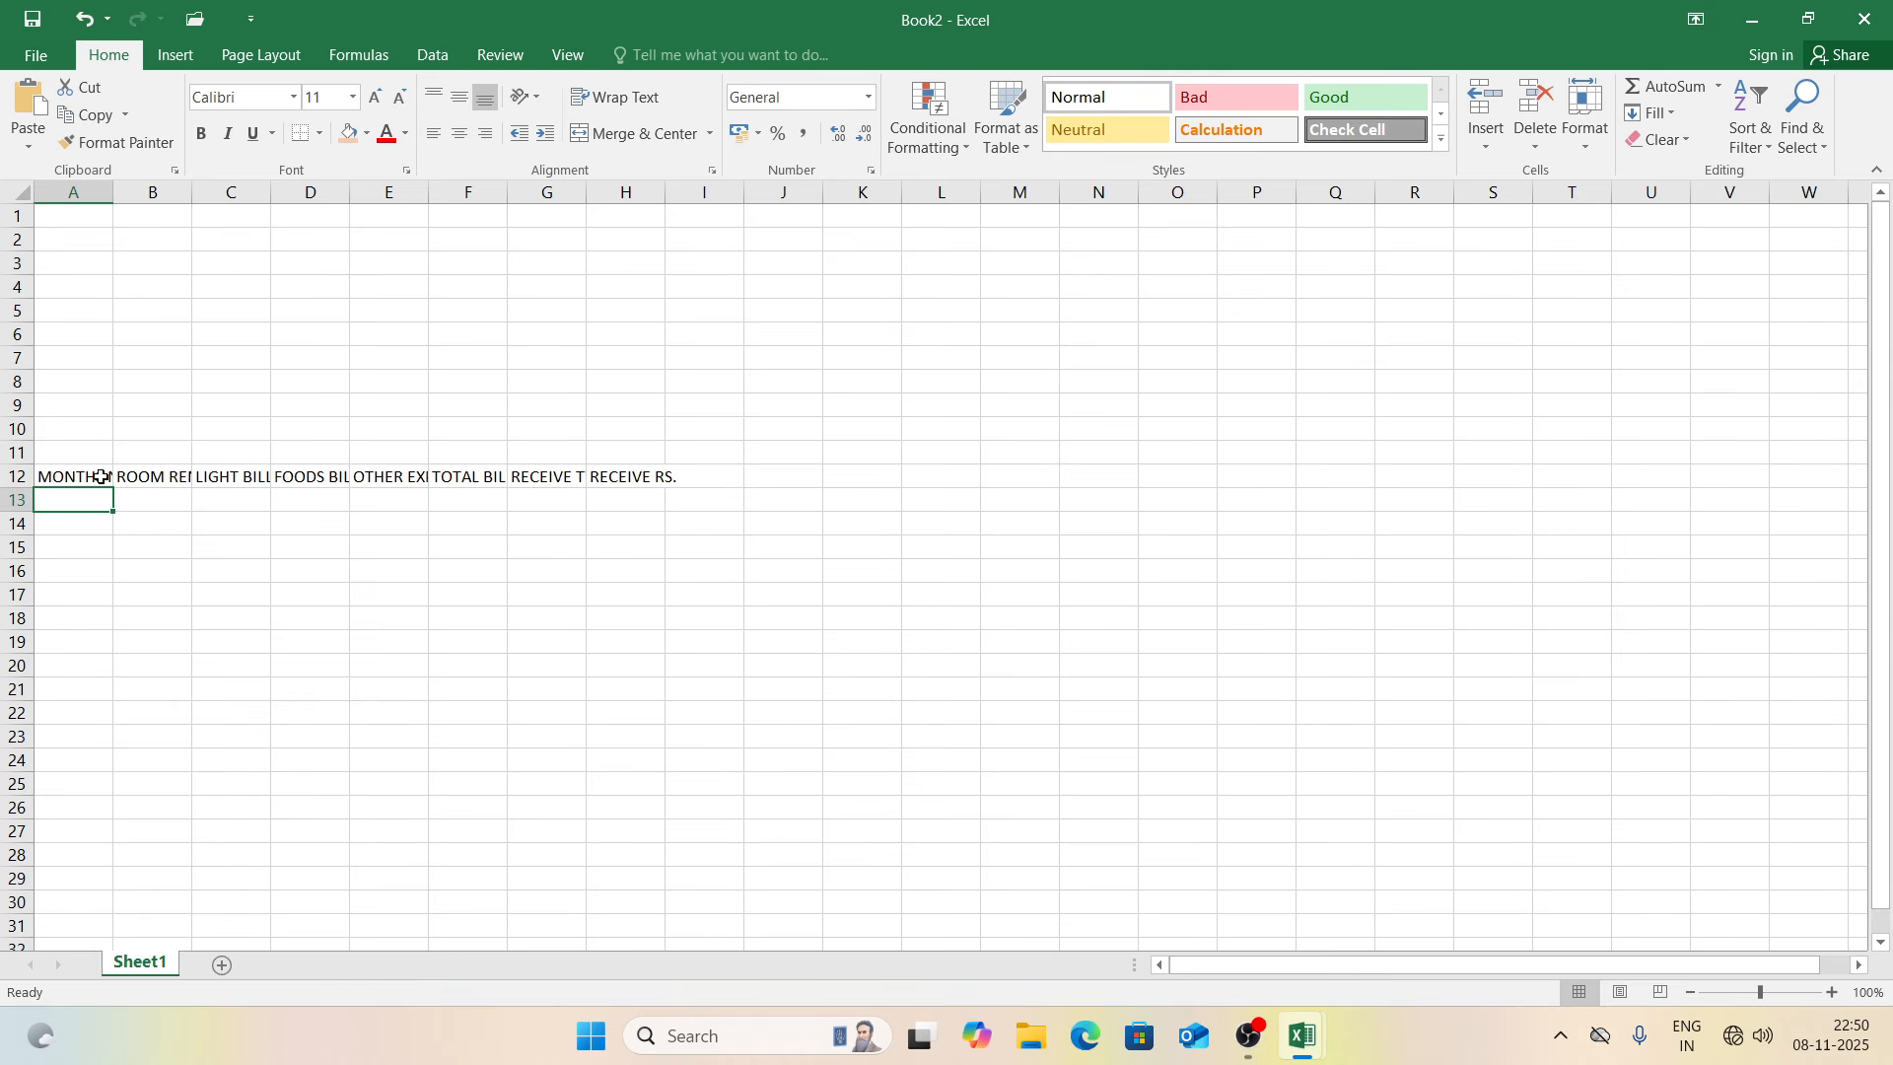
pyautogui.click(693, 479)
pyautogui.write('D')
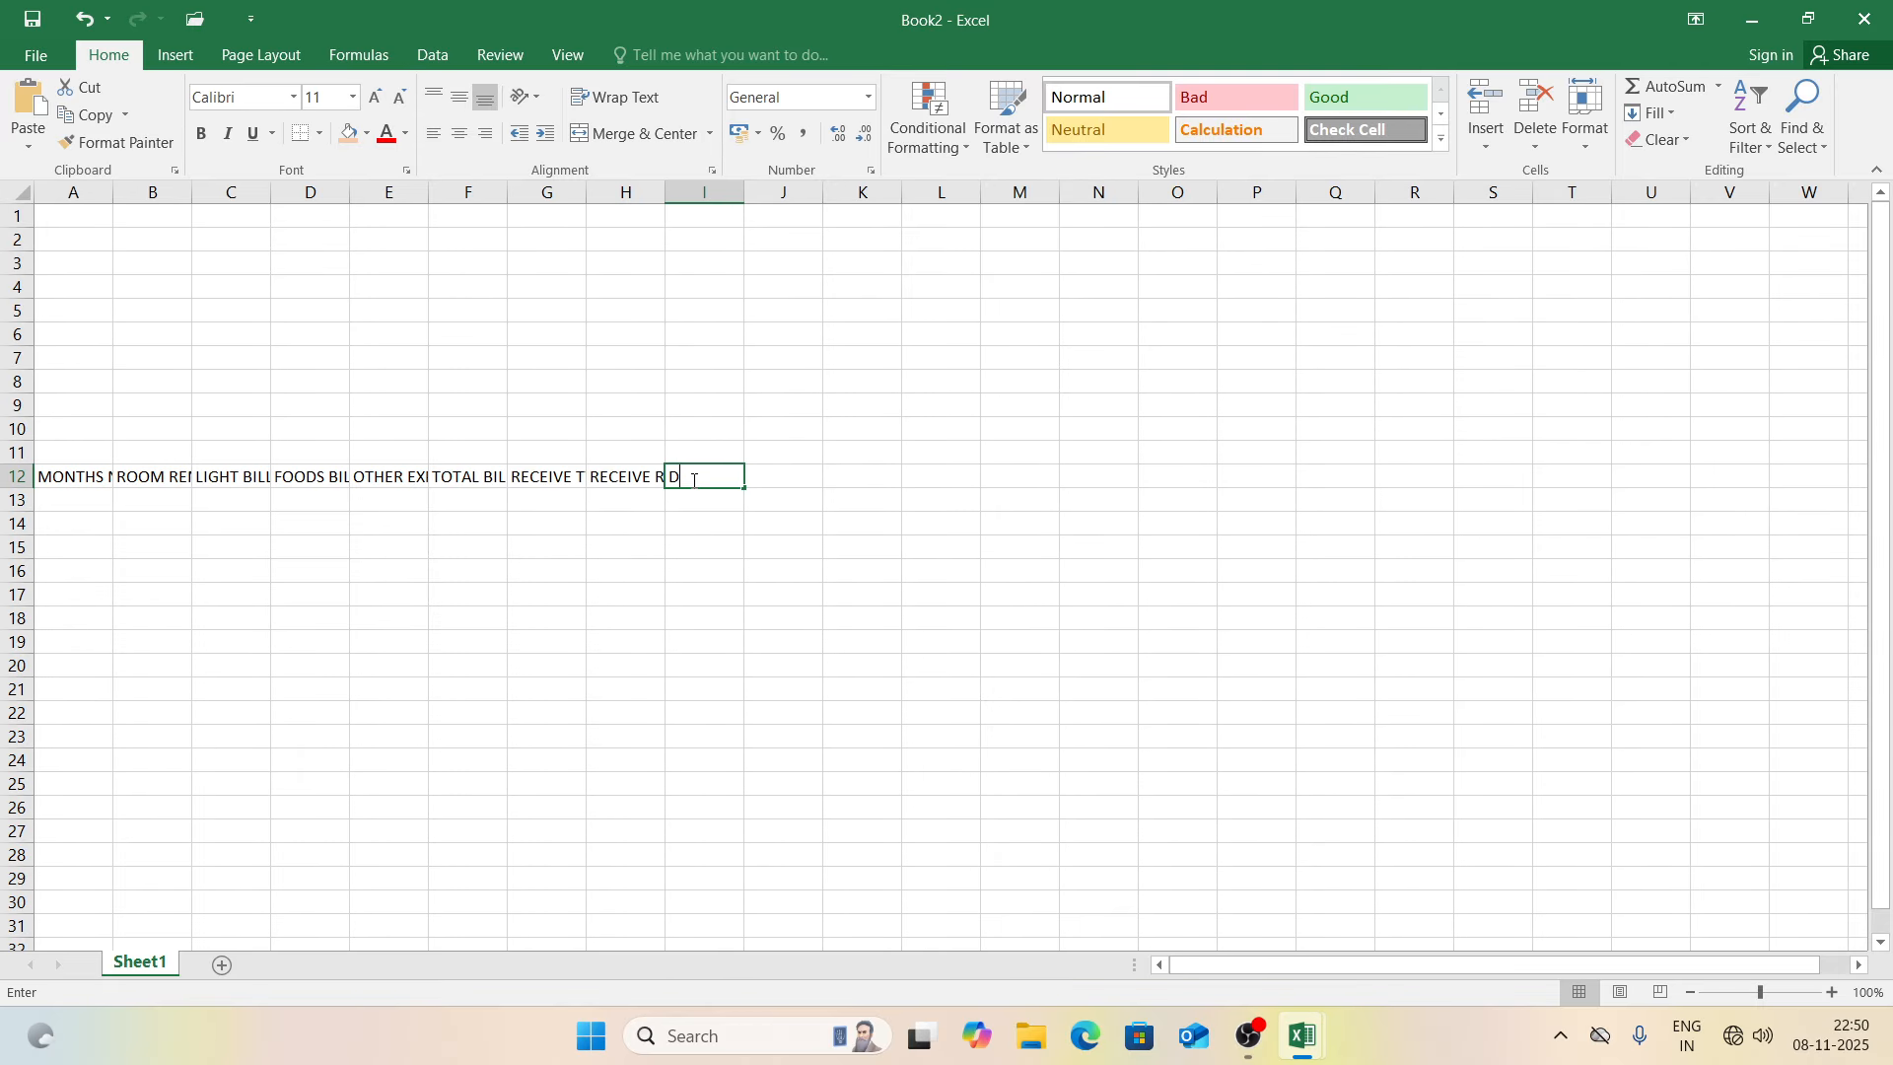
pyautogui.write('UE BL')
pyautogui.press('BackSpace')
pyautogui.write('A')
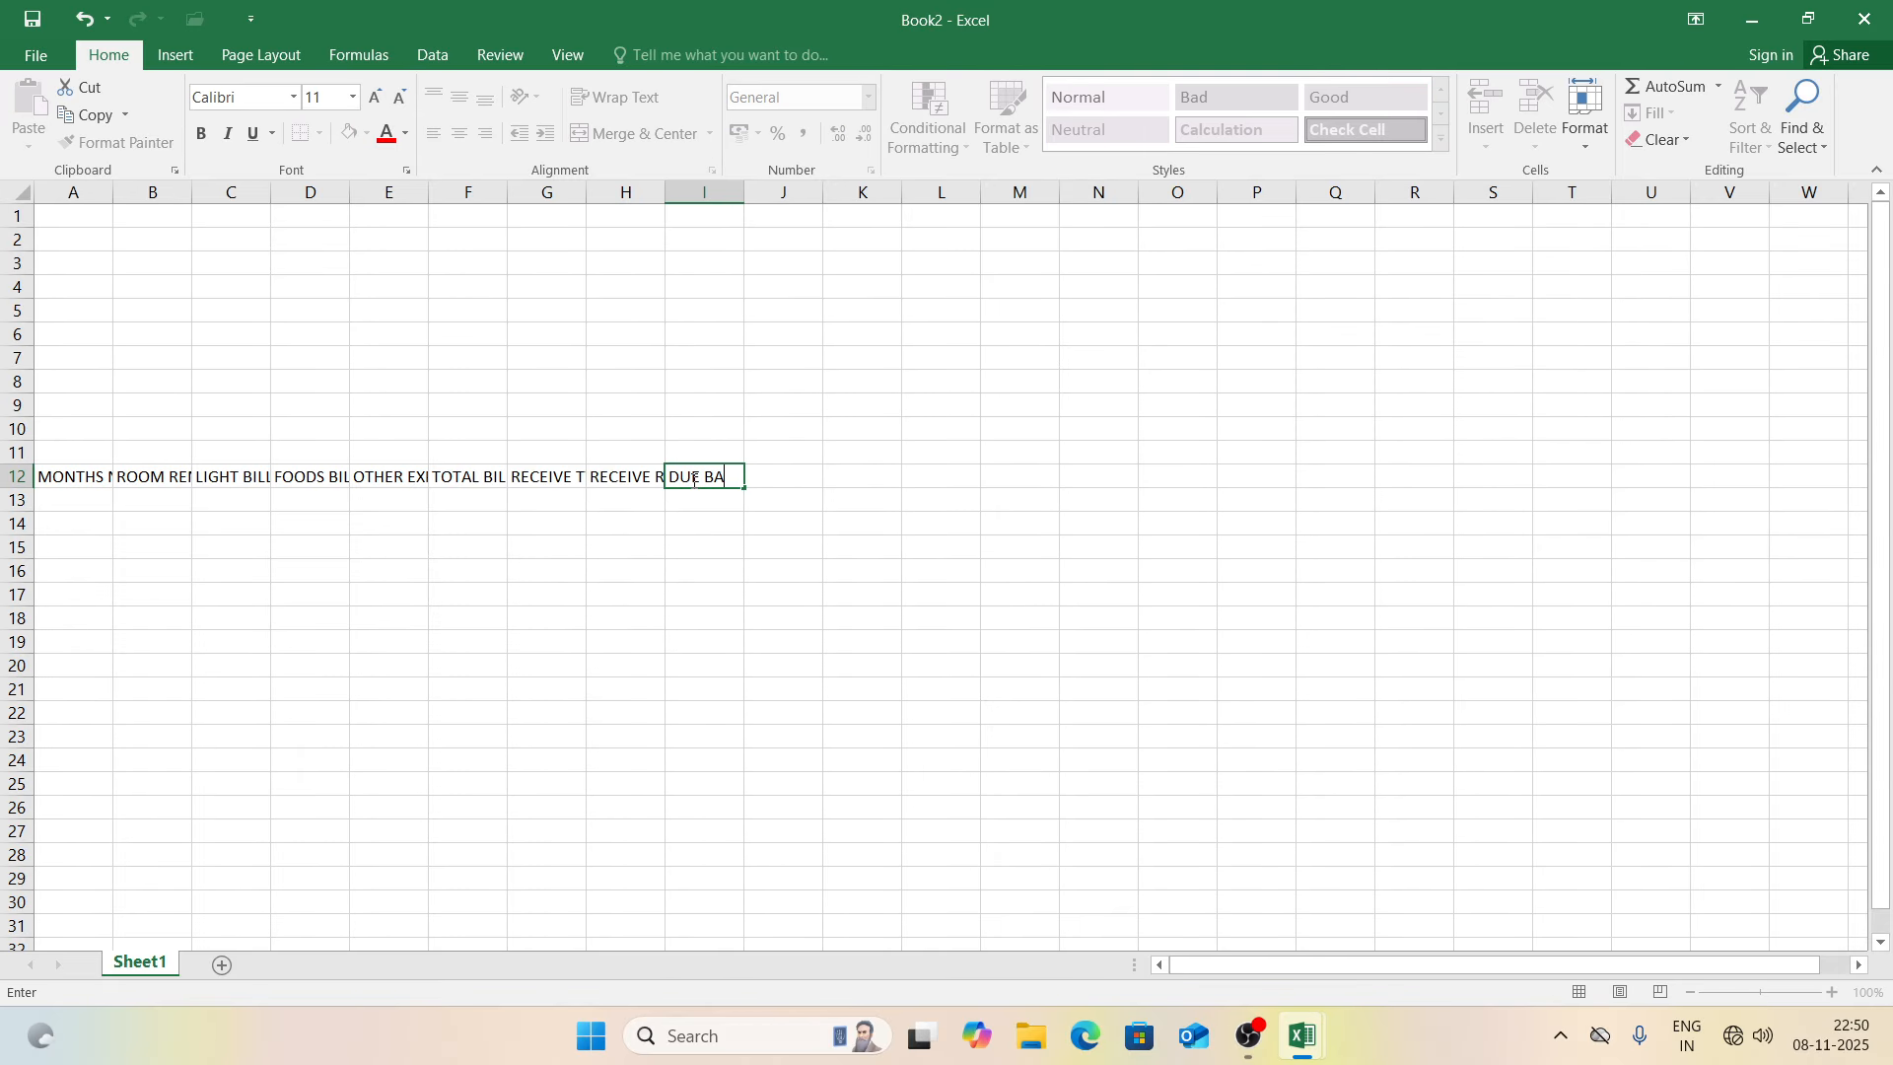
pyautogui.write('LANCE')
pyautogui.press('Return')
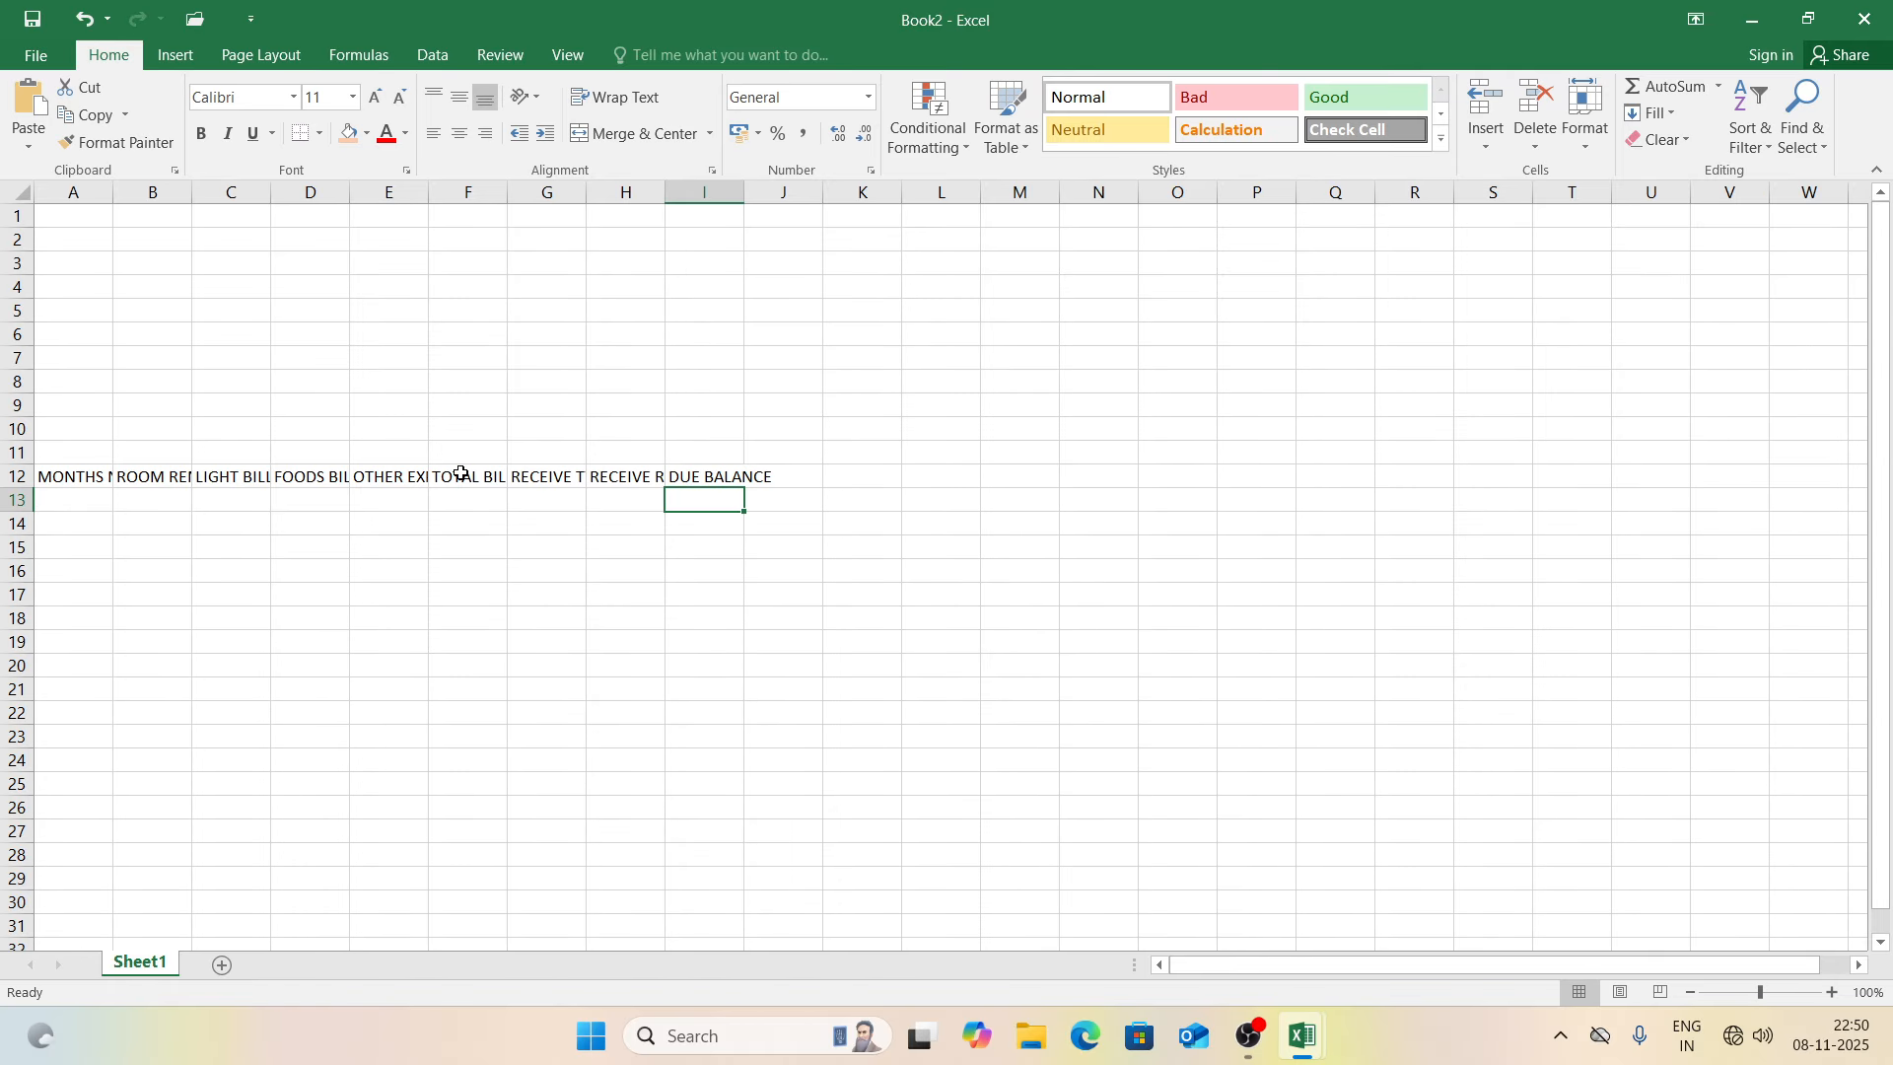
# Step: Make the A12:I12 headings wrapped, centred horizontally and vertically, and bold
pyautogui.moveTo(103, 479); pyautogui.dragTo(795, 486)
pyautogui.click(641, 107)
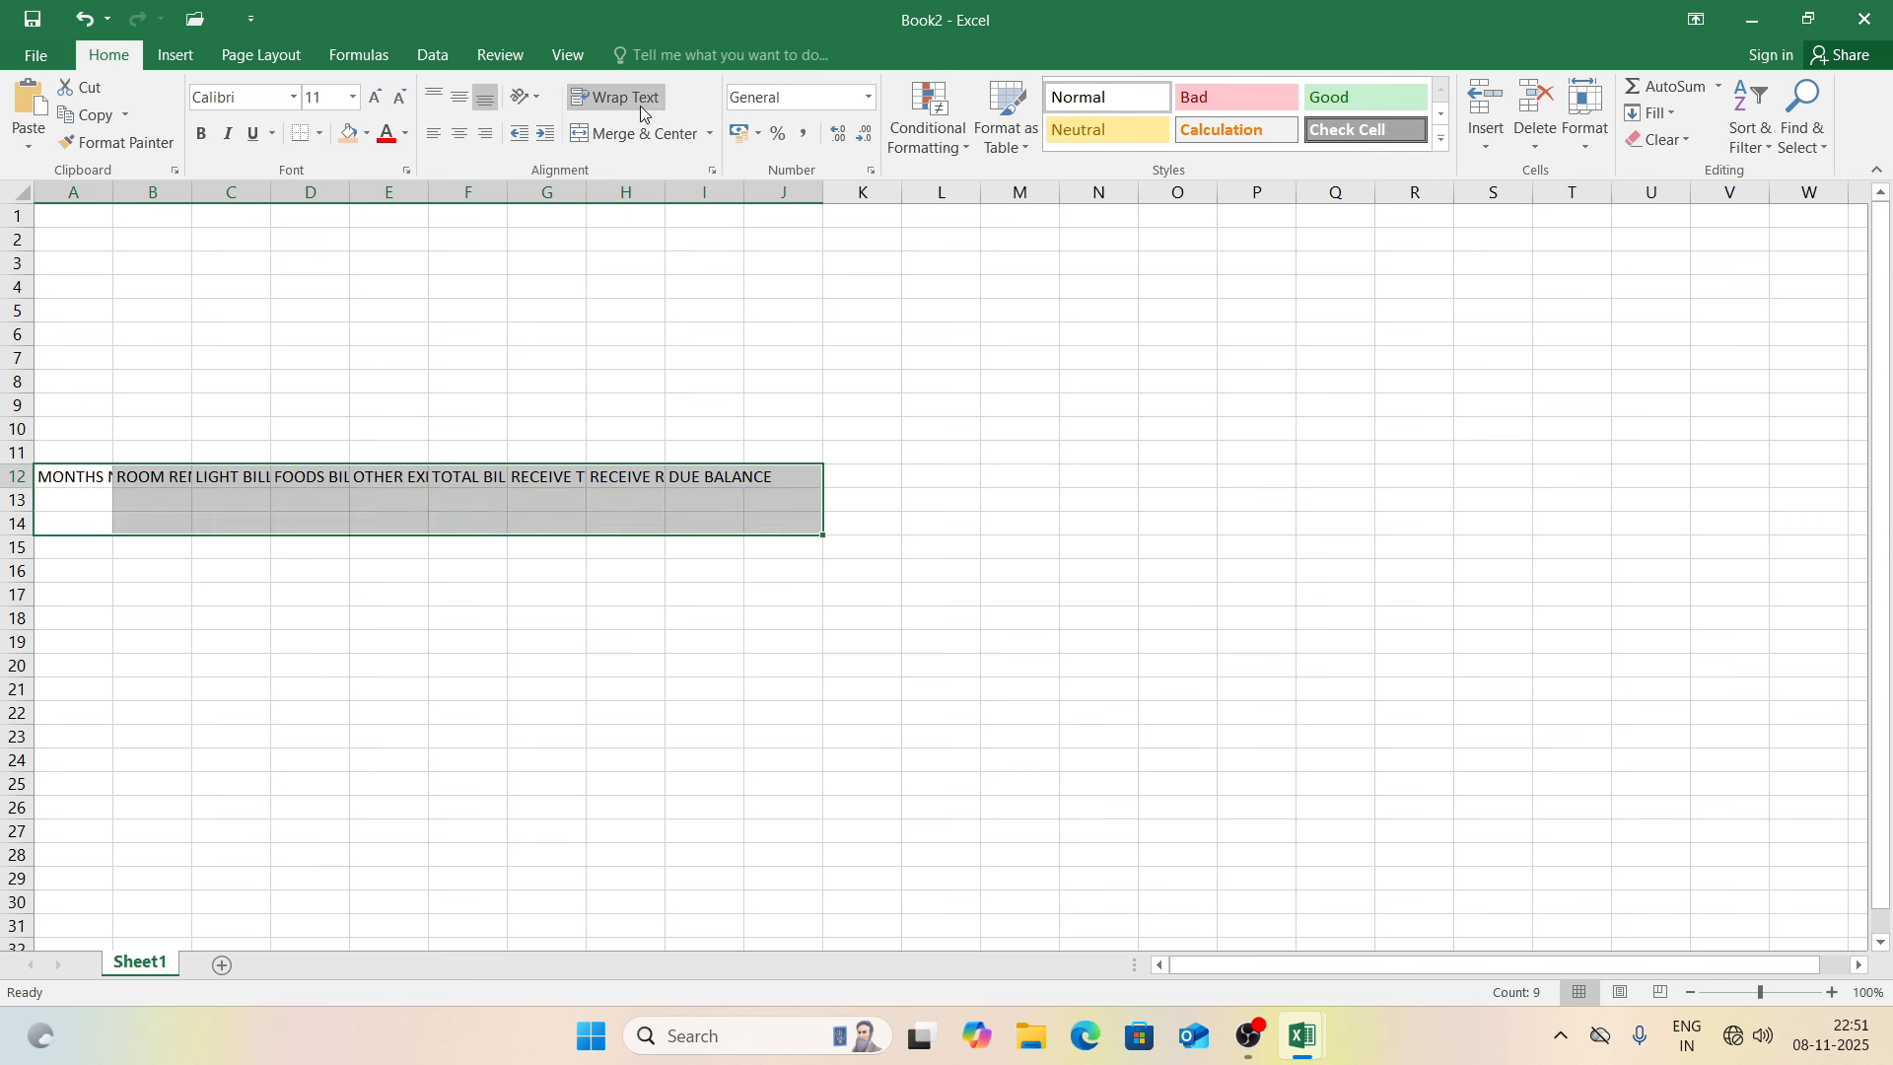
pyautogui.click(459, 133)
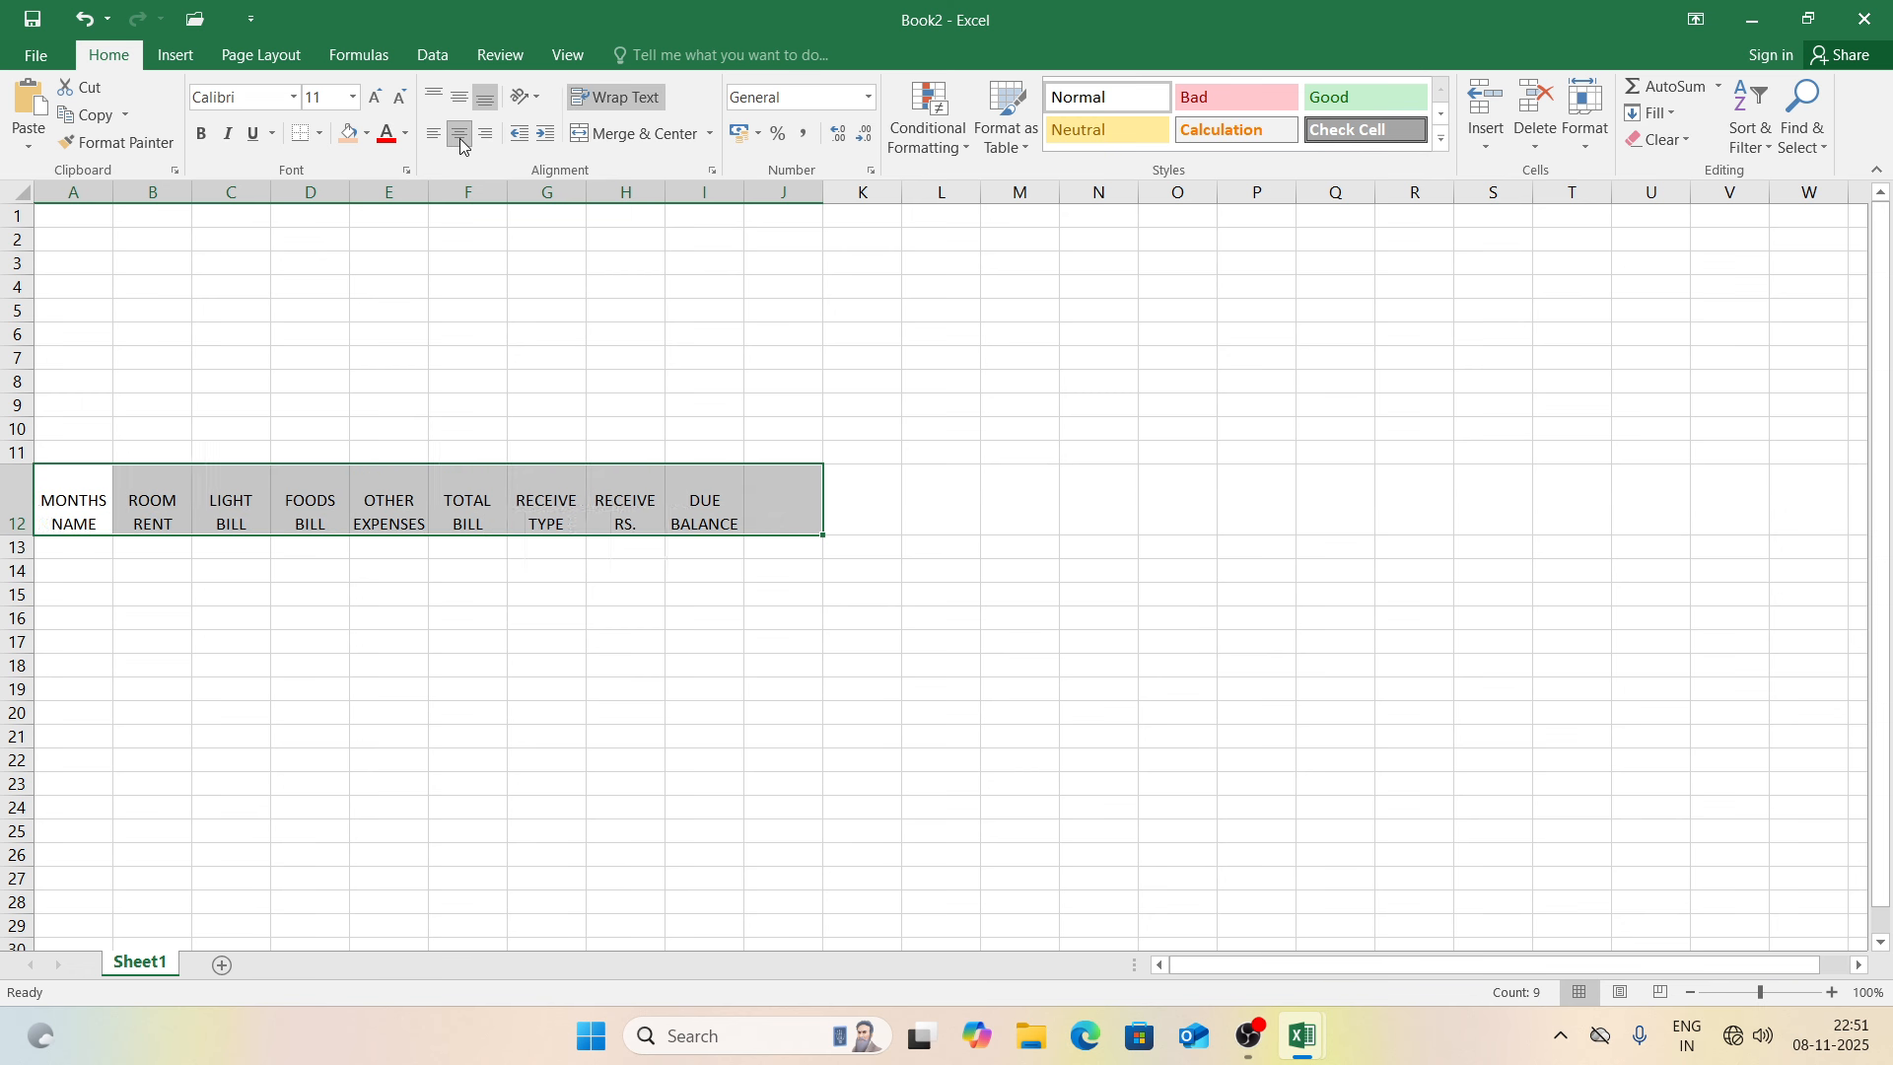
pyautogui.click(459, 103)
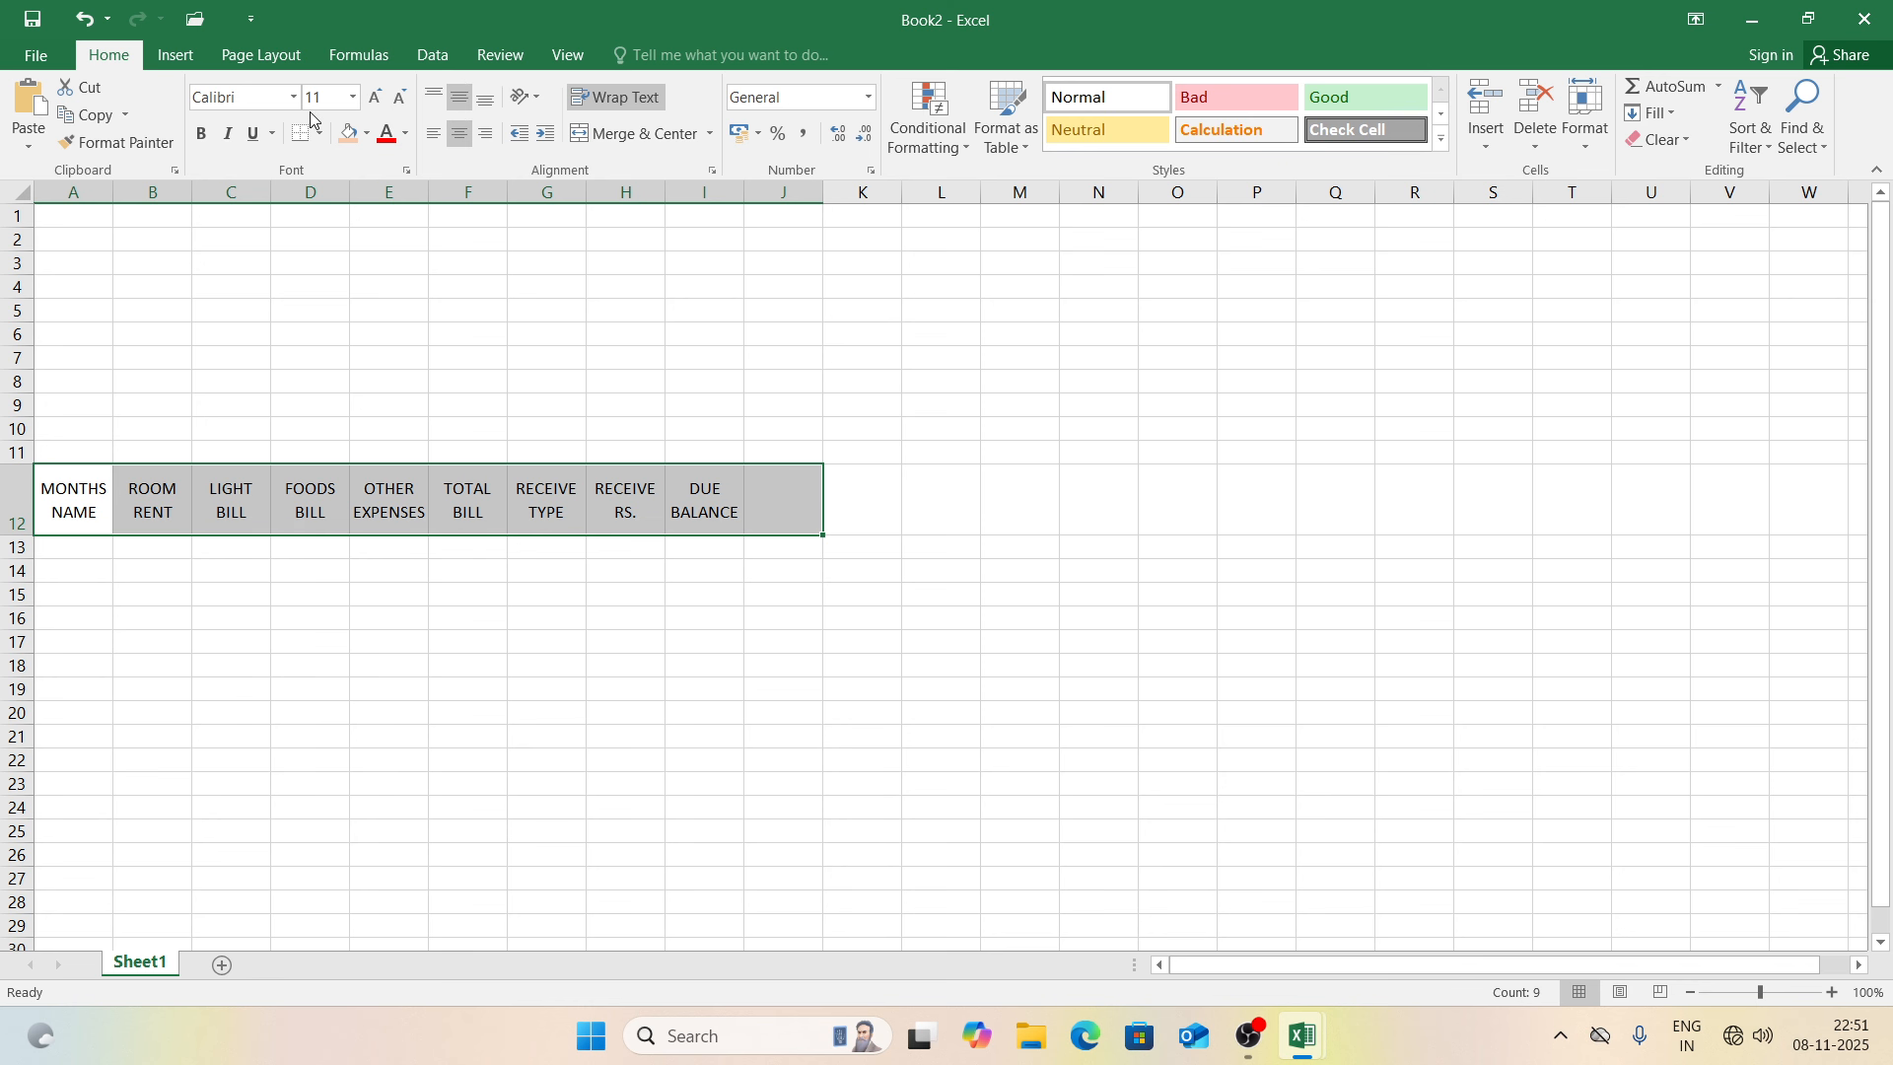
pyautogui.click(203, 142)
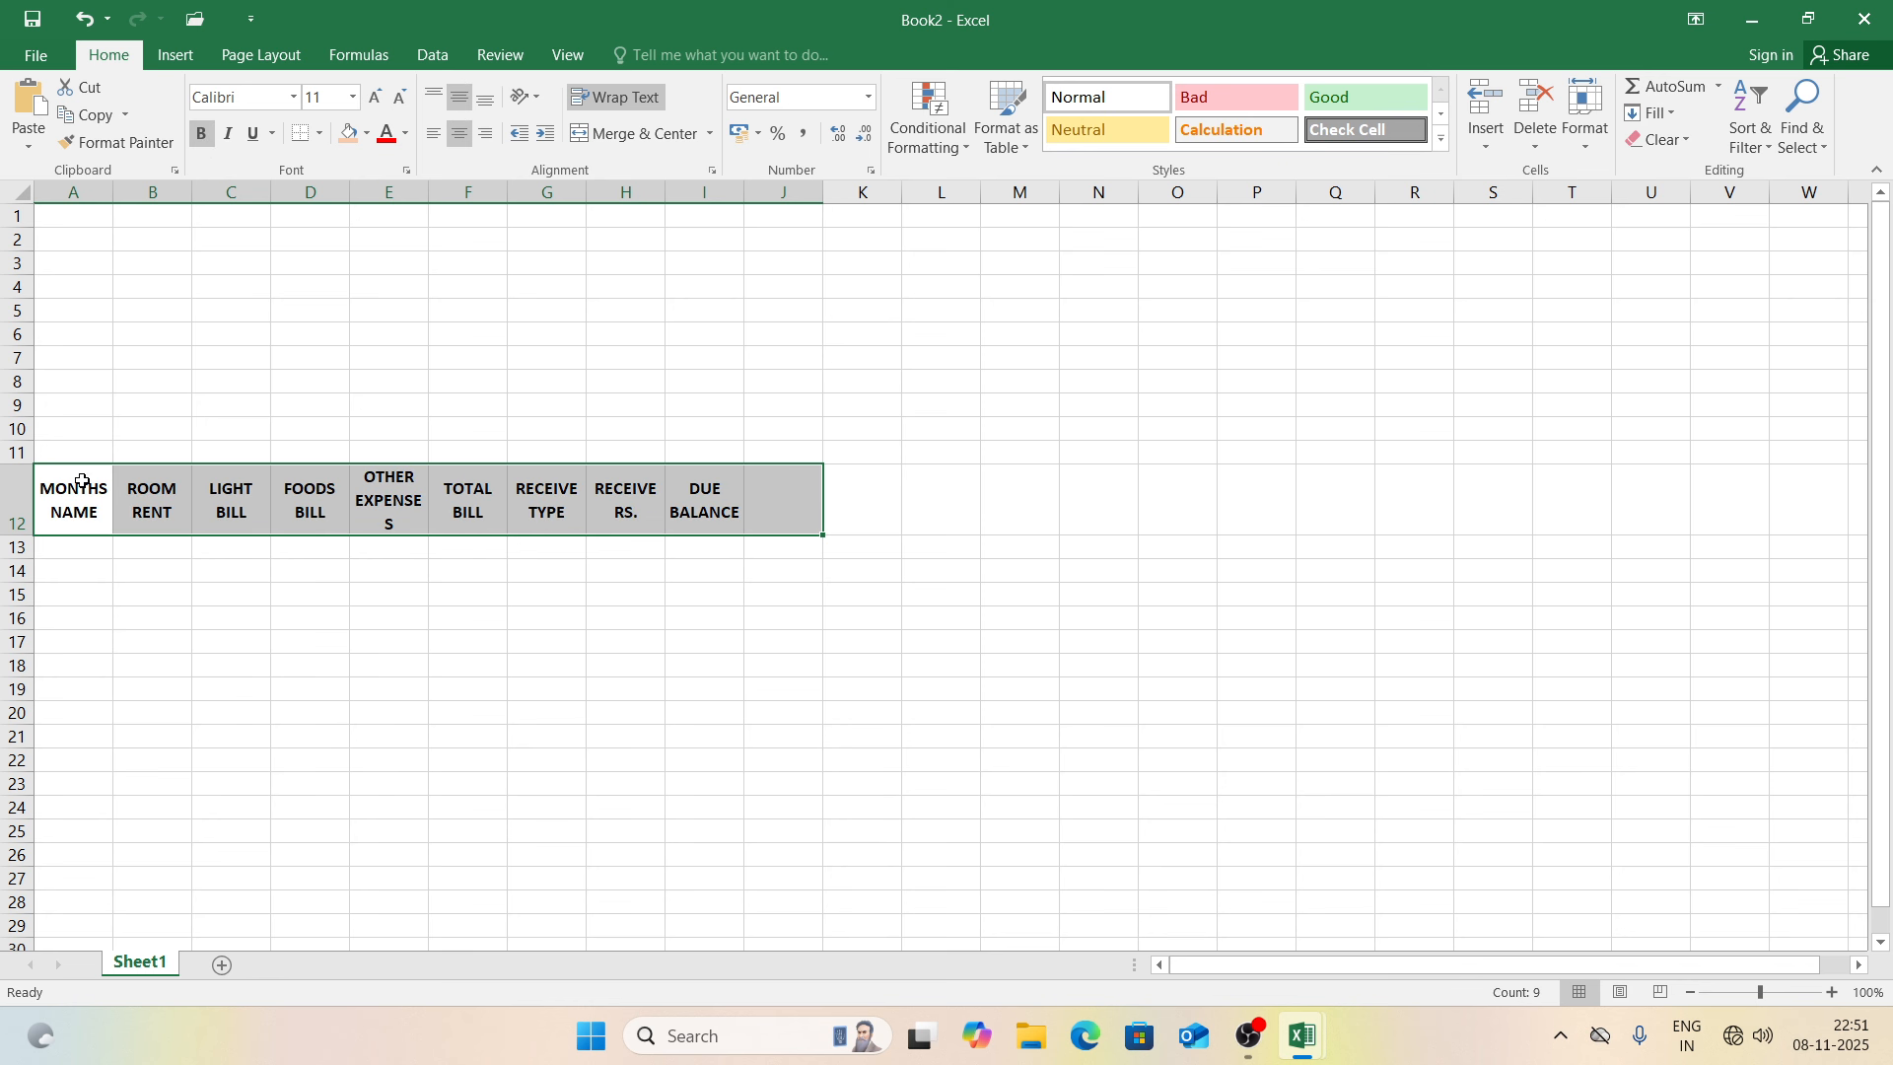
# Step: Fill the A12:I12 header cells with a peach background
pyautogui.click(79, 485)
pyautogui.moveTo(158, 485); pyautogui.dragTo(647, 474)
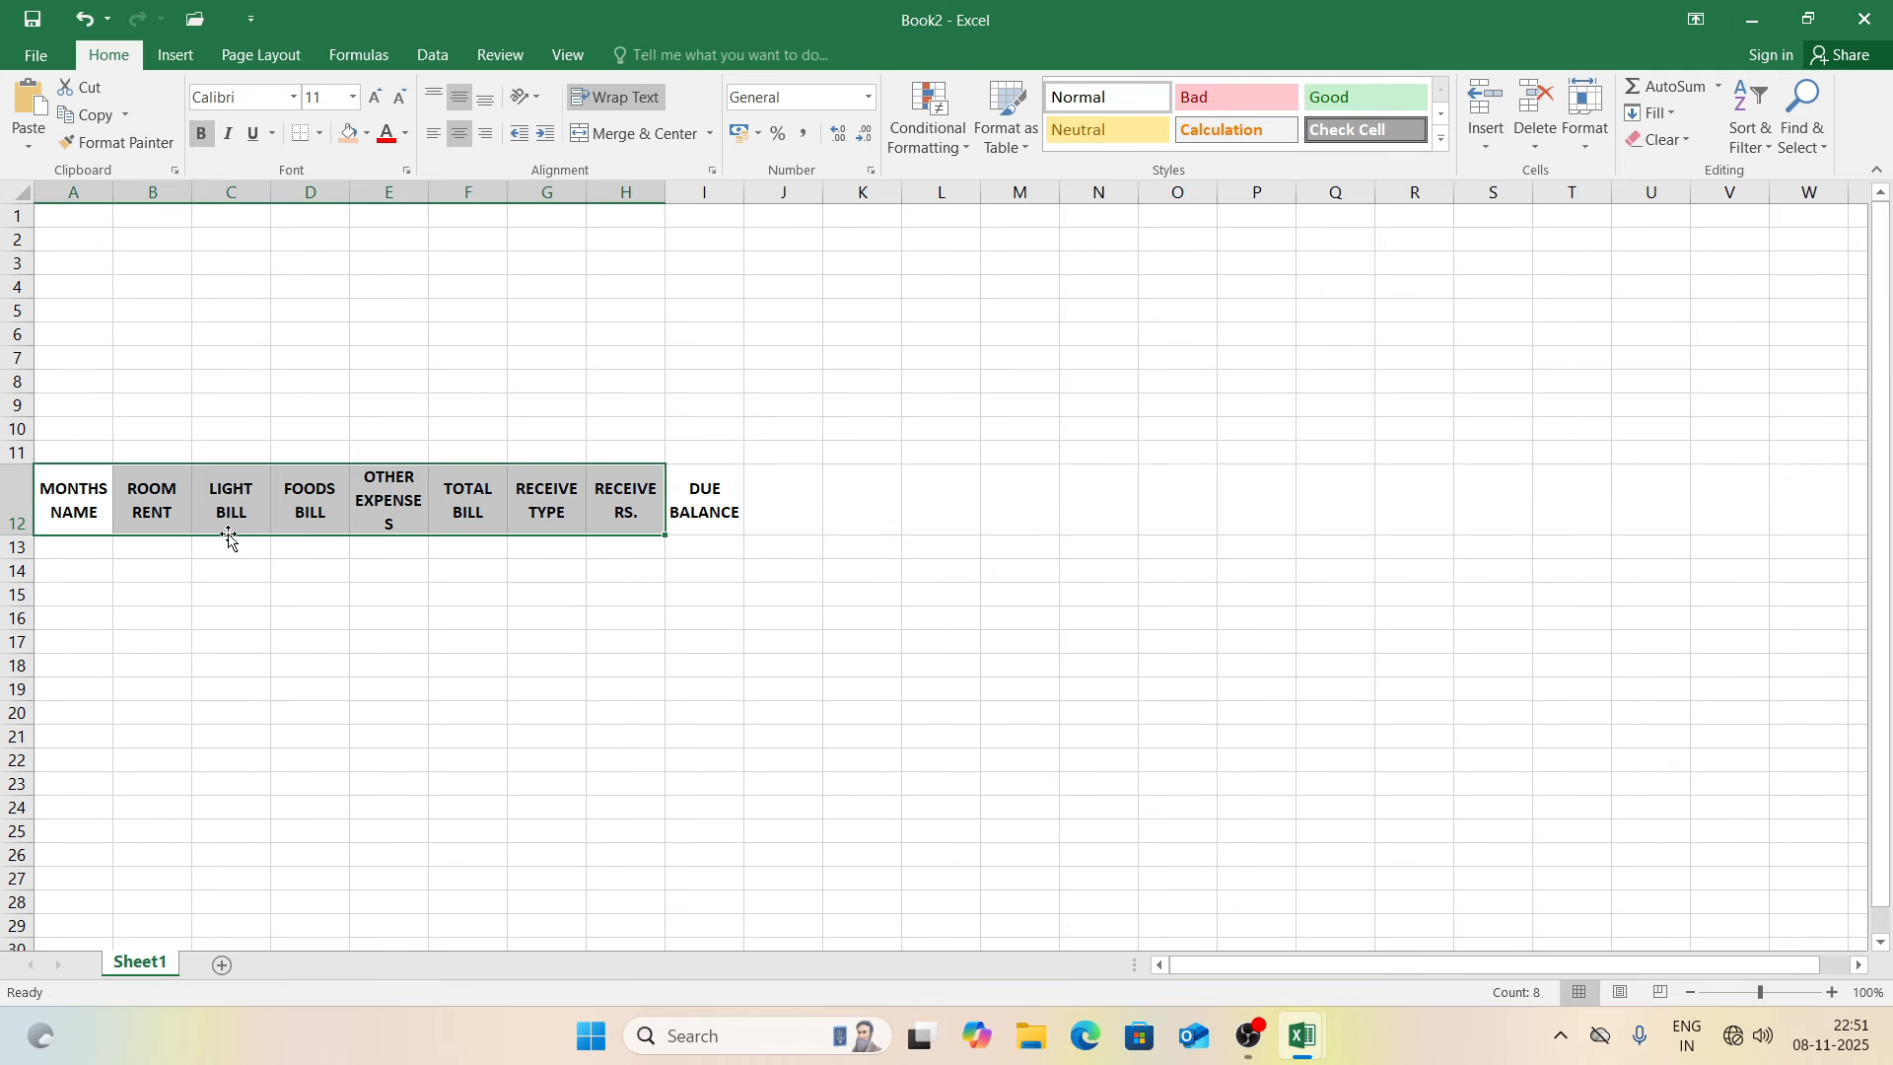
pyautogui.hotkey('shift', 'Right')
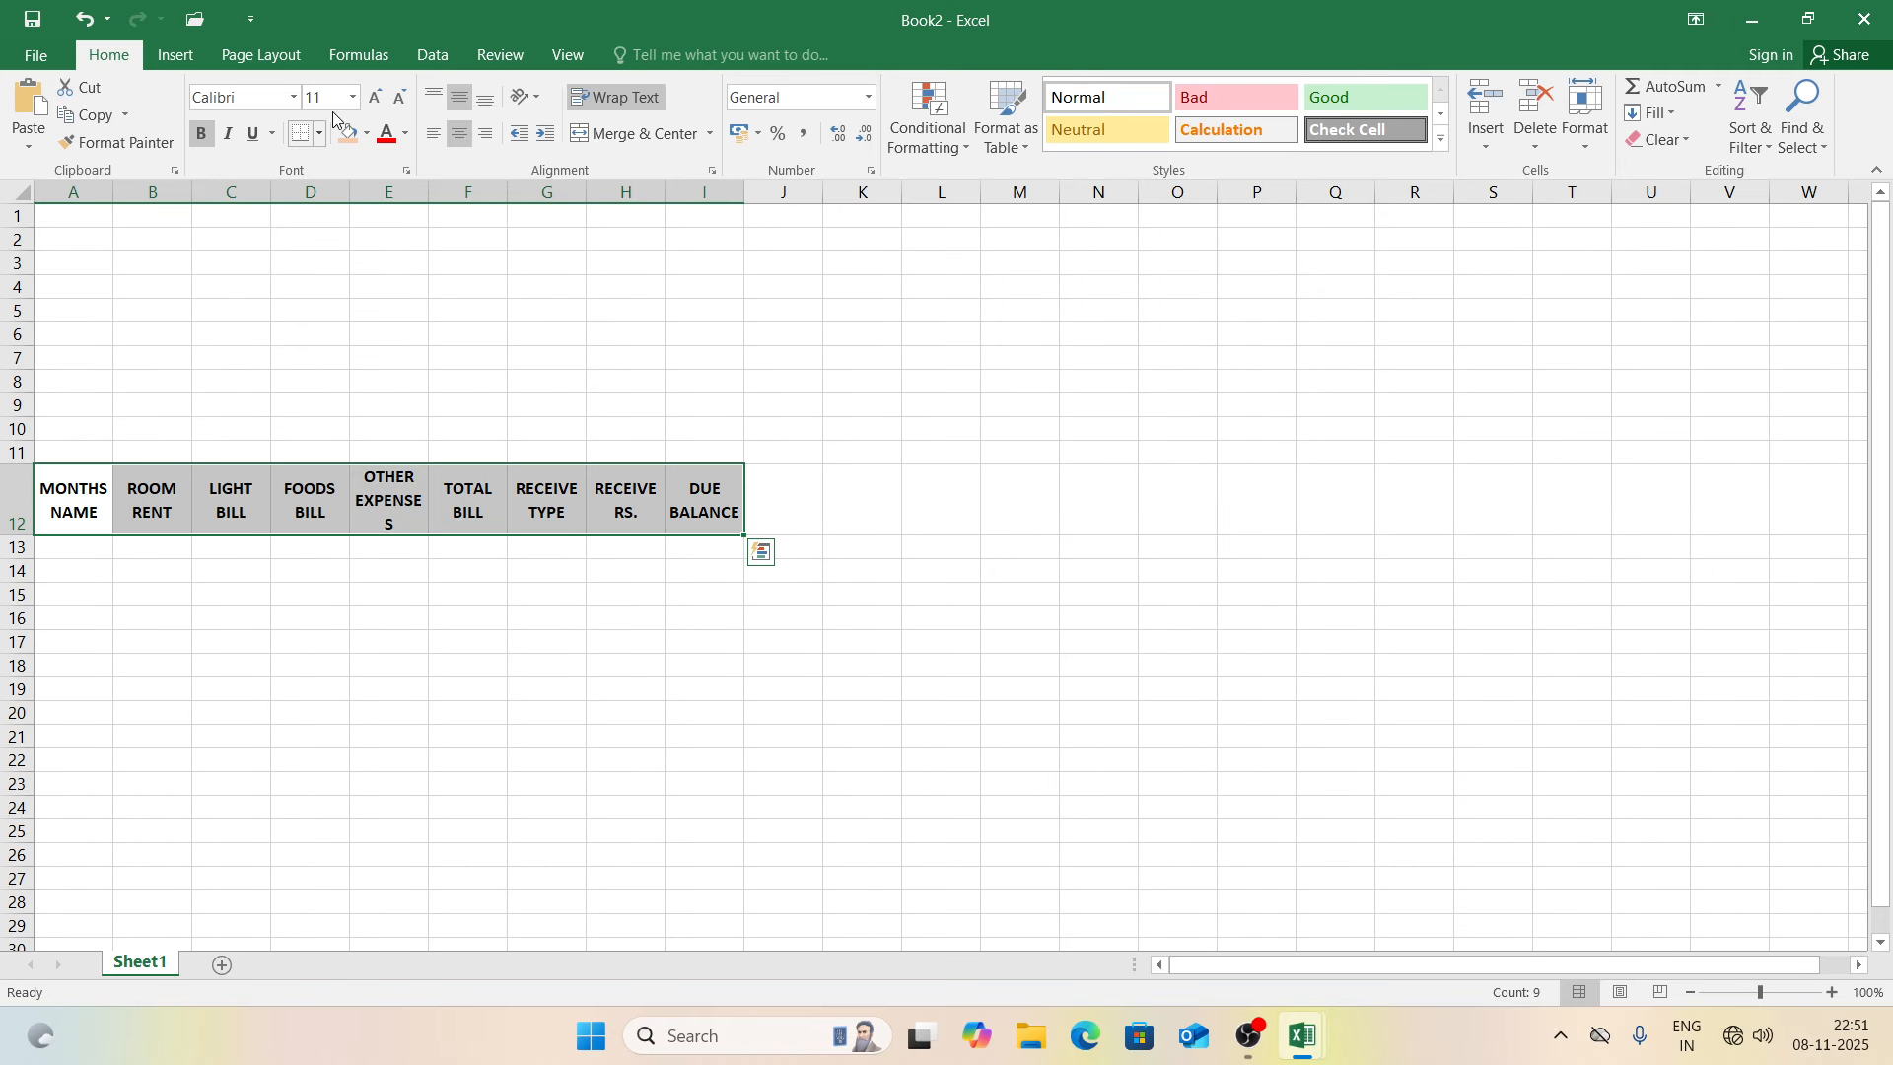
pyautogui.click(350, 134)
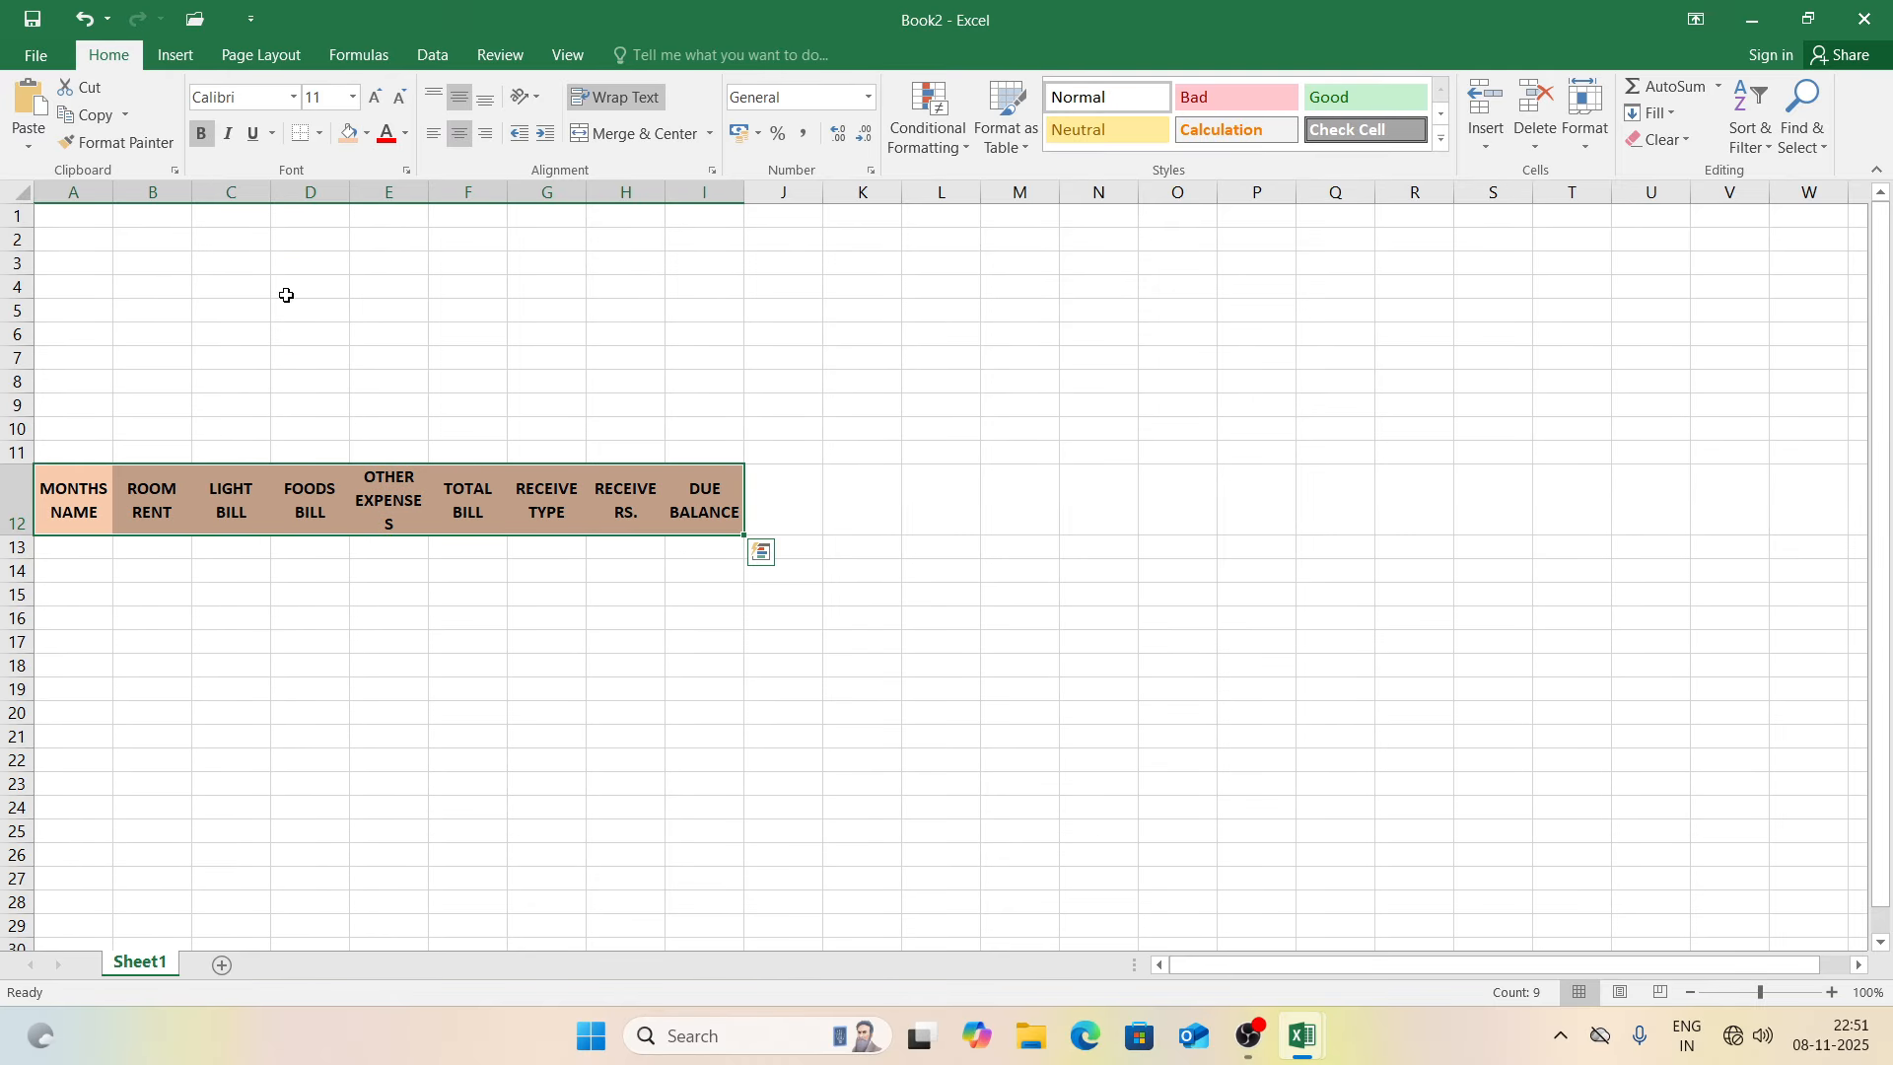
pyautogui.click(97, 549)
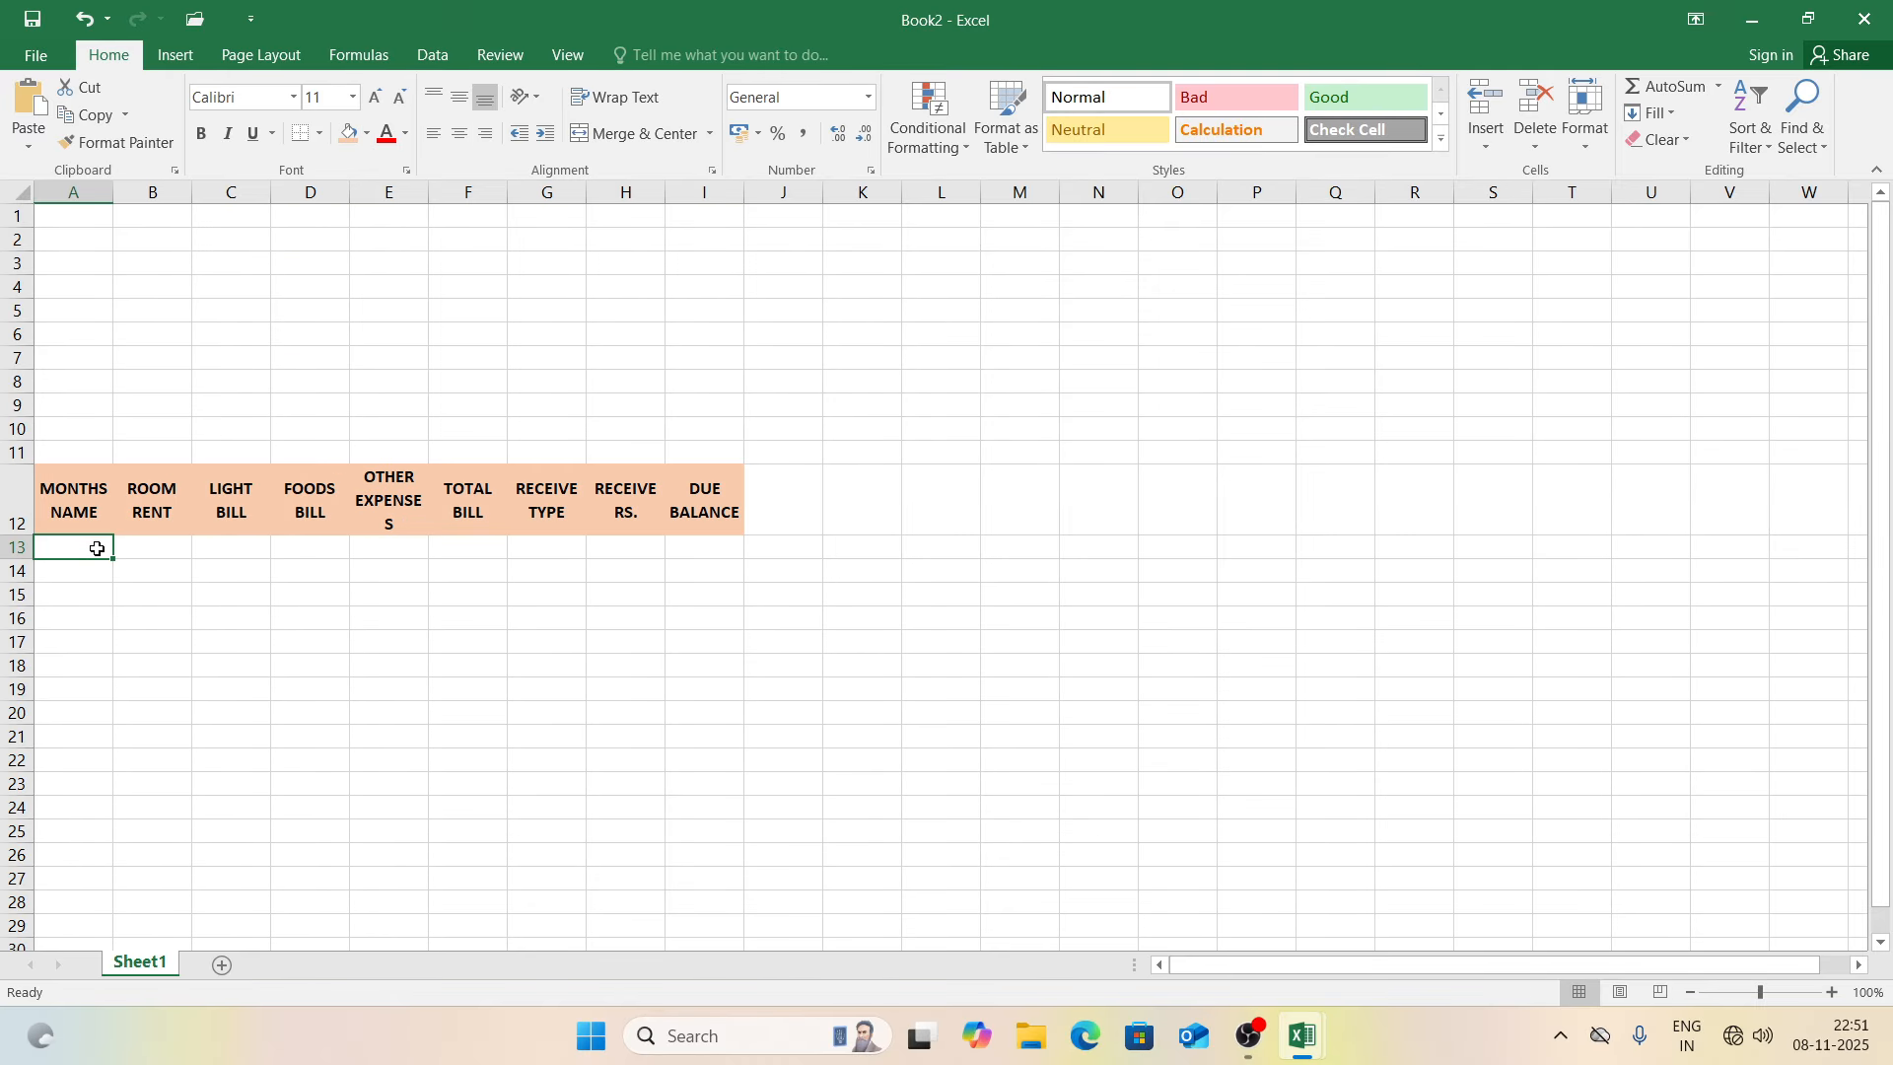
# Step: Enter Apr-25 in A13 and fill the months down to Mar-26 in A24
pyautogui.write('APR-2')
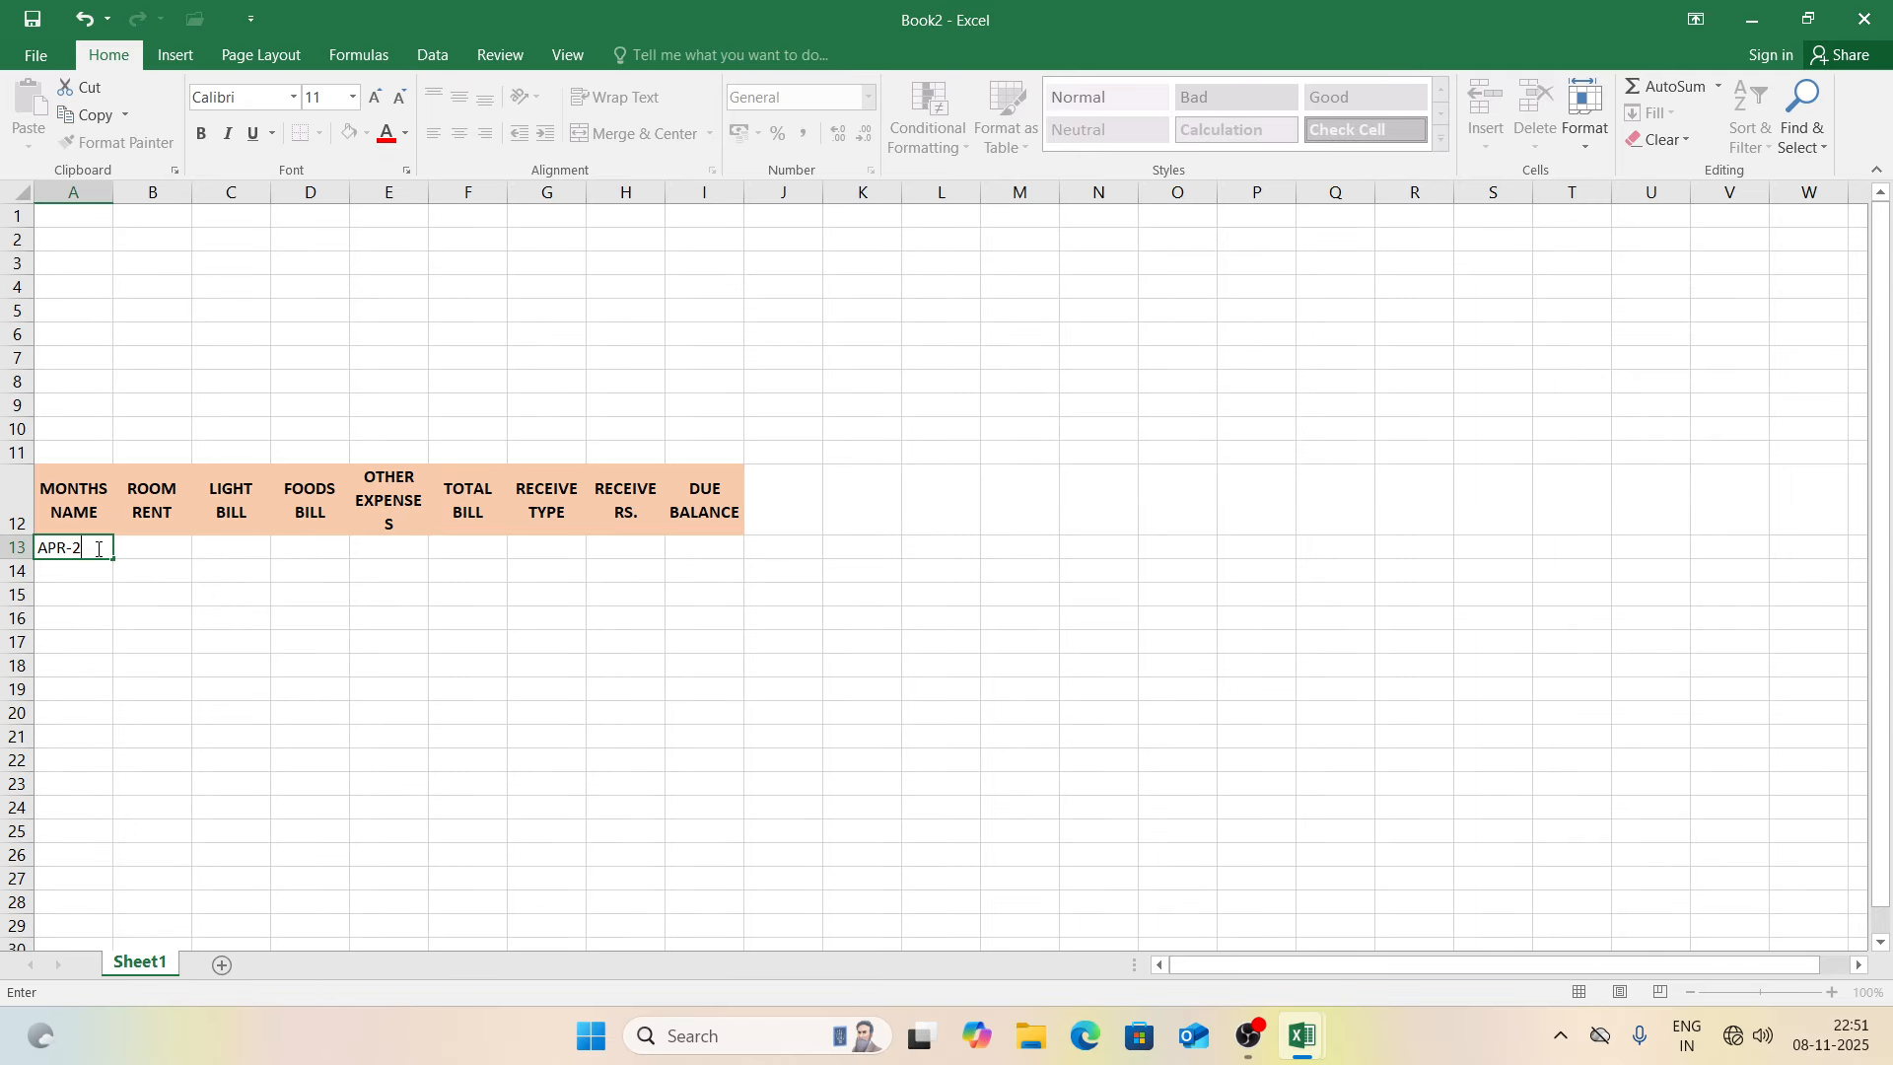
pyautogui.write('025')
pyautogui.press('Return')
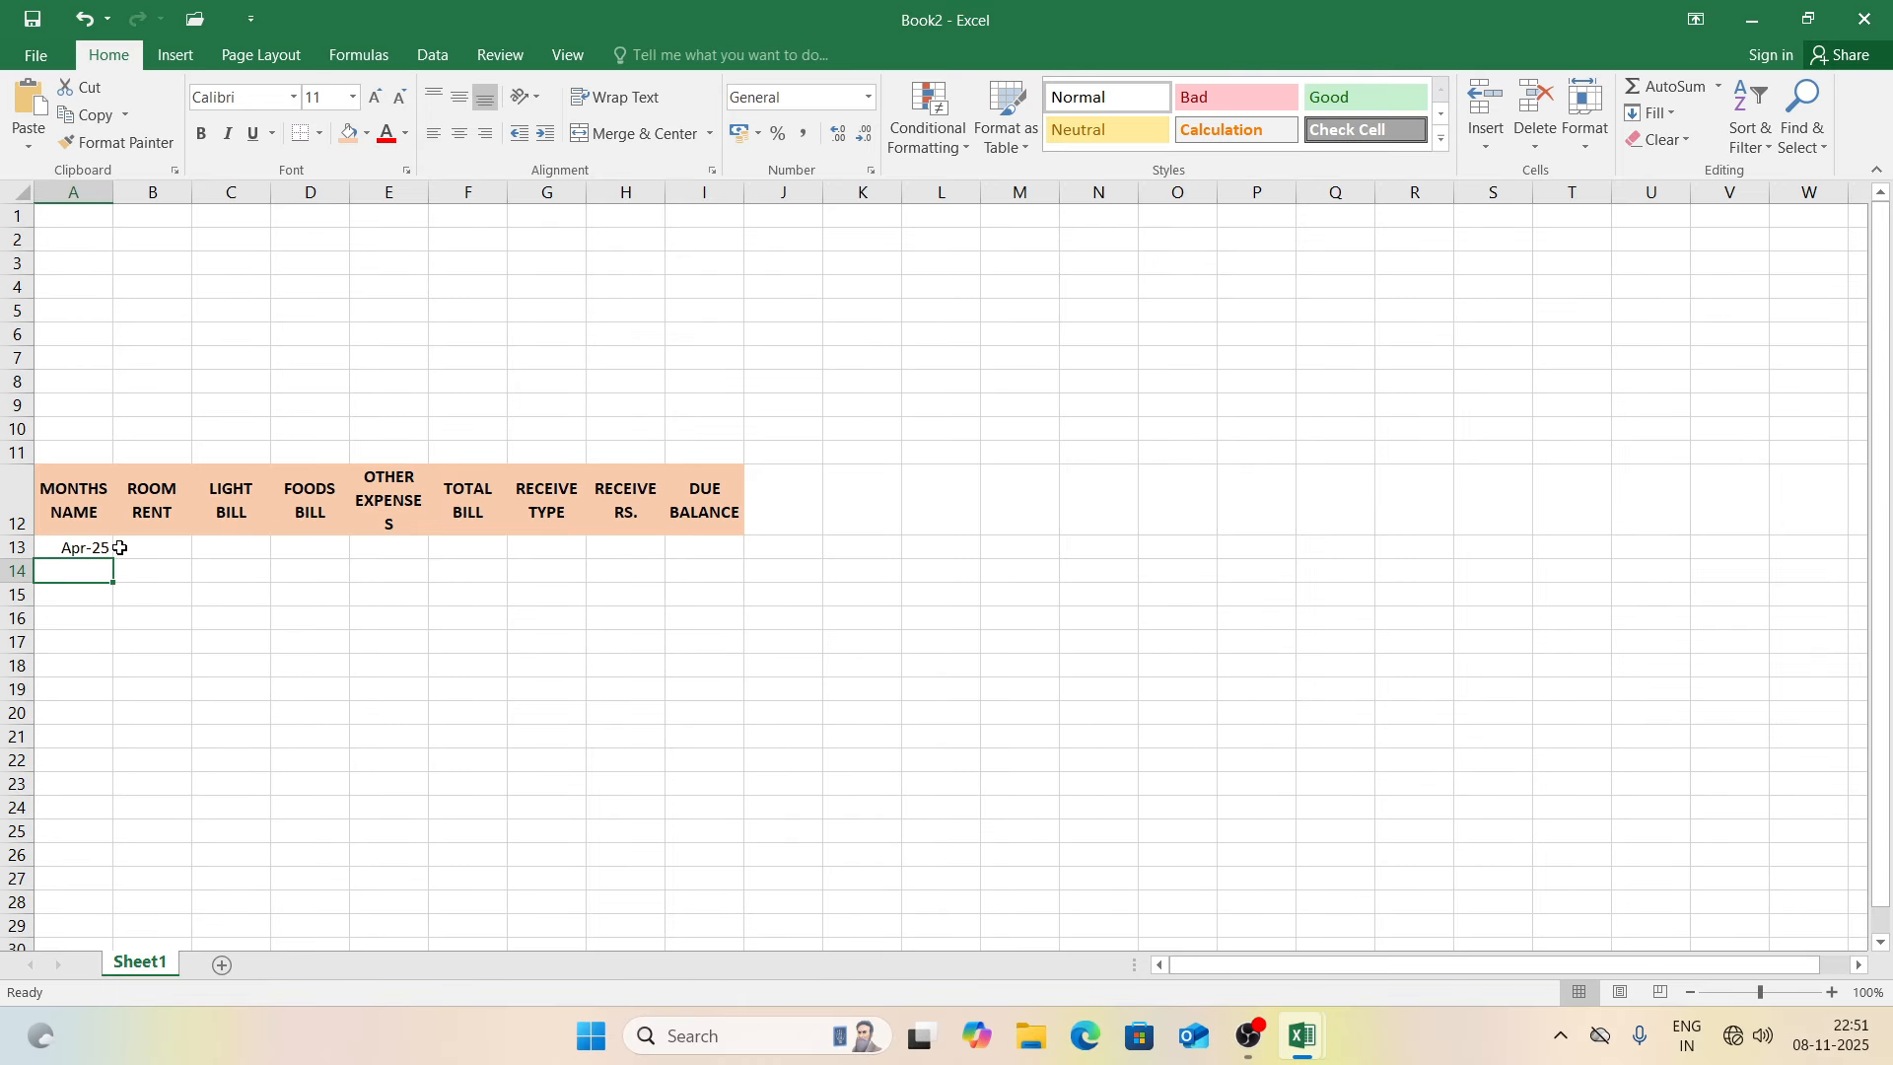
pyautogui.click(99, 549)
pyautogui.moveTo(111, 559); pyautogui.dragTo(121, 825)
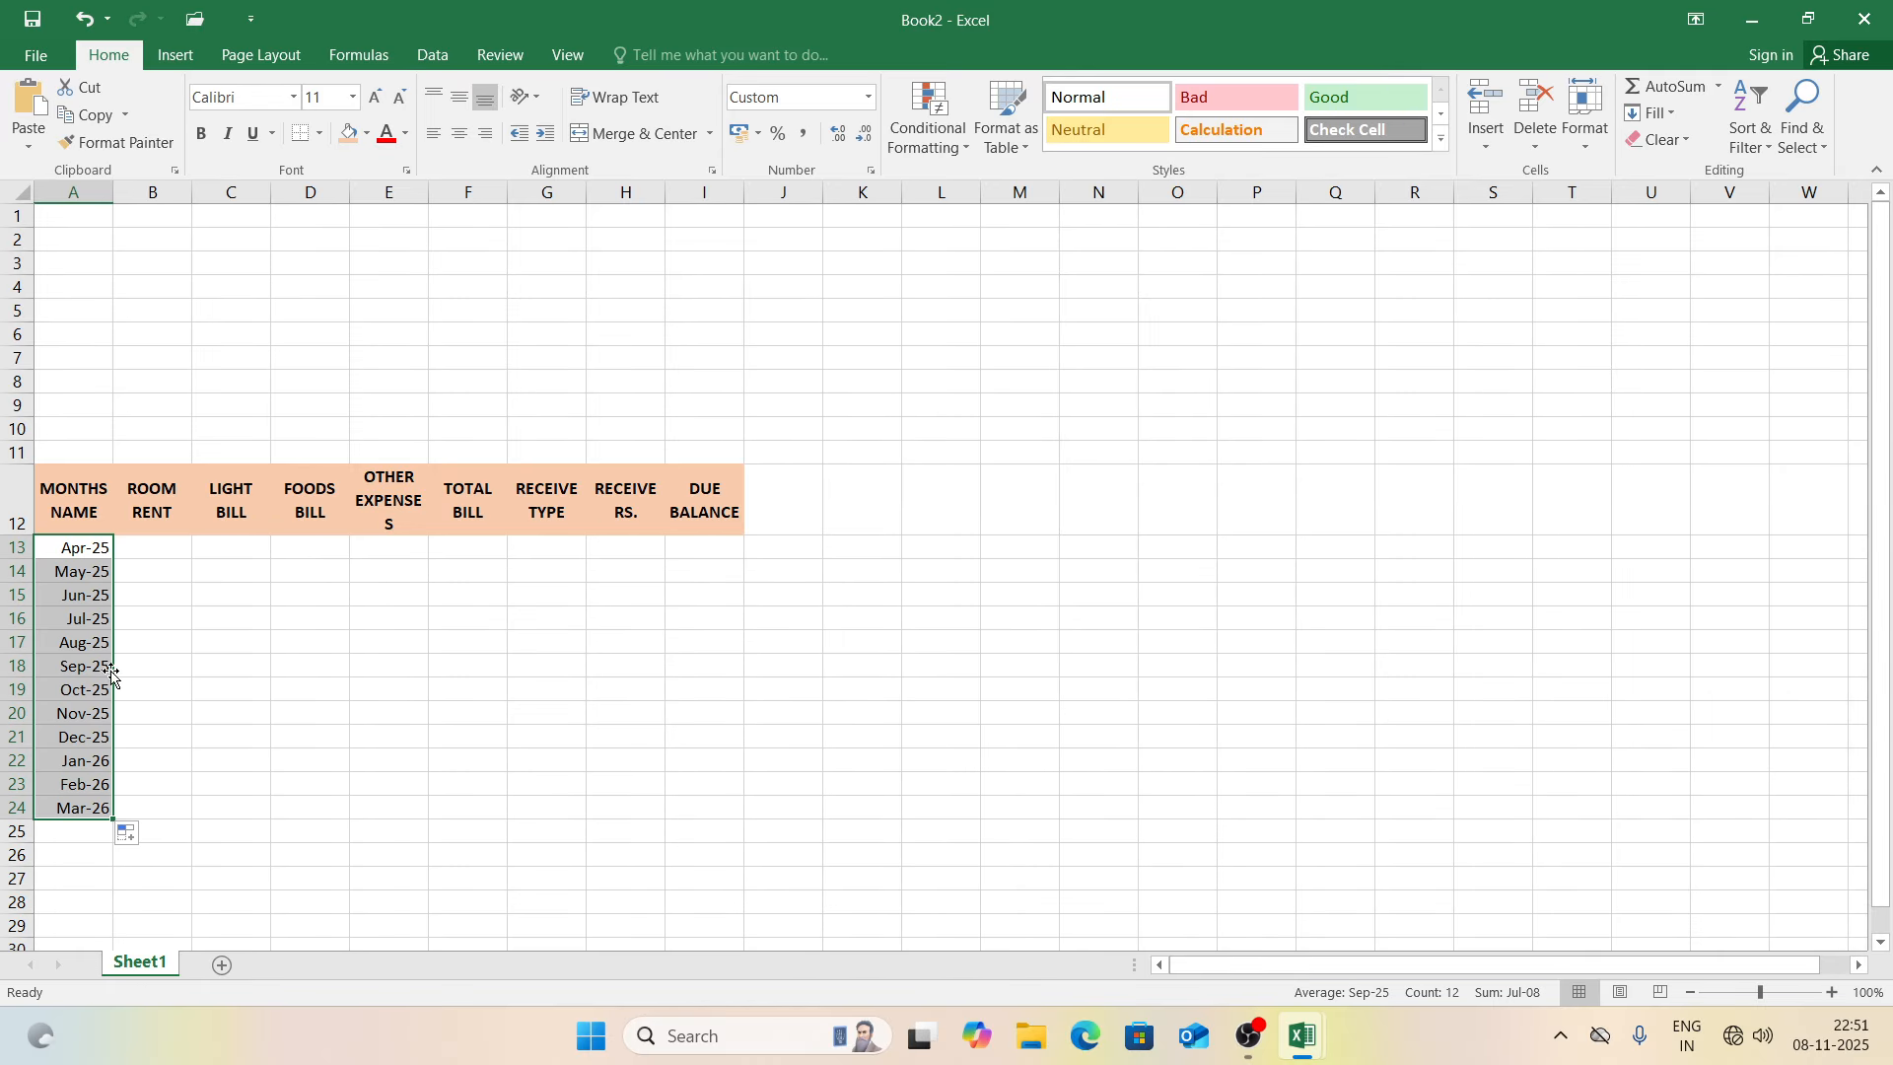
# Step: Label cell A25, below Mar-26, as TOTAL
pyautogui.click(92, 829)
pyautogui.write('TOTAL')
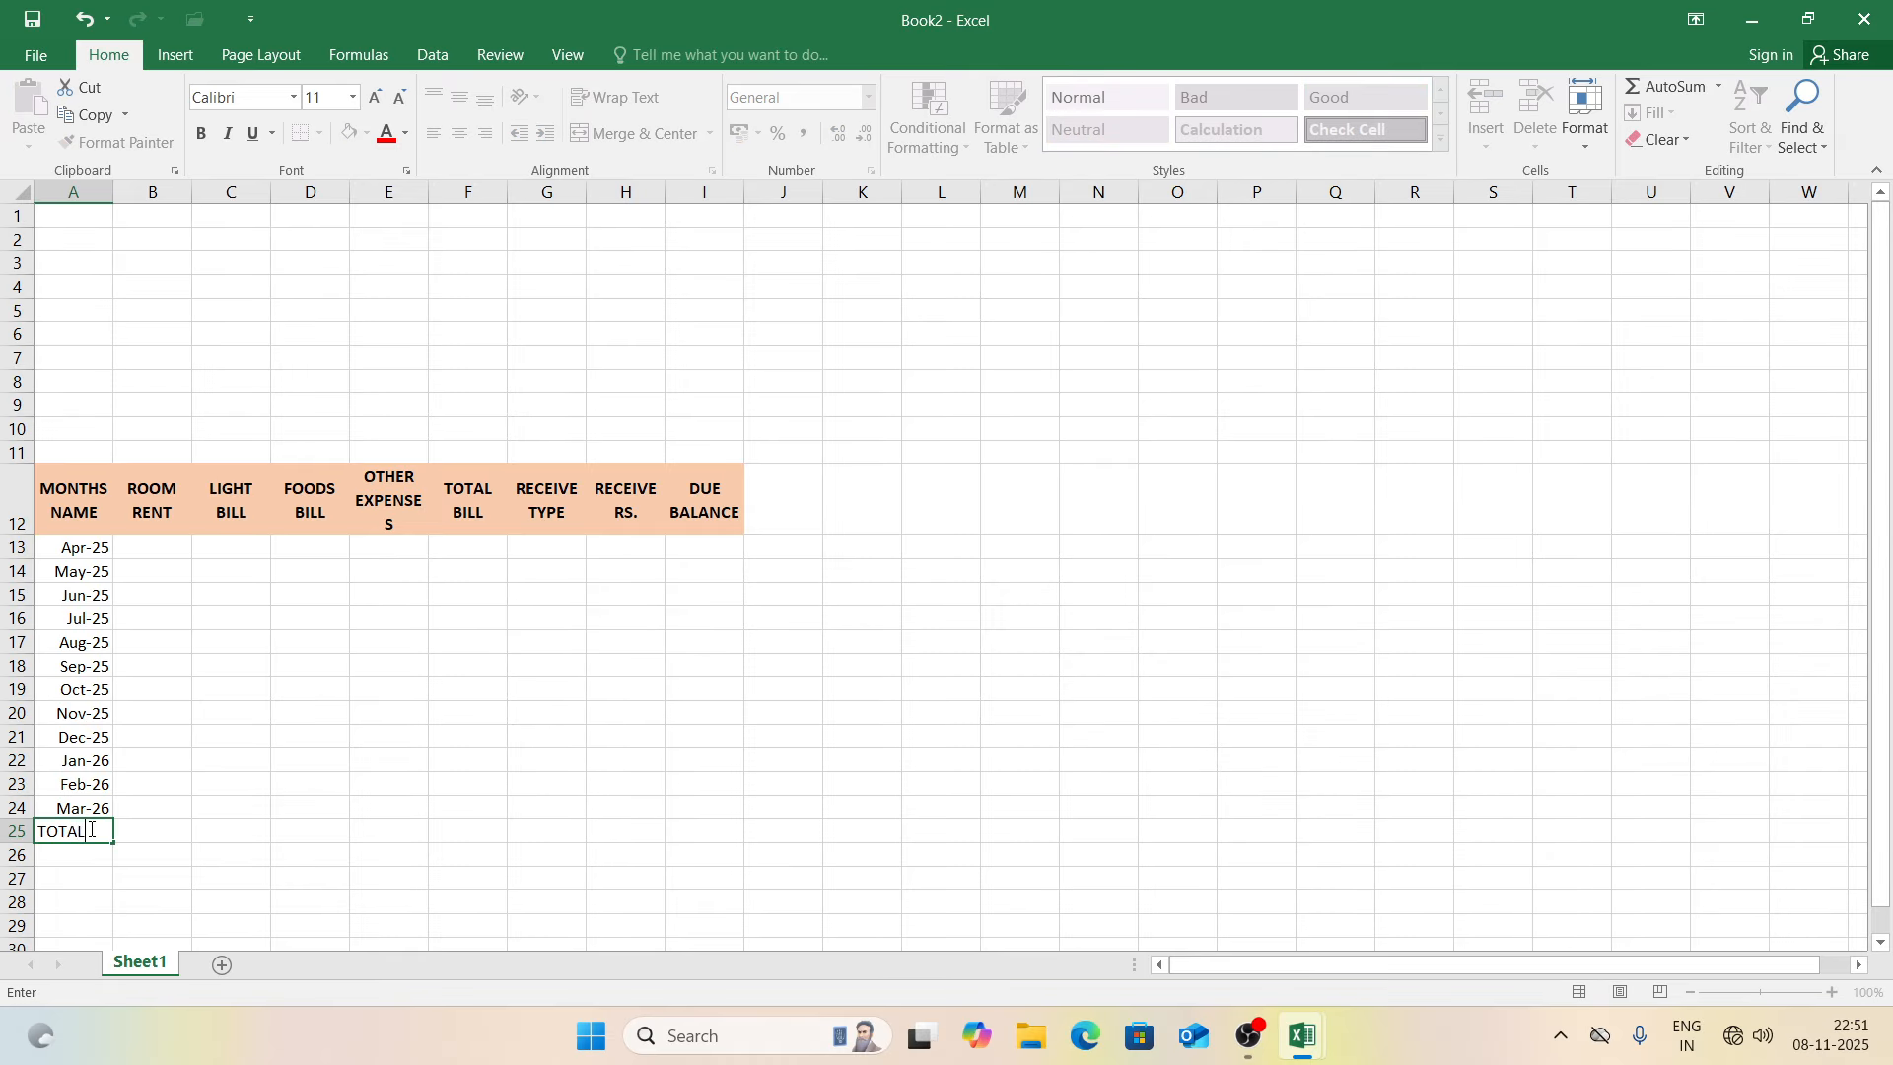
pyautogui.press('Tab')
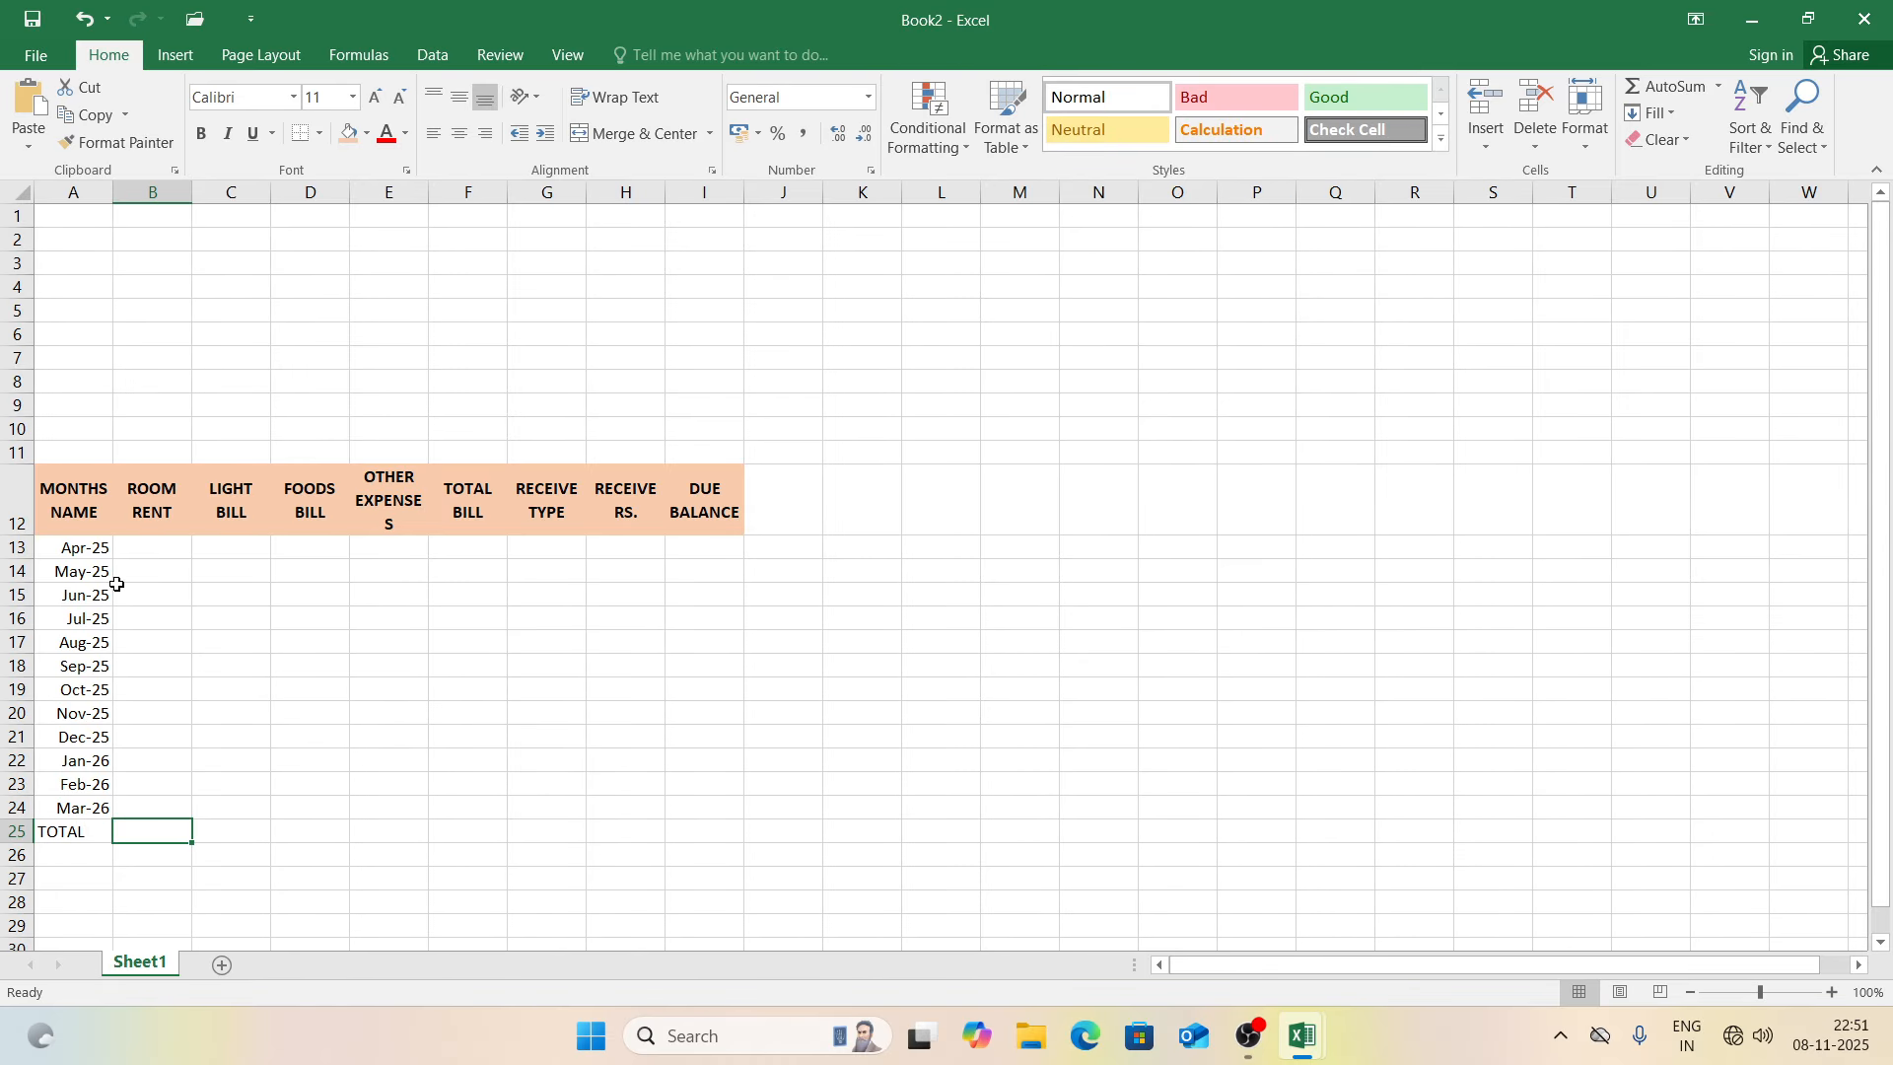
pyautogui.click(90, 553)
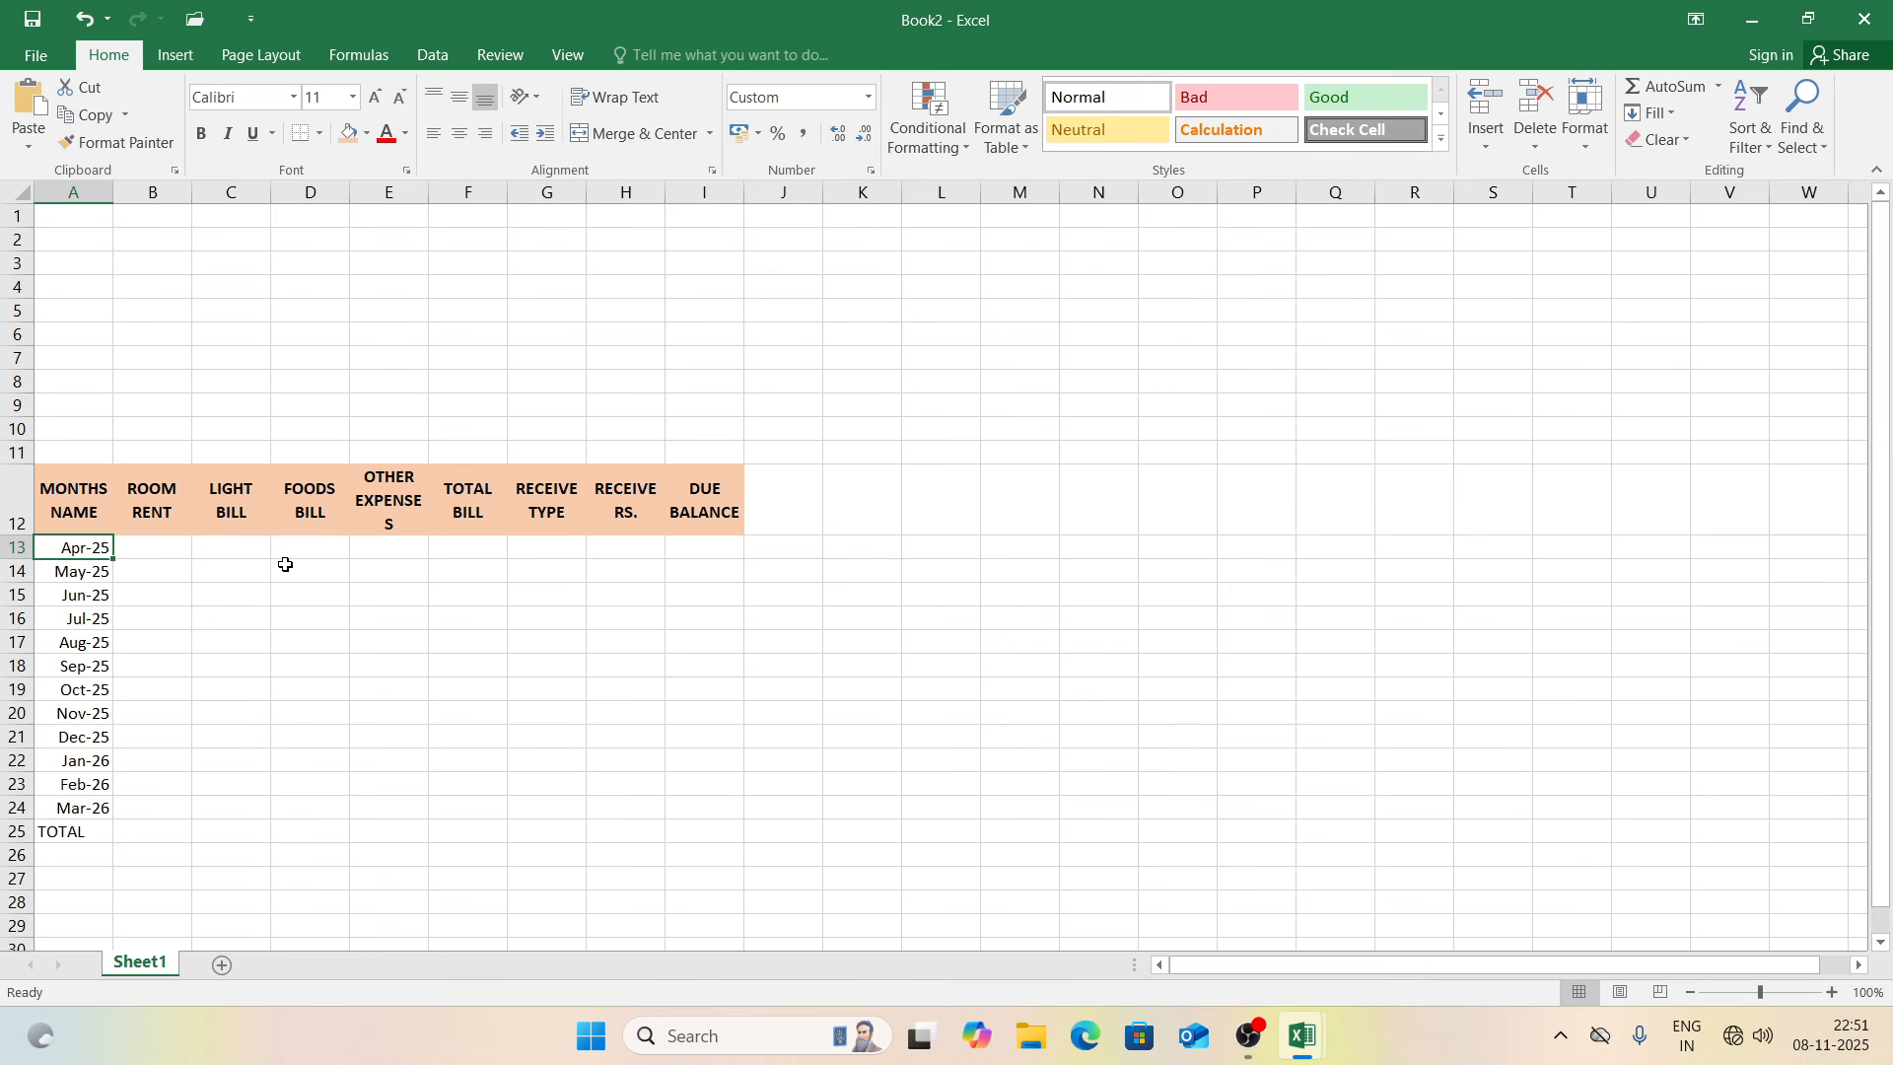
# Step: Apply All Borders to the bill table from the headings to the TOTAL row
pyautogui.moveTo(54, 483); pyautogui.dragTo(706, 826)
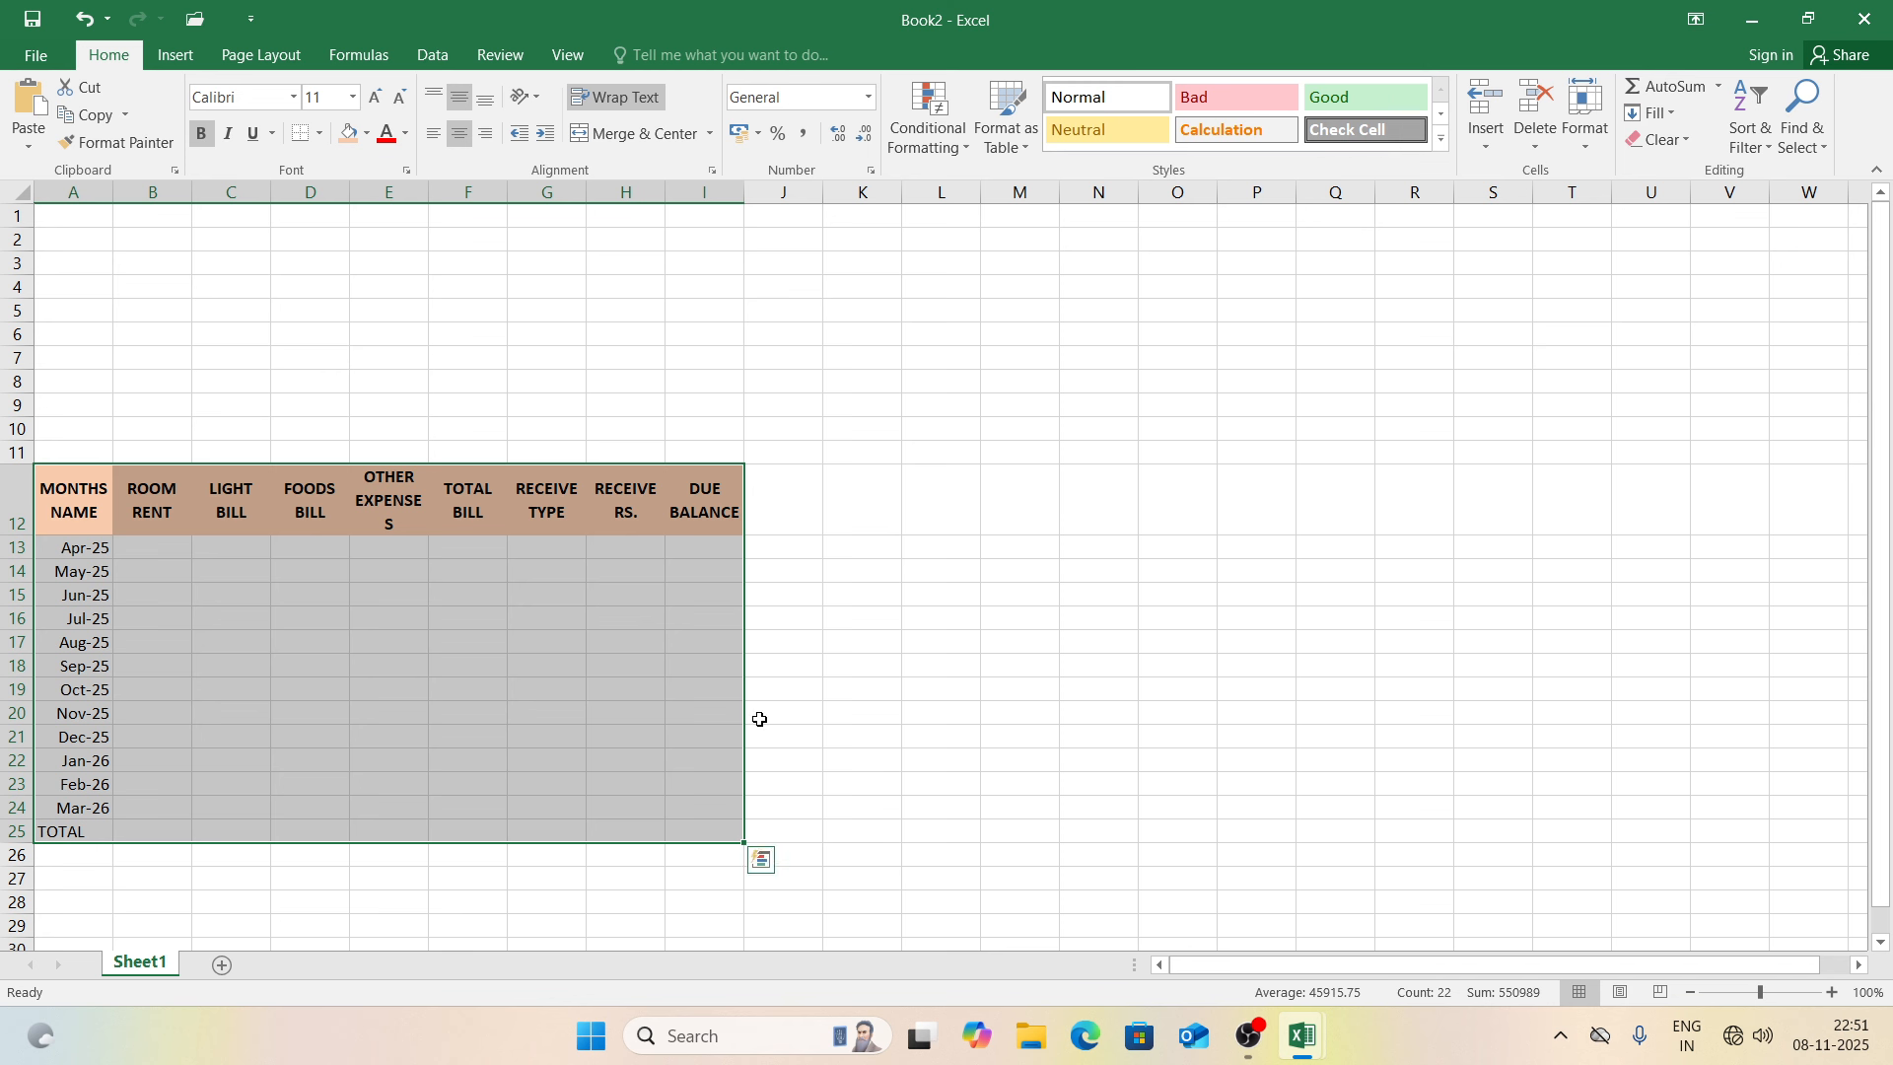
pyautogui.click(323, 140)
pyautogui.click(350, 342)
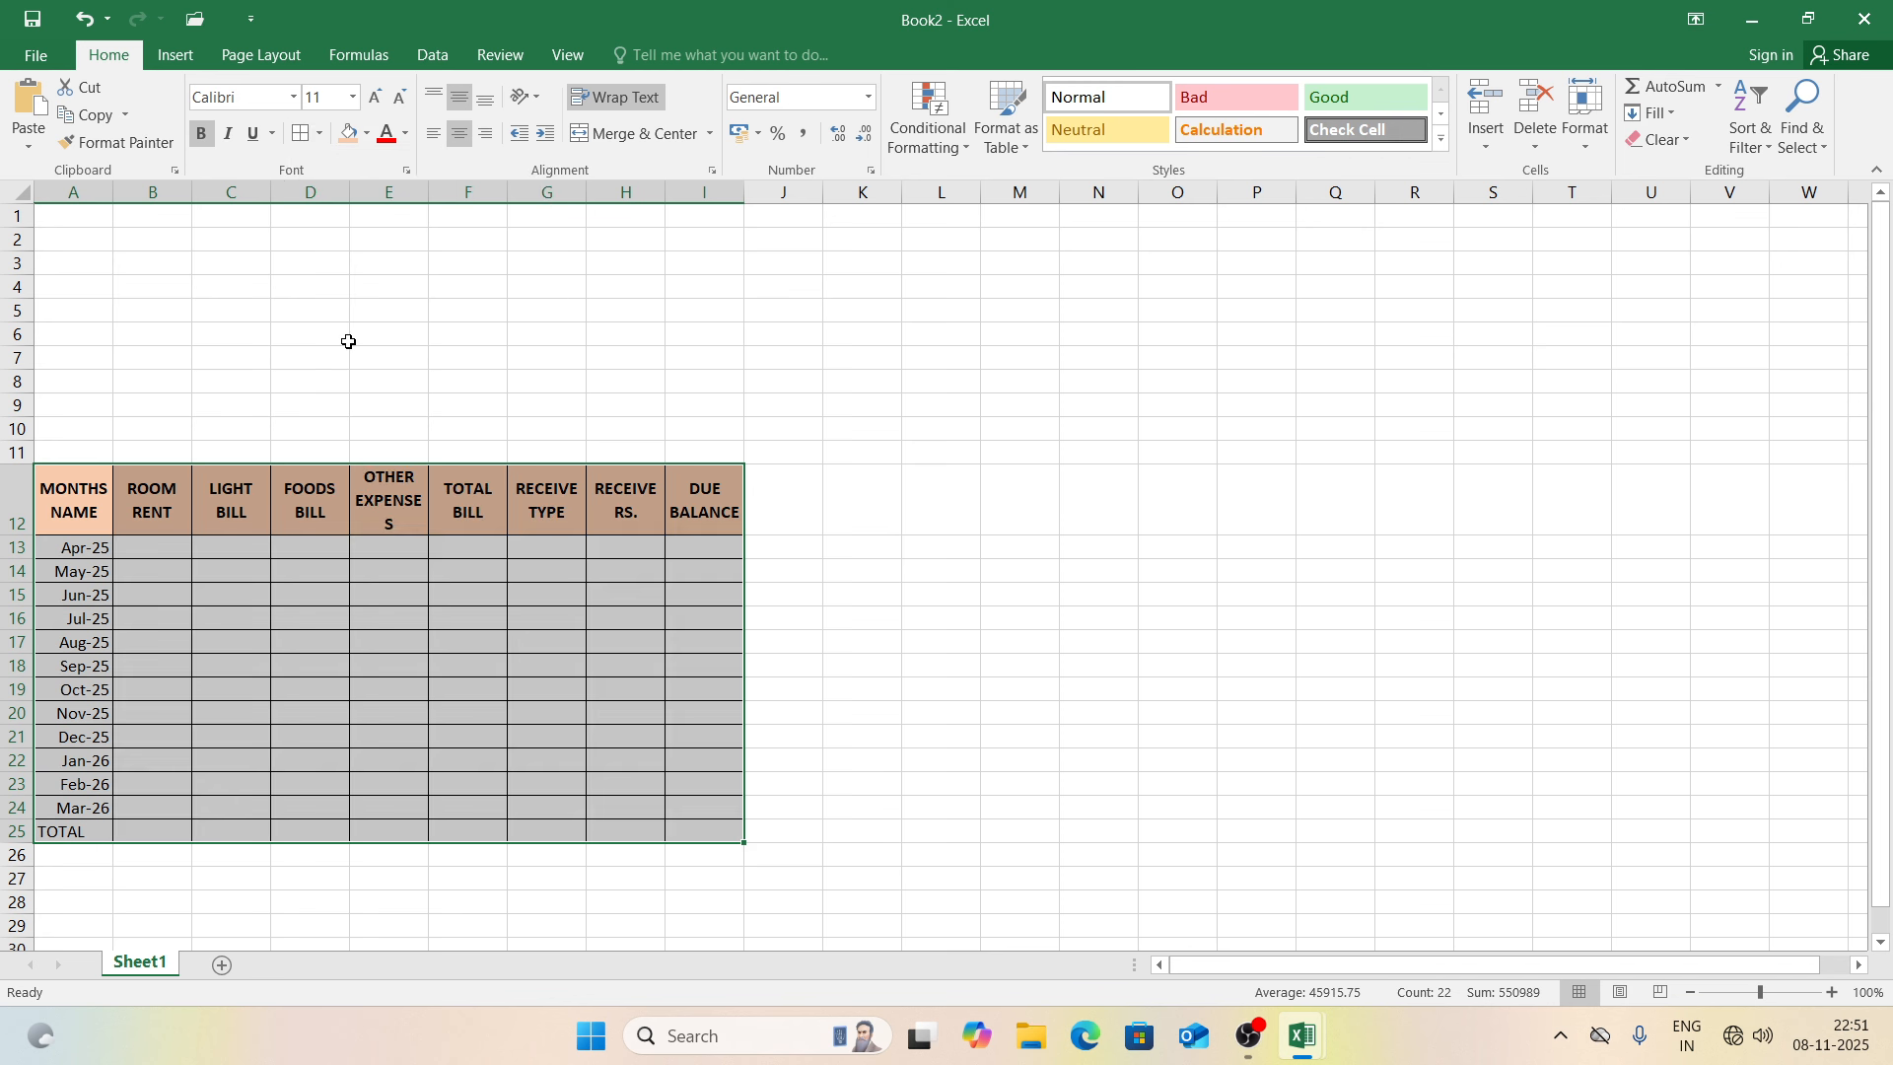
pyautogui.click(240, 548)
# Step: Make the month names and TOTAL in A13:A25 bold
pyautogui.moveTo(86, 554); pyautogui.dragTo(111, 831)
pyautogui.hotkey('ctrl', 'b')
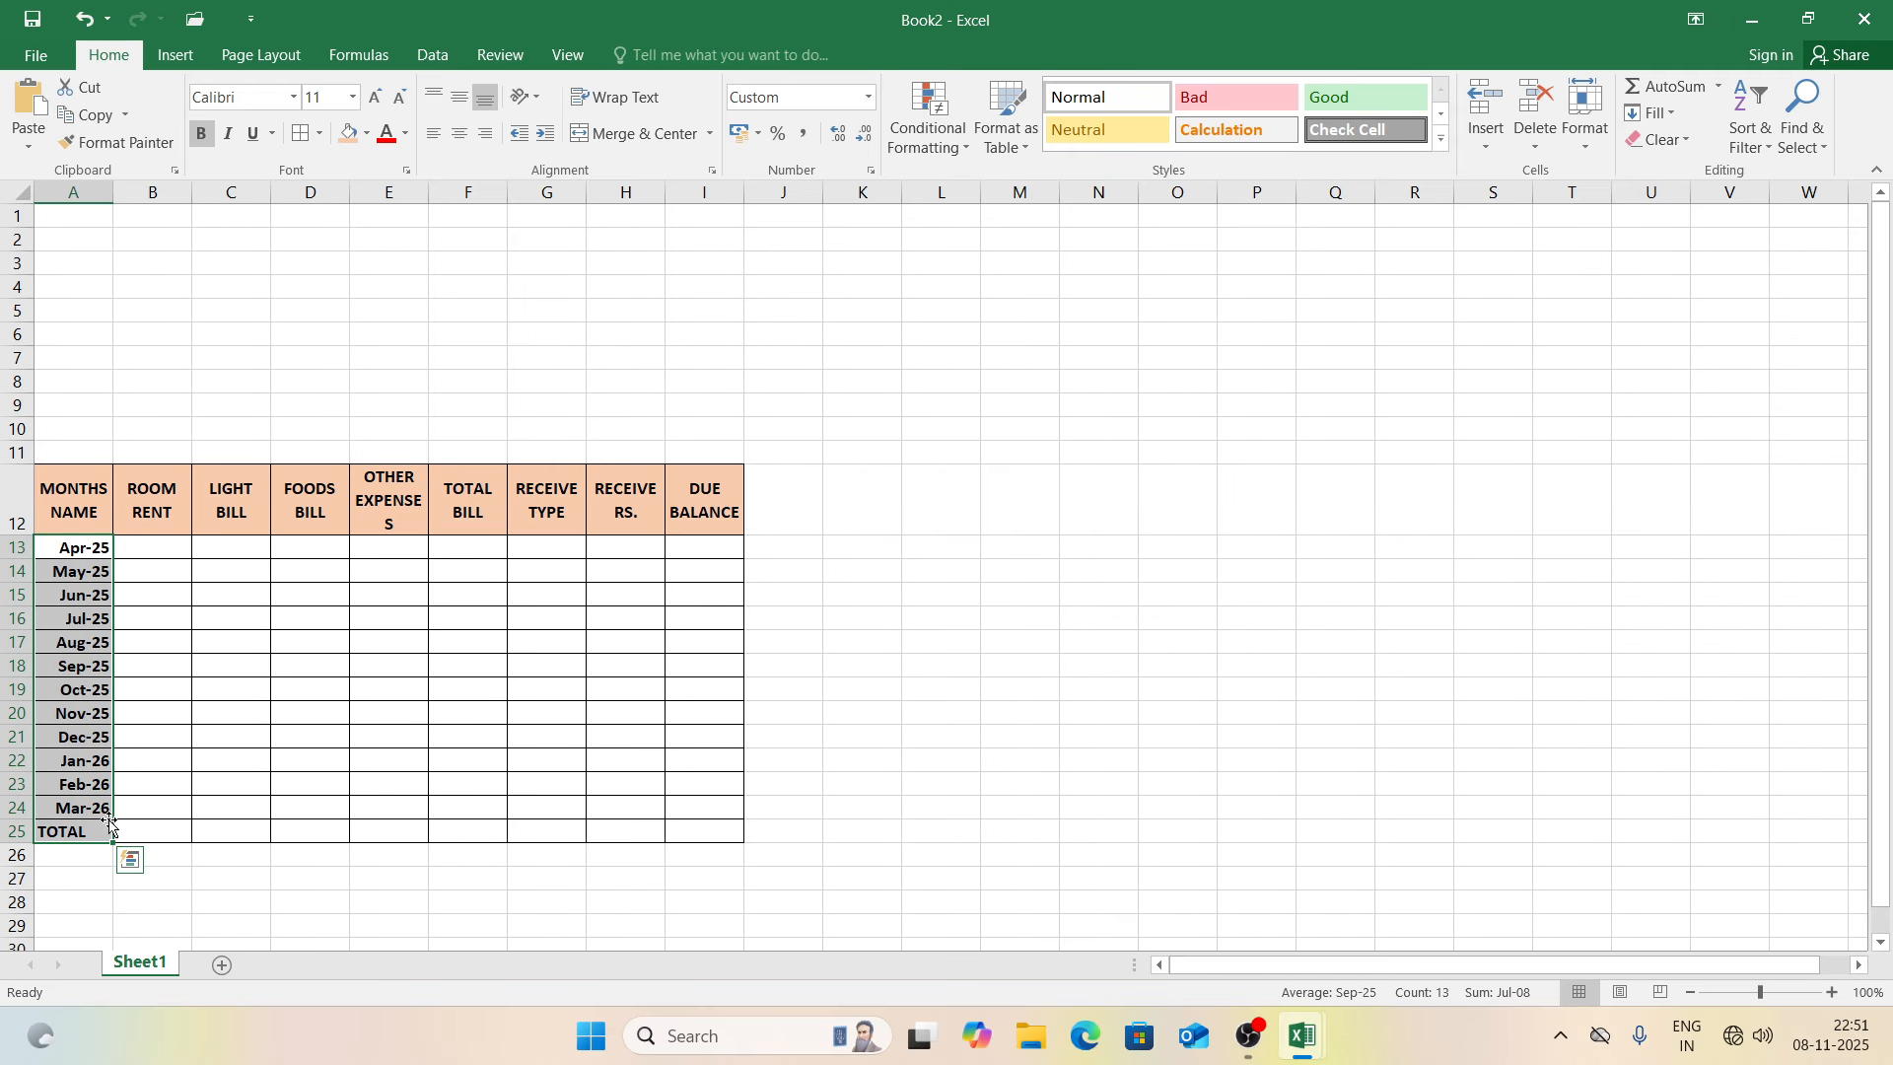
pyautogui.click(440, 547)
pyautogui.moveTo(81, 214); pyautogui.dragTo(676, 224)
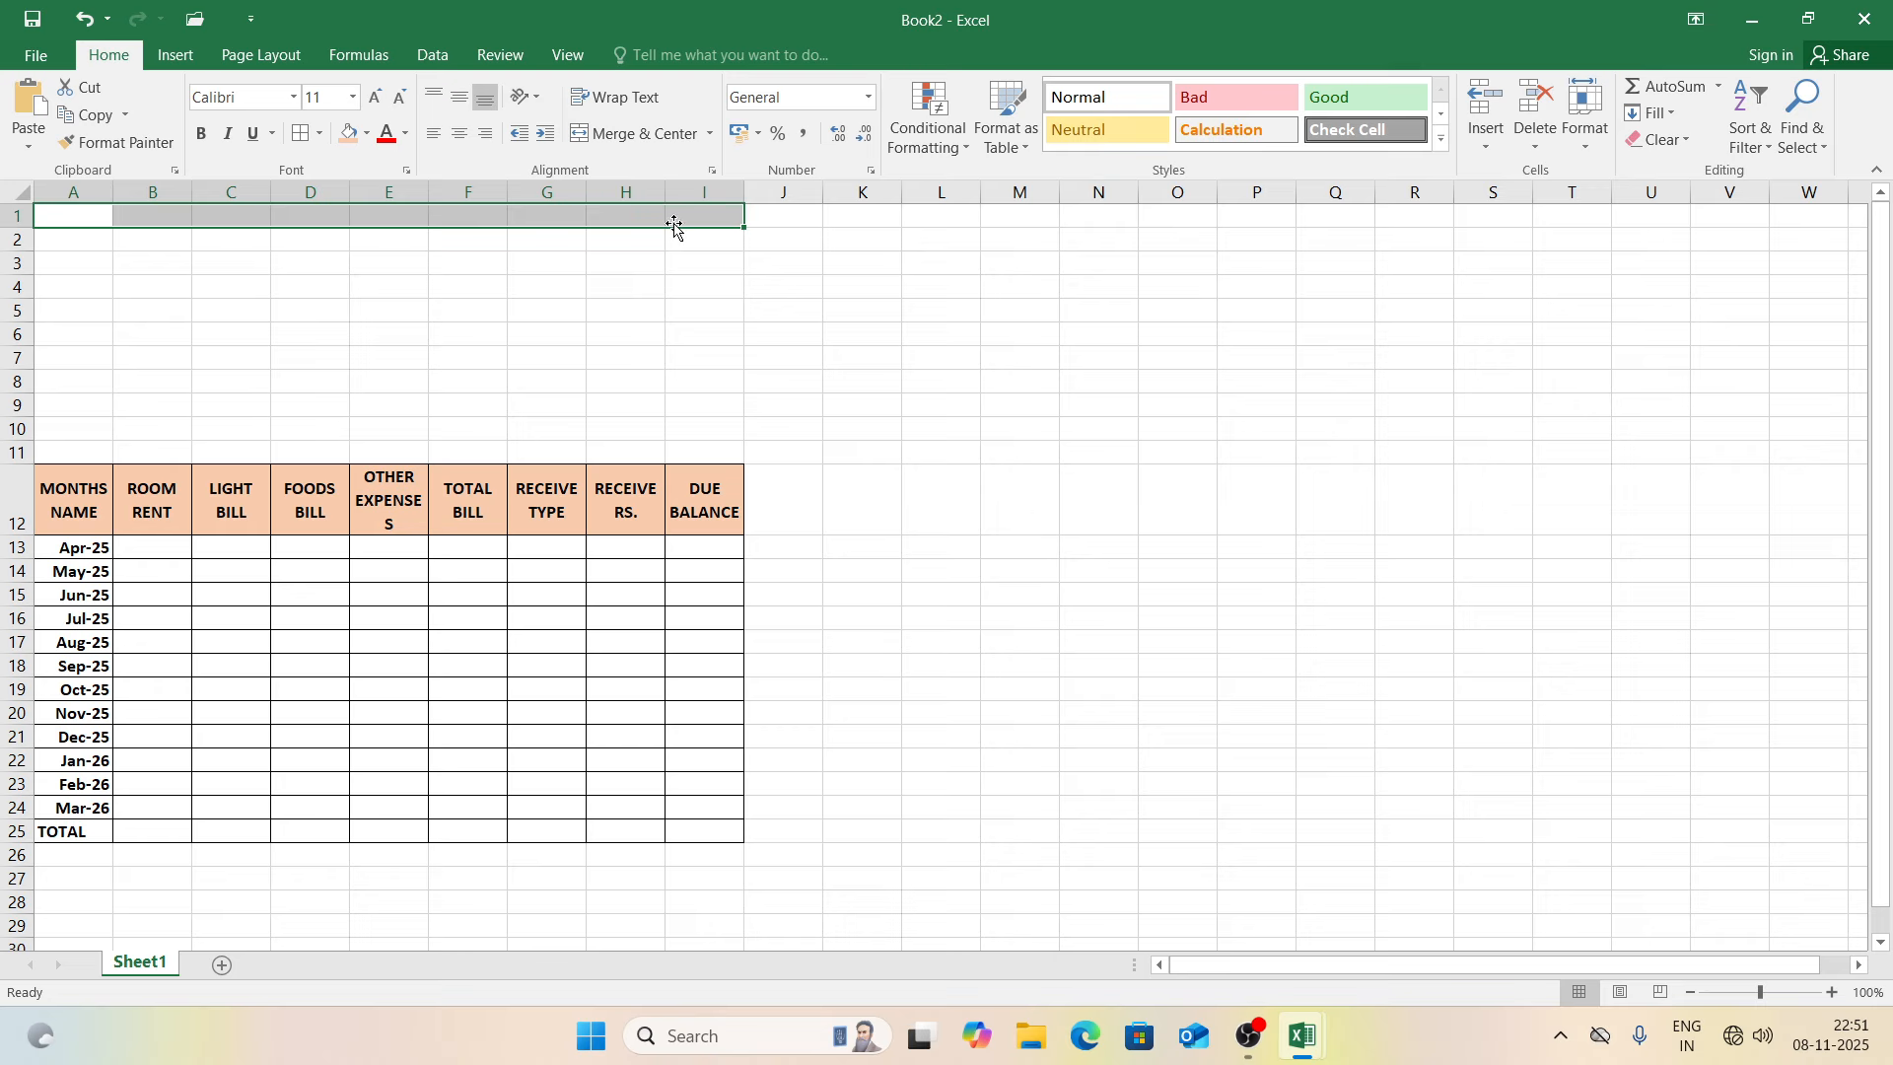
# Step: Merge and centre A1:I1, copy the merge to rows 2–3, and title it ABC BOYS PG HOSTEL
pyautogui.click(678, 133)
pyautogui.moveTo(746, 228); pyautogui.dragTo(763, 285)
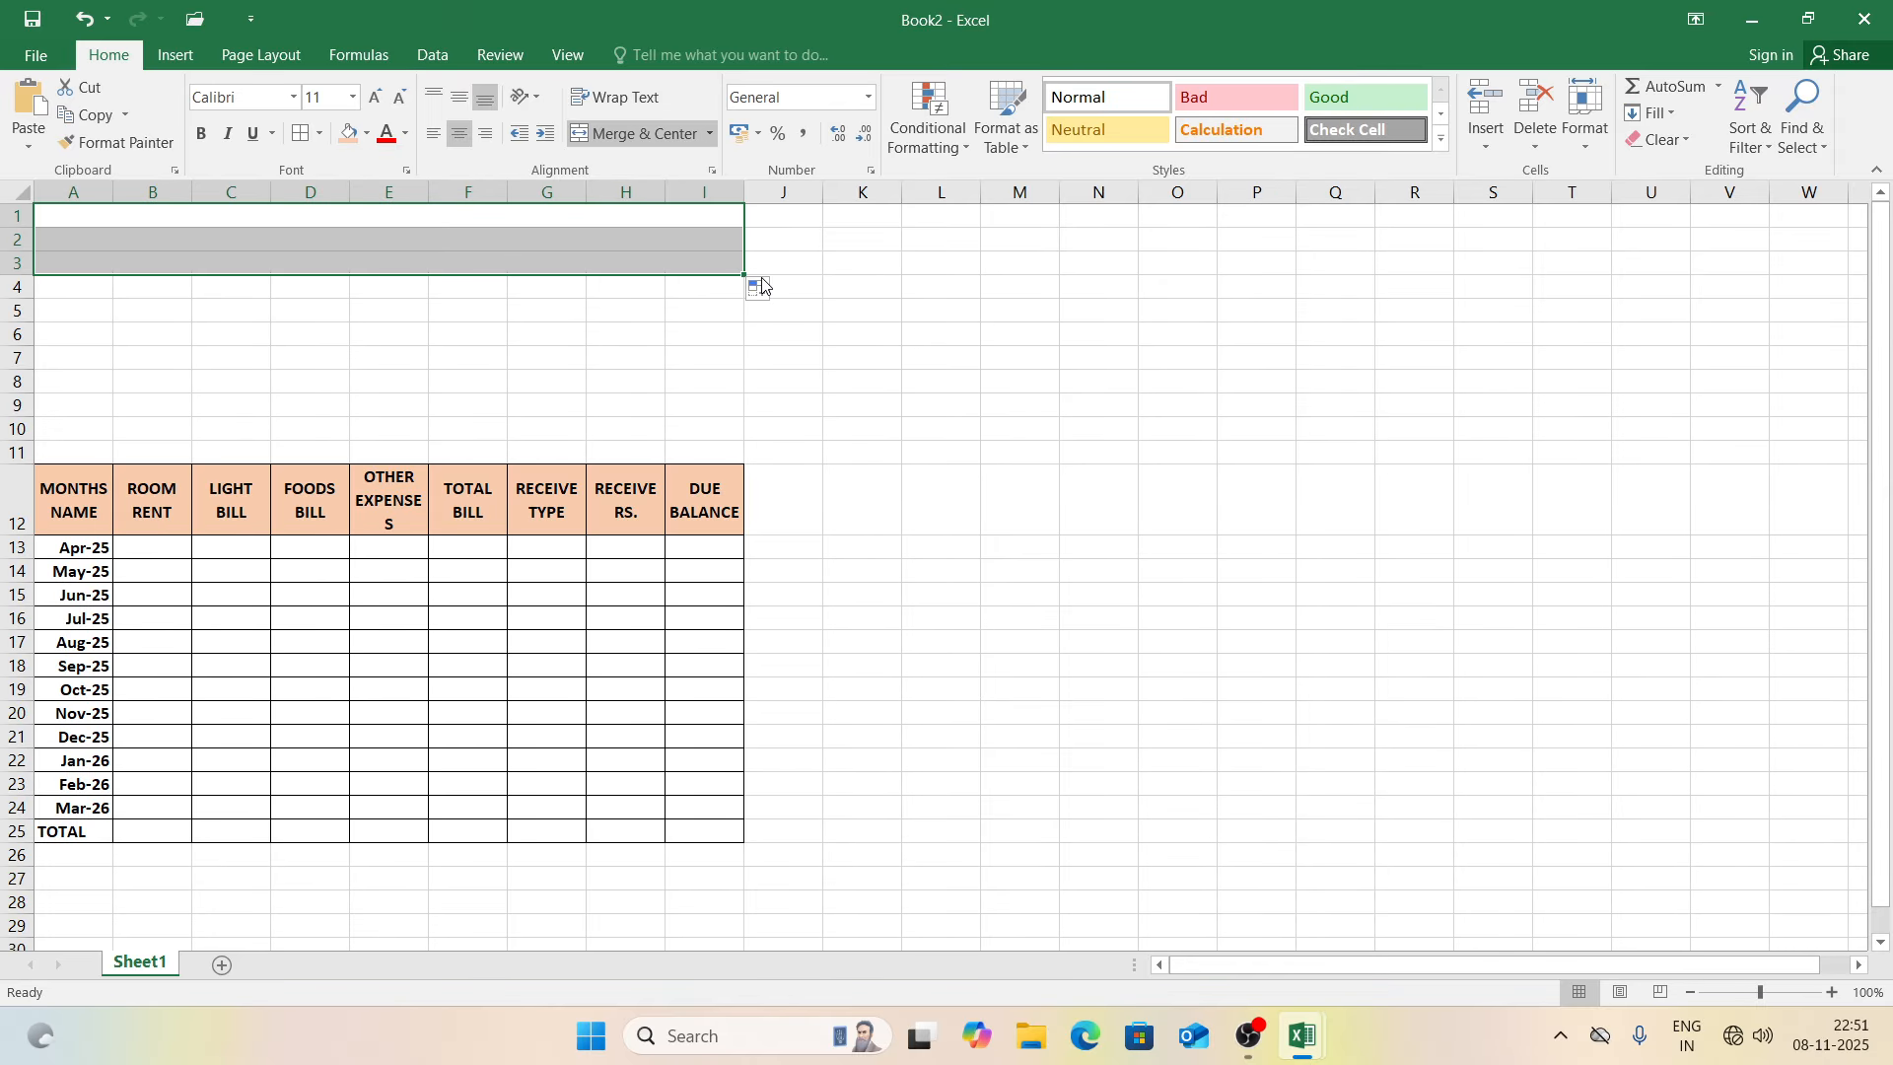
pyautogui.click(696, 217)
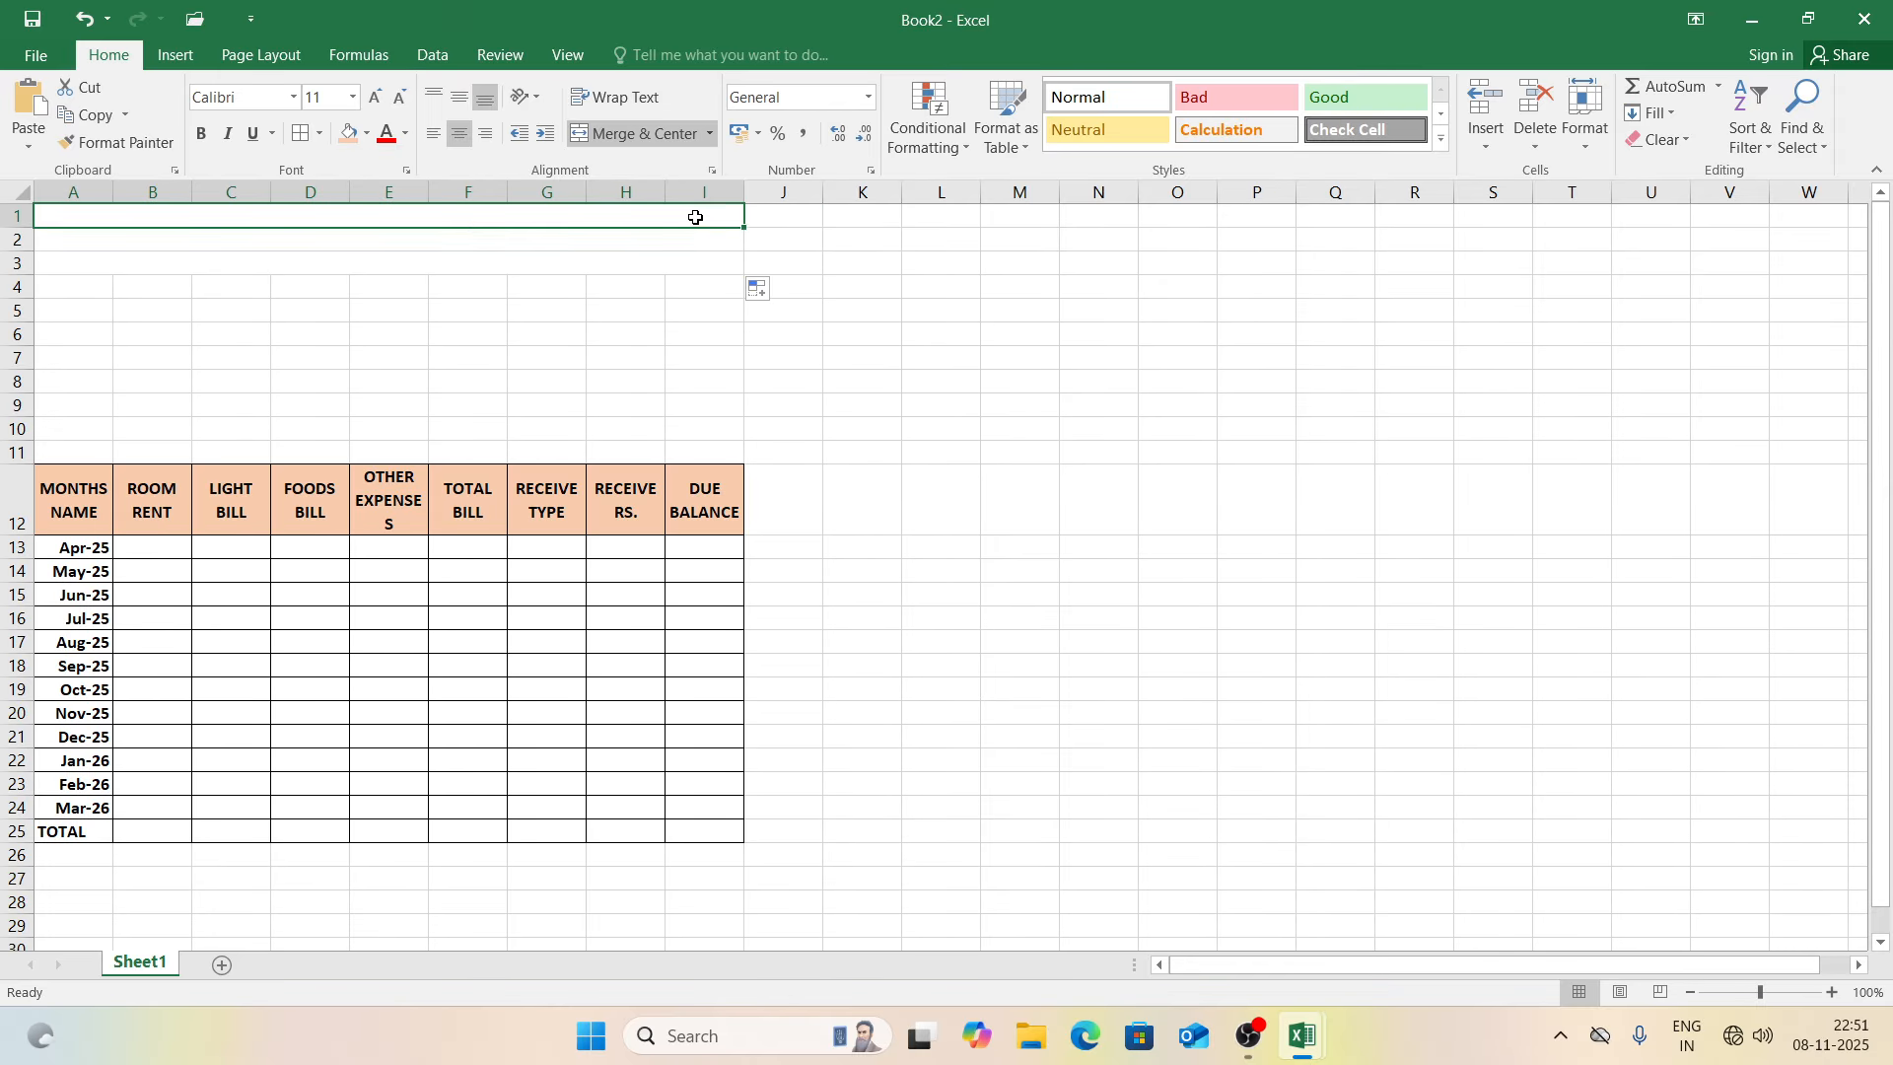
pyautogui.write('ABC')
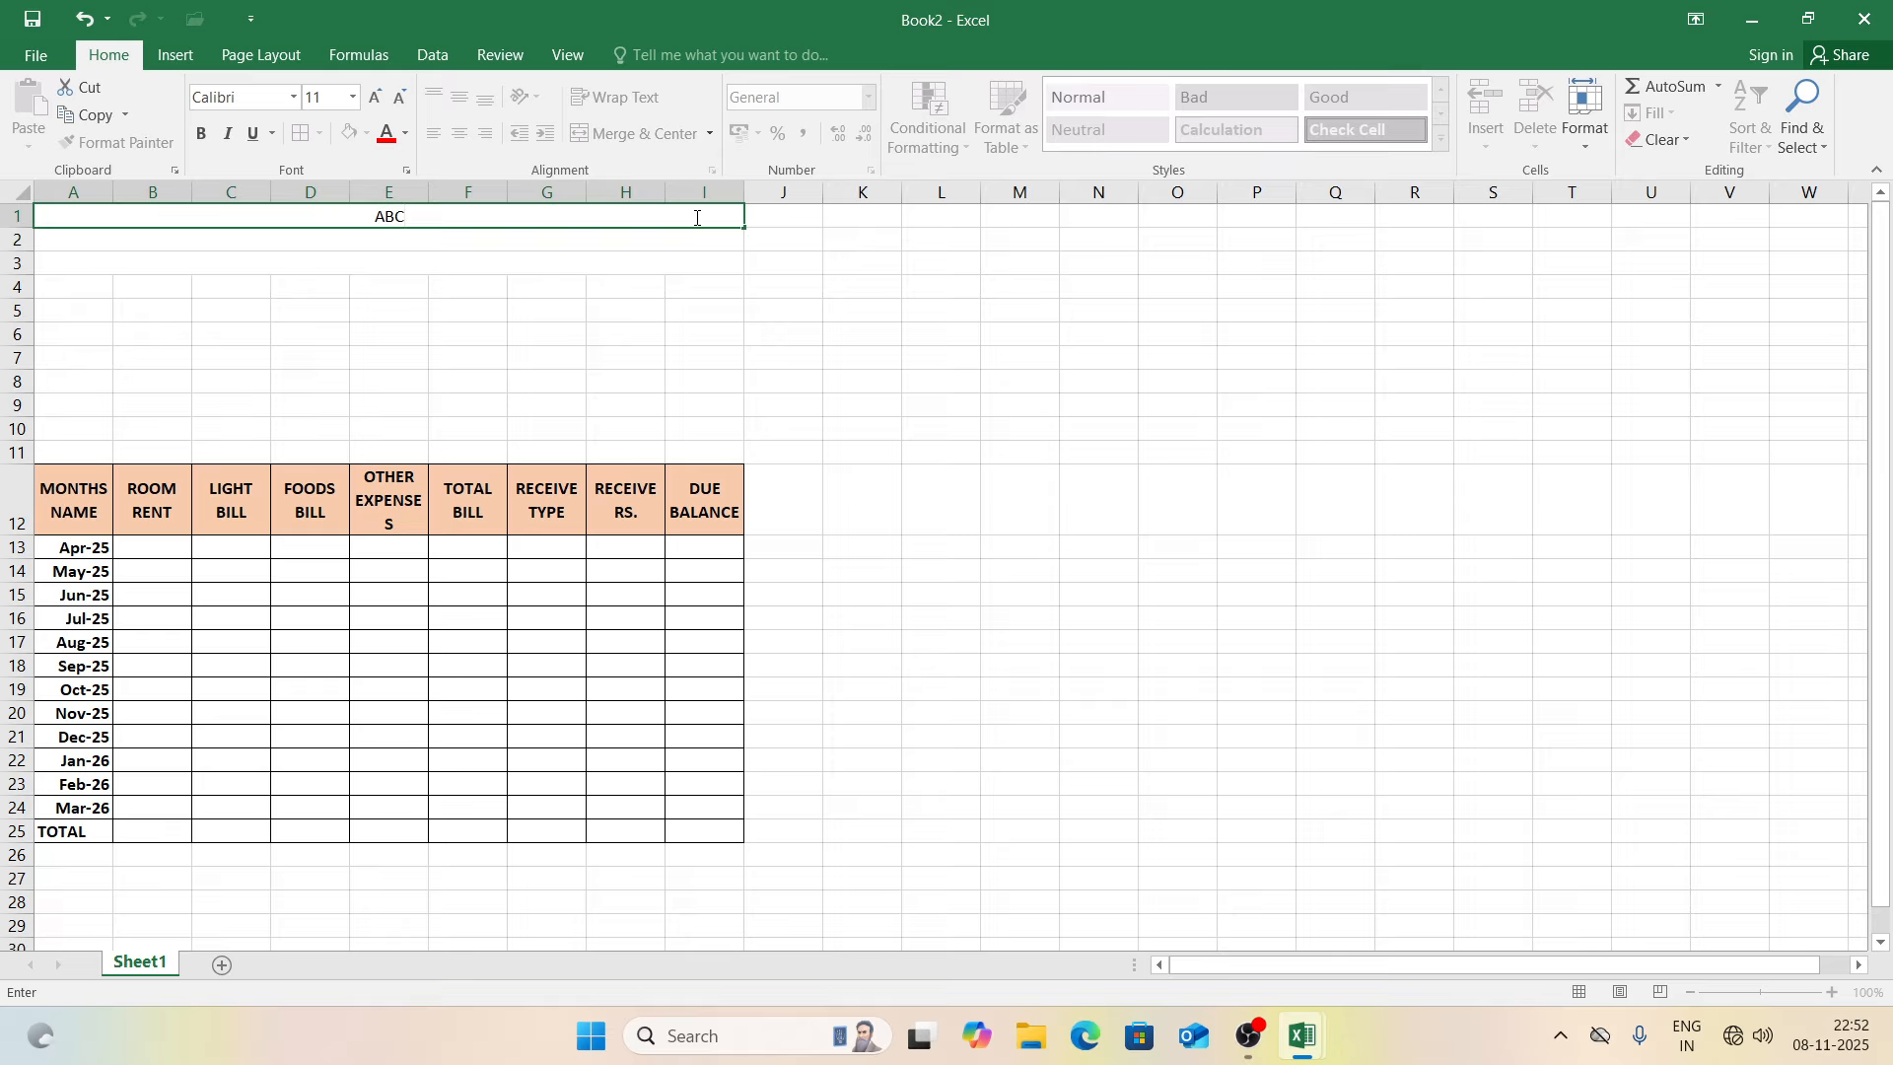
pyautogui.write(' BOYS PG HOSTEL')
pyautogui.press('Return')
# Step: Enter the hostel address line (Noida, Site-5, Uttar Pradesh) in row 2
pyautogui.write('AD')
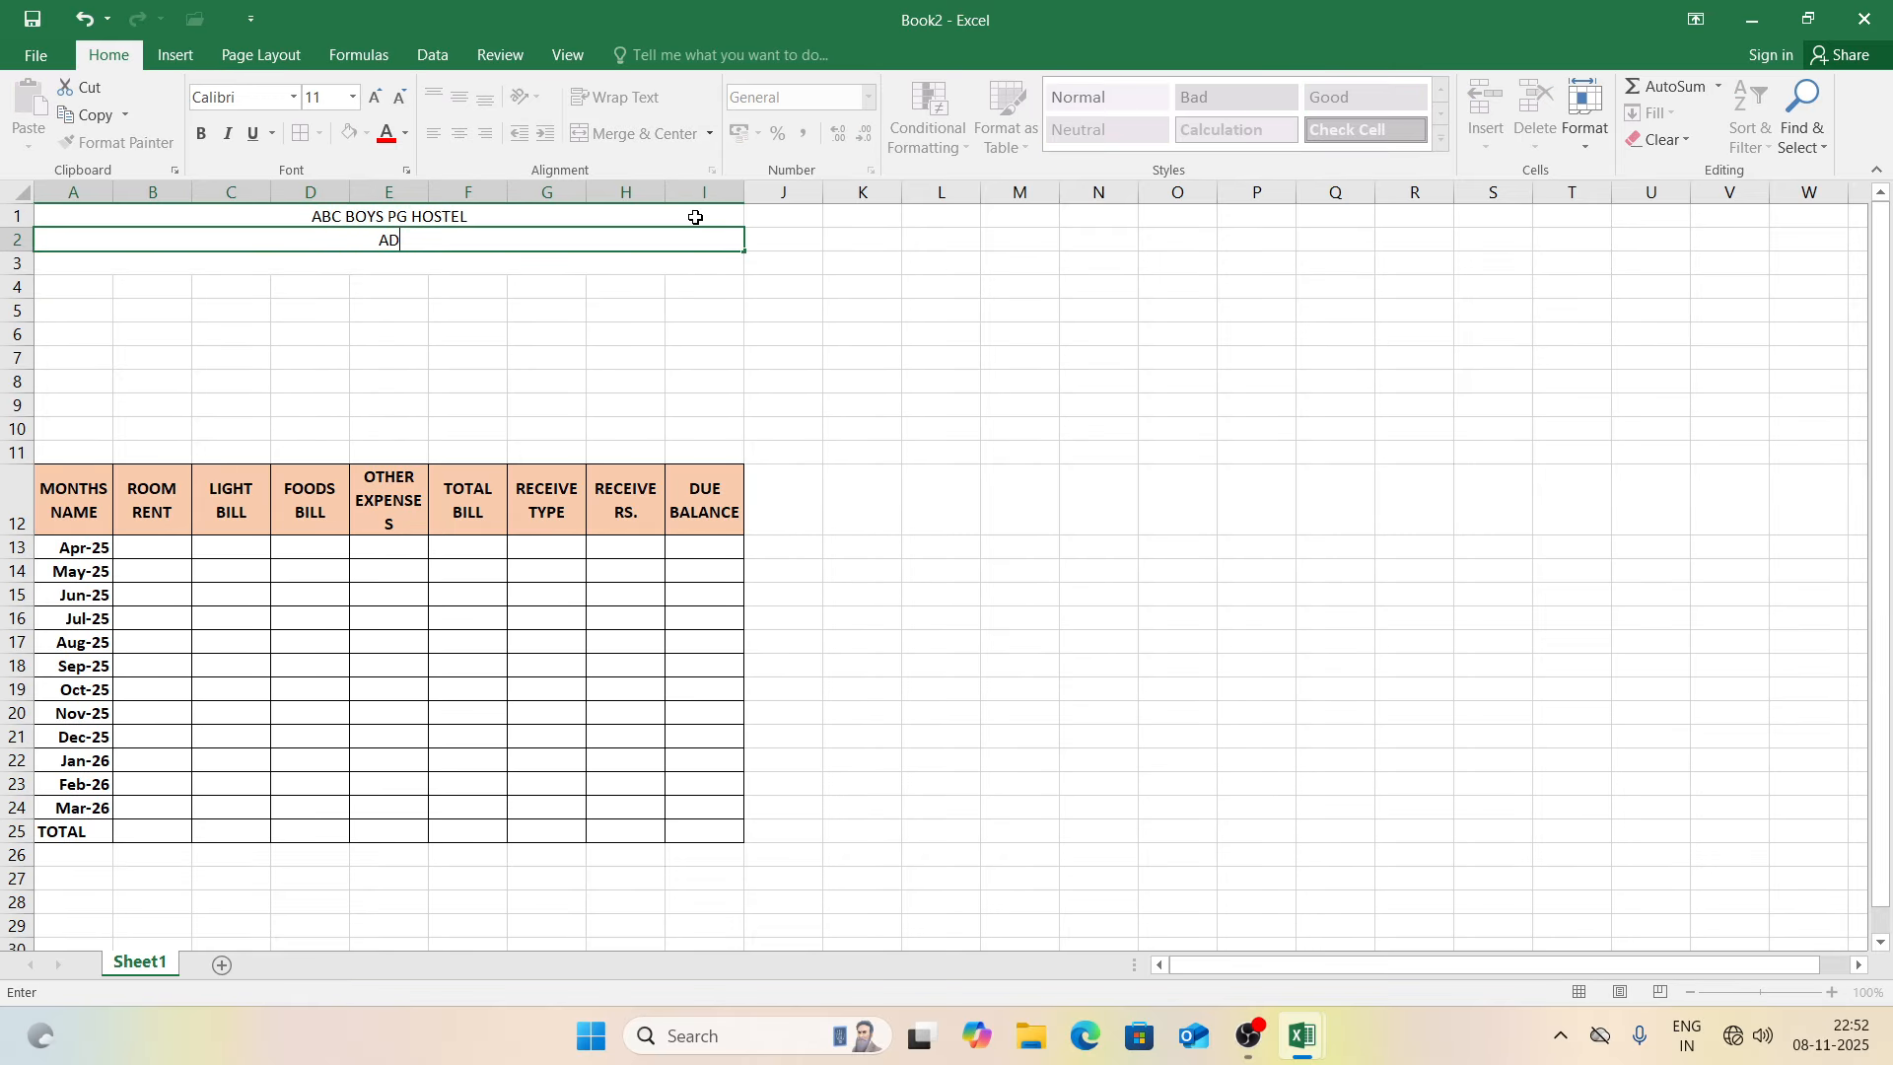
pyautogui.write('DRESS: NOIDA, SITE-5, GB NAGAR G')
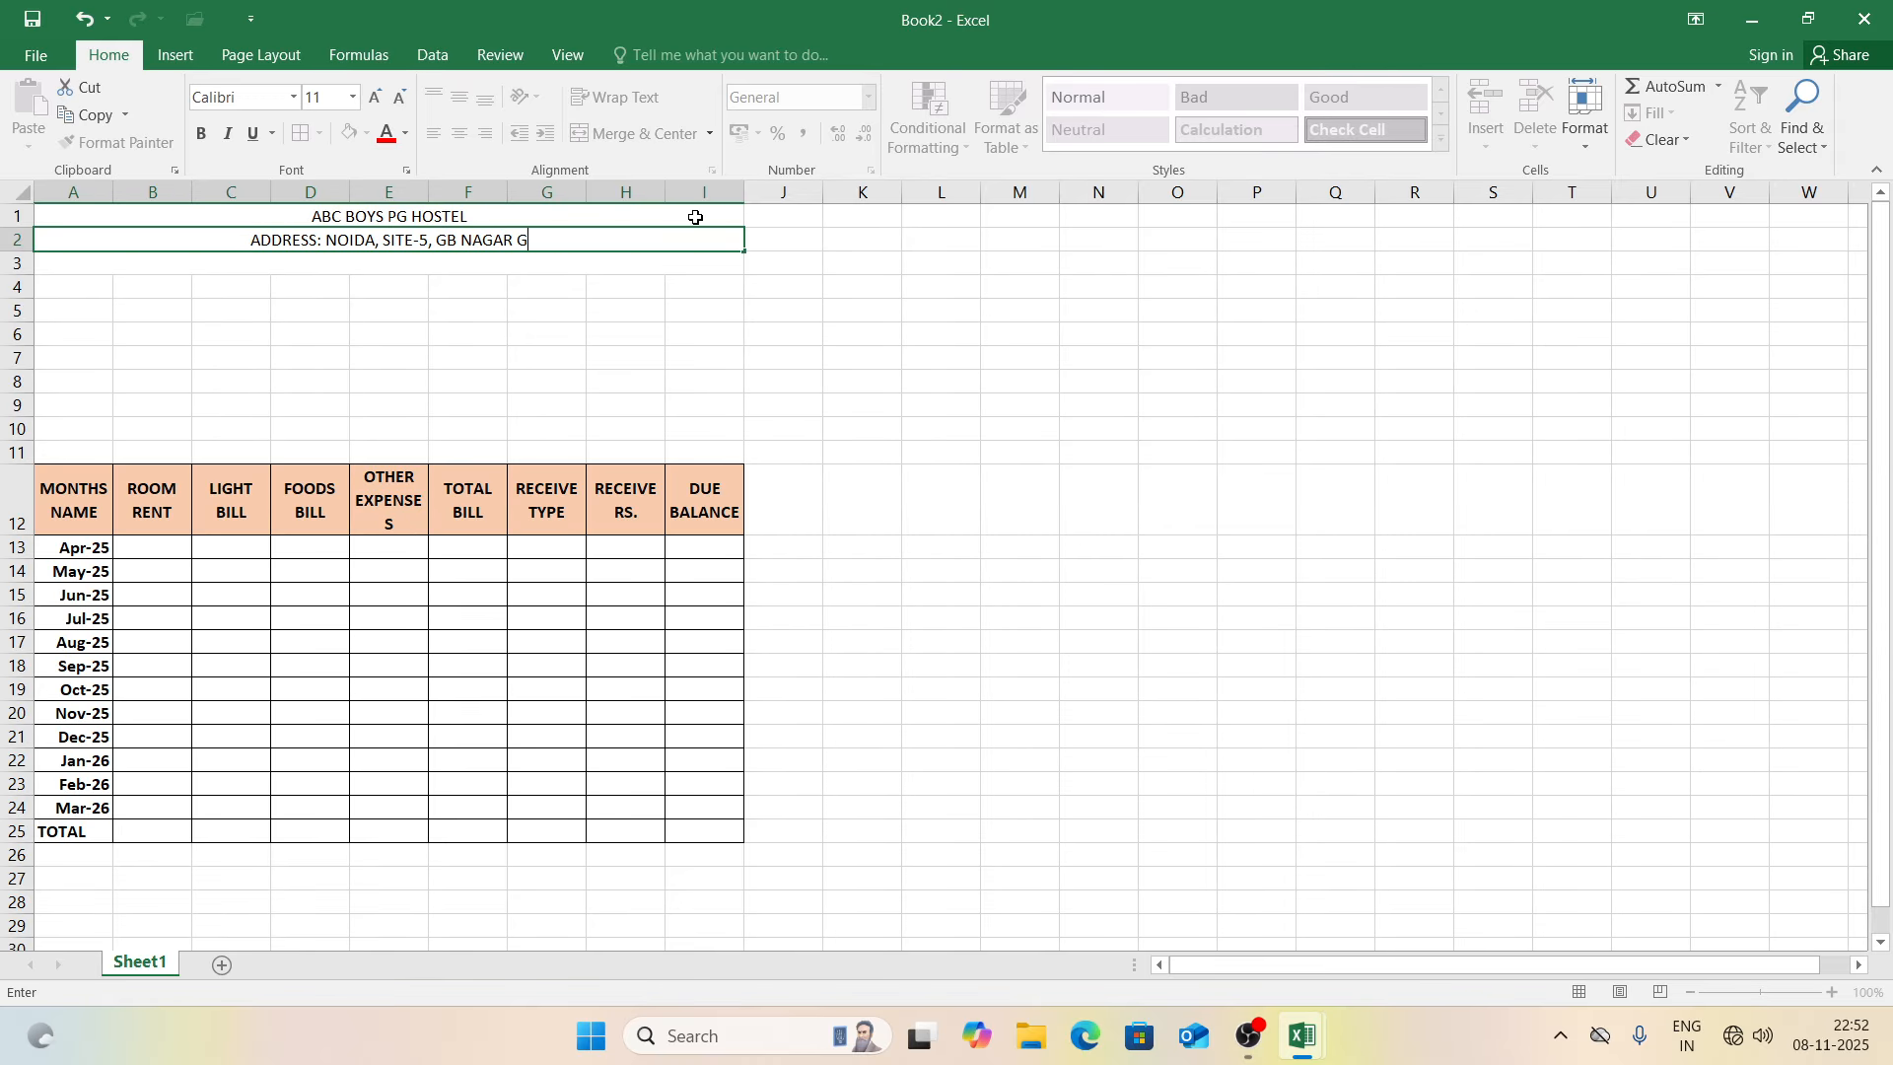
pyautogui.press('BackSpace')
pyautogui.write('UTT')
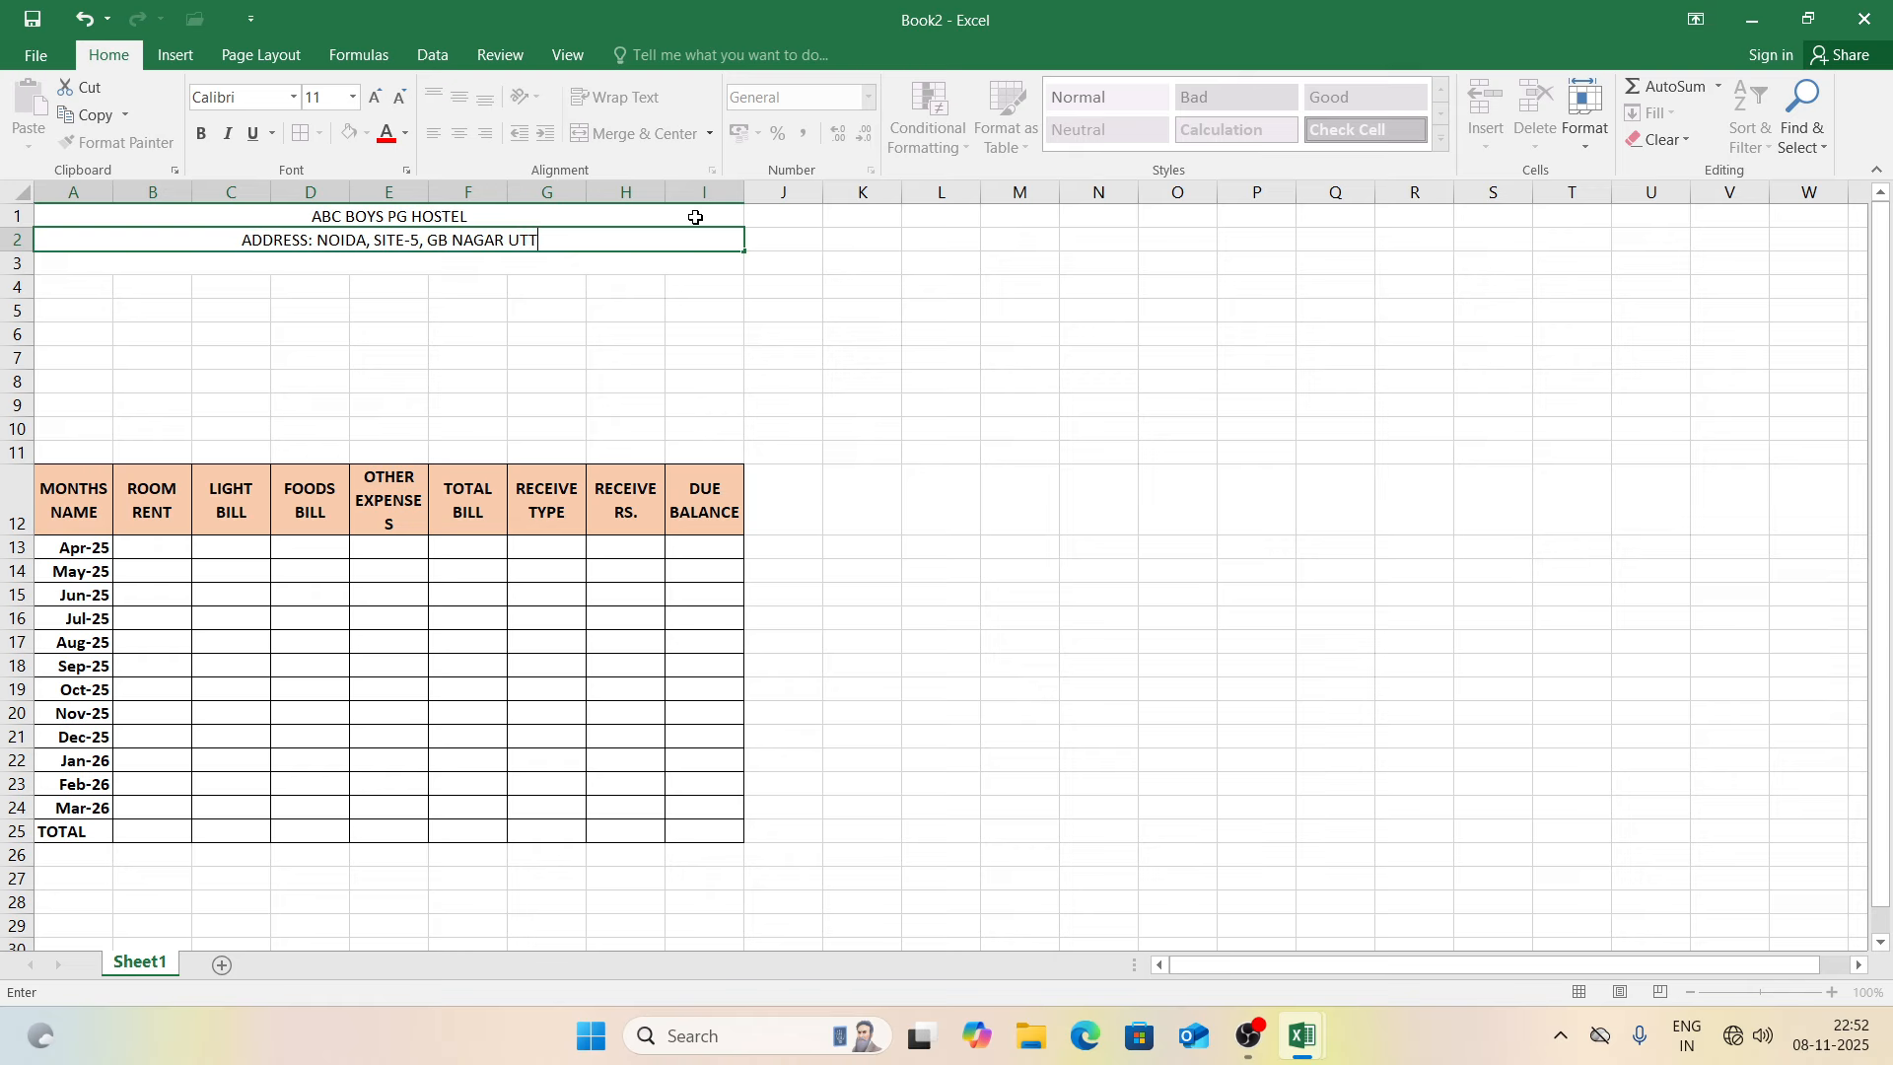
pyautogui.write('AR PRADESH')
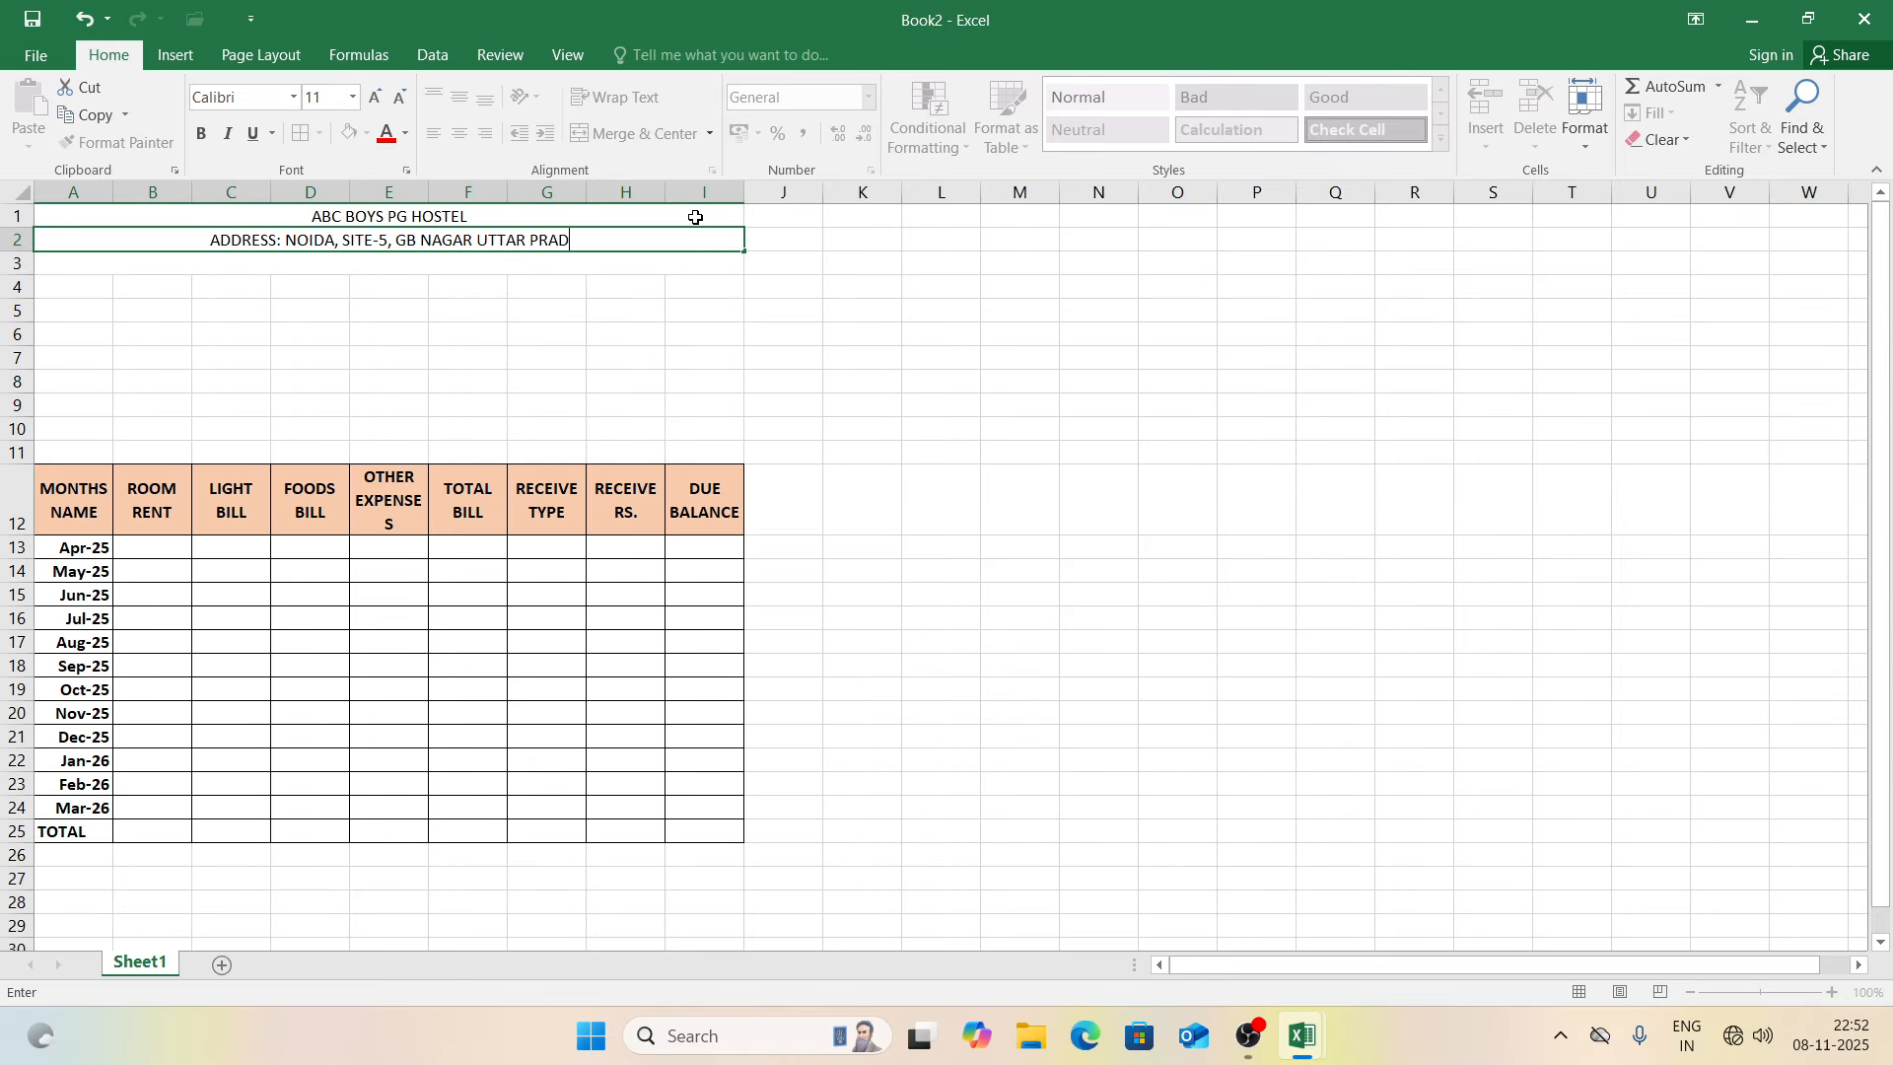
pyautogui.press('Return')
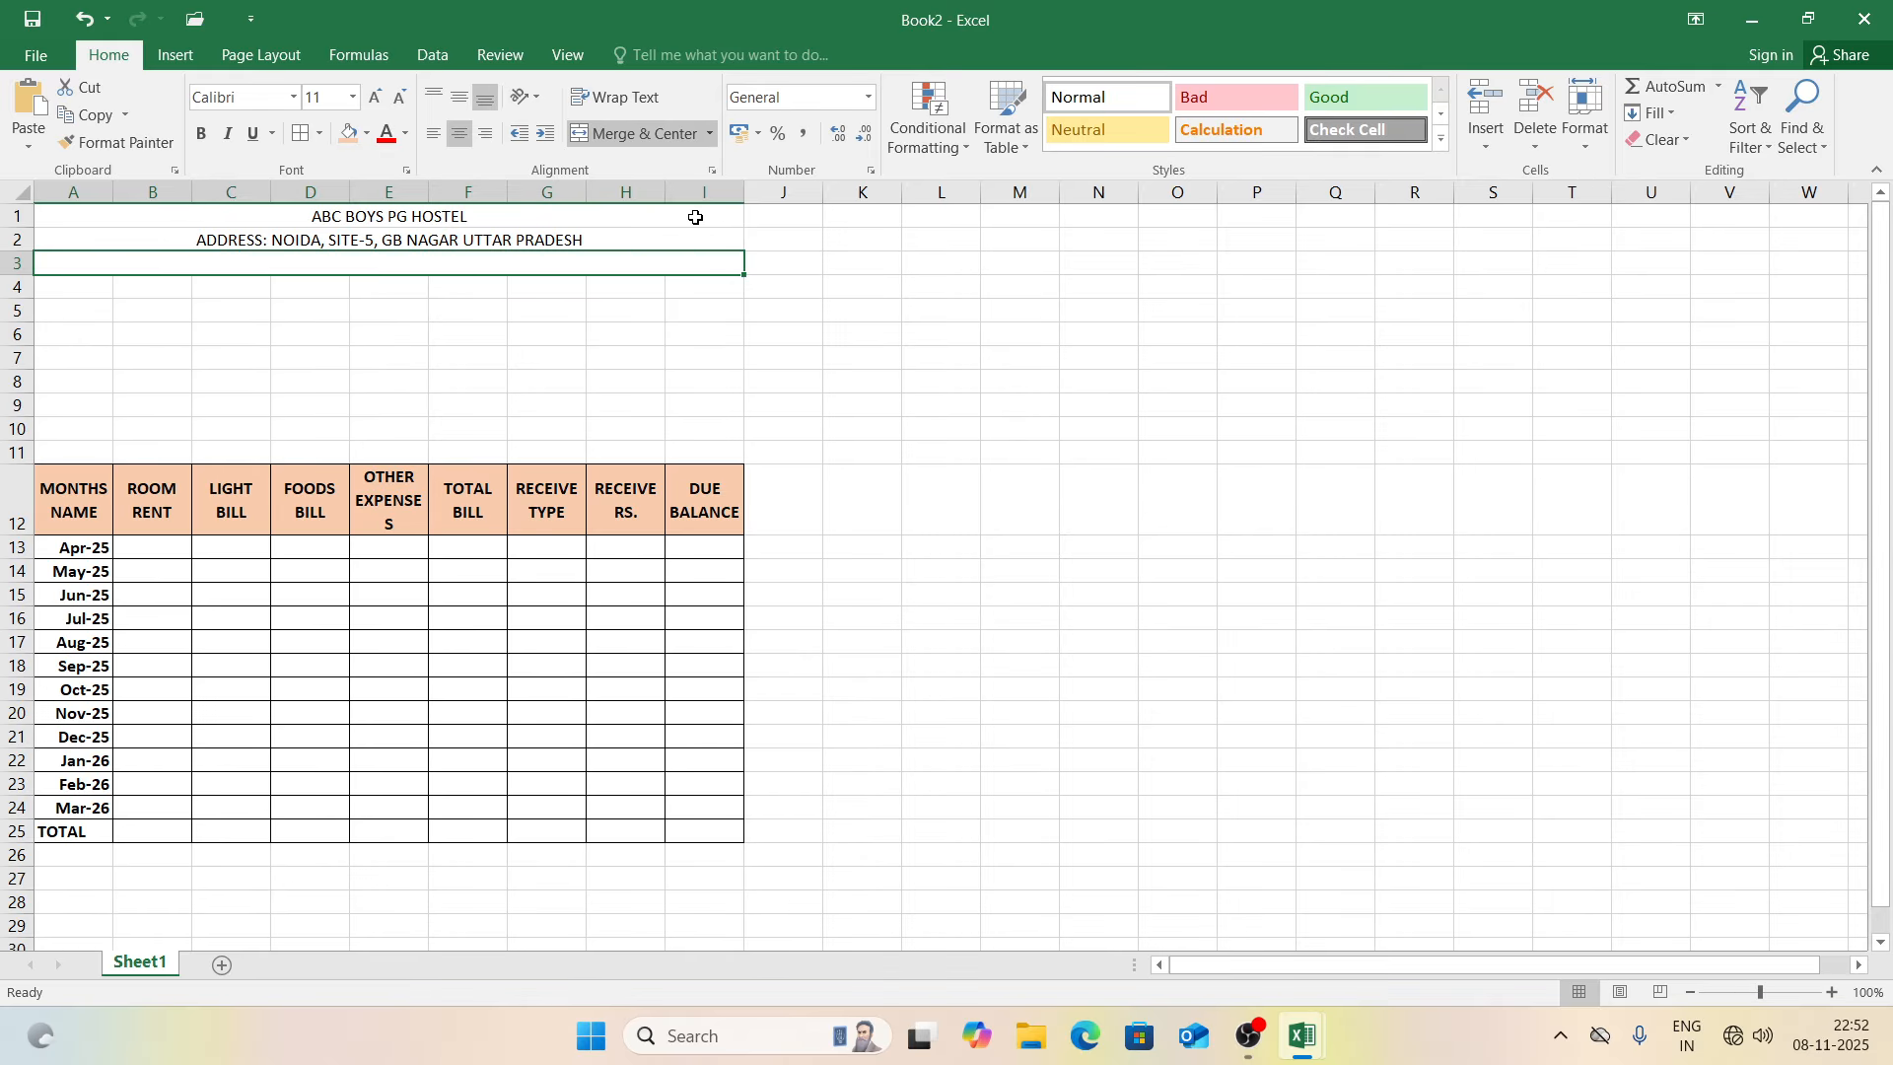
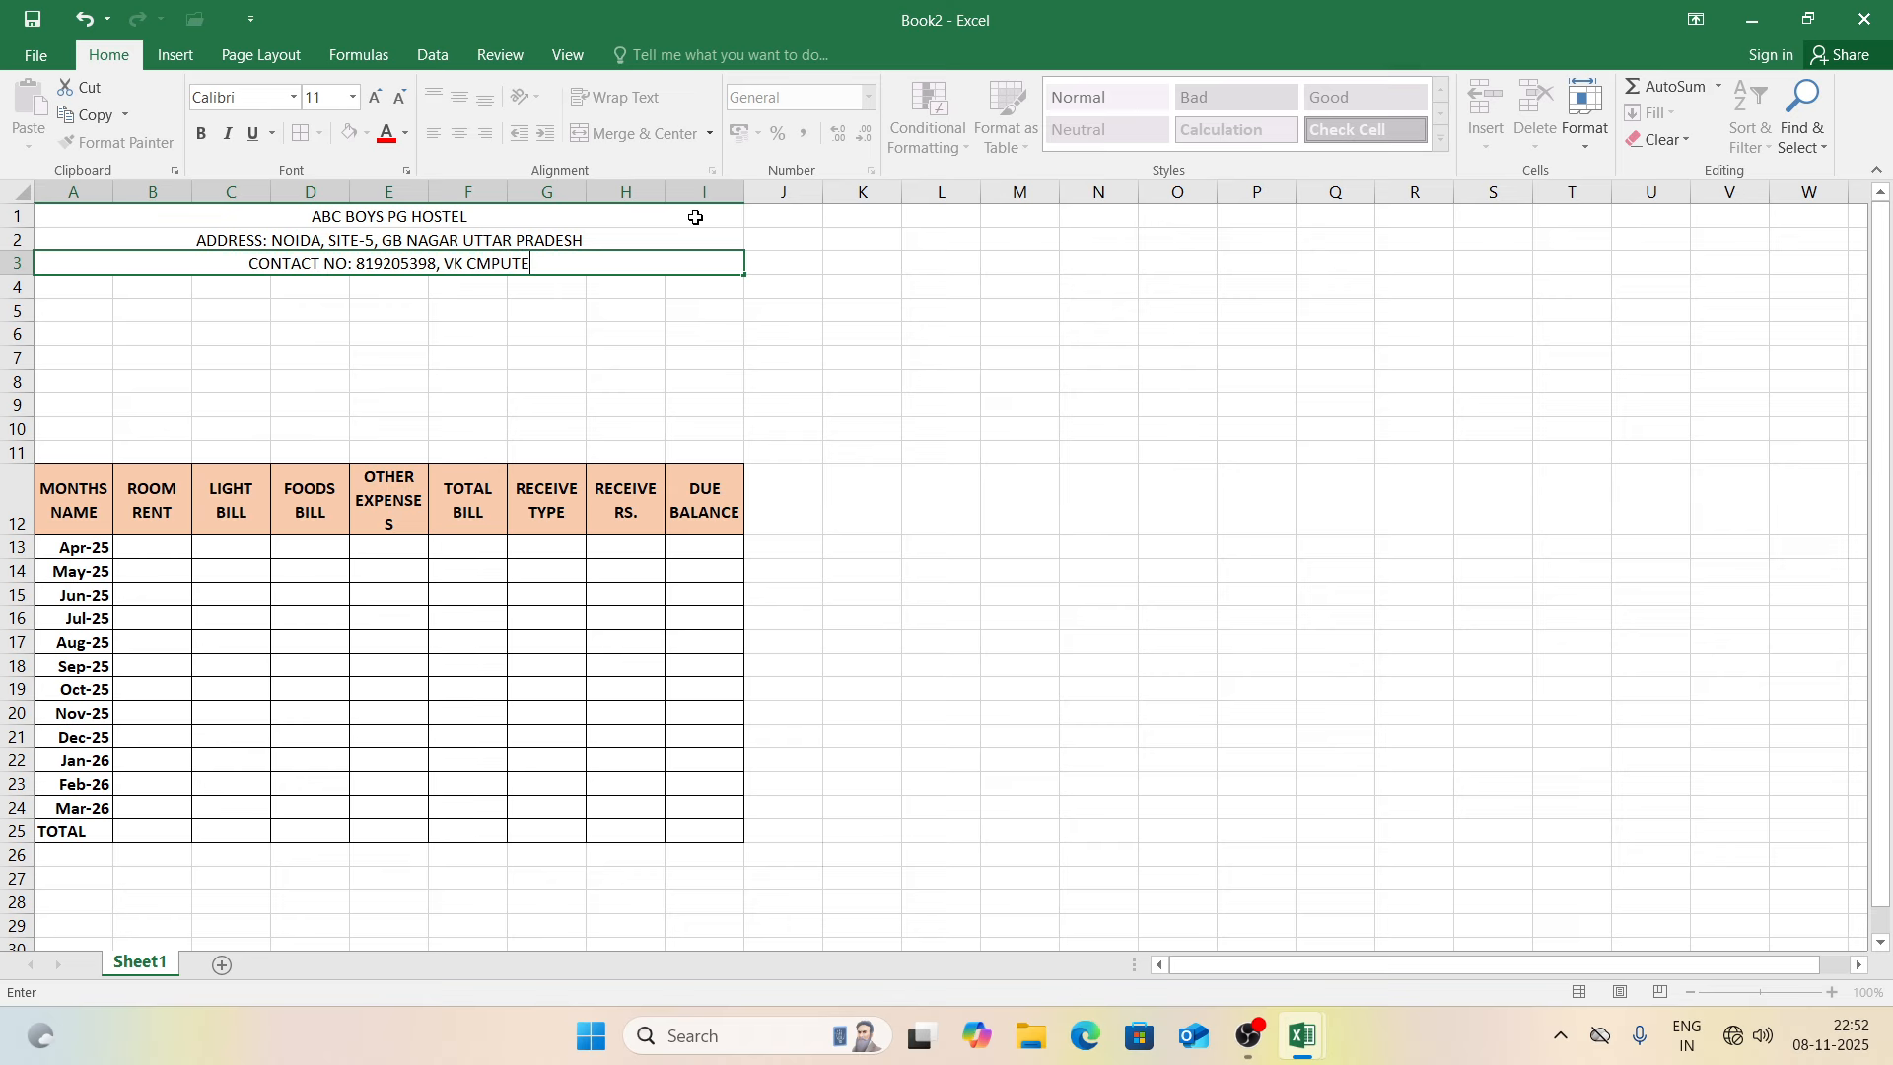
# Step: Enter the contact line with the phone number and VK COMPUTER SOLUTION in row 3
pyautogui.press('BackSpace')
pyautogui.press('BackSpace')
pyautogui.press('BackSpace')
pyautogui.press('BackSpace')
pyautogui.press('BackSpace')
pyautogui.press('BackSpace')
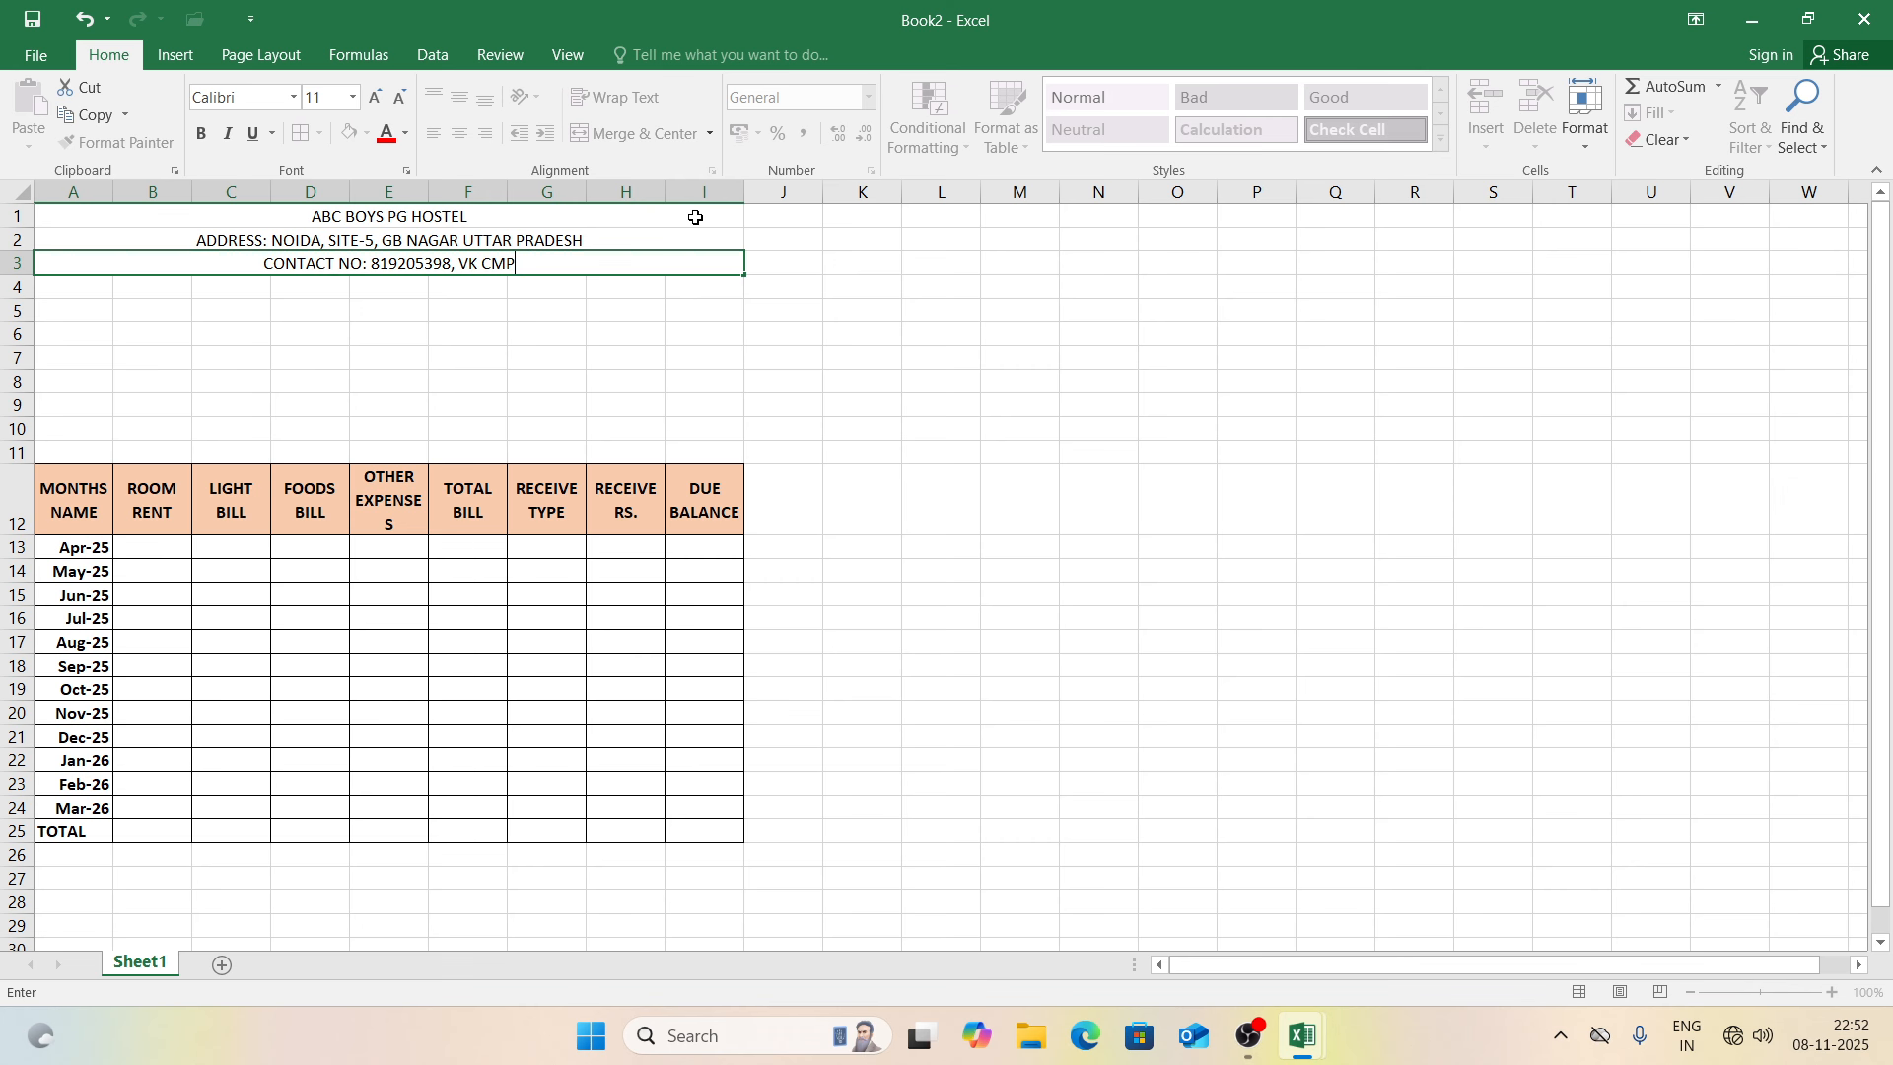
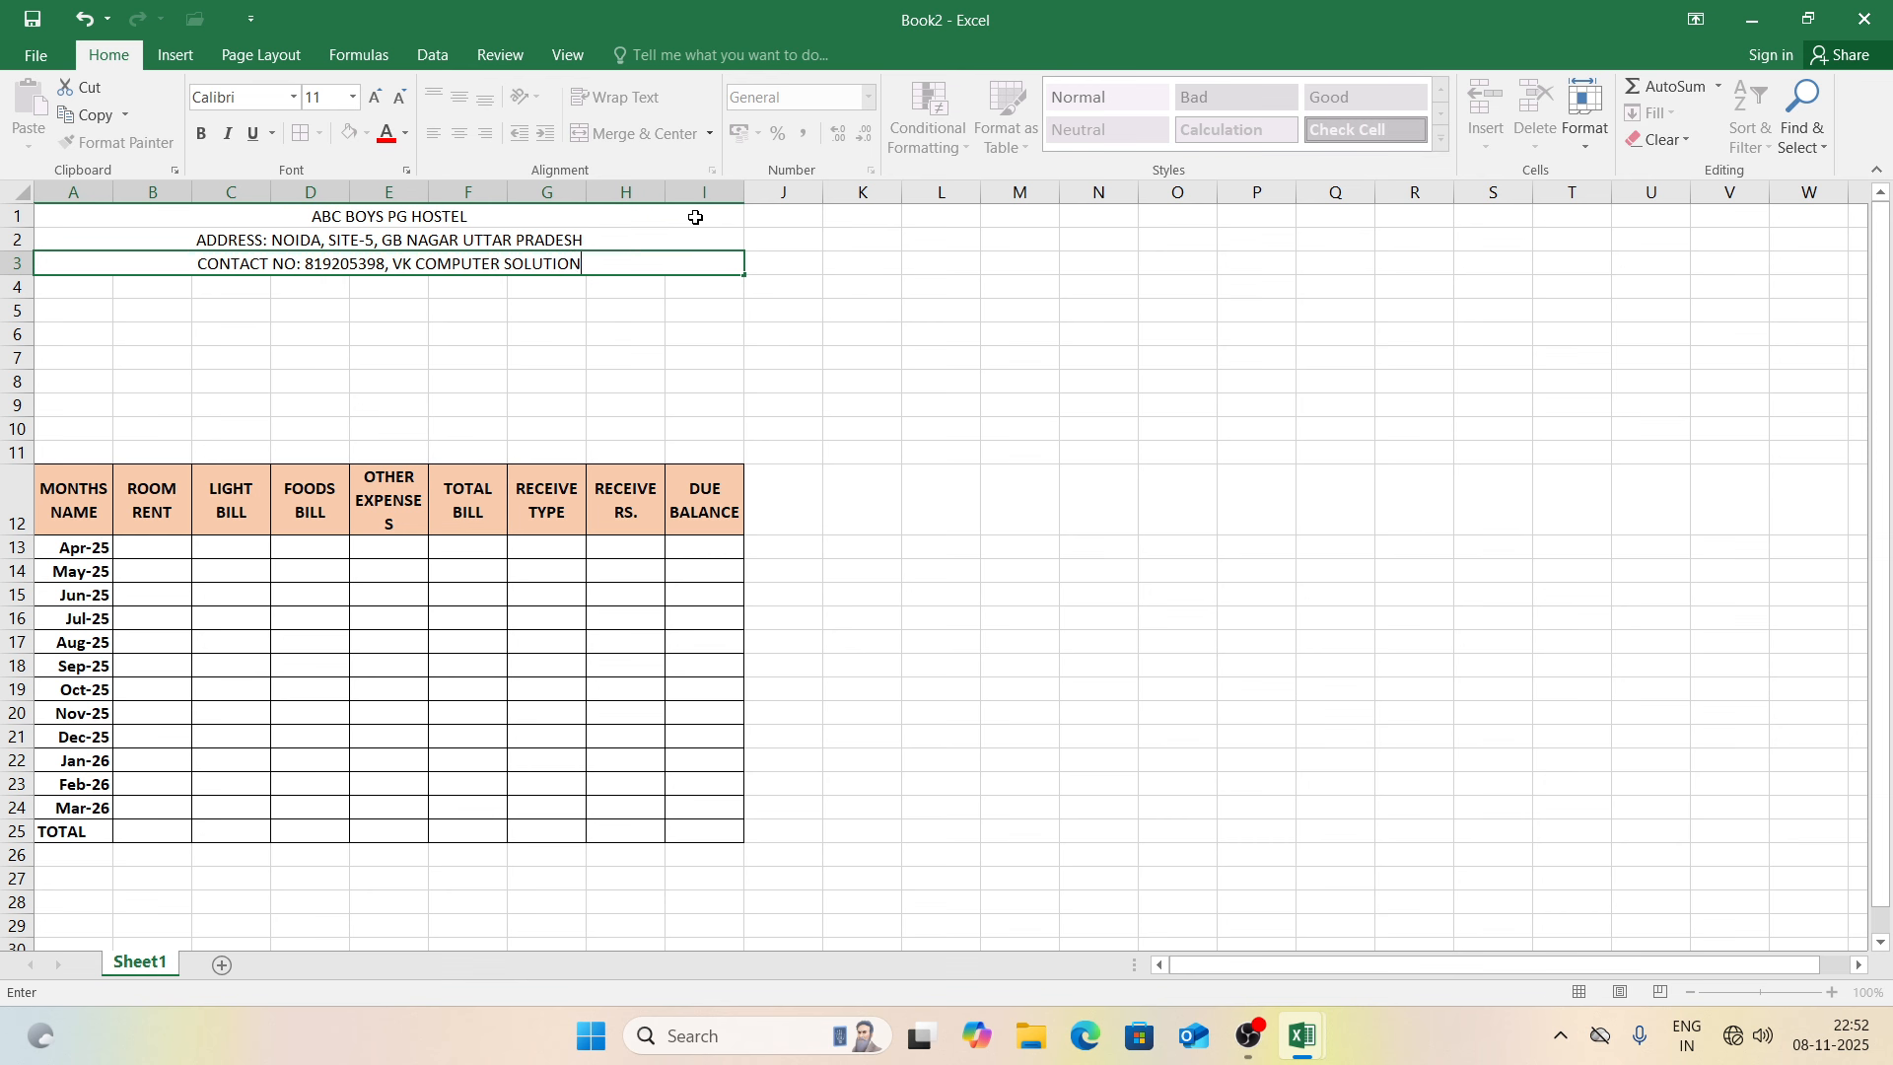
pyautogui.press('Return')
pyautogui.click(562, 219)
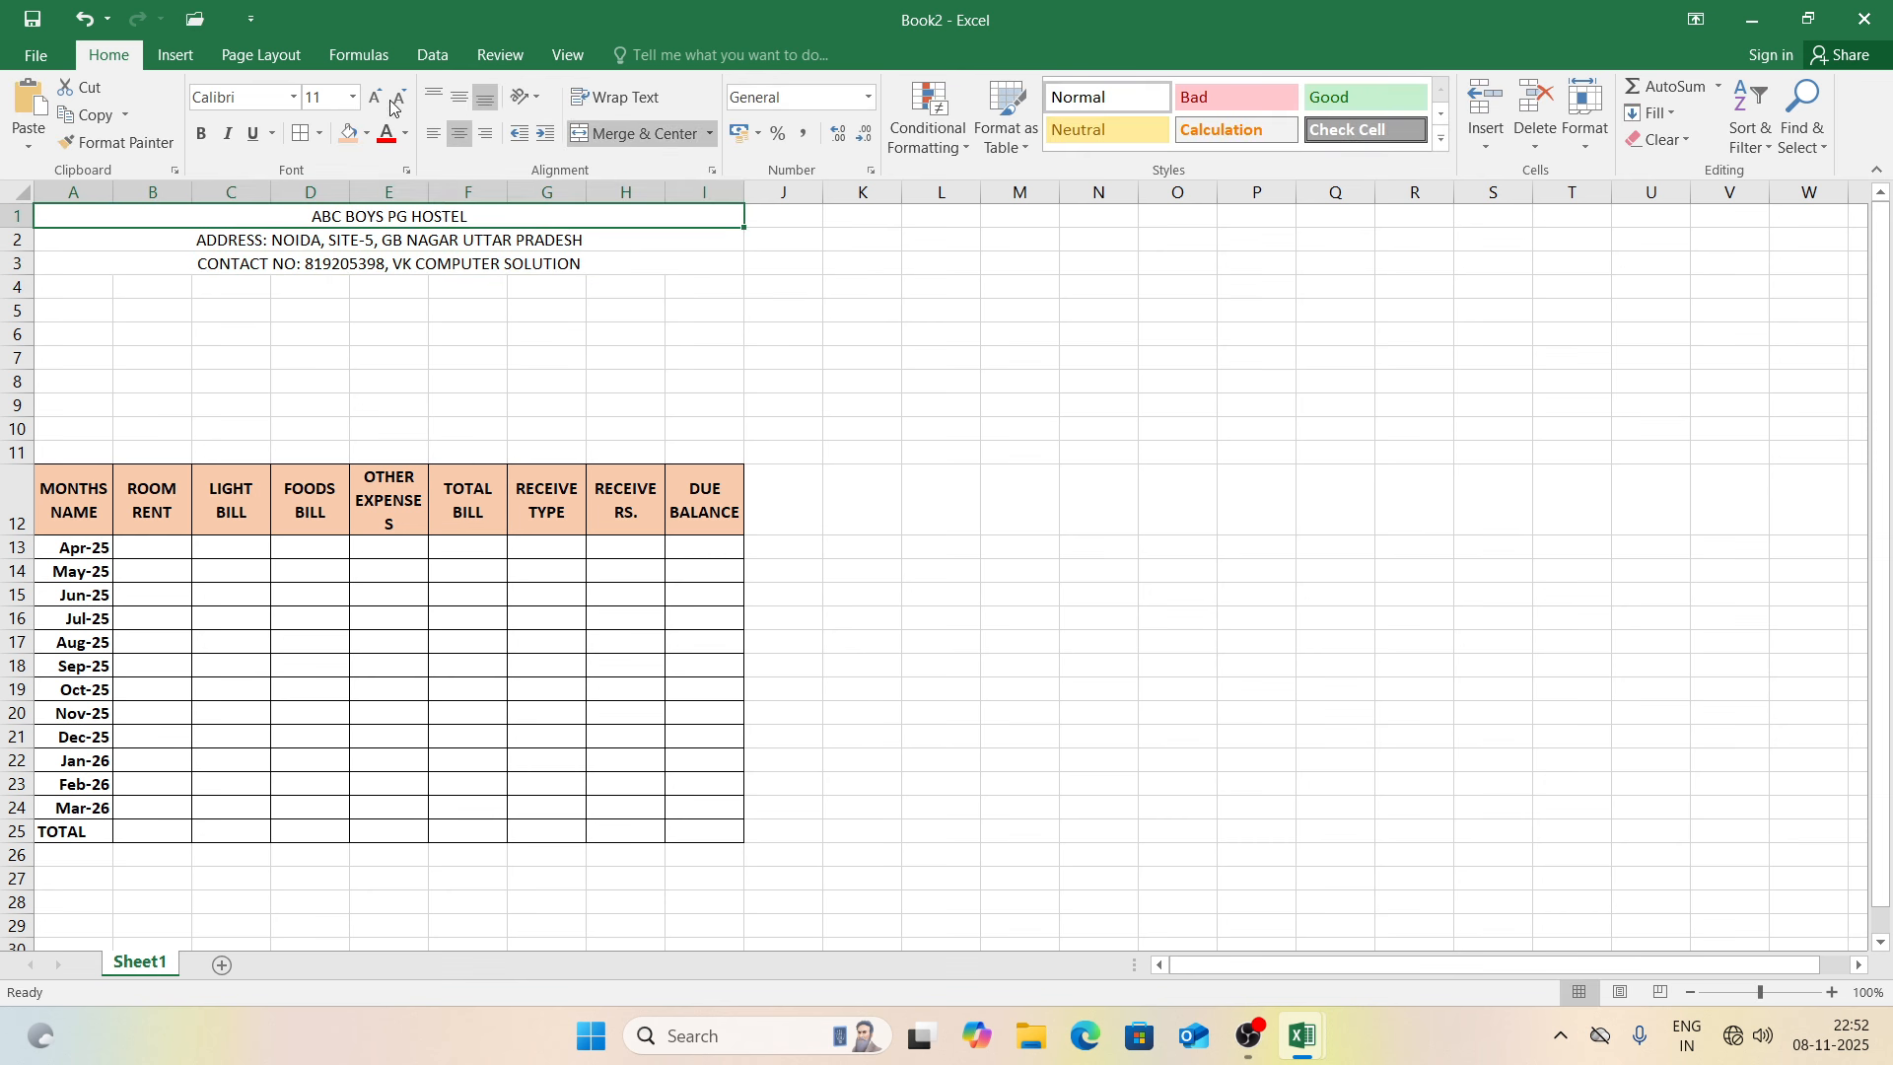
pyautogui.click(374, 102)
pyautogui.click(374, 100)
pyautogui.click(373, 101)
pyautogui.click(374, 100)
pyautogui.click(374, 100)
pyautogui.click(374, 101)
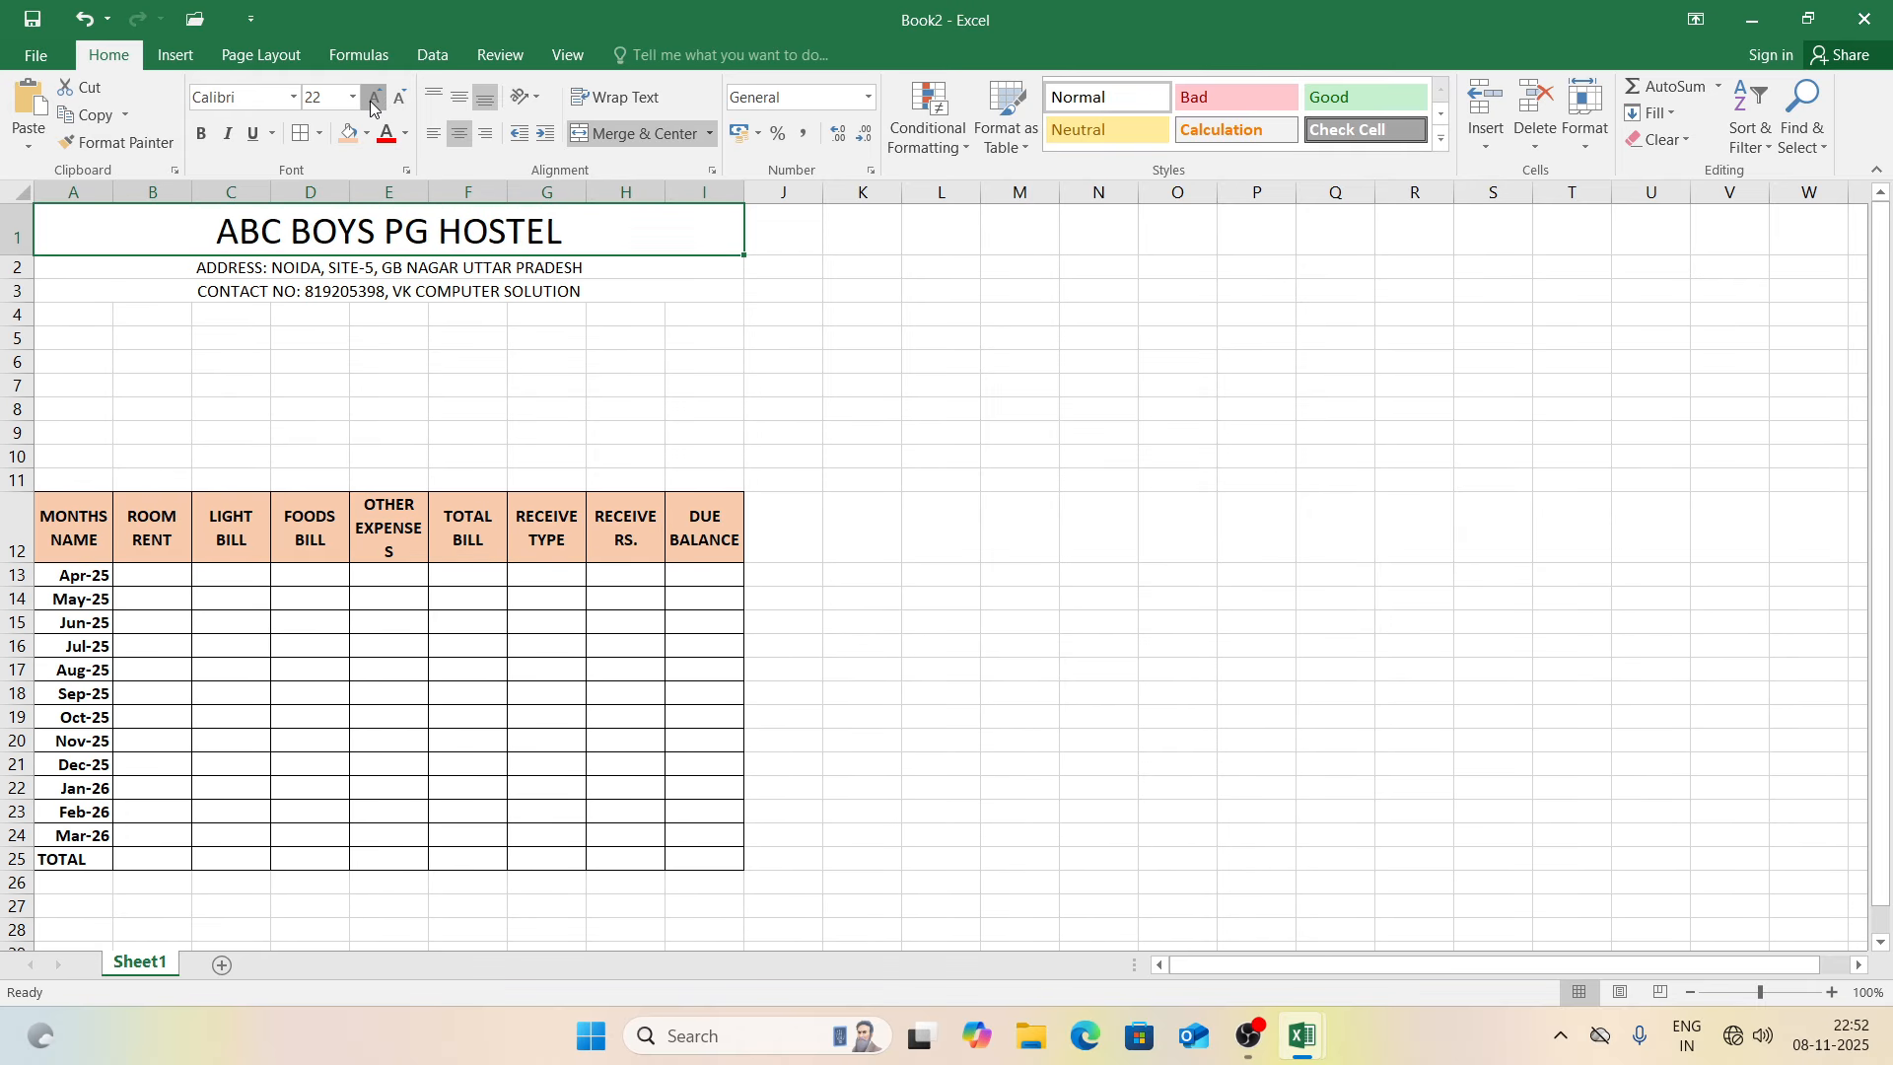
pyautogui.click(374, 101)
pyautogui.click(374, 101)
pyautogui.click(374, 100)
pyautogui.click(372, 101)
pyautogui.hotkey('ctrl', 'b')
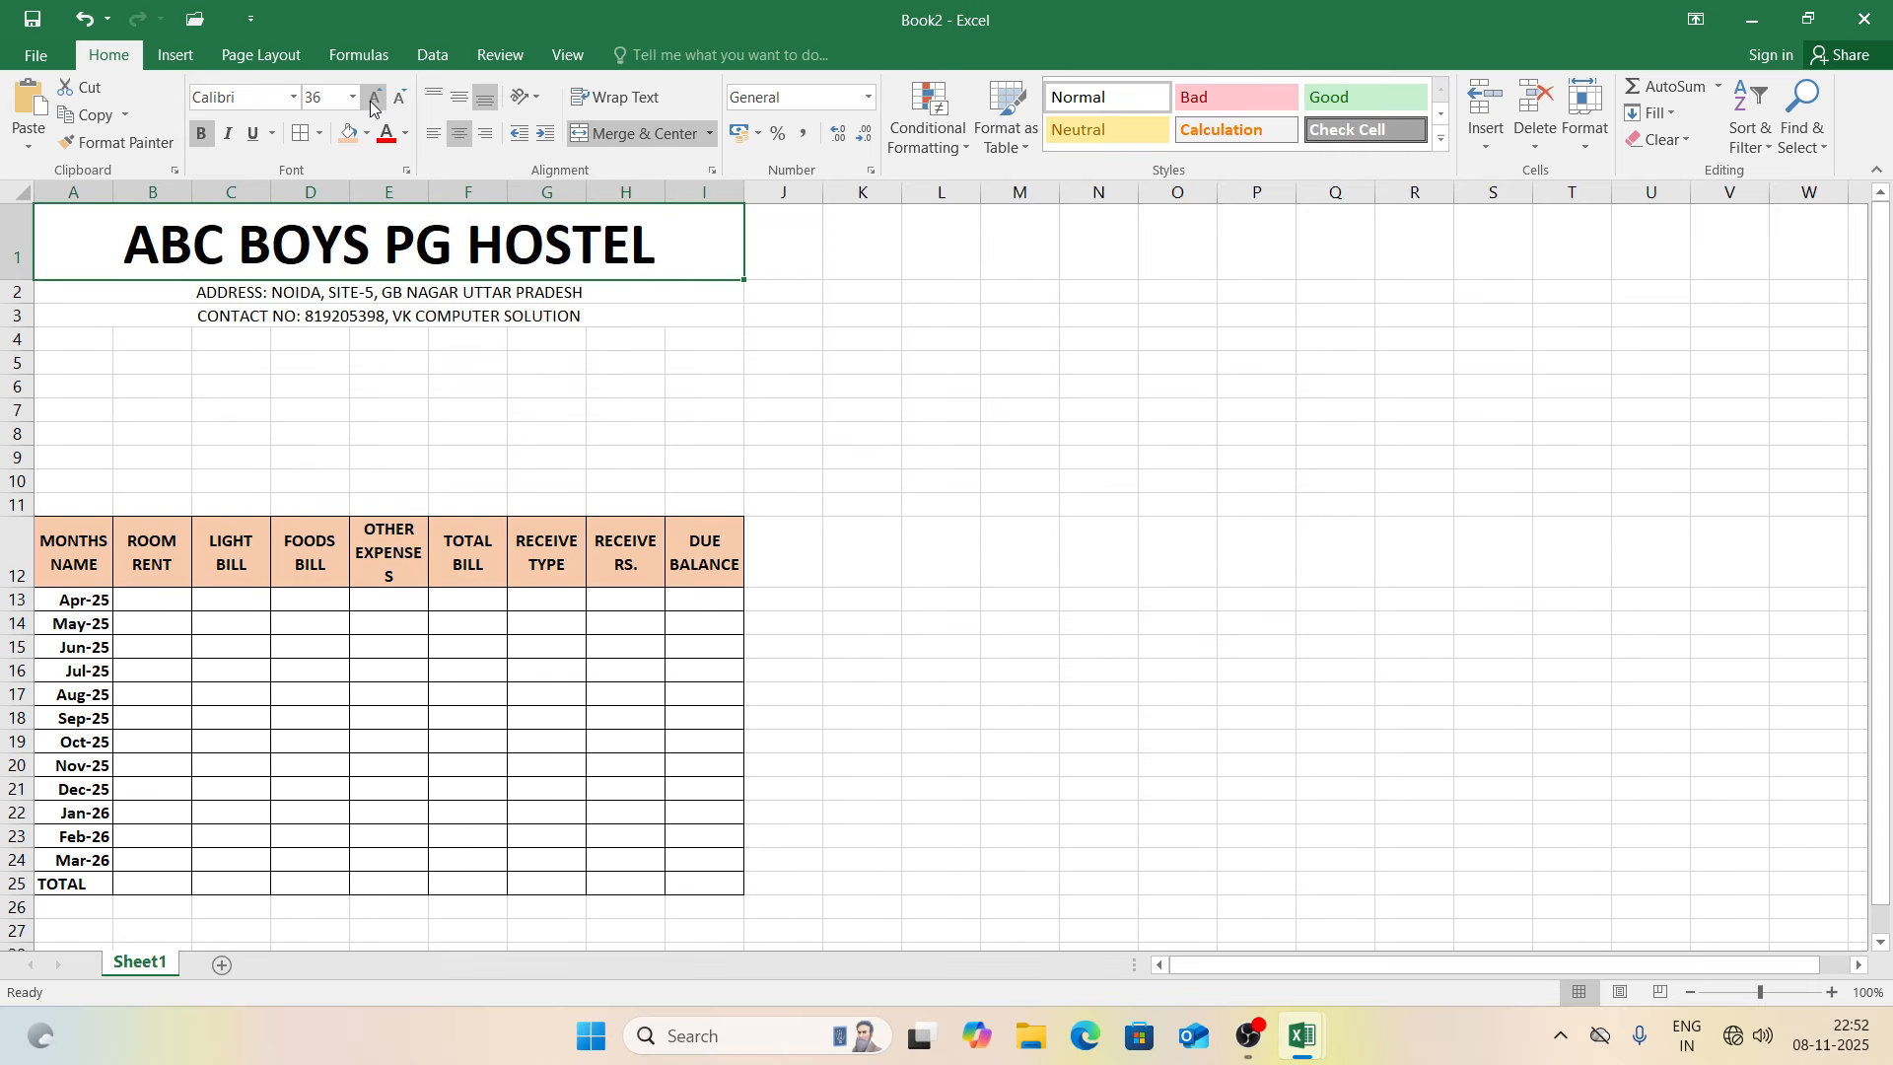
pyautogui.click(397, 102)
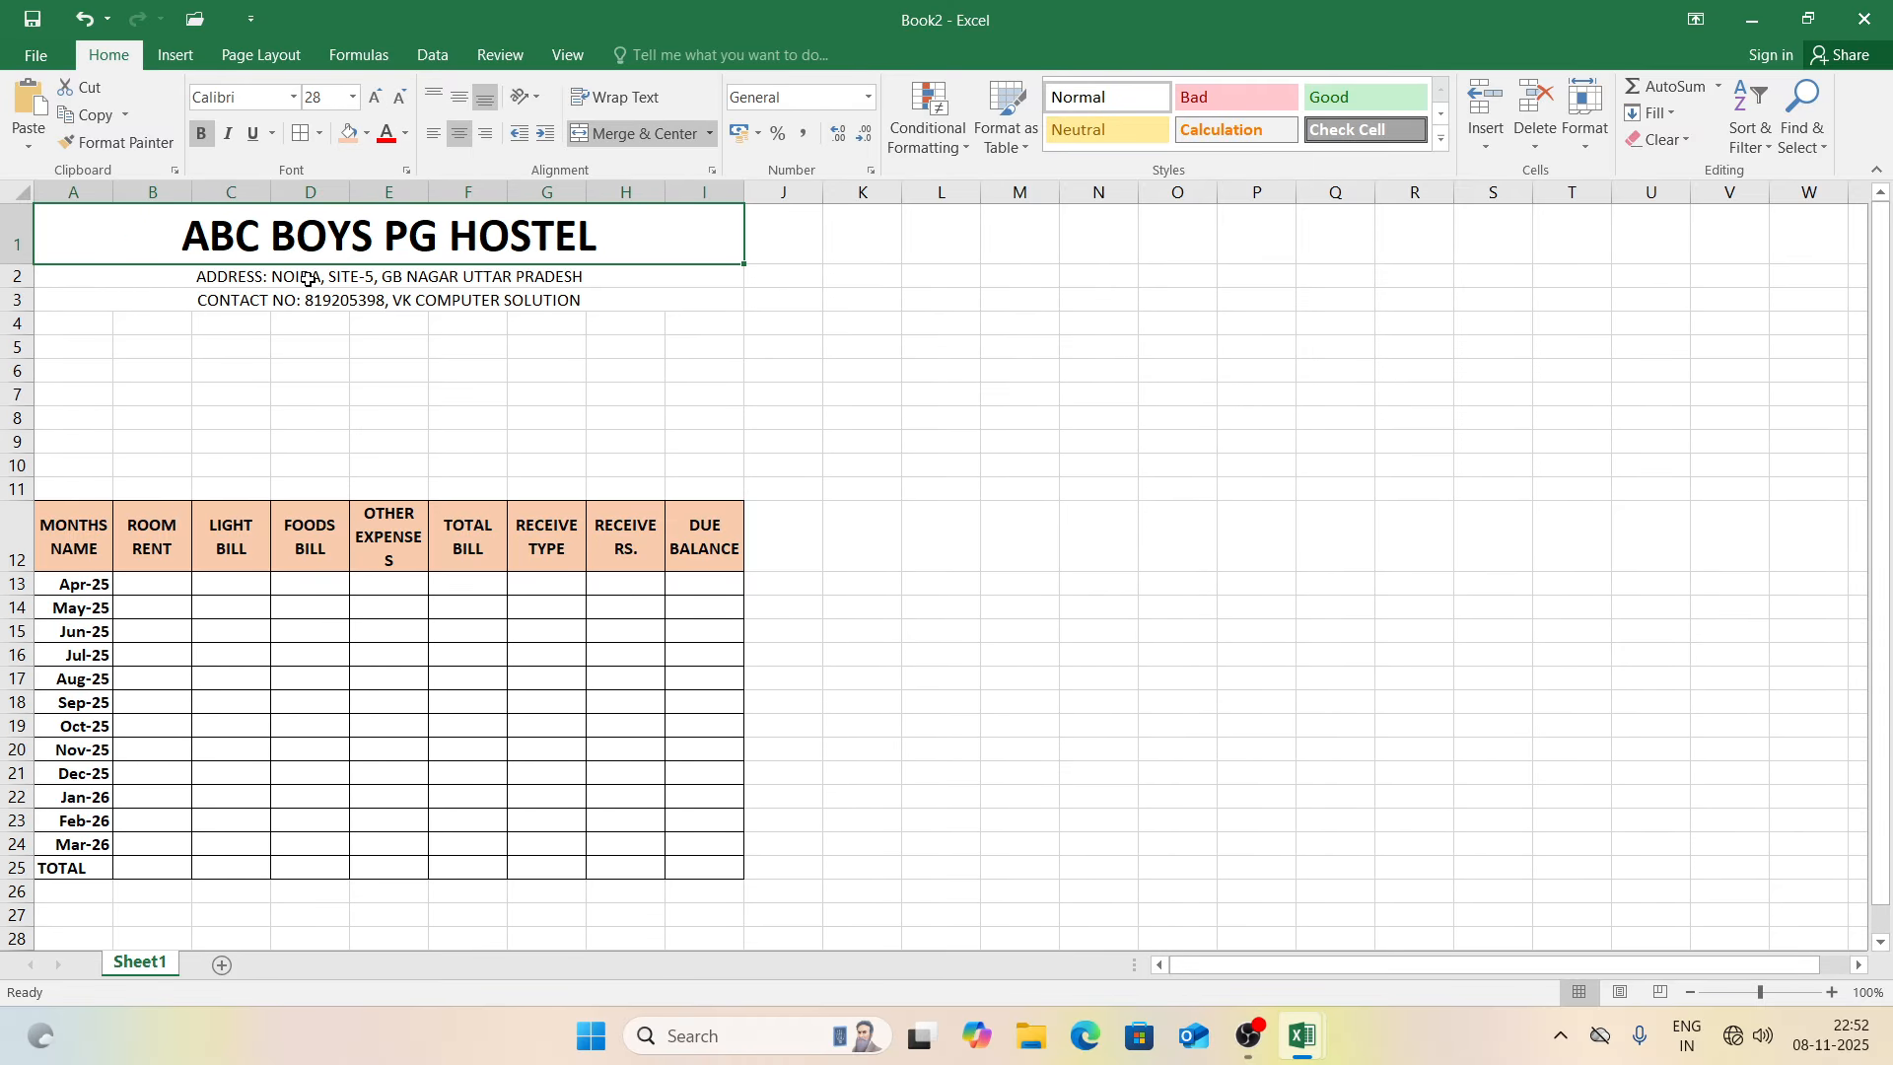
pyautogui.moveTo(308, 279); pyautogui.dragTo(310, 298)
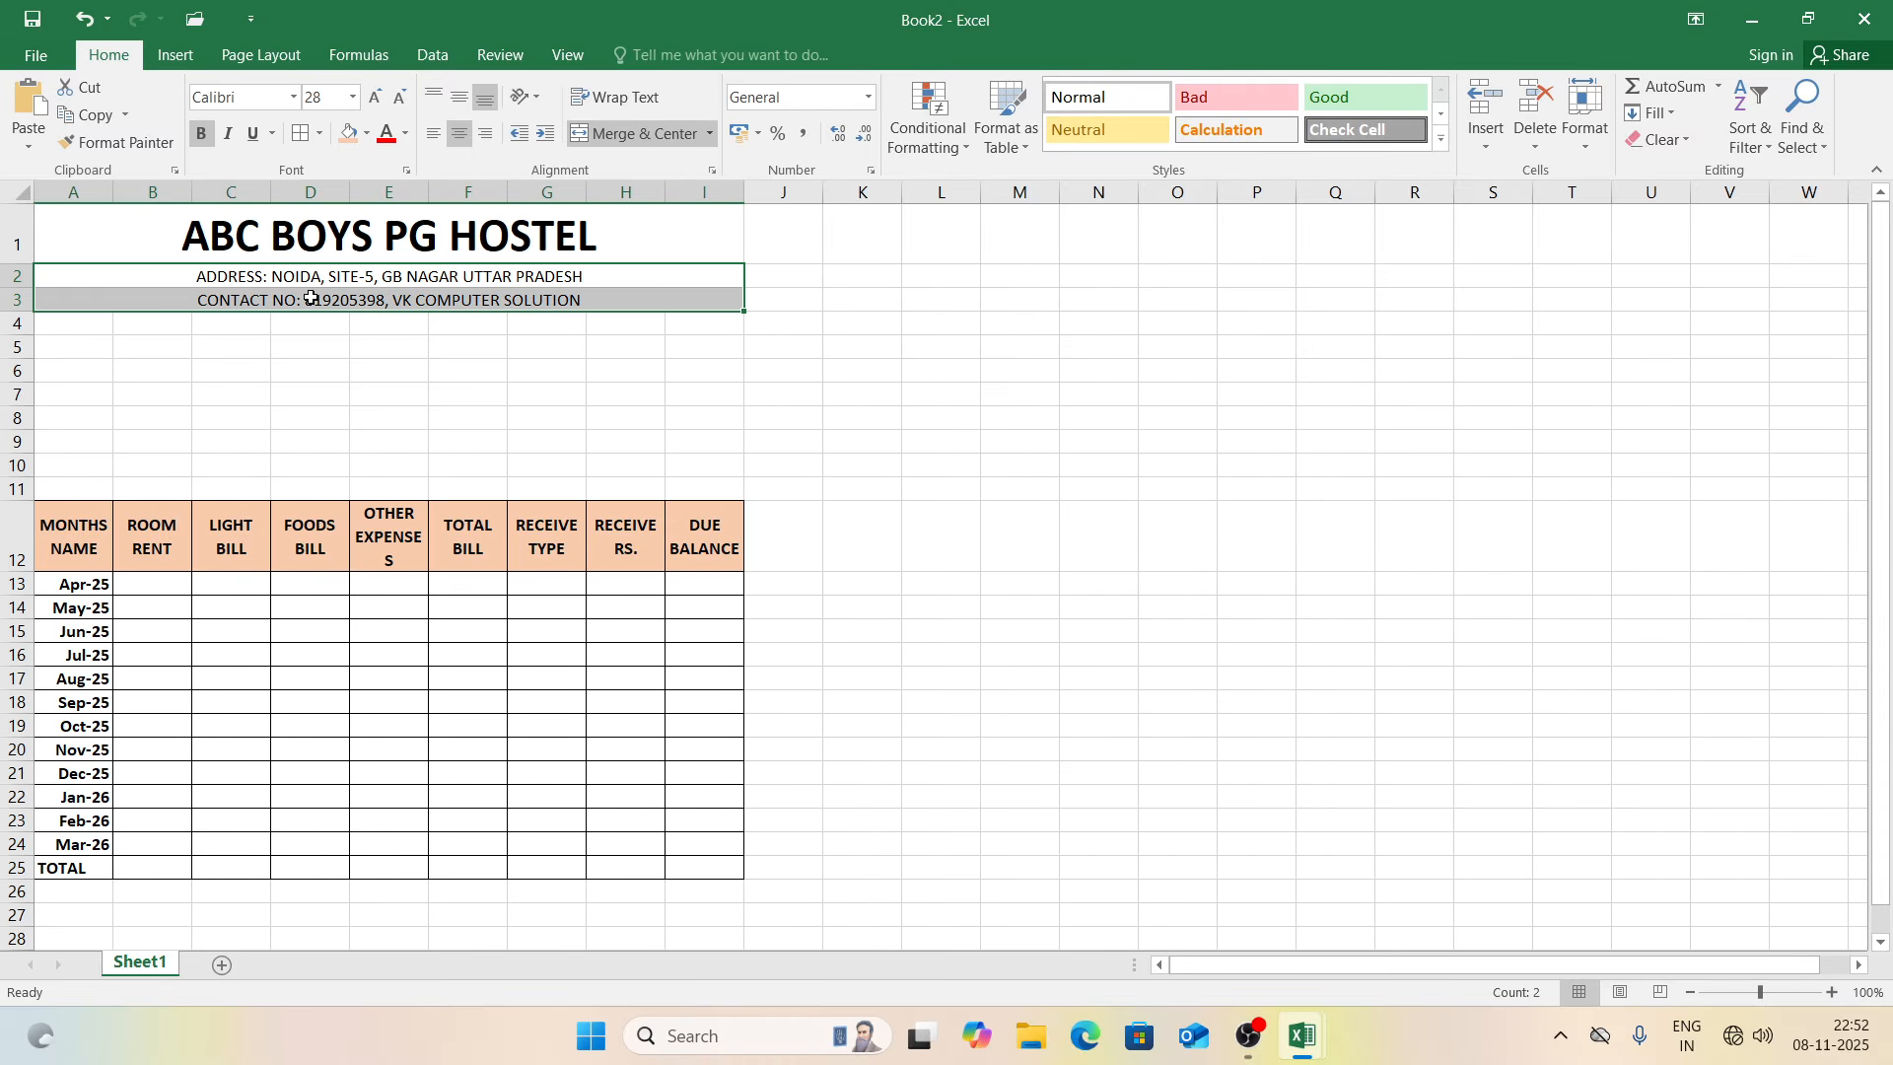
pyautogui.click(376, 98)
pyautogui.click(376, 98)
pyautogui.hotkey('ctrl', 'b')
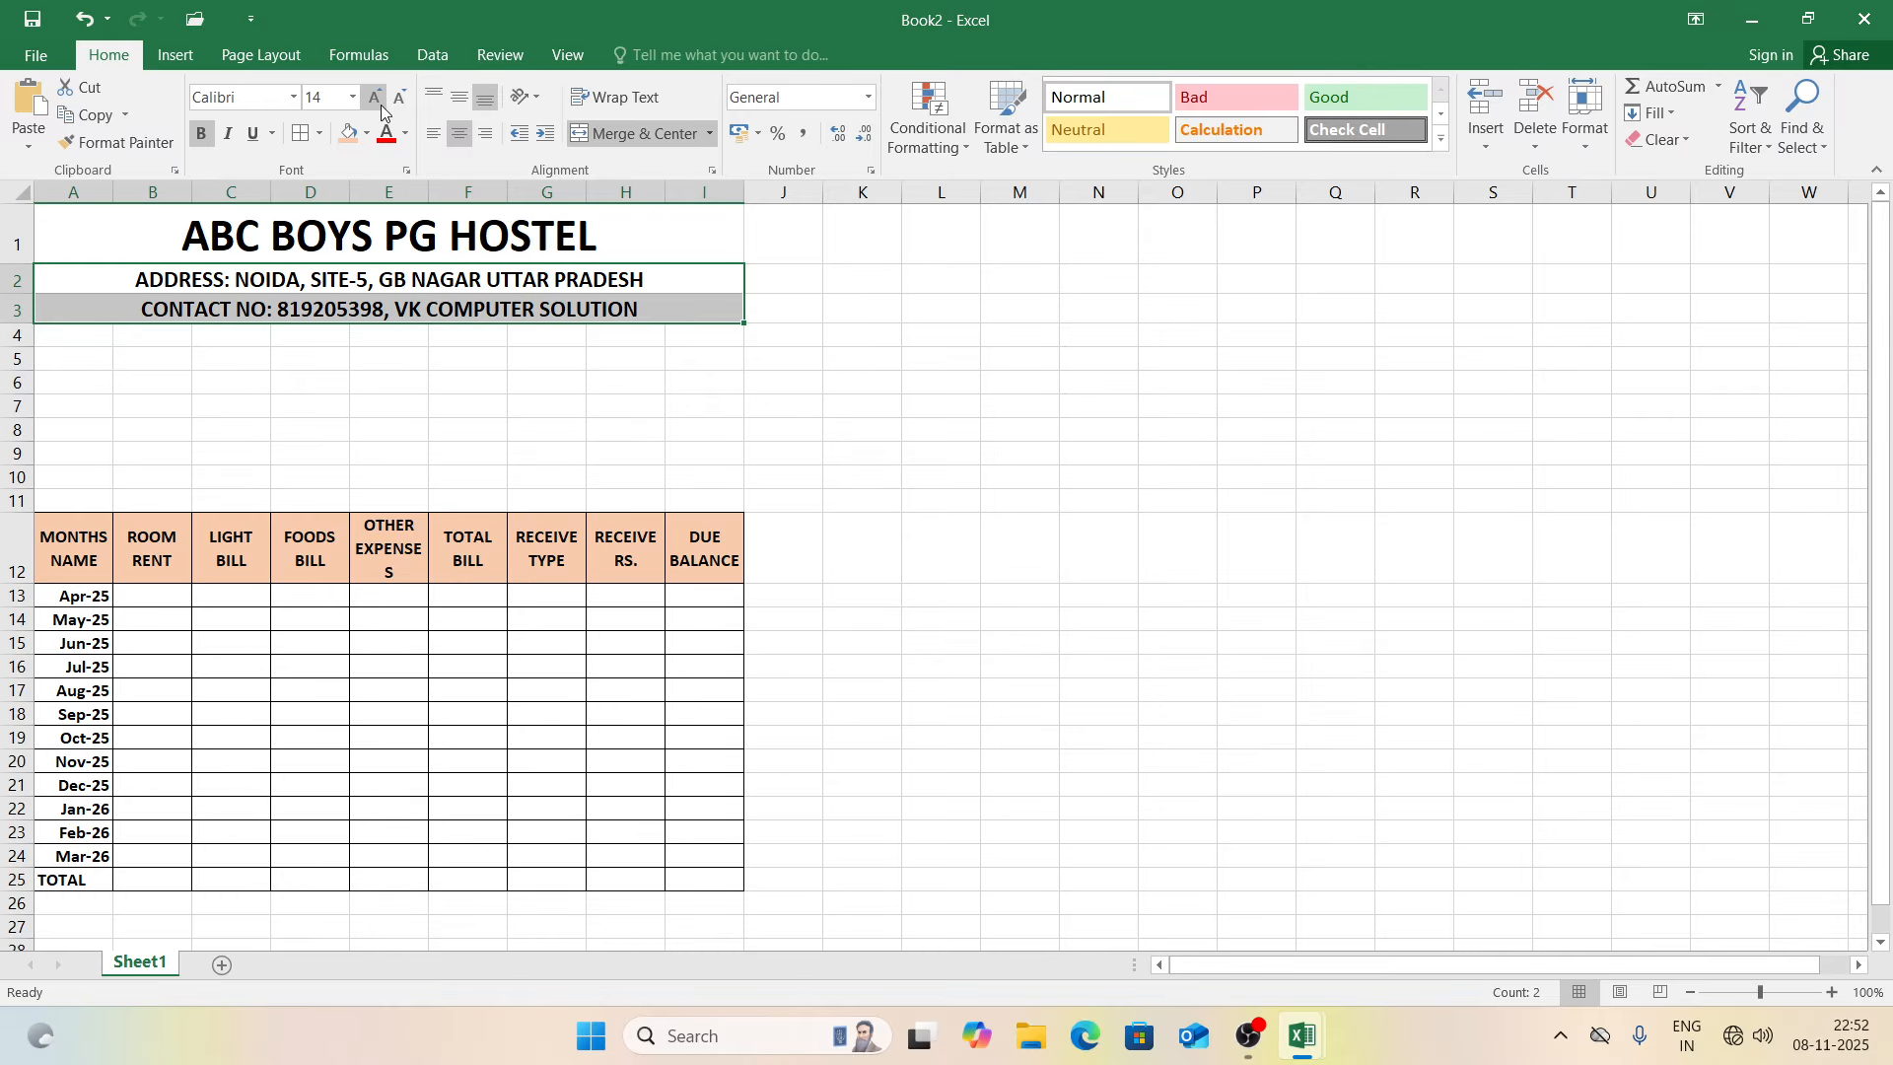
pyautogui.click(322, 136)
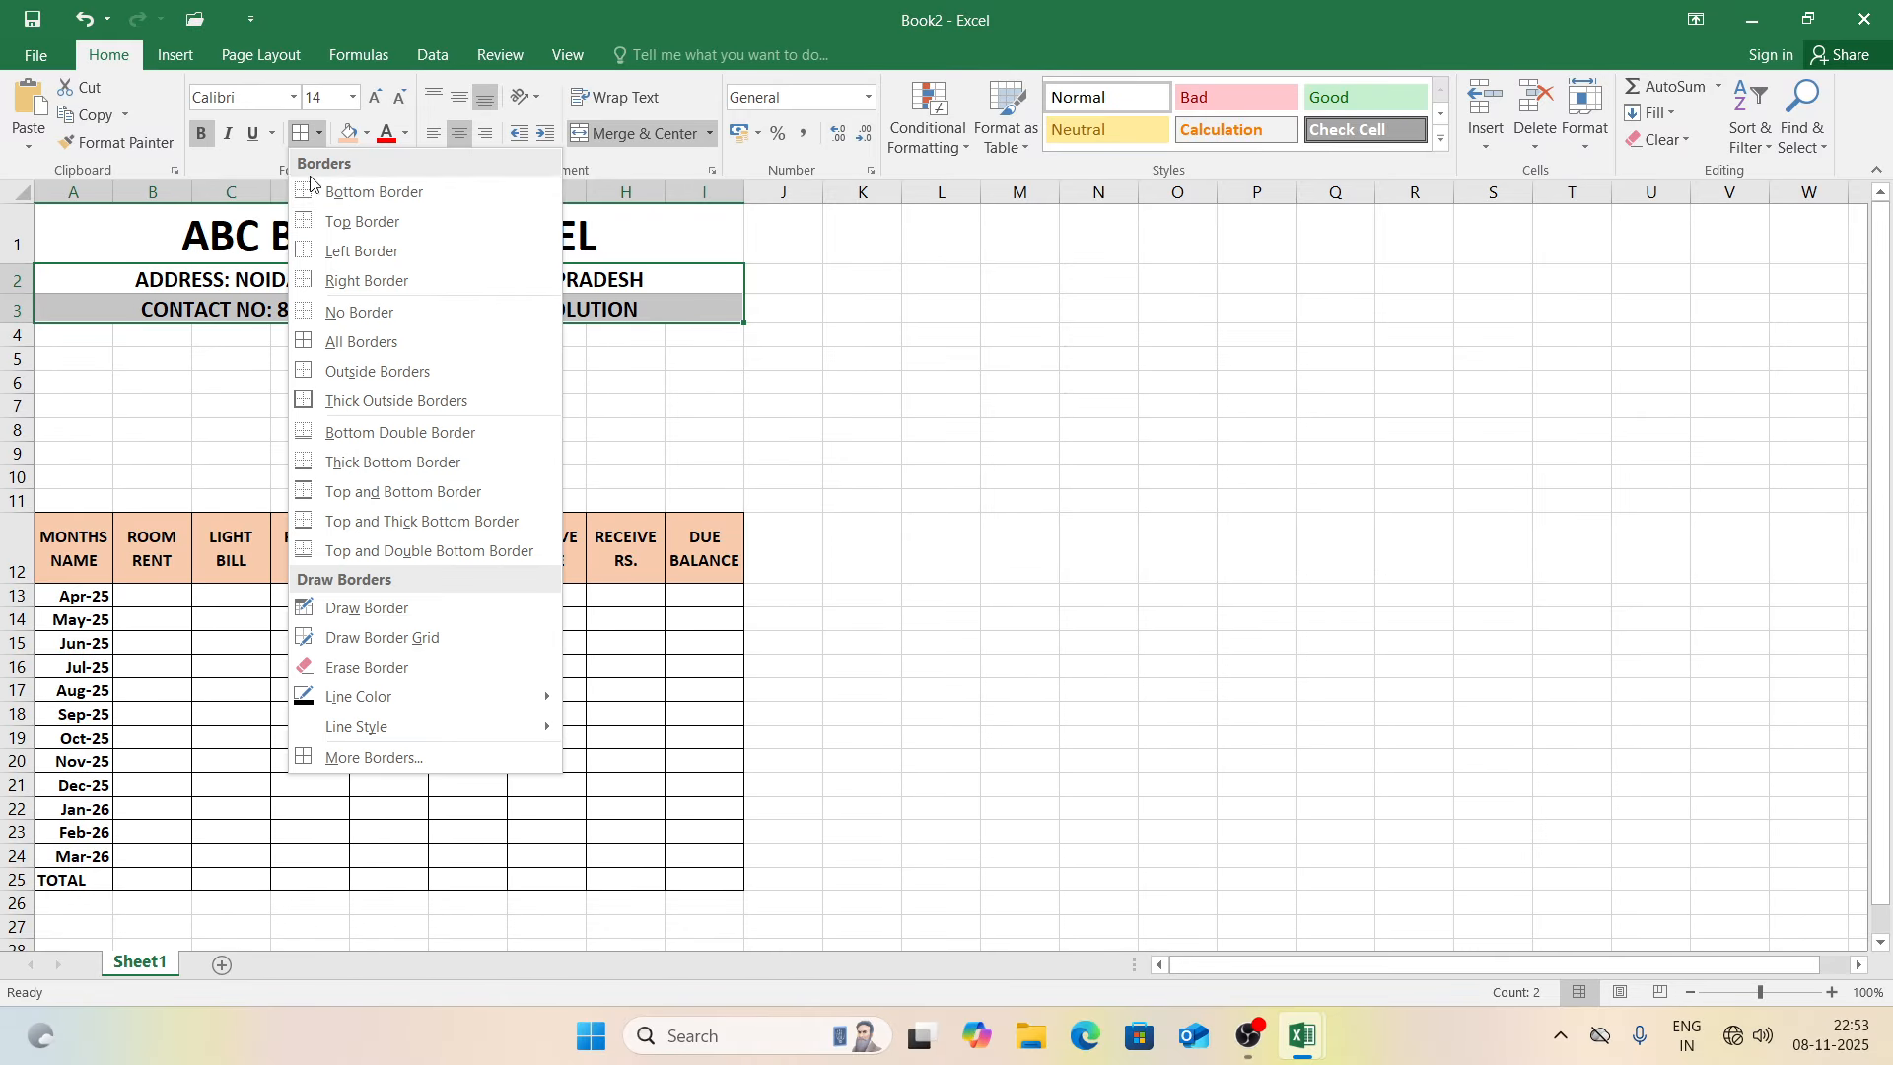
pyautogui.click(367, 186)
pyautogui.click(268, 353)
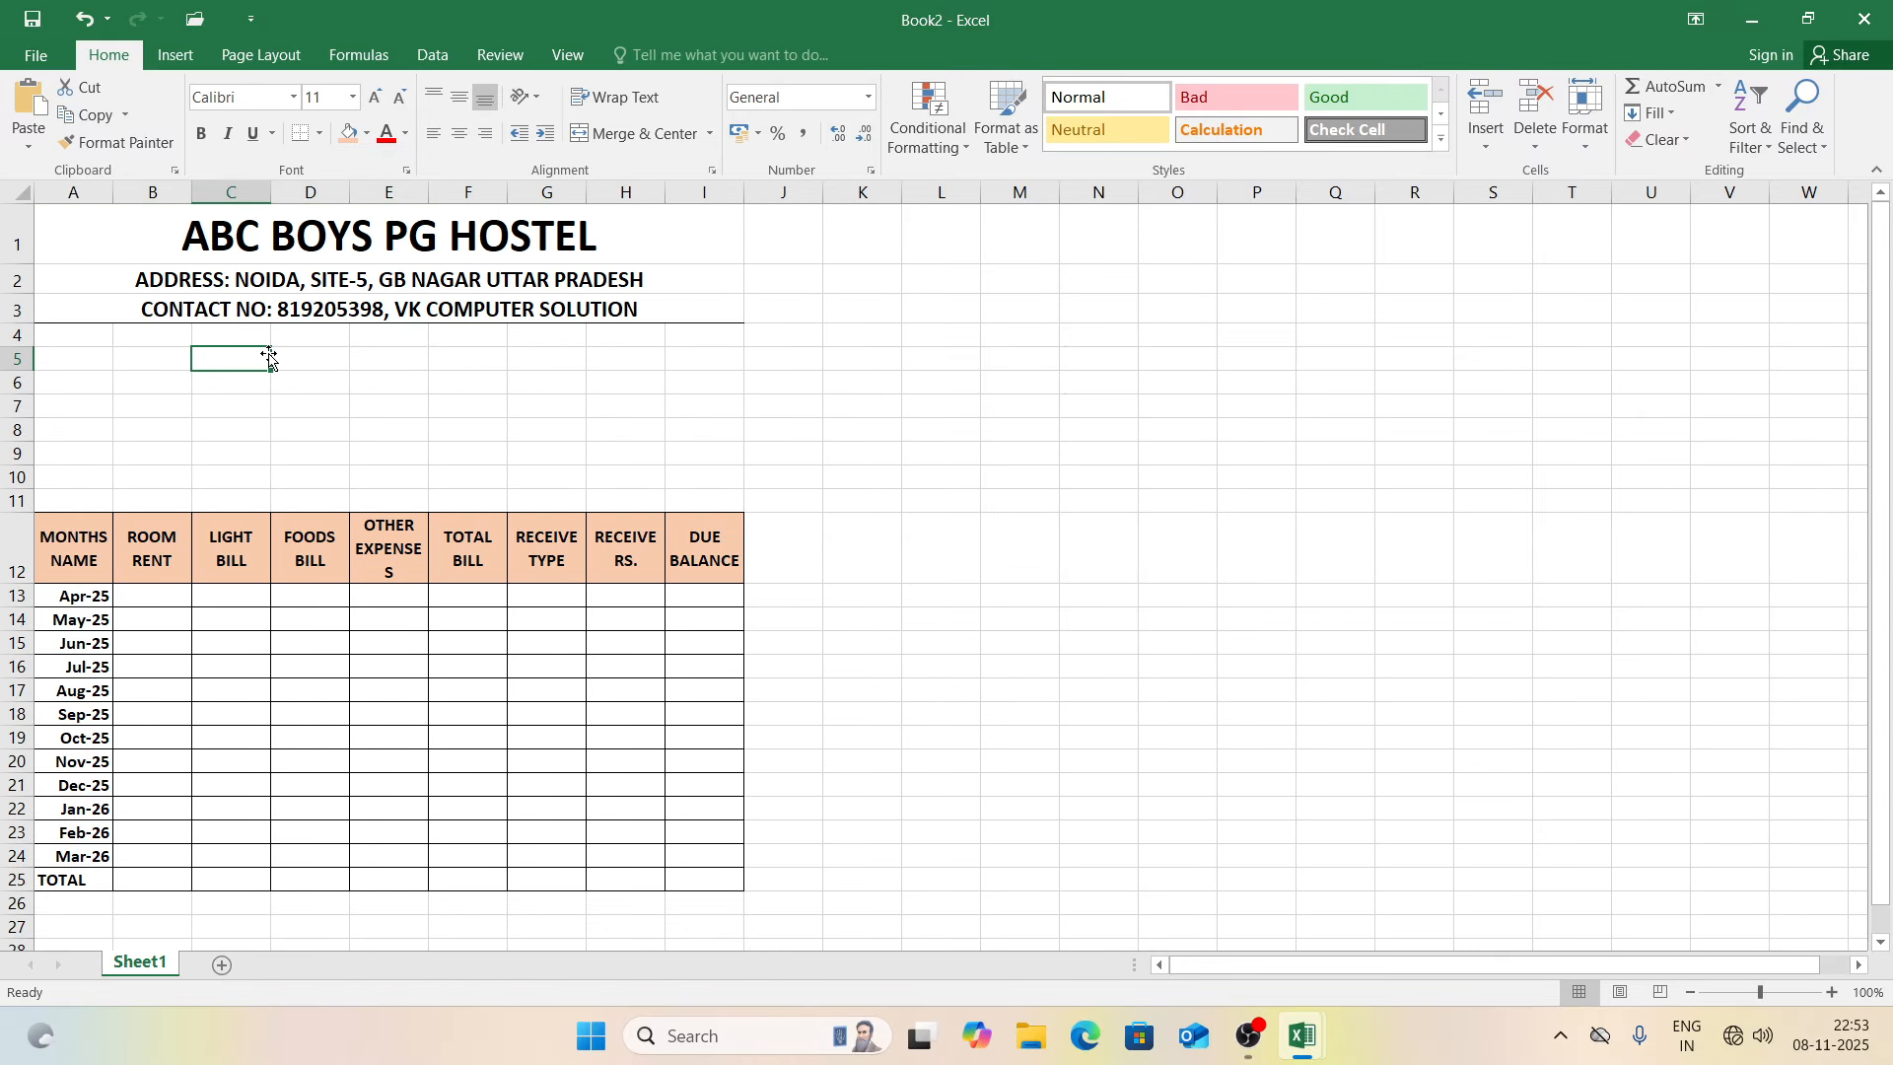
pyautogui.hotkey('ctrl', 'p')
pyautogui.press('Escape')
pyautogui.click(710, 376)
pyautogui.click(1025, 355)
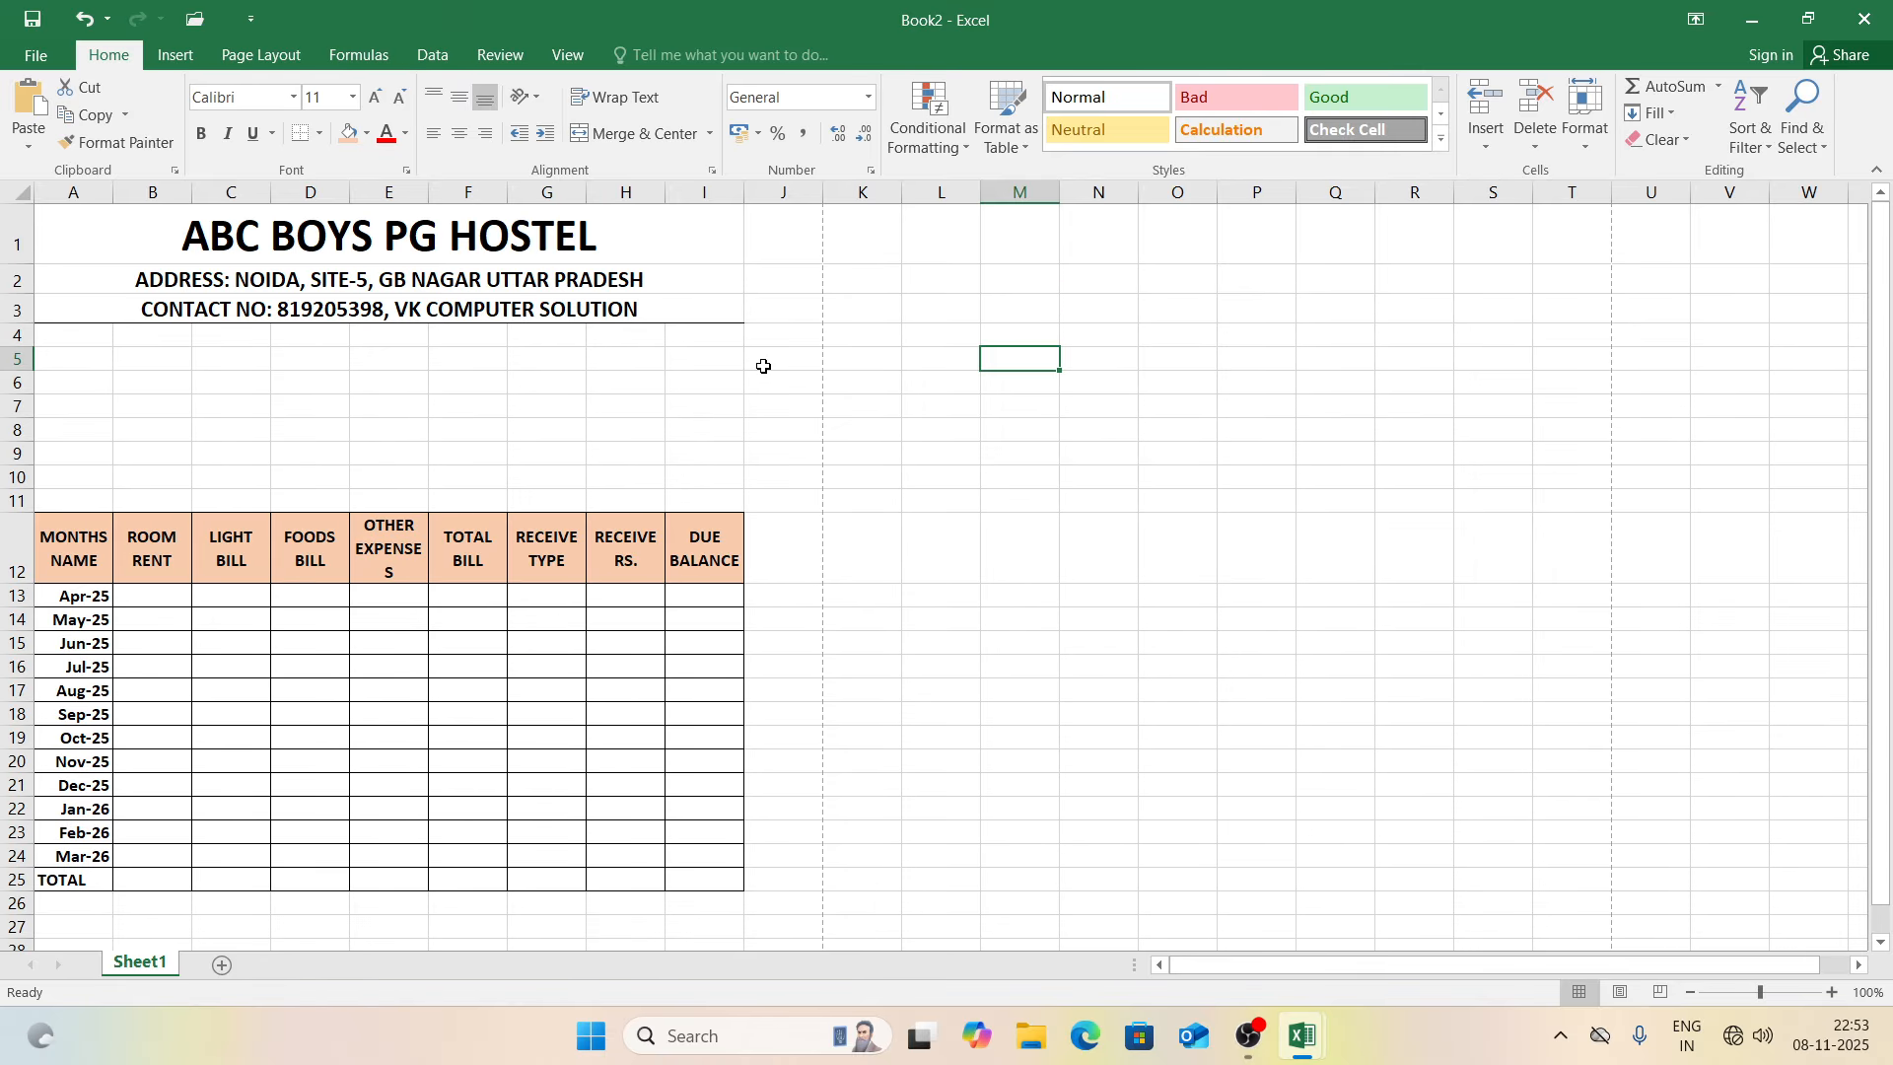
# Step: Type STUDENT/CUSTOMER NAME and ADDRESS labels in A5 and A6
pyautogui.click(158, 381)
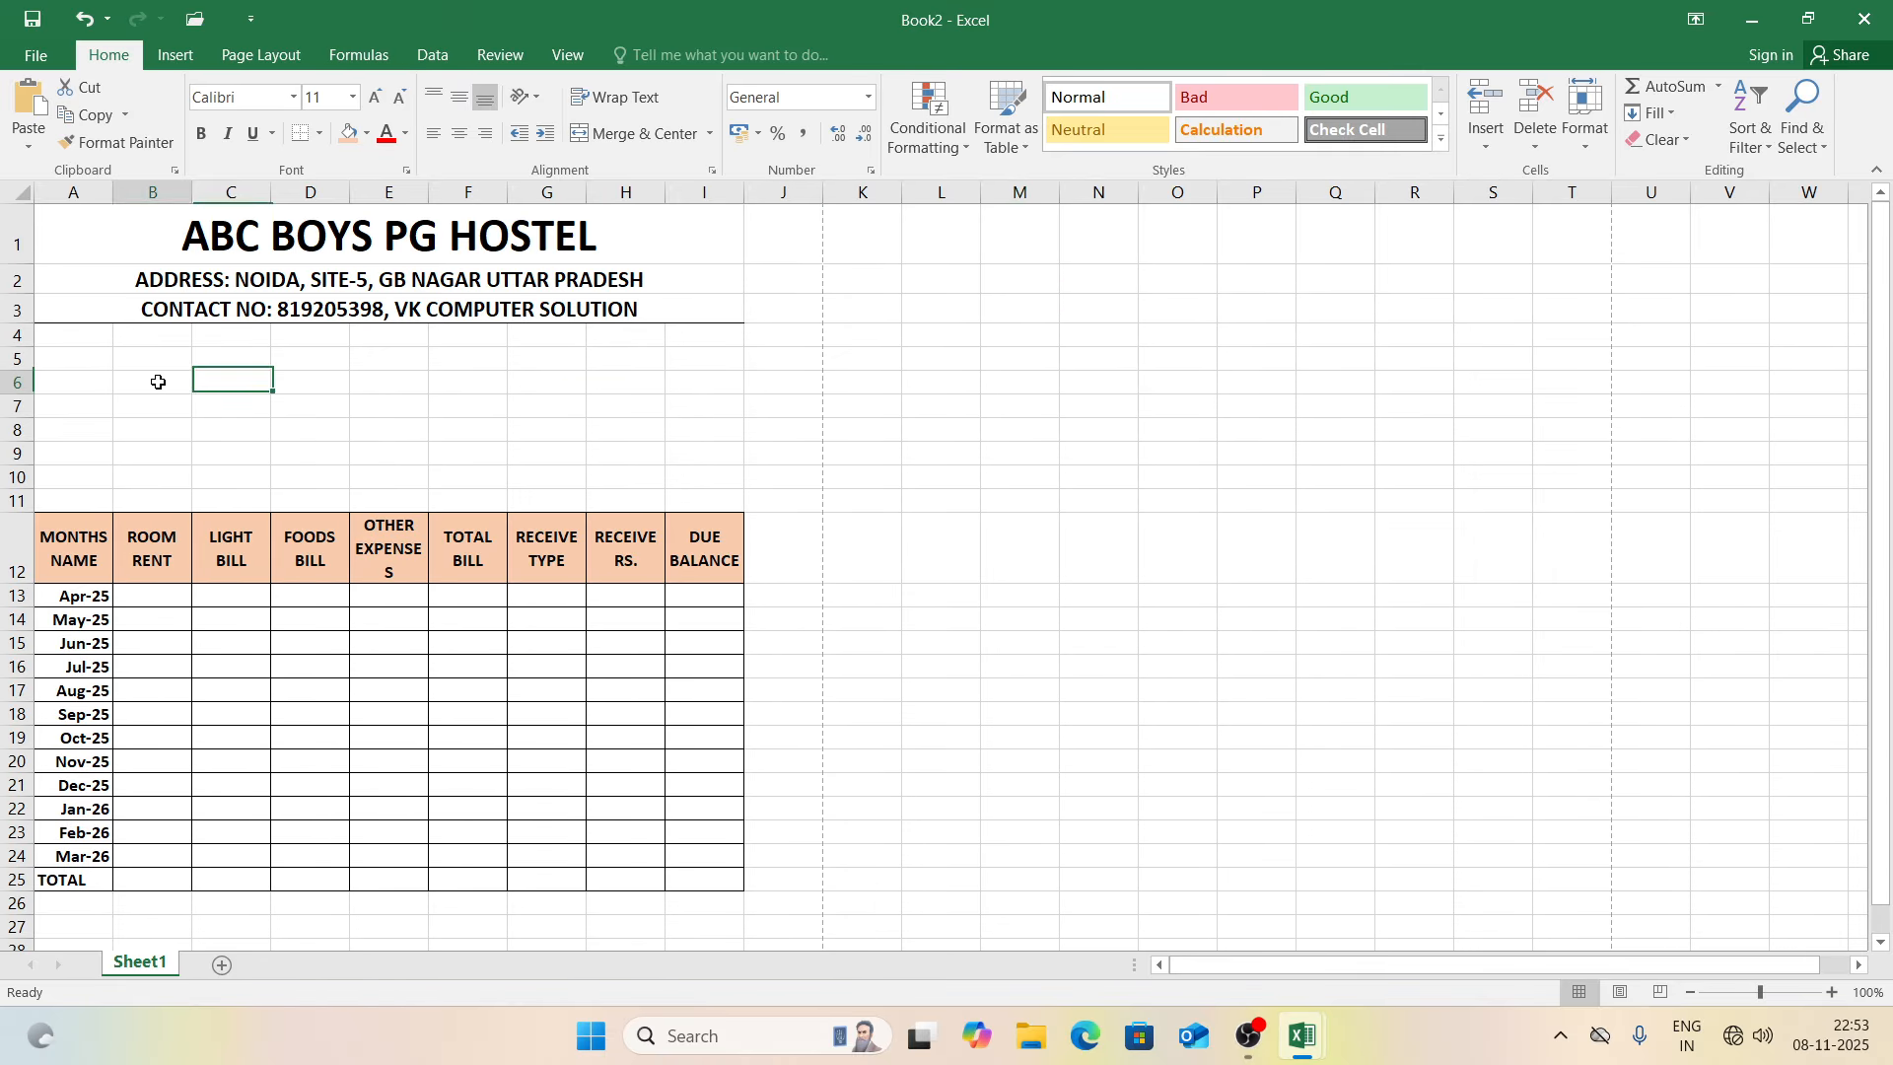
pyautogui.click(91, 360)
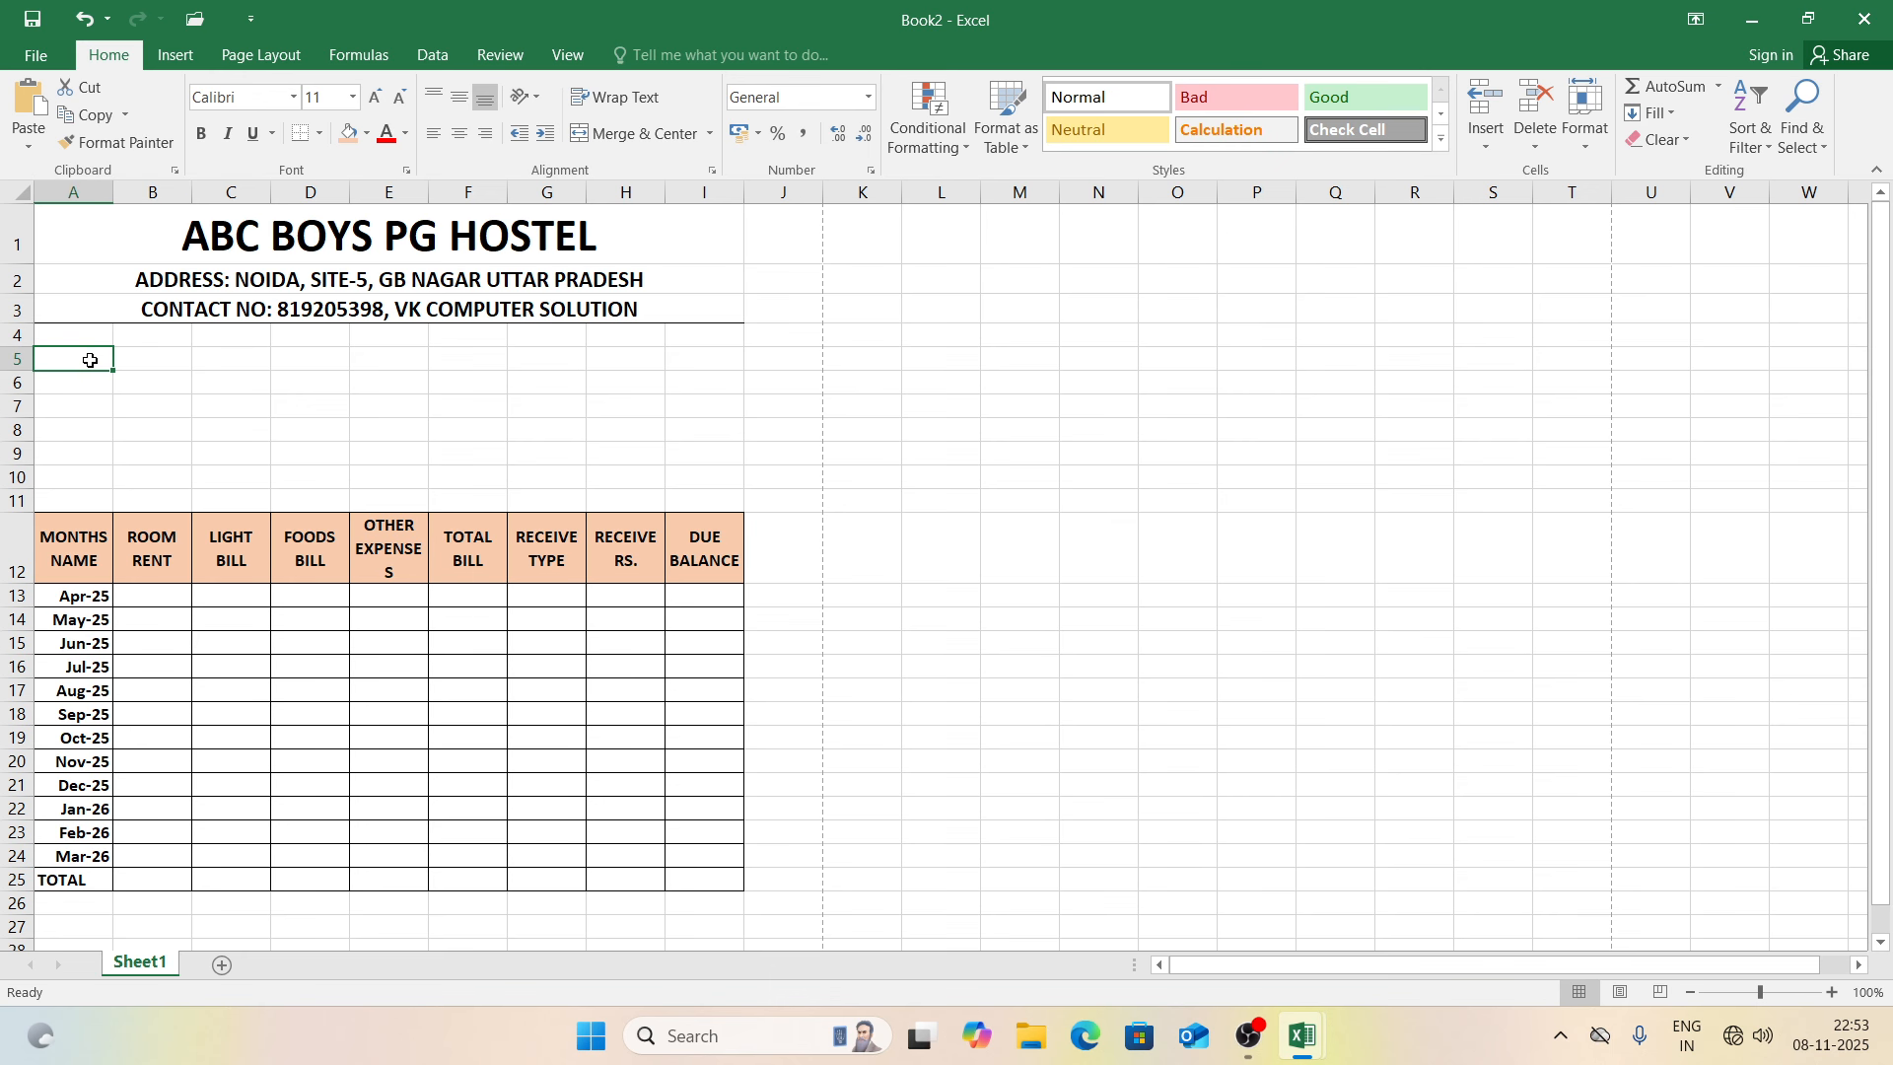
pyautogui.write('STUDENT')
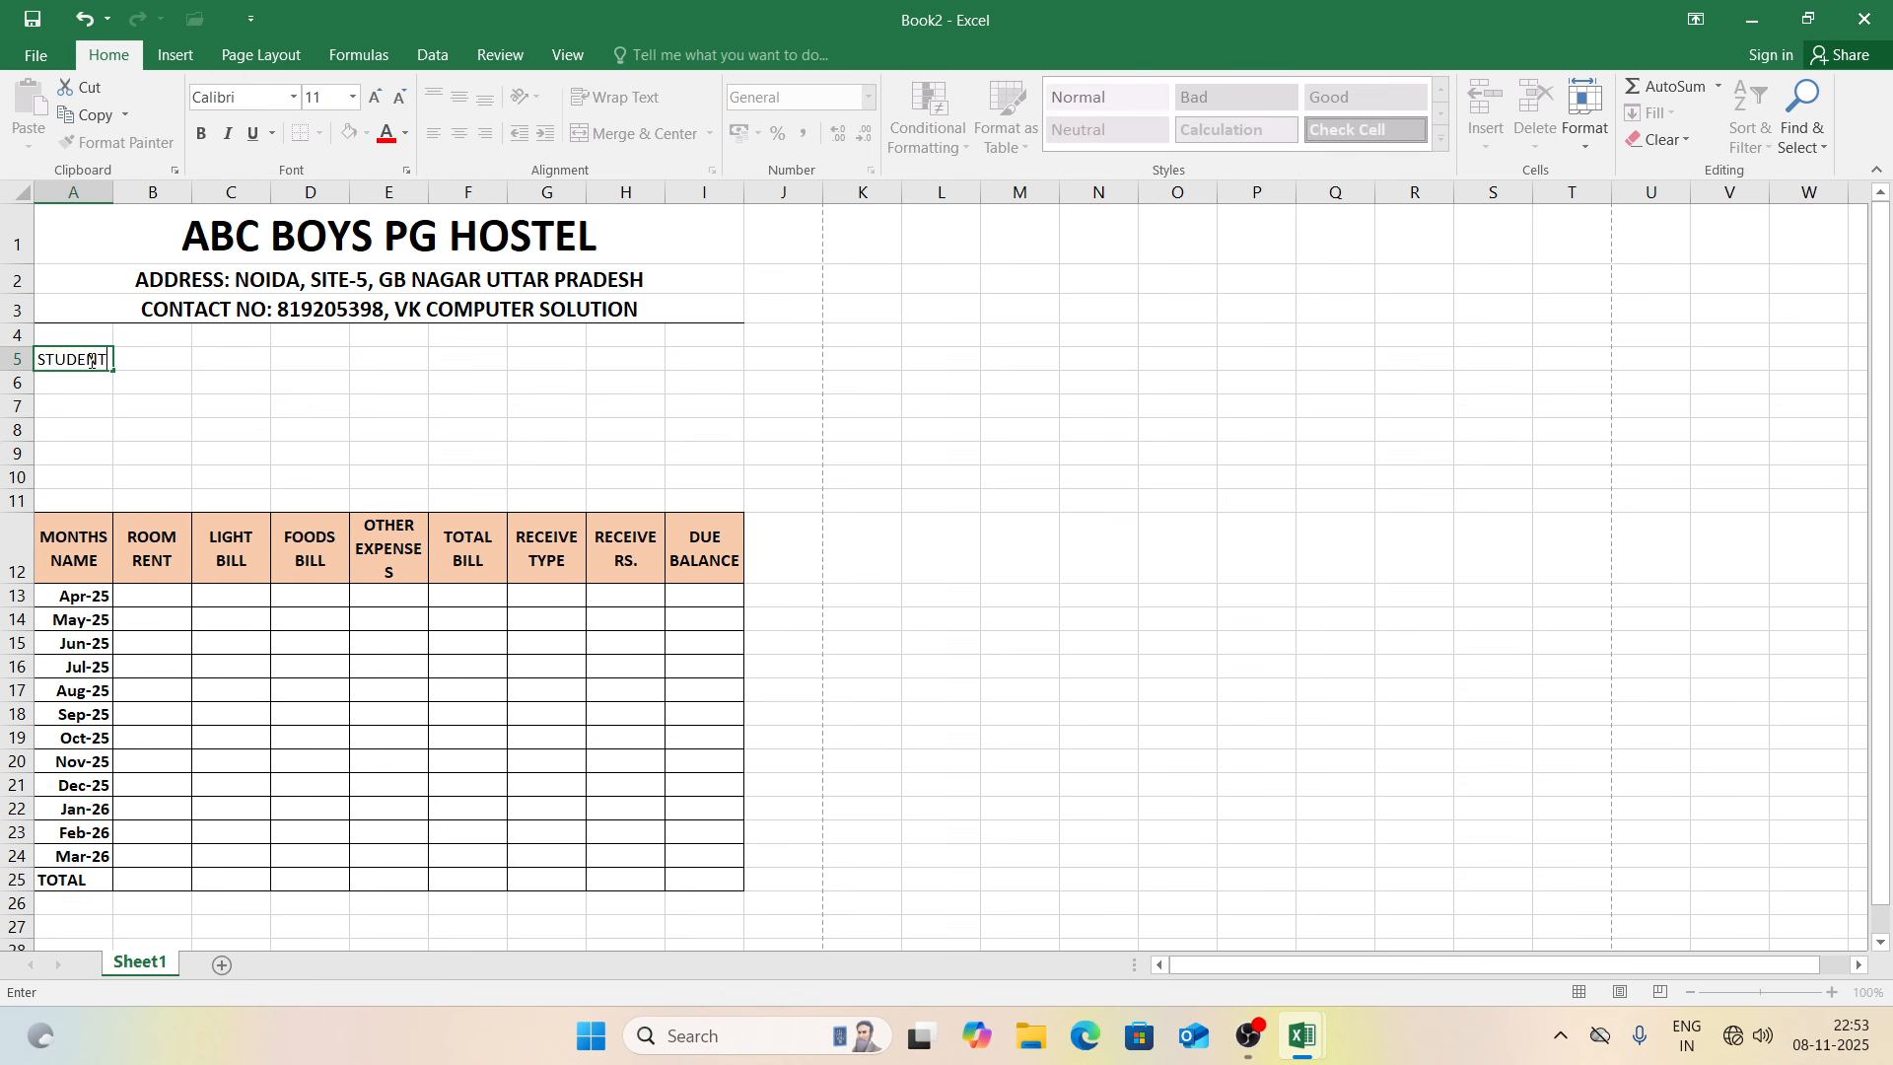
pyautogui.write('/CUSTOMER NAME')
pyautogui.press('Return')
pyautogui.write('ADDESS')
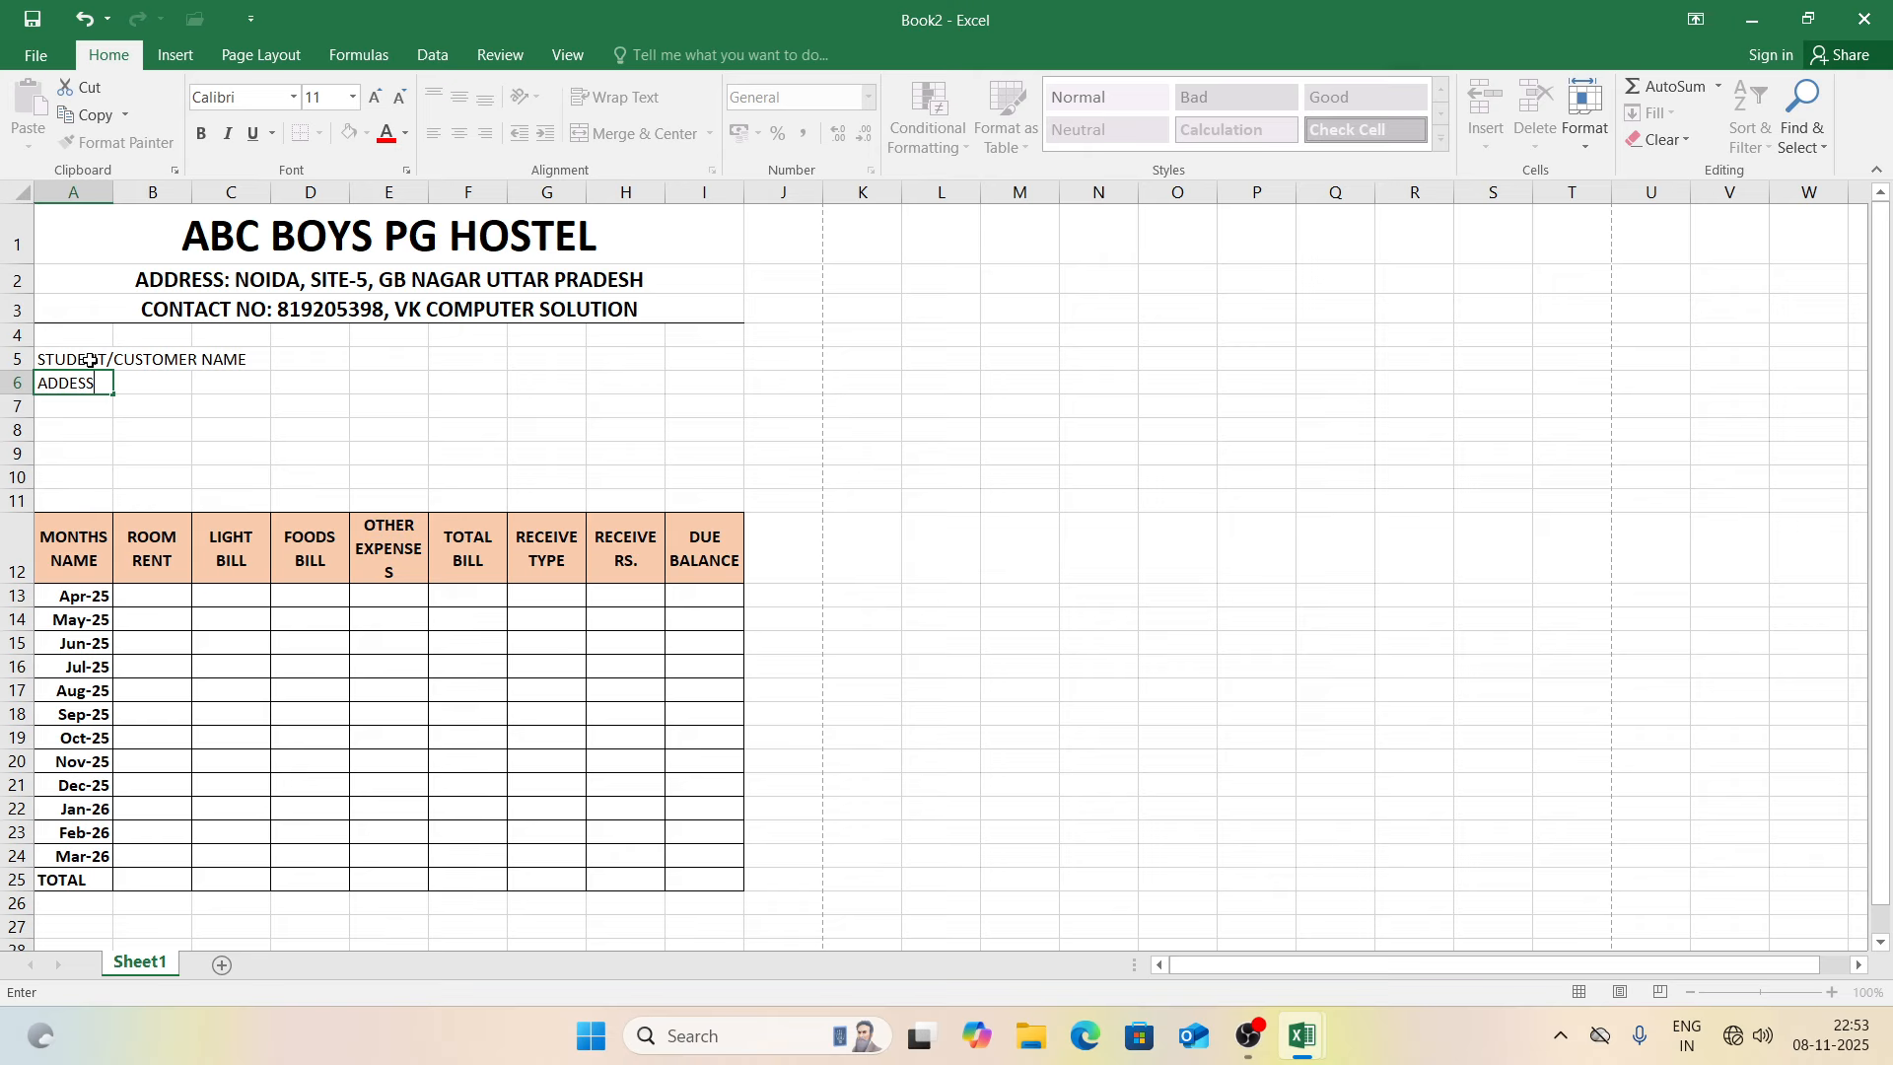
pyautogui.press('Return')
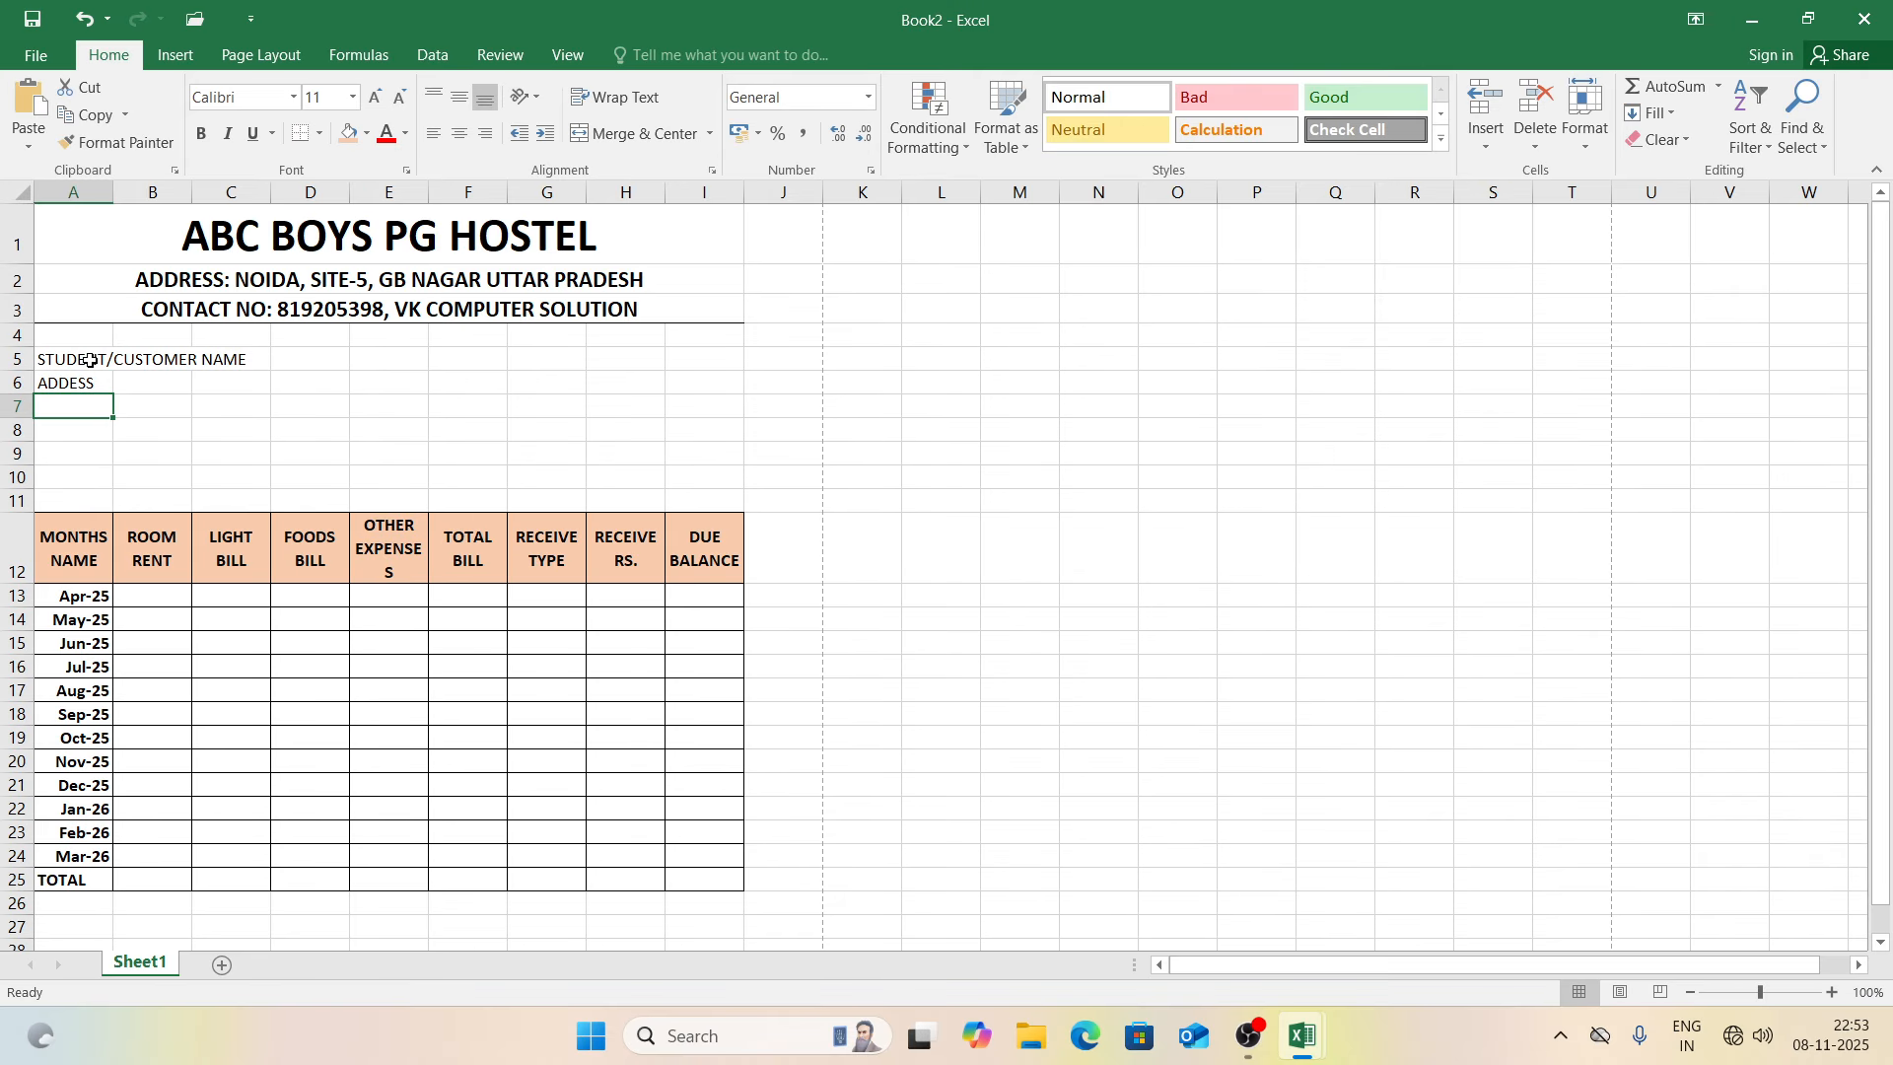
pyautogui.press('Up')
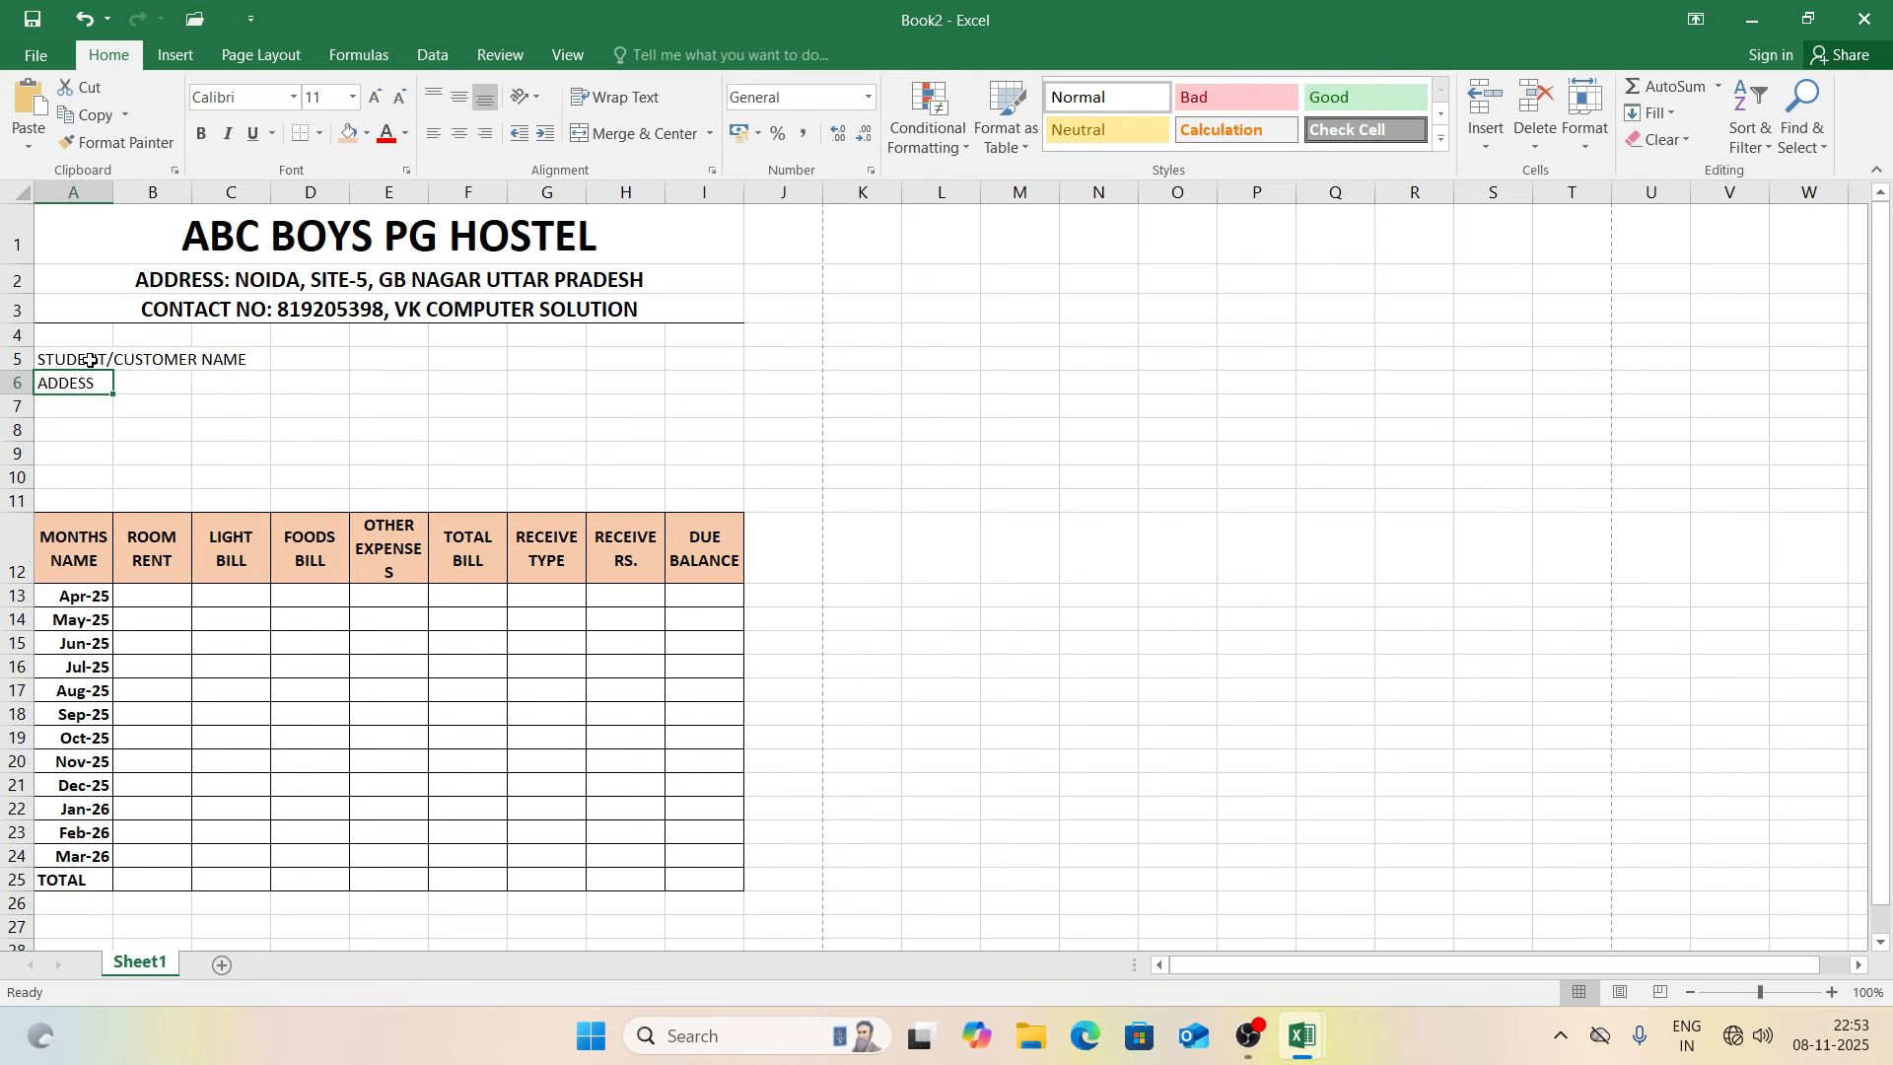
pyautogui.write('ADDRESS')
pyautogui.press('Return')
# Step: Add CONTACT NO, AADHAR NO, PAN and JOIN DATE labels in A7:A10
pyautogui.write('CON')
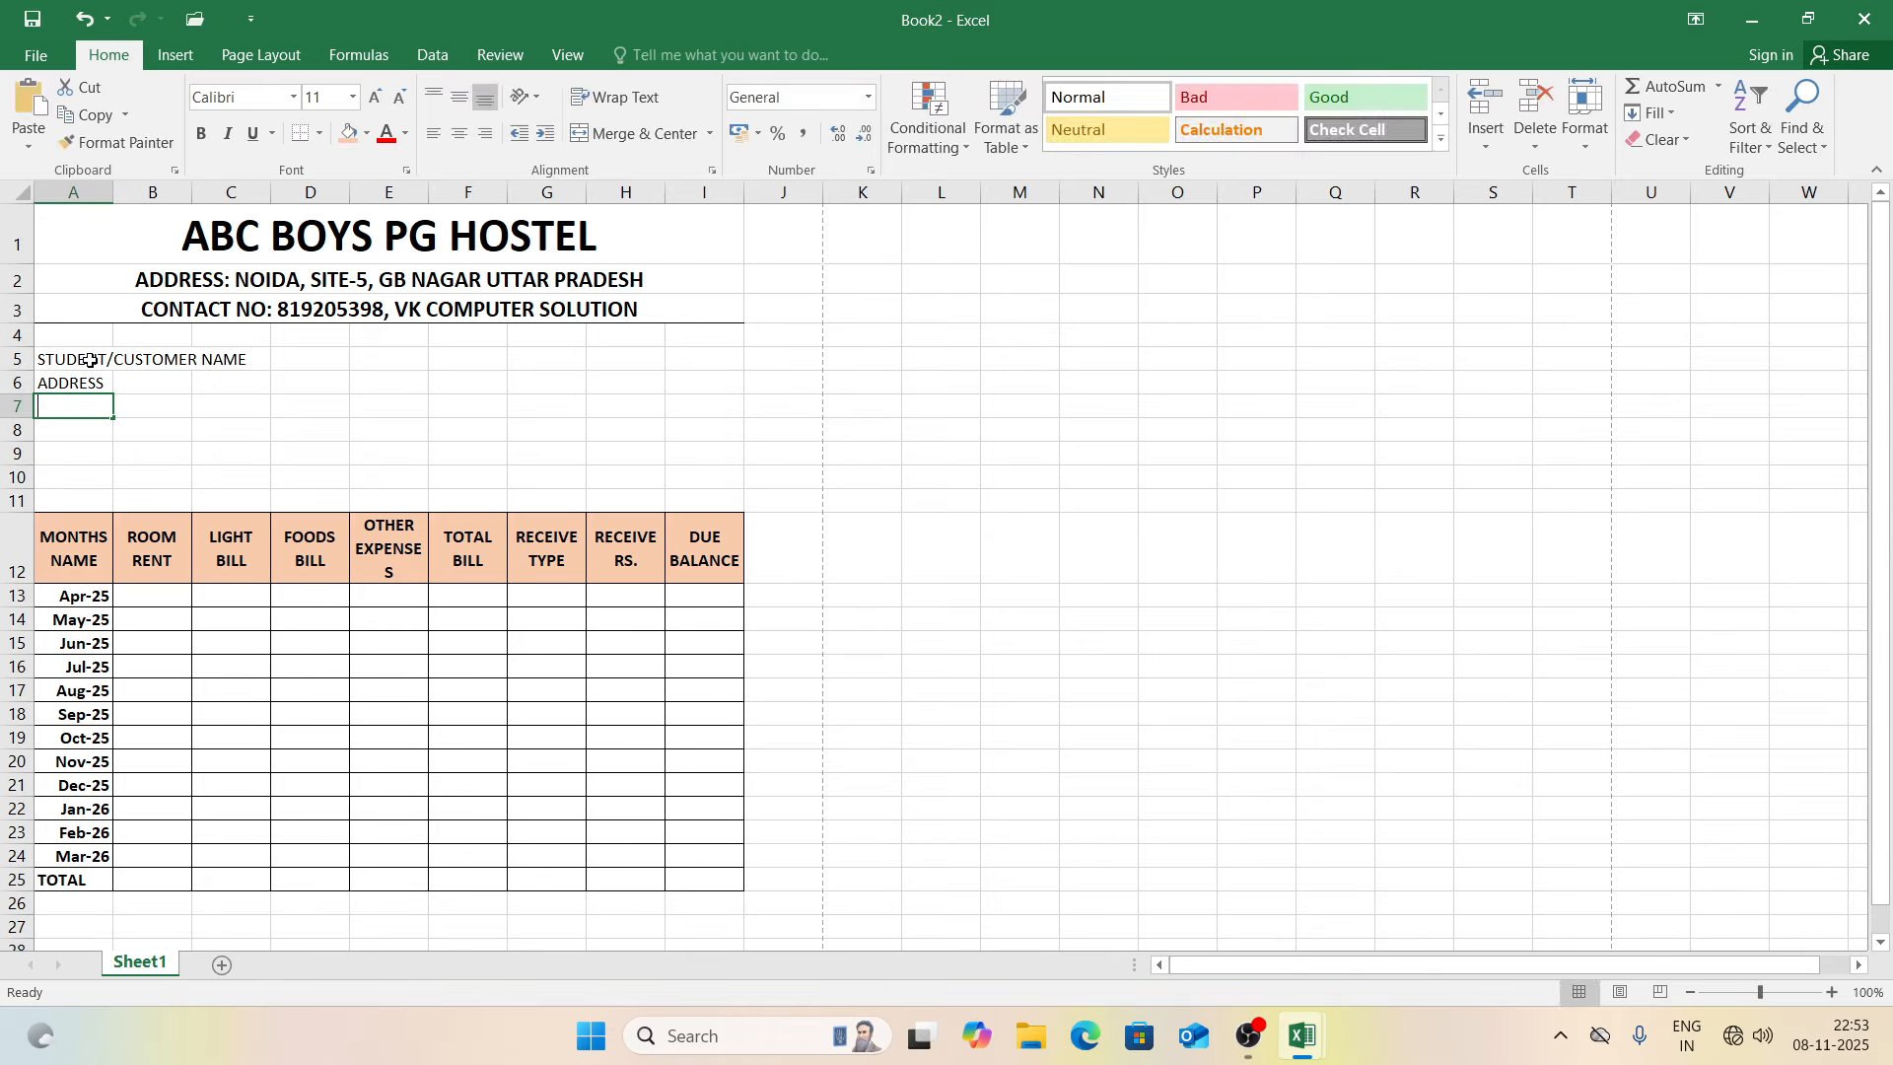
pyautogui.write('TACT NO')
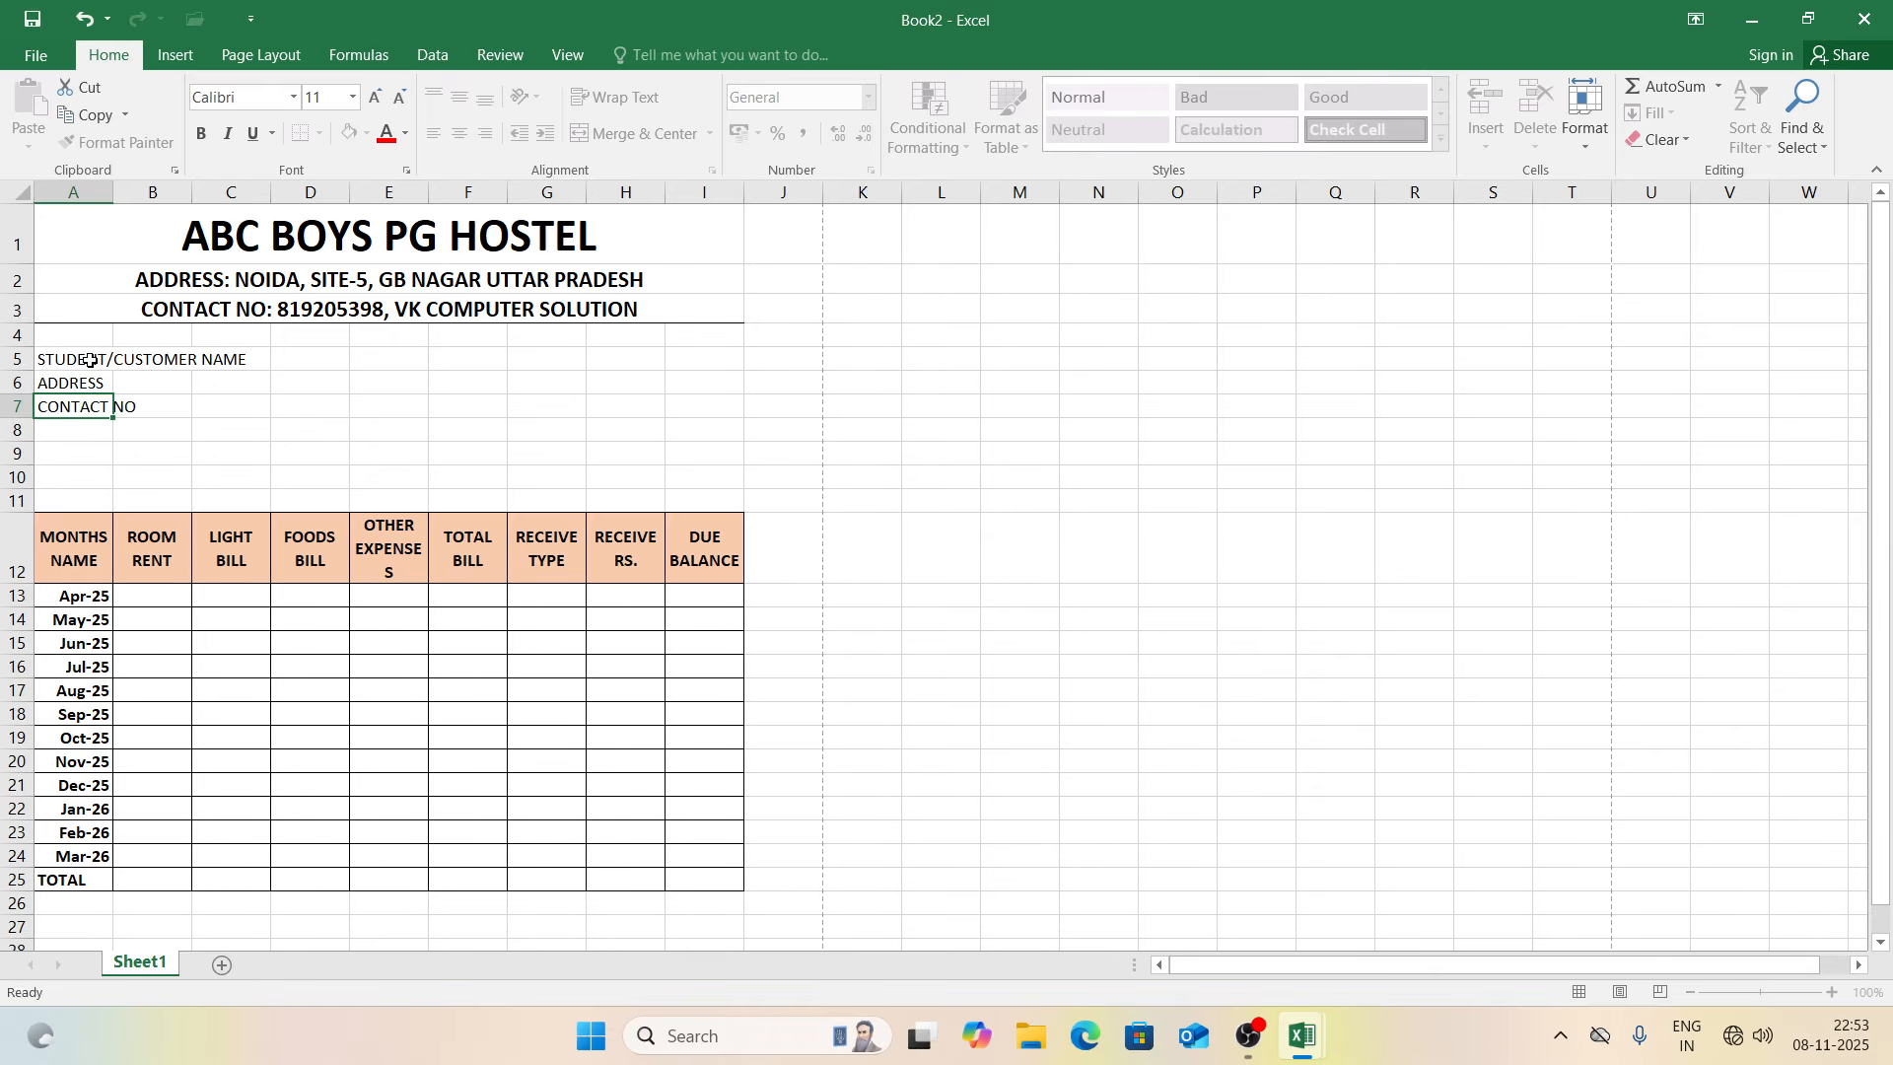
pyautogui.press('Return')
pyautogui.write('AADHAR')
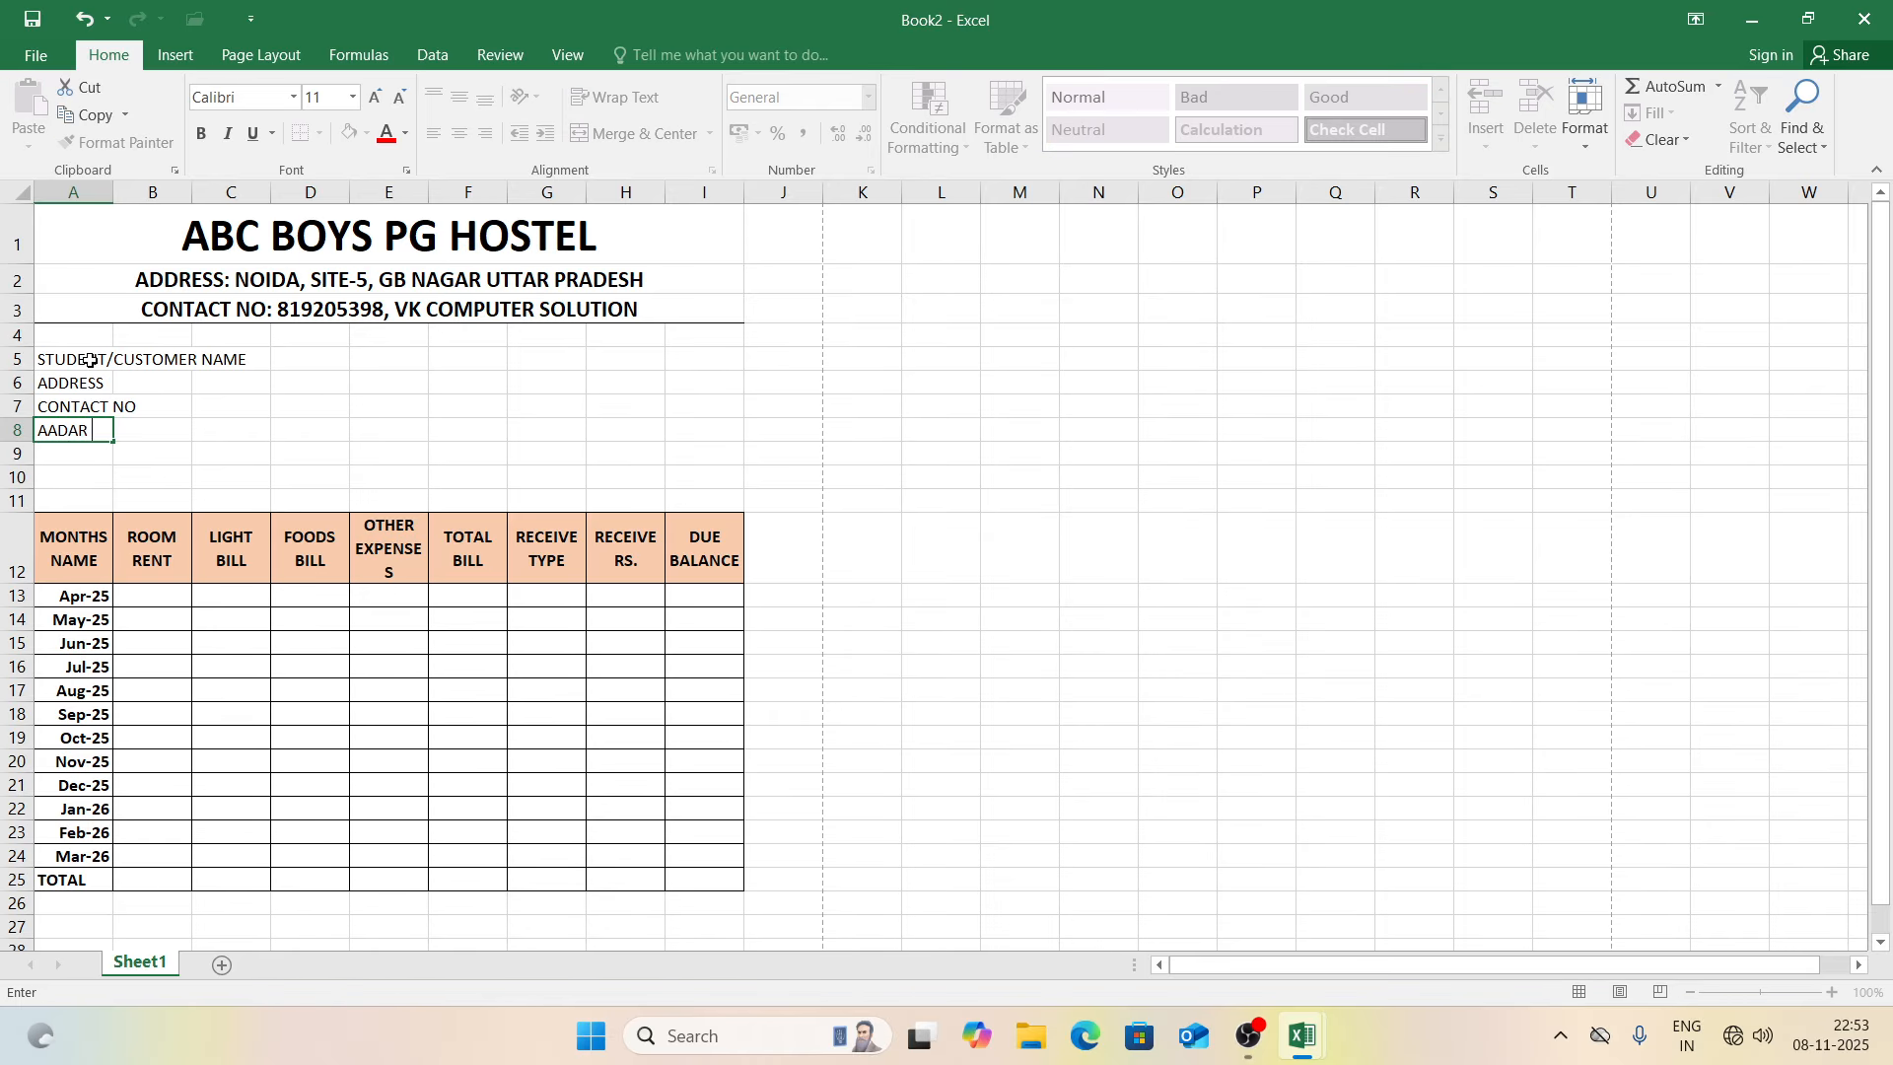
pyautogui.write(' NO')
pyautogui.press('Return')
pyautogui.write('PAN')
pyautogui.press('Return')
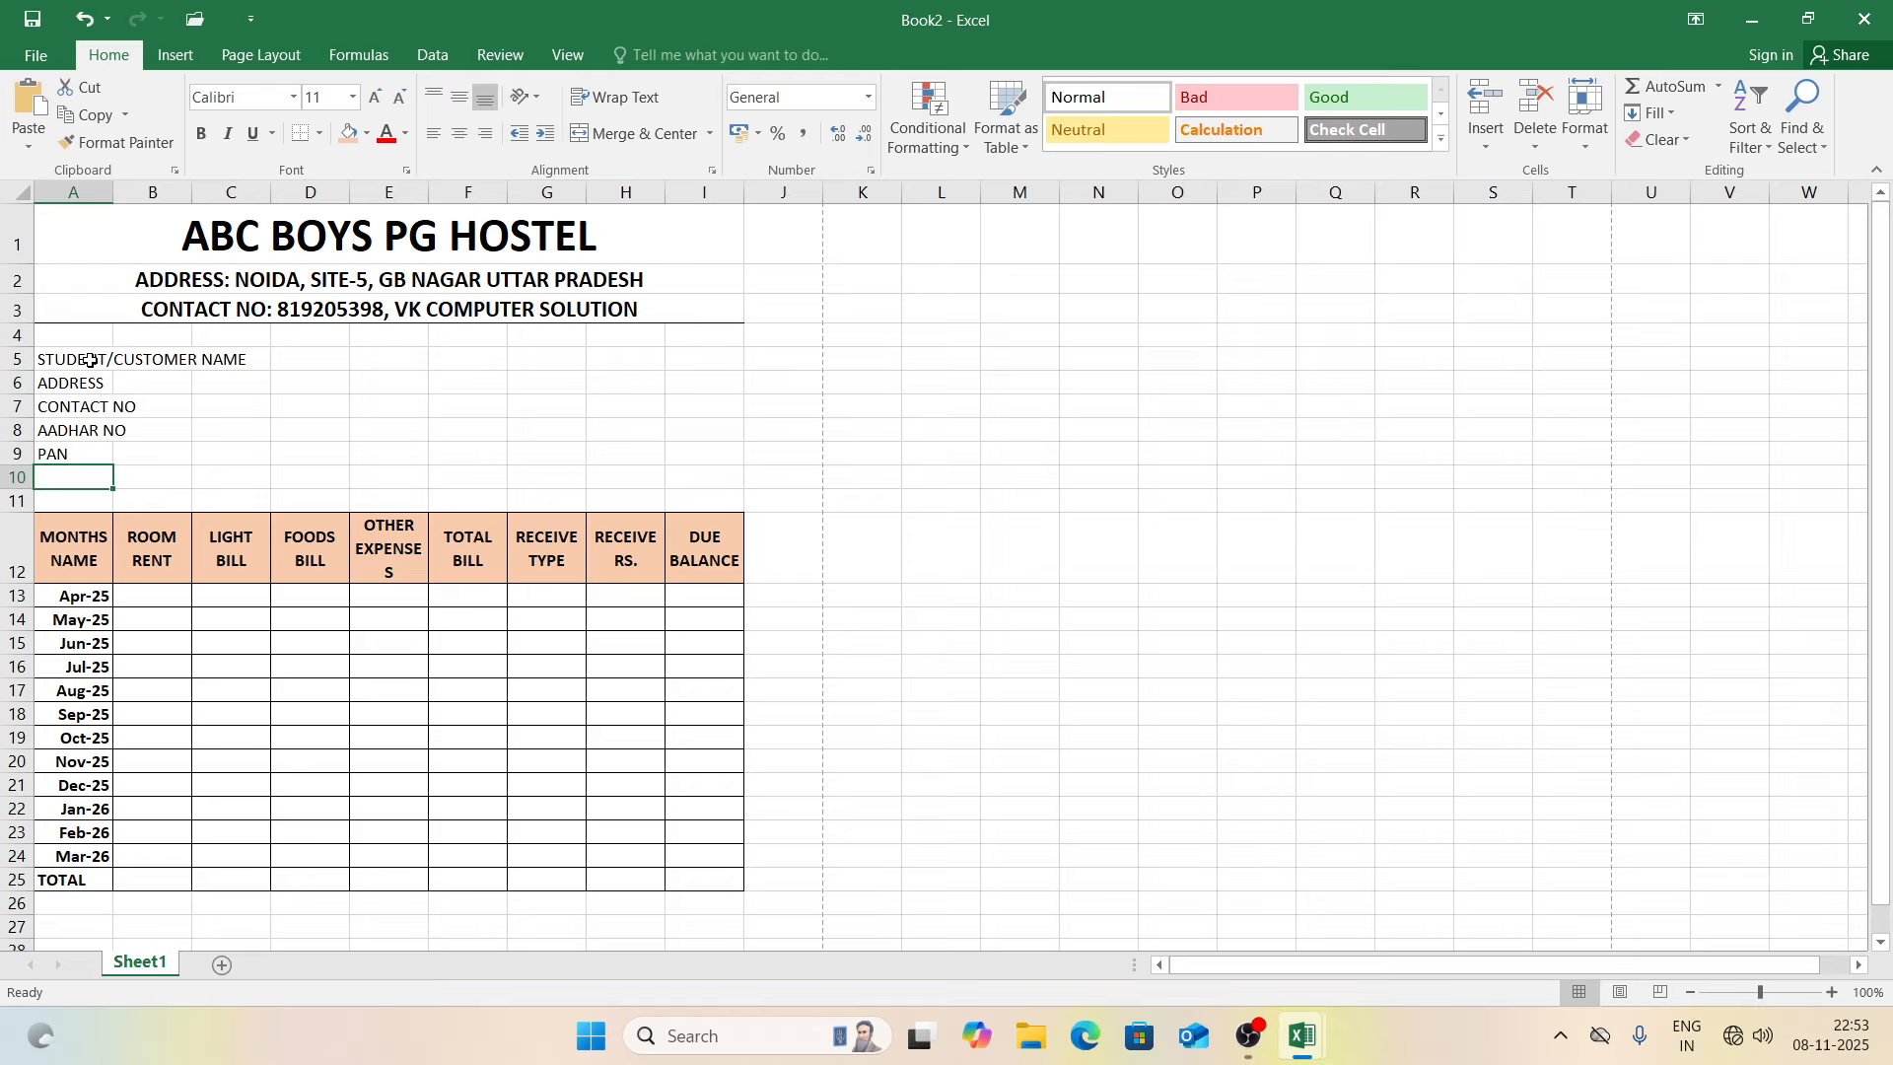
pyautogui.write('JOIN DAT')
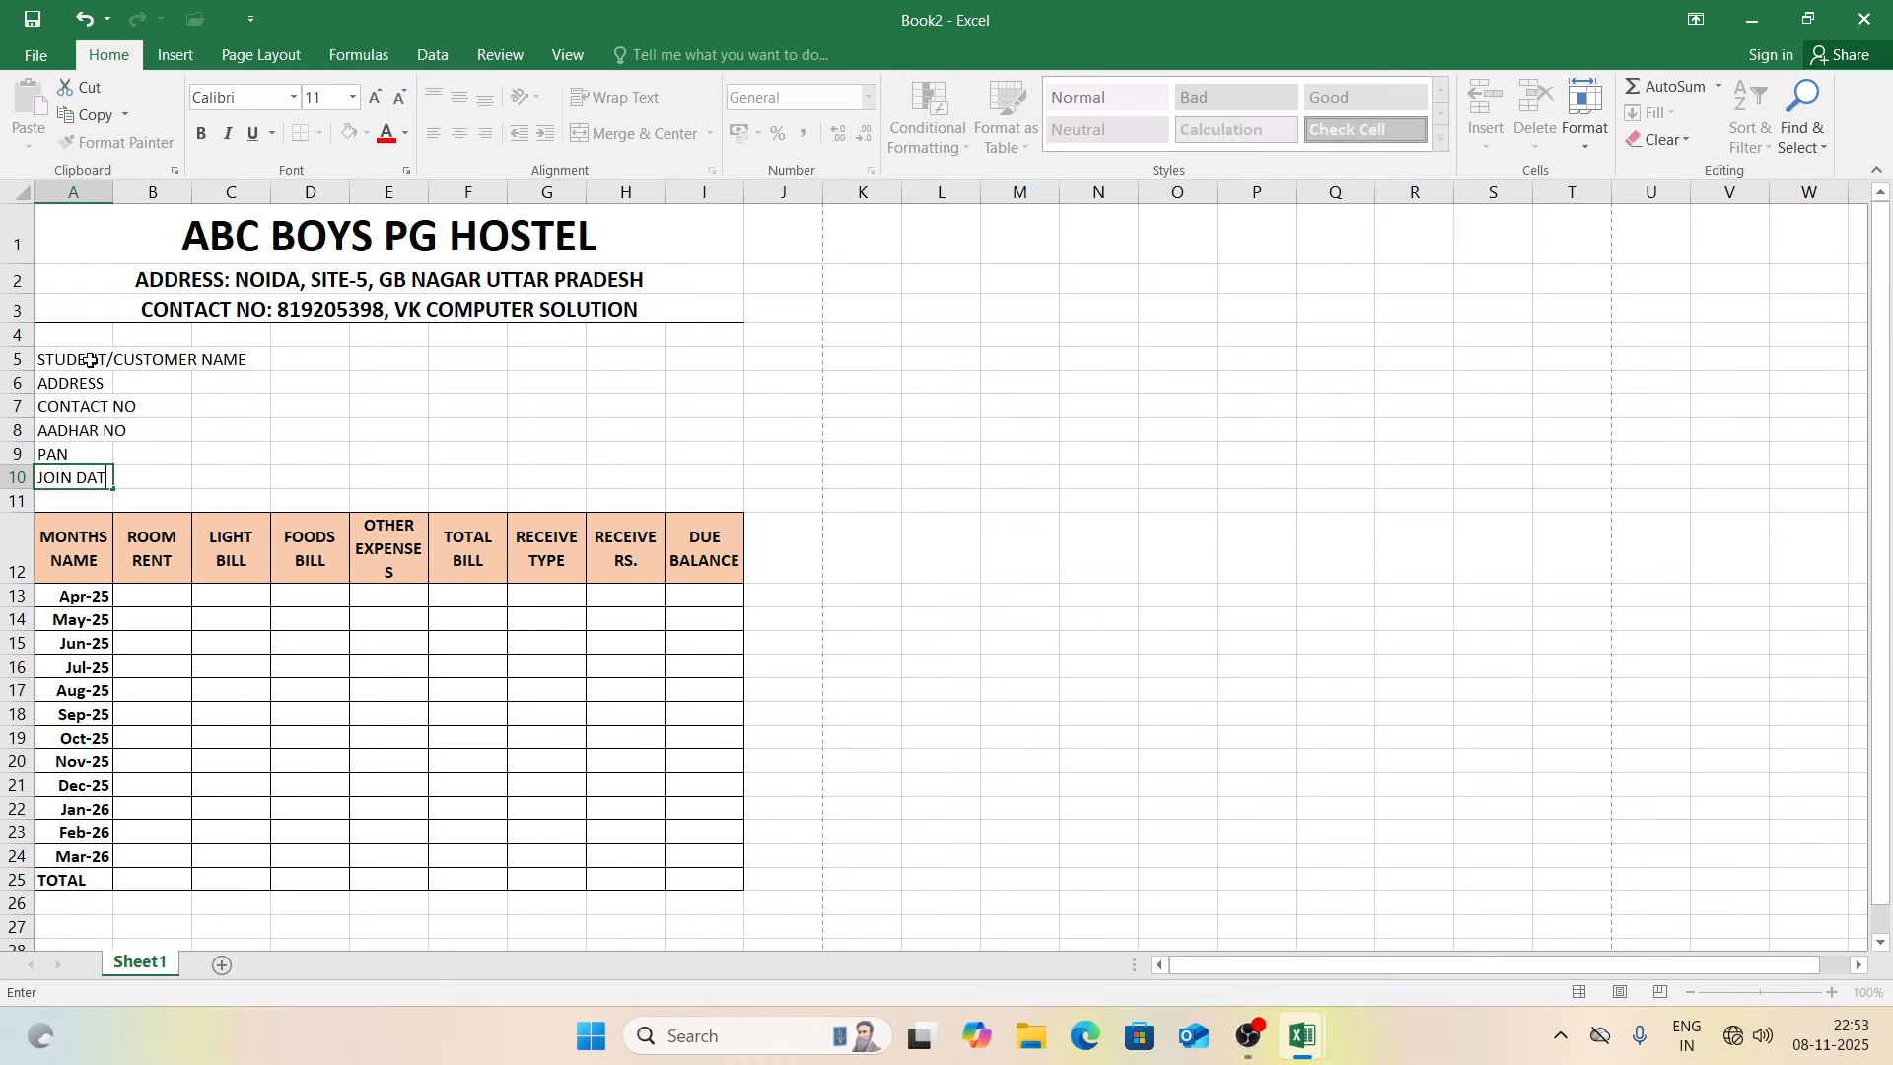
pyautogui.write('E')
pyautogui.press('Tab')
# Step: Bold rows 5–10 and add a merged, bottom-bordered D:F entry line beside each label
pyautogui.moveTo(15, 359); pyautogui.dragTo(15, 477)
pyautogui.hotkey('ctrl', 'b')
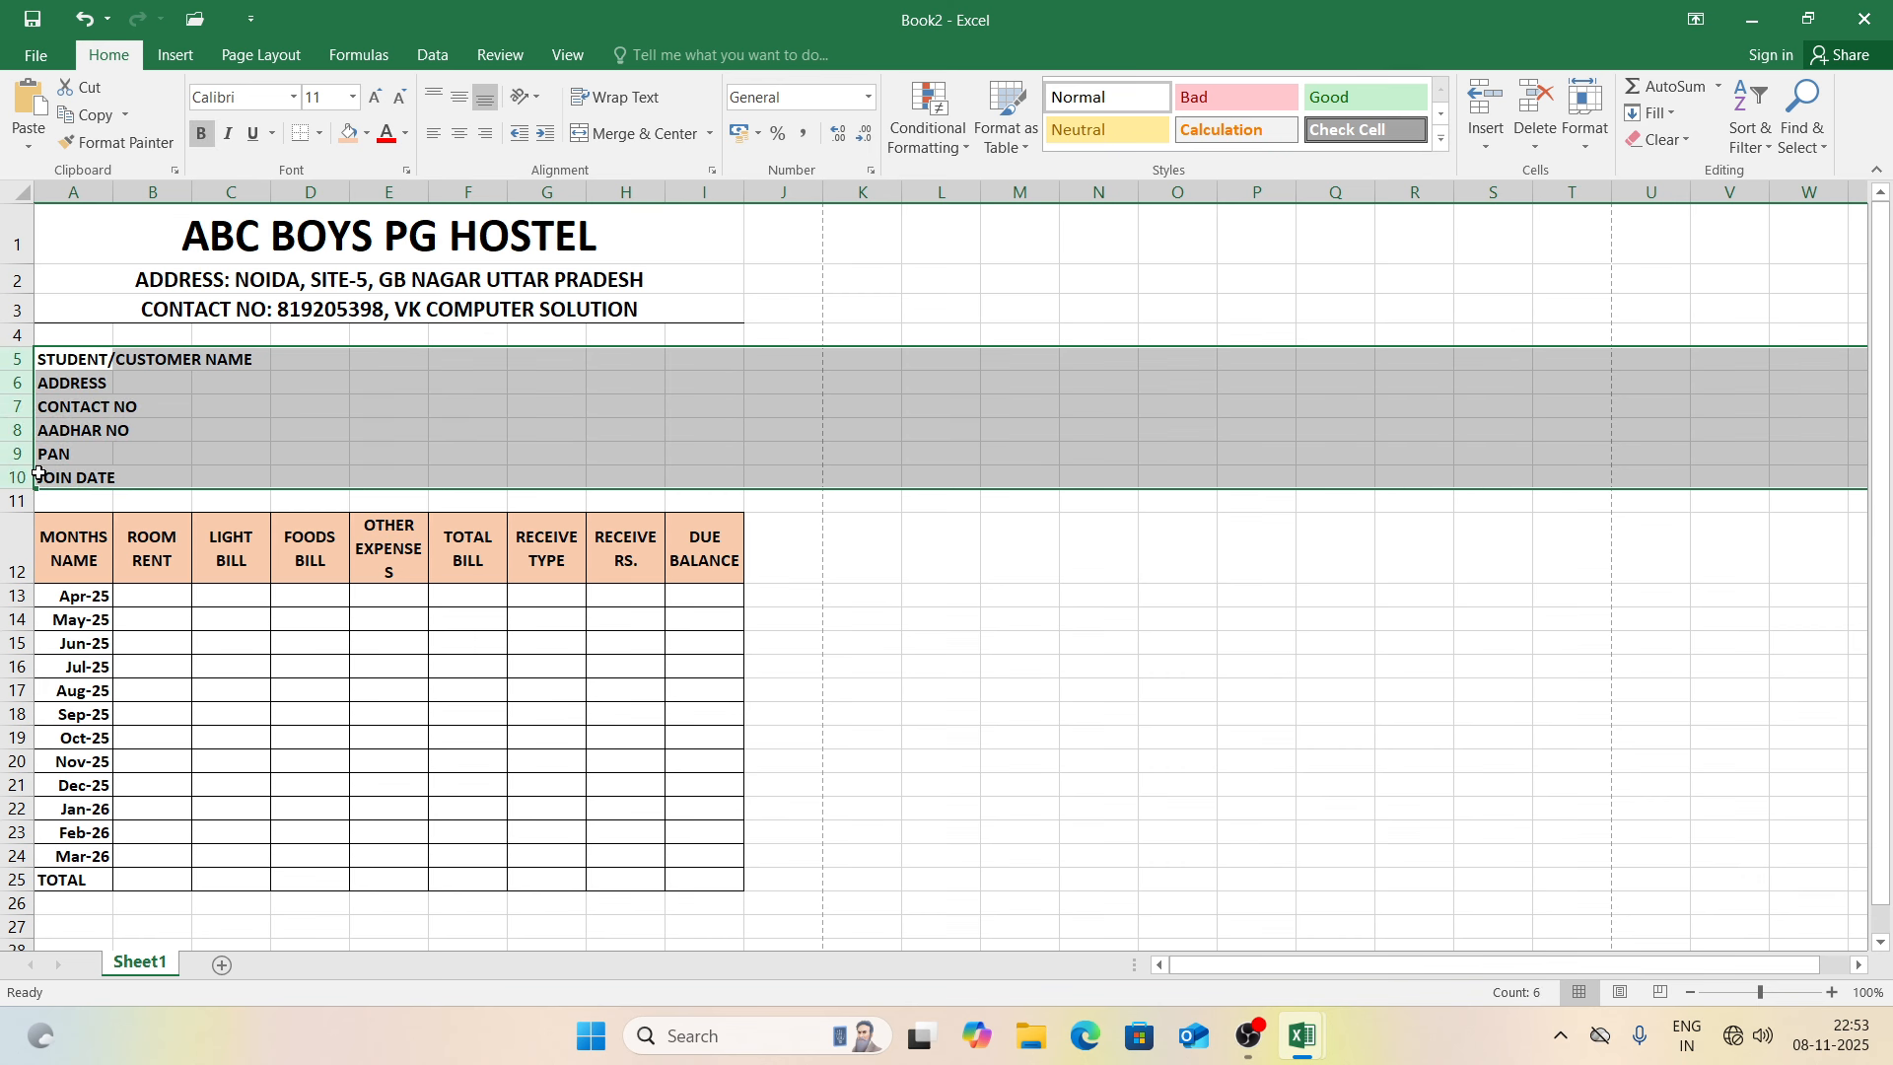
pyautogui.click(292, 357)
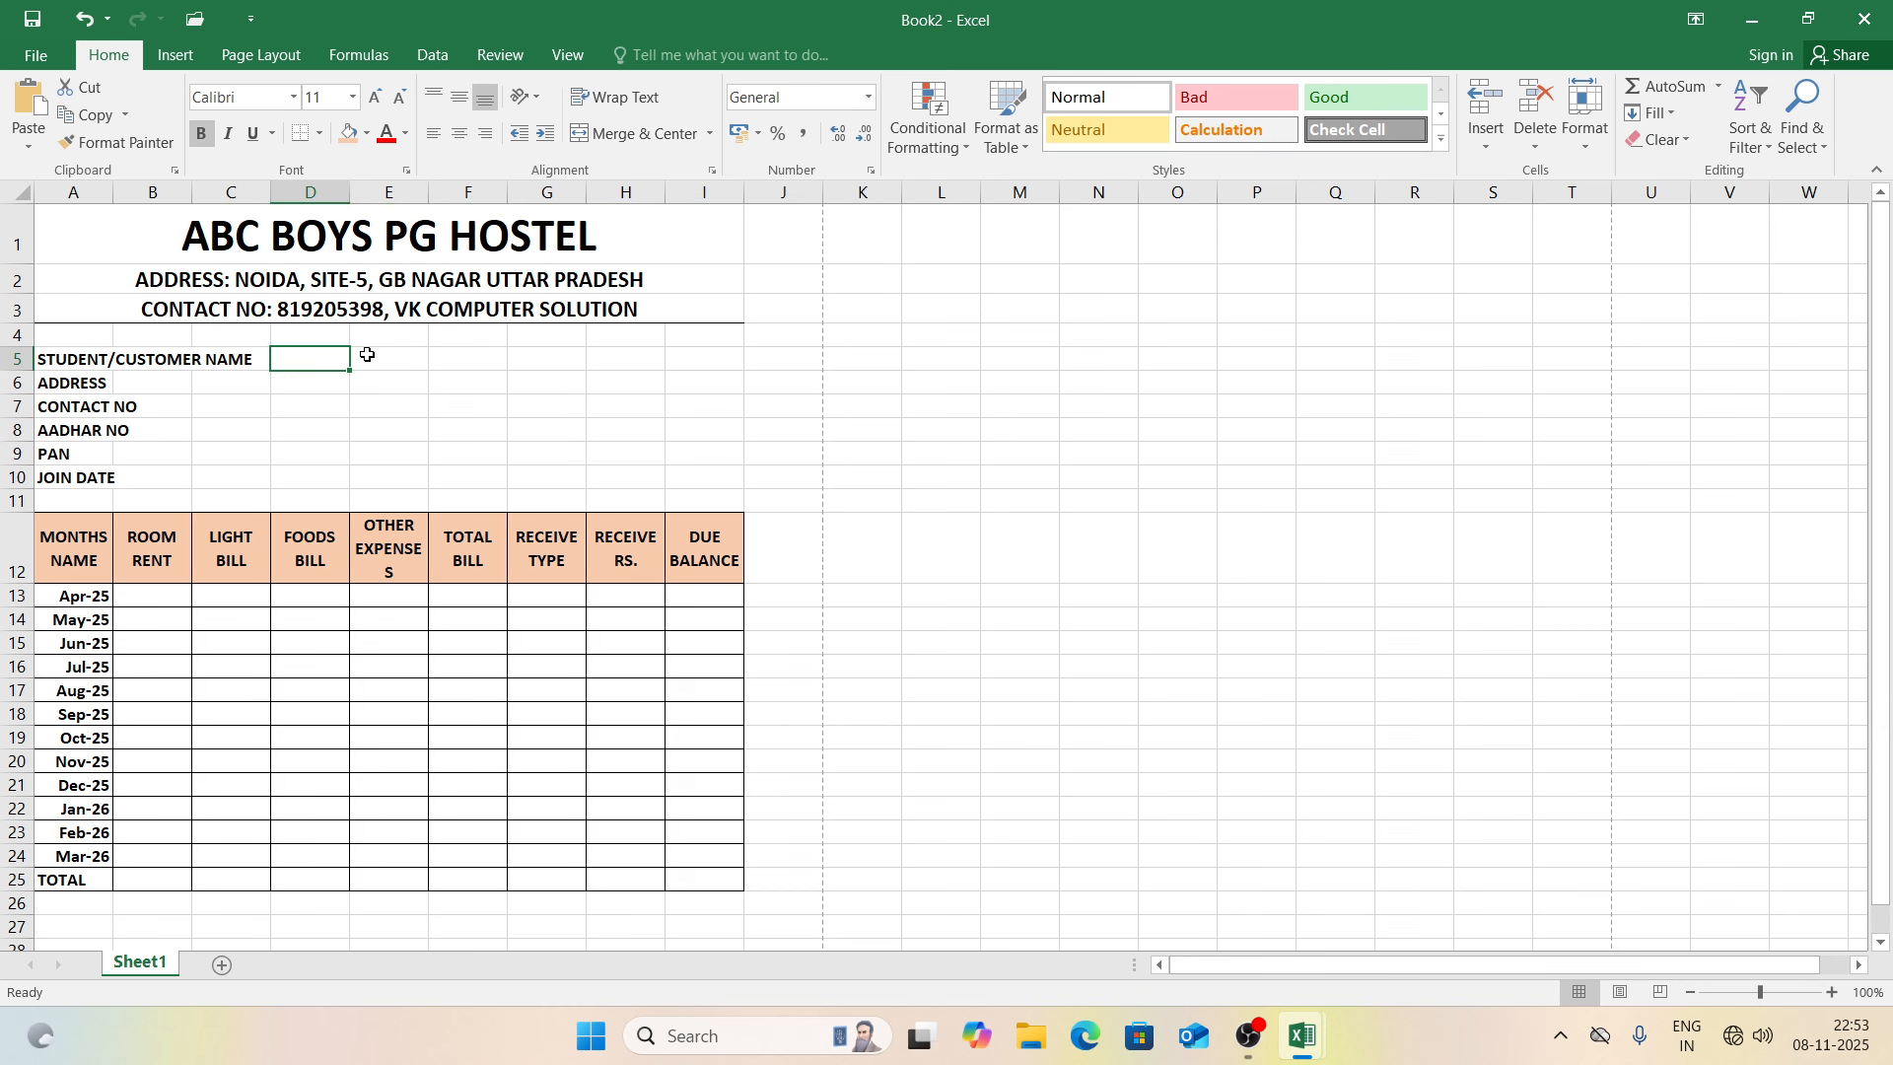
pyautogui.moveTo(367, 354); pyautogui.dragTo(437, 354)
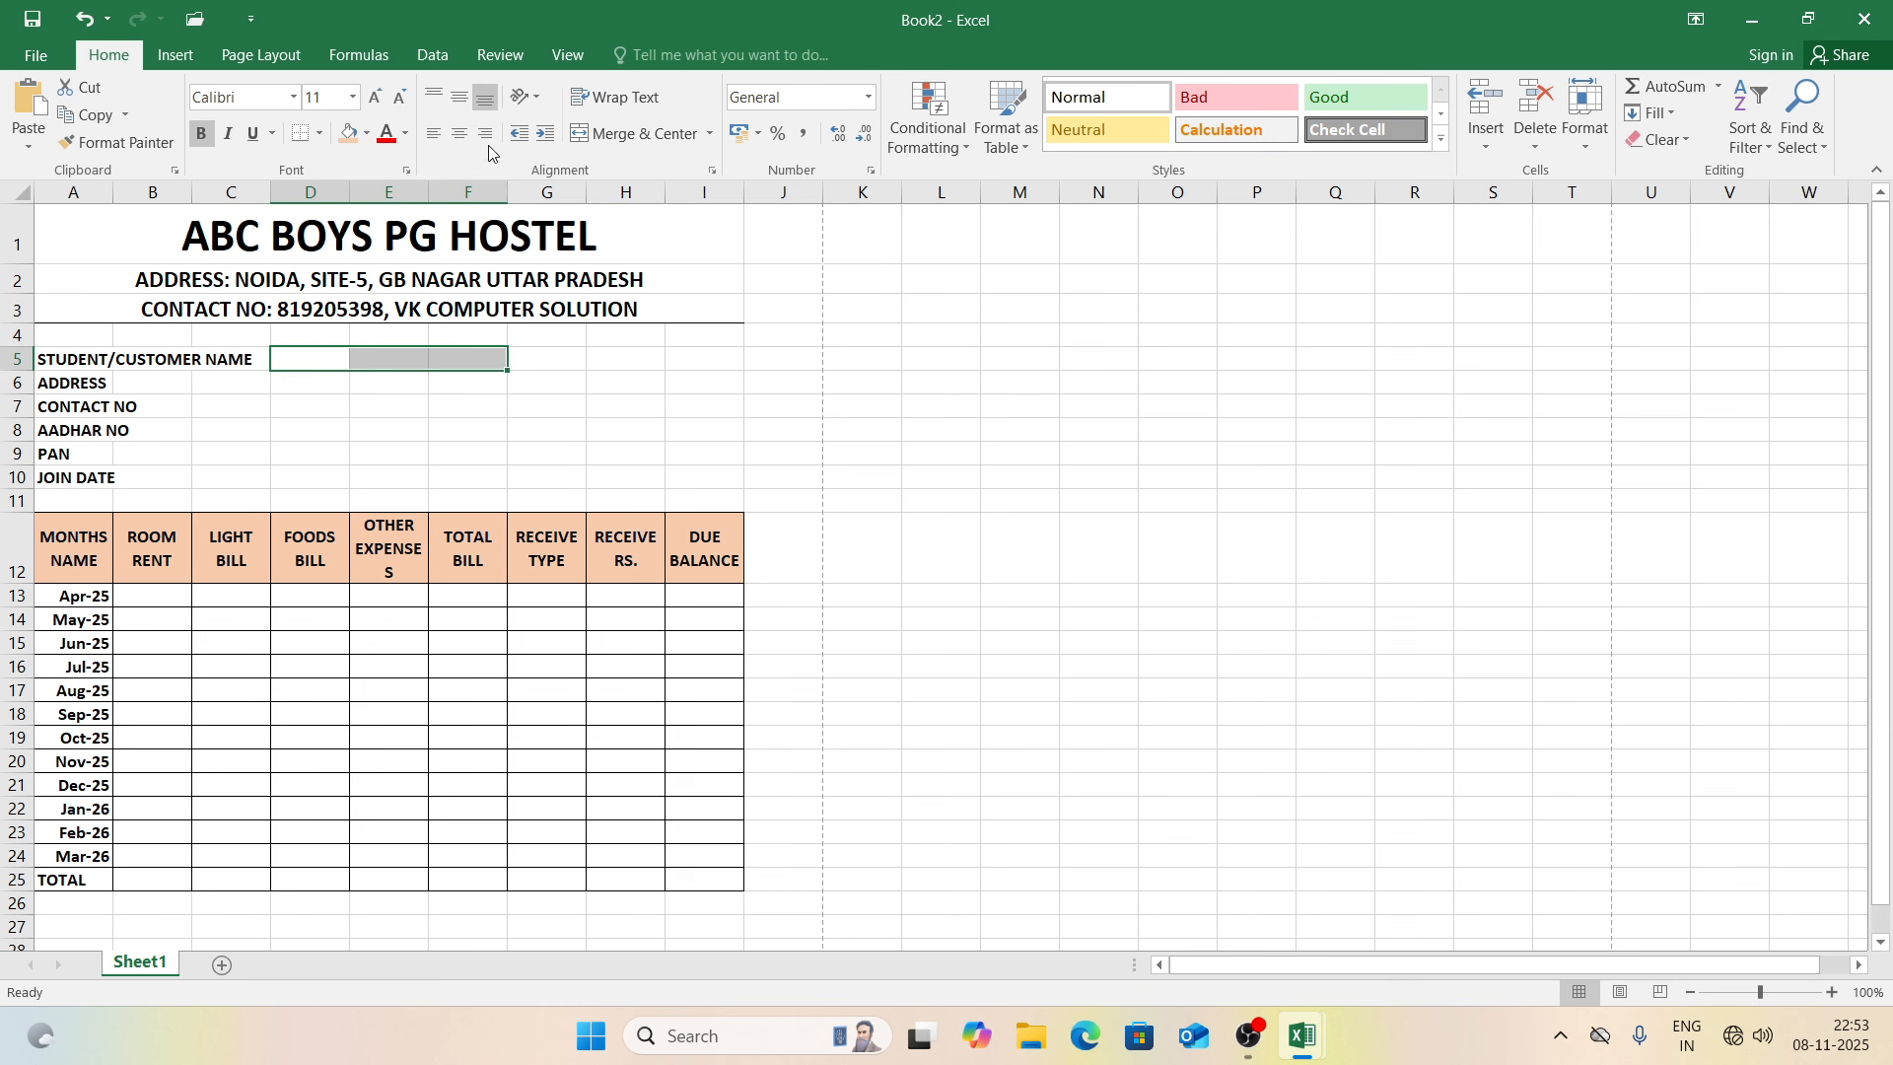
pyautogui.click(635, 142)
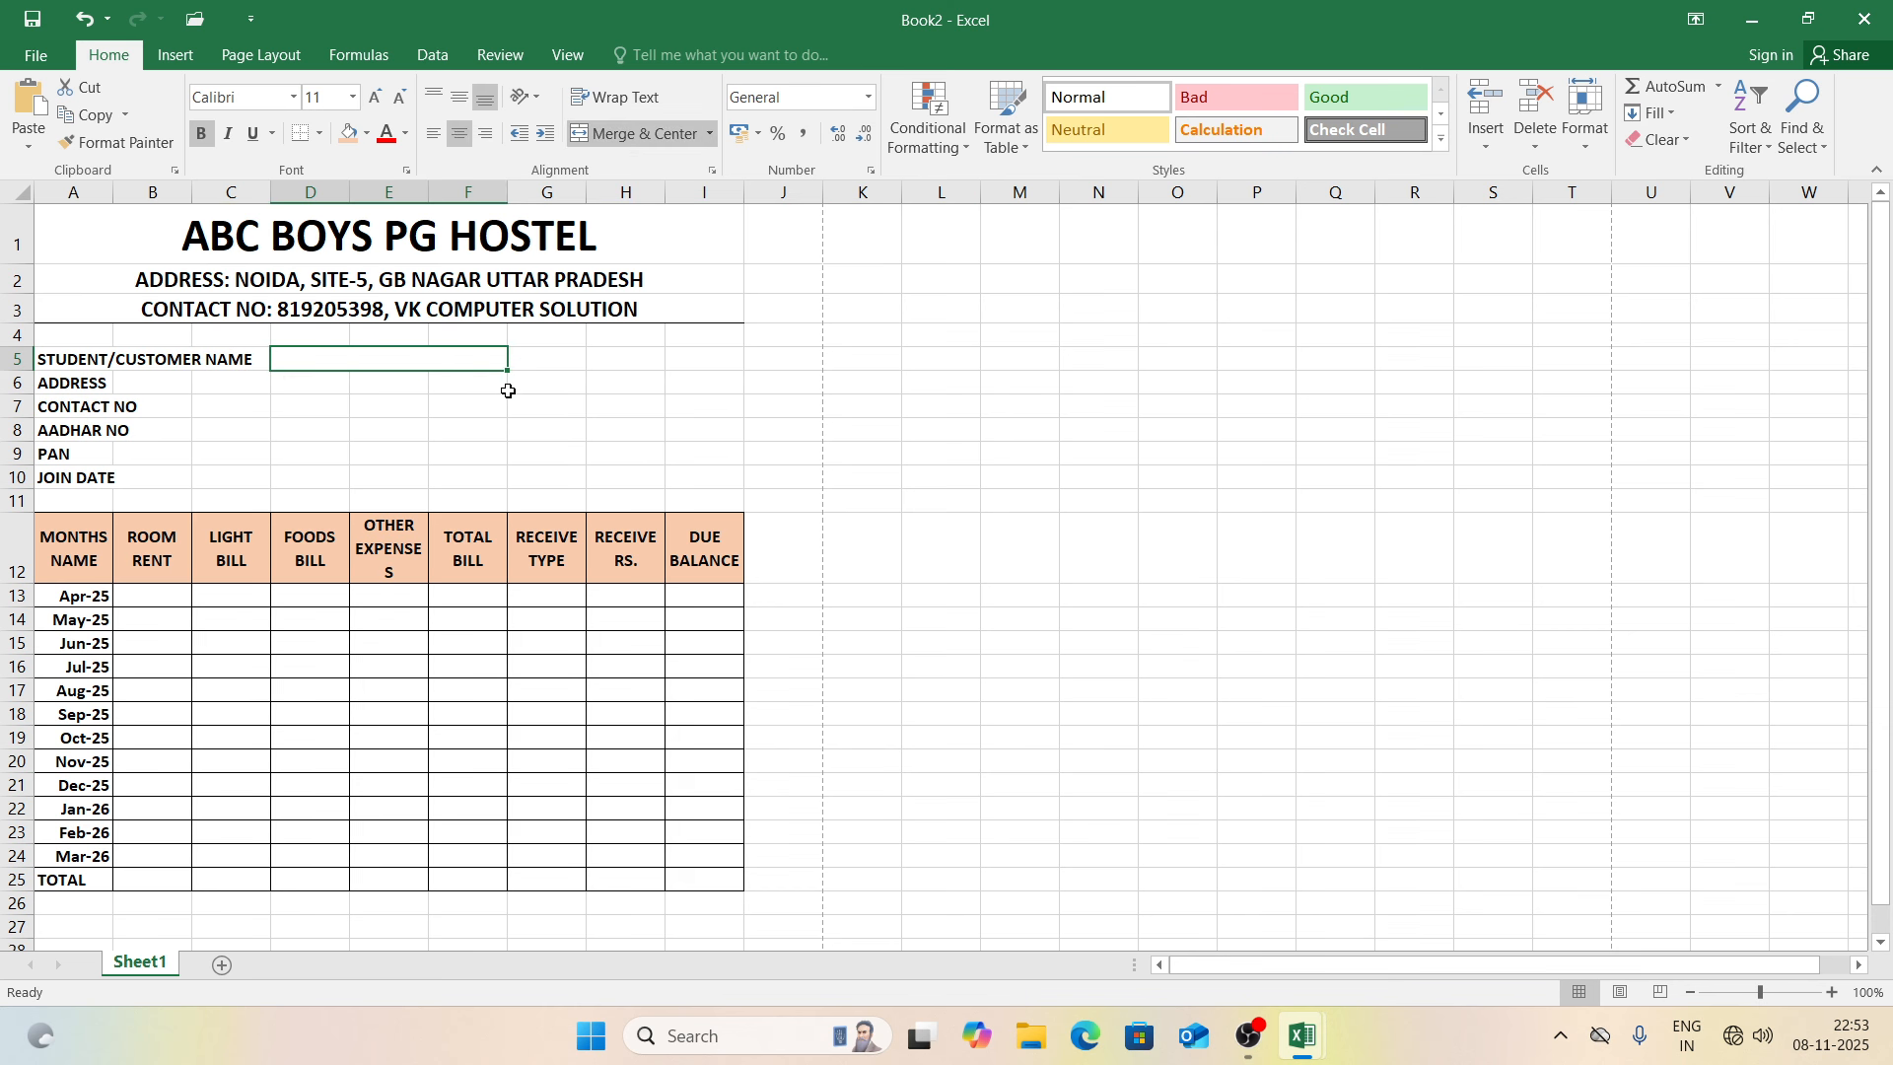
pyautogui.click(301, 139)
pyautogui.moveTo(509, 375); pyautogui.dragTo(515, 488)
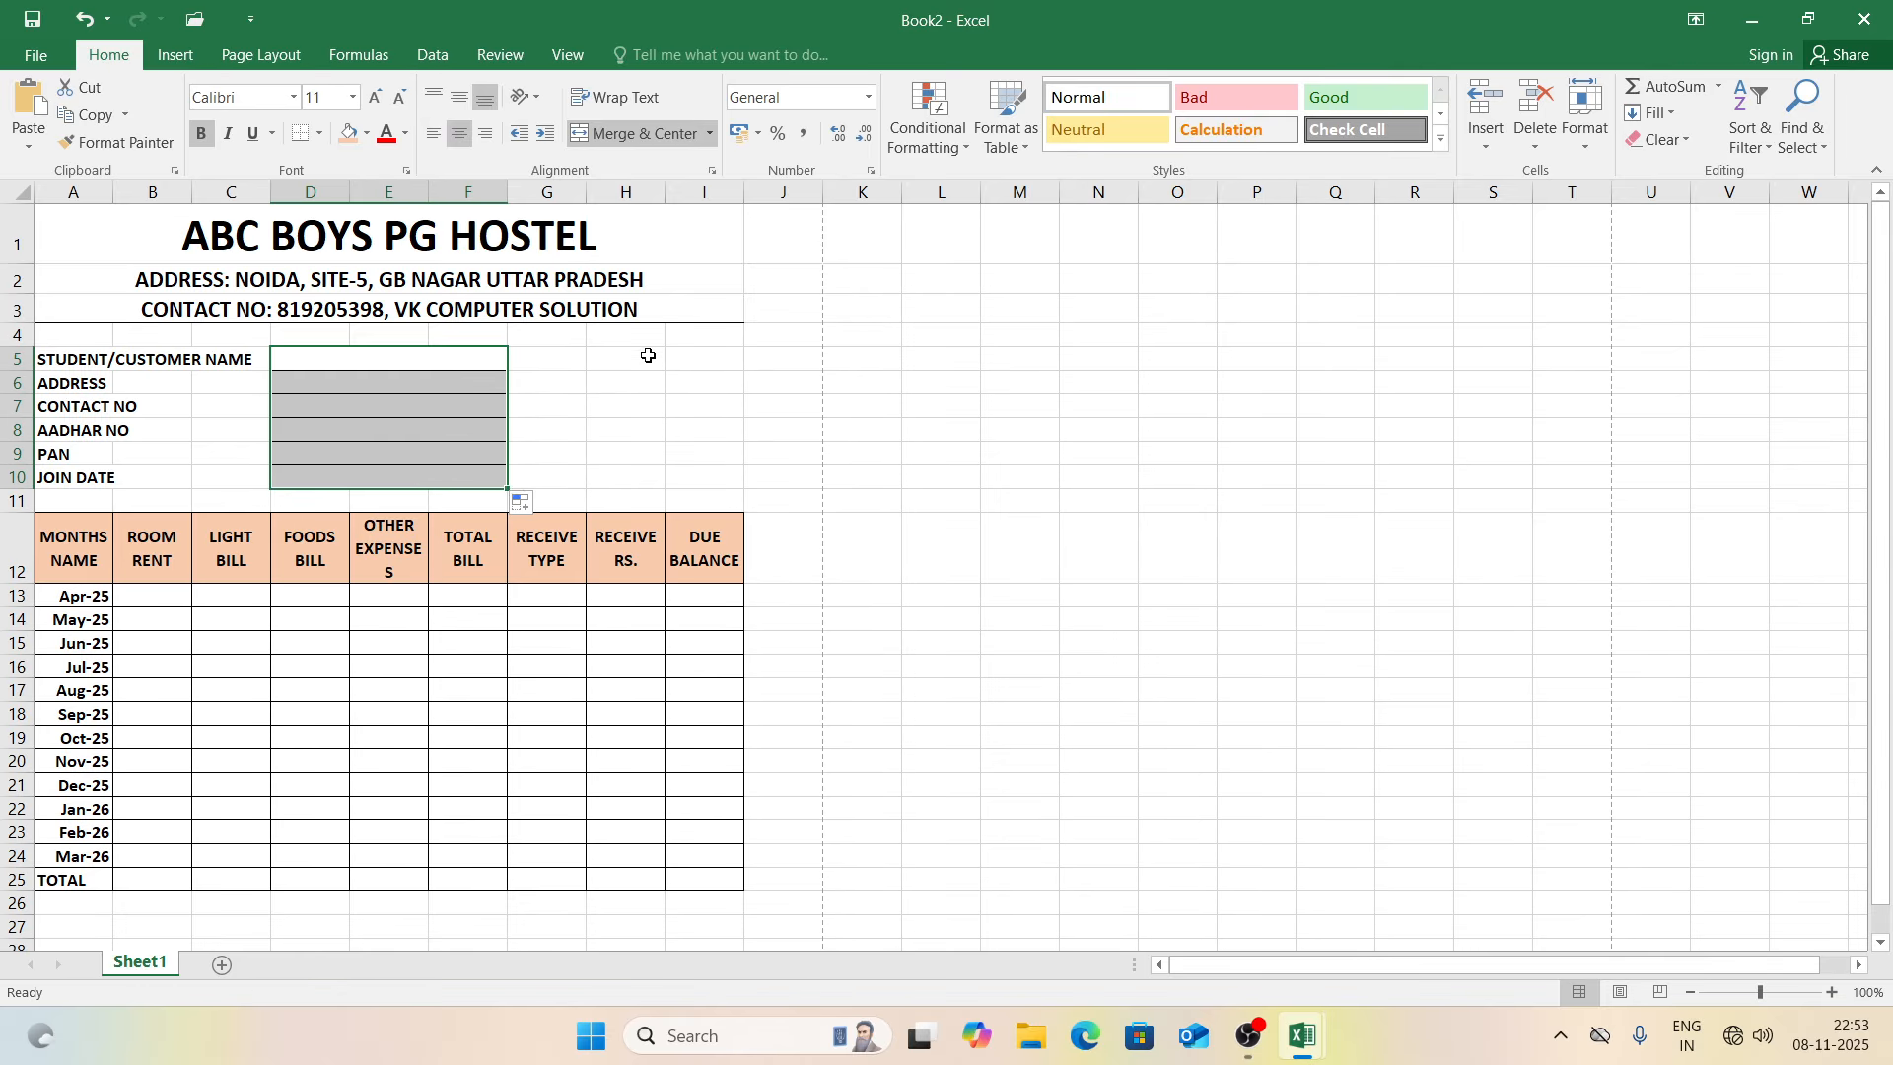
pyautogui.click(647, 356)
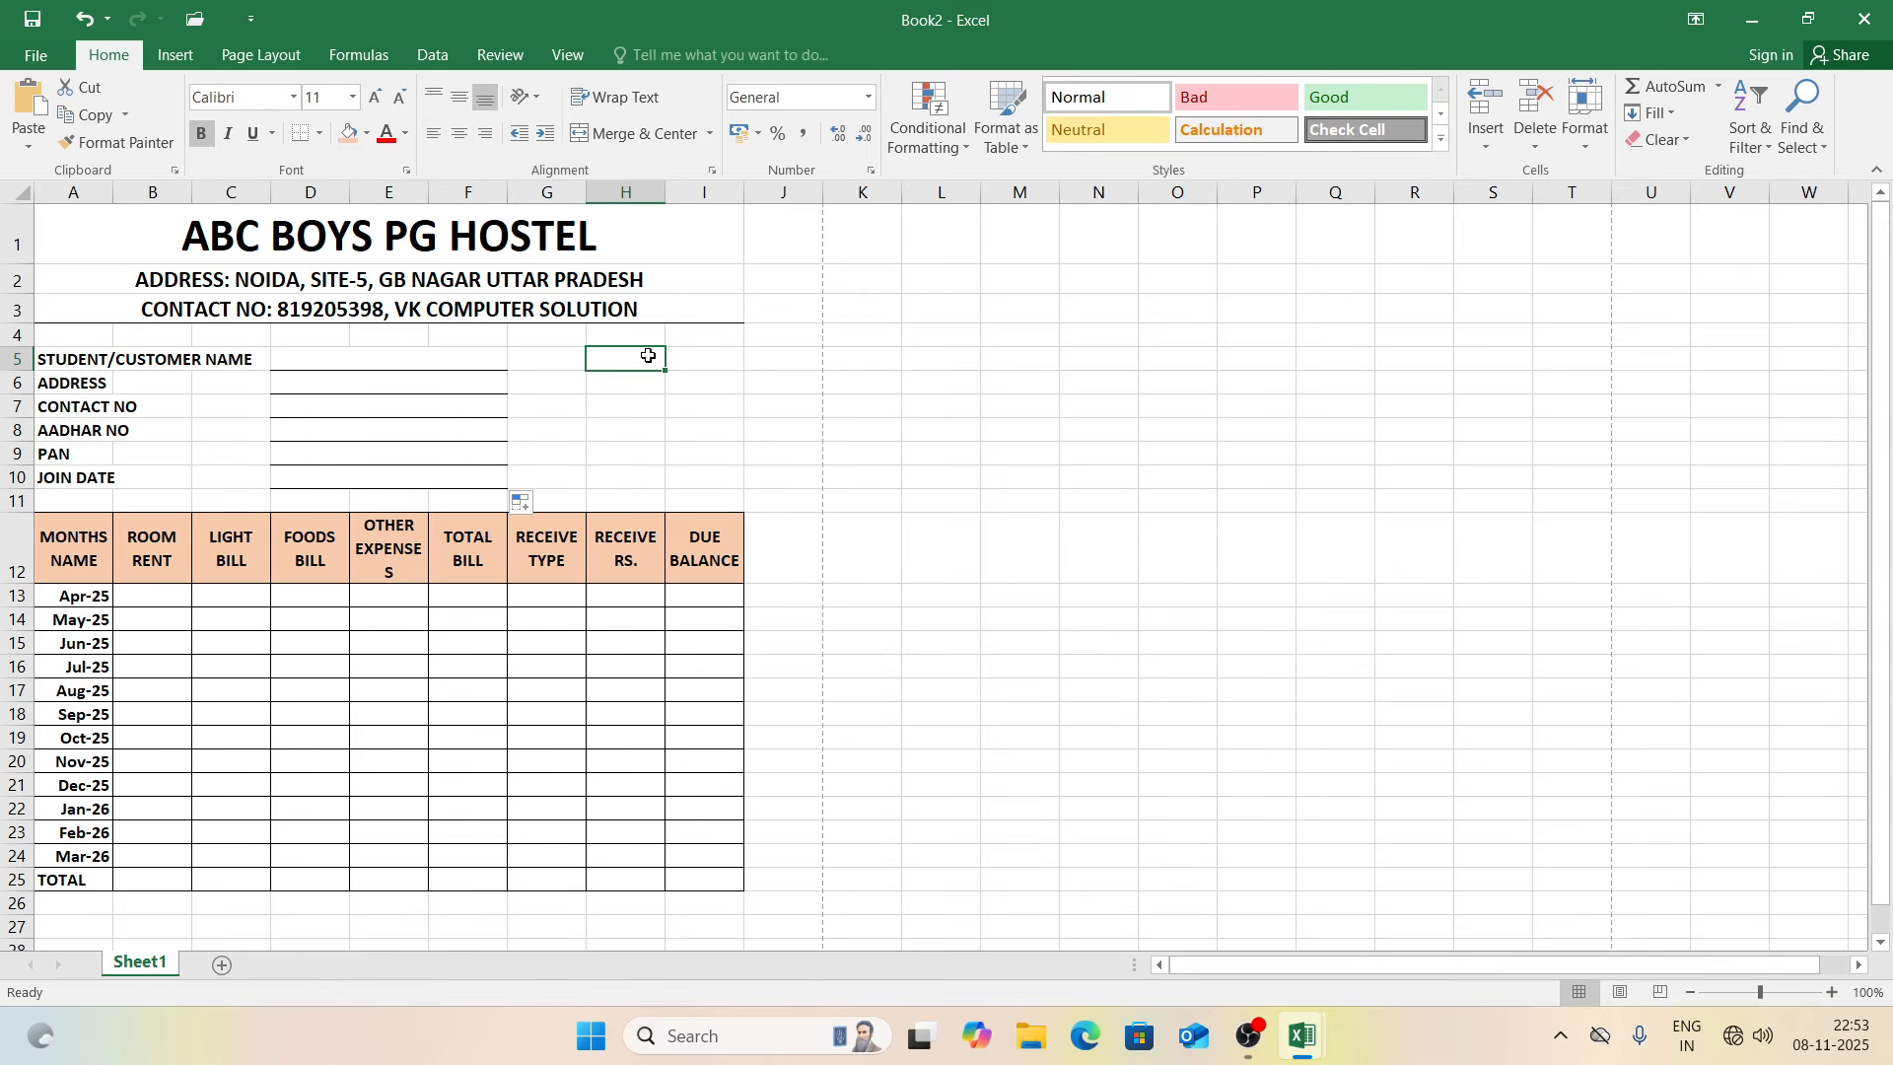
# Step: Add ROOM NO and SECURITY labels in H5 and H6
pyautogui.write('ROL')
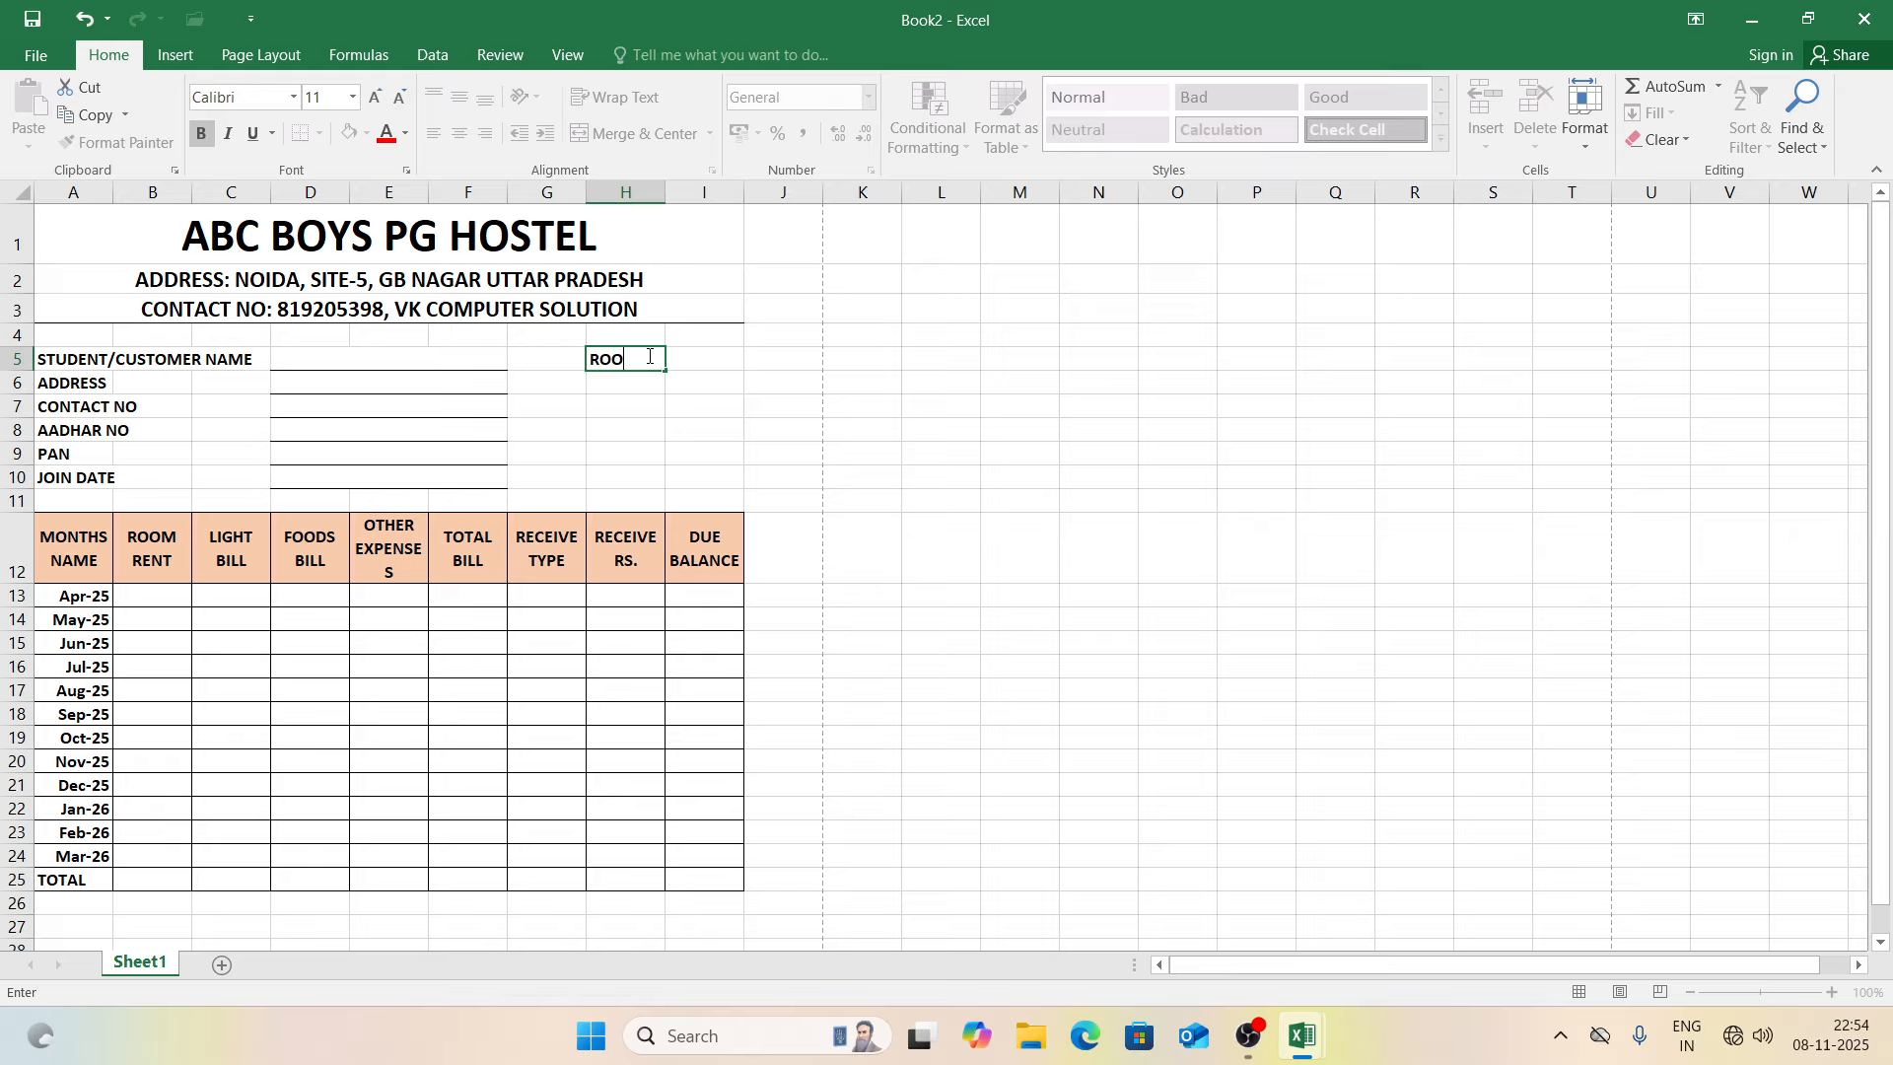
pyautogui.write('M NO')
pyautogui.press('Return')
pyautogui.write('S')
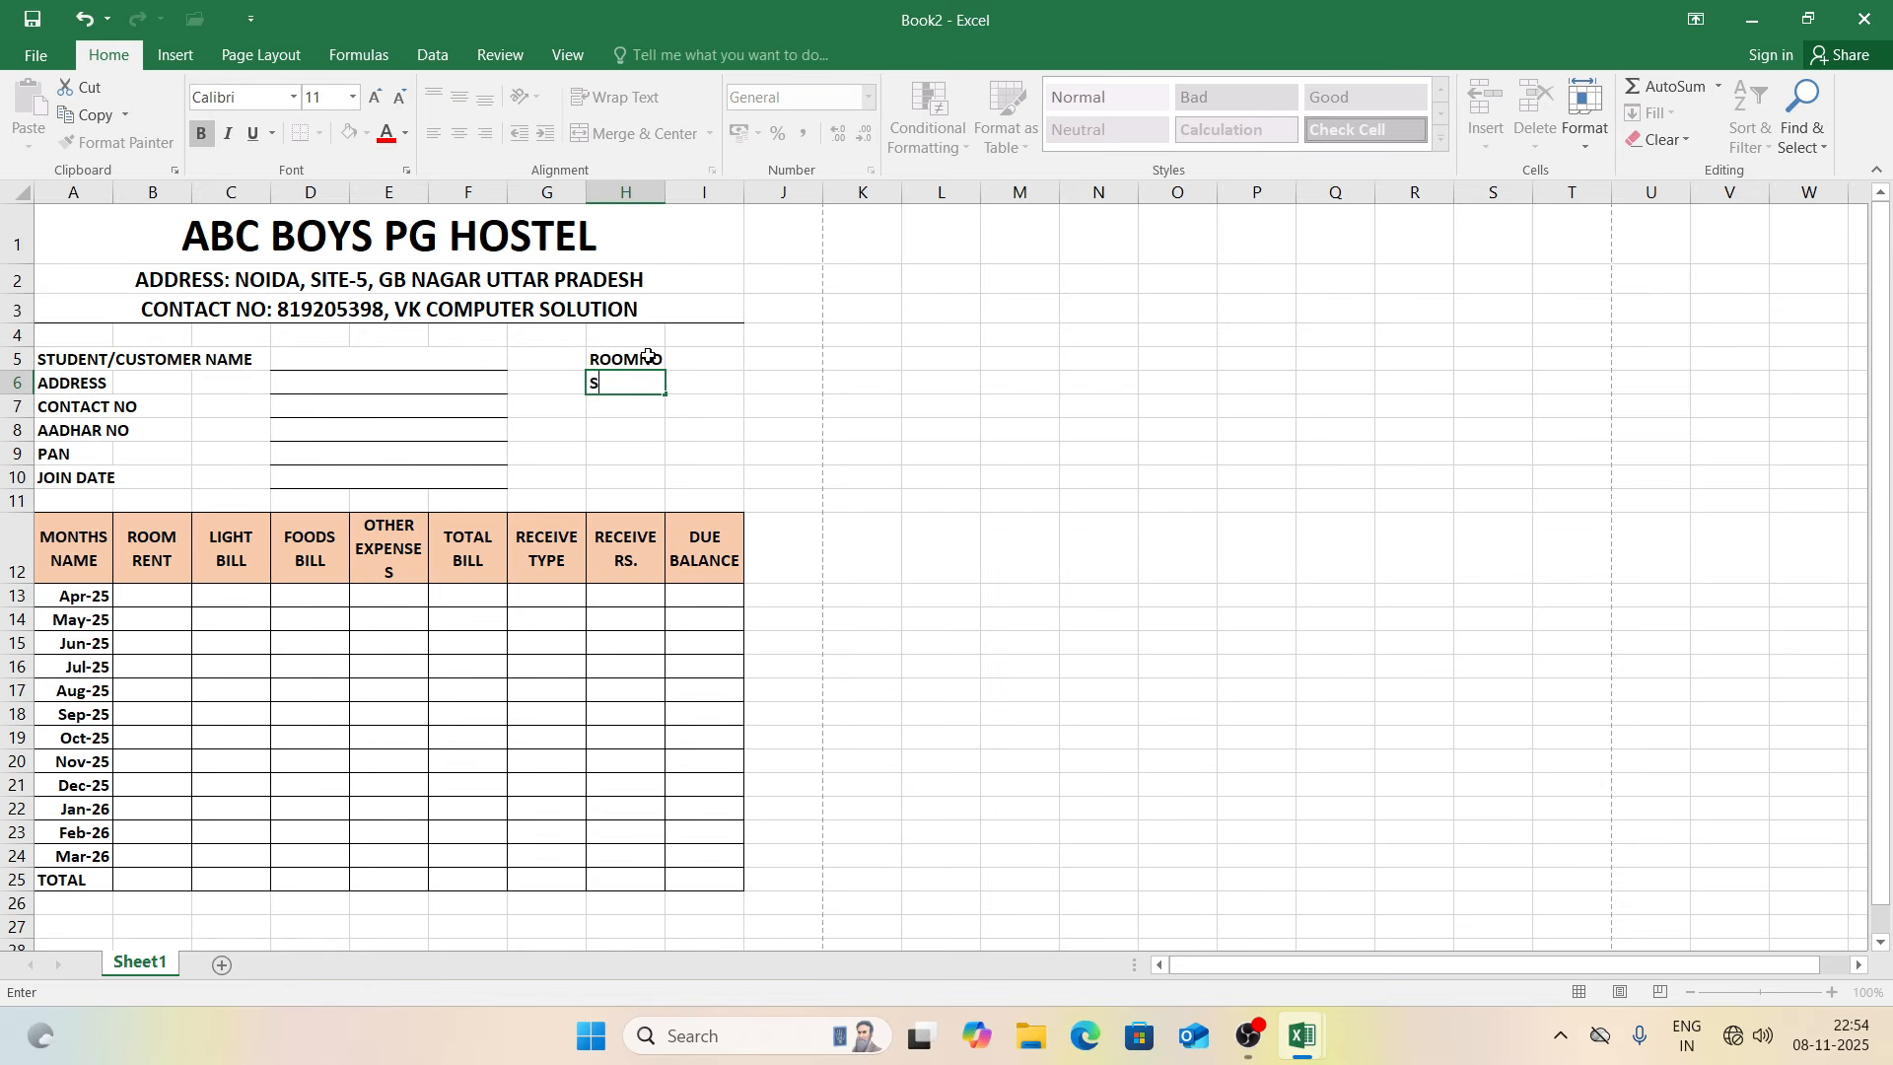
pyautogui.write('ECURITY')
pyautogui.press('Return')
# Step: Merge H9:I9 and enter =NOW() to show the current date and time
pyautogui.press('Down')
pyautogui.press('Down')
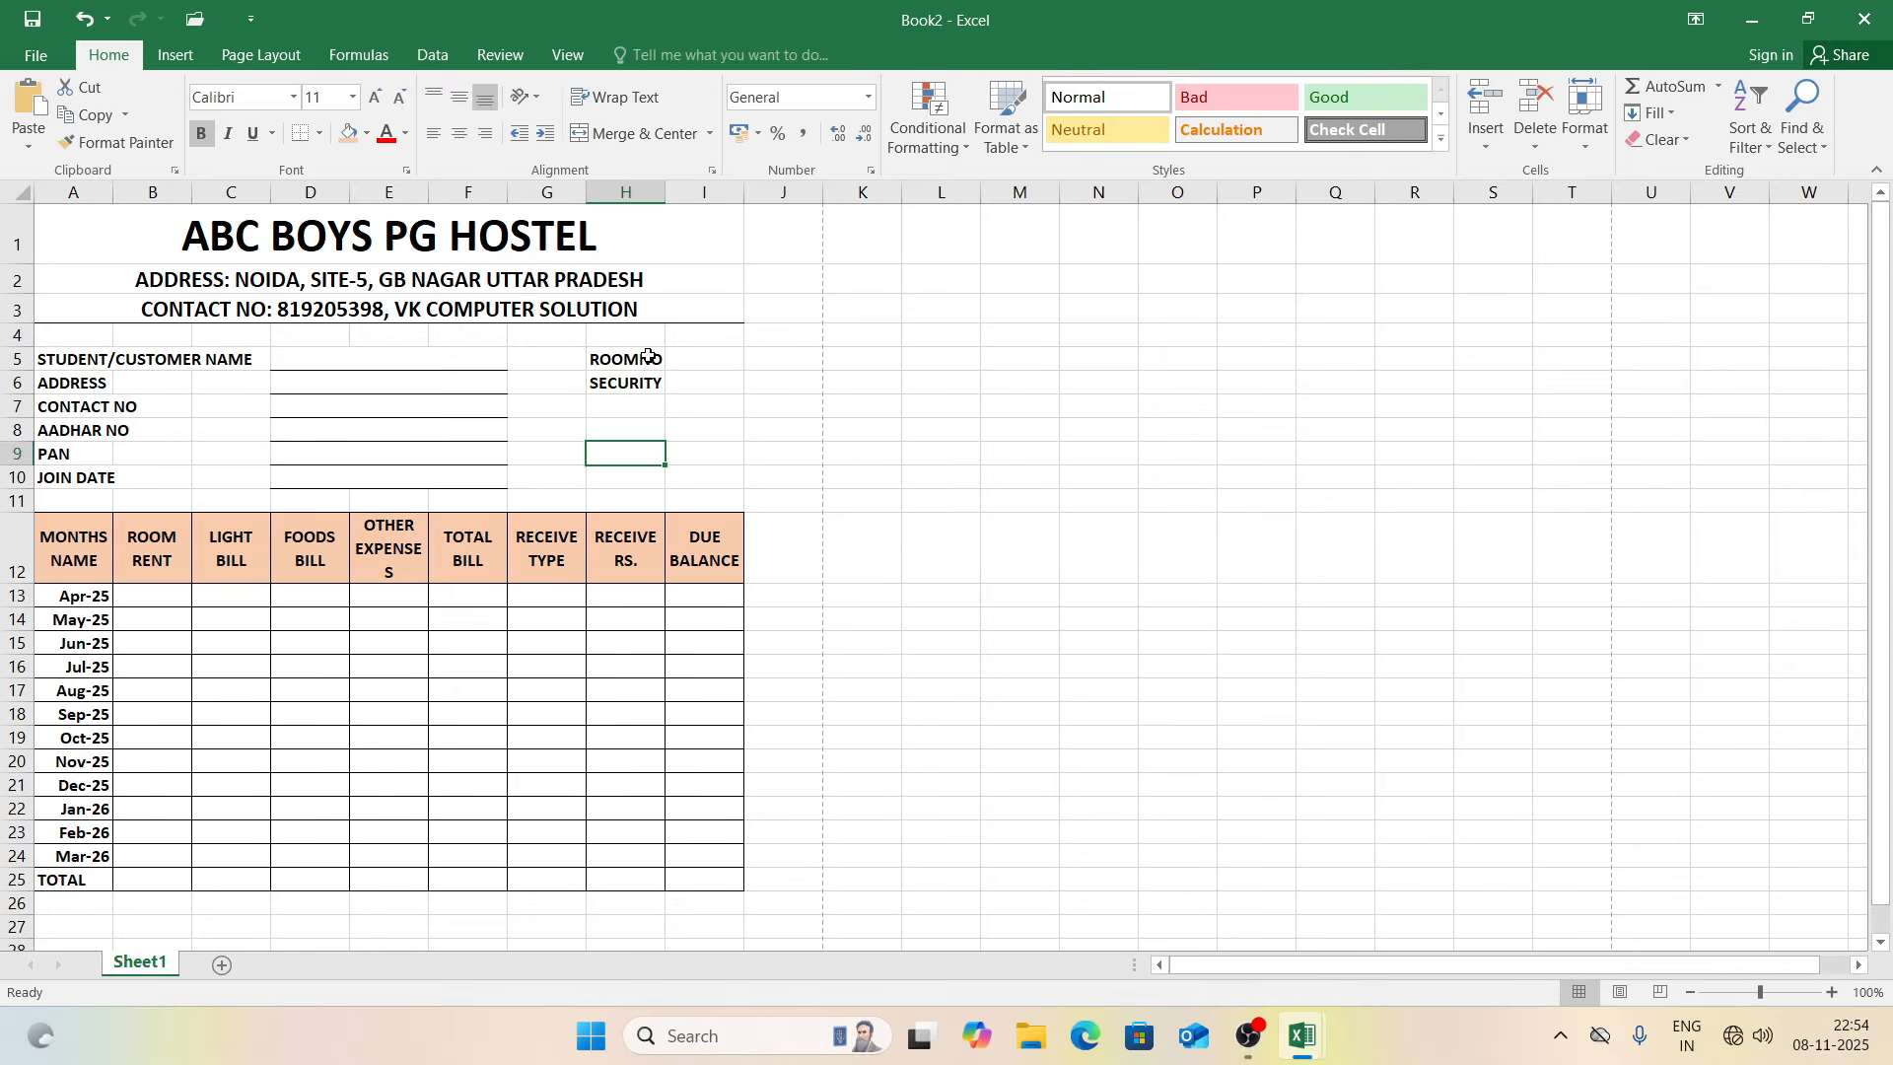
pyautogui.hotkey('shift', 'Right')
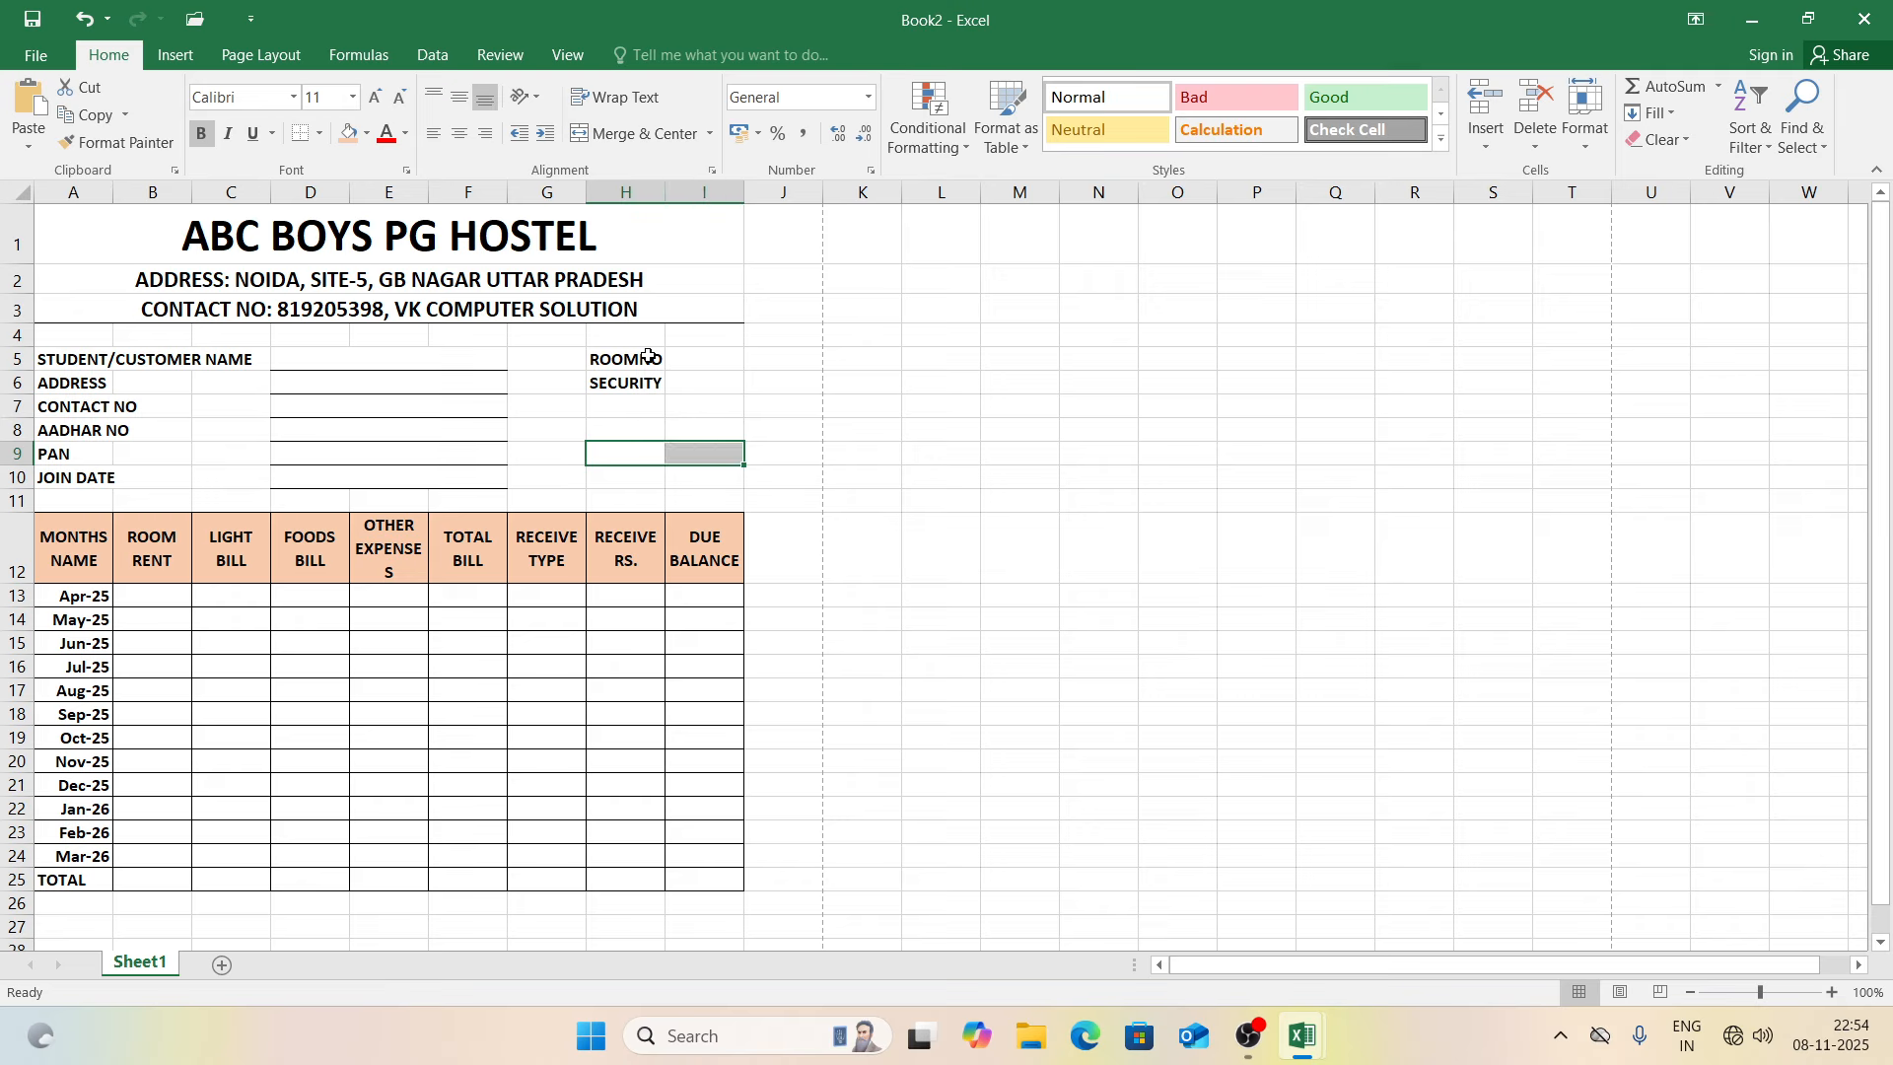
pyautogui.click(635, 139)
pyautogui.write('=NOW')
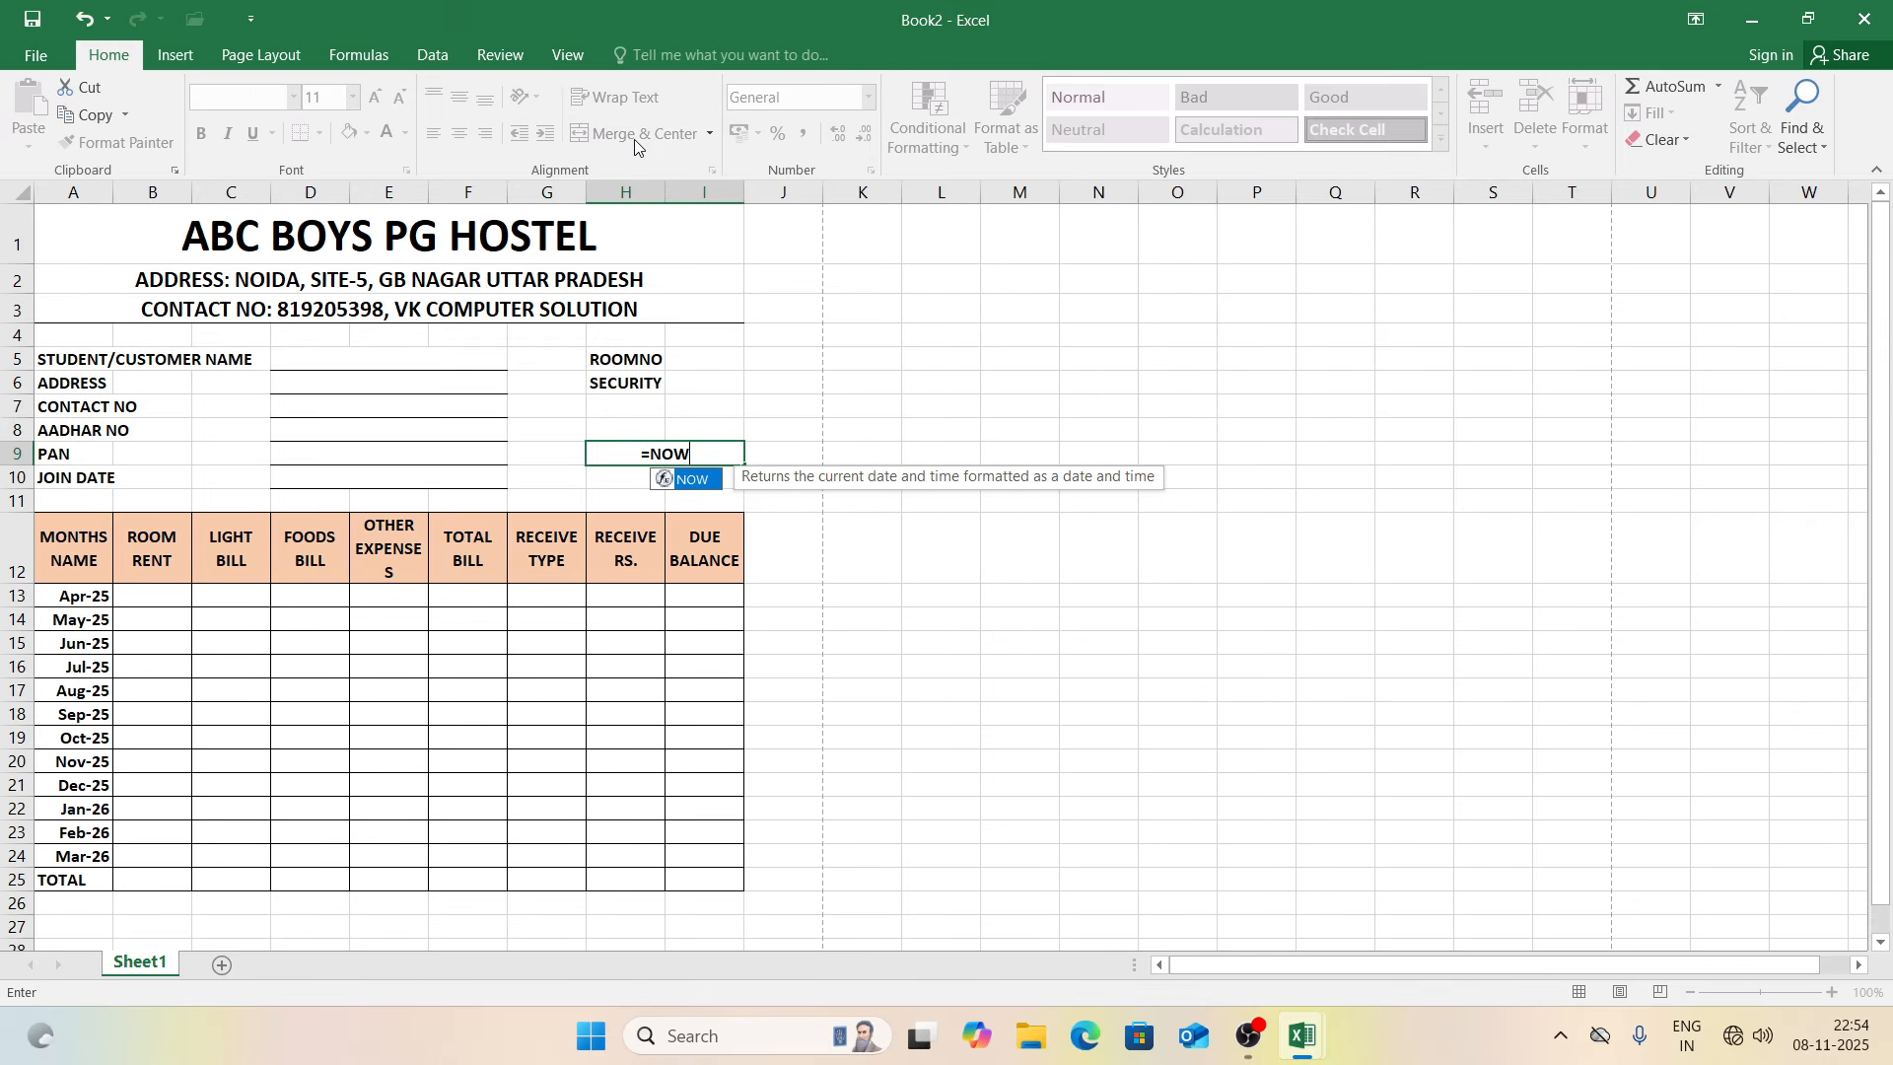
pyautogui.write('()')
pyautogui.press('Return')
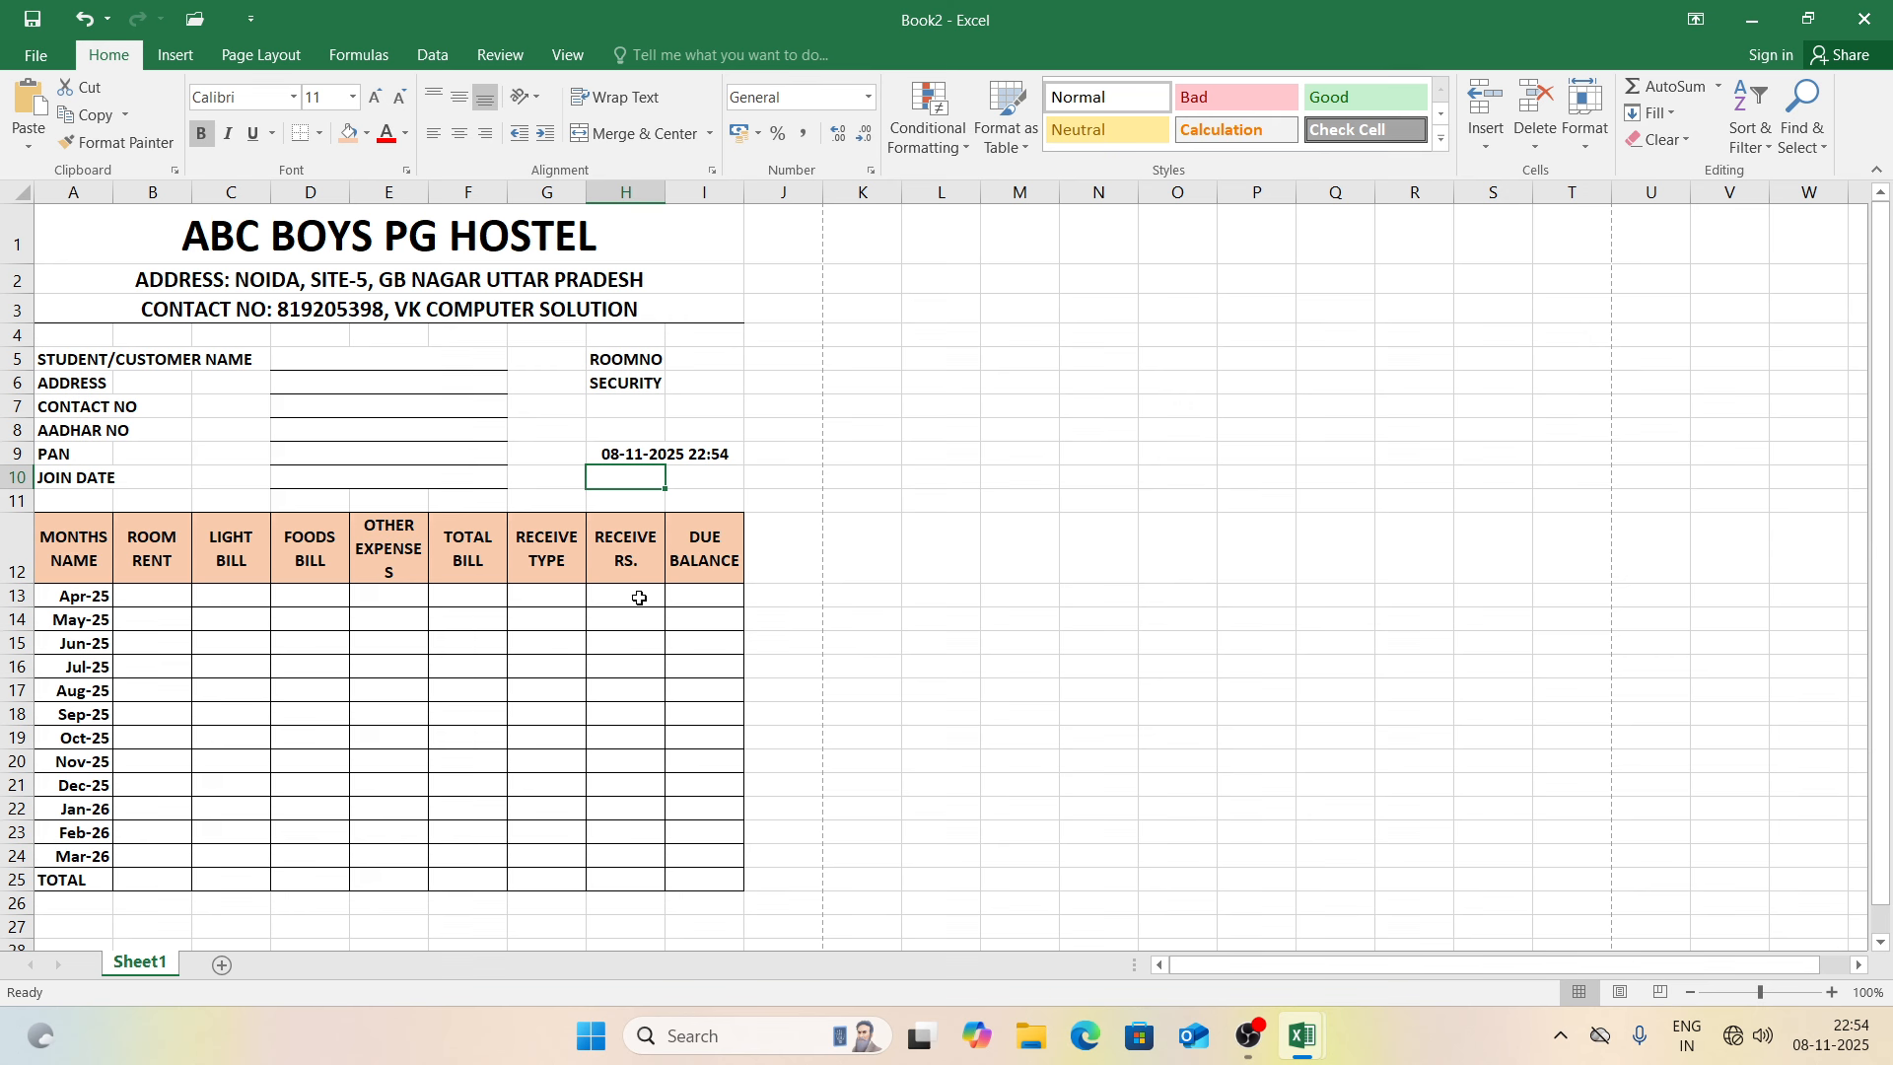
# Step: Insert the hostel logo picture and shrink it to fit beside the title in rows 1–3
pyautogui.click(107, 248)
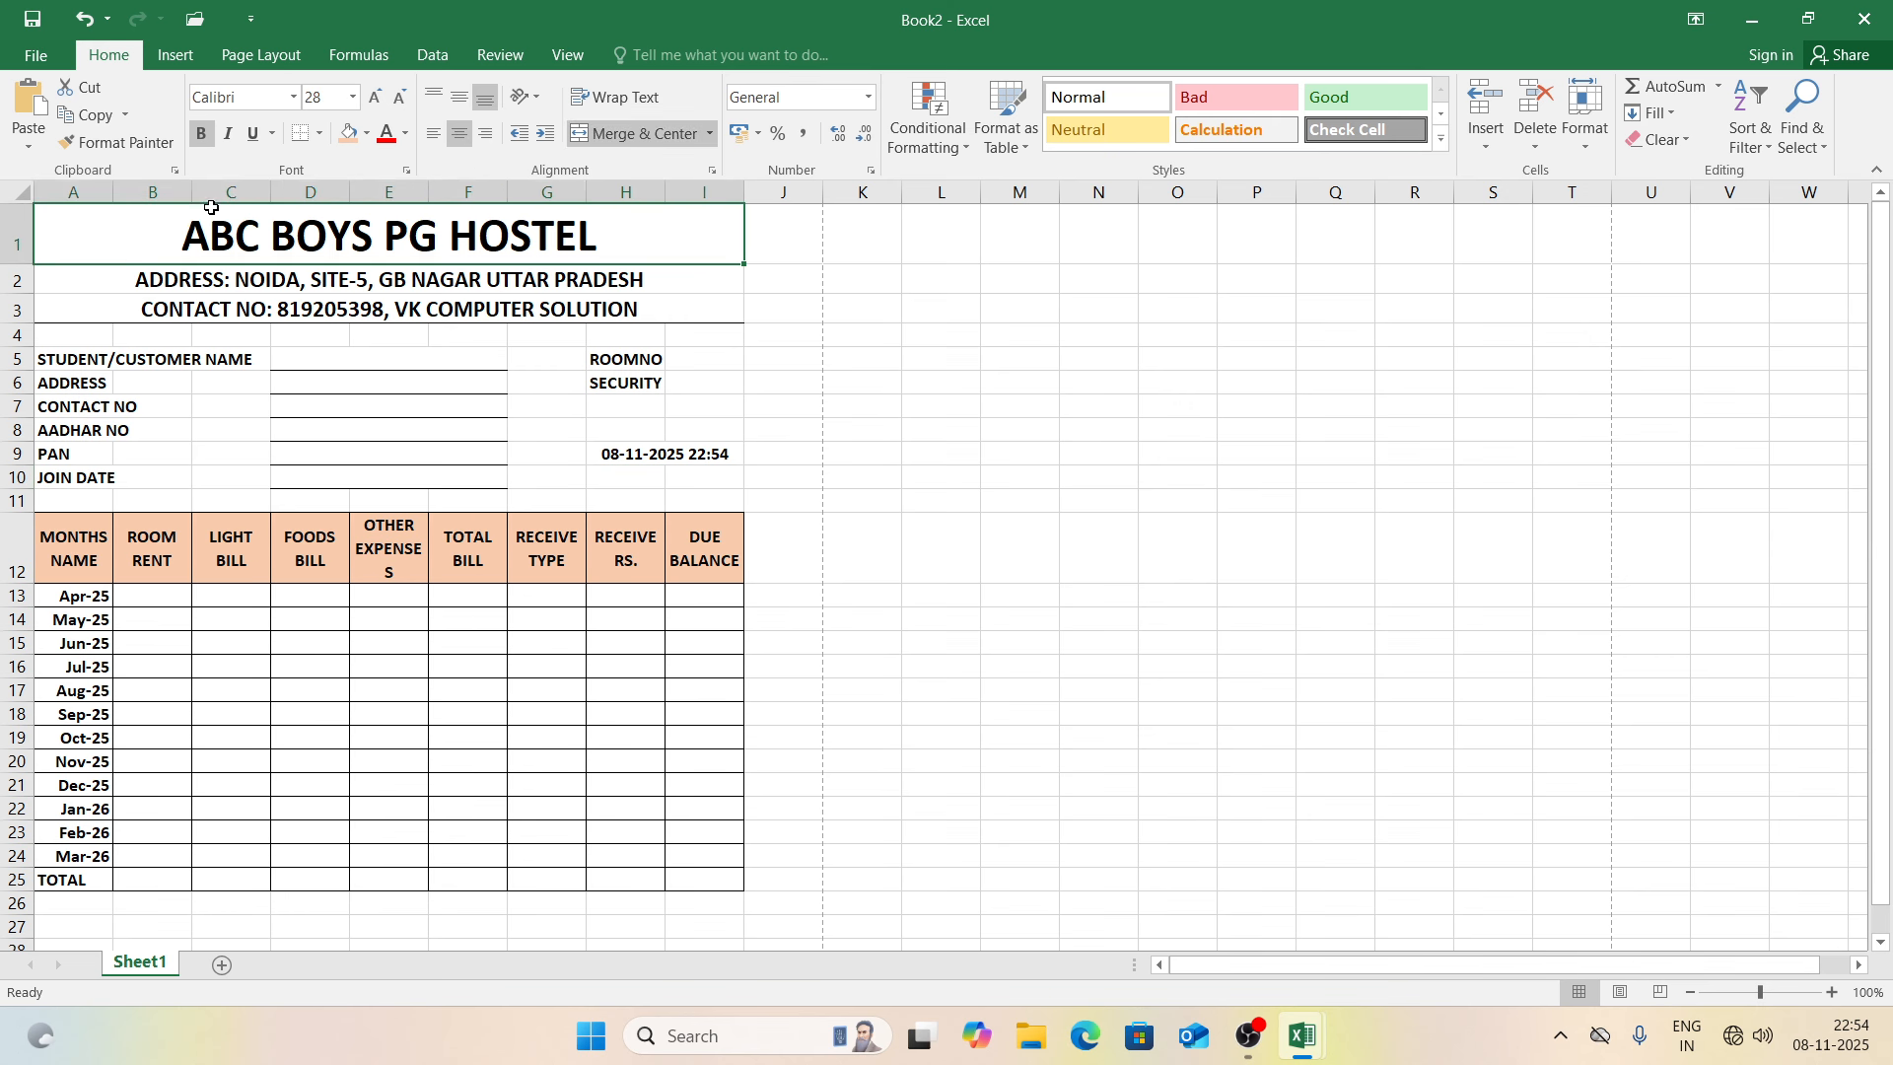
pyautogui.click(179, 61)
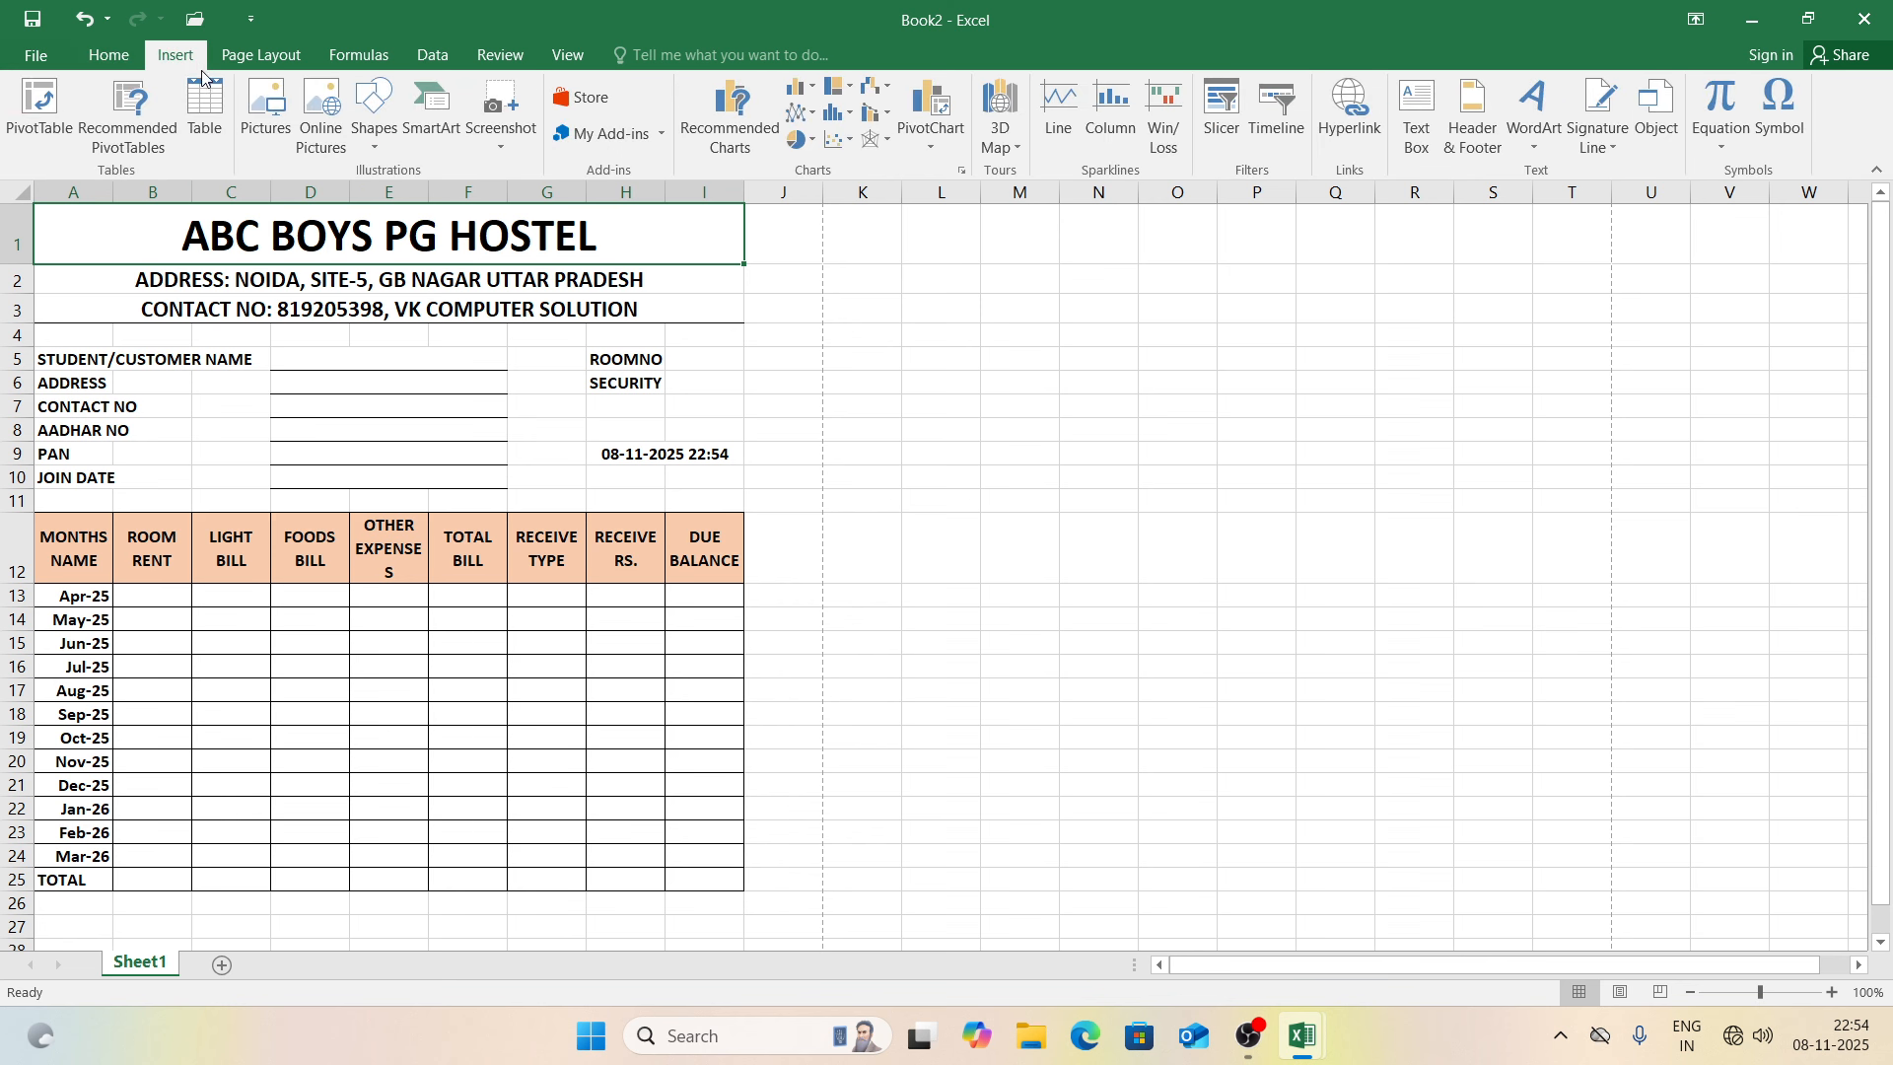
pyautogui.click(270, 98)
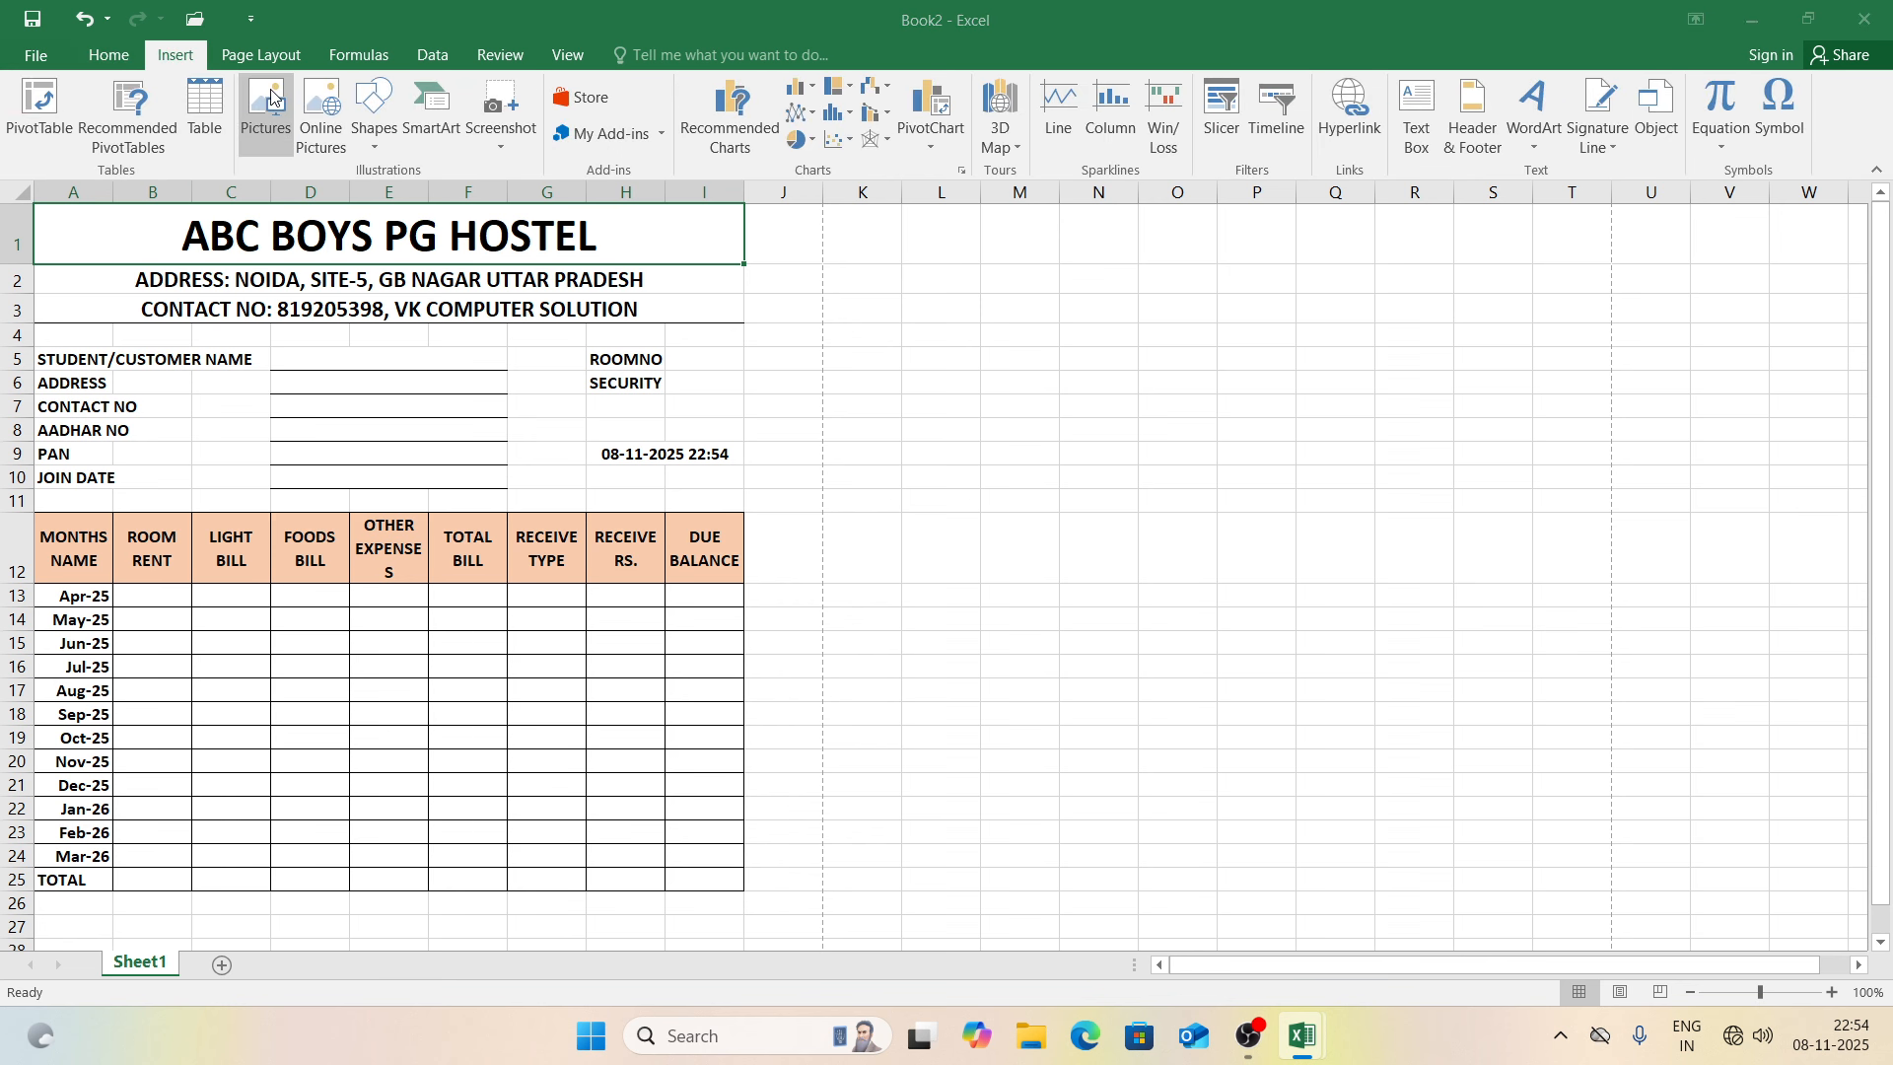
pyautogui.click(290, 230)
pyautogui.doubleClick(290, 229)
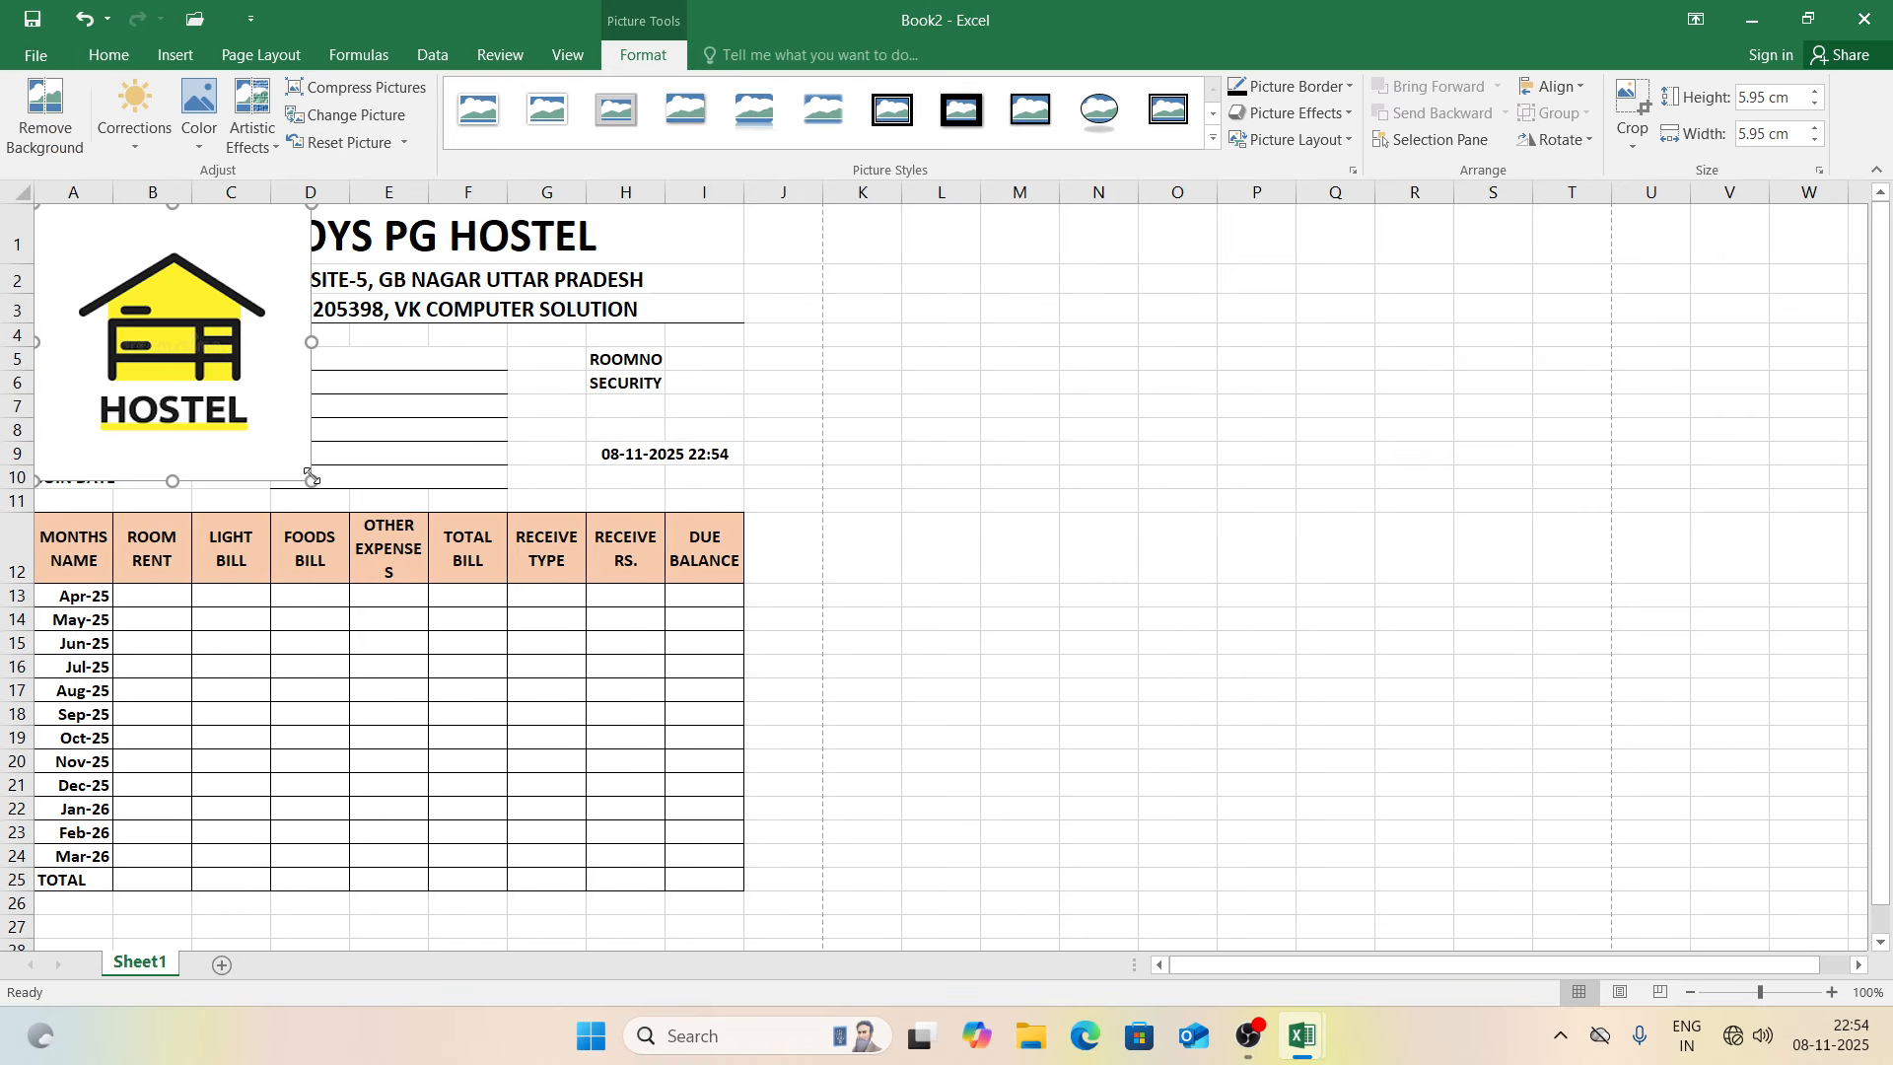
pyautogui.moveTo(311, 480); pyautogui.dragTo(141, 296)
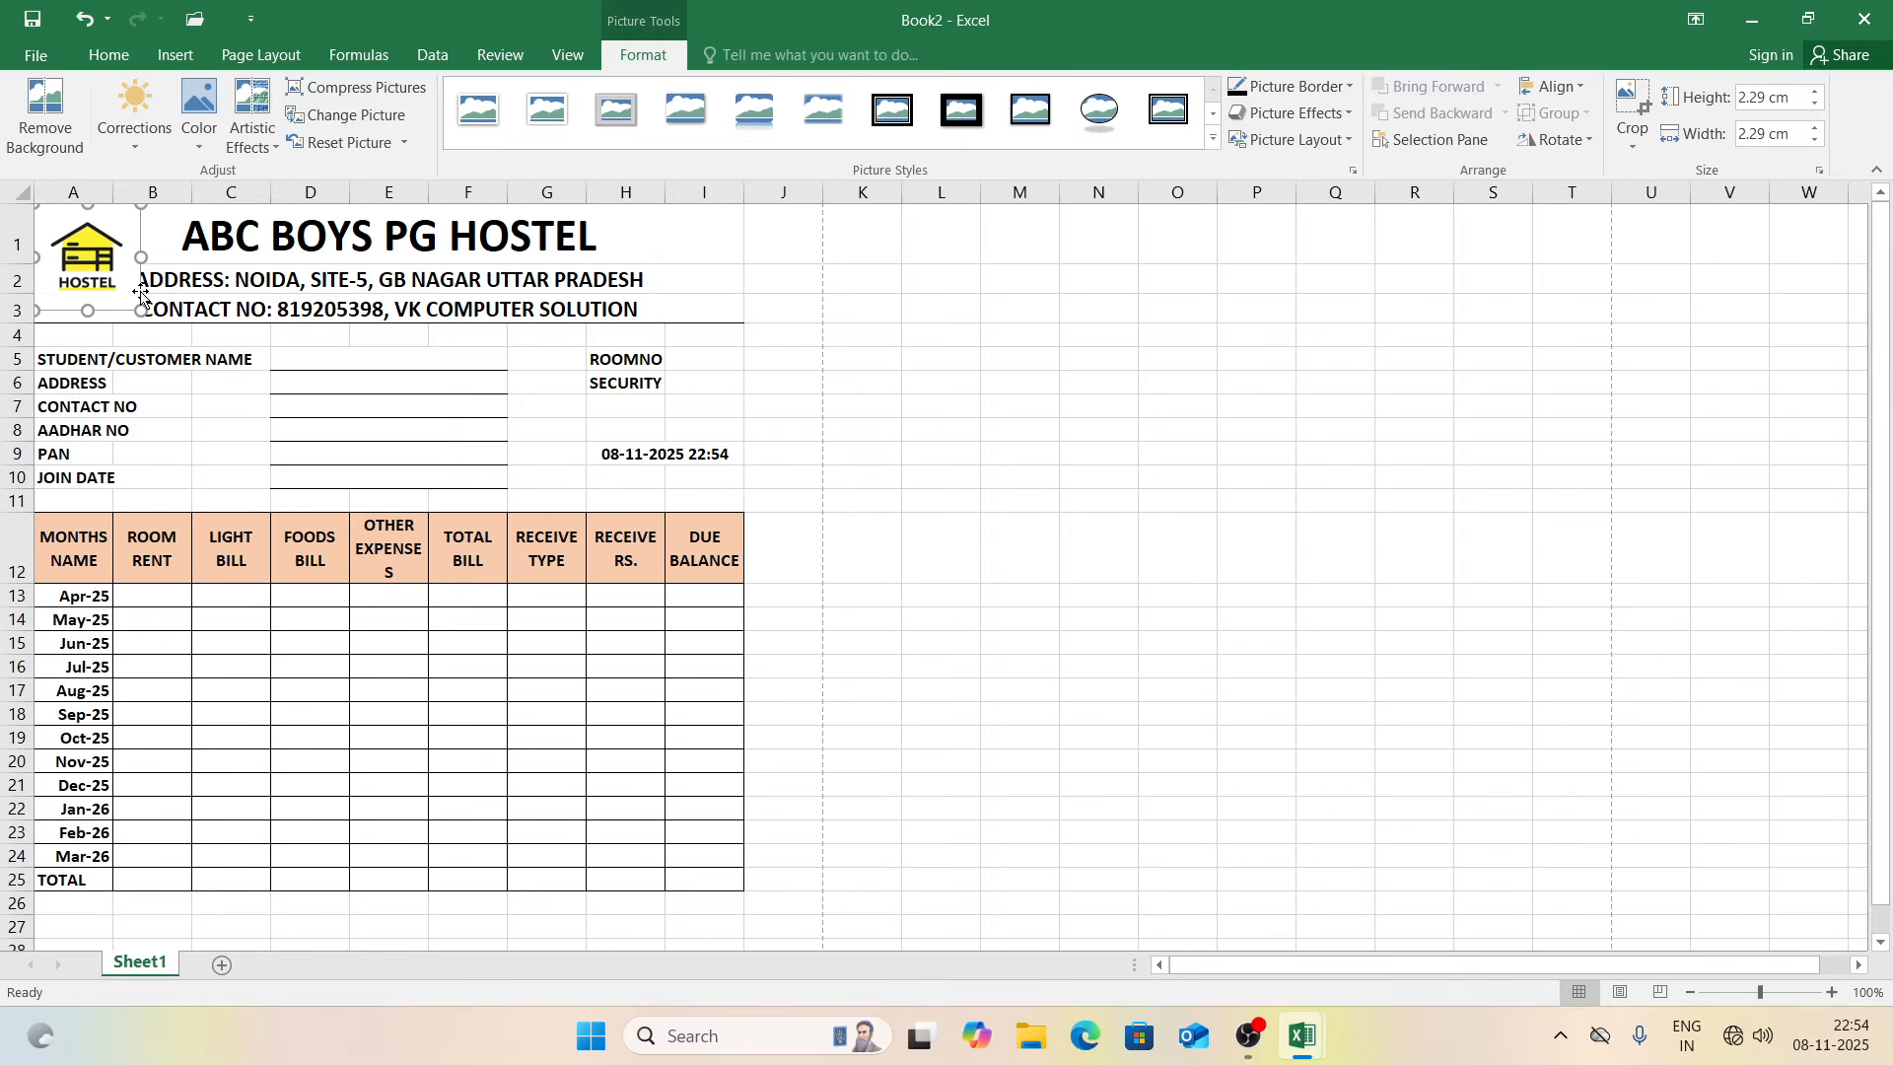
pyautogui.moveTo(140, 311); pyautogui.dragTo(82, 274)
# Step: Widen column B so LIGHT BILL and FOODS BILL fit on one line
pyautogui.click(258, 334)
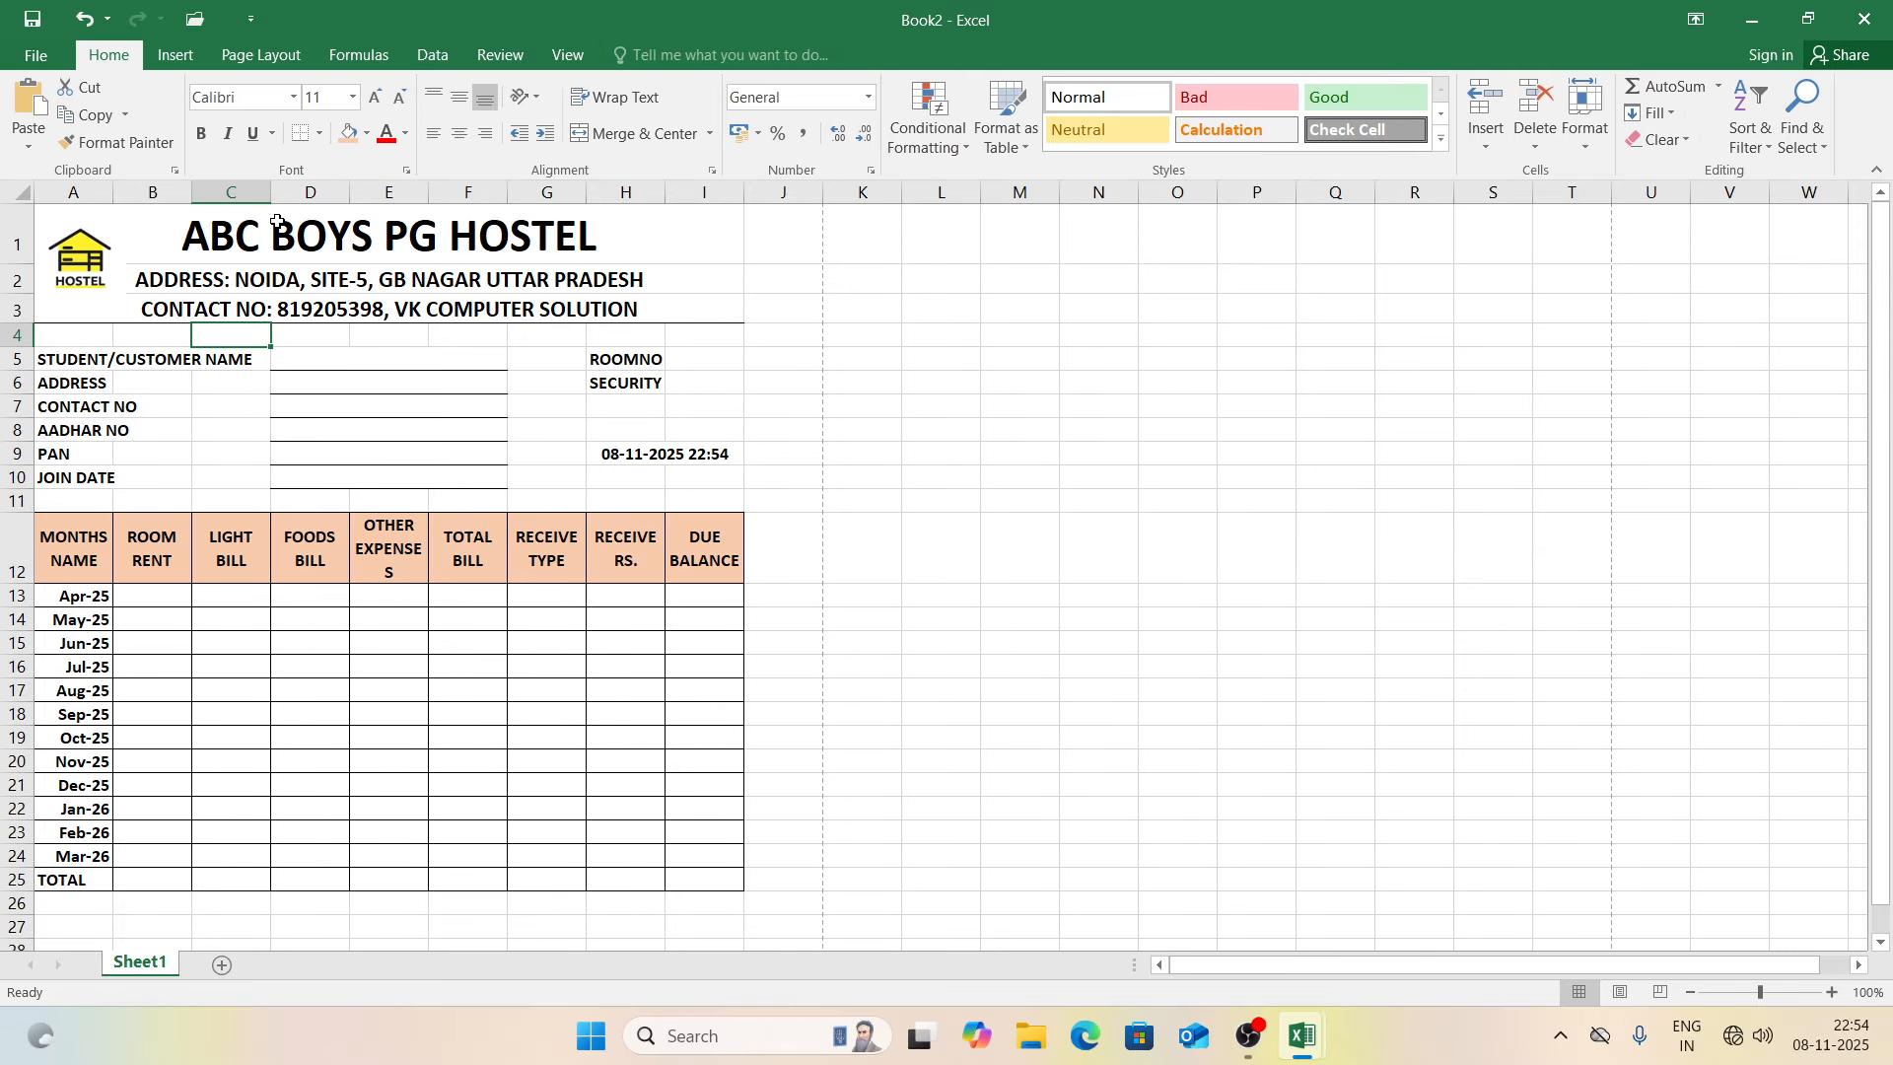
pyautogui.moveTo(191, 196); pyautogui.dragTo(396, 203)
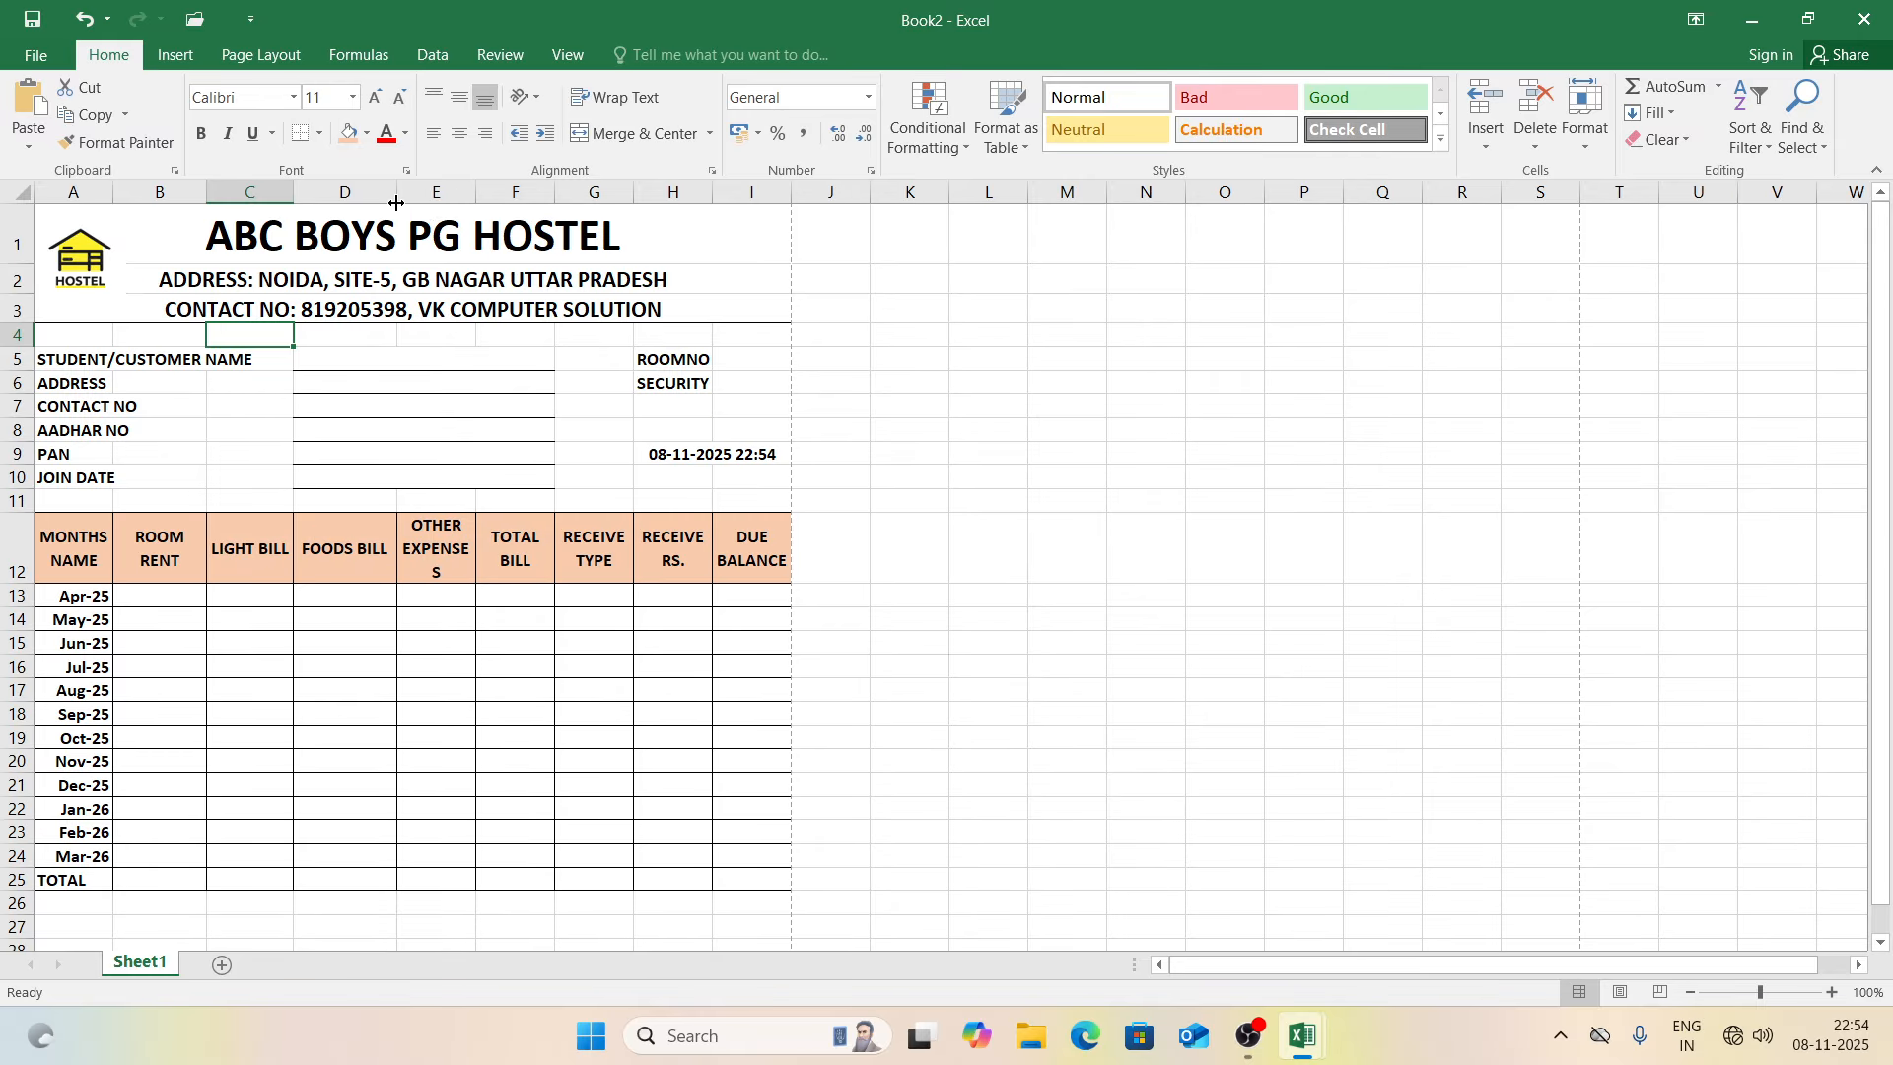
pyautogui.click(259, 55)
# Step: Apply Narrow margins and widen columns D and F up to the page-break line
pyautogui.click(182, 117)
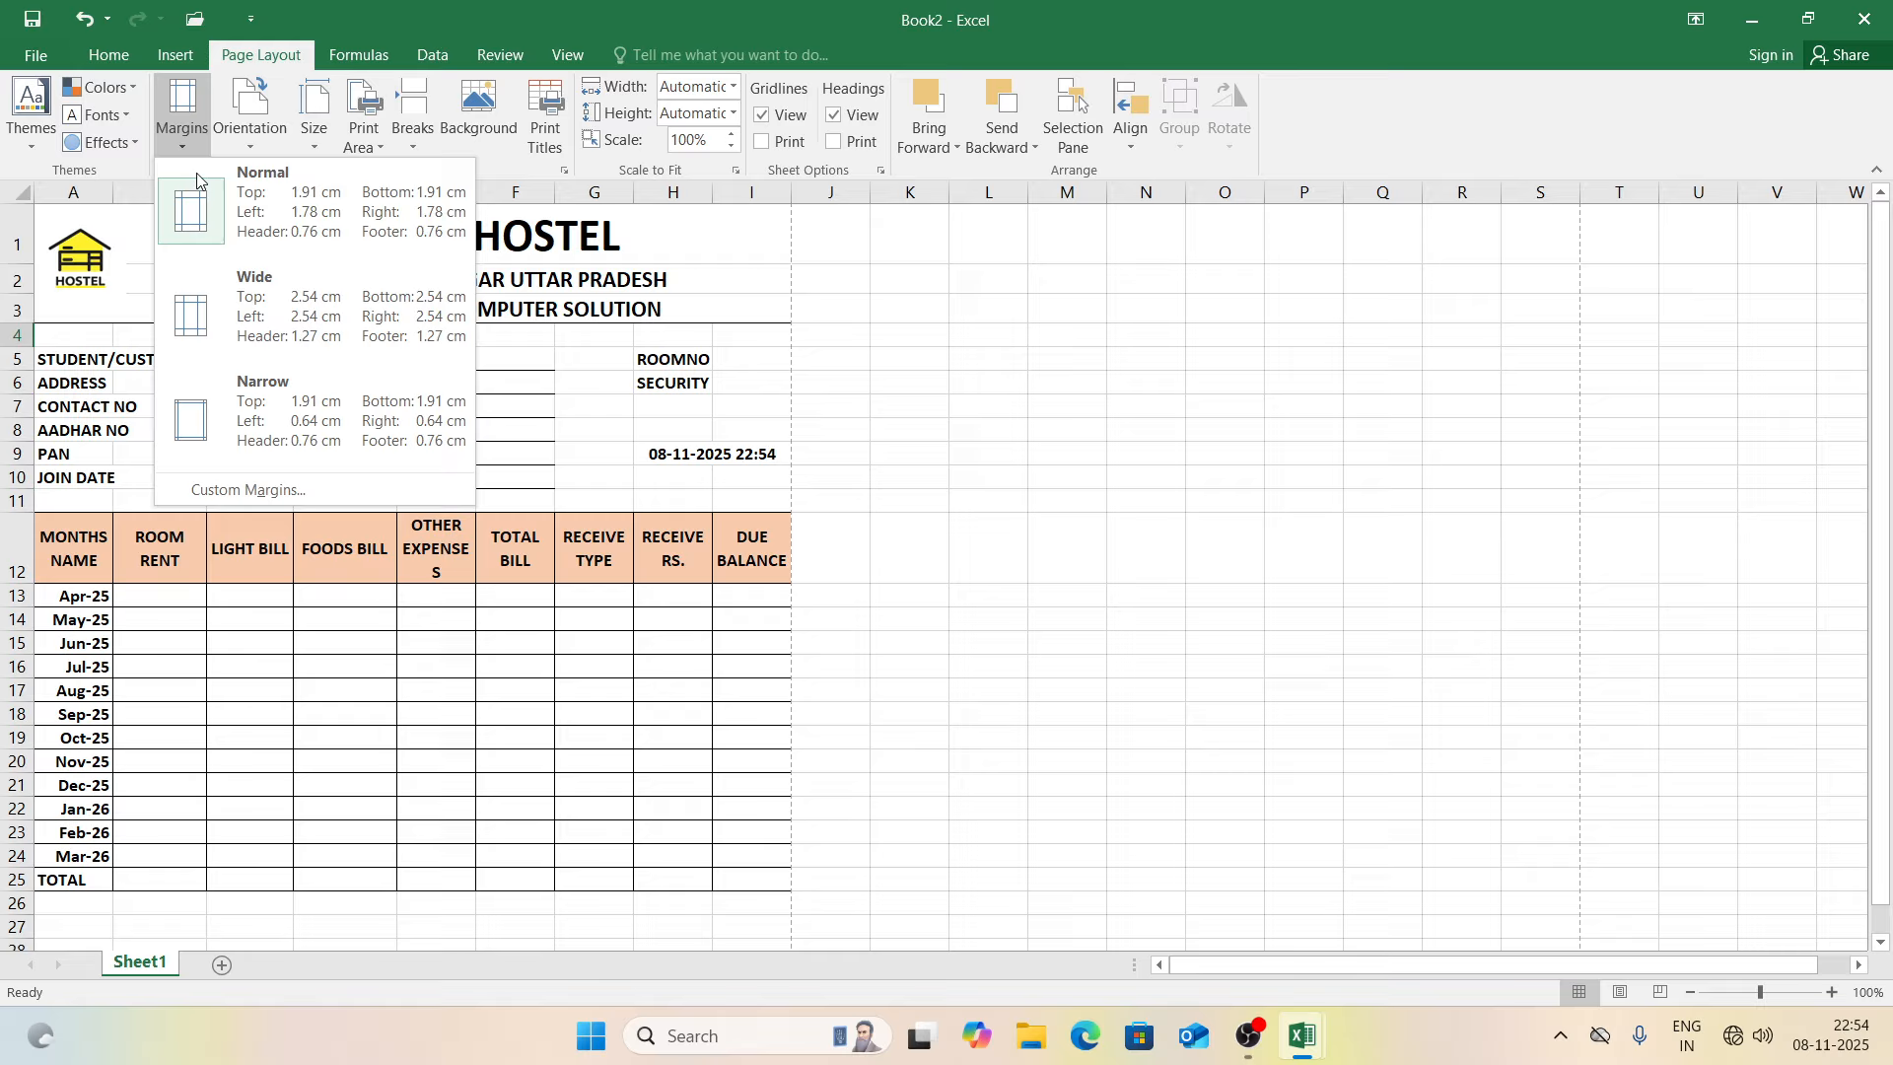
pyautogui.click(251, 404)
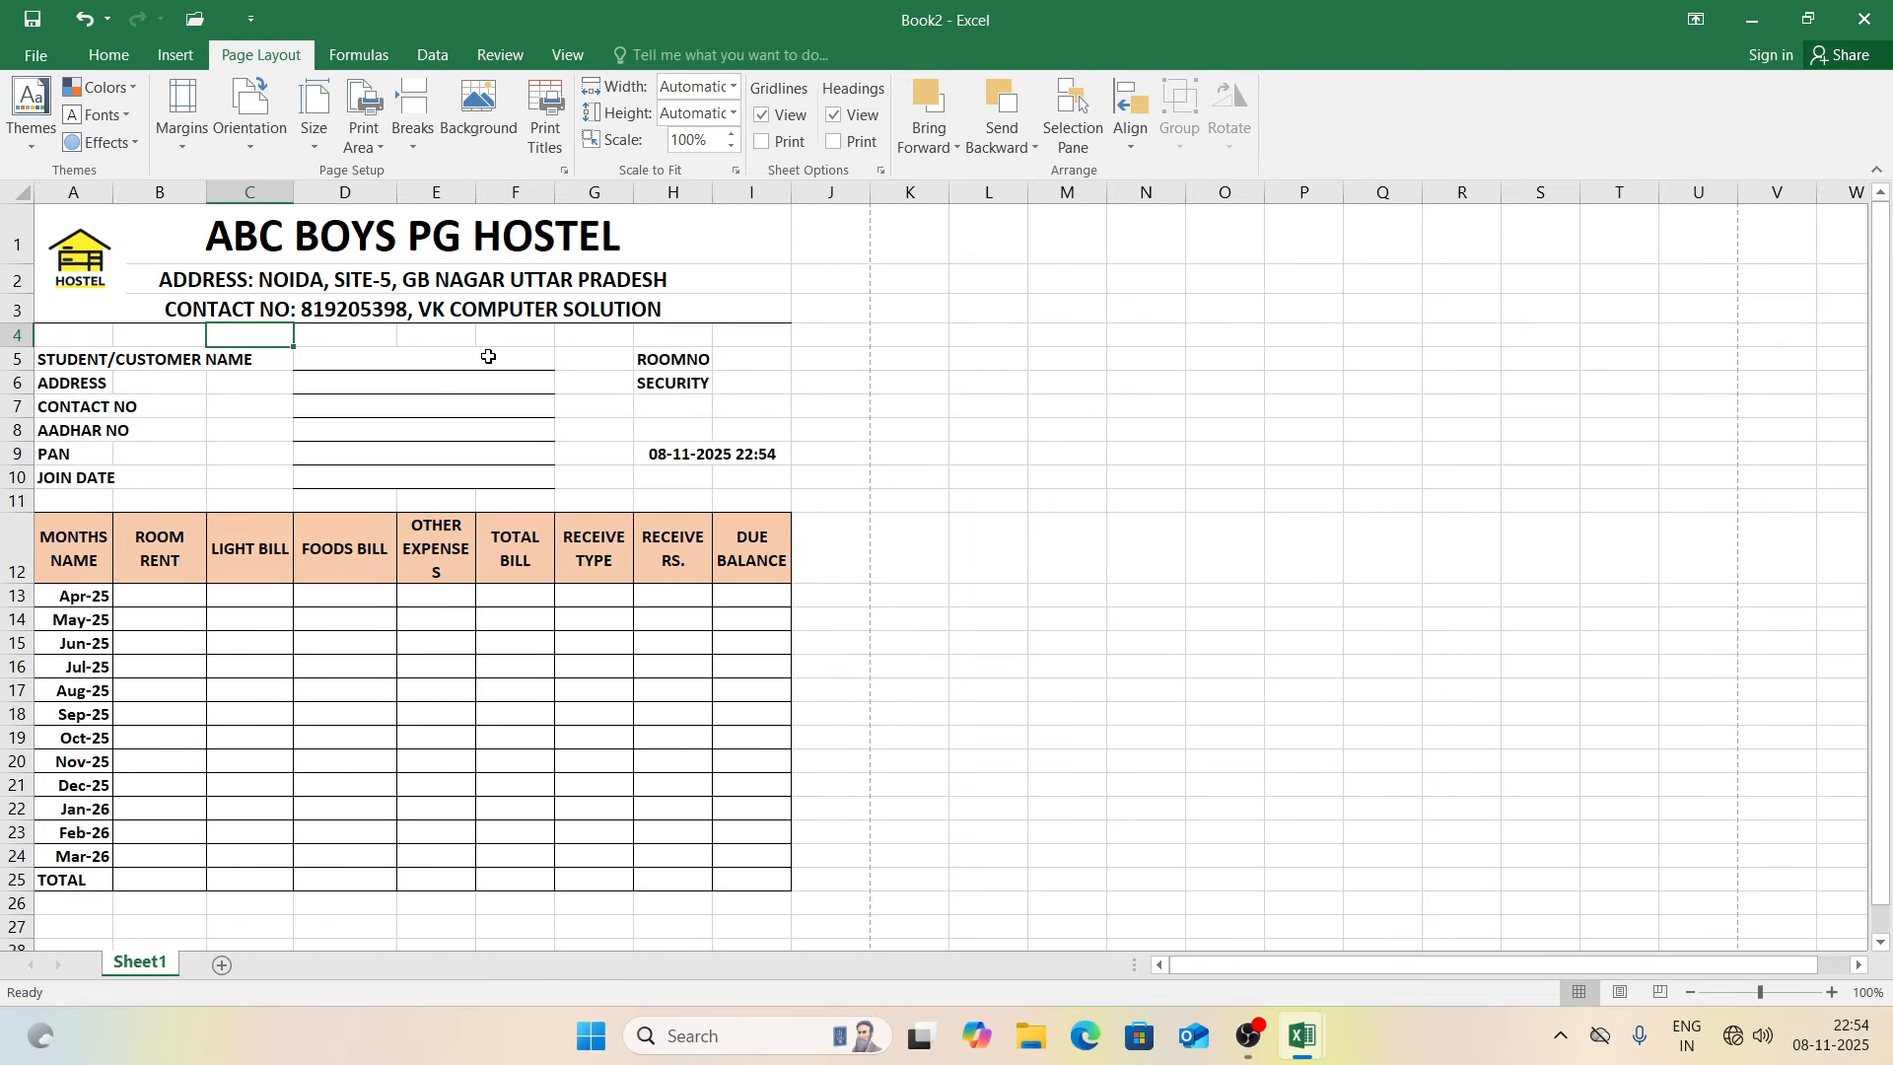
pyautogui.moveTo(404, 188); pyautogui.dragTo(641, 197)
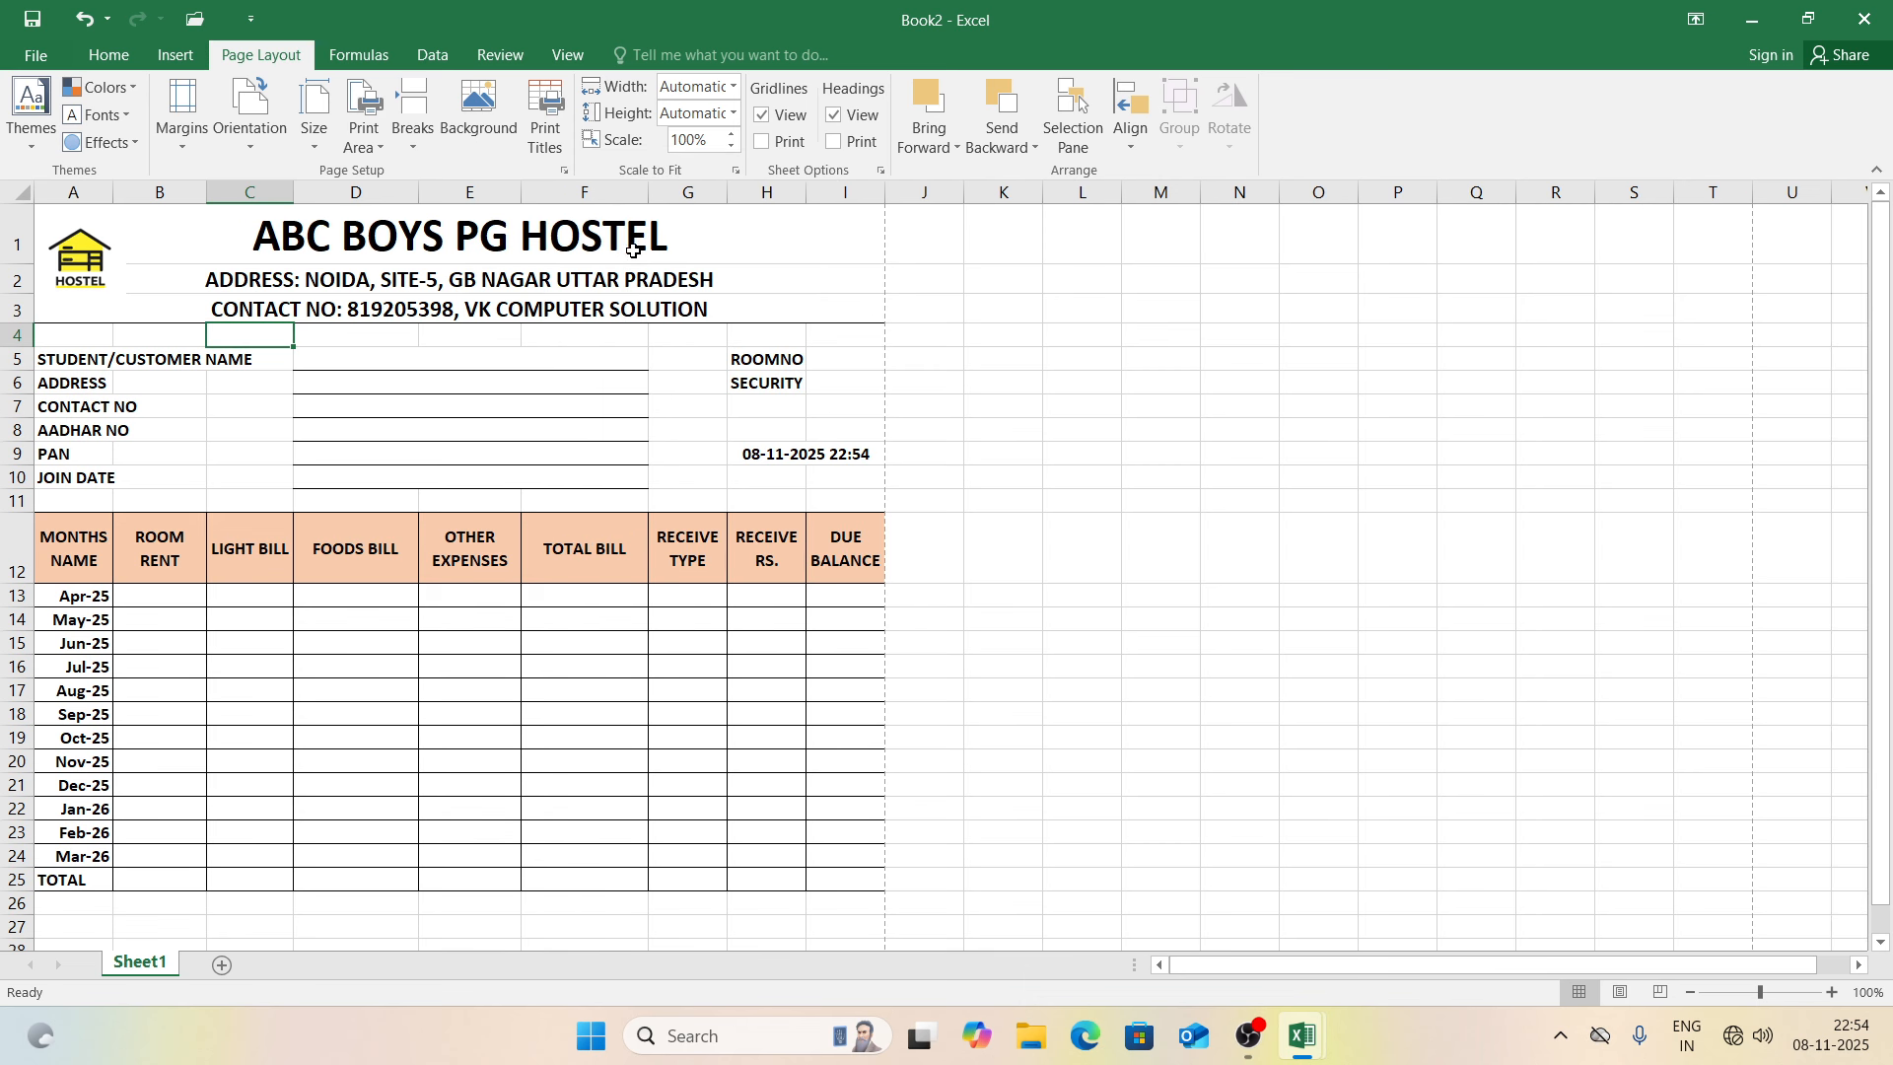
pyautogui.click(452, 364)
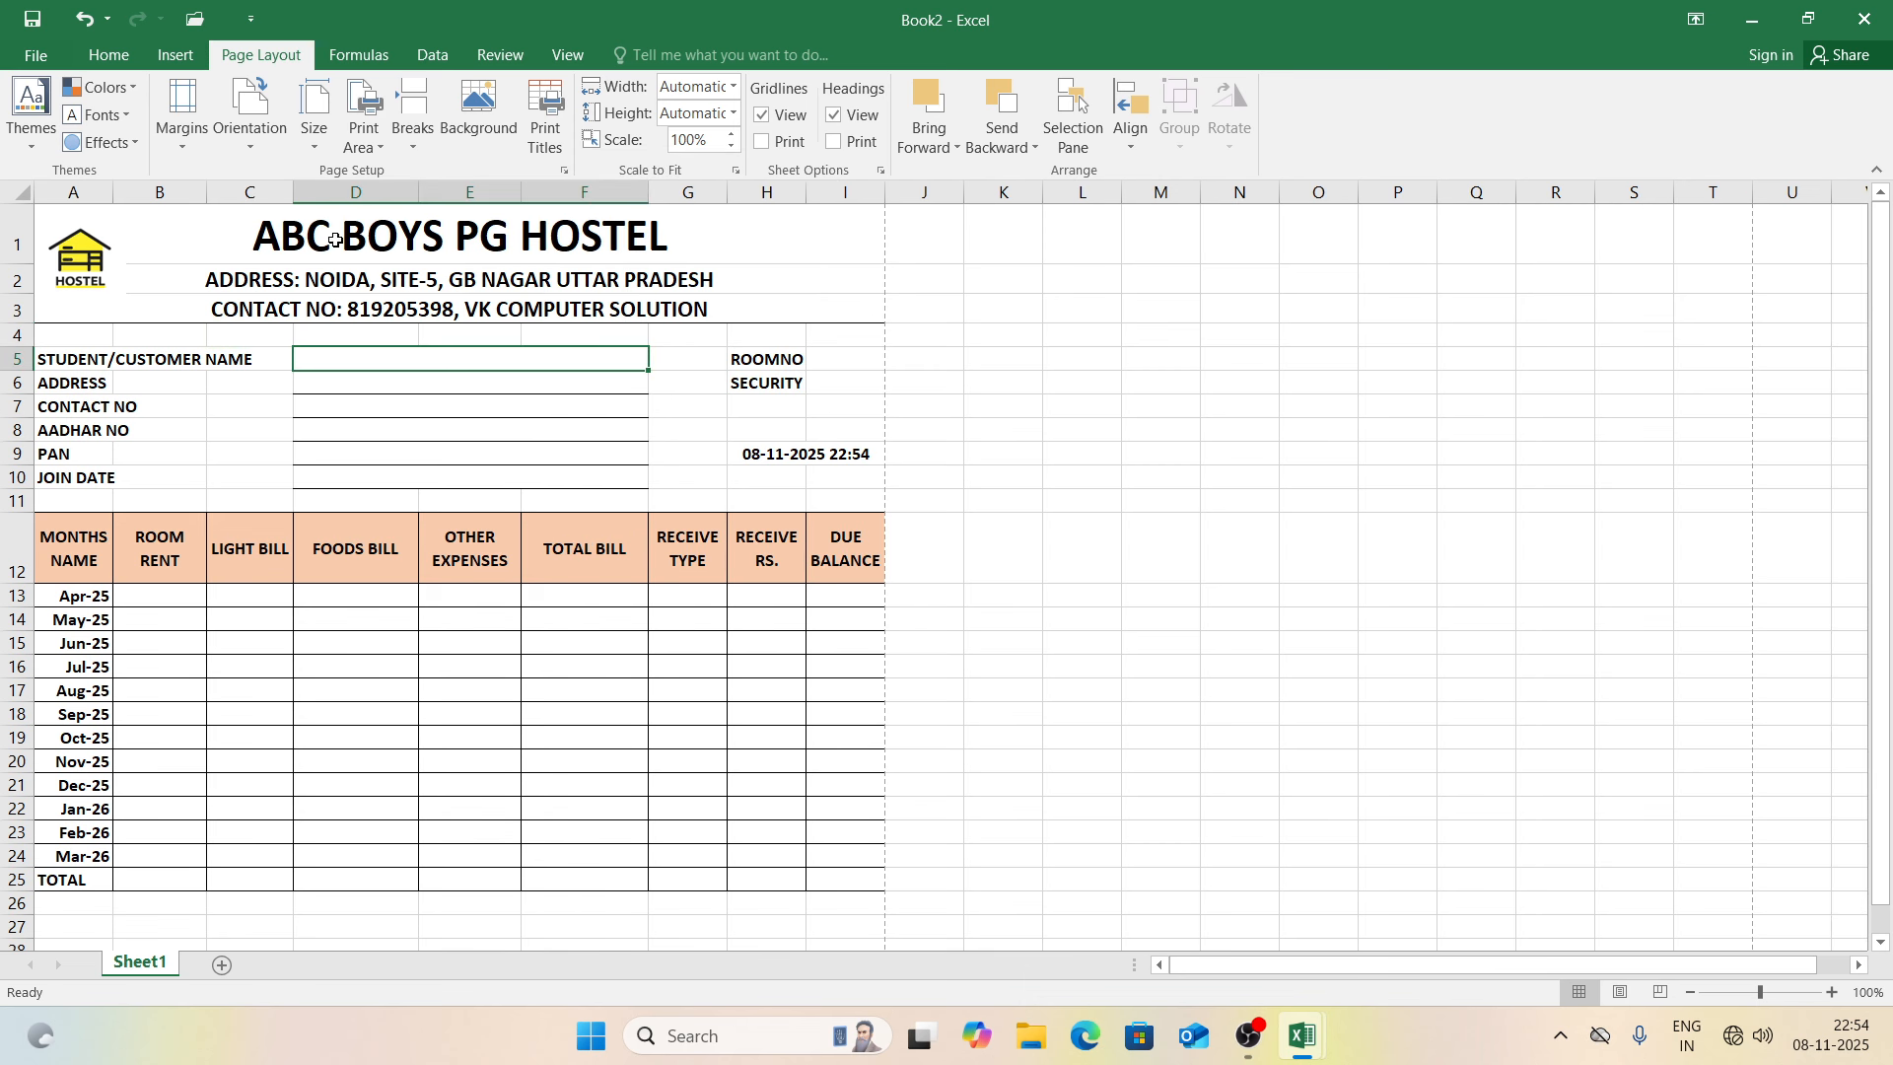
# Step: Re-merge the entry lines as D5:E5 and copy that layout down through row 10
pyautogui.click(108, 55)
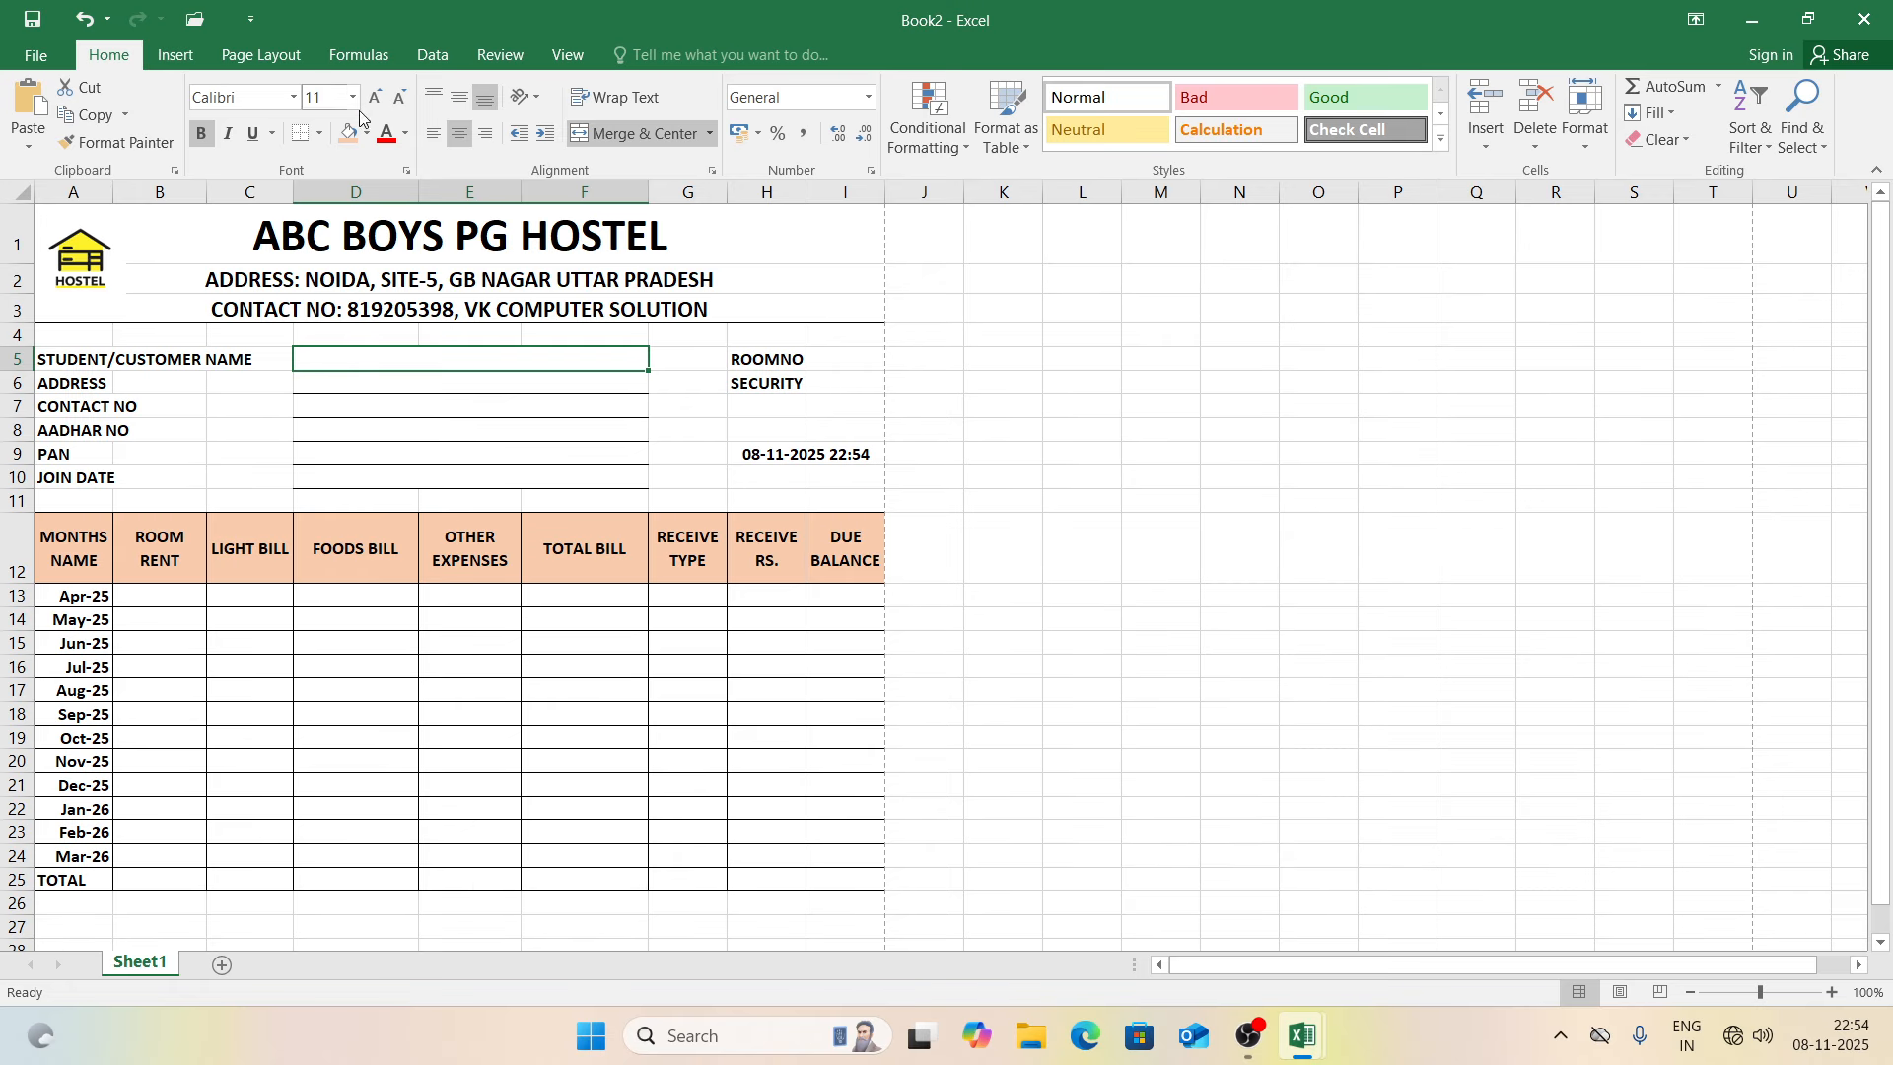
pyautogui.click(639, 135)
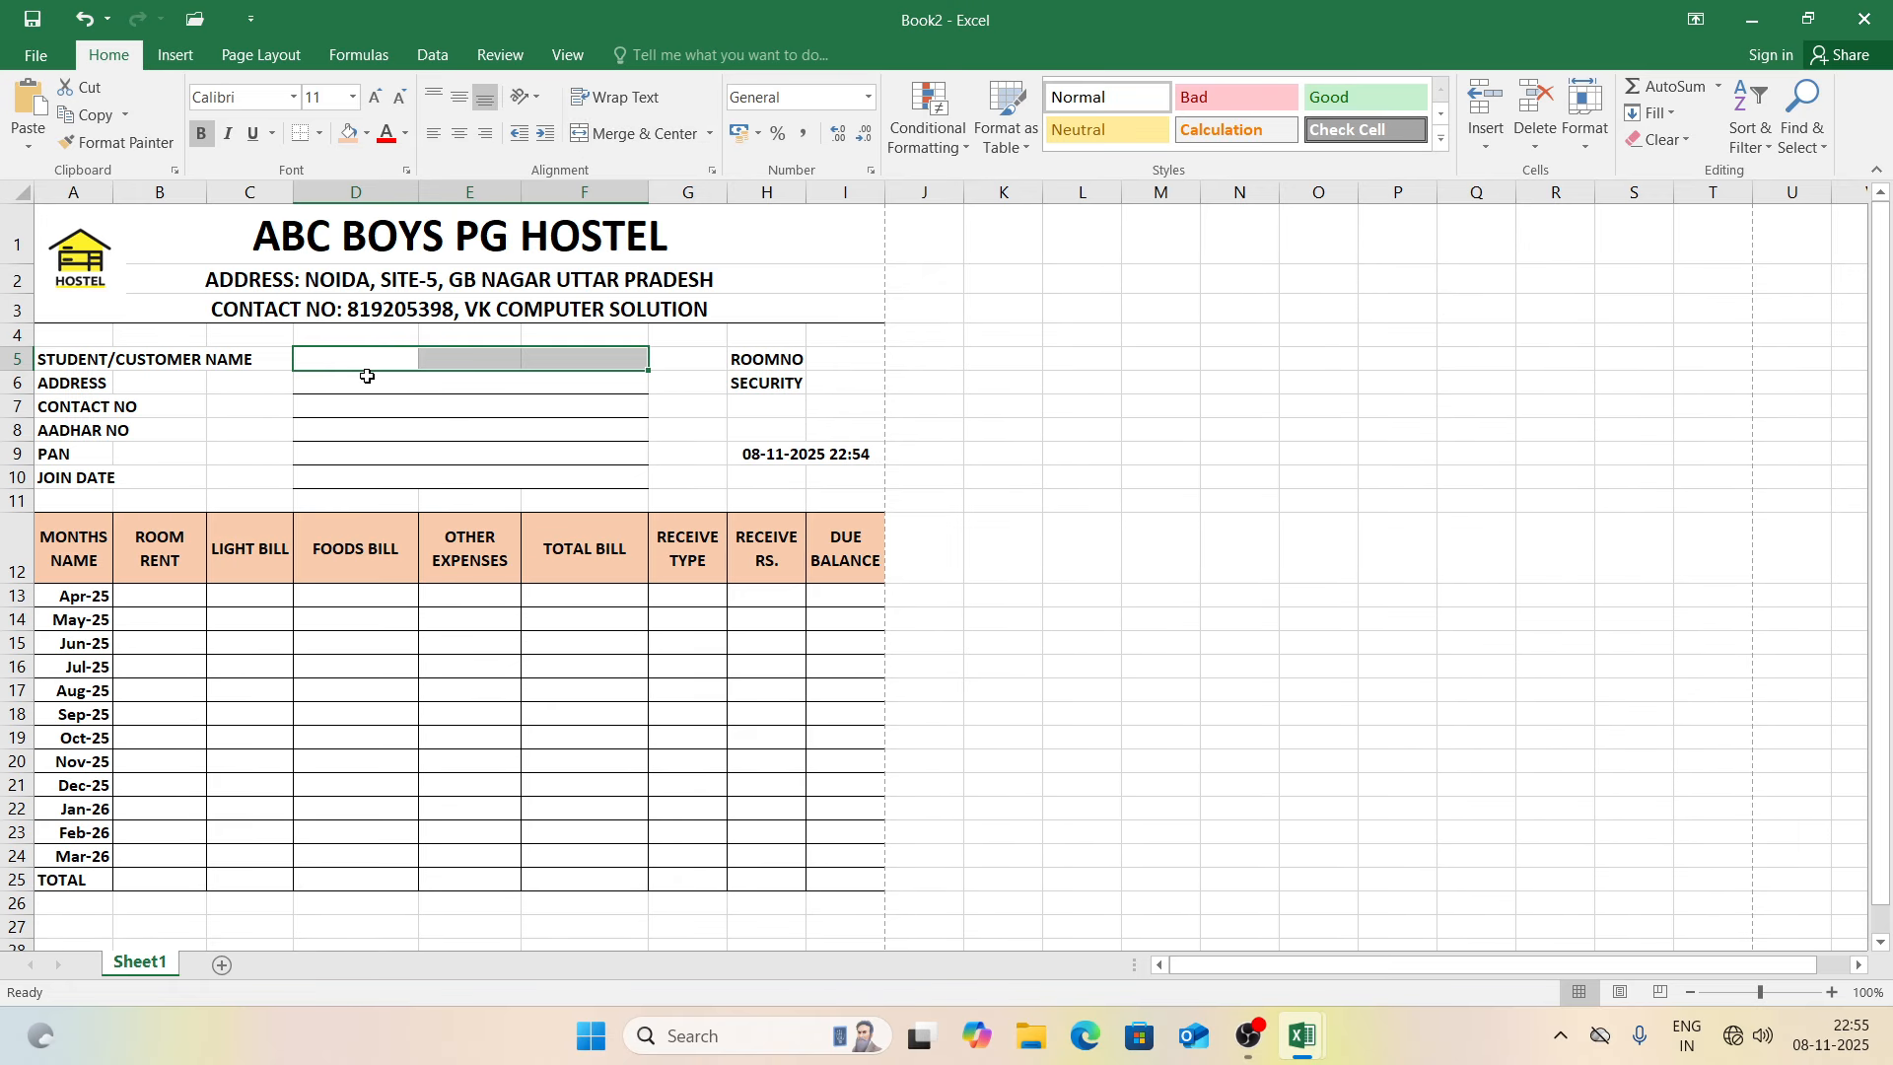
pyautogui.moveTo(351, 359); pyautogui.dragTo(436, 363)
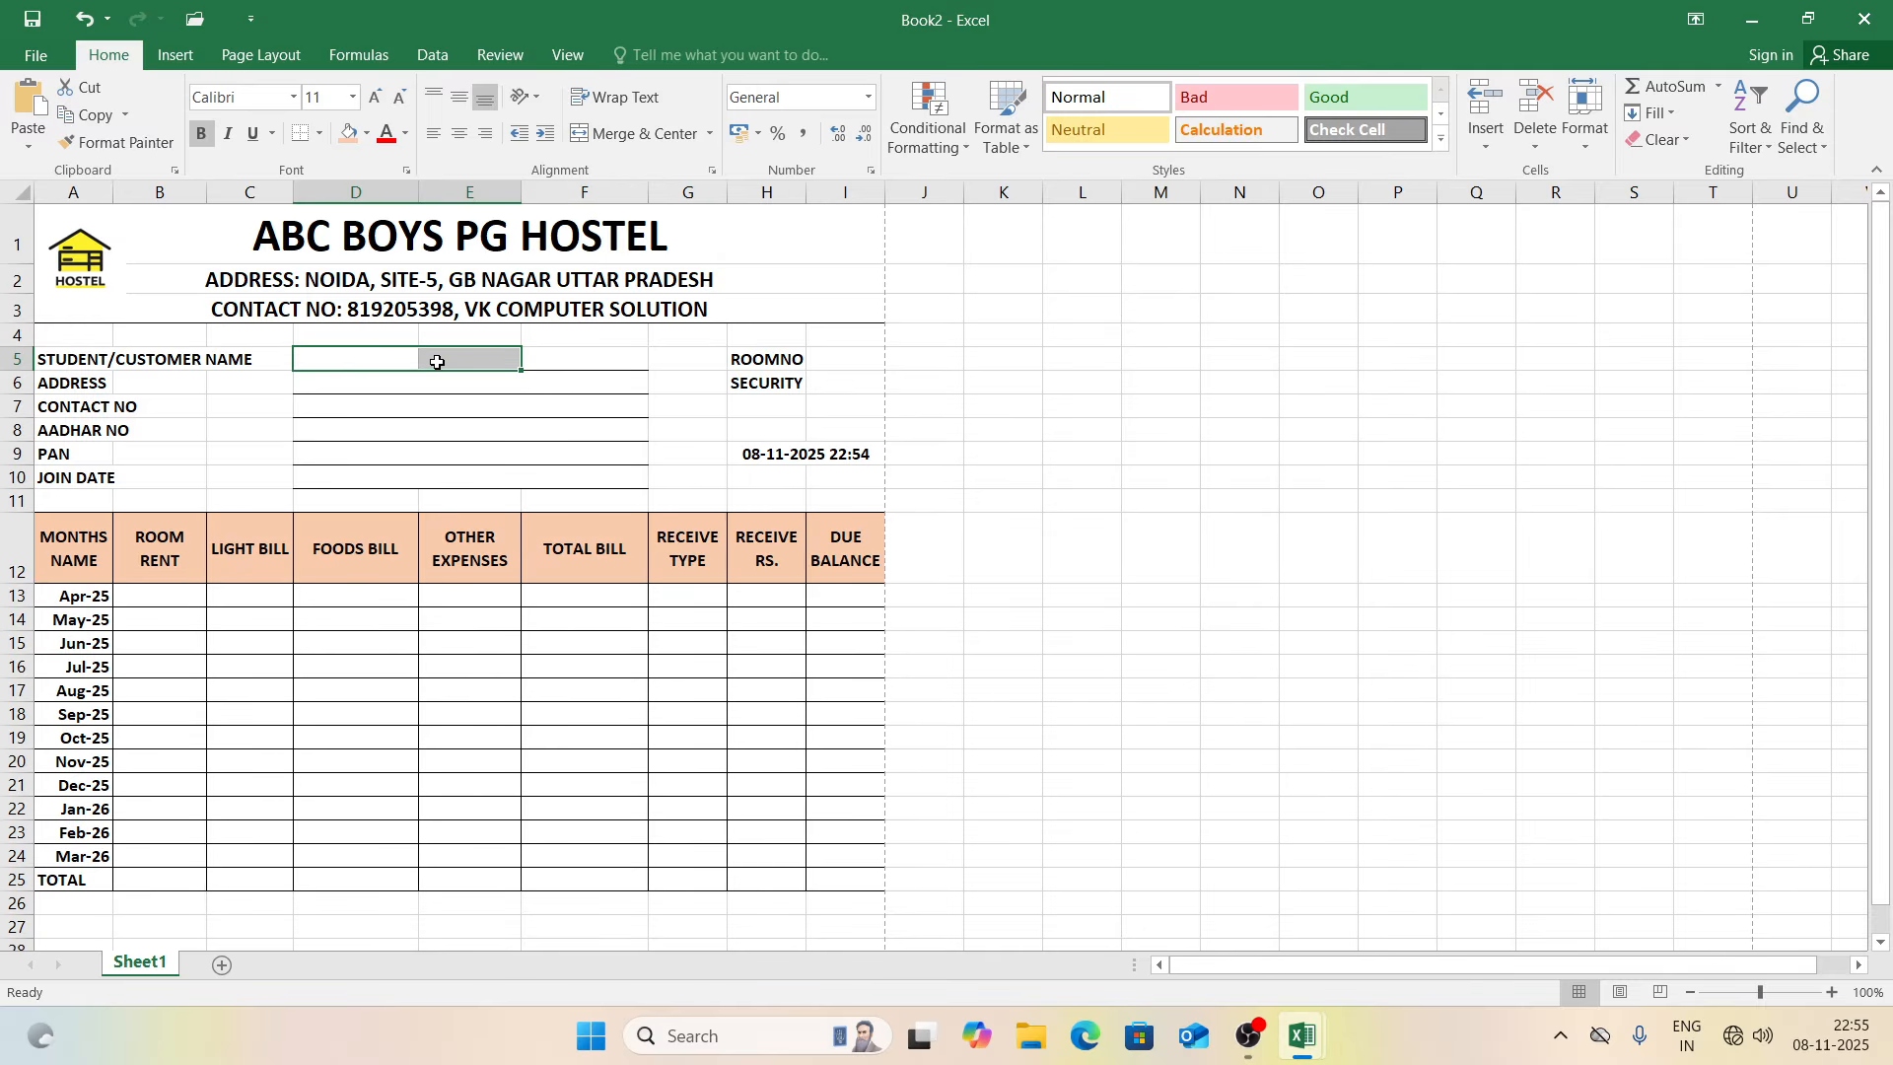
pyautogui.click(647, 135)
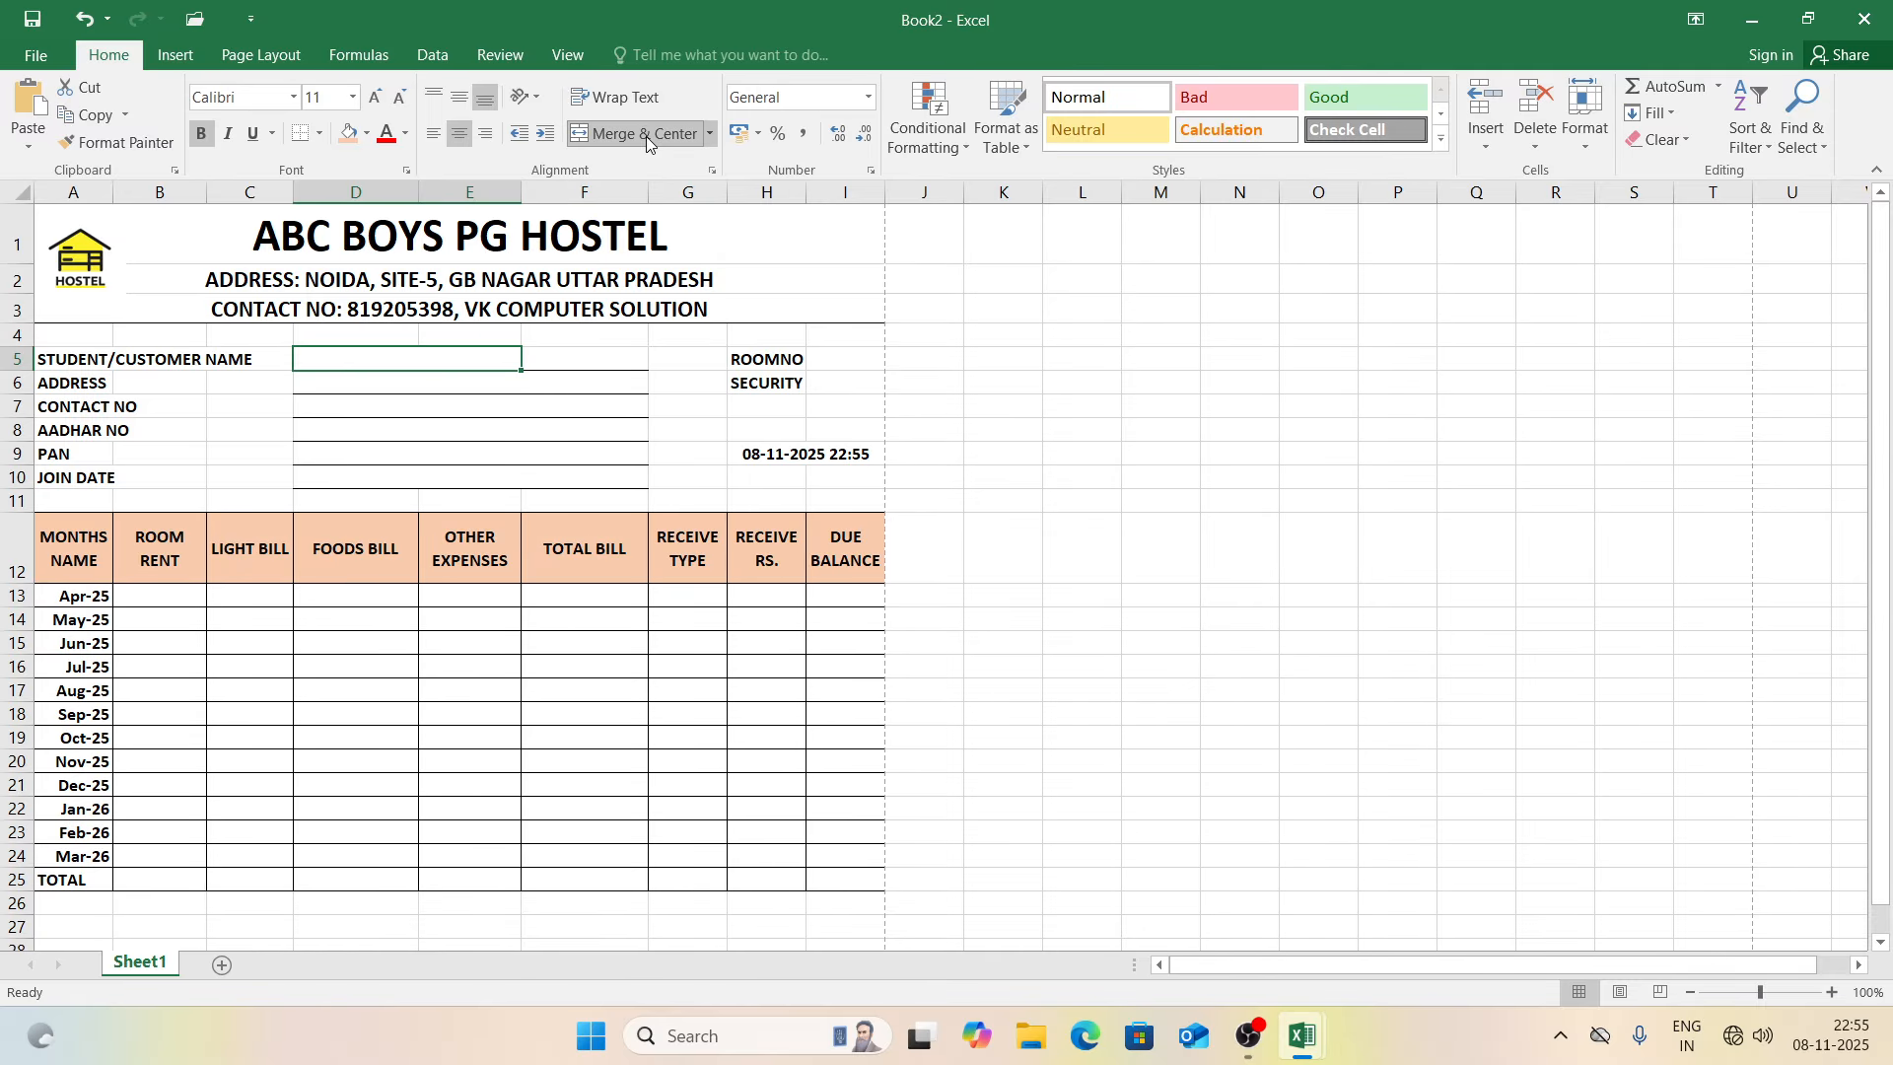
pyautogui.moveTo(520, 371); pyautogui.dragTo(522, 492)
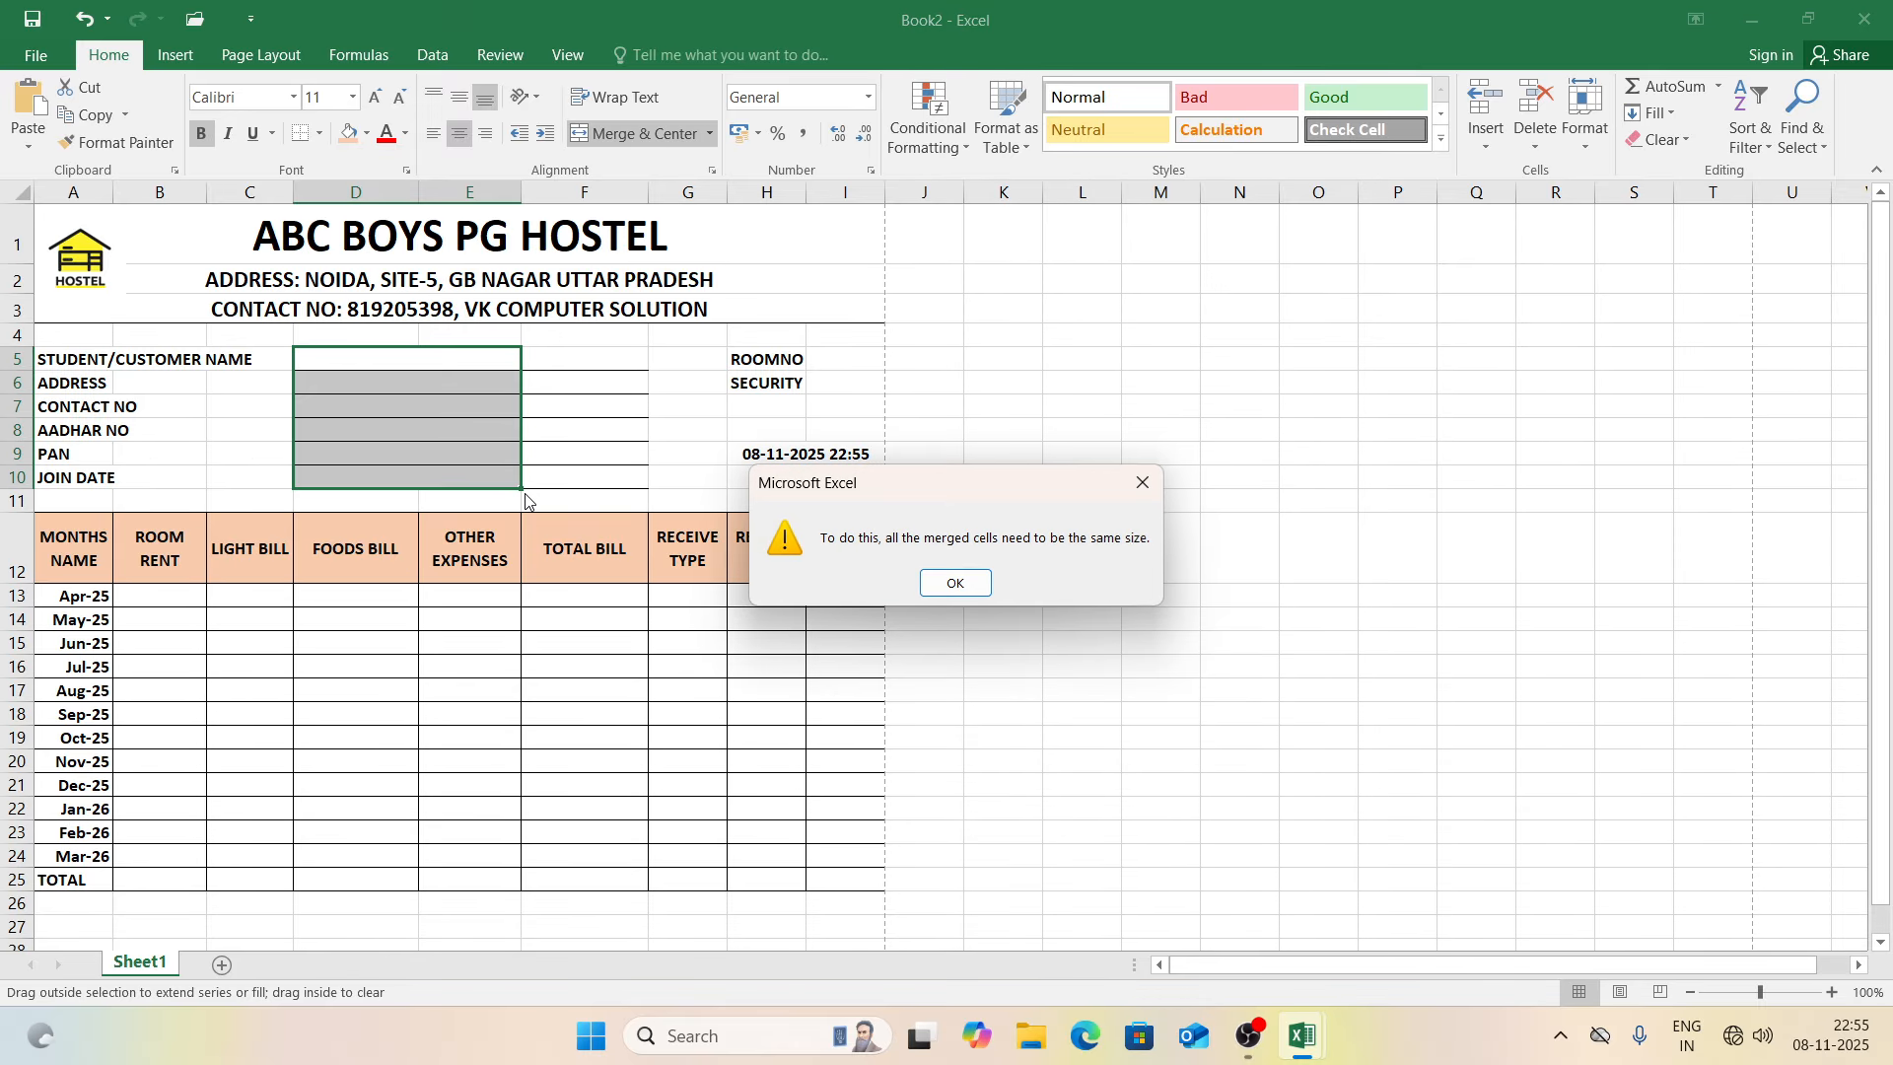
pyautogui.click(944, 587)
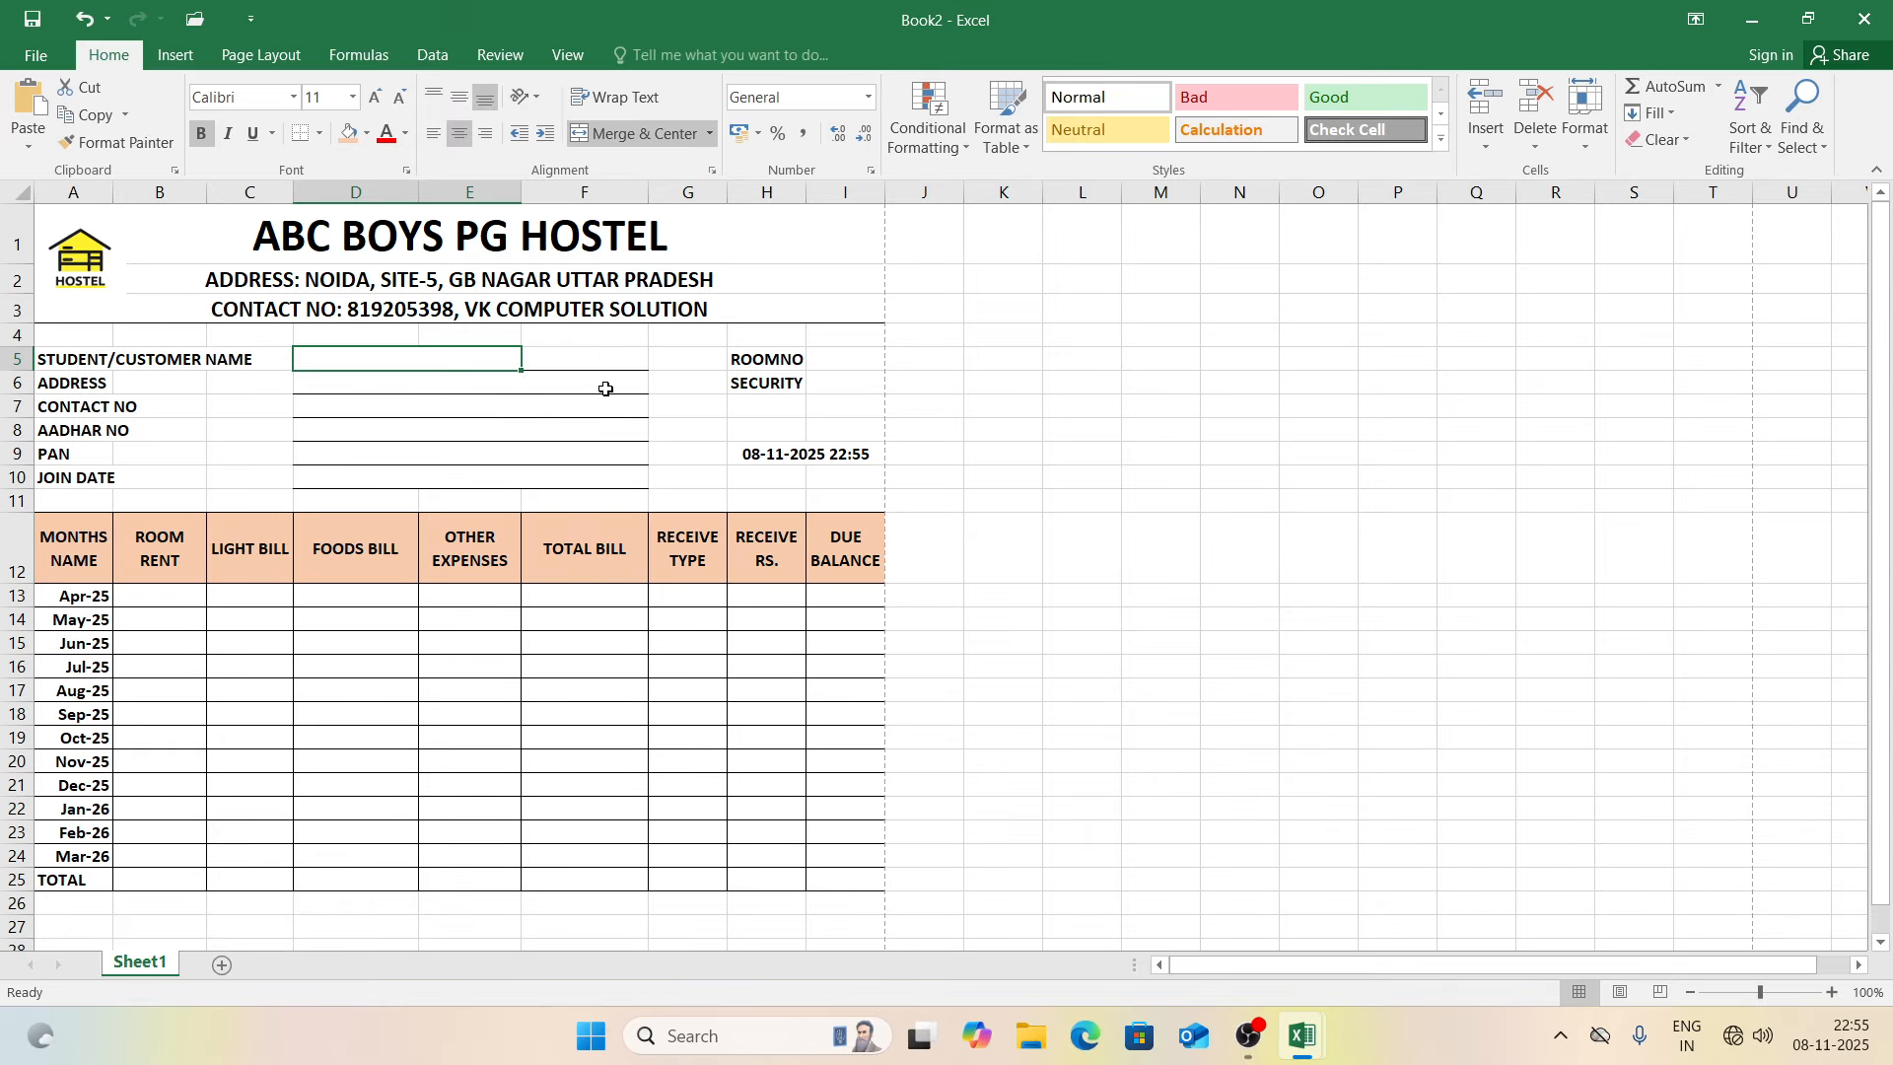
pyautogui.moveTo(606, 388); pyautogui.dragTo(612, 475)
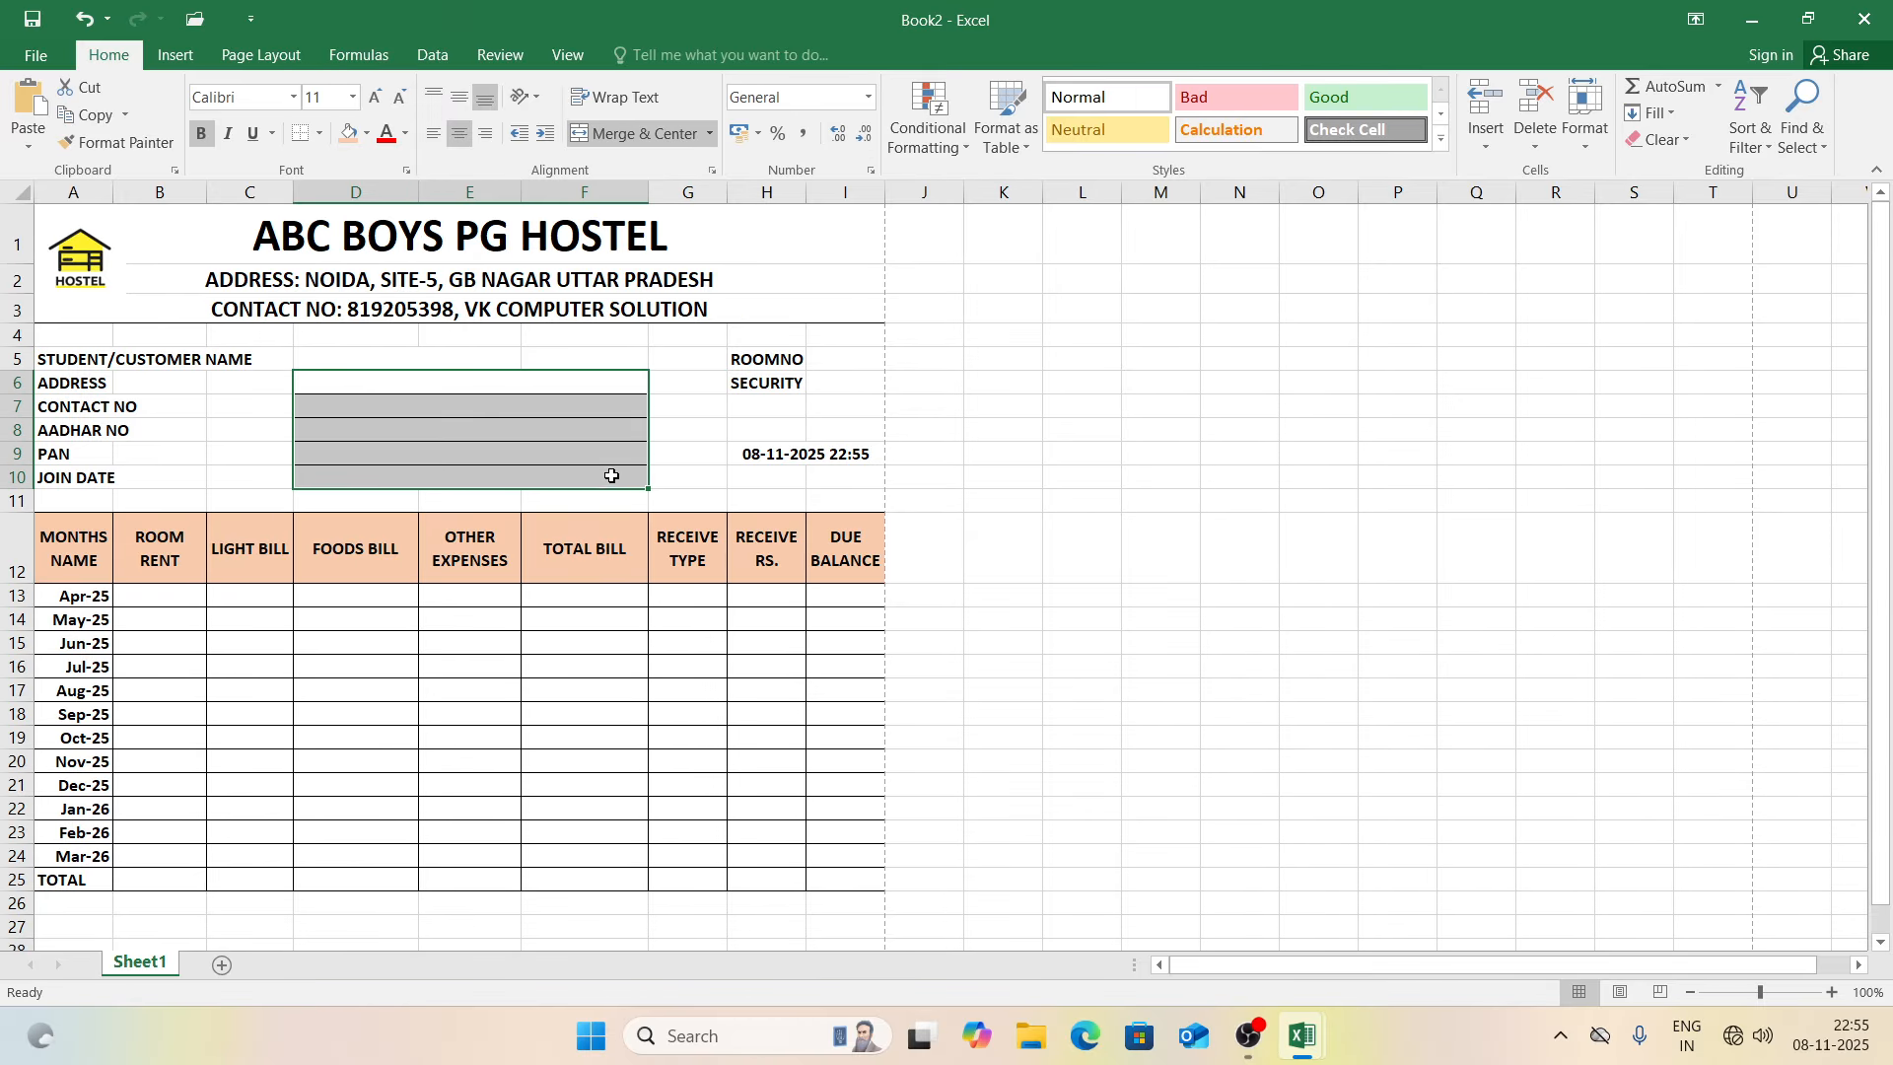
pyautogui.click(654, 134)
pyautogui.click(431, 364)
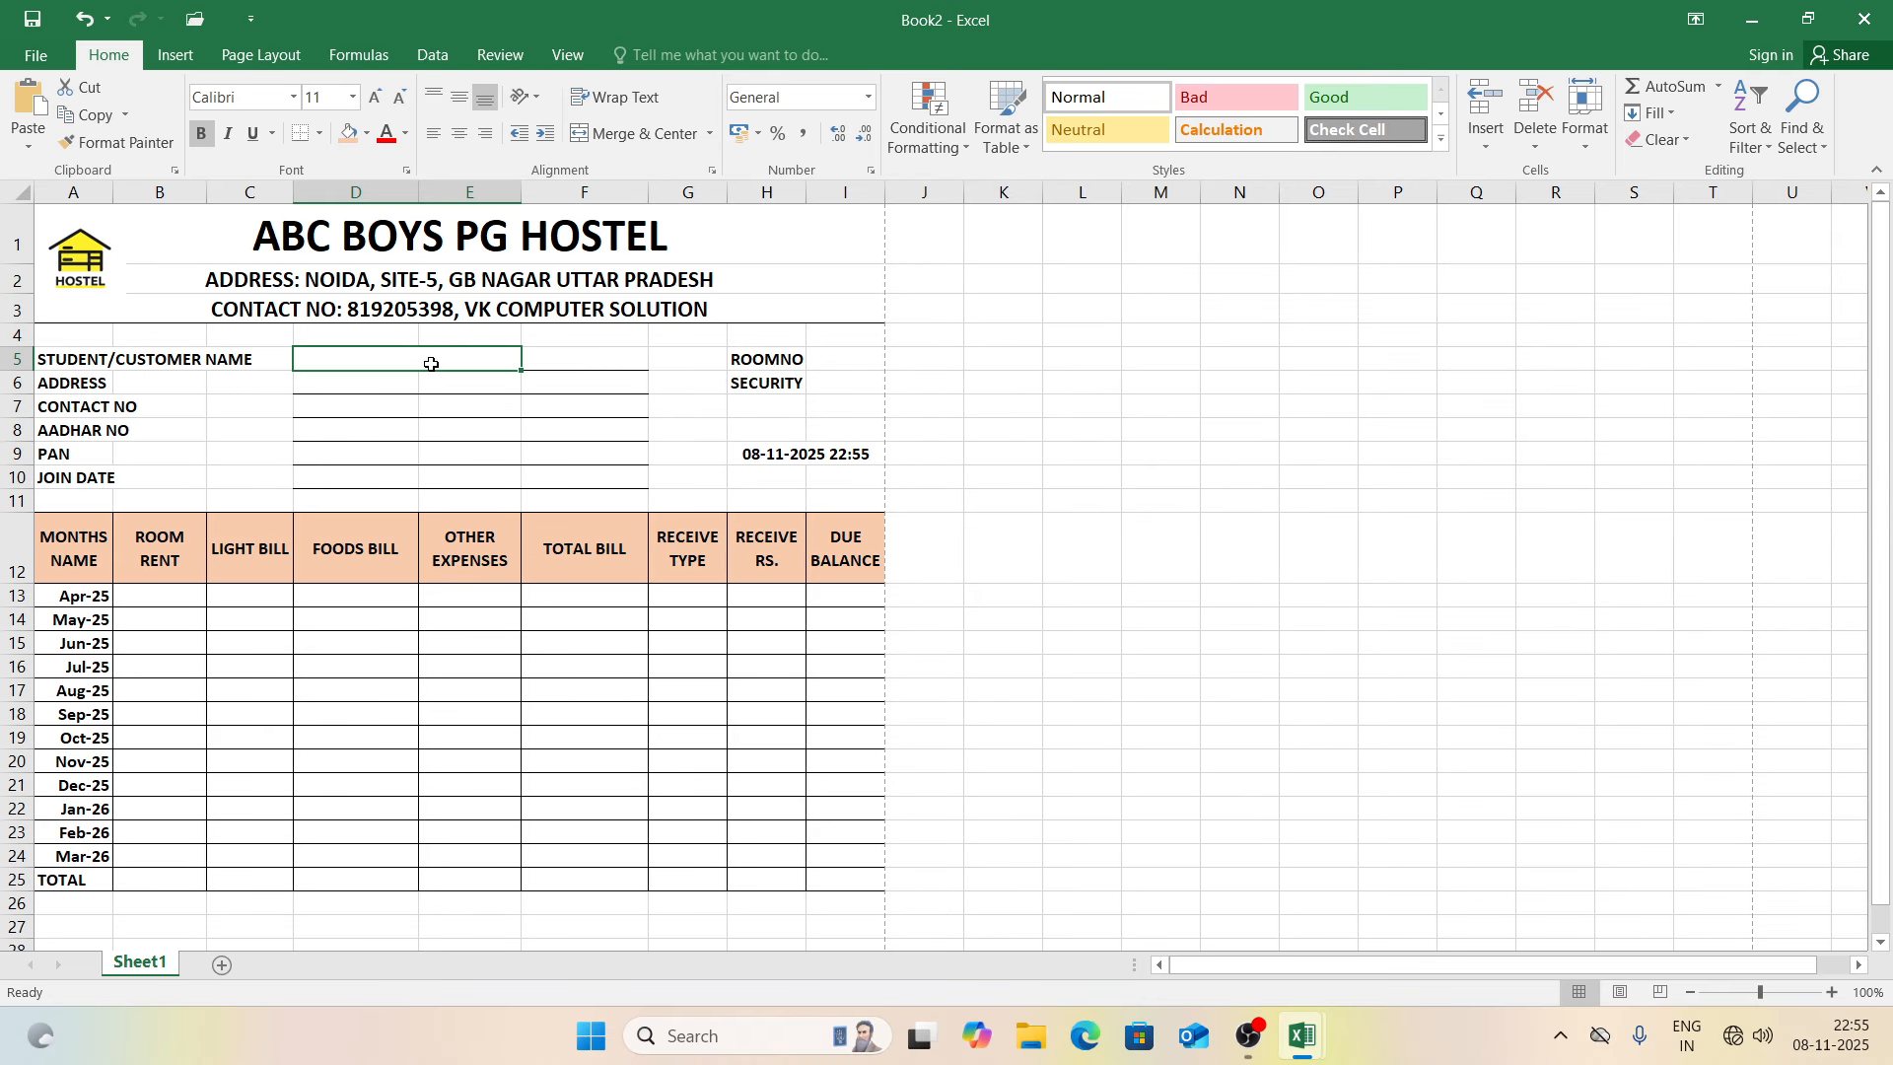
pyautogui.moveTo(525, 374); pyautogui.dragTo(528, 486)
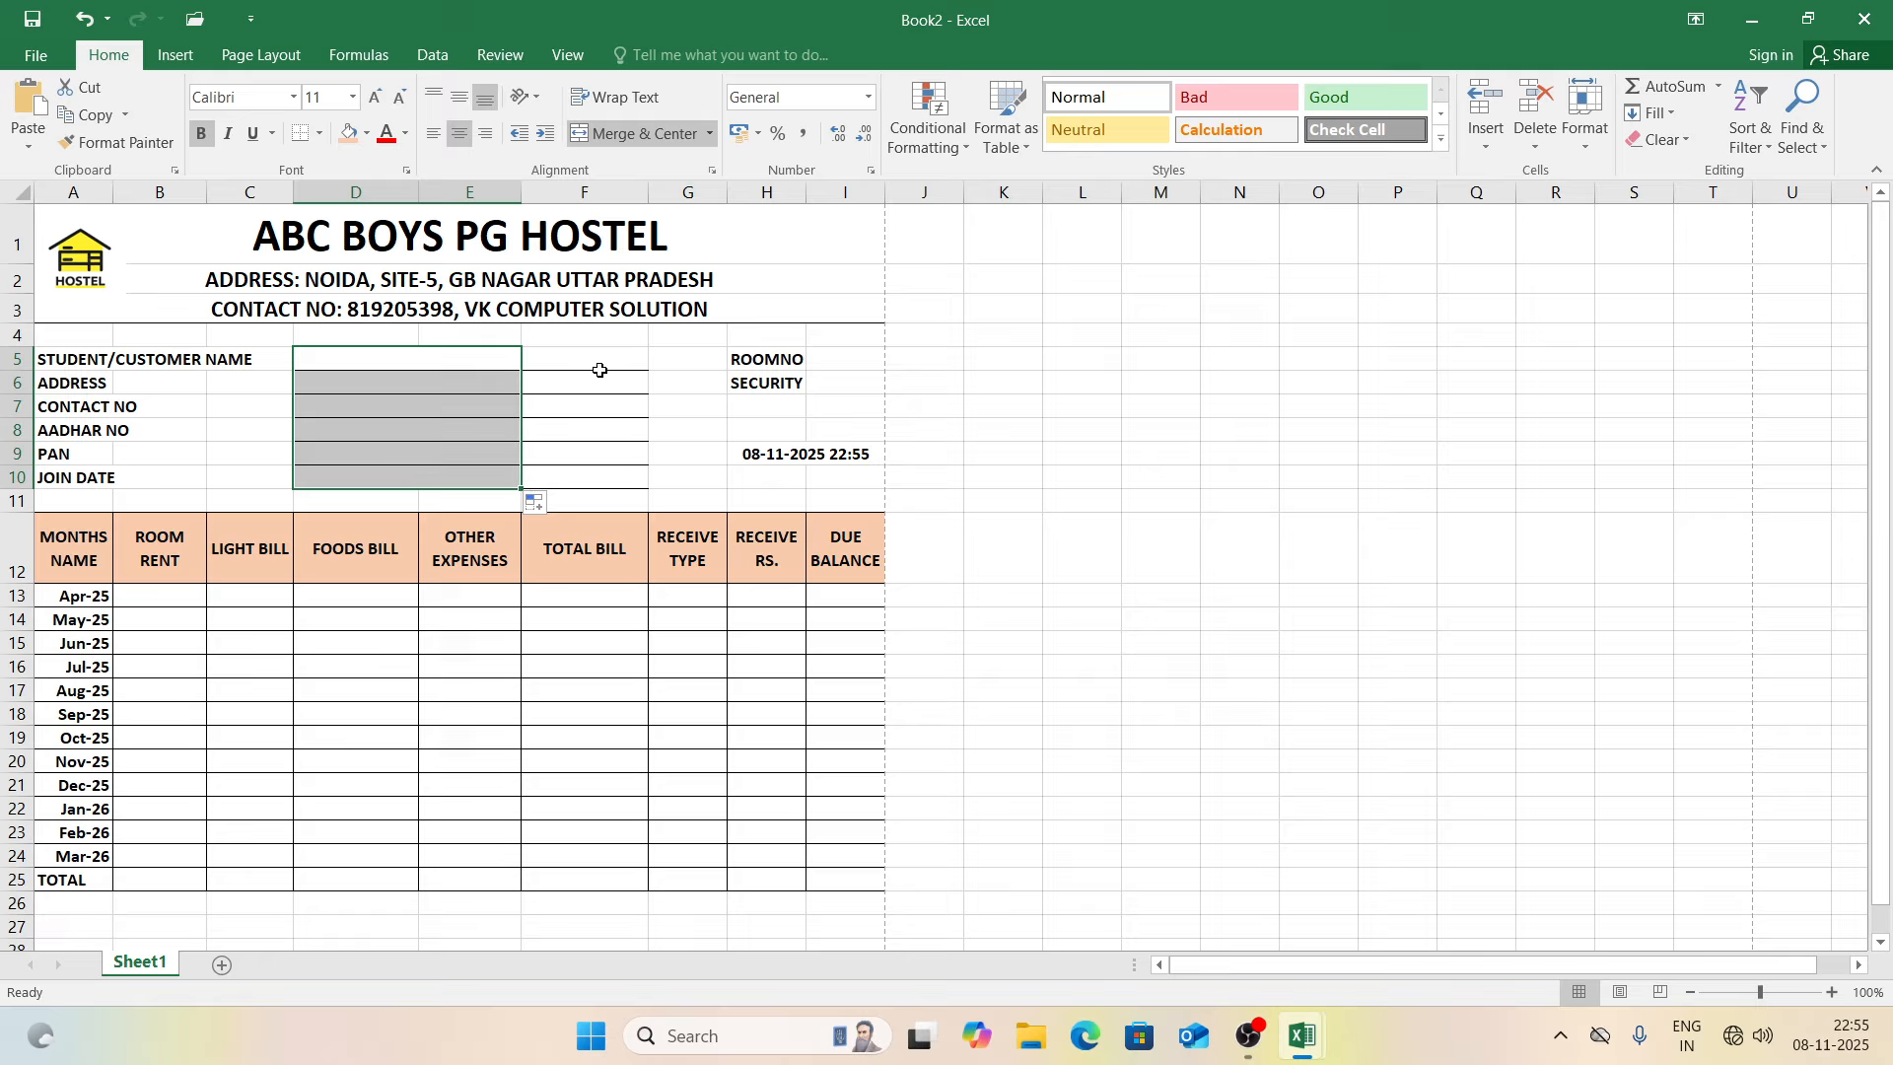
# Step: Remove all borders from F5:F10
pyautogui.moveTo(599, 368); pyautogui.dragTo(614, 477)
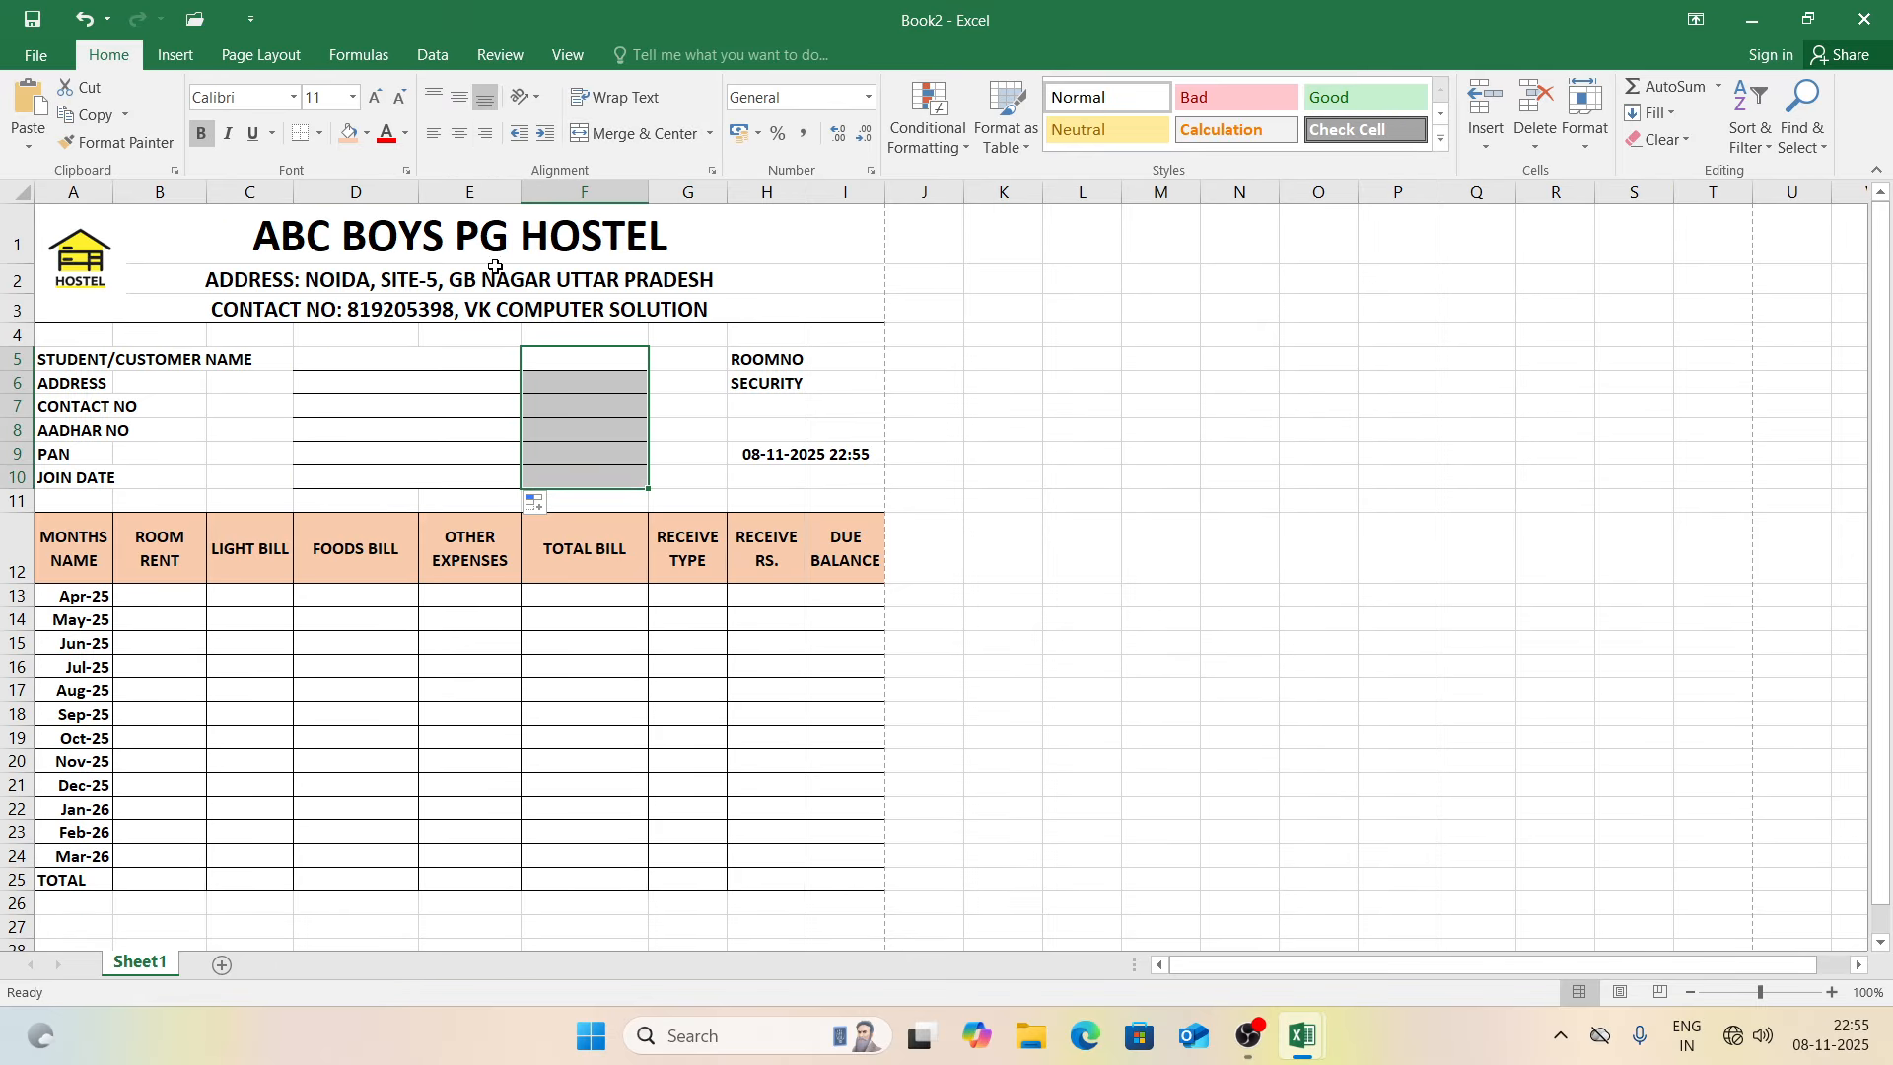
pyautogui.click(319, 133)
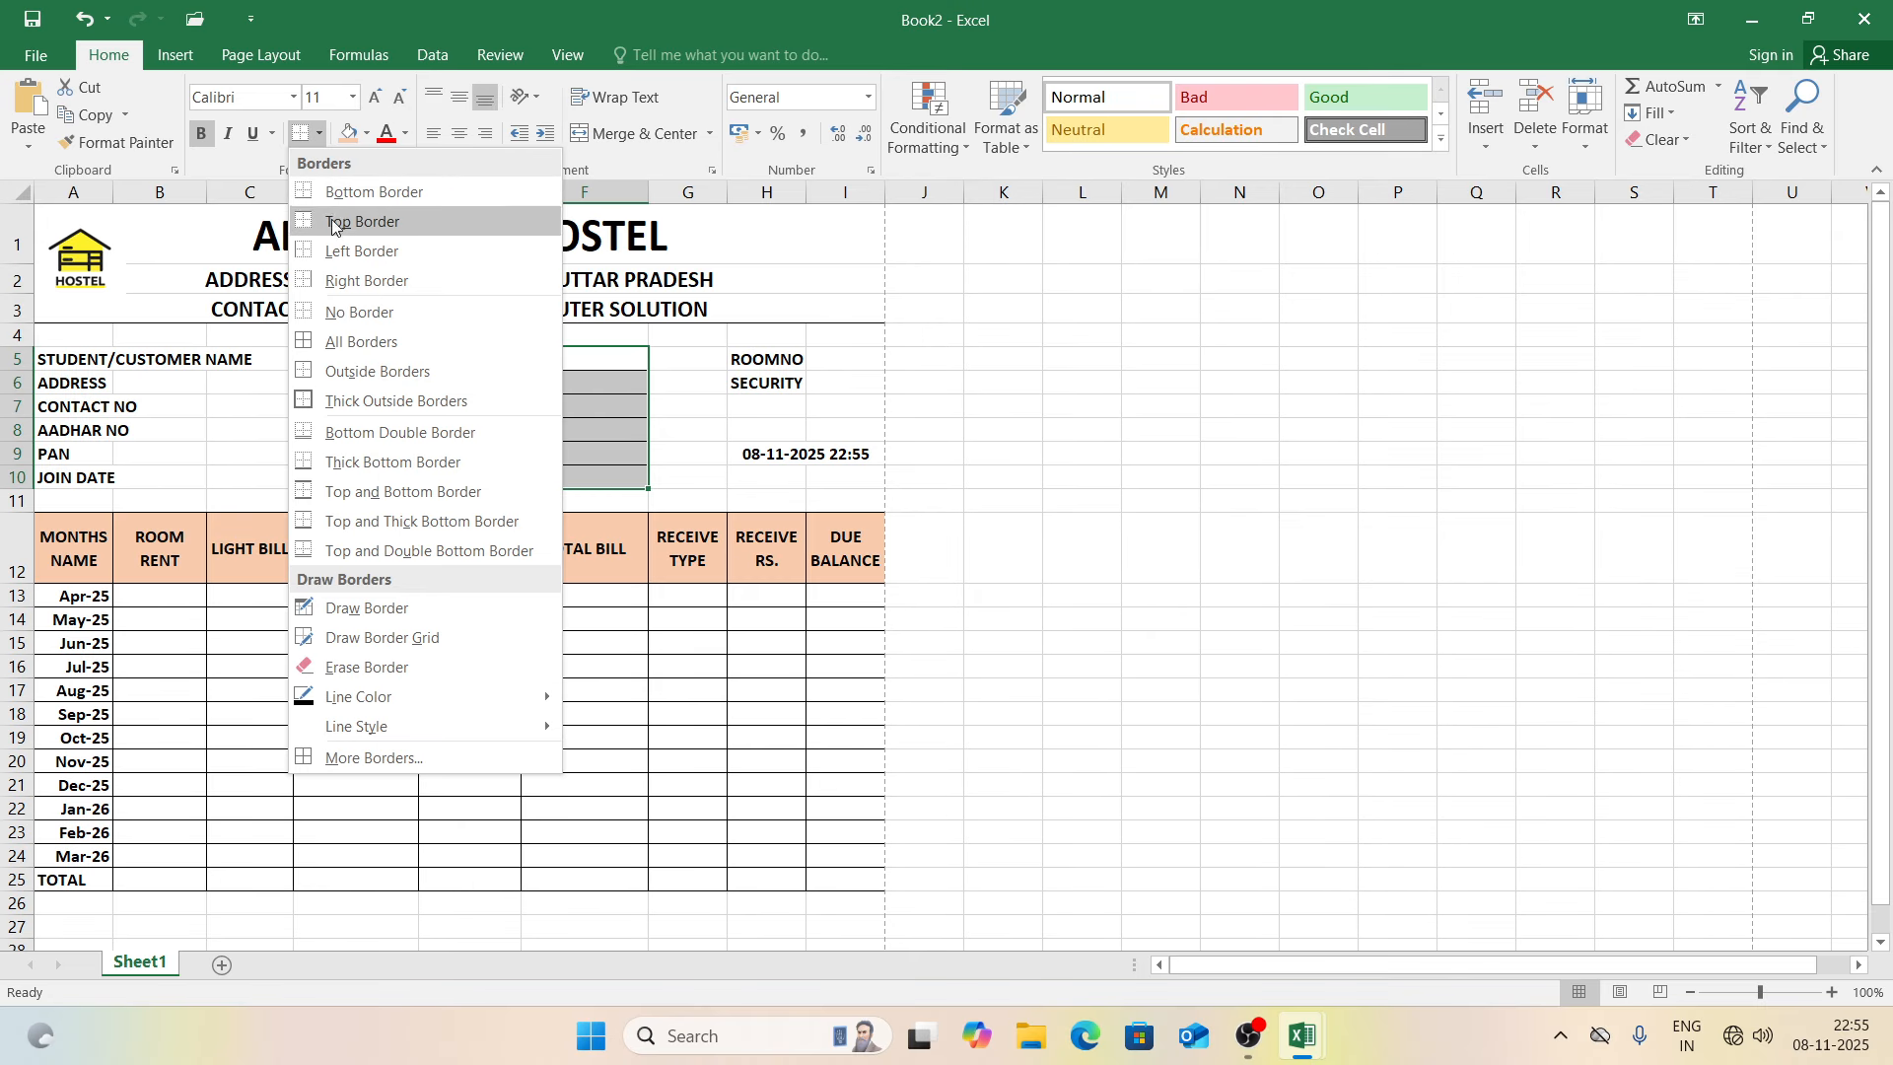
pyautogui.click(358, 312)
pyautogui.click(560, 404)
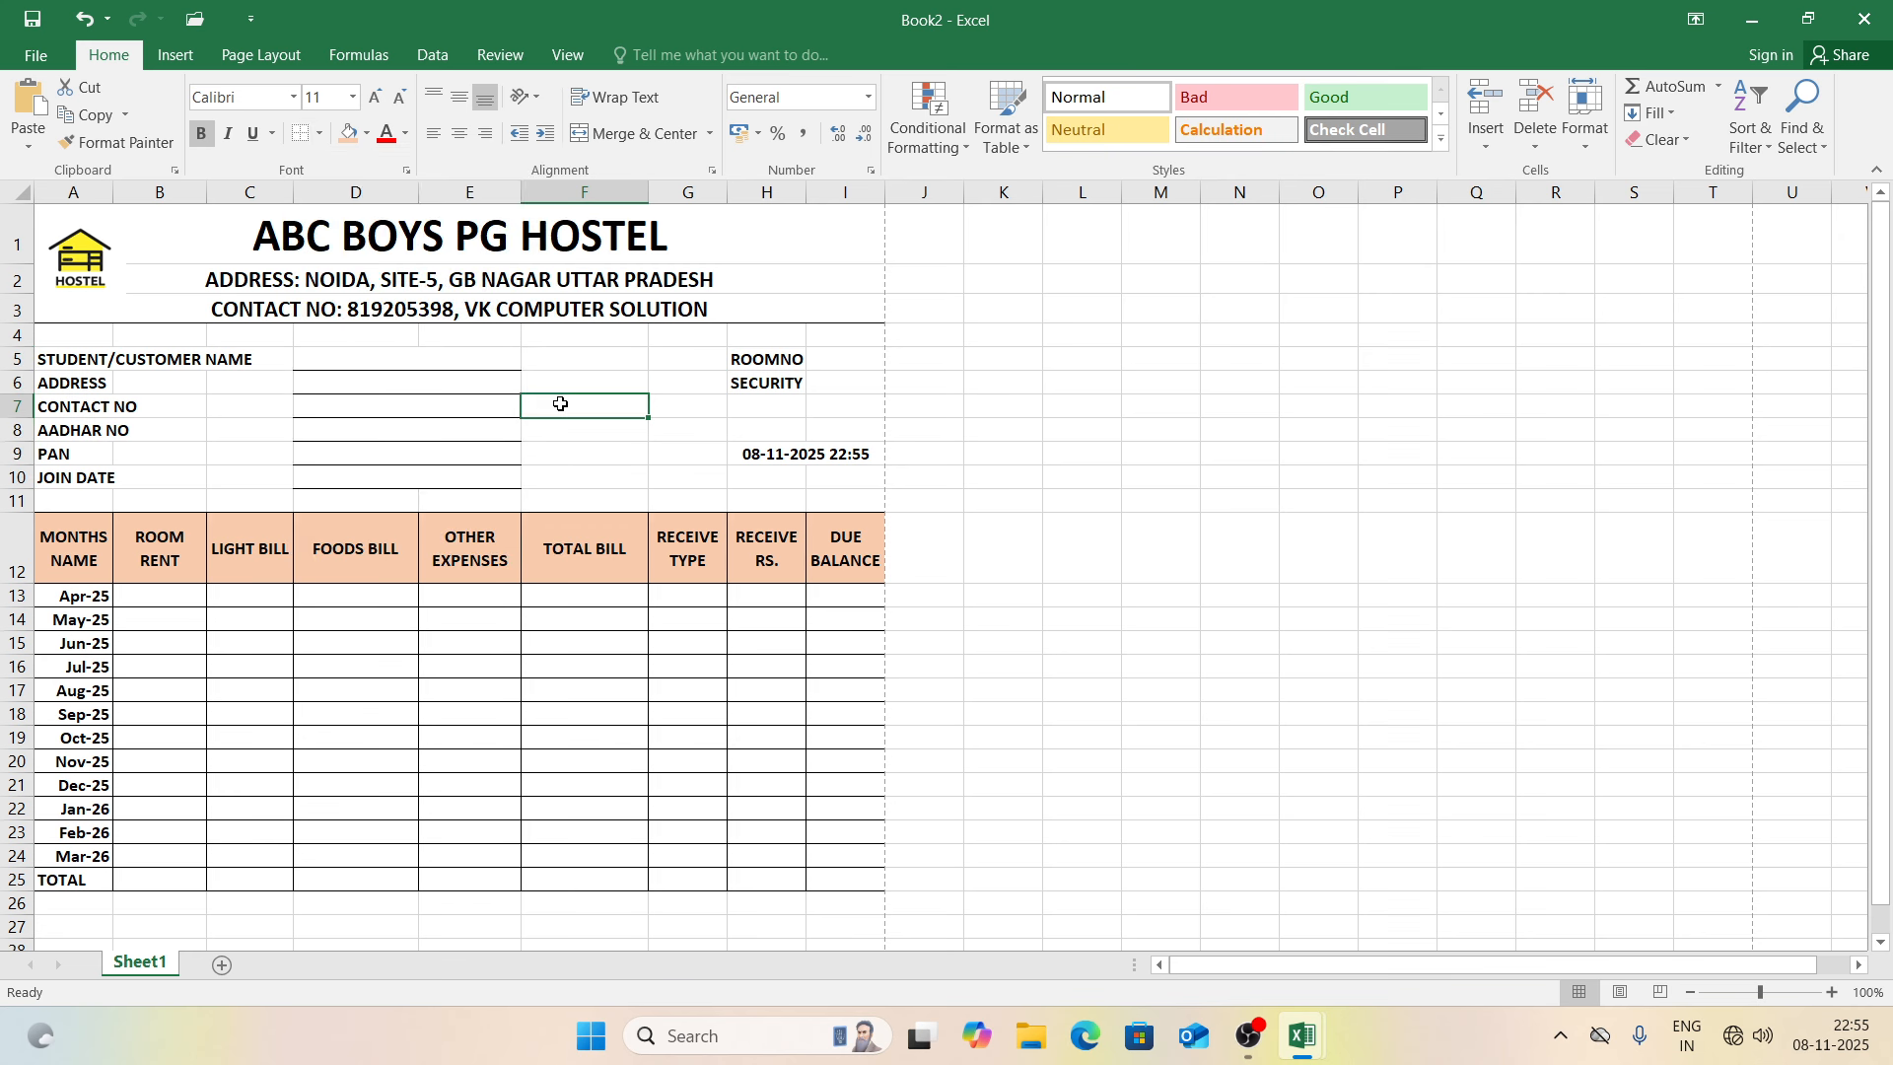
pyautogui.click(611, 387)
# Step: Draw a rectangle shape over F5:F10 beside the customer details
pyautogui.click(177, 59)
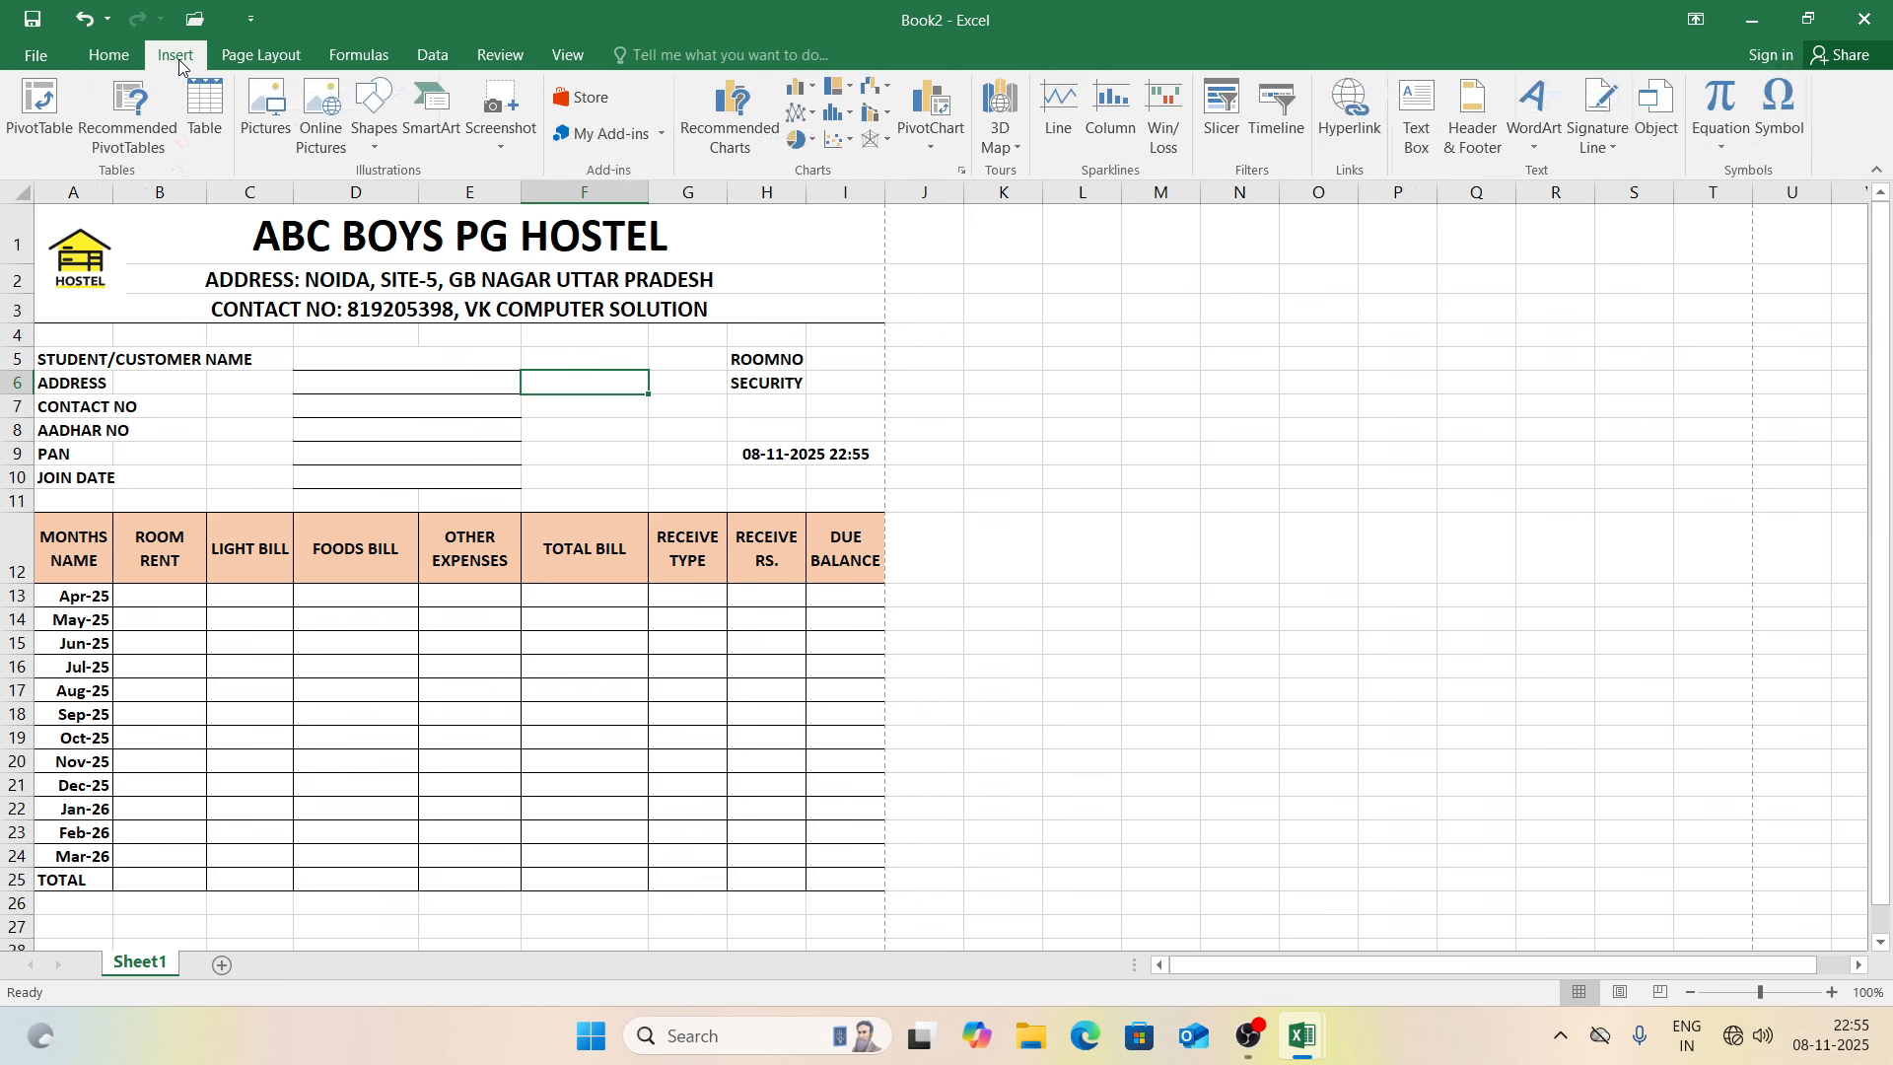
pyautogui.click(367, 109)
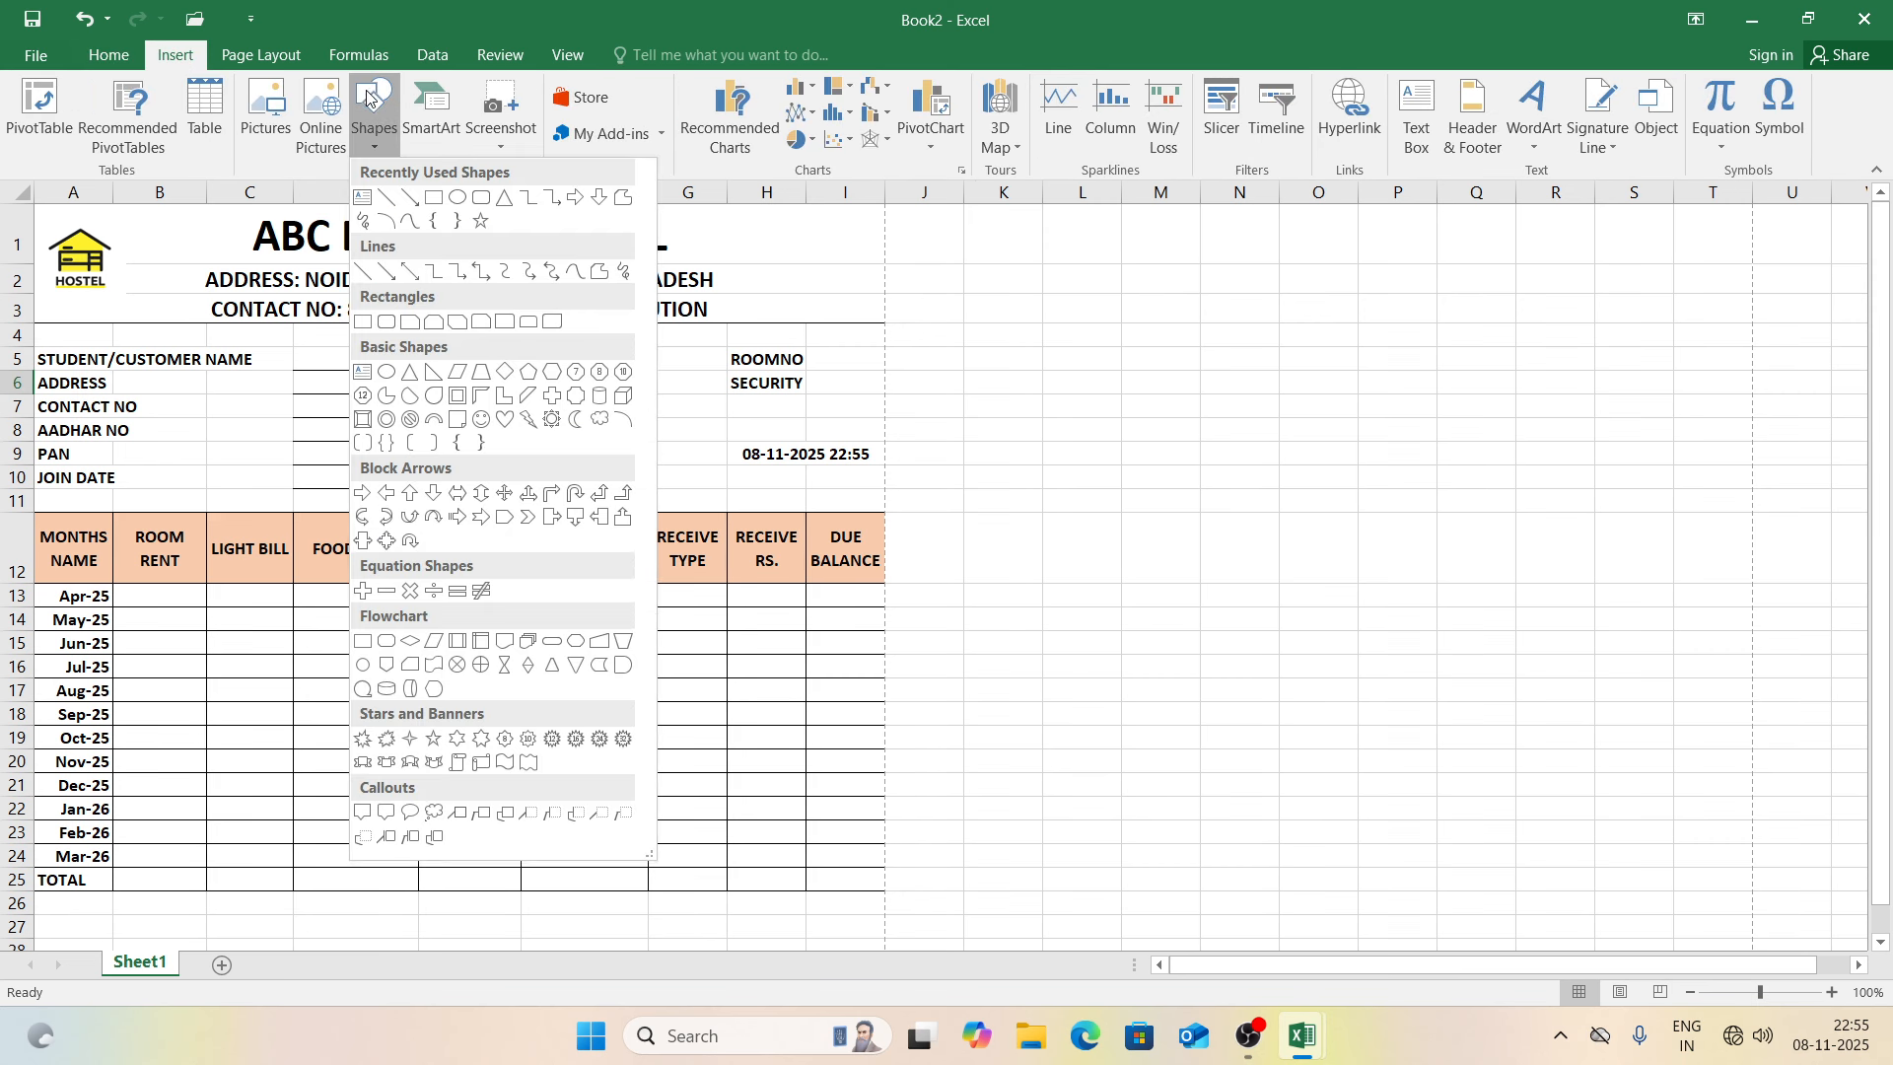
pyautogui.click(436, 201)
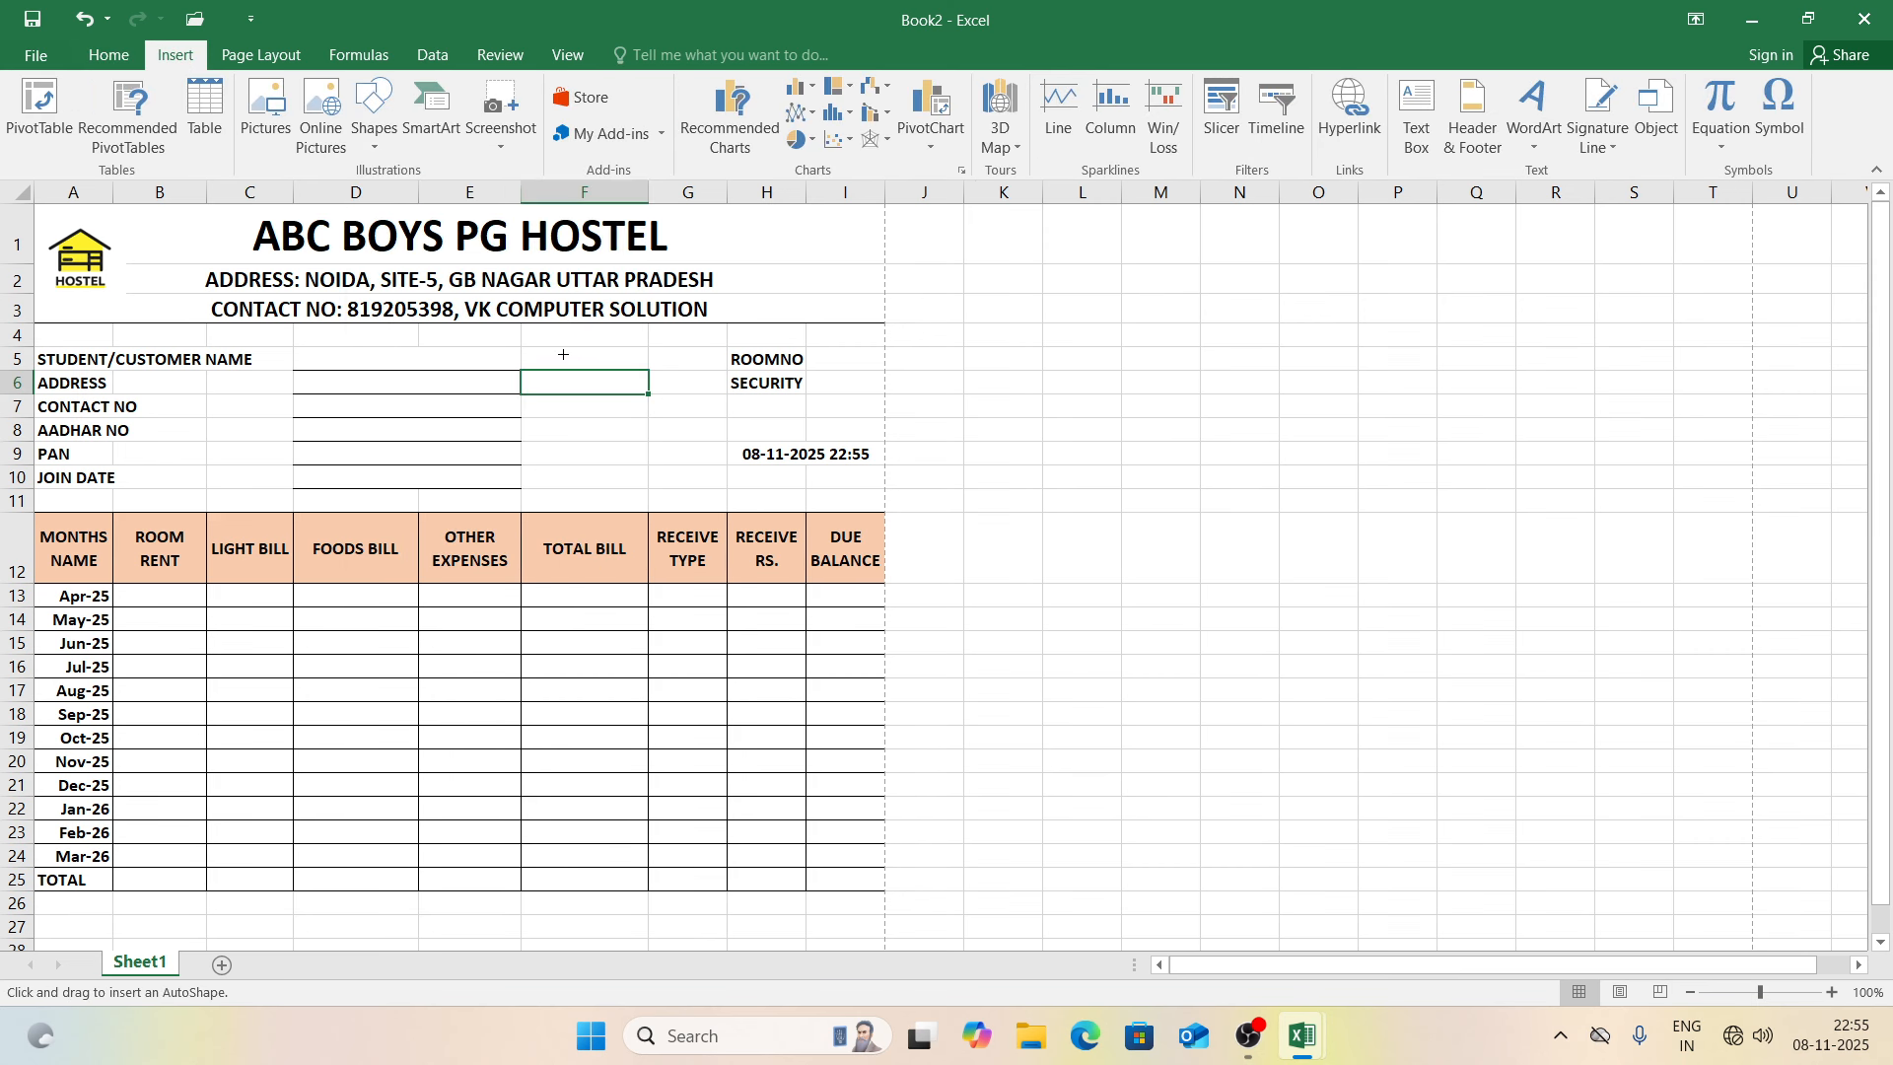
pyautogui.moveTo(561, 350); pyautogui.dragTo(690, 489)
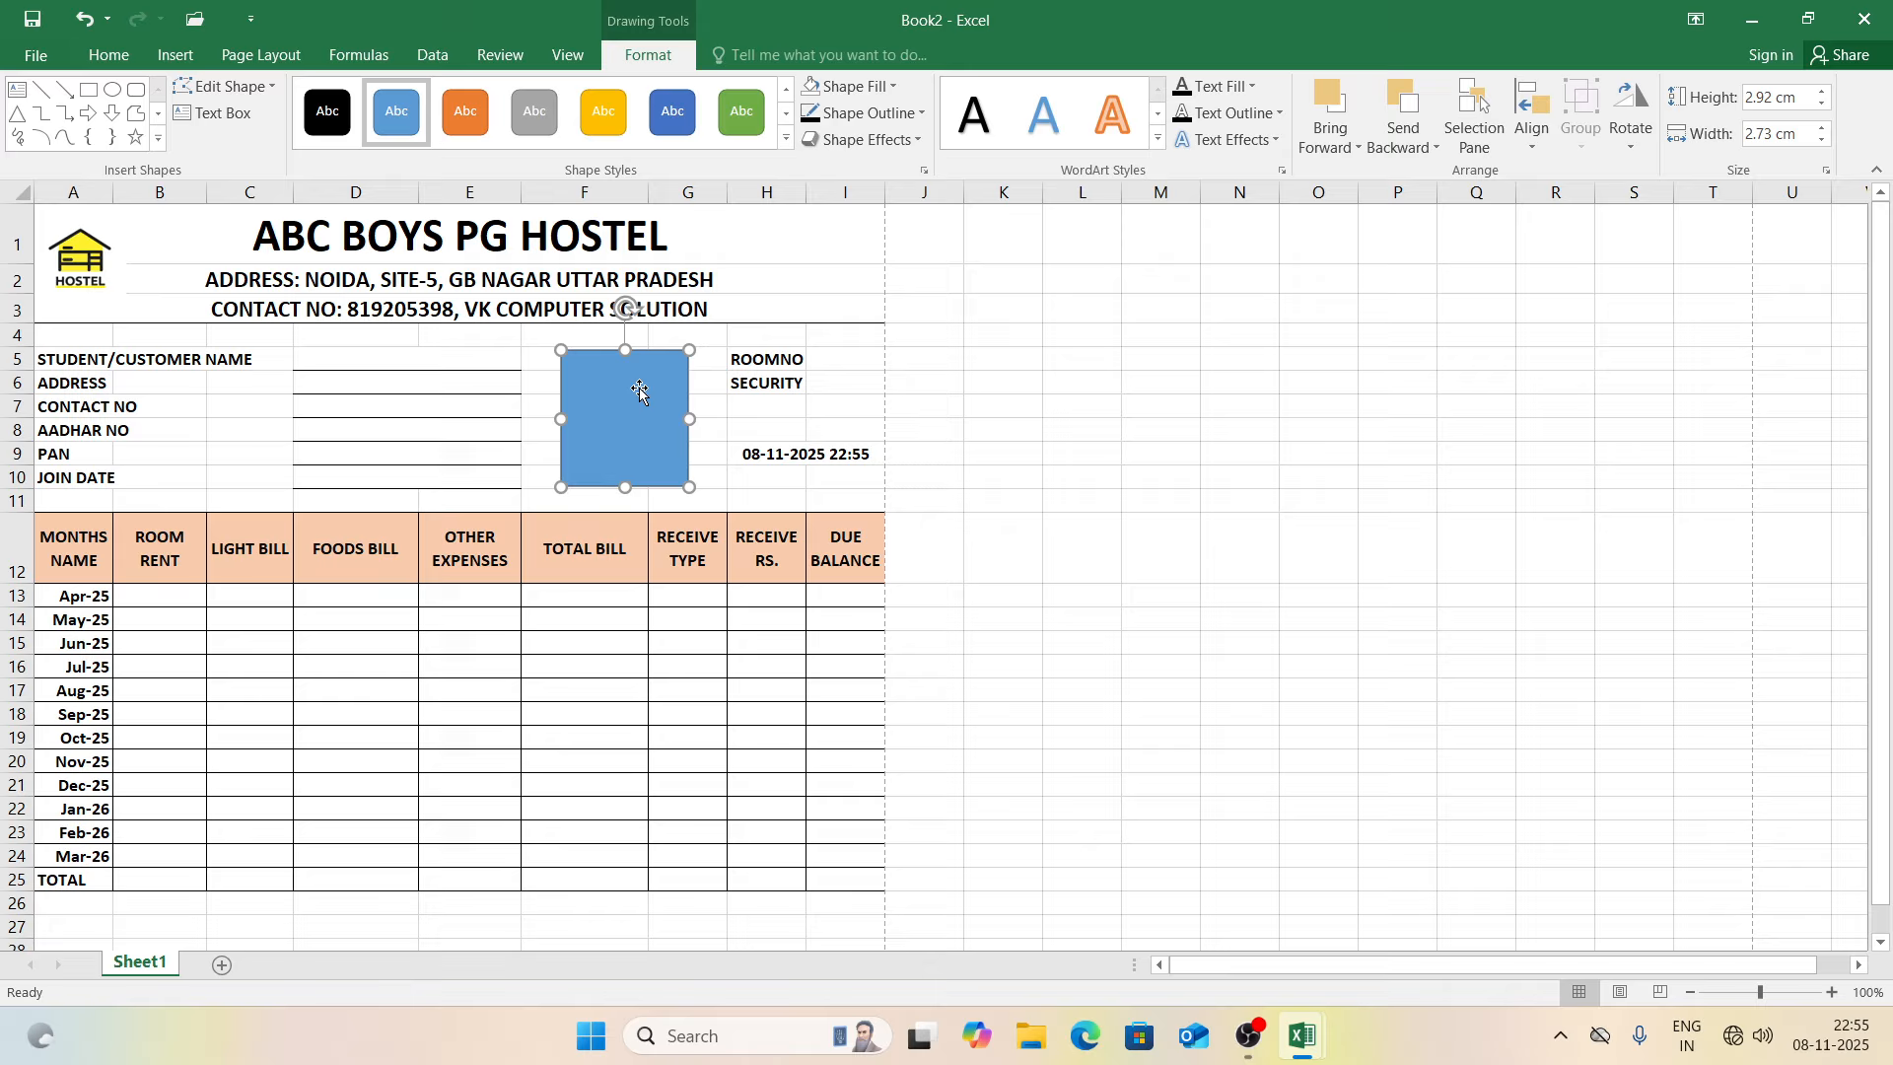
pyautogui.moveTo(622, 348); pyautogui.dragTo(618, 346)
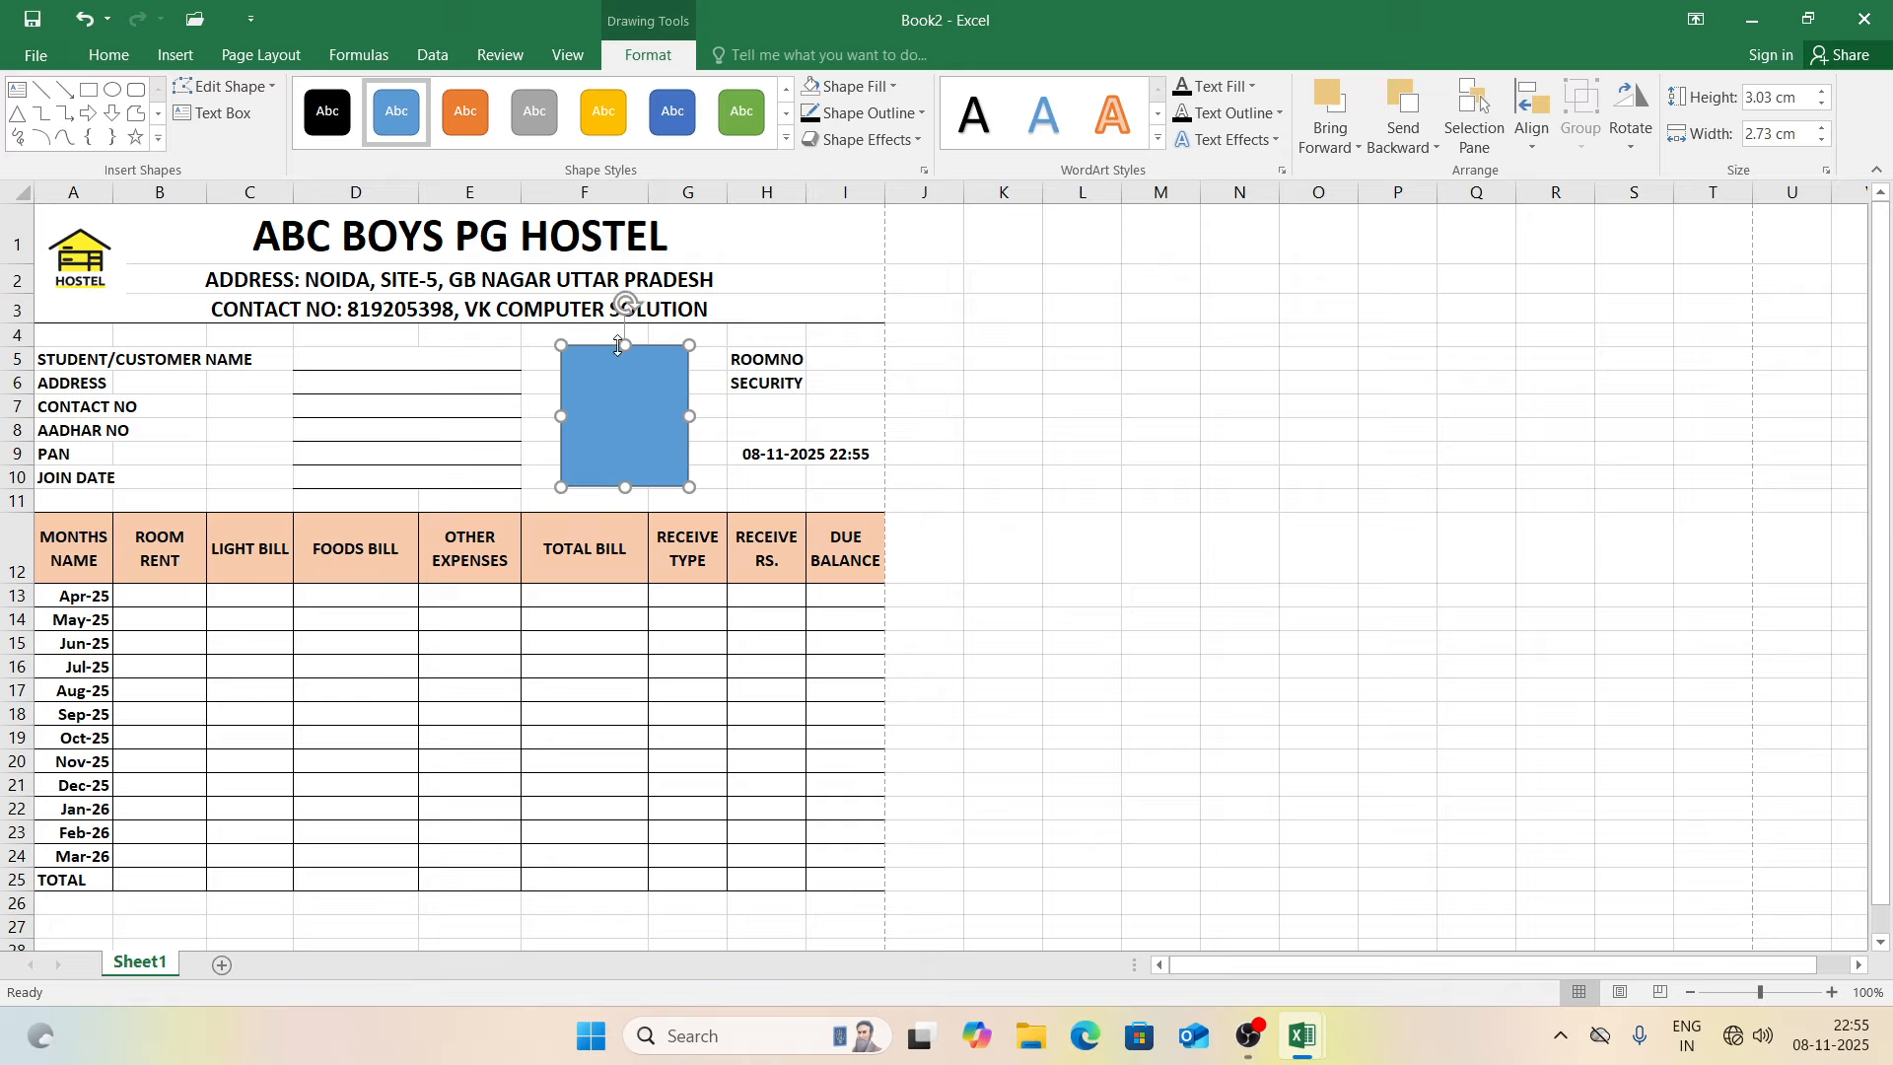
# Step: Set the rectangle's Shape Fill to No Fill
pyautogui.click(860, 97)
pyautogui.click(877, 387)
pyautogui.click(1047, 567)
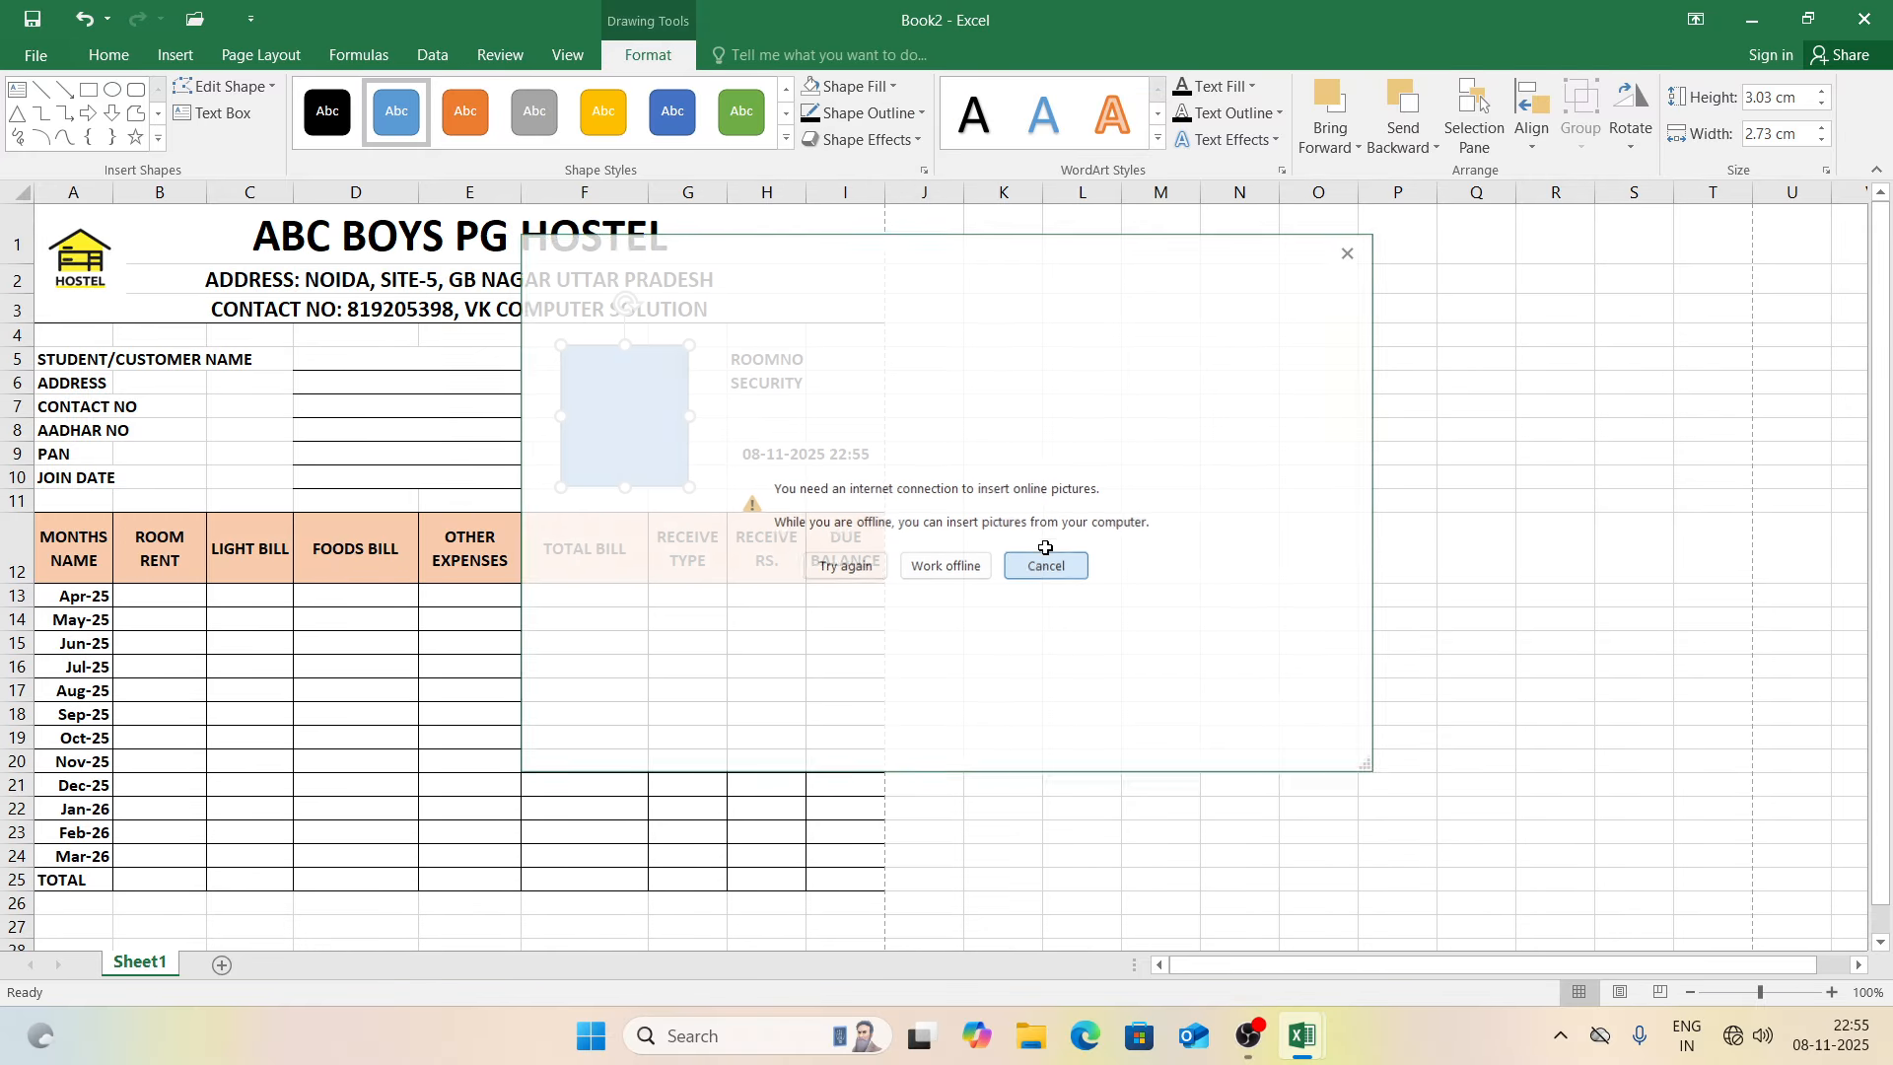
pyautogui.click(856, 87)
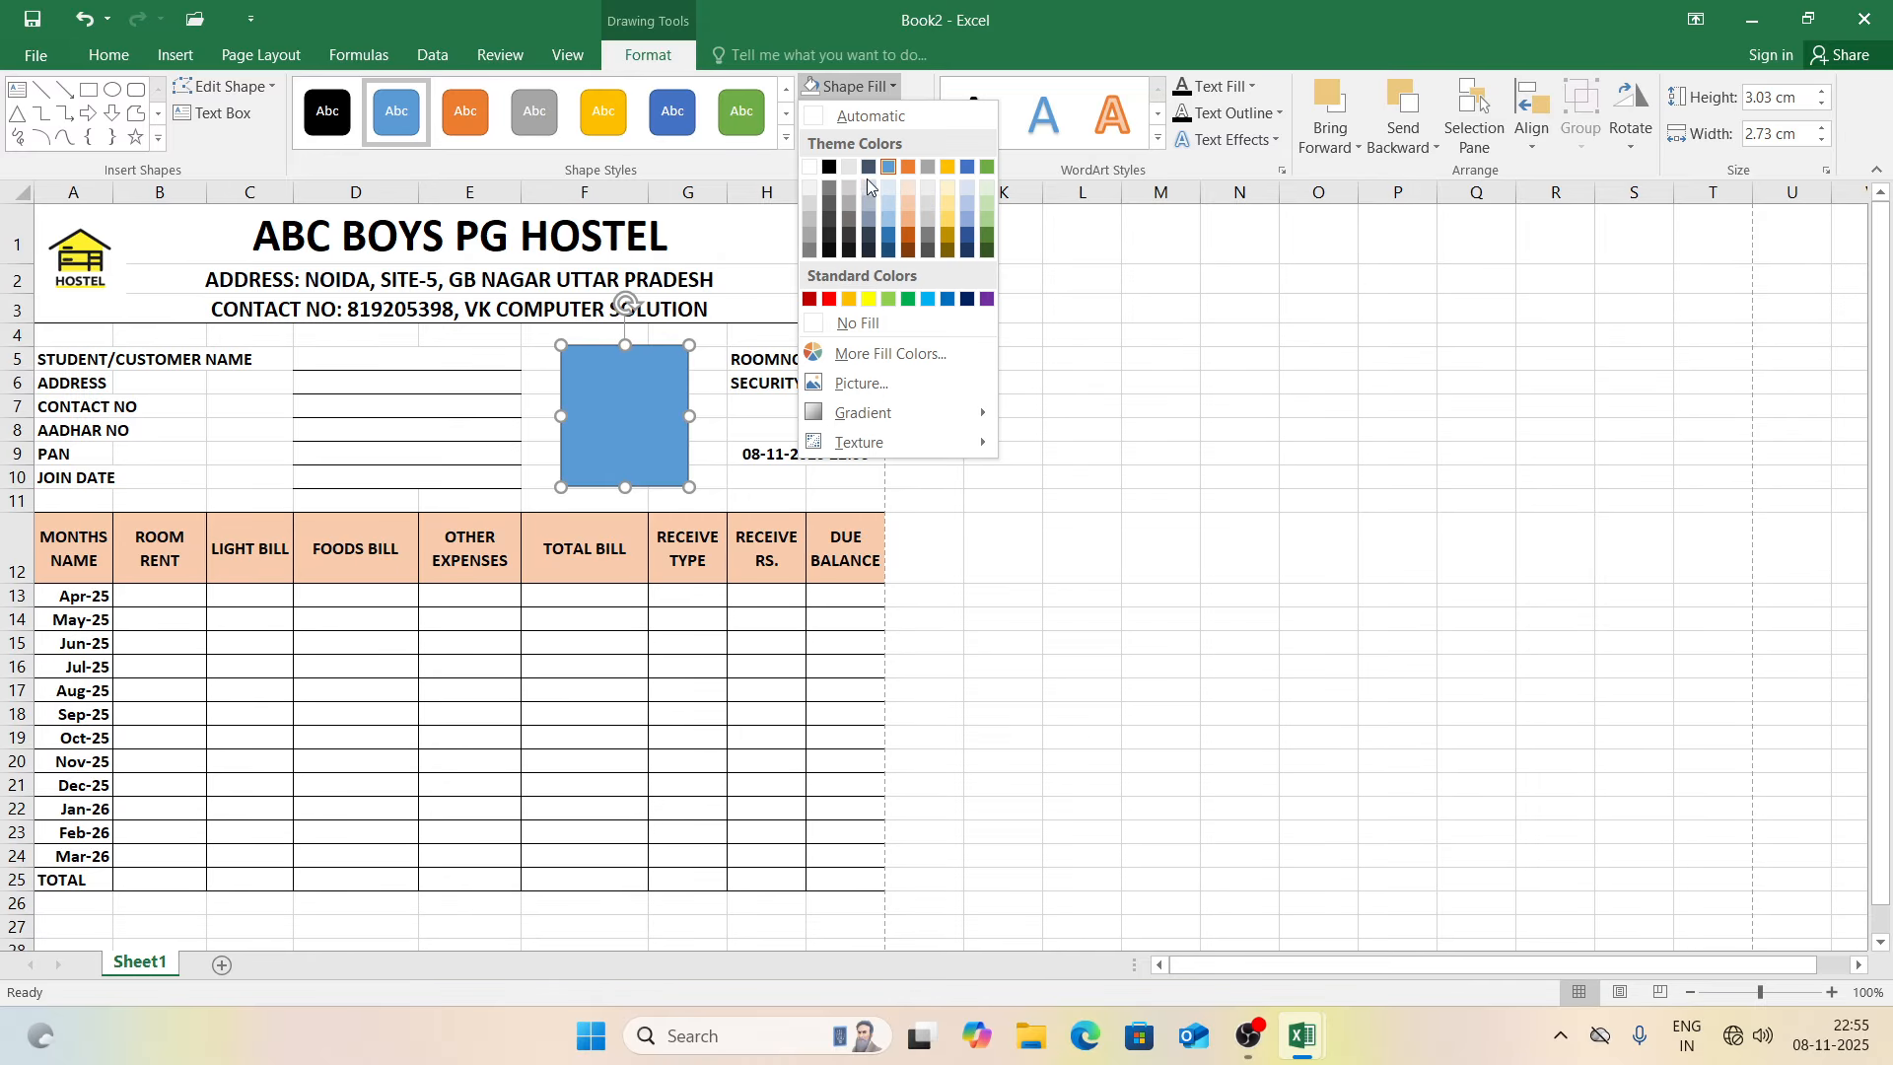
pyautogui.click(877, 321)
pyautogui.click(873, 333)
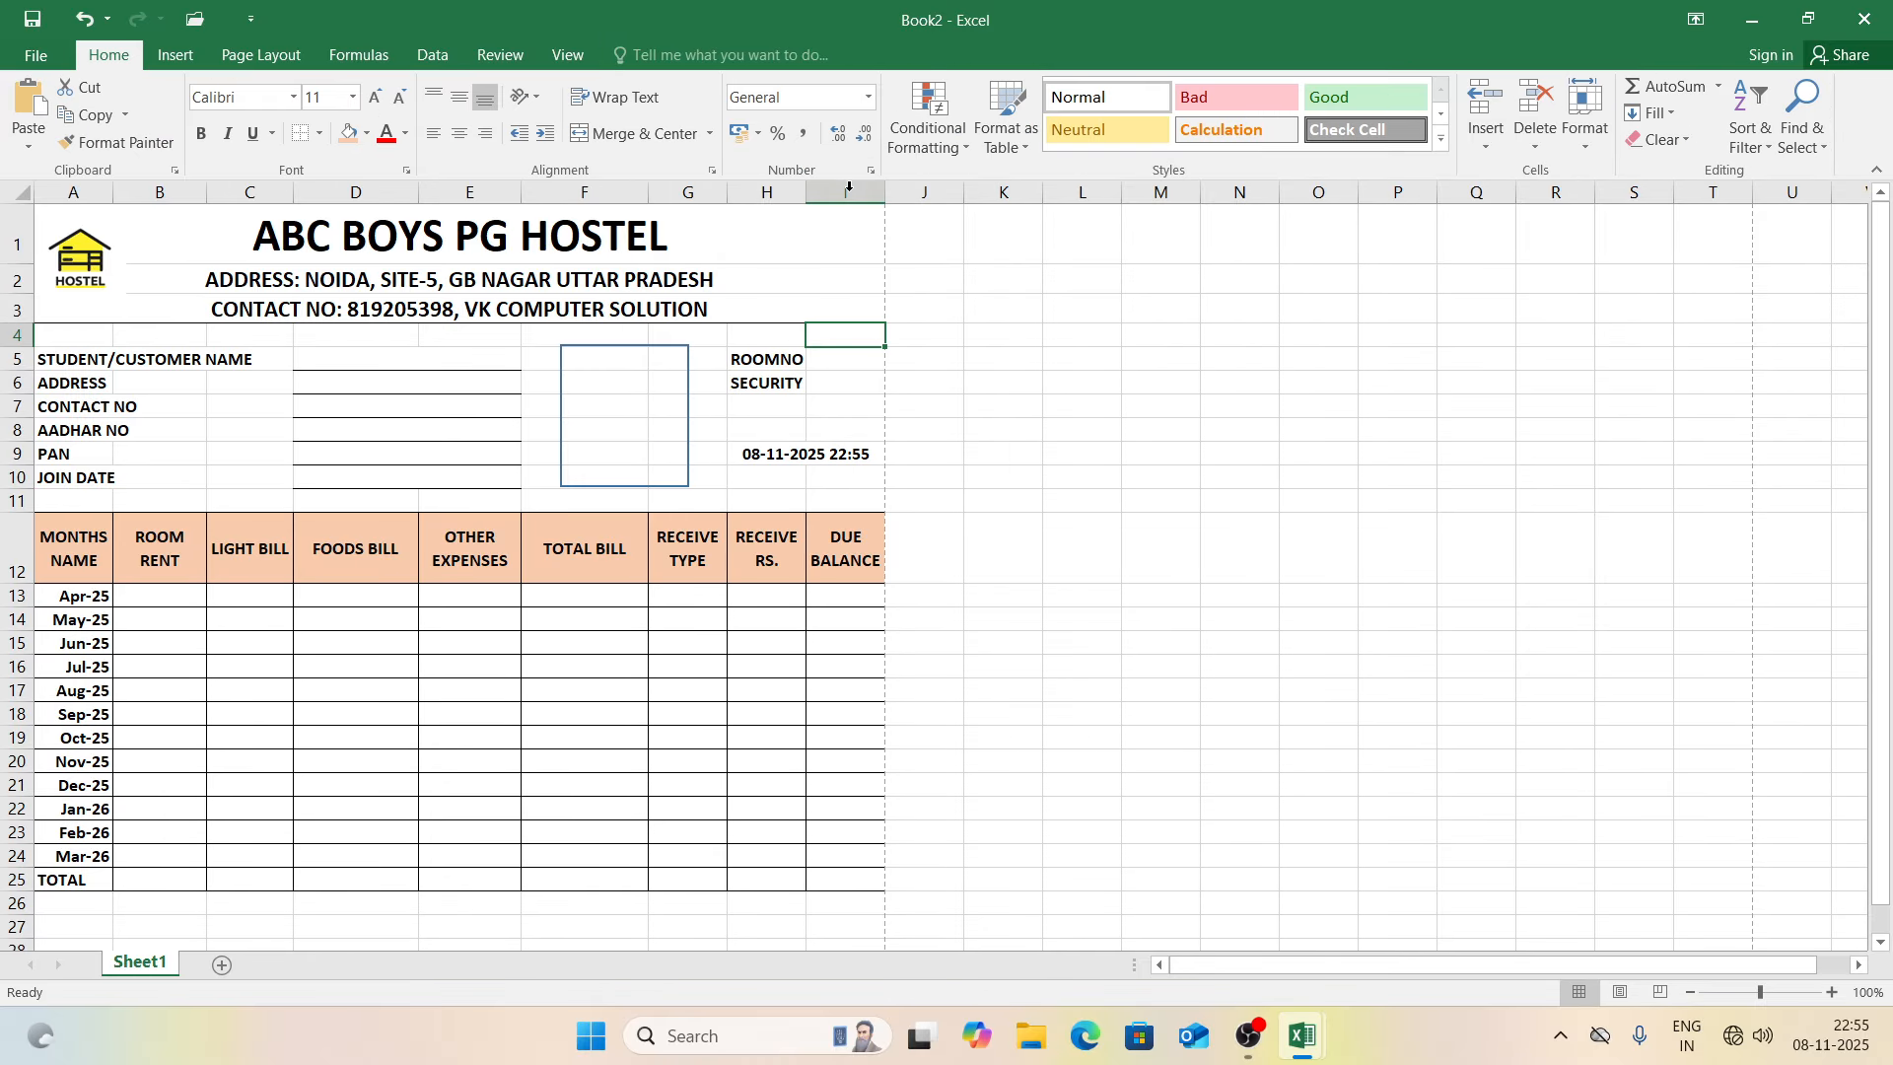
pyautogui.click(659, 358)
pyautogui.moveTo(1147, 506)
pyautogui.mouseDown()
pyautogui.moveTo(477, 799)
pyautogui.moveTo(279, 912)
pyautogui.mouseUp()
# Step: Enter TOTAL AMOUNT in B27, TOTAL RECEIVE in B28 and DUE BALANCE in B29
pyautogui.click(284, 921)
pyautogui.press('Down')
pyautogui.press('Down')
pyautogui.press('Down')
pyautogui.press('Down')
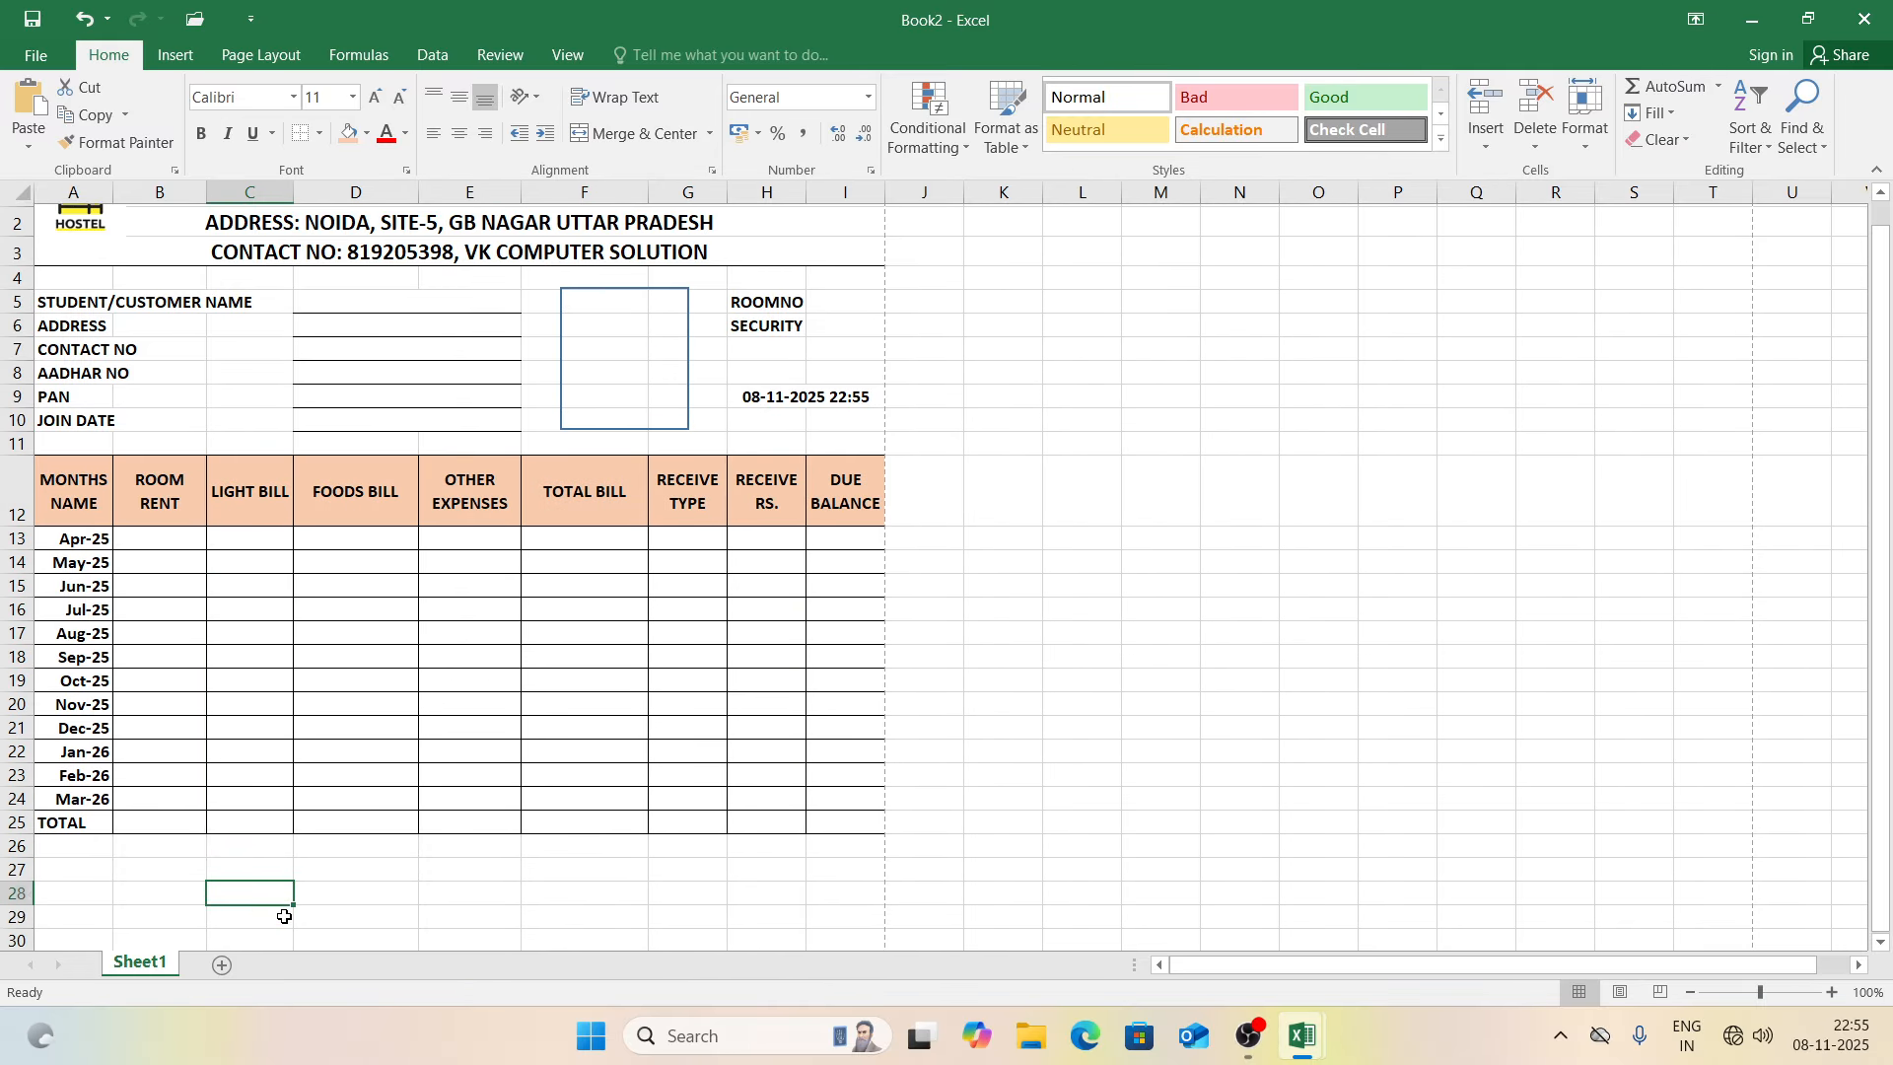
pyautogui.click(190, 841)
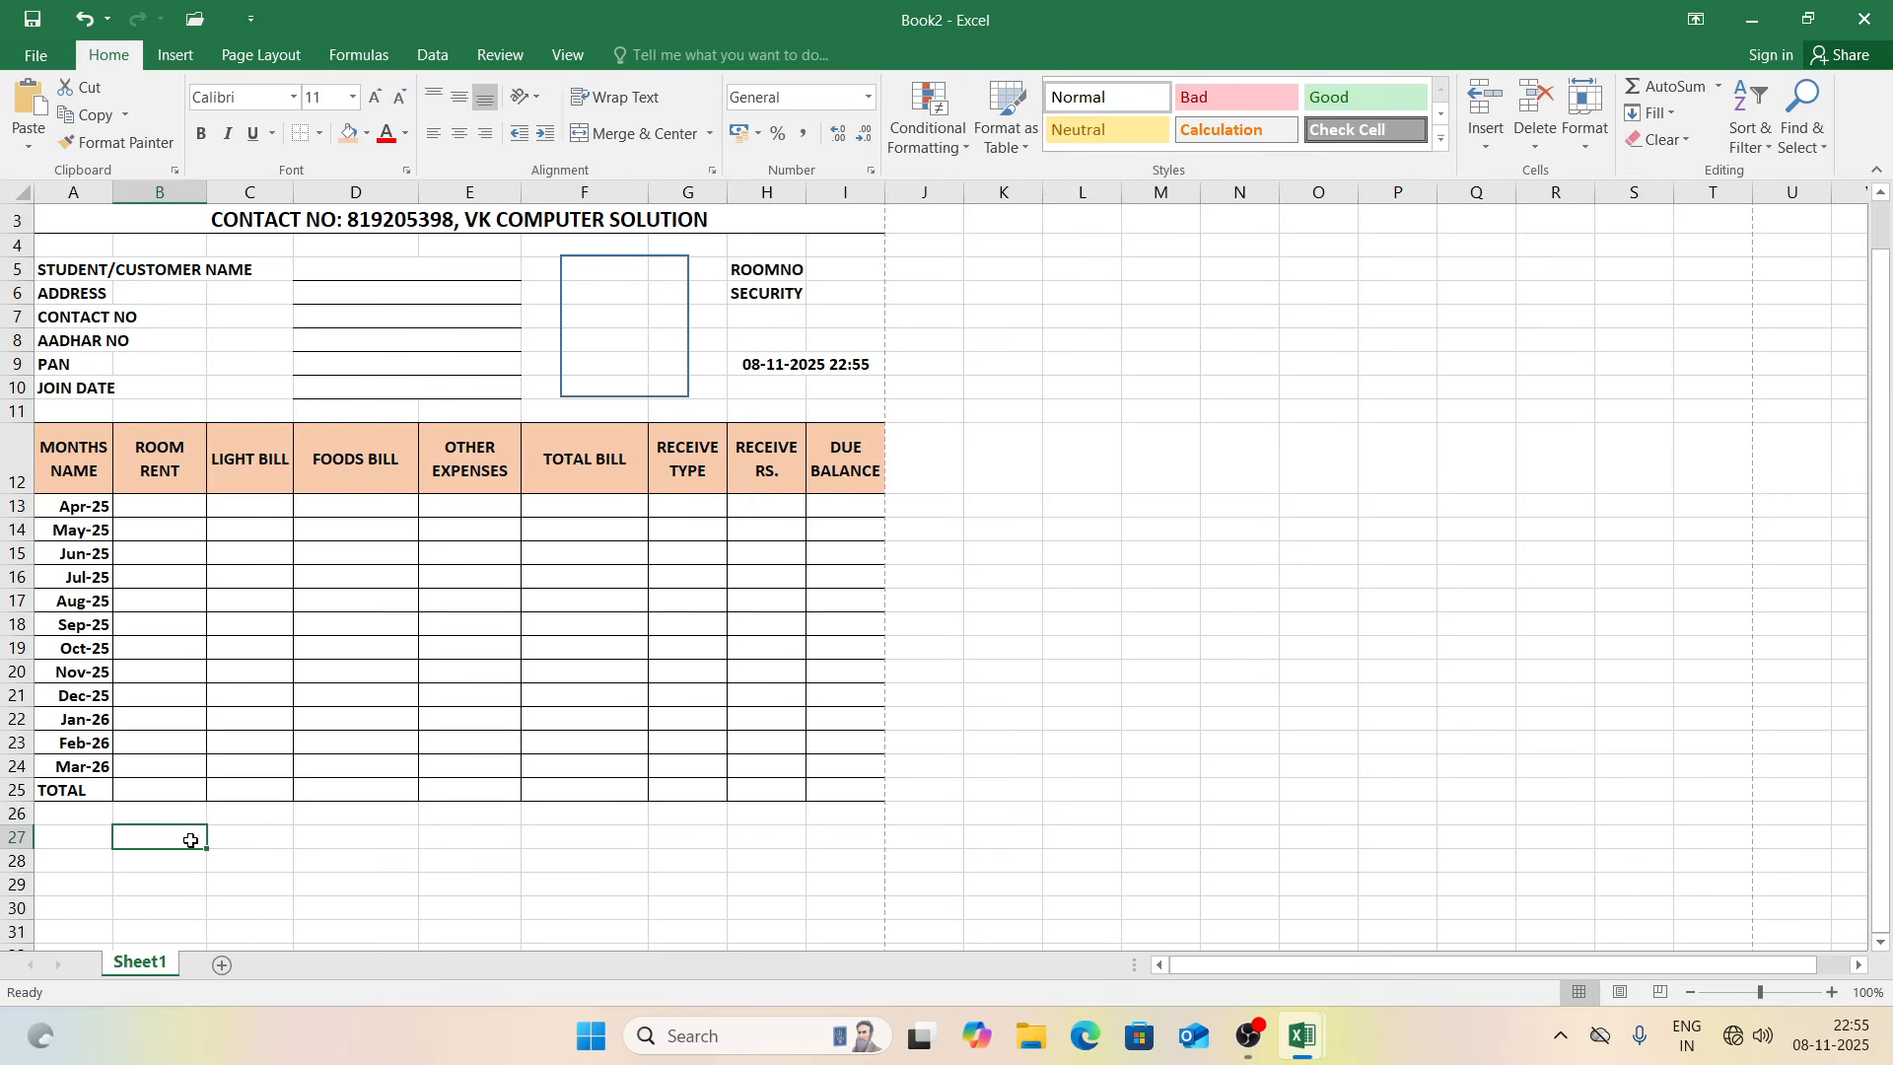
pyautogui.write('TOTAL AMO')
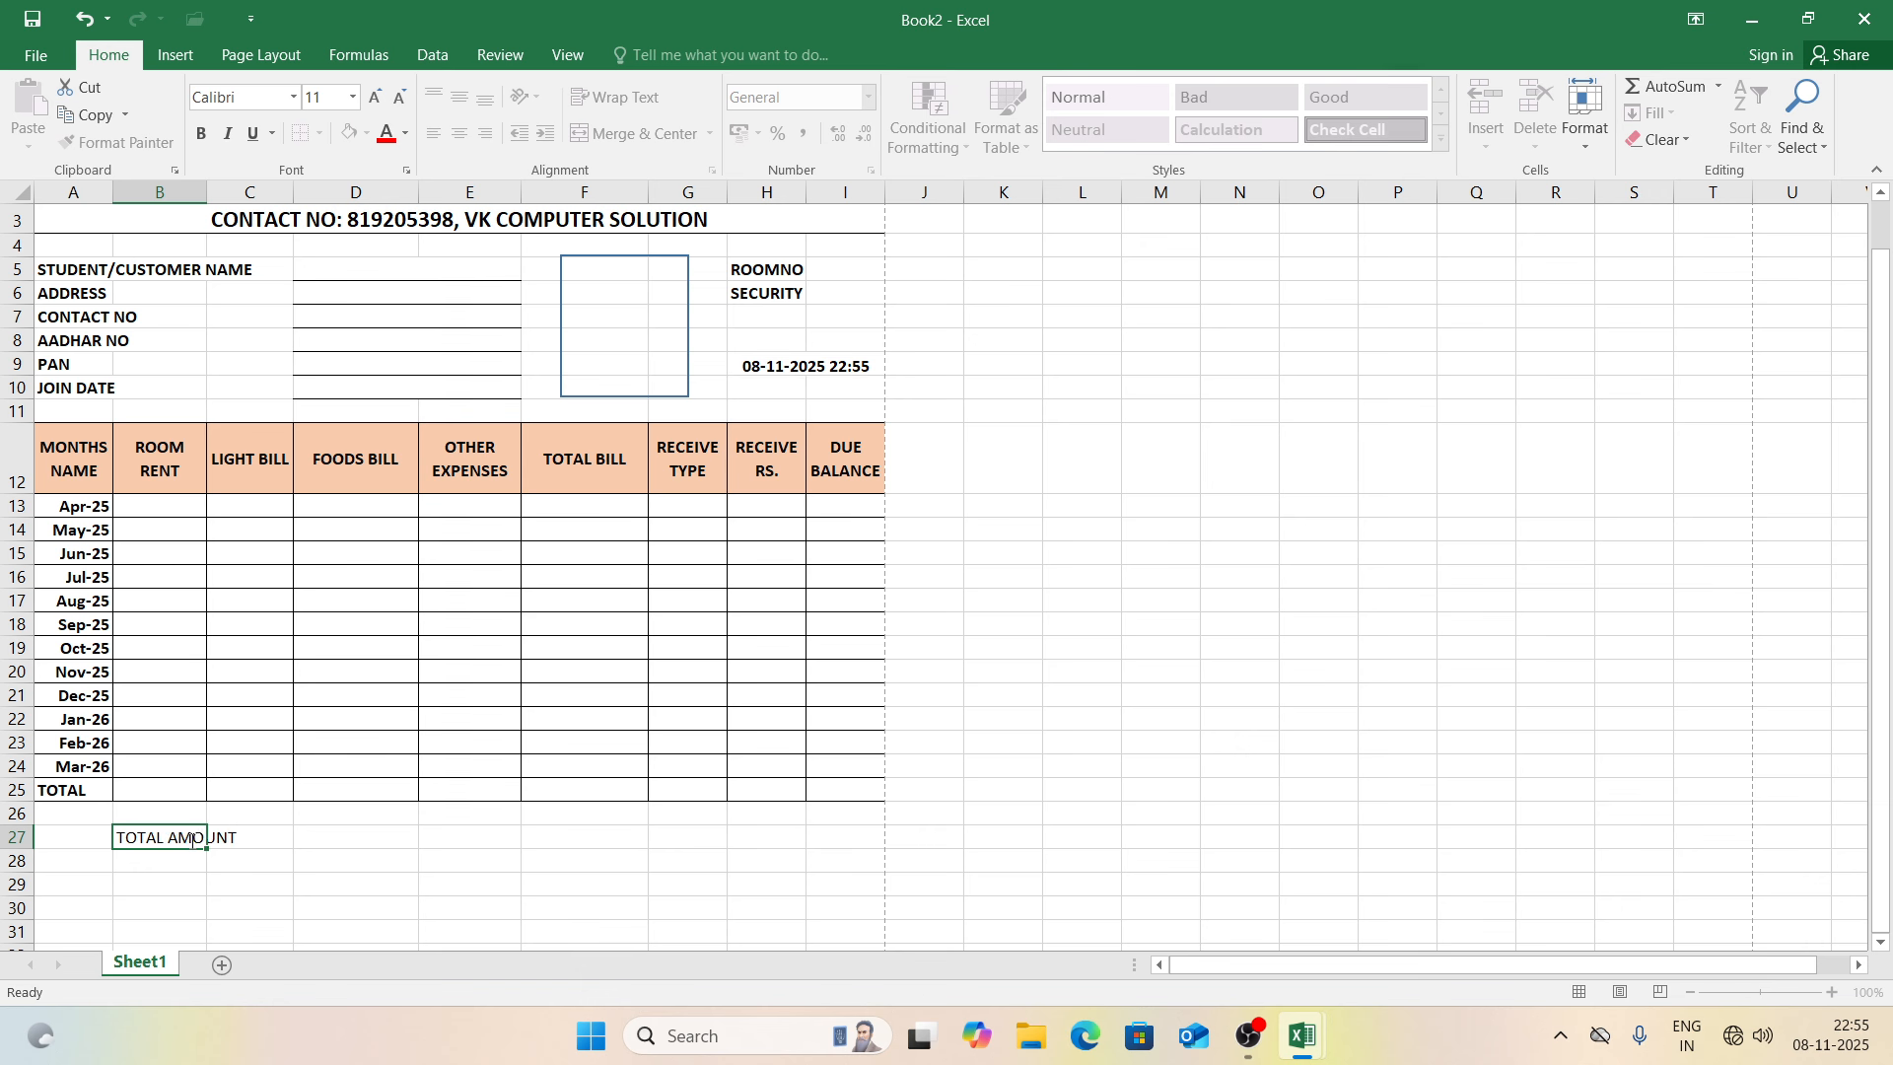
pyautogui.write('UNT')
pyautogui.press('Return')
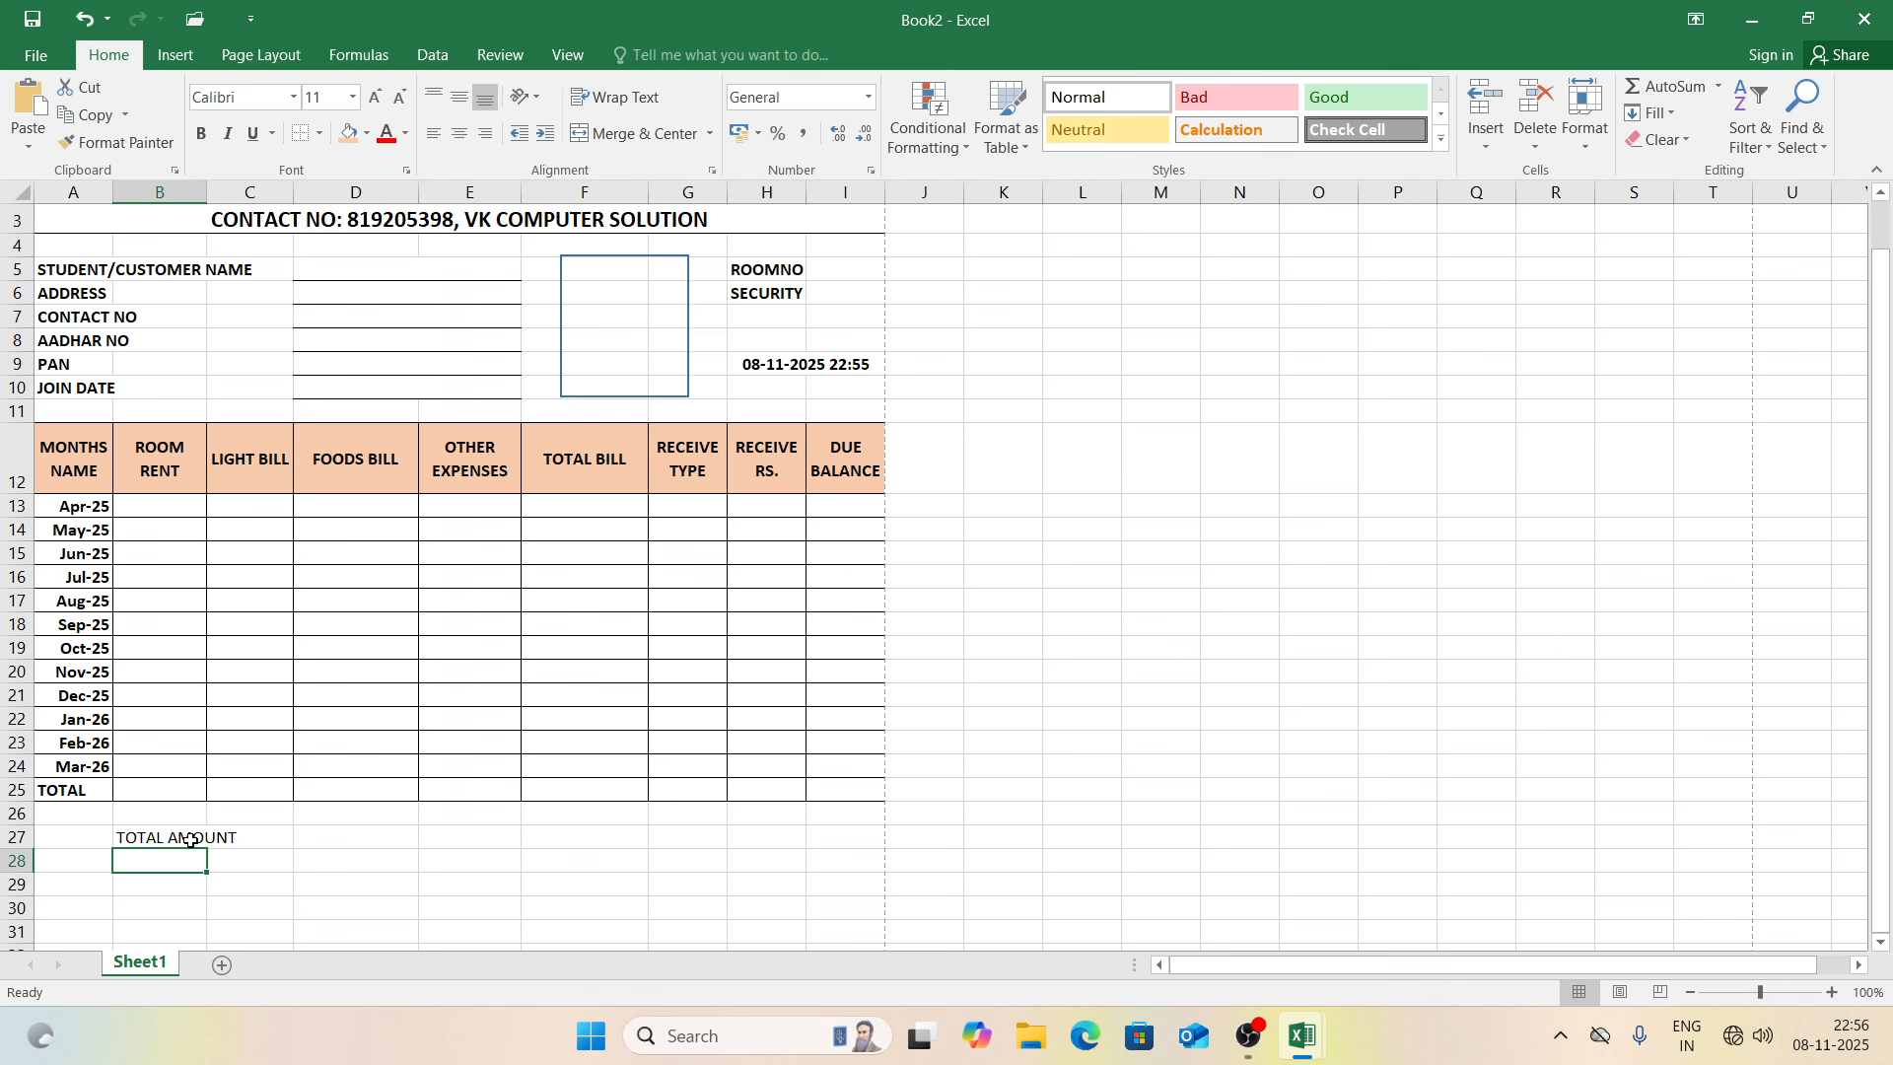
pyautogui.write('TOA')
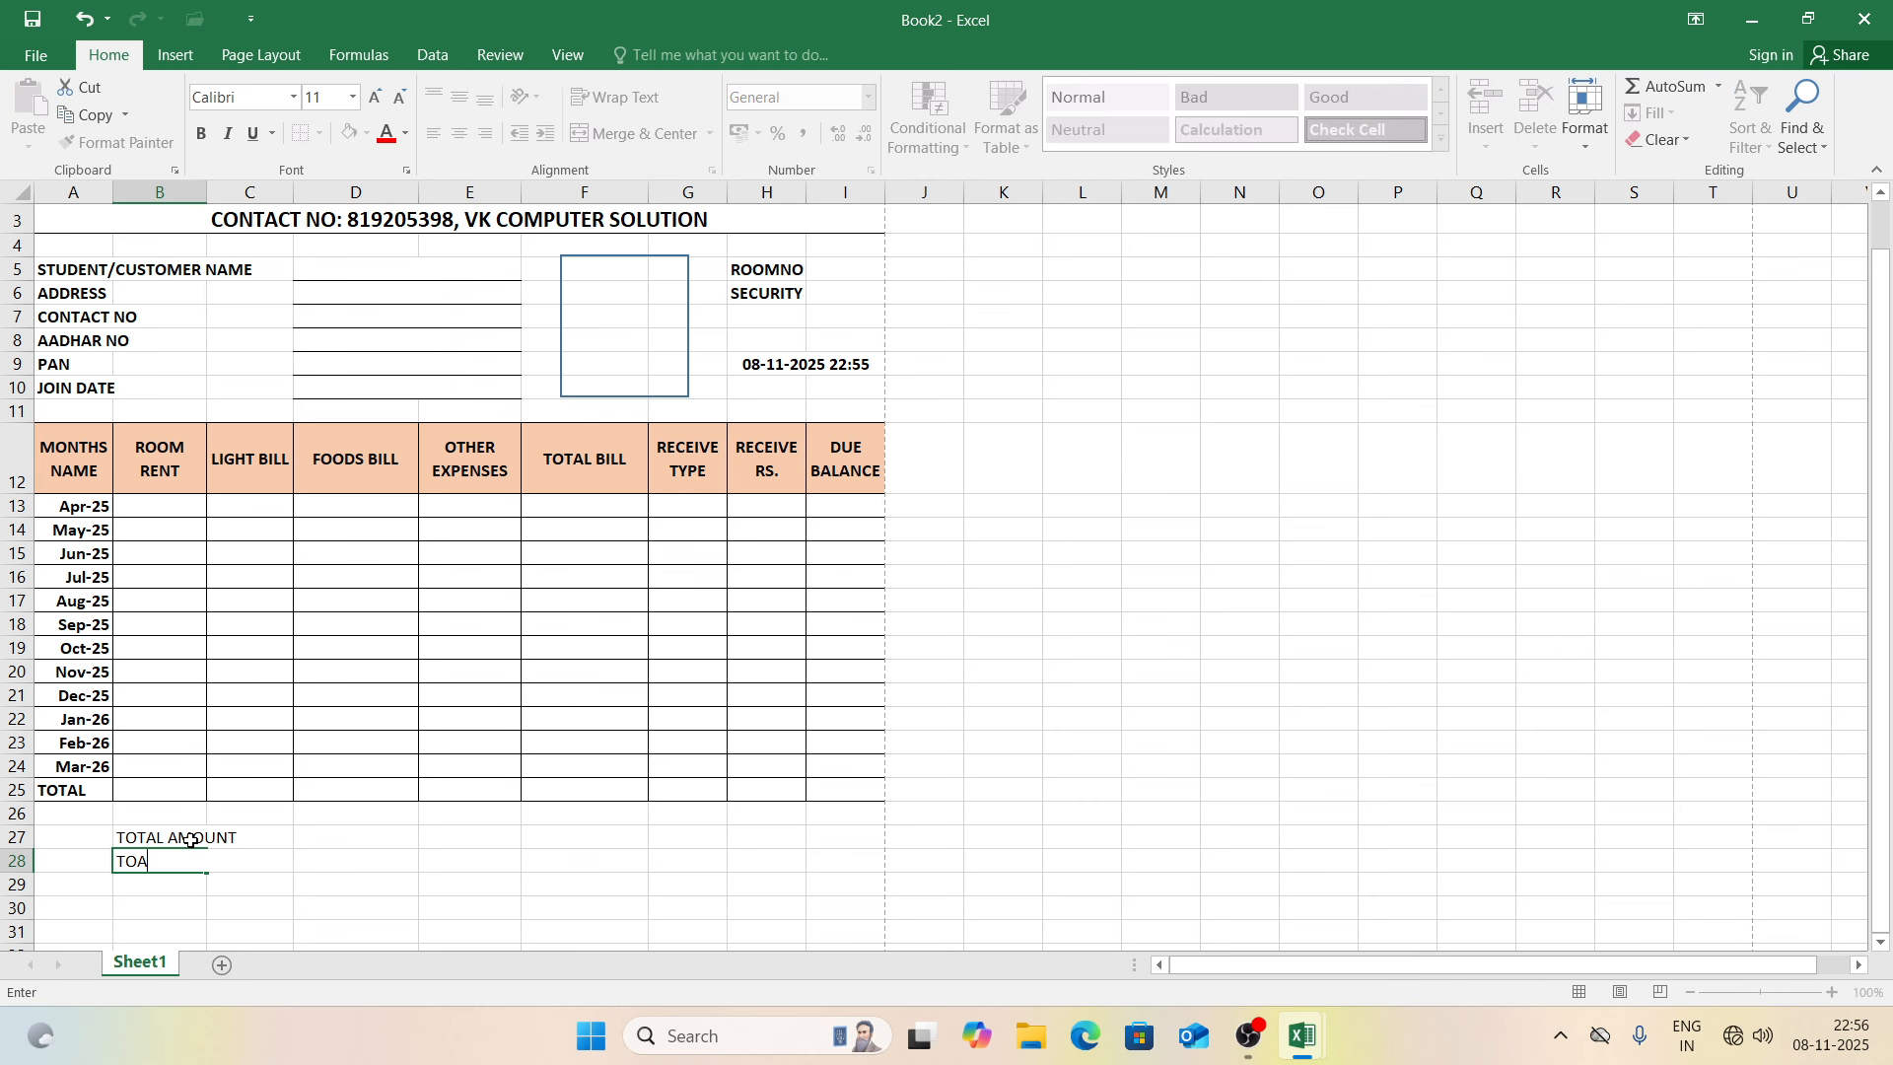
pyautogui.write('TAL ')
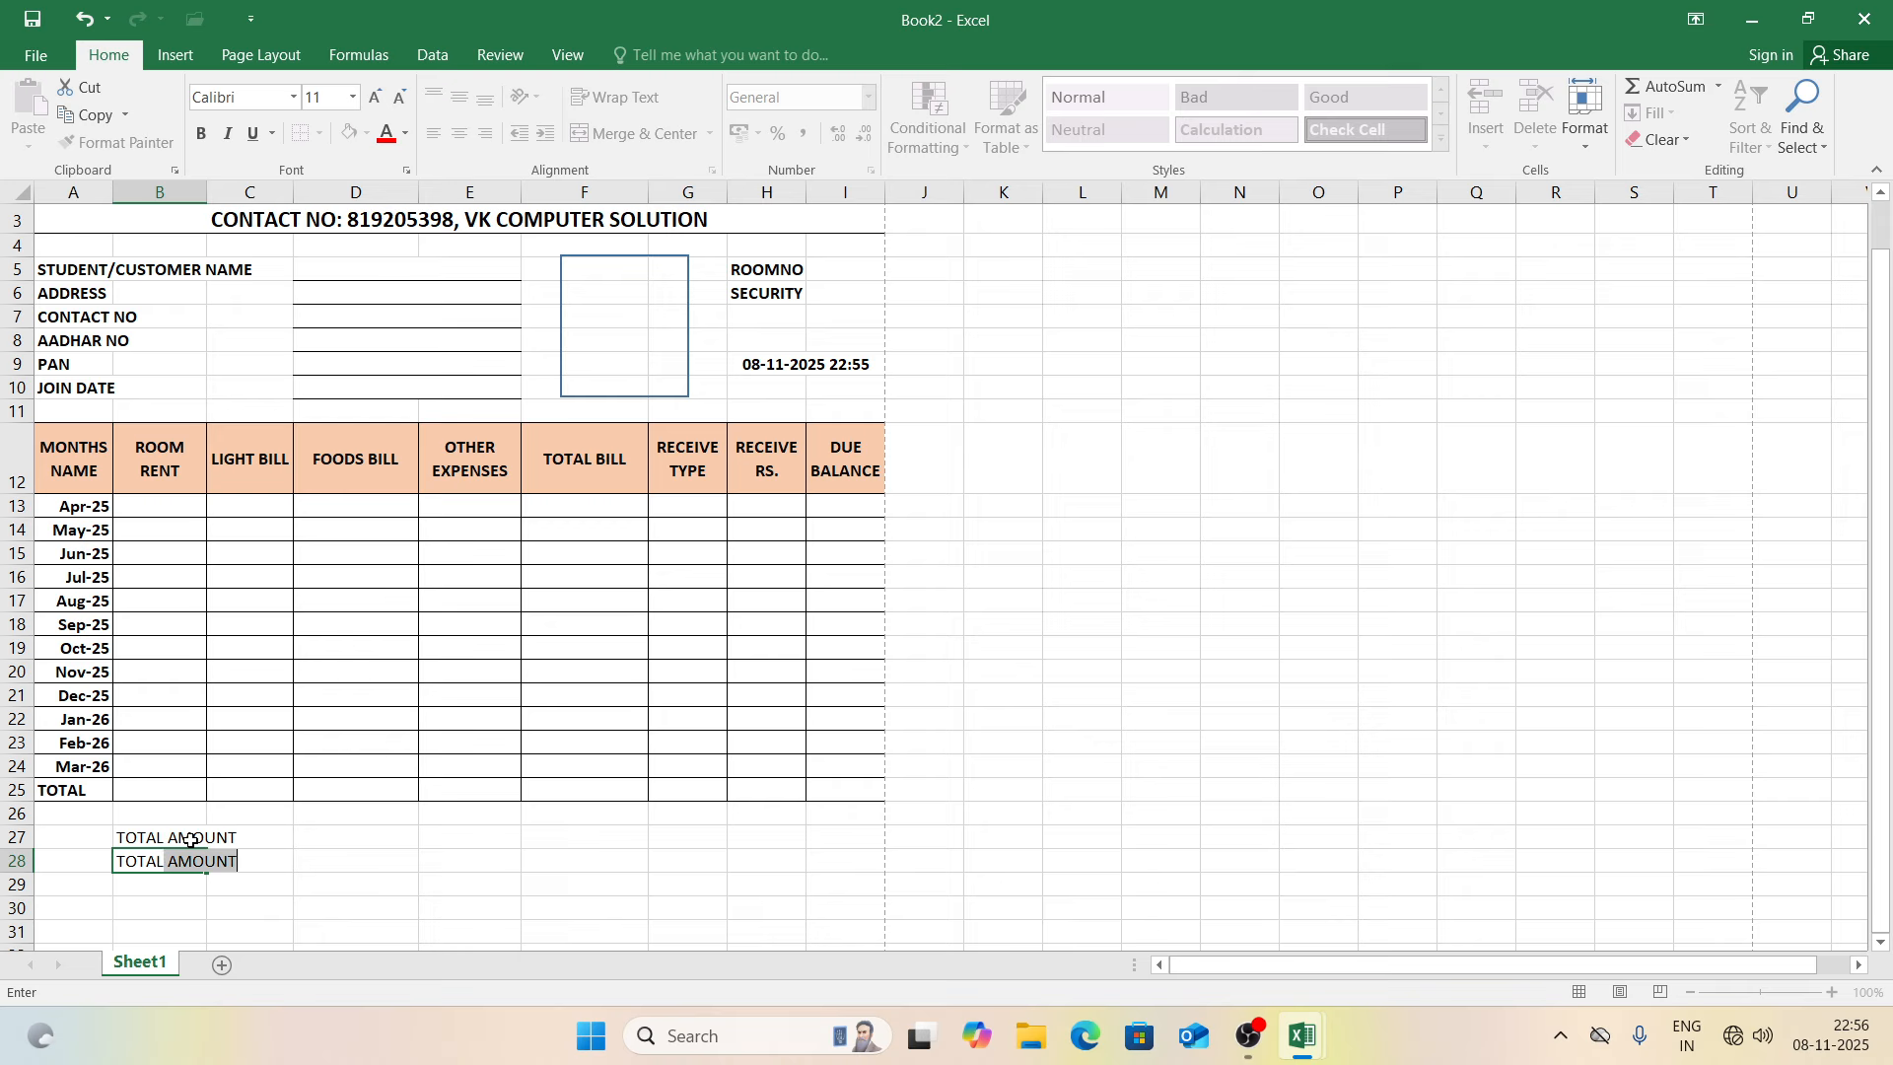
pyautogui.write('RECEIVE')
pyautogui.press('Return')
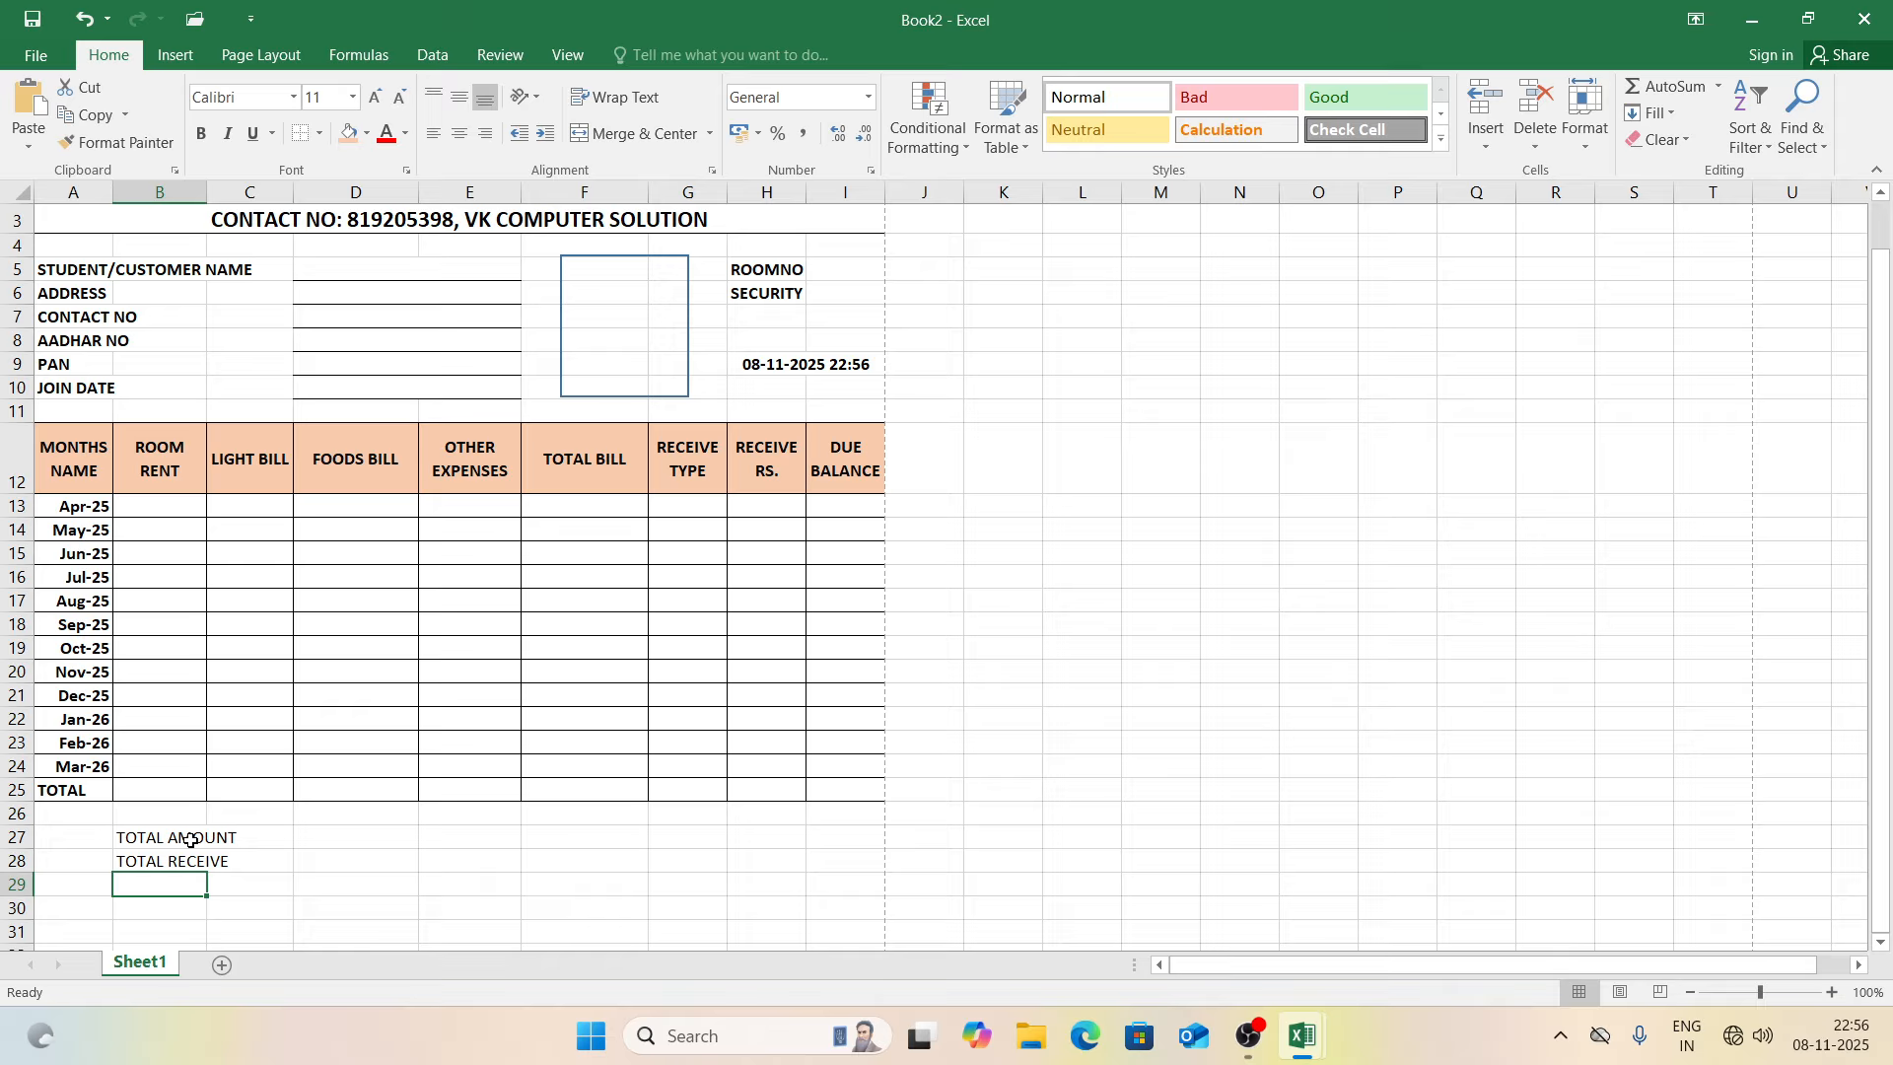
pyautogui.write('DUE BALANCE')
pyautogui.press('Return')
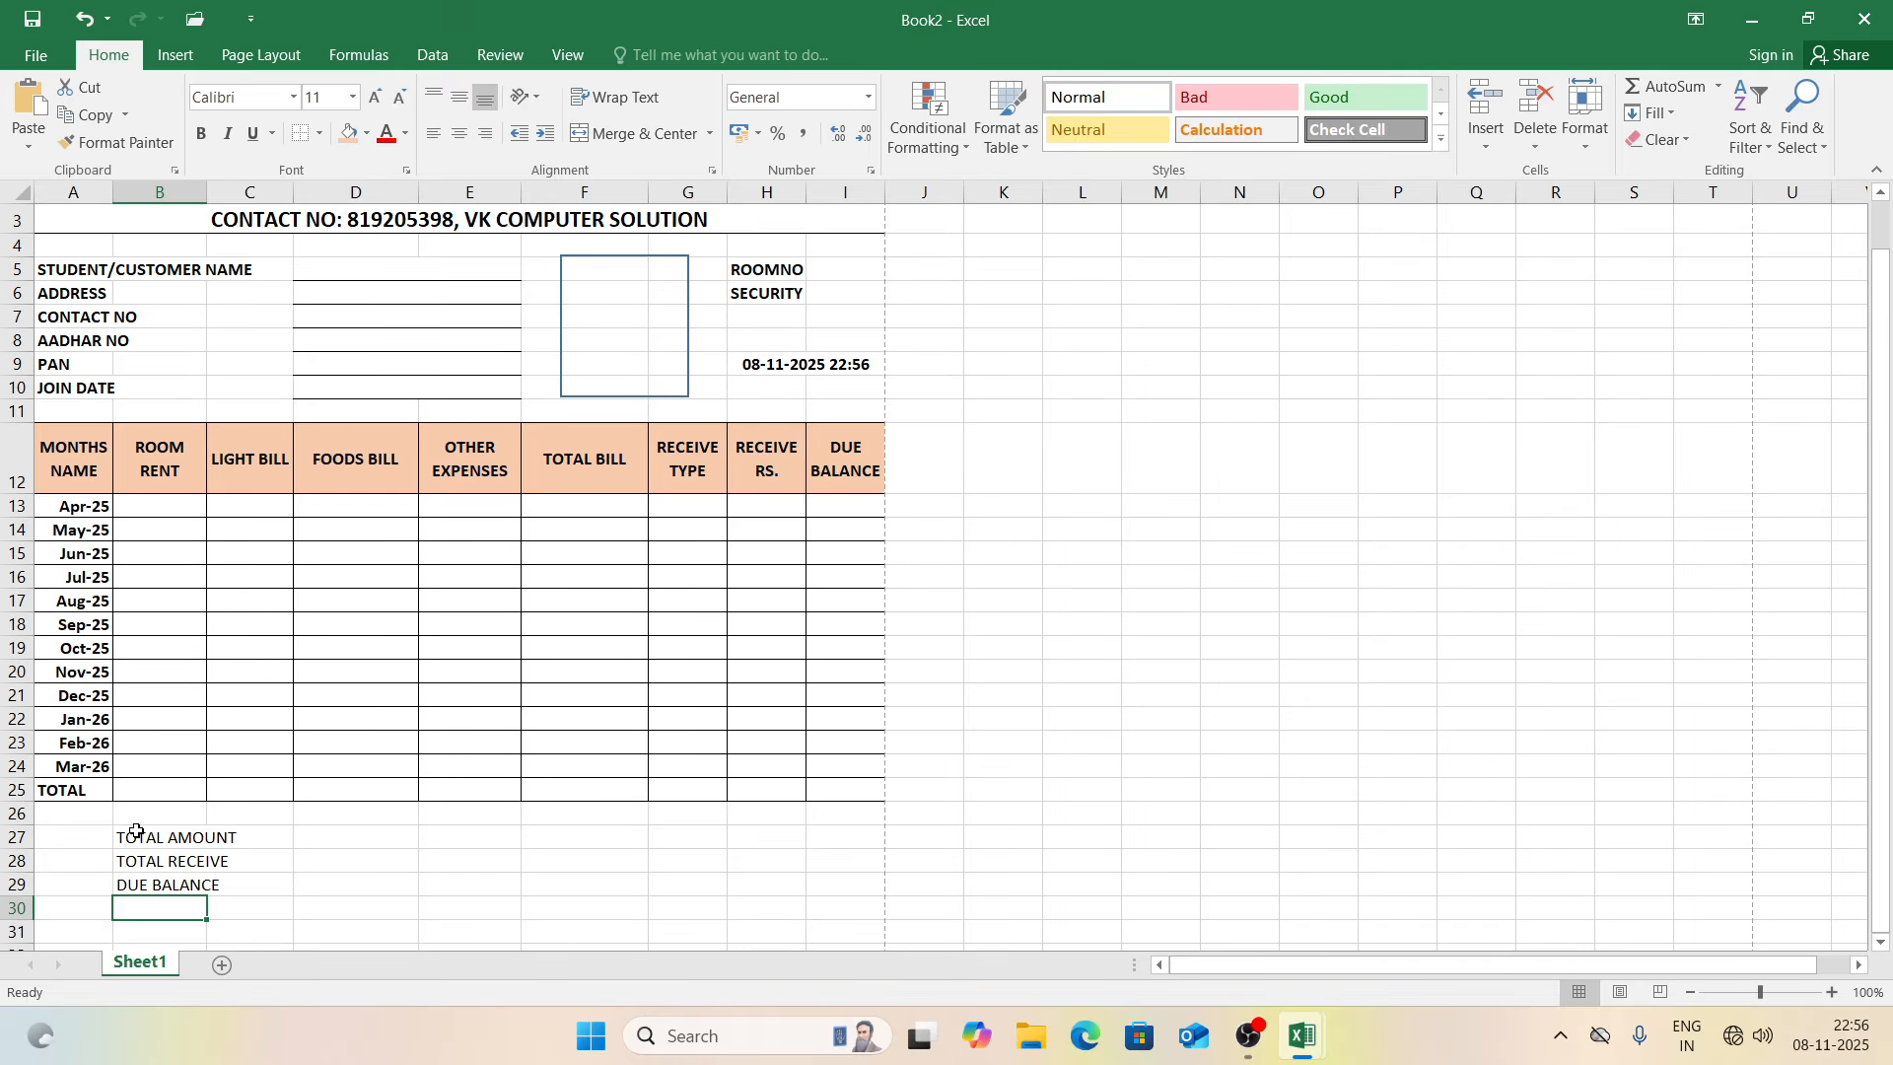
# Step: Enter the DATE OF EXIT label in G28 and widen column G to fit it
pyautogui.click(697, 848)
pyautogui.click(697, 862)
pyautogui.write('E OF EXIT')
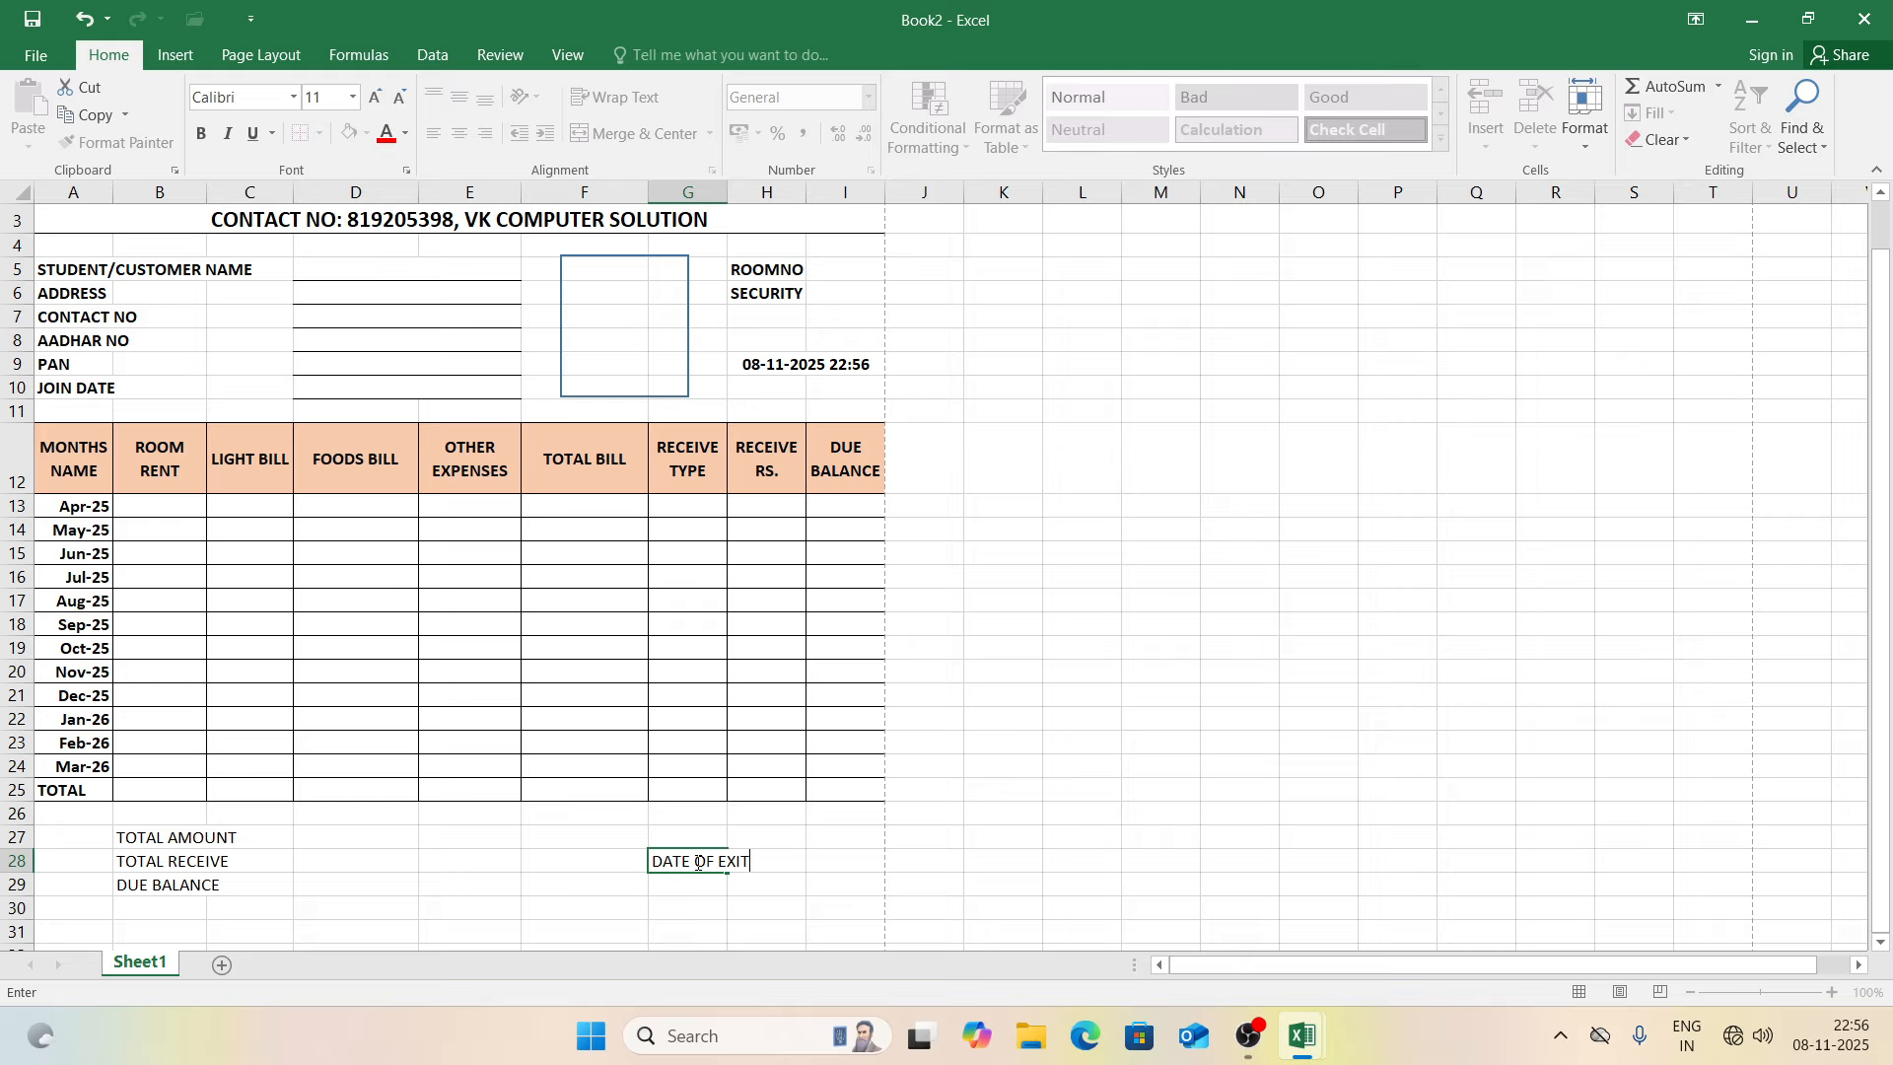
pyautogui.write('ATE OF EXIT')
pyautogui.press('Return')
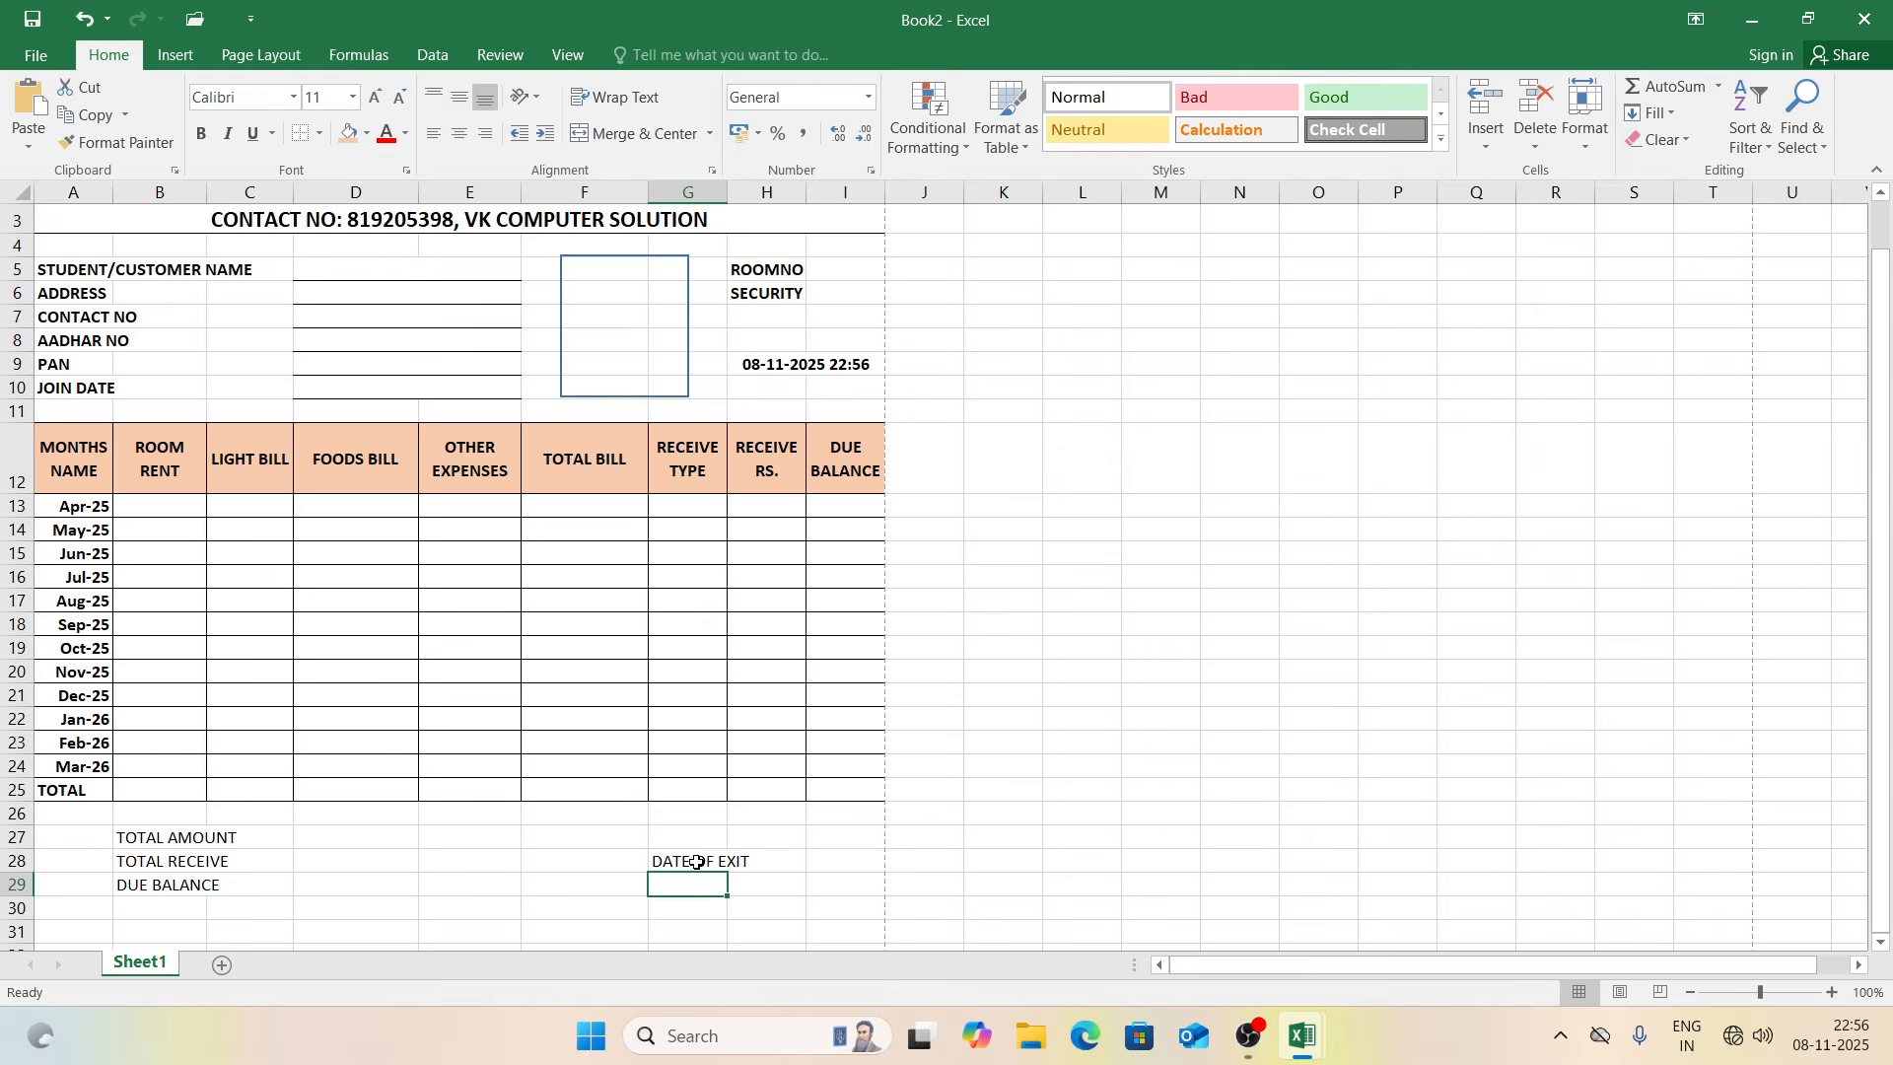
pyautogui.click(824, 864)
pyautogui.click(710, 863)
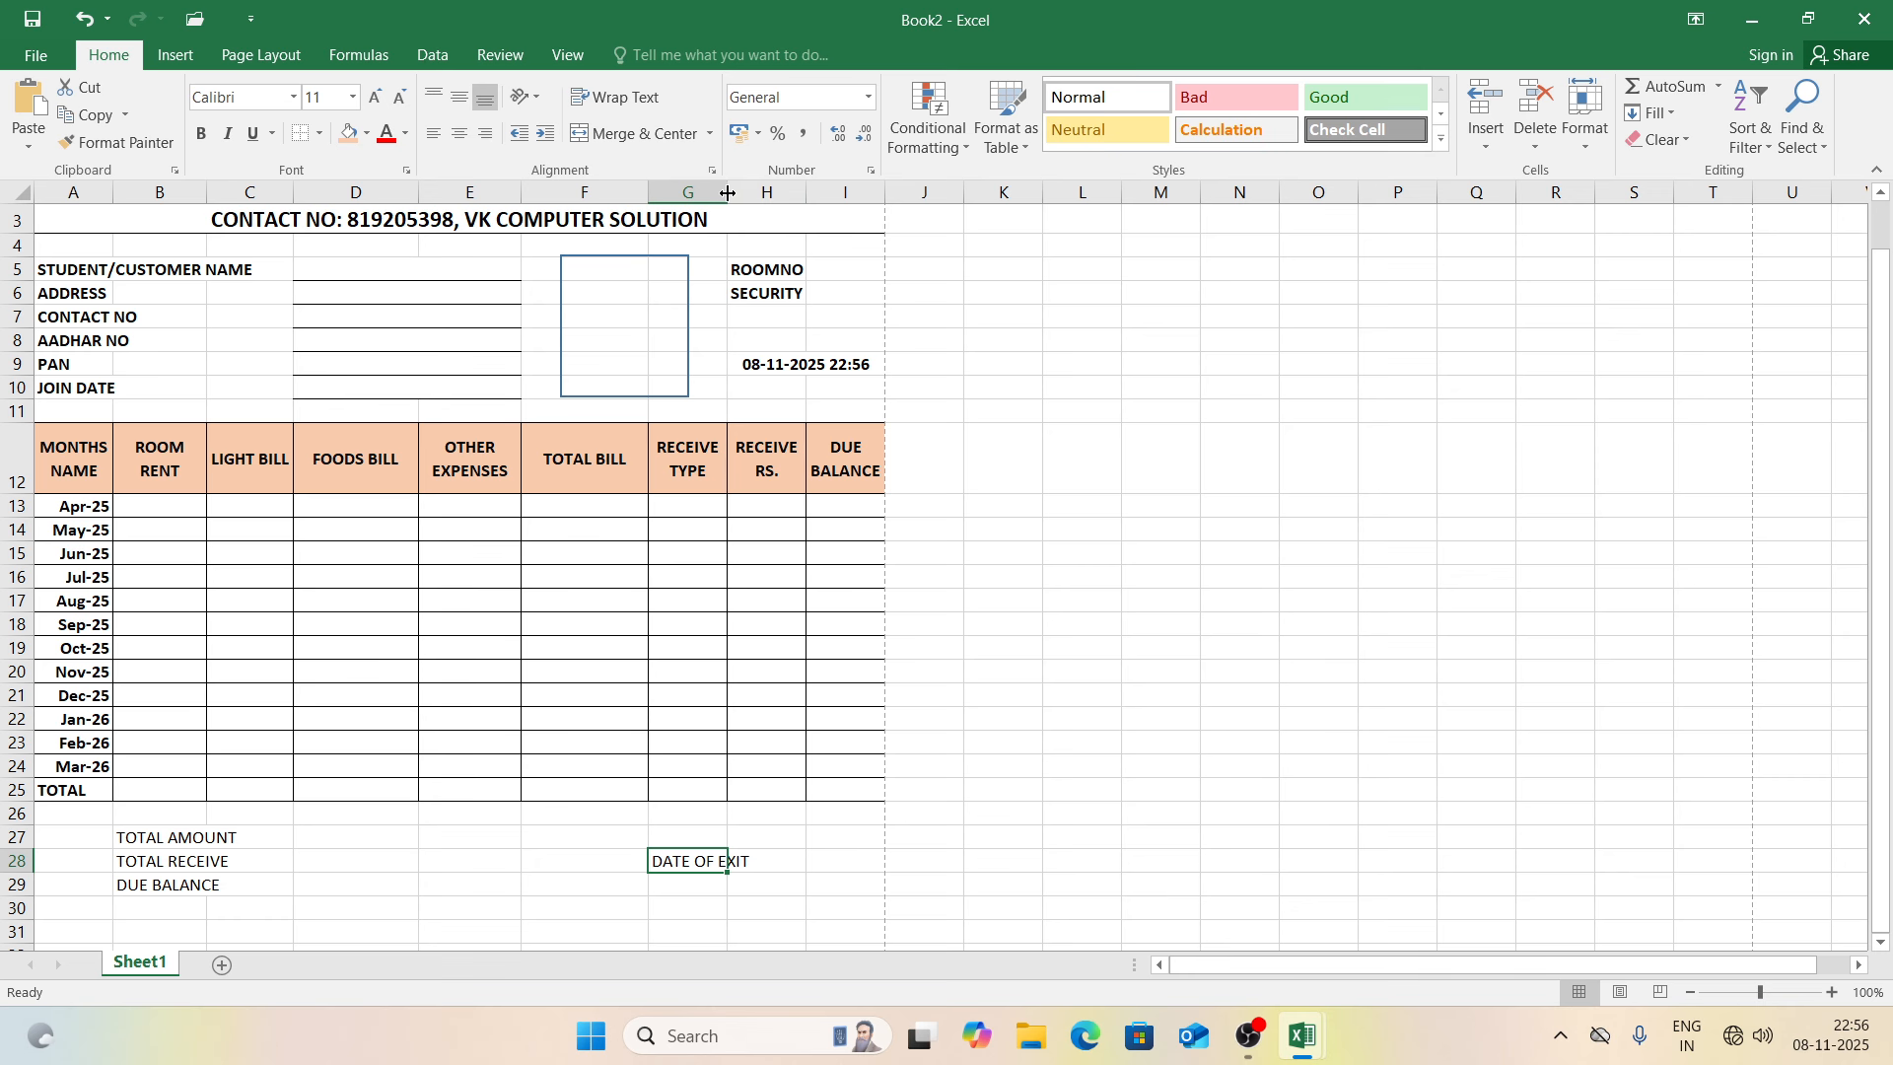
pyautogui.moveTo(728, 193); pyautogui.dragTo(751, 194)
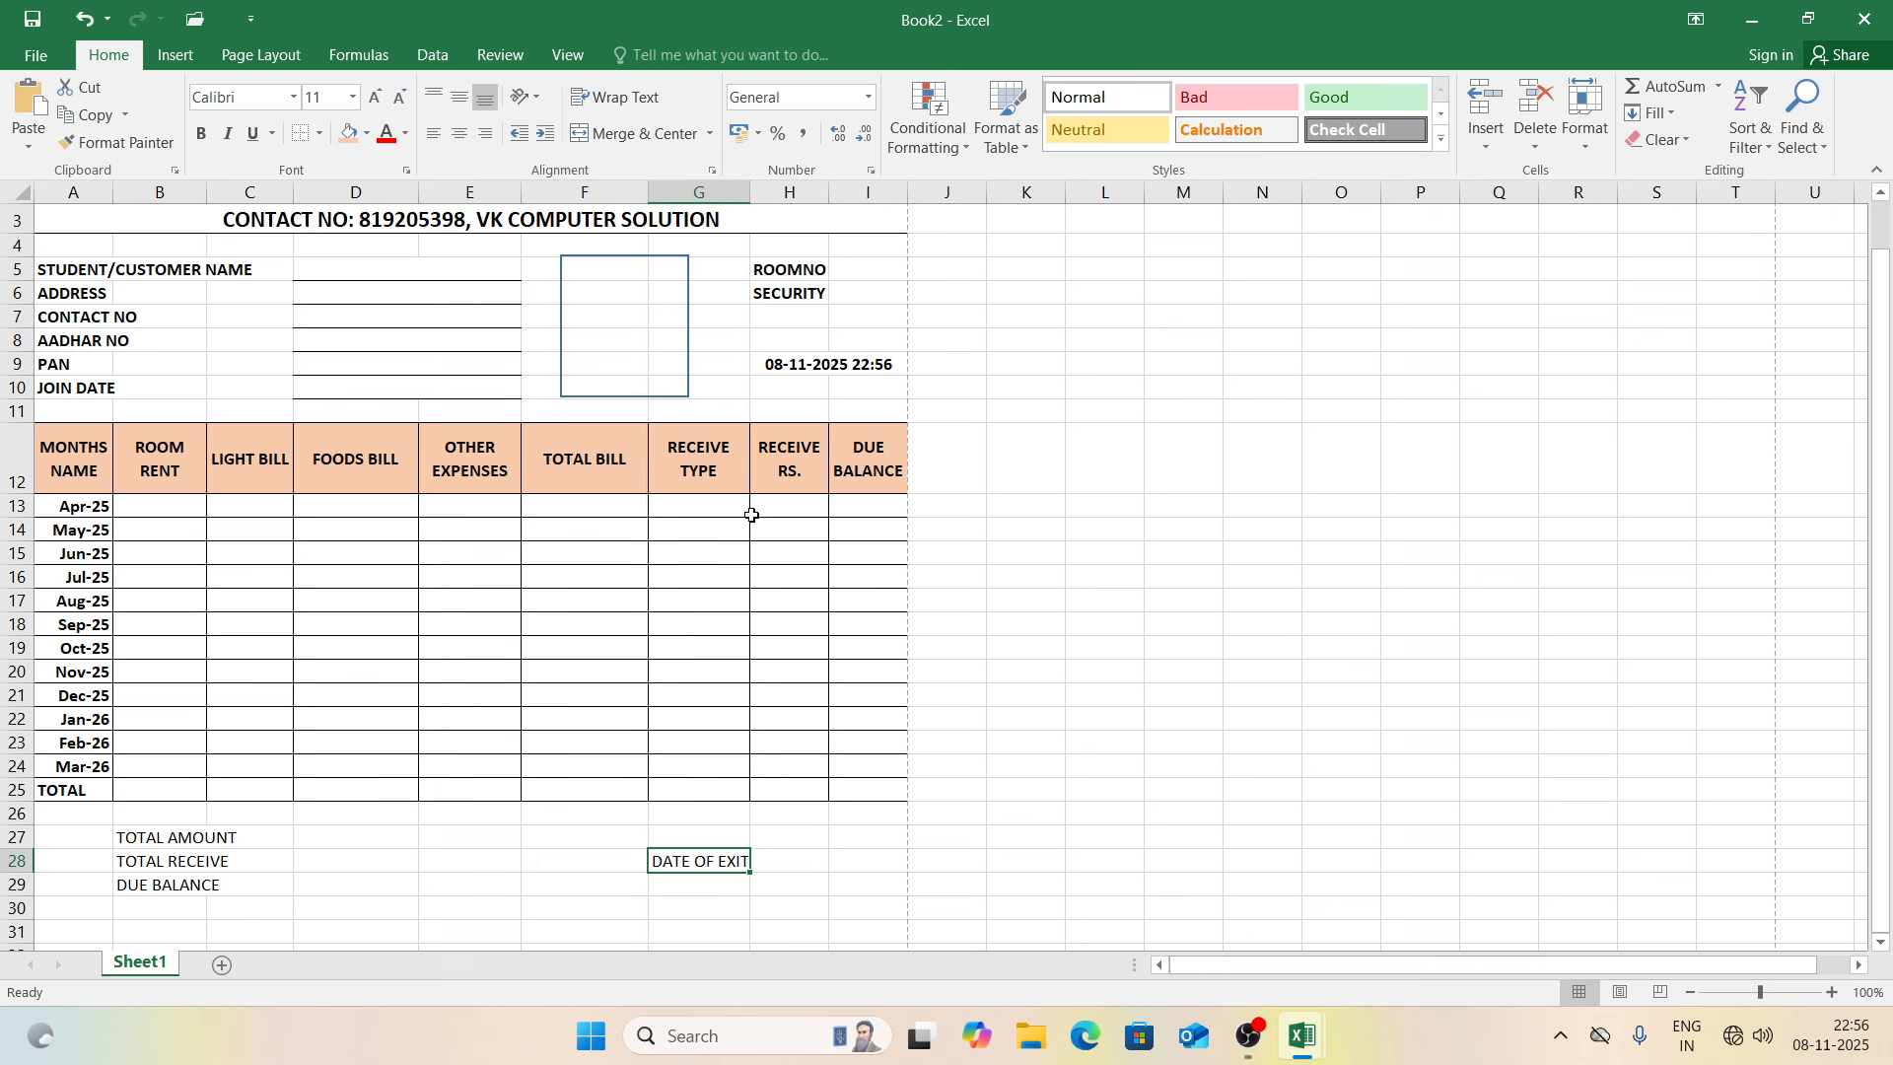
# Step: Merge H28:I28 and give it a bottom border as the blank to fill in
pyautogui.moveTo(793, 860); pyautogui.dragTo(848, 864)
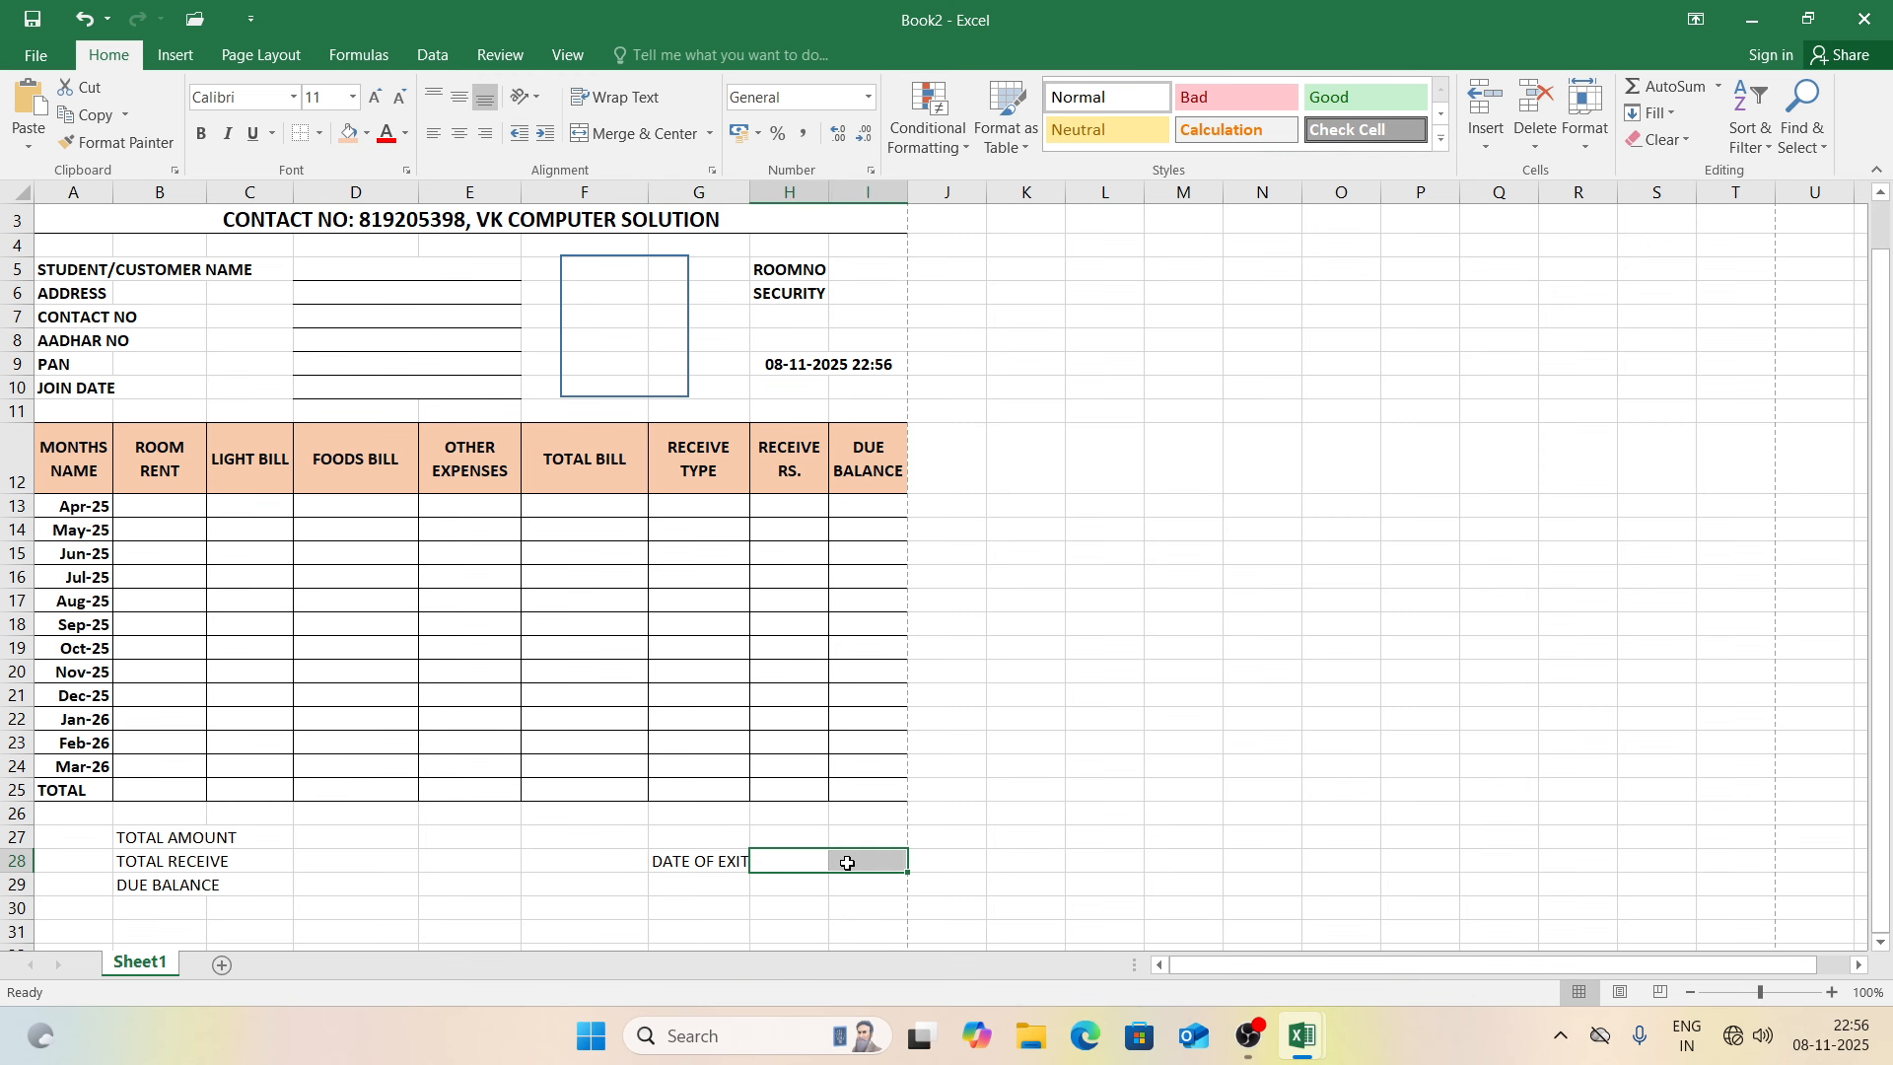
pyautogui.click(671, 144)
pyautogui.click(319, 134)
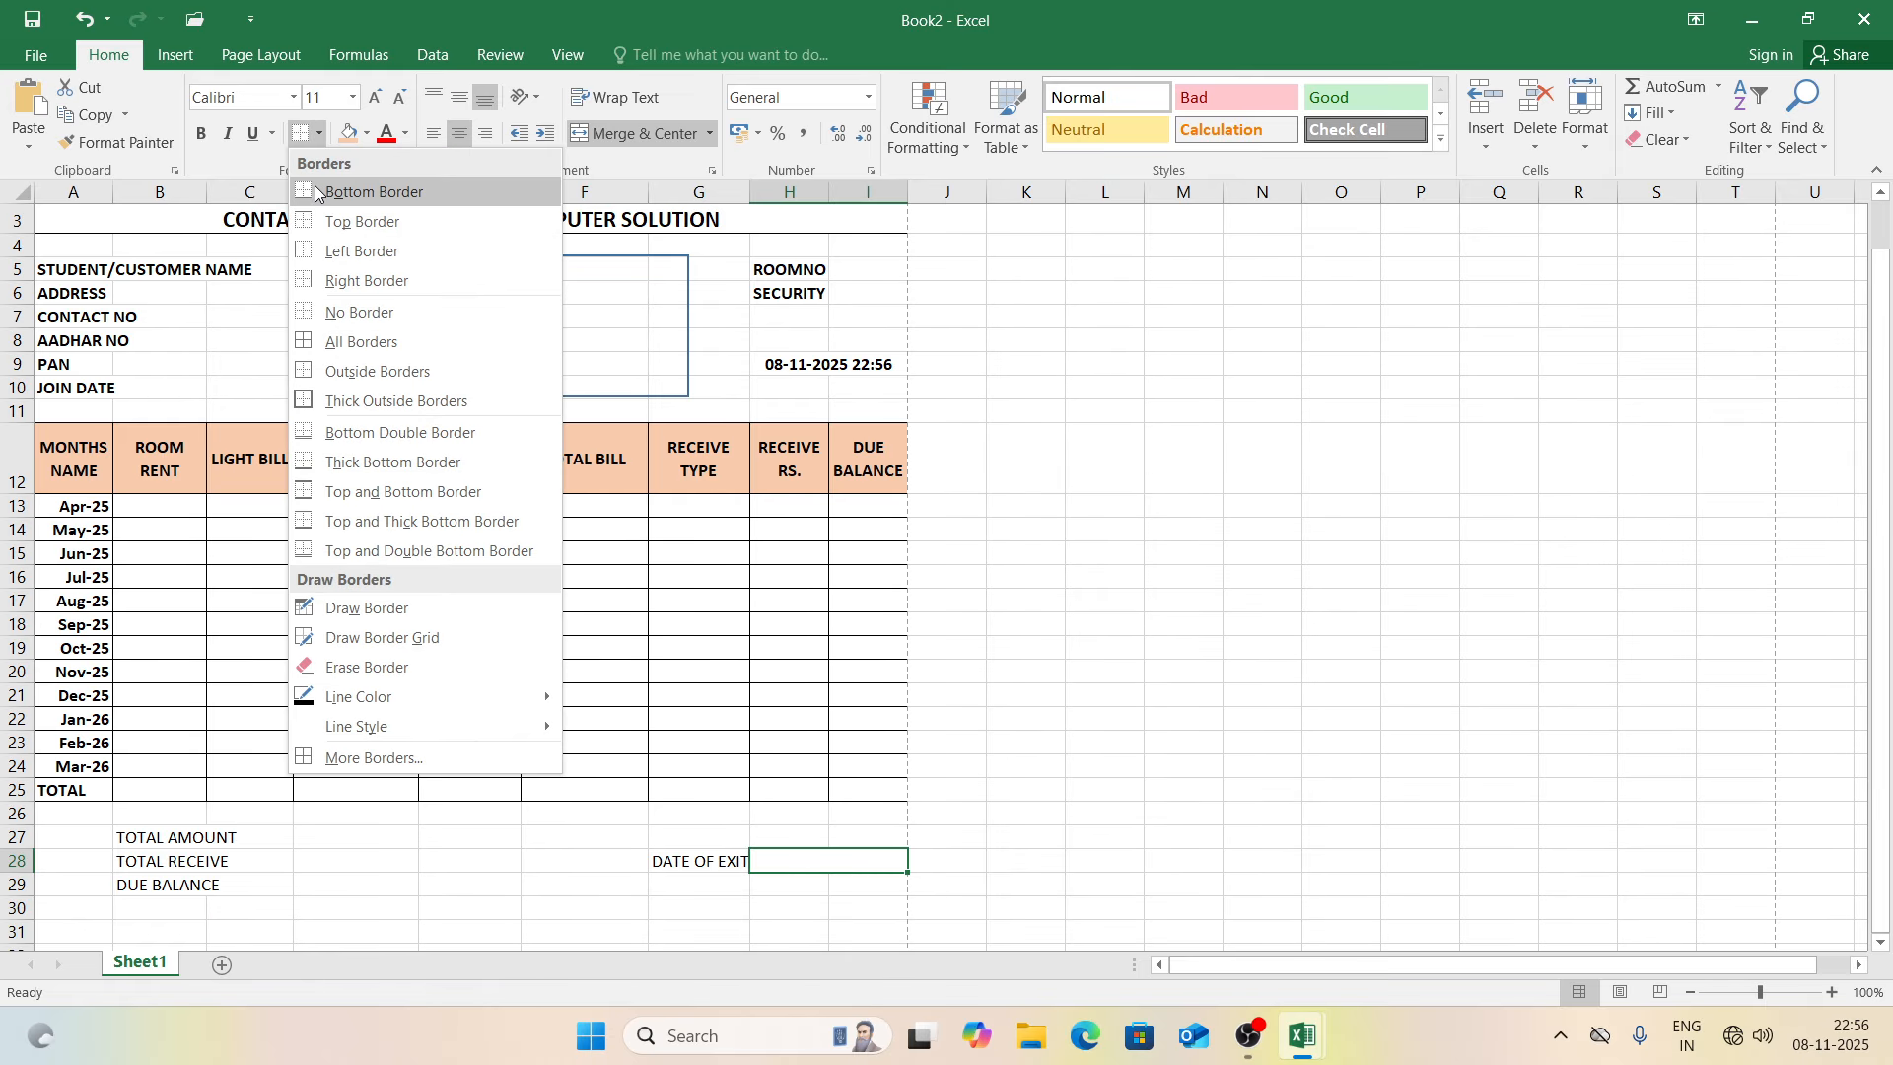
pyautogui.click(315, 189)
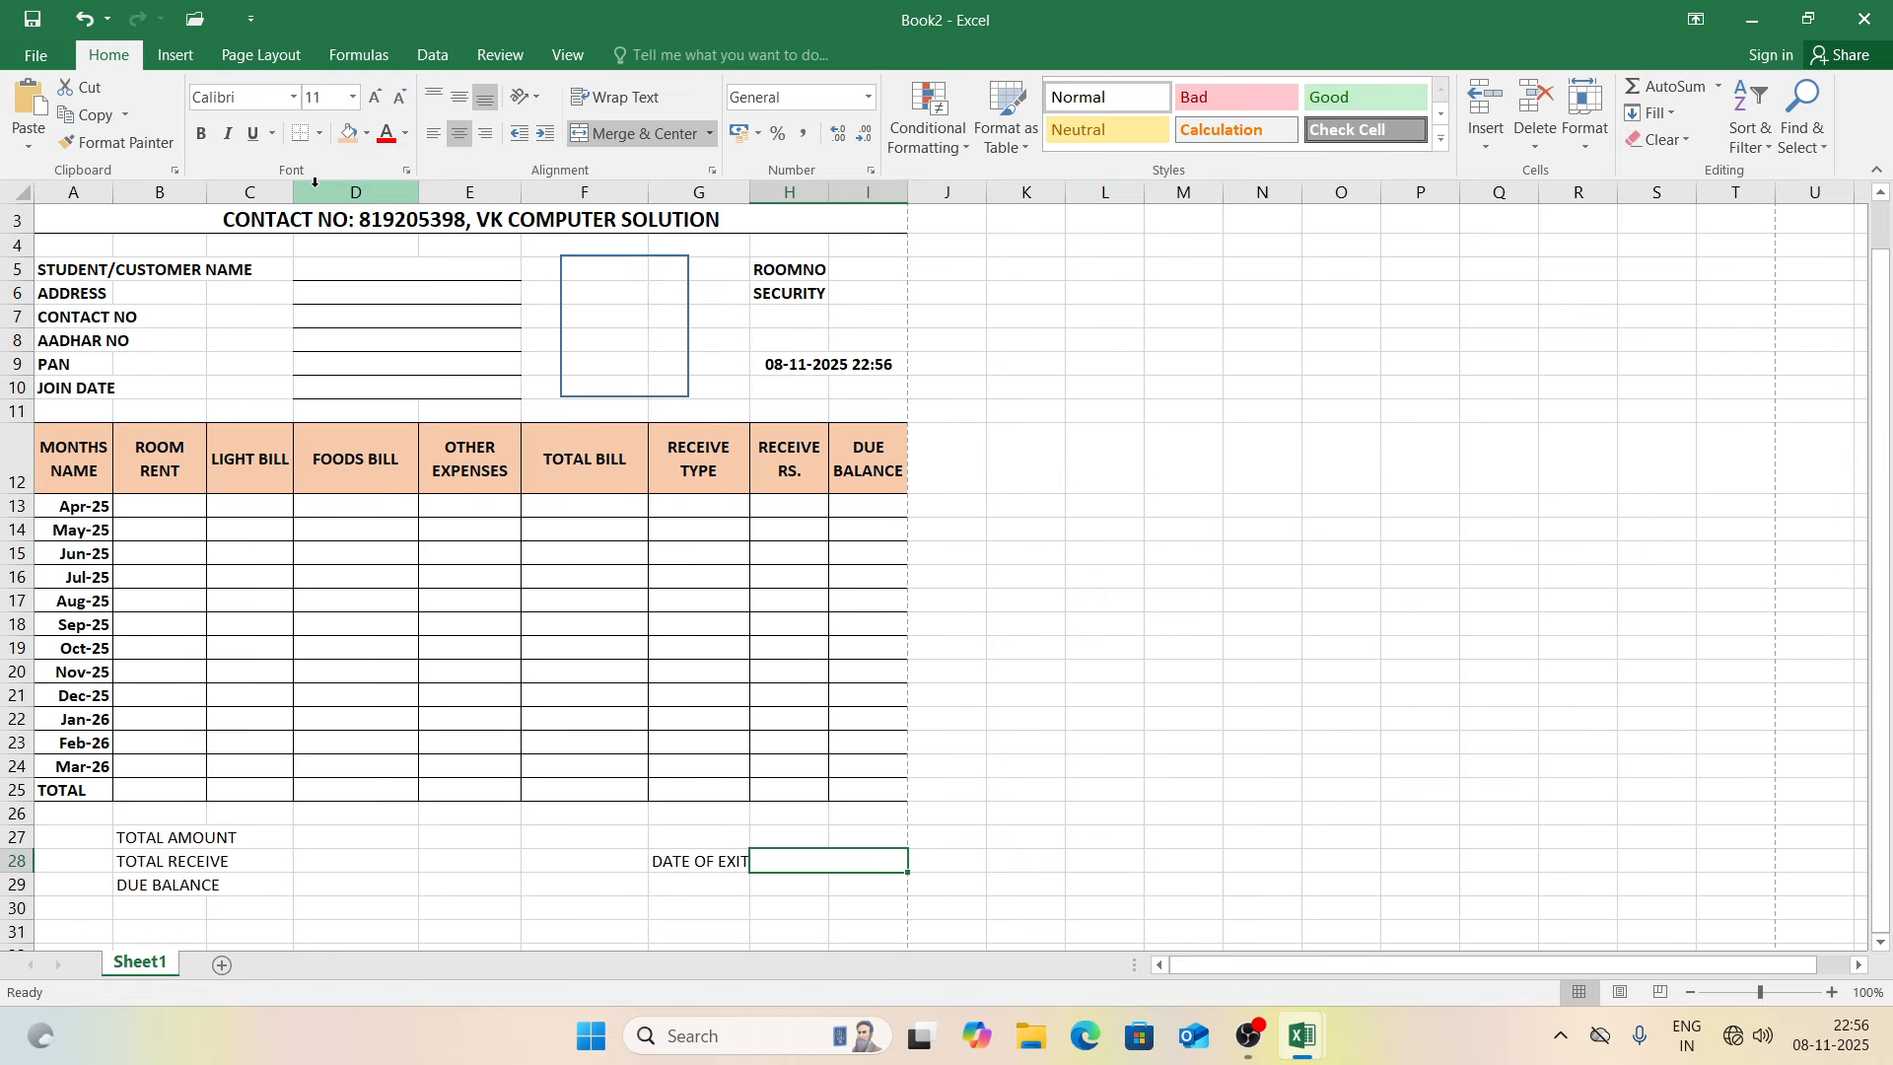
# Step: Add the SECURITY RETURN label in G29
pyautogui.click(697, 890)
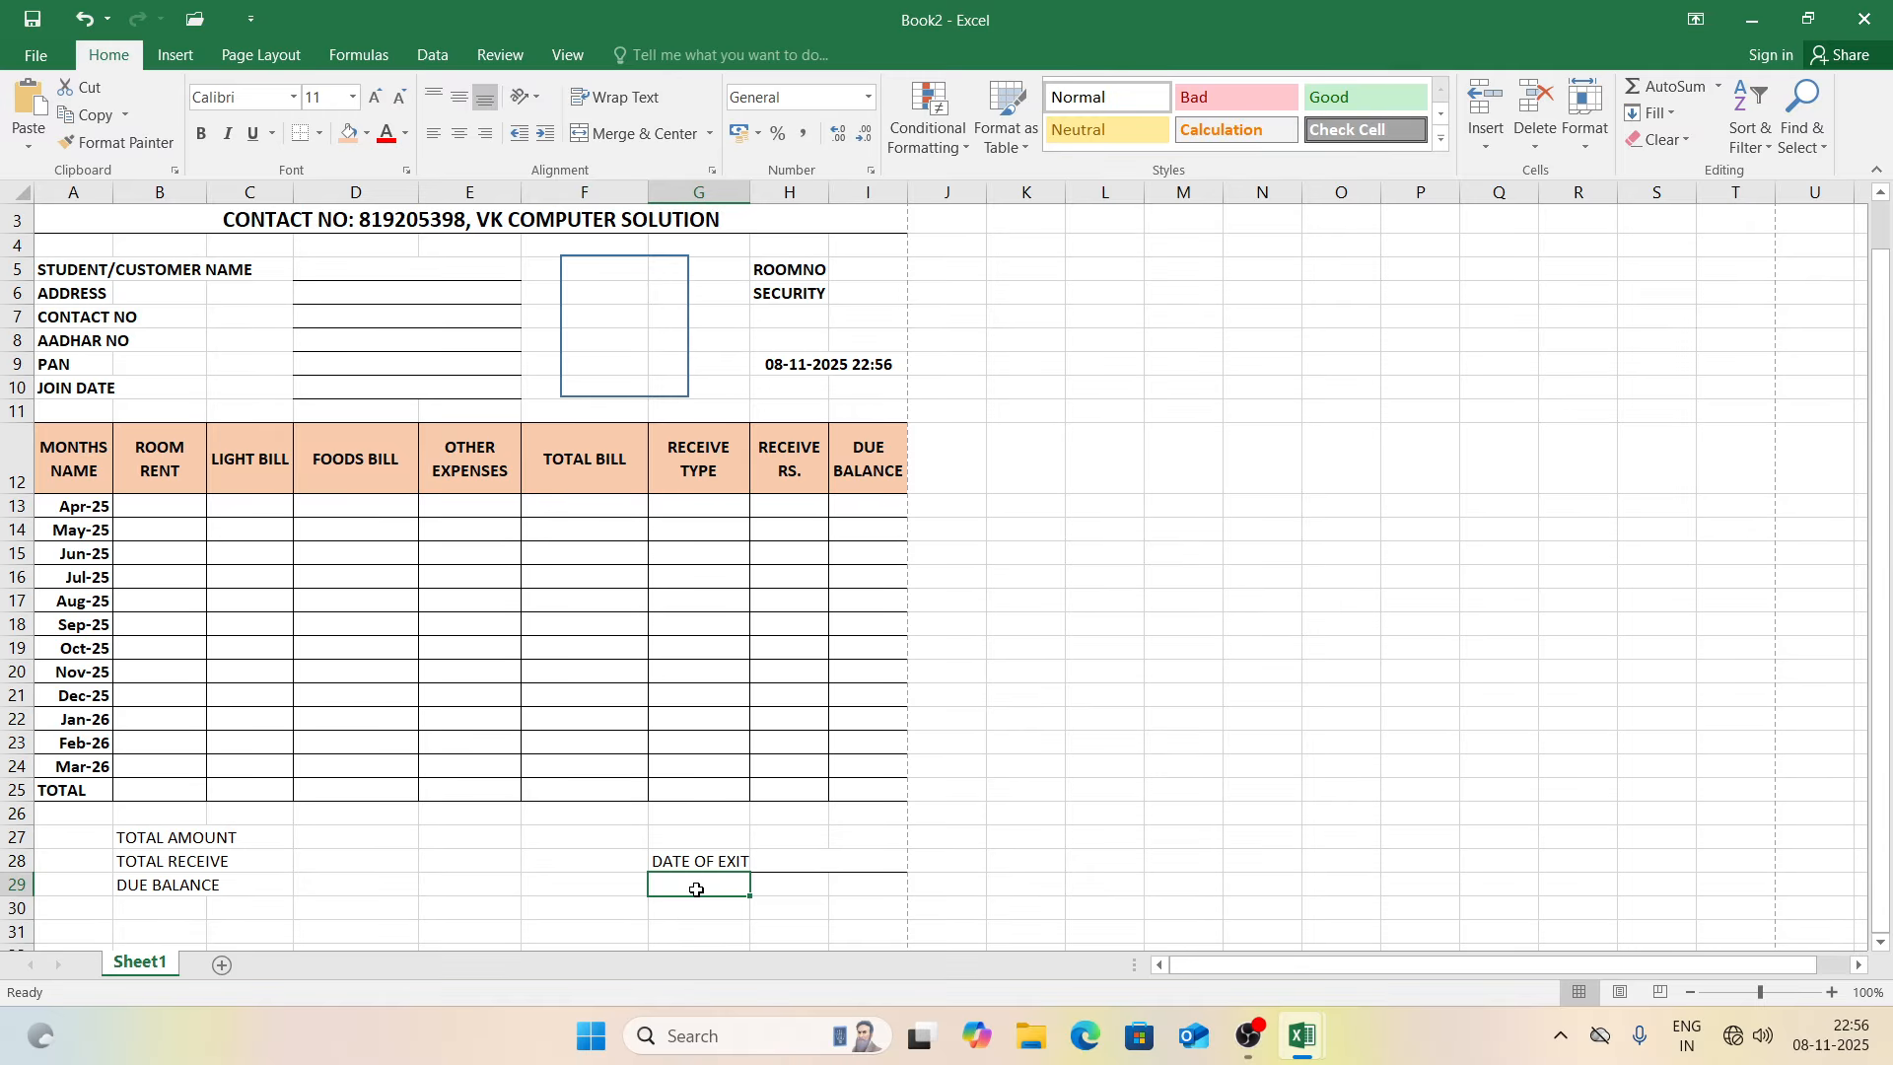
pyautogui.write('SECURITY RETURN')
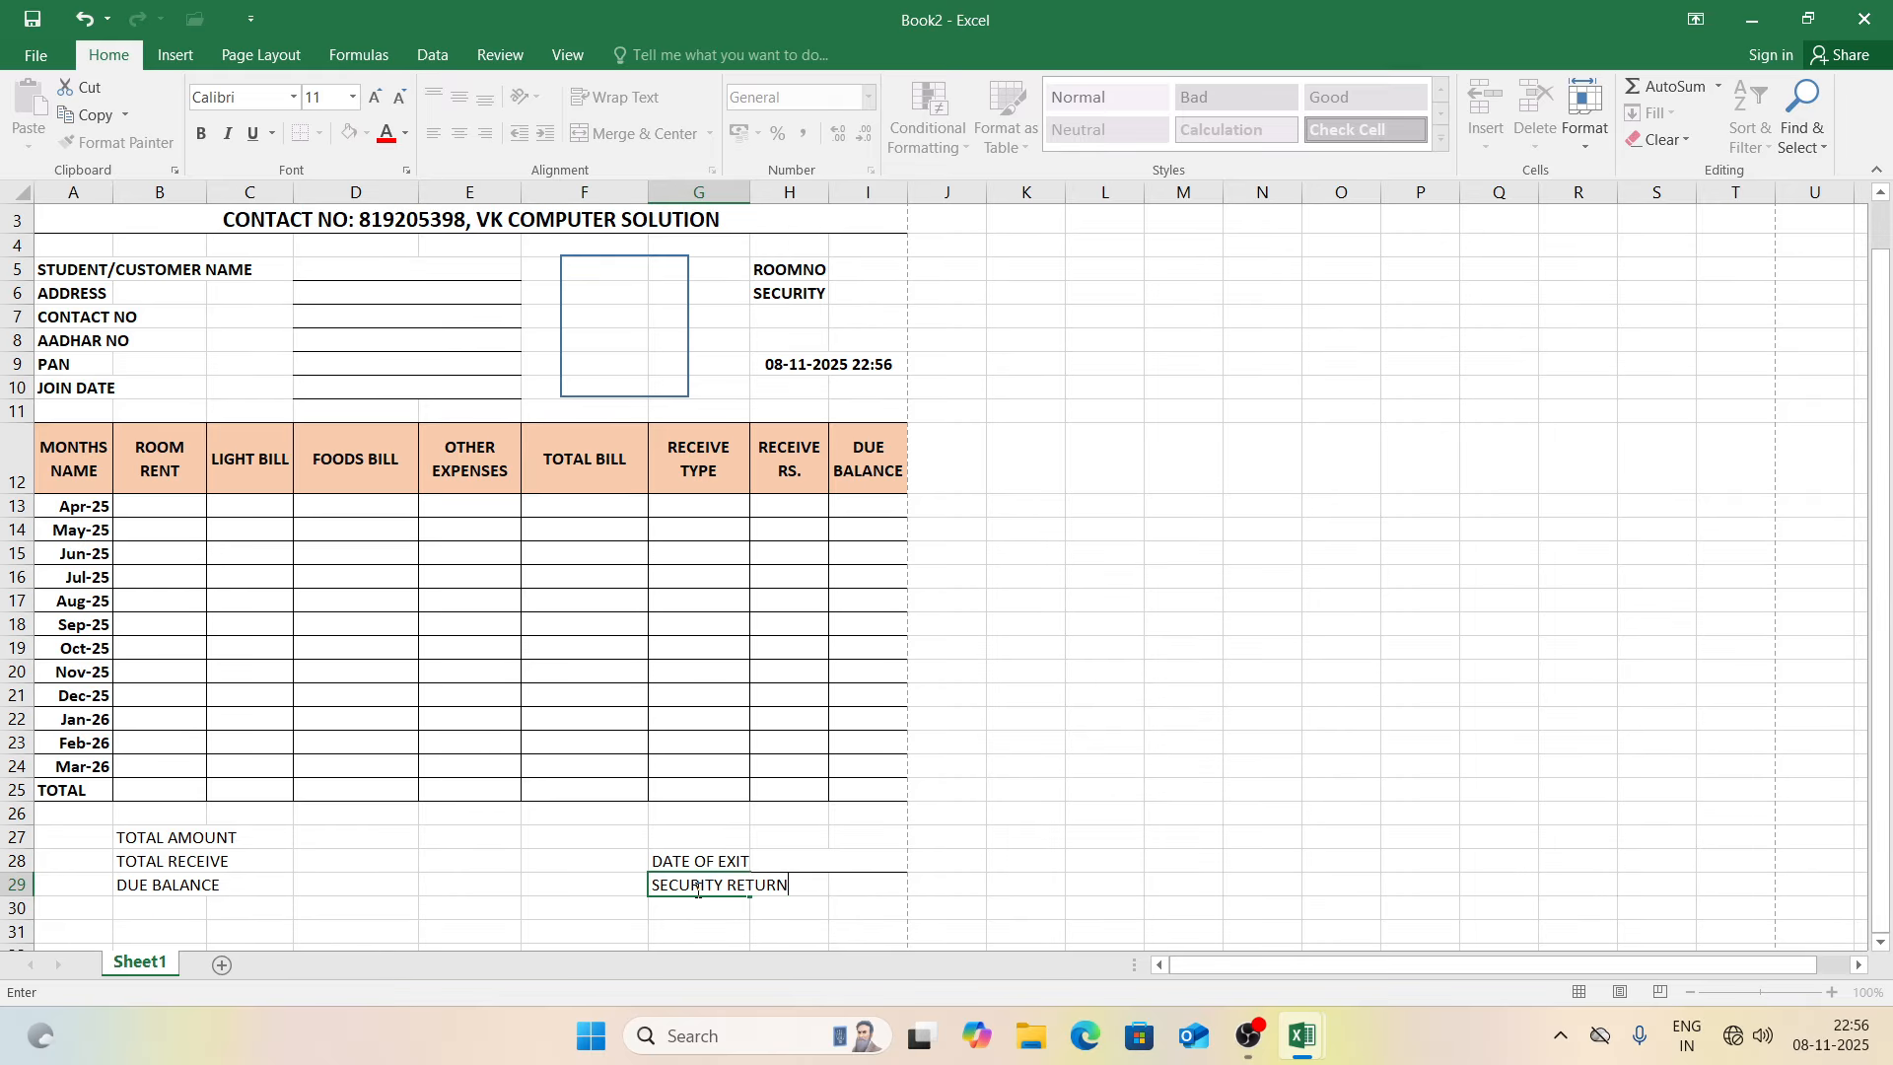
pyautogui.press('Return')
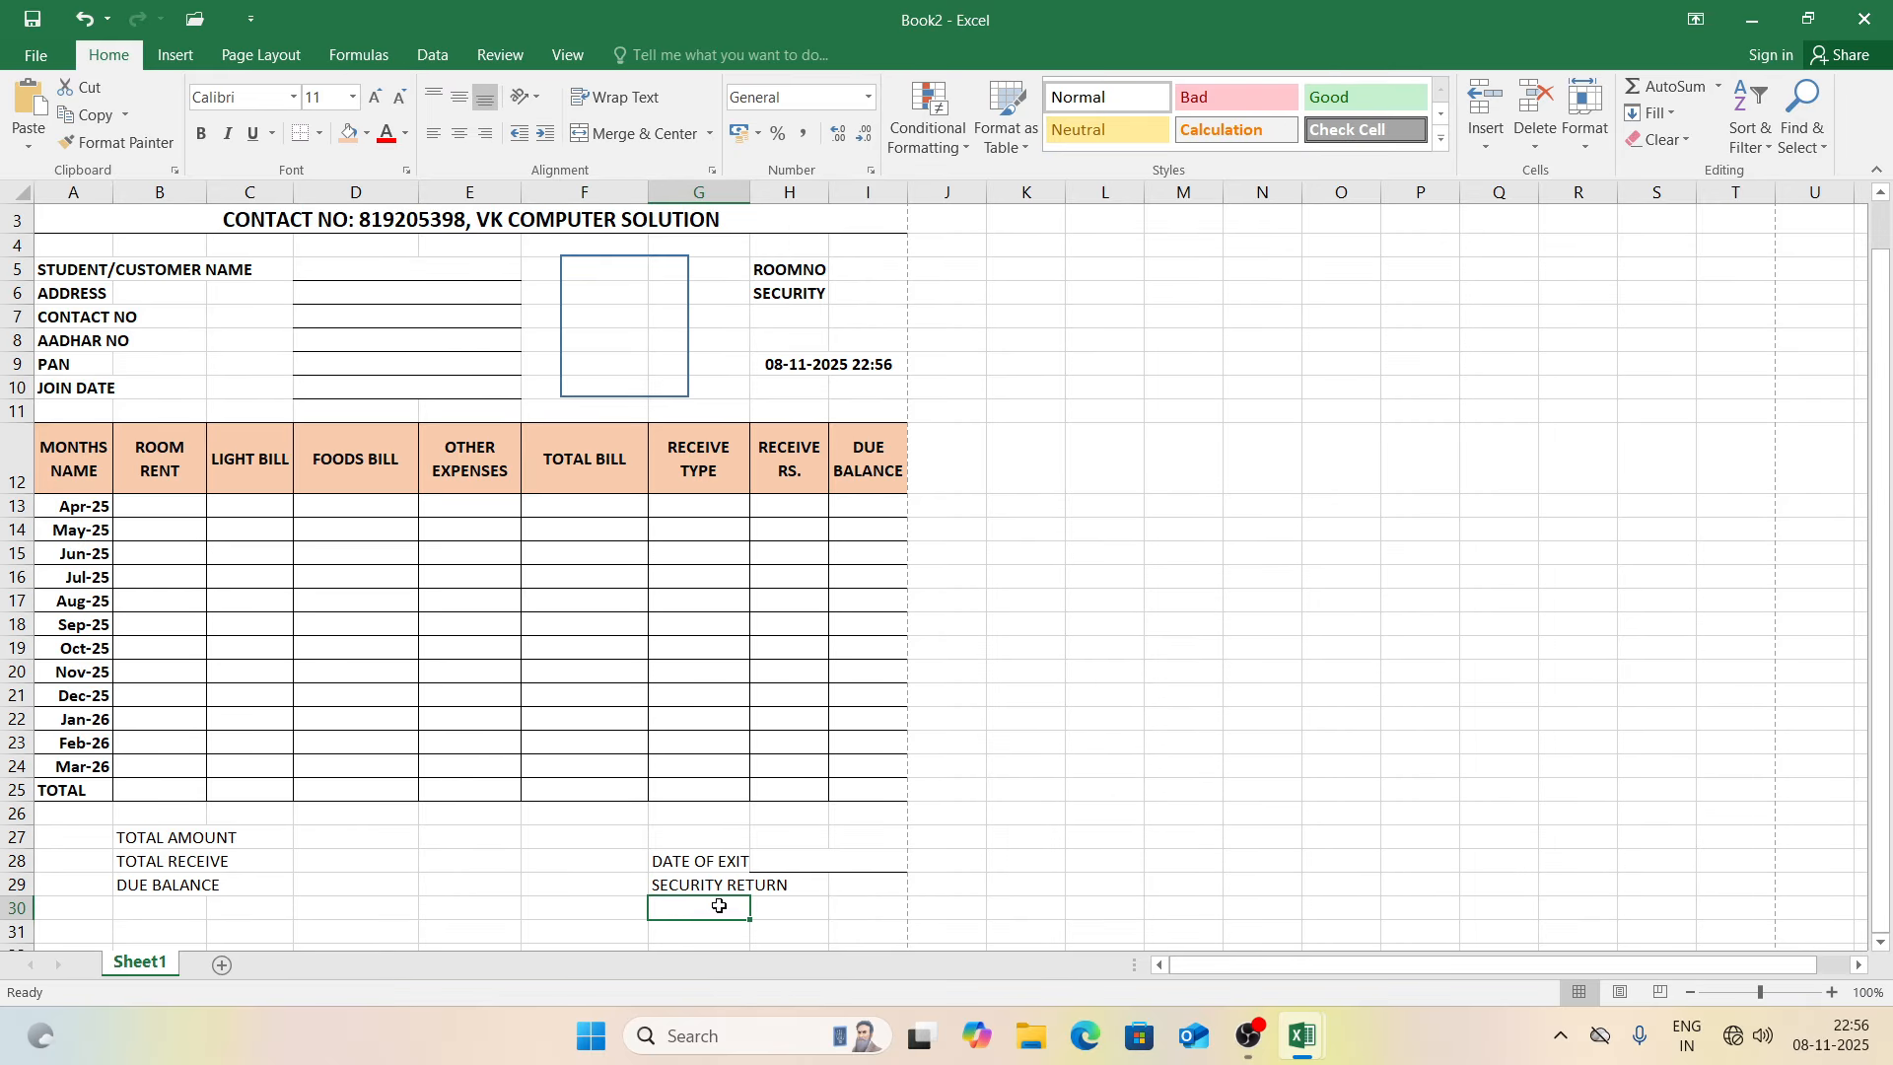
pyautogui.click(877, 888)
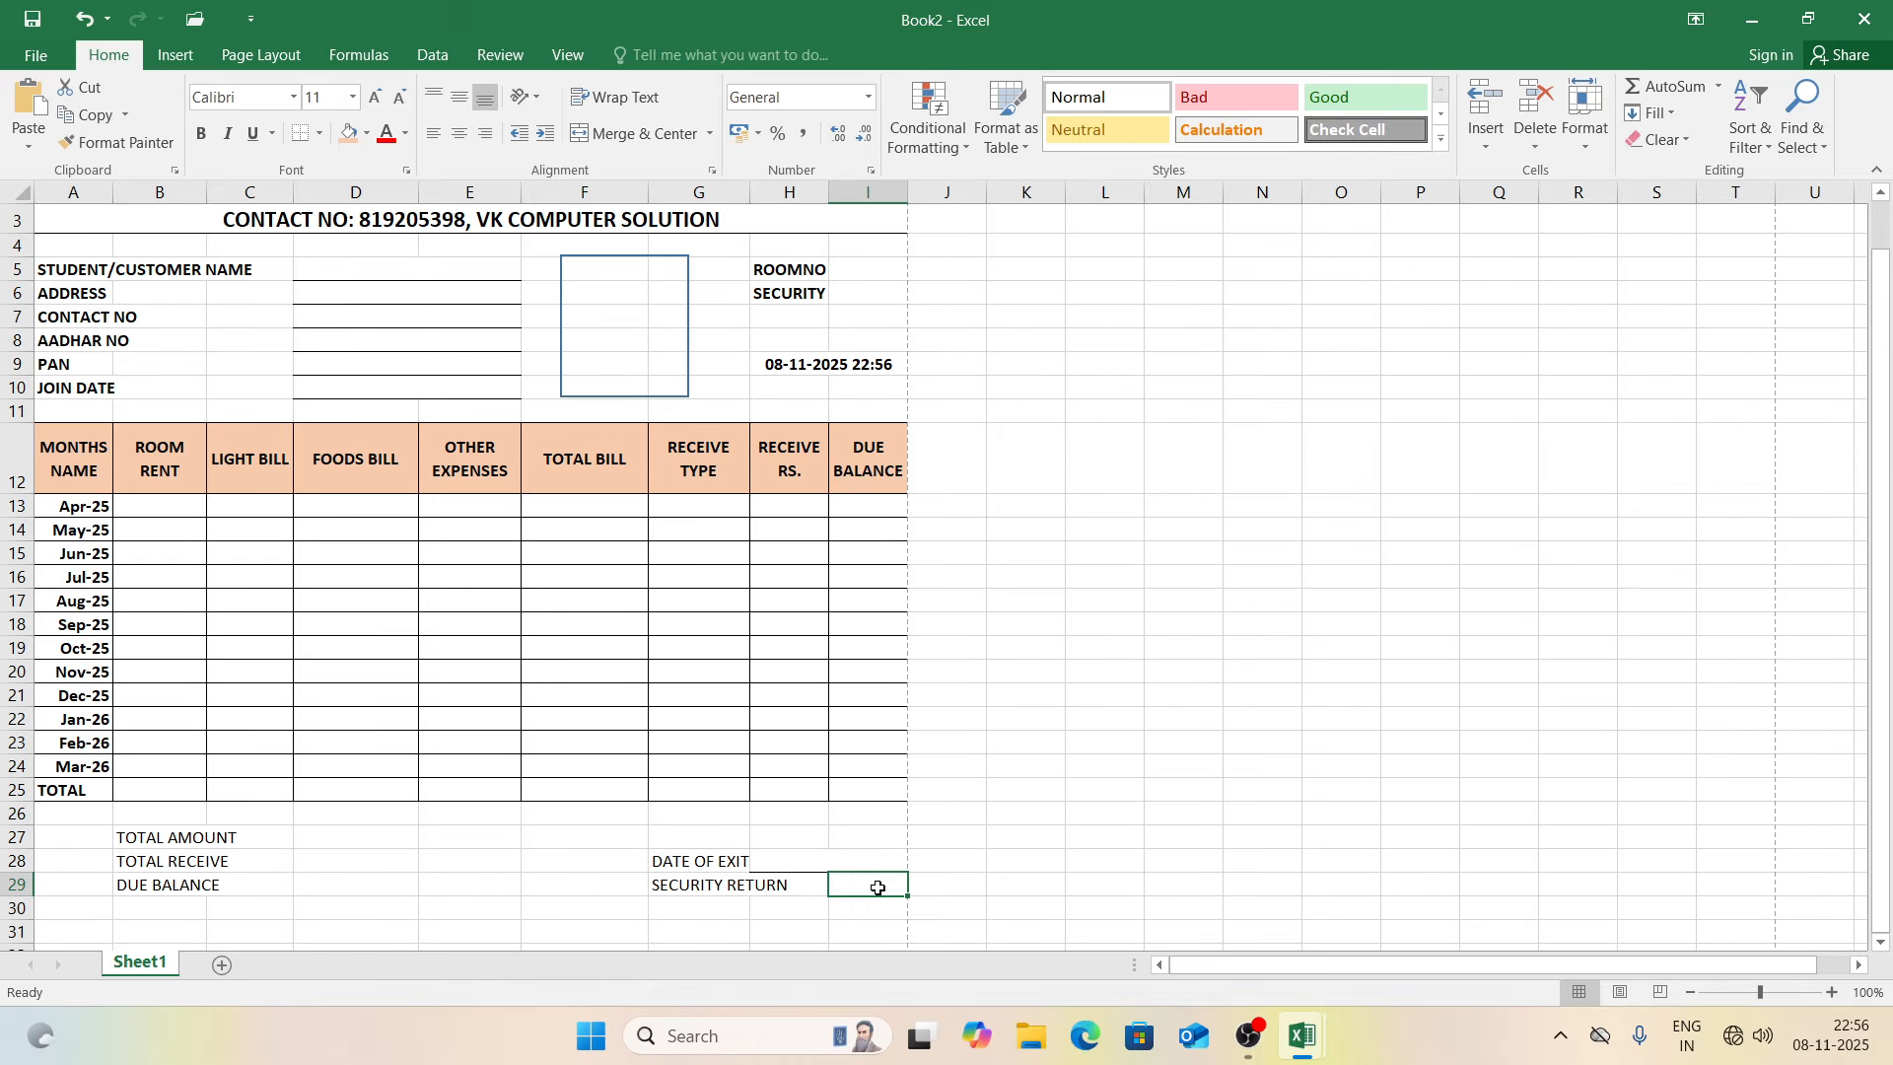
pyautogui.click(855, 298)
# Step: Enter 10000 as the security amount and correct the ROOMNO label to ROOM NO
pyautogui.write('10000')
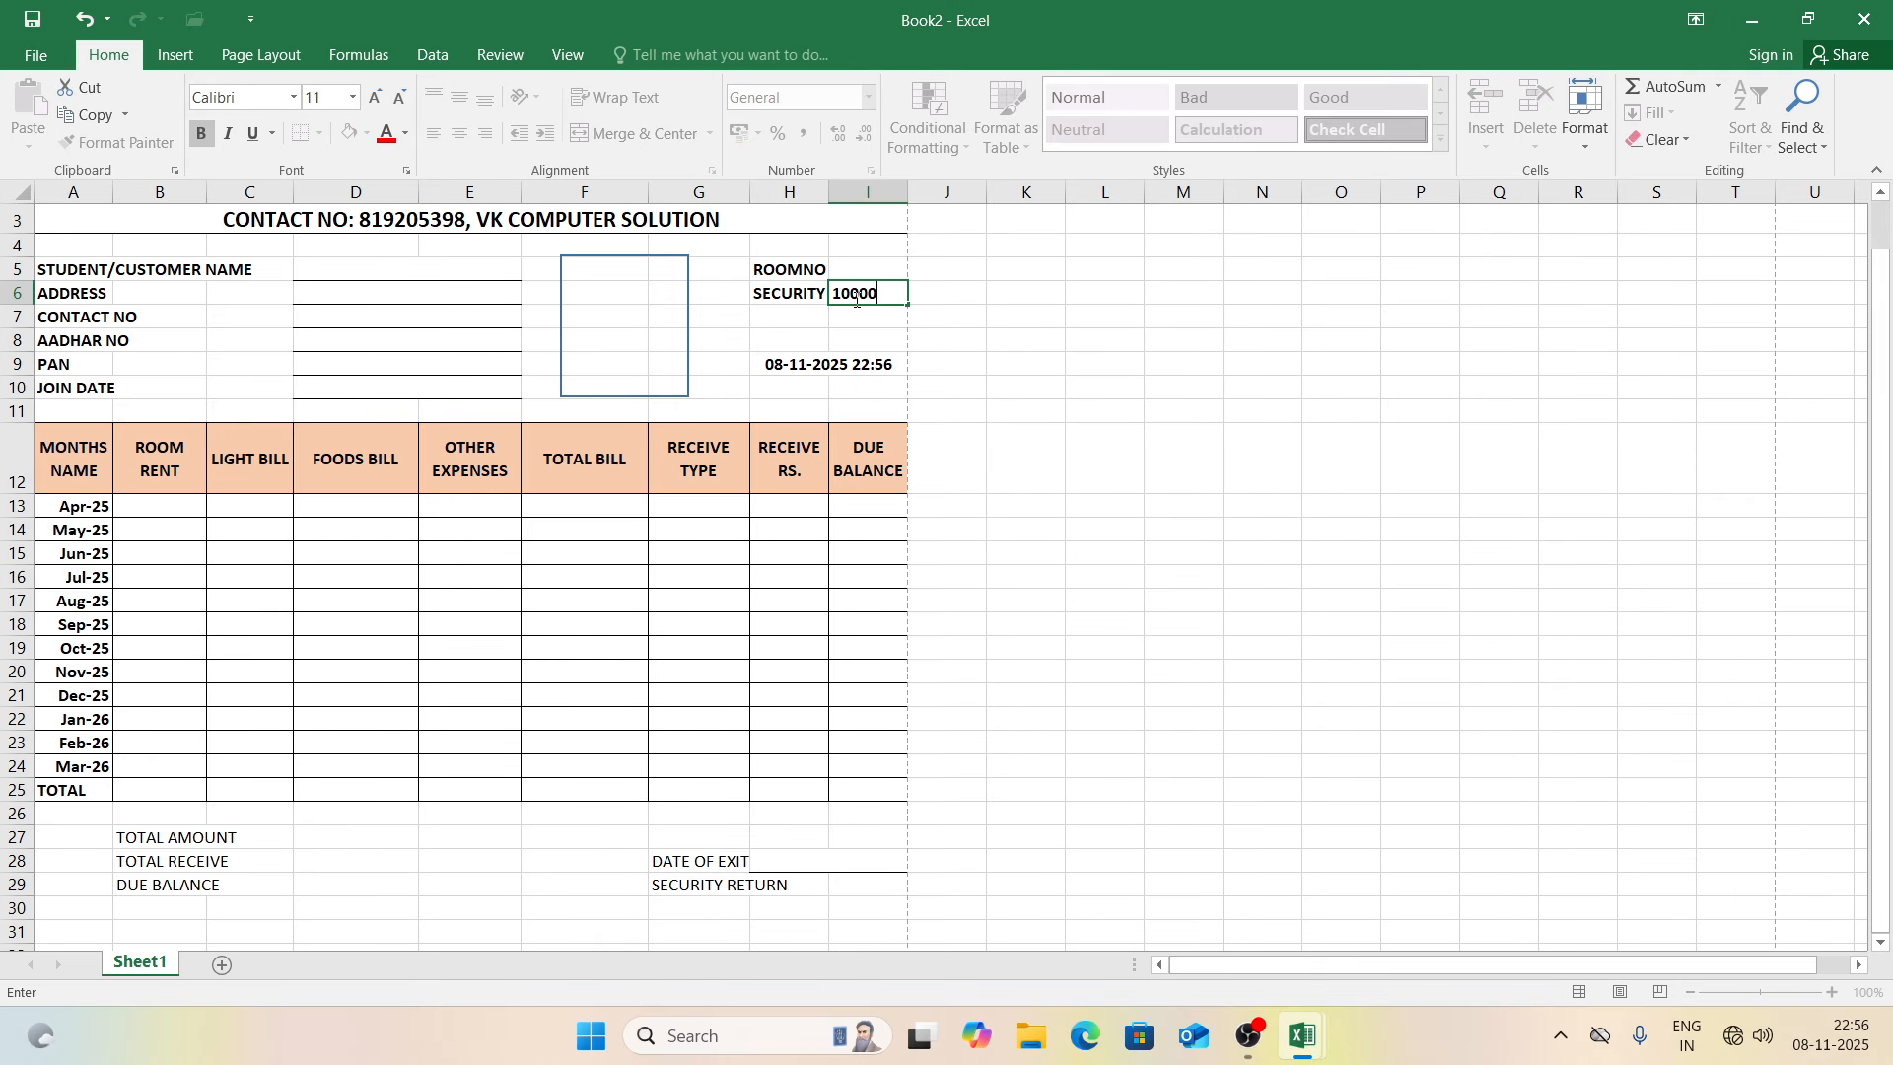
pyautogui.click(1050, 364)
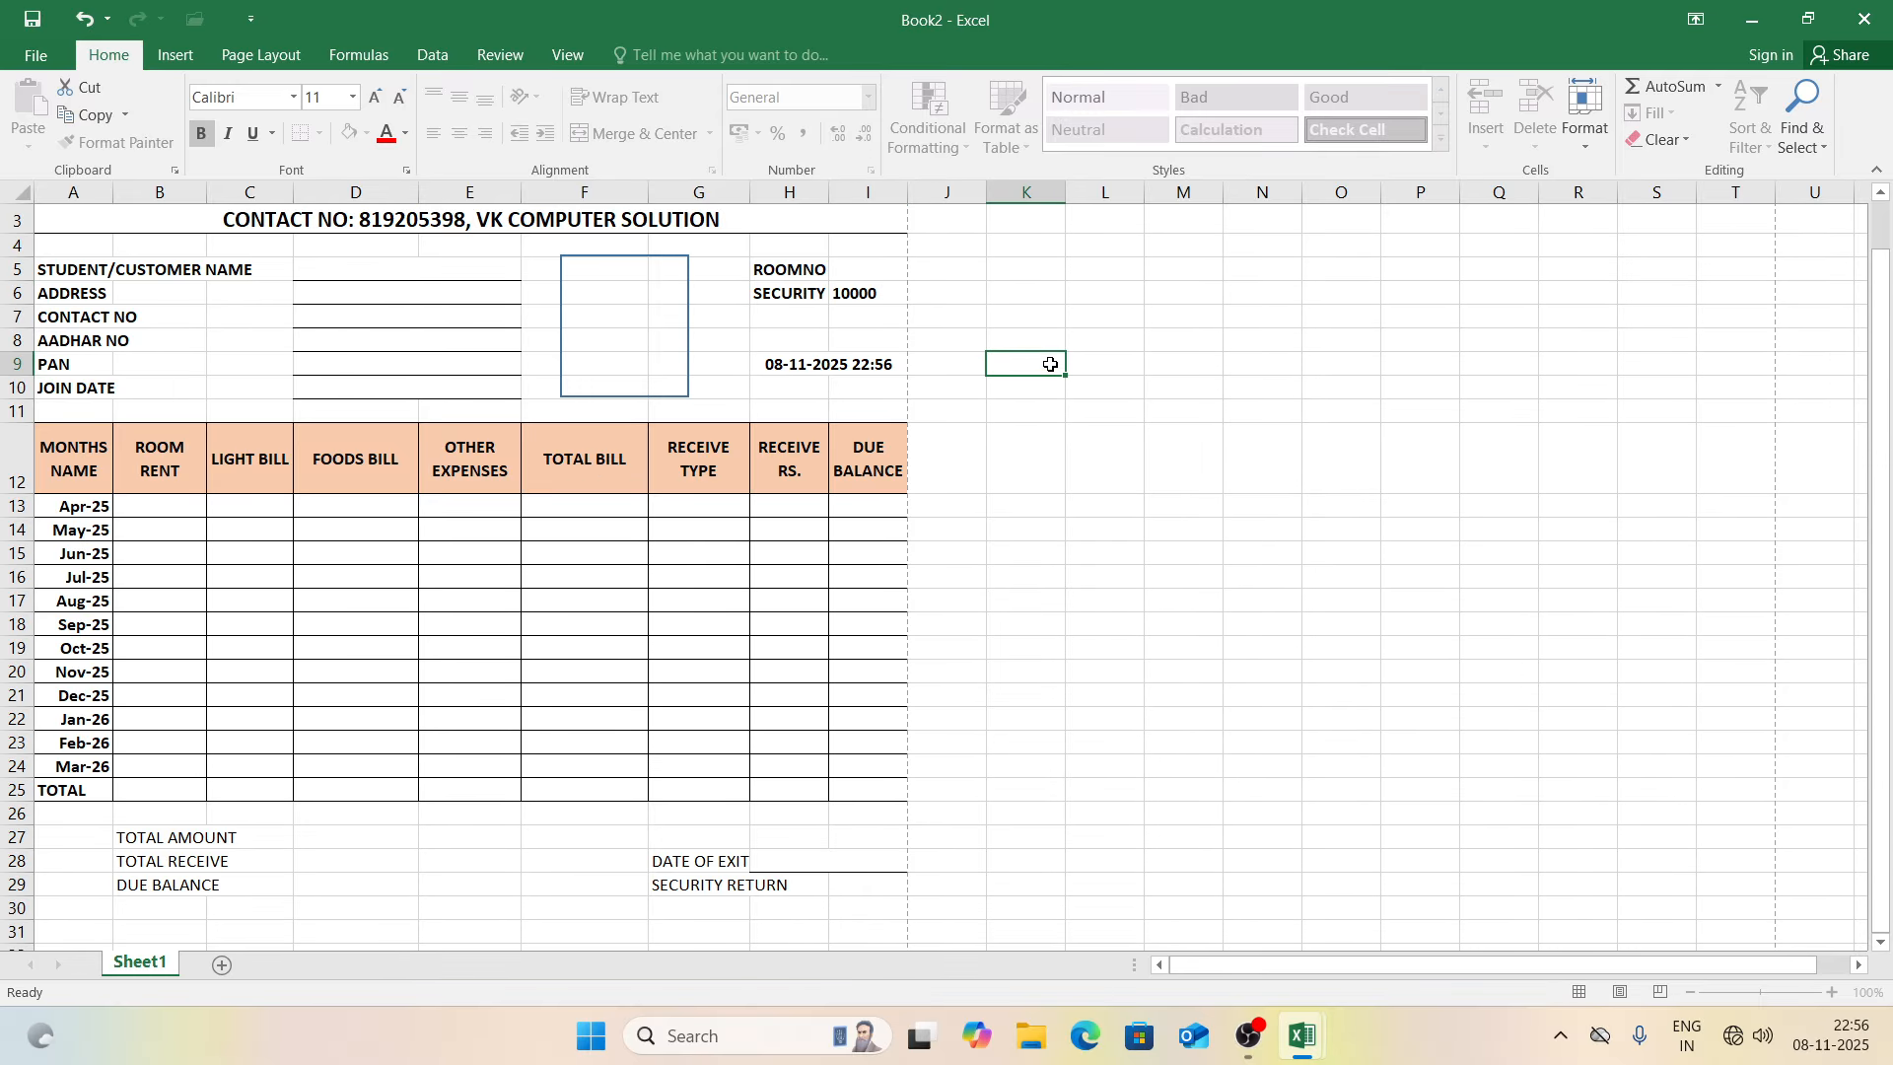
pyautogui.click(877, 266)
pyautogui.moveTo(826, 202); pyautogui.dragTo(840, 202)
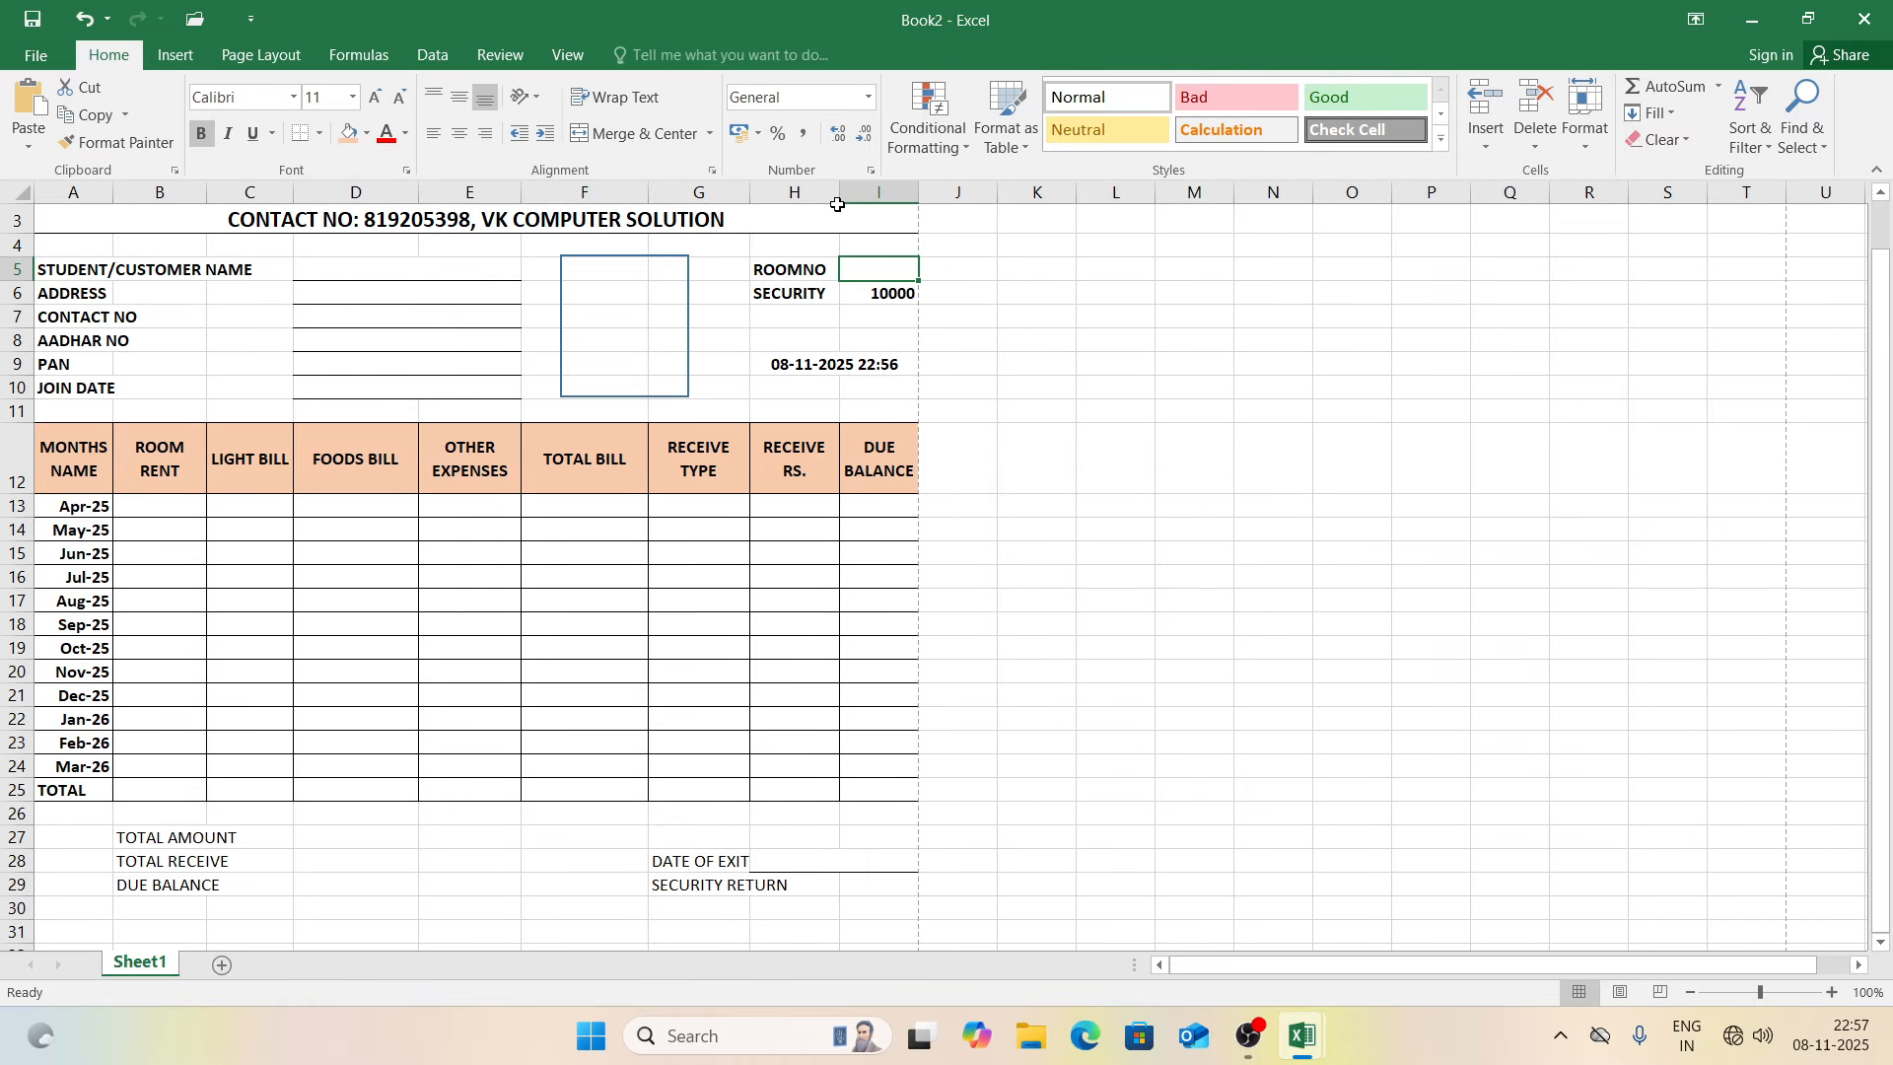
pyautogui.doubleClick(805, 269)
pyautogui.press('Return')
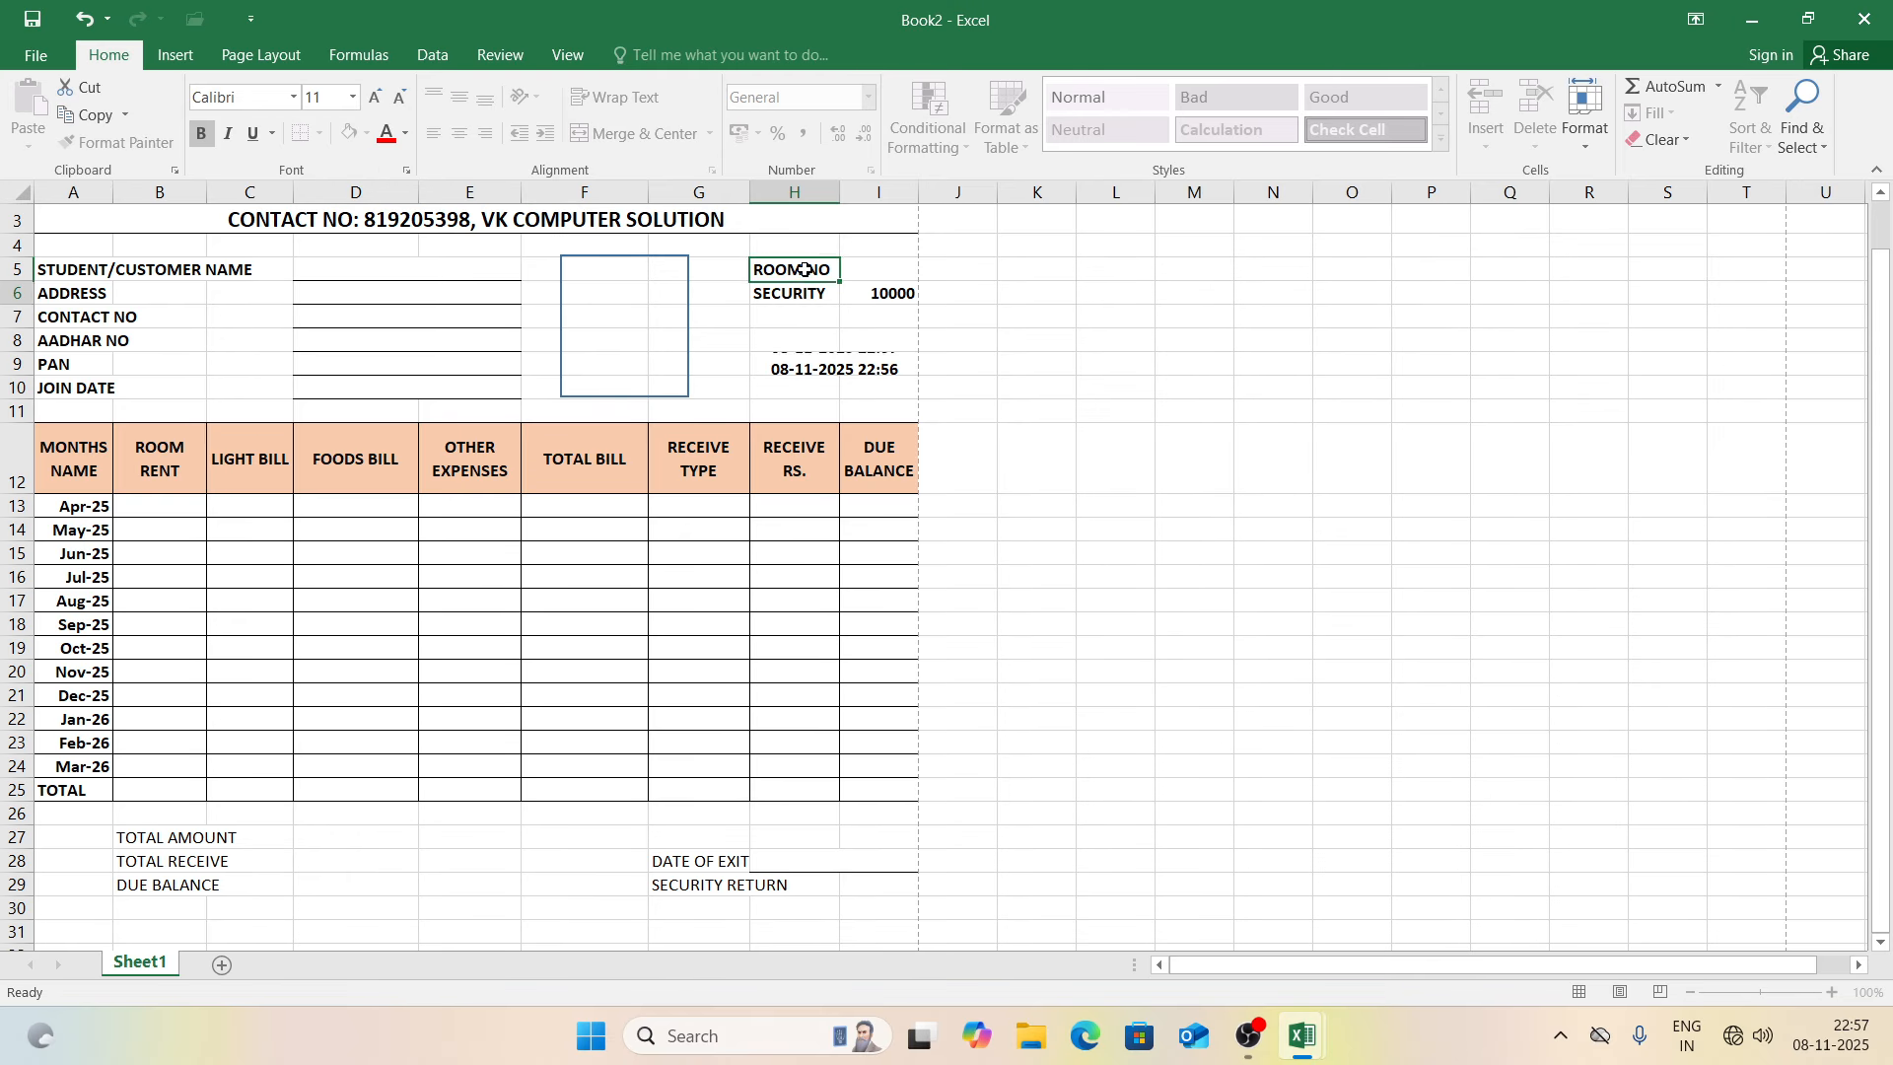
# Step: Check the print preview, then bold the summary labels in rows 27–30
pyautogui.hotkey('ctrl', 'p')
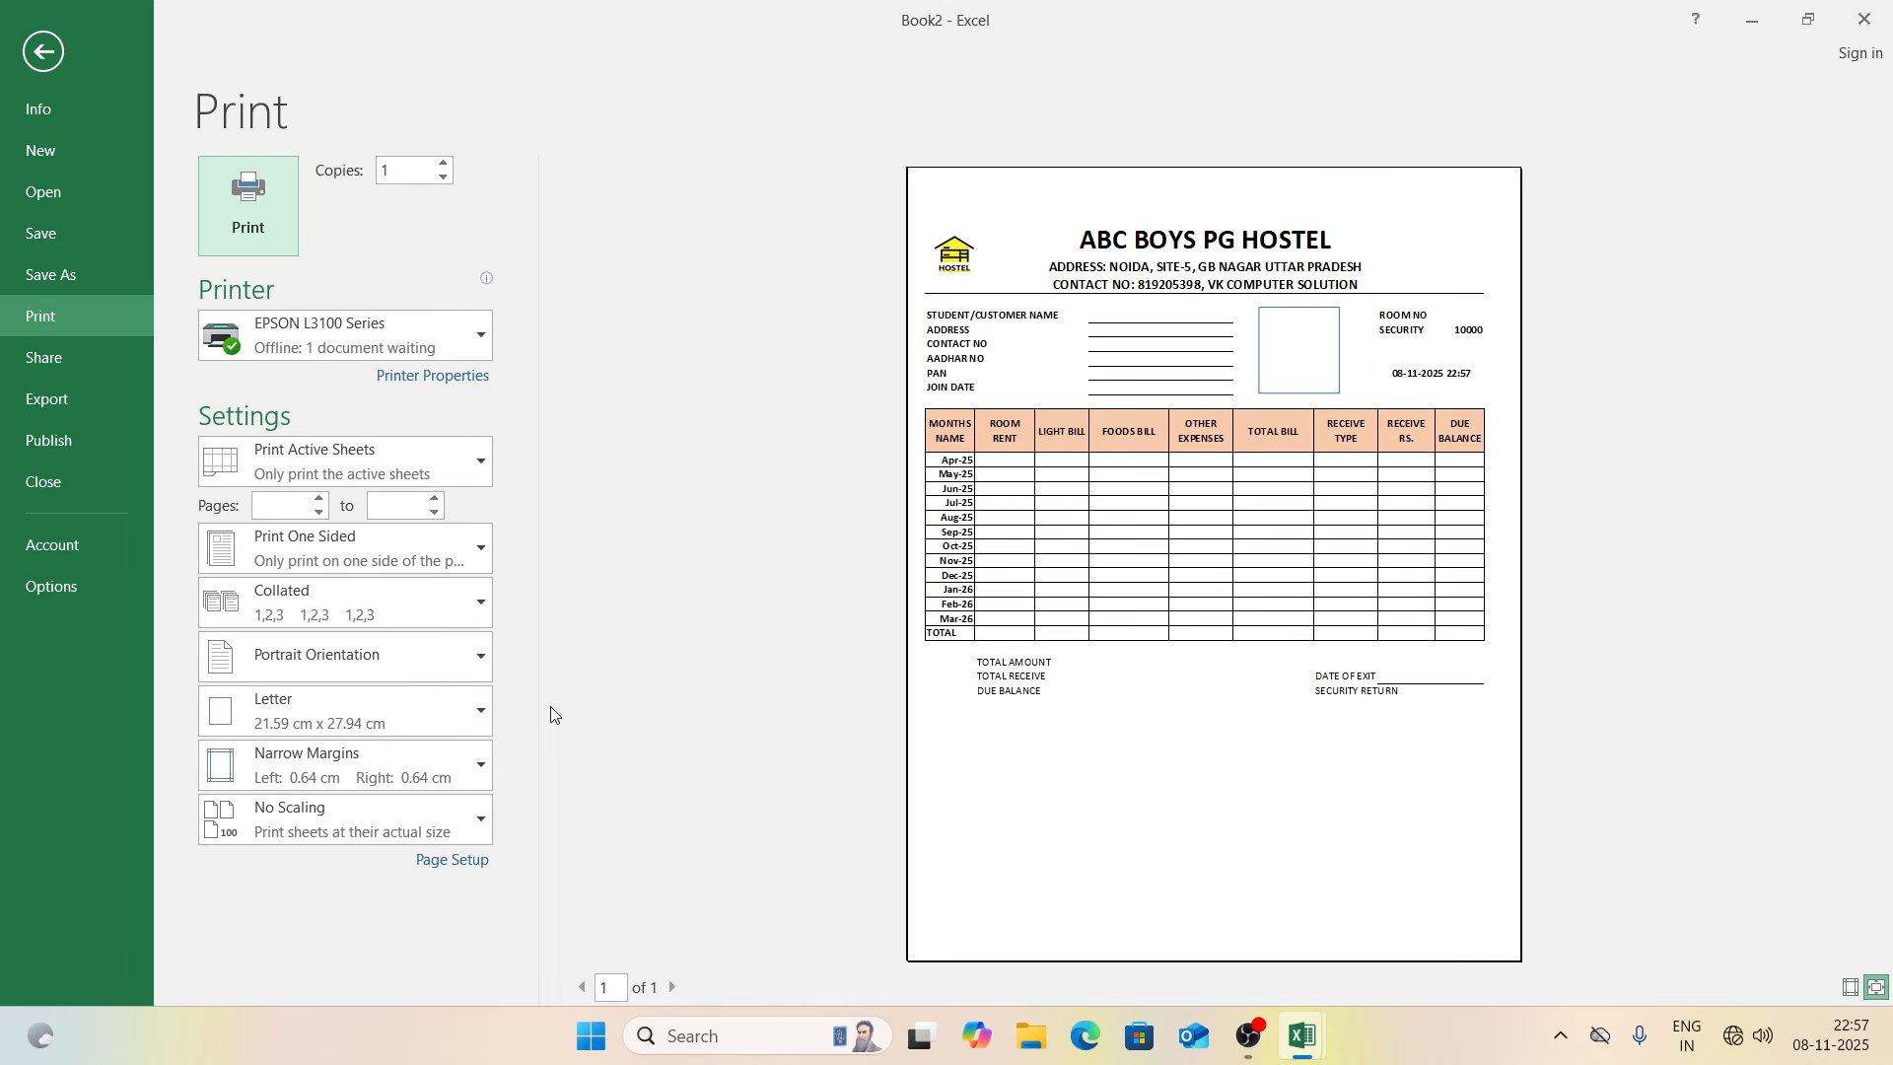
pyautogui.press('Escape')
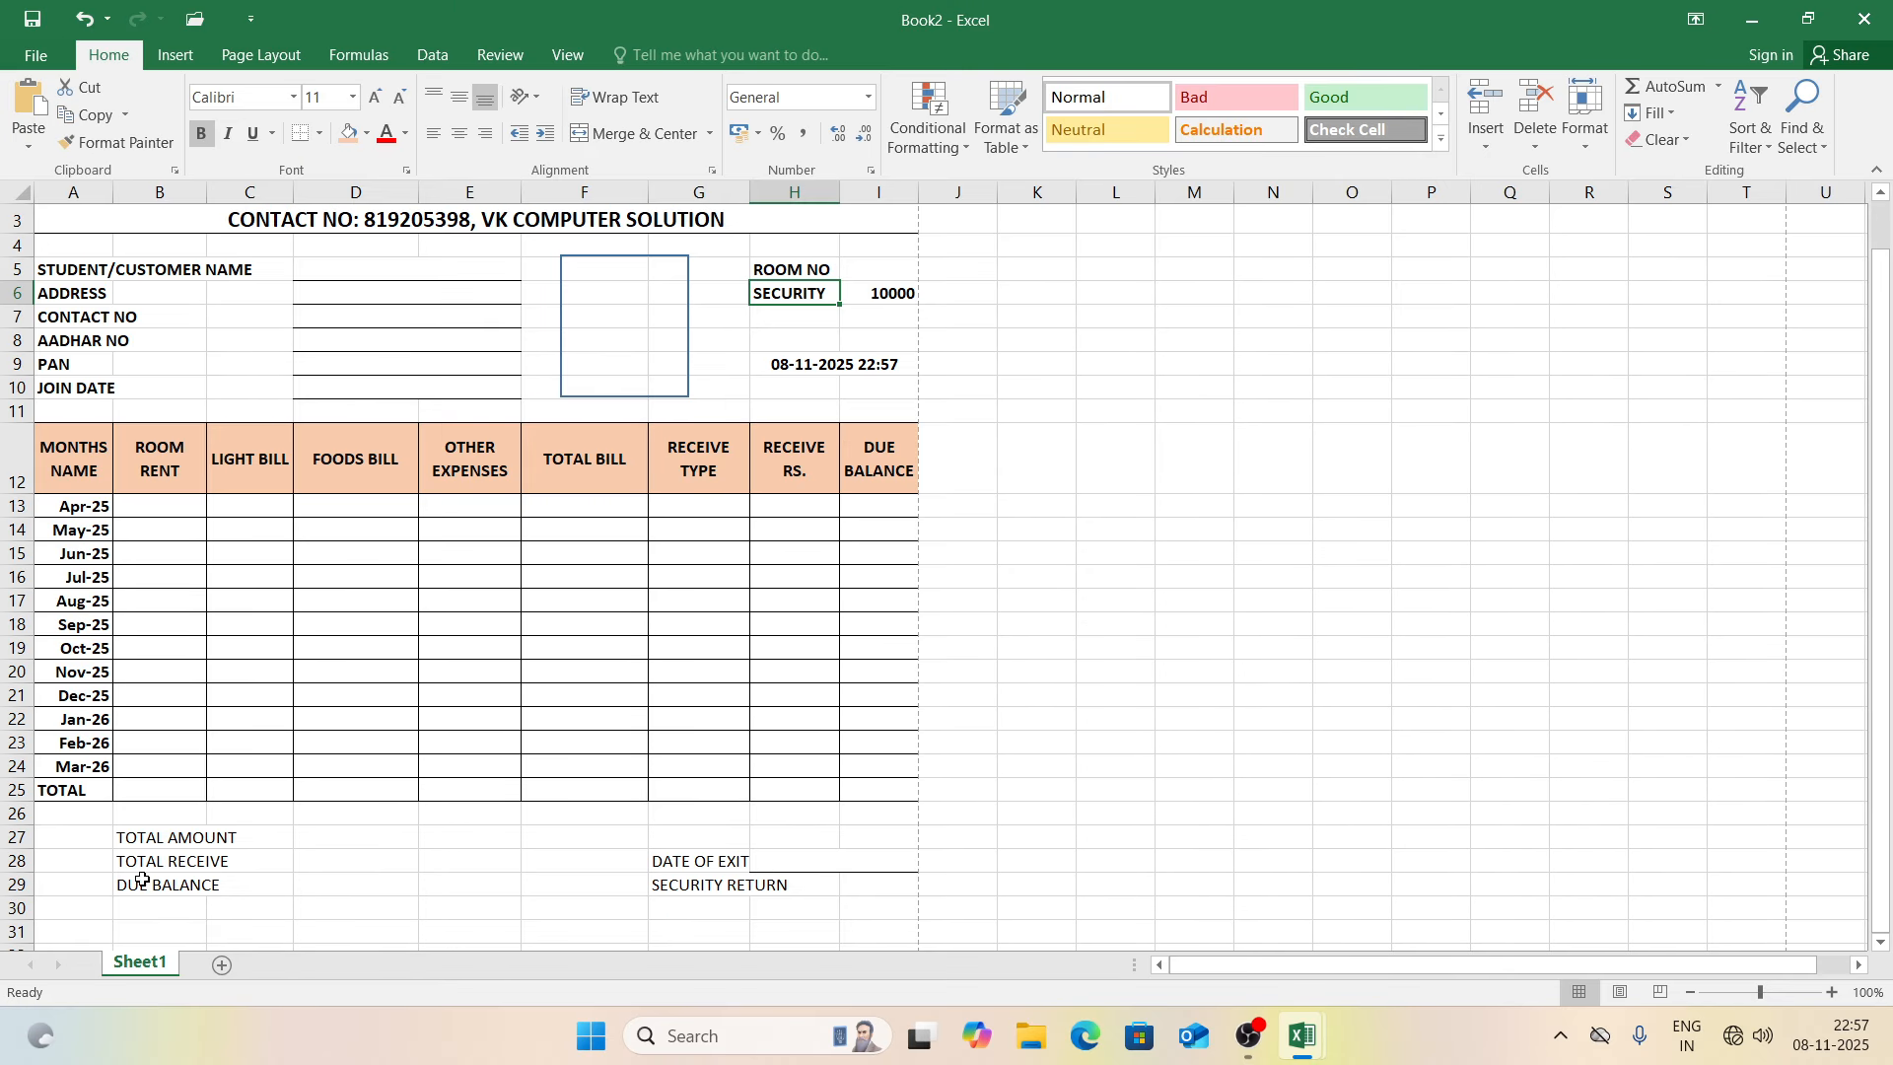
pyautogui.click(21, 839)
pyautogui.moveTo(20, 839); pyautogui.dragTo(21, 908)
pyautogui.hotkey('ctrl', 'b')
pyautogui.click(122, 907)
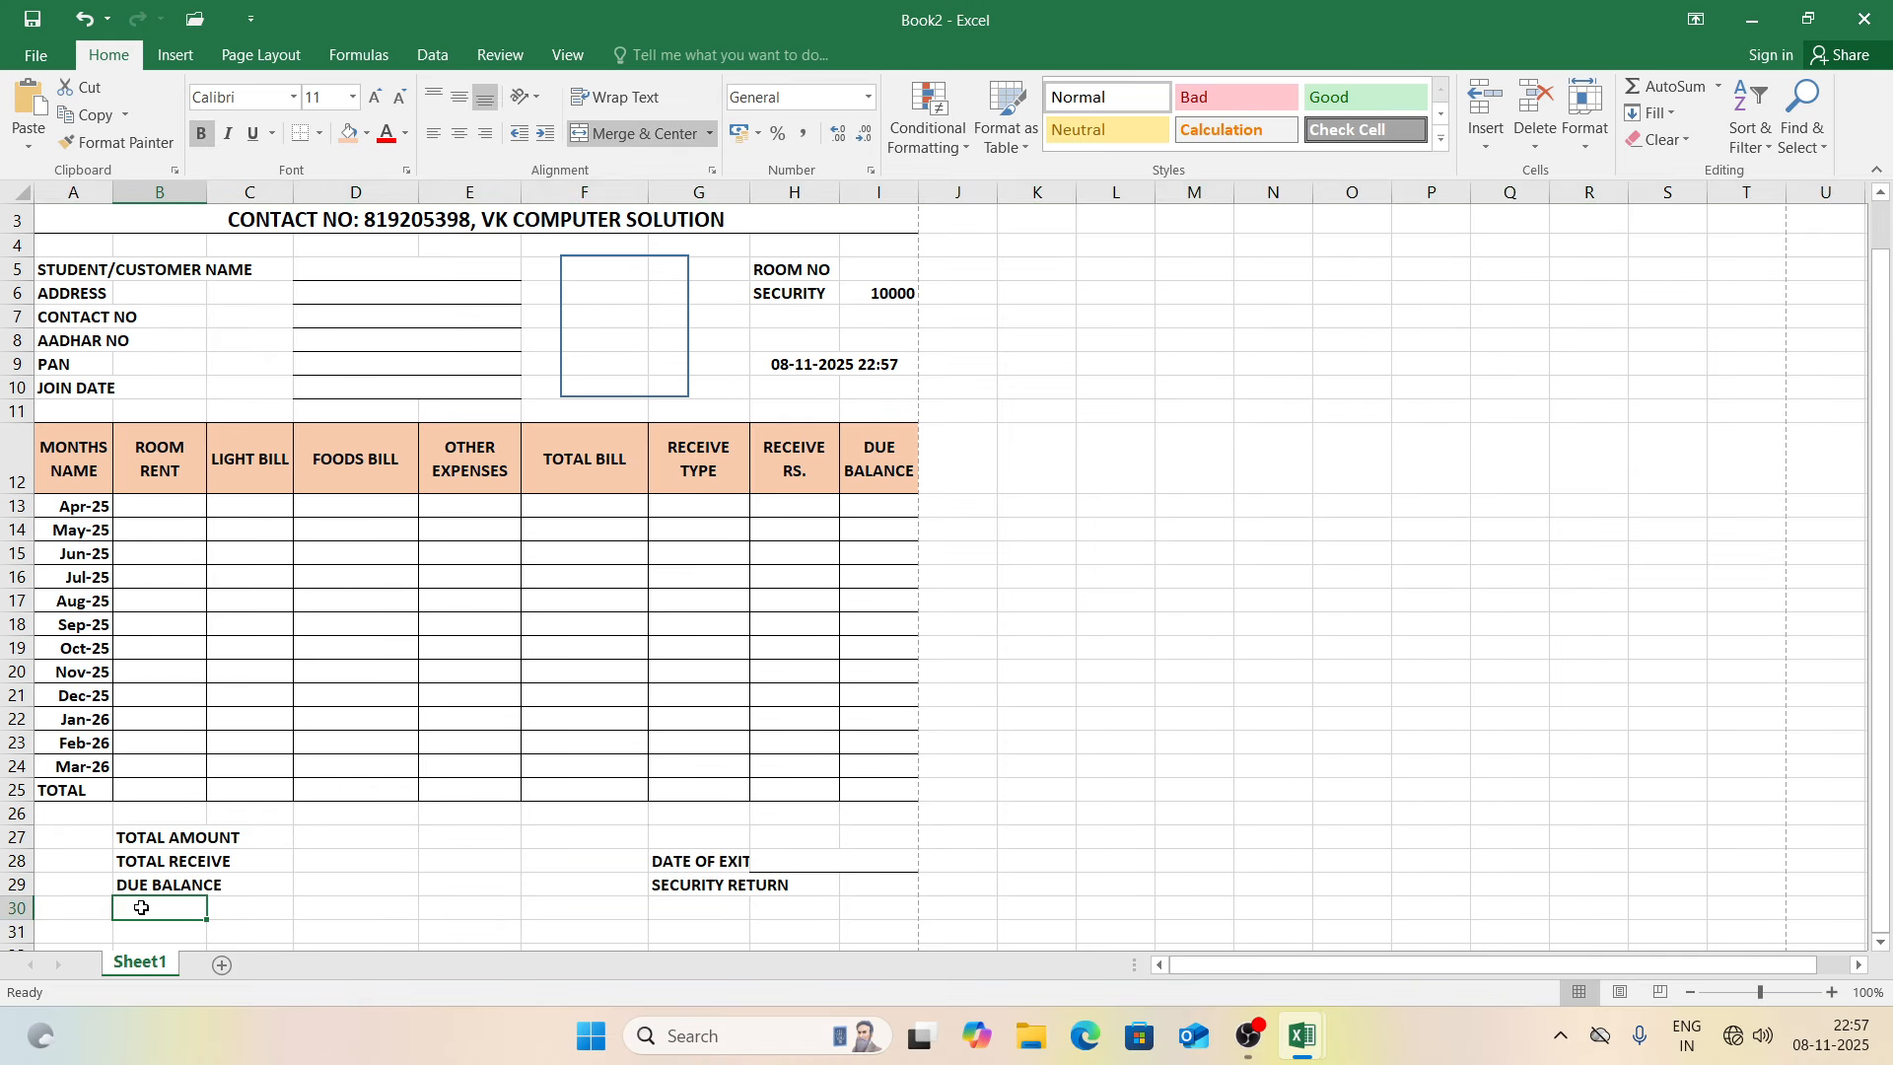
# Step: Add a bold CUSTOMR SIGNATURE label in cell A33
pyautogui.press('Down')
pyautogui.press('Down')
pyautogui.press('Down')
pyautogui.press('Down')
pyautogui.press('Down')
pyautogui.press('Down')
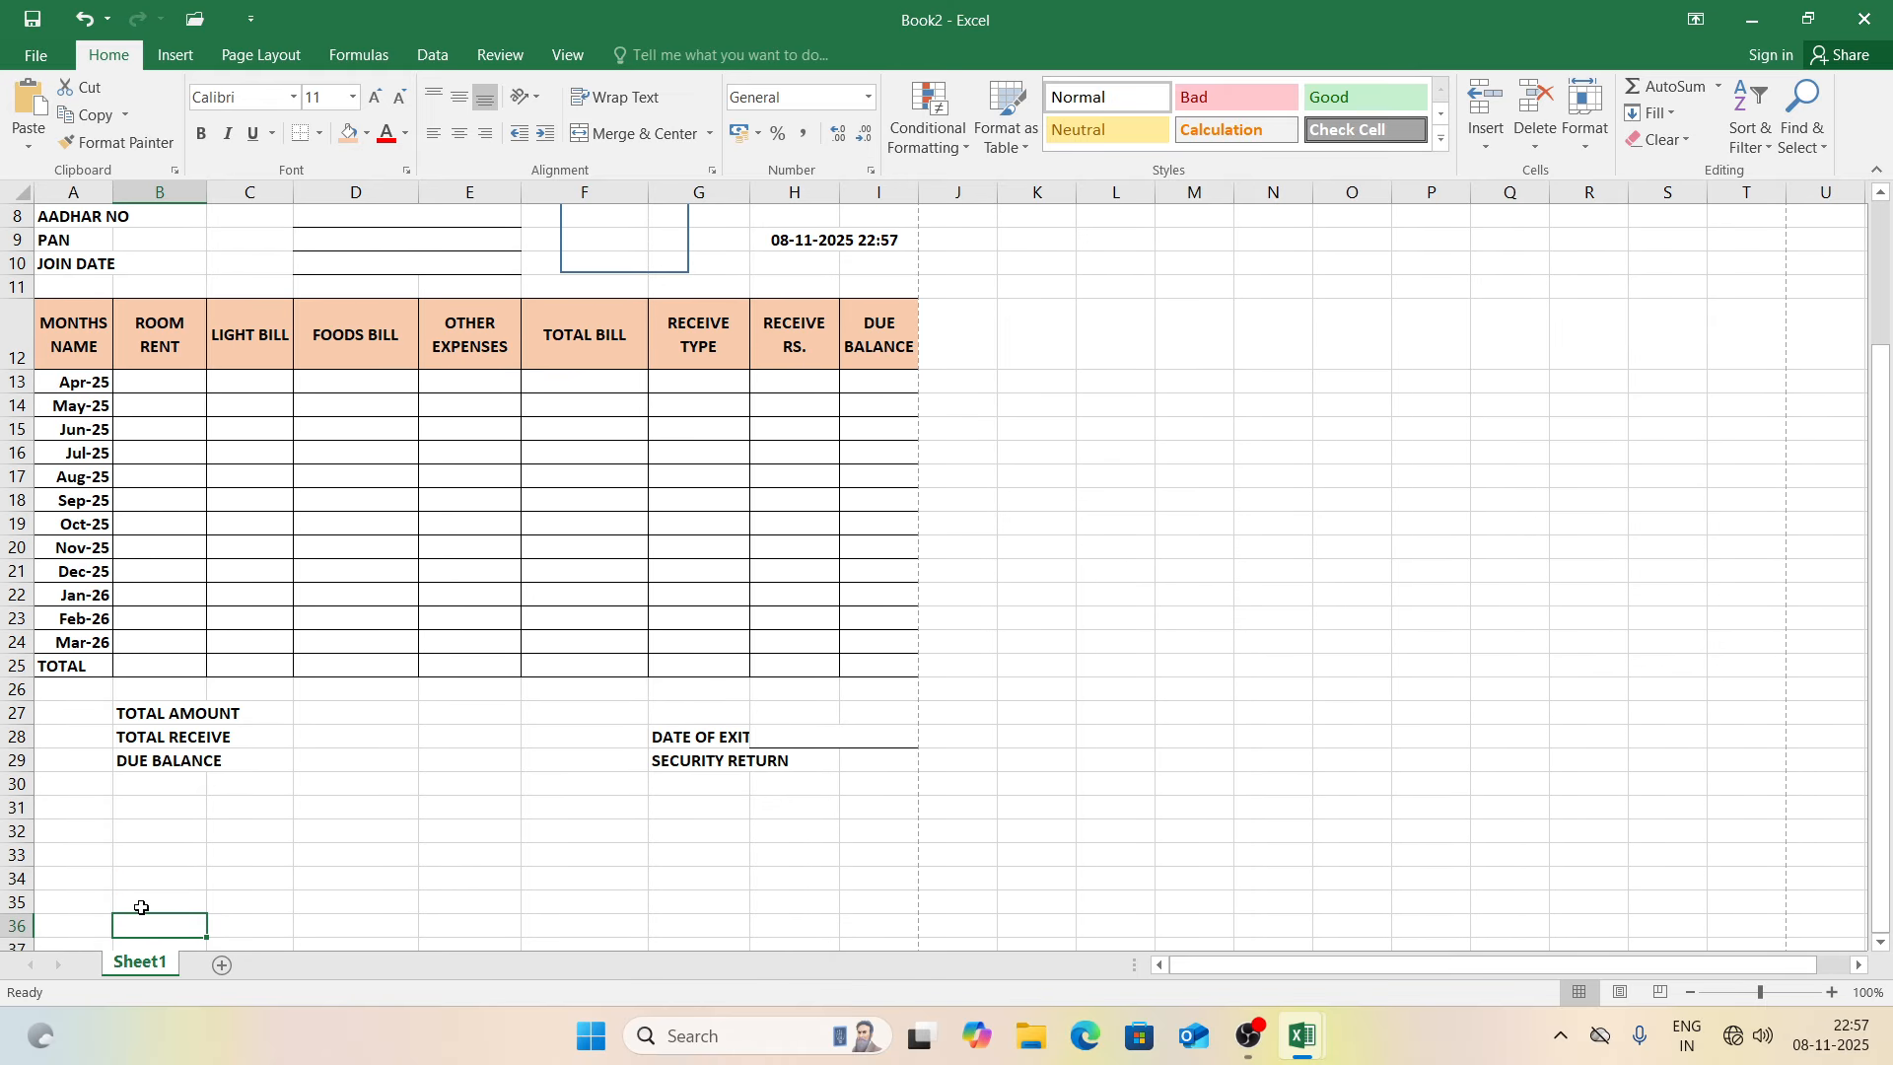
pyautogui.press('Left')
pyautogui.press('Up')
pyautogui.press('Up')
pyautogui.press('Up')
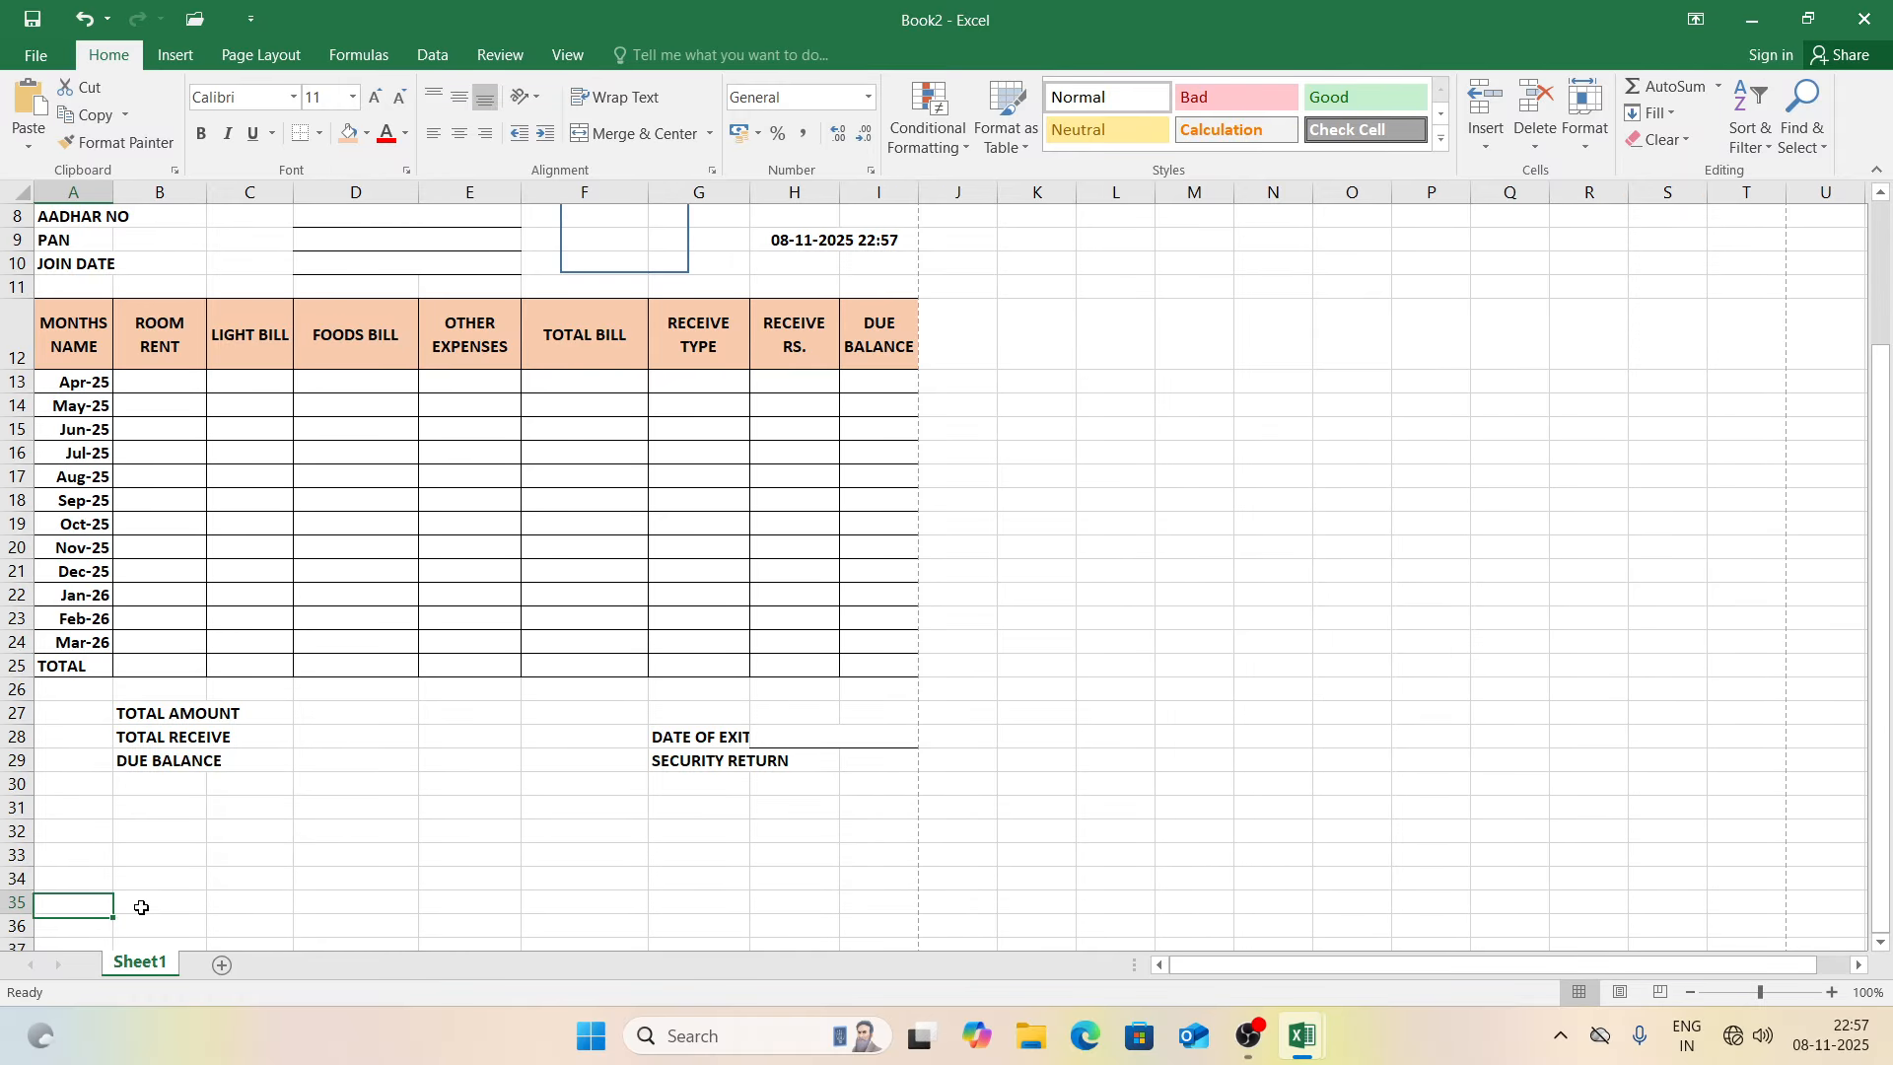
pyautogui.write('c')
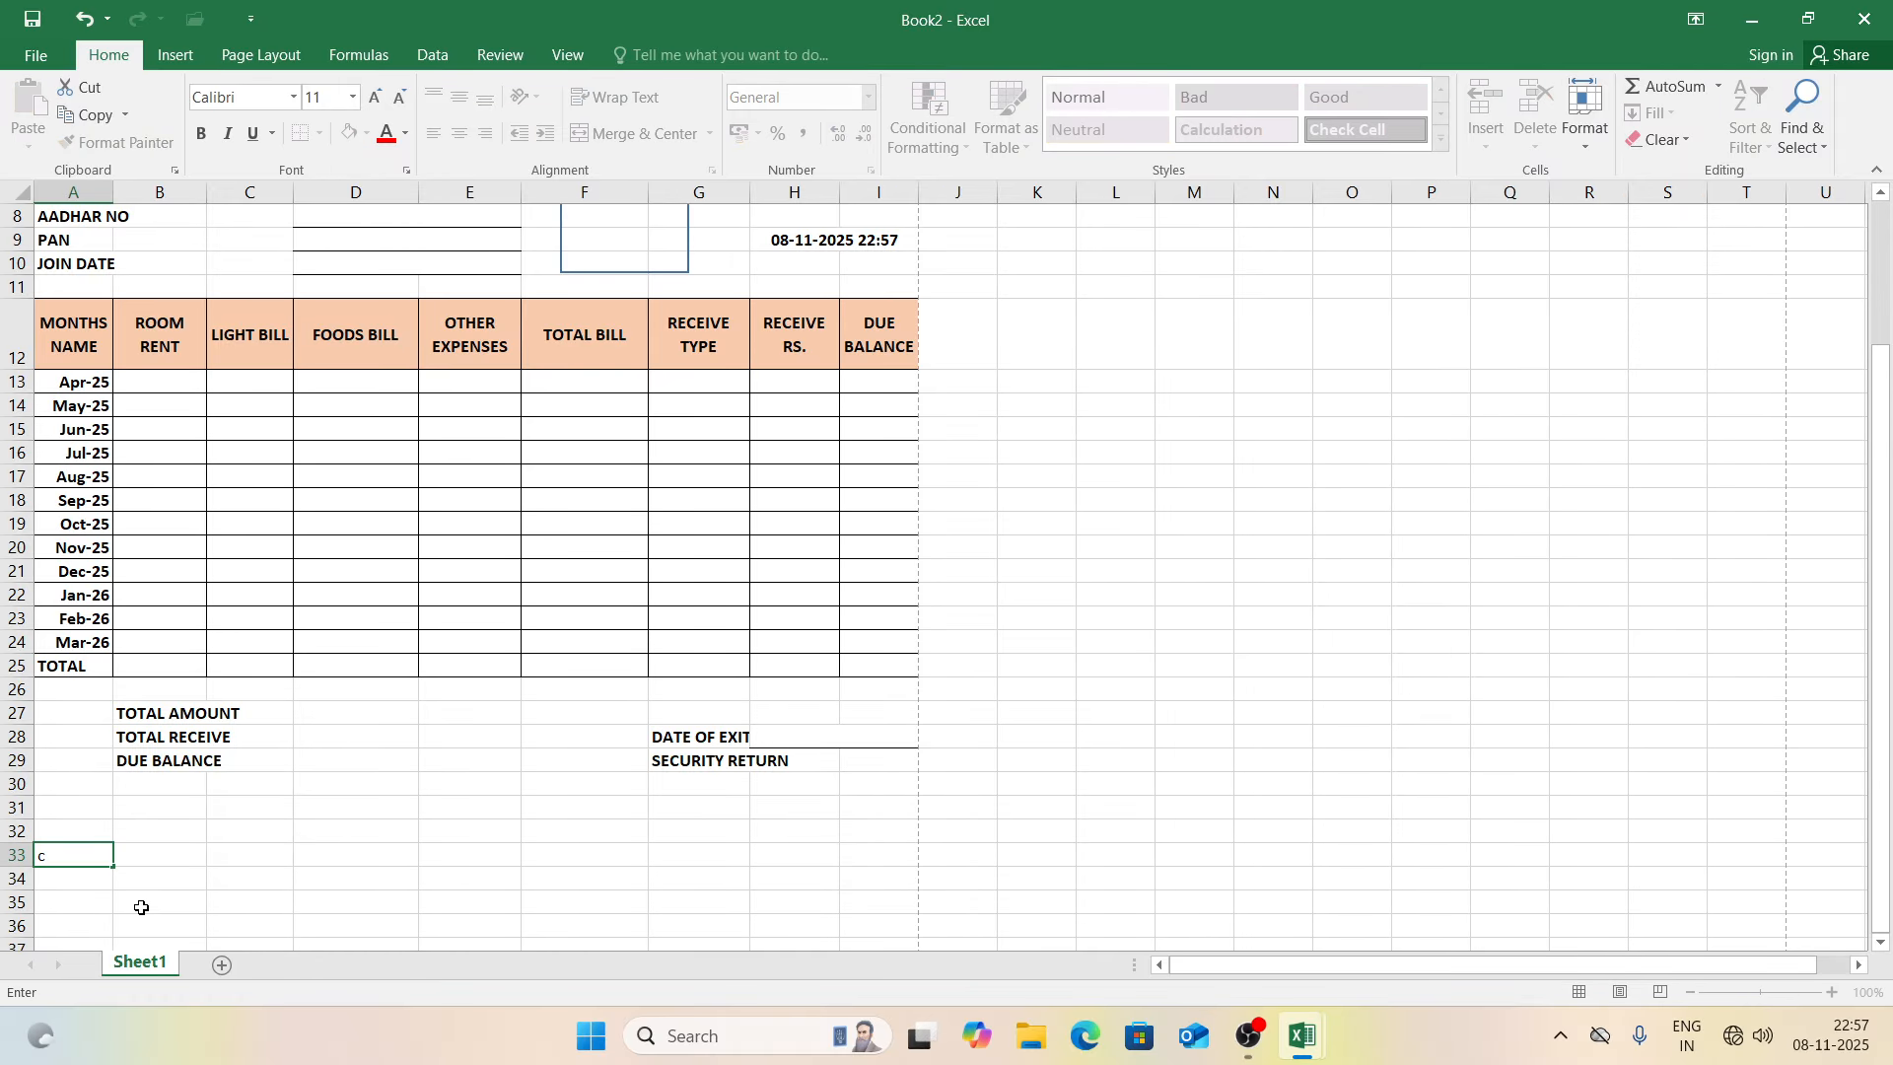
pyautogui.write('USTOMR SIGNATURE')
pyautogui.press('Return')
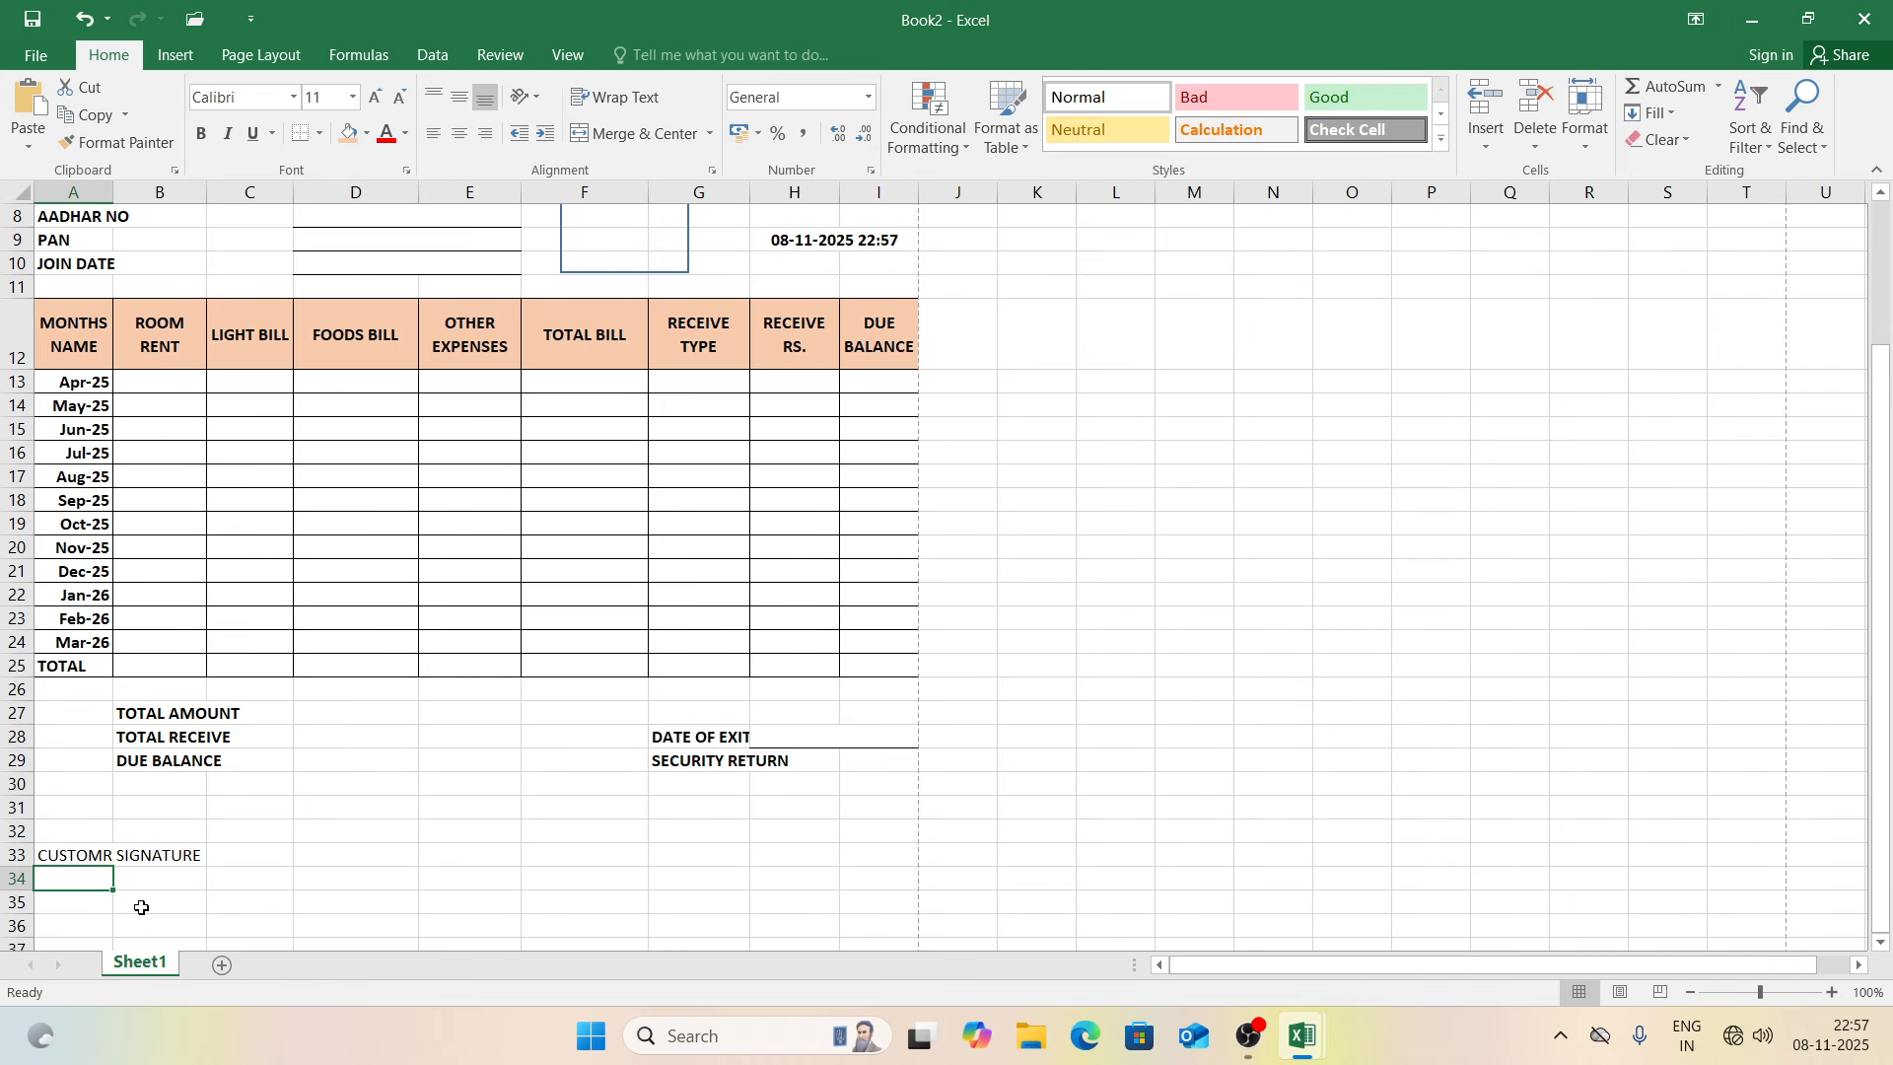
pyautogui.click(19, 856)
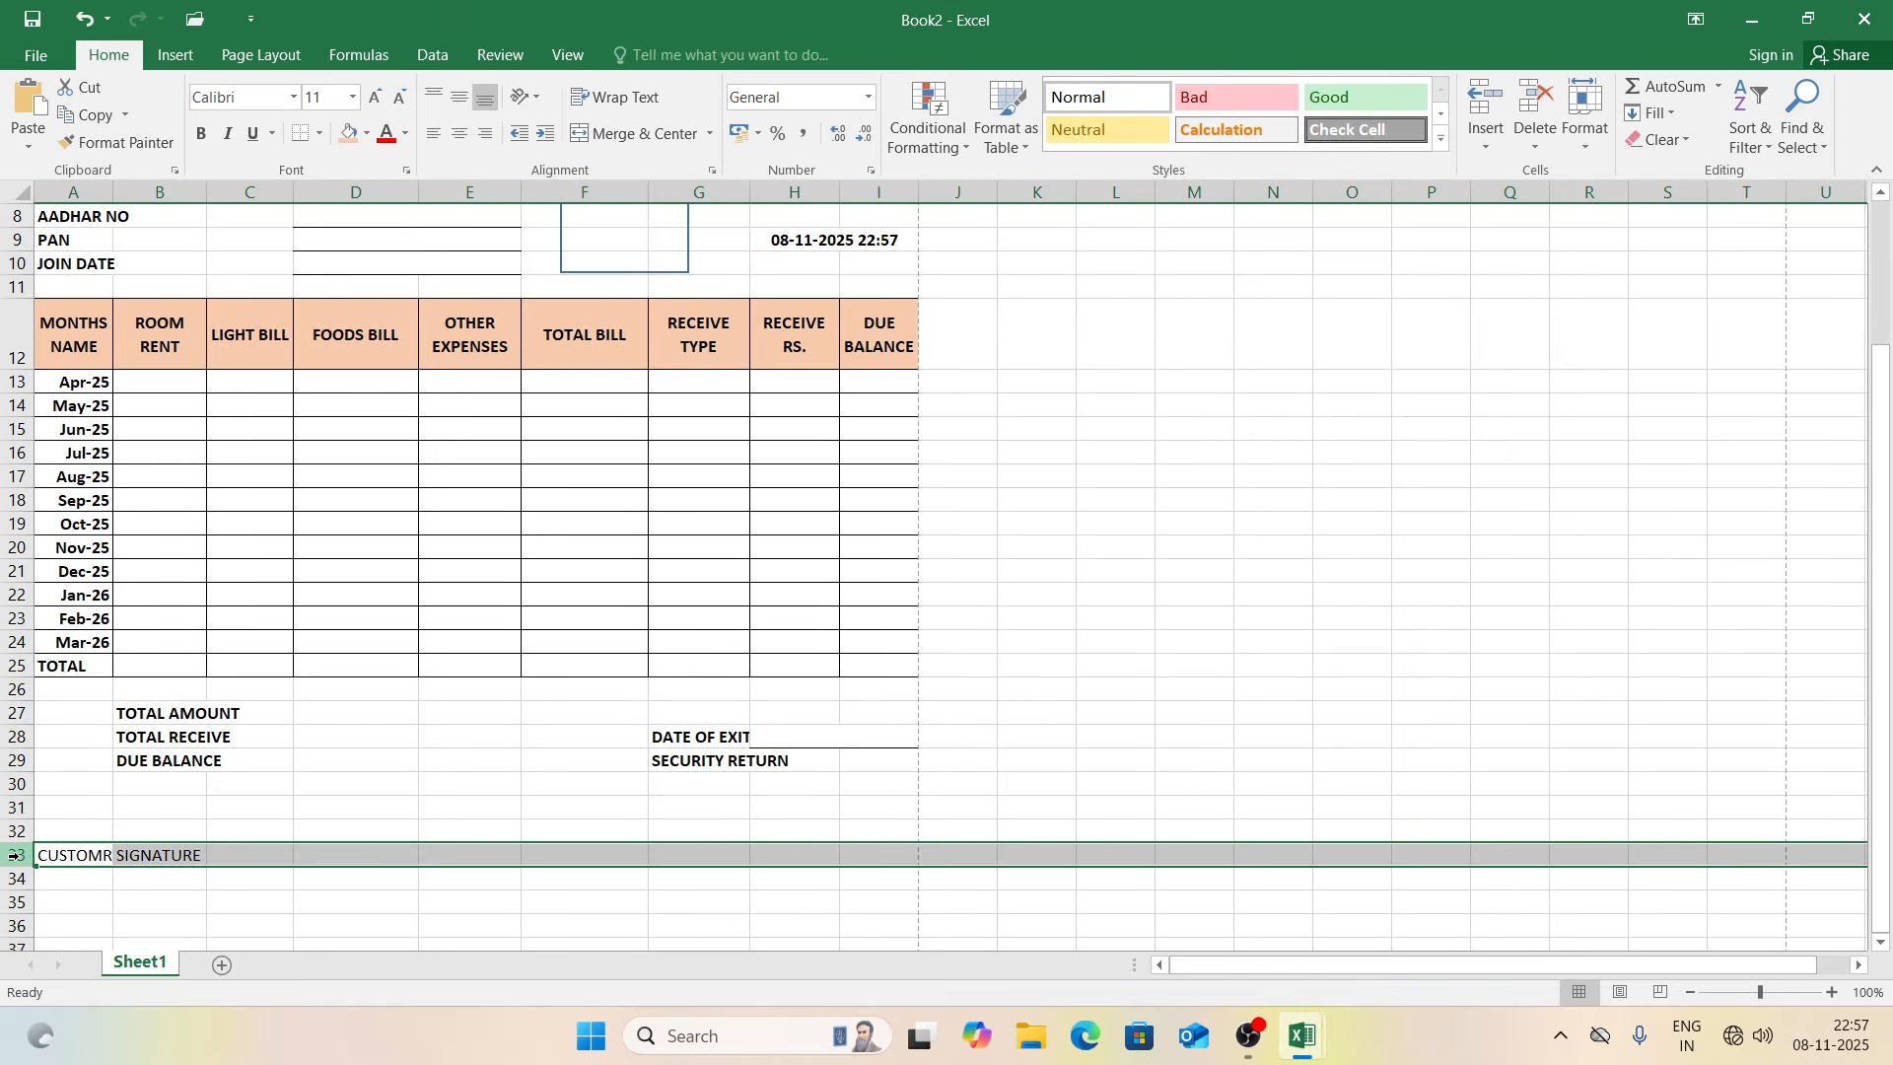
pyautogui.hotkey('ctrl', 'b')
# Step: Insert an ABC BOYS PG signature line titled AUTH. SIGNATORY beside the customer signature
pyautogui.click(682, 854)
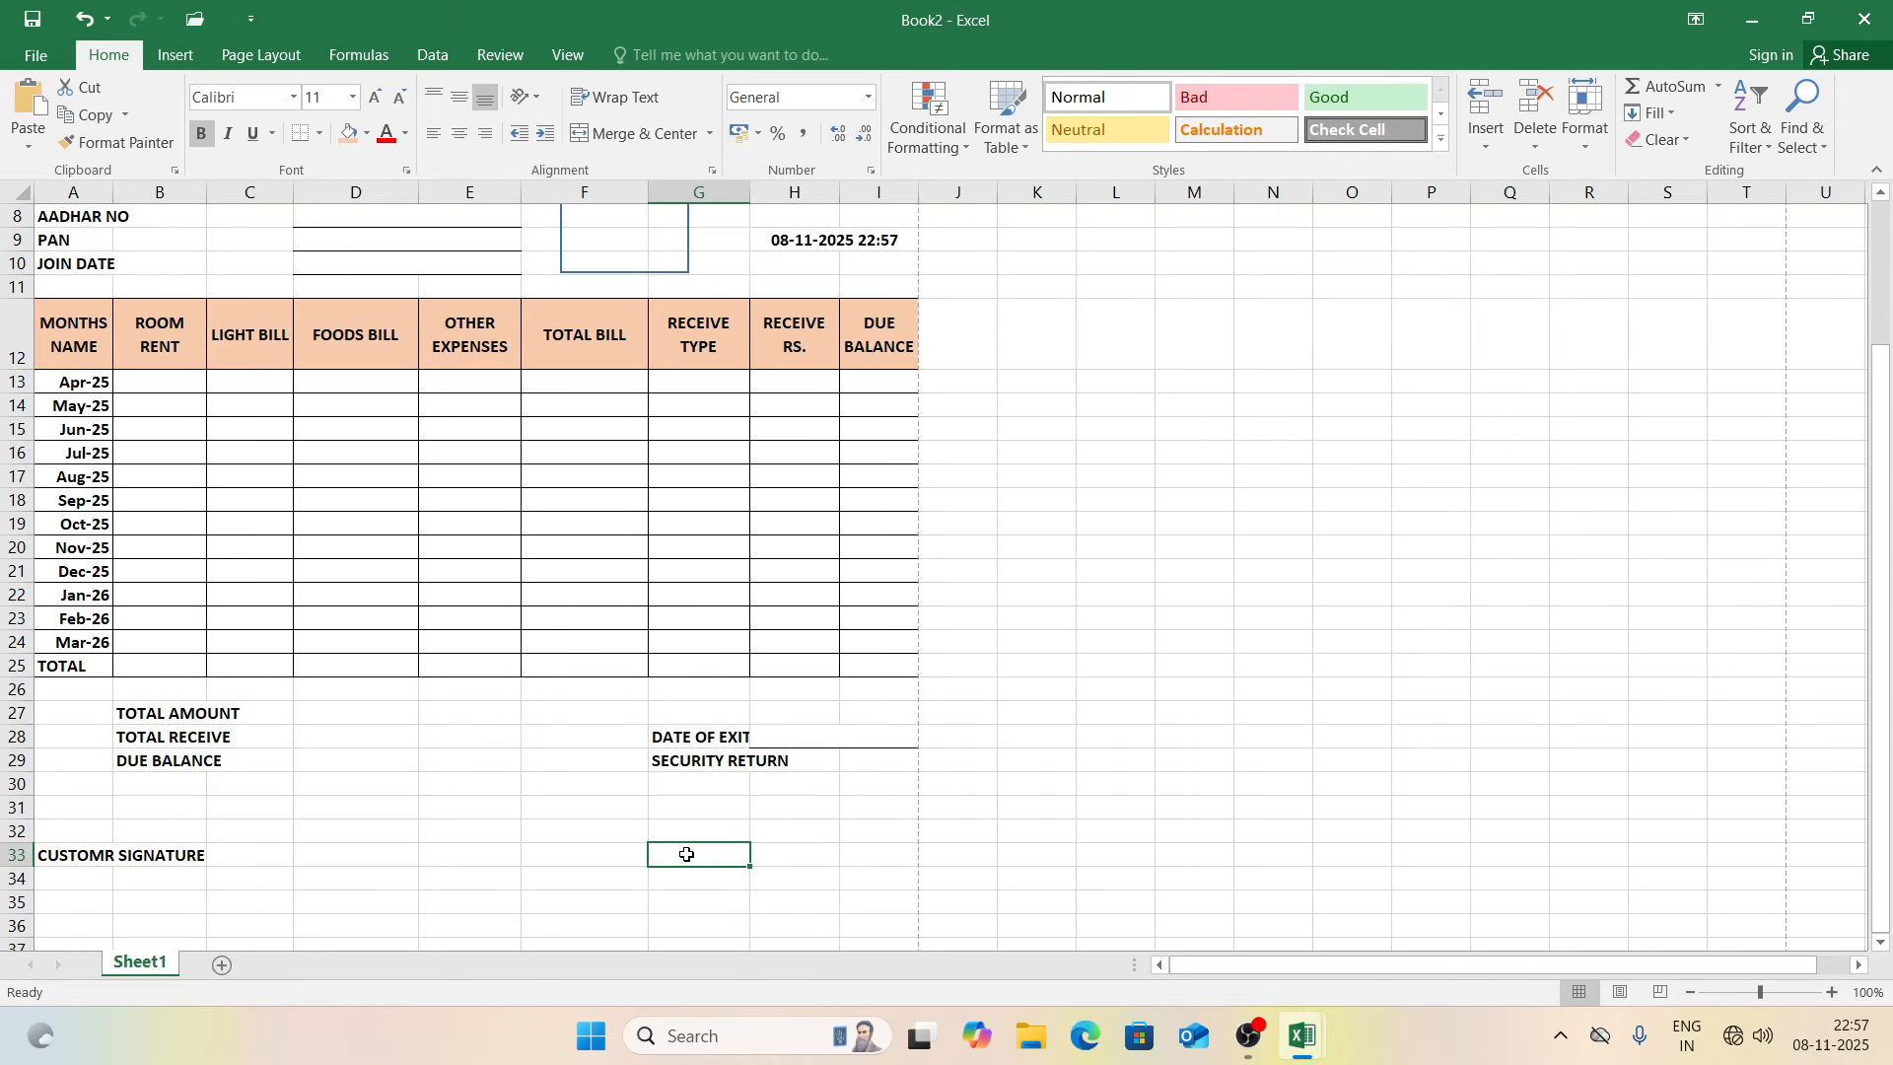
pyautogui.click(170, 57)
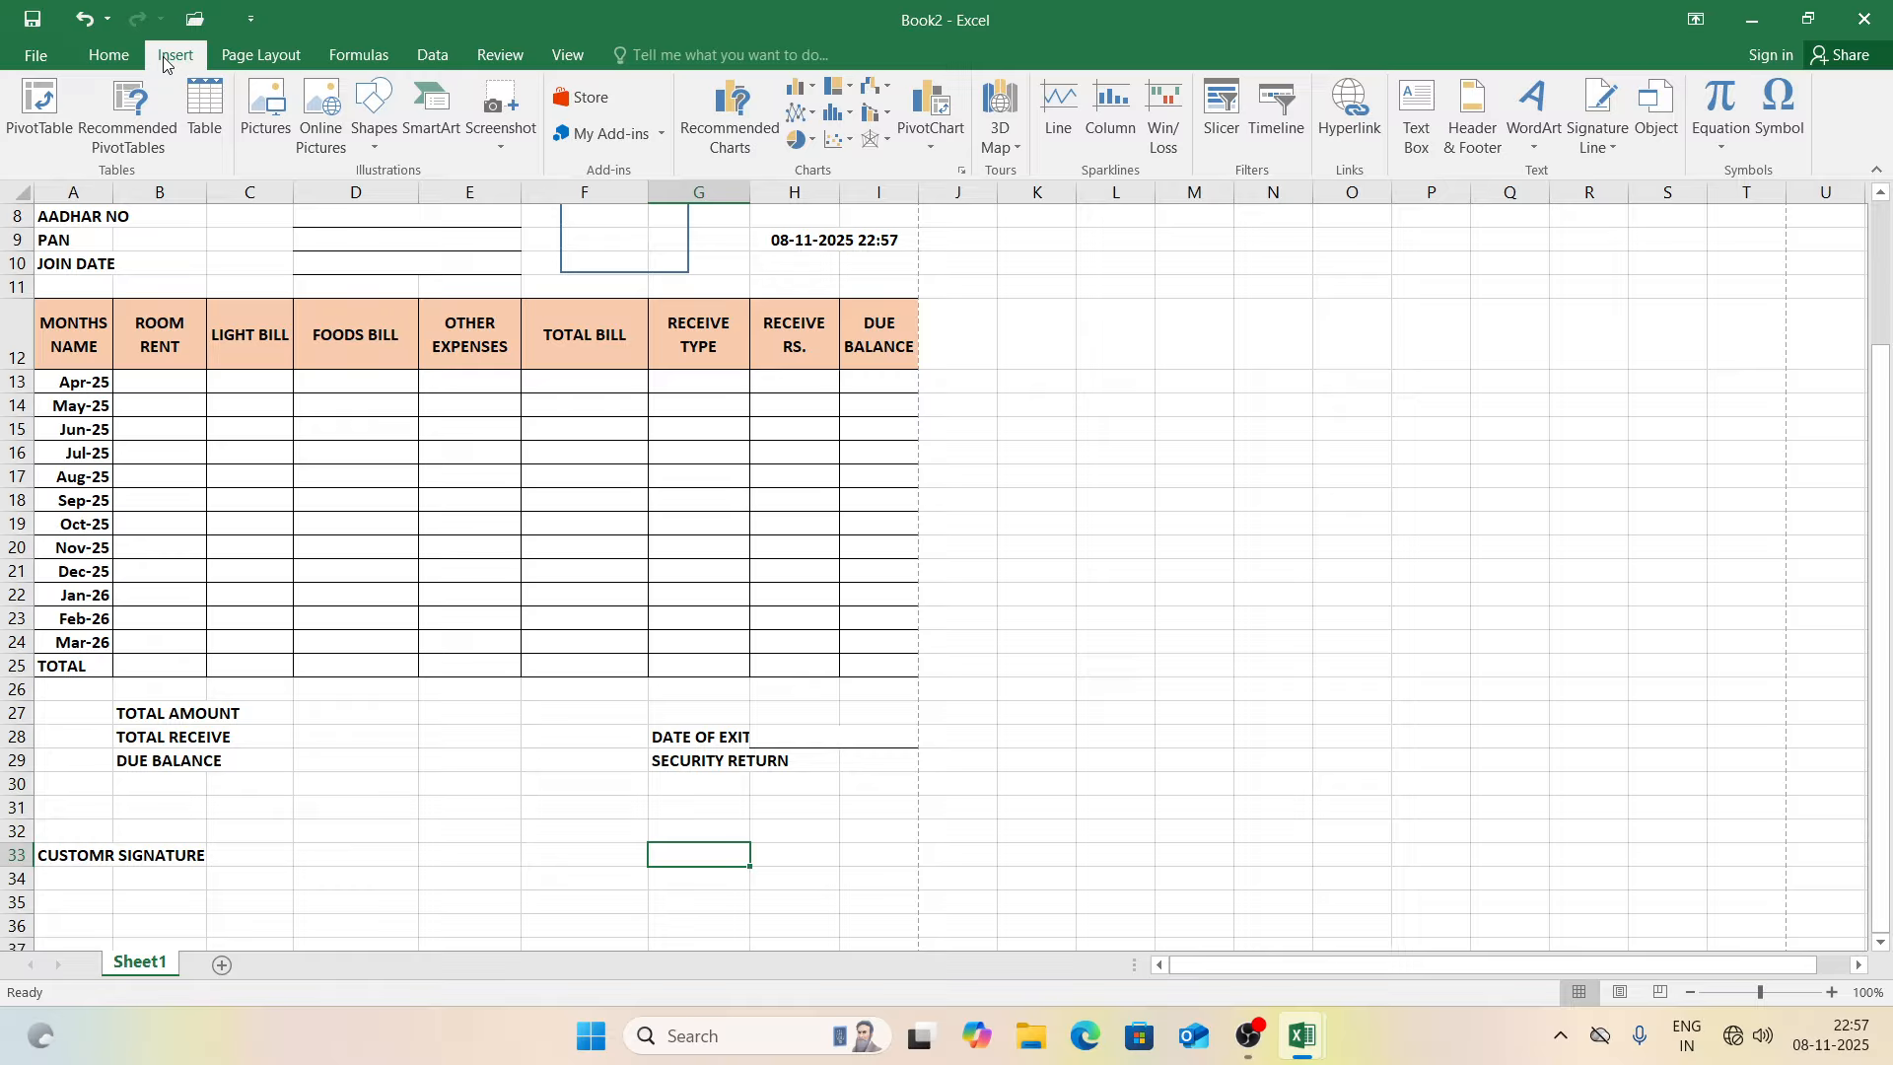
pyautogui.click(1598, 110)
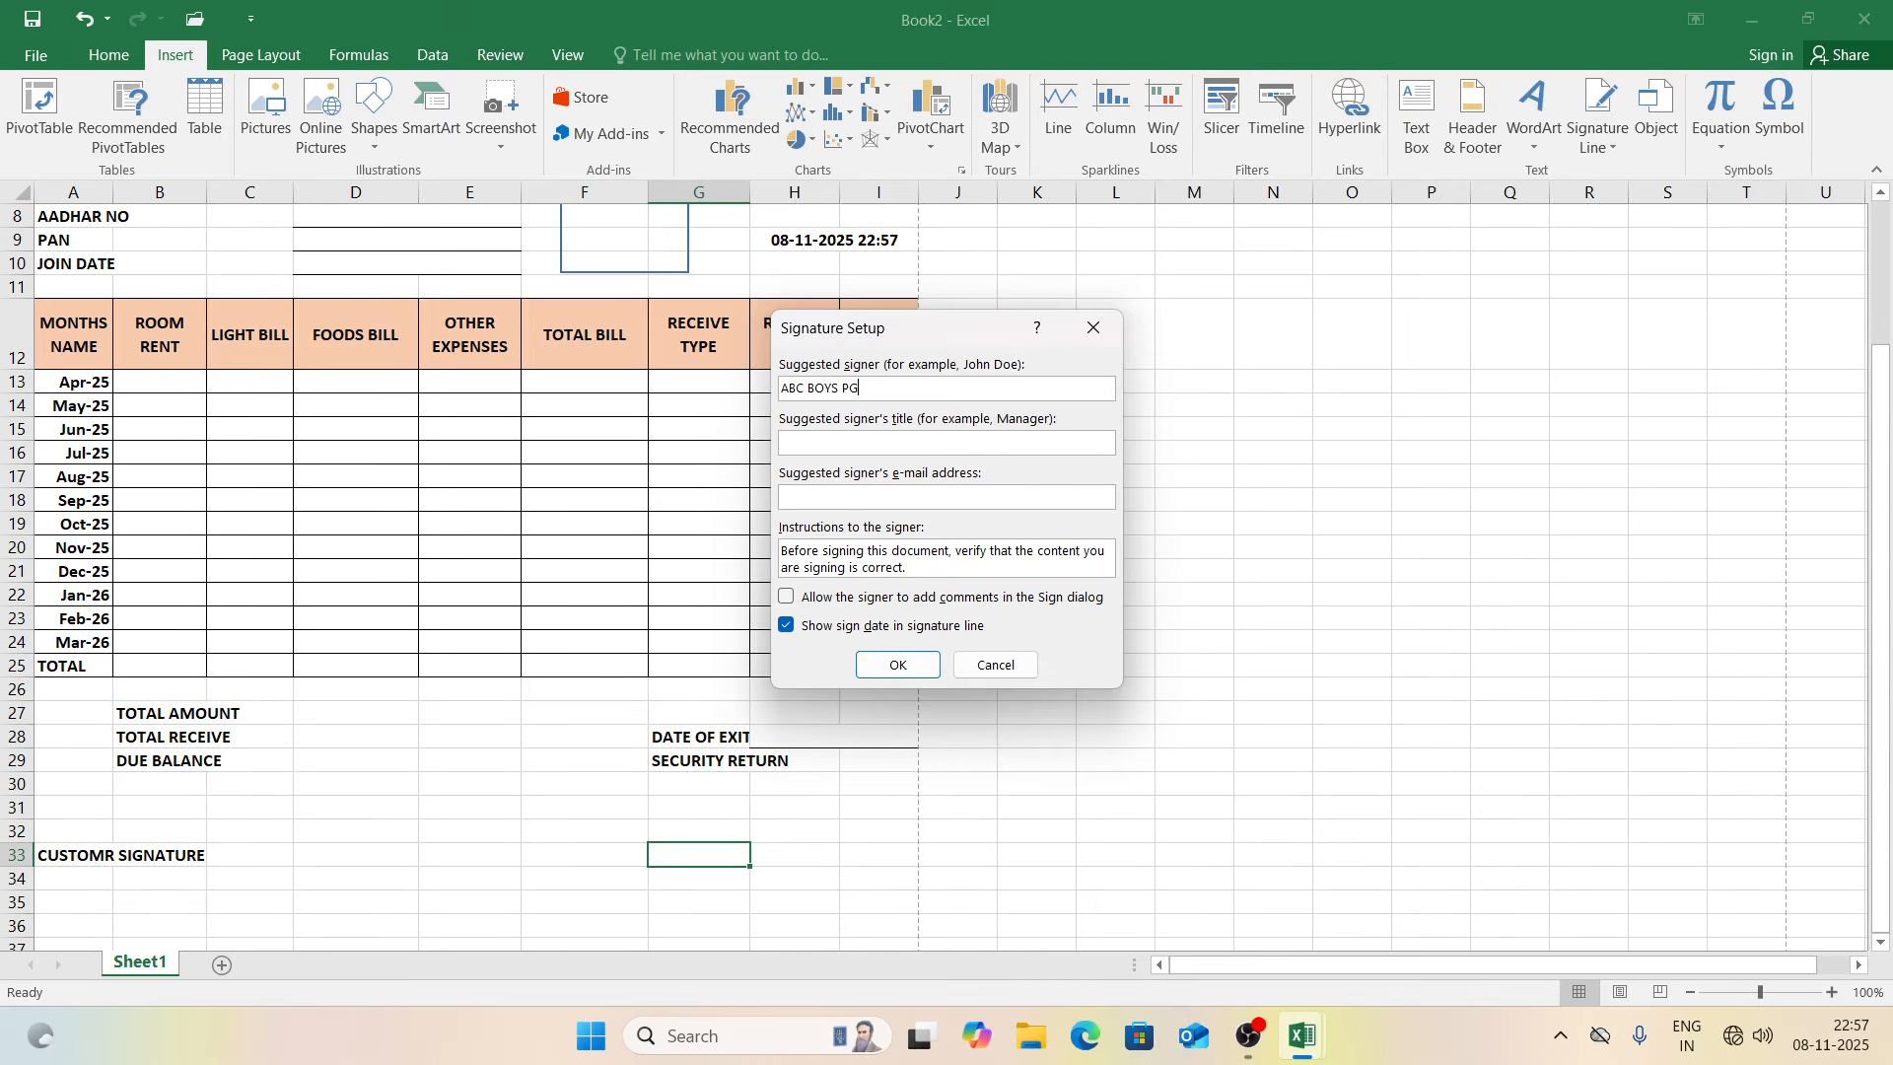
pyautogui.write('AUTH. SIGNATORY')
pyautogui.press('Return')
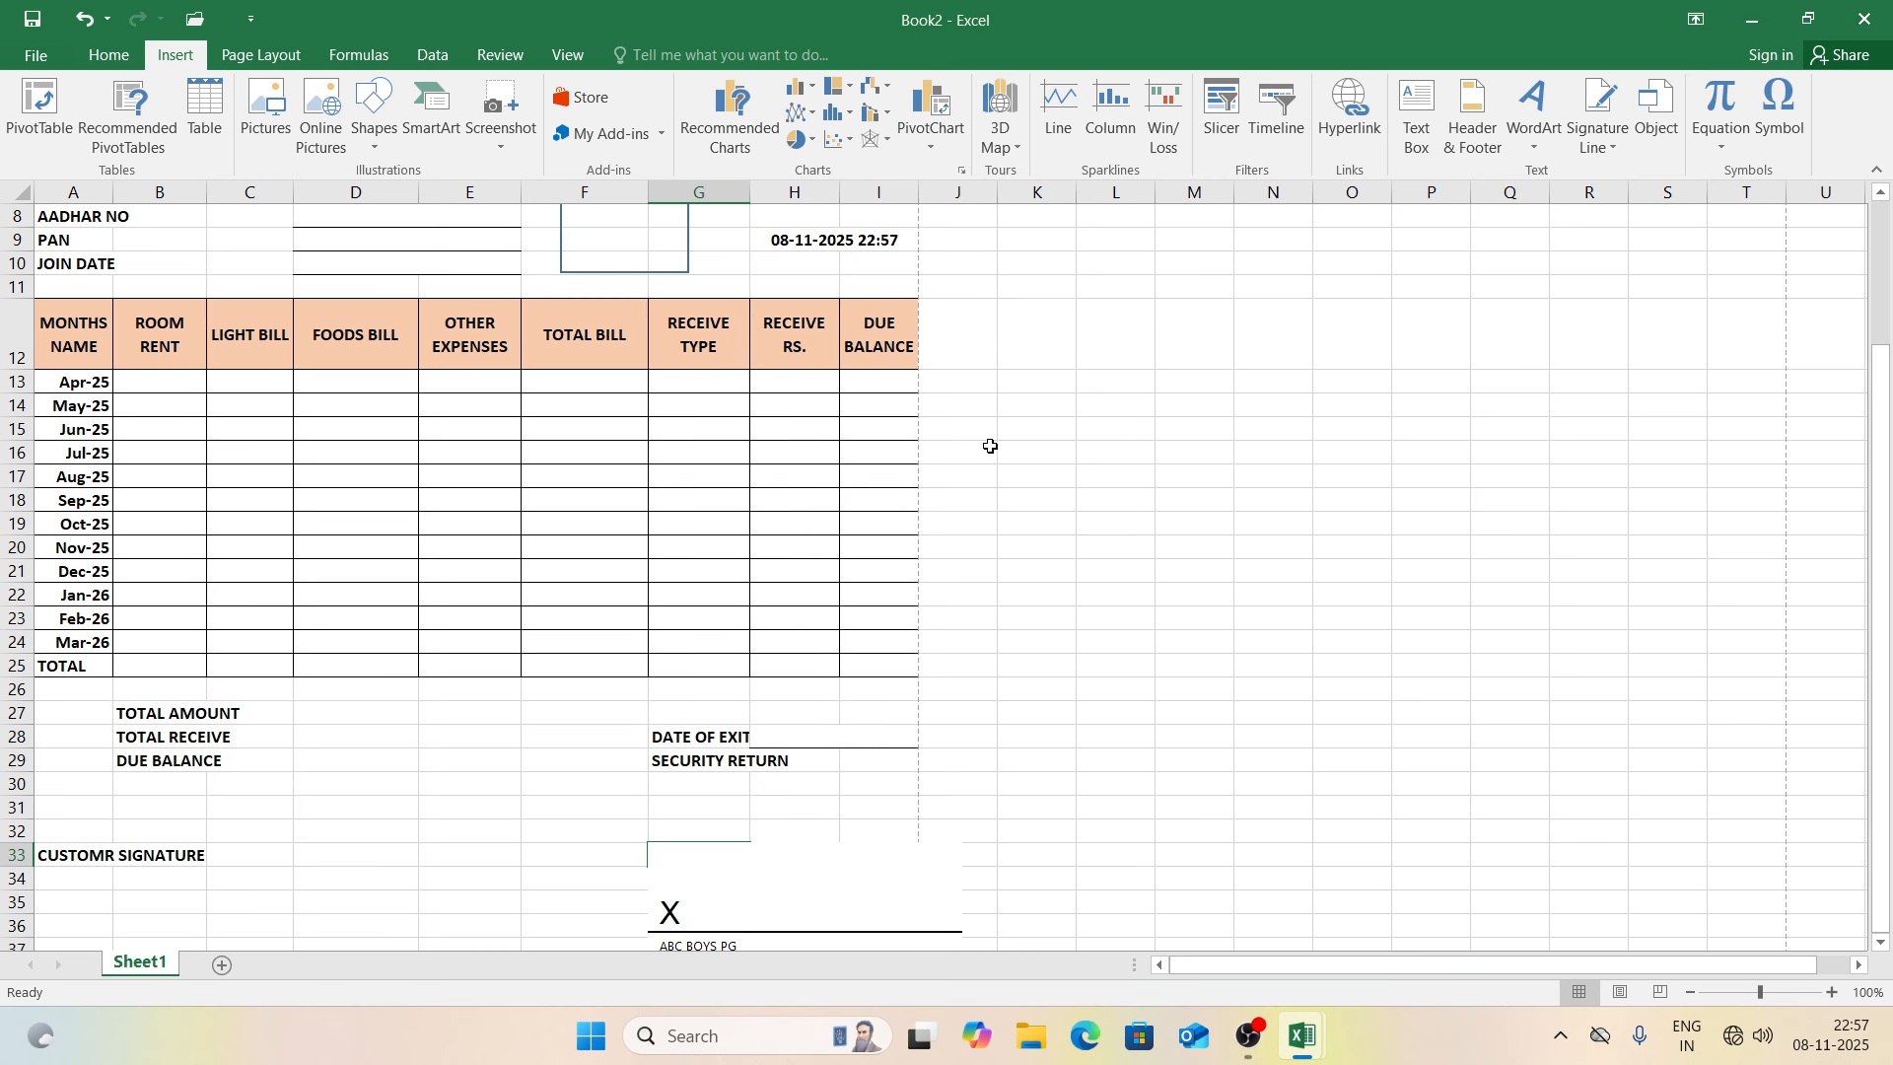
pyautogui.moveTo(768, 894); pyautogui.dragTo(697, 865)
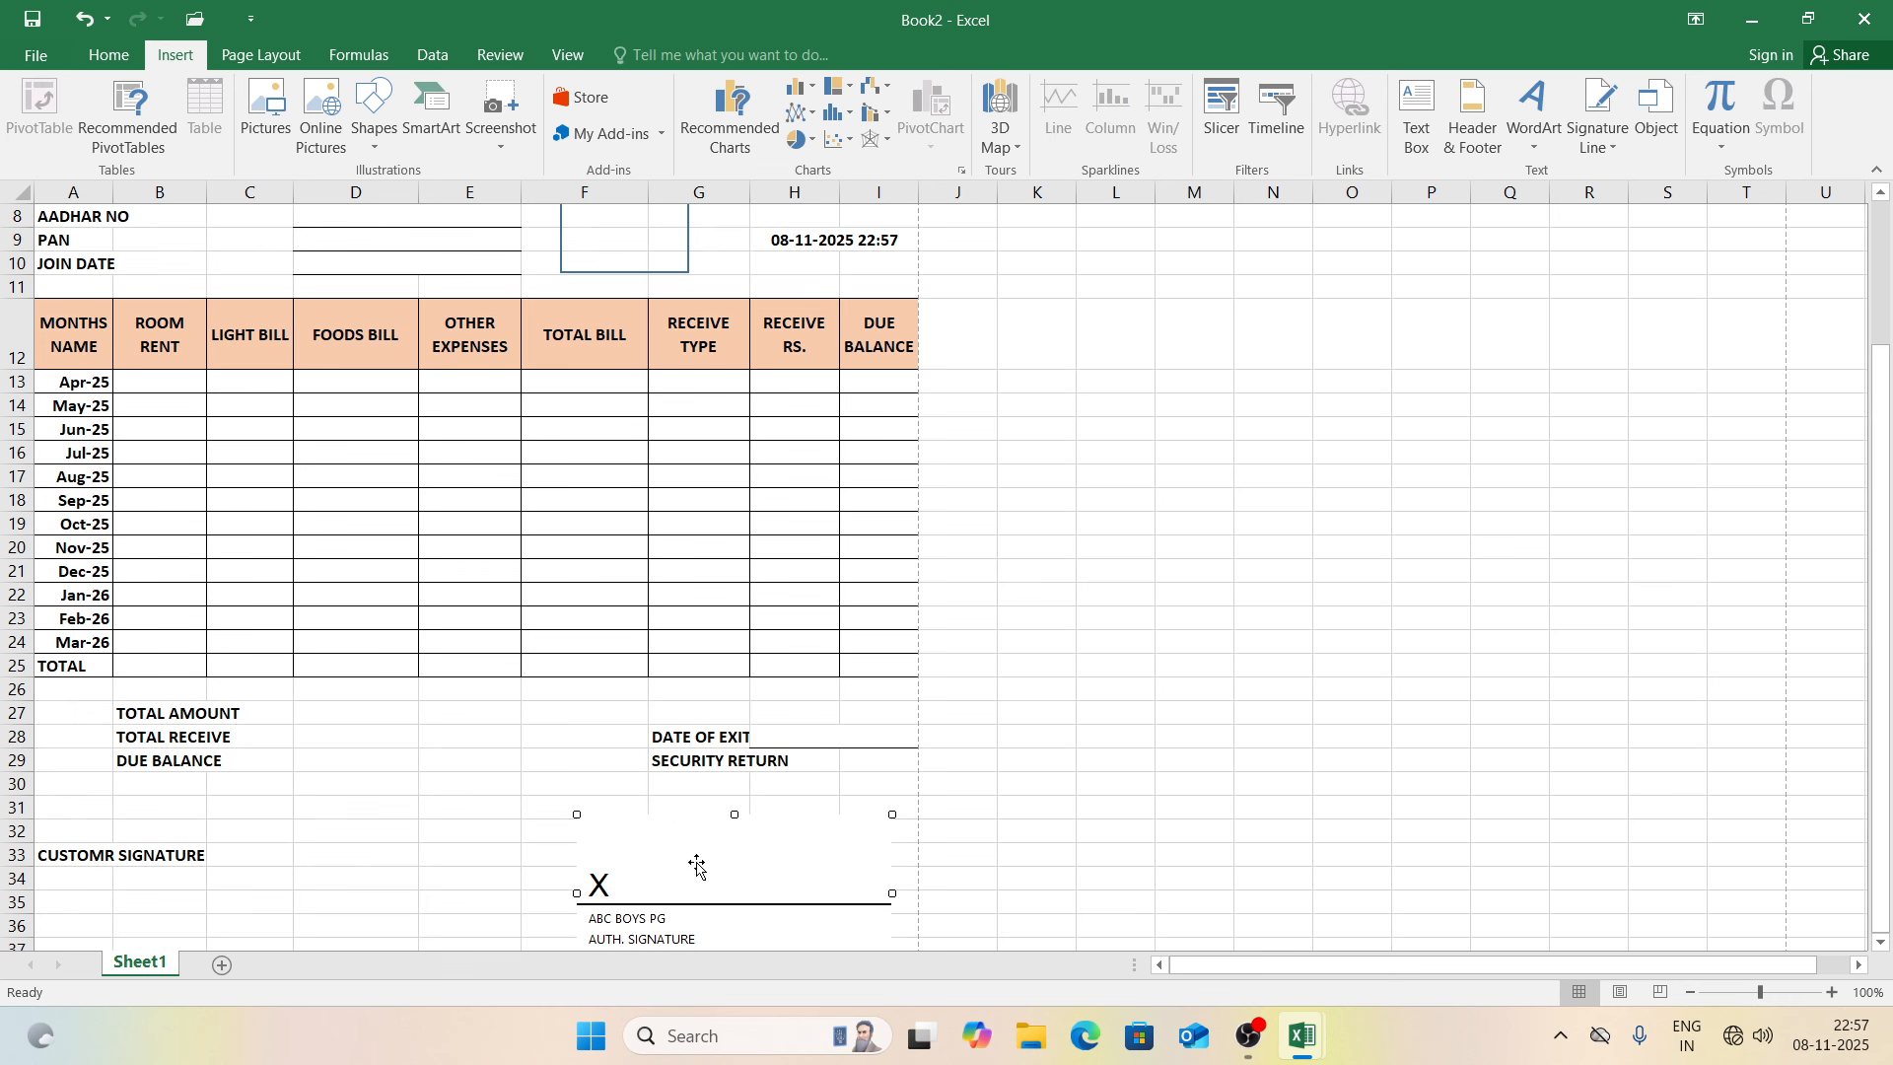
pyautogui.click(1015, 760)
# Step: Check in print preview that the bill form fits on one page
pyautogui.hotkey('ctrl', 'p')
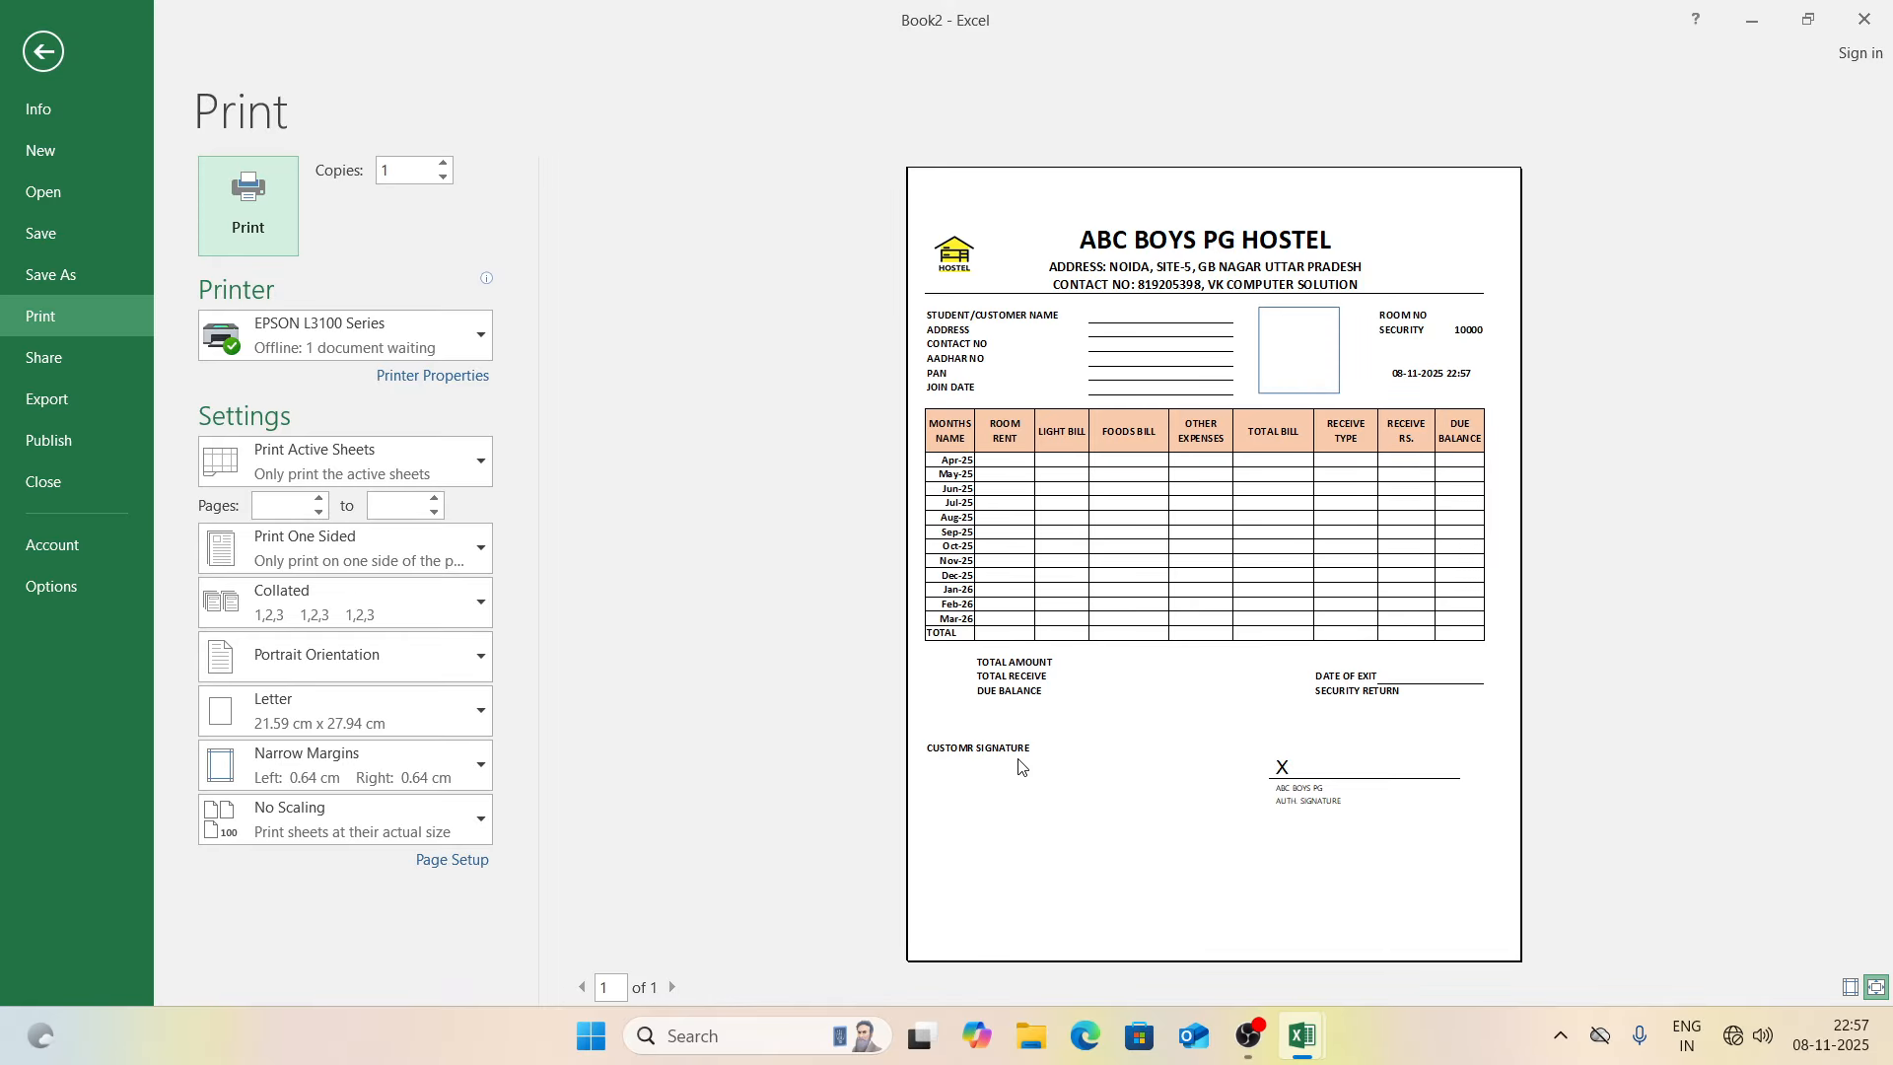
pyautogui.press('Escape')
pyautogui.click(1079, 452)
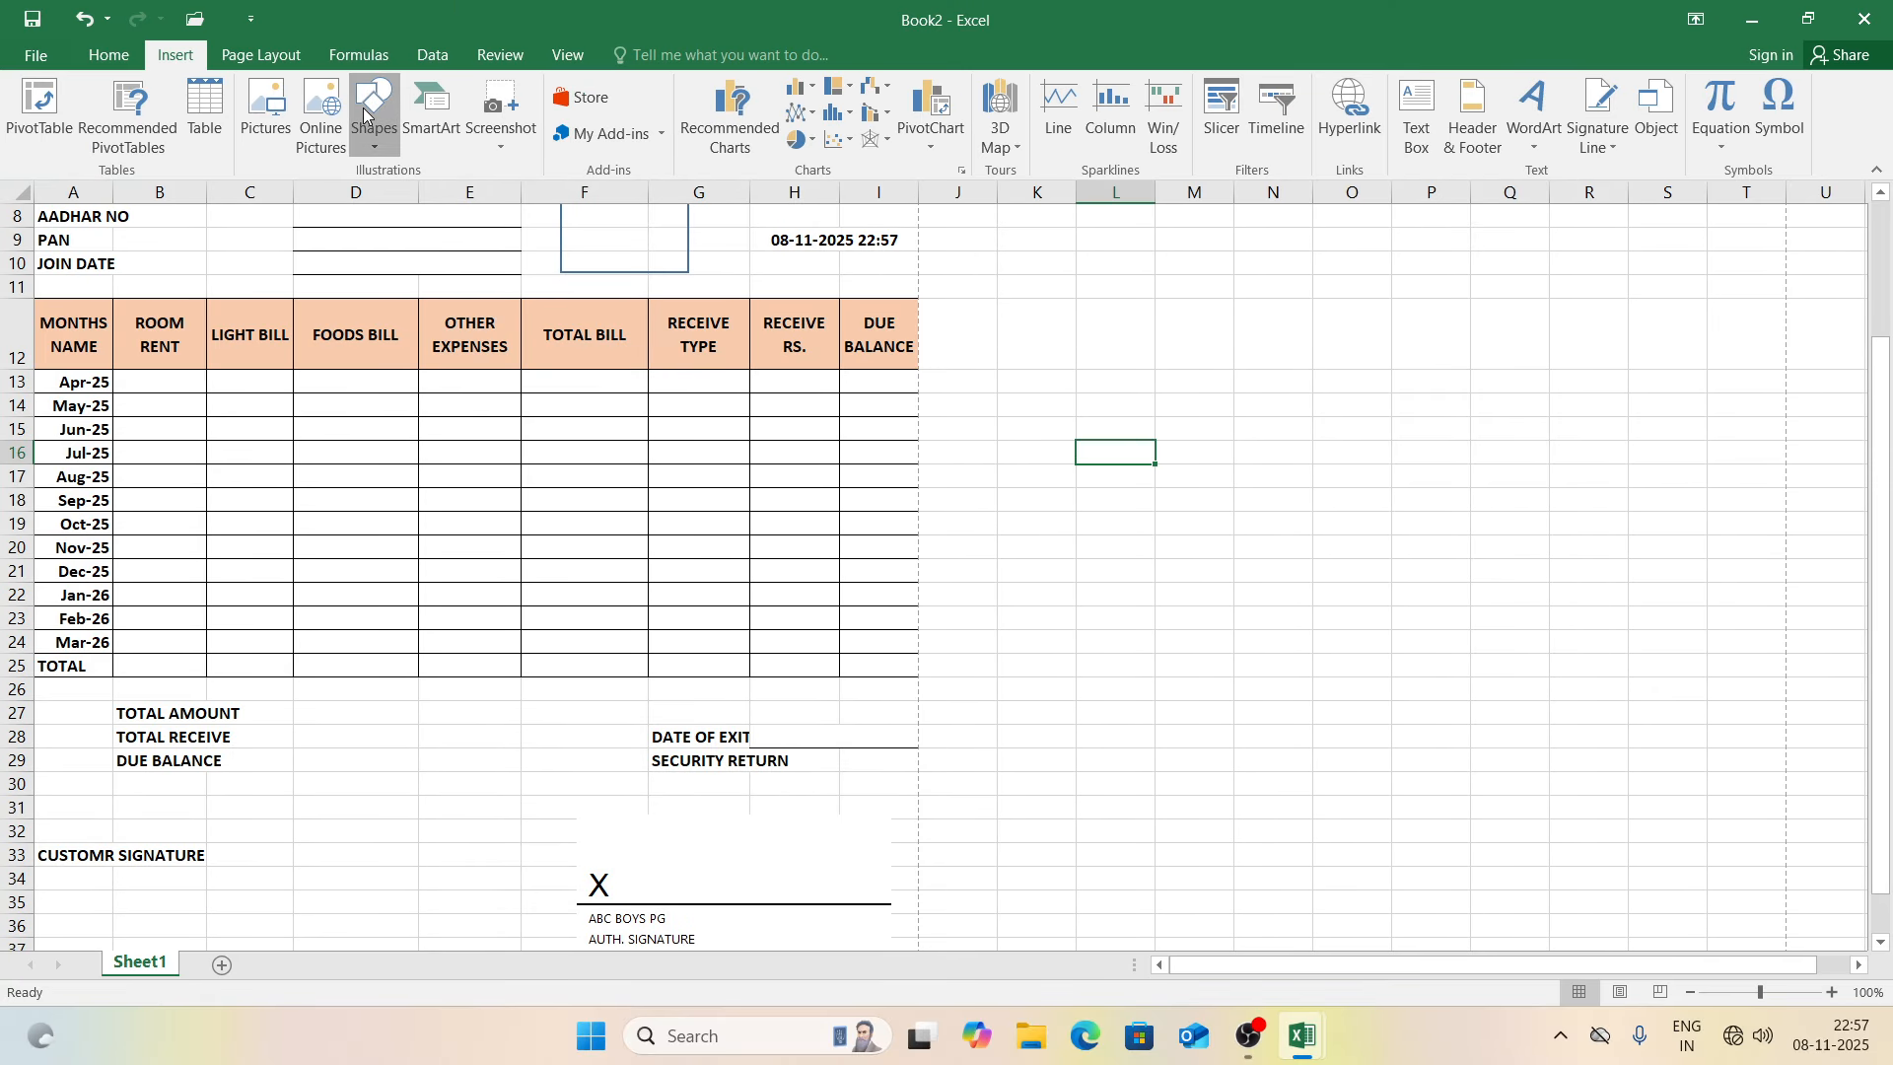
# Step: Draw a BACK TO ALL text box with enlarged, bold, centred text
pyautogui.click(365, 111)
pyautogui.click(362, 197)
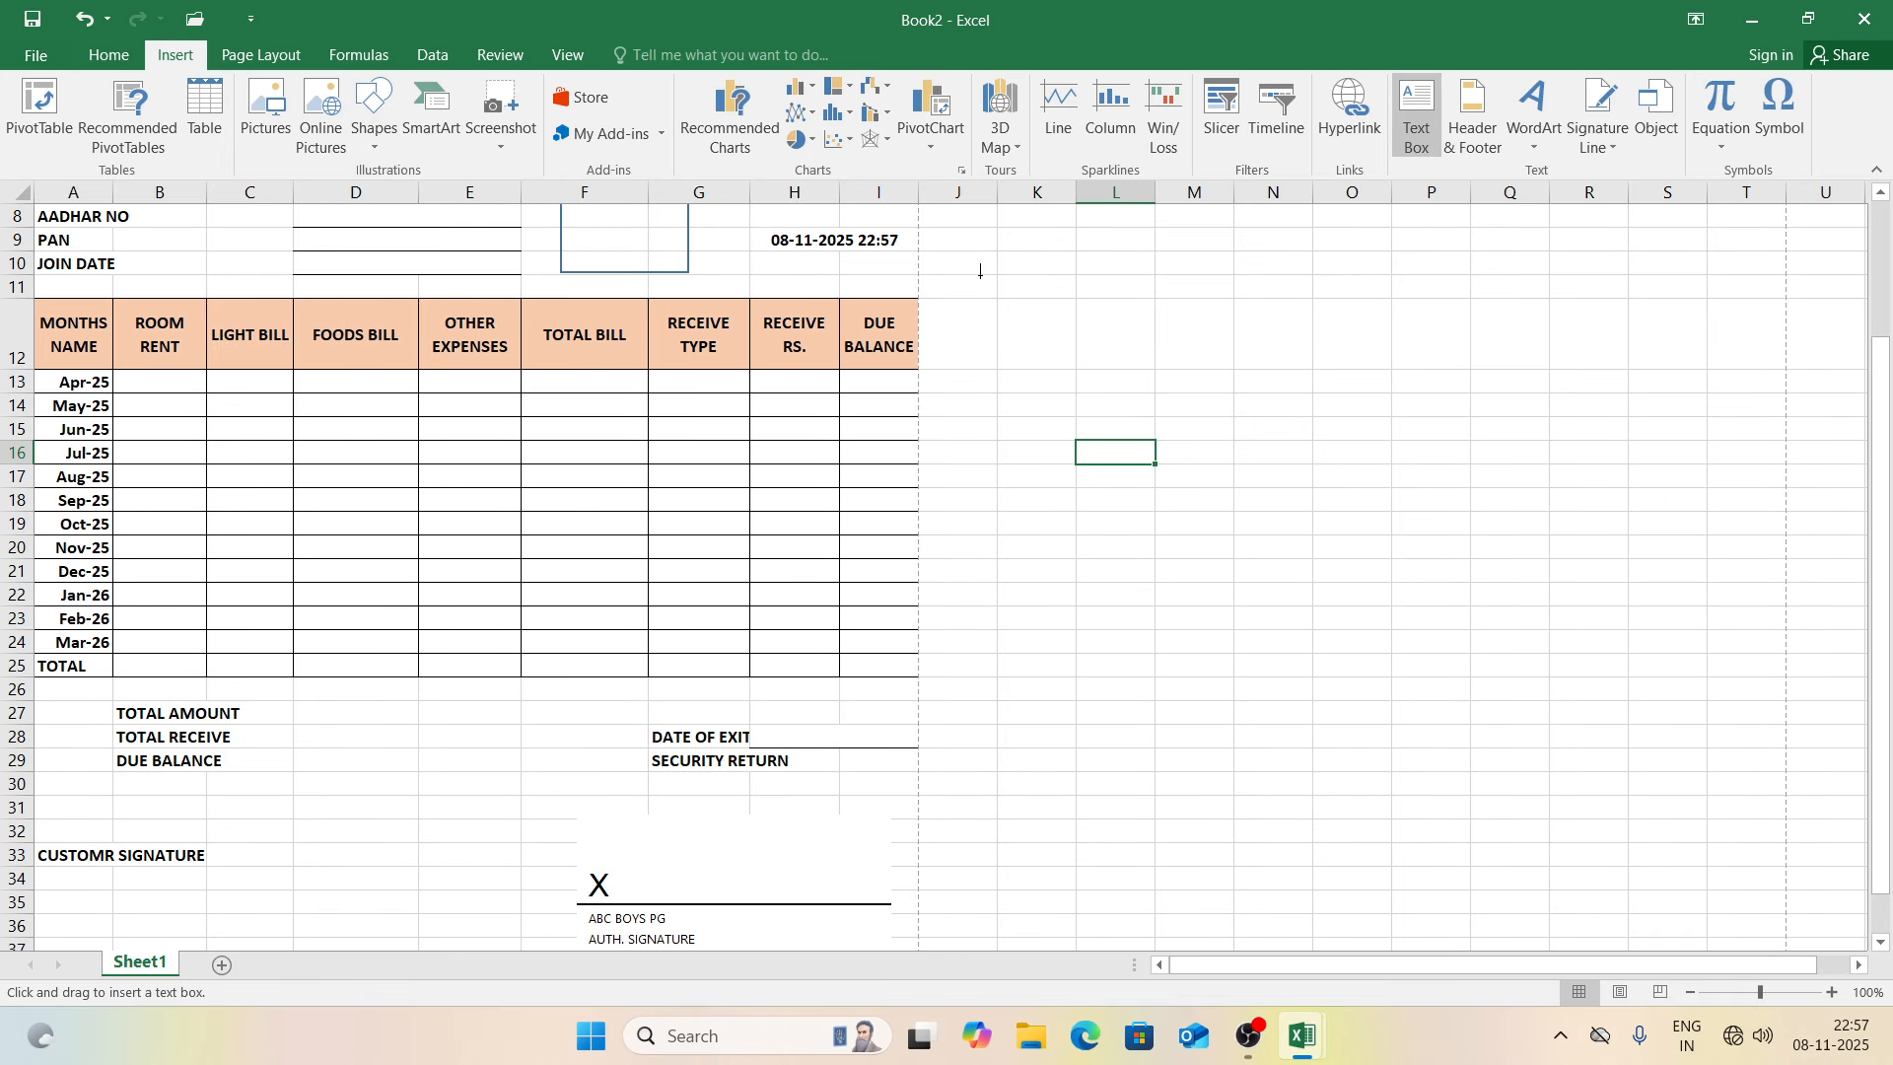
pyautogui.moveTo(1004, 281); pyautogui.dragTo(1235, 348)
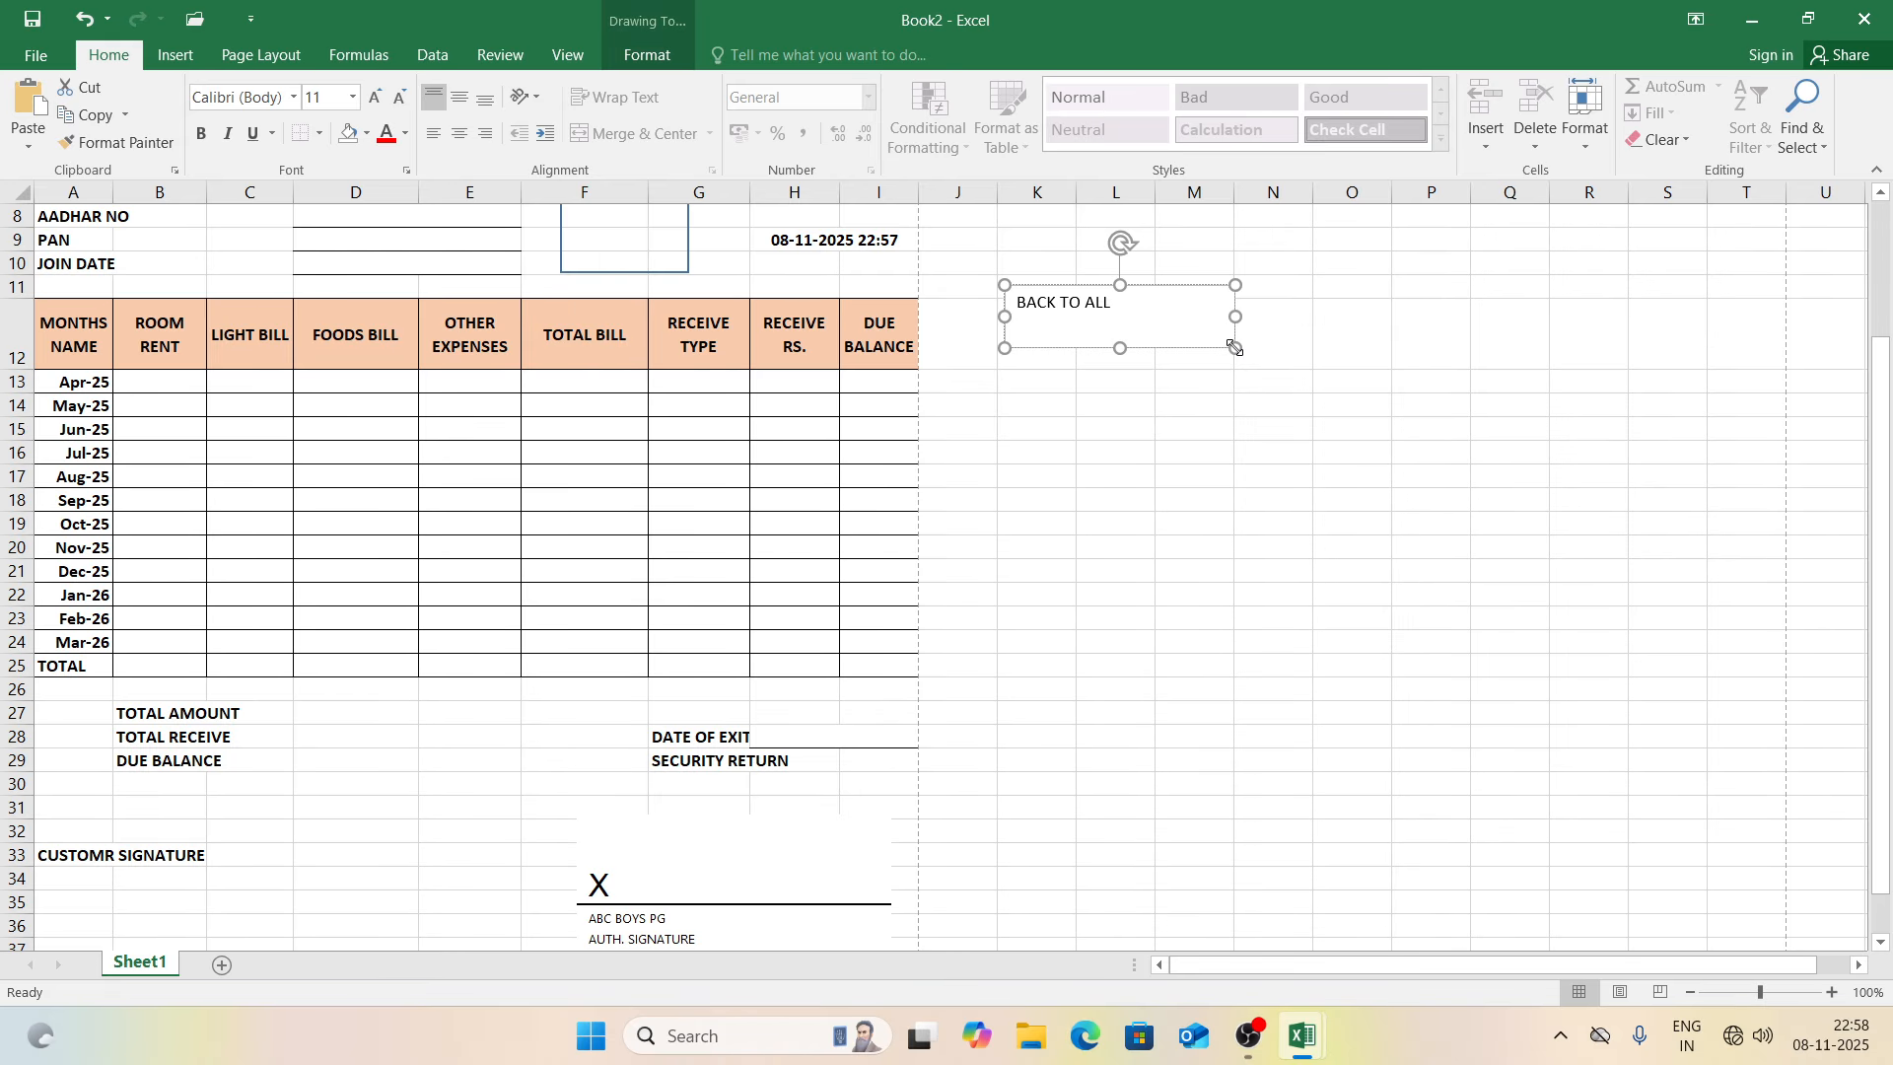
pyautogui.hotkey('ctrl', 'a')
pyautogui.hotkey('ctrl', 'shift', '.')
pyautogui.hotkey('ctrl', 'shift', '.')
pyautogui.hotkey('ctrl', 'shift', '.')
pyautogui.hotkey('ctrl', 'shift', '.')
pyautogui.hotkey('ctrl', 'shift', '.')
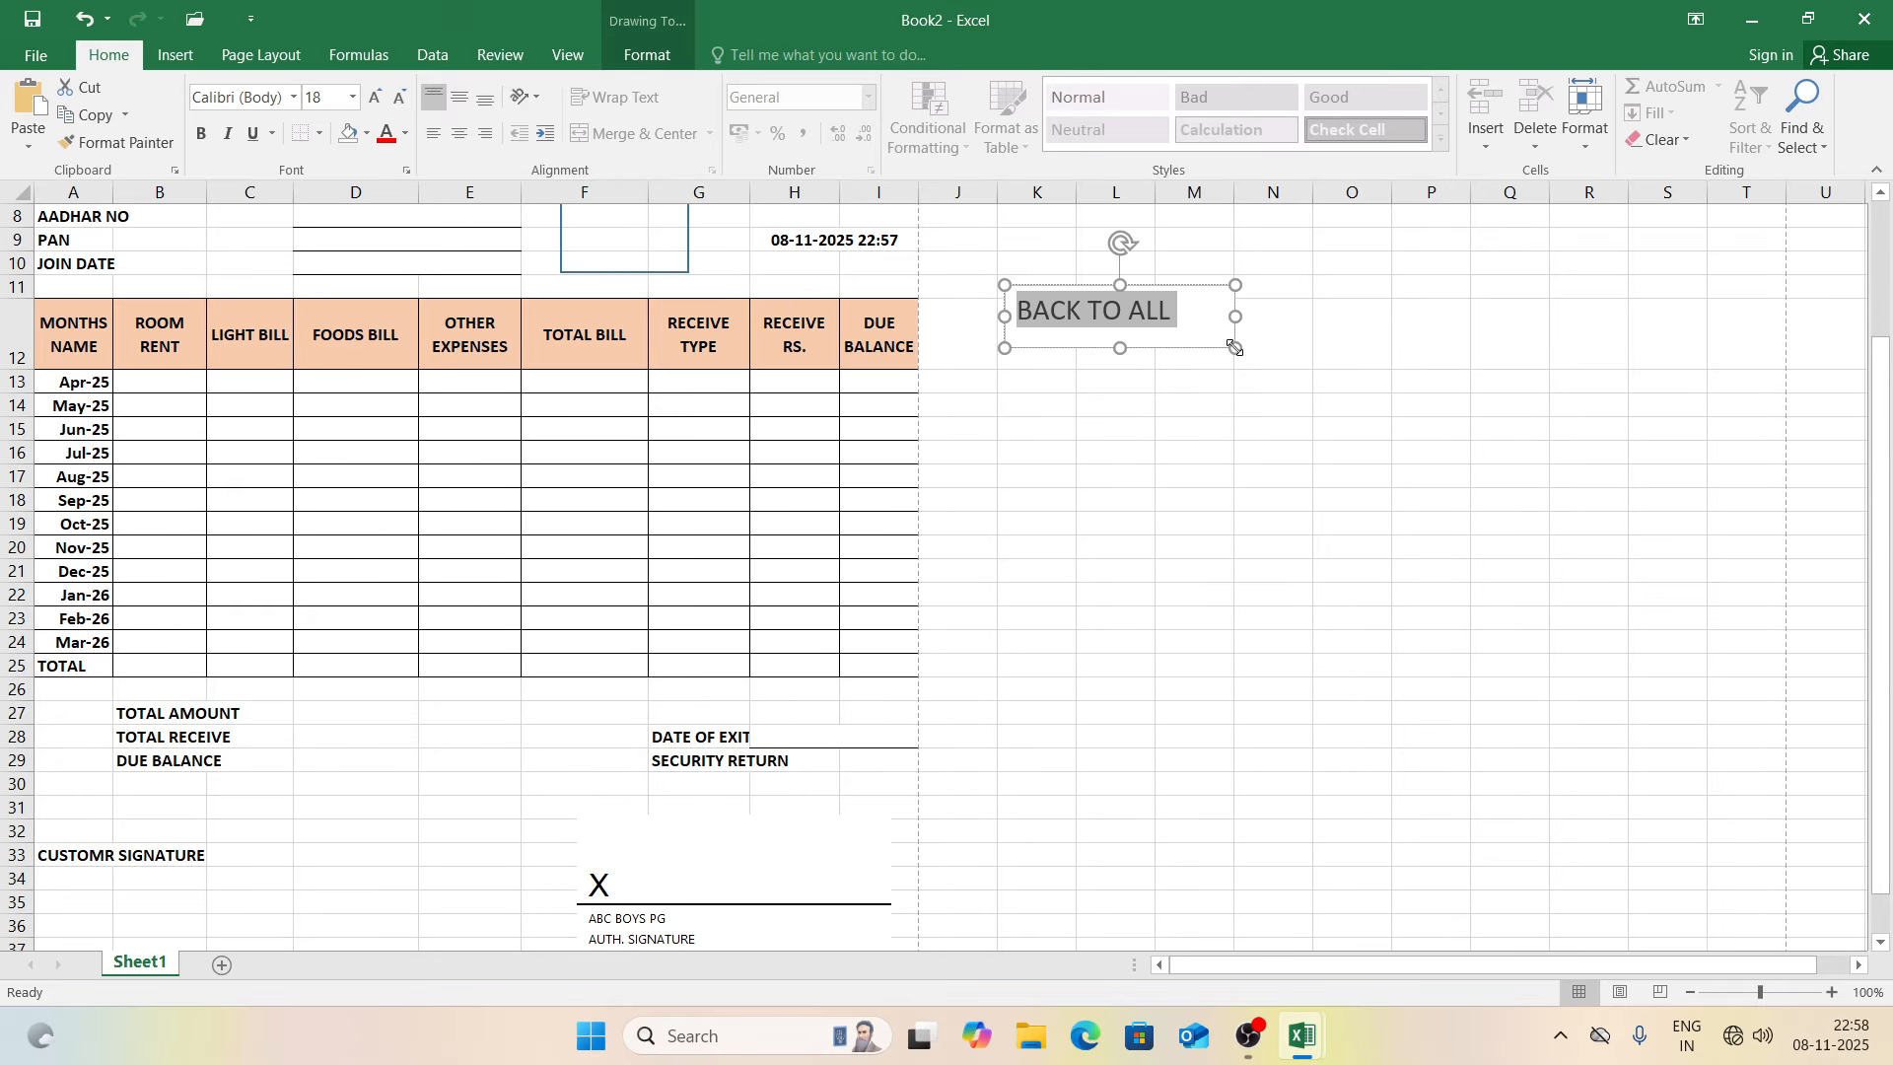
pyautogui.hotkey('ctrl', 'b')
pyautogui.hotkey('ctrl', 'e')
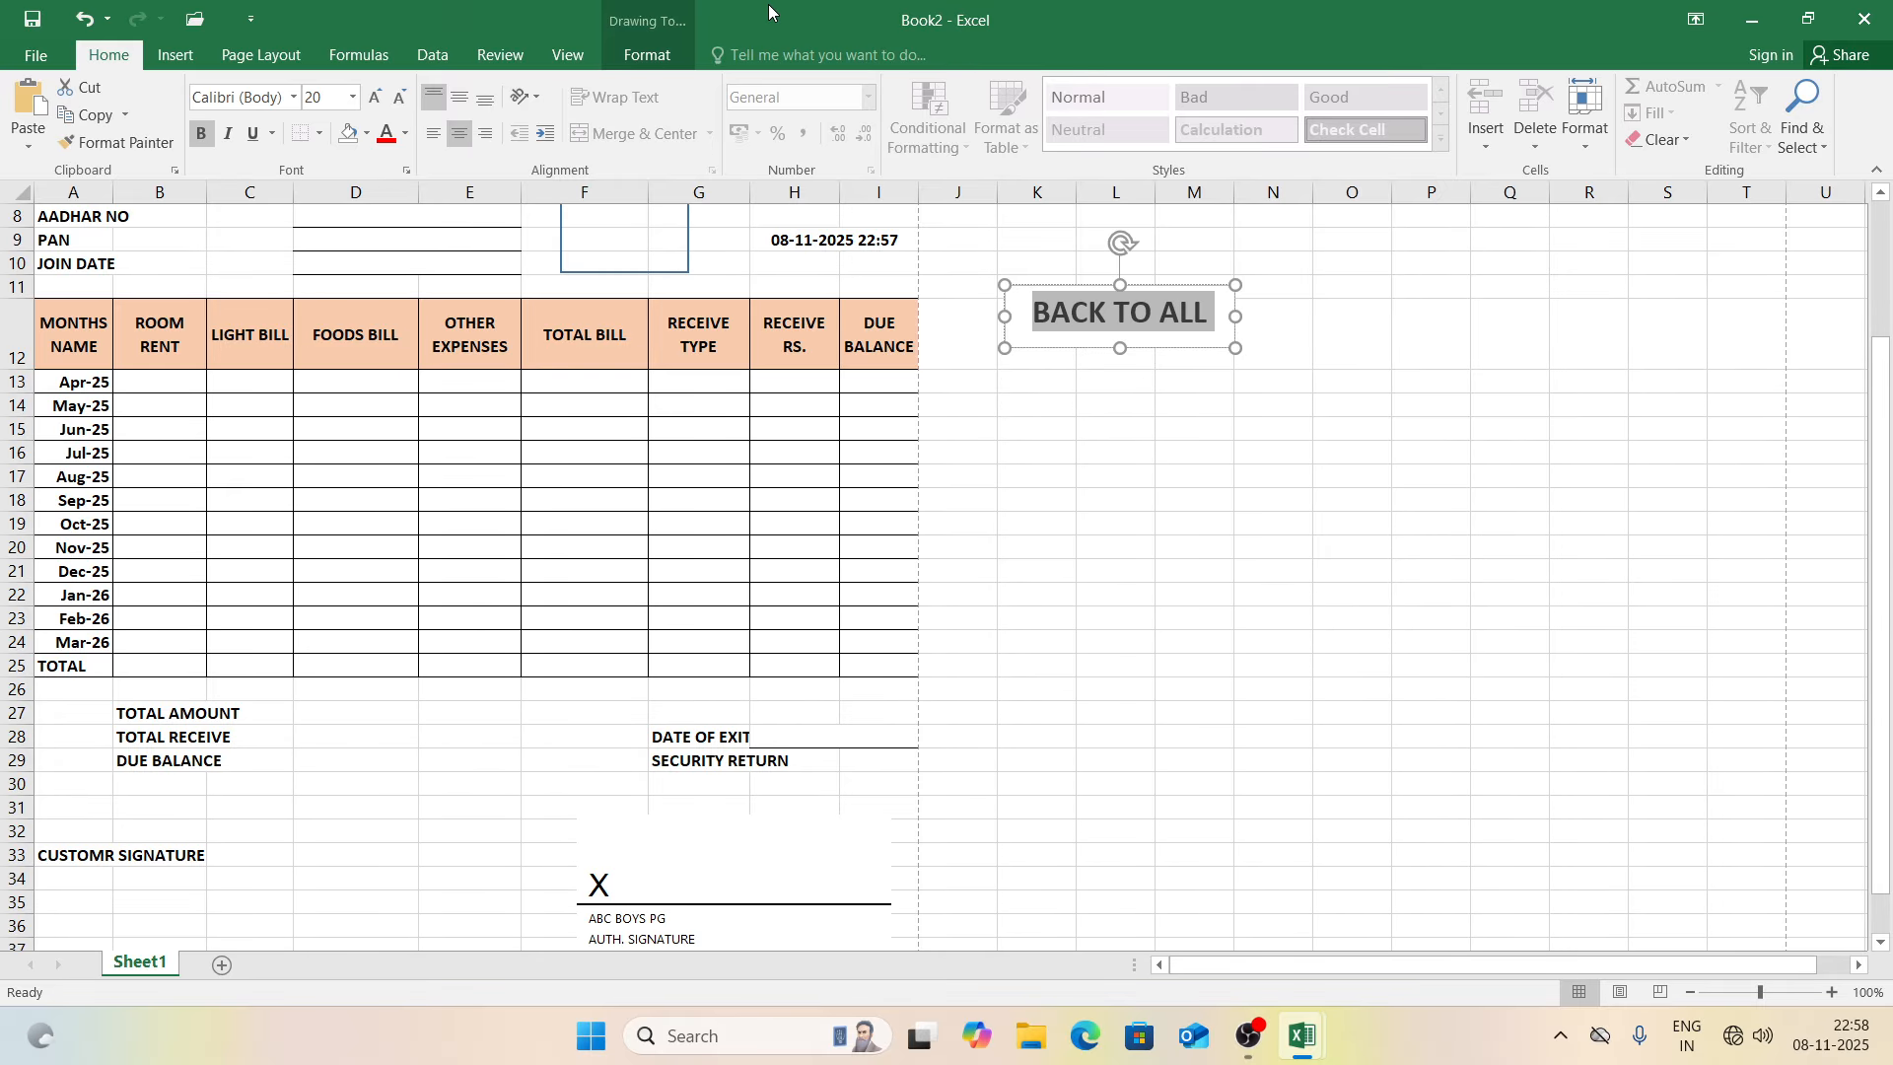
# Step: Apply the Cool Slant bevel shape effect to the BACK TO ALL box
pyautogui.click(647, 55)
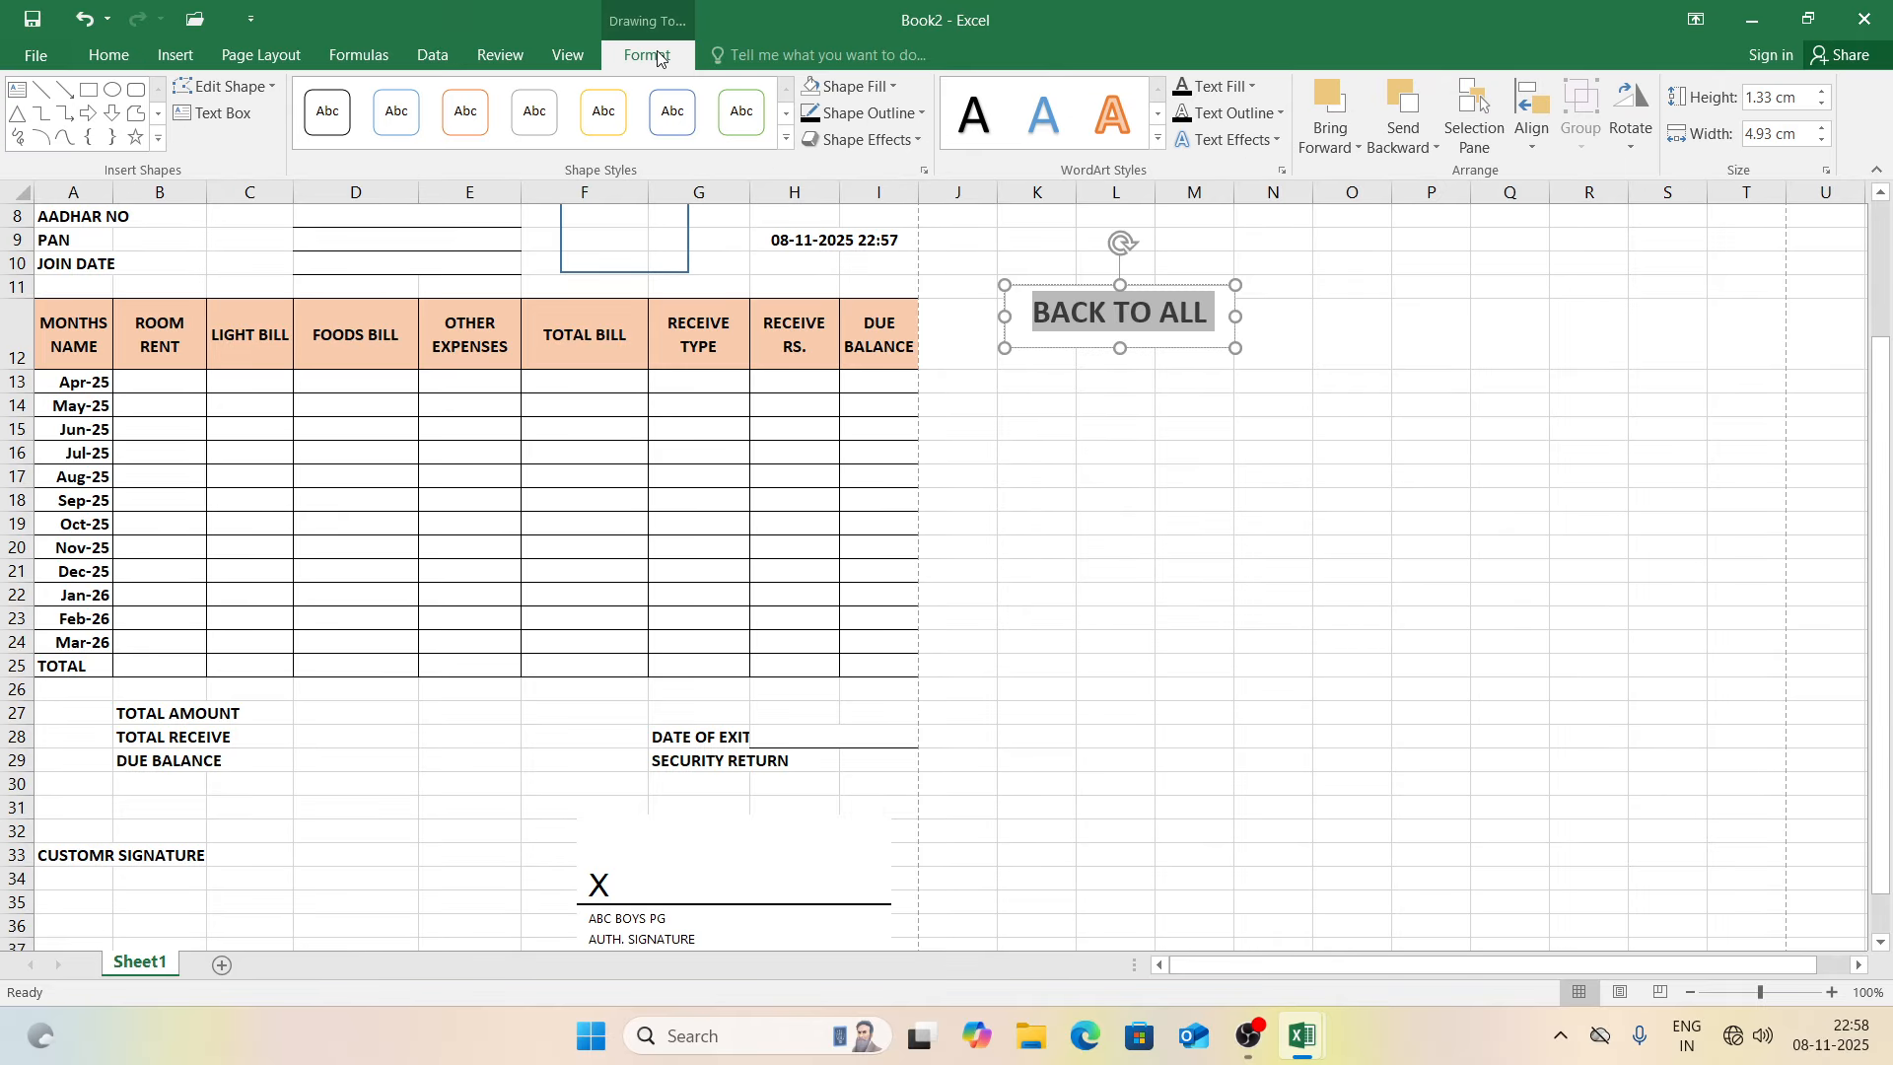
pyautogui.click(867, 145)
pyautogui.moveTo(913, 438)
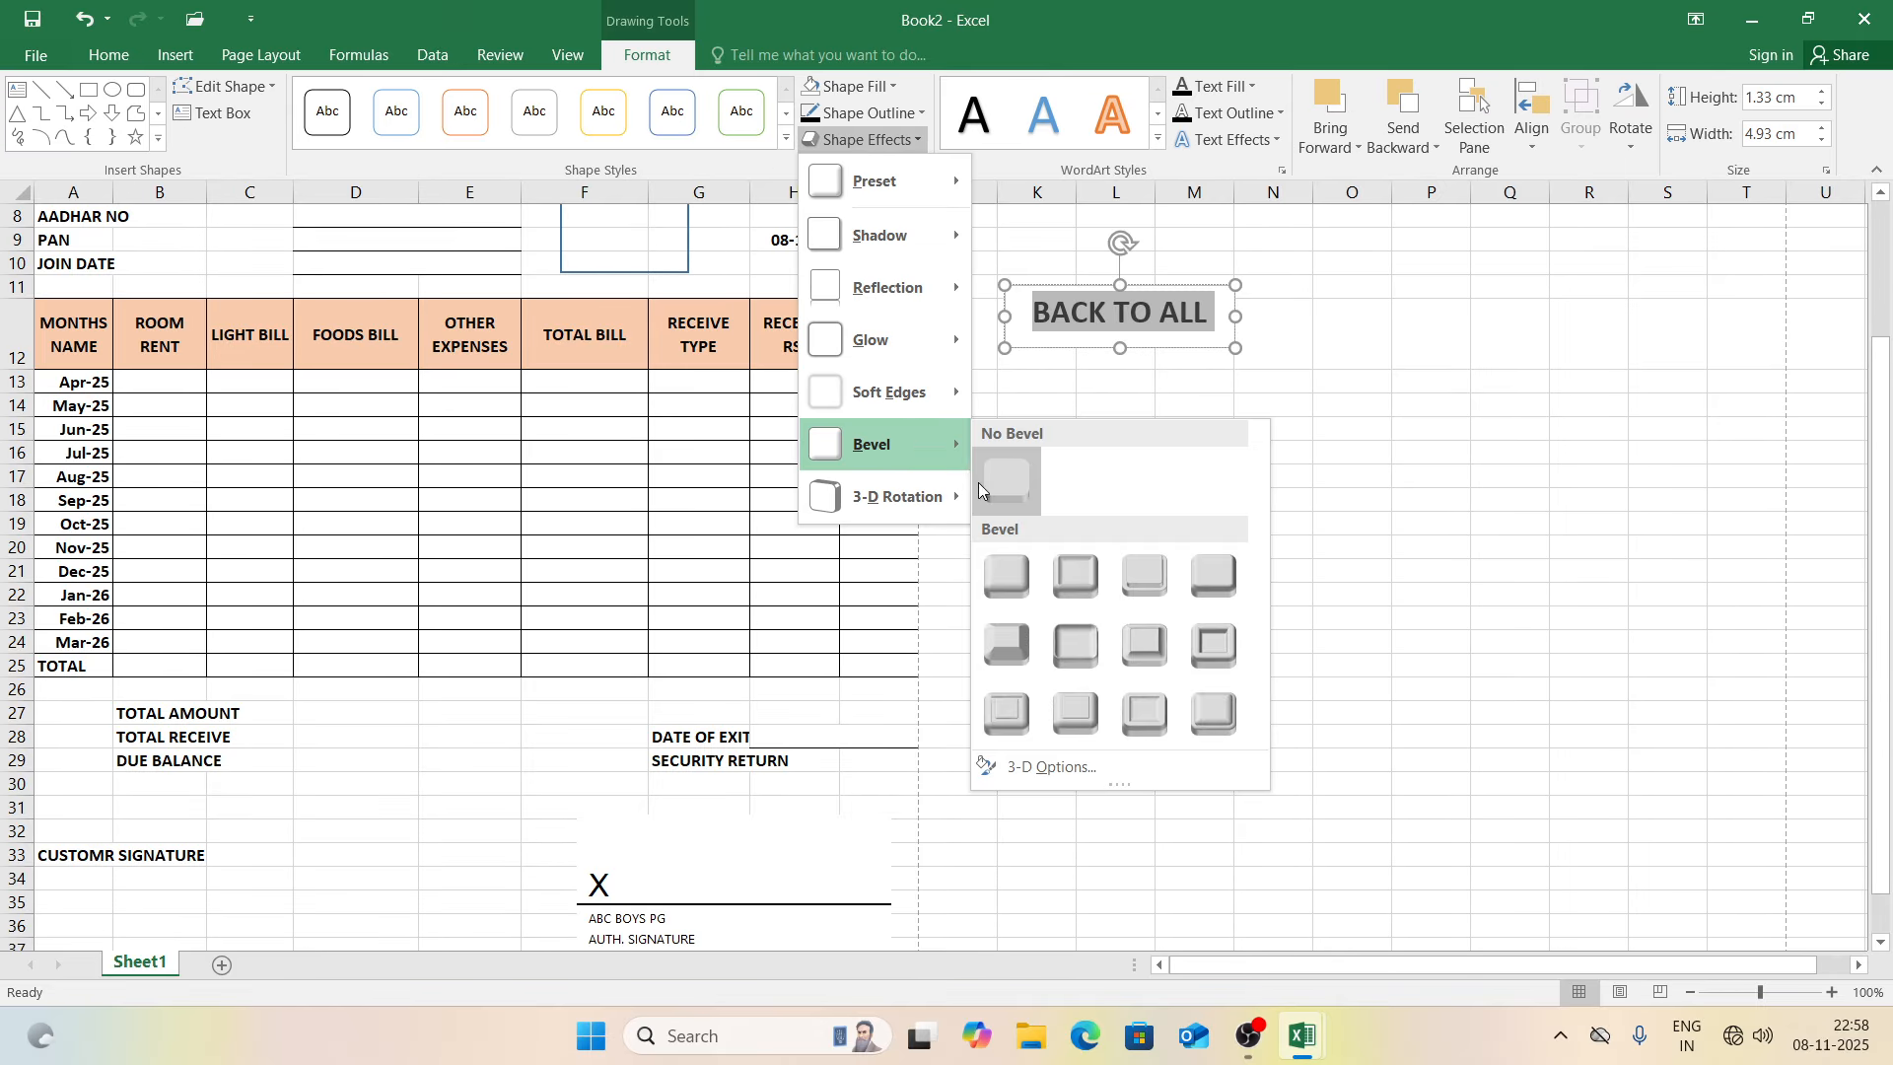
pyautogui.click(1213, 581)
pyautogui.click(1213, 571)
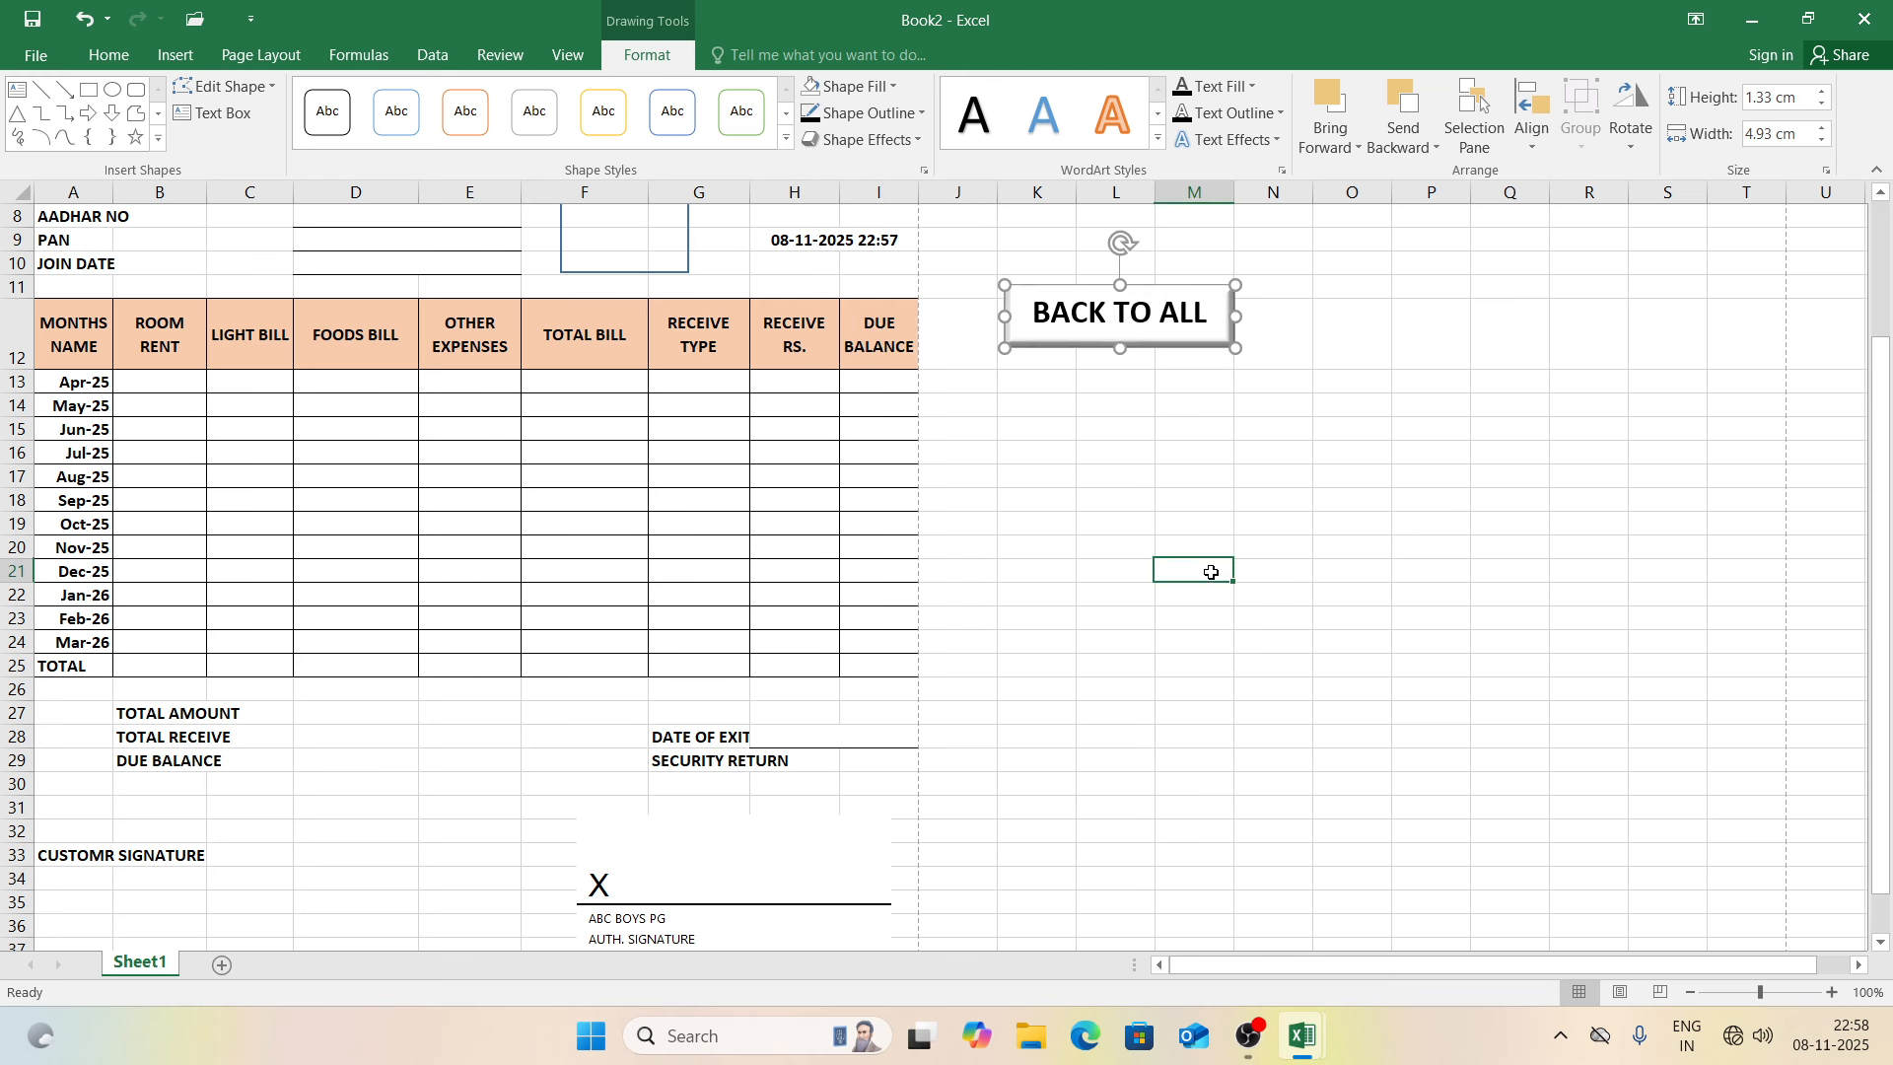
# Step: Move the button up beside the ABC BOYS PG HOSTEL header
pyautogui.click(1076, 345)
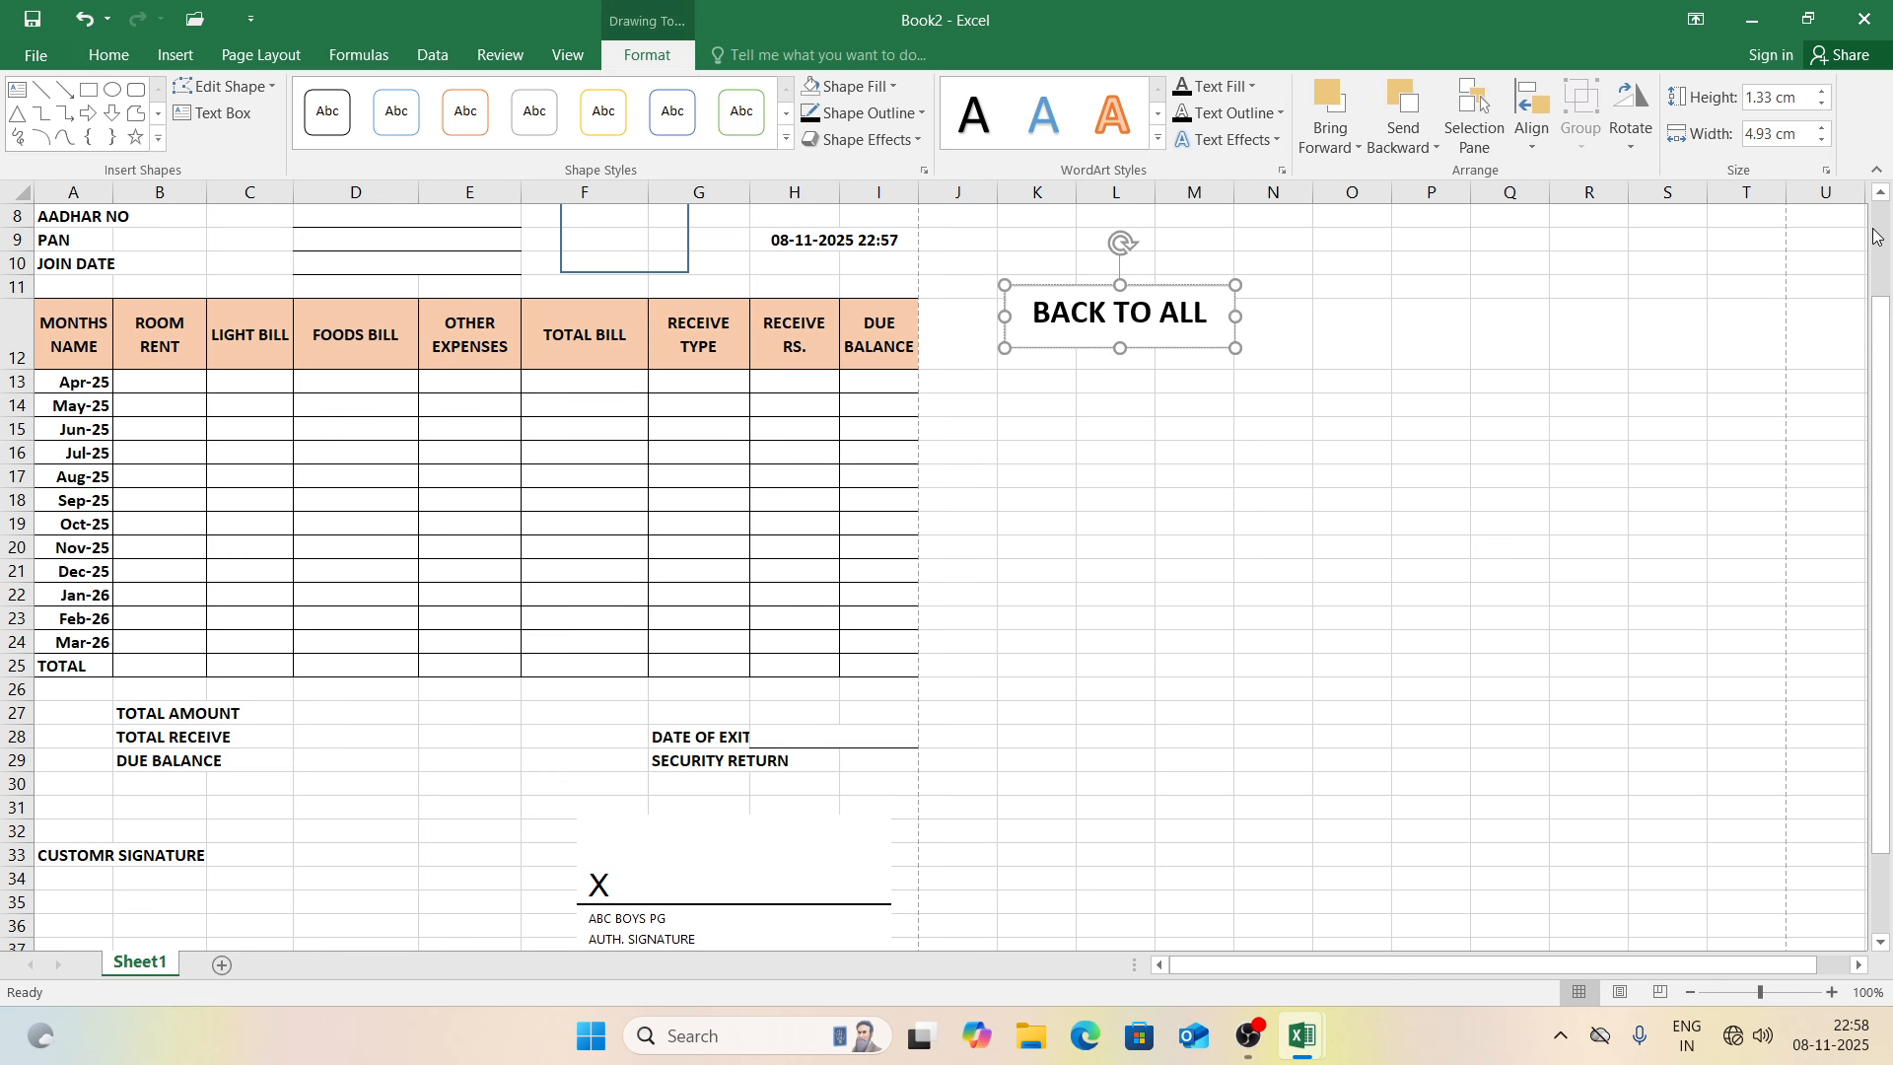
pyautogui.scroll(3, 1880, 305)
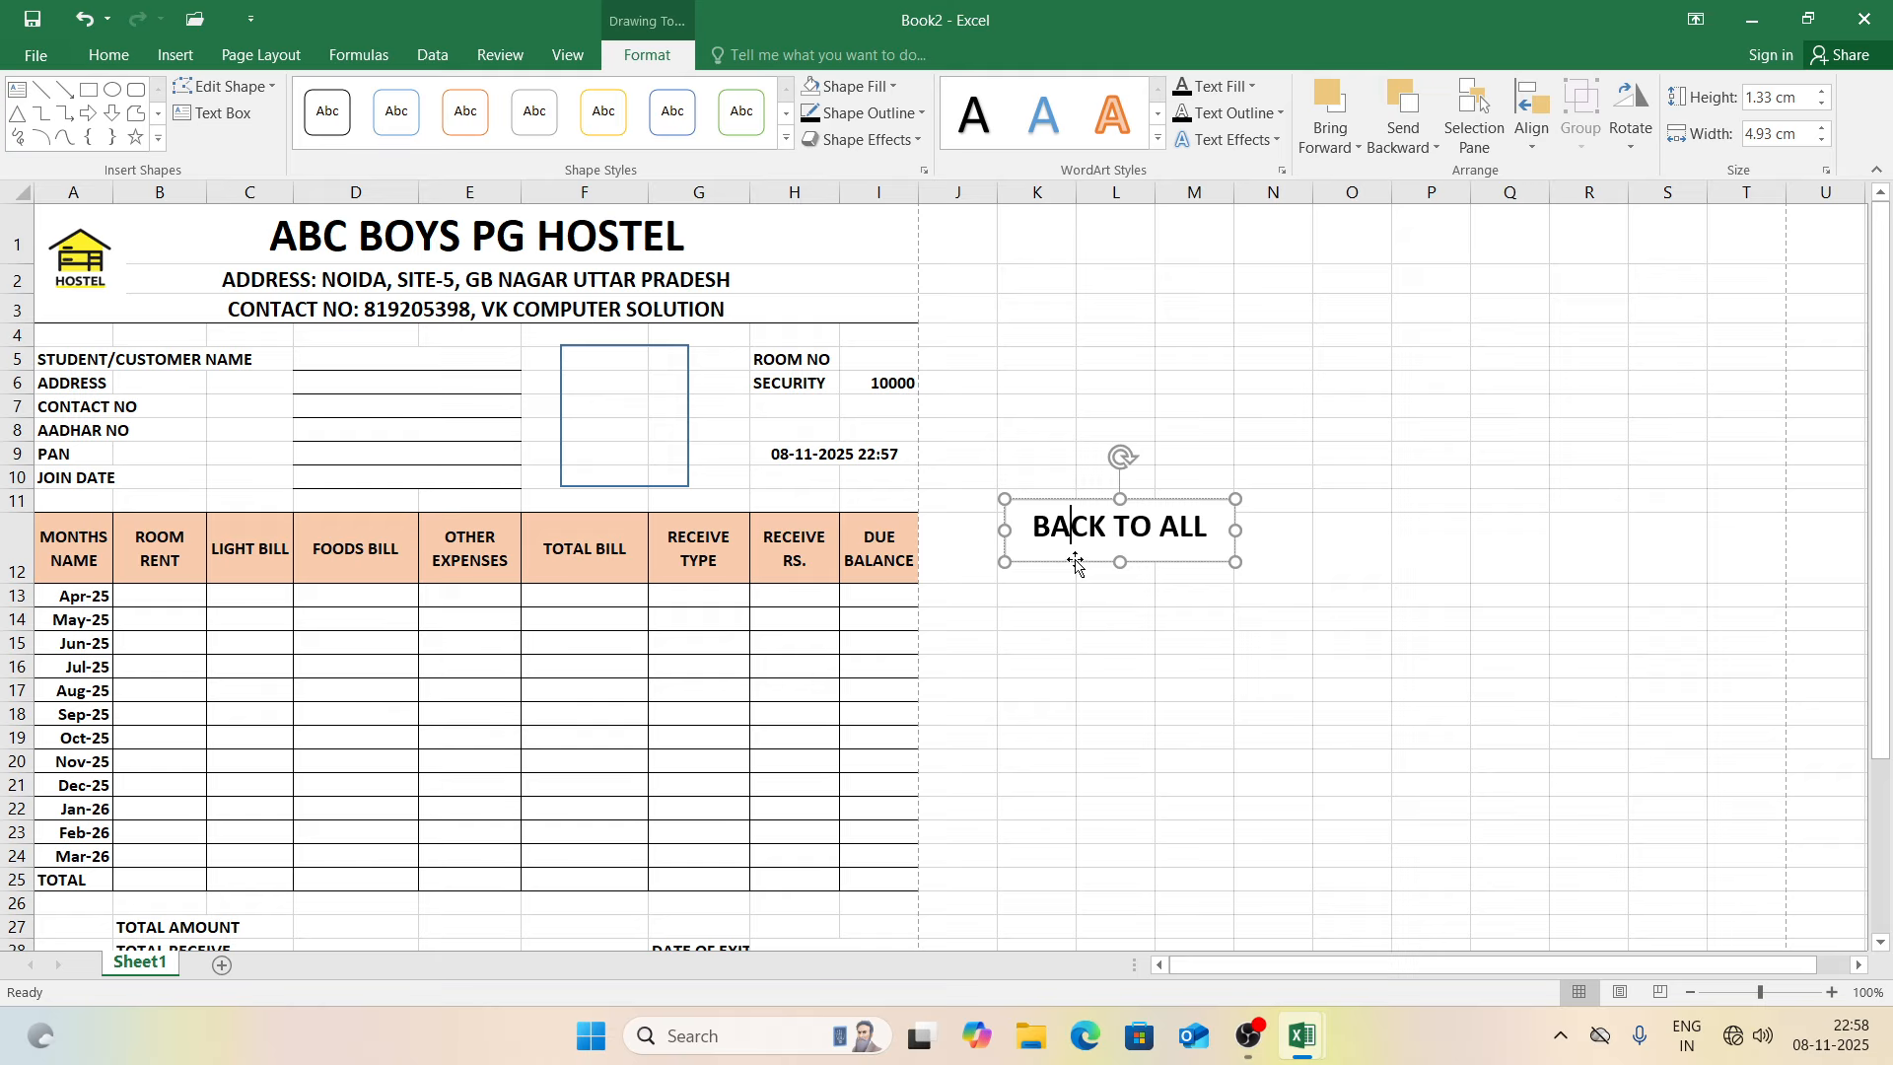
pyautogui.moveTo(1075, 548); pyautogui.dragTo(1071, 268)
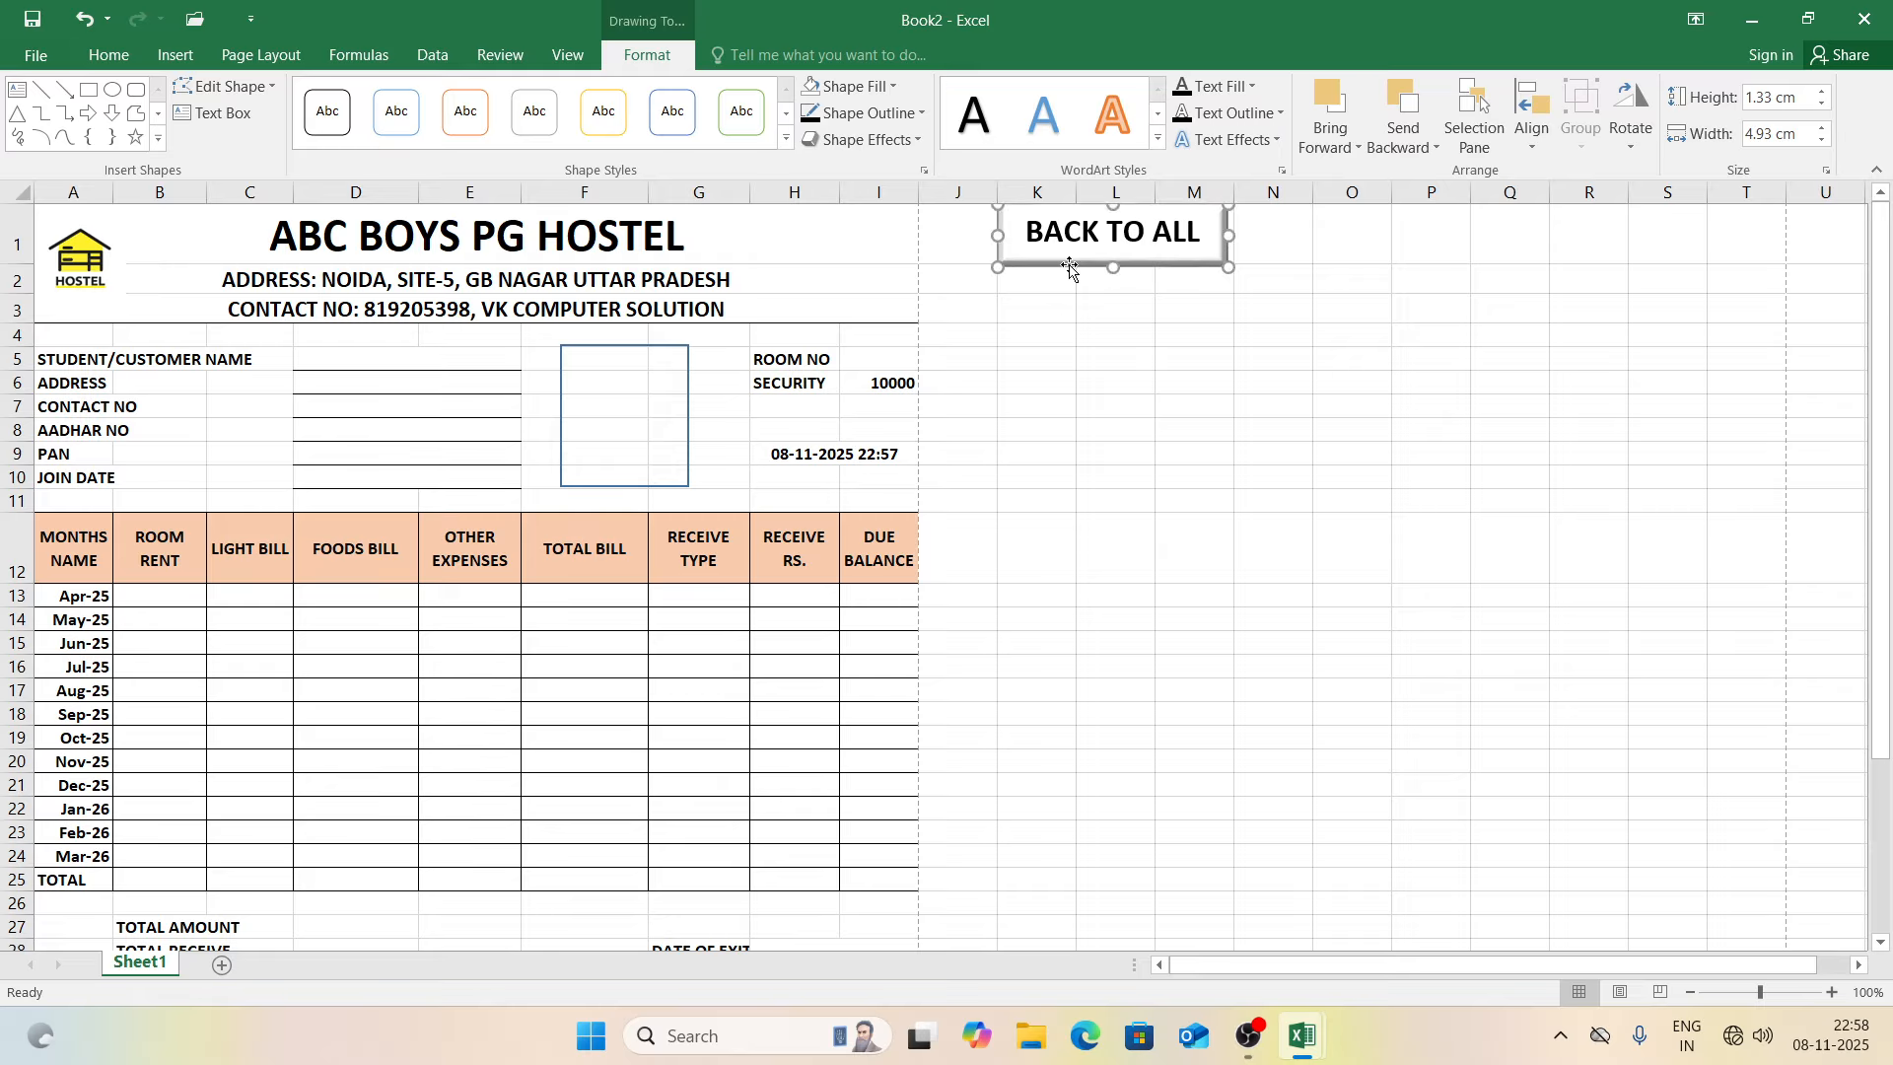
pyautogui.click(1043, 335)
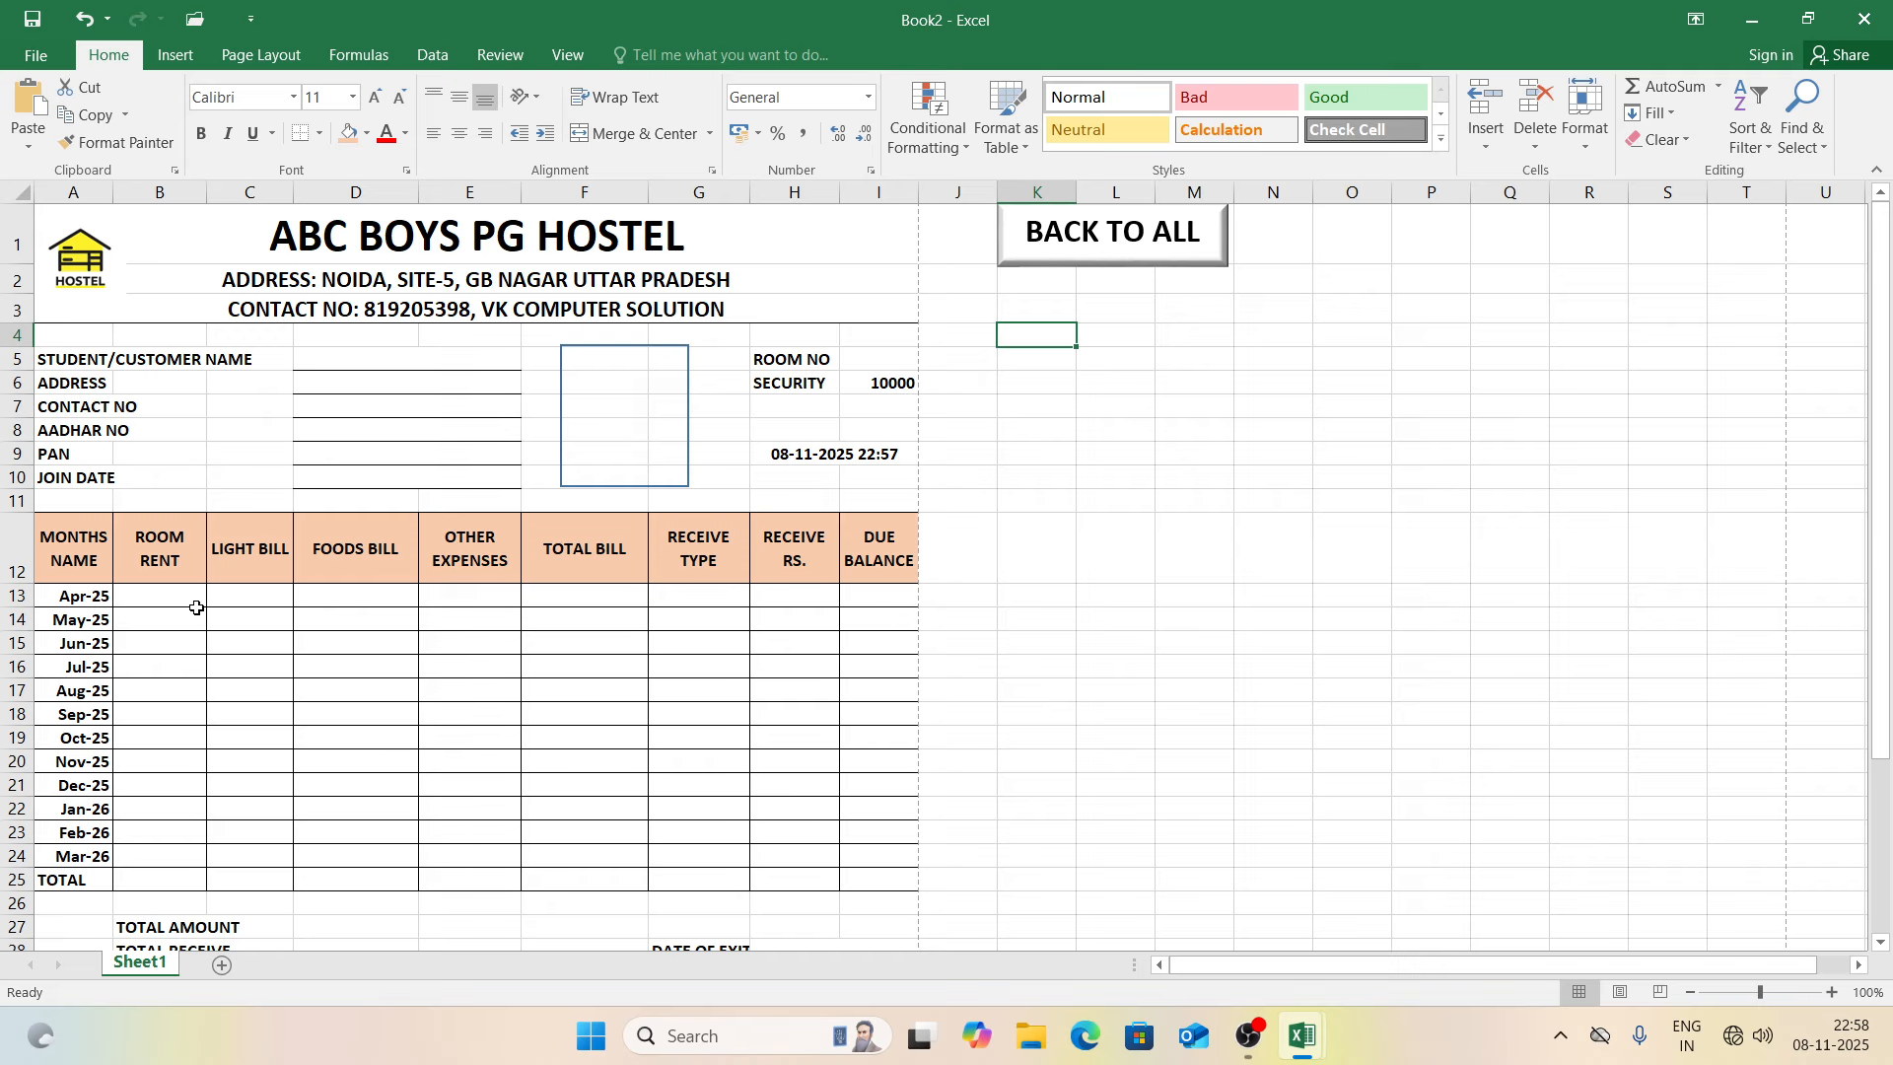
# Step: Enter =SUM(B13:E13) in F13 and fill it down to F25
pyautogui.click(566, 605)
pyautogui.write('=SUM(')
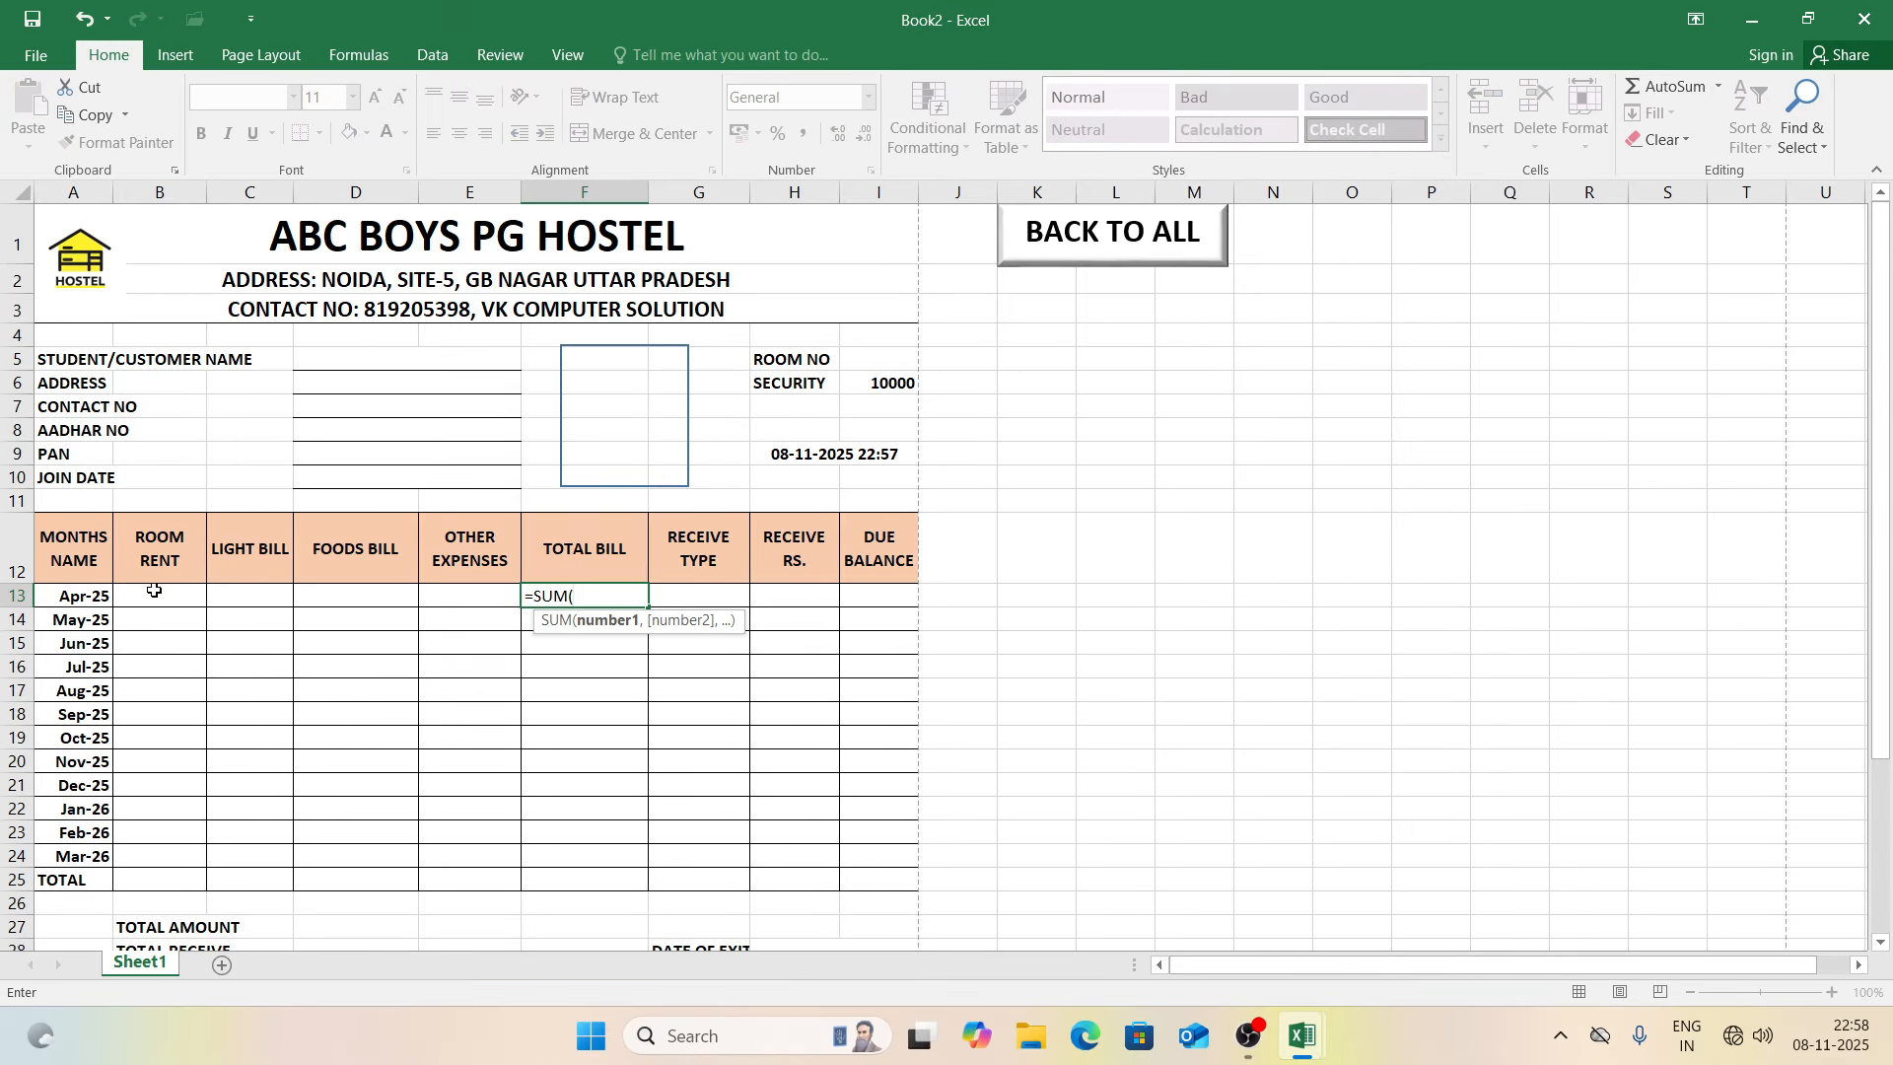
pyautogui.moveTo(157, 597); pyautogui.dragTo(439, 589)
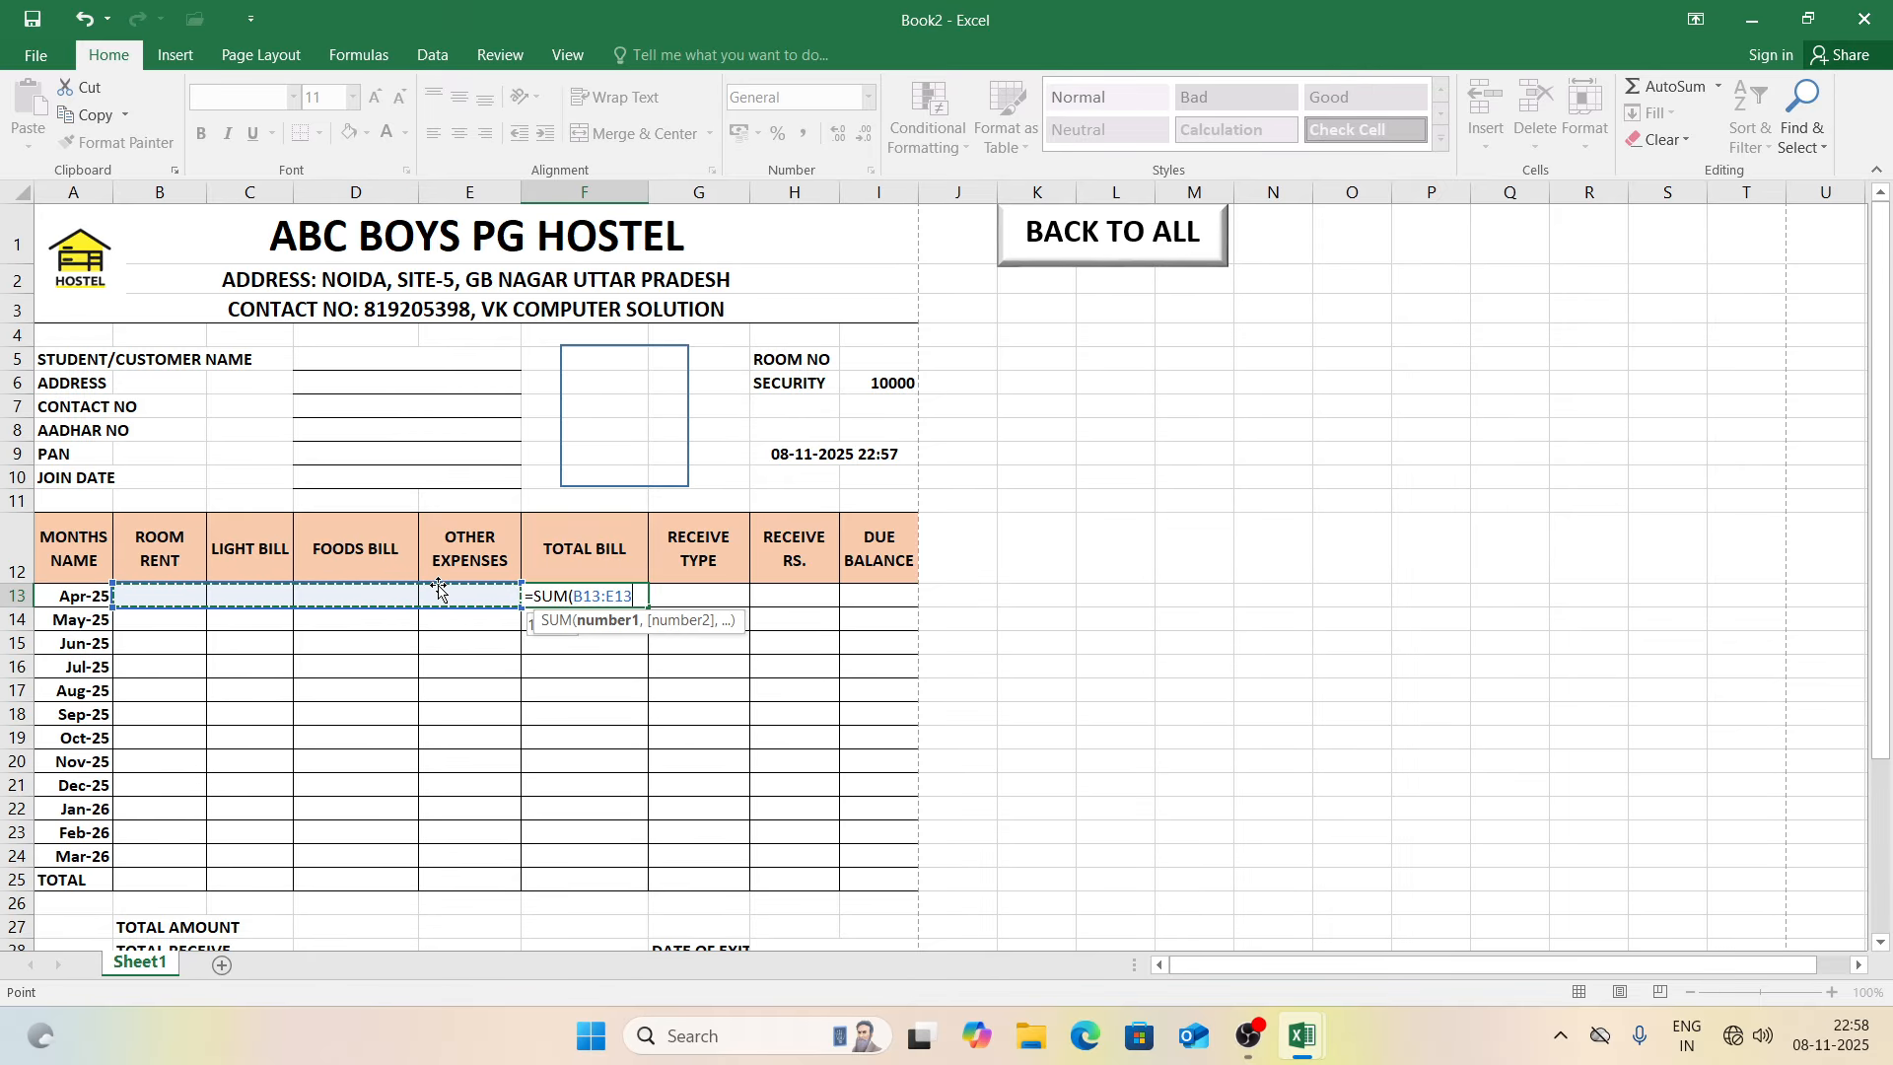
pyautogui.press('Return')
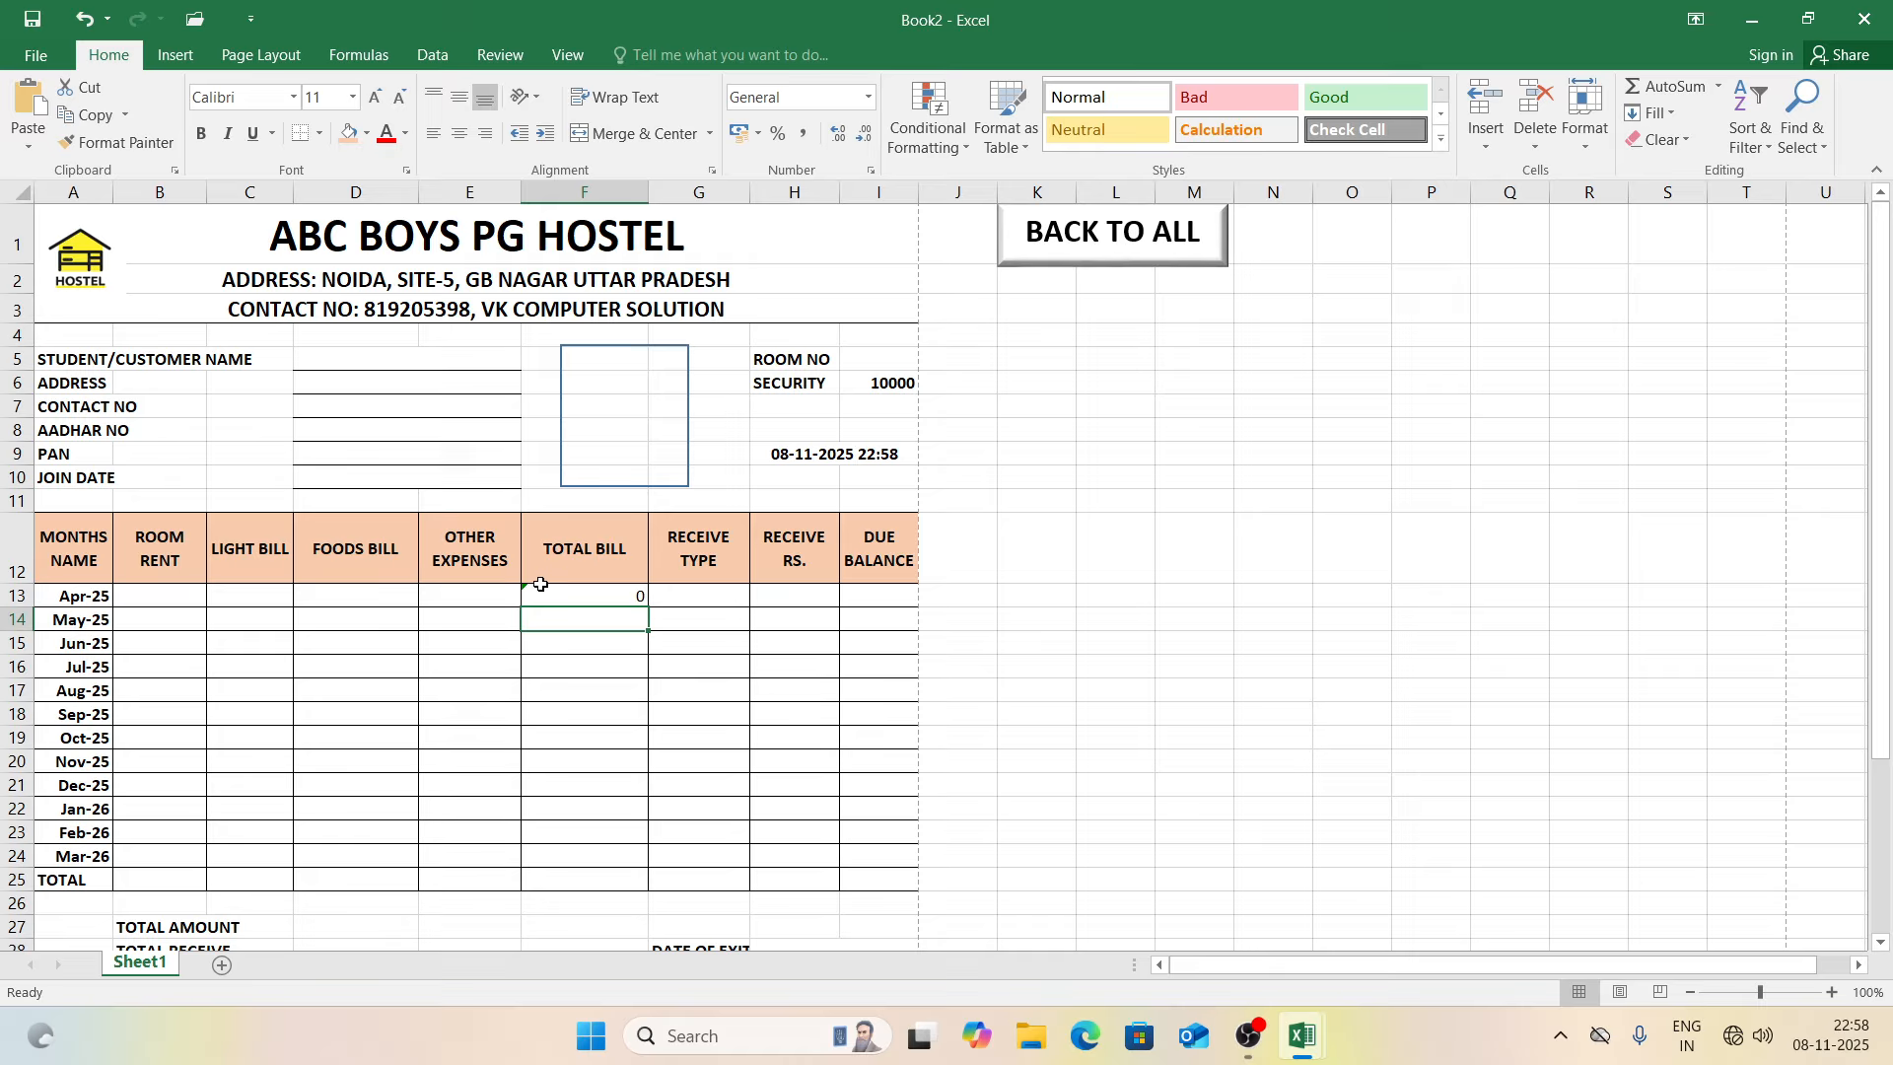
pyautogui.click(631, 595)
pyautogui.moveTo(651, 609); pyautogui.dragTo(641, 885)
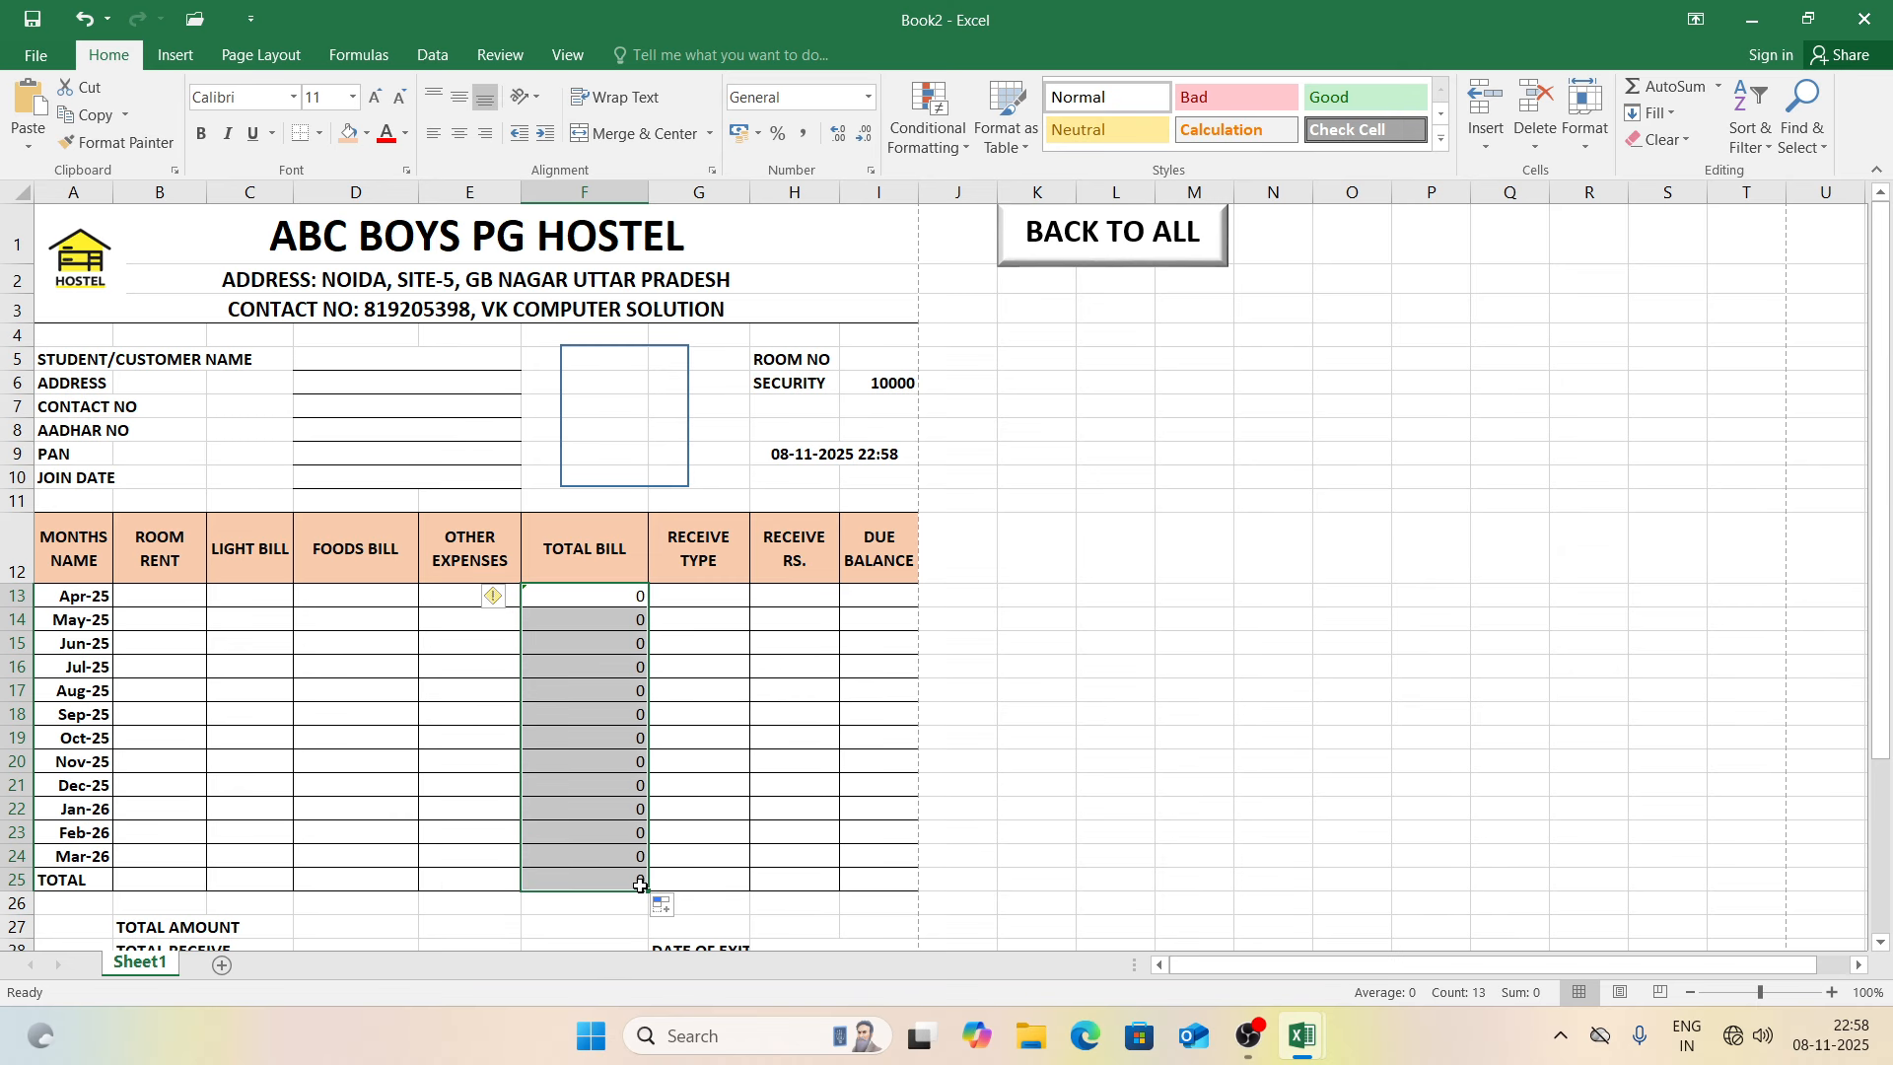
# Step: Add an AutoSum total in the TOTAL row cell F25
pyautogui.click(624, 886)
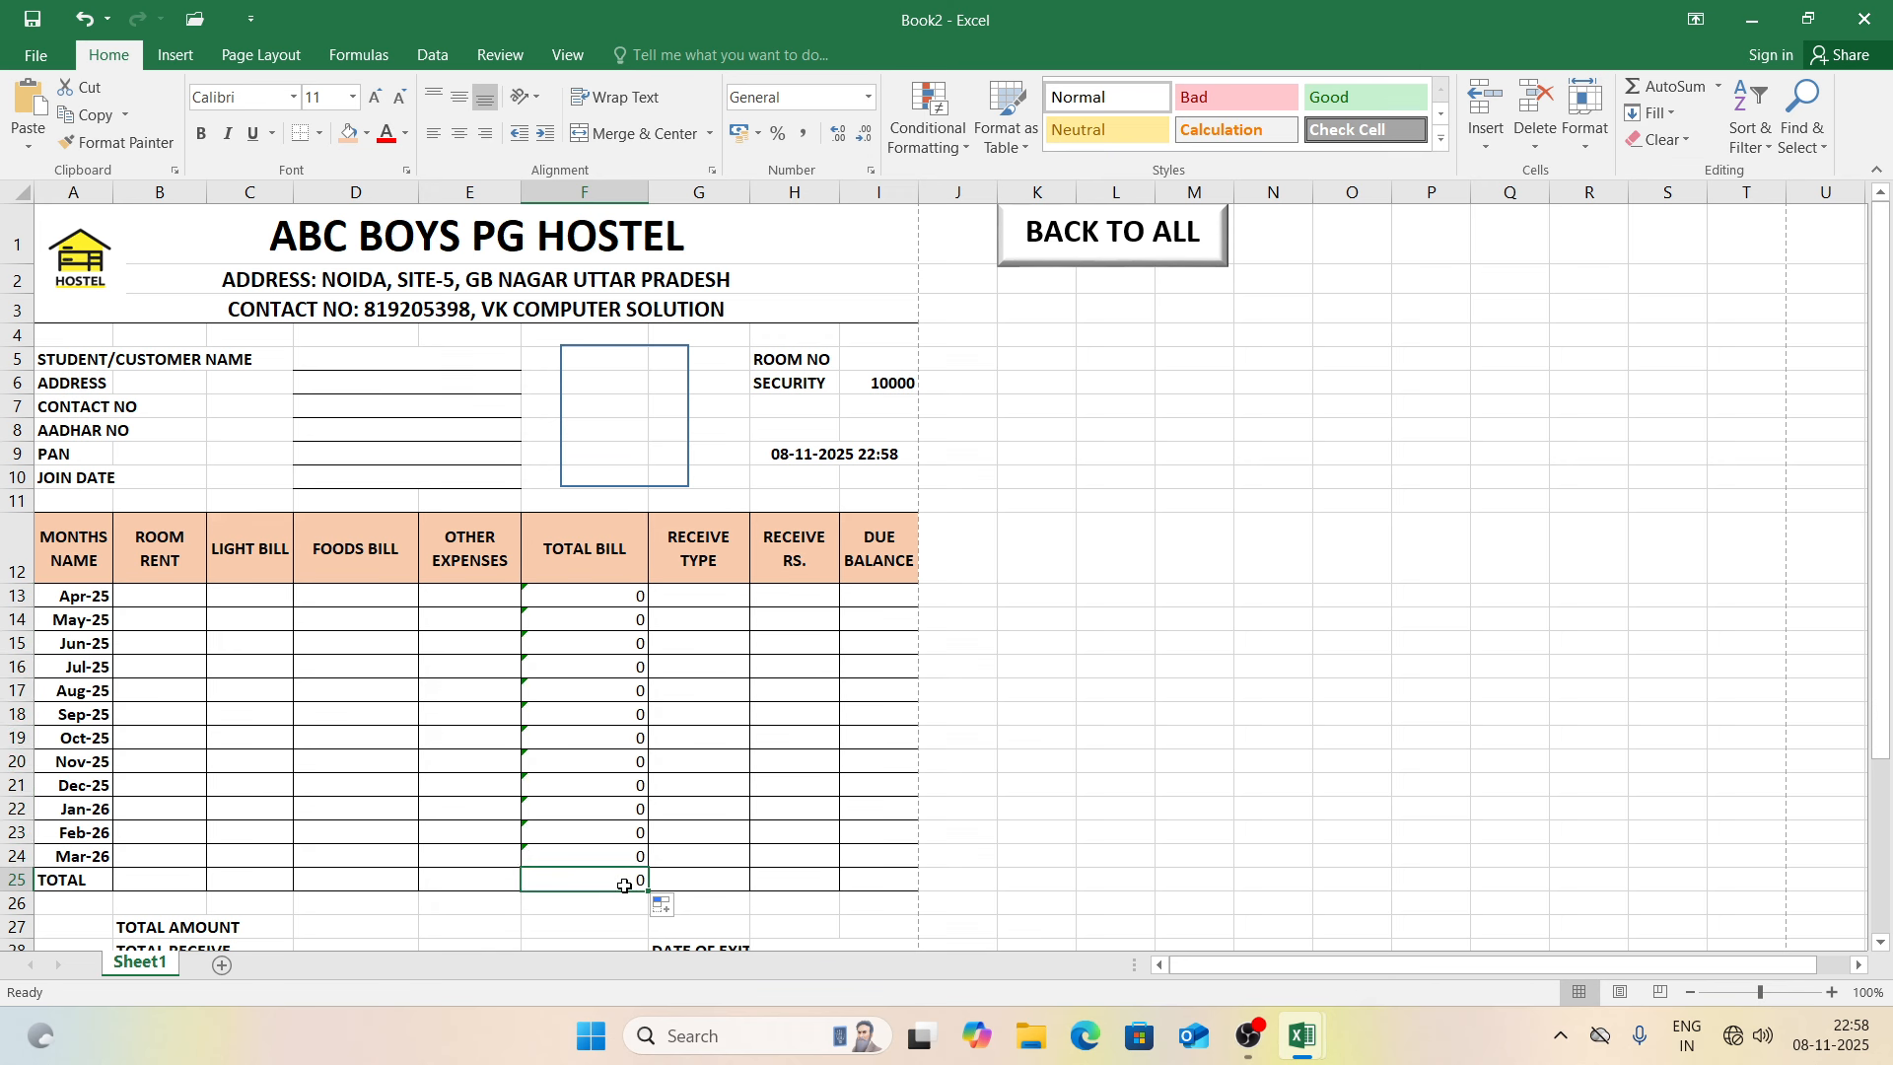
pyautogui.hotkey('alt', '=')
pyautogui.press('Return')
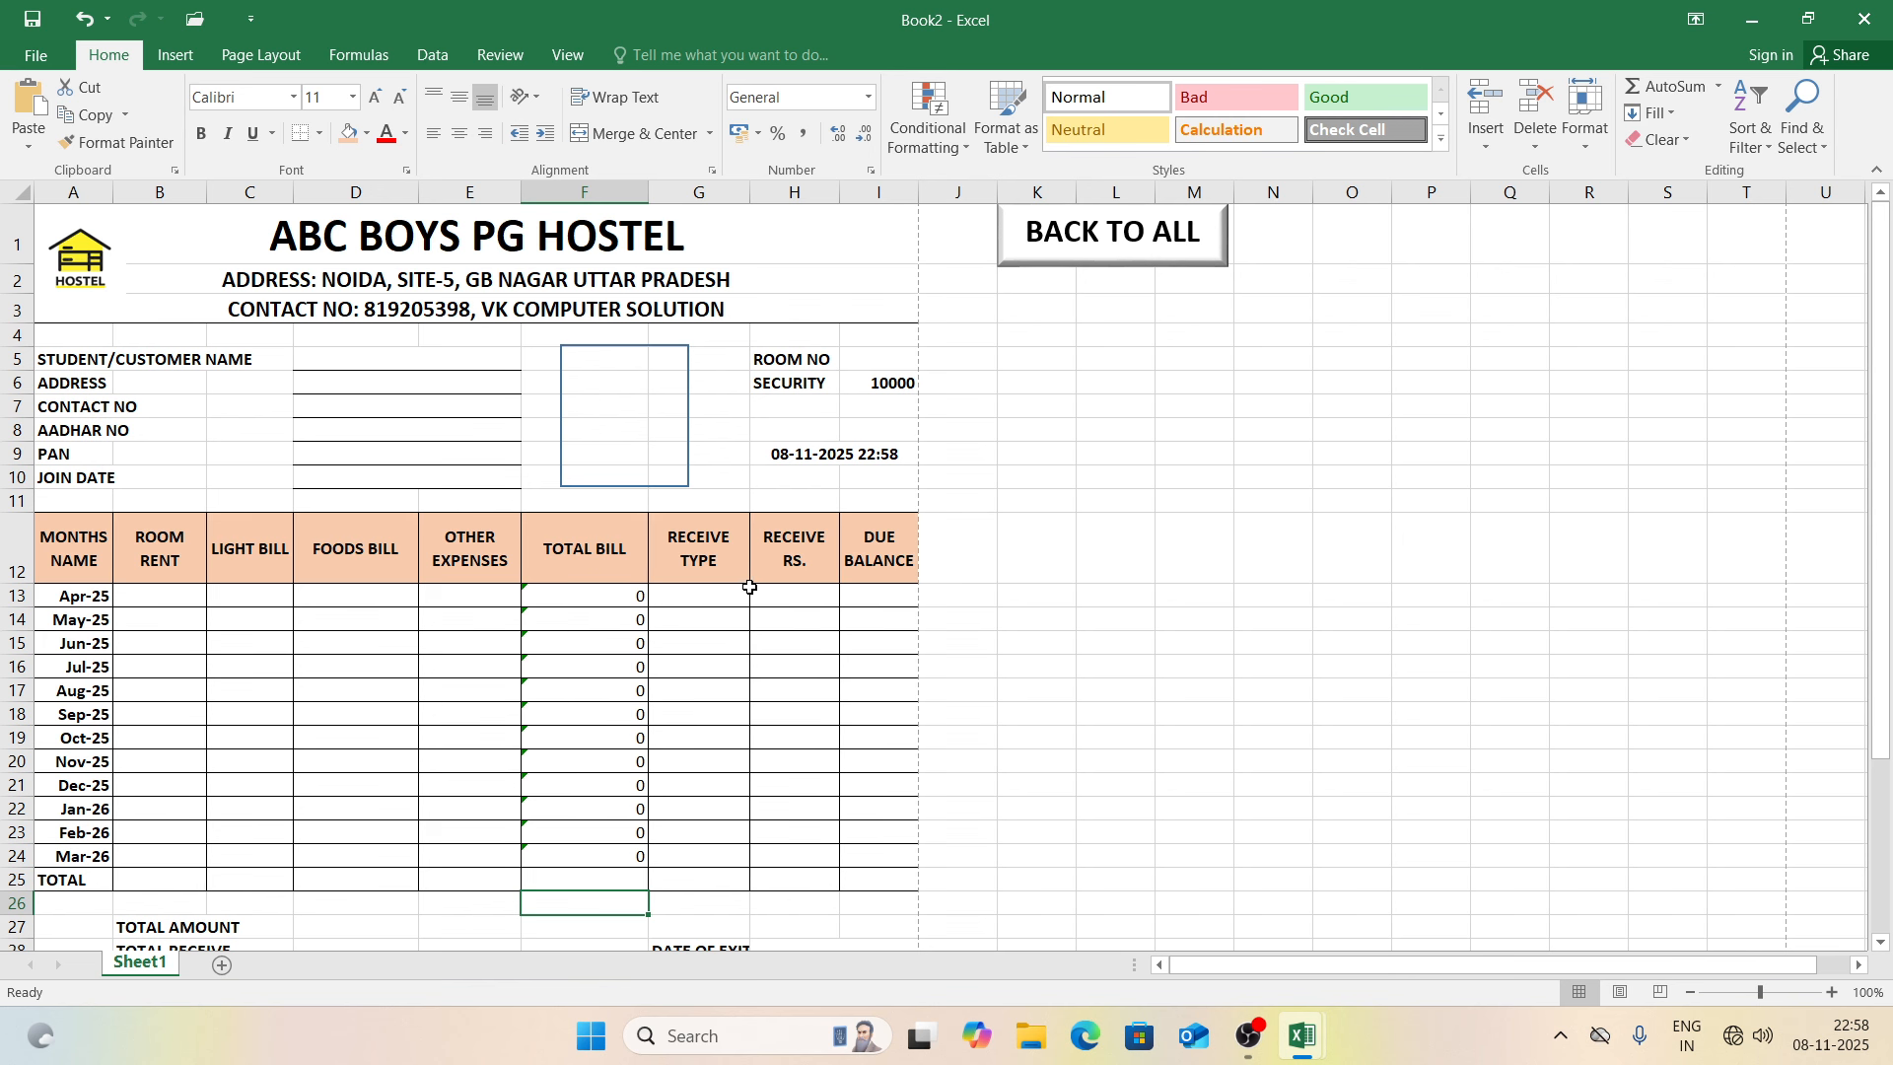
# Step: Select the RECEIVE TYPE cells G13:G24 and set Data Validation to allow a List
pyautogui.moveTo(727, 597); pyautogui.dragTo(718, 848)
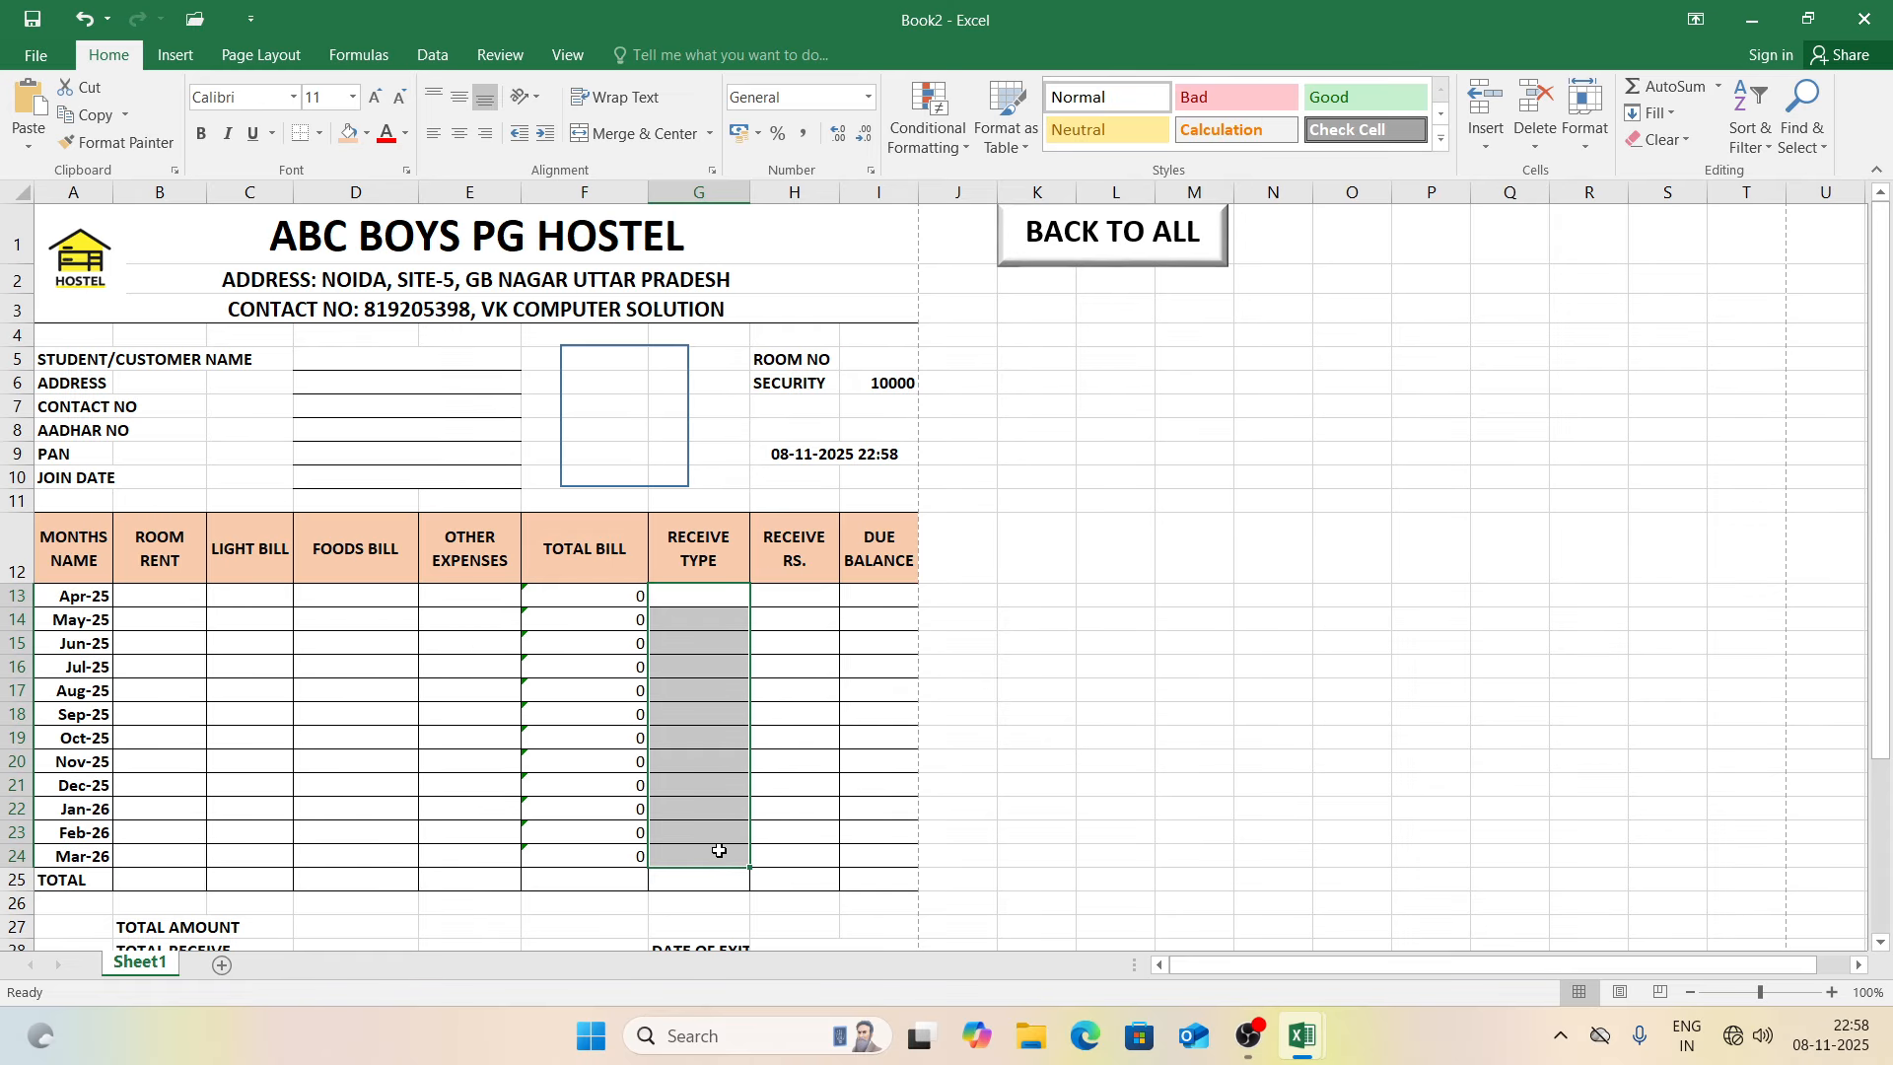
pyautogui.click(430, 54)
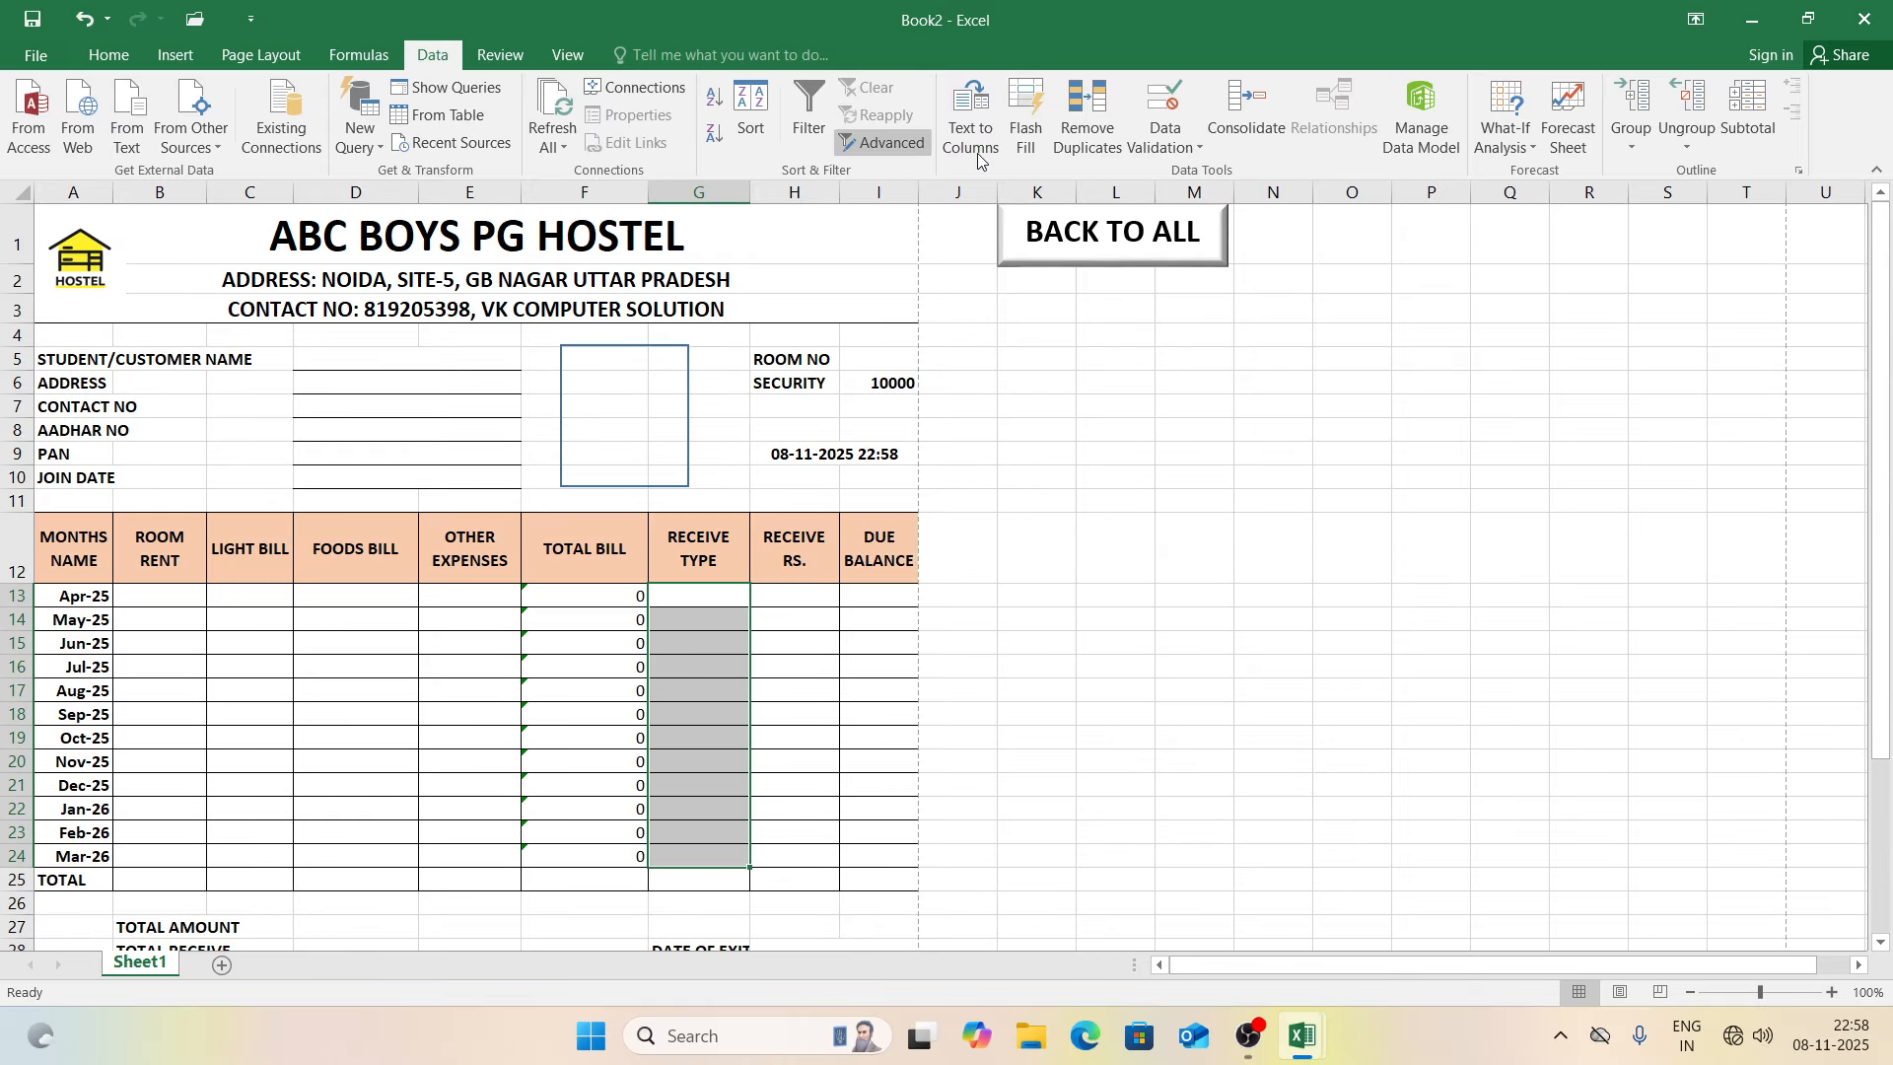
pyautogui.click(1165, 103)
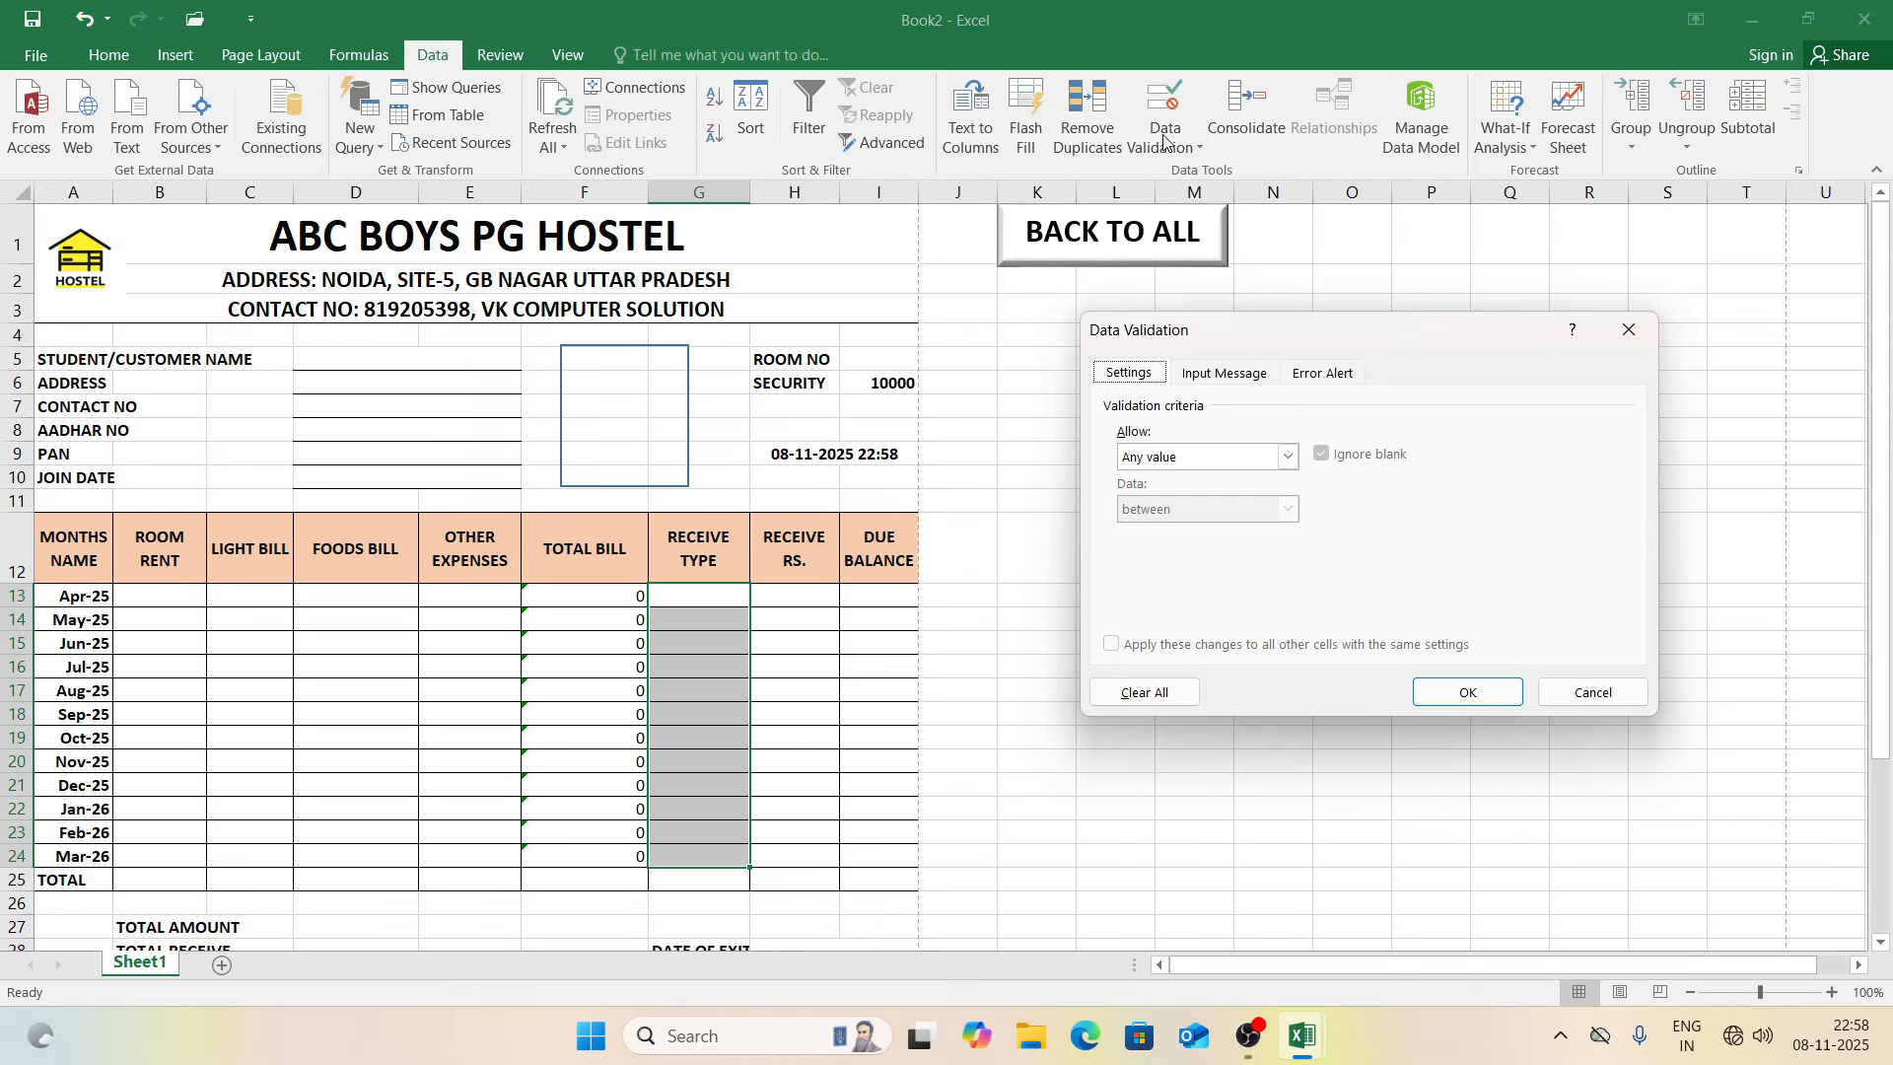
pyautogui.click(1169, 460)
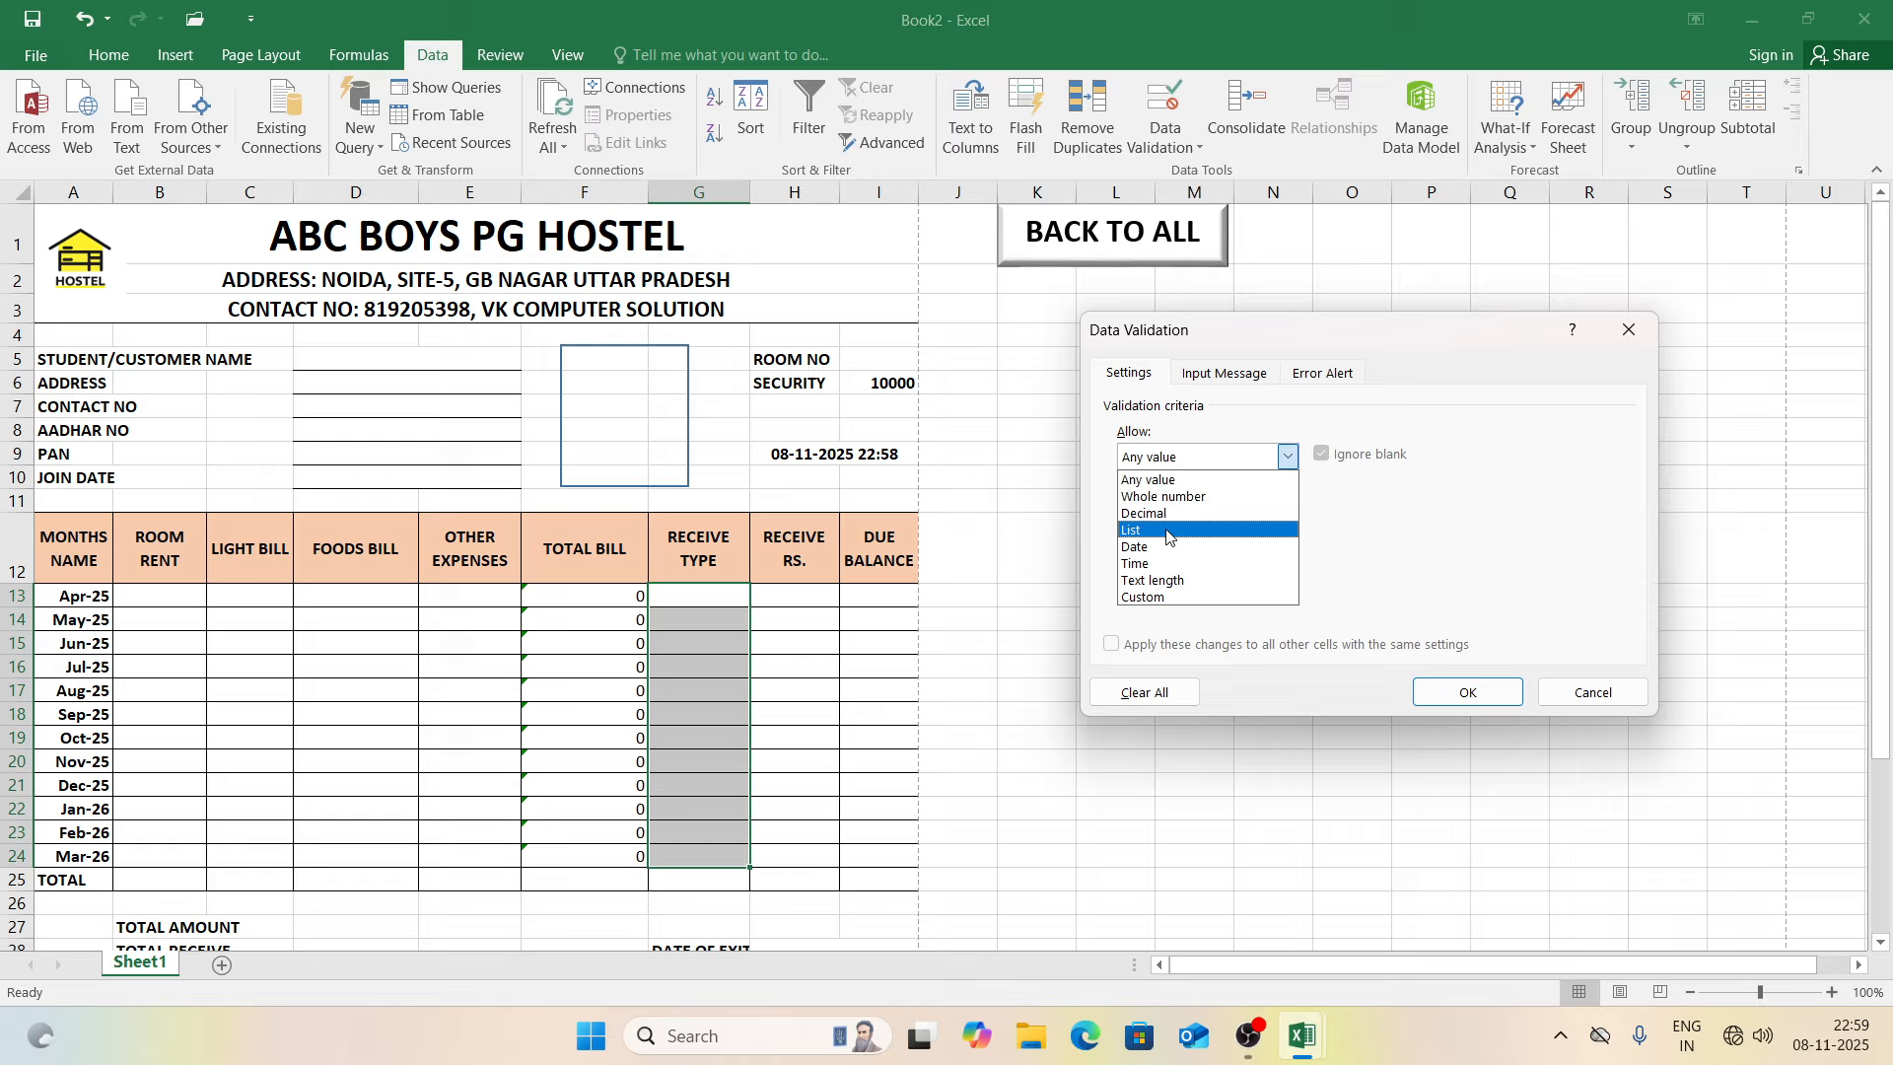
pyautogui.click(1167, 530)
pyautogui.click(1158, 558)
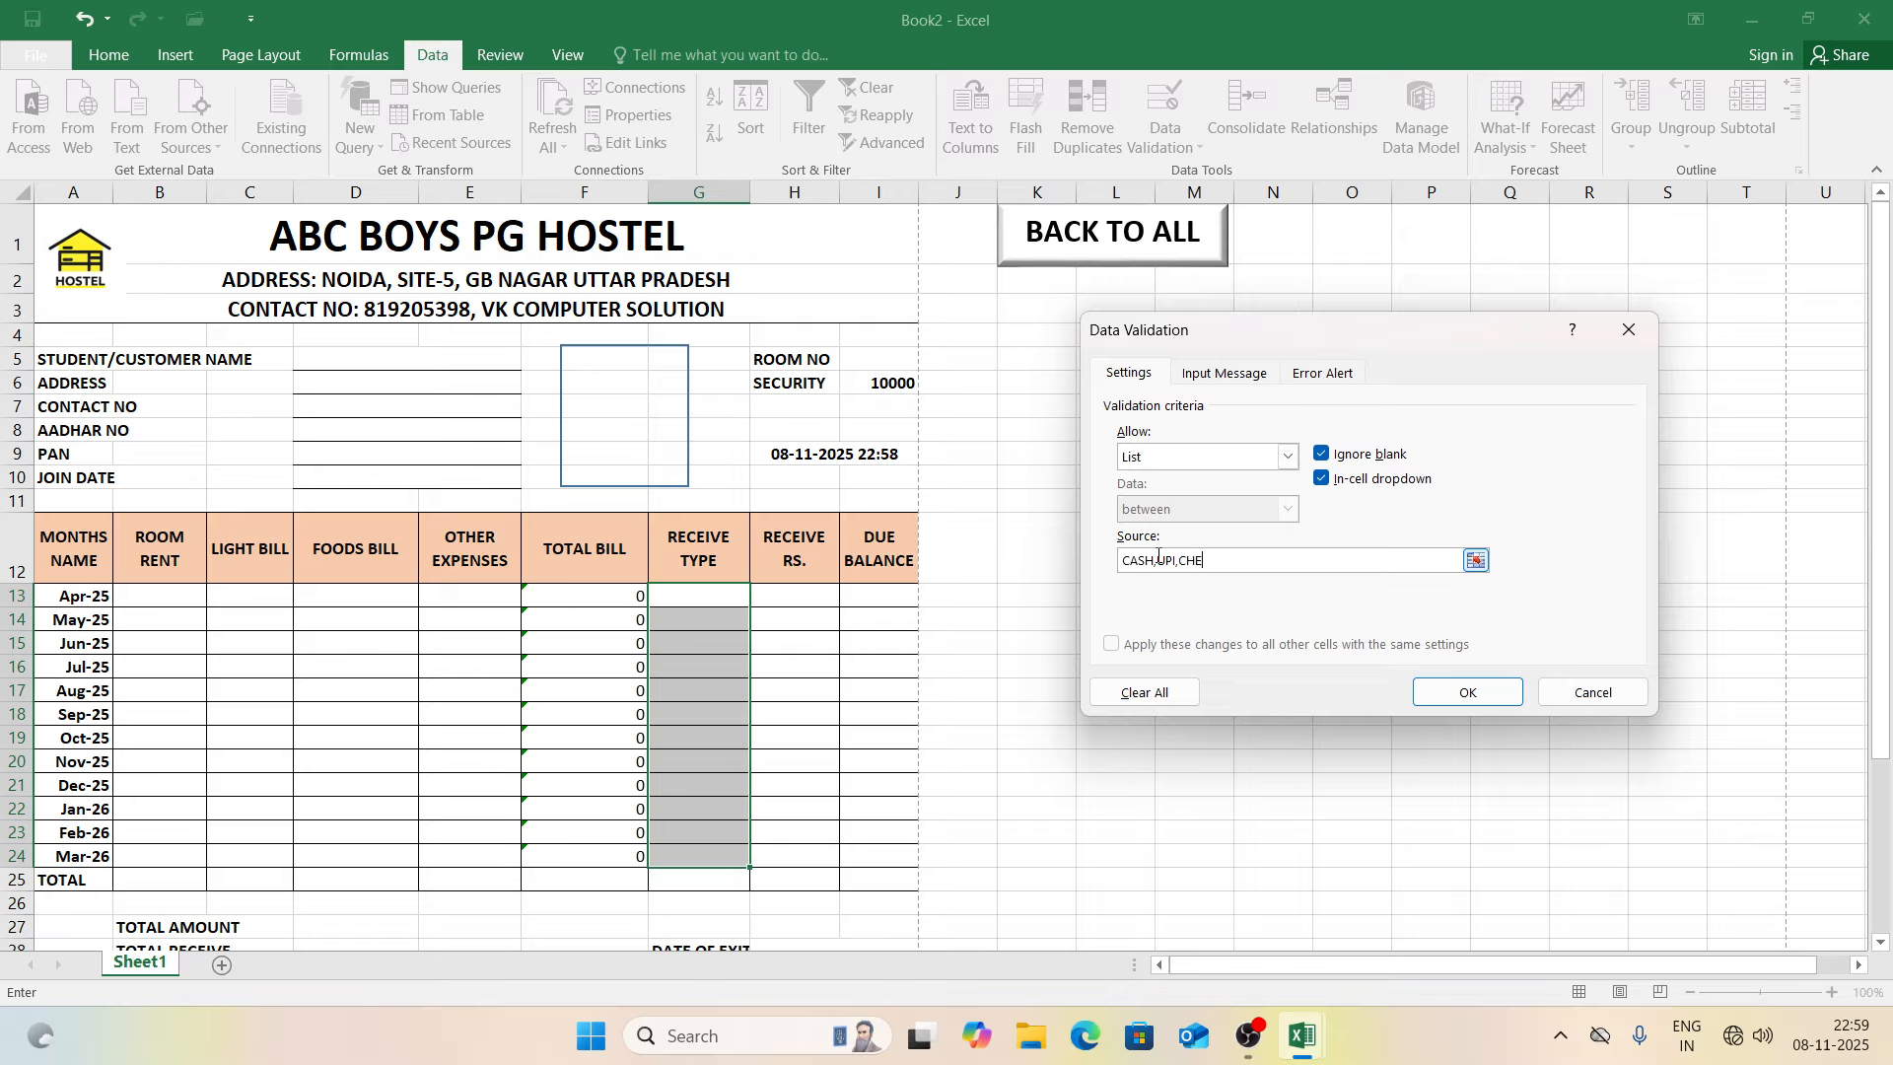
# Step: Apply the CASH, UPI, CHEQUE, OTHER list to G13:G24 and choose CASH for Apr-25
pyautogui.click(1439, 690)
pyautogui.click(702, 594)
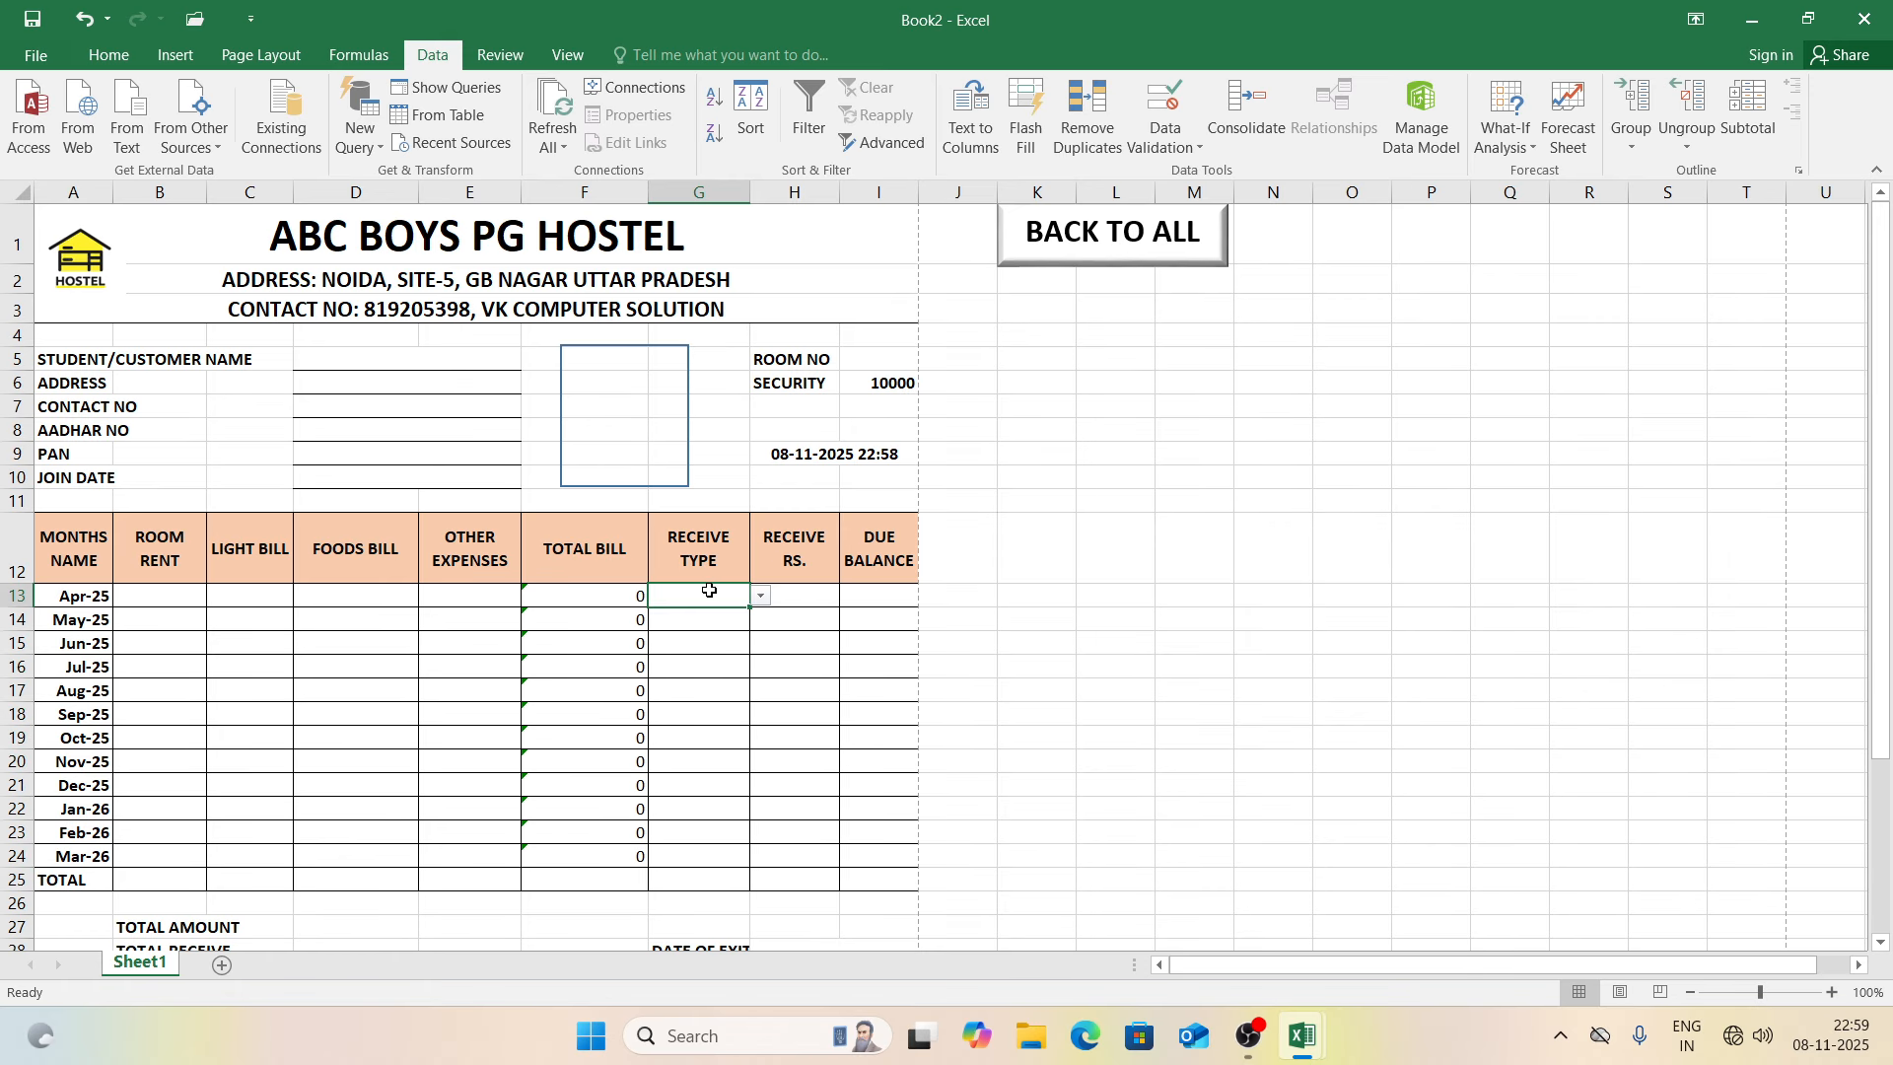
pyautogui.click(760, 596)
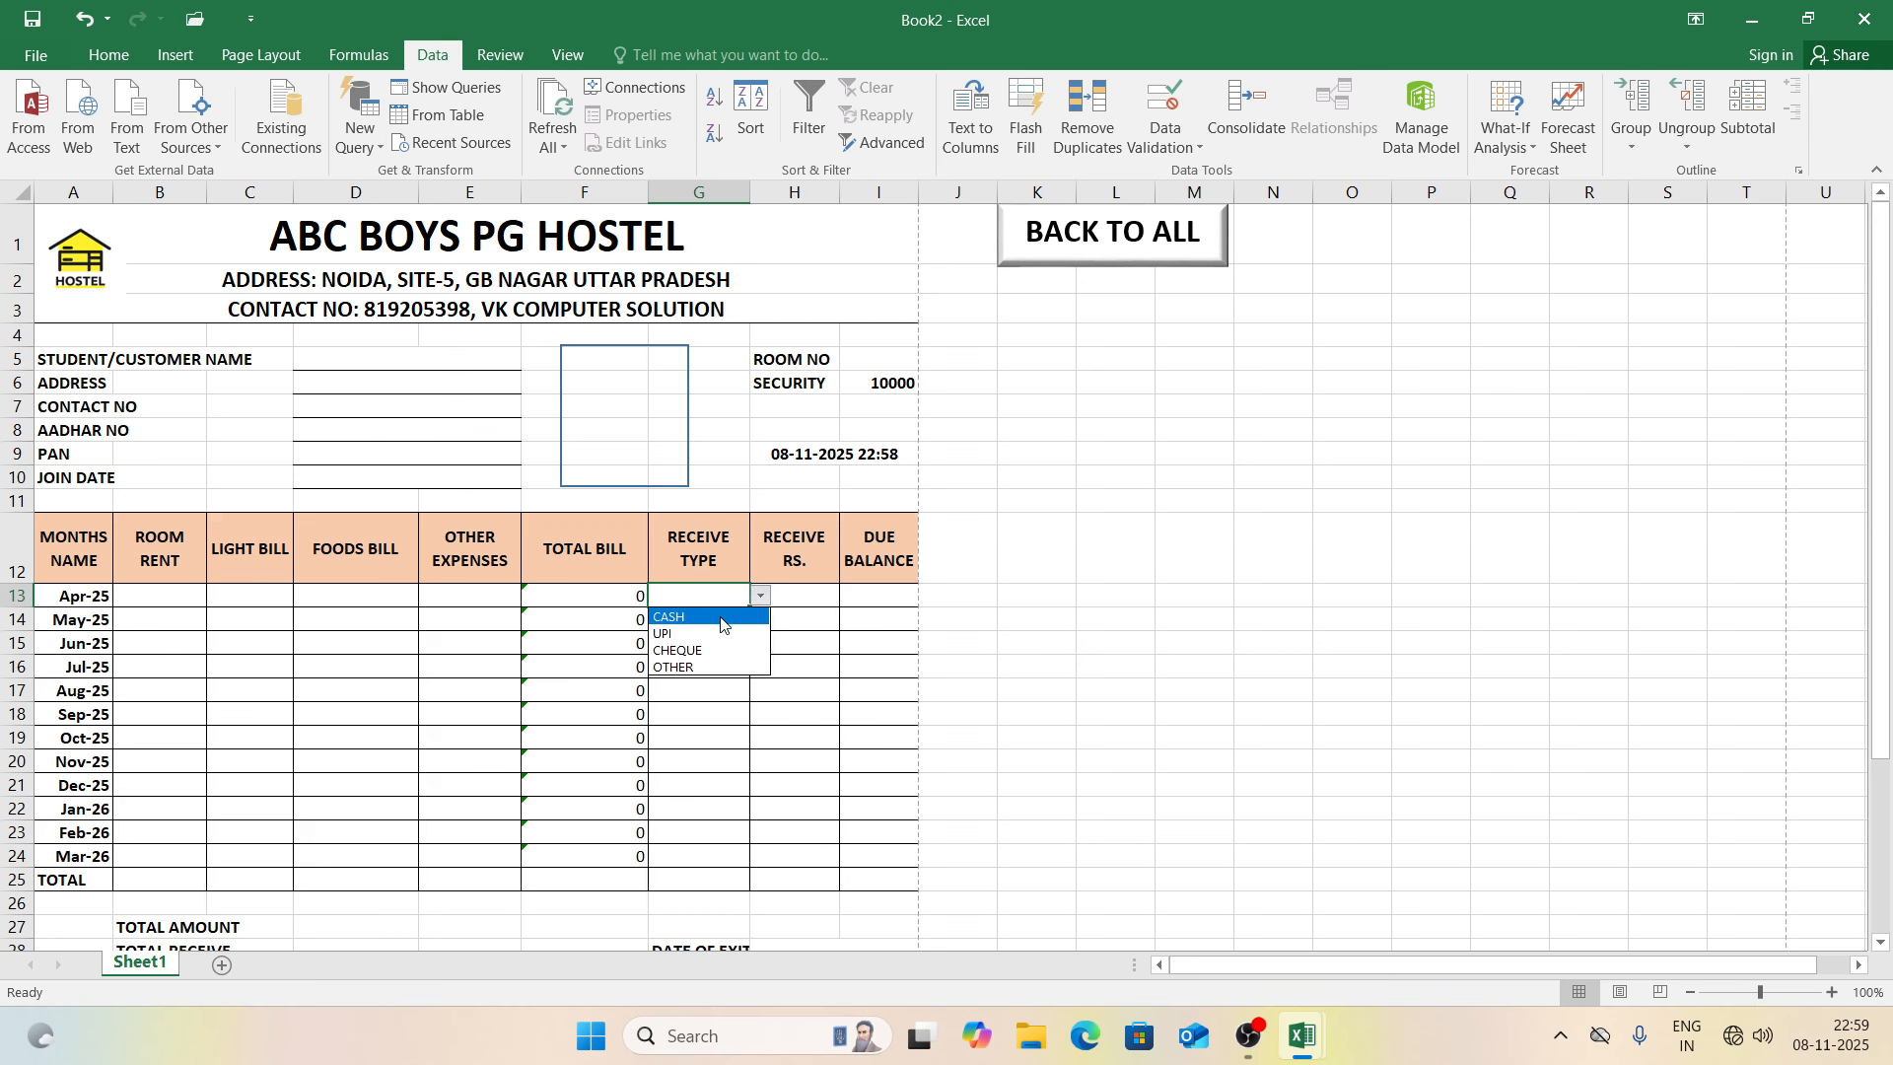
pyautogui.click(723, 618)
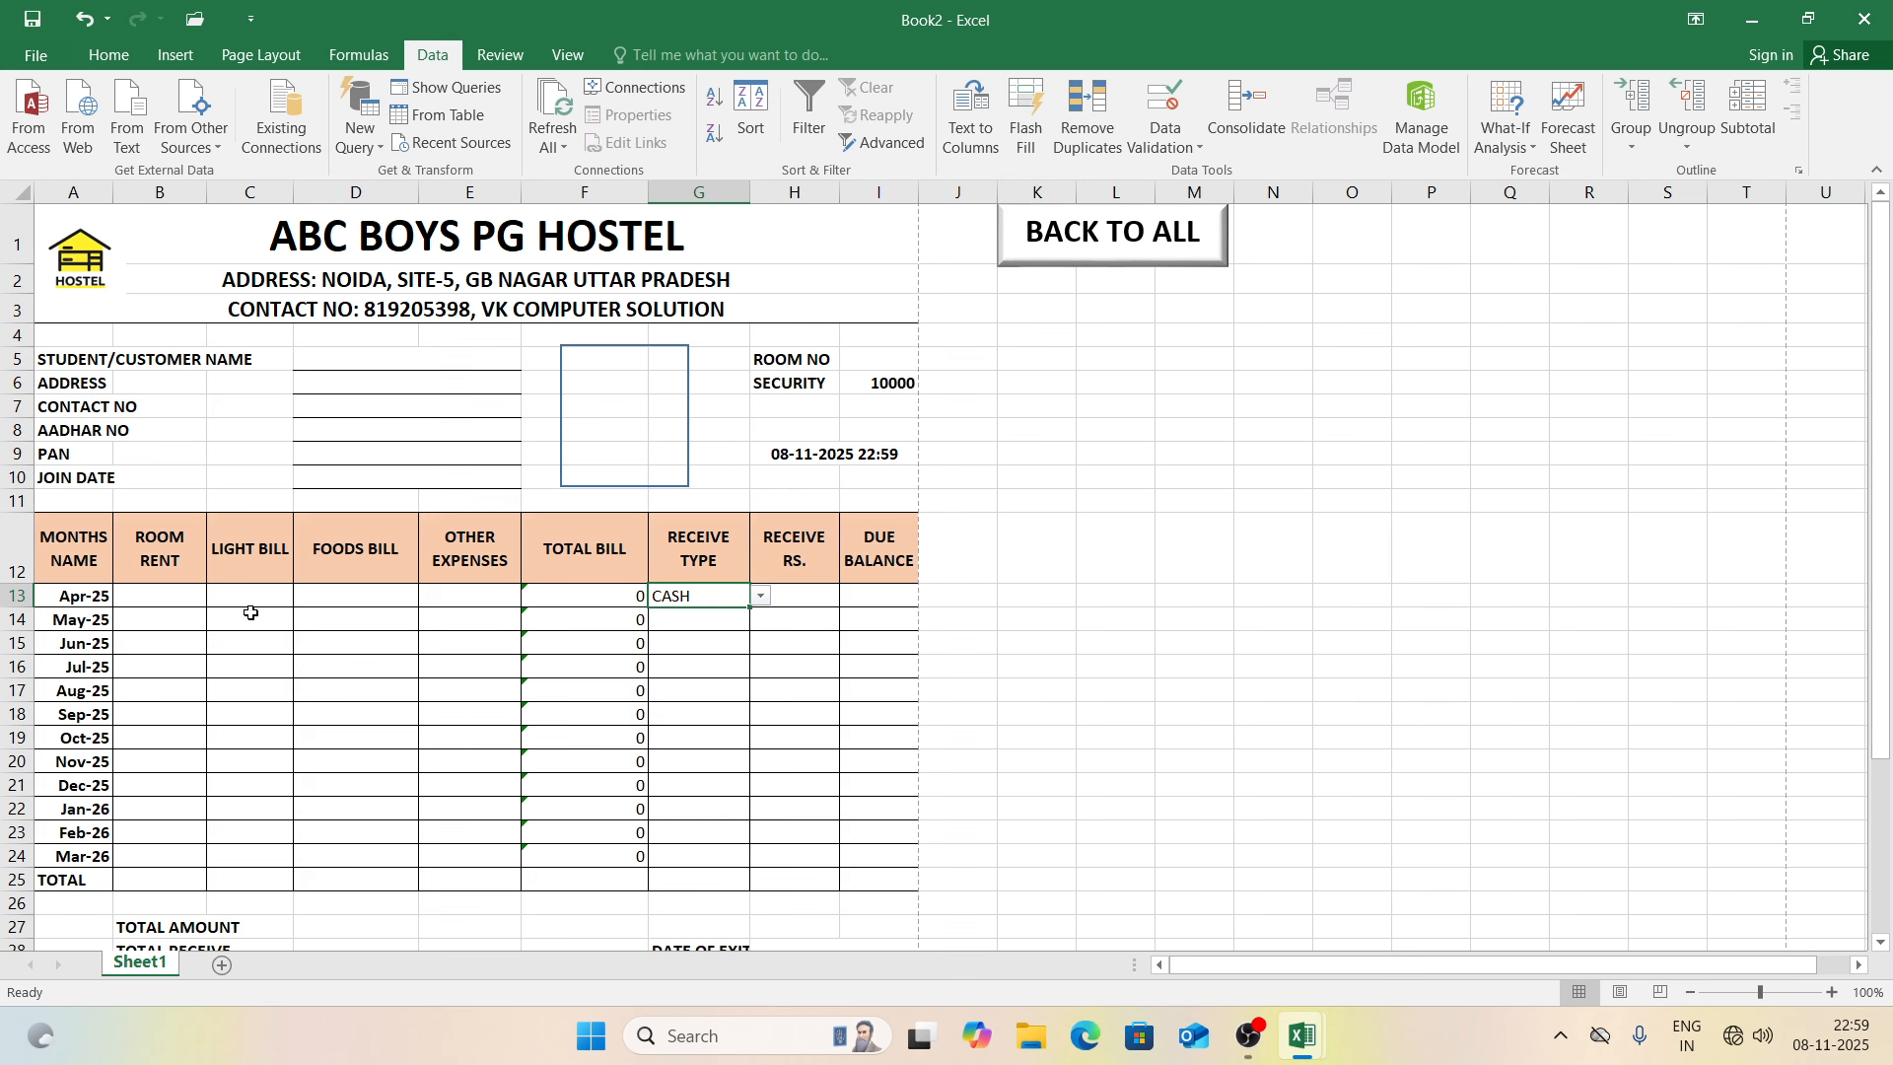
pyautogui.click(809, 595)
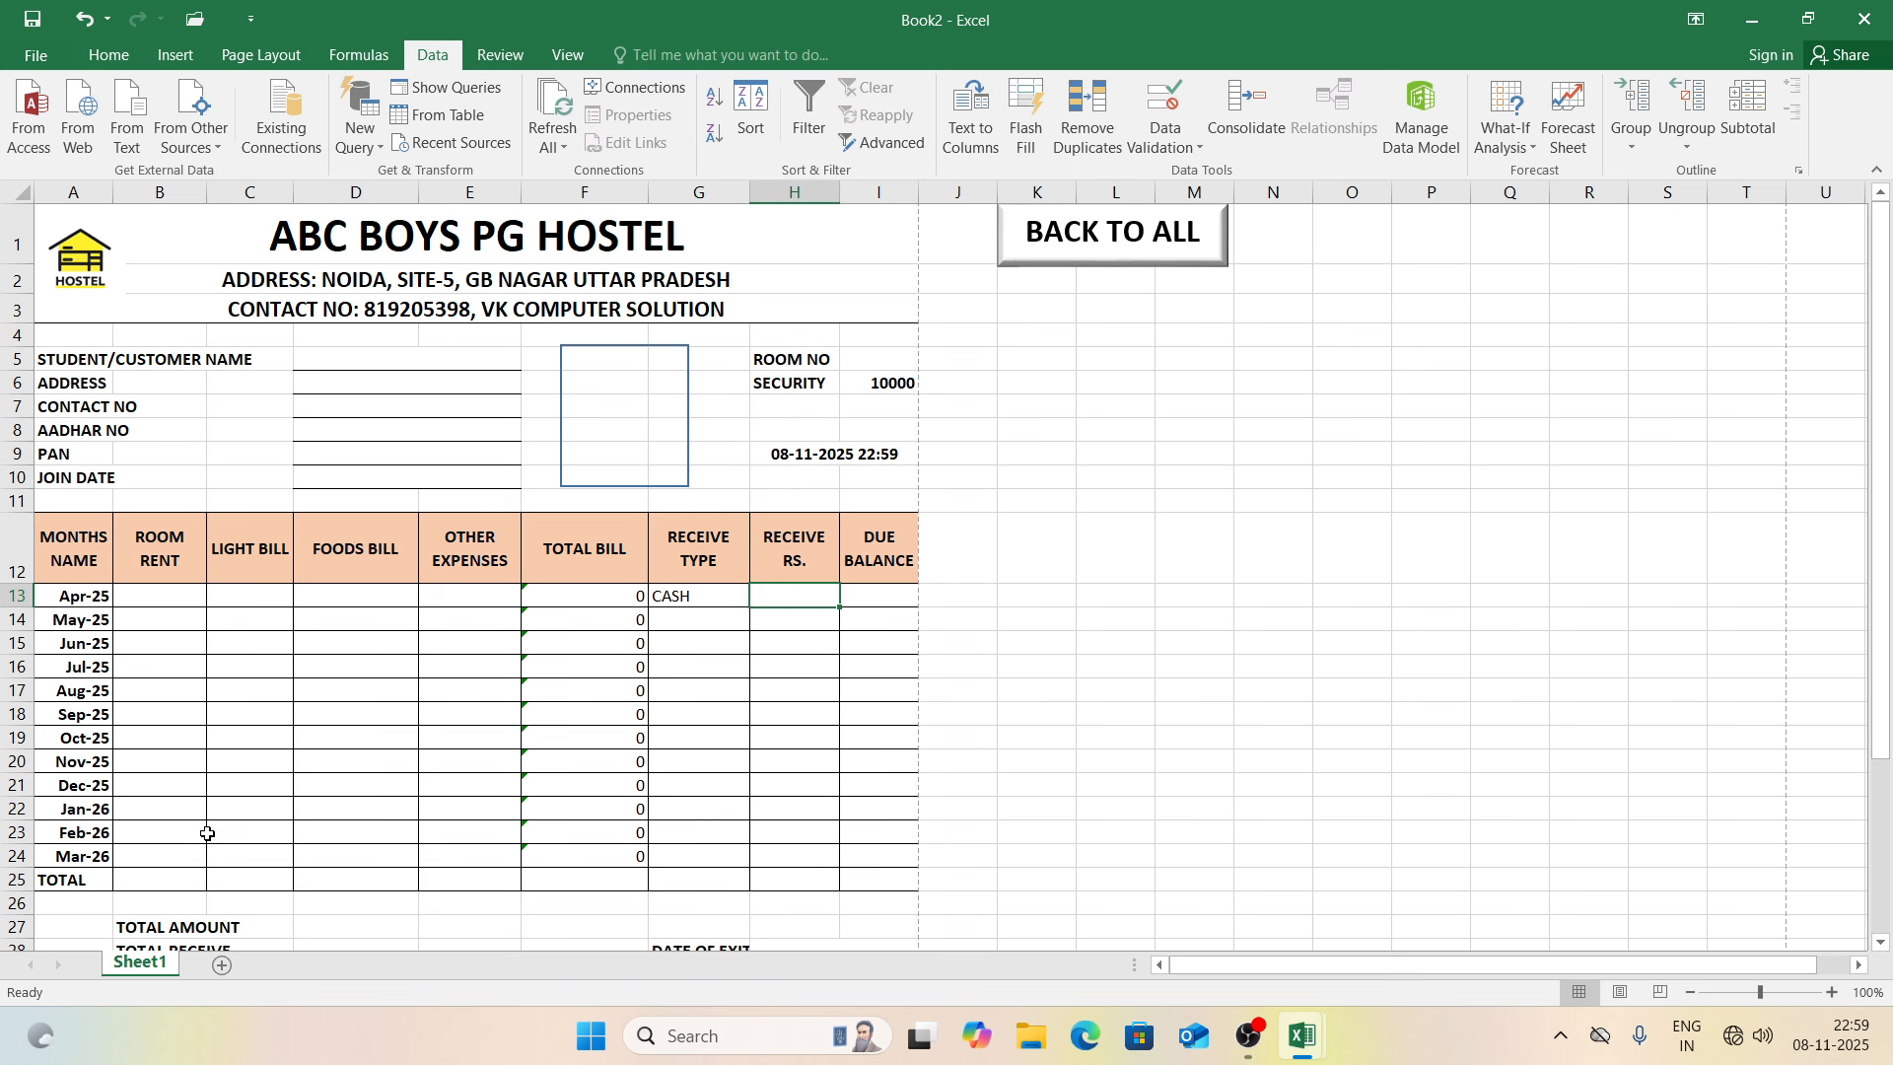
# Step: Put =SUM column totals in B25:E25 and a total bill sum of B25:E25 in F25
pyautogui.click(183, 885)
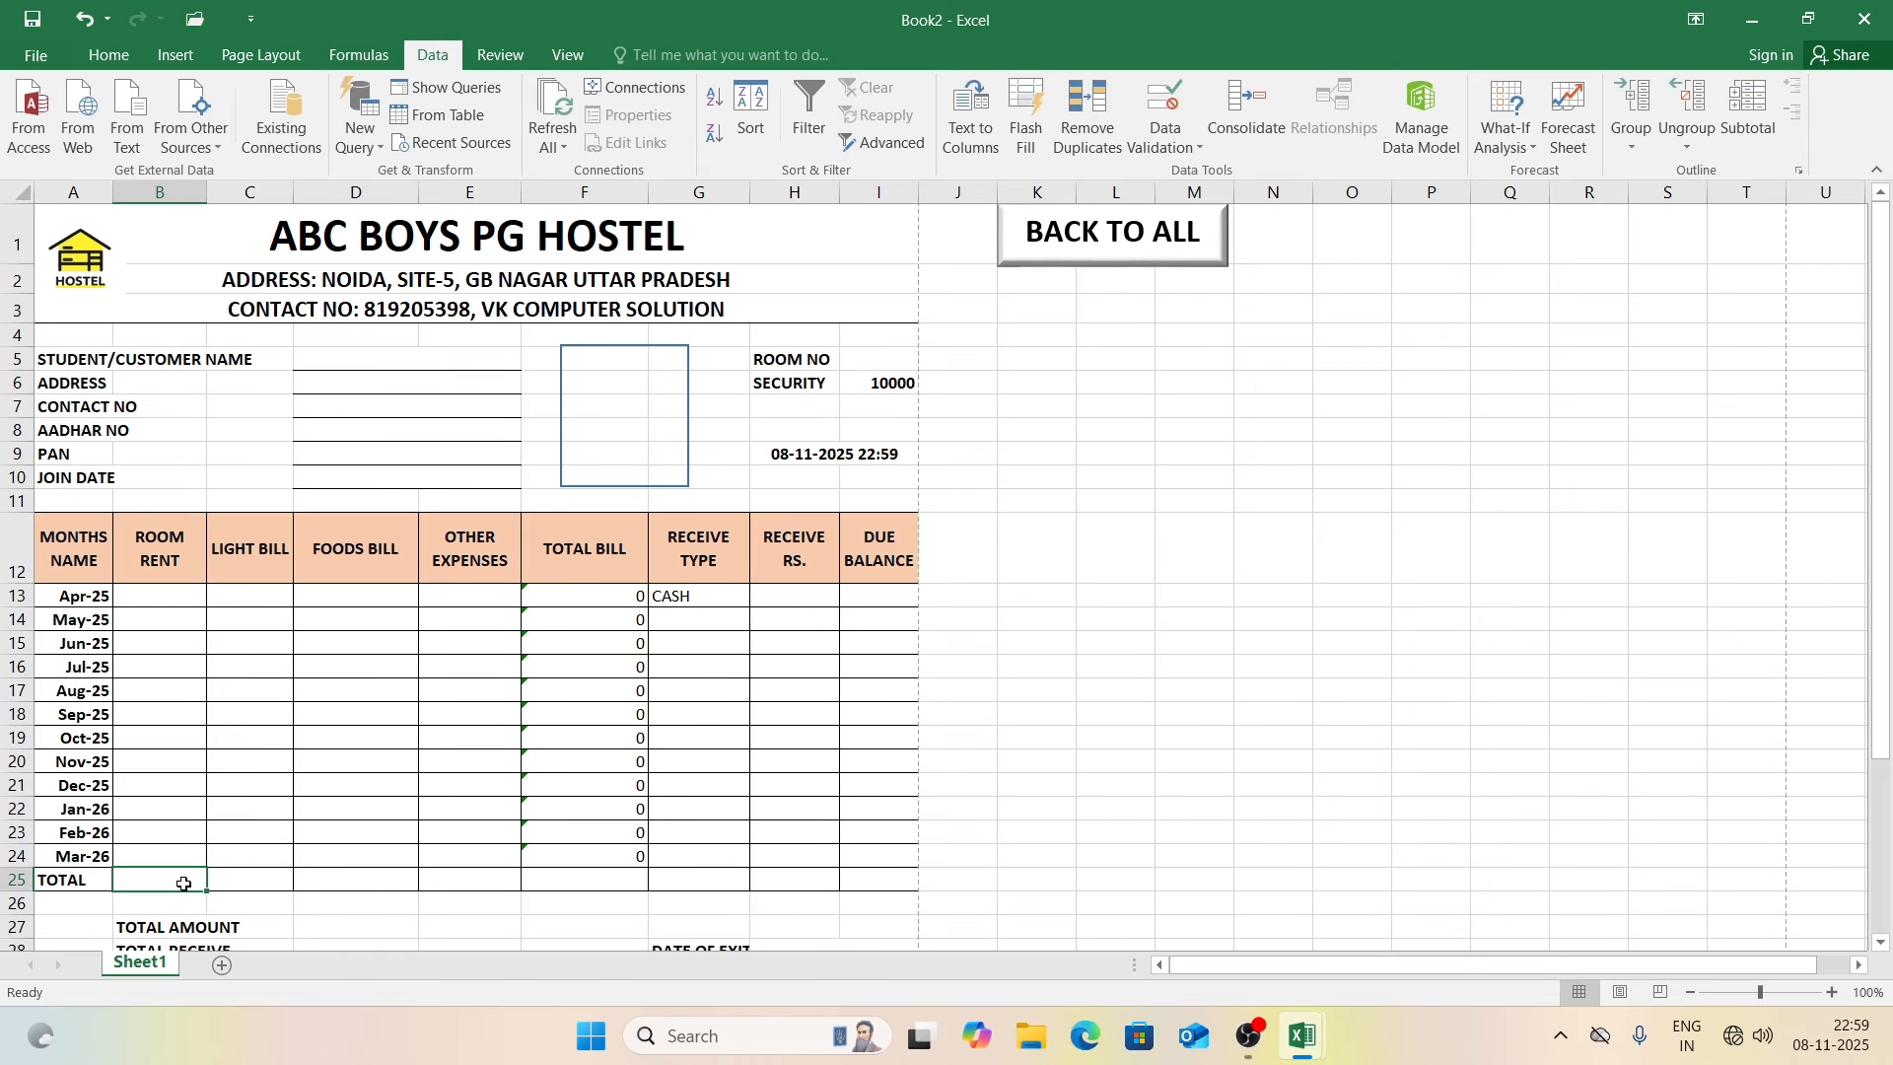
pyautogui.write('=SUM(')
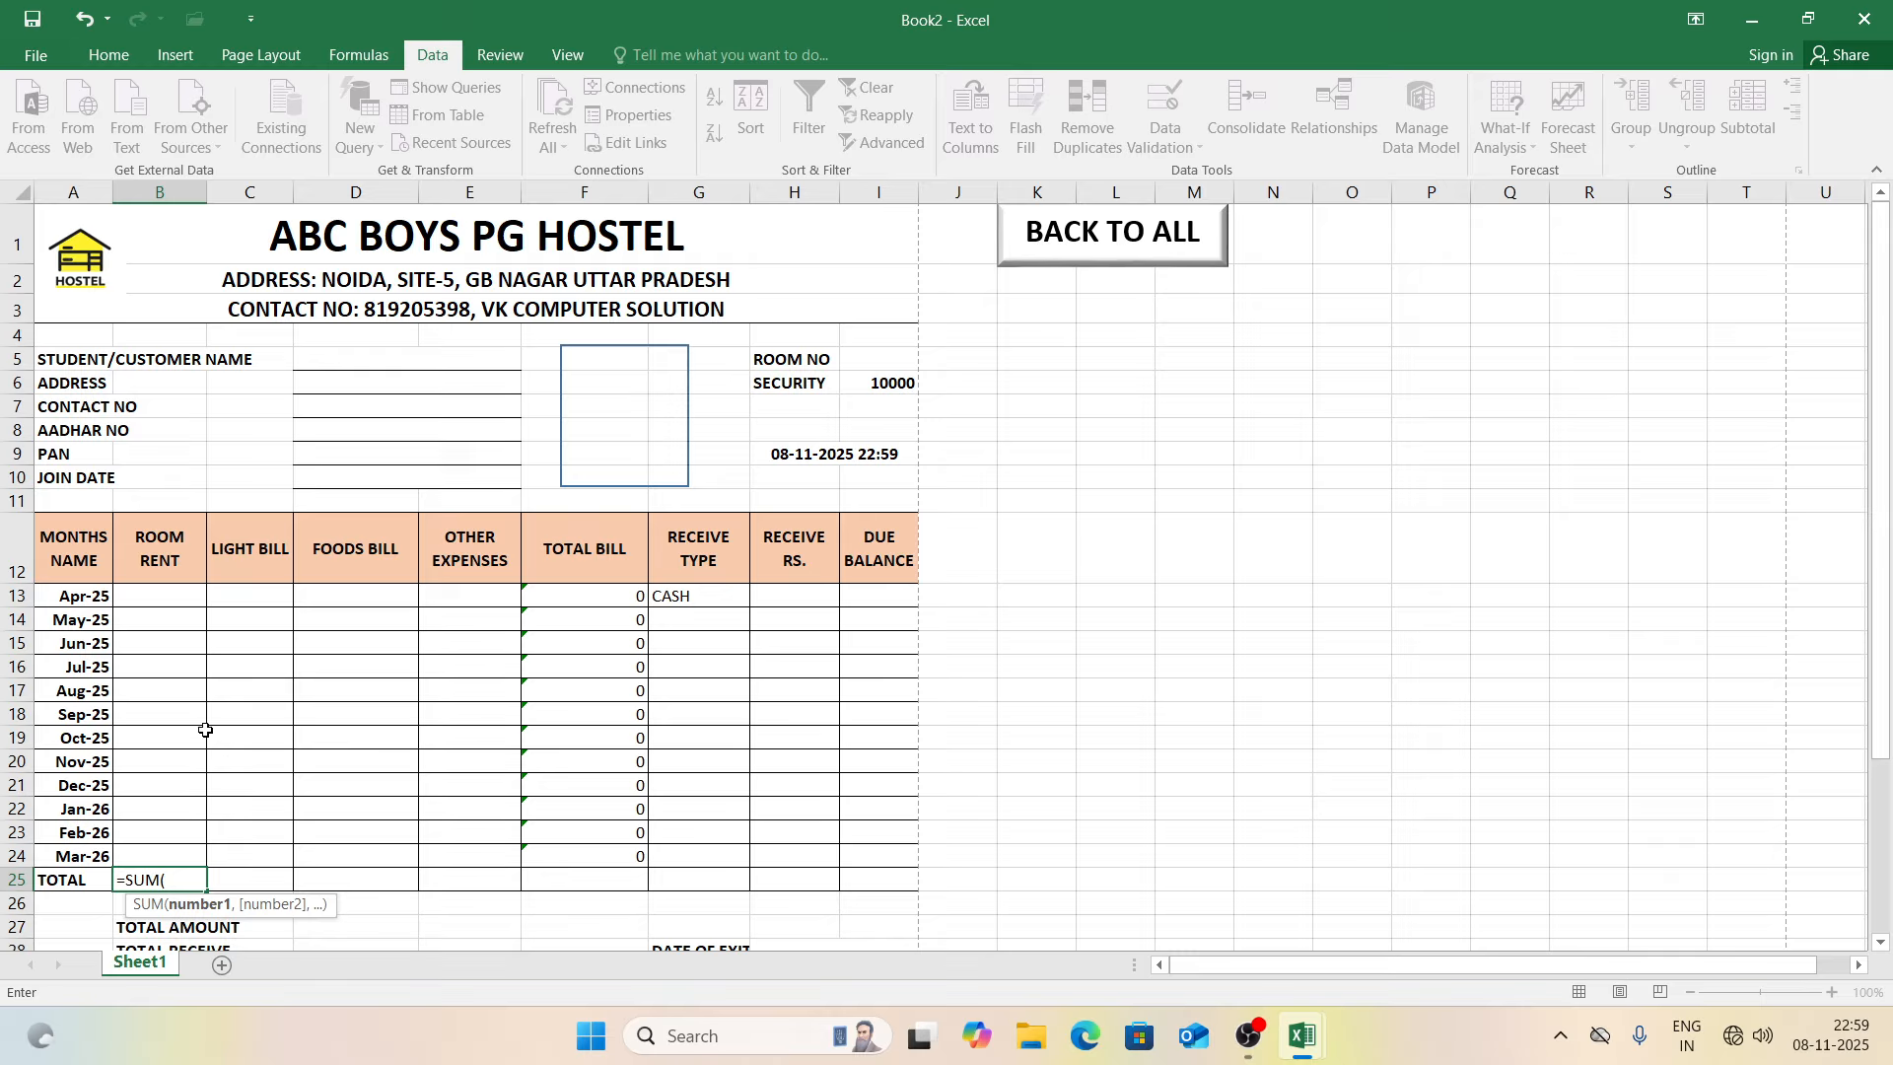
pyautogui.moveTo(146, 591); pyautogui.dragTo(163, 857)
pyautogui.press('Return')
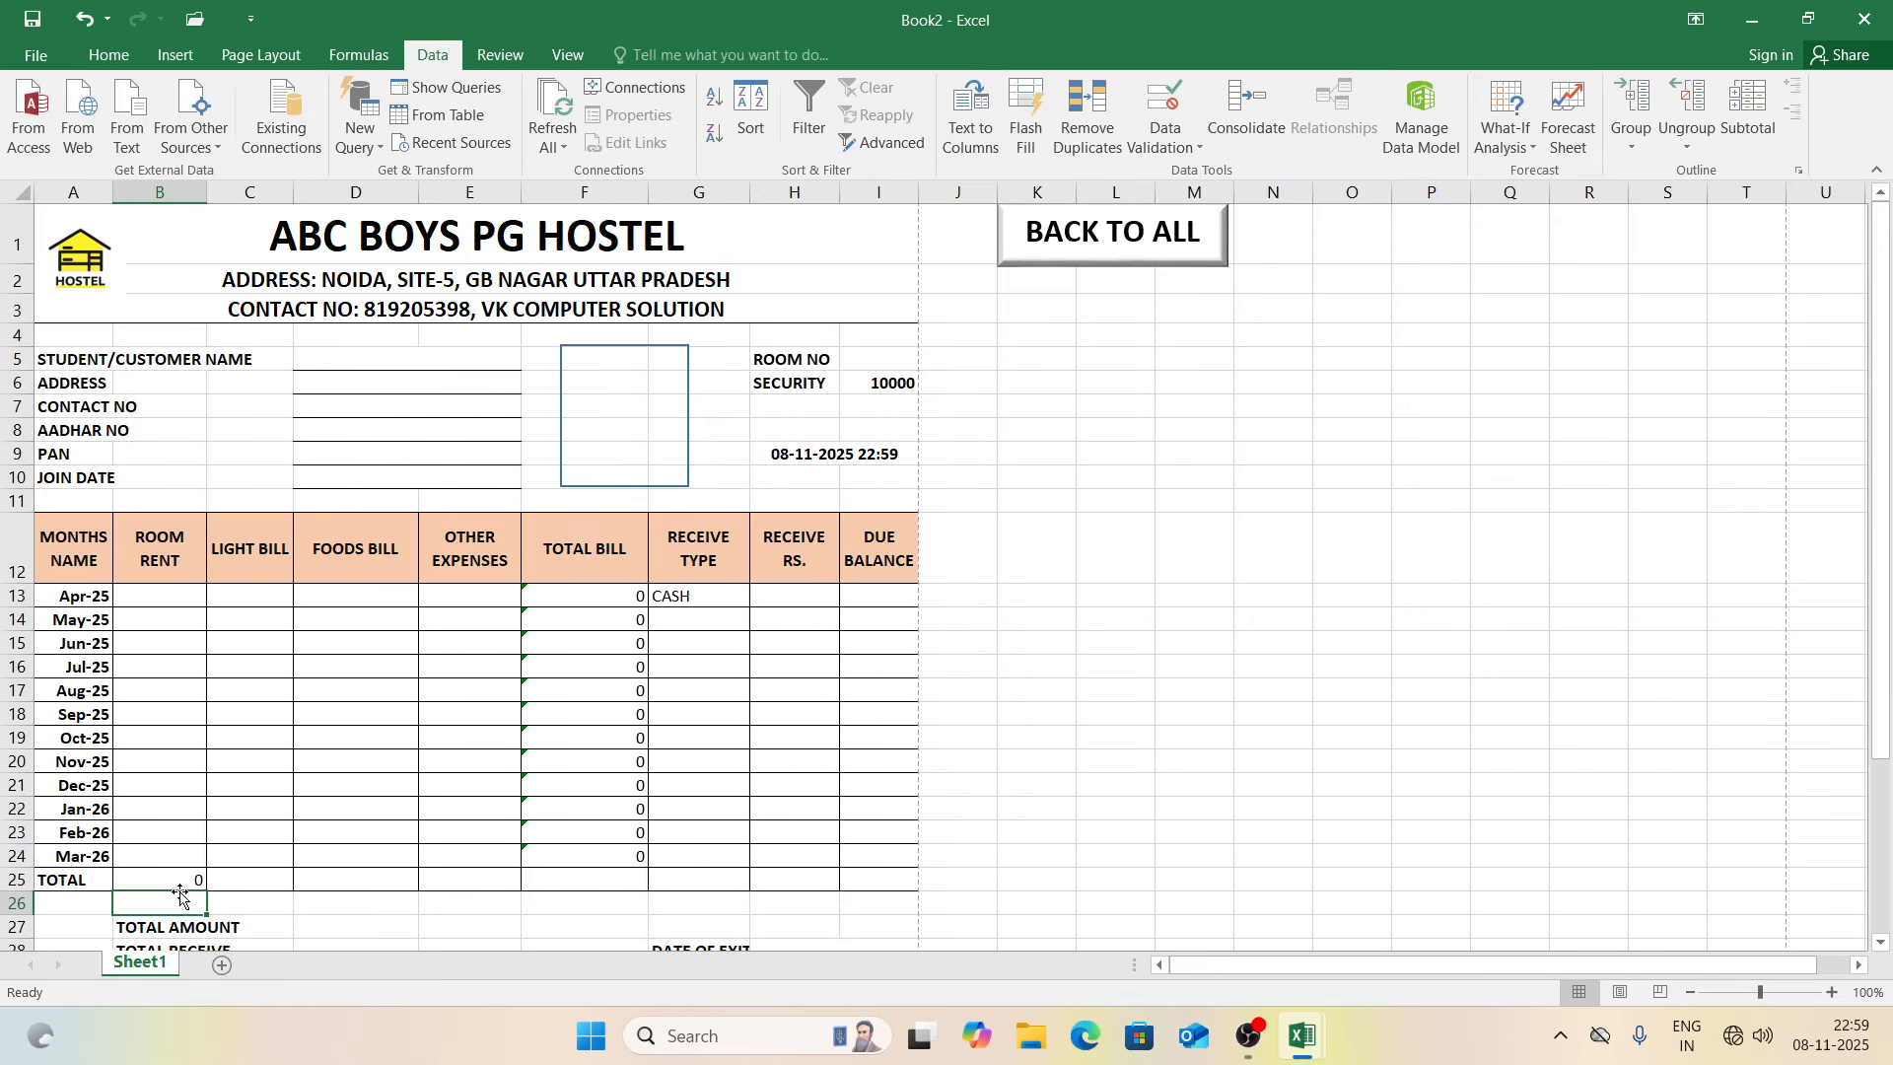
pyautogui.click(180, 879)
pyautogui.press('Delete')
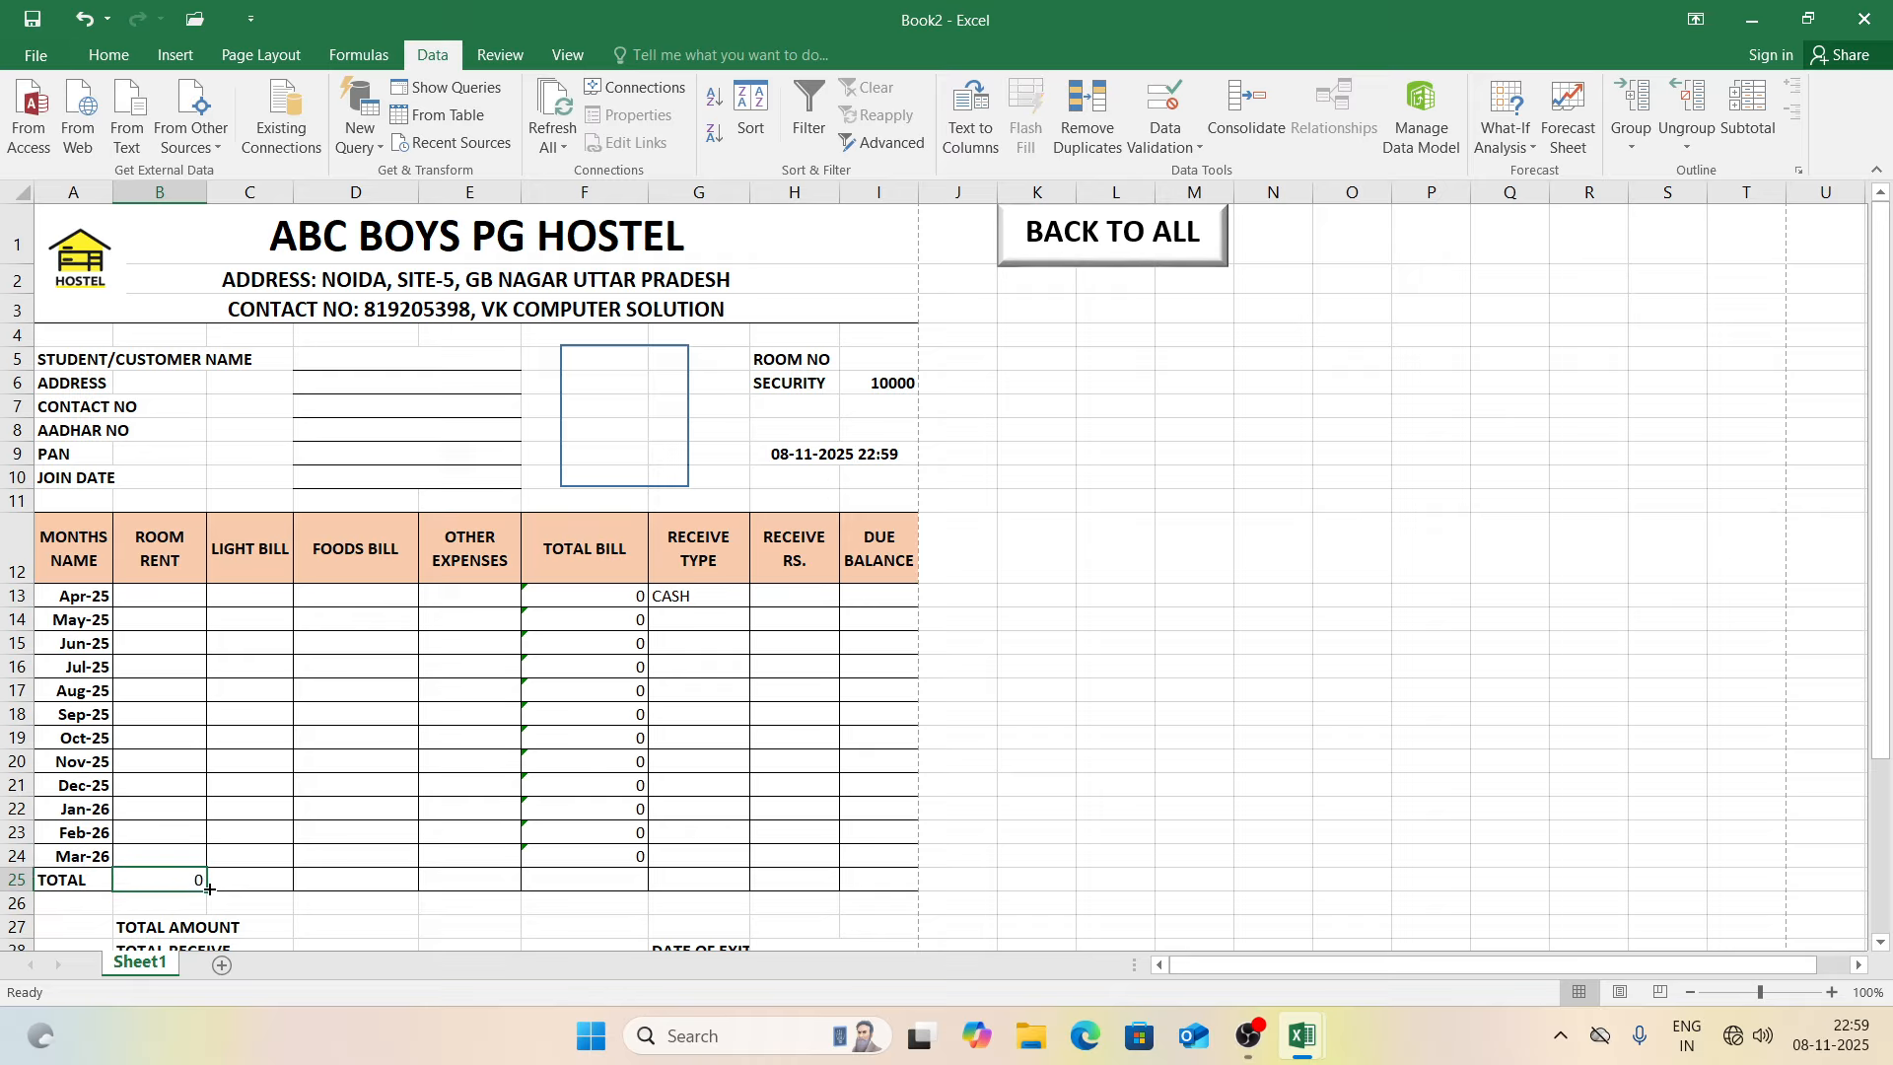
pyautogui.moveTo(208, 888); pyautogui.dragTo(498, 893)
pyautogui.click(554, 887)
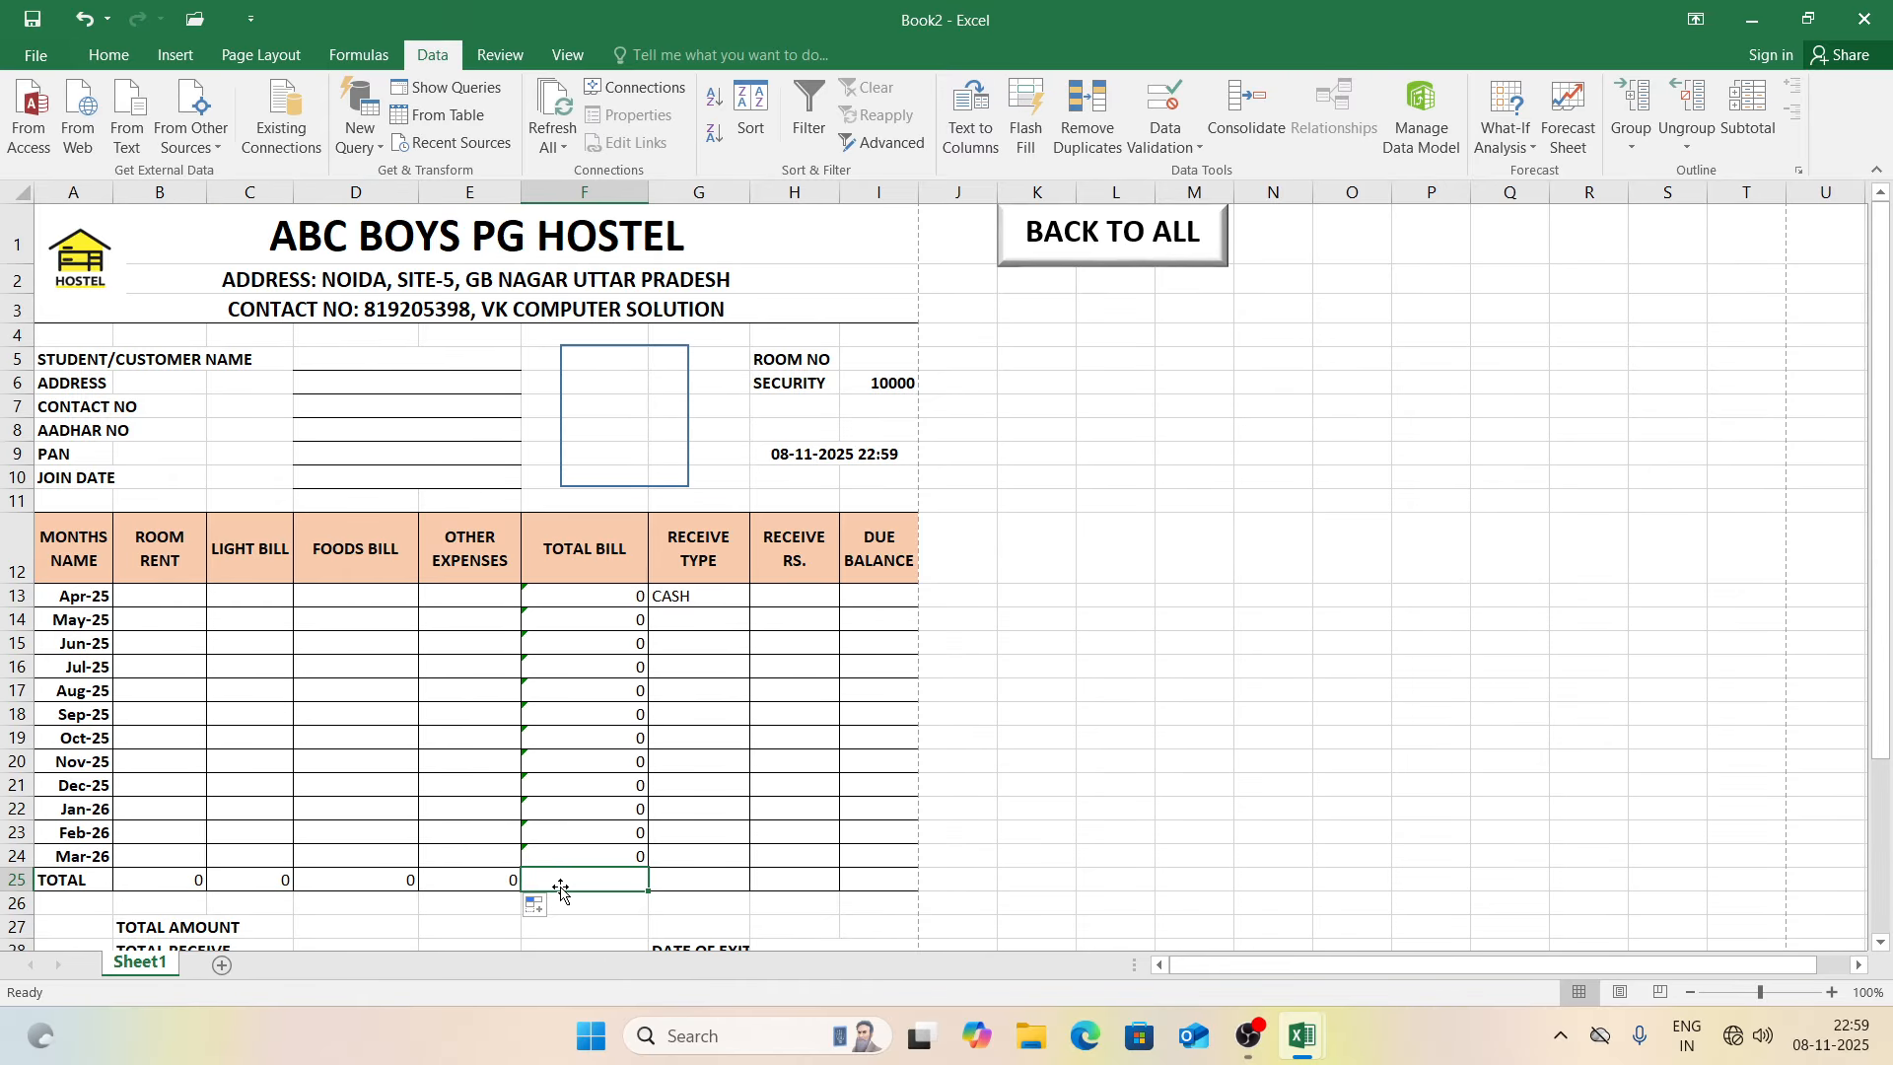
pyautogui.write('=SUM(')
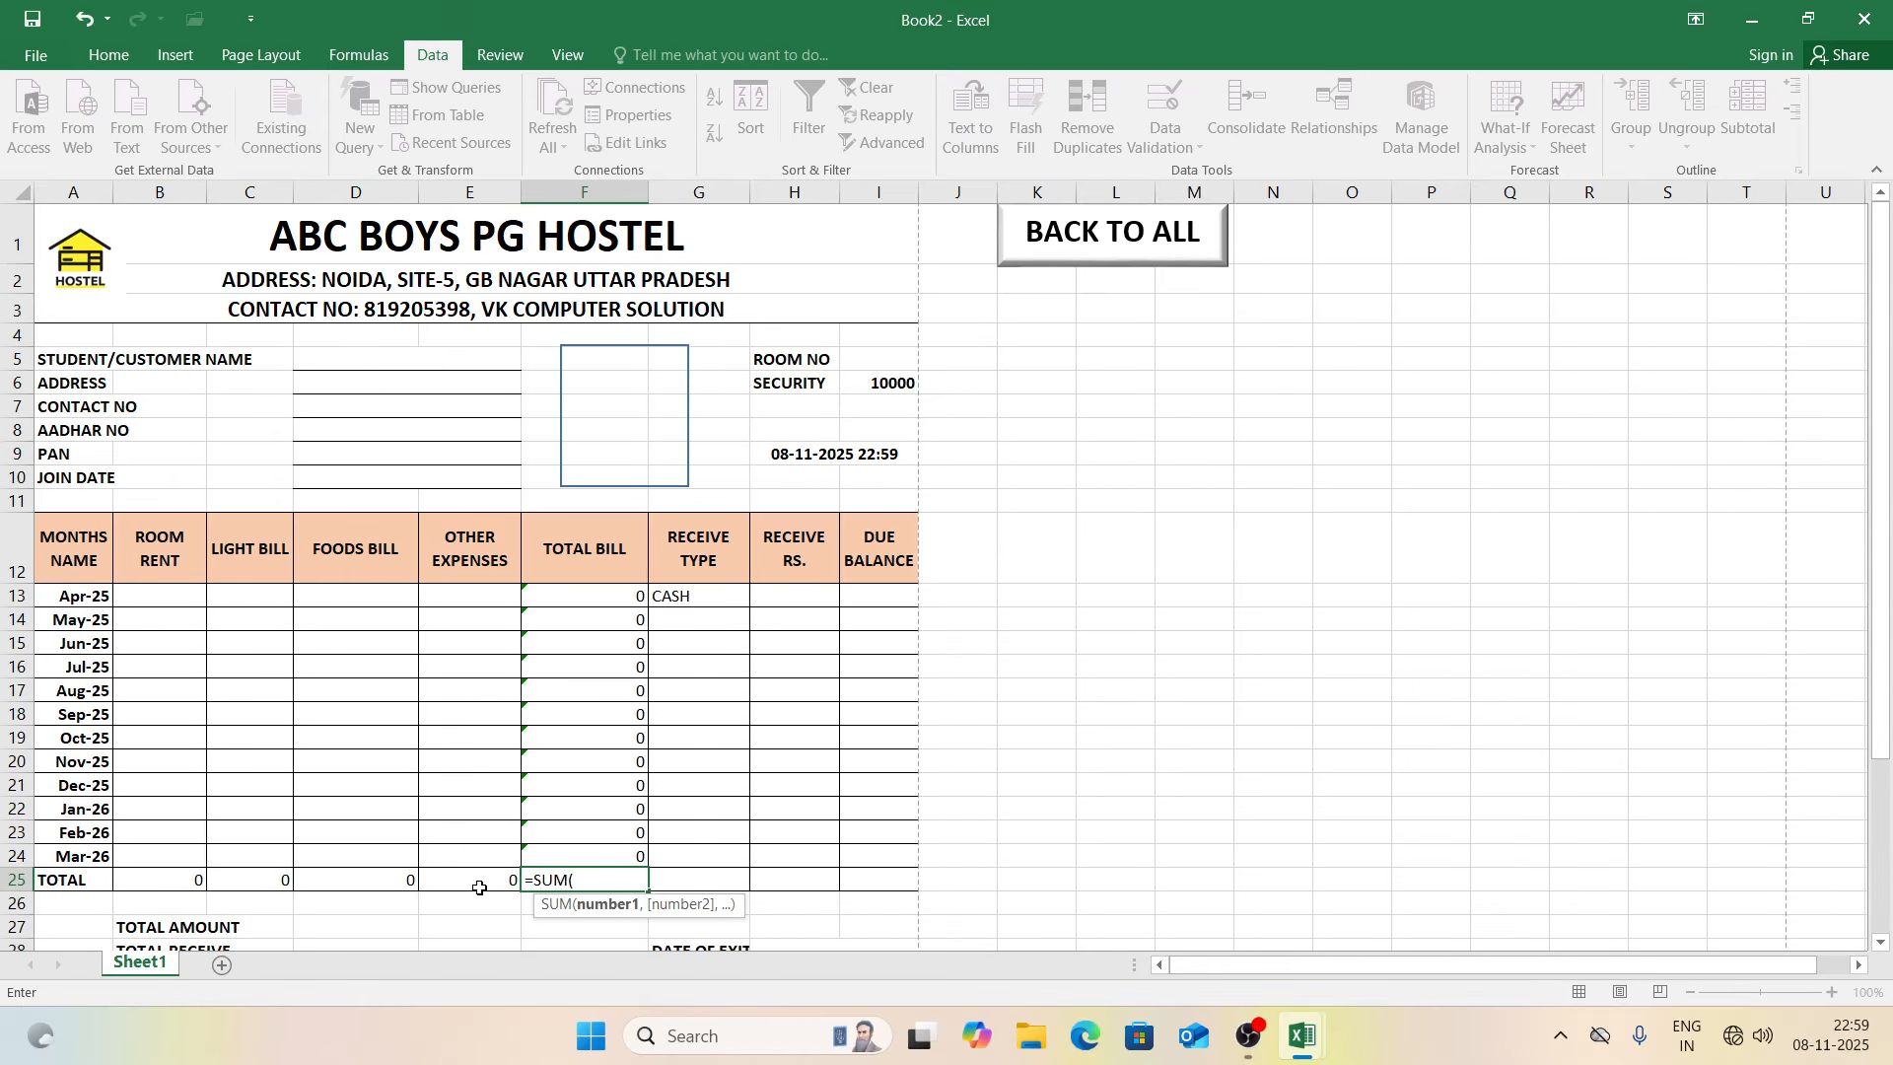
pyautogui.moveTo(197, 881); pyautogui.dragTo(430, 884)
pyautogui.write(')')
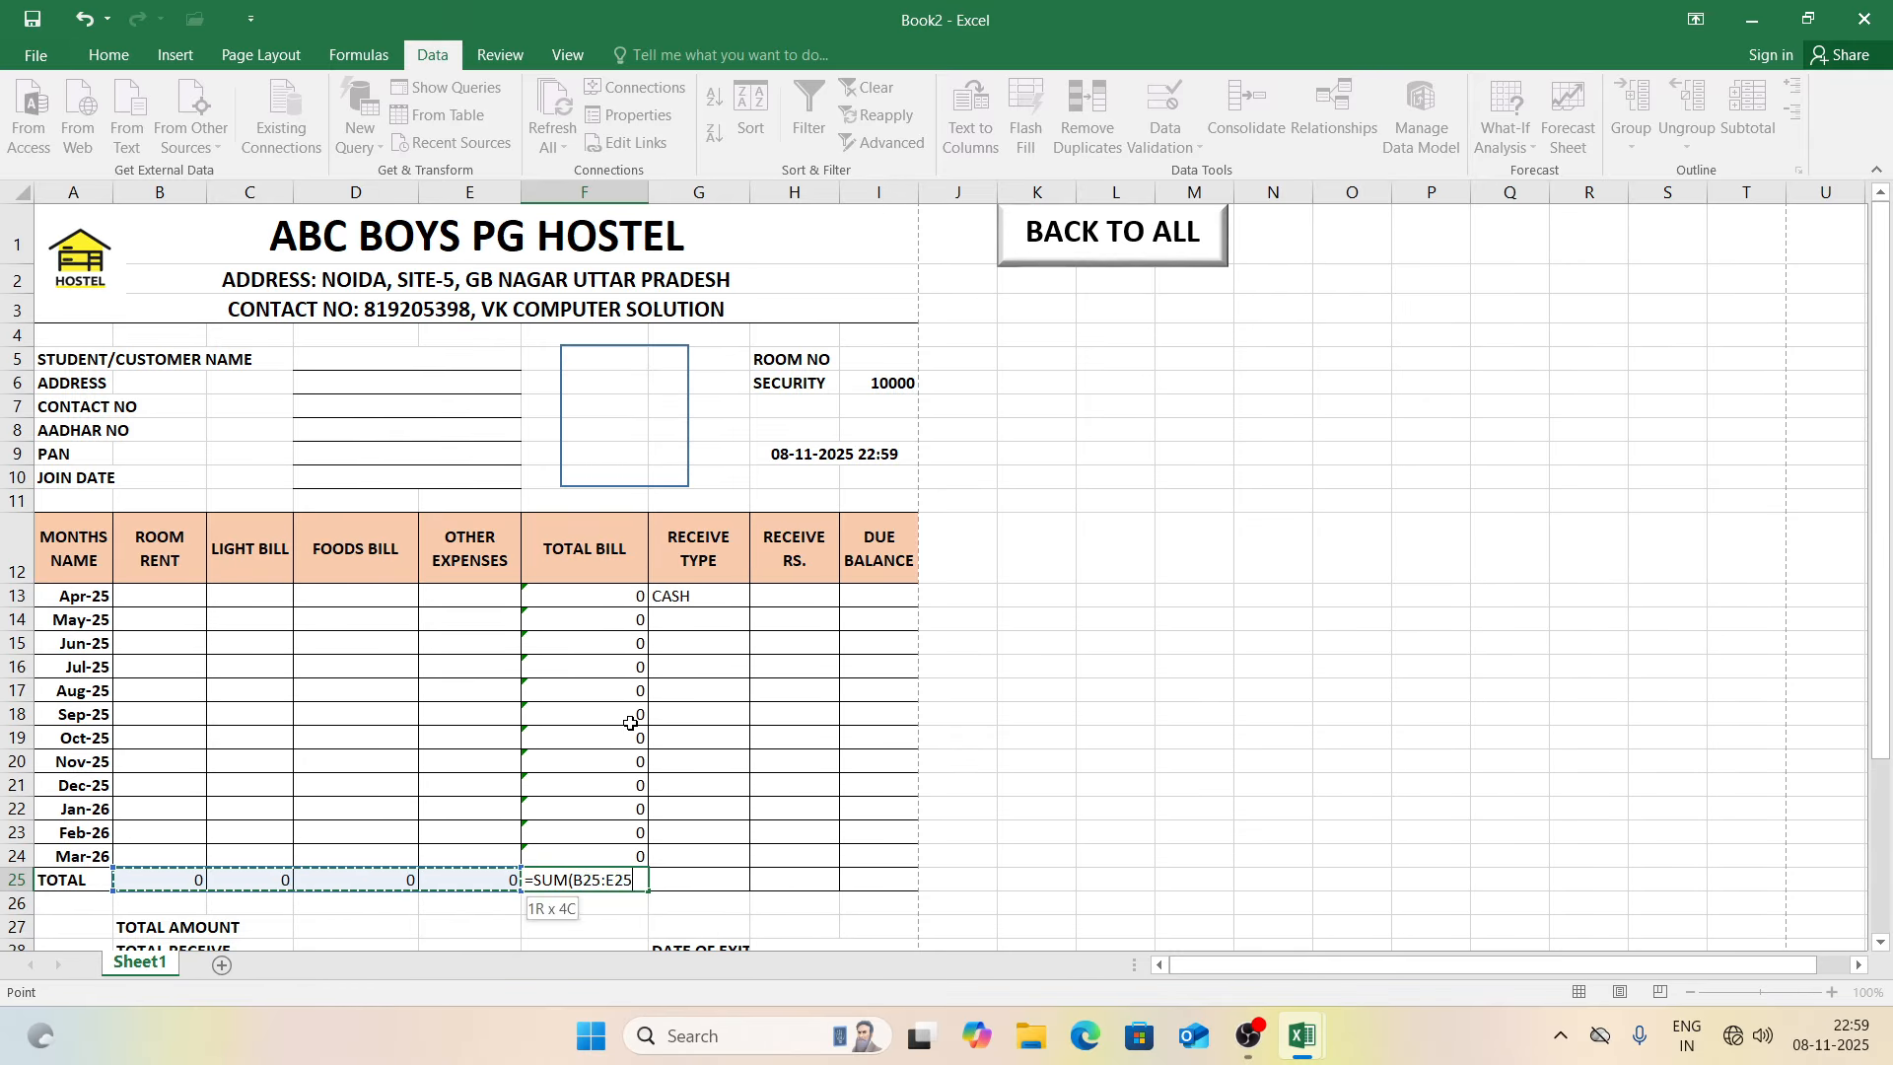
pyautogui.press('Return')
# Step: Make the TOTAL row A25:I25 bold, orange-shaded and centred
pyautogui.moveTo(86, 871); pyautogui.dragTo(915, 880)
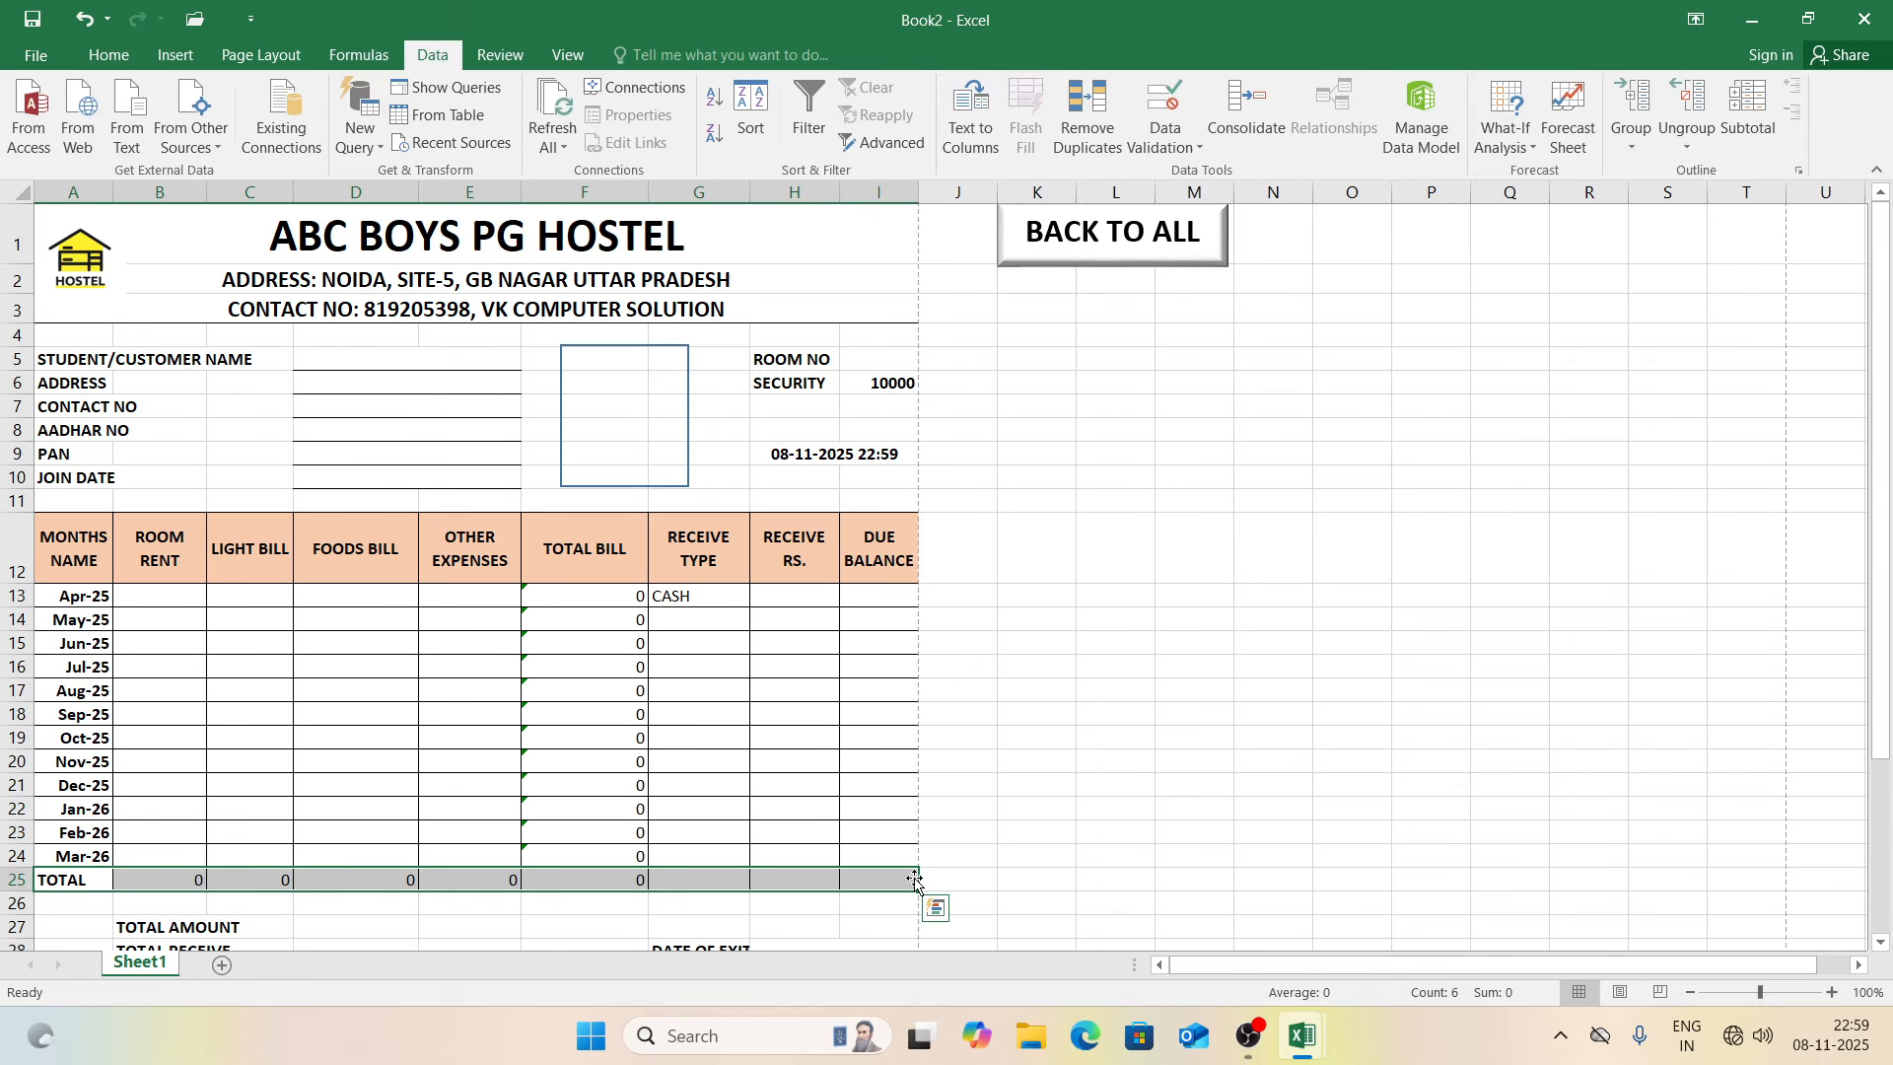
pyautogui.hotkey('ctrl', 'b')
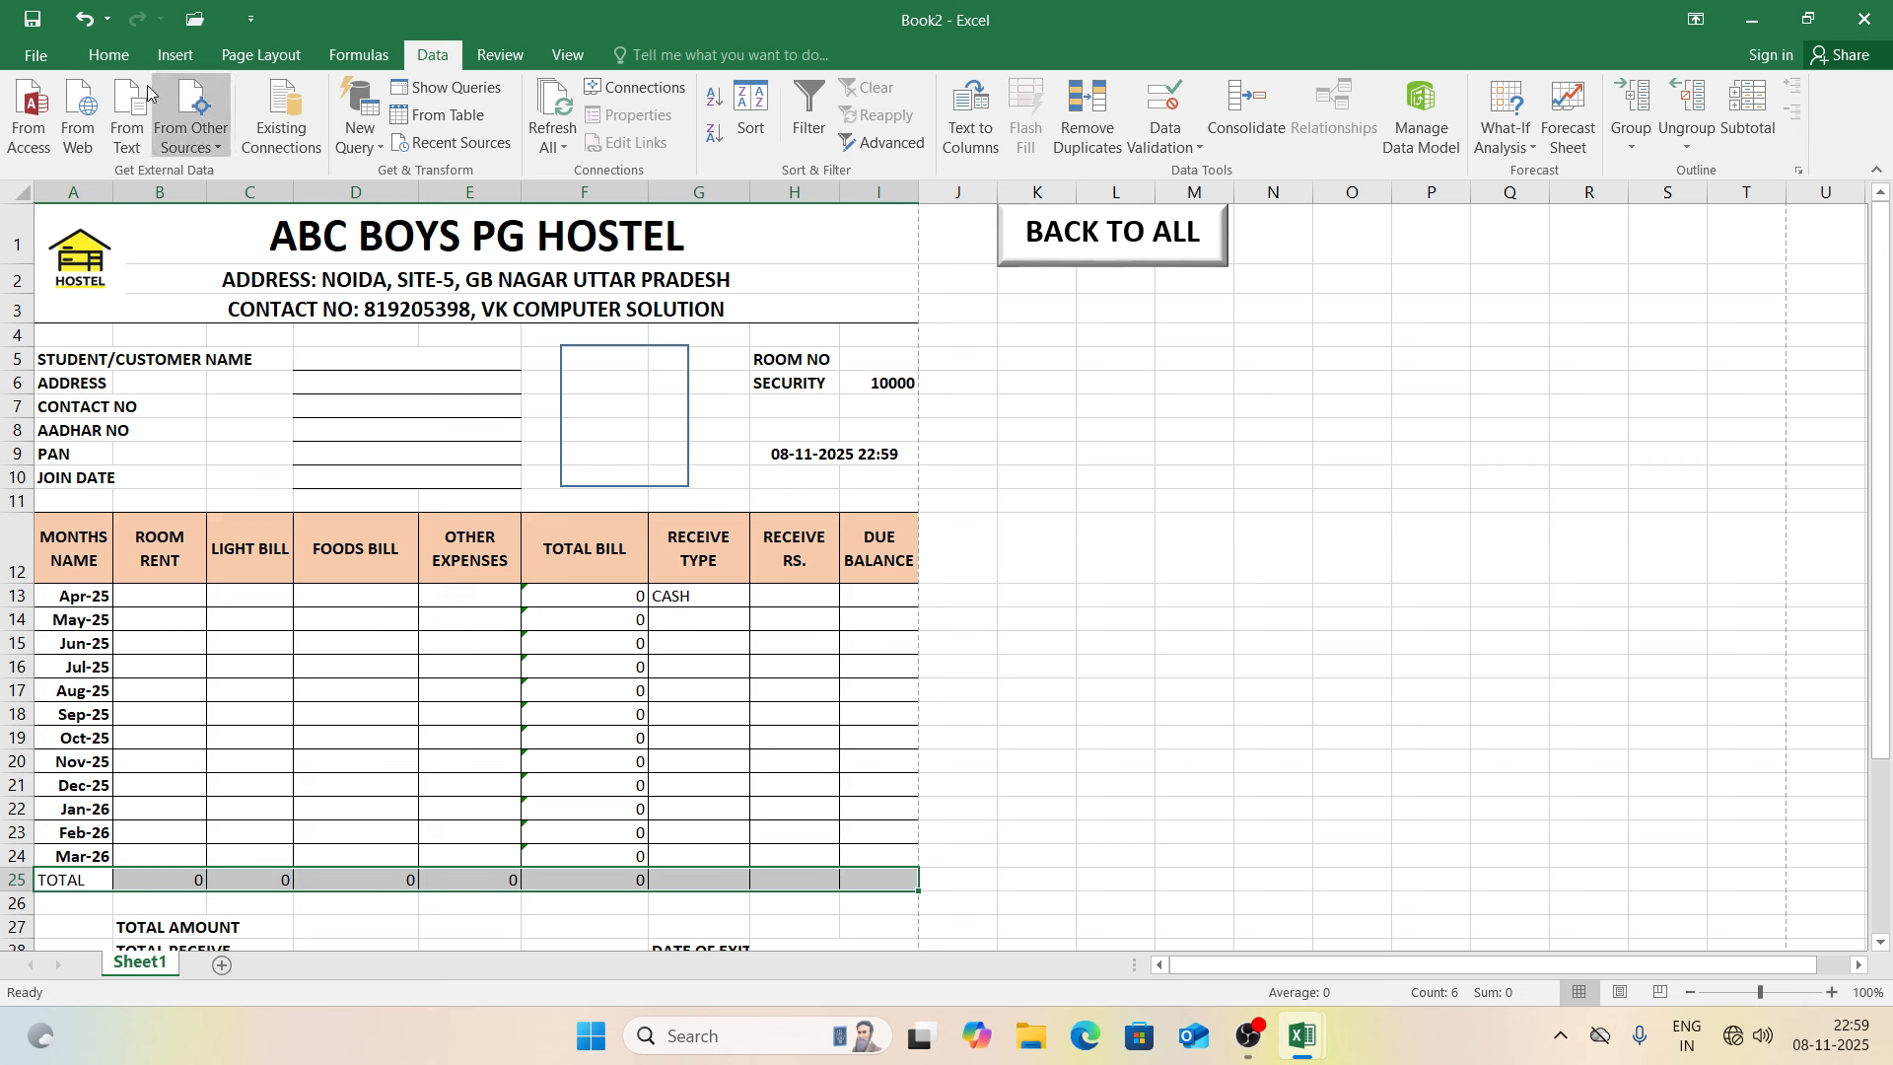
pyautogui.click(123, 61)
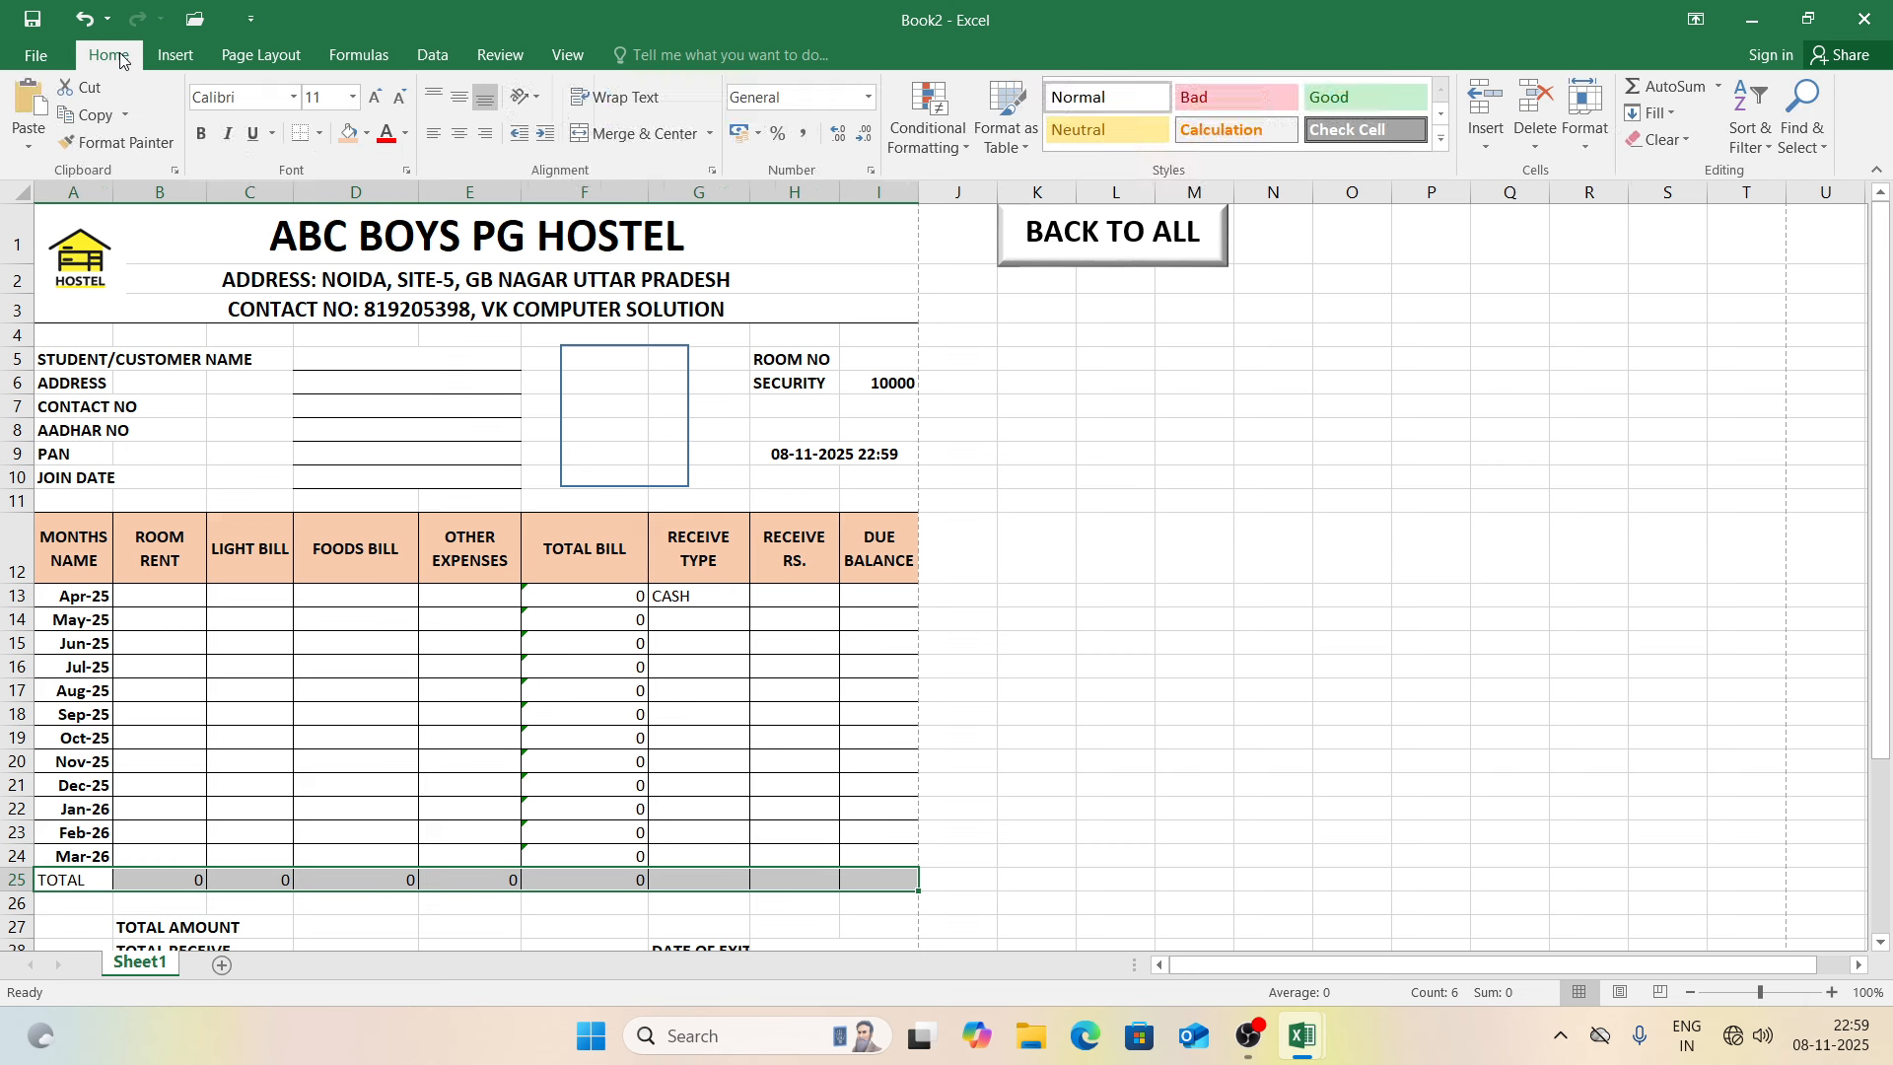
pyautogui.click(346, 134)
pyautogui.click(201, 133)
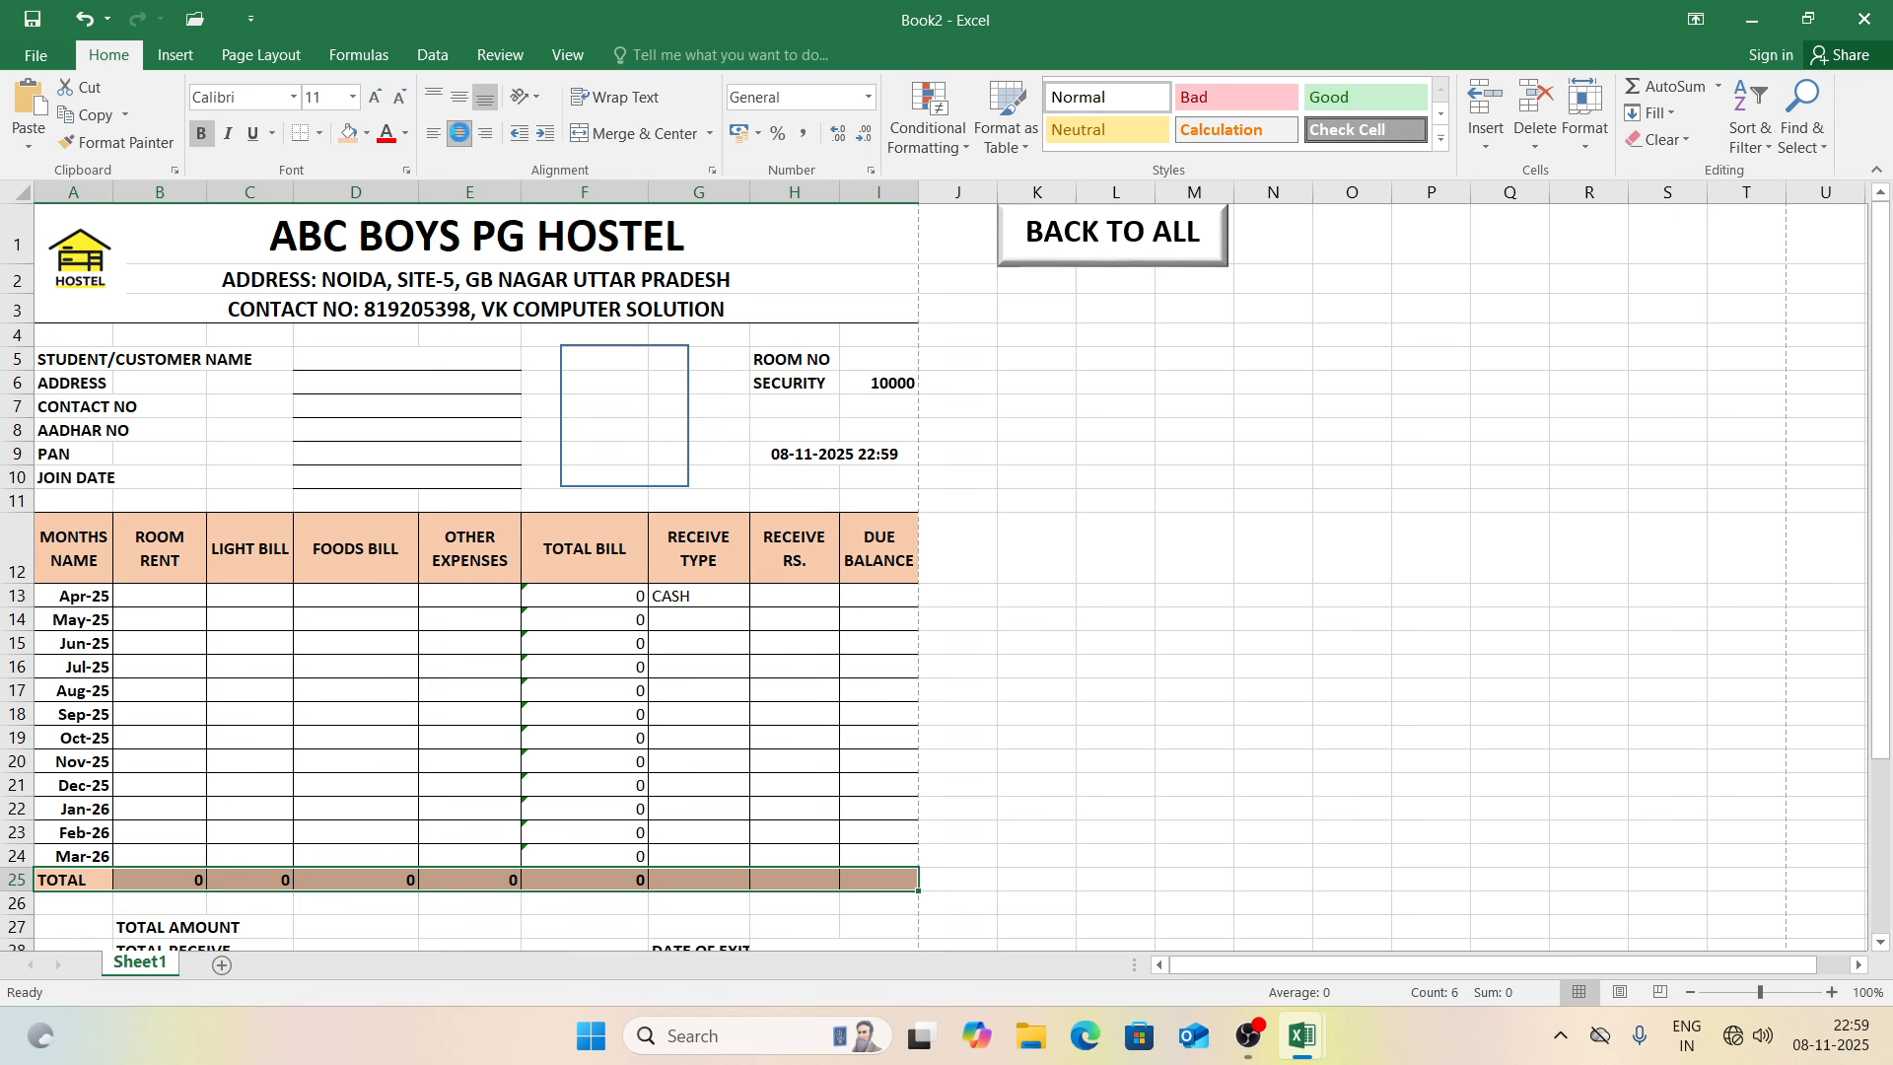
pyautogui.click(460, 133)
pyautogui.click(1051, 429)
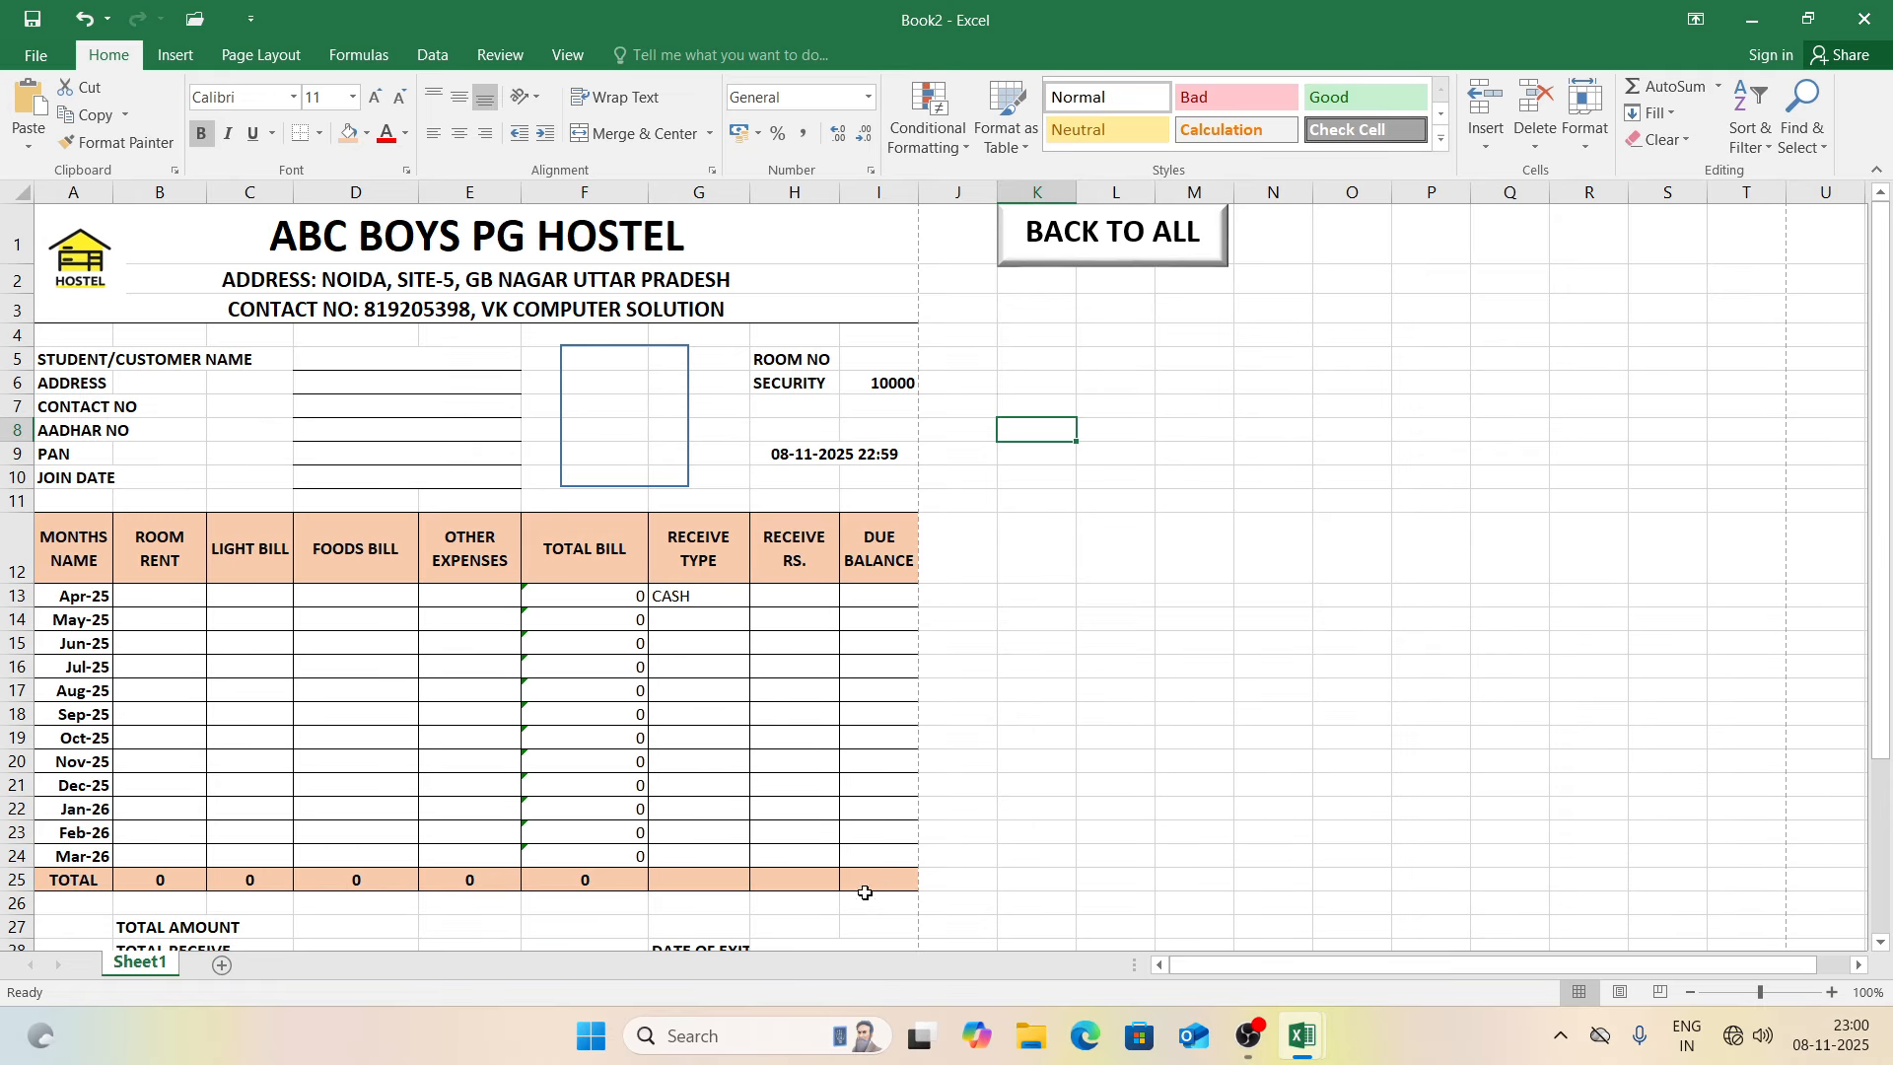
# Step: Total the received amounts in H25 with =SUM(H13:H24) and the due balances in I25 with =SUM(I13:I24)
pyautogui.click(817, 877)
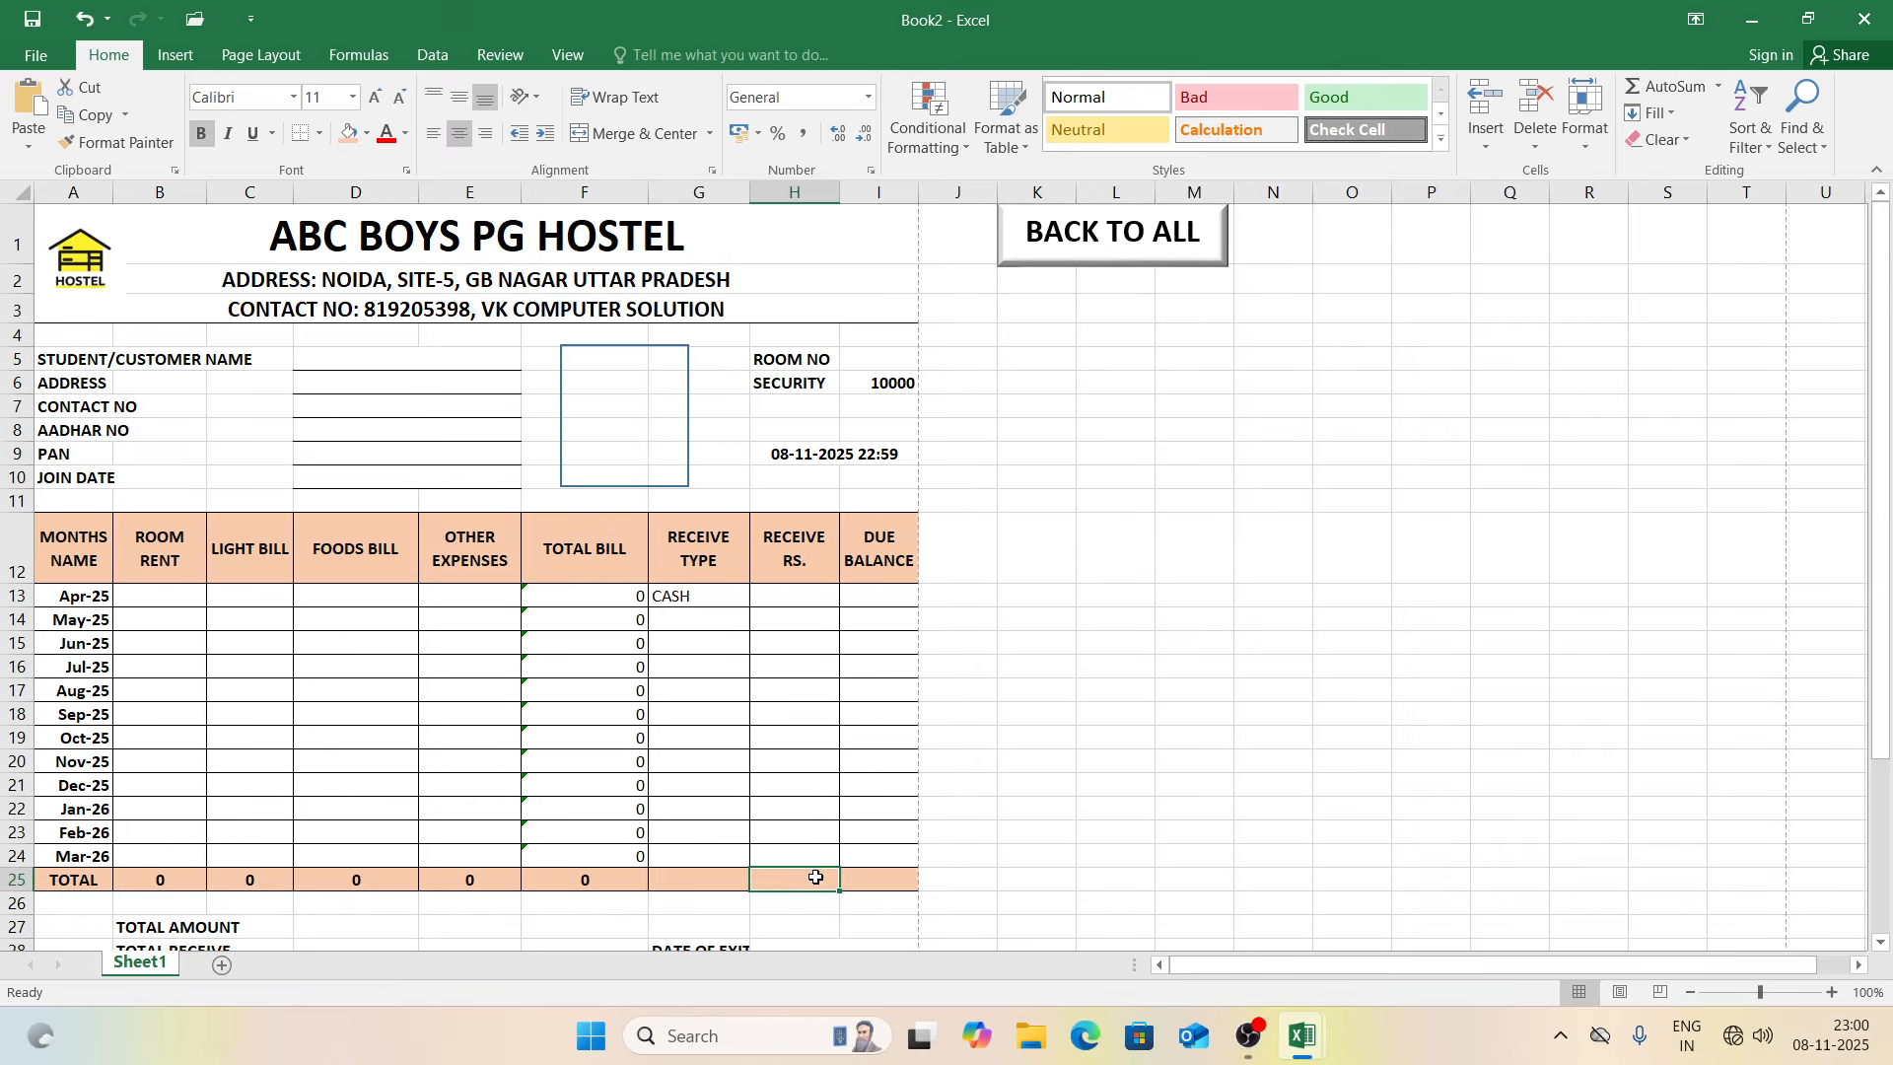
pyautogui.write('=SUM(')
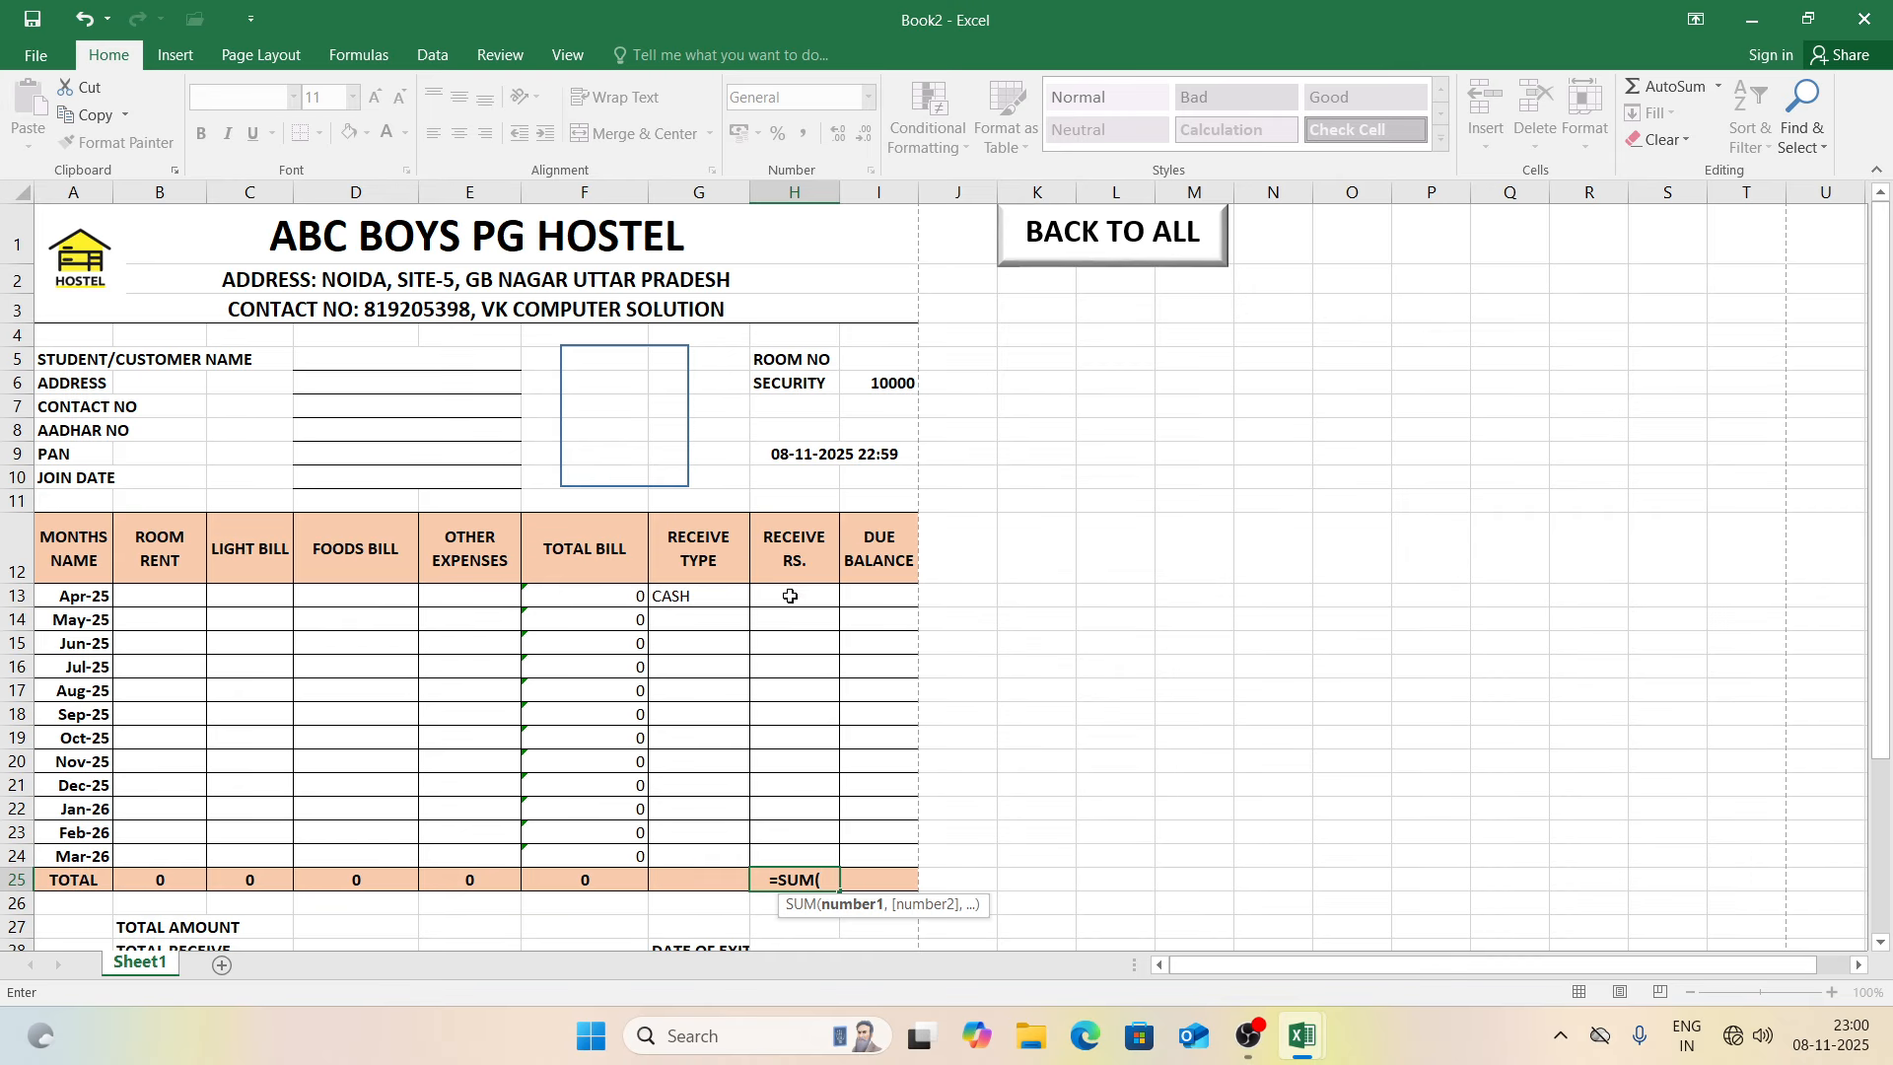
pyautogui.moveTo(789, 594); pyautogui.dragTo(801, 852)
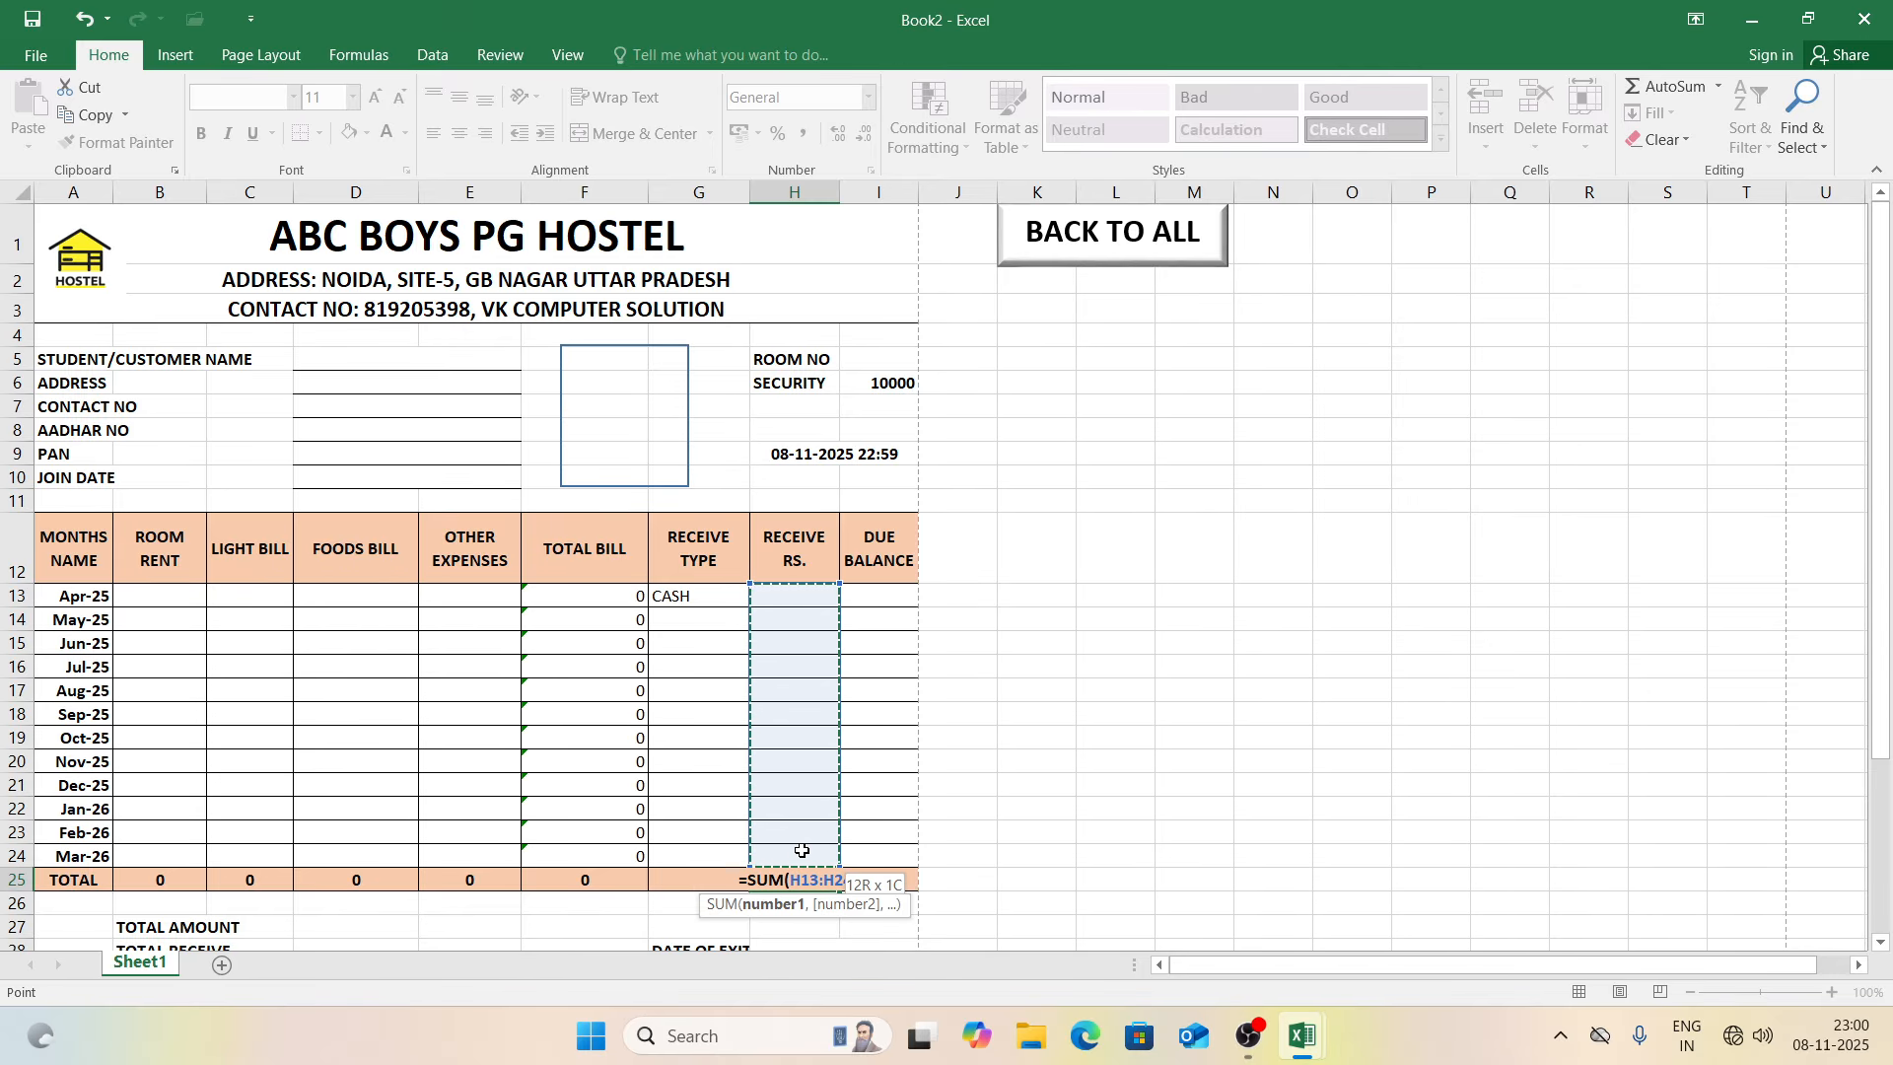
pyautogui.press('Return')
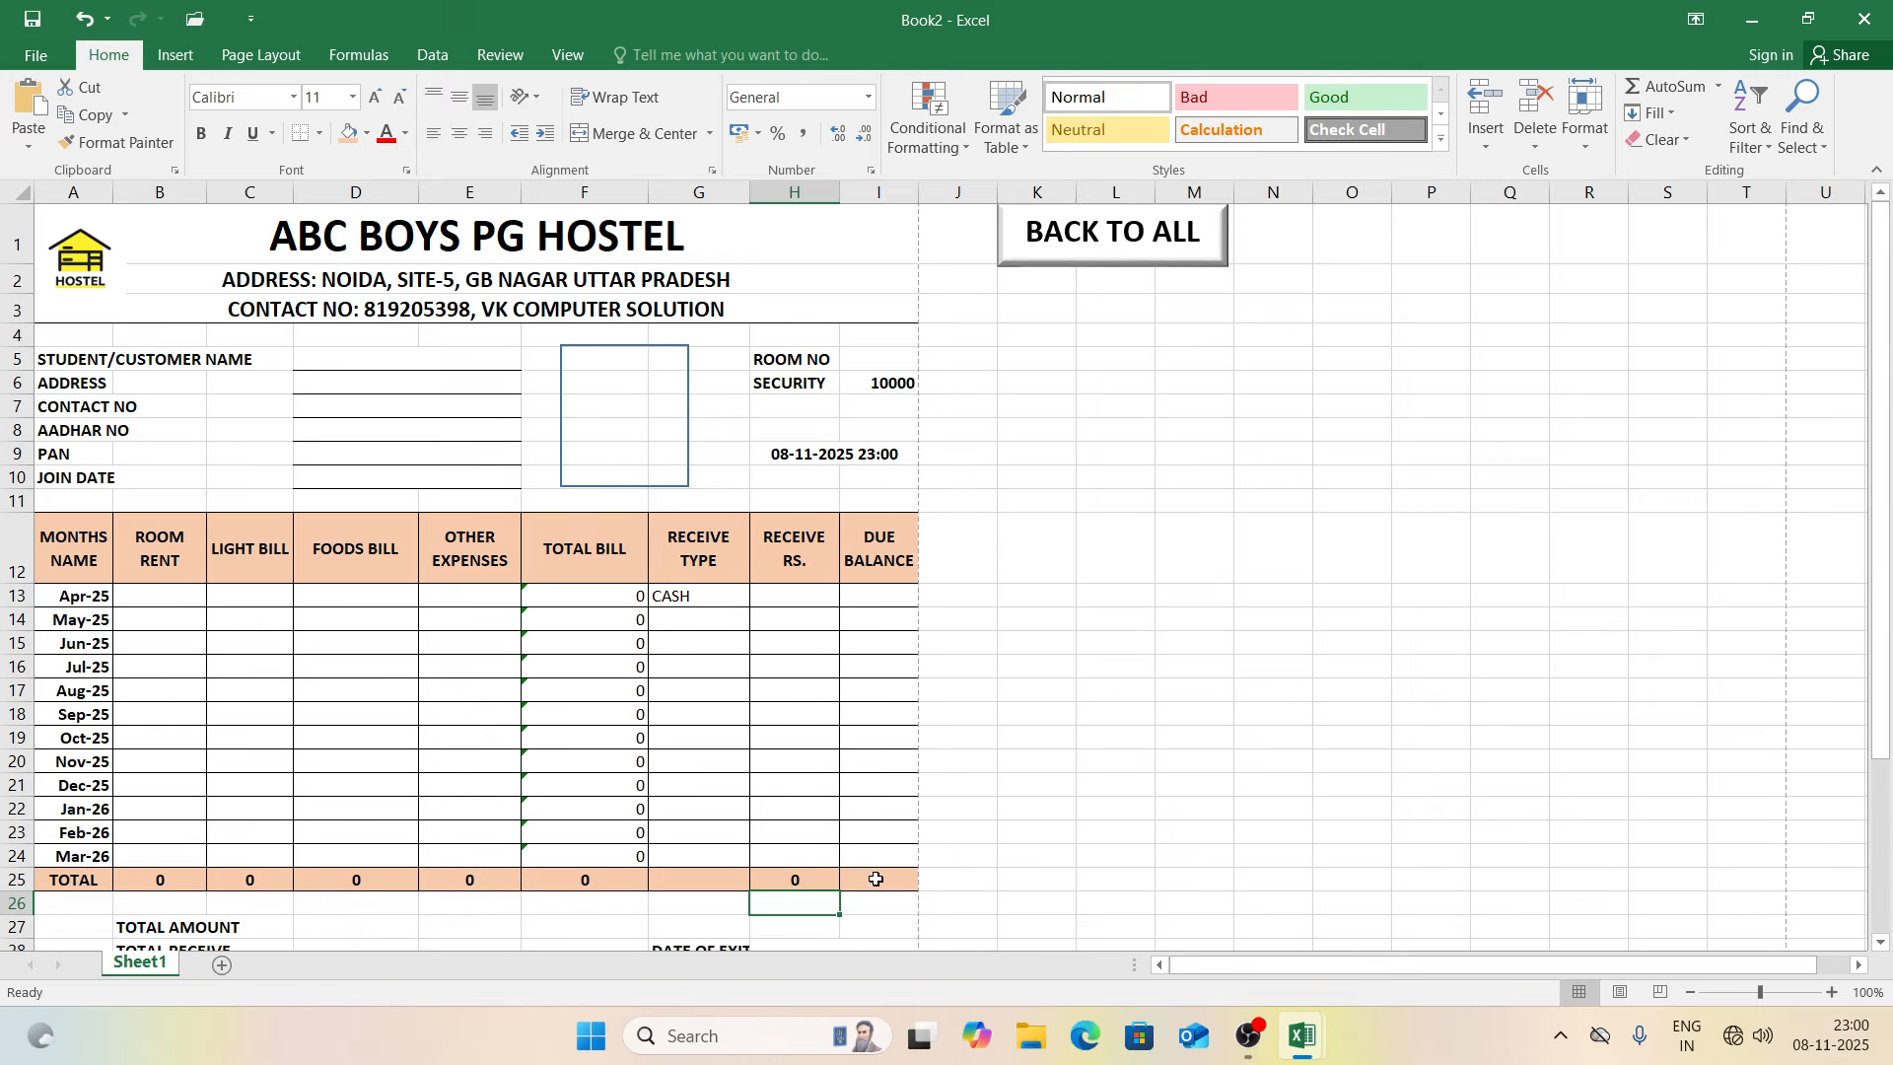
pyautogui.click(877, 879)
pyautogui.write('=SUM(')
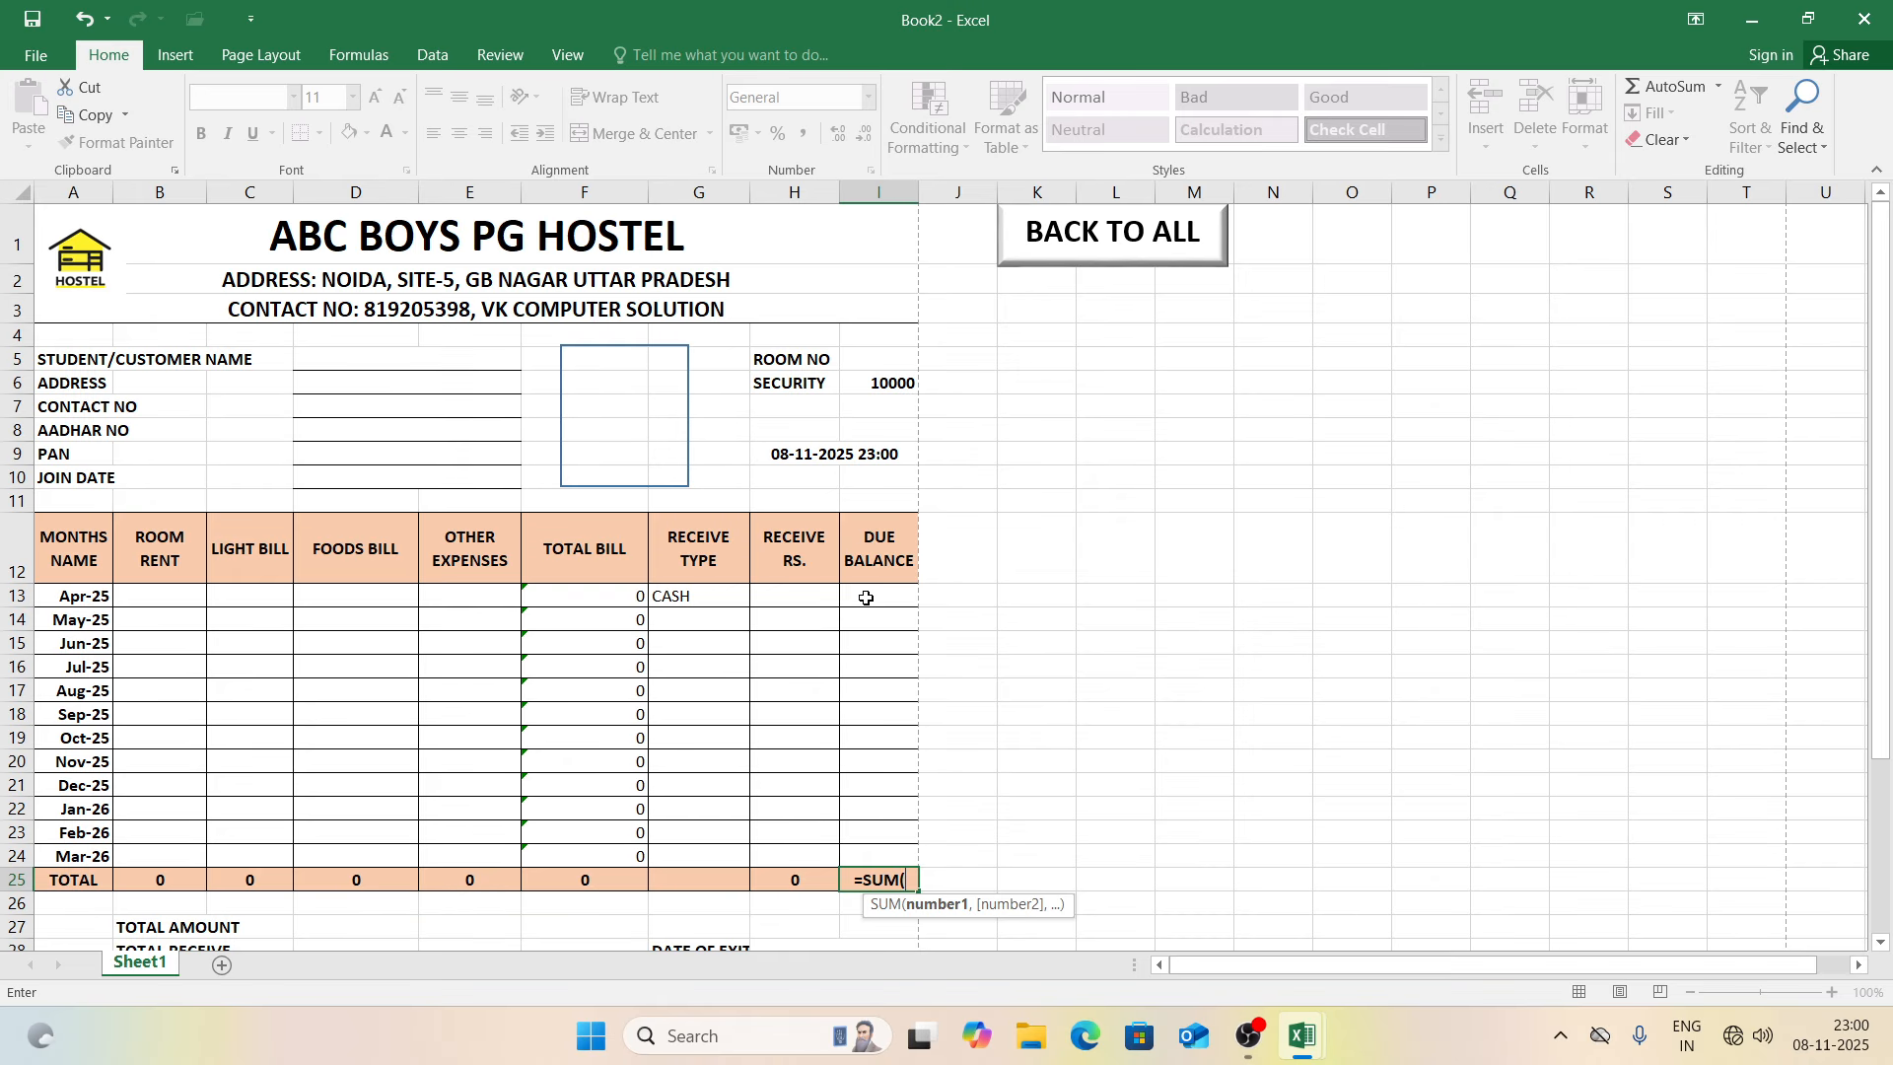
pyautogui.moveTo(866, 598); pyautogui.dragTo(891, 856)
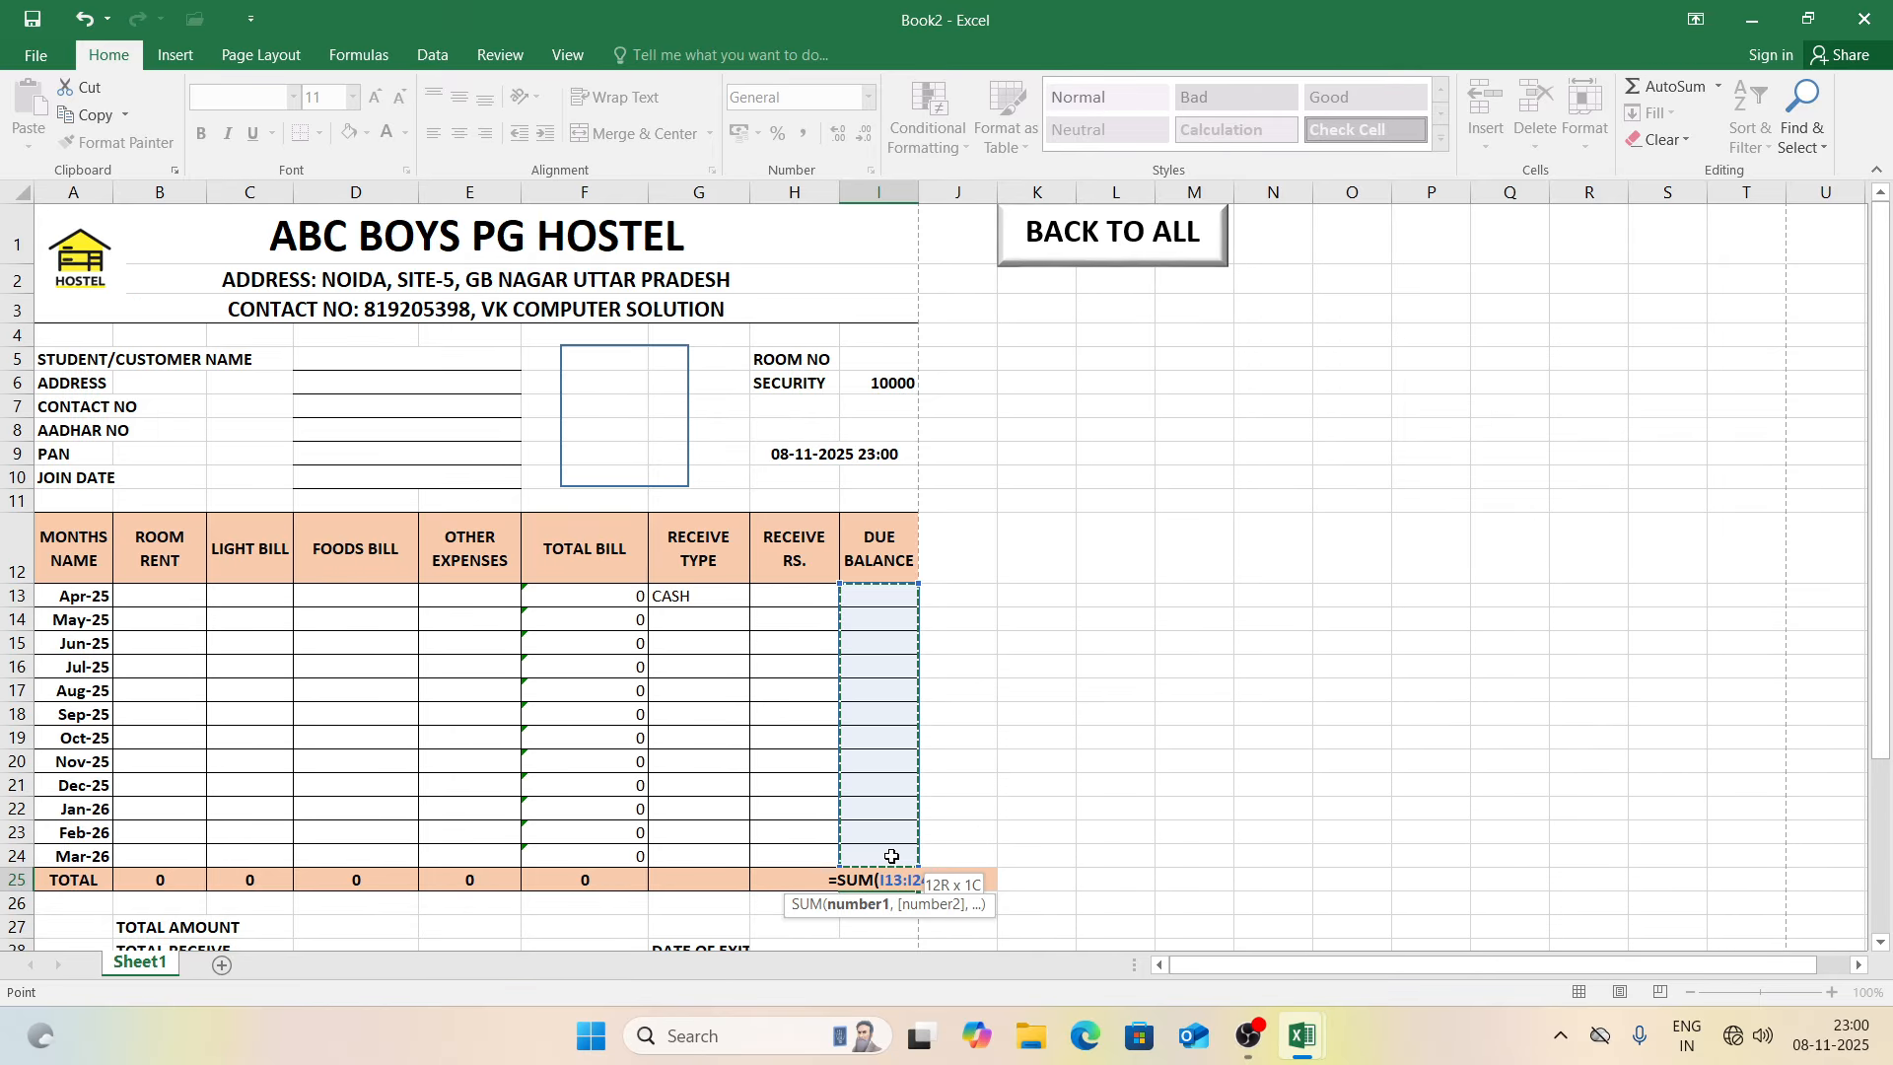
pyautogui.press('Return')
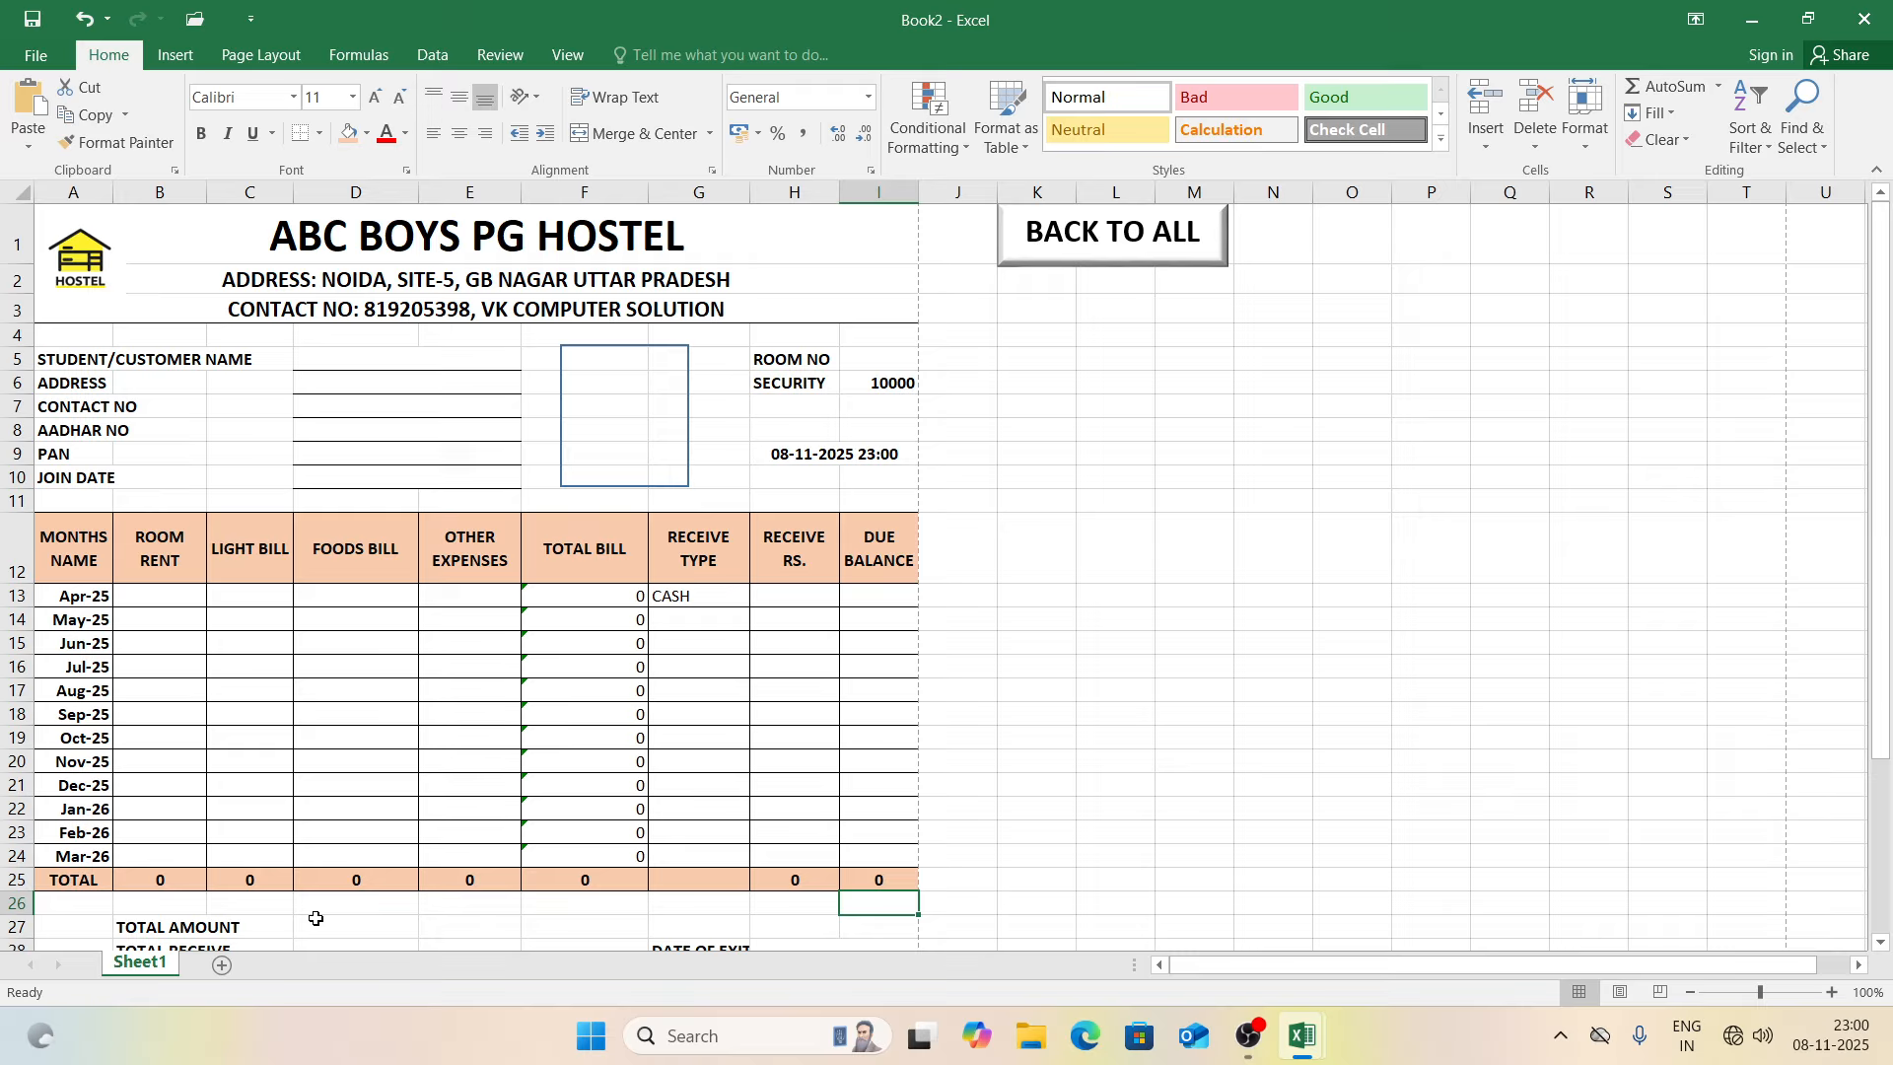
# Step: Enter 5000 as the Apr-25 room rent and zoom the sheet to 130%
pyautogui.click(180, 598)
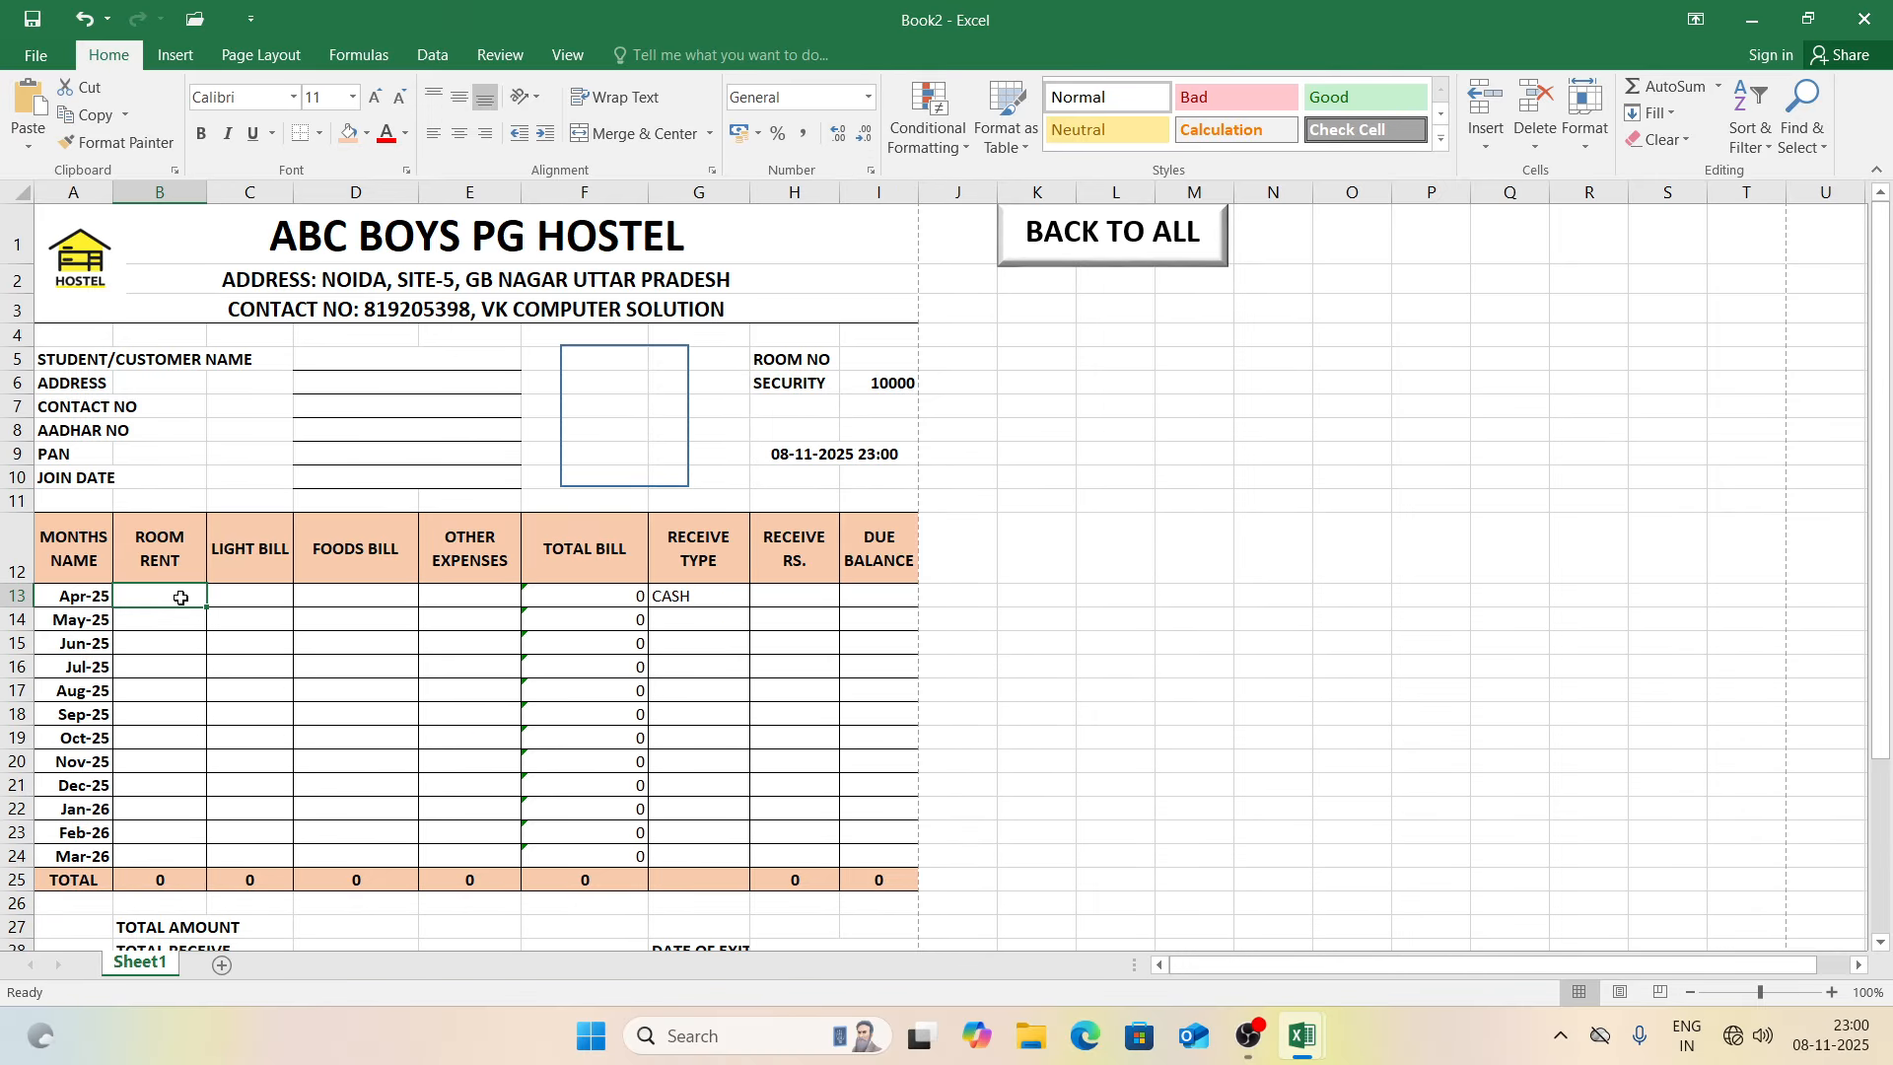
pyautogui.write('5000')
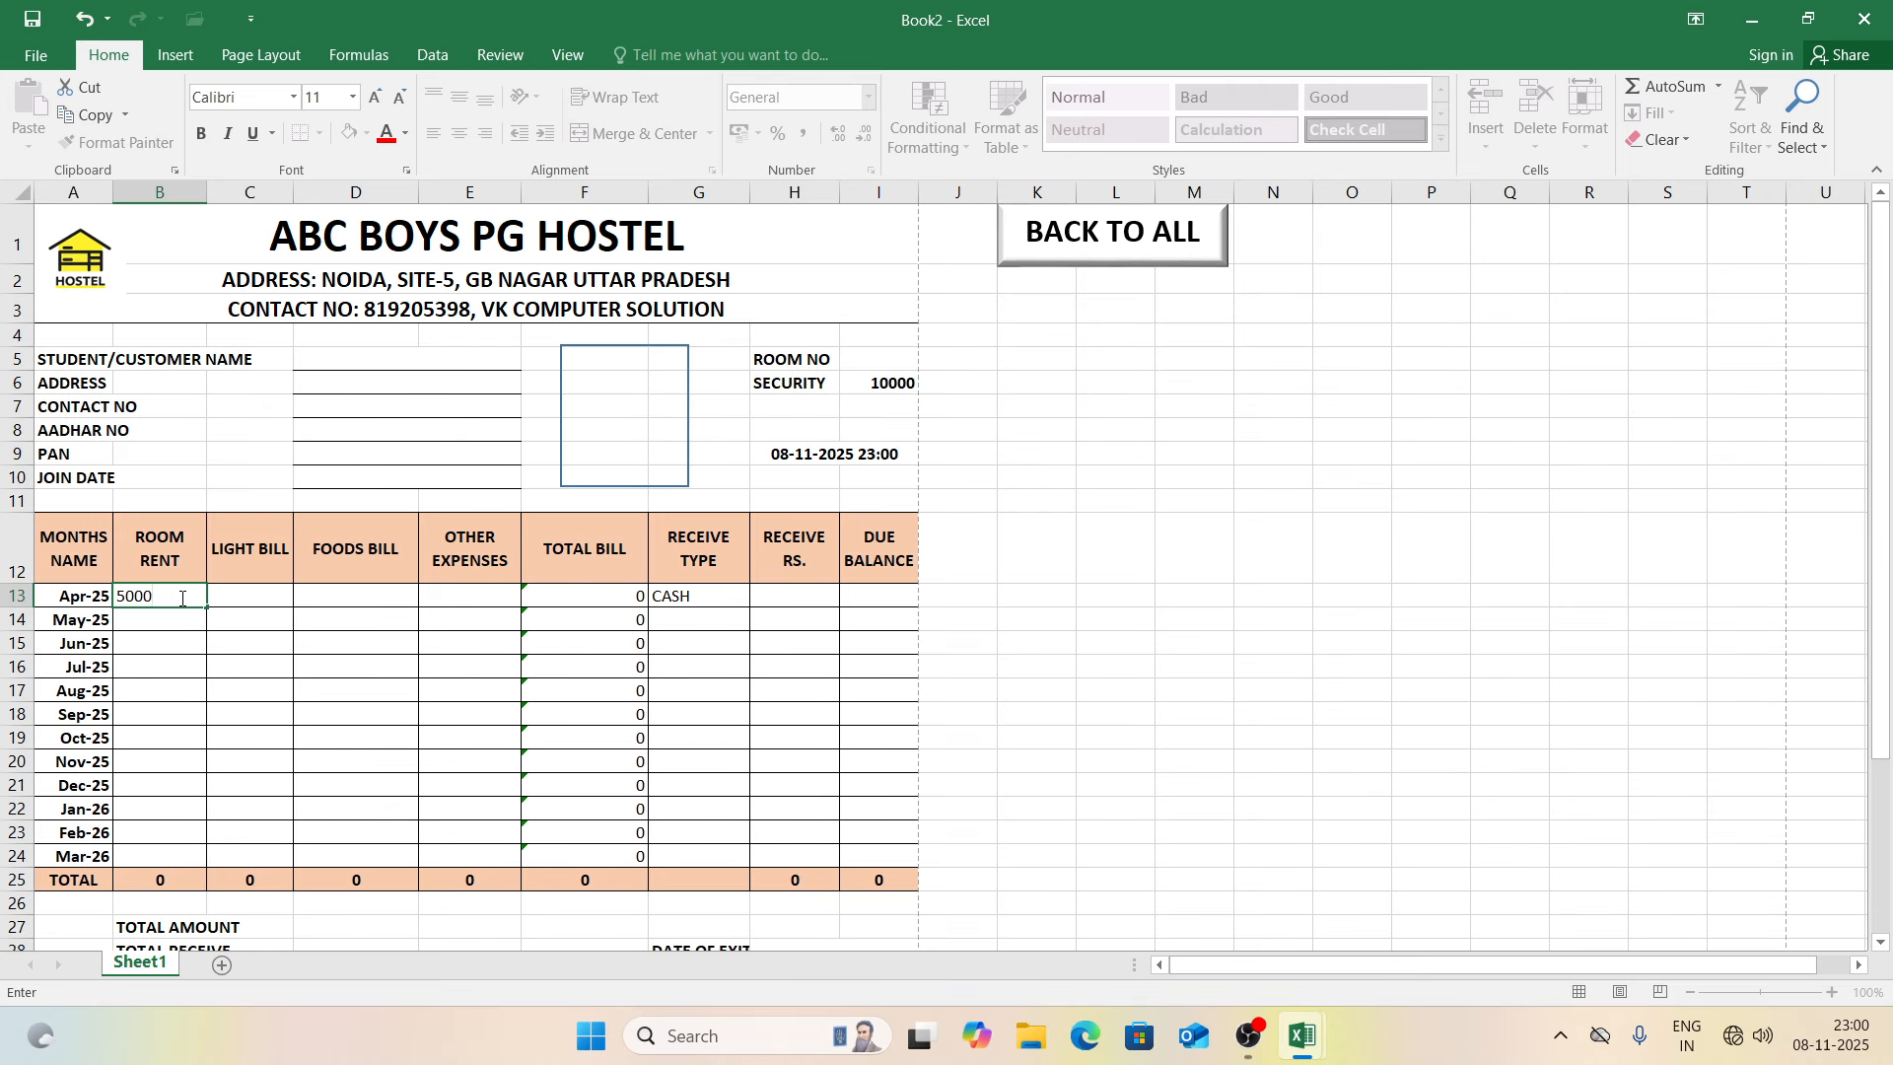
pyautogui.press('Tab')
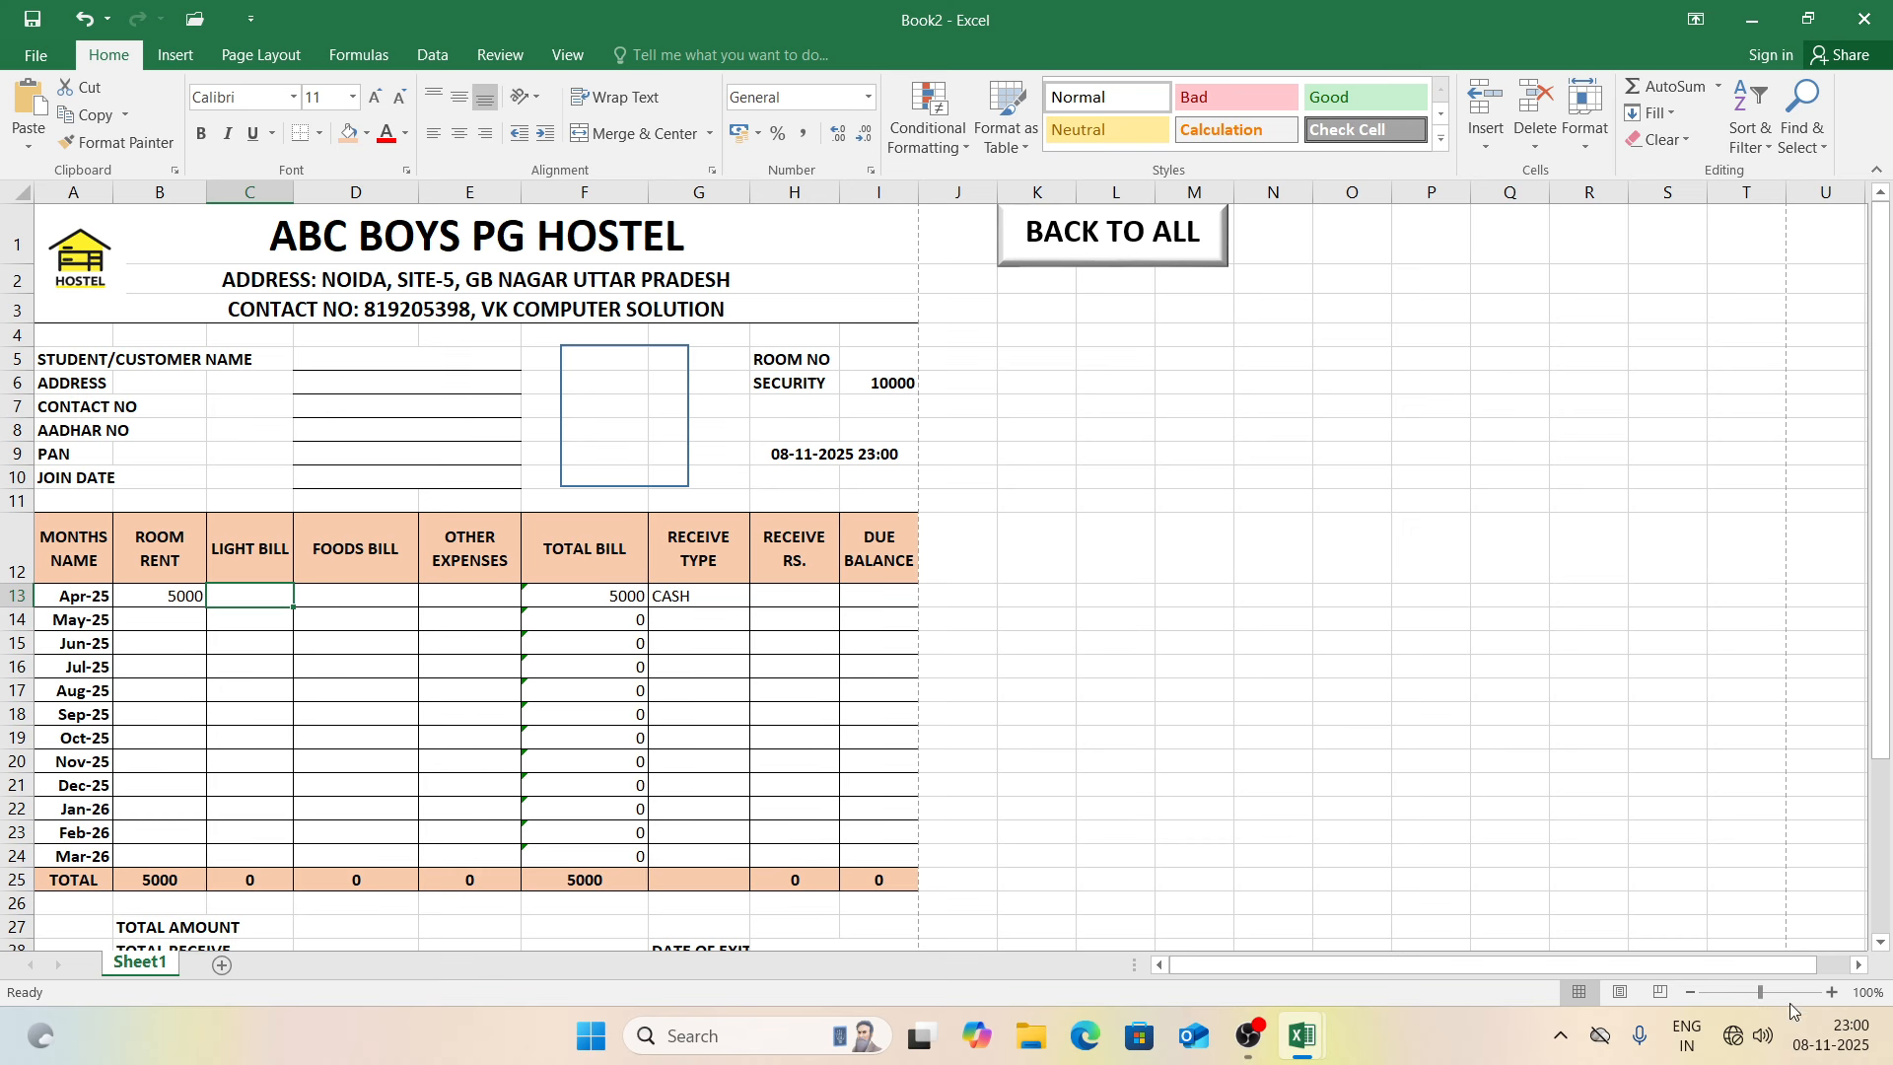
pyautogui.click(1832, 993)
pyautogui.click(1832, 992)
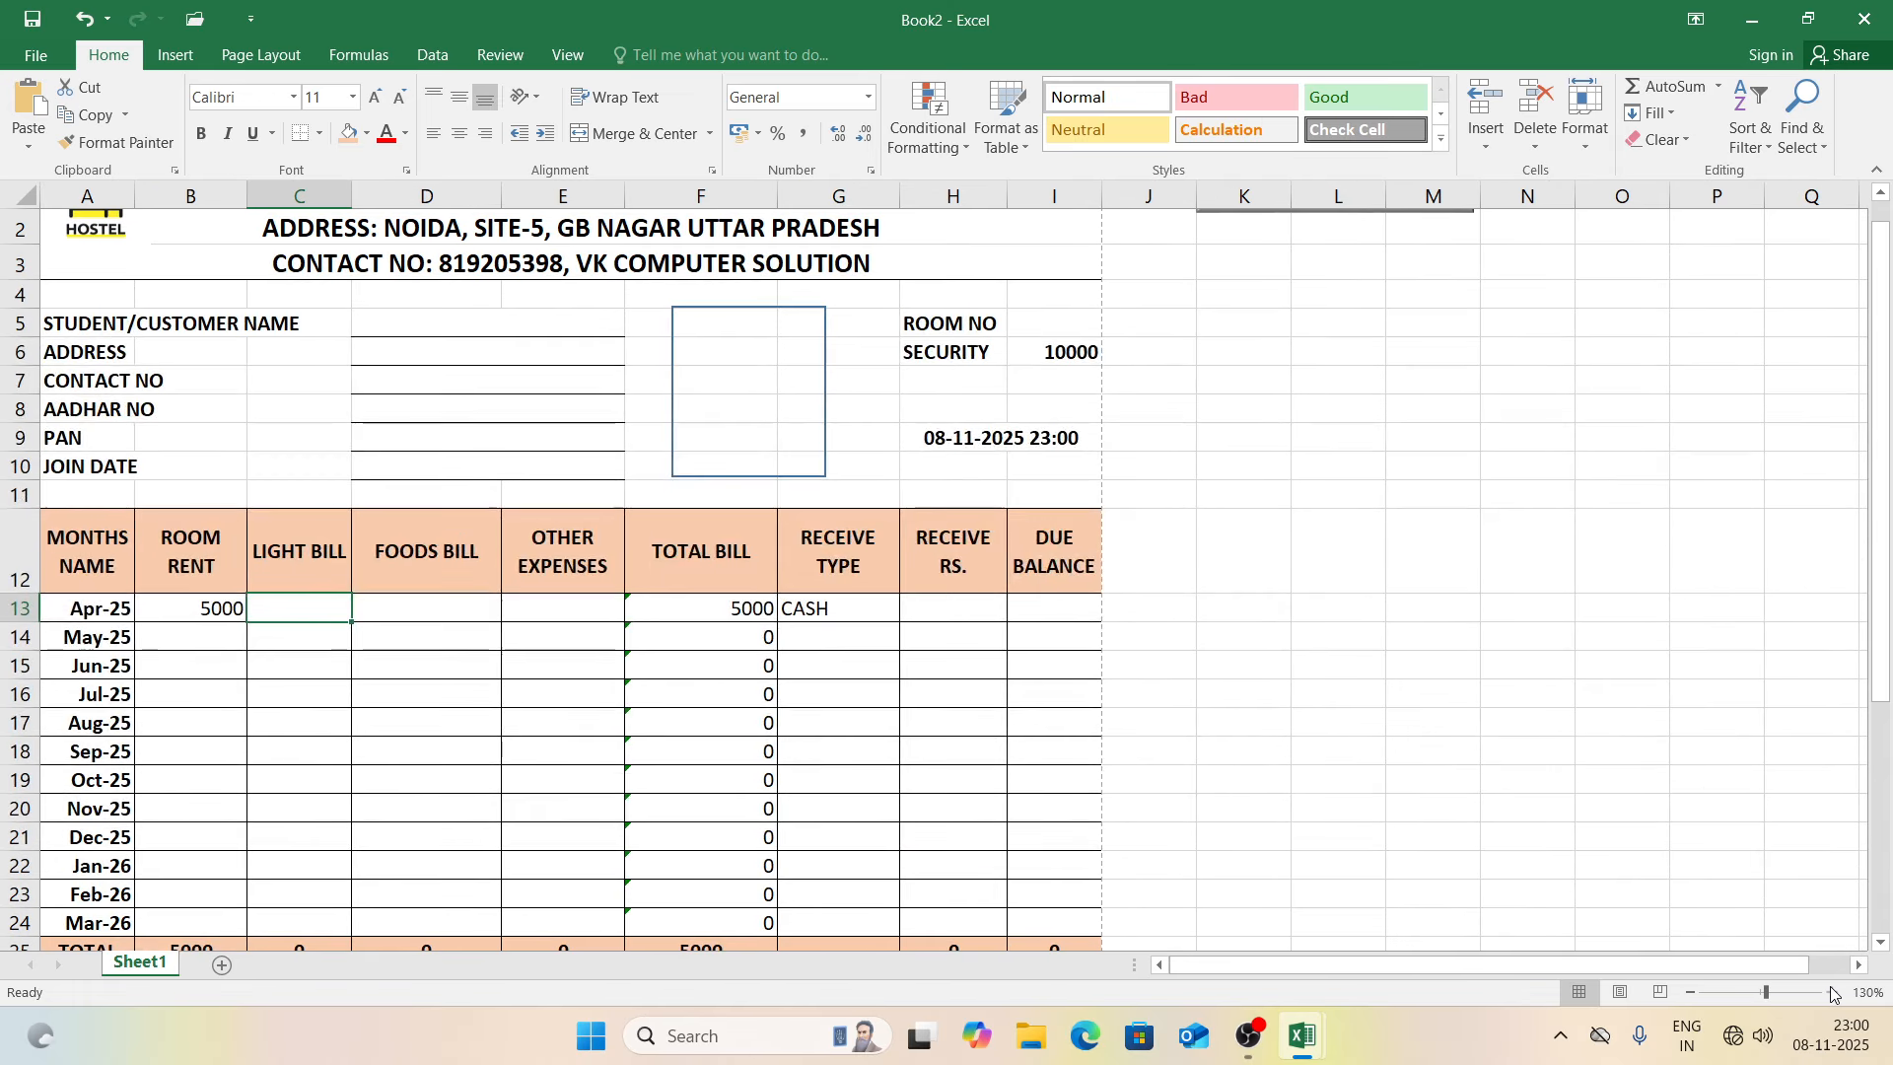
pyautogui.click(1832, 992)
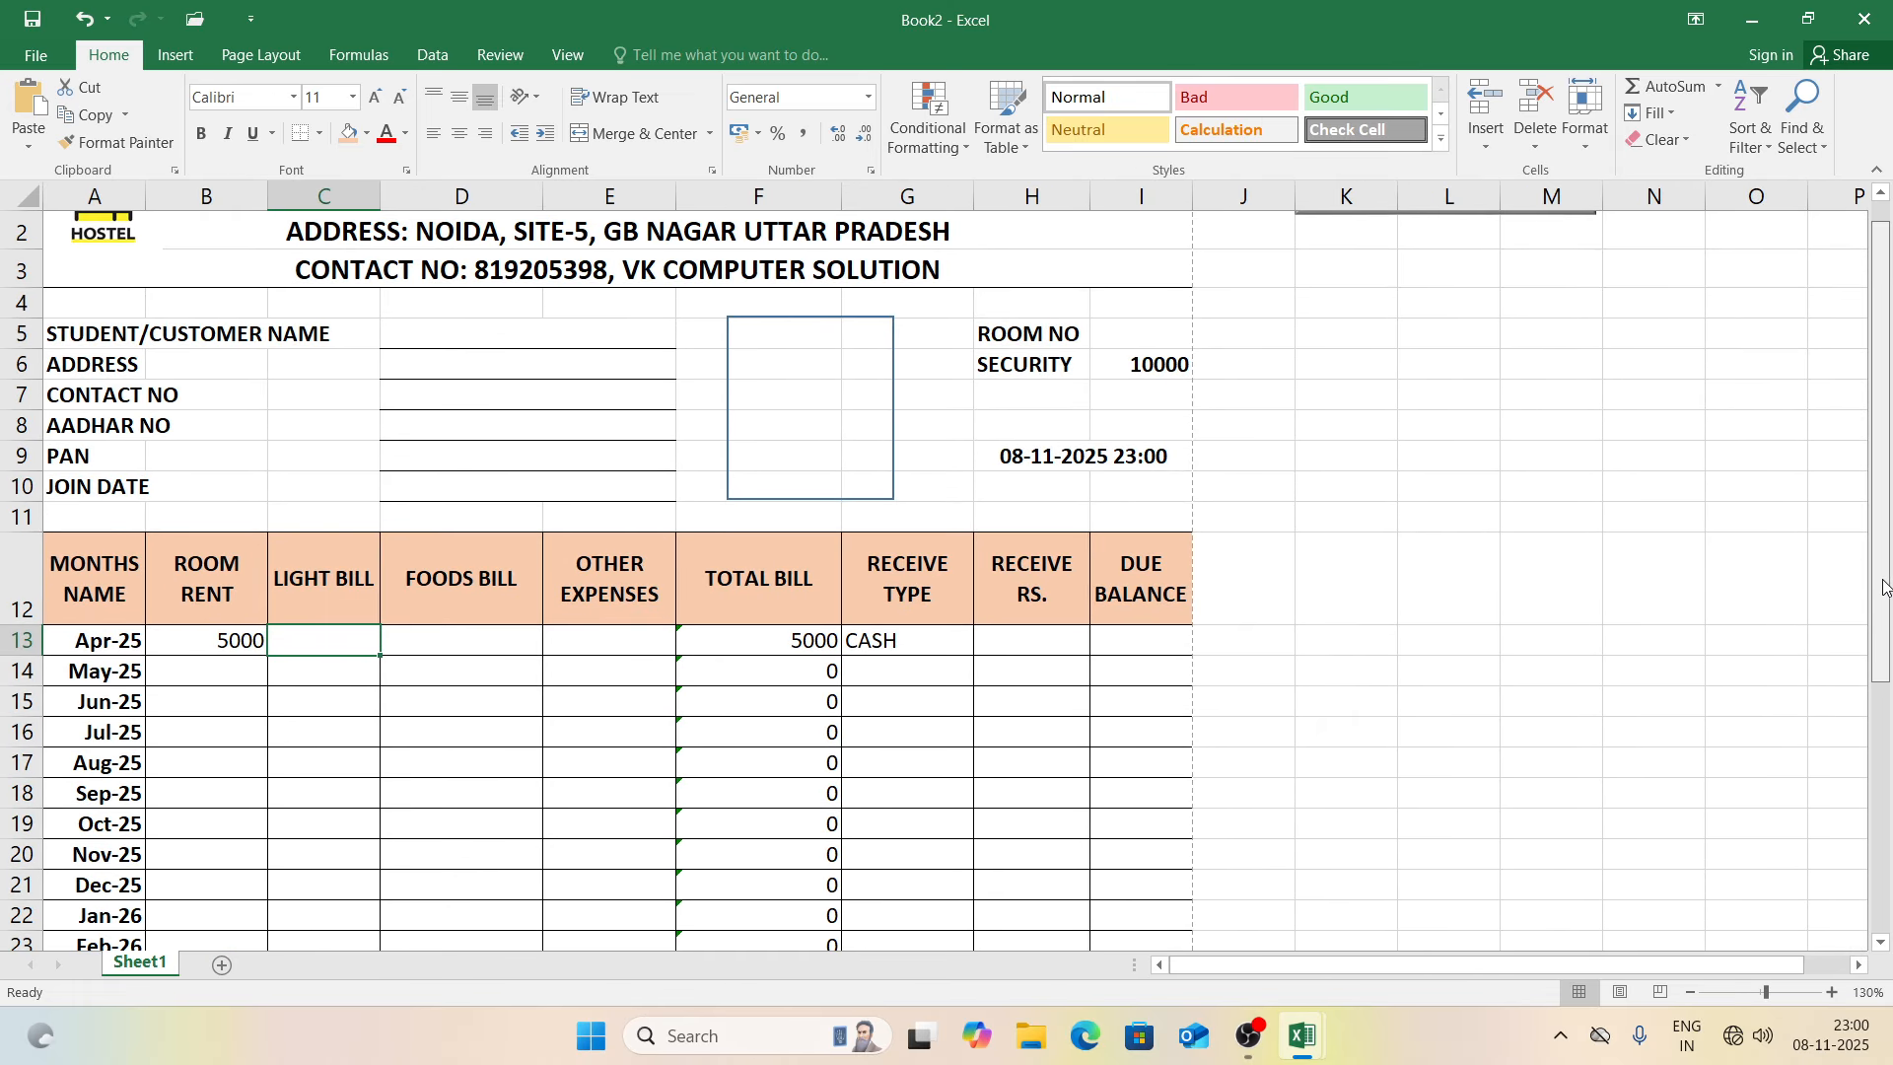
pyautogui.scroll(-2, 1883, 587)
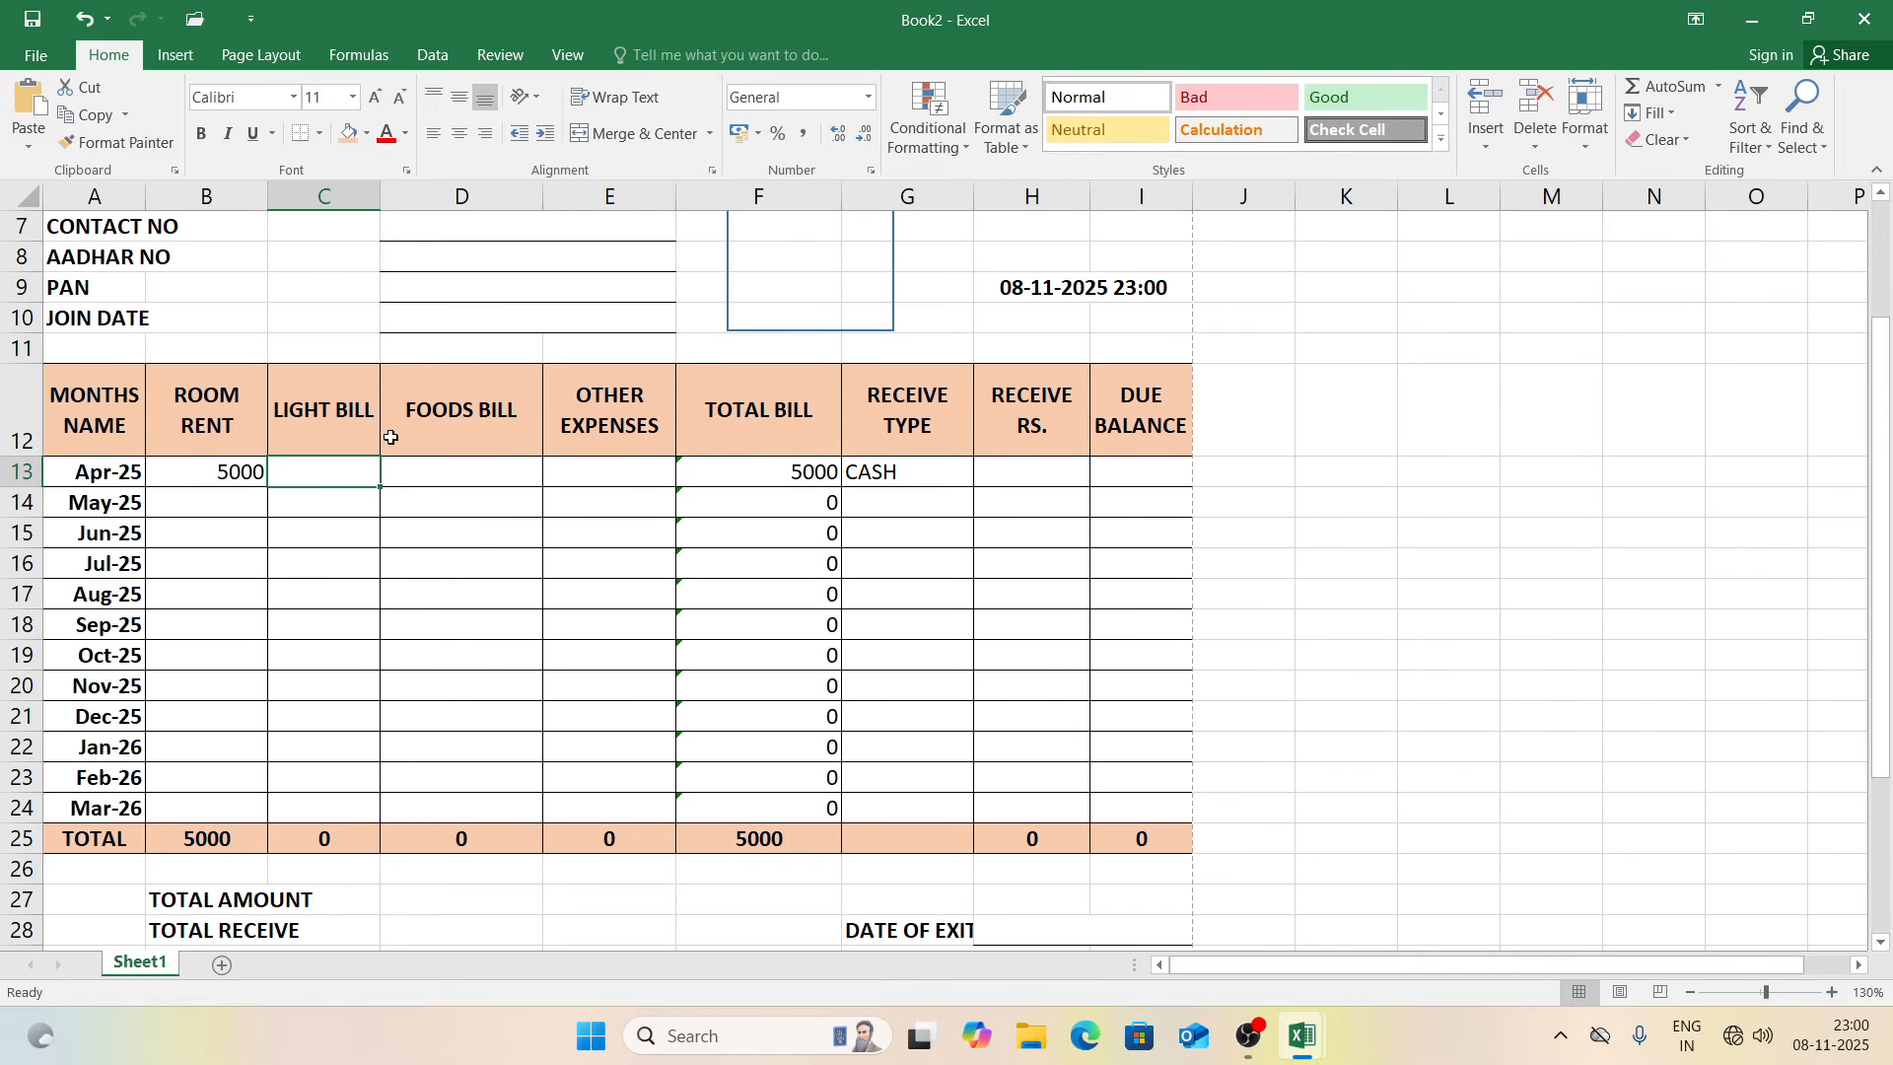
# Step: Enter the Apr-25 light bill 1000, foods bill 2000 and 8000 received
pyautogui.write('2')
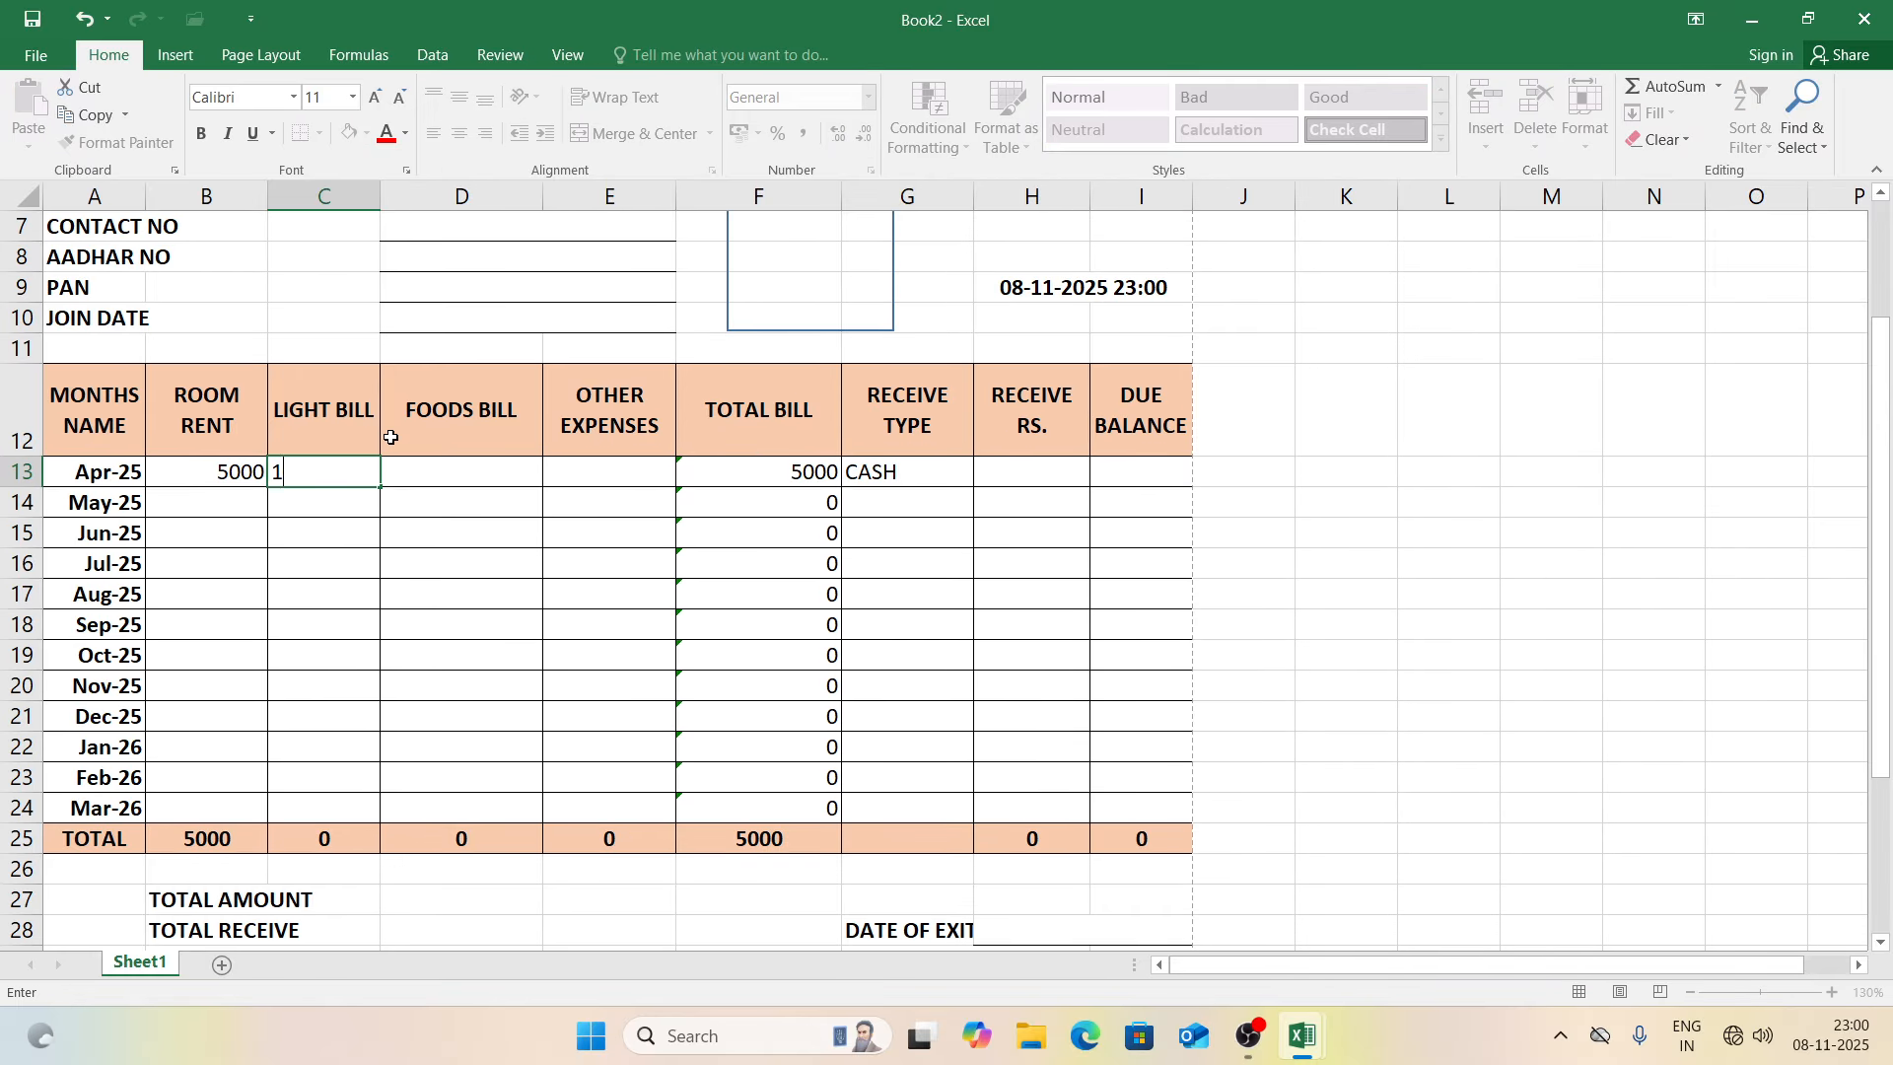
pyautogui.press('Tab')
pyautogui.write('2000')
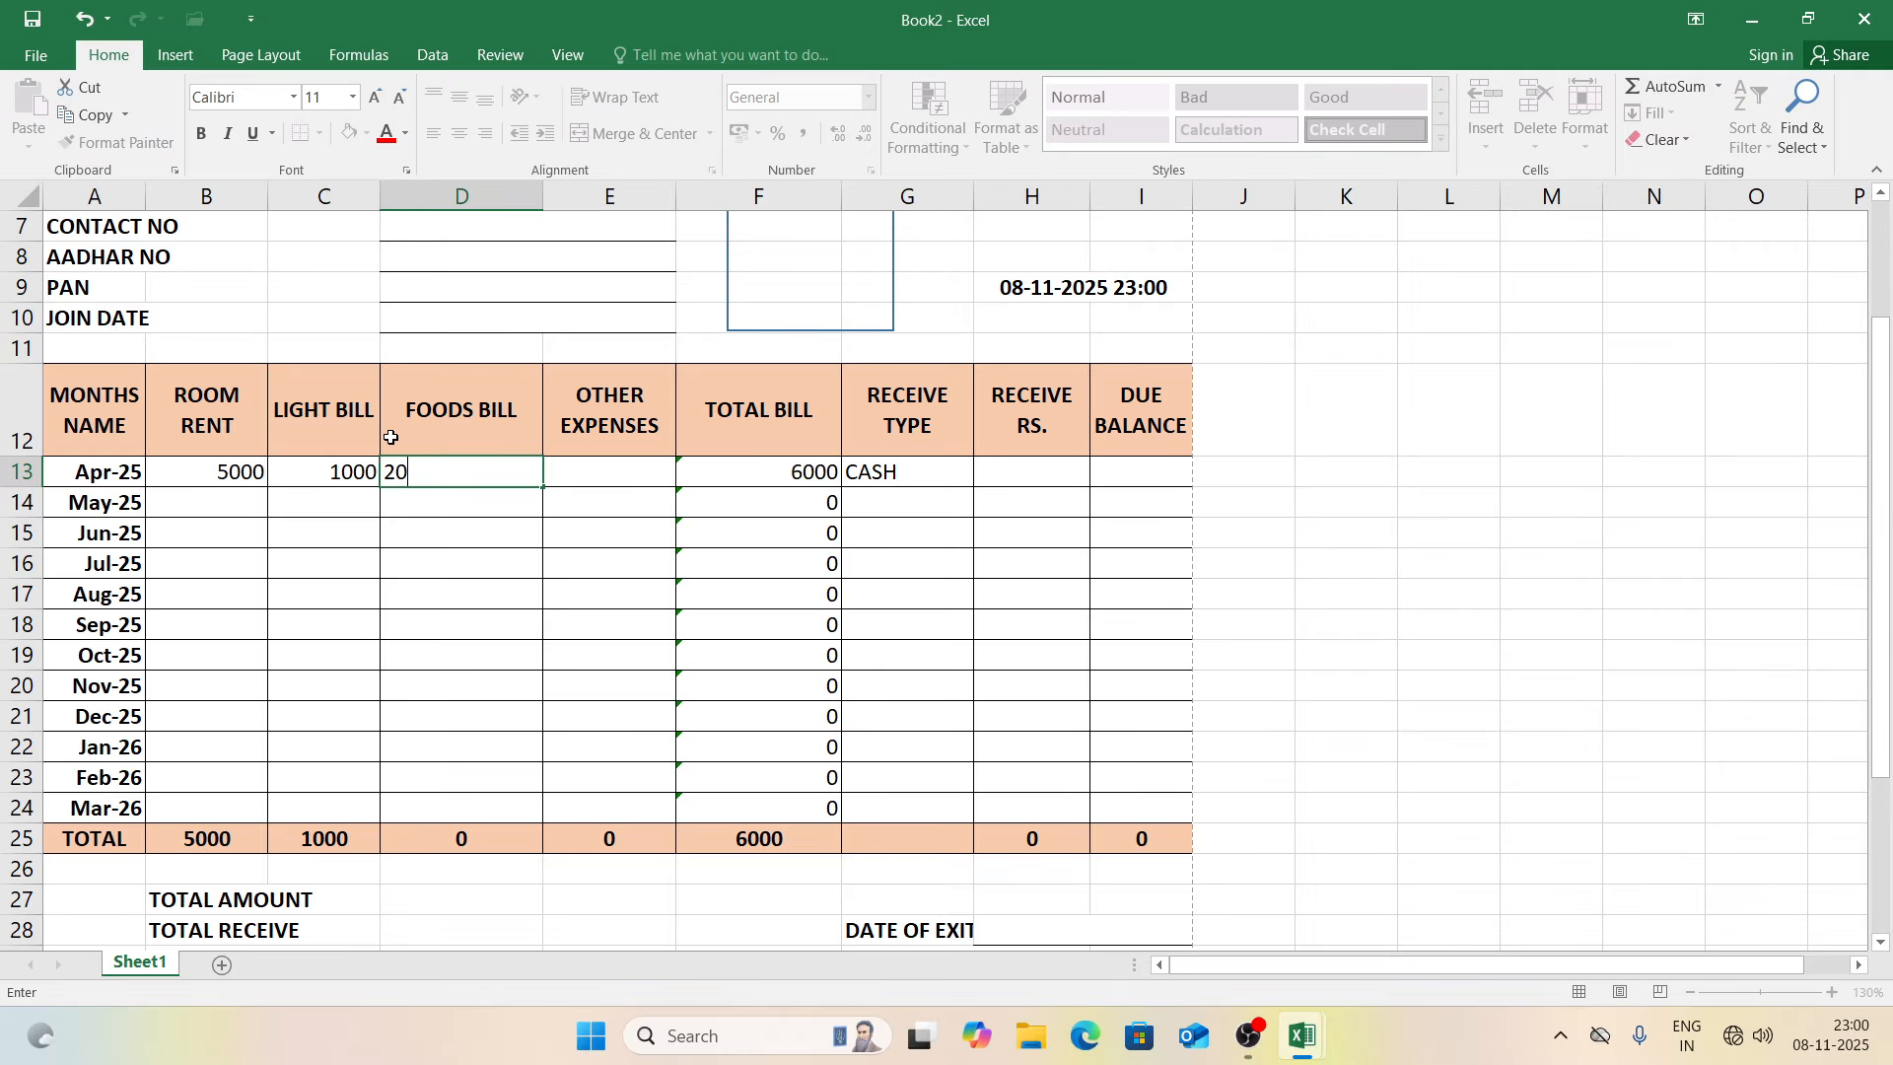
pyautogui.hotkey('ctrl', 'Return')
pyautogui.press('Tab')
pyautogui.press('Tab')
pyautogui.press('Tab')
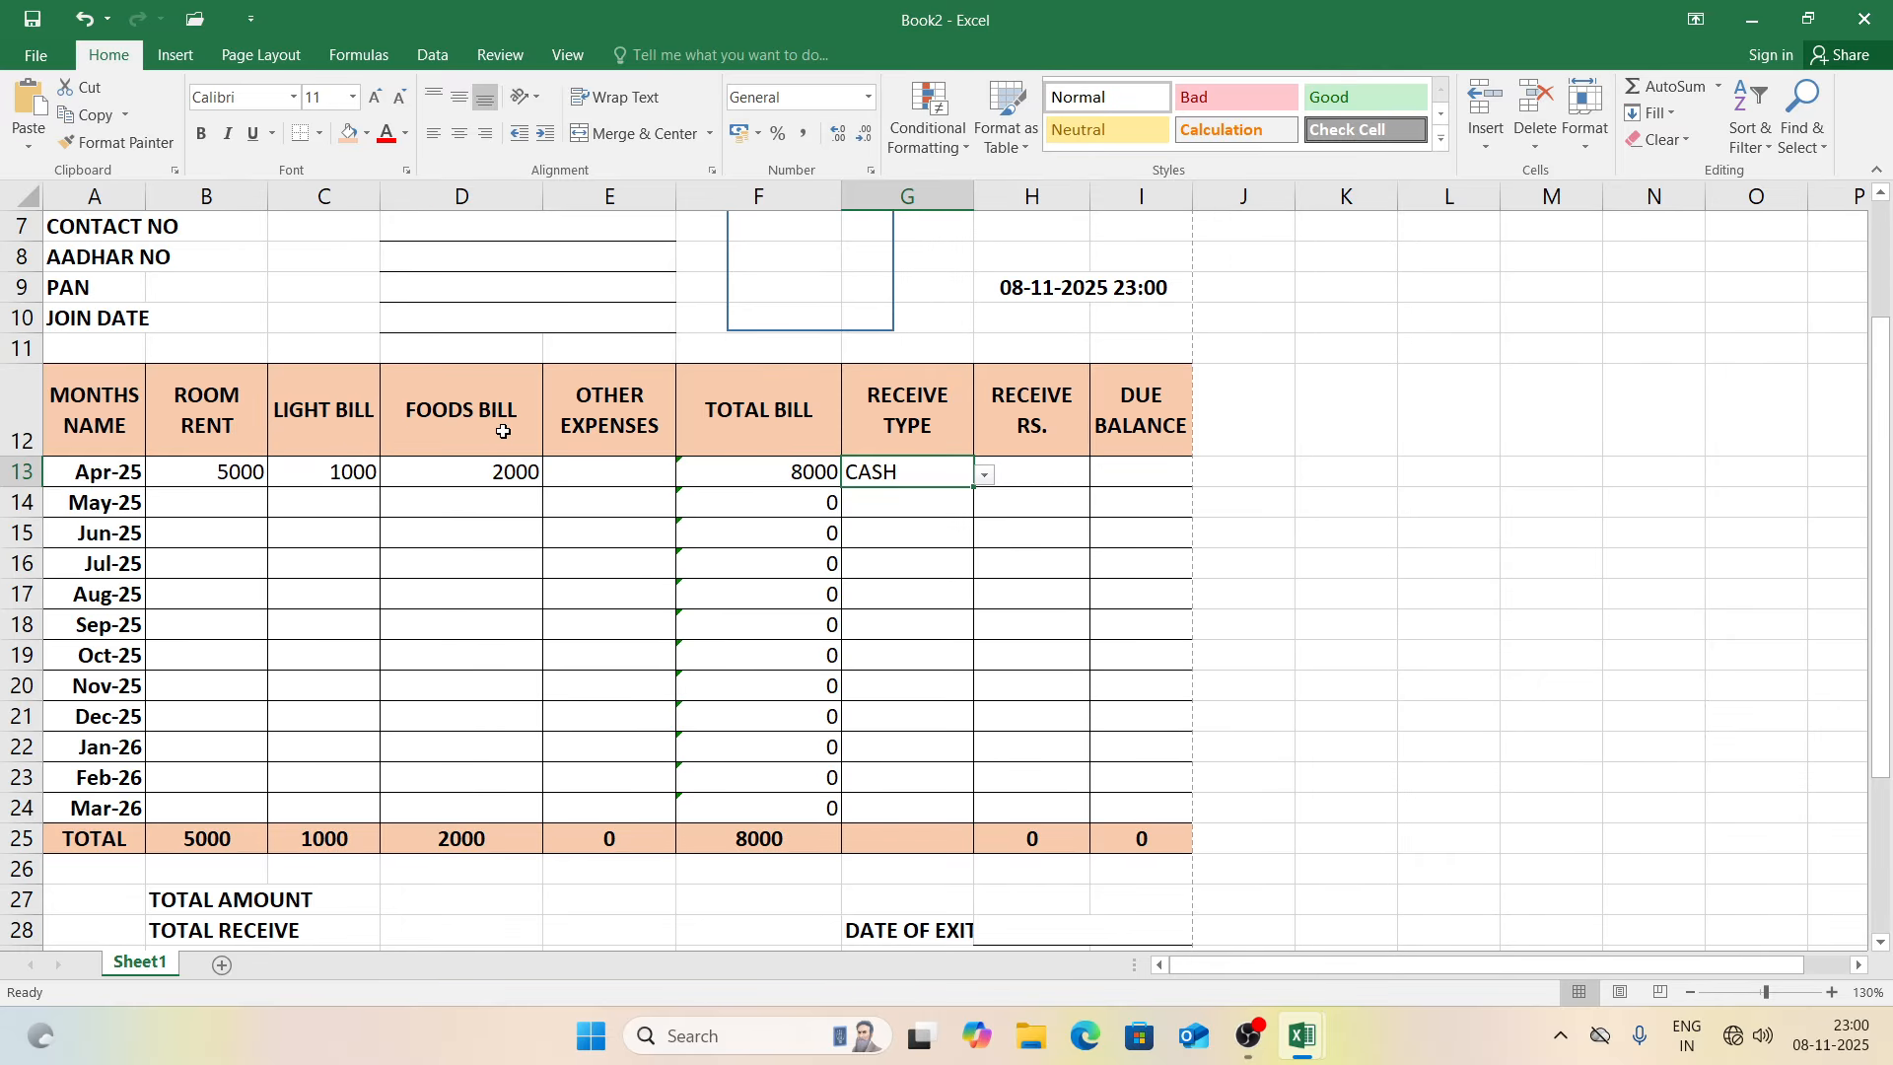
pyautogui.click(1036, 468)
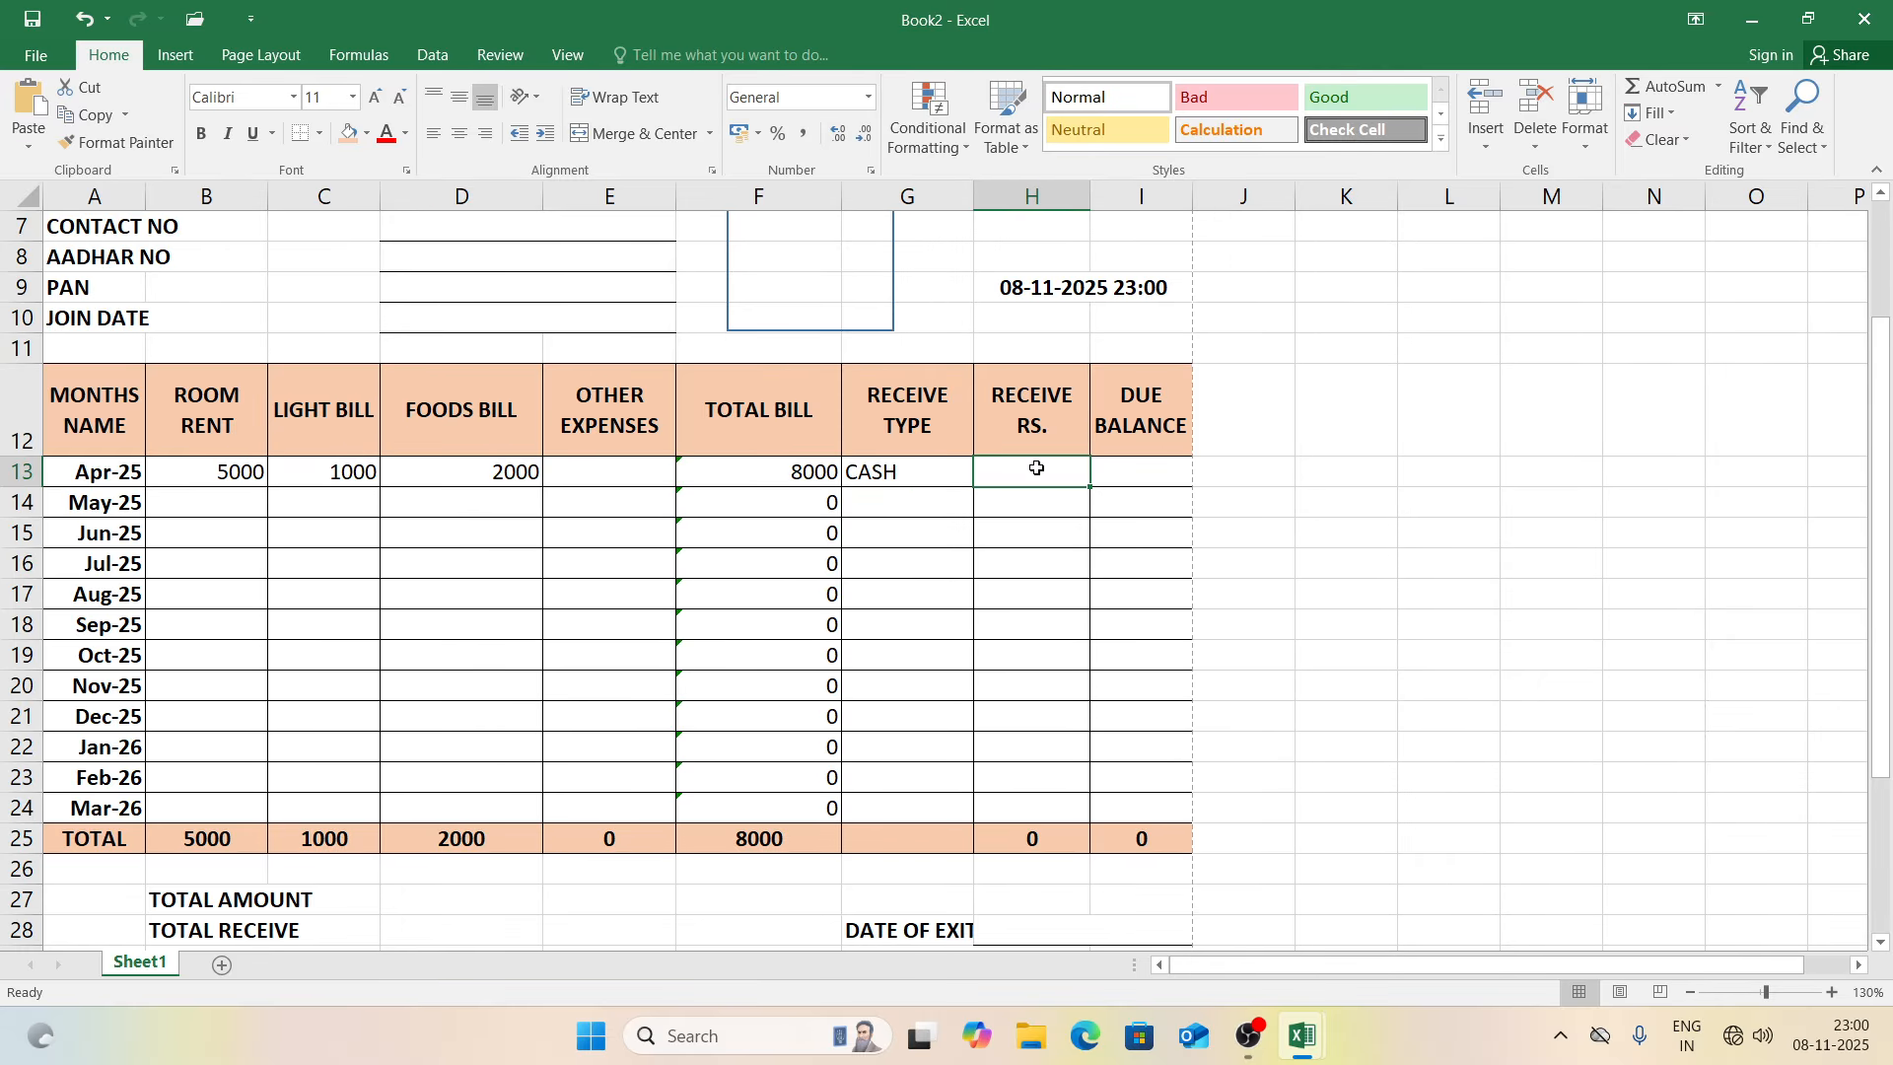
pyautogui.write('8000')
pyautogui.press('Tab')
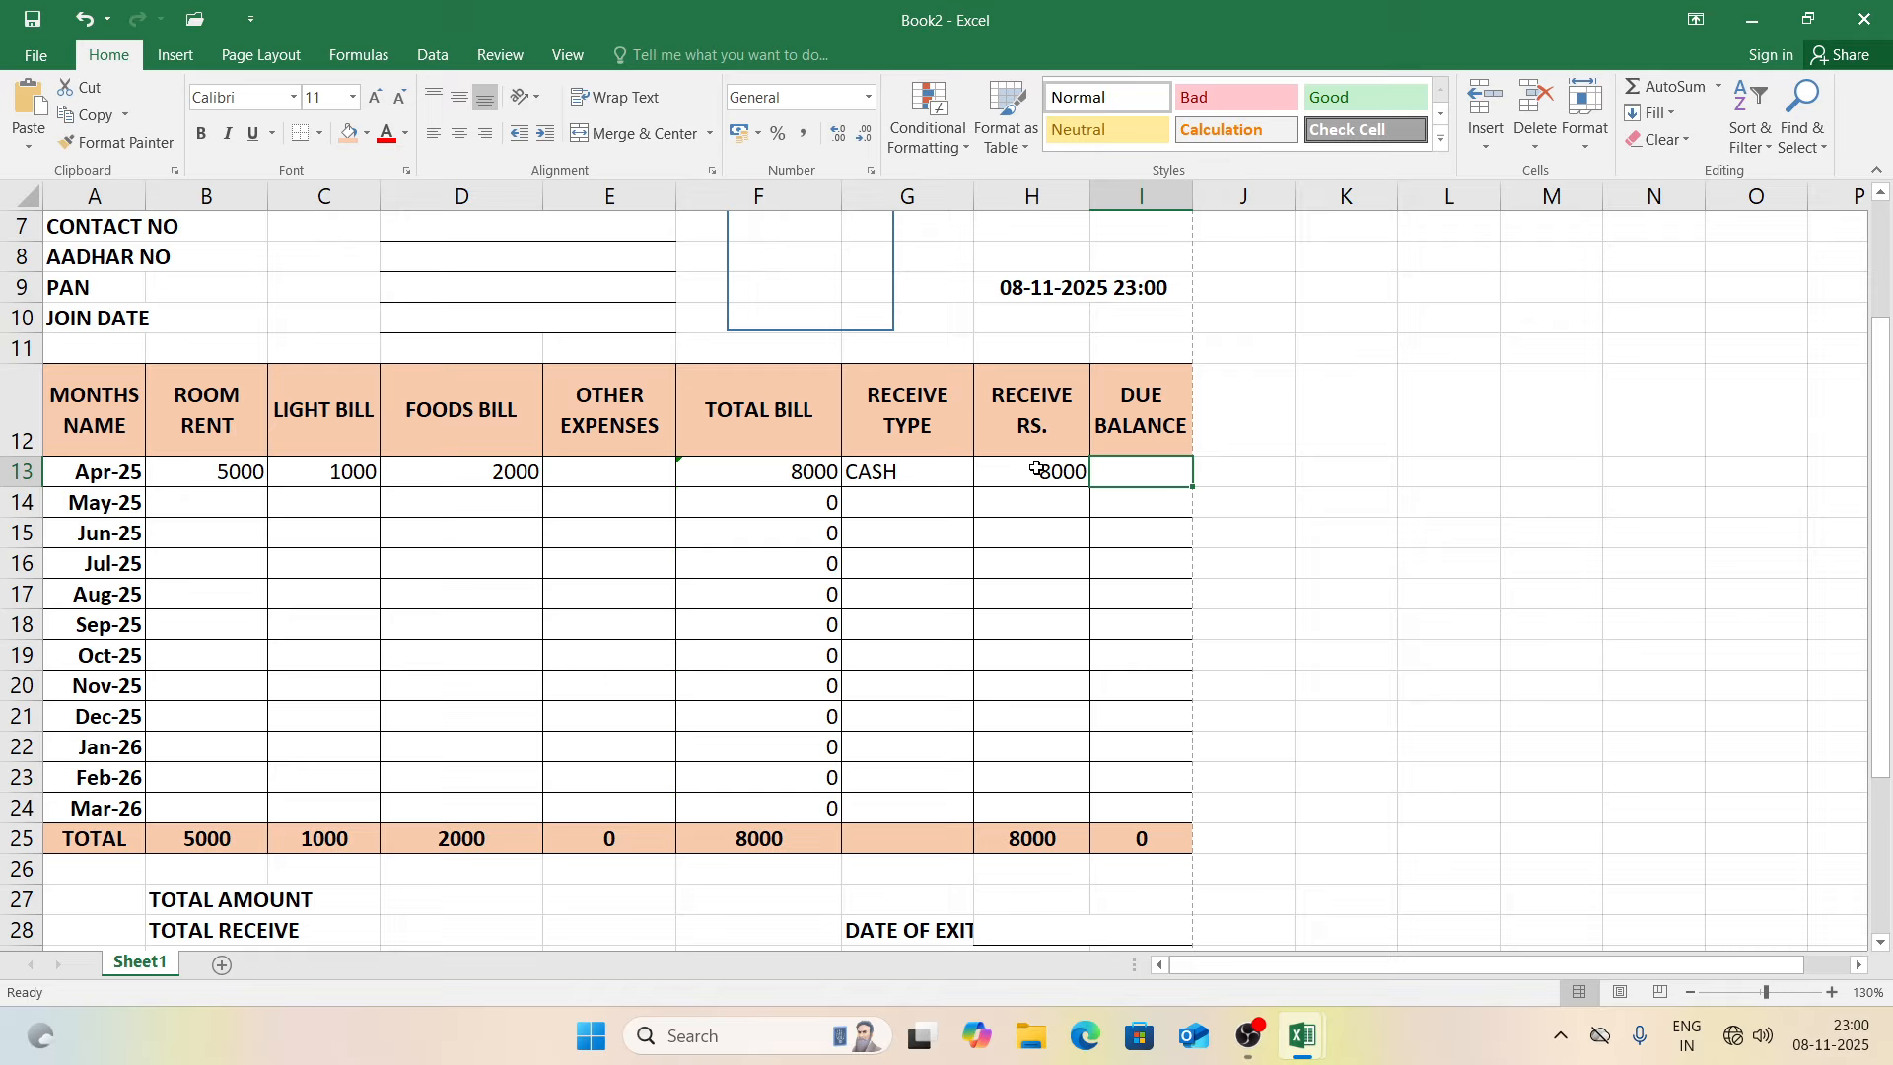
# Step: Enter =F13-H13 as the due balance in I13 and fill it down to I24
pyautogui.write('=')
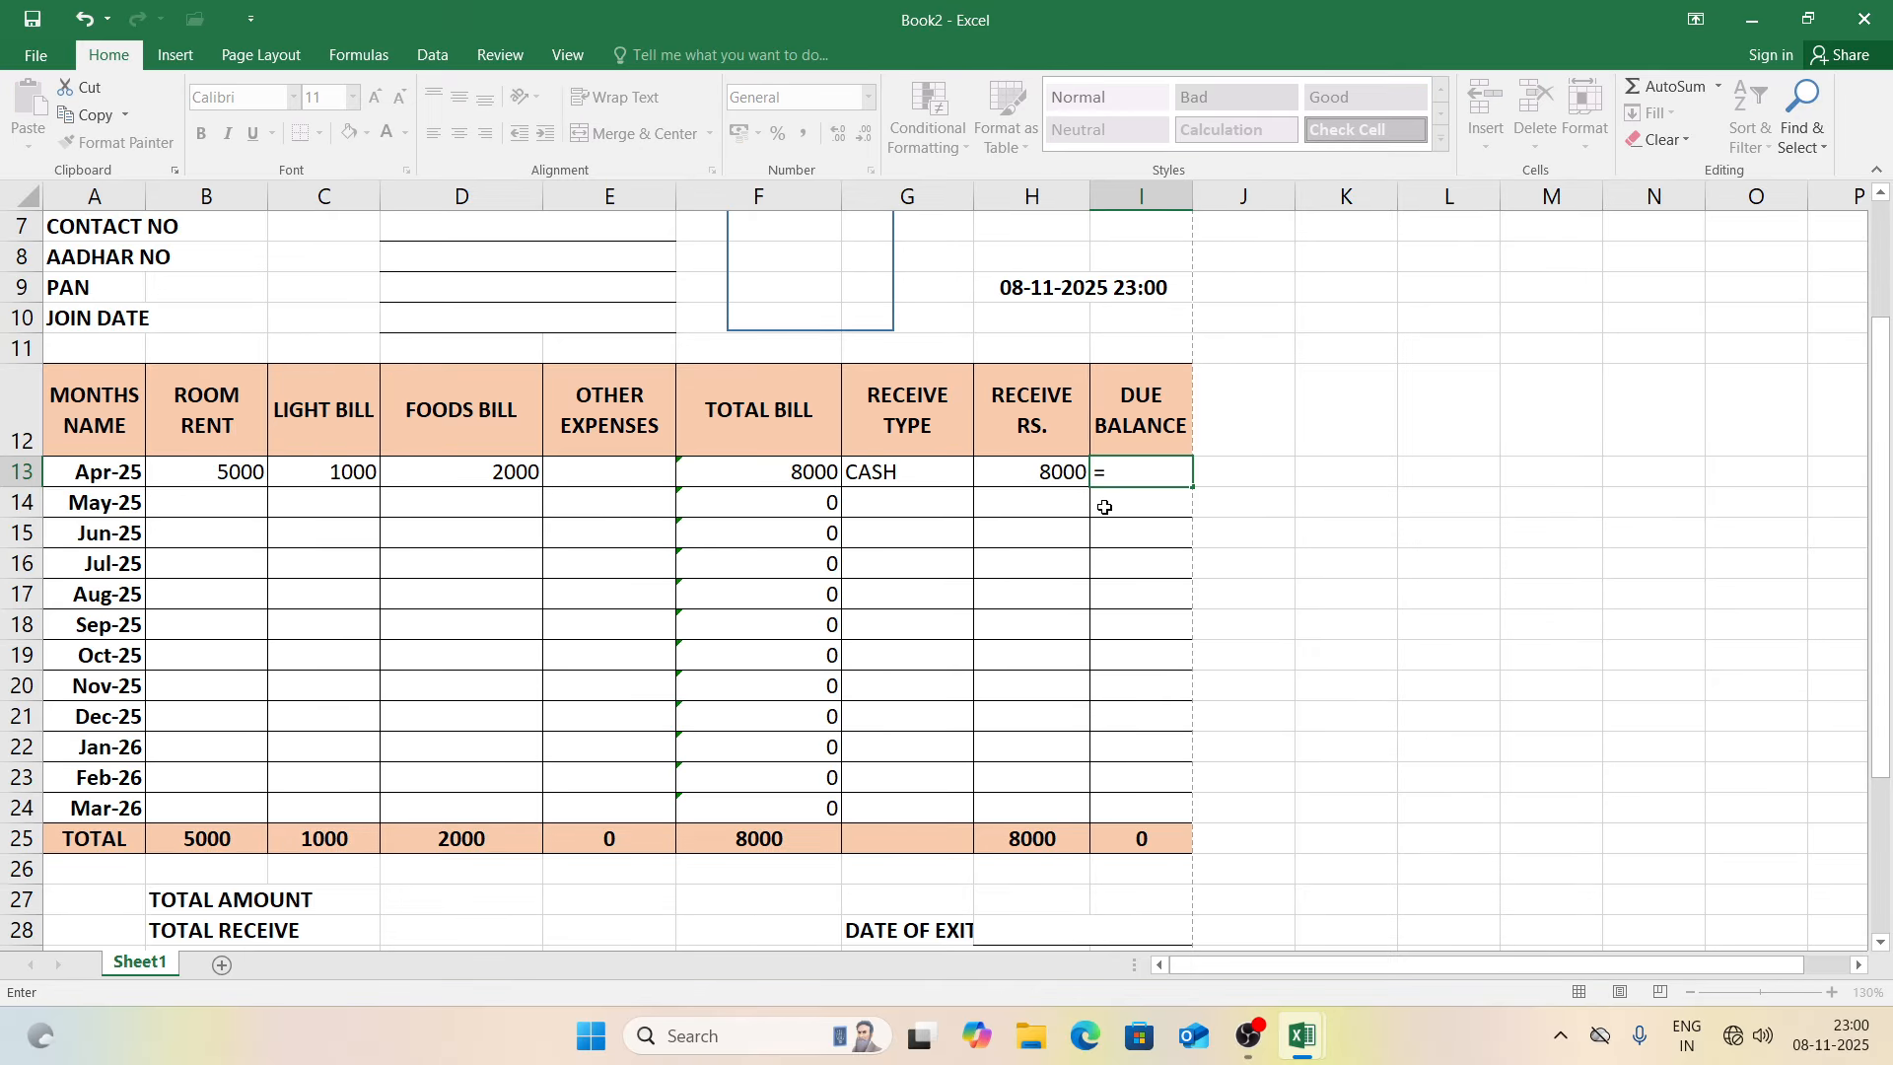
pyautogui.click(795, 471)
pyautogui.write('-')
pyautogui.click(1048, 477)
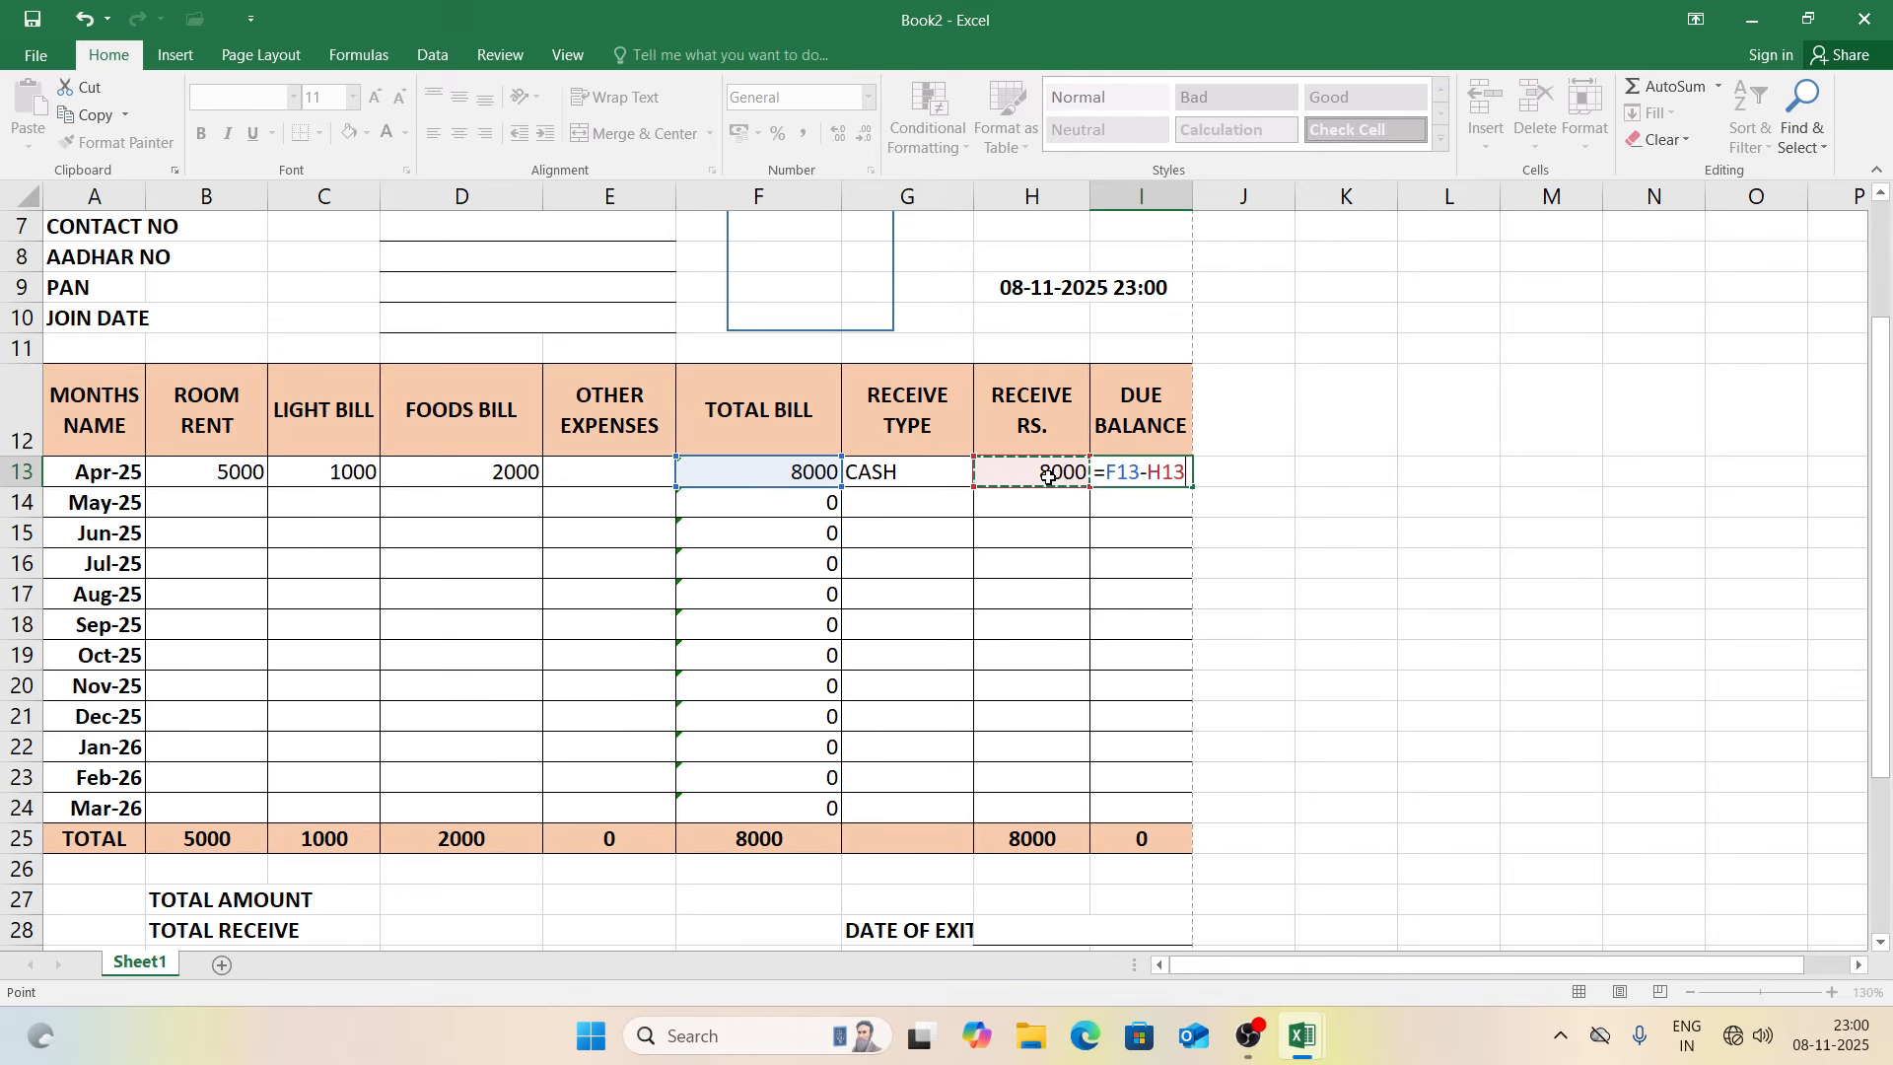
pyautogui.press('Return')
pyautogui.click(1127, 462)
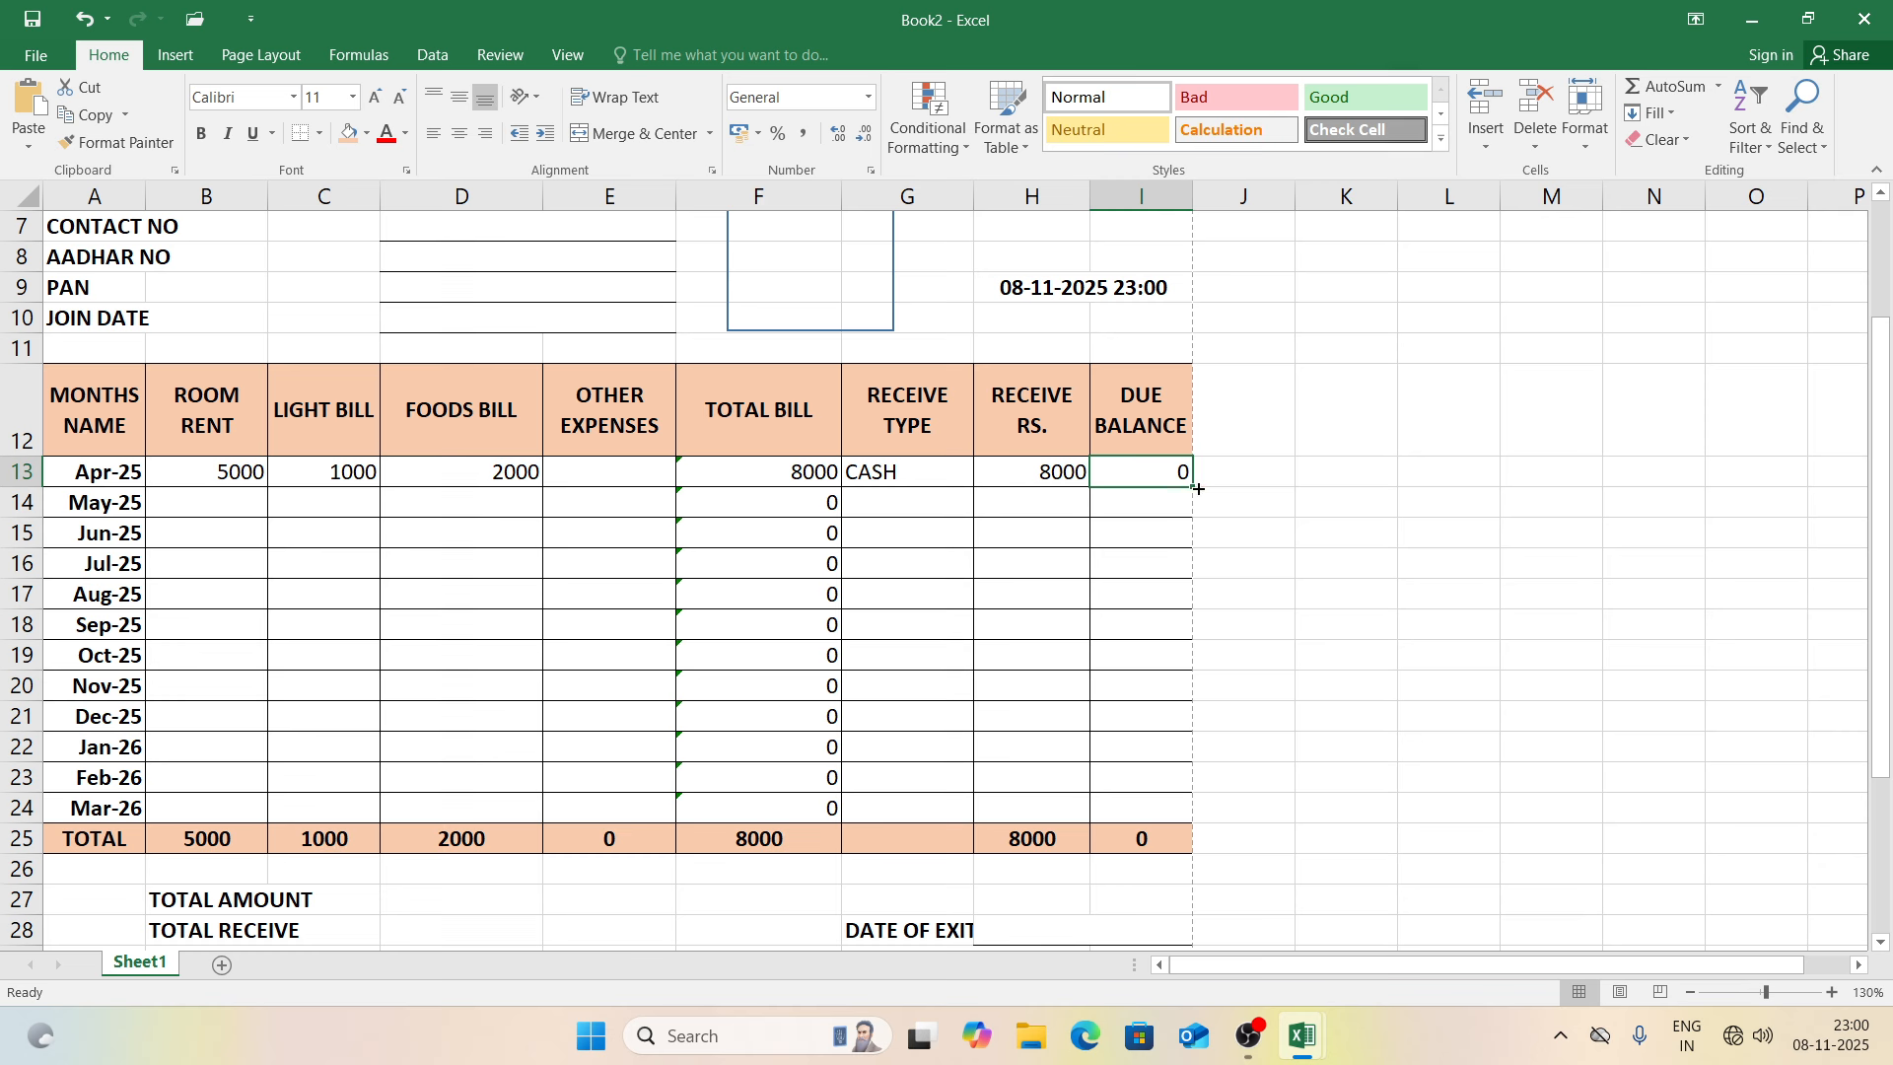
pyautogui.moveTo(1198, 489); pyautogui.dragTo(1205, 814)
pyautogui.click(1299, 786)
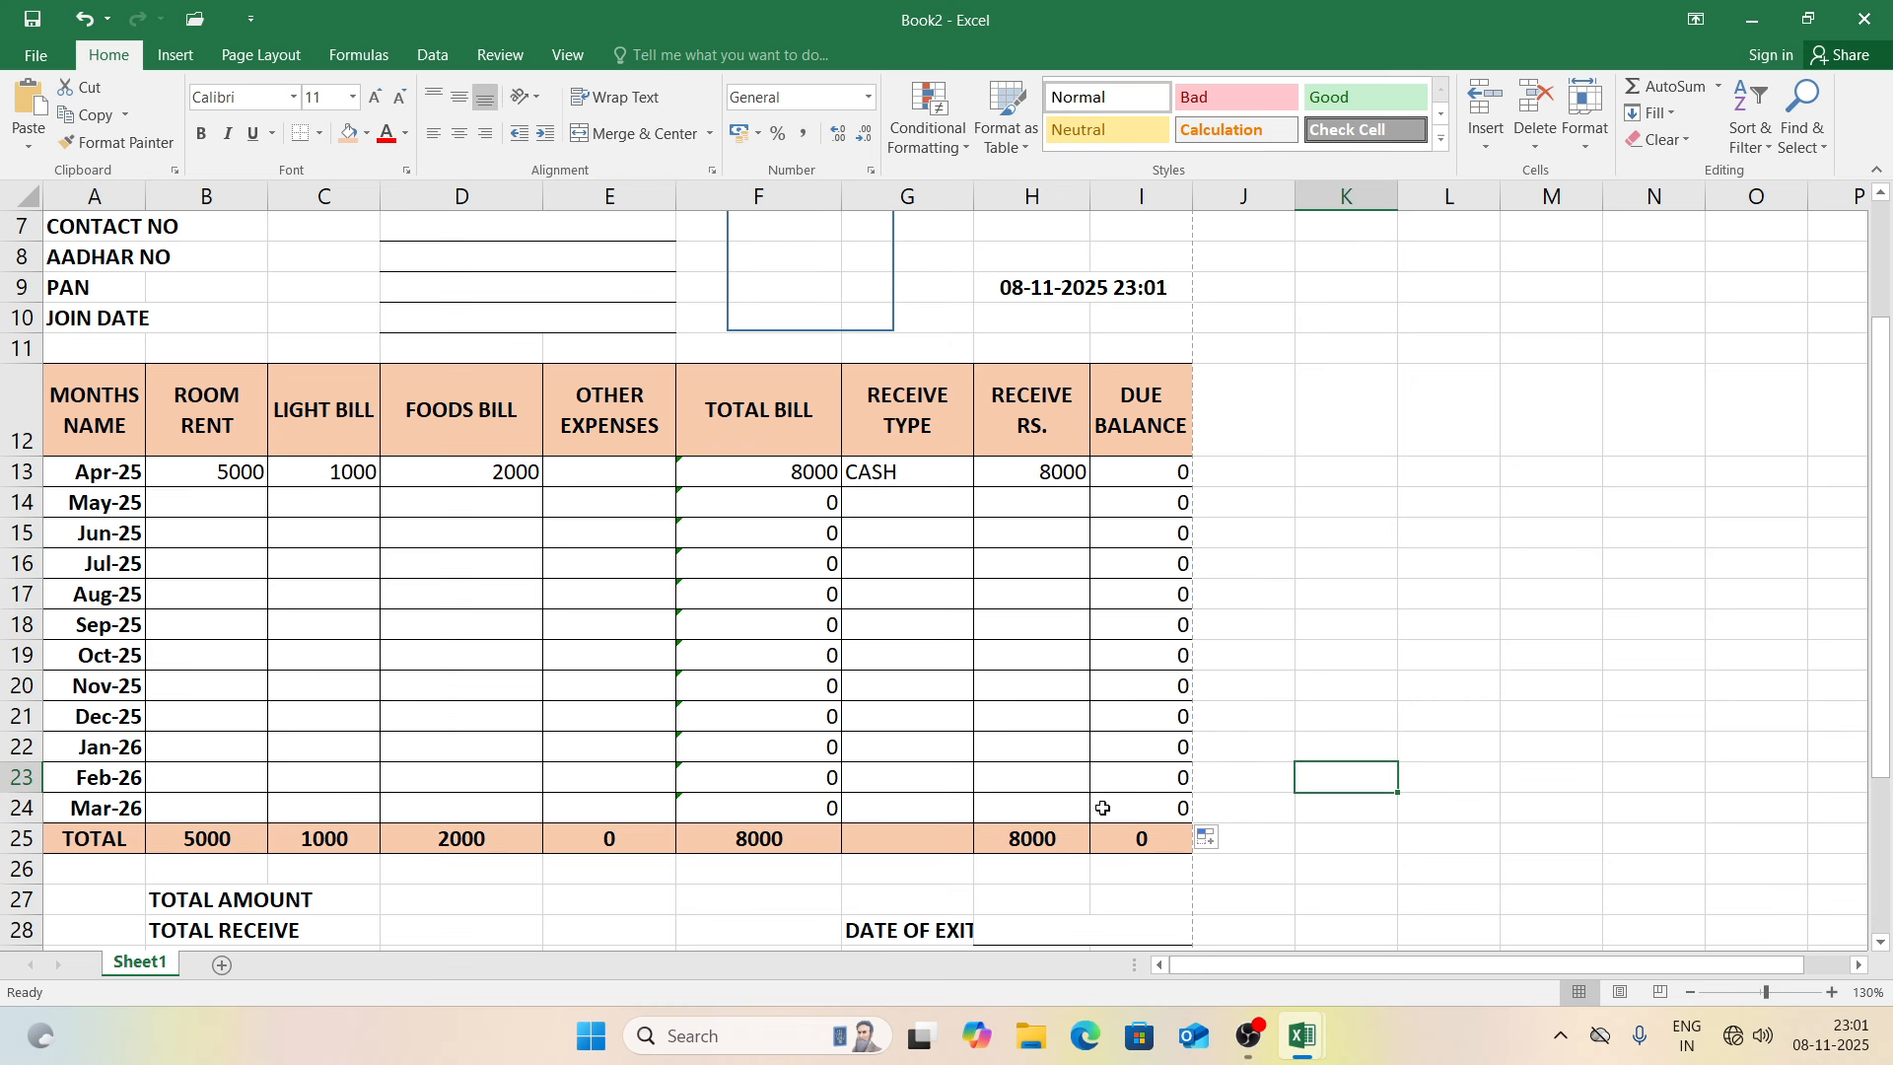
# Step: Set TOTAL AMOUNT =F25, TOTAL RECEIVE =H25, DUE BALANCE =D27-D28, and widen column G
pyautogui.click(501, 901)
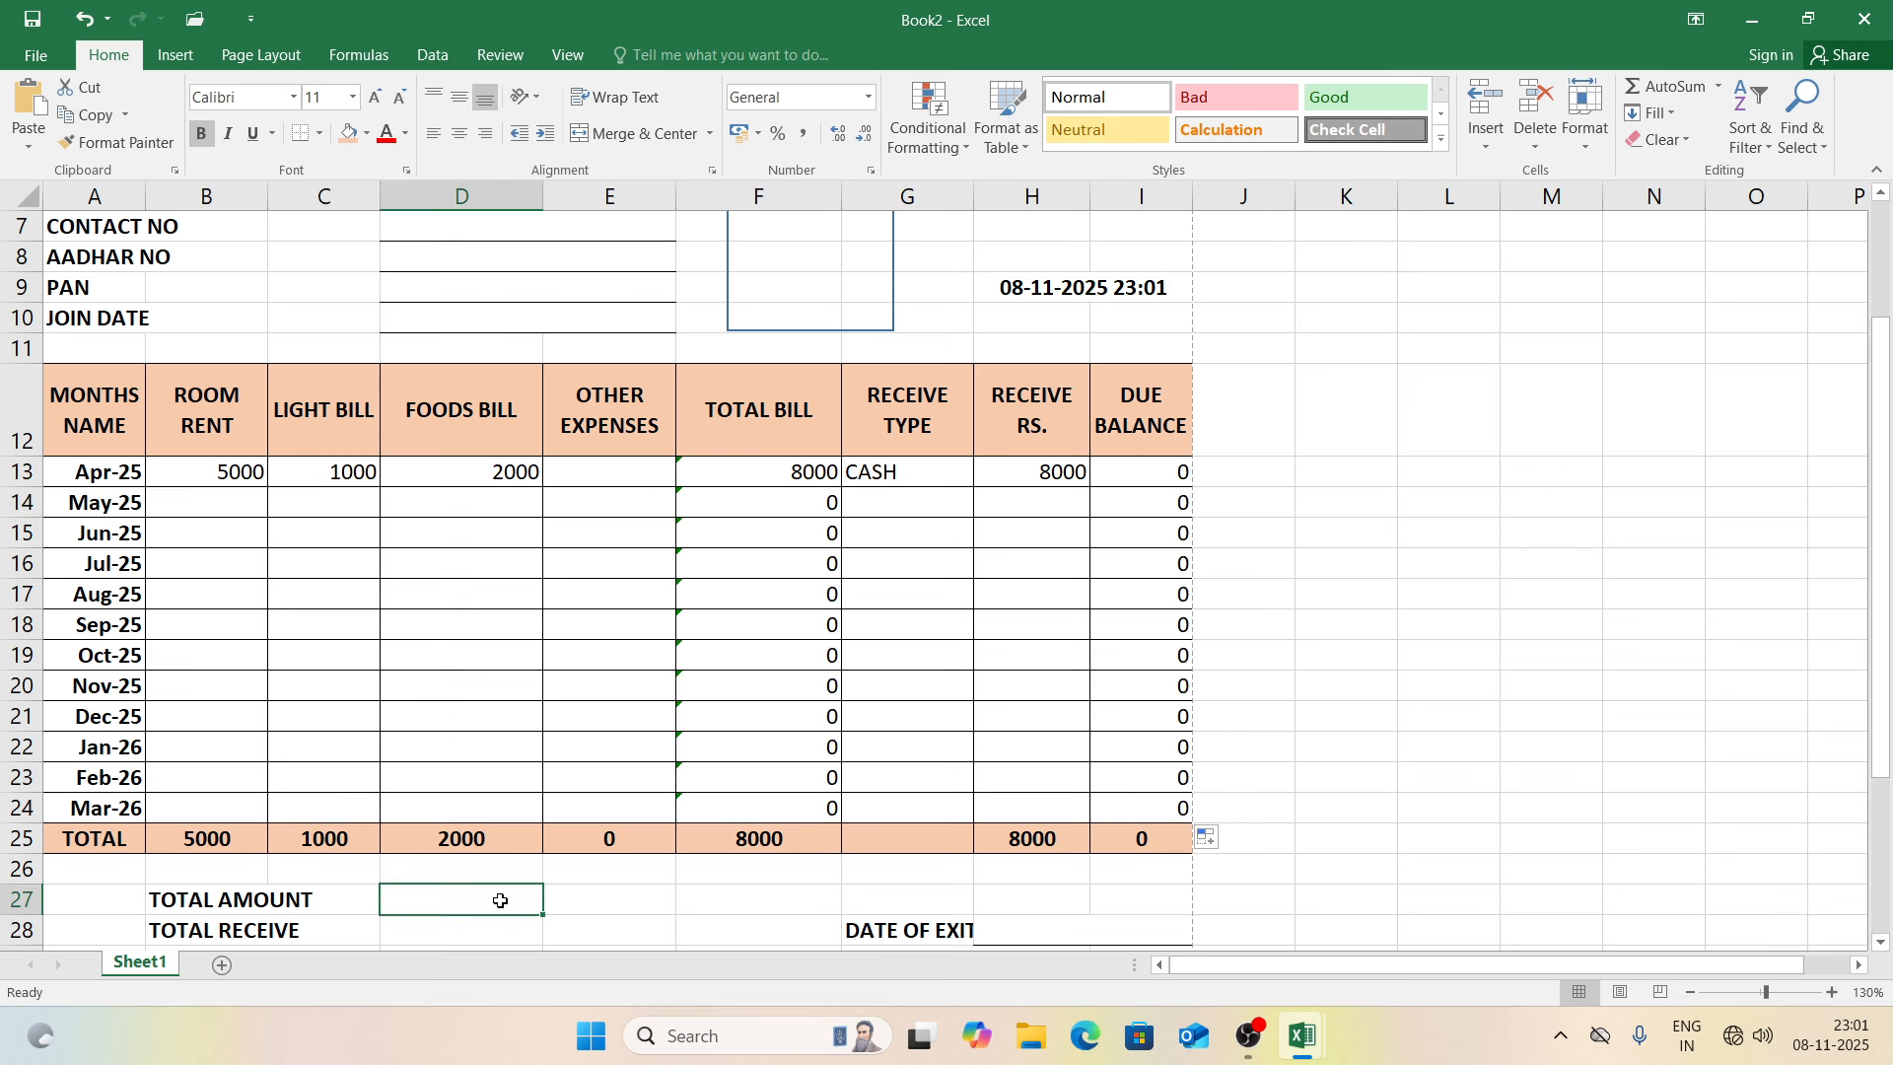
pyautogui.write('=')
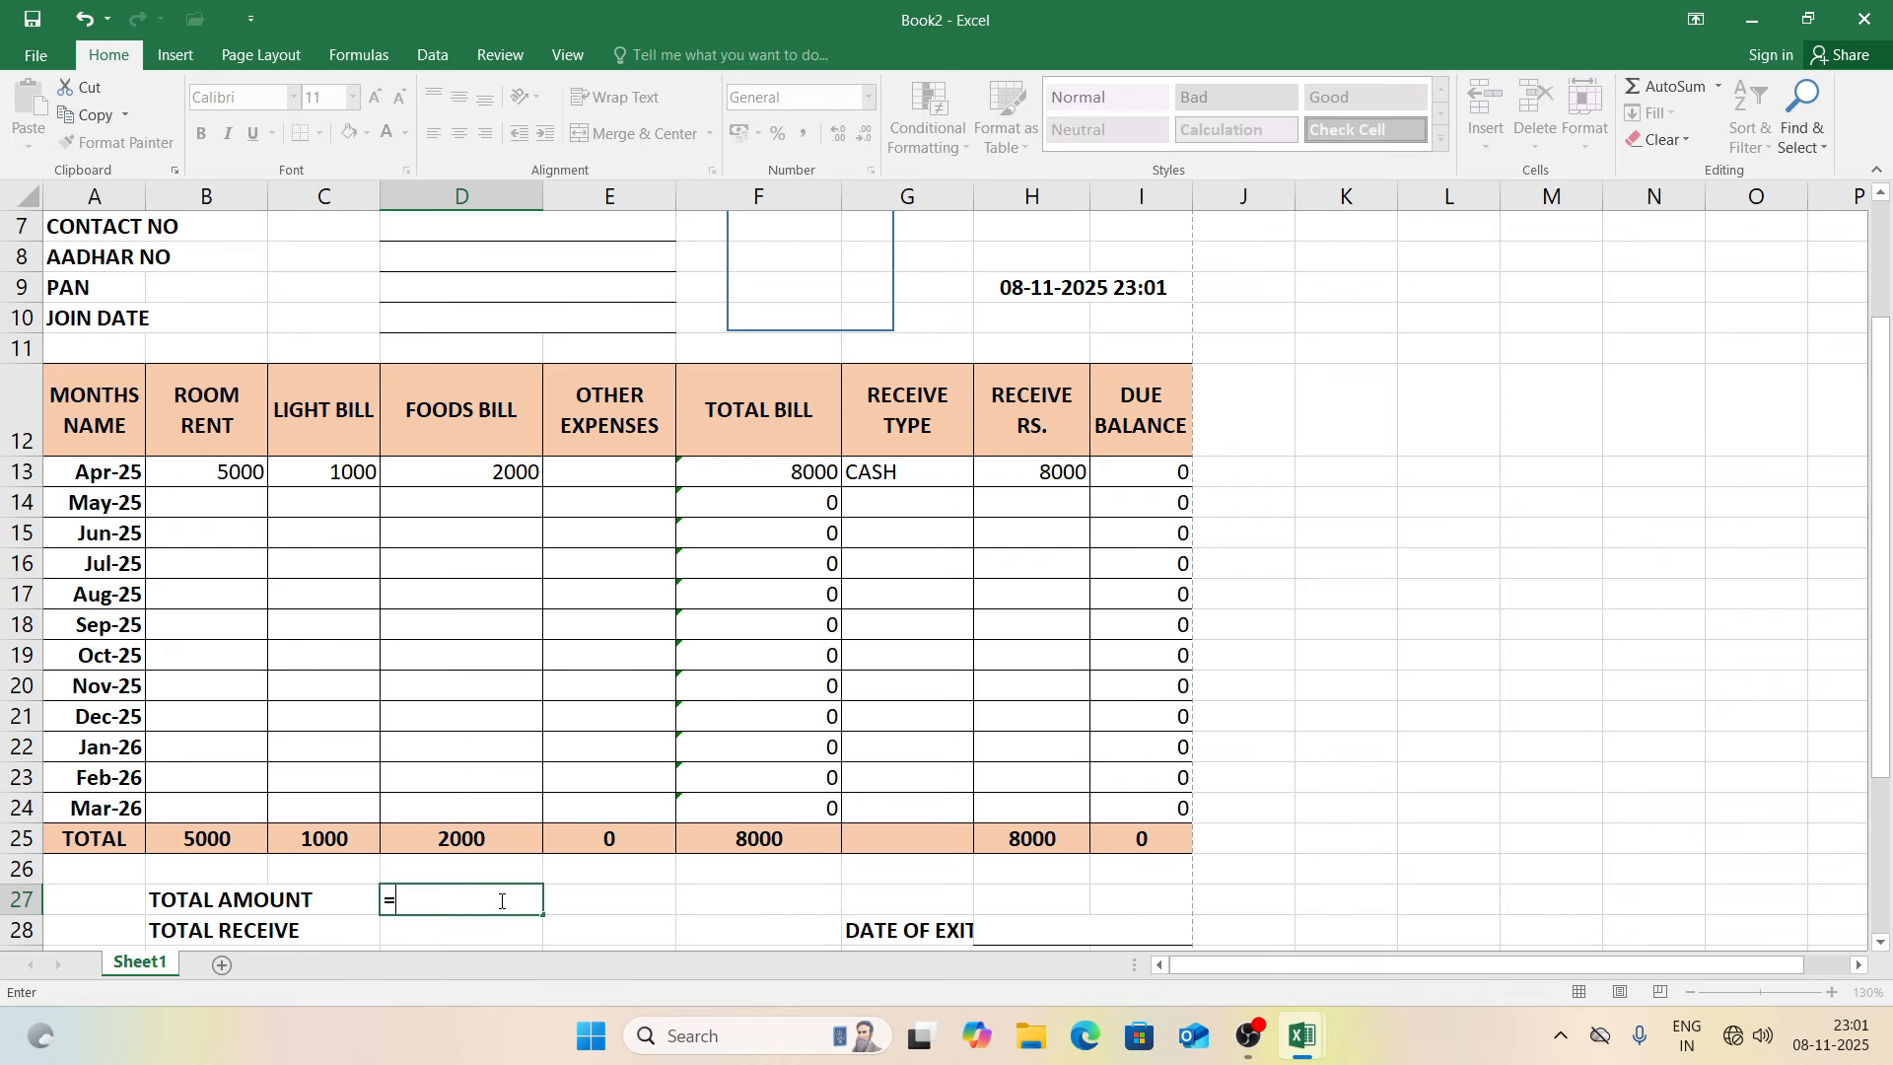
pyautogui.click(755, 841)
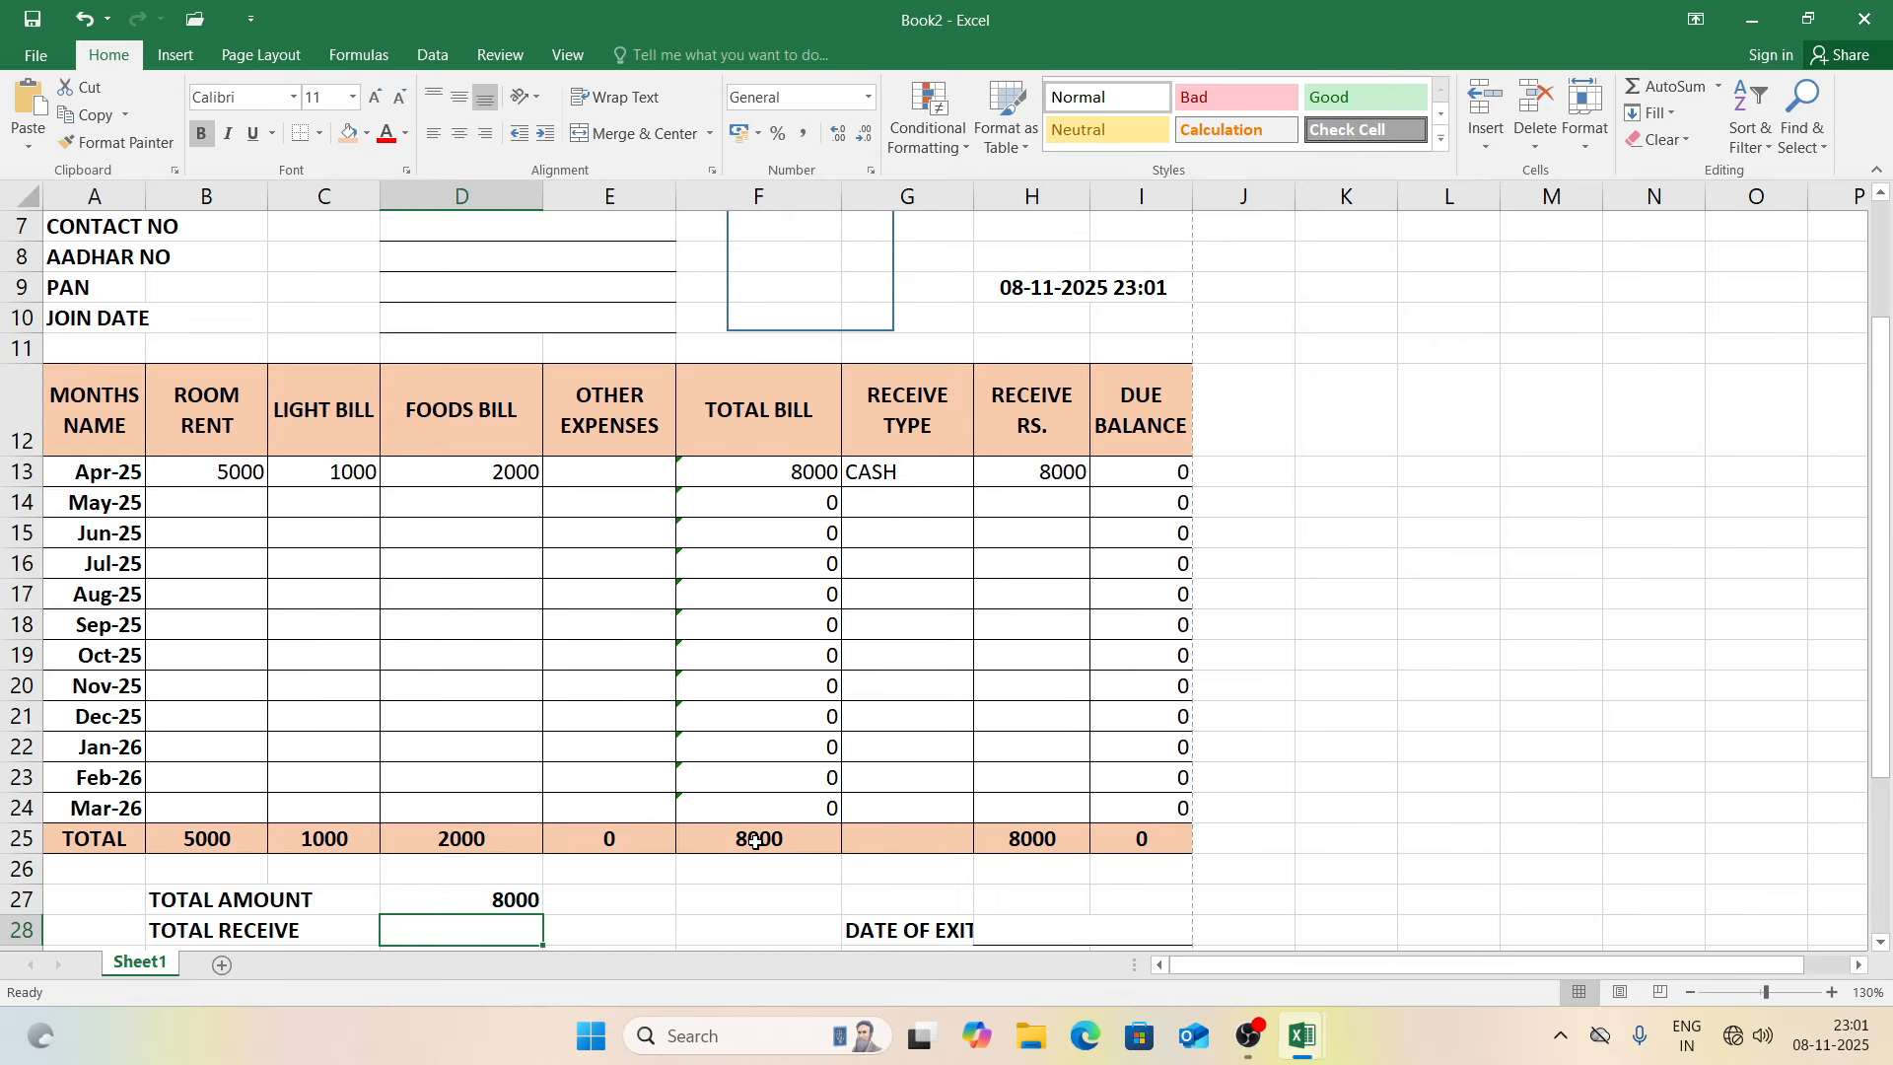
pyautogui.write('=')
pyautogui.click(1047, 841)
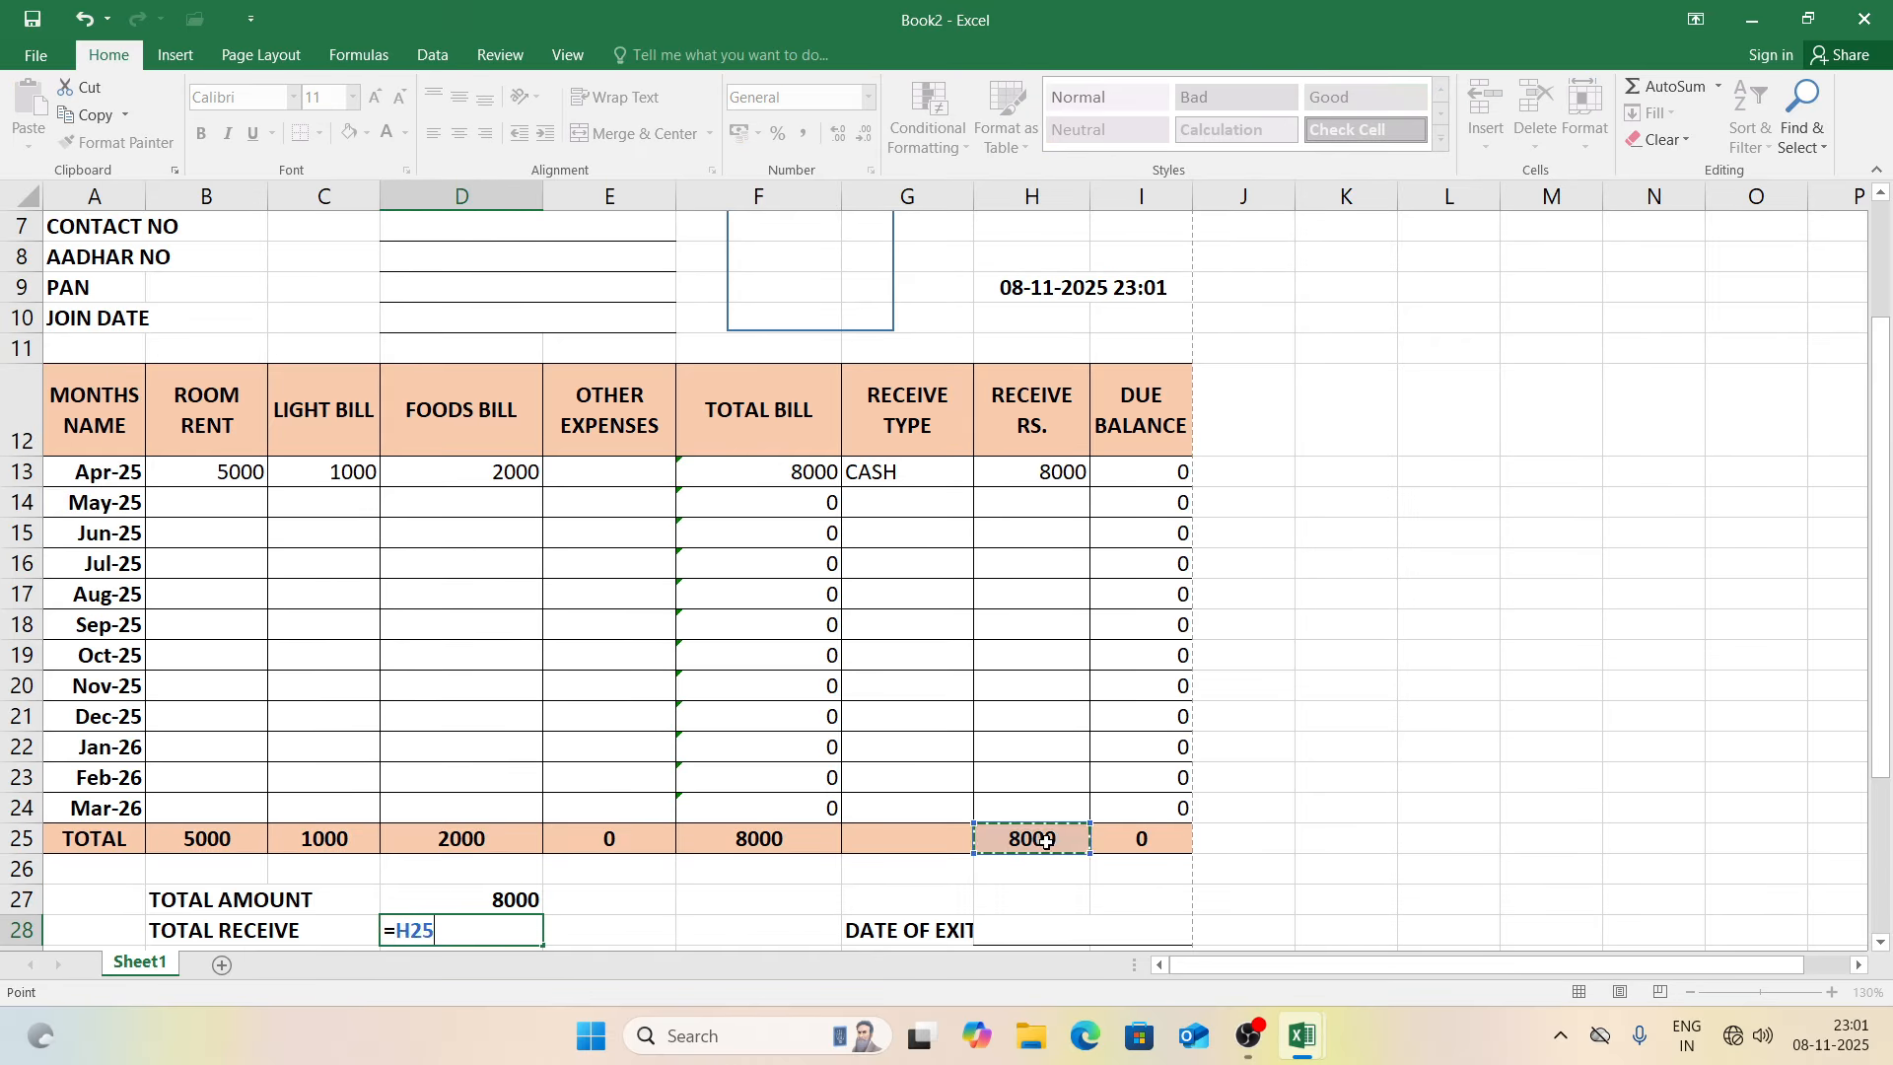
pyautogui.press('Return')
pyautogui.write('=')
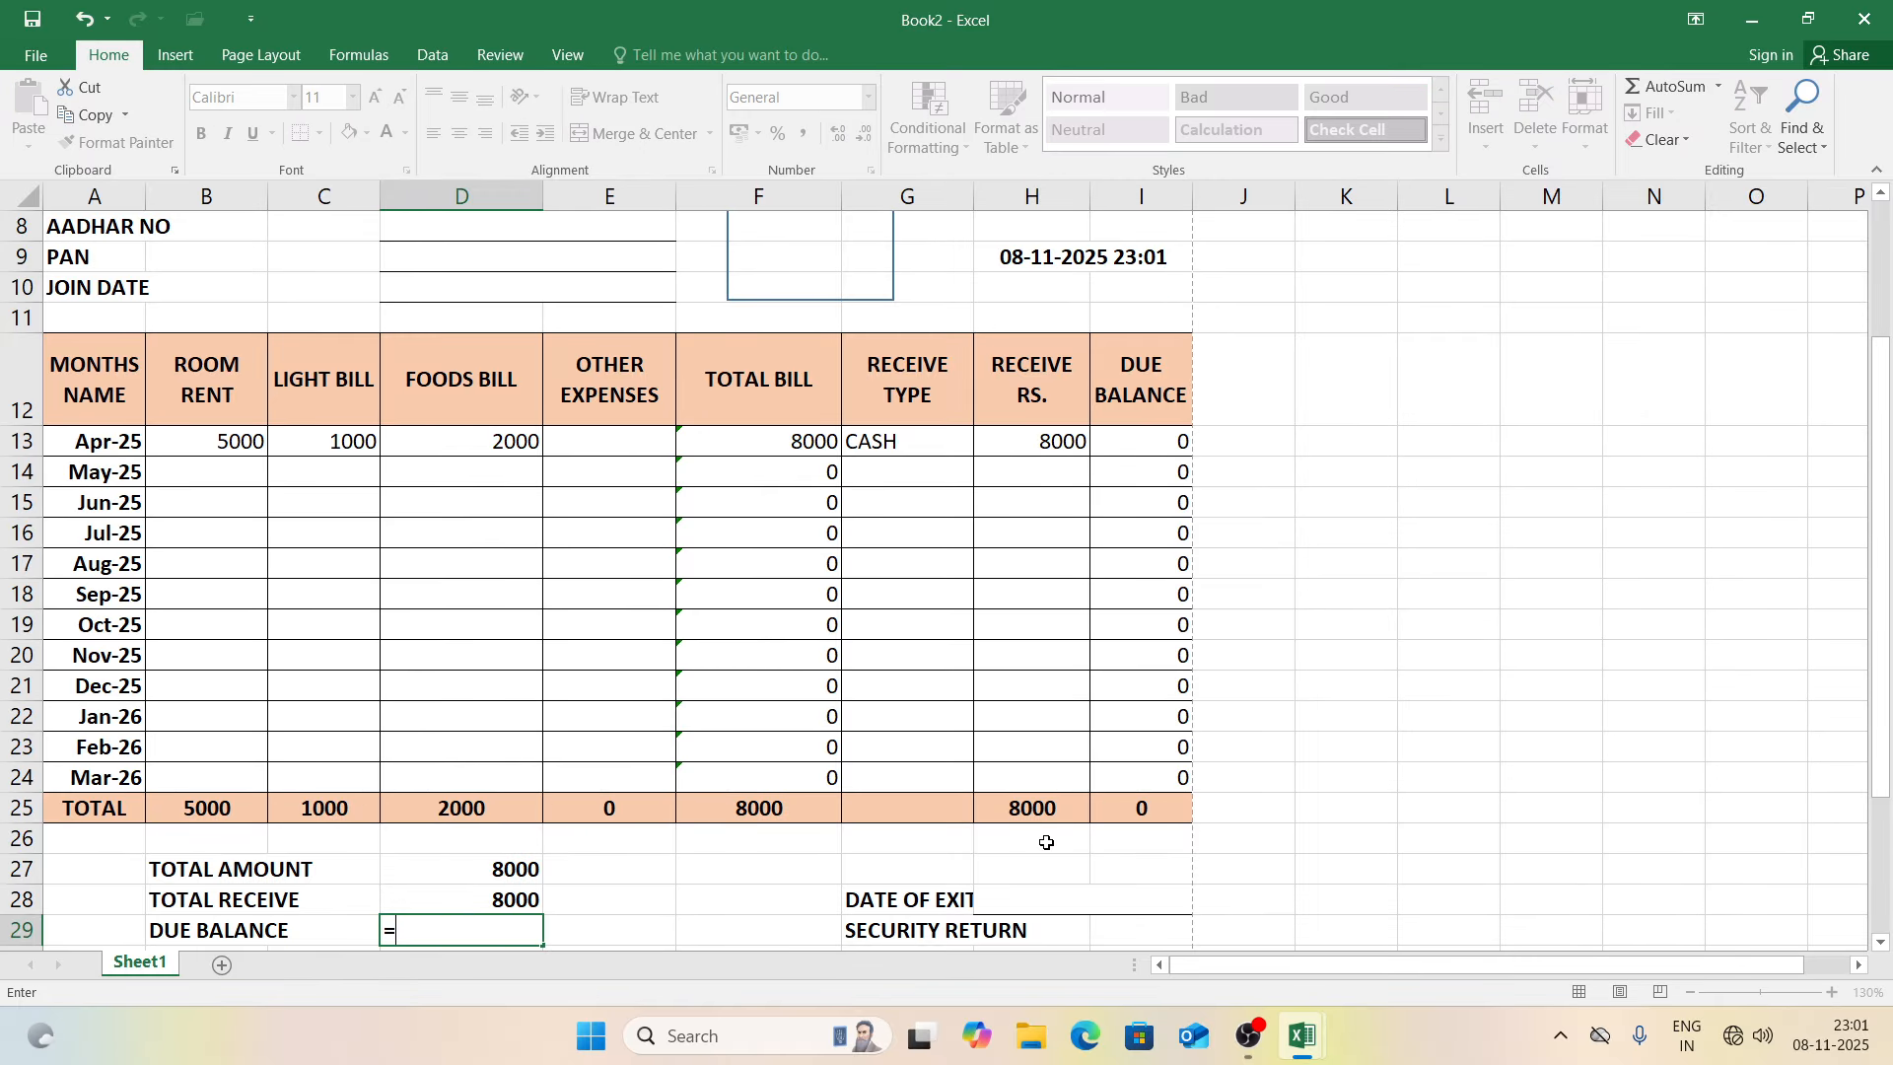
pyautogui.click(476, 876)
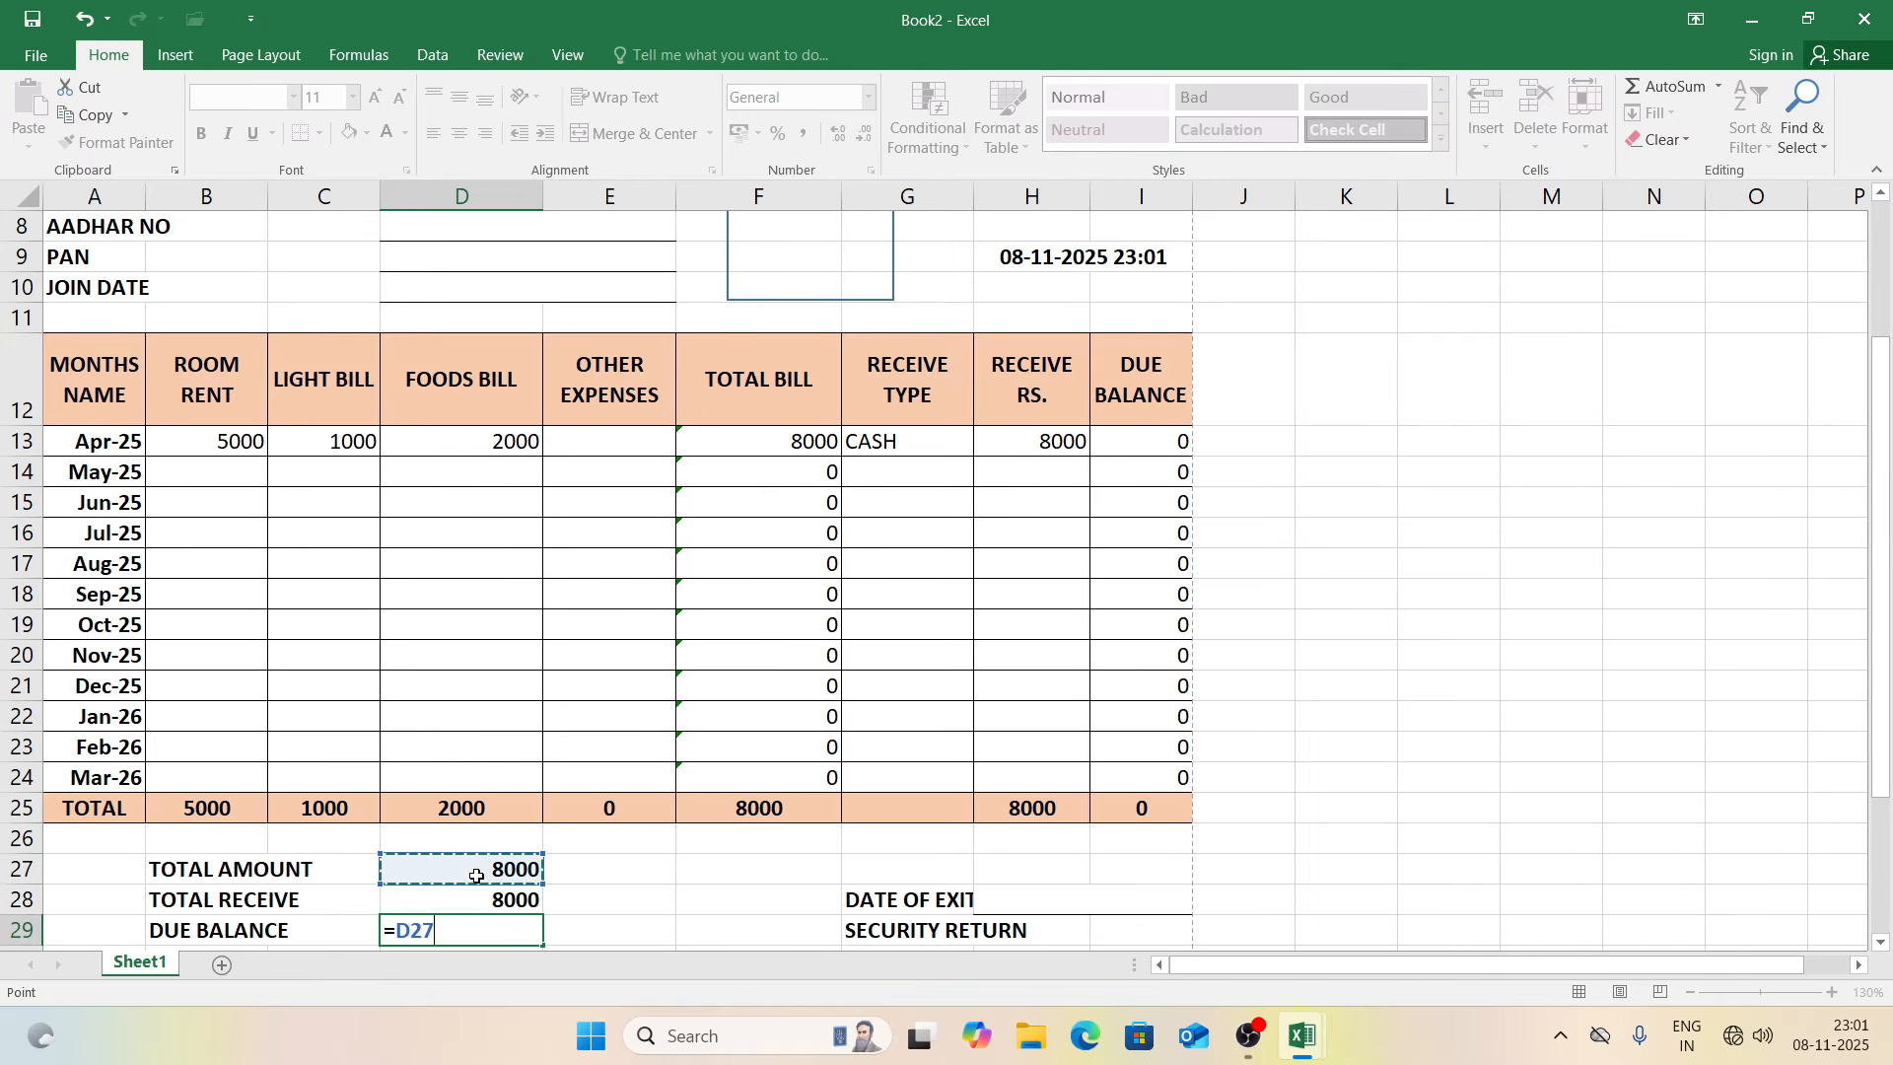
pyautogui.write('-')
pyautogui.click(477, 900)
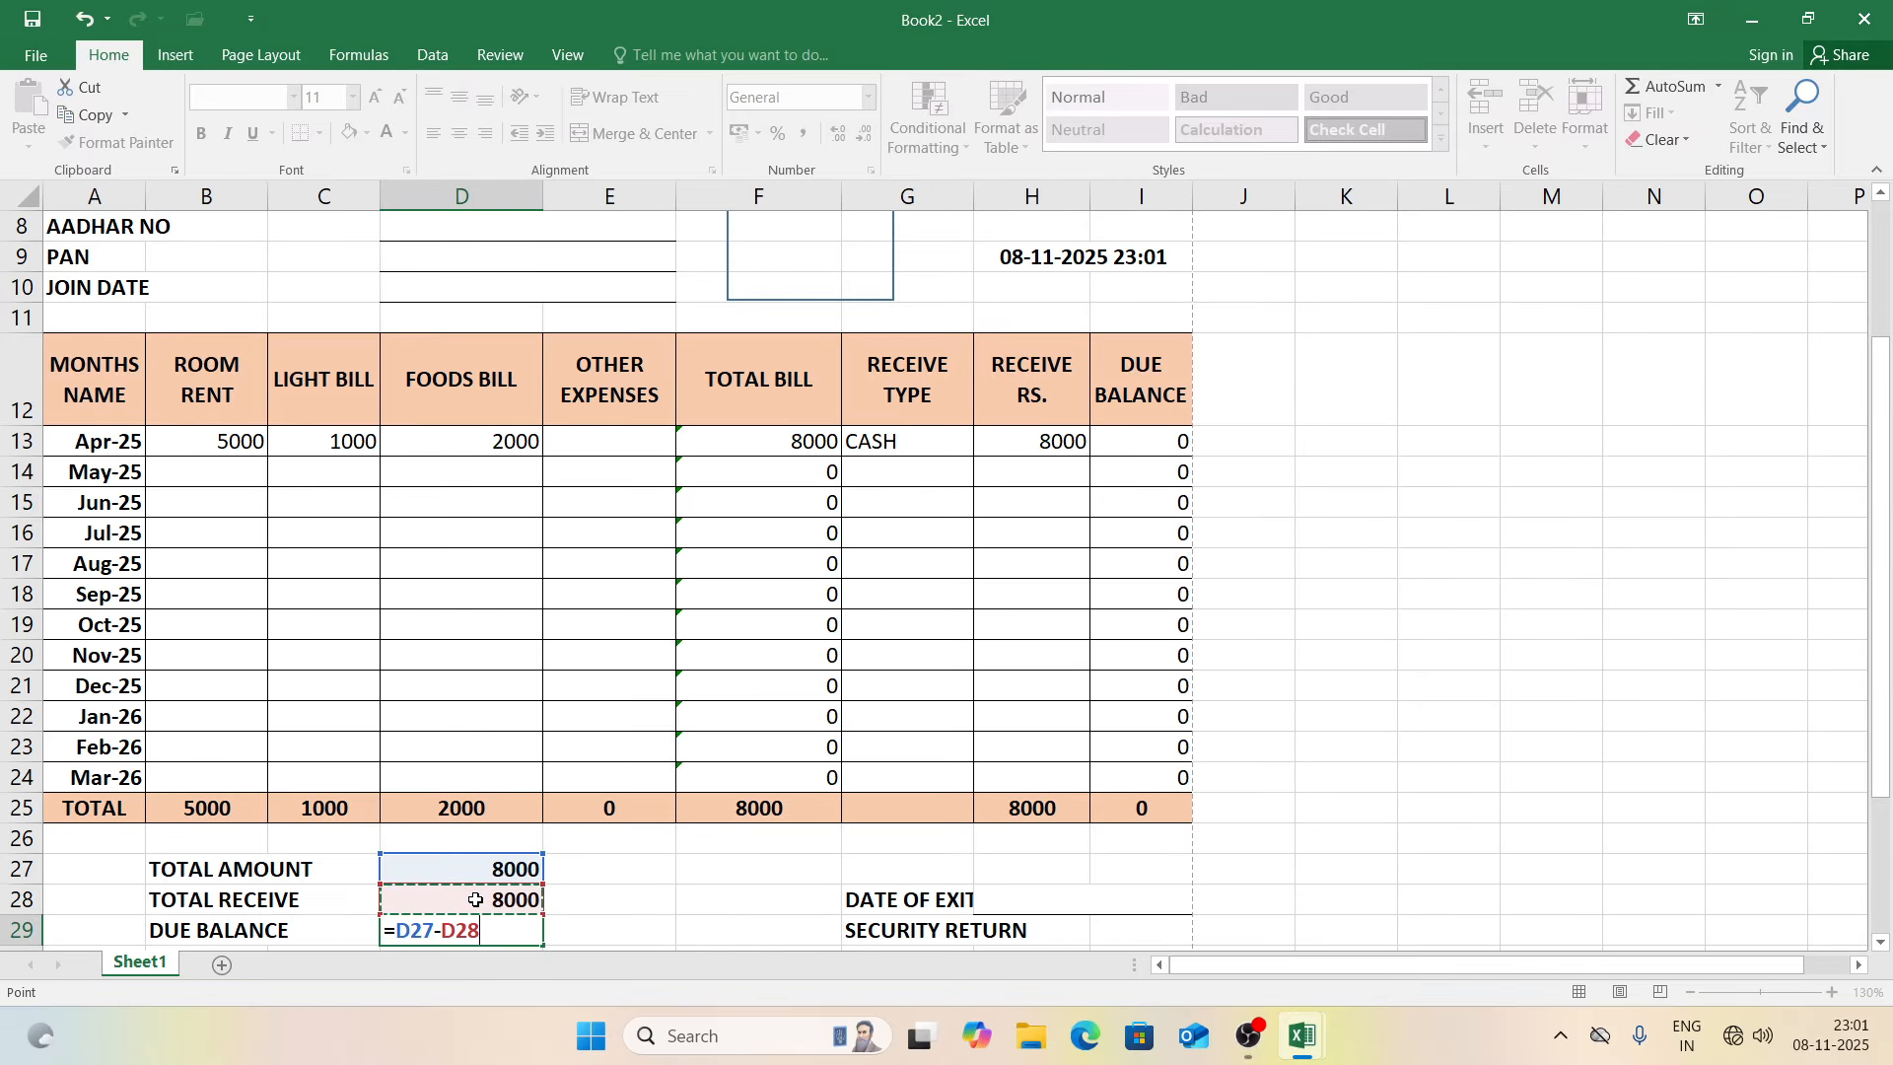
pyautogui.press('Return')
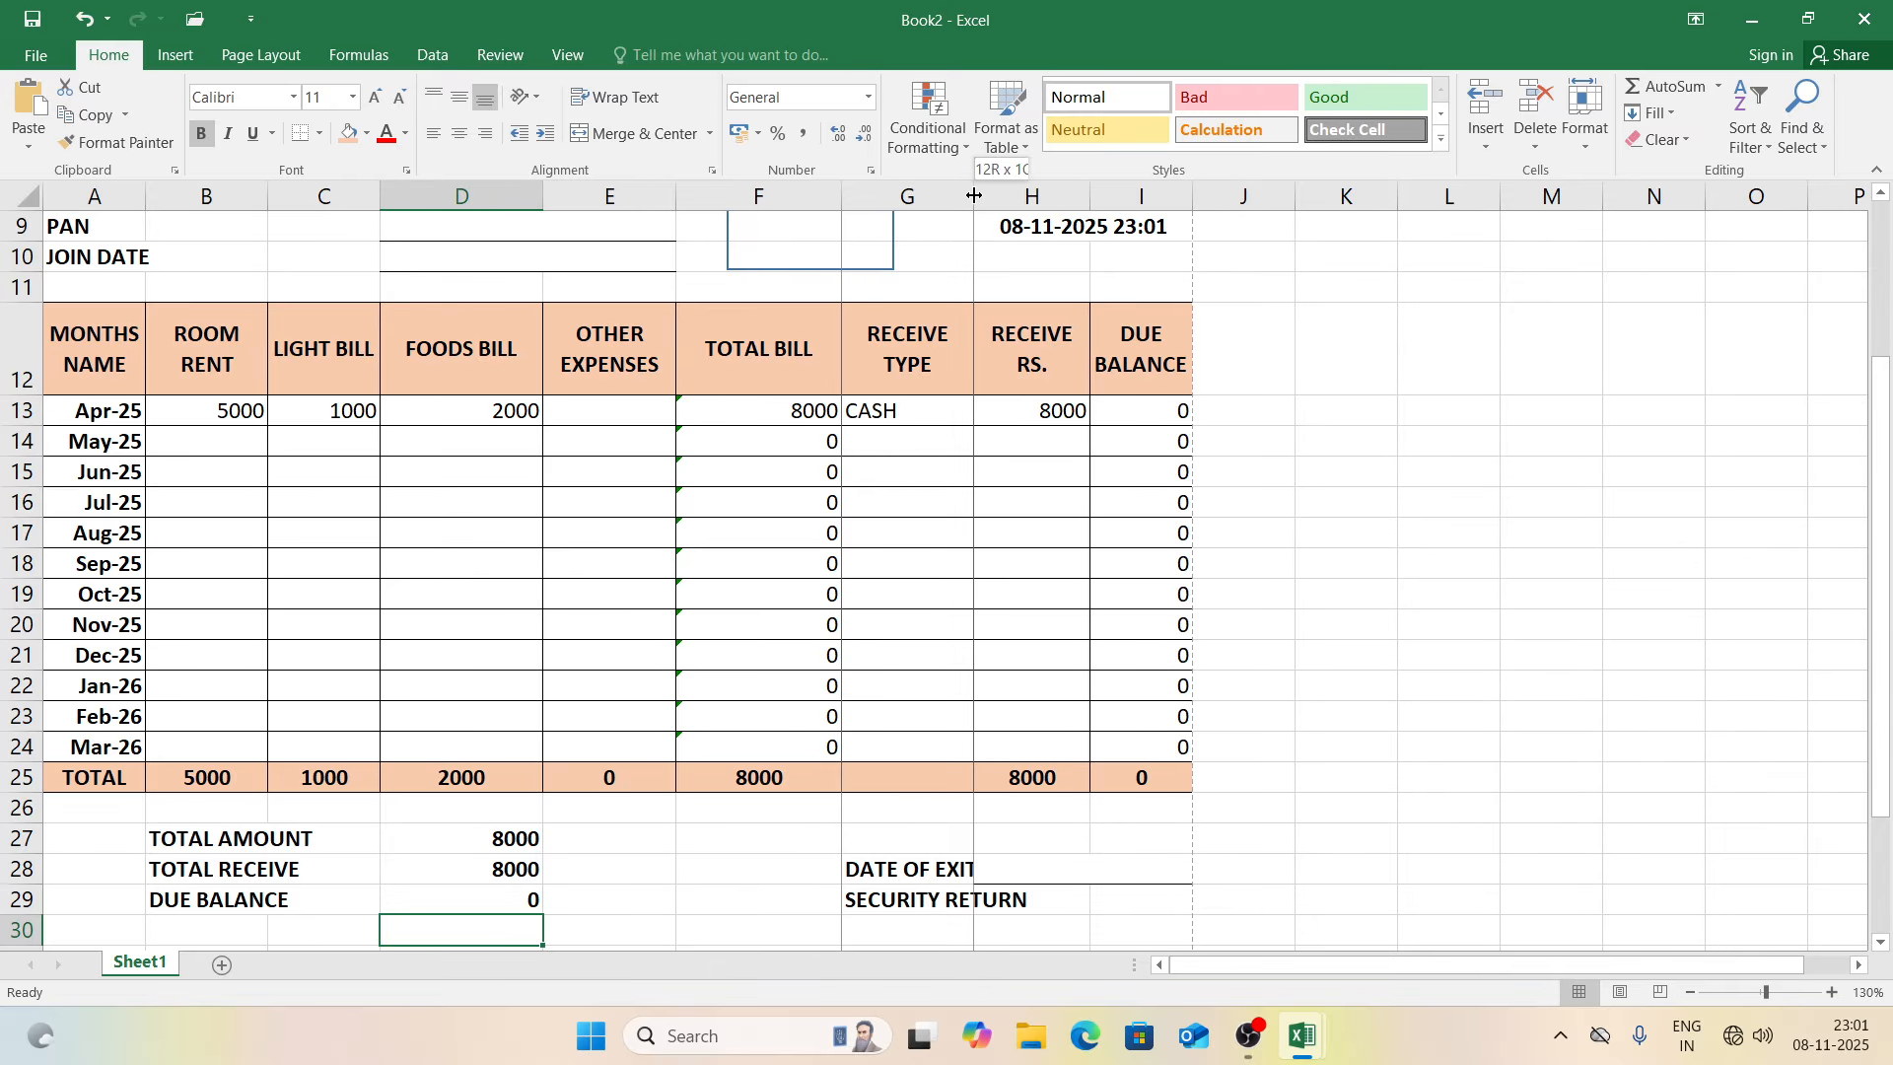
pyautogui.moveTo(974, 196); pyautogui.dragTo(986, 198)
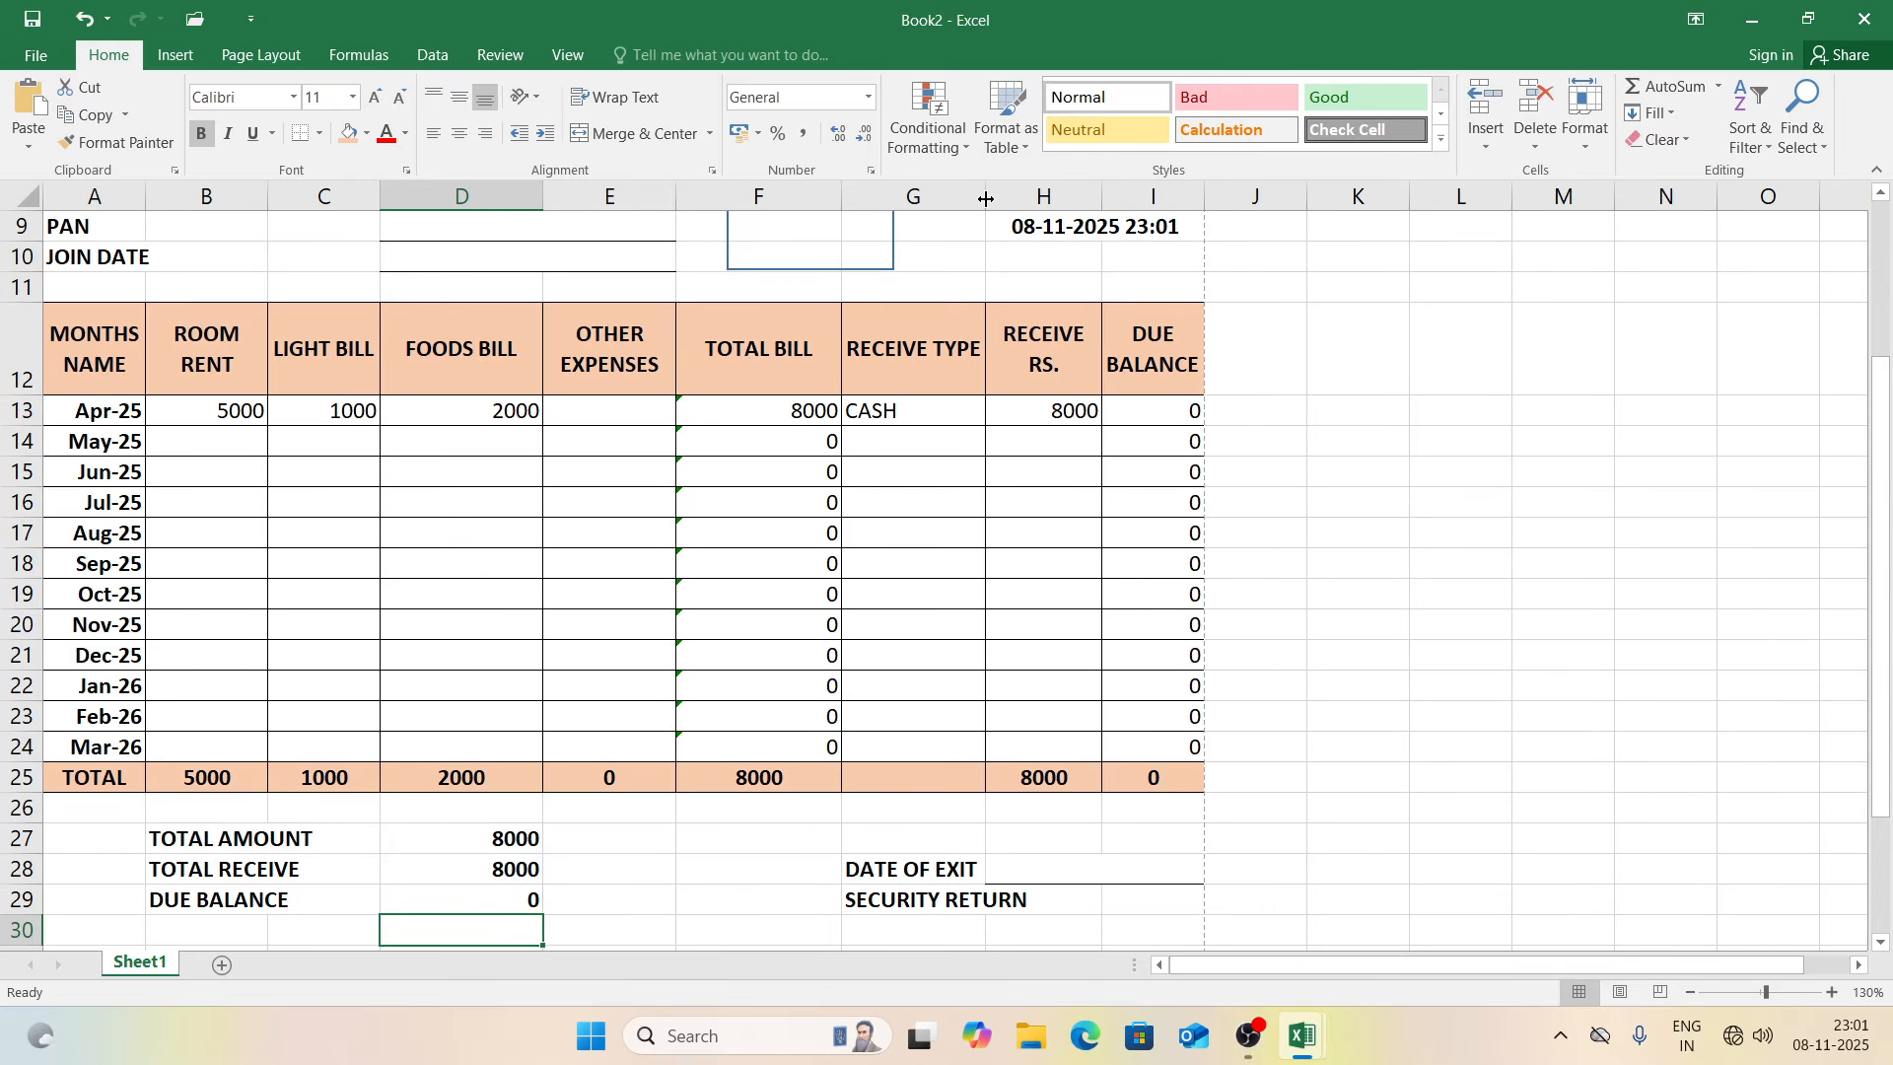
pyautogui.click(1274, 581)
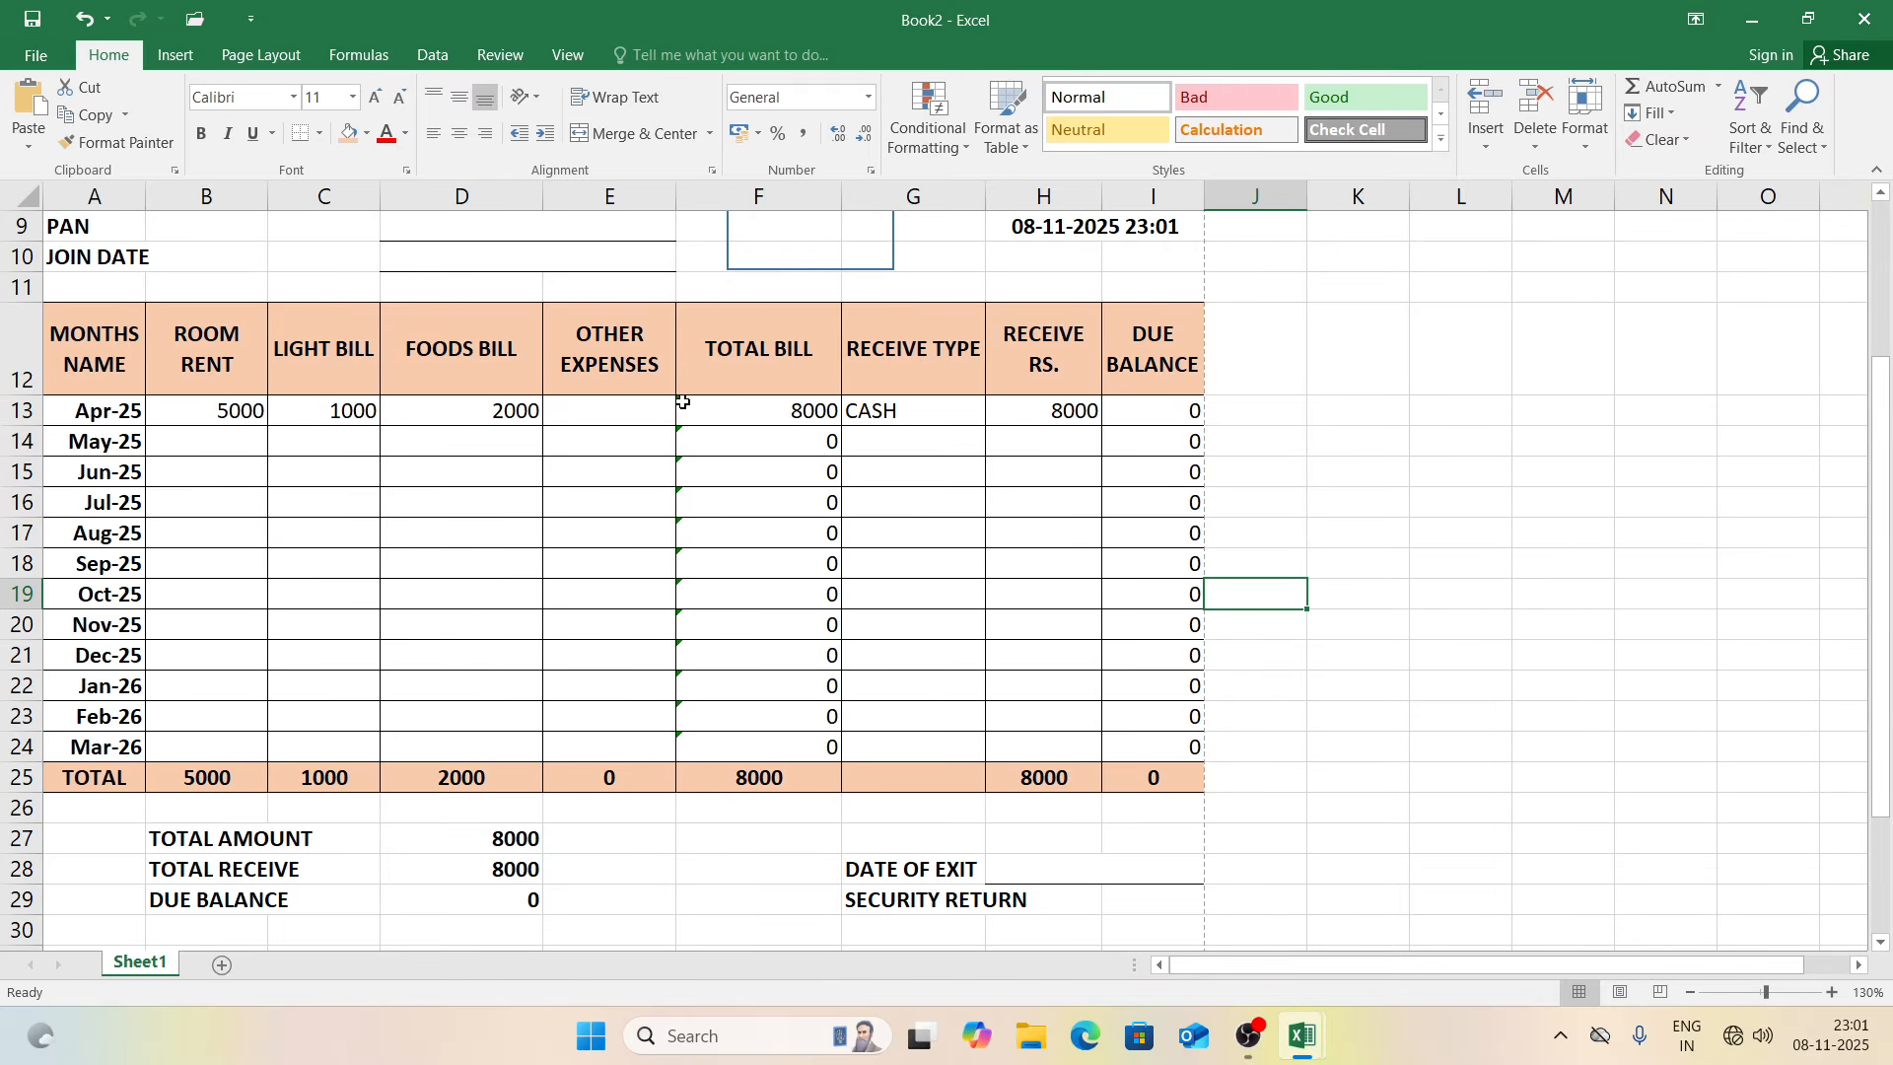
# Step: Run Error Checking and ignore every omitted-adjacent-cells warning on the F13:F24 totals
pyautogui.click(376, 52)
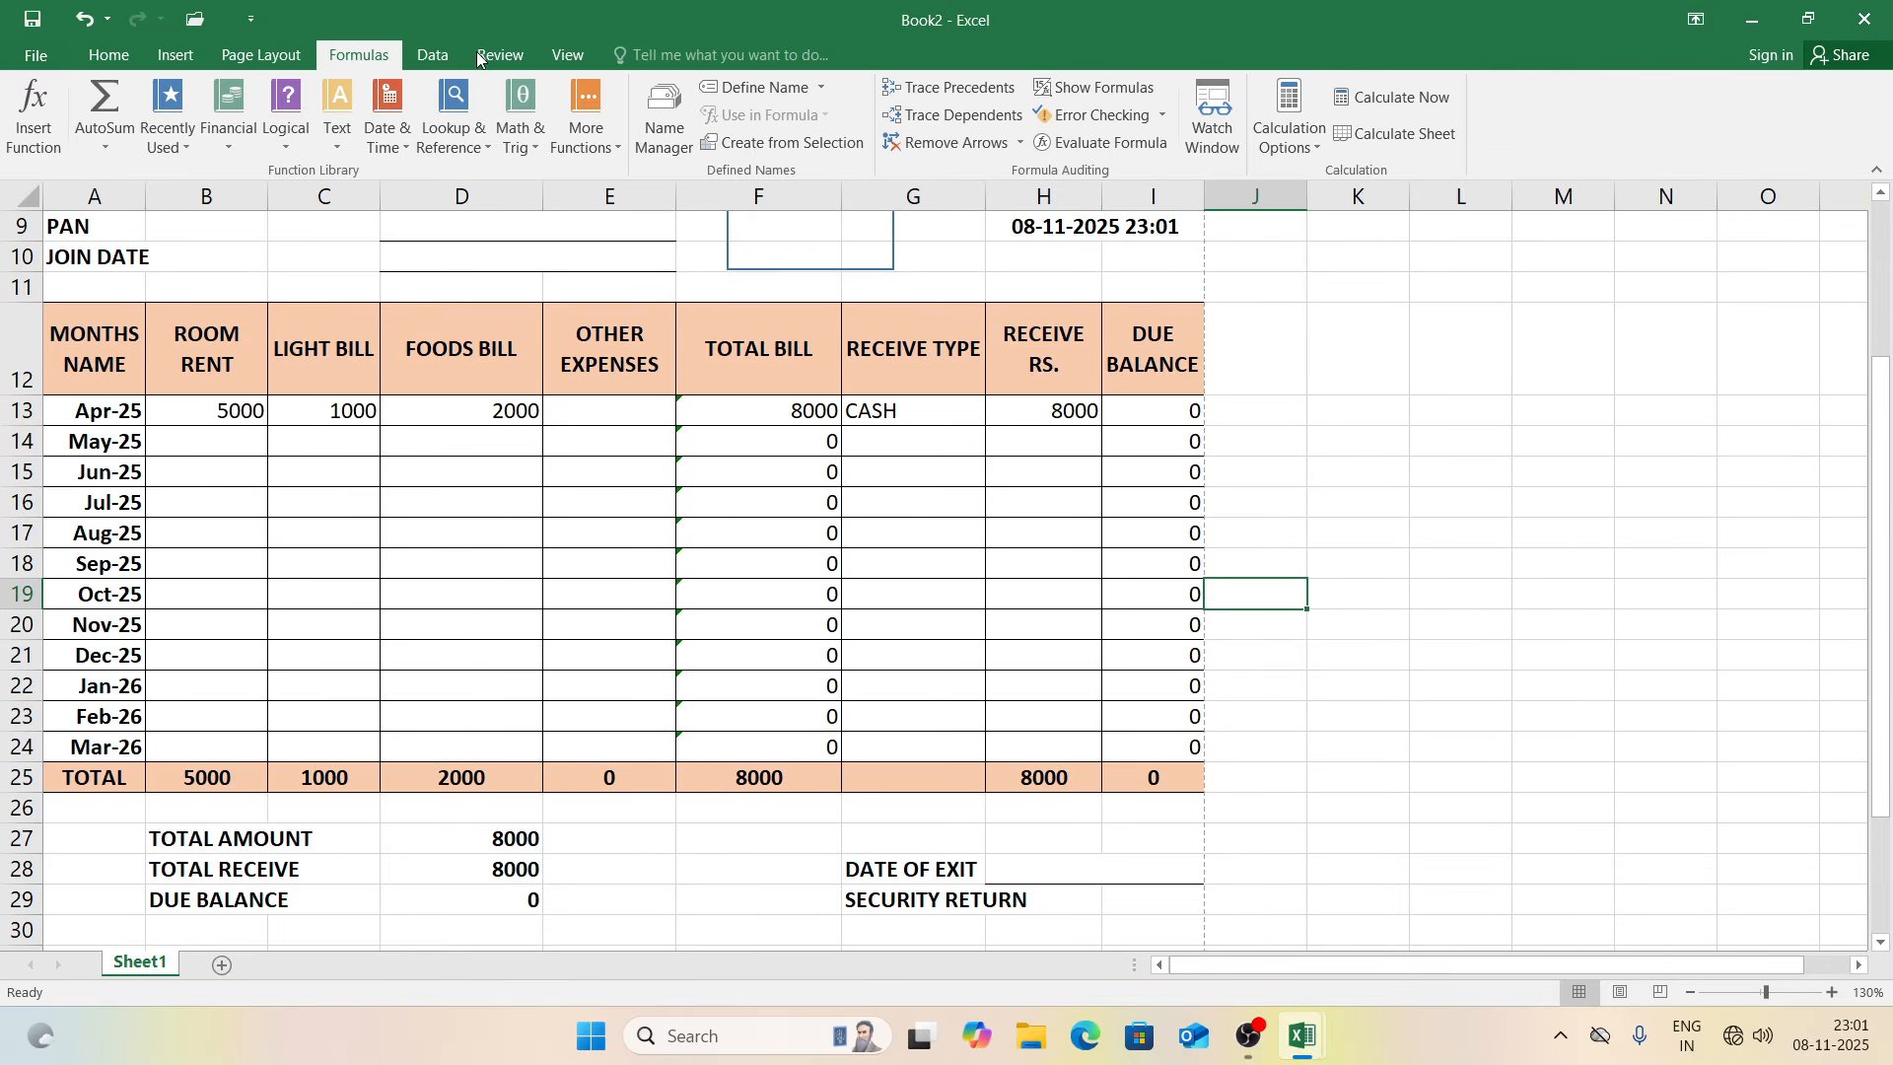
pyautogui.click(1086, 121)
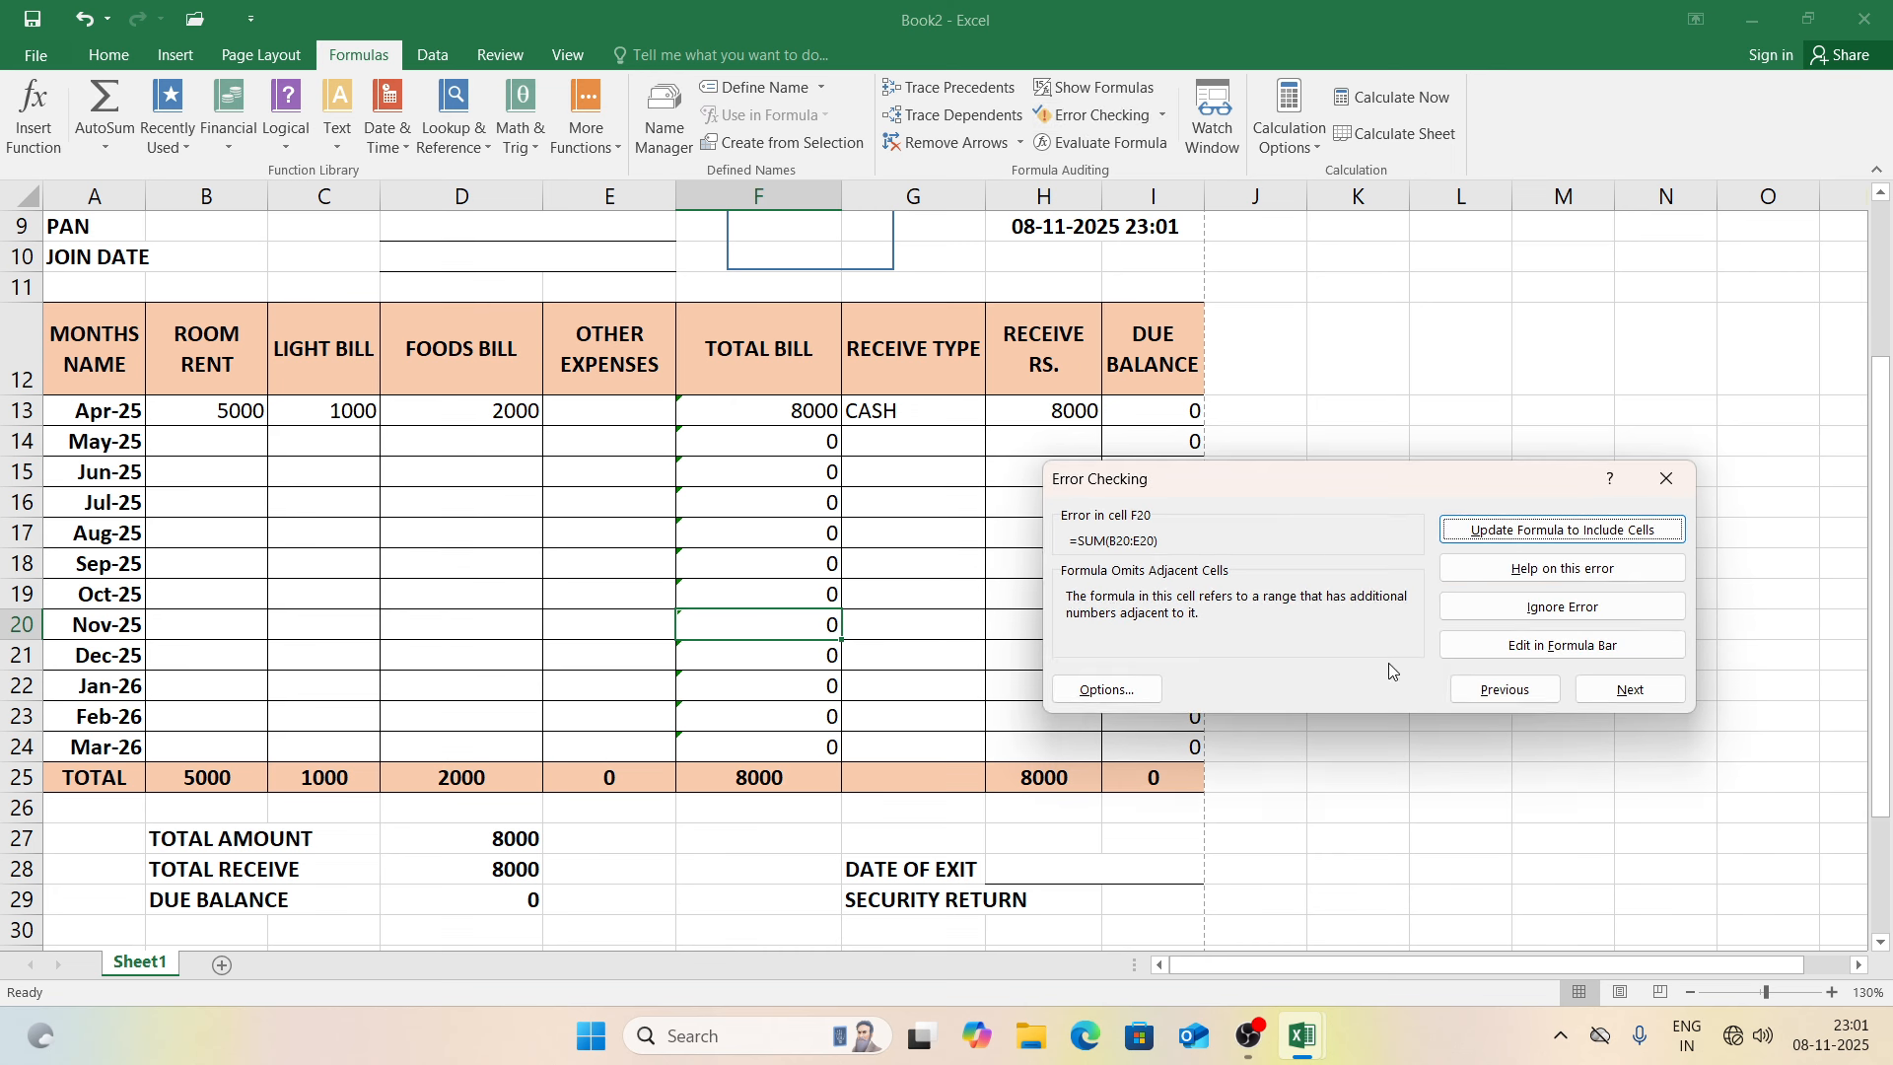
pyautogui.click(1538, 608)
pyautogui.click(1538, 607)
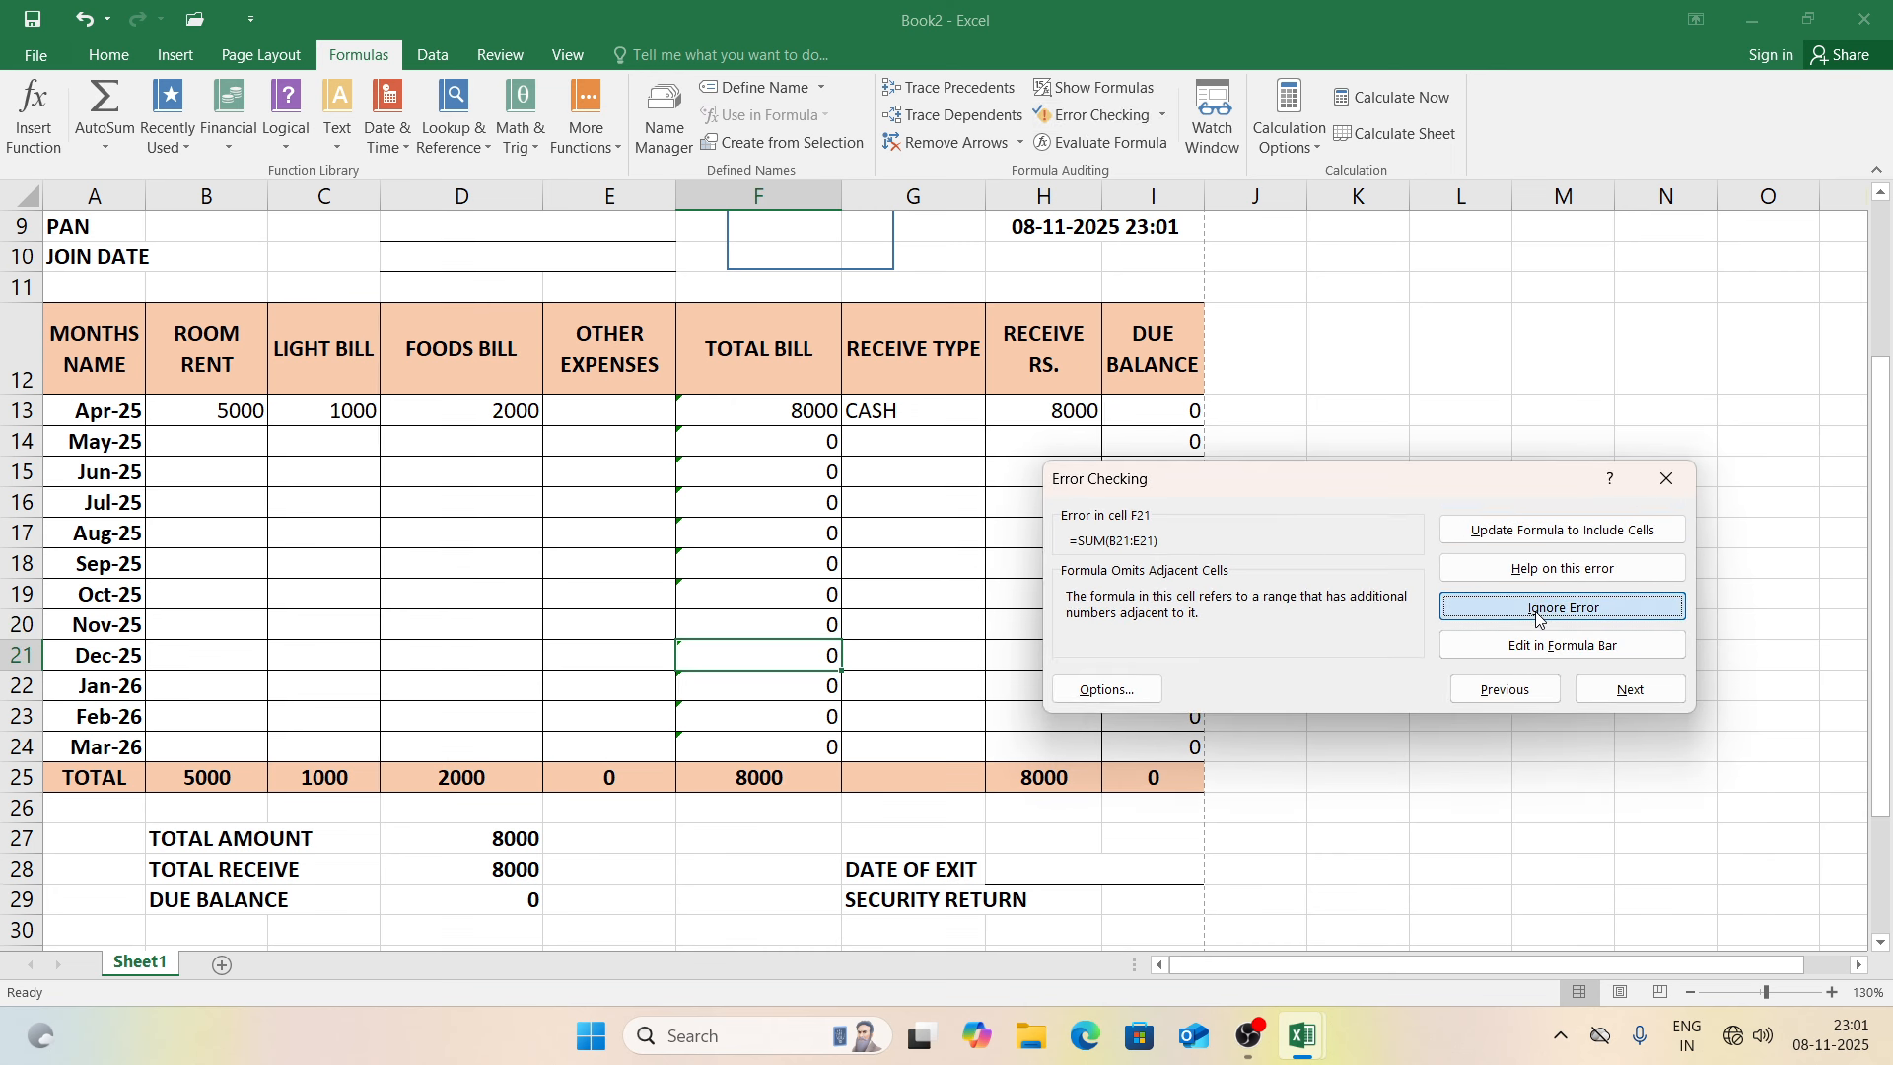
pyautogui.click(1538, 608)
pyautogui.click(1538, 607)
pyautogui.click(1538, 608)
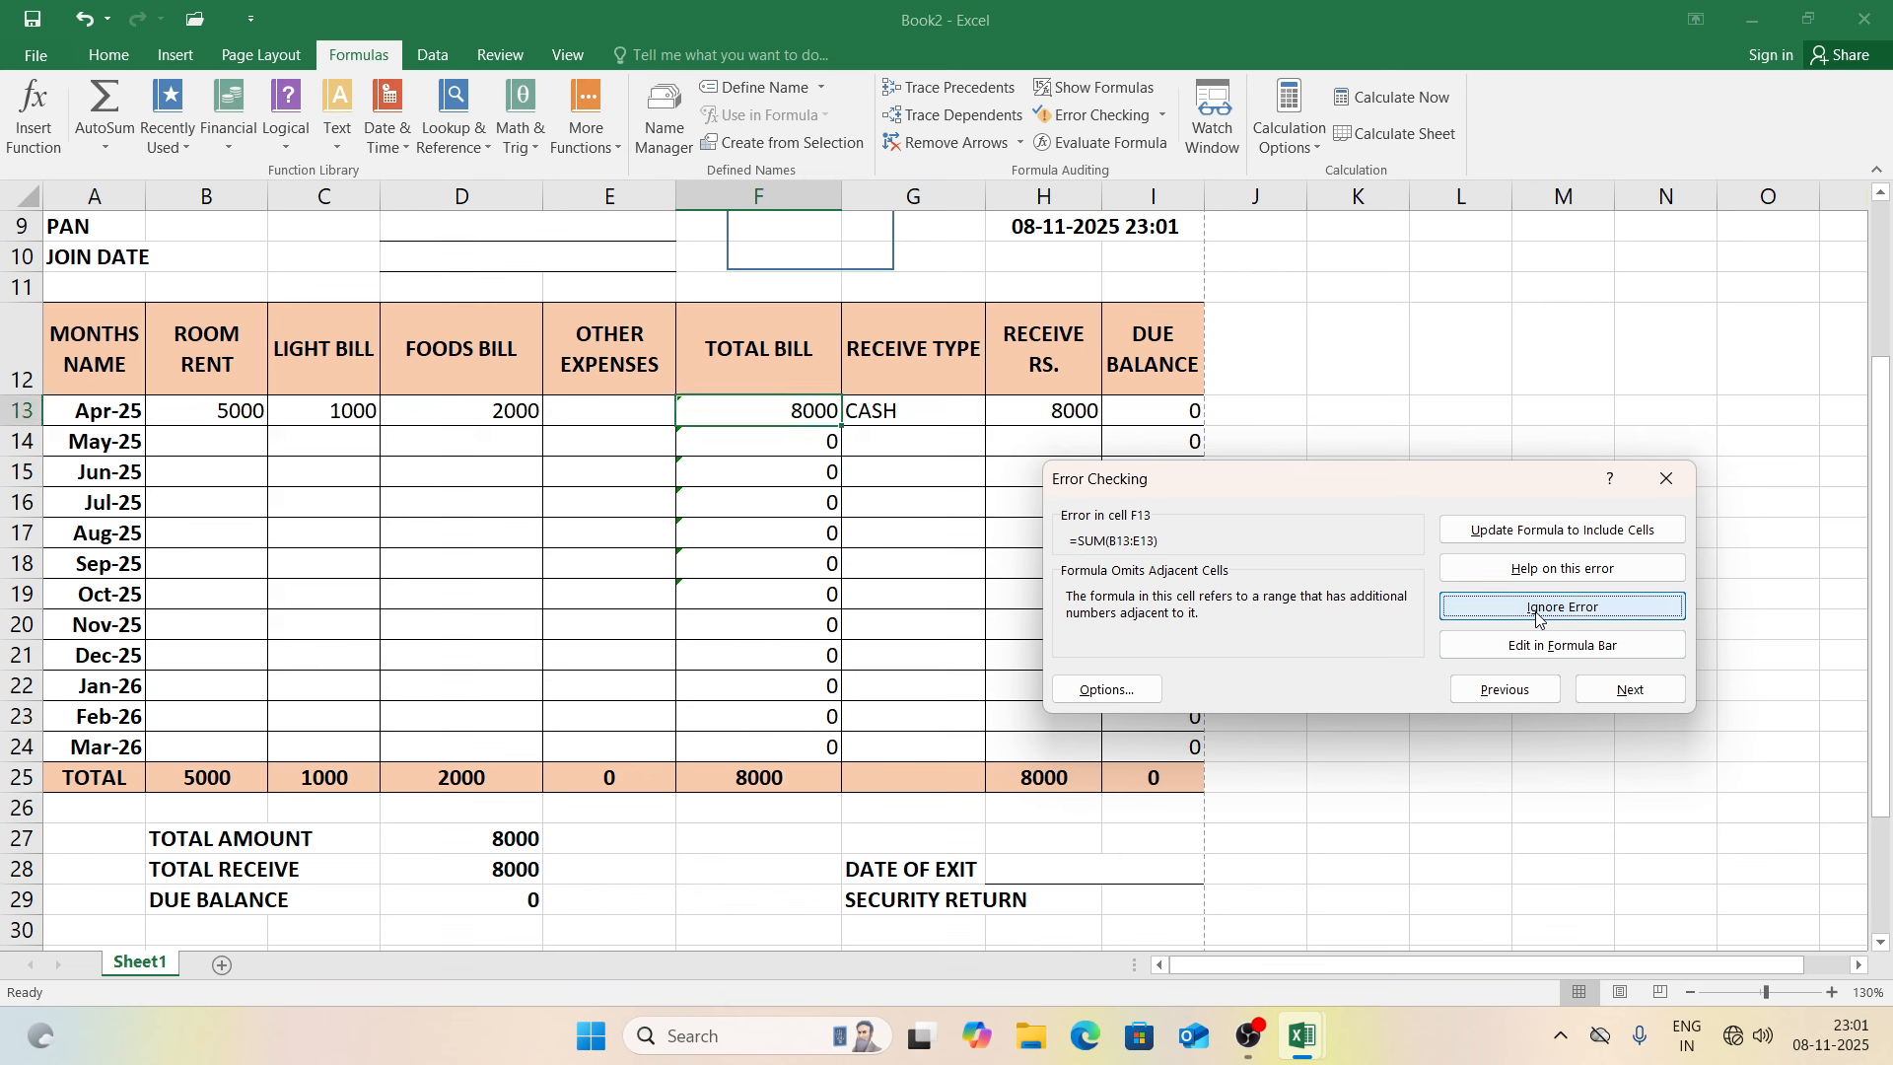
pyautogui.click(1538, 608)
pyautogui.click(1538, 607)
pyautogui.click(1538, 608)
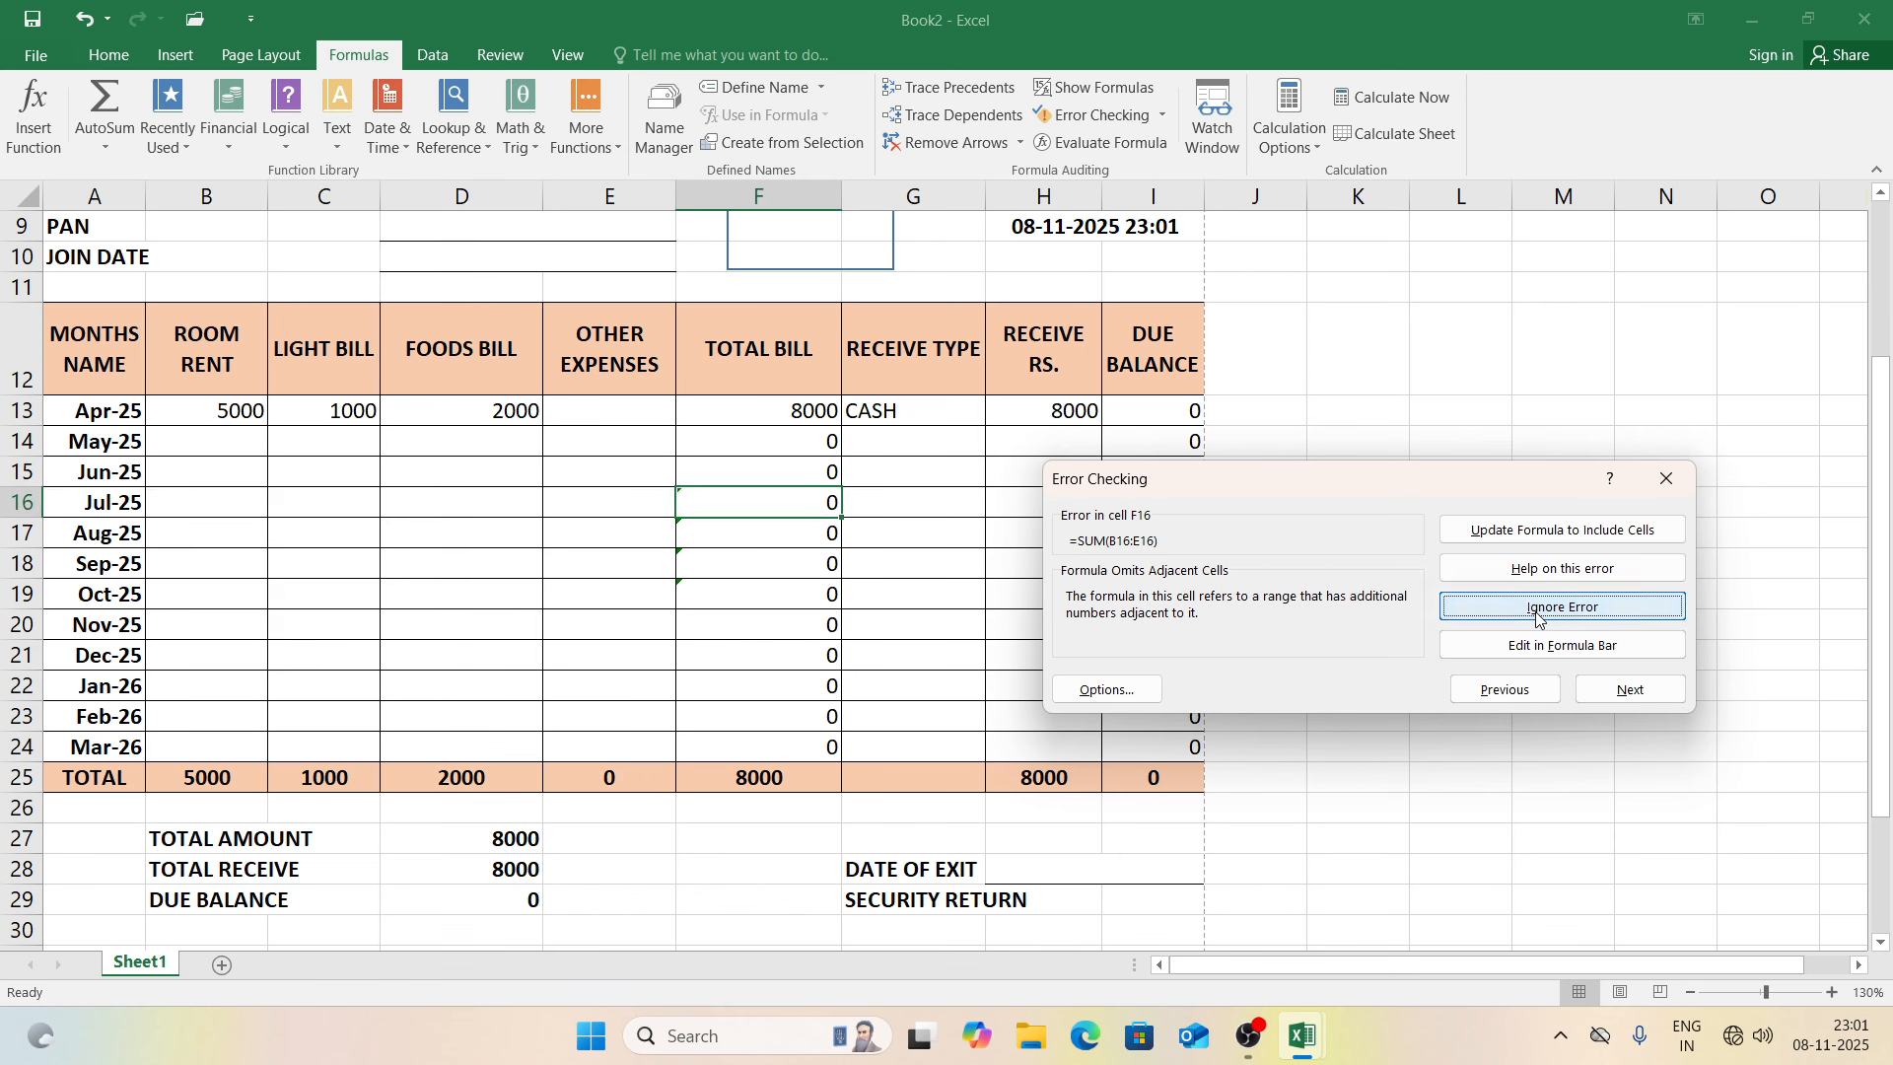
pyautogui.click(1538, 607)
pyautogui.click(1538, 607)
pyautogui.click(1538, 607)
pyautogui.click(1538, 607)
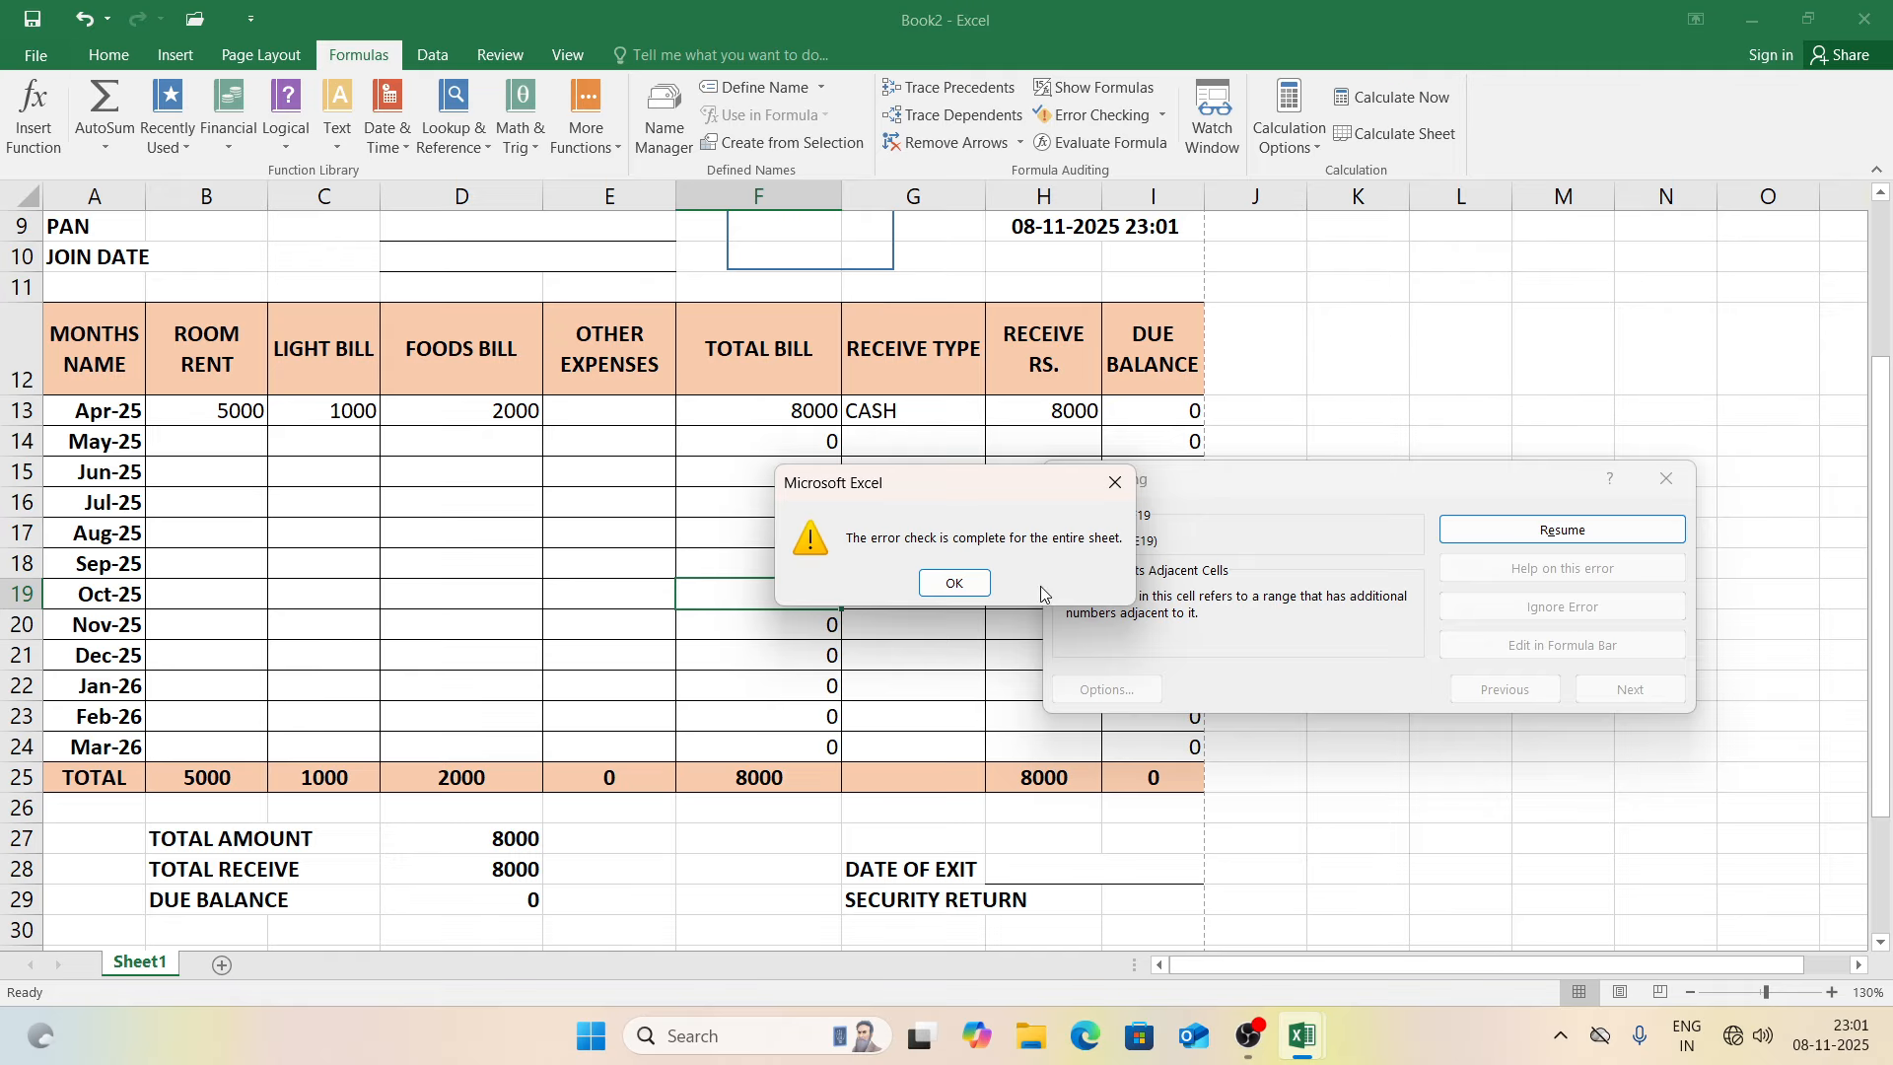
pyautogui.click(958, 588)
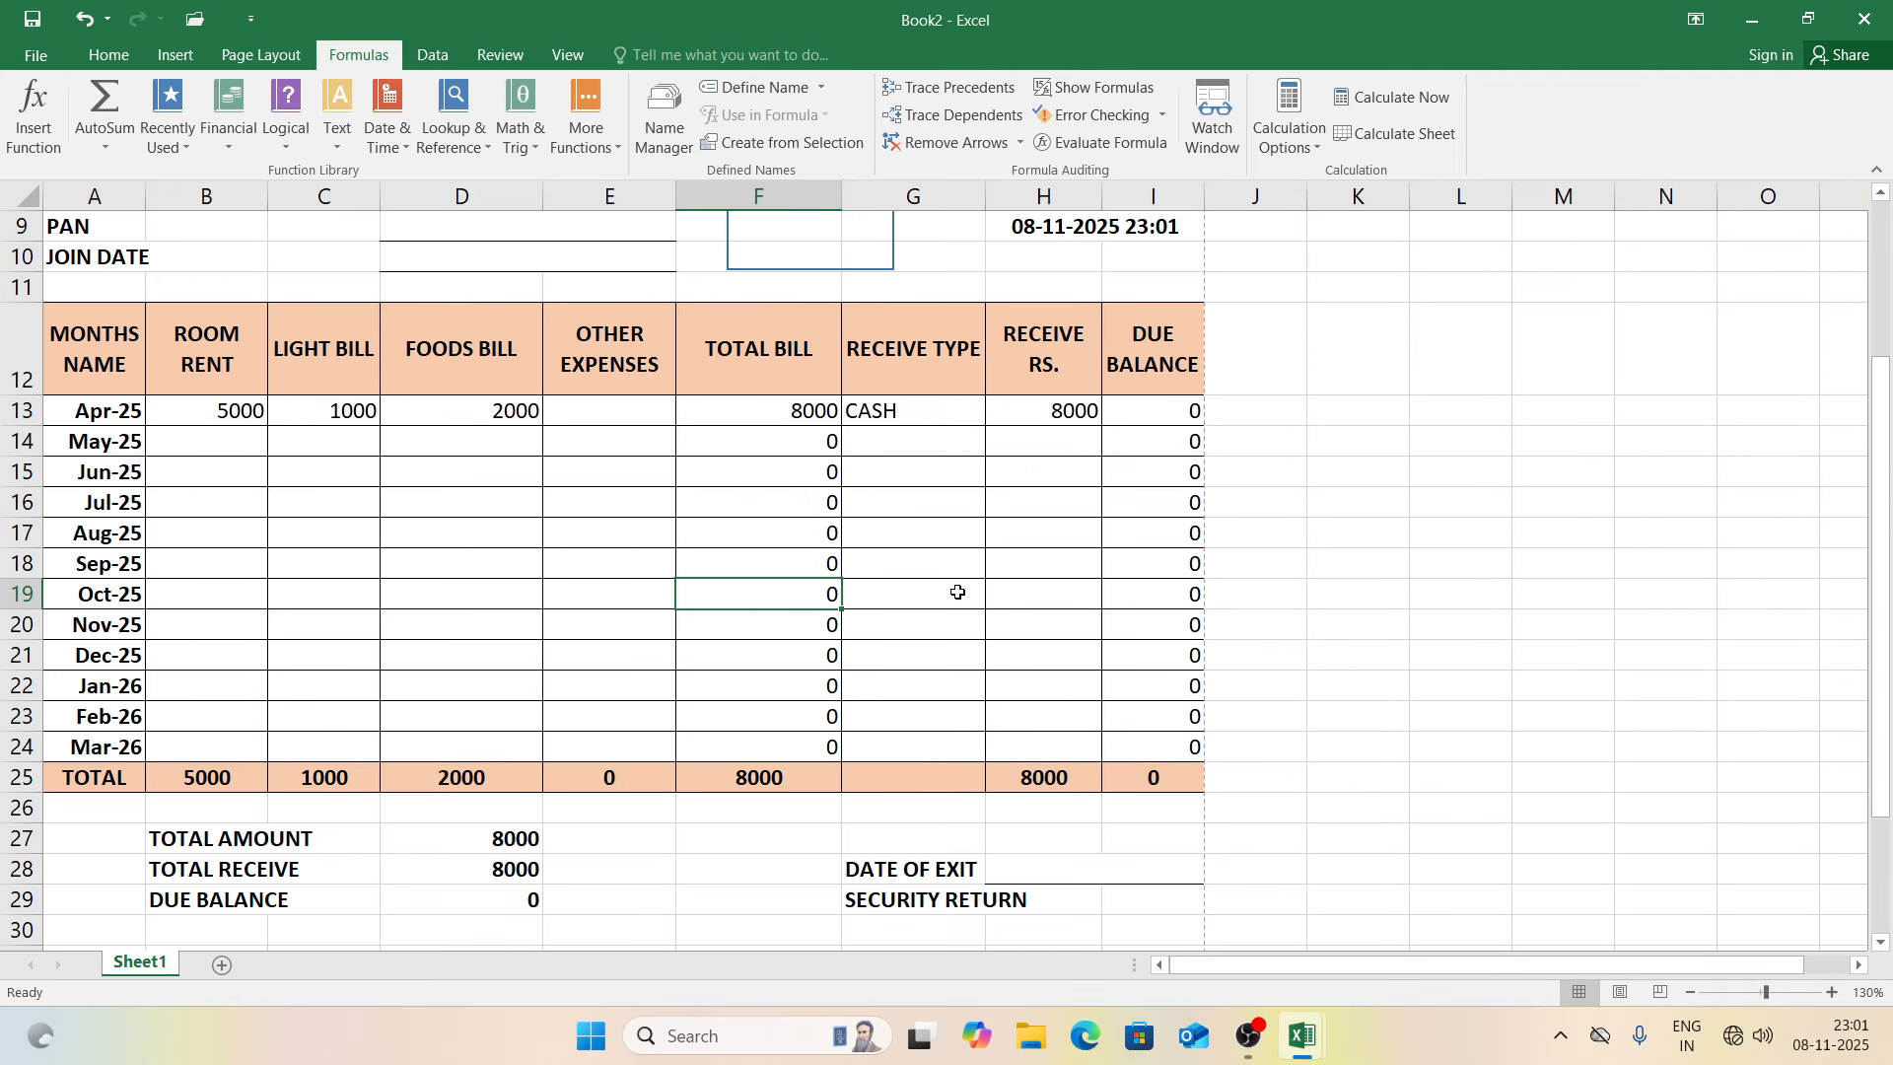
pyautogui.click(1145, 558)
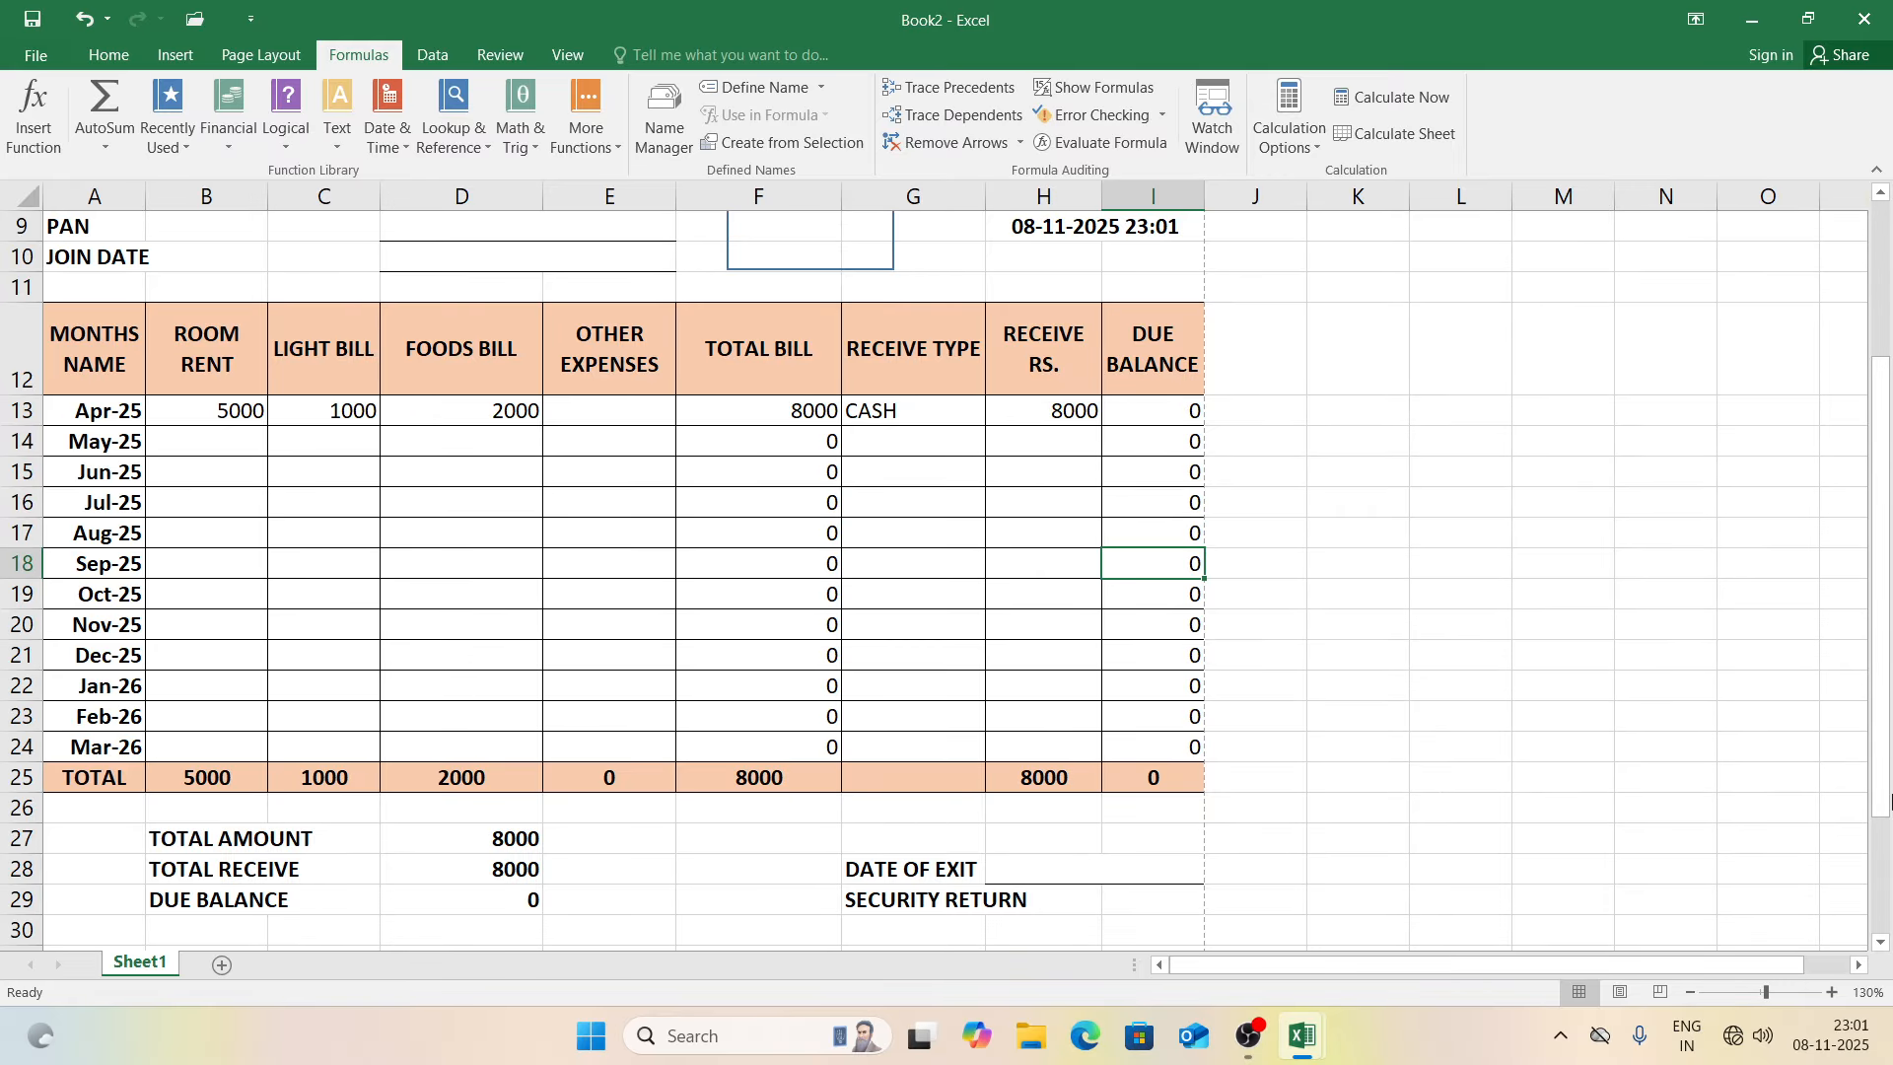
pyautogui.moveTo(1883, 808); pyautogui.dragTo(1875, 740)
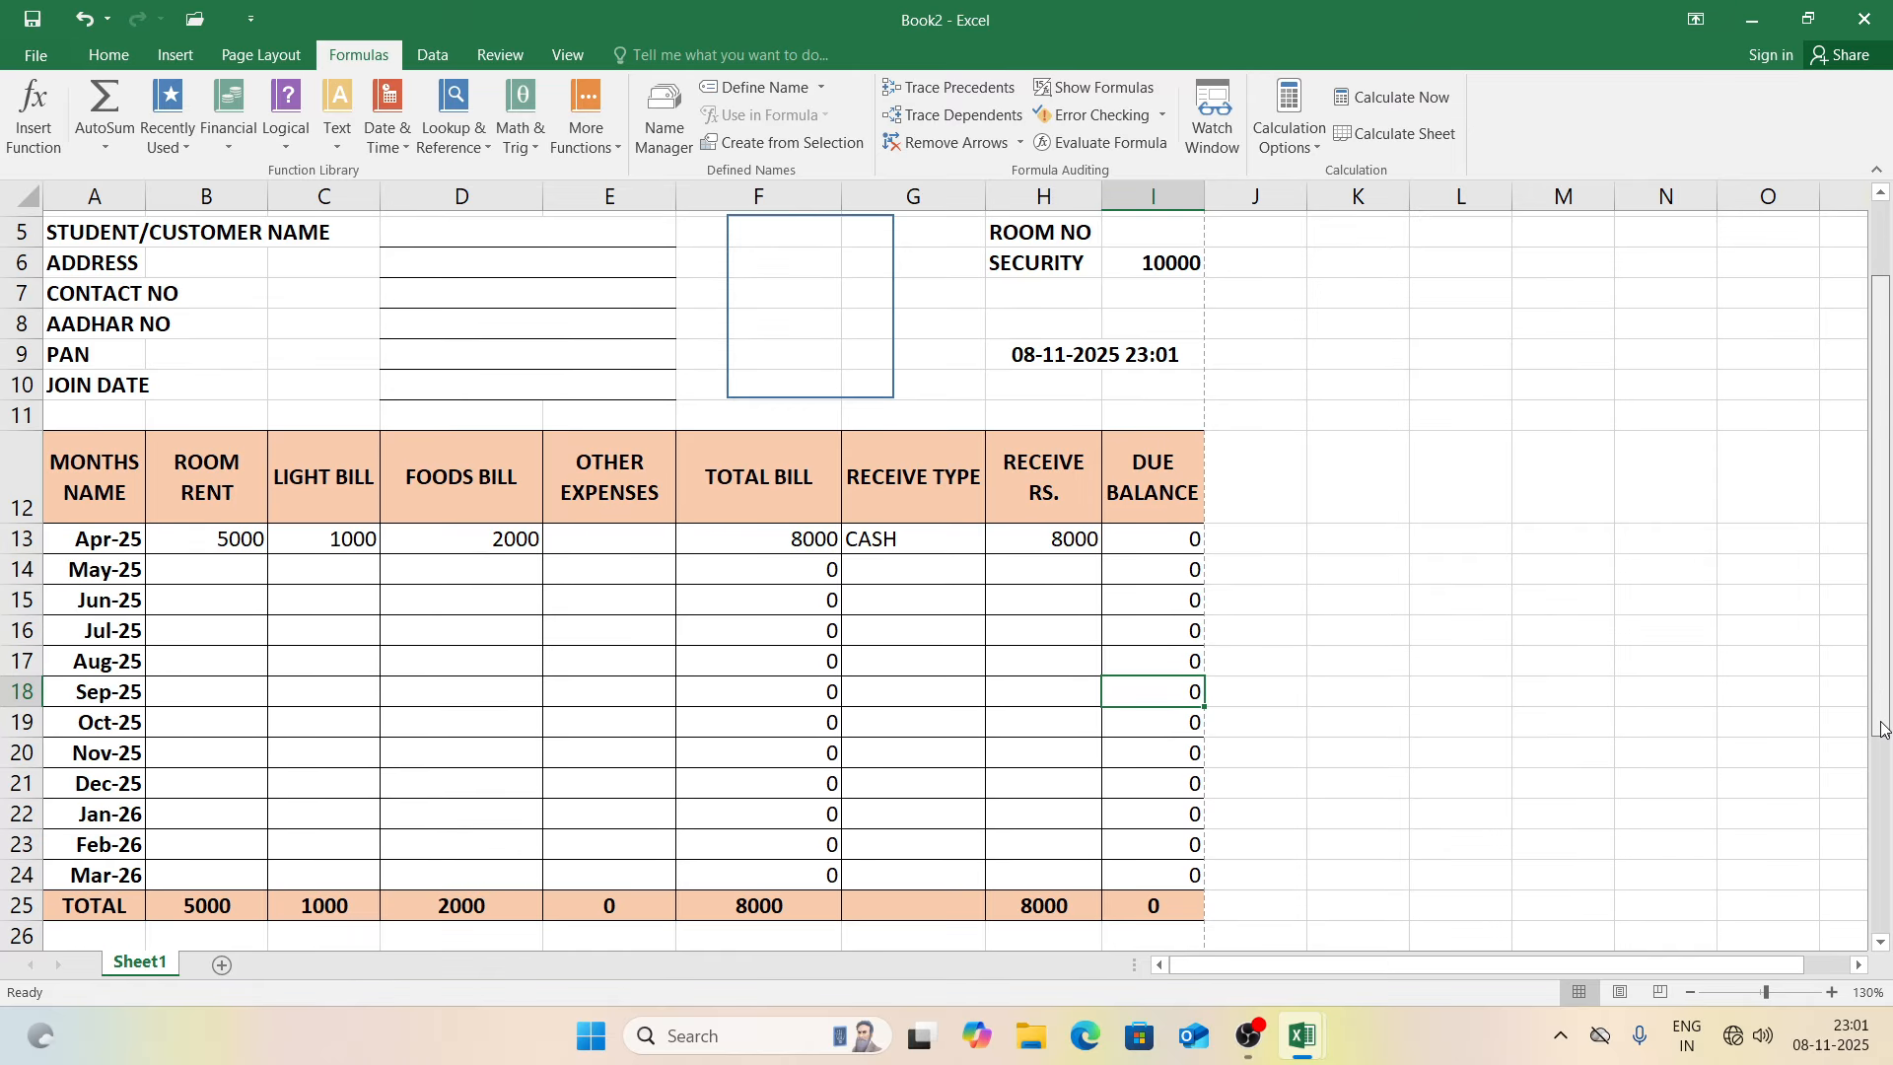
pyautogui.moveTo(238, 536); pyautogui.dragTo(475, 539)
pyautogui.press('Delete')
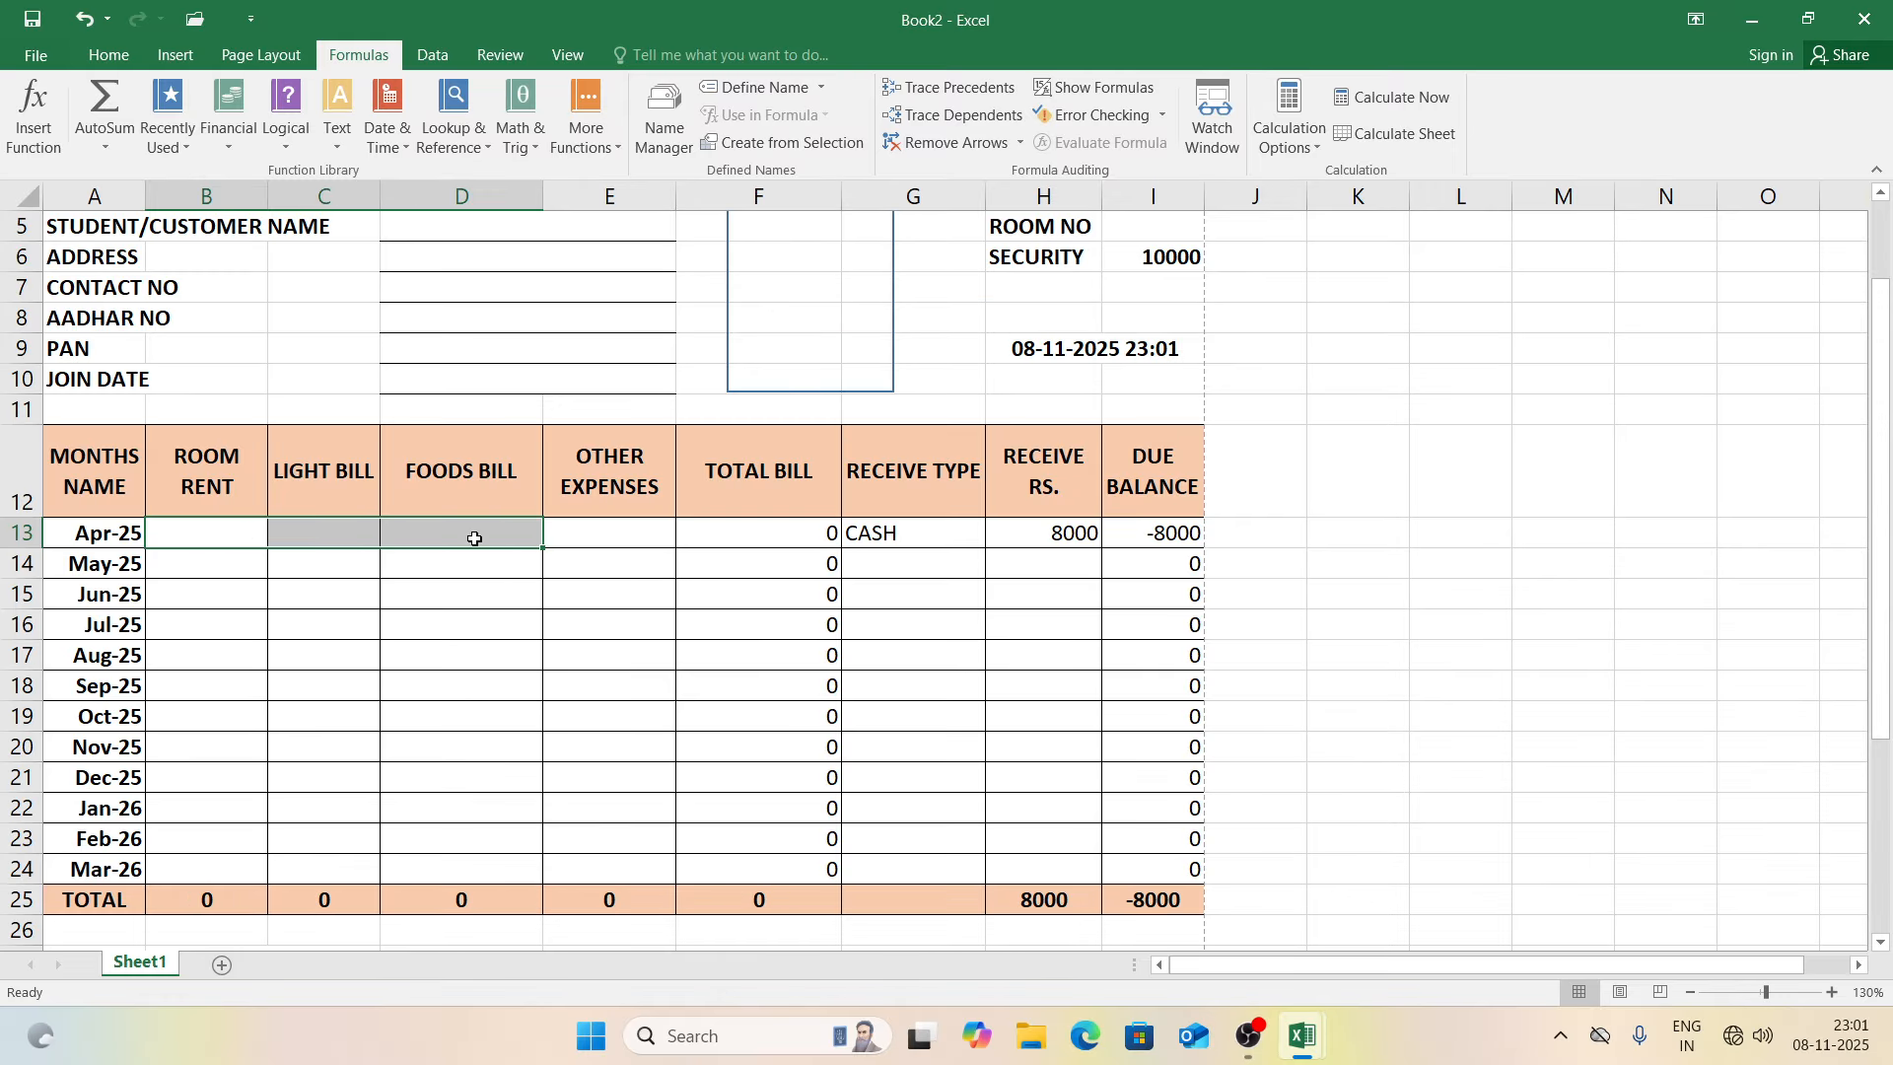
pyautogui.moveTo(931, 536); pyautogui.dragTo(1035, 536)
pyautogui.press('Delete')
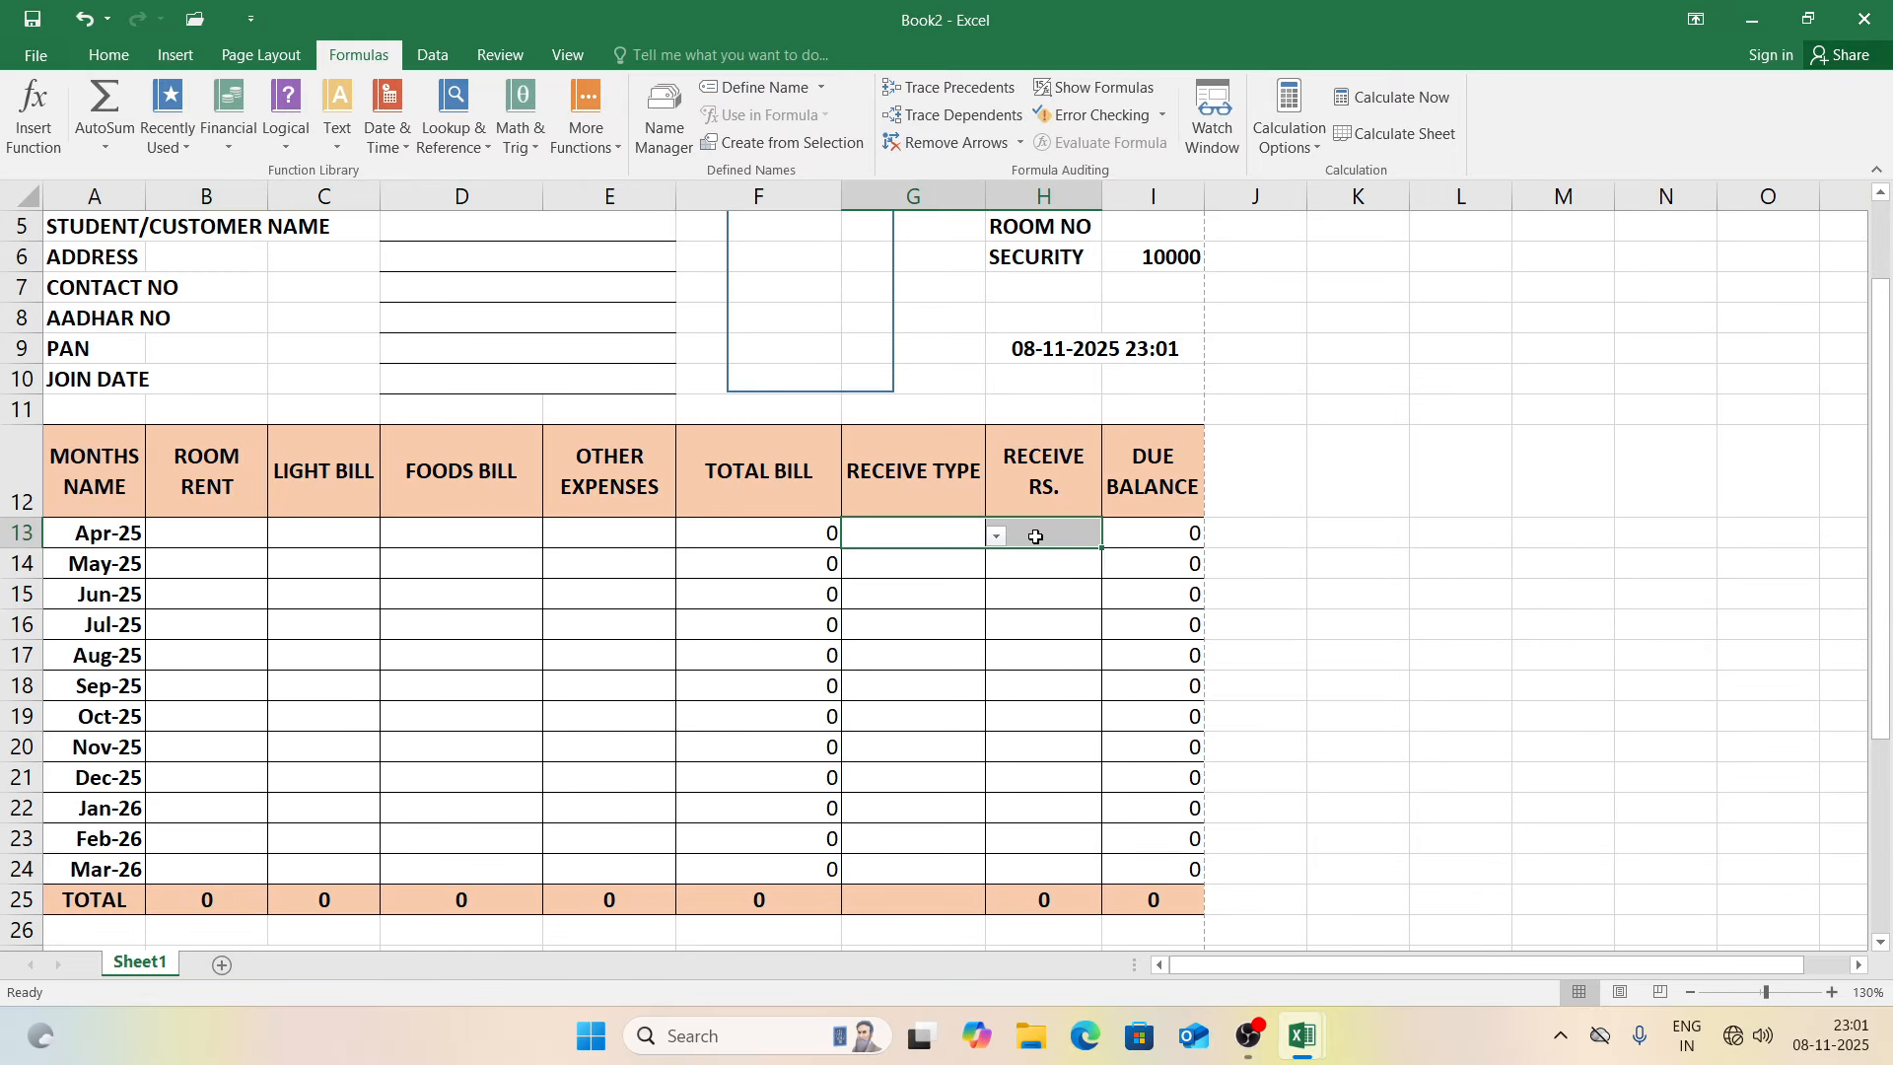
pyautogui.click(1340, 585)
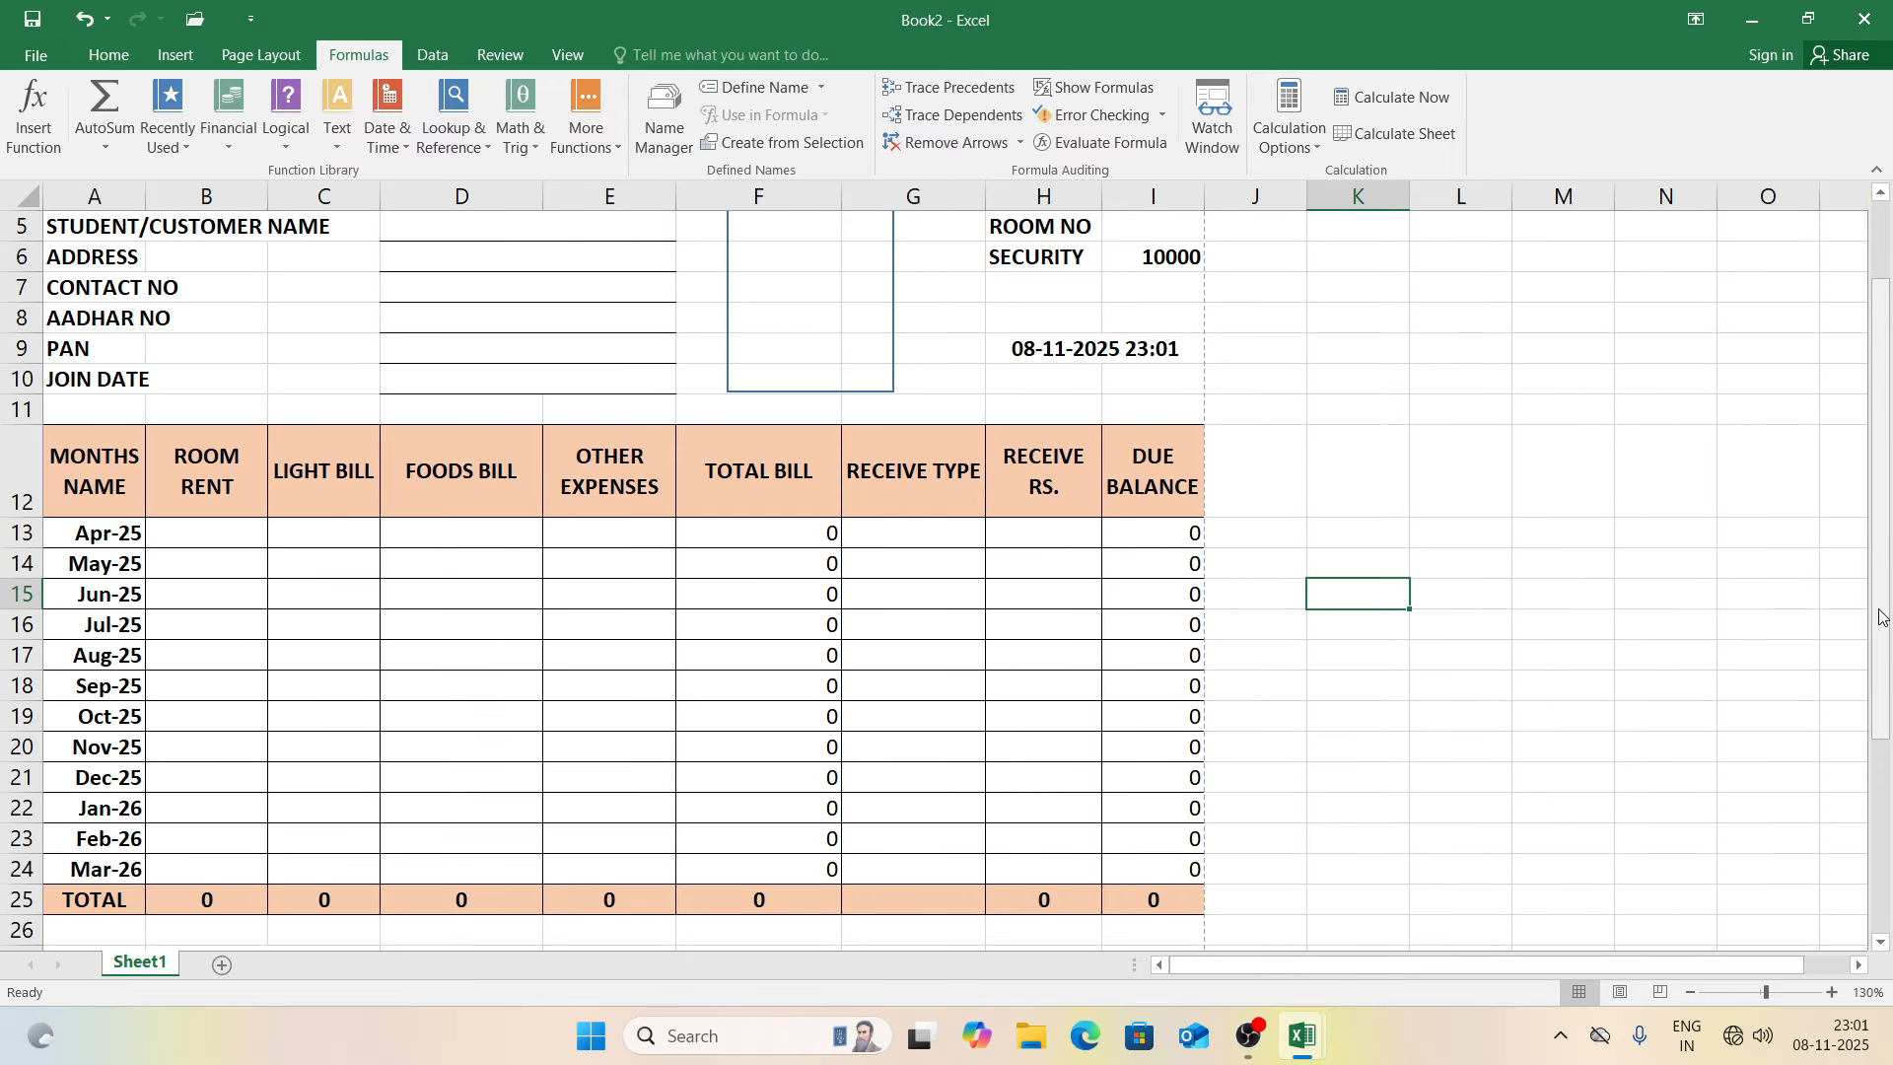
pyautogui.hotkey('ctrl', 'p')
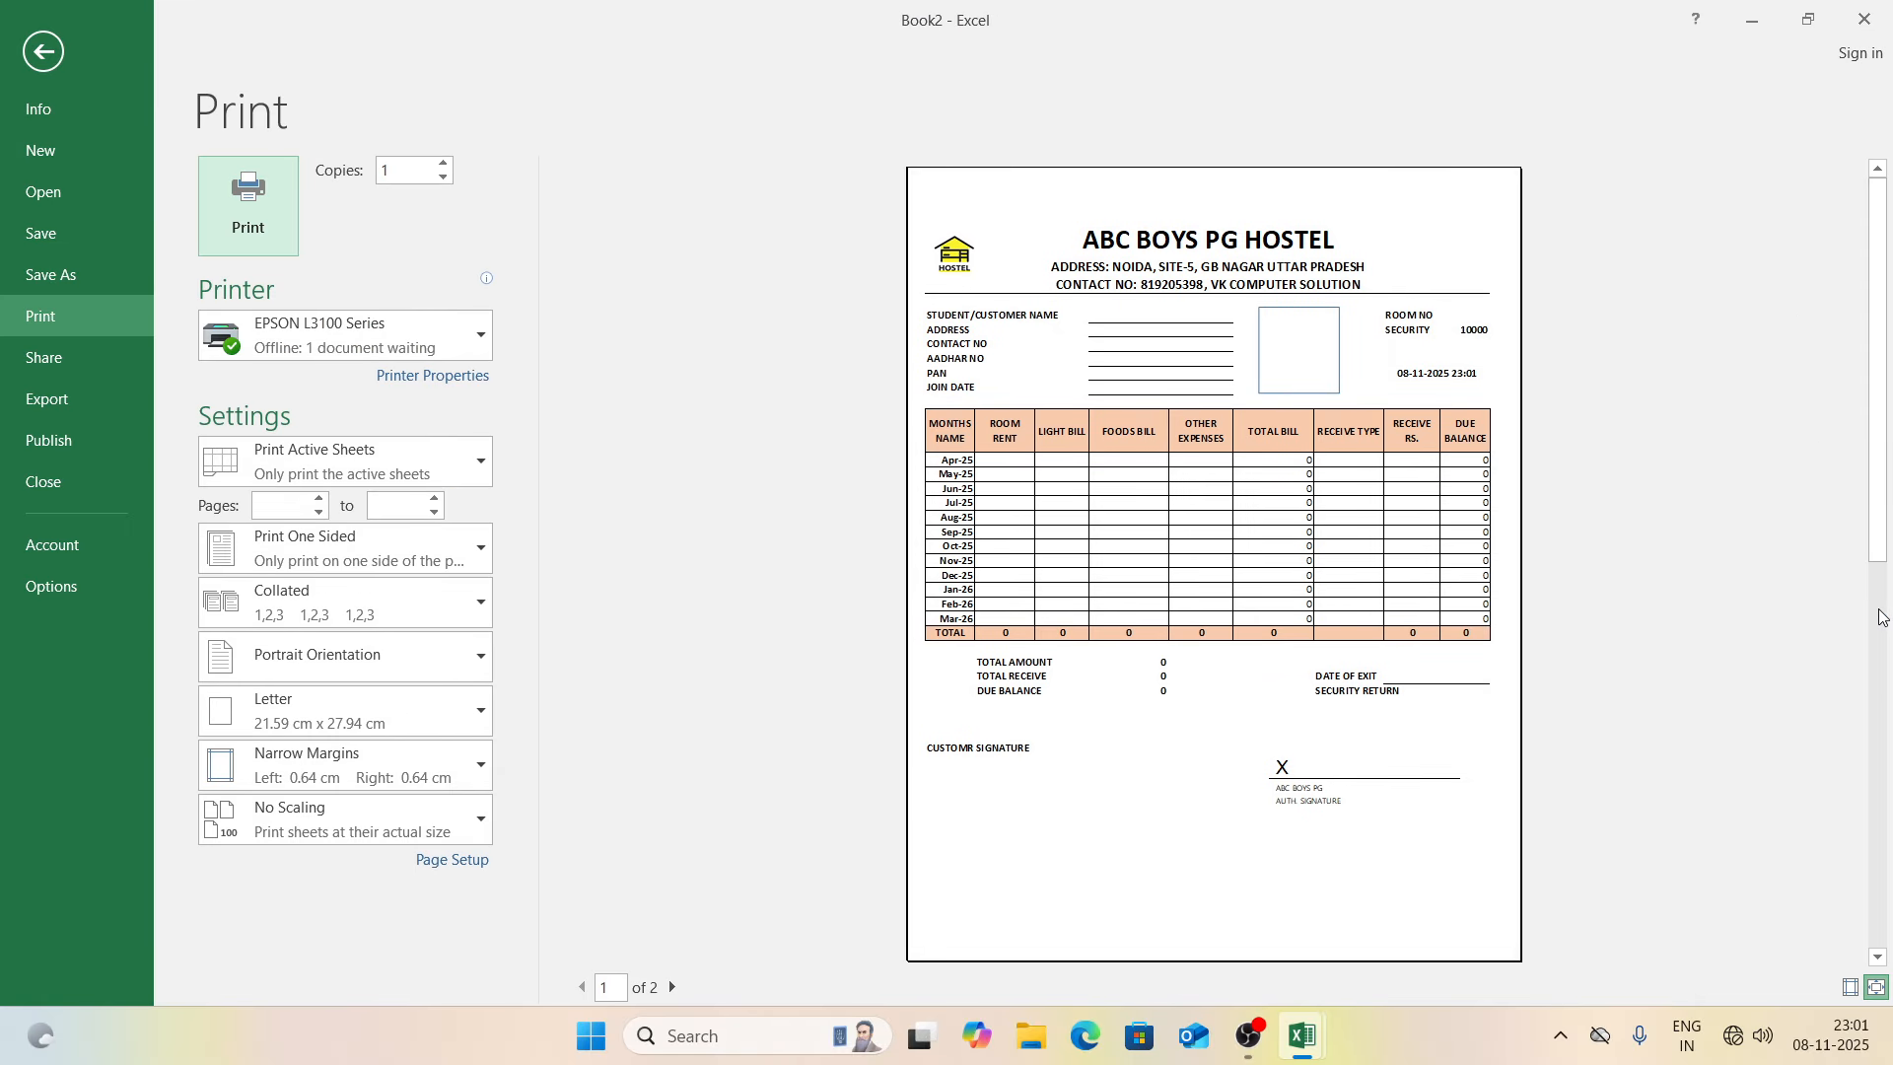
pyautogui.press('Escape')
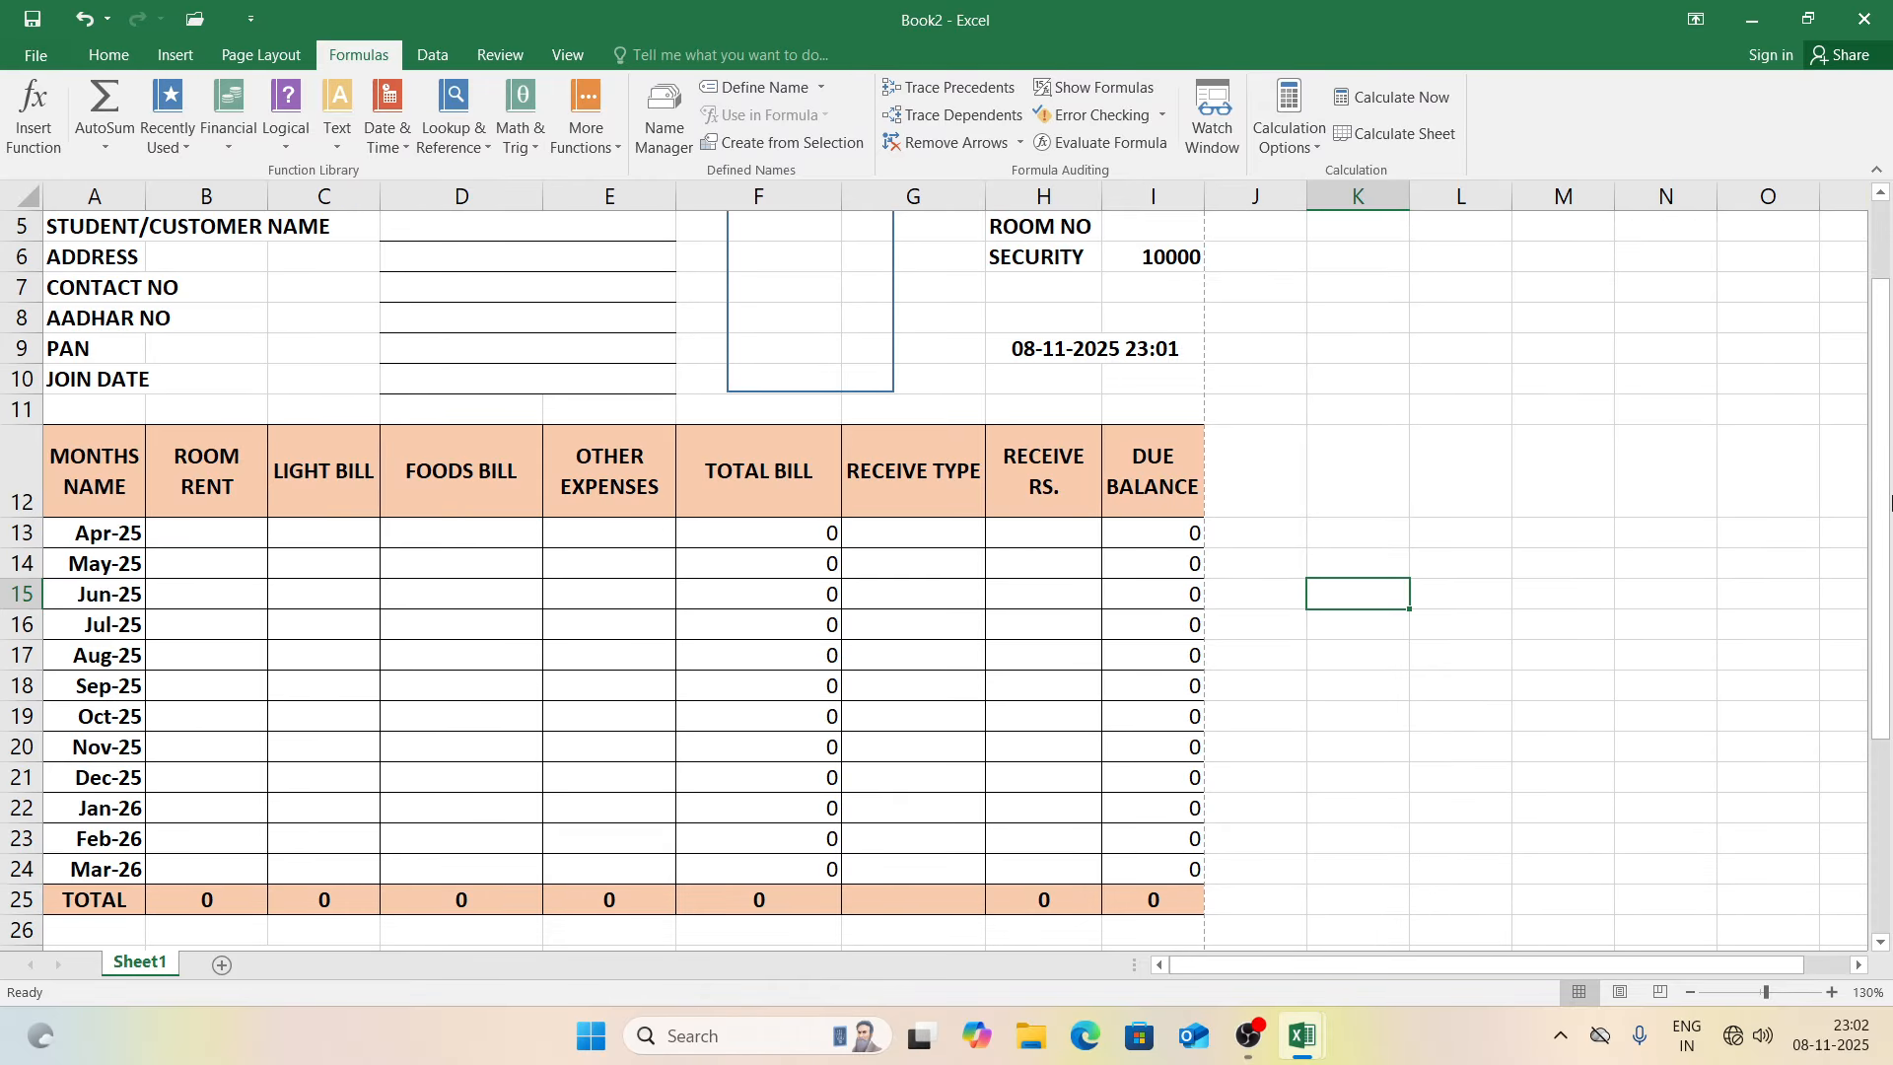
pyautogui.scroll(2, 1890, 503)
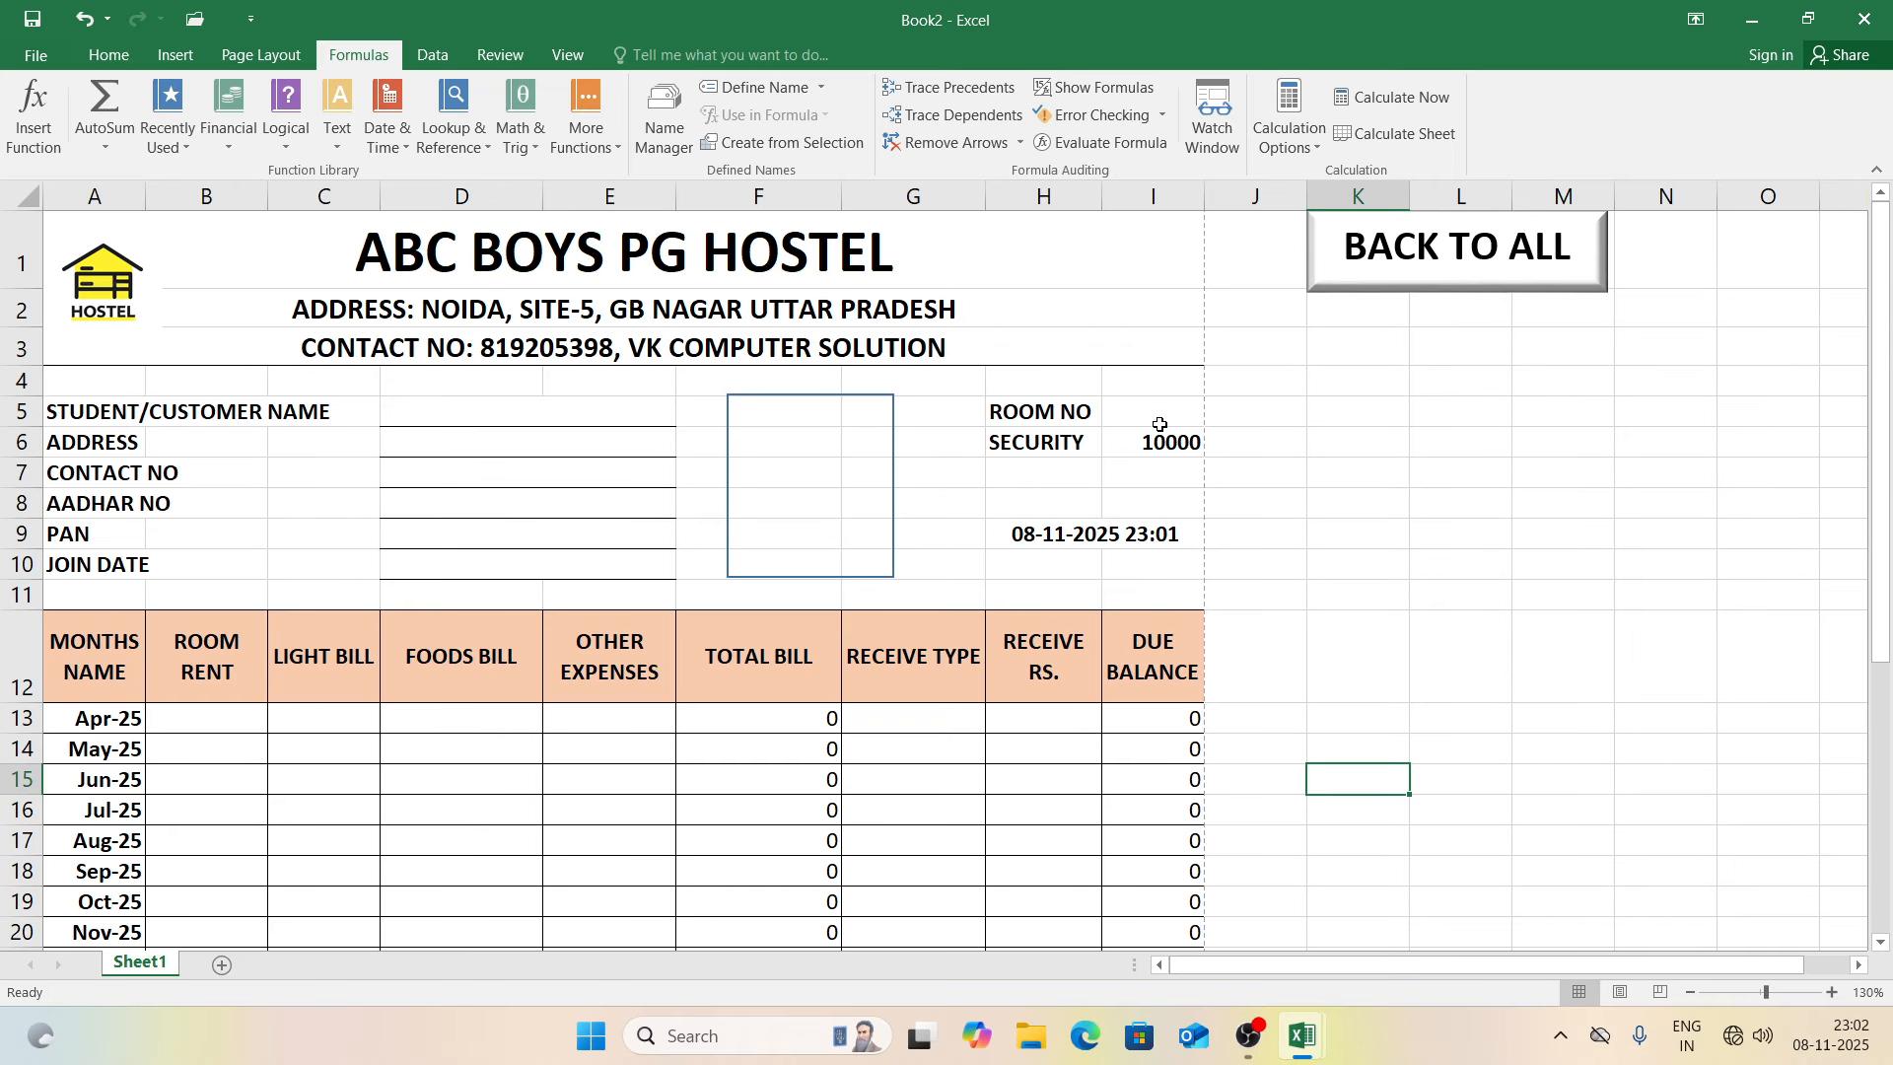
# Step: Fill the photo frame rectangle with the 'download' person picture using Shape Fill > Picture offline
pyautogui.click(893, 430)
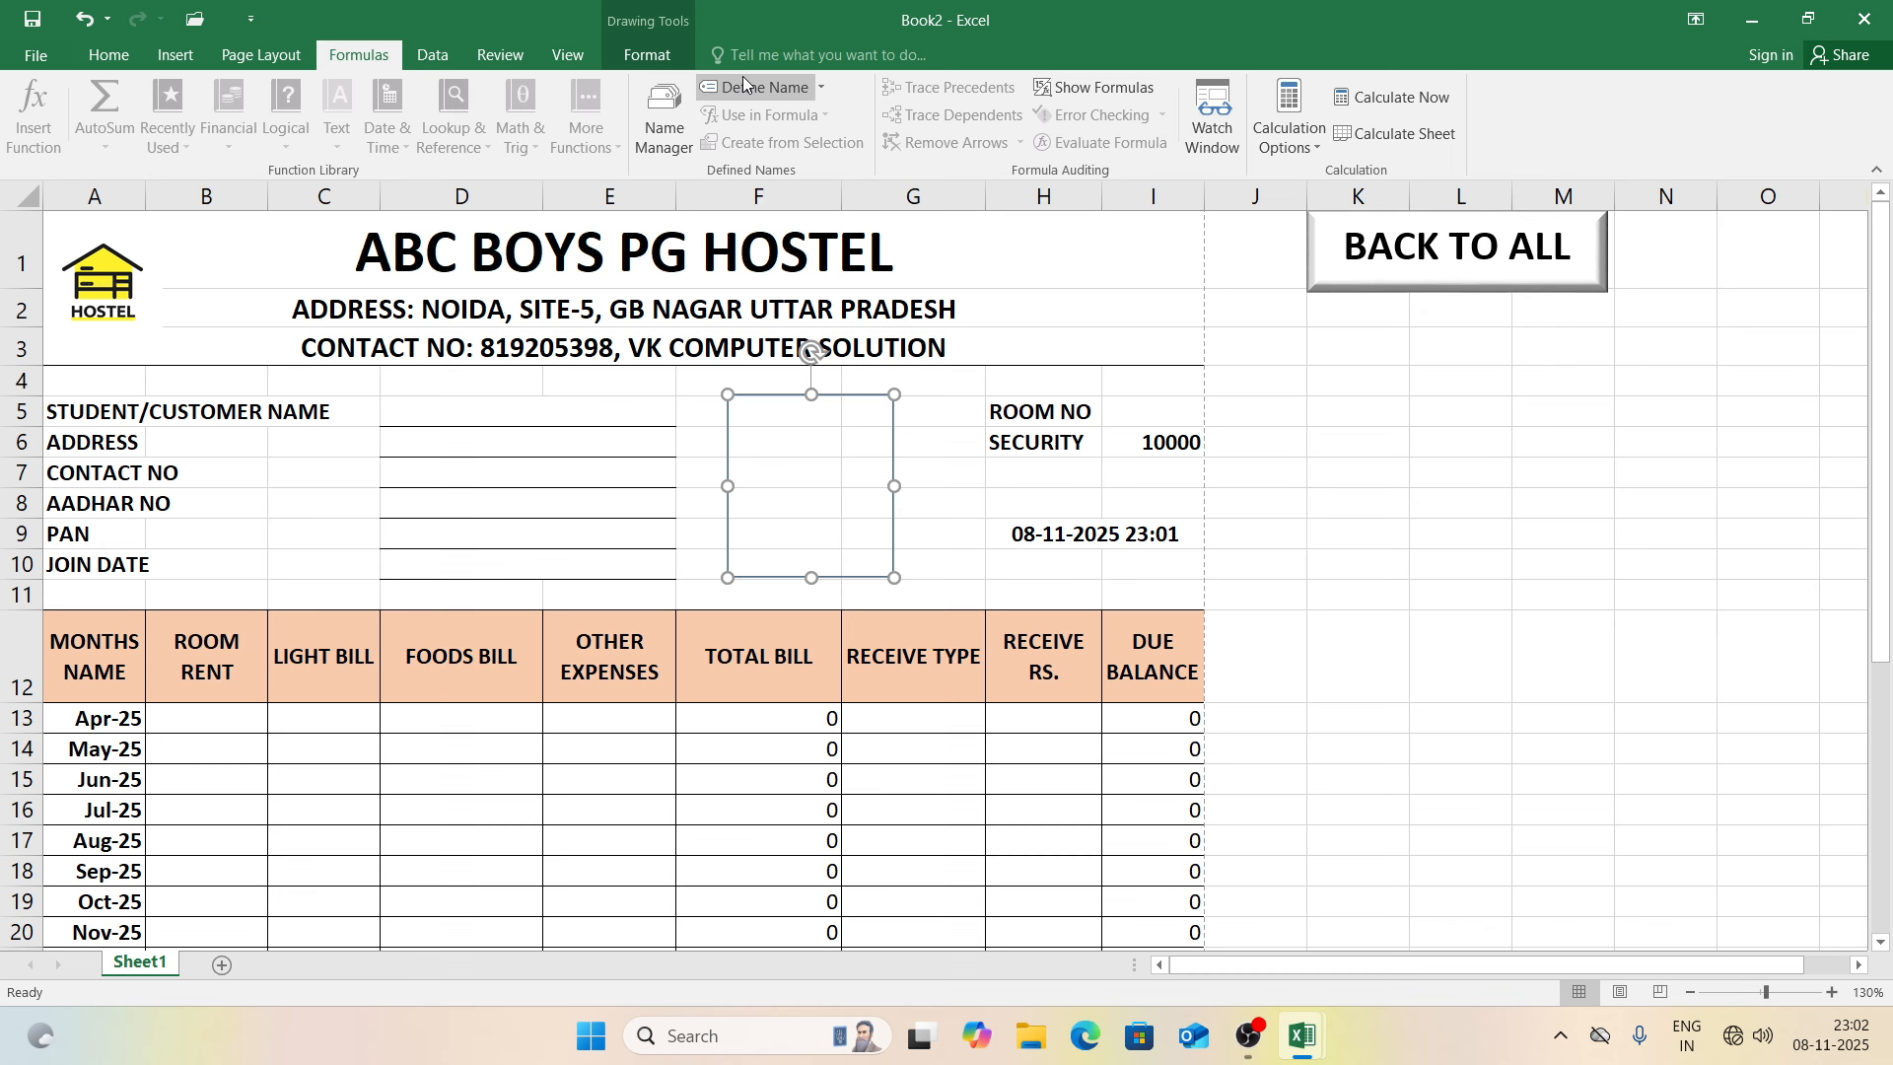
pyautogui.click(671, 59)
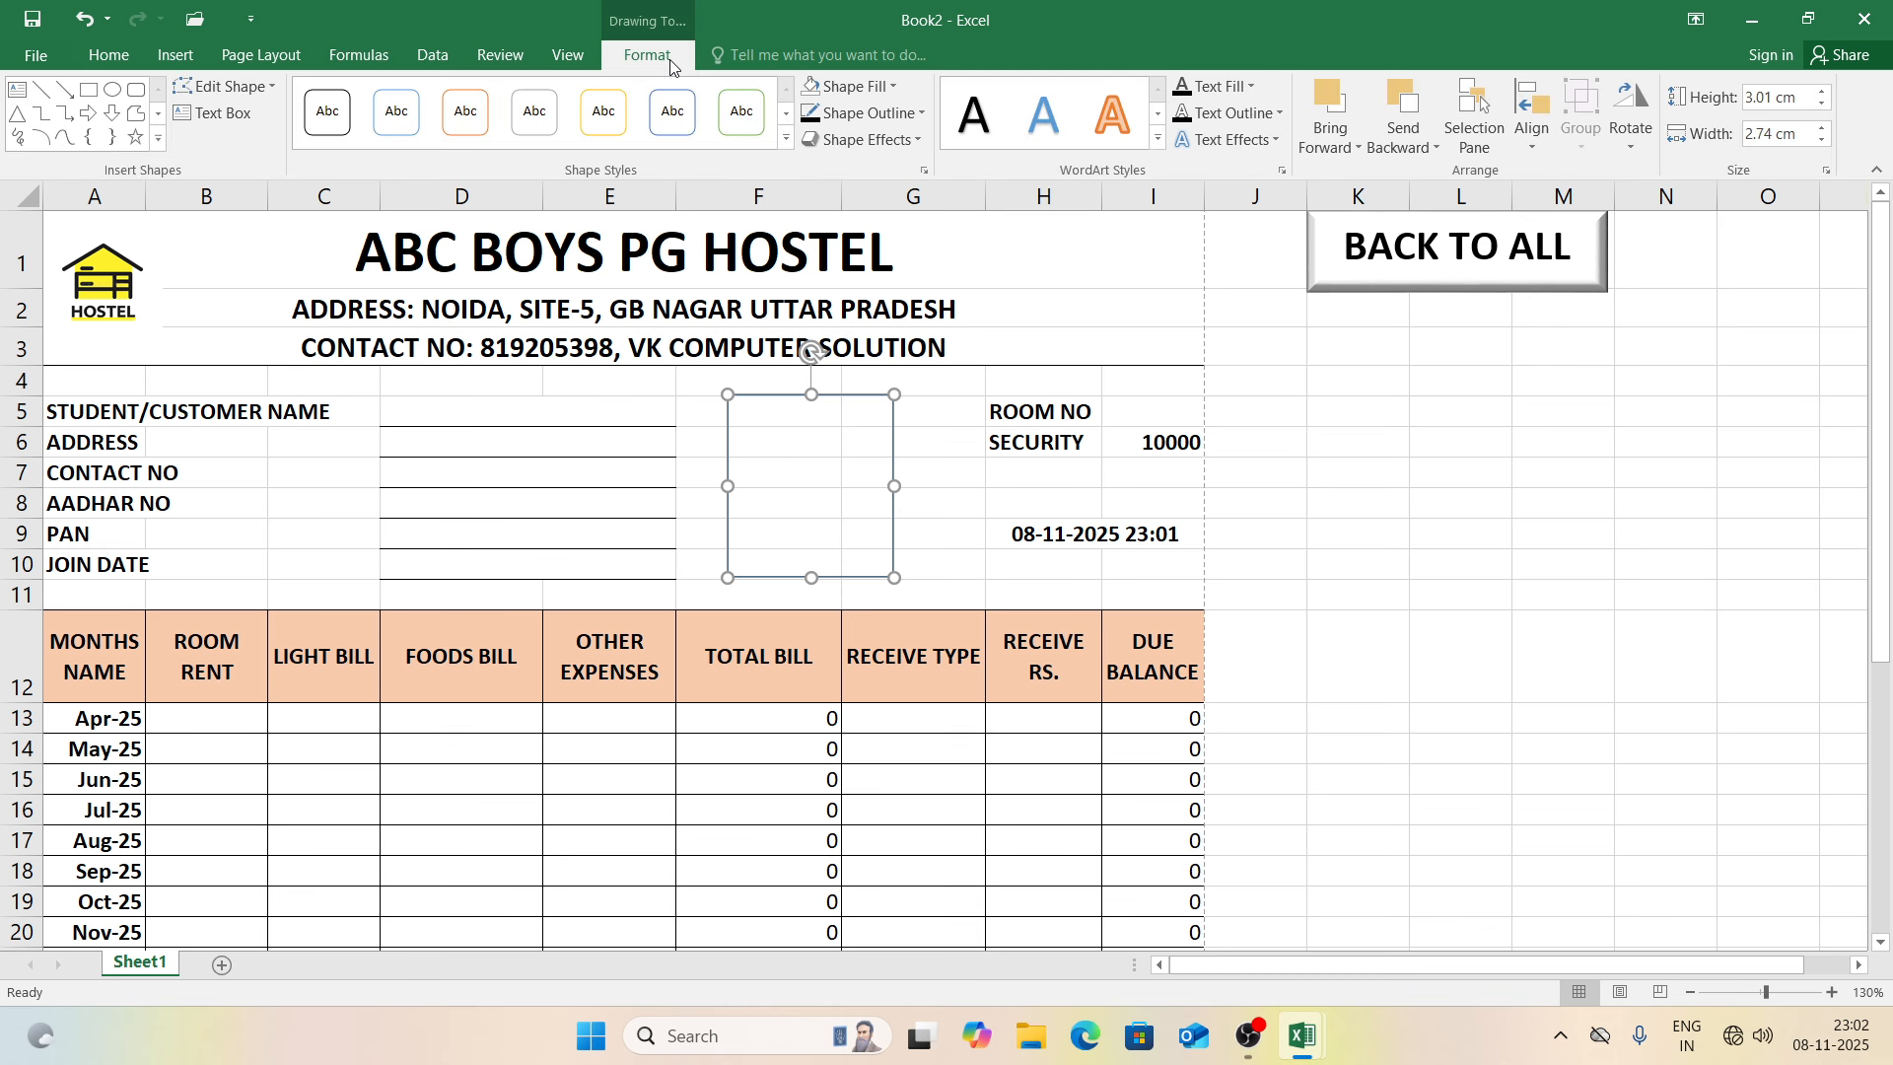
pyautogui.click(846, 88)
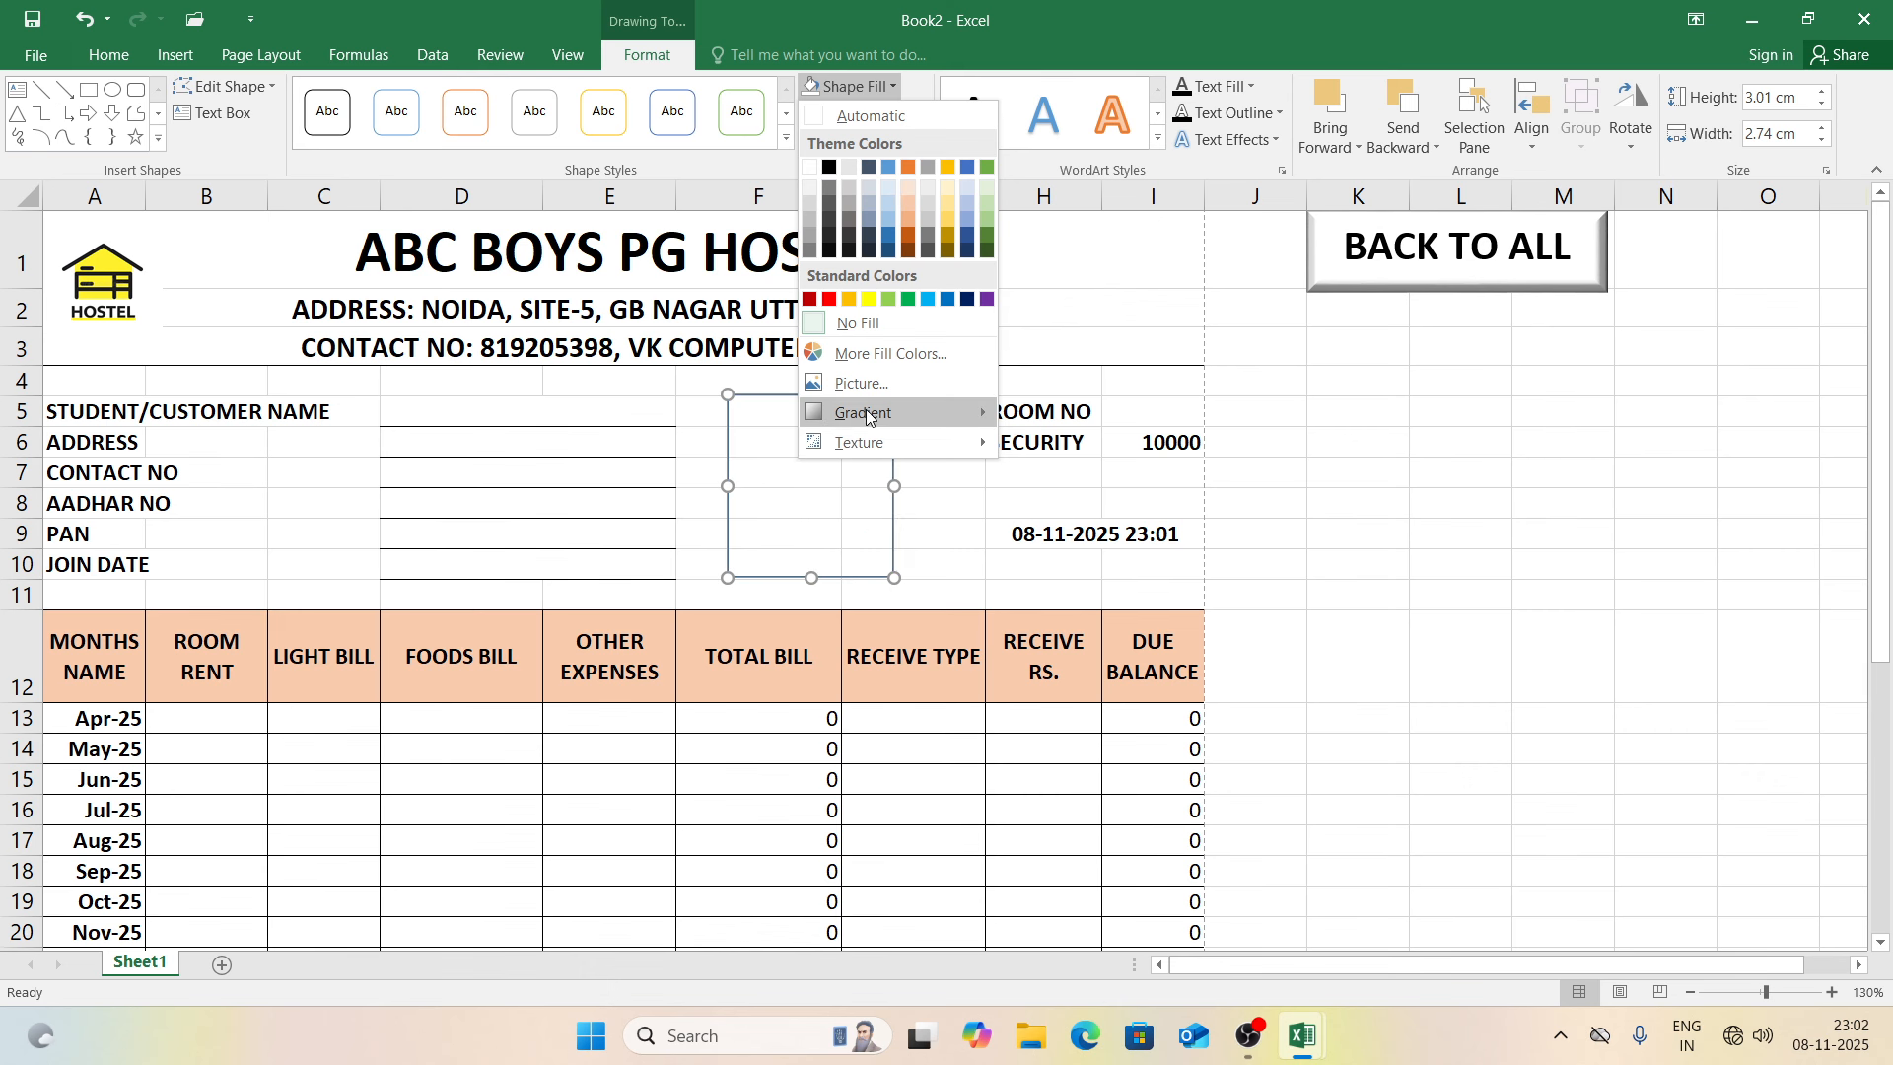
pyautogui.click(888, 381)
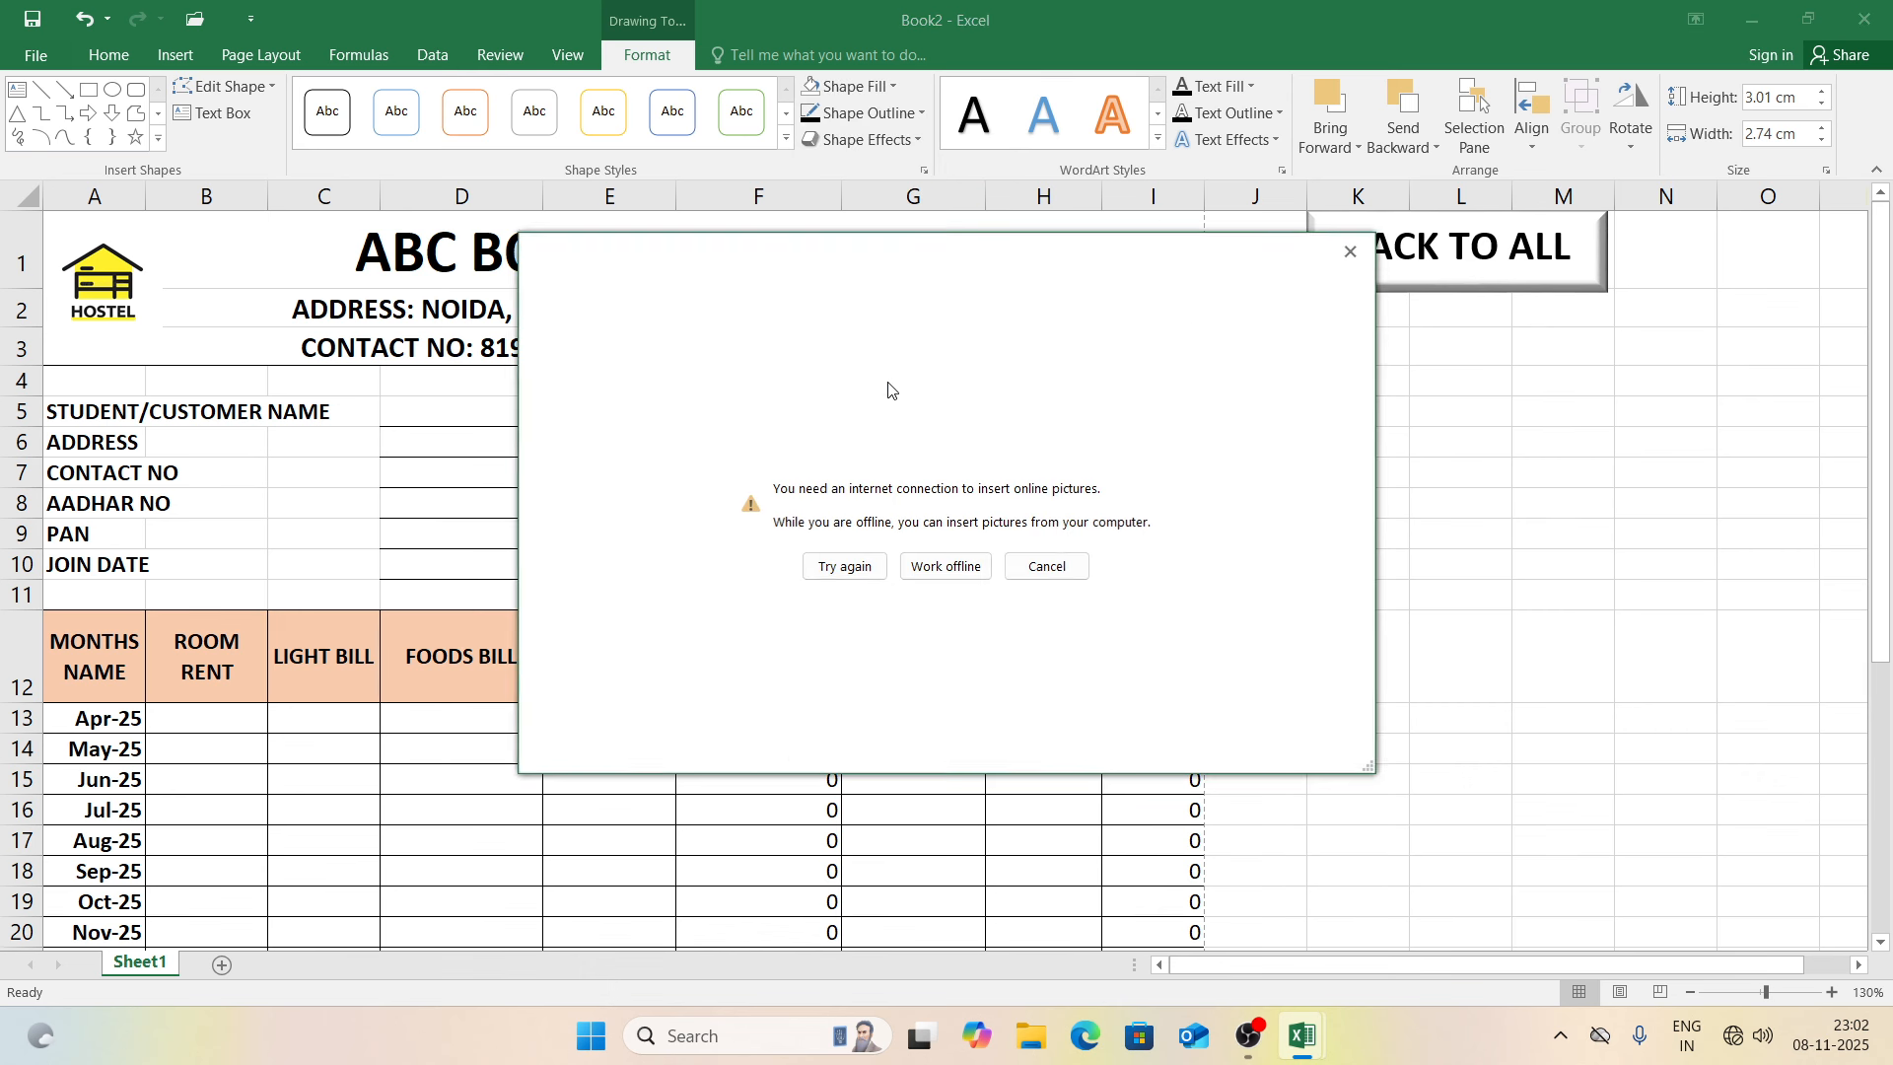
pyautogui.click(950, 574)
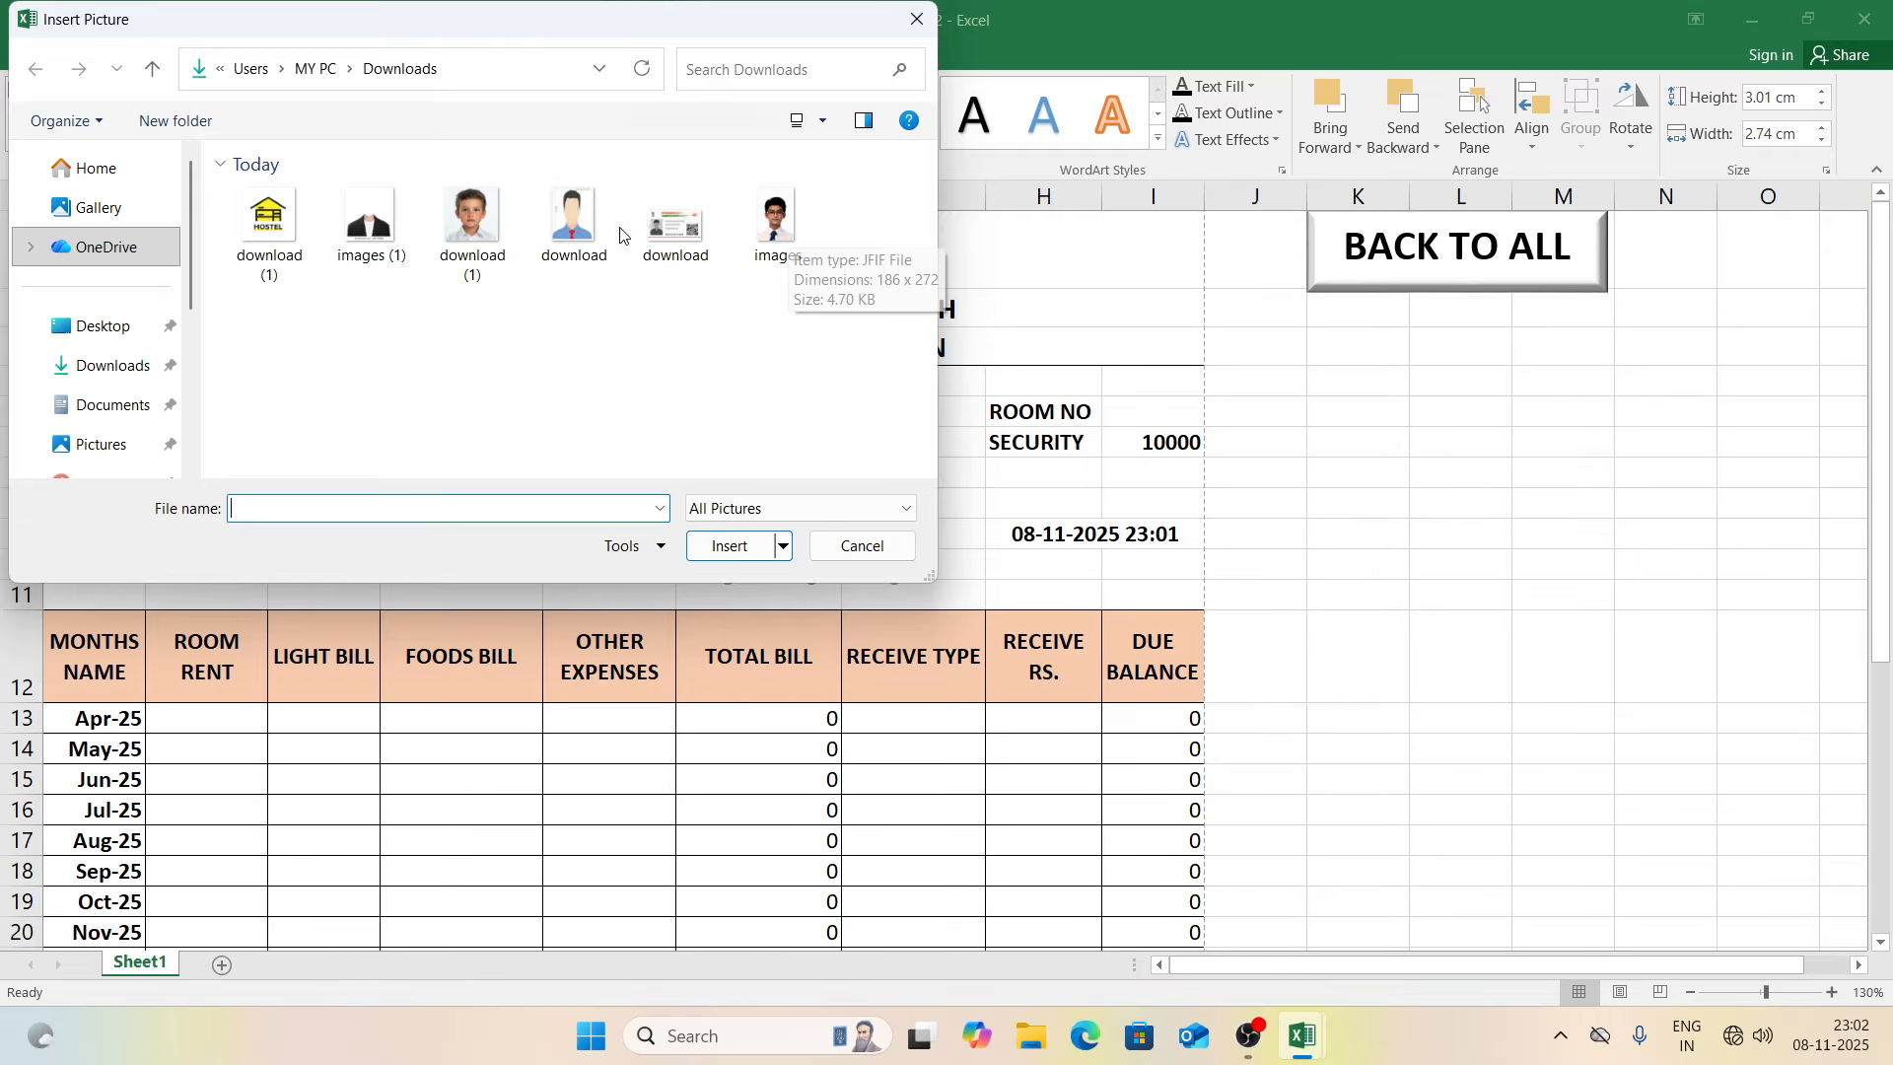
pyautogui.doubleClick(580, 229)
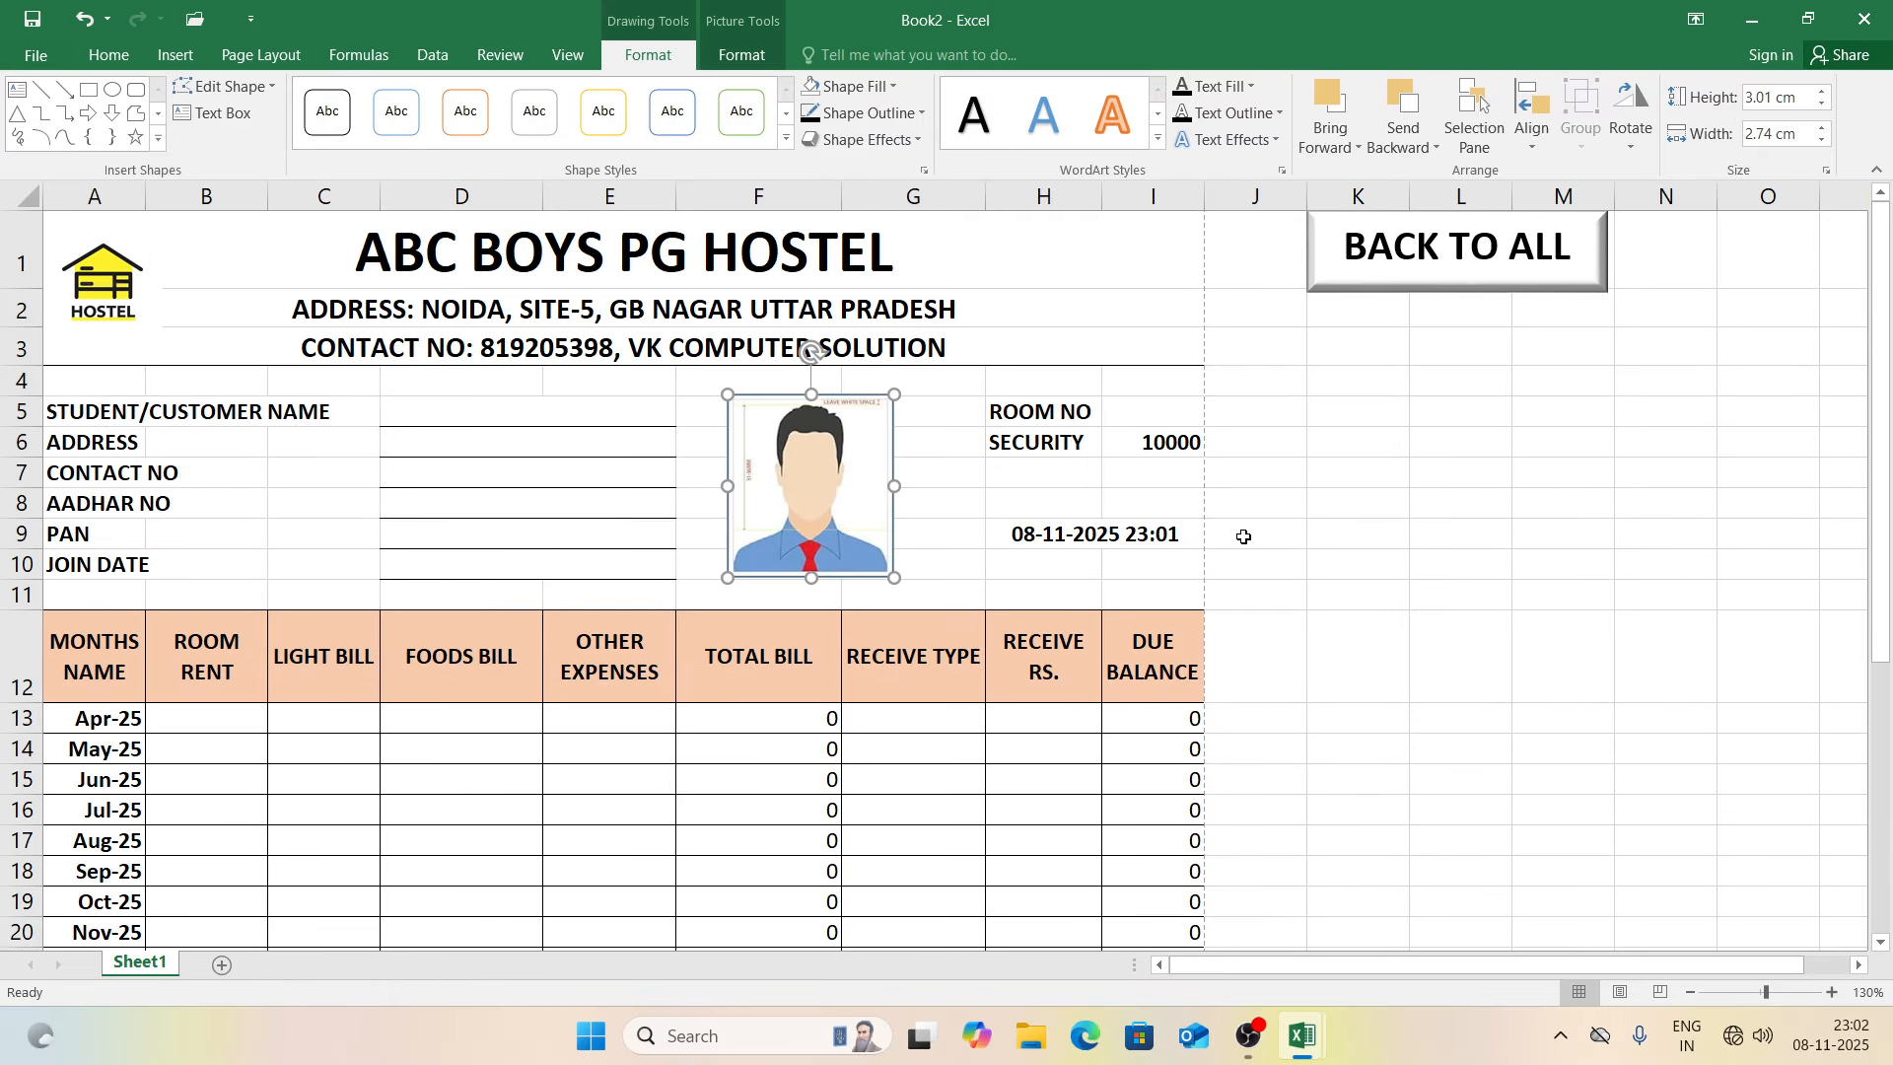
pyautogui.click(1272, 552)
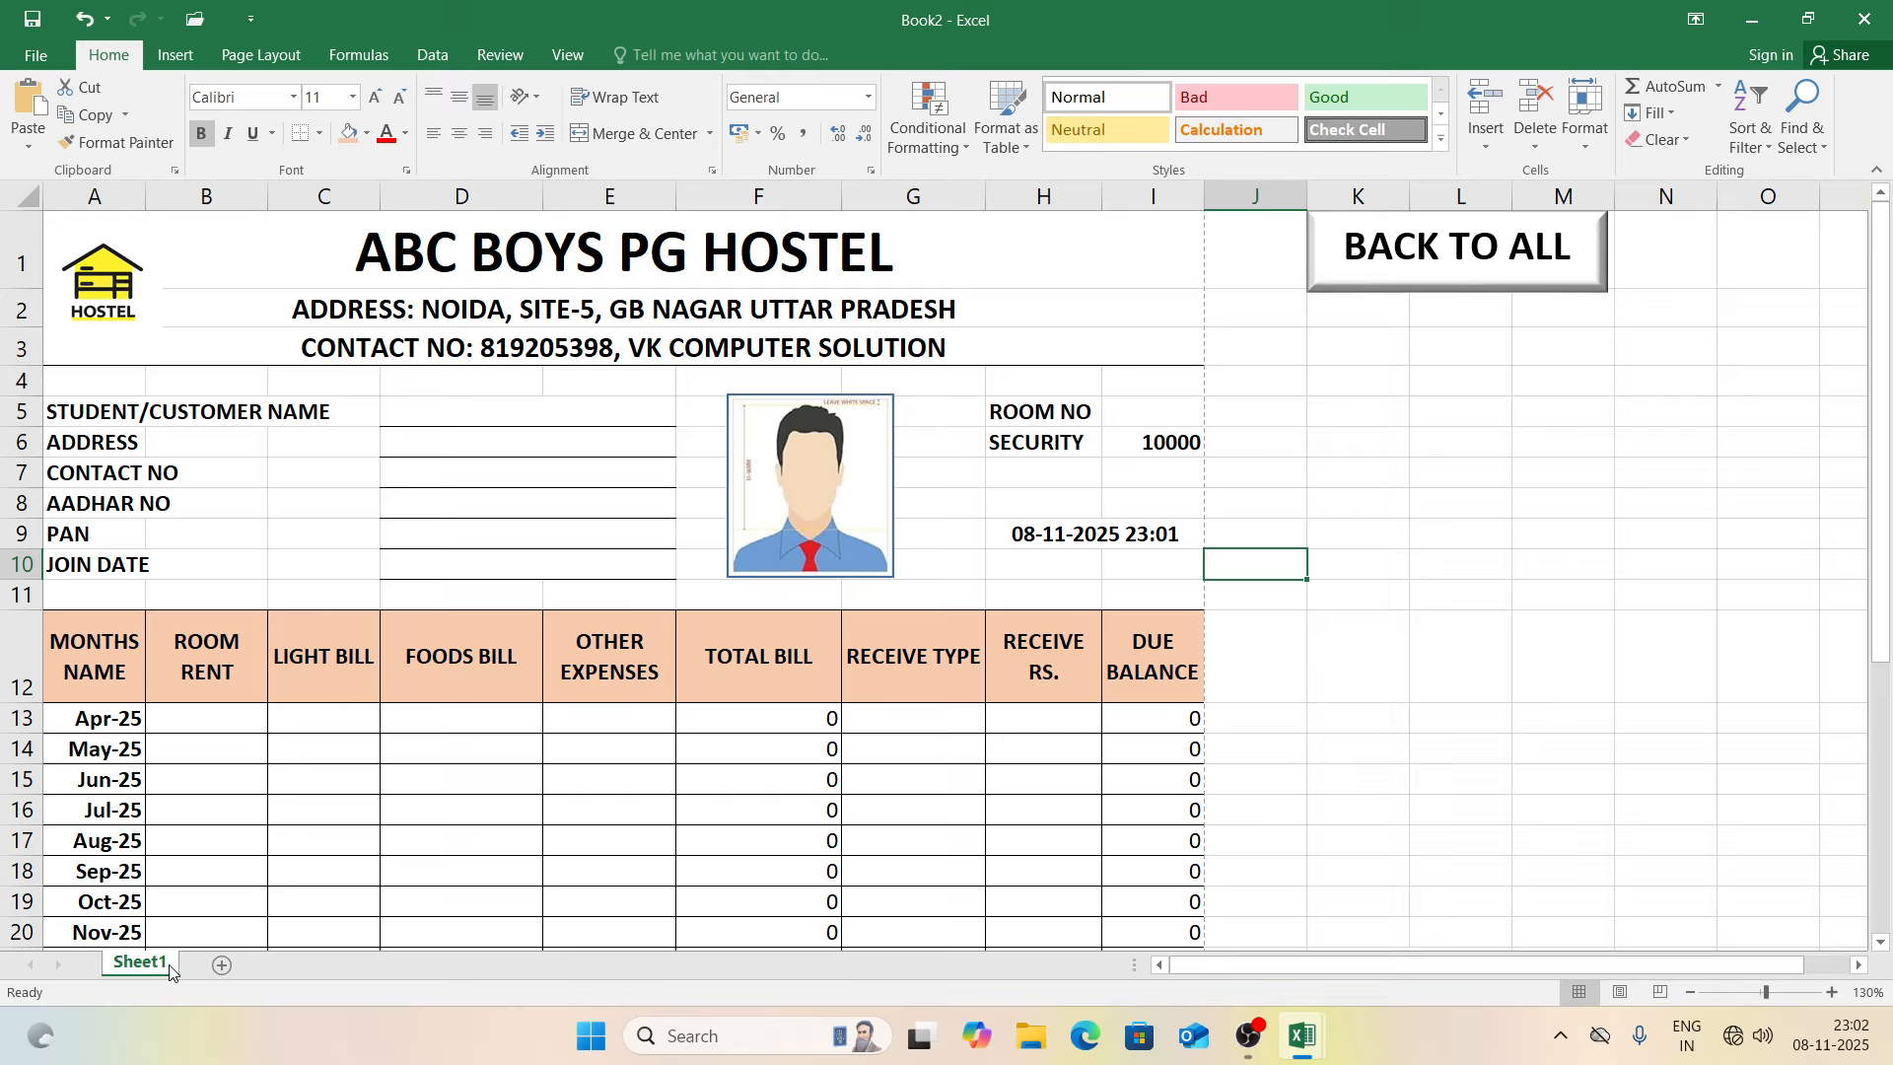
# Step: Copy the bill sheet and name the two sheets SUMIT and ROHIT
pyautogui.keyDown('ctrl'); pyautogui.moveTo(169, 971); pyautogui.dragTo(207, 967); pyautogui.keyUp('ctrl')
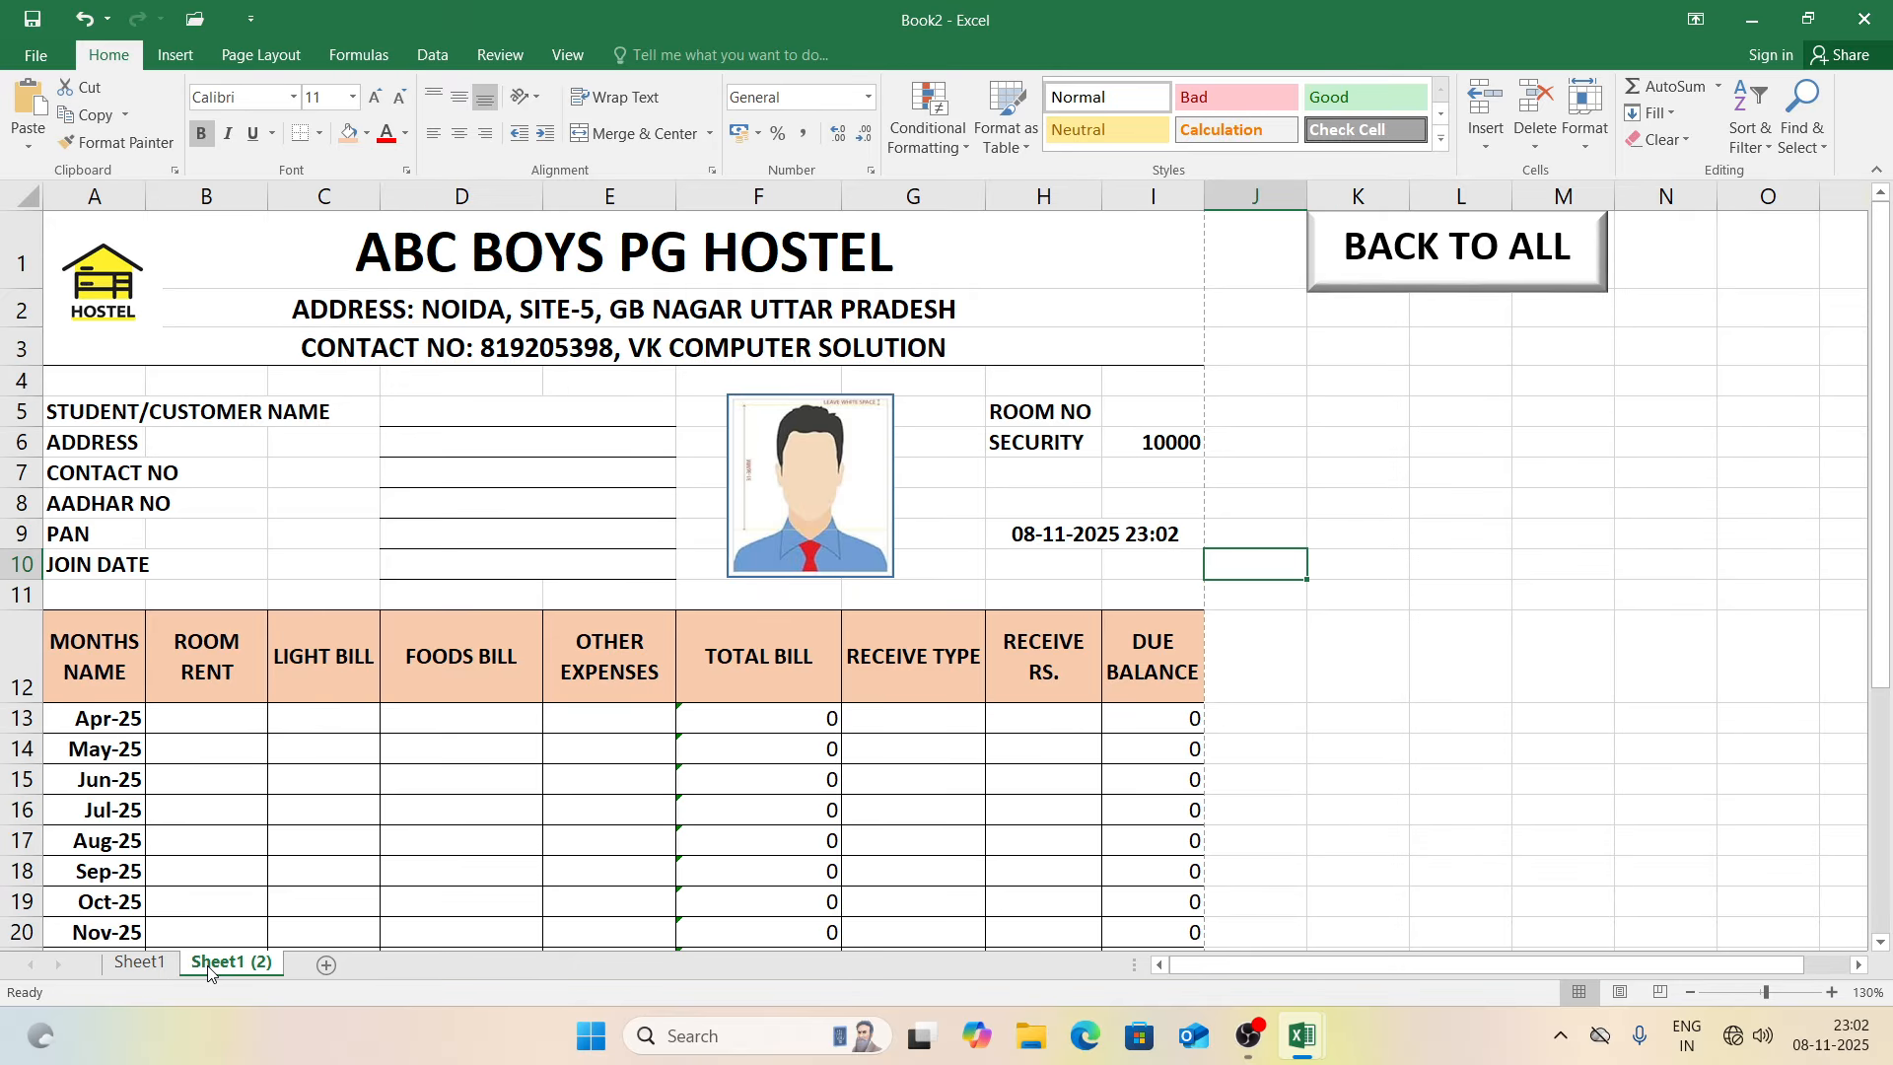
pyautogui.doubleClick(139, 963)
pyautogui.write('SUM')
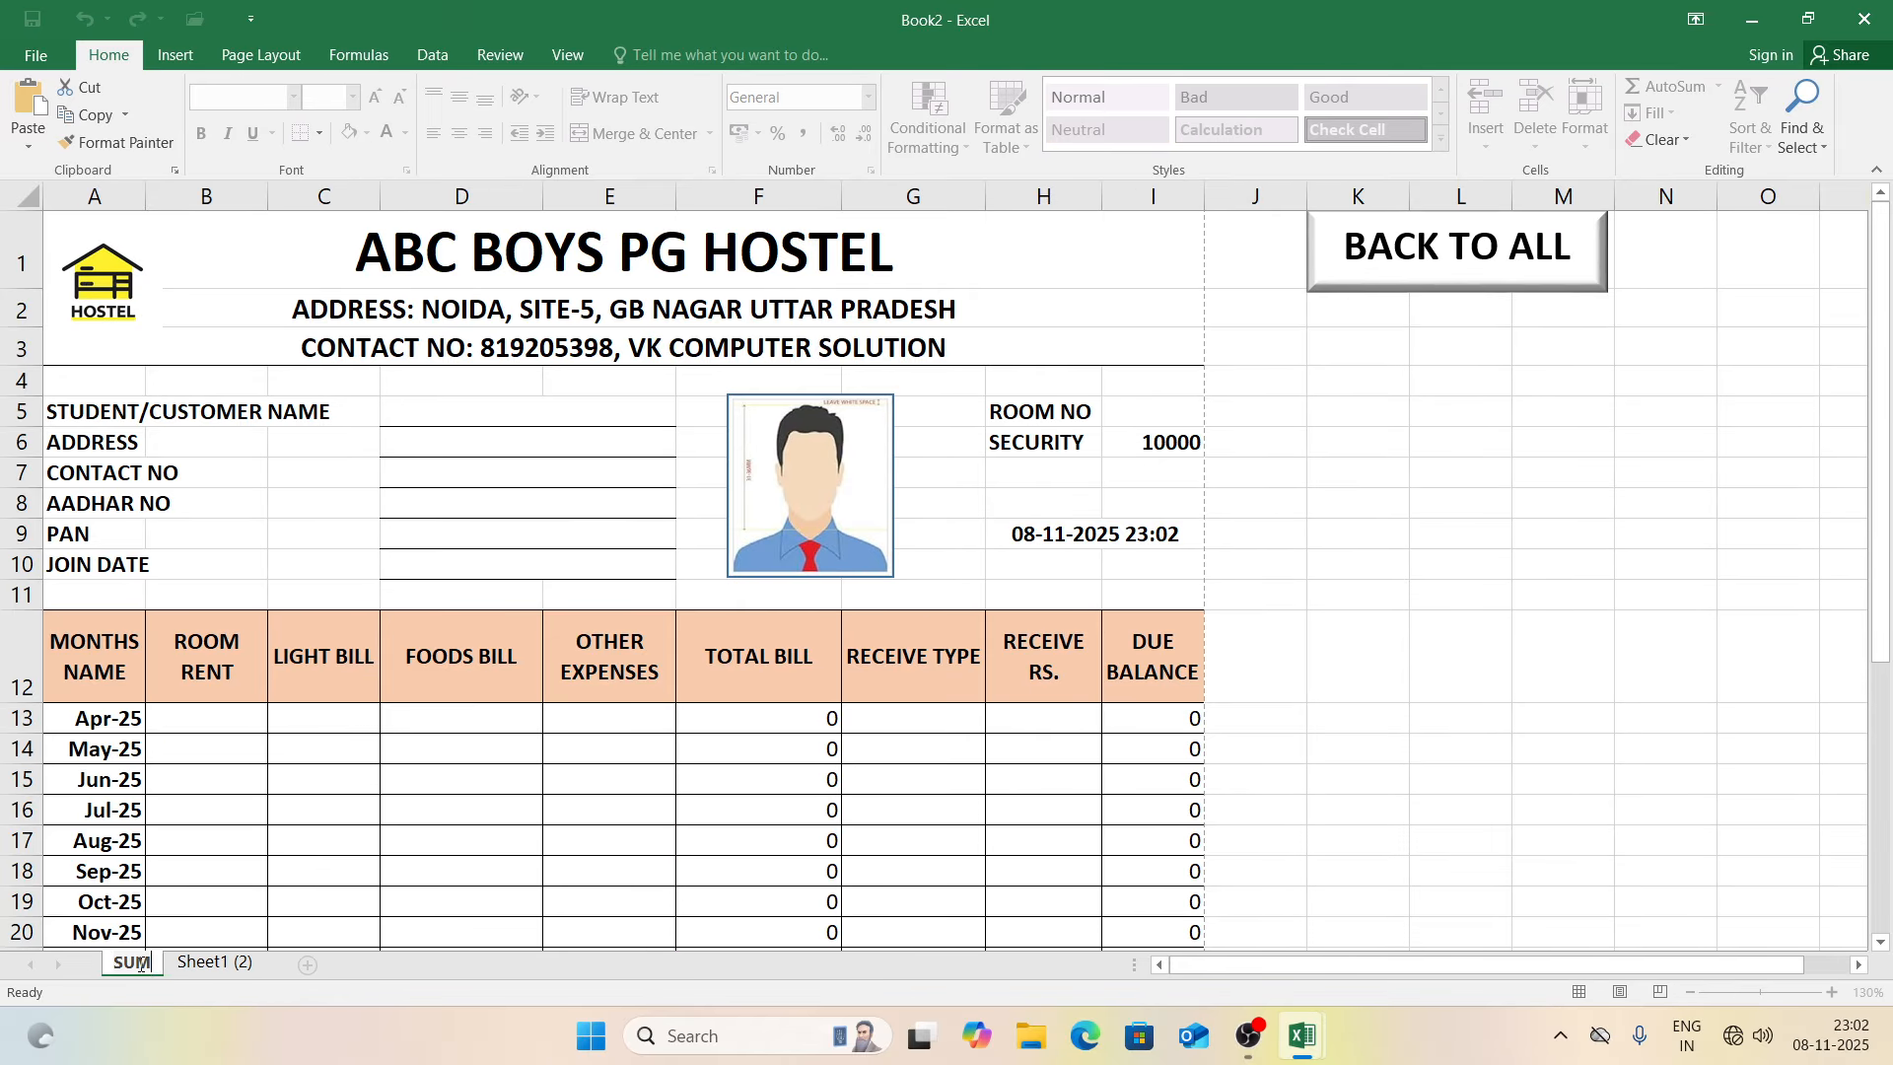
pyautogui.write('IT')
pyautogui.click(205, 960)
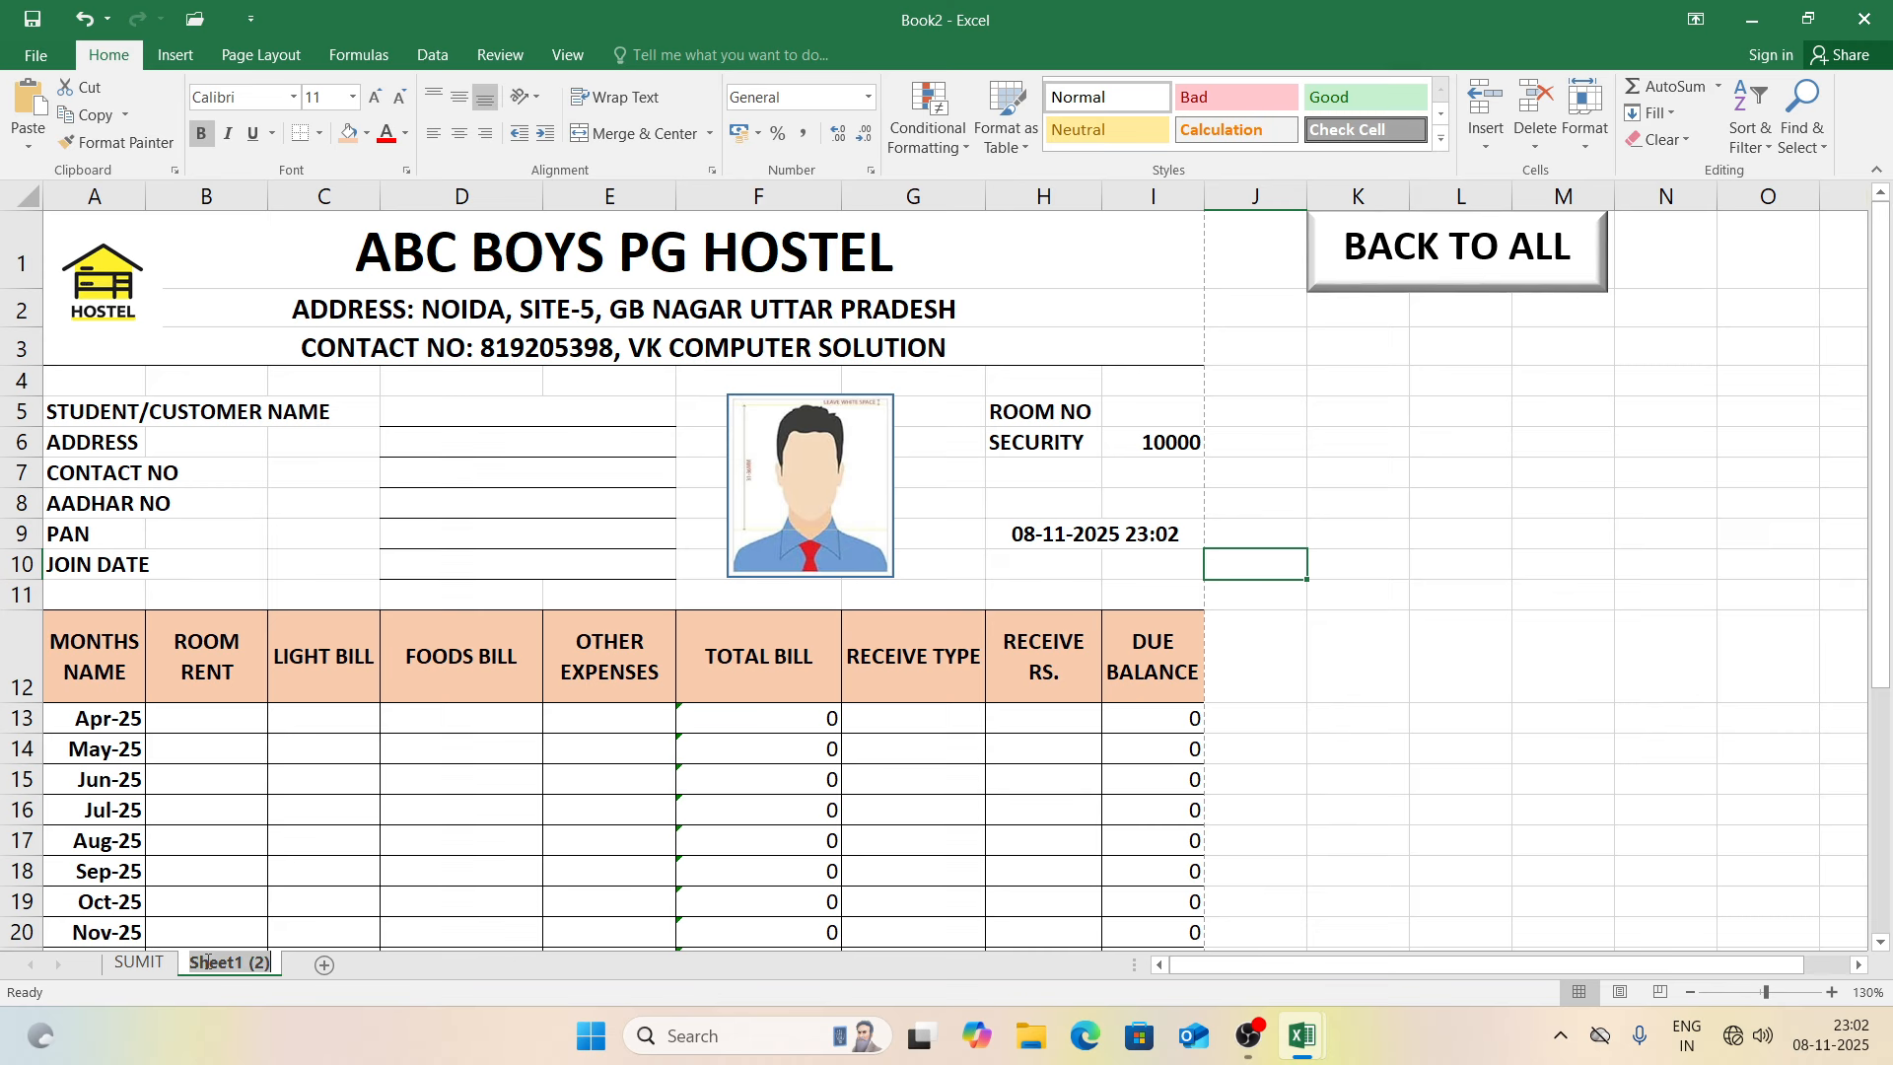
pyautogui.doubleClick(205, 961)
pyautogui.write('ROHIT')
pyautogui.press('Return')
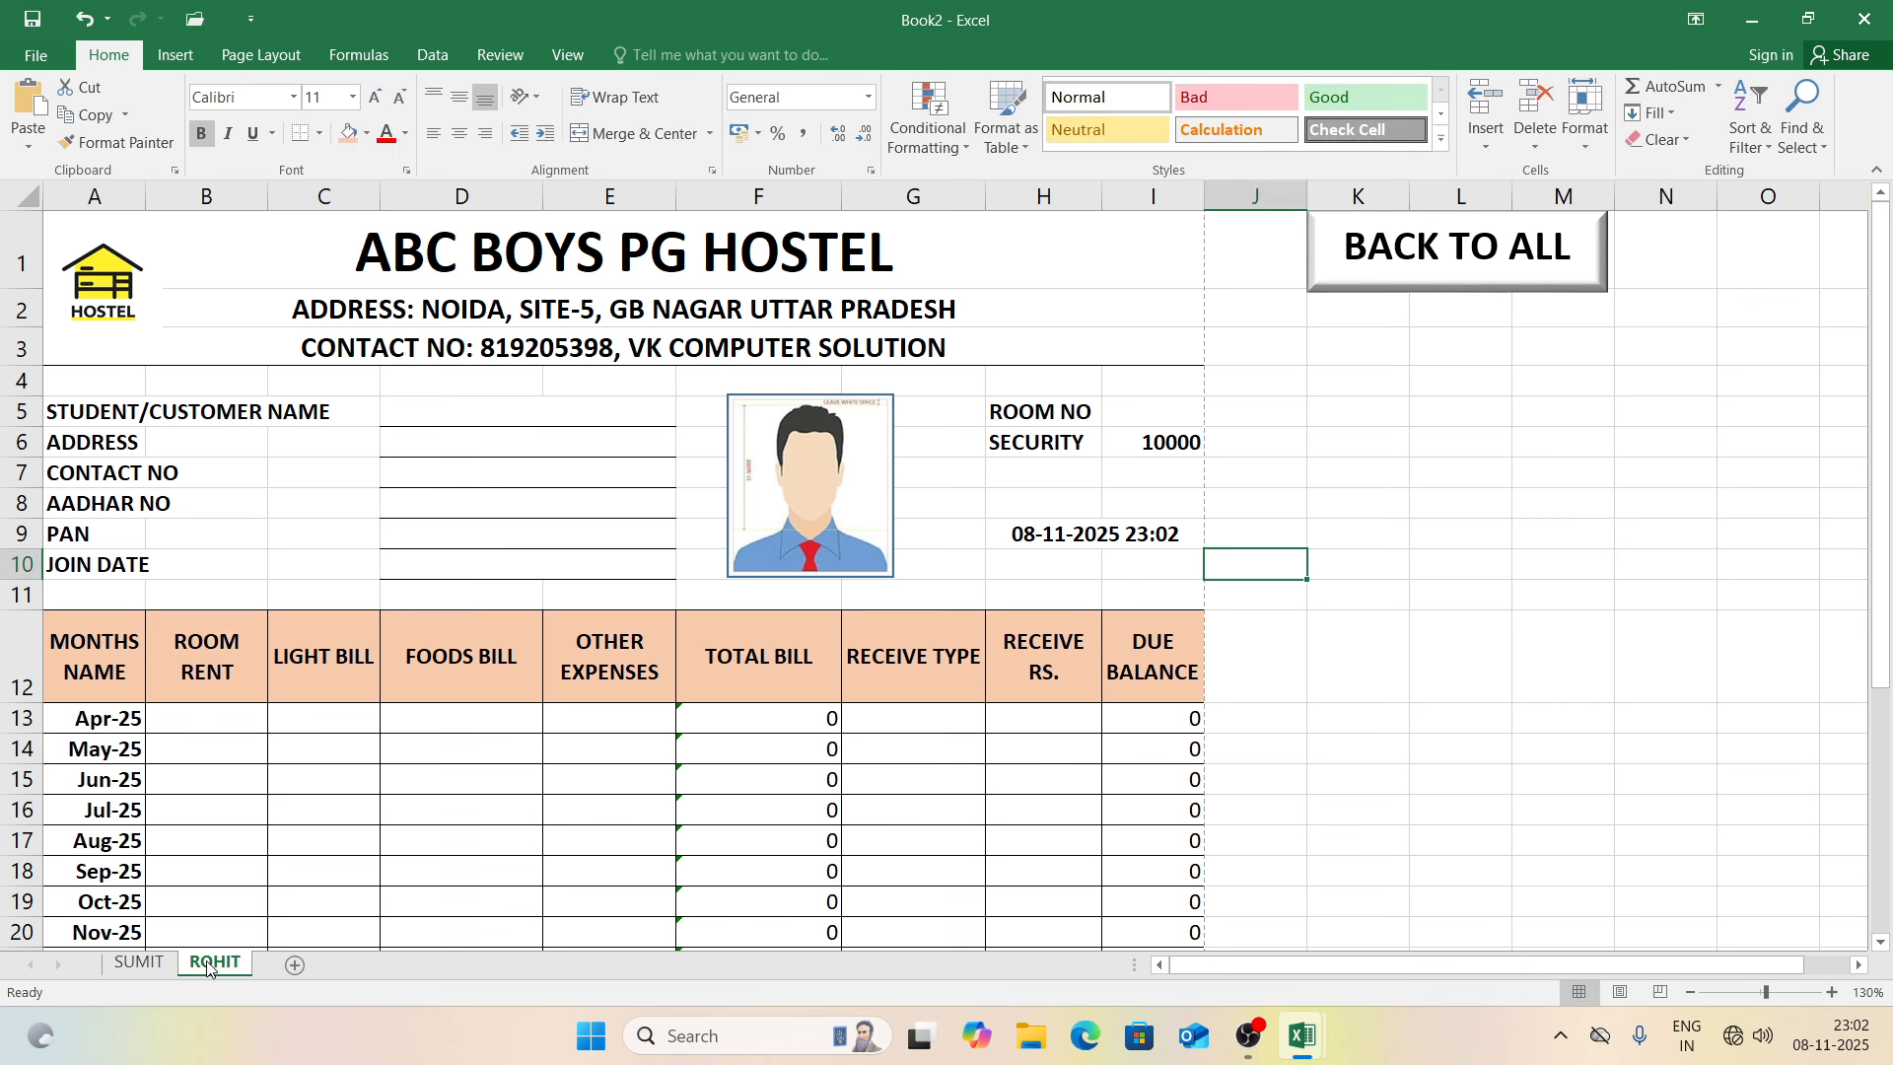
# Step: Duplicate SUMIT and ROHIT together and rename the copies NITIN and RAHUL
pyautogui.keyDown('ctrl'); pyautogui.click(139, 962); pyautogui.keyUp('ctrl')
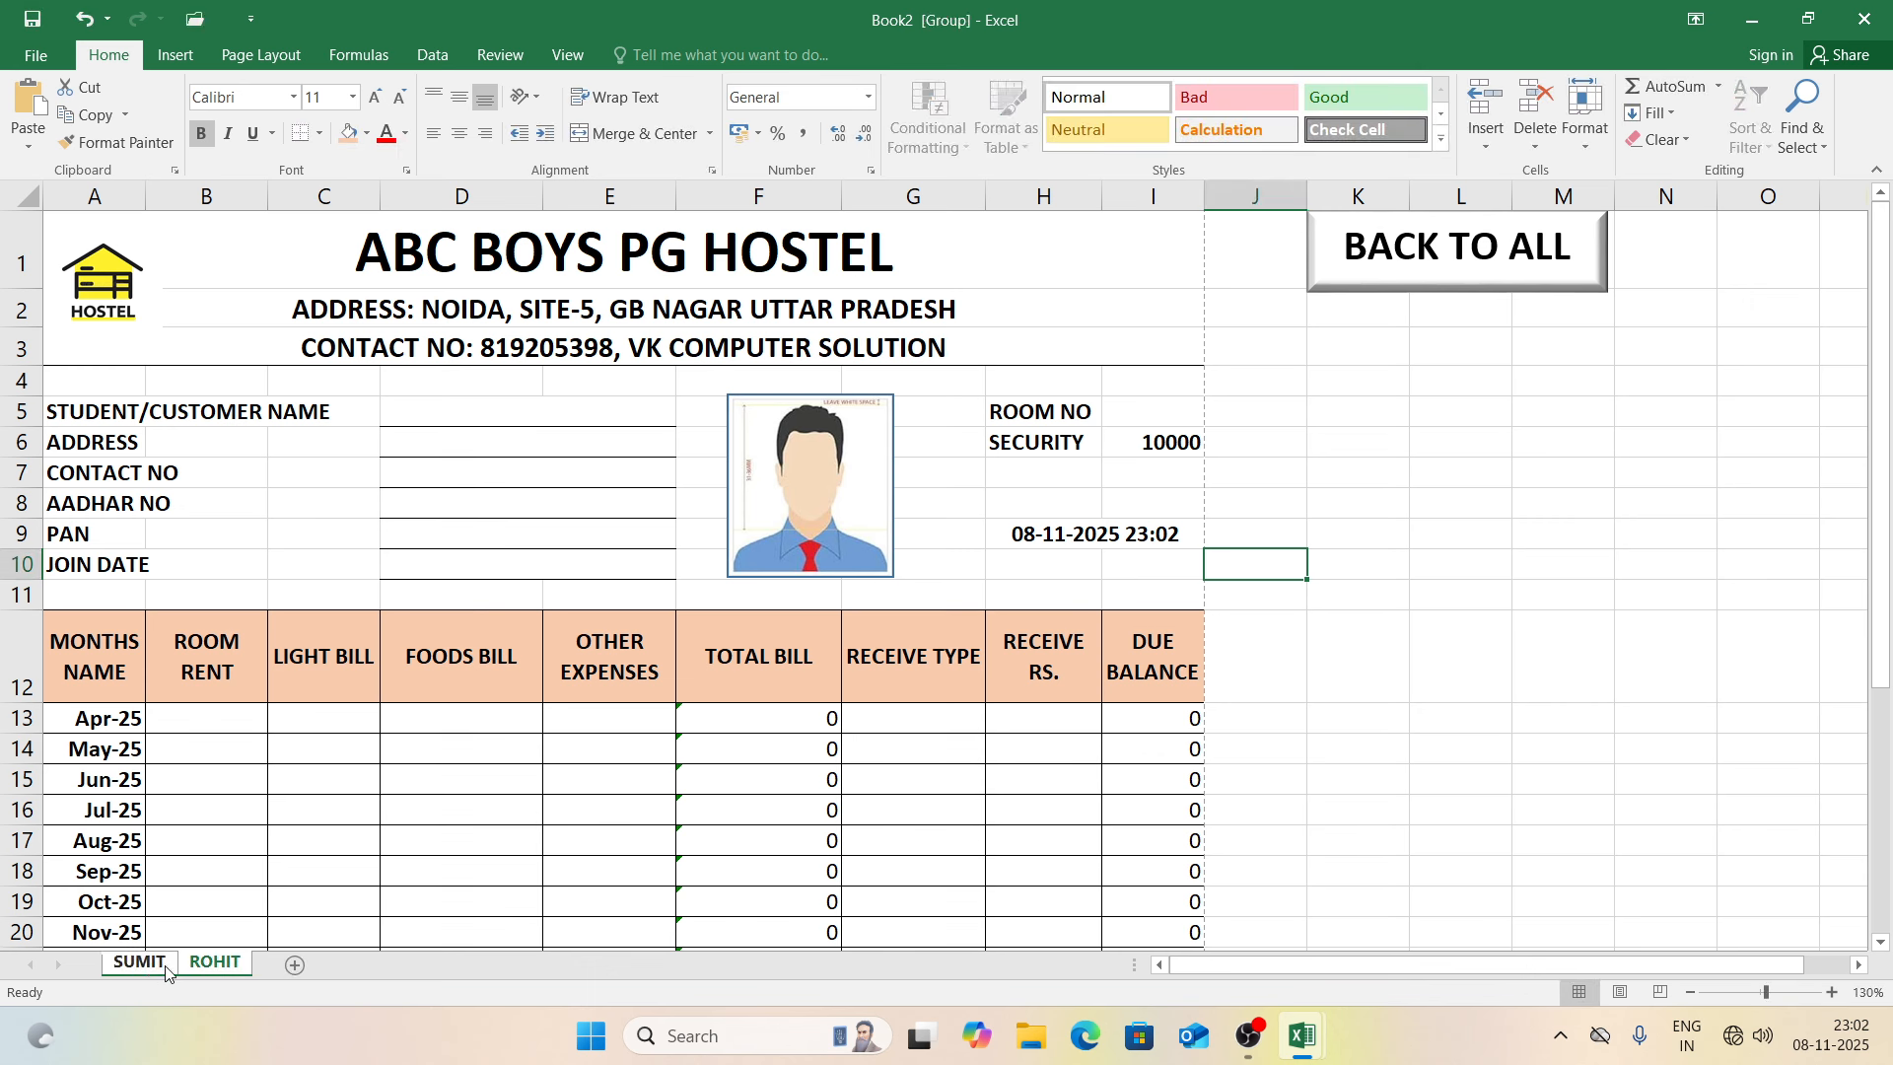
pyautogui.moveTo(192, 970); pyautogui.dragTo(273, 973)
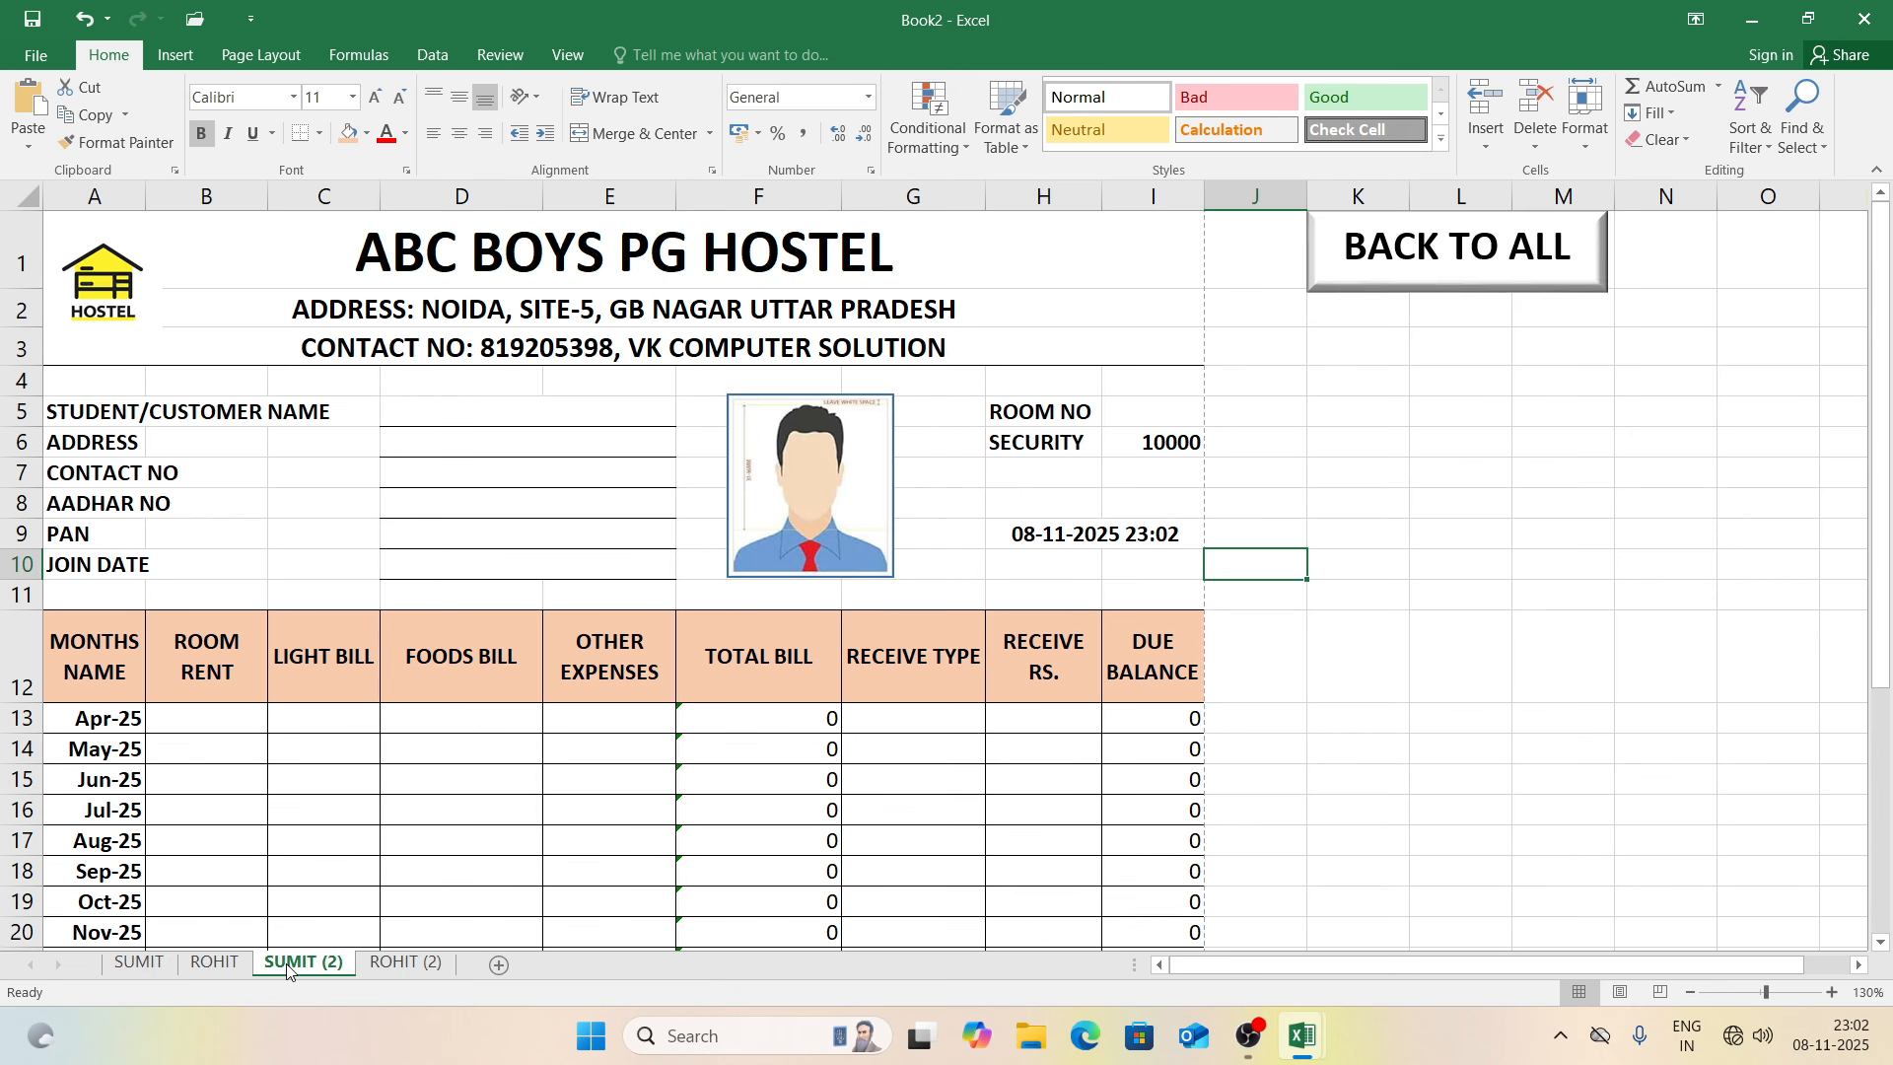
pyautogui.doubleClick(286, 964)
pyautogui.write('NITIN')
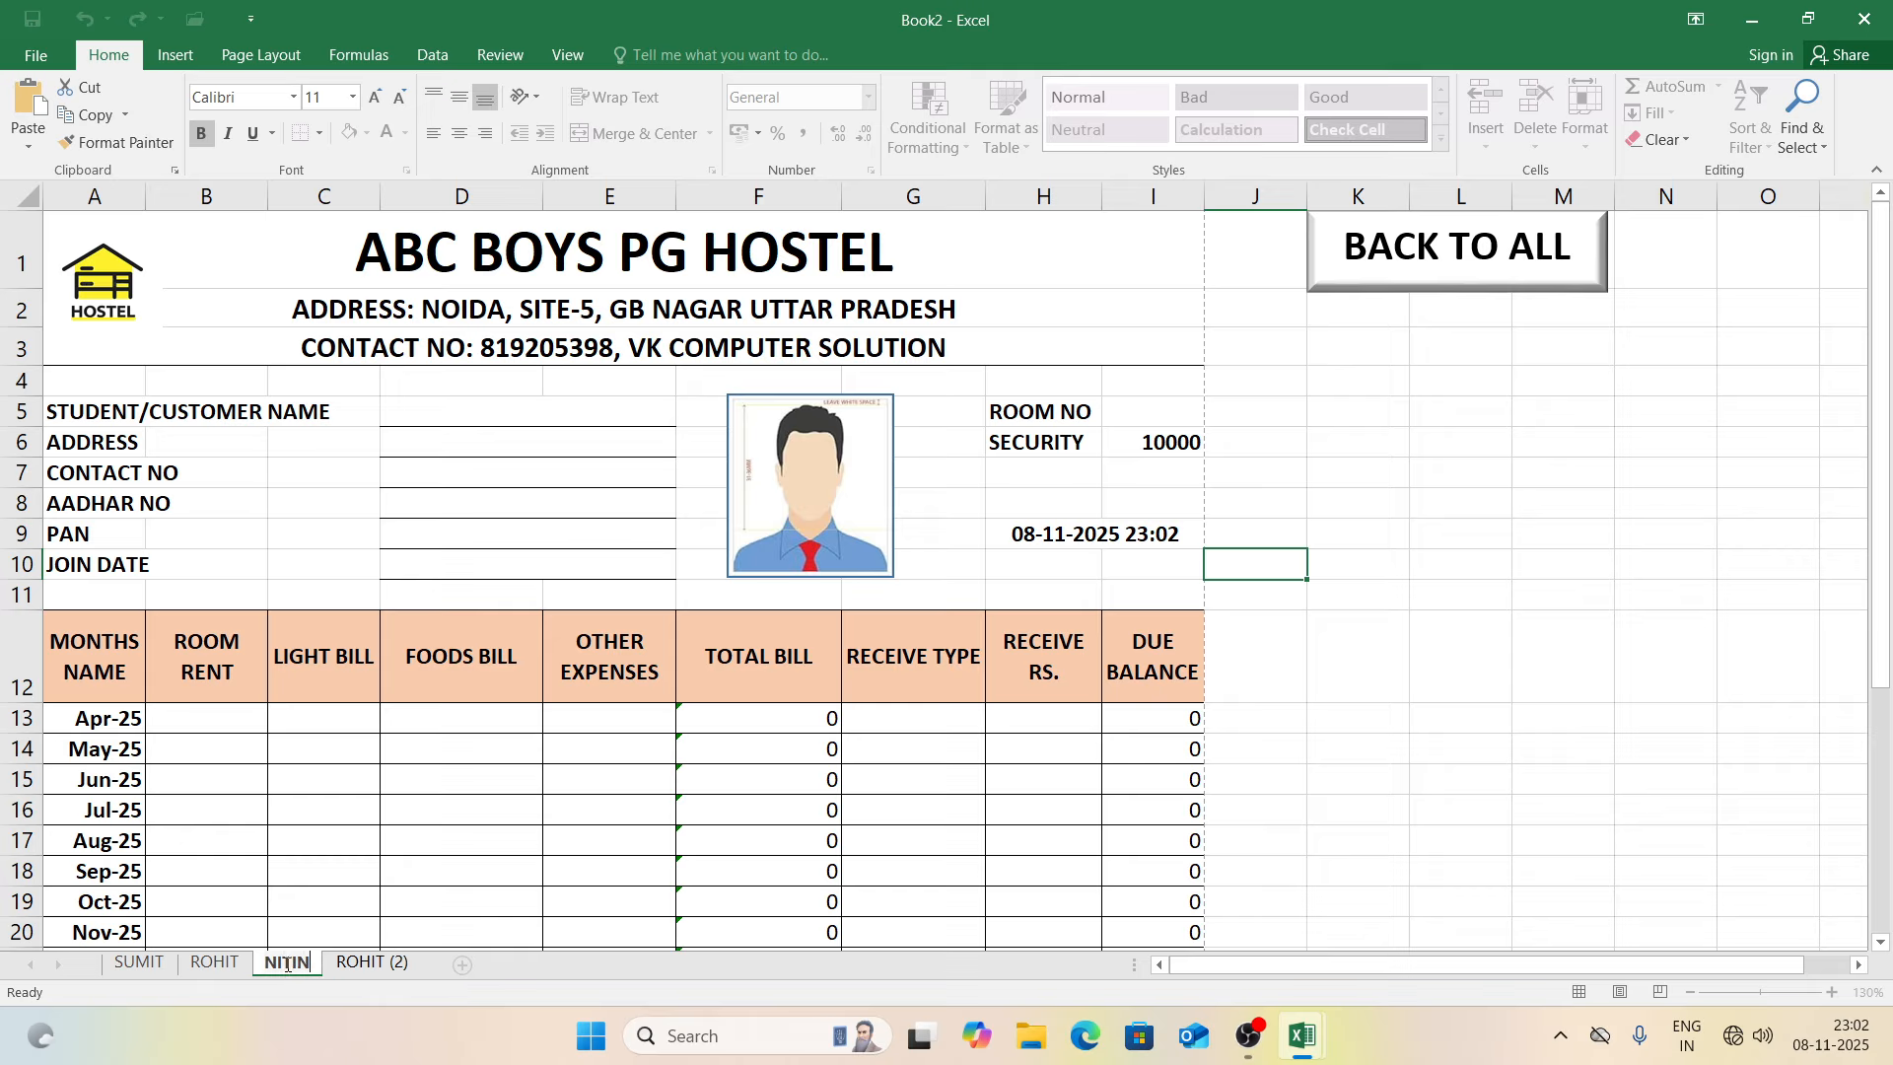
pyautogui.doubleClick(347, 965)
pyautogui.write('RAHUL')
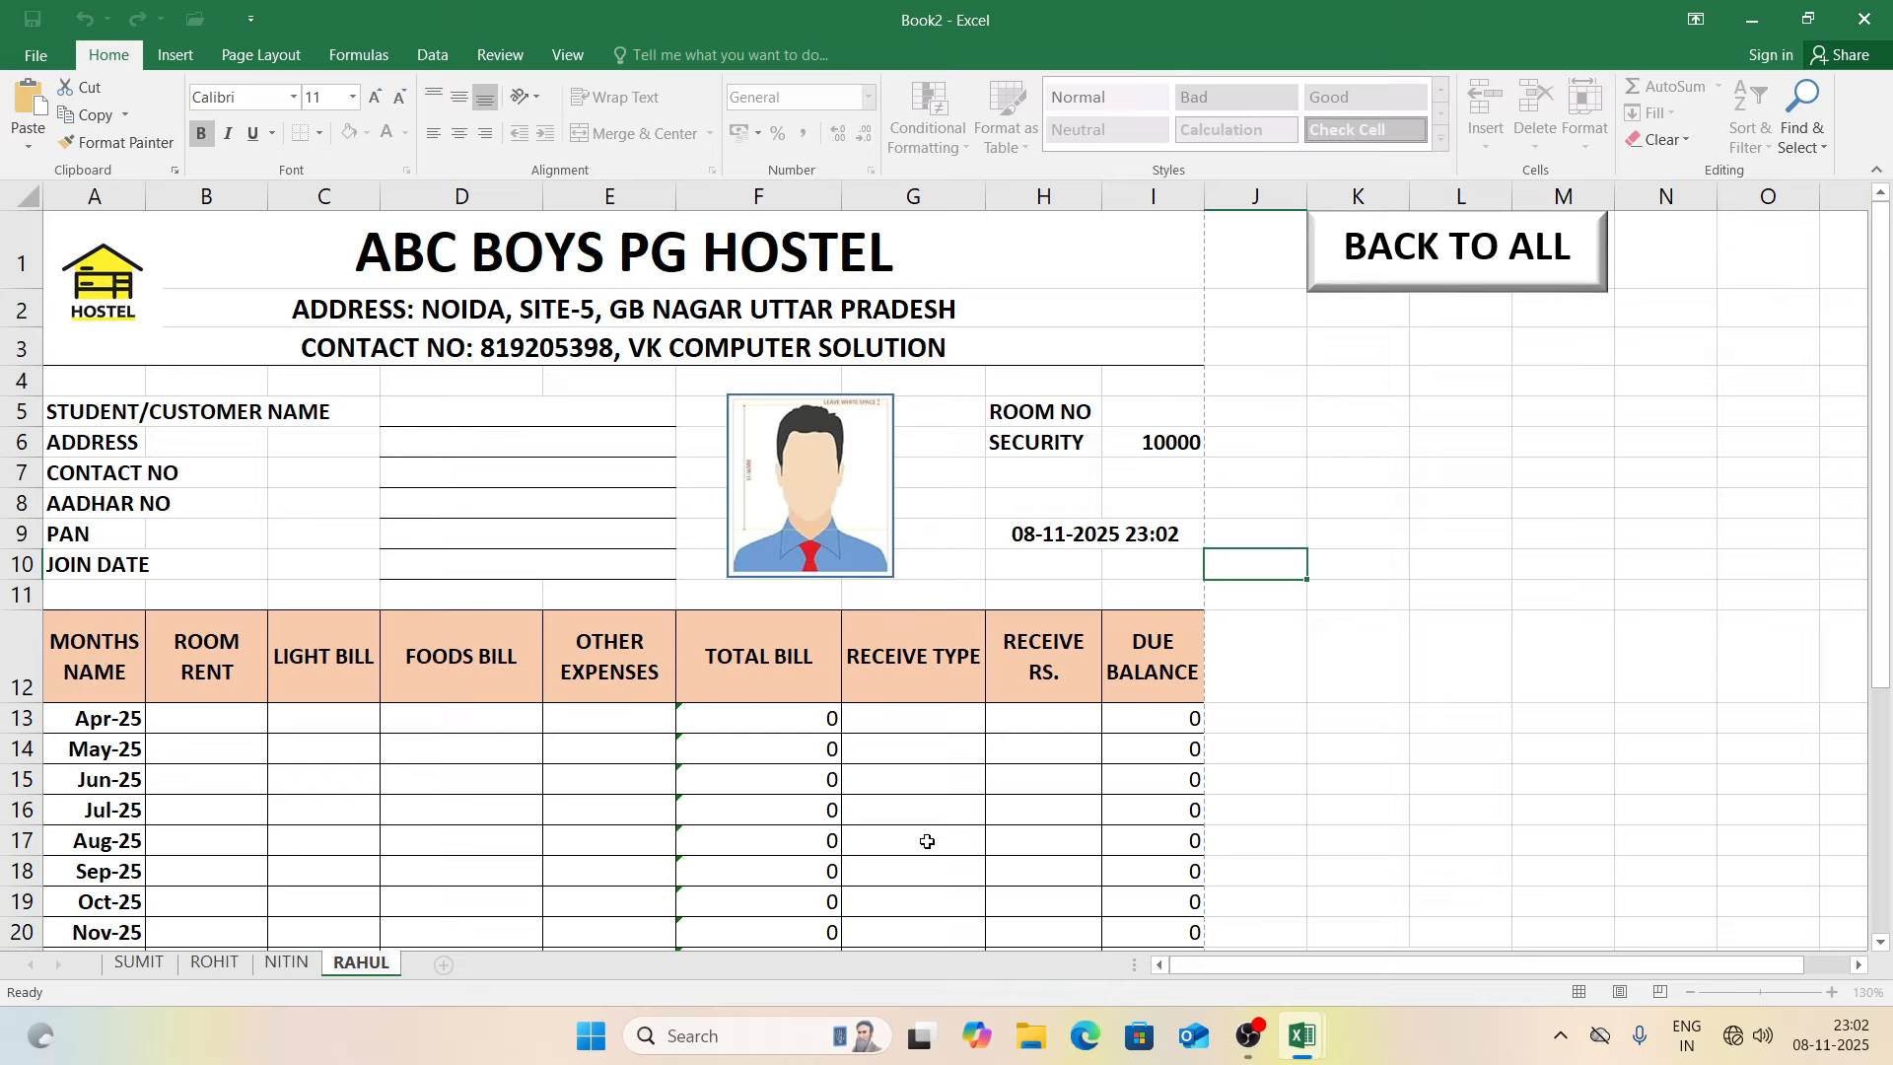
pyautogui.click(1369, 752)
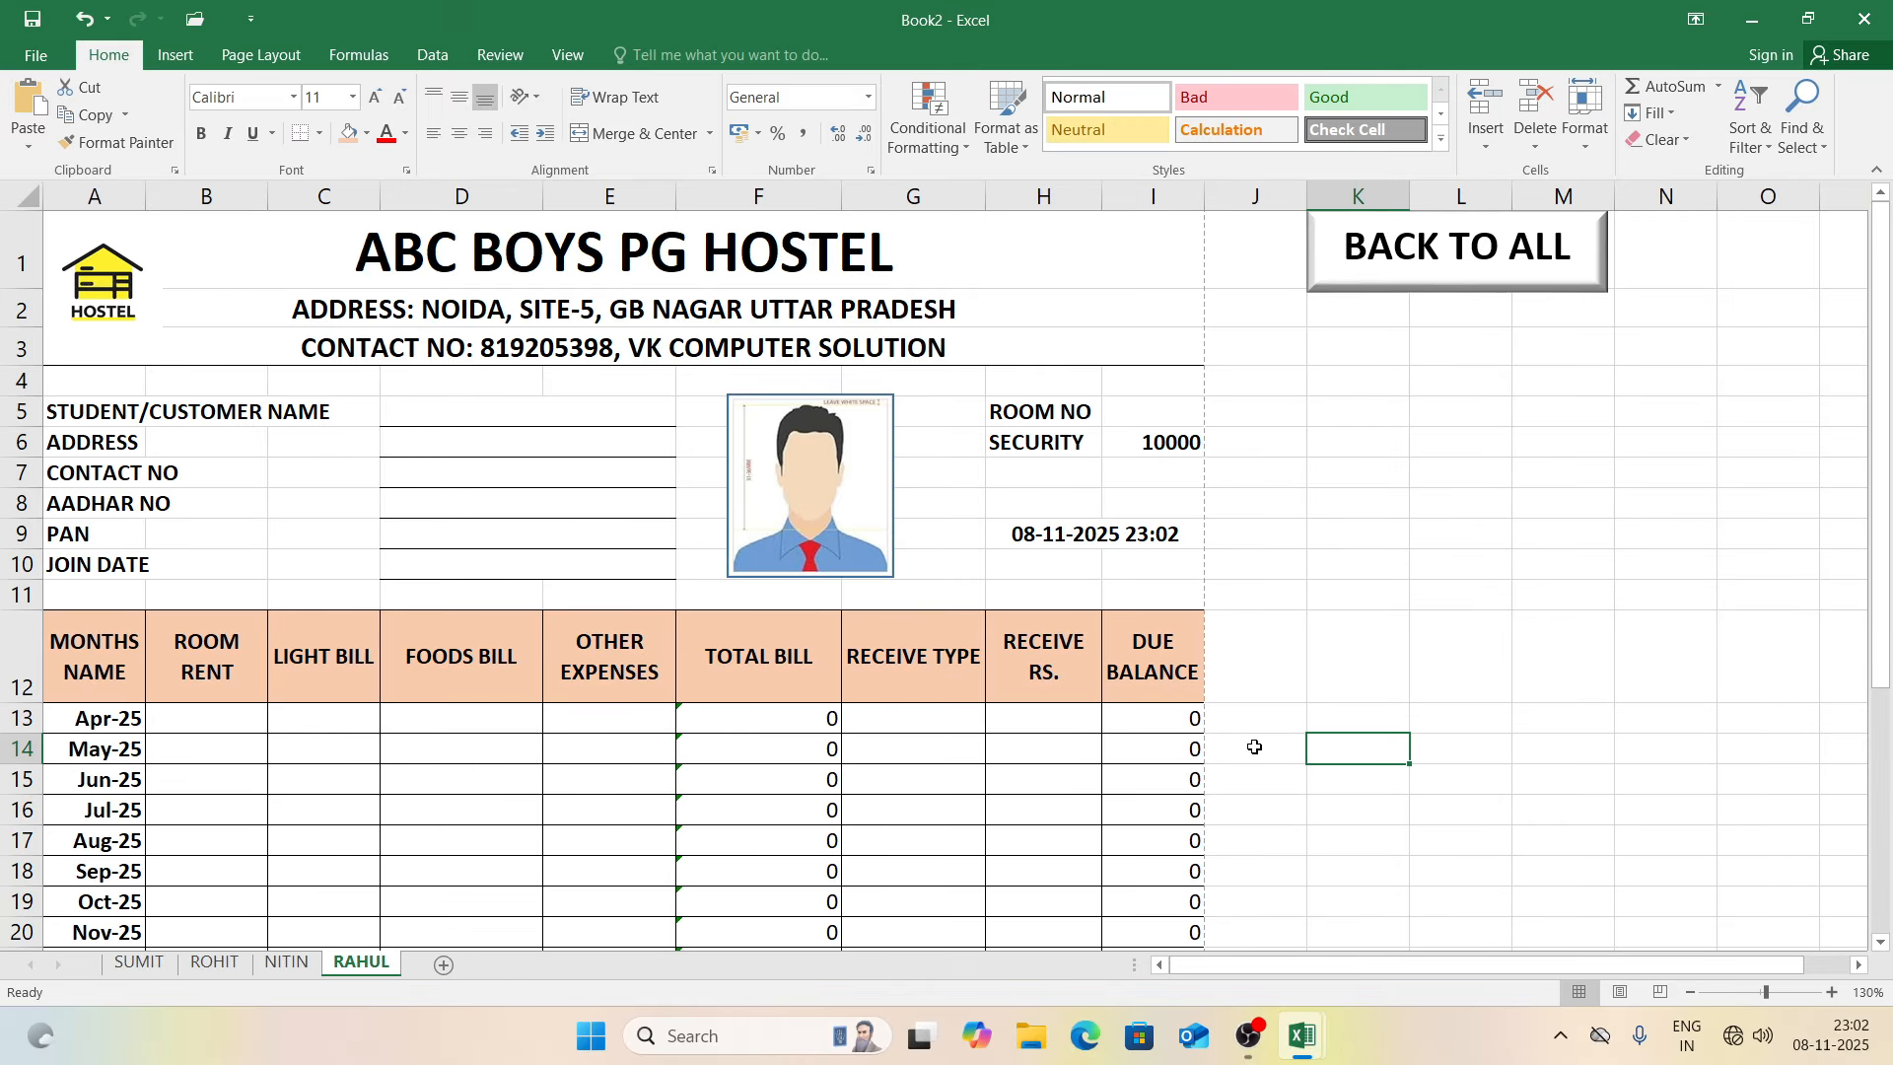
# Step: Add a new sheet named ALL CUSTOMER after RAHUL
pyautogui.click(440, 966)
pyautogui.doubleClick(435, 965)
pyautogui.write('ALL CUSTOMER')
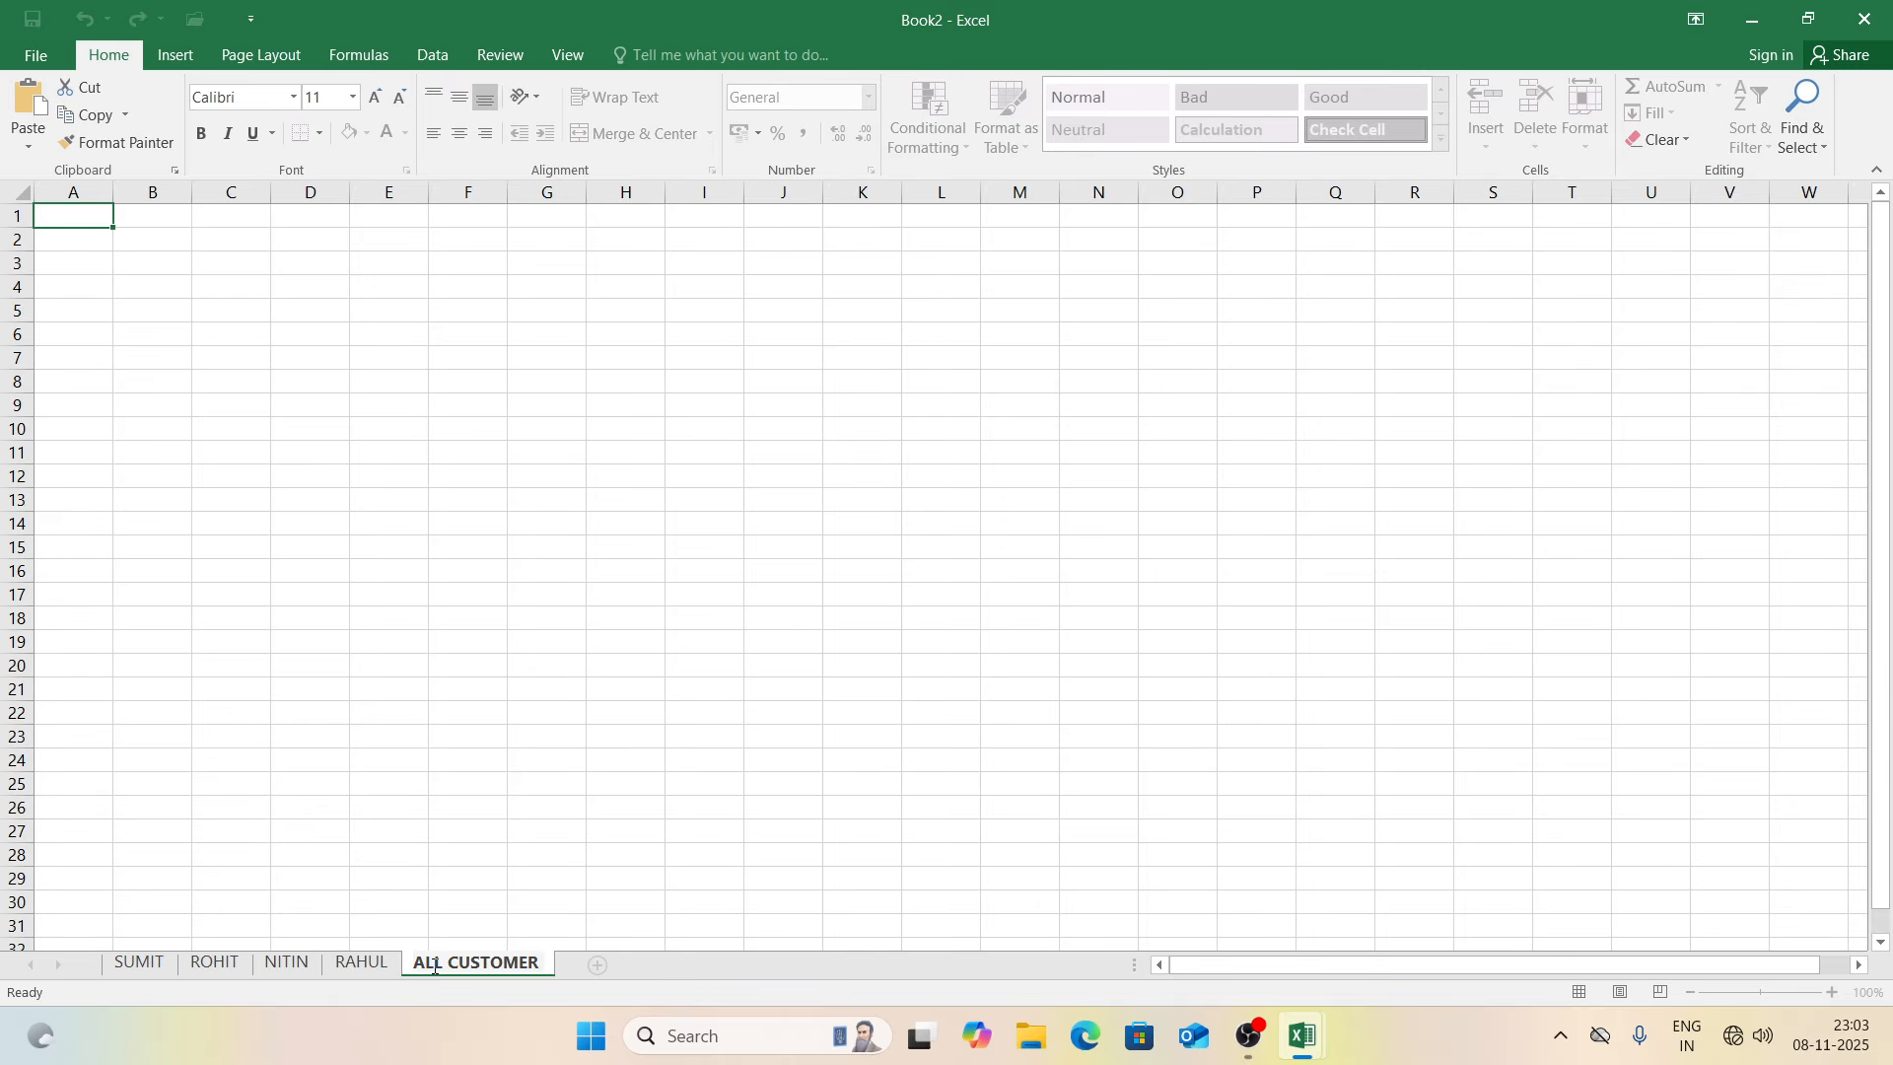
pyautogui.click(361, 963)
# Step: Copy the hostel title rows 1–3 from RAHUL into ALL CUSTOMER
pyautogui.moveTo(605, 217); pyautogui.dragTo(641, 341)
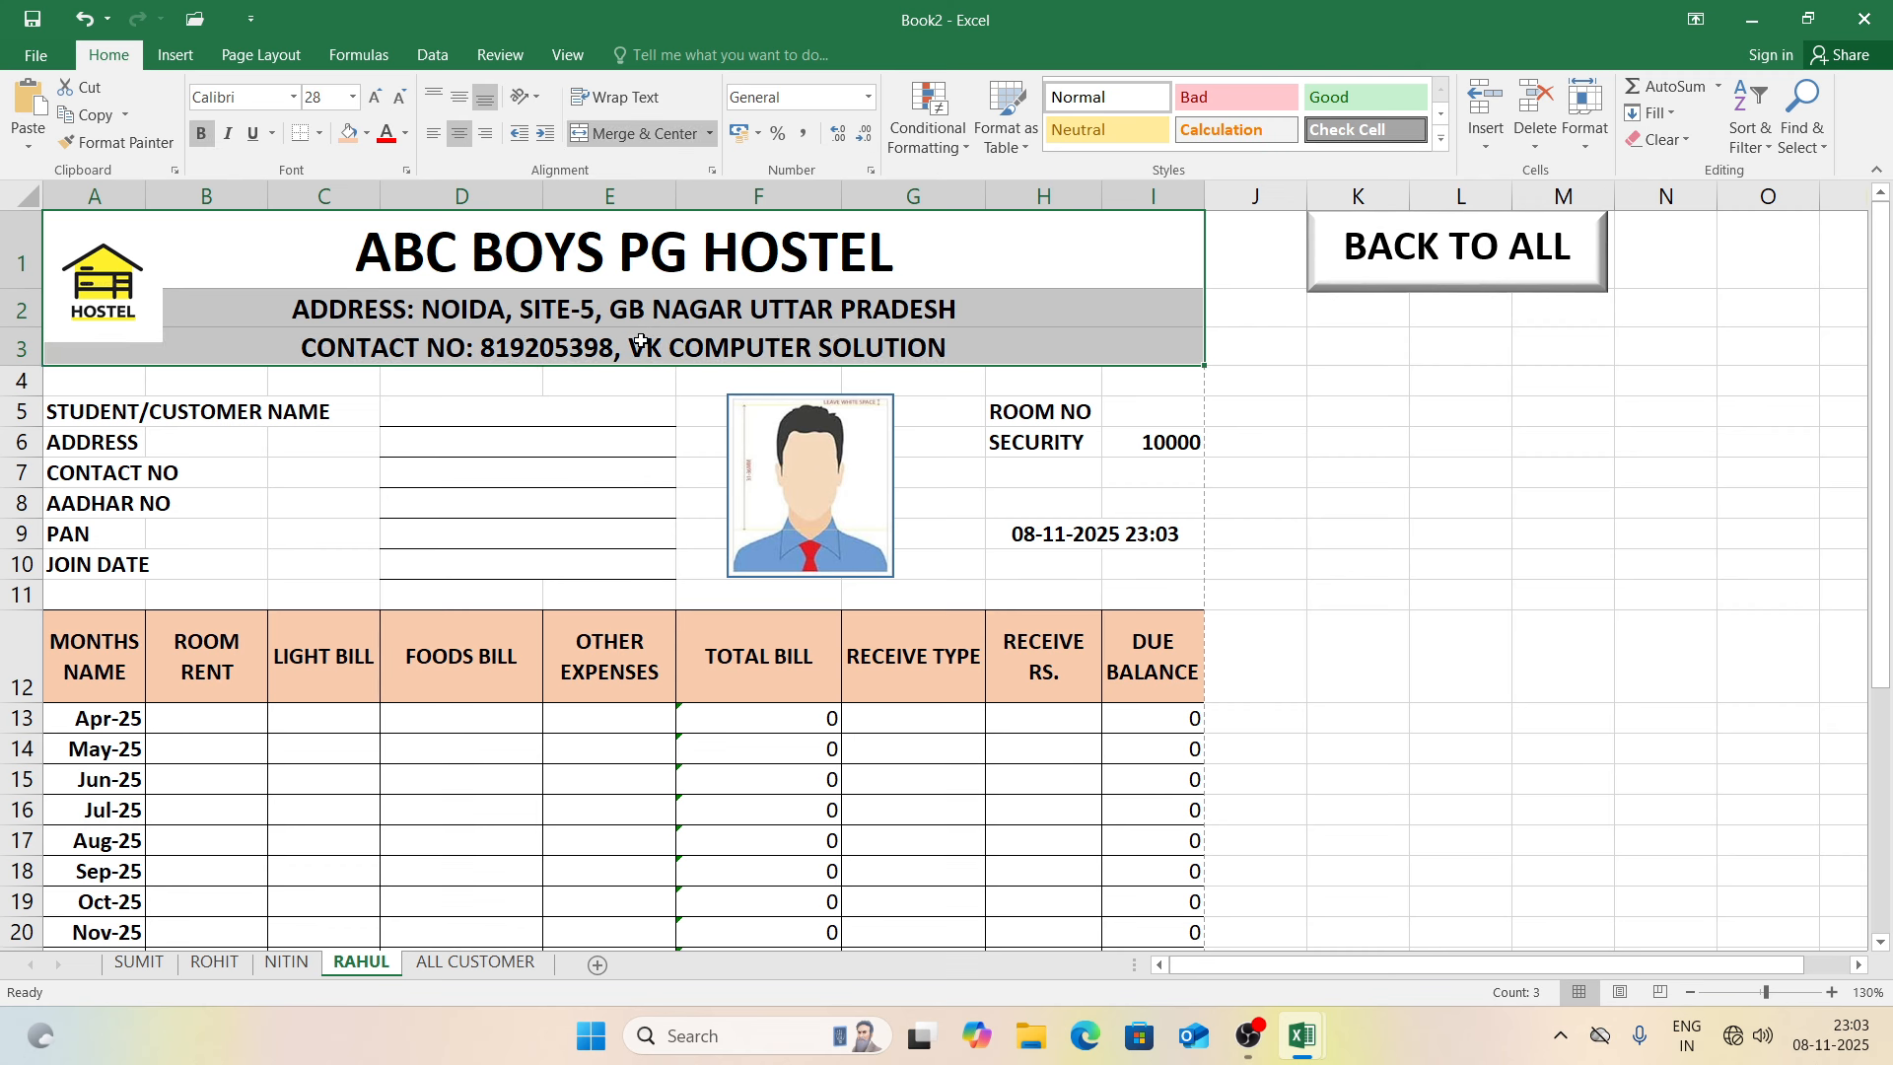
pyautogui.hotkey('ctrl', 'c')
pyautogui.click(510, 967)
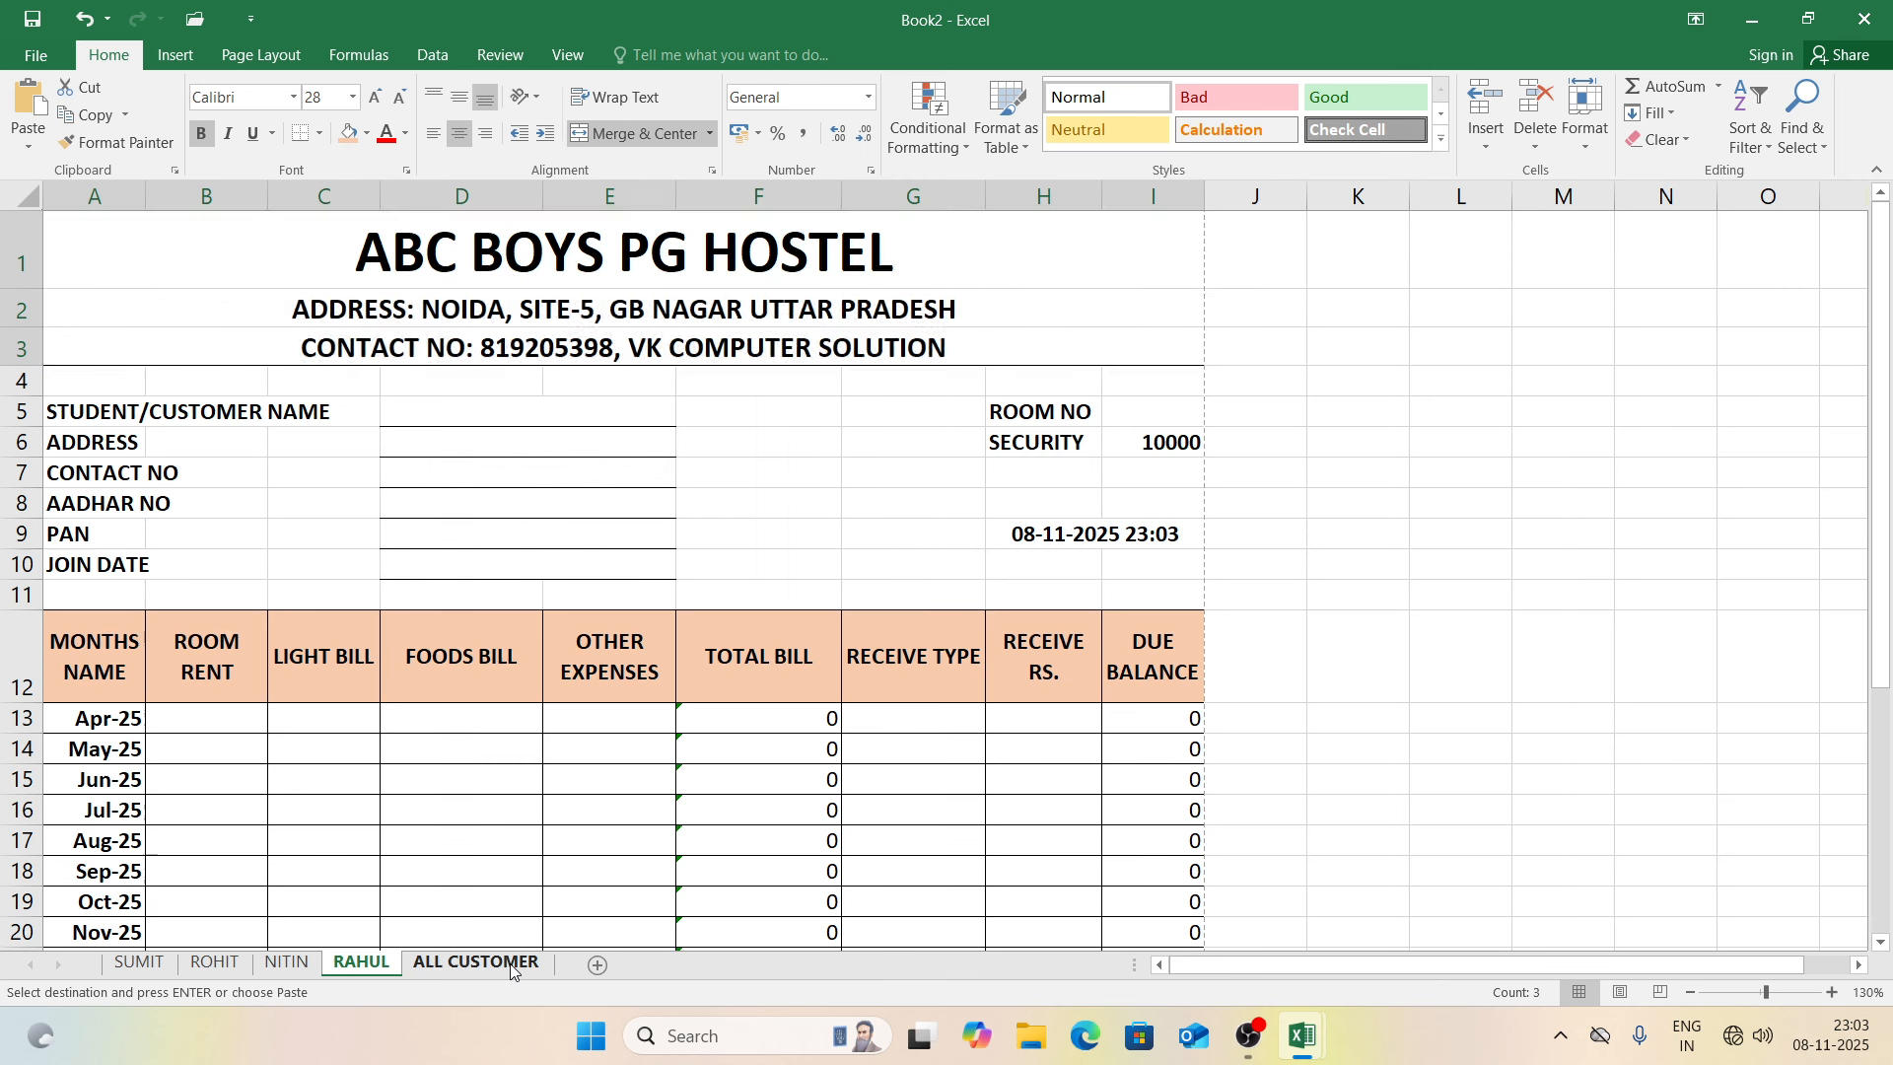
pyautogui.press('Return')
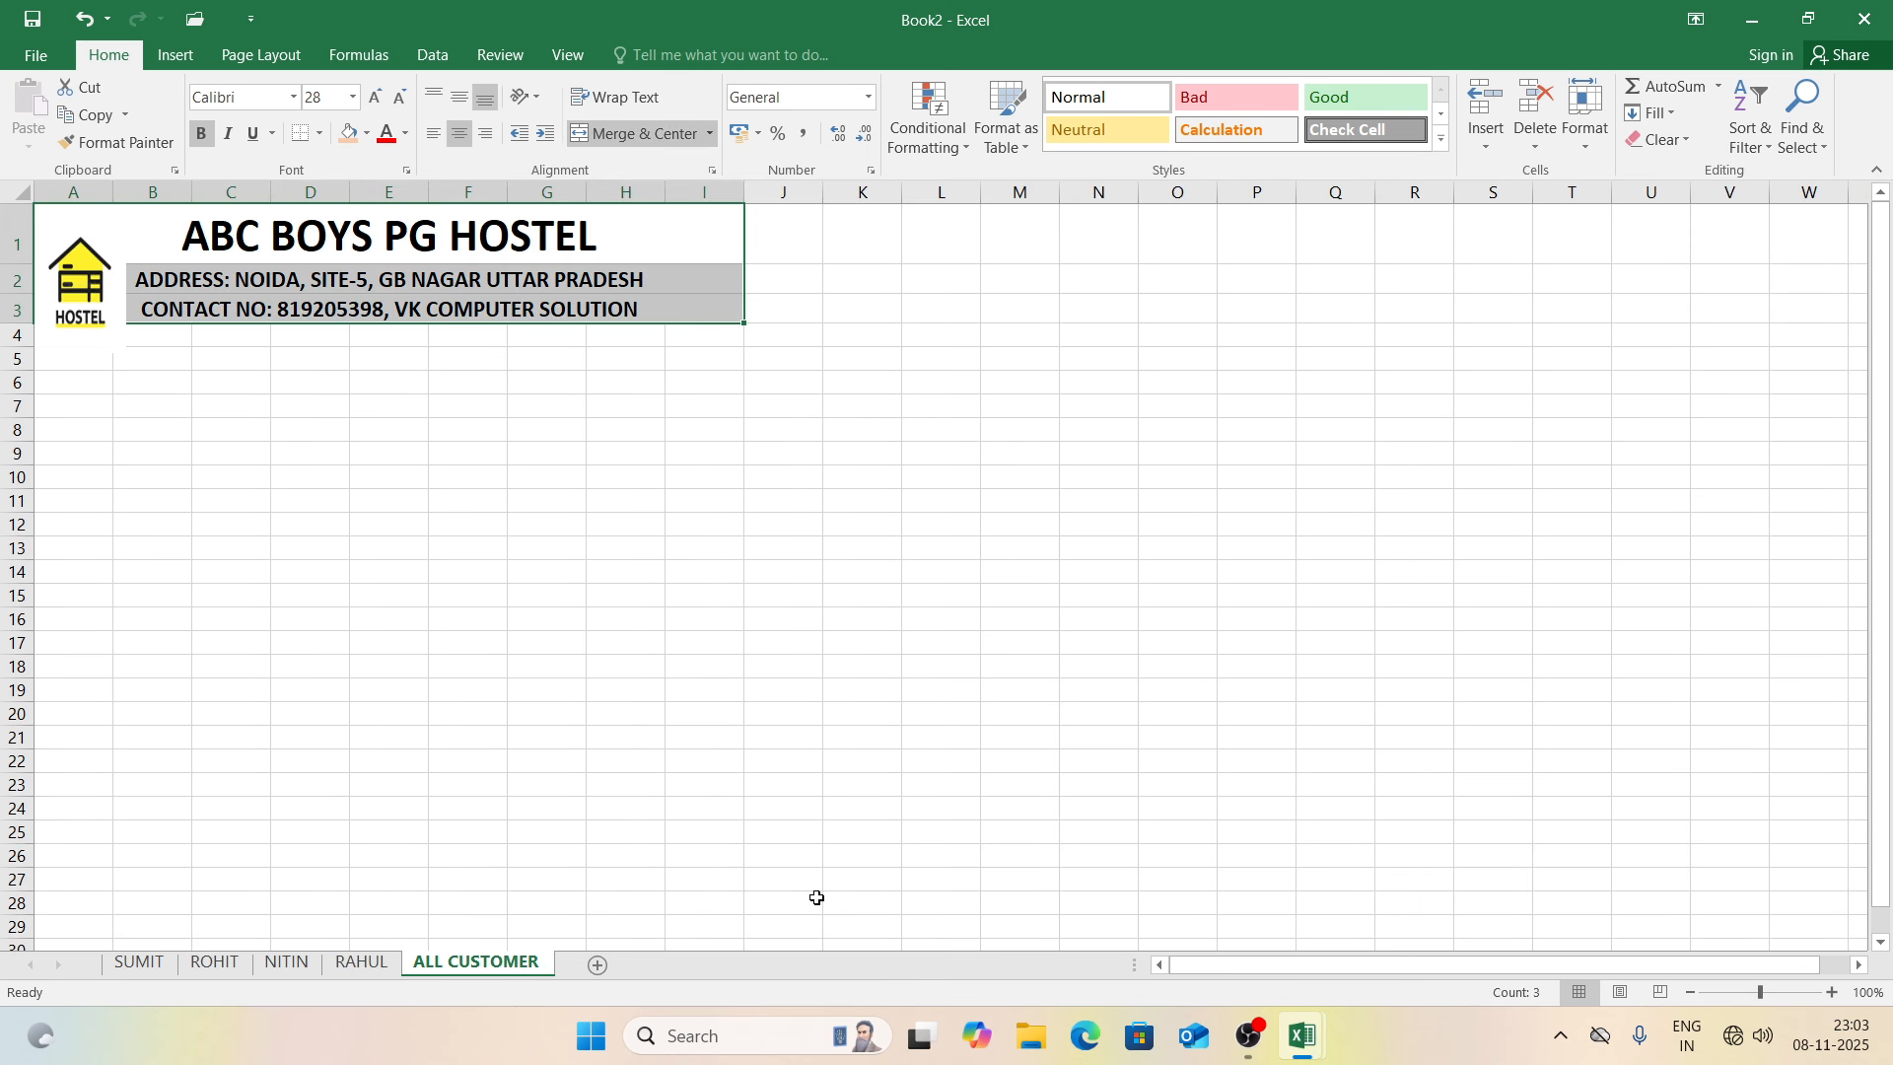
pyautogui.click(502, 522)
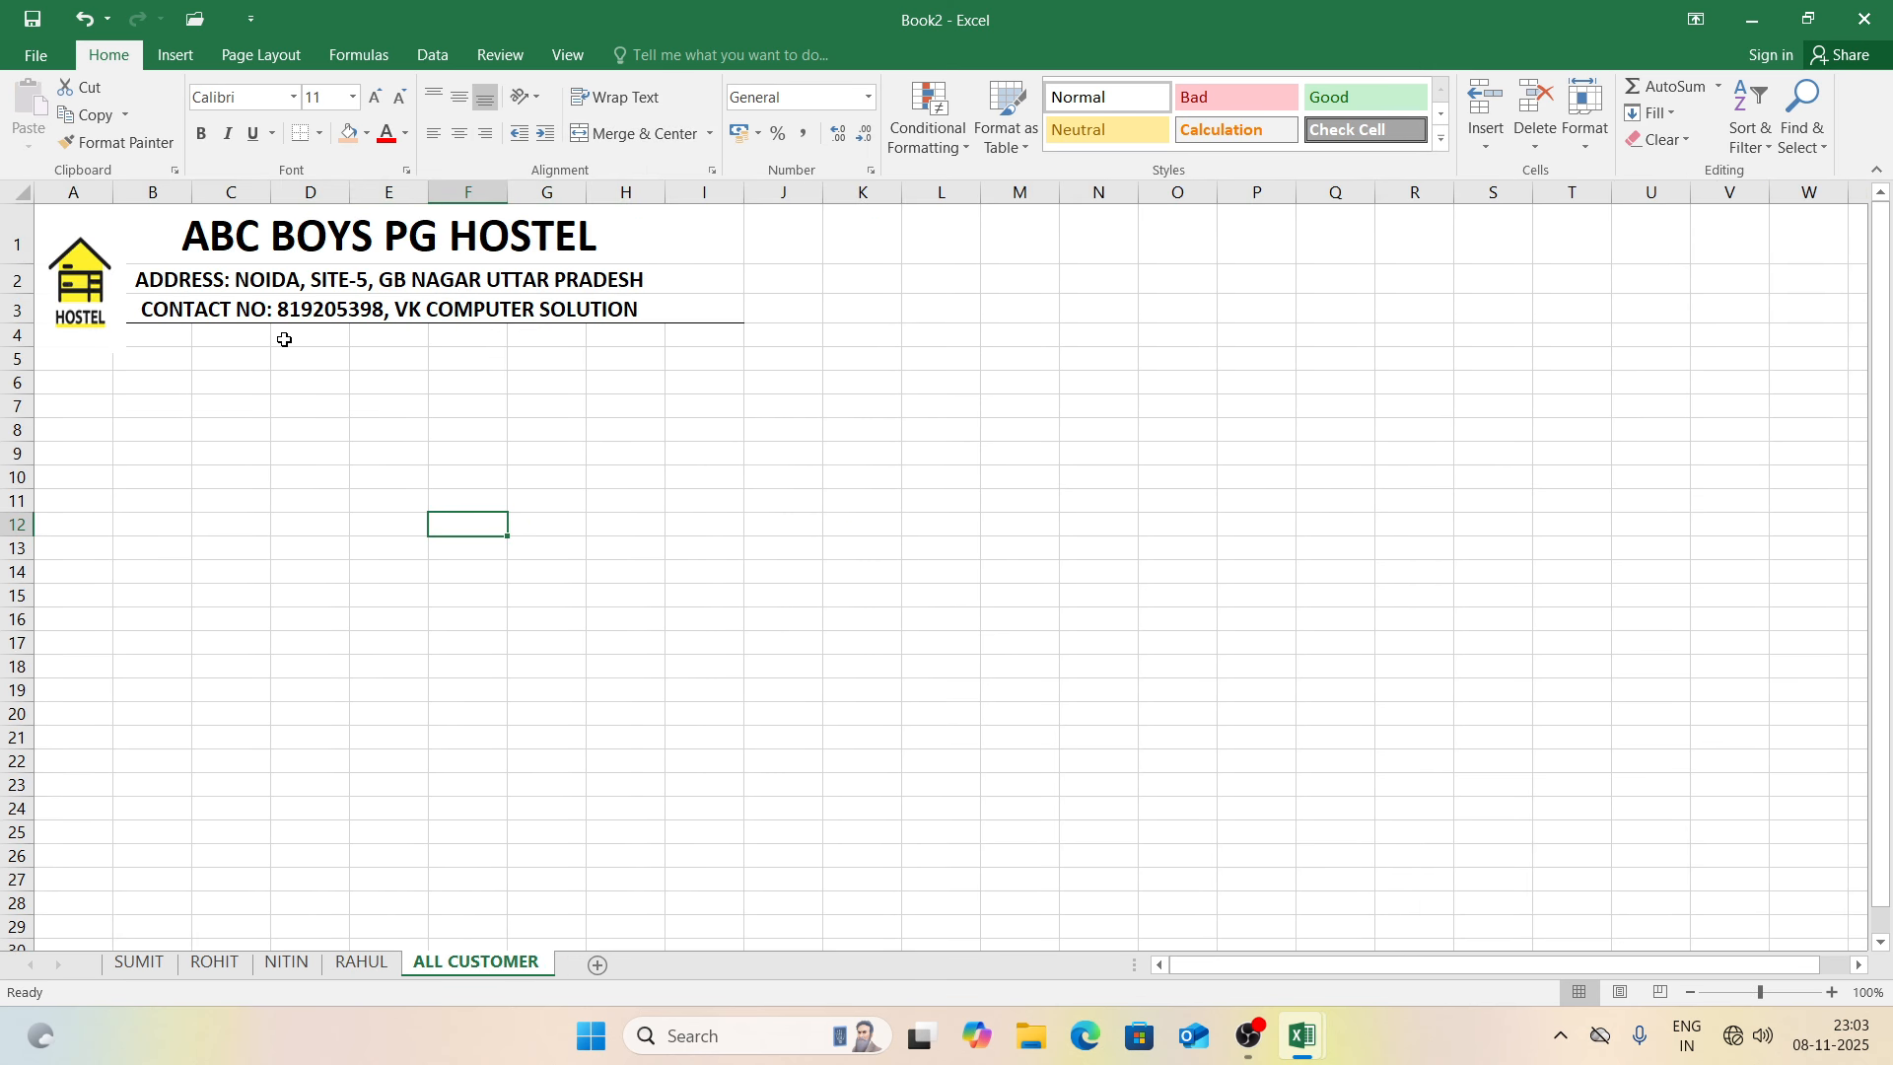
# Step: Move the pasted logo up and shorten it to fit within rows 1–3
pyautogui.click(98, 266)
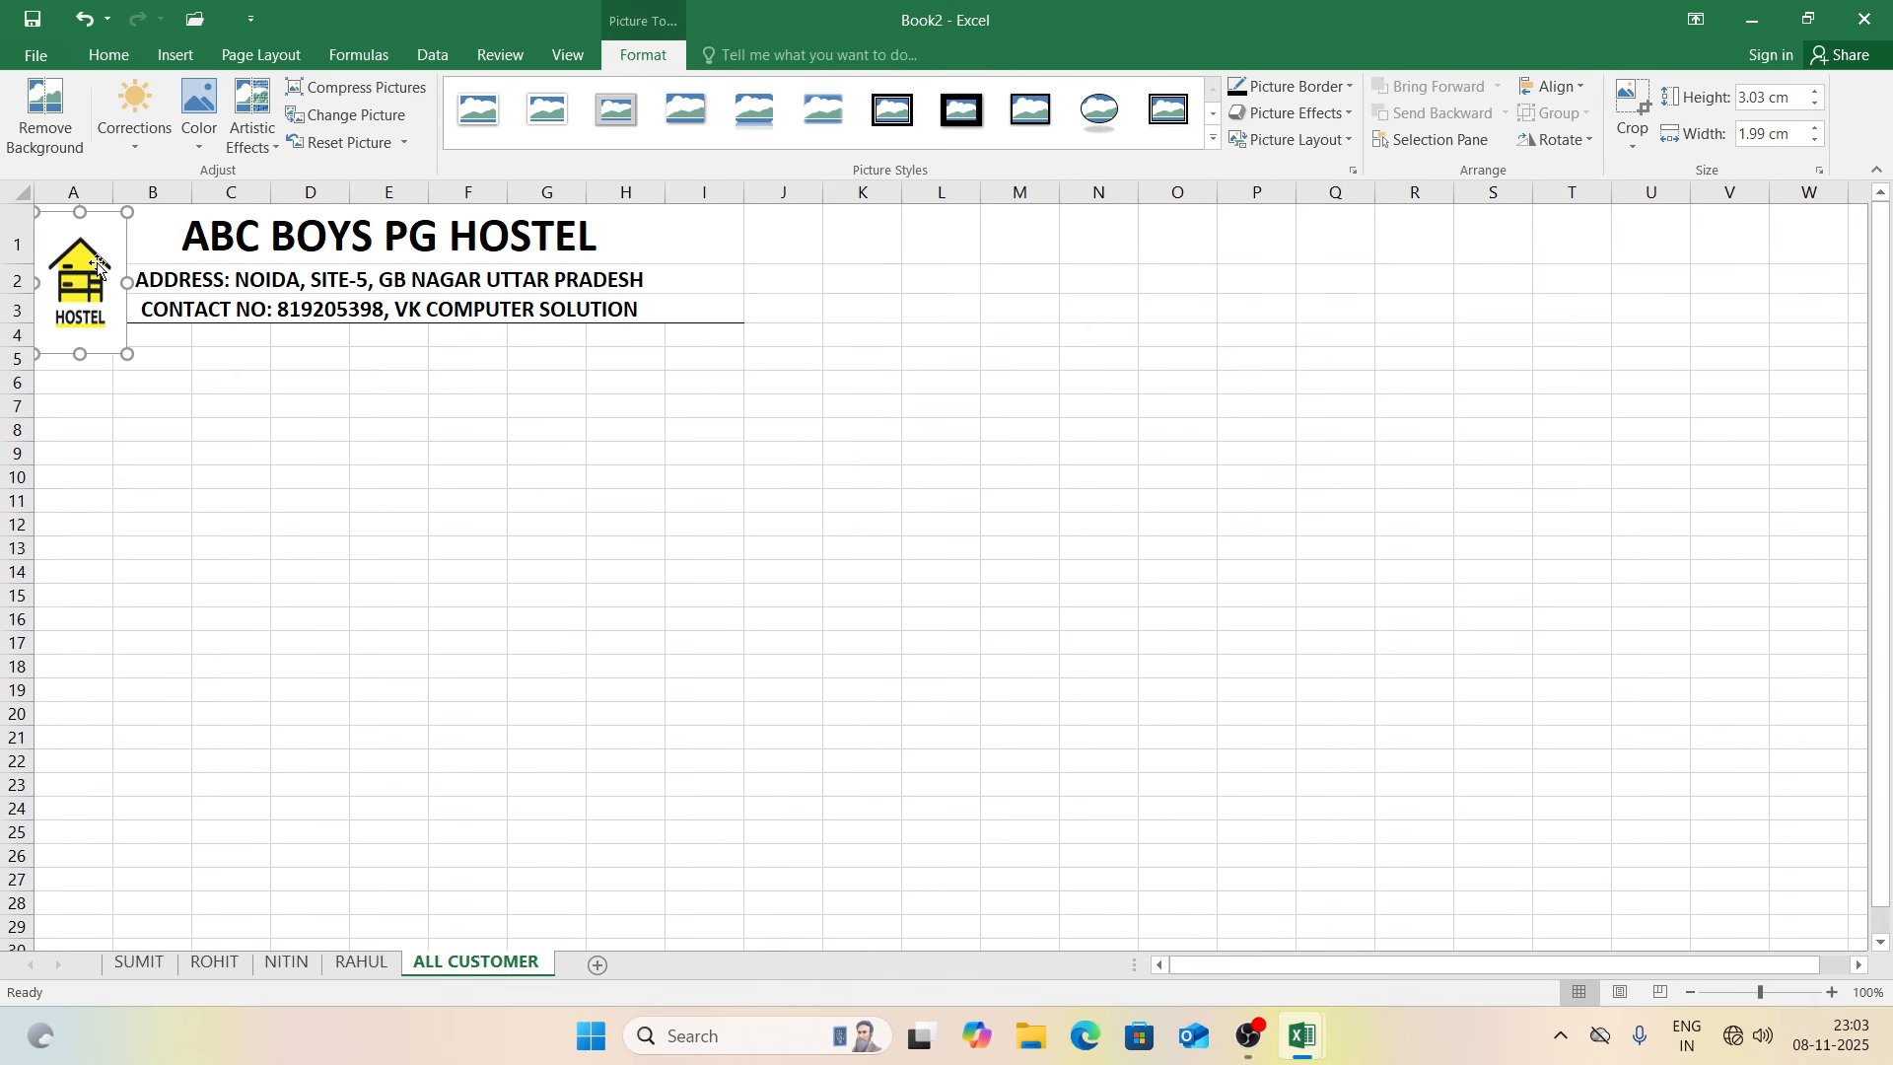
pyautogui.moveTo(98, 264); pyautogui.dragTo(95, 238)
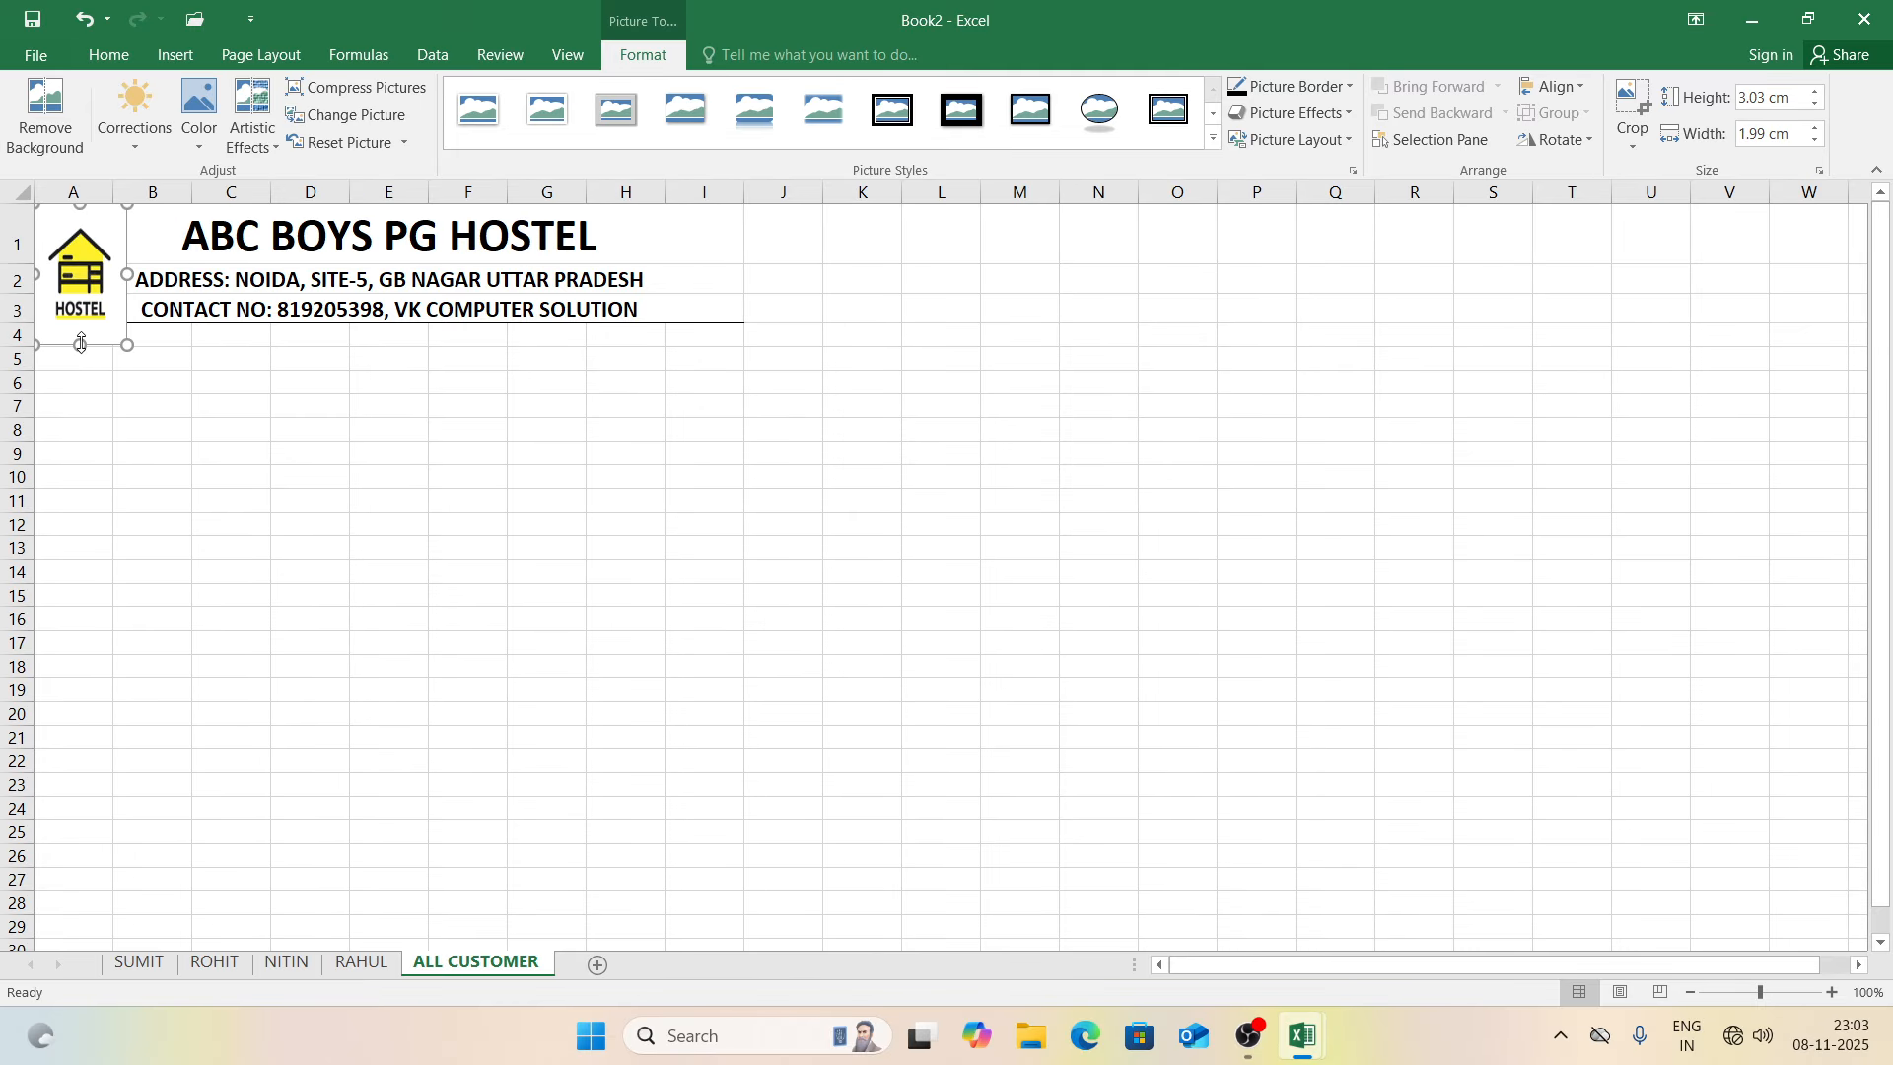
pyautogui.moveTo(80, 343); pyautogui.dragTo(81, 319)
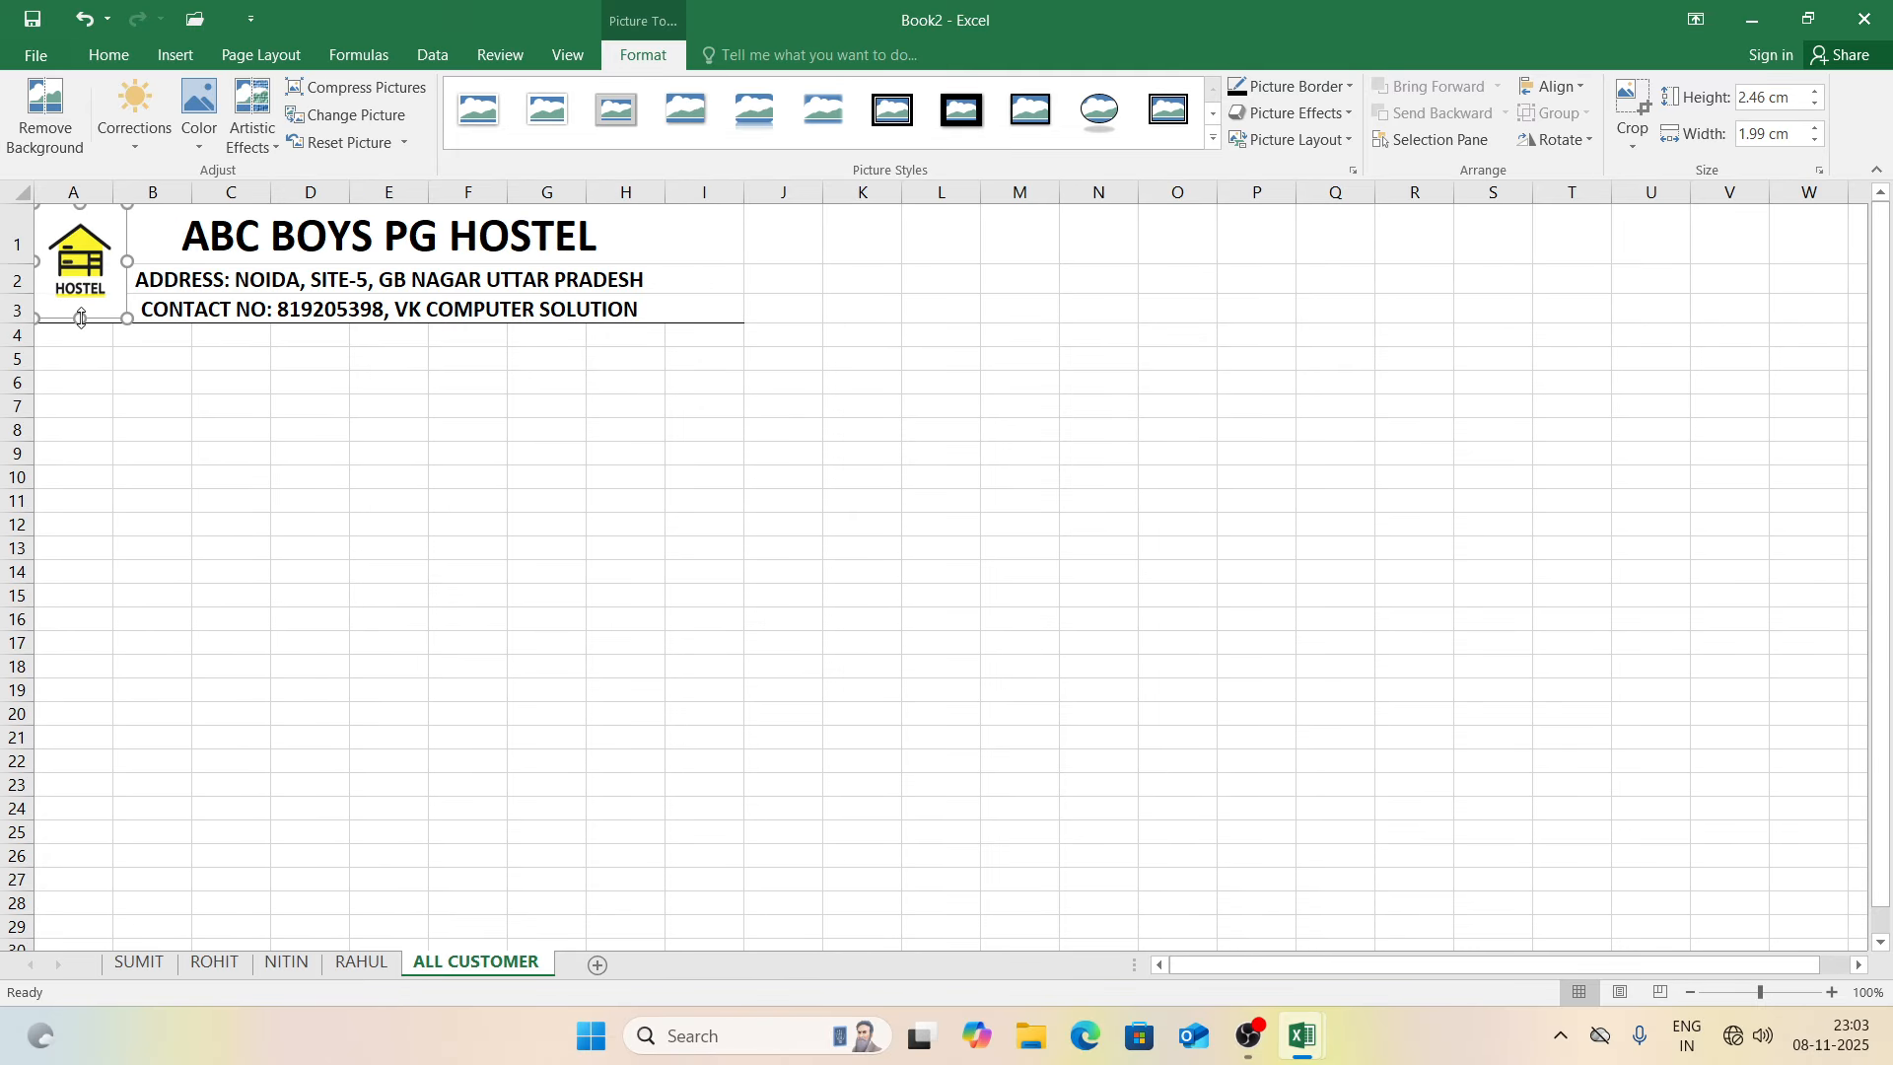
pyautogui.click(271, 415)
pyautogui.click(169, 390)
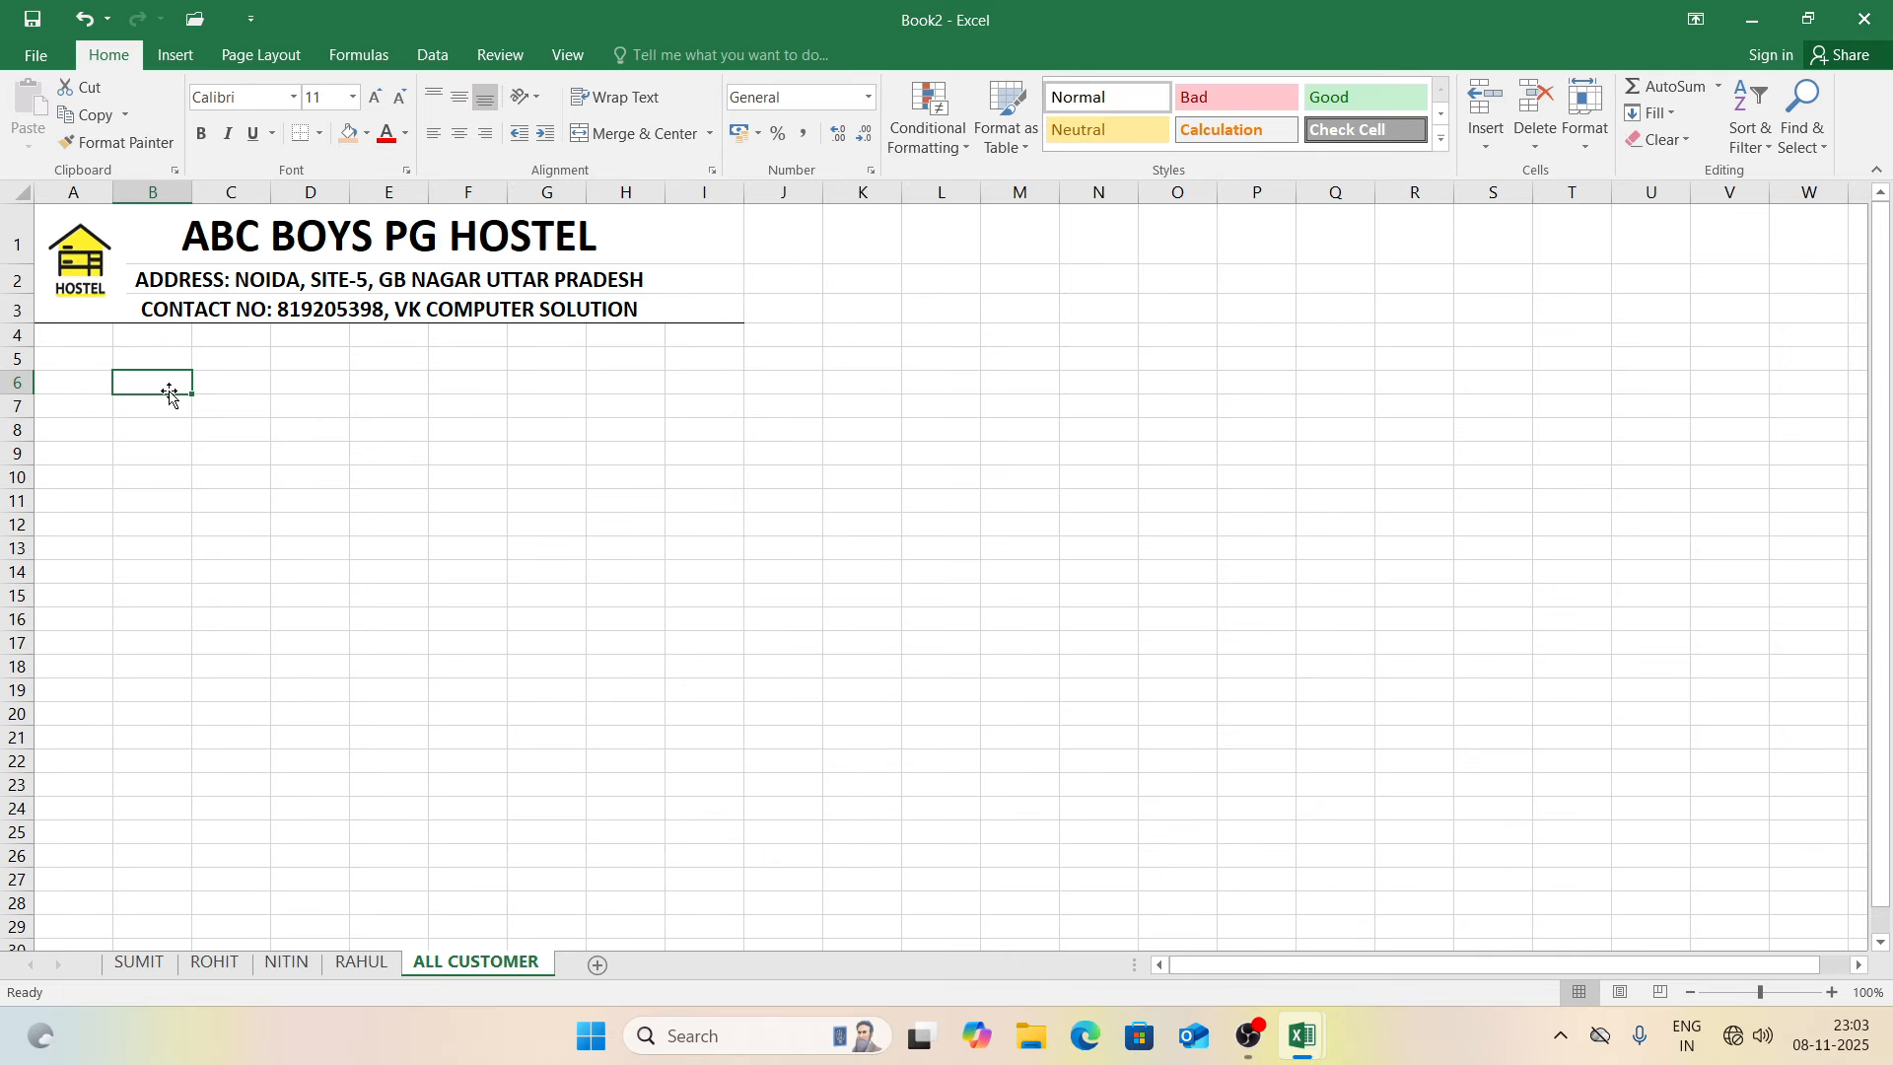
# Step: Enter headings SR NO, CUSTOMER NAME, ADDRESS, CONTACT NO and ROOM NO across B6:F6
pyautogui.write('S')
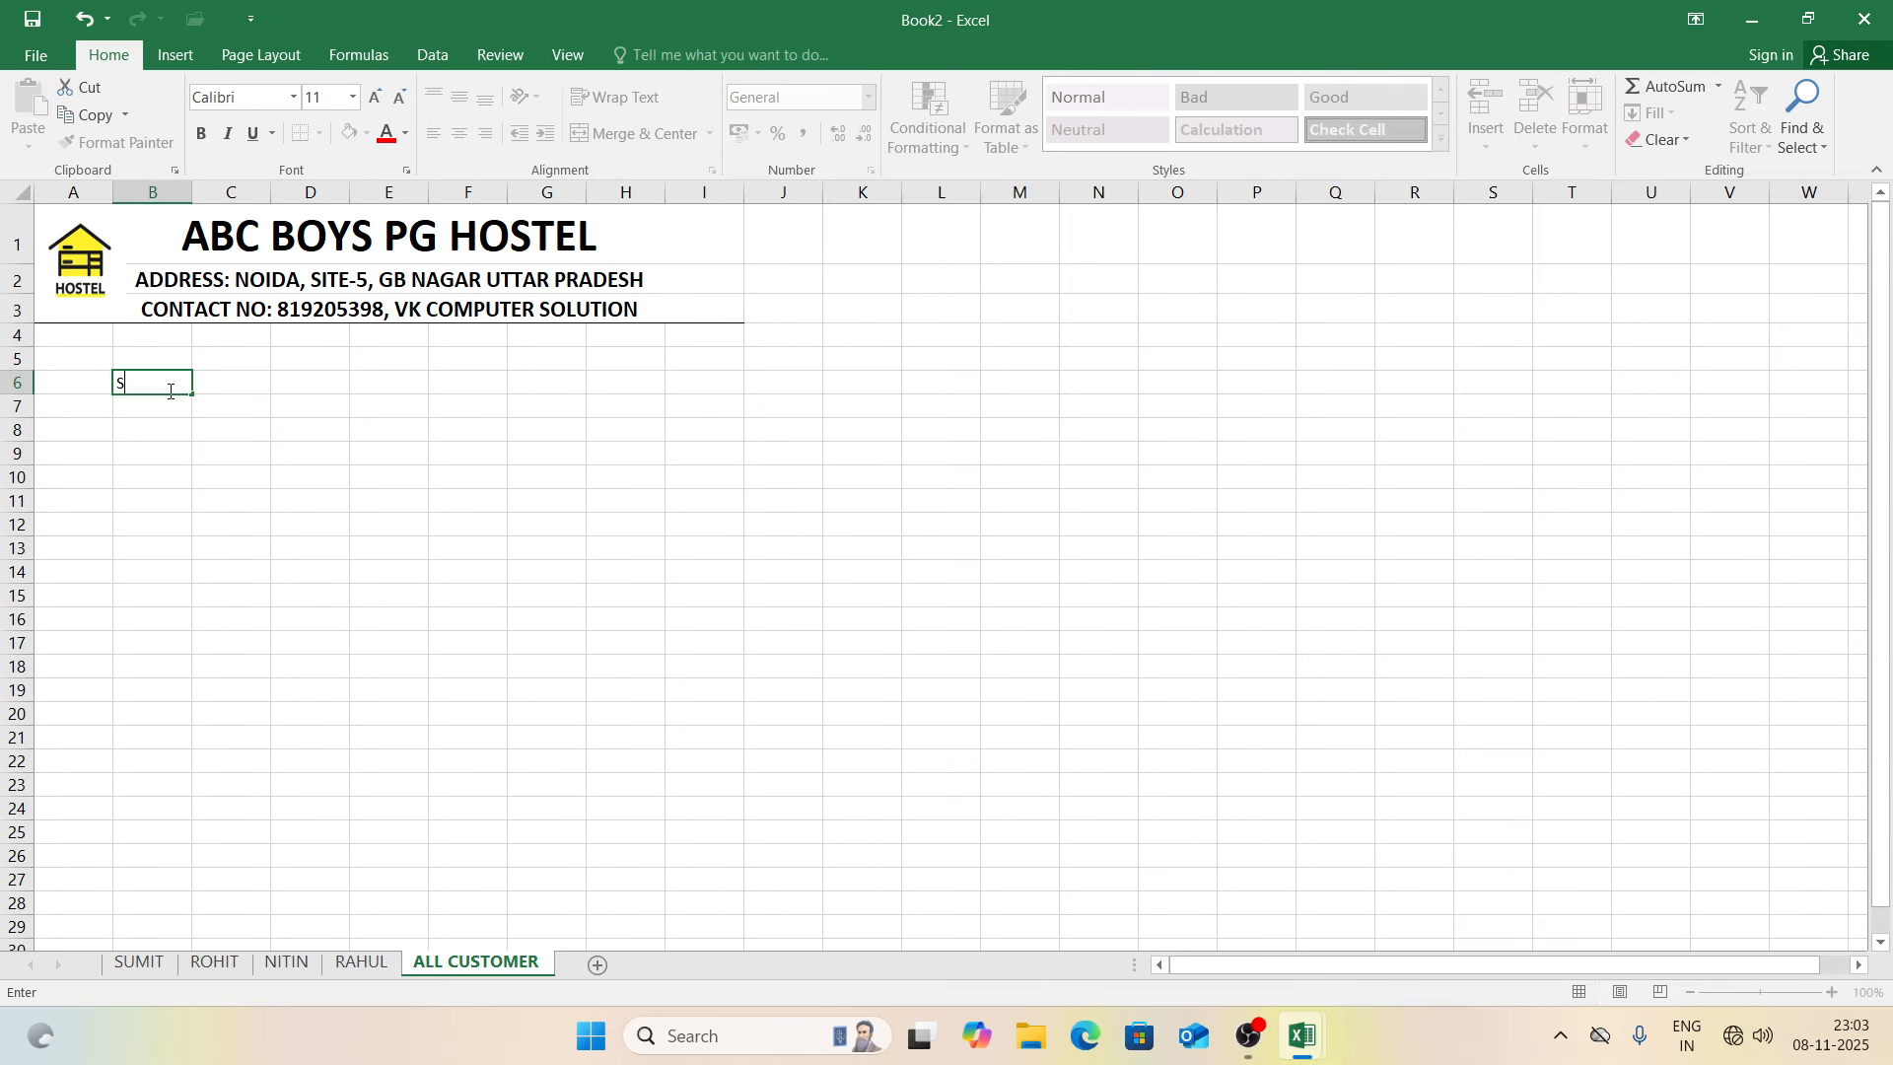
pyautogui.write('R NO')
pyautogui.press('Tab')
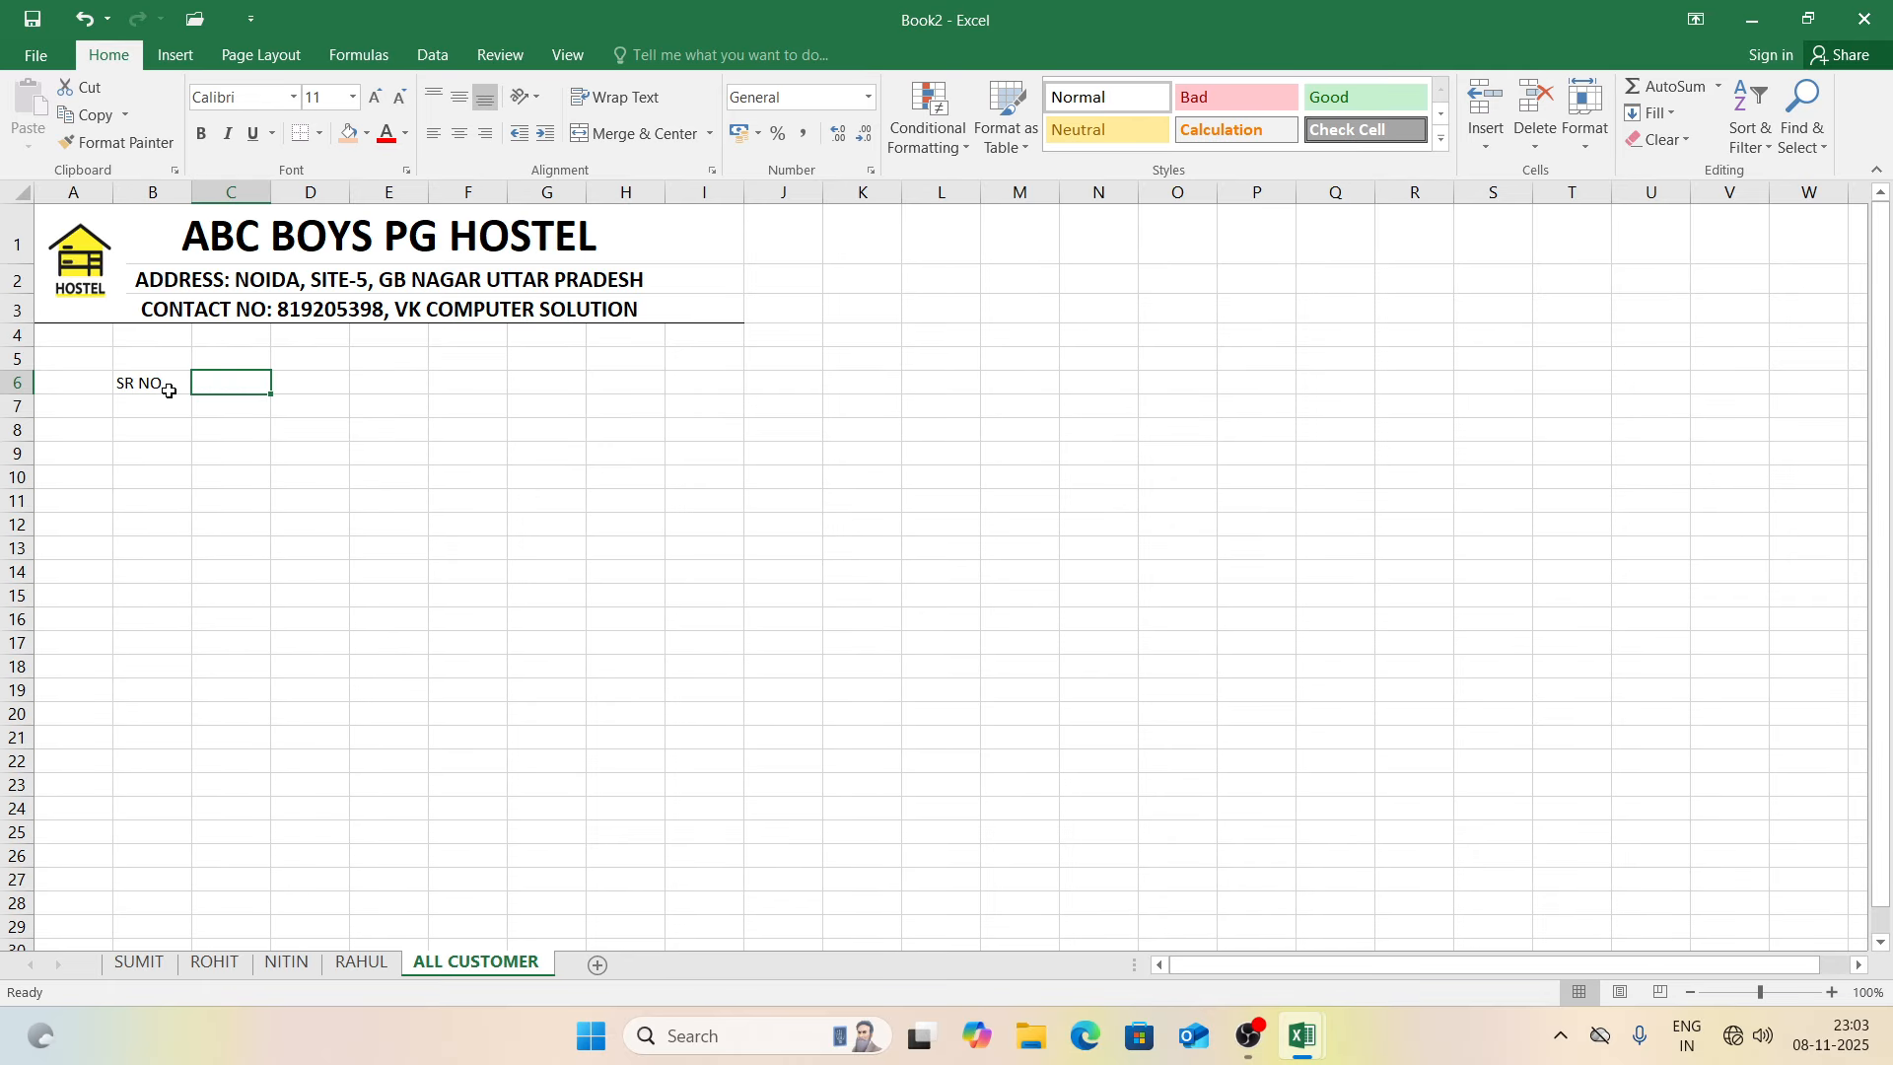
pyautogui.write('CUSTOM')
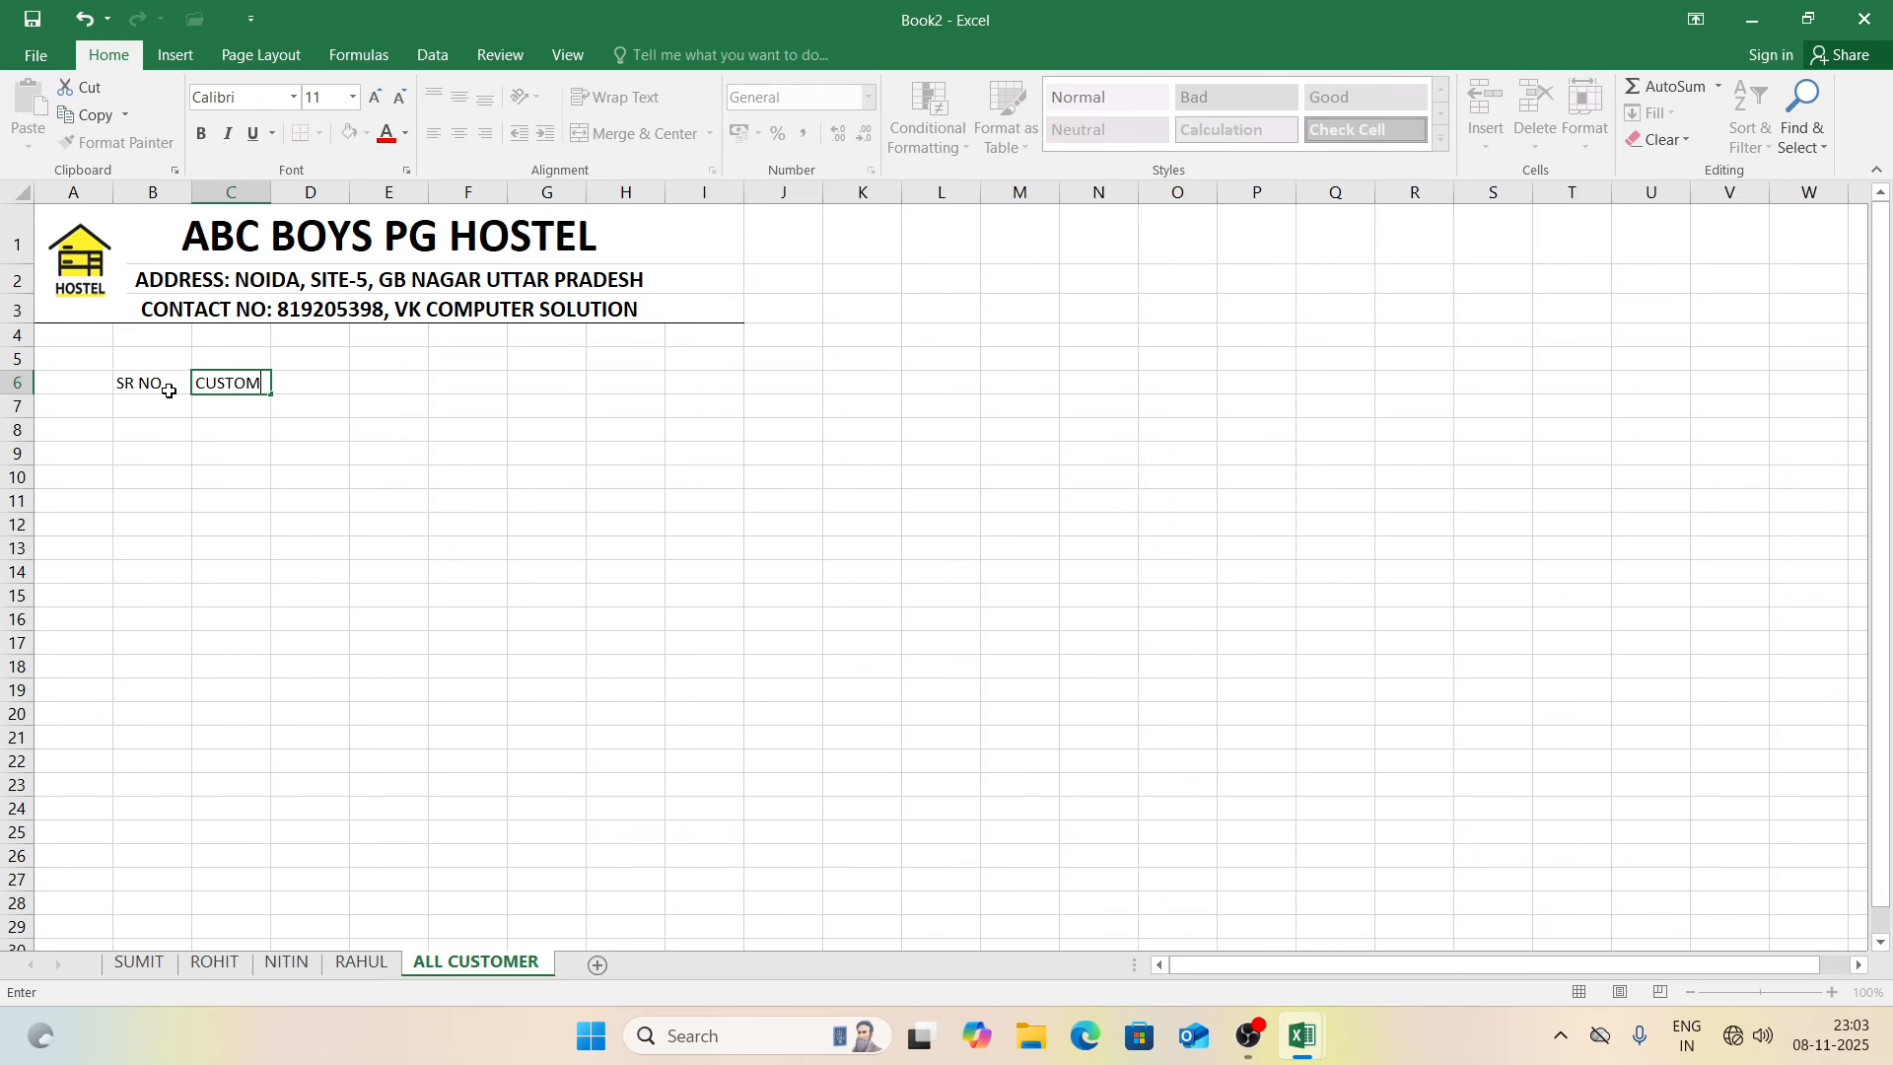
pyautogui.write('ER NAME')
pyautogui.press('Tab')
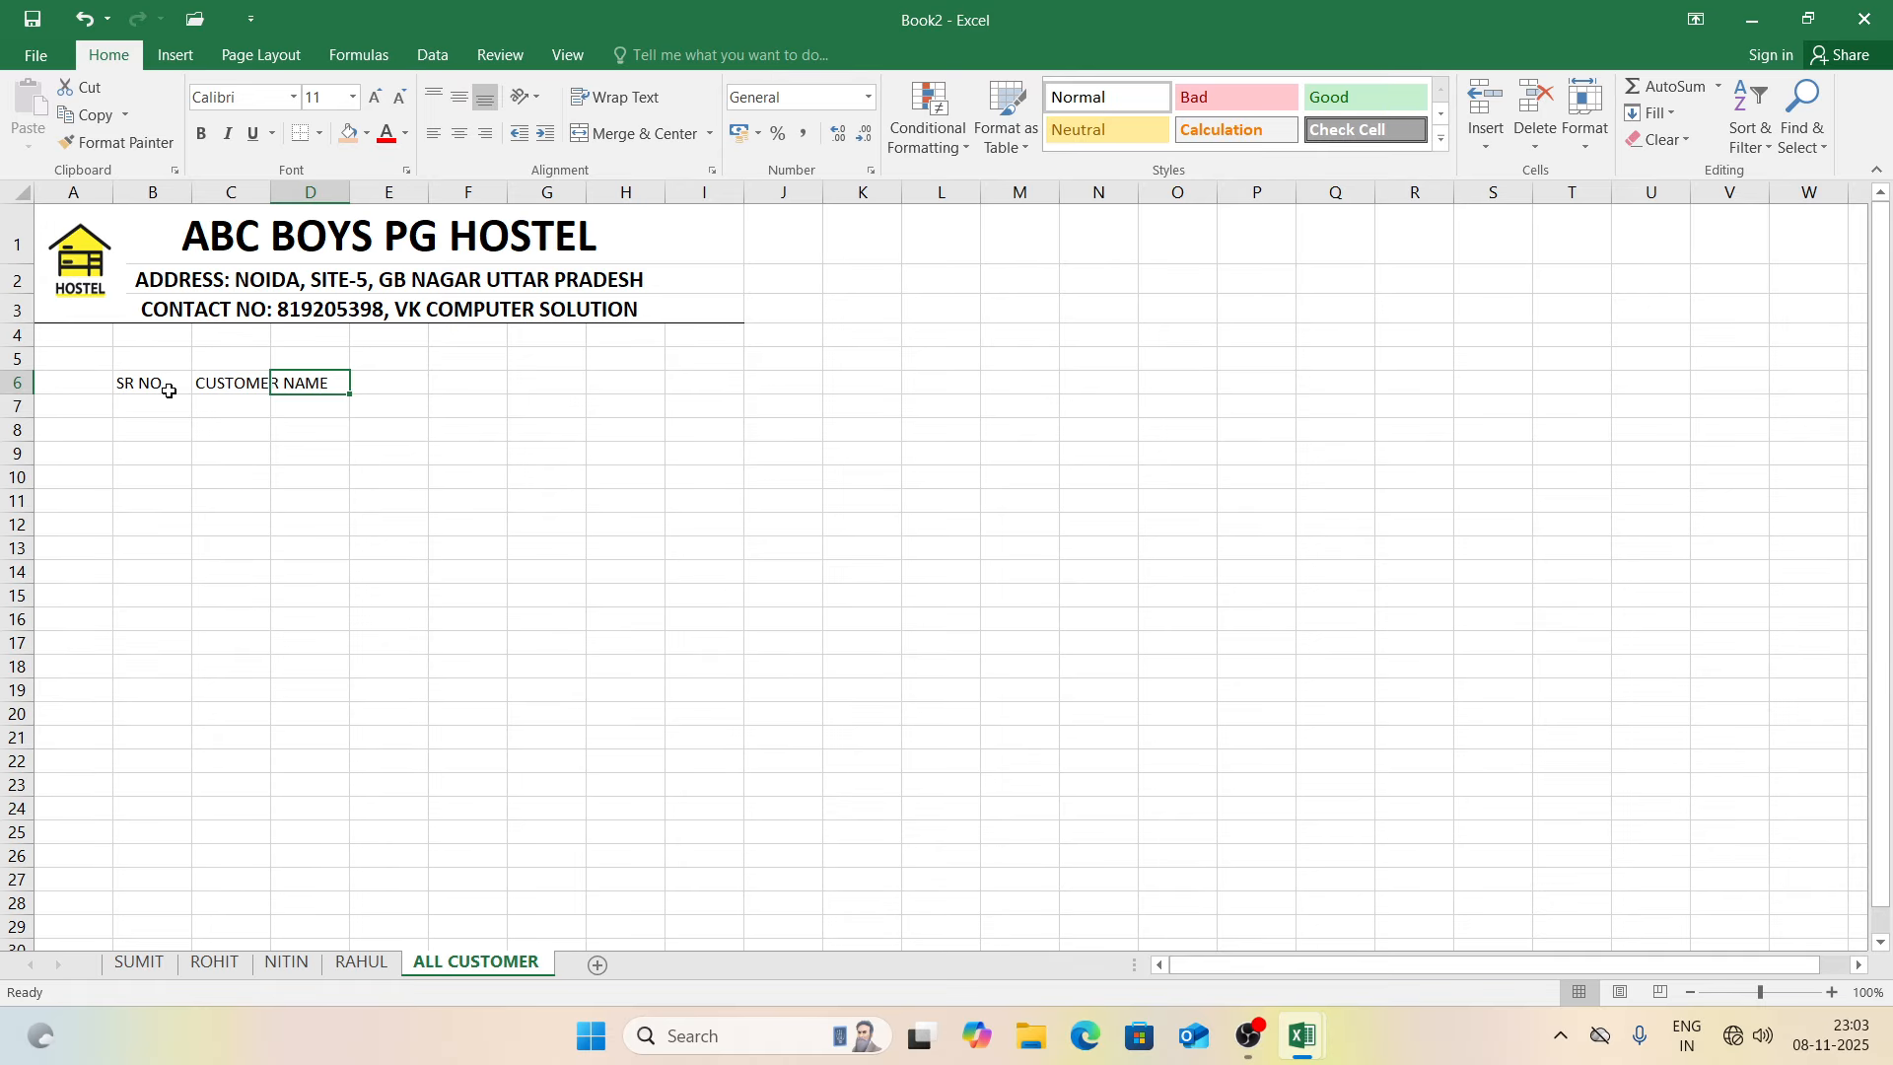
pyautogui.write('A')
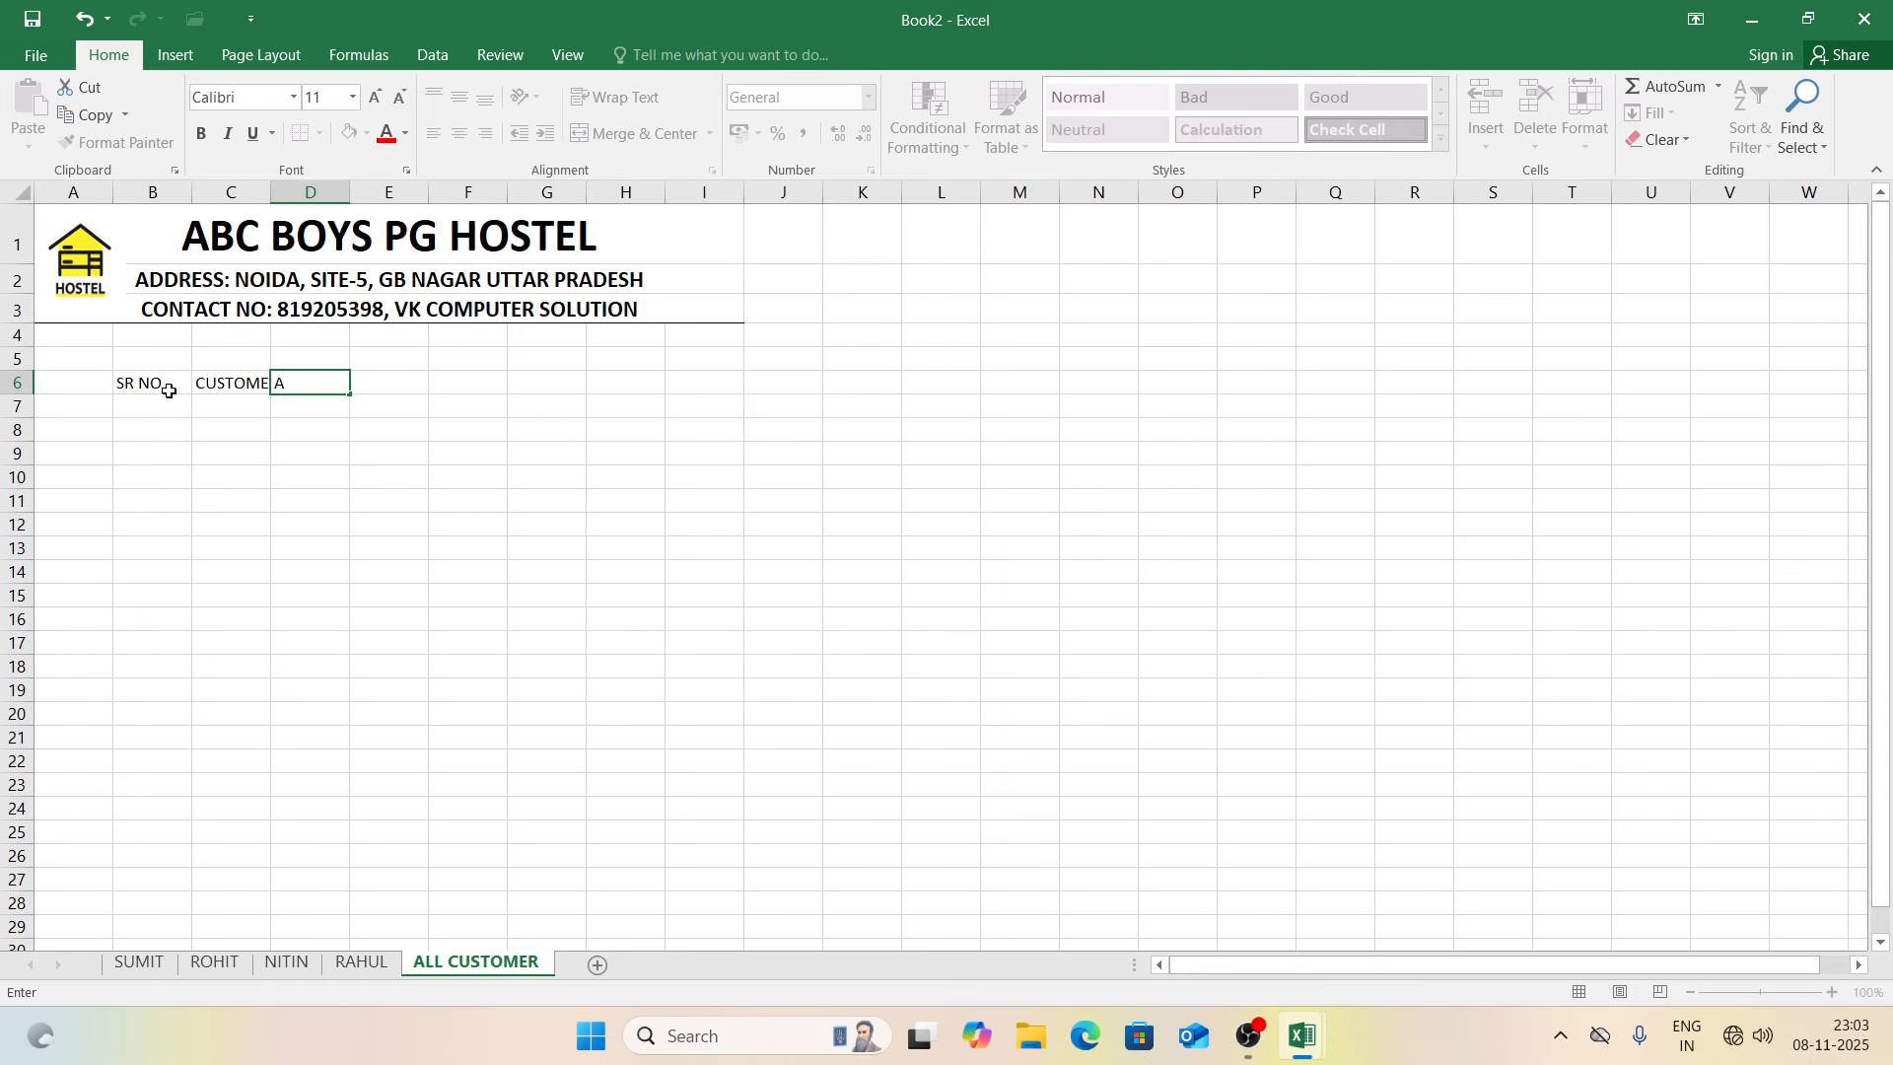
pyautogui.write('DDRESS')
pyautogui.press('Tab')
pyautogui.write('CO')
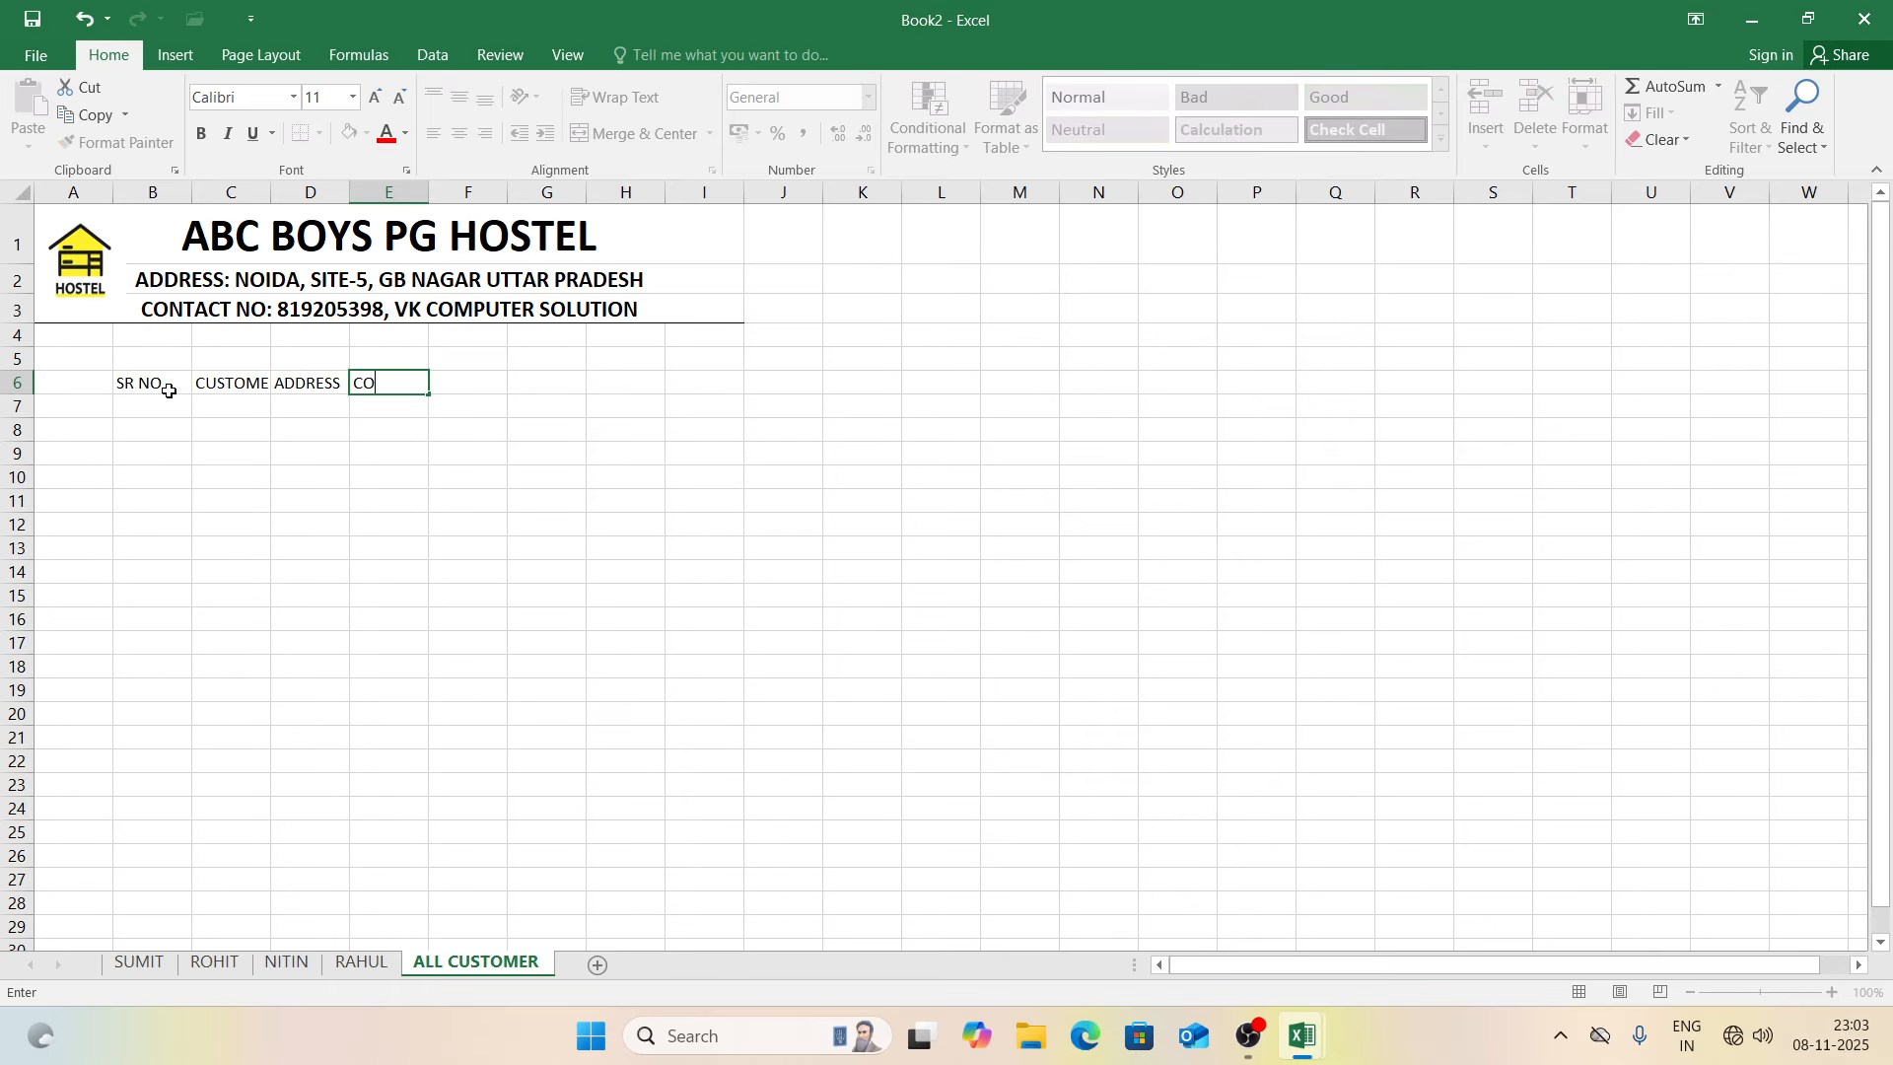
pyautogui.write('NTACT NO')
pyautogui.press('Tab')
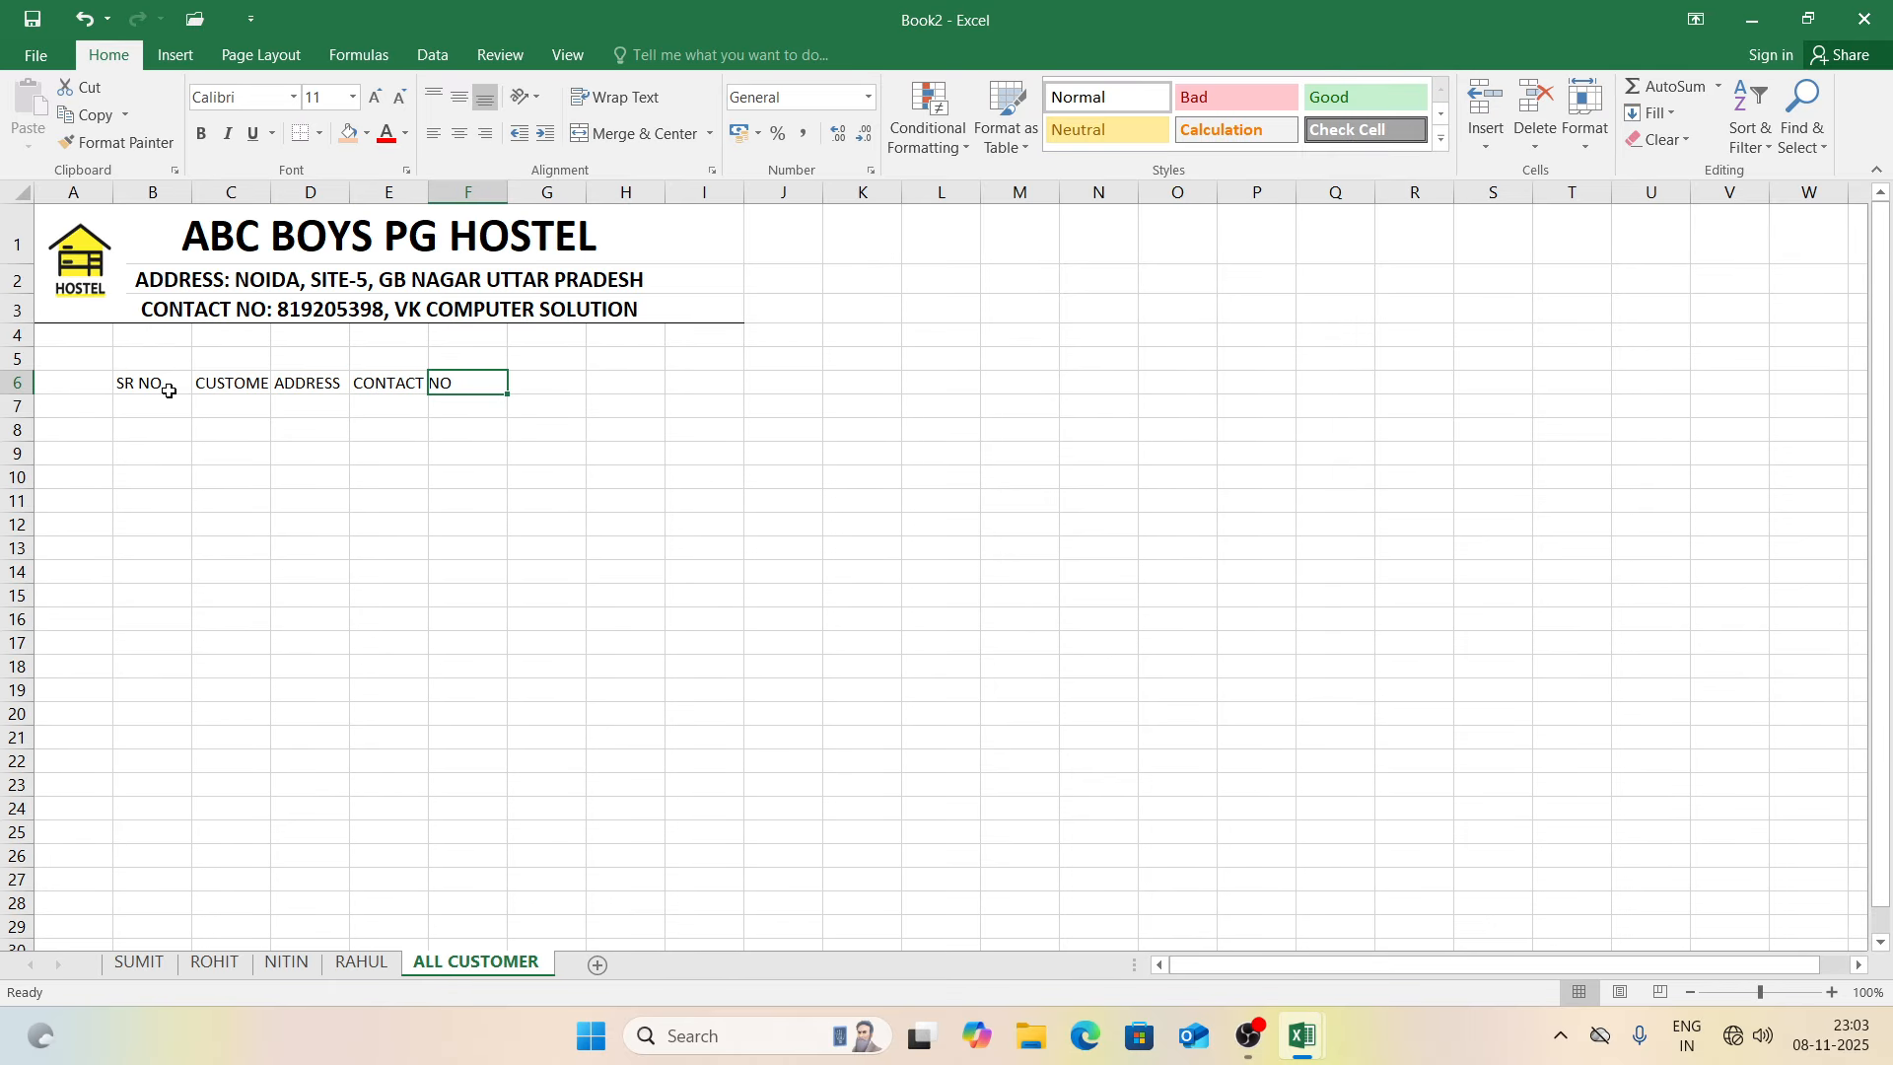
pyautogui.write('ROO')
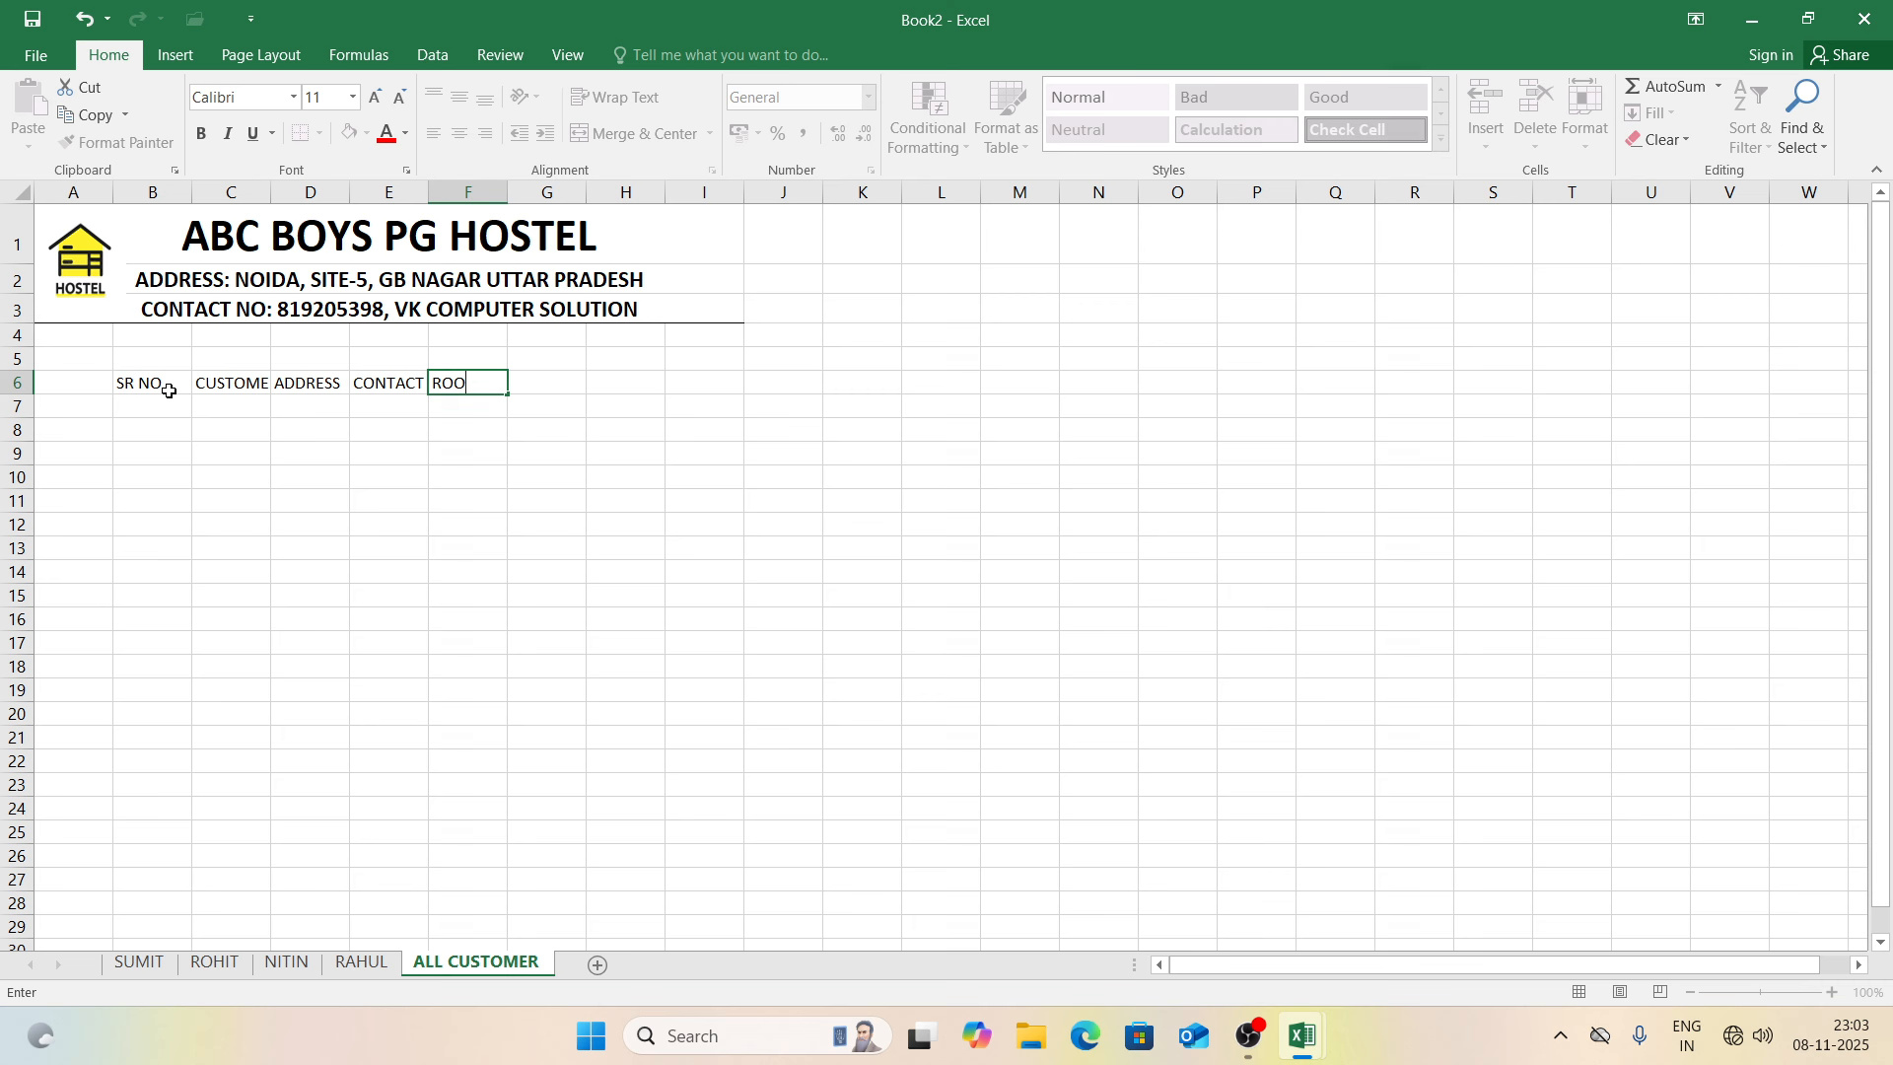
pyautogui.write('M NO')
pyautogui.press('Tab')
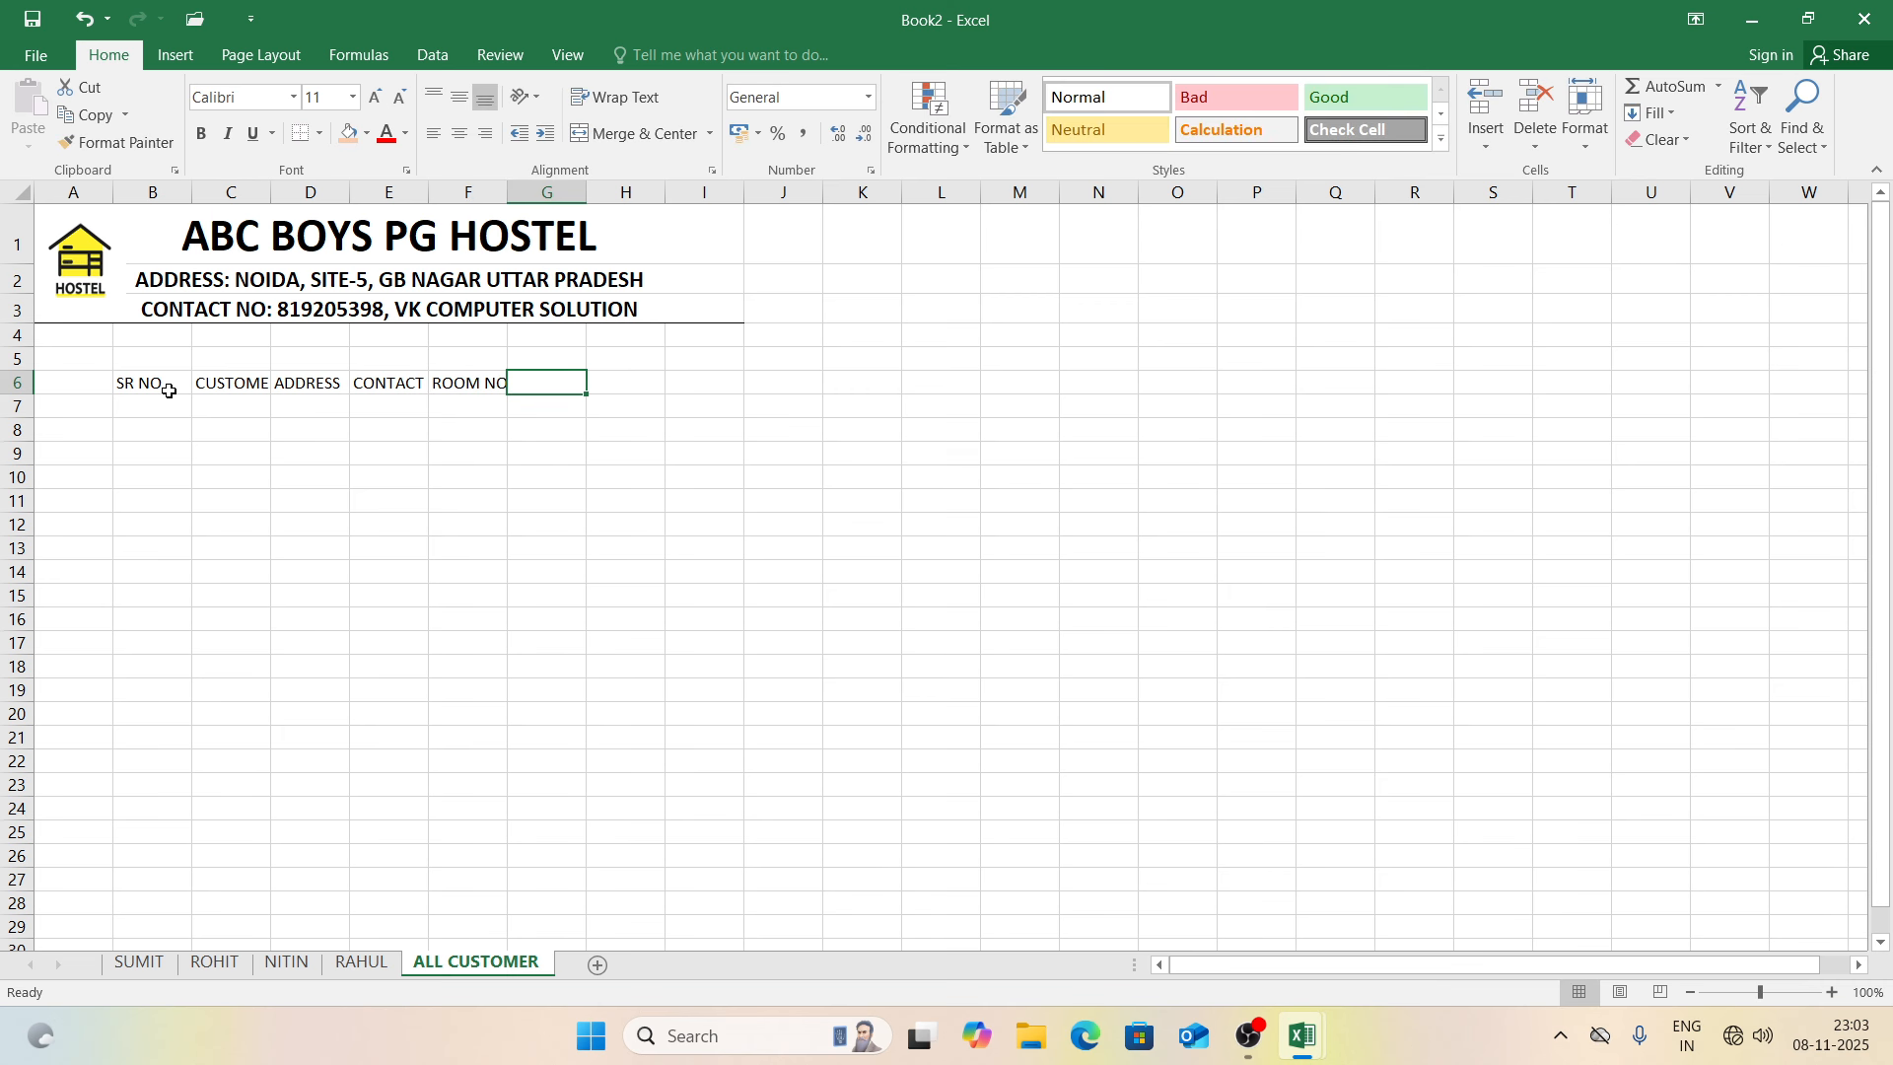
# Step: AutoFit columns C through F to their headings
pyautogui.doubleClick(270, 200)
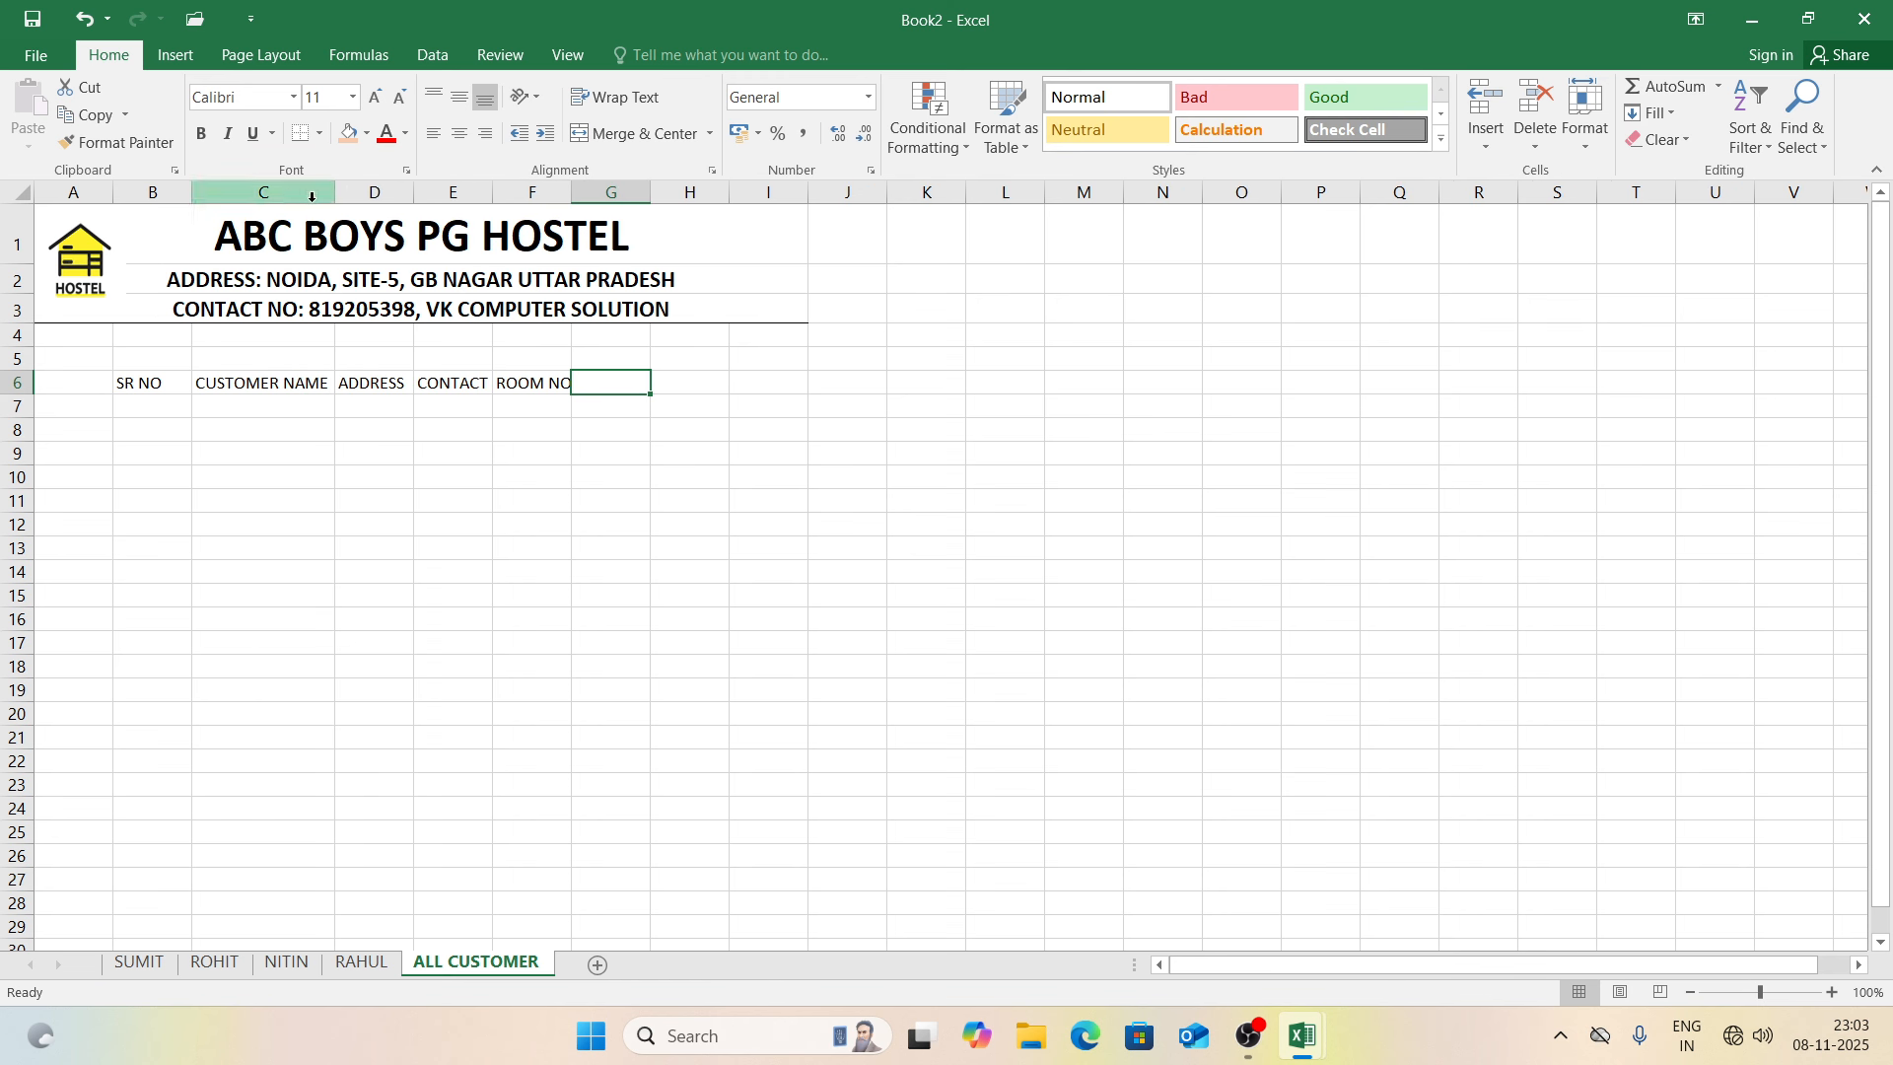
pyautogui.doubleClick(411, 194)
pyautogui.doubleClick(489, 193)
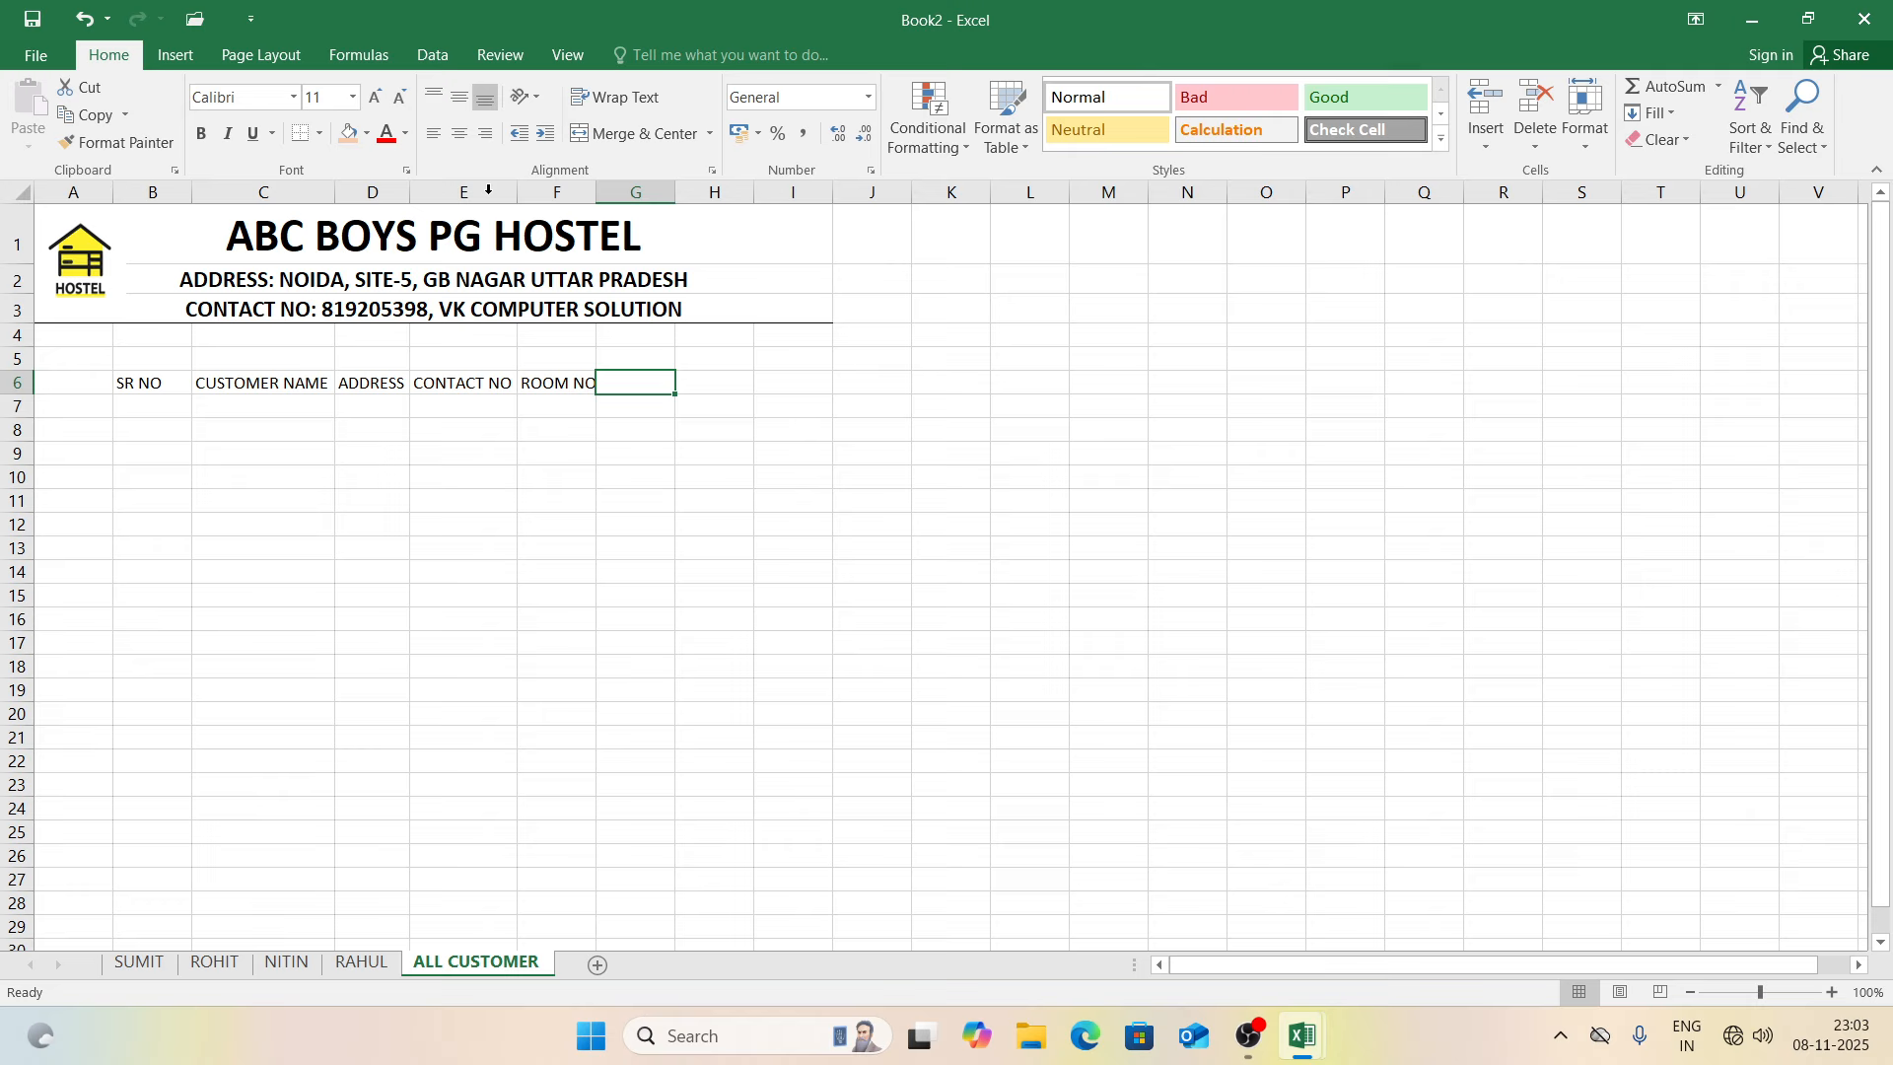
pyautogui.doubleClick(596, 193)
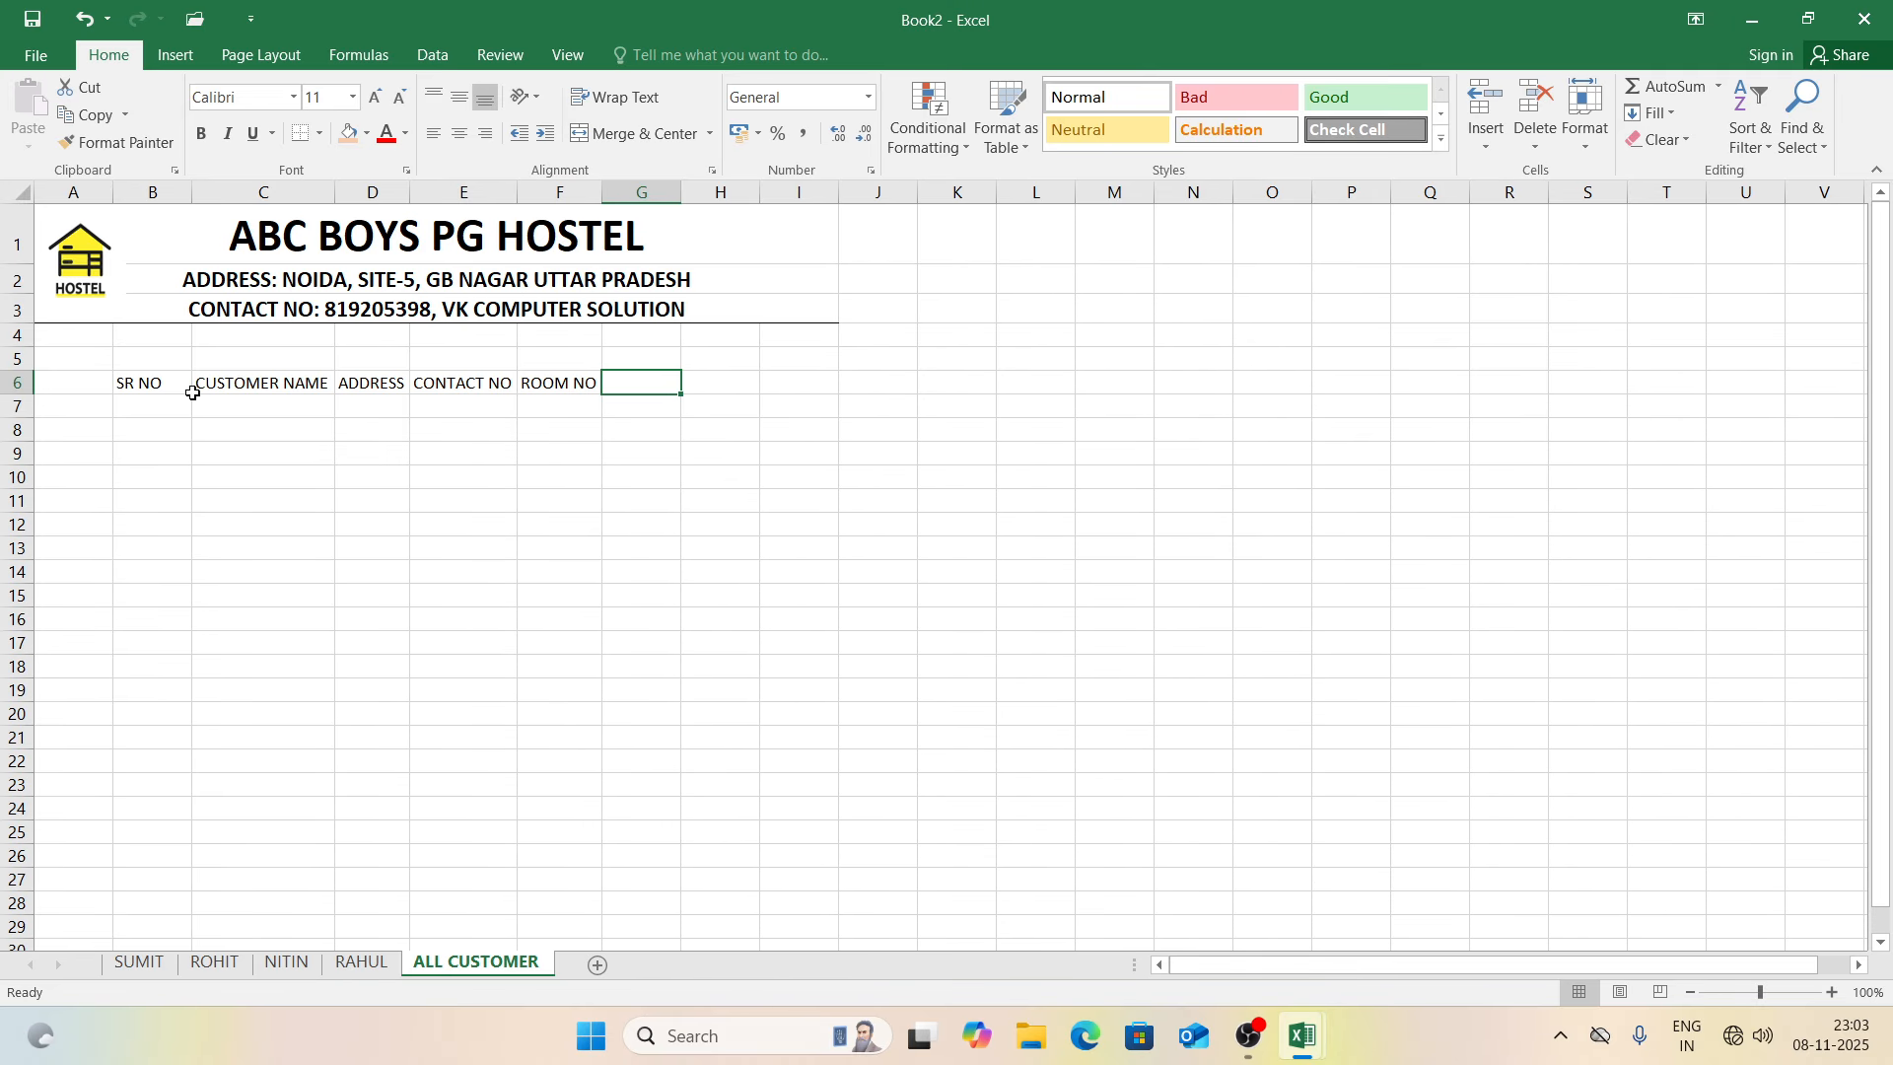
# Step: Put All Borders on every cell of the customer table B6:F35
pyautogui.moveTo(174, 379); pyautogui.dragTo(546, 833)
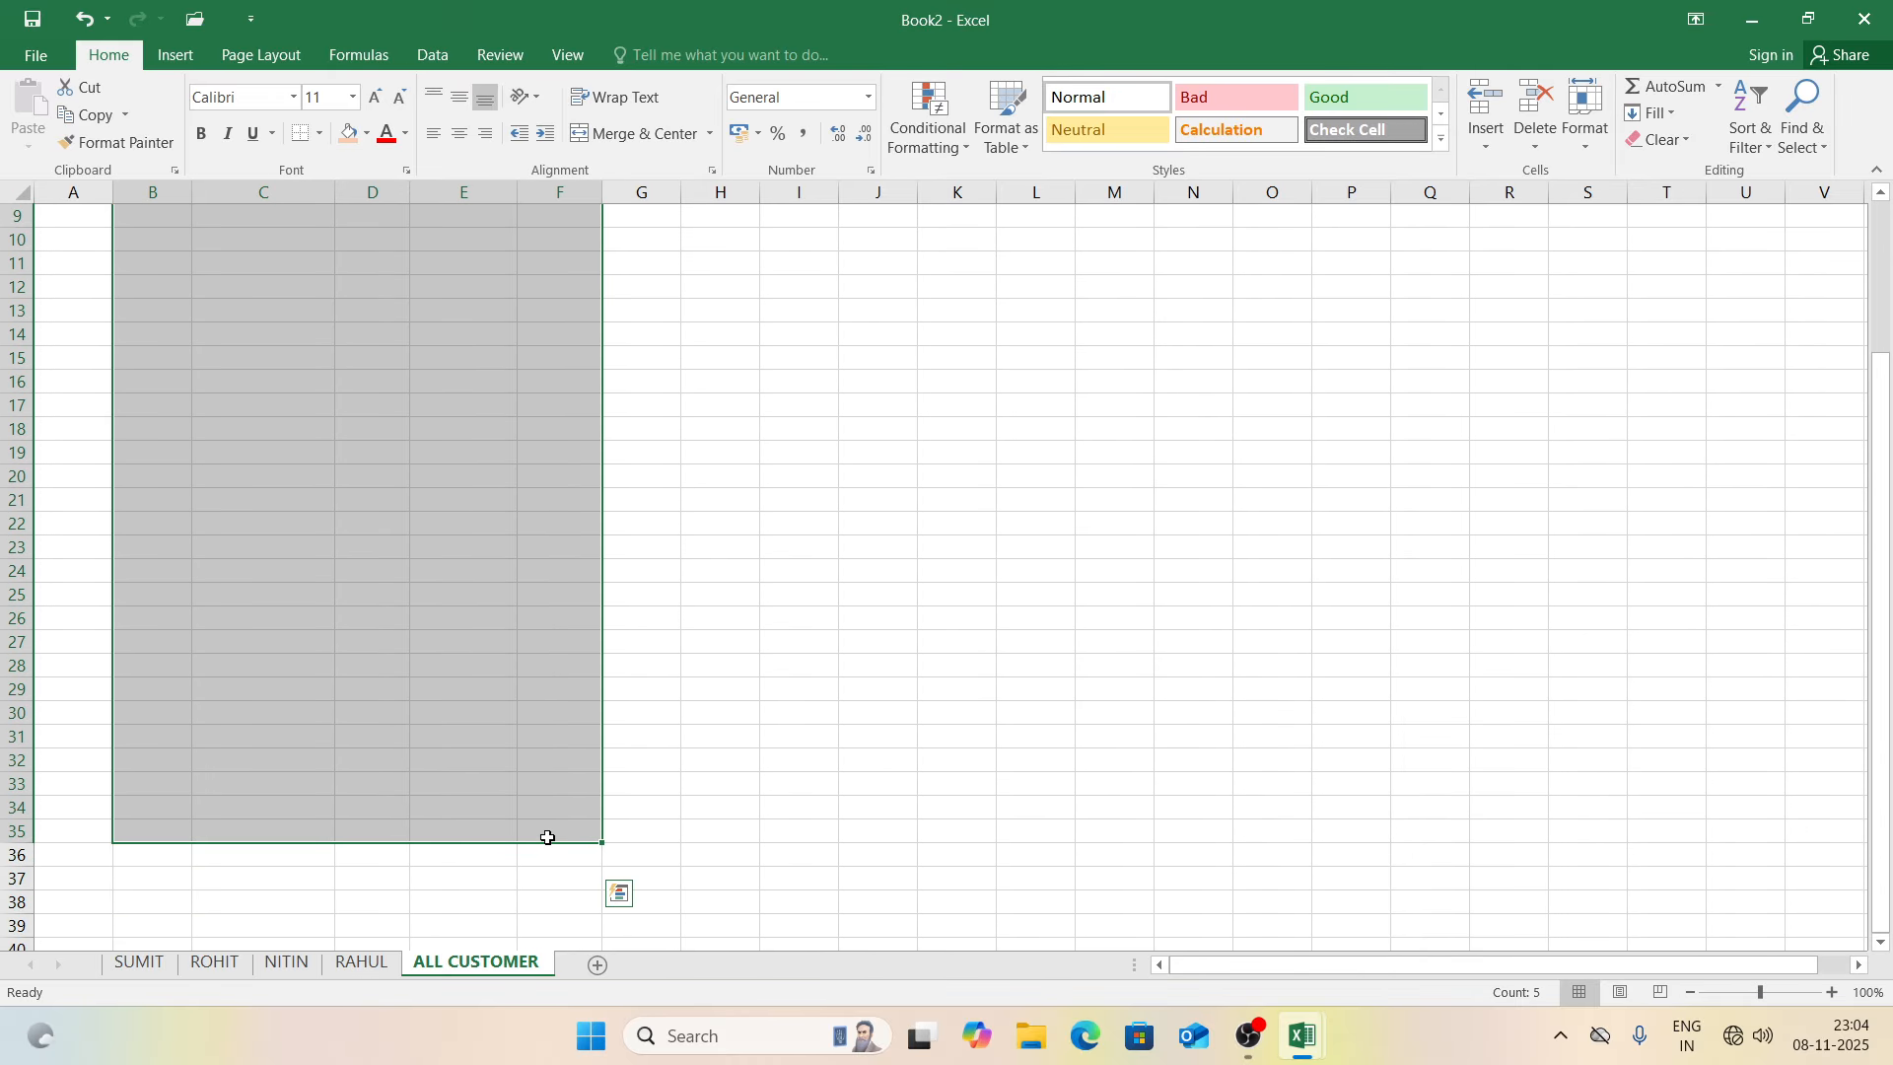
pyautogui.click(319, 133)
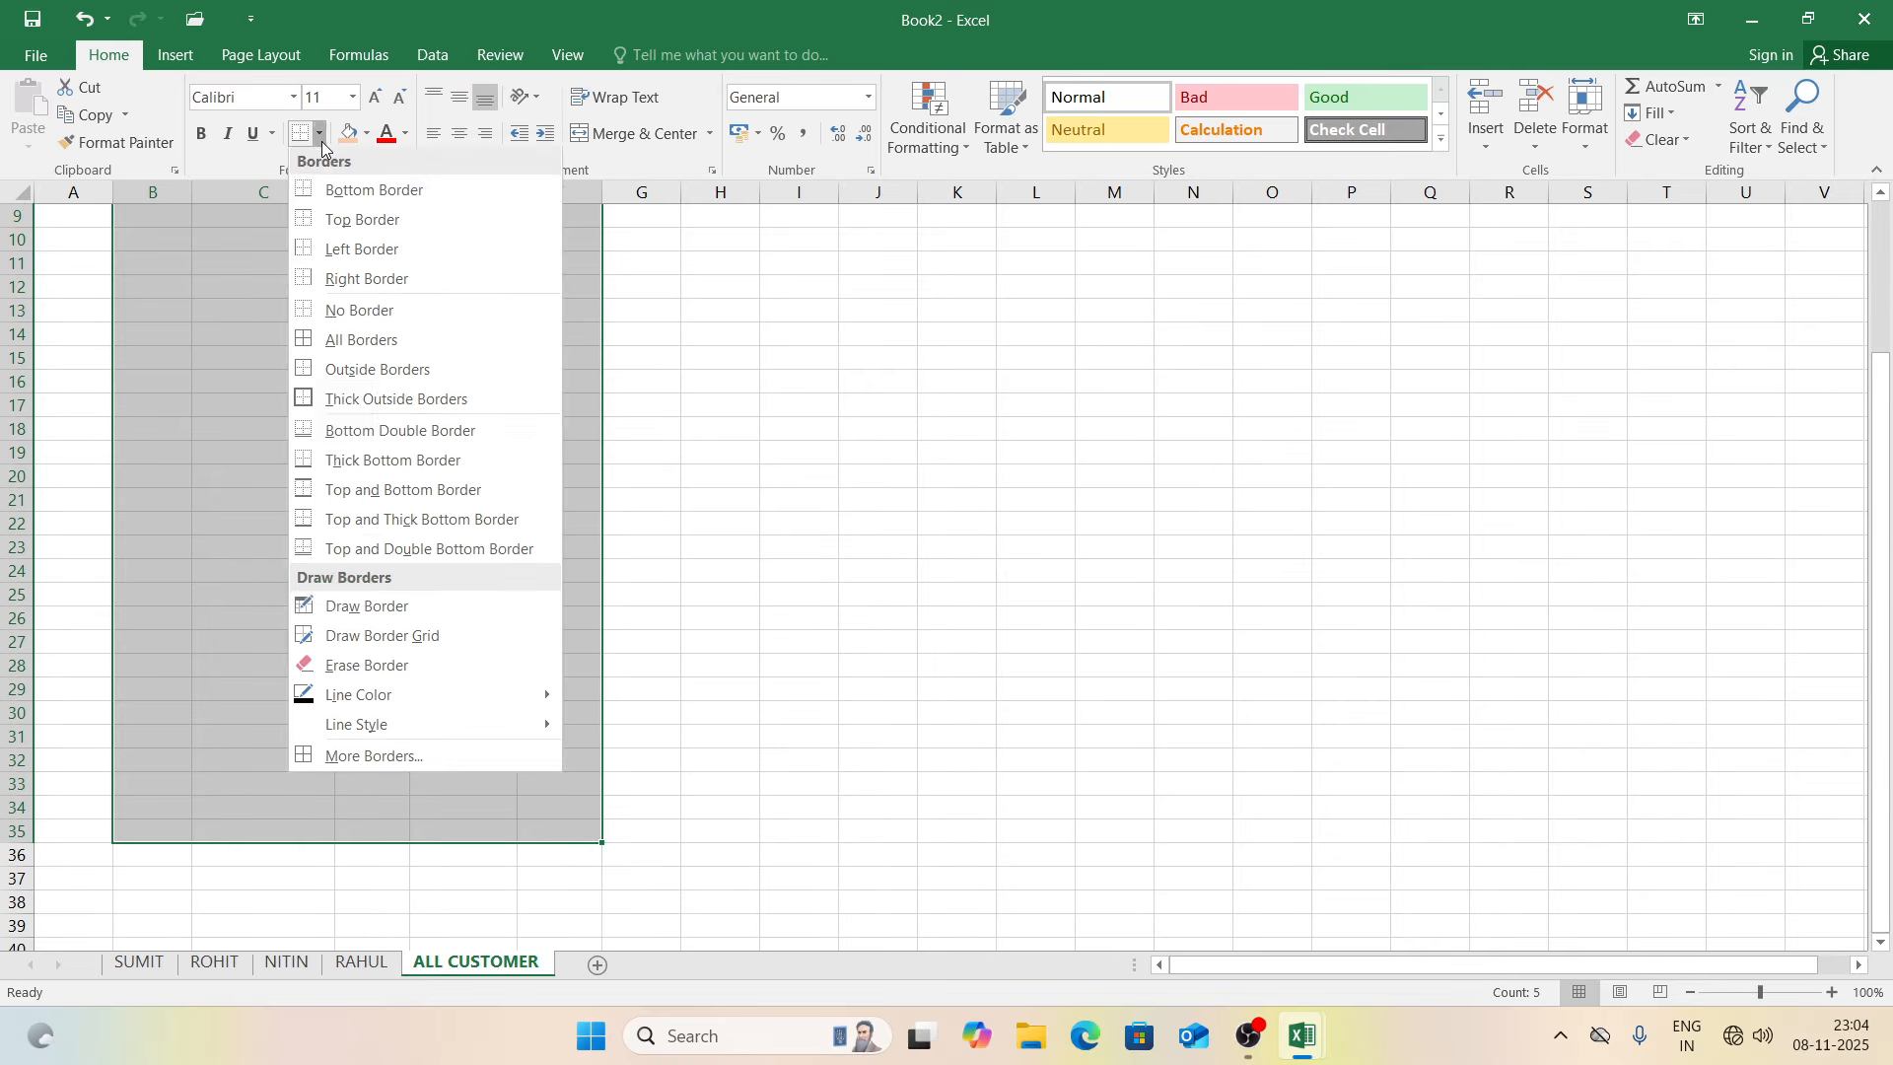
pyautogui.click(340, 346)
pyautogui.scroll(3, 340, 346)
# Step: Number the SR NO column 1 to 29 down B7:B35 with a fill series
pyautogui.click(168, 424)
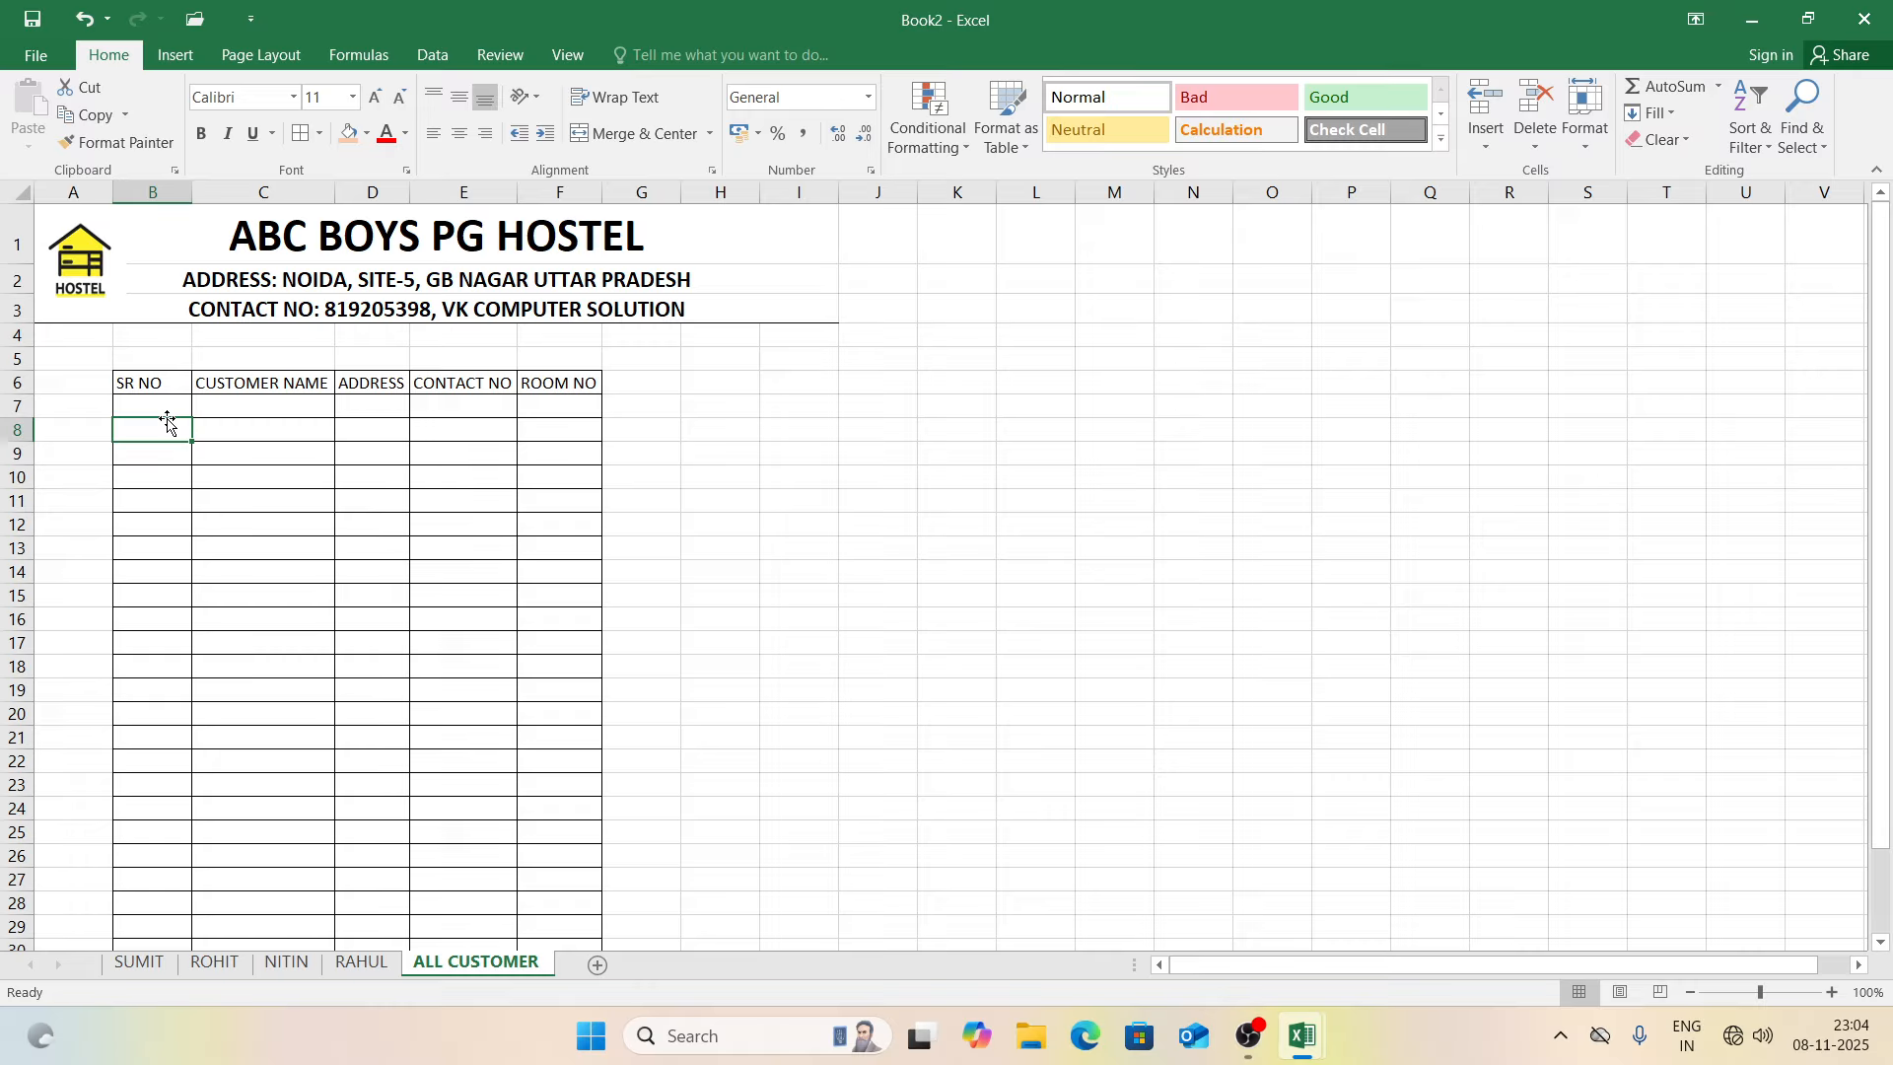
pyautogui.click(165, 409)
pyautogui.write('1')
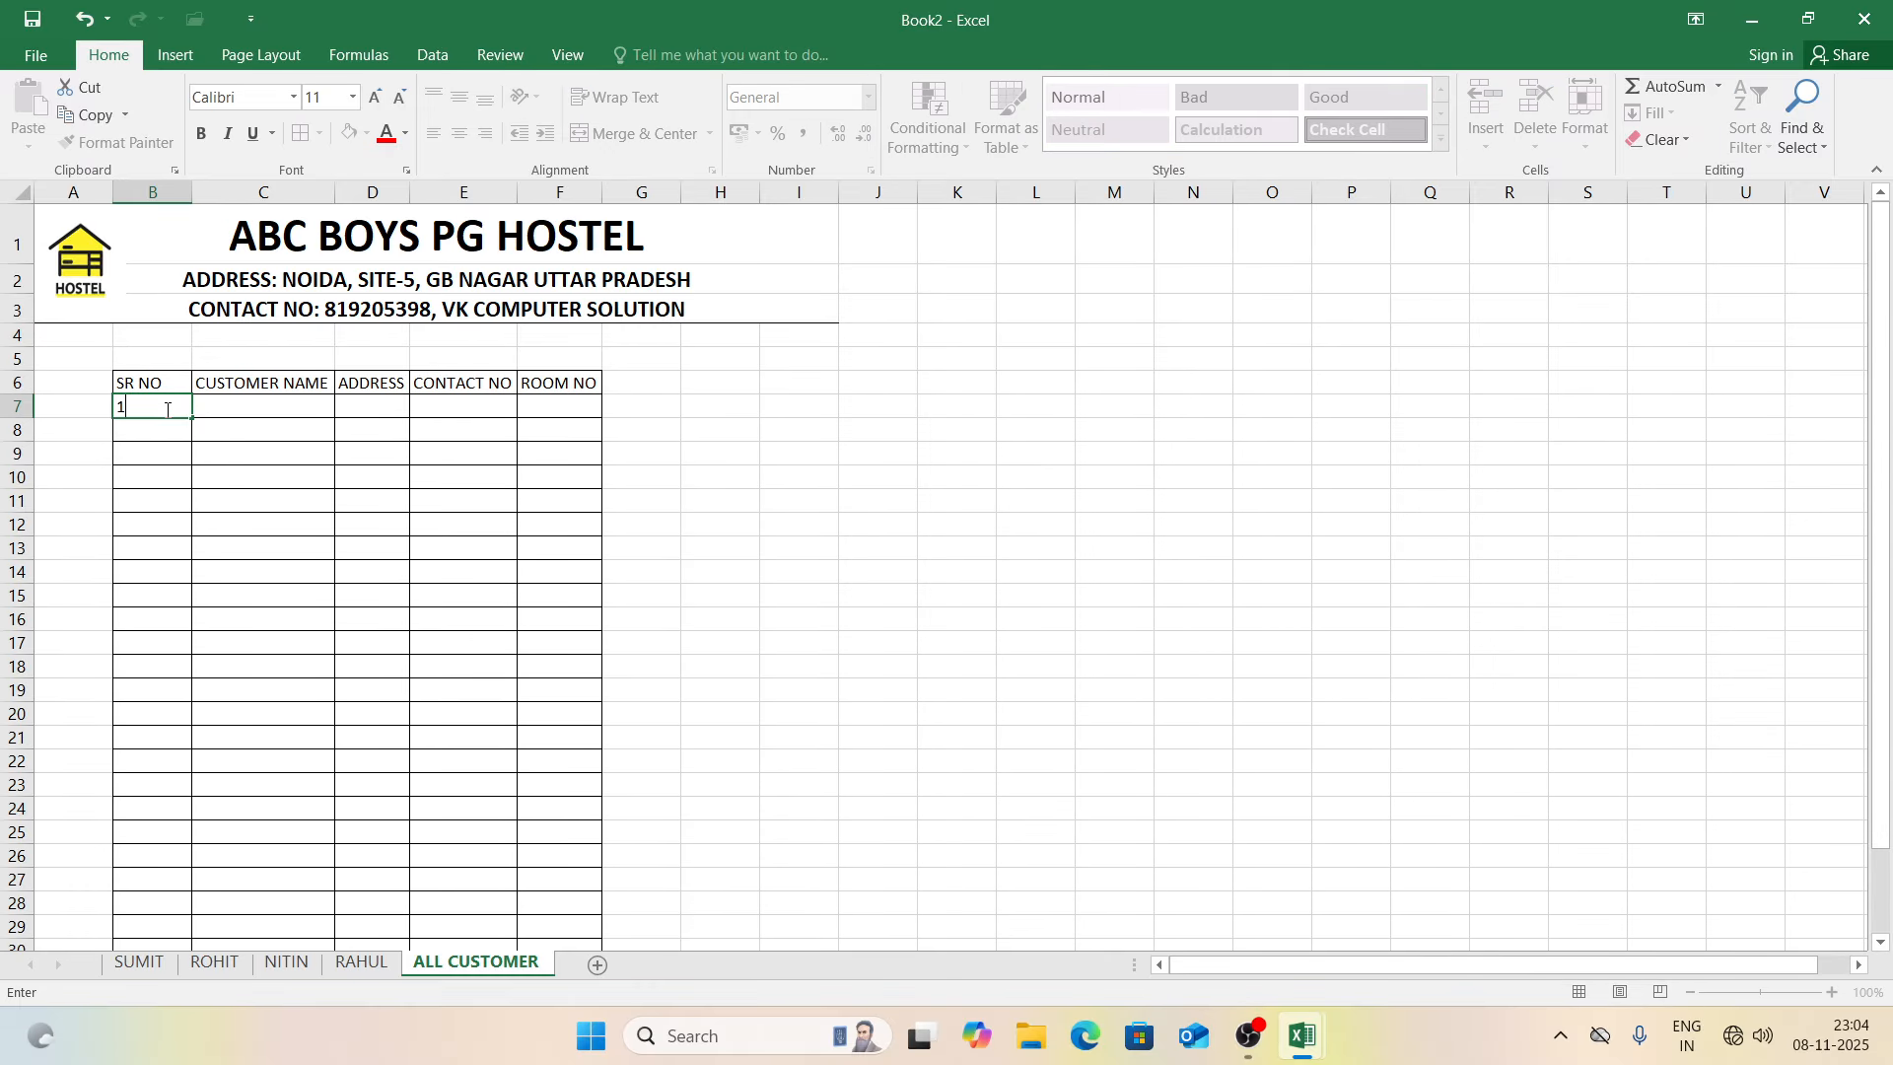
pyautogui.press('Return')
pyautogui.click(173, 409)
pyautogui.press('Delete')
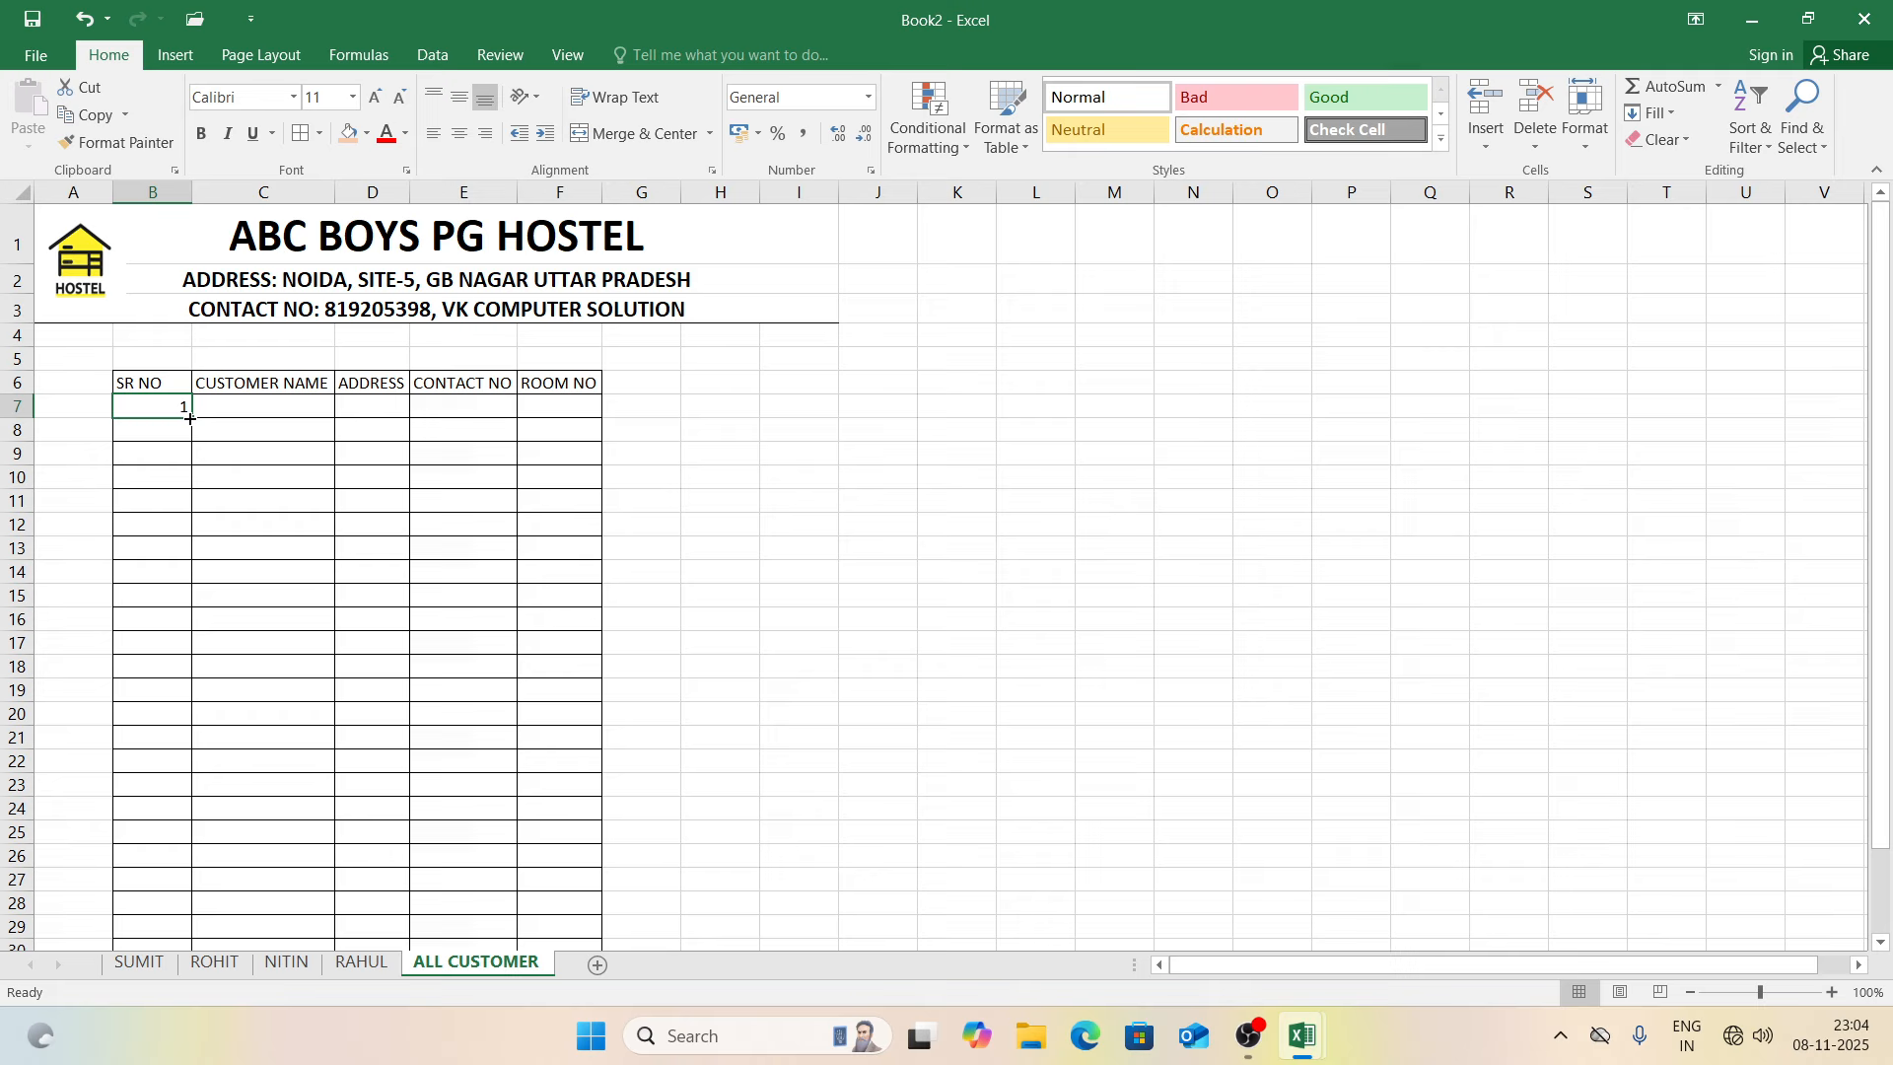
pyautogui.moveTo(193, 419); pyautogui.dragTo(166, 589)
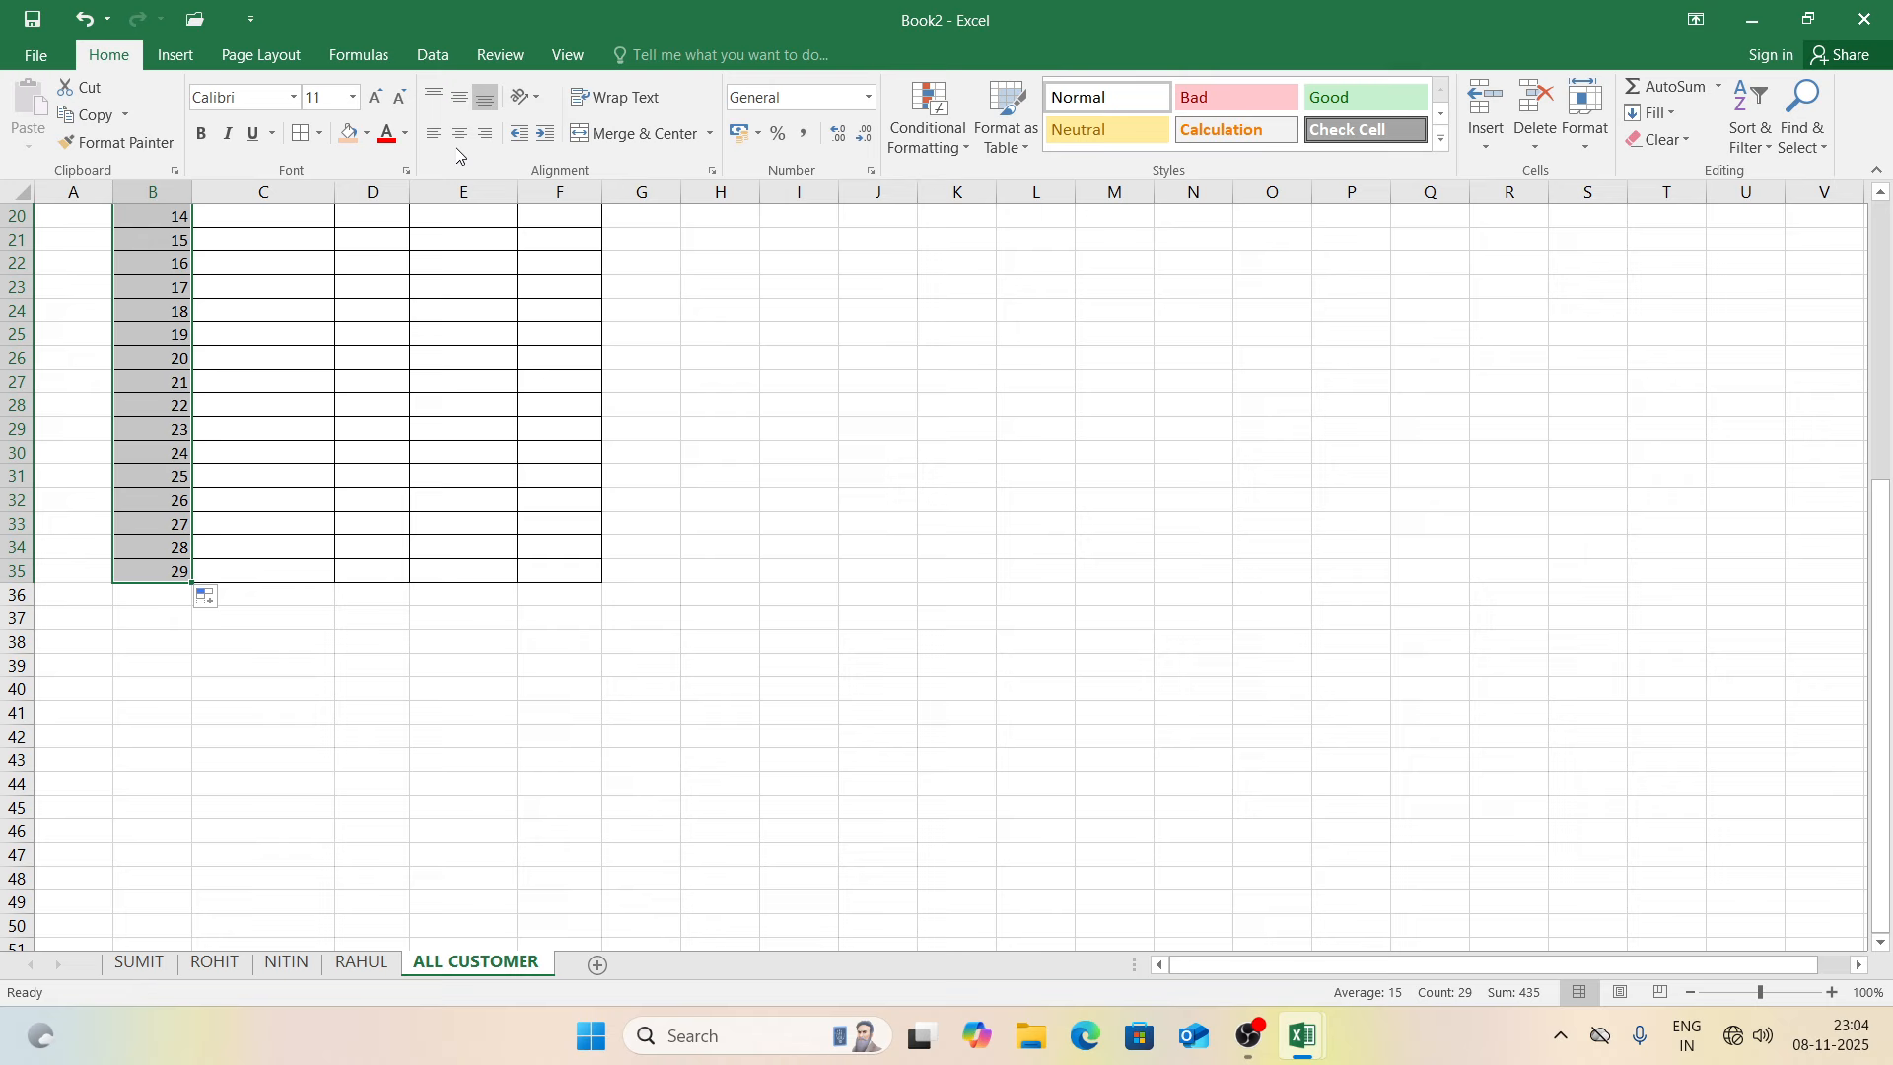
pyautogui.scroll(7, 592, 493)
# Step: Make header row B6:F6 bold and centred, and widen the ADDRESS column D
pyautogui.click(856, 473)
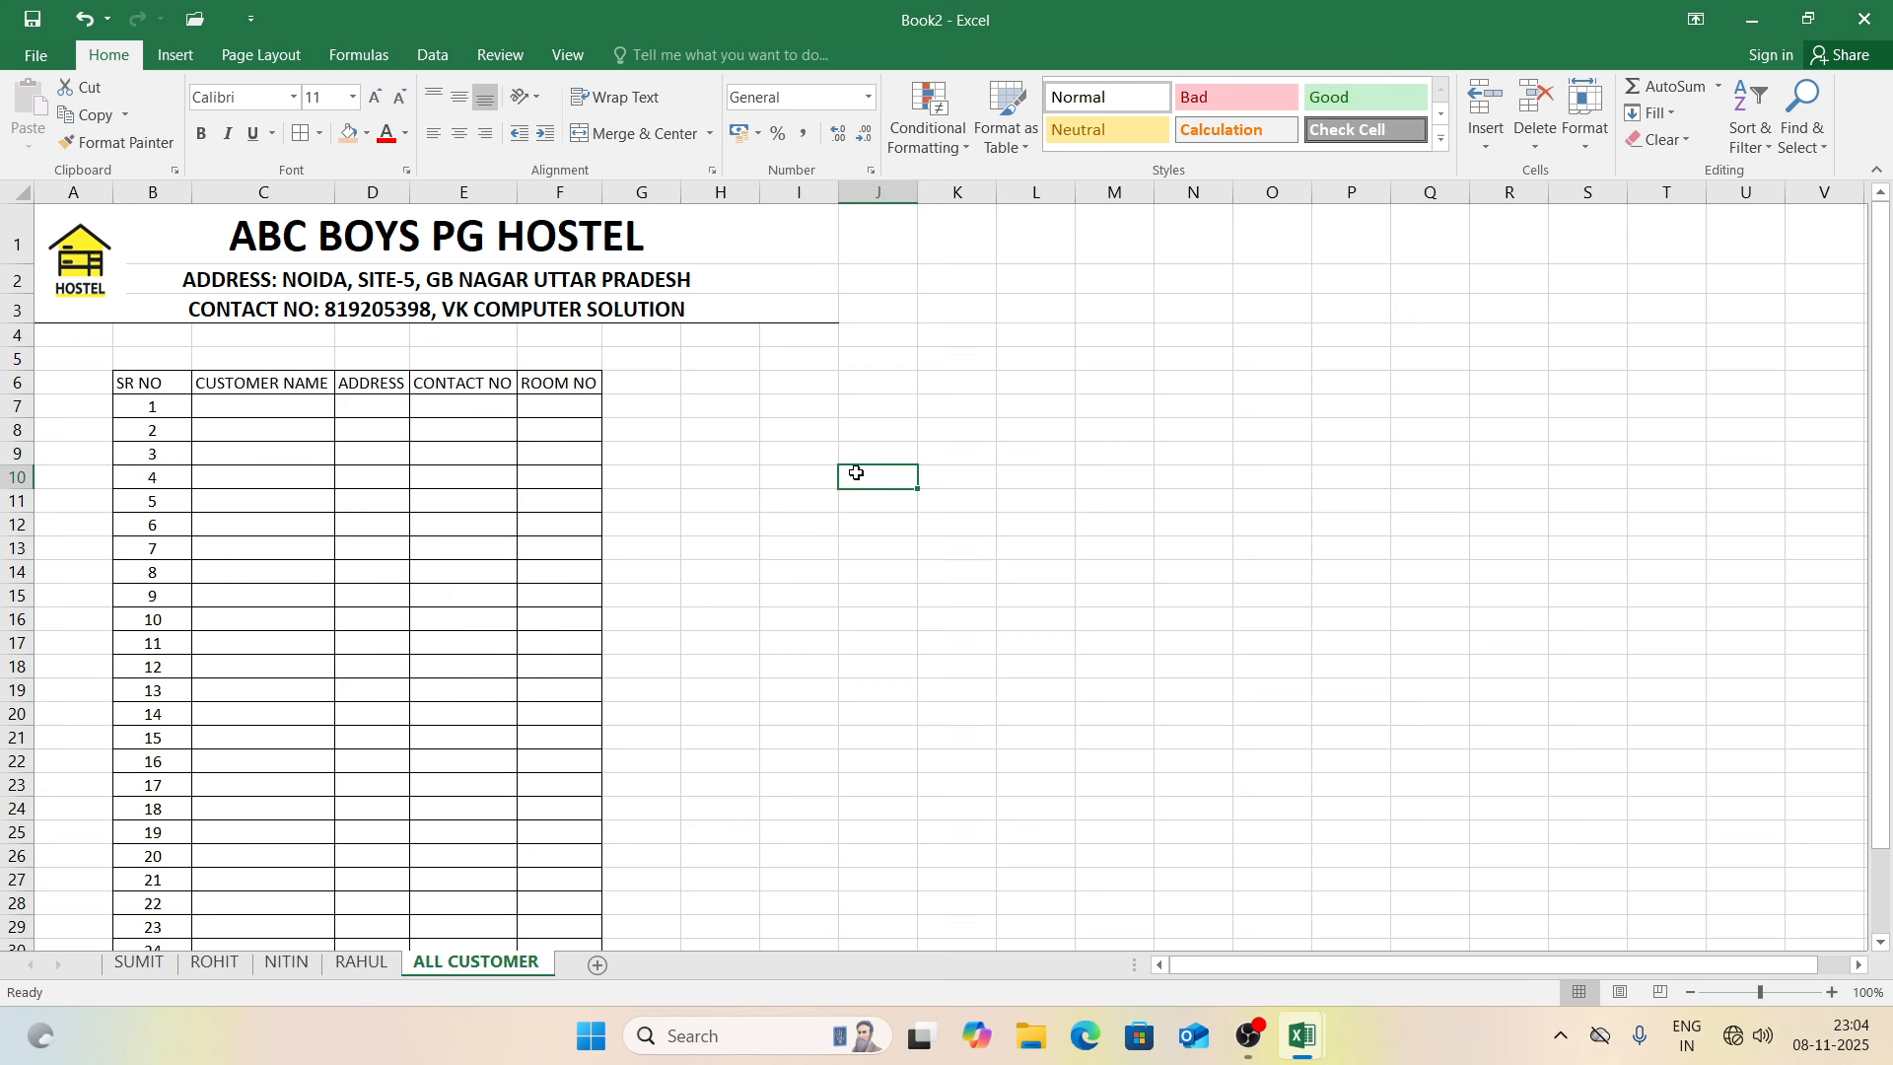
pyautogui.moveTo(176, 385); pyautogui.dragTo(525, 380)
pyautogui.hotkey('ctrl', 'b')
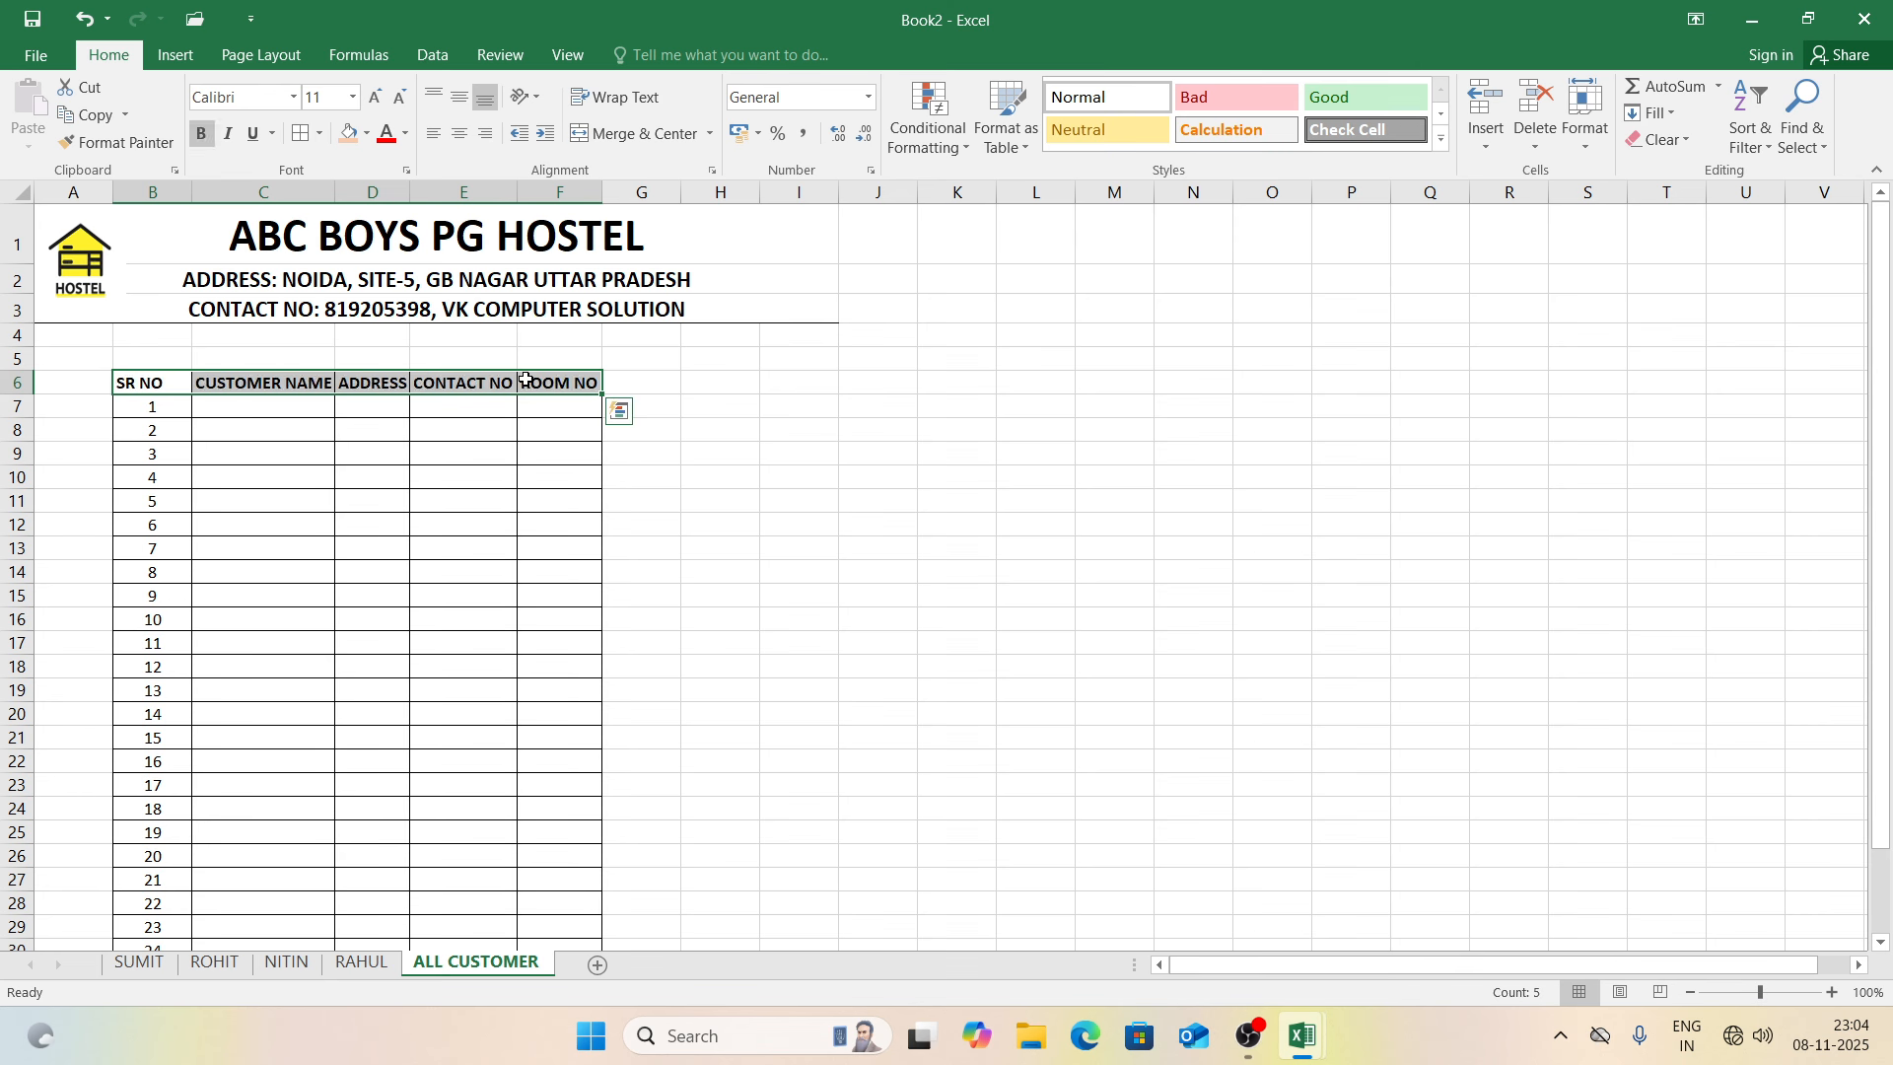
pyautogui.click(460, 135)
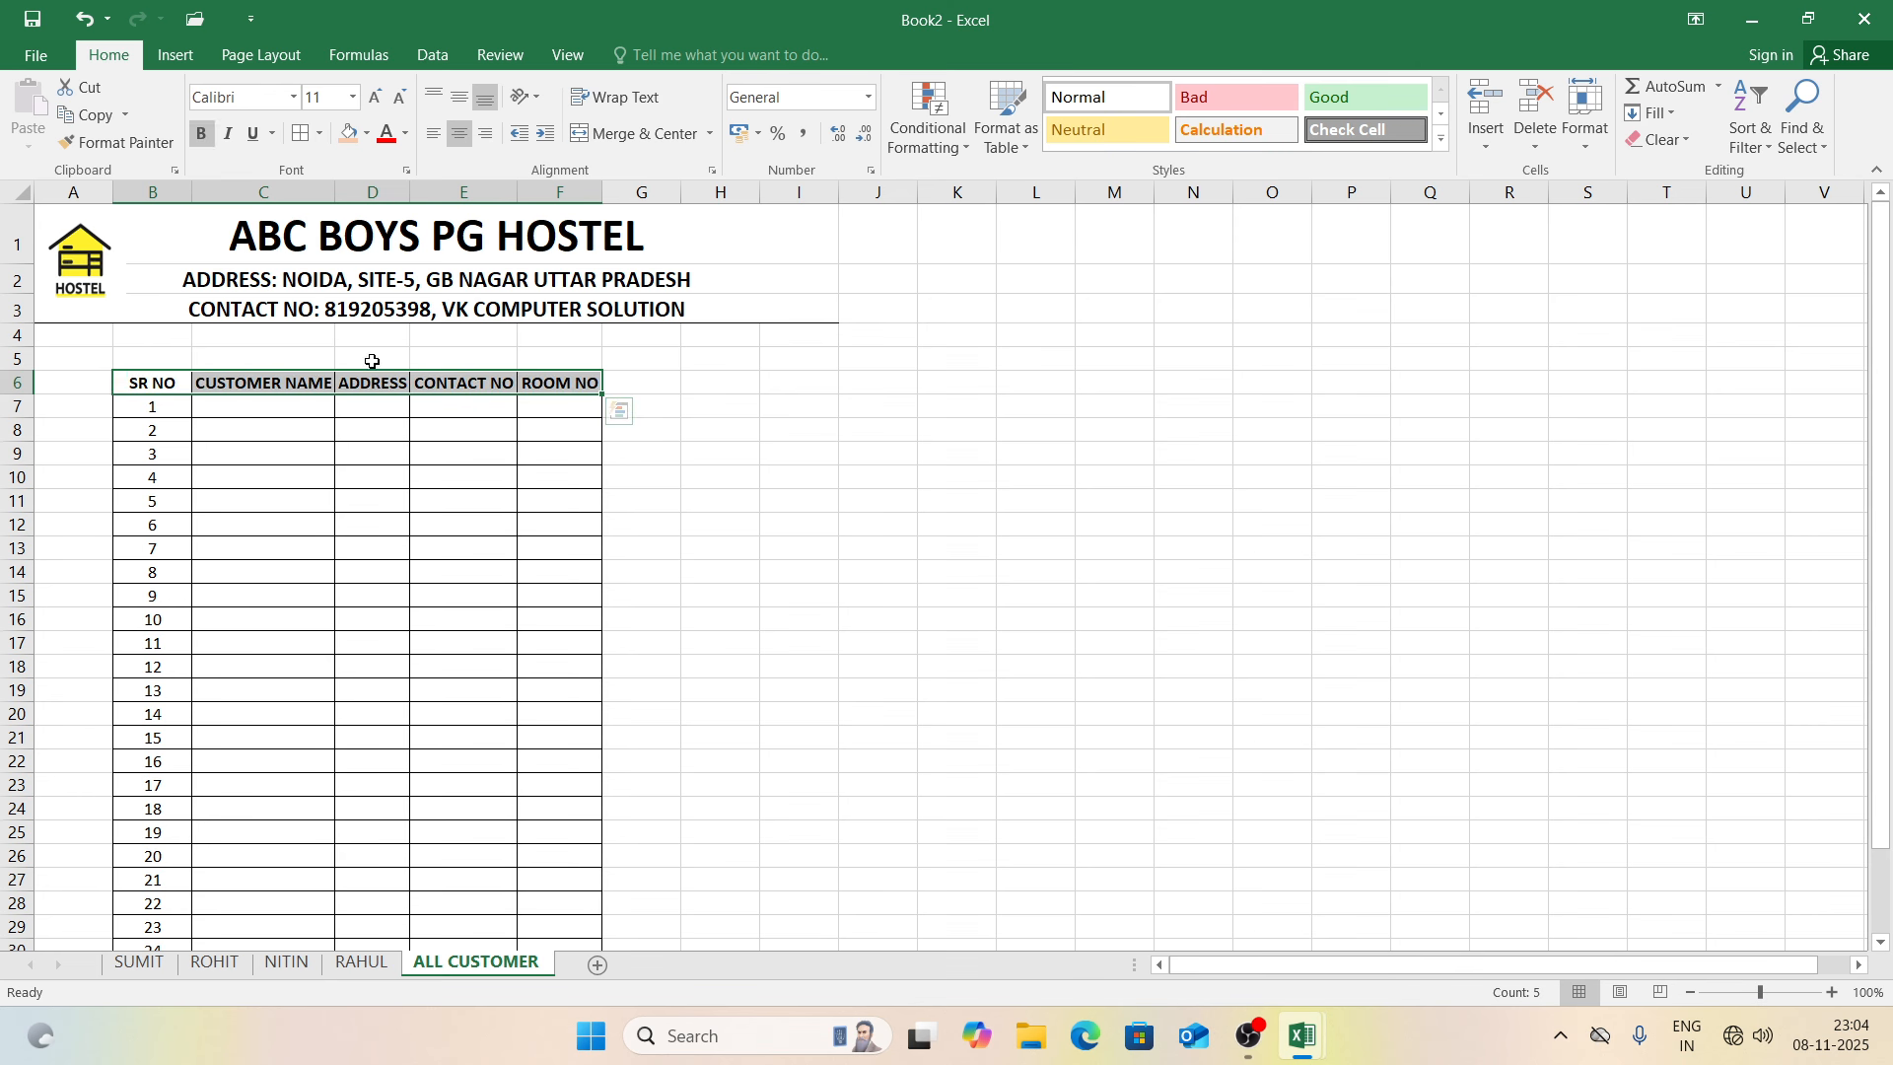
pyautogui.click(367, 383)
pyautogui.moveTo(413, 189); pyautogui.dragTo(565, 194)
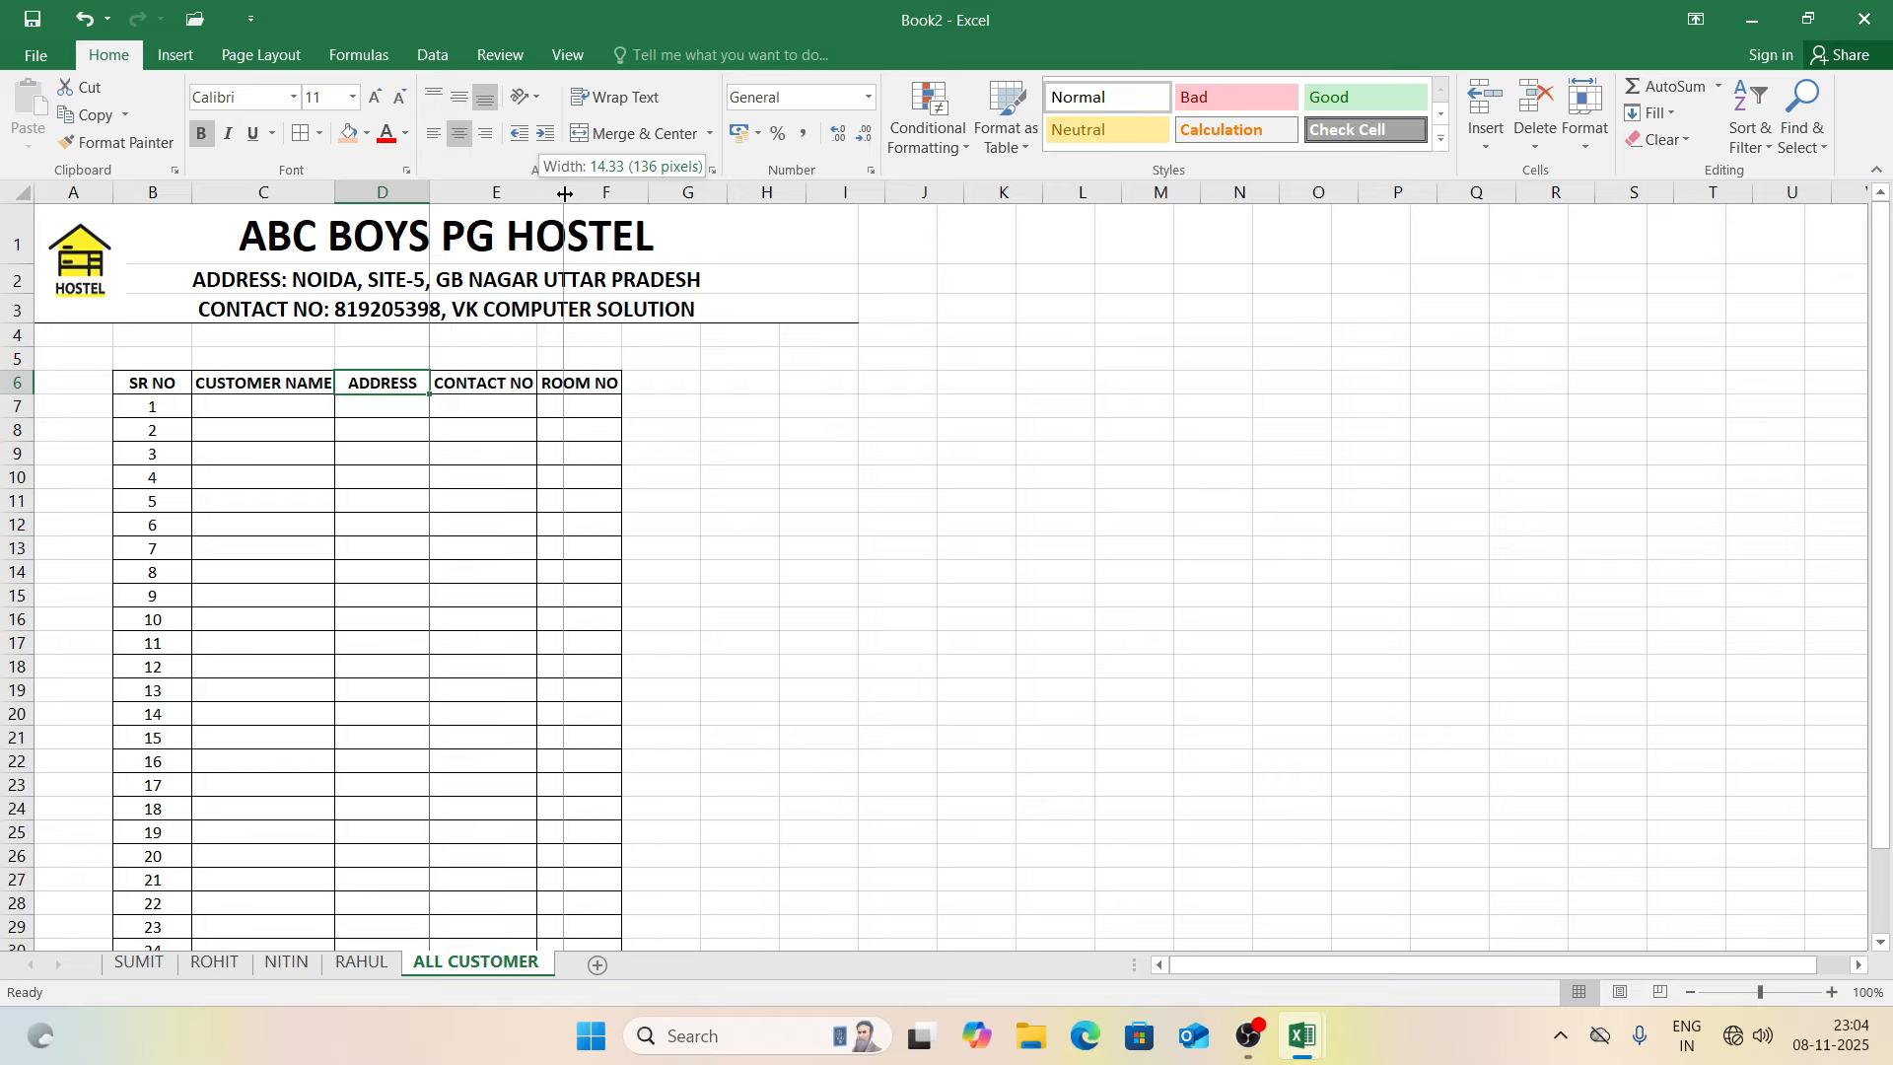
# Step: Give the header row B6:F6 a tan fill colour
pyautogui.click(696, 301)
pyautogui.moveTo(163, 386); pyautogui.dragTo(577, 387)
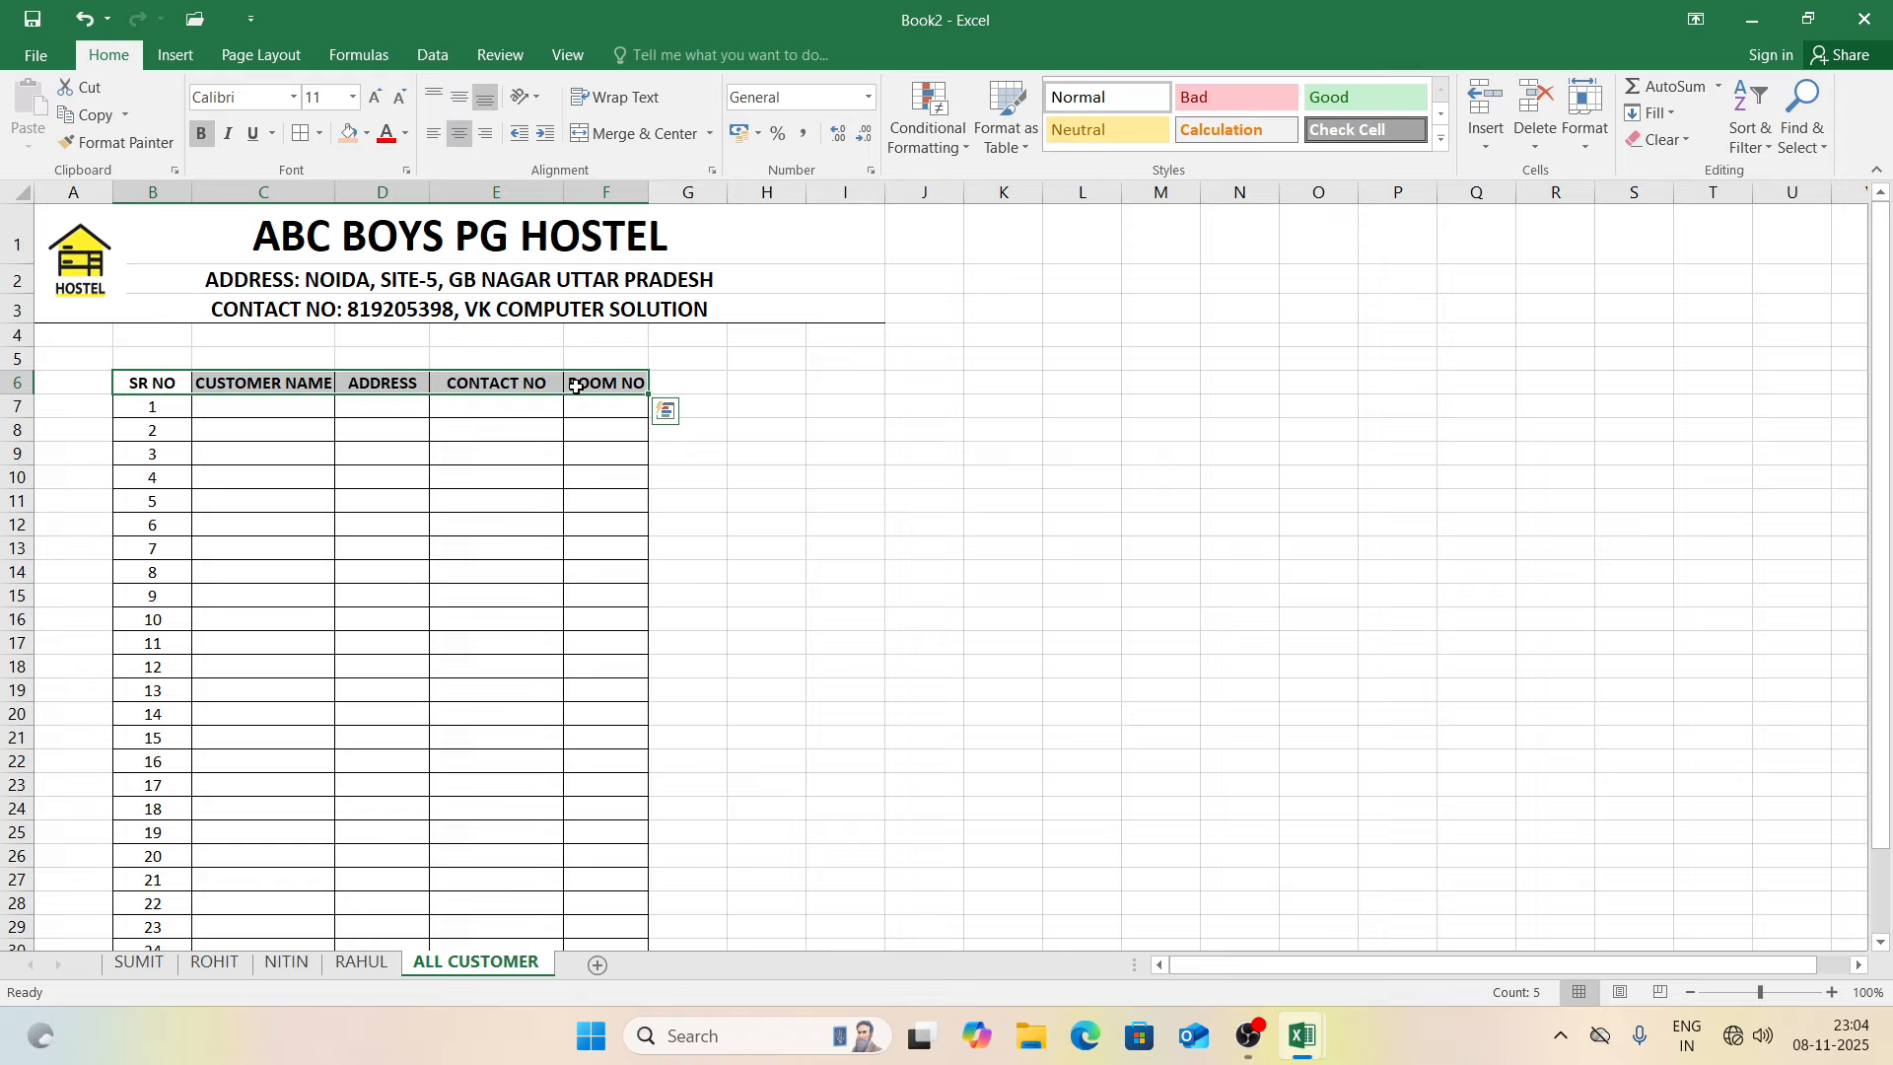
pyautogui.click(344, 144)
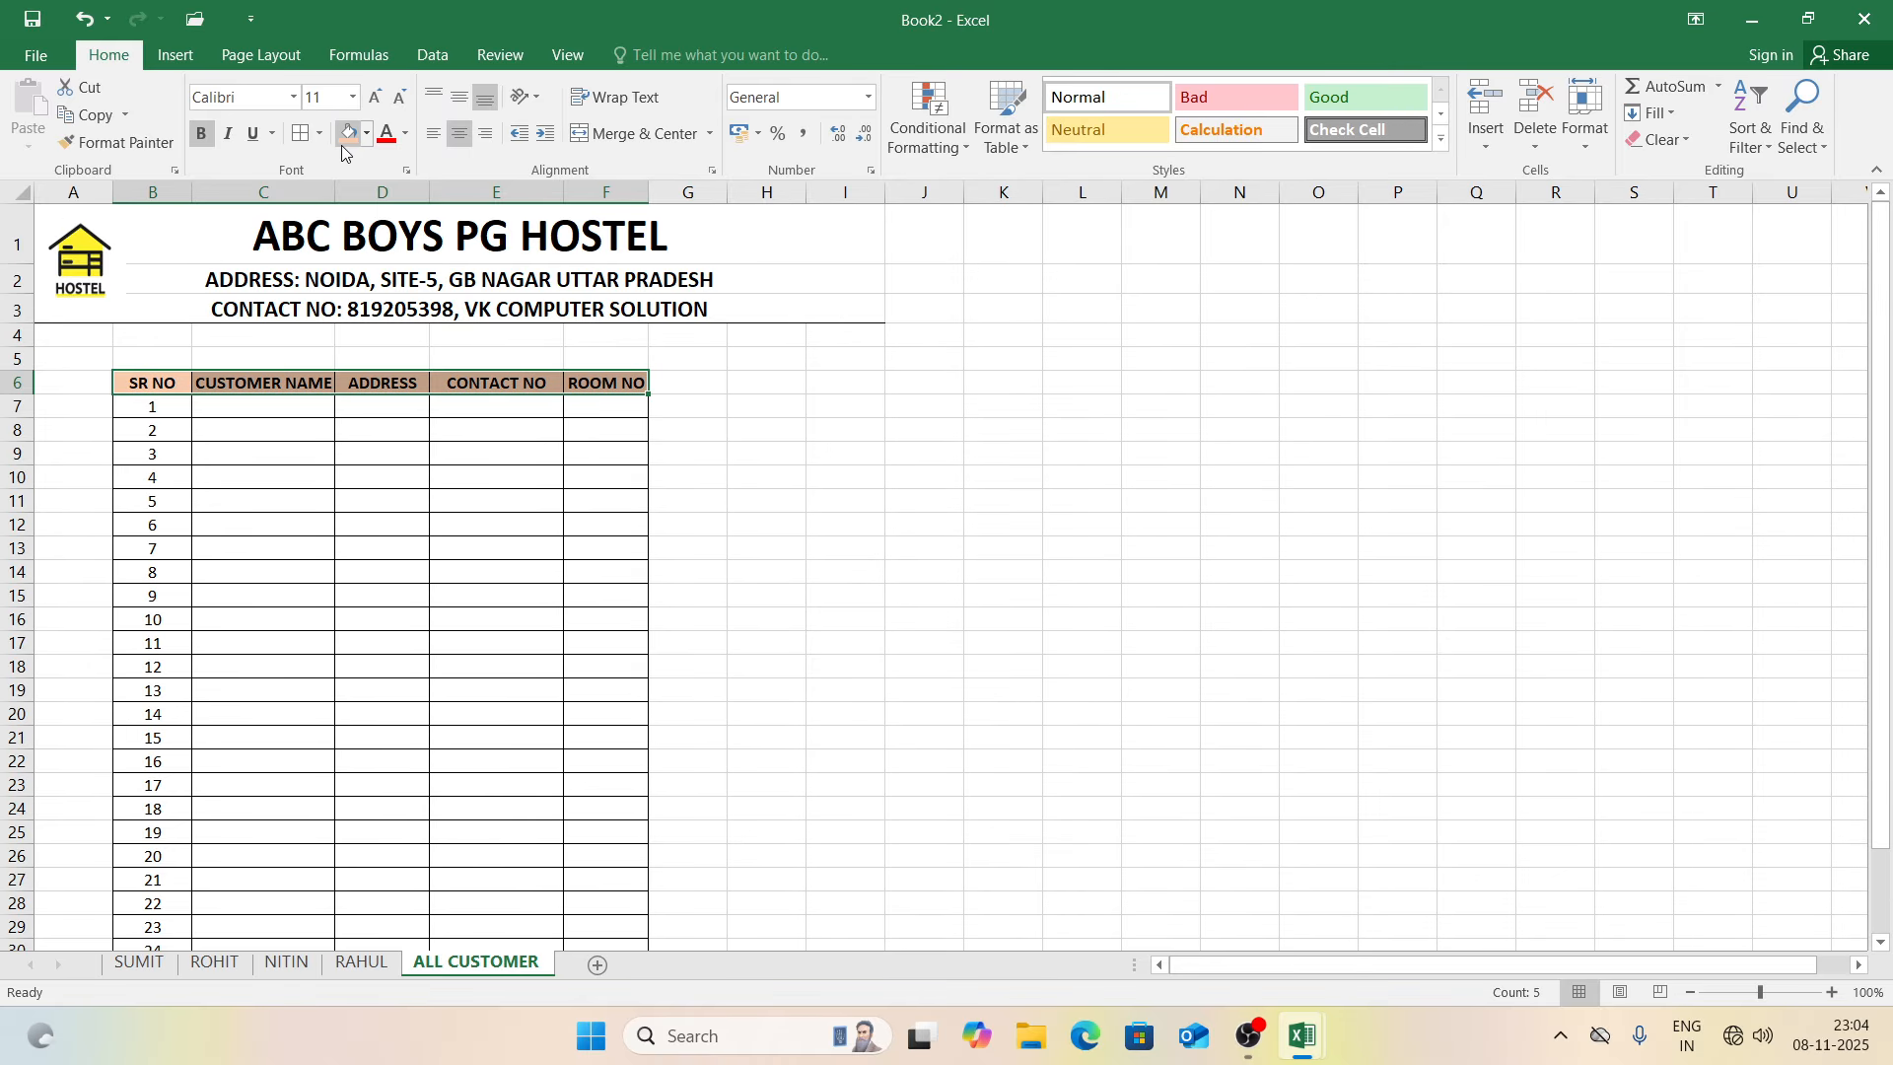
pyautogui.click(690, 426)
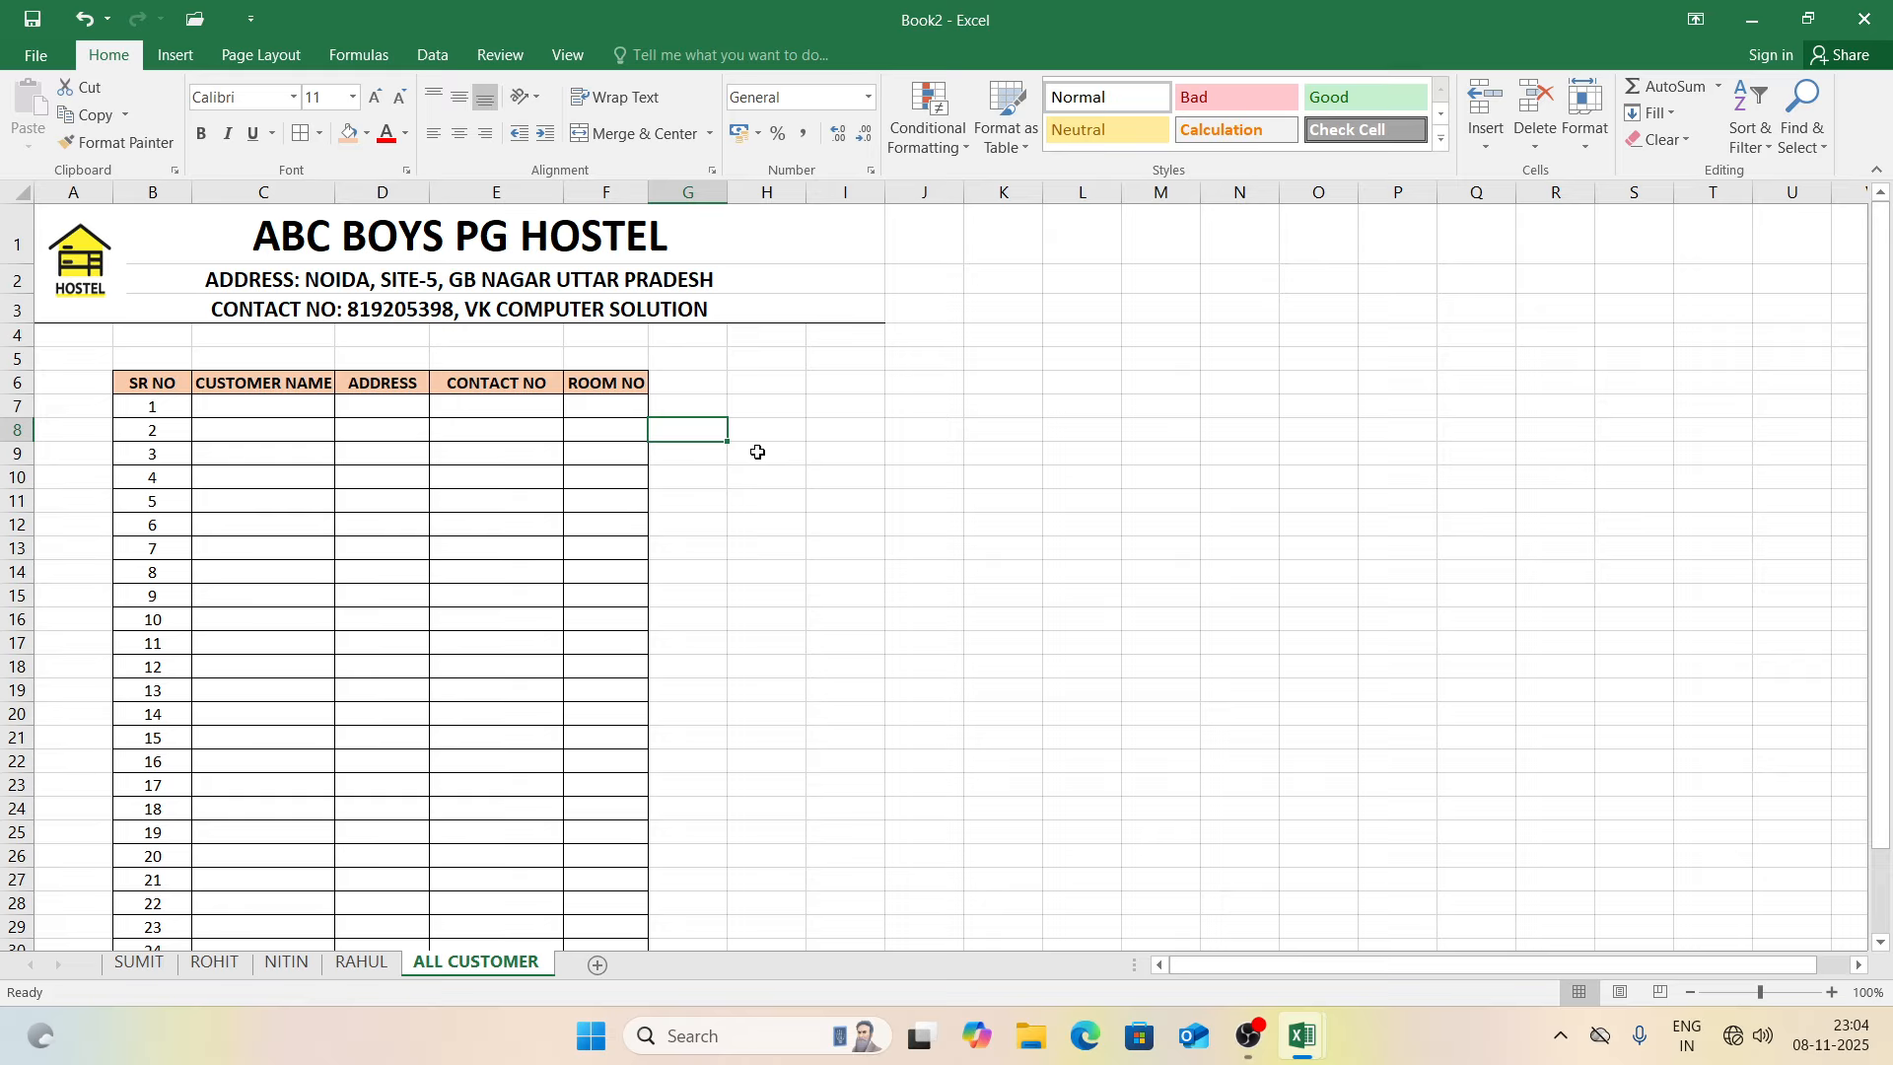
pyautogui.click(828, 475)
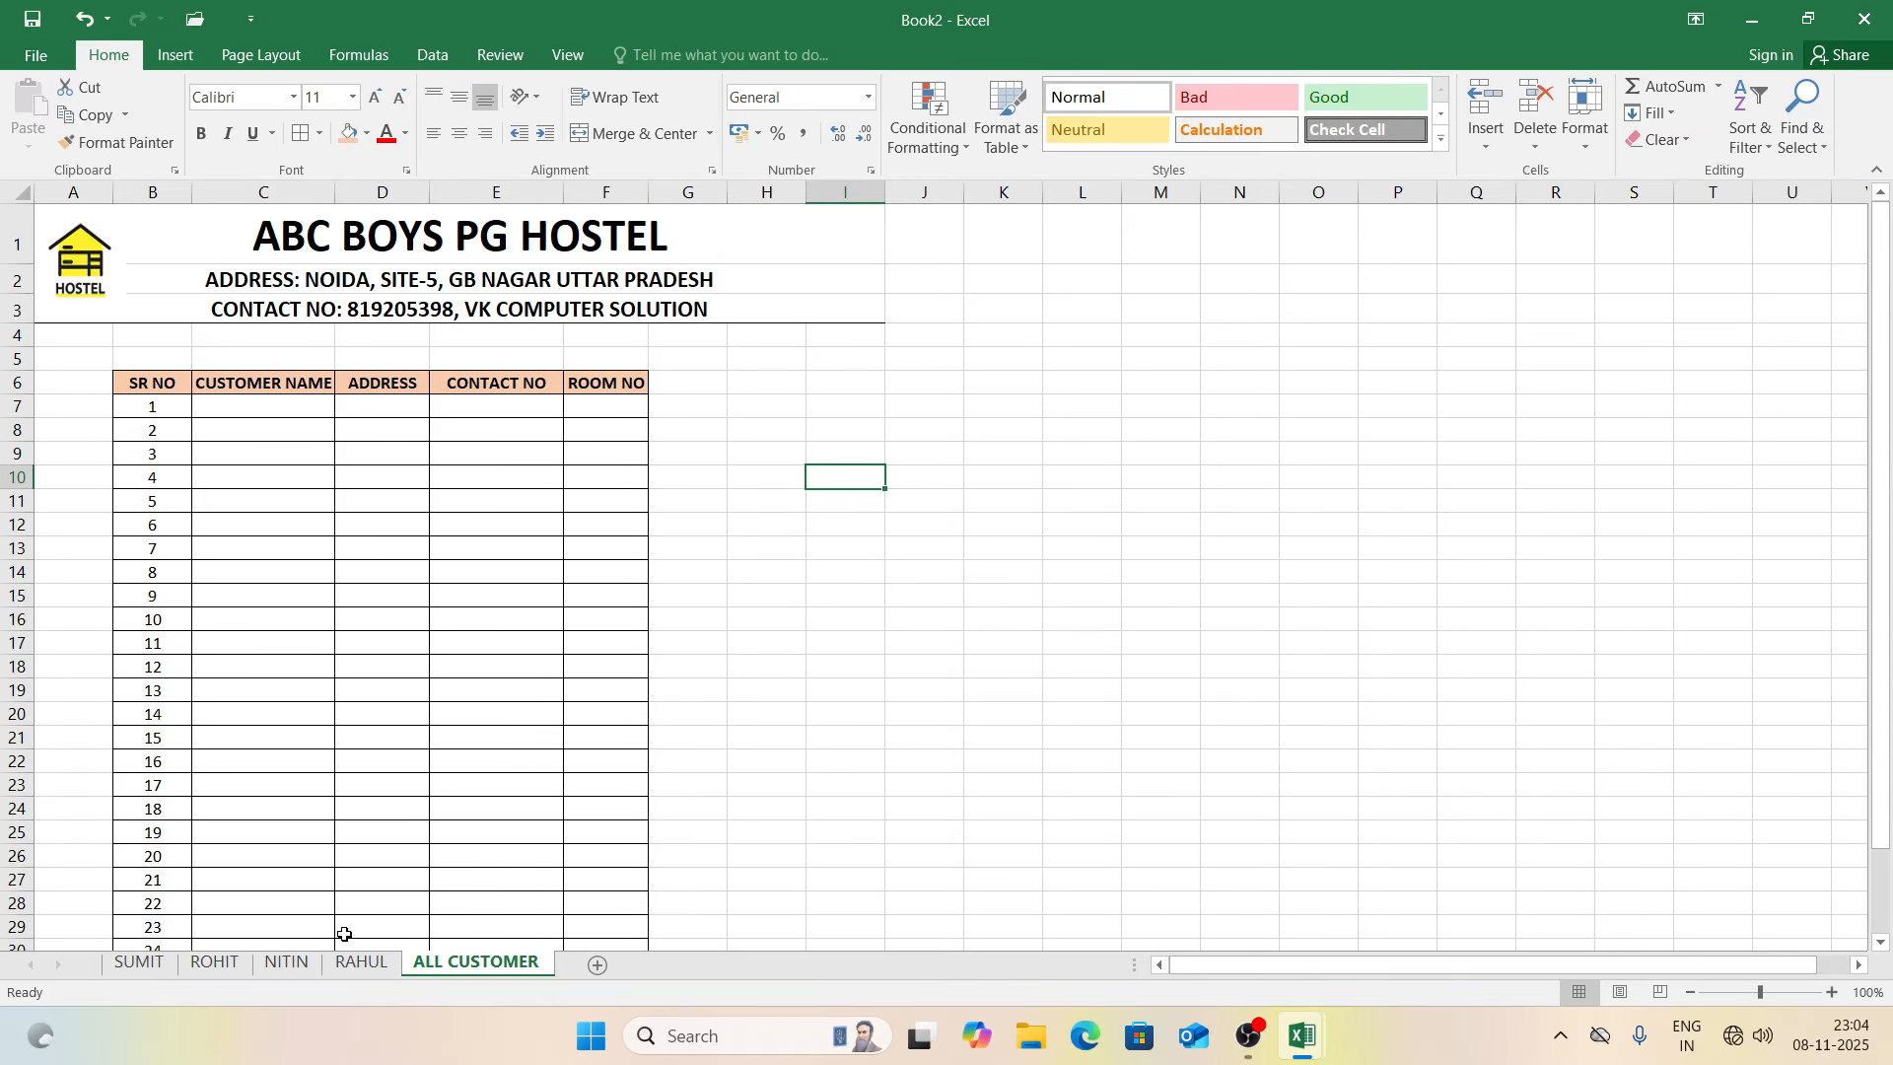
# Step: Hyperlink the SUMIT sheet's BACK TO ALL shape to the ALL CUSTOMER sheet
pyautogui.click(313, 963)
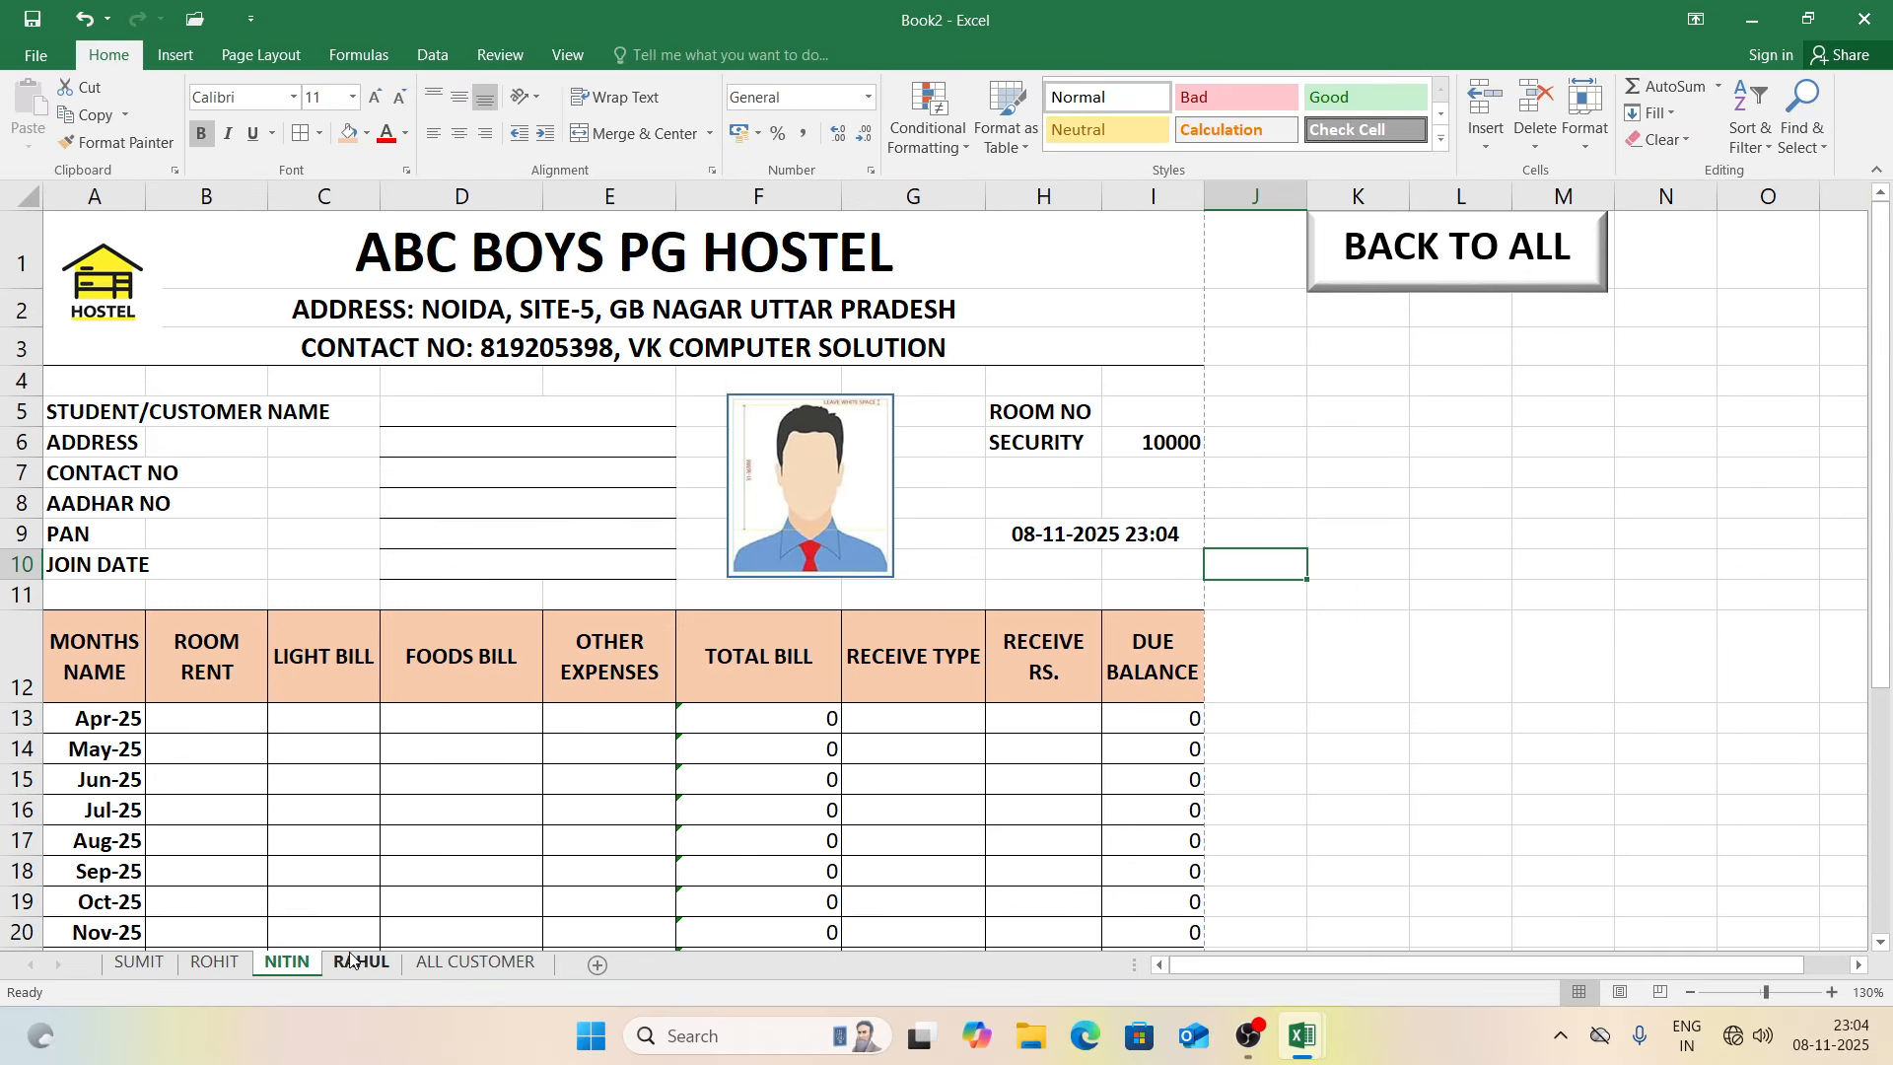
pyautogui.click(236, 964)
pyautogui.click(138, 963)
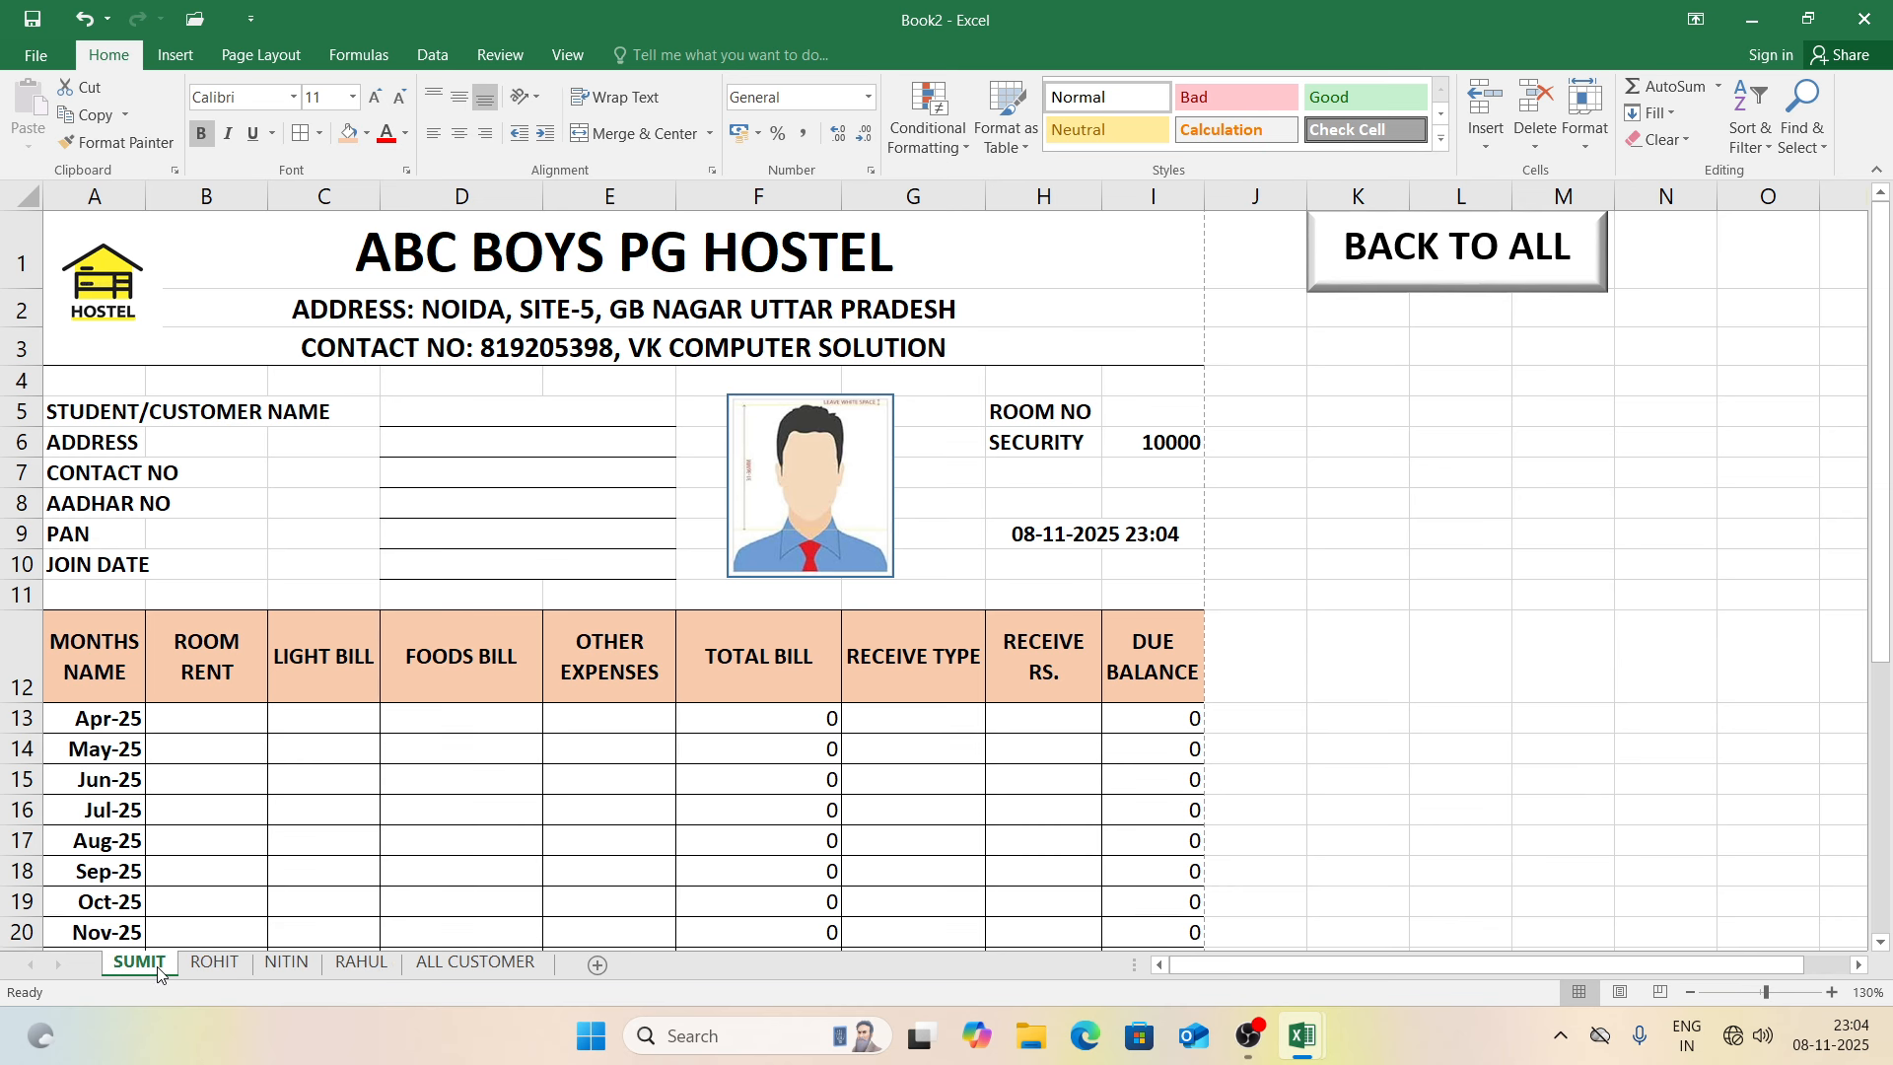
pyautogui.click(1439, 490)
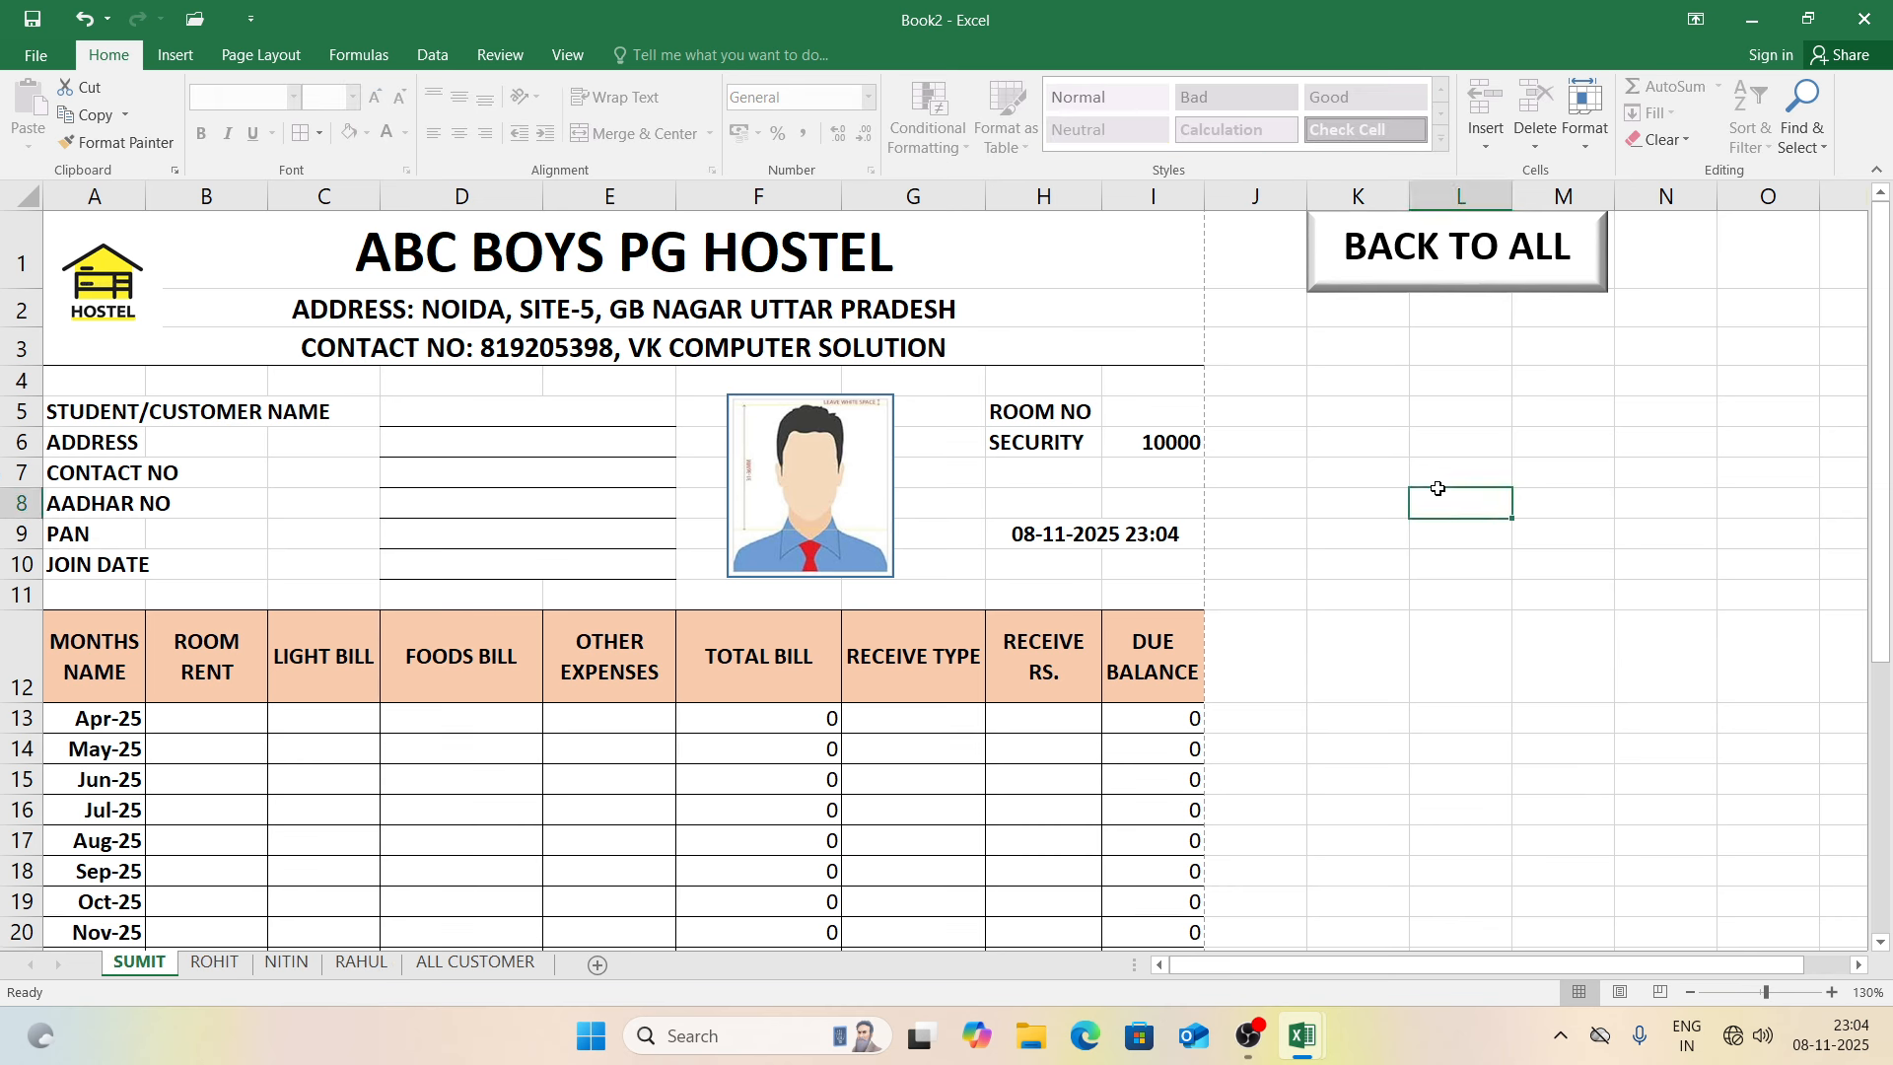
pyautogui.click(1442, 260)
pyautogui.hotkey('ctrl', 'k')
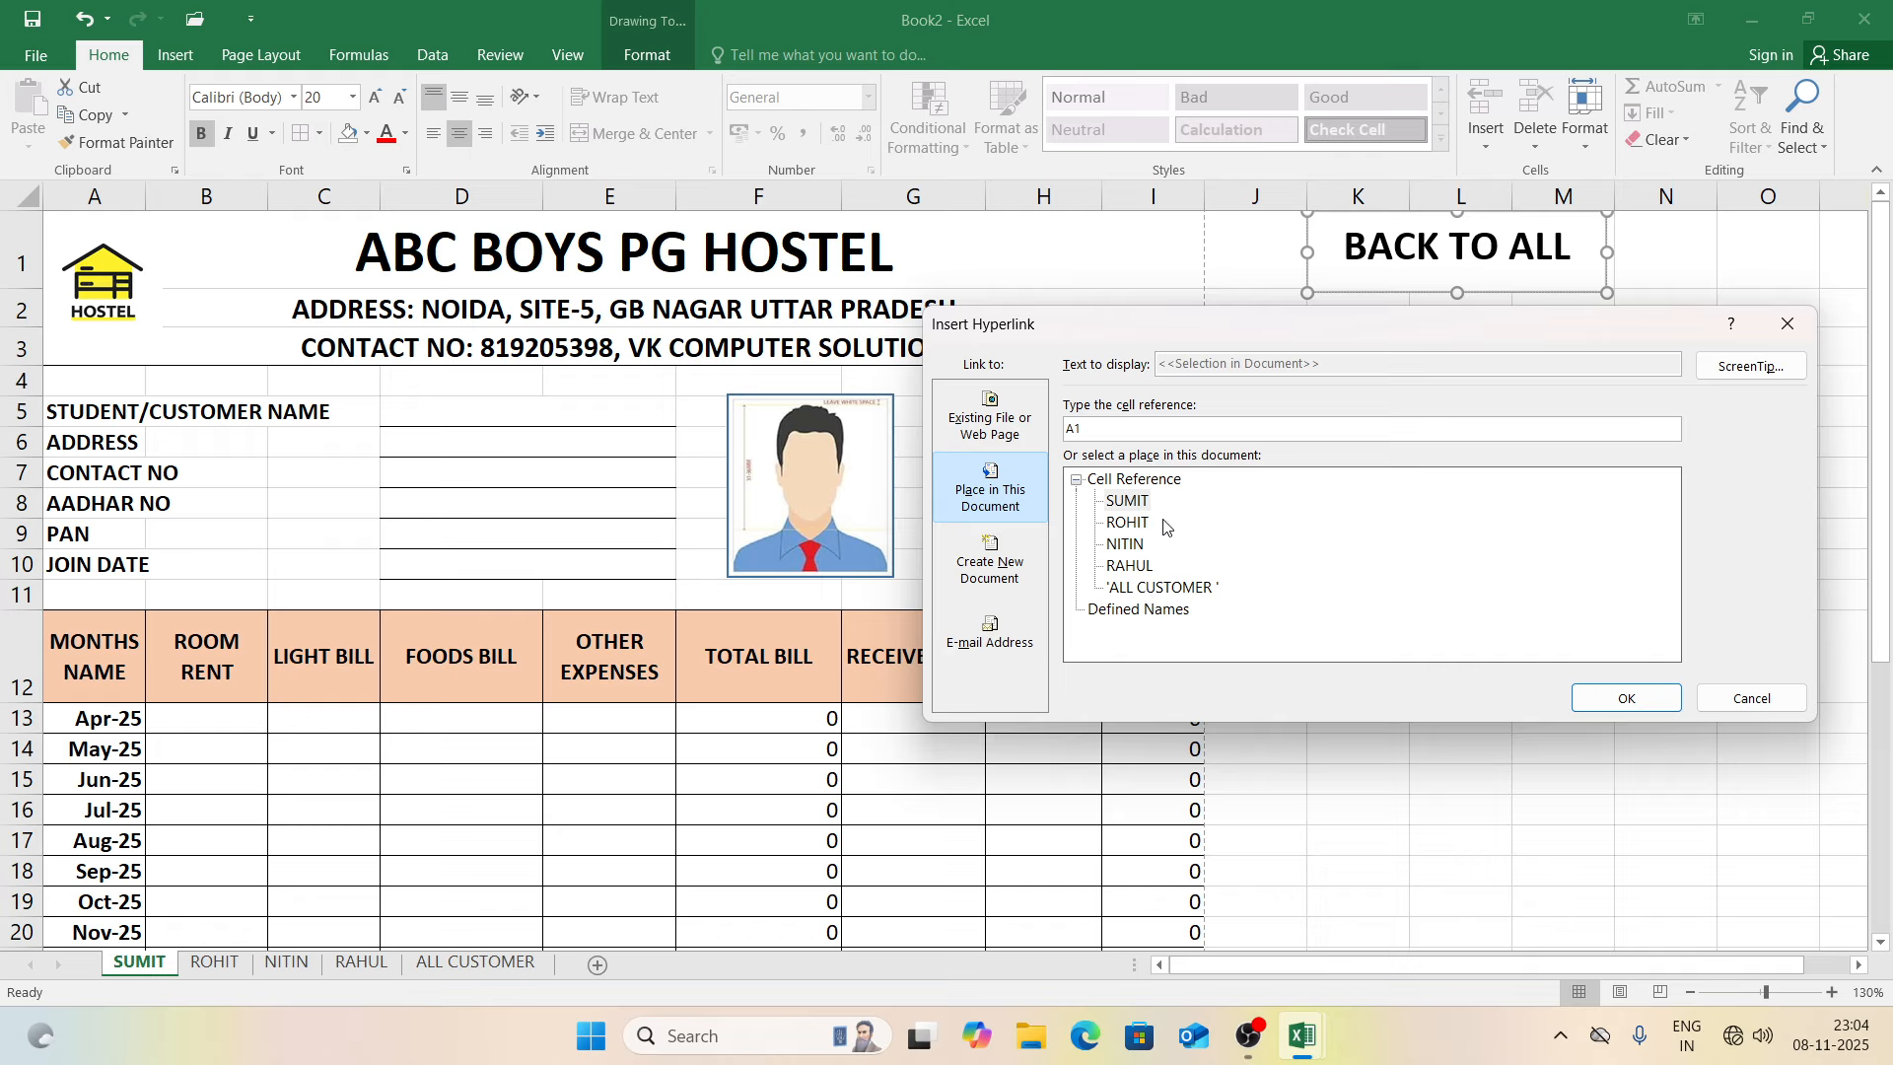
pyautogui.click(1005, 434)
pyautogui.click(1001, 471)
pyautogui.click(1134, 589)
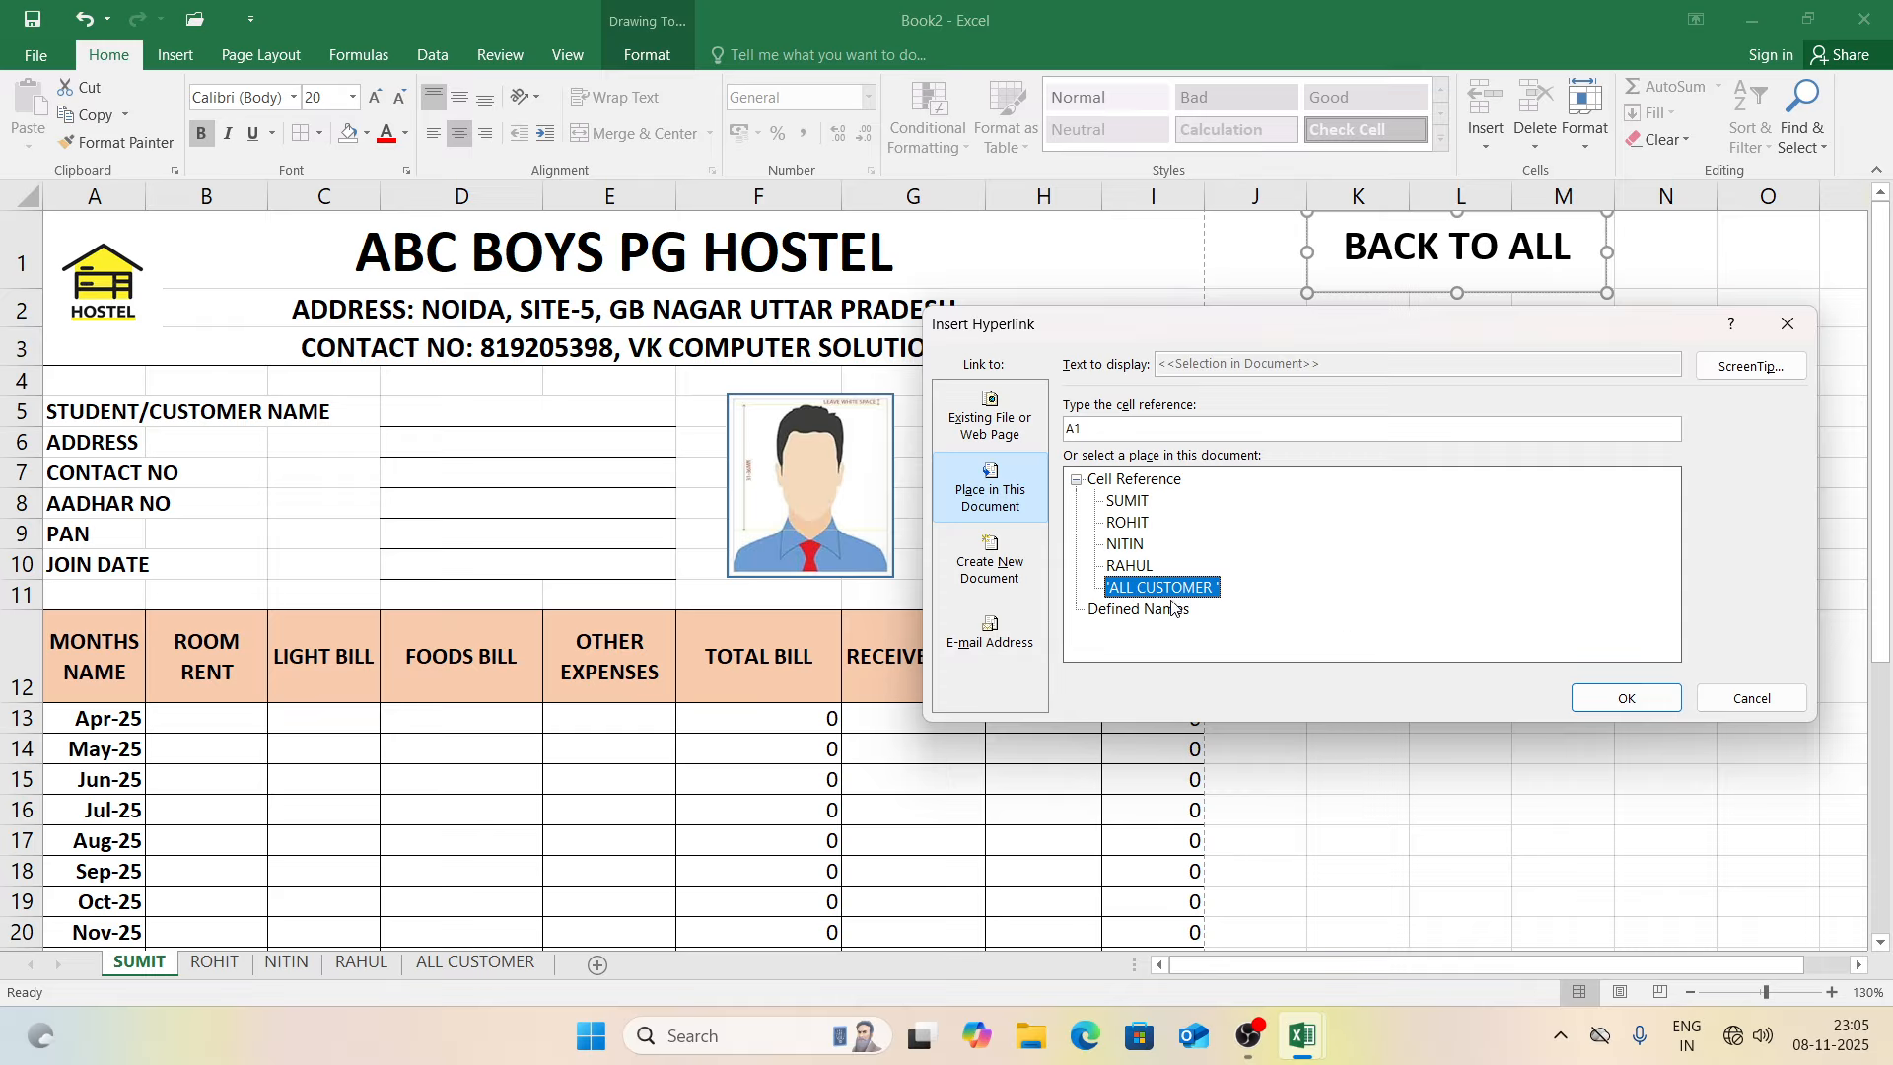
pyautogui.click(1620, 698)
pyautogui.click(1483, 545)
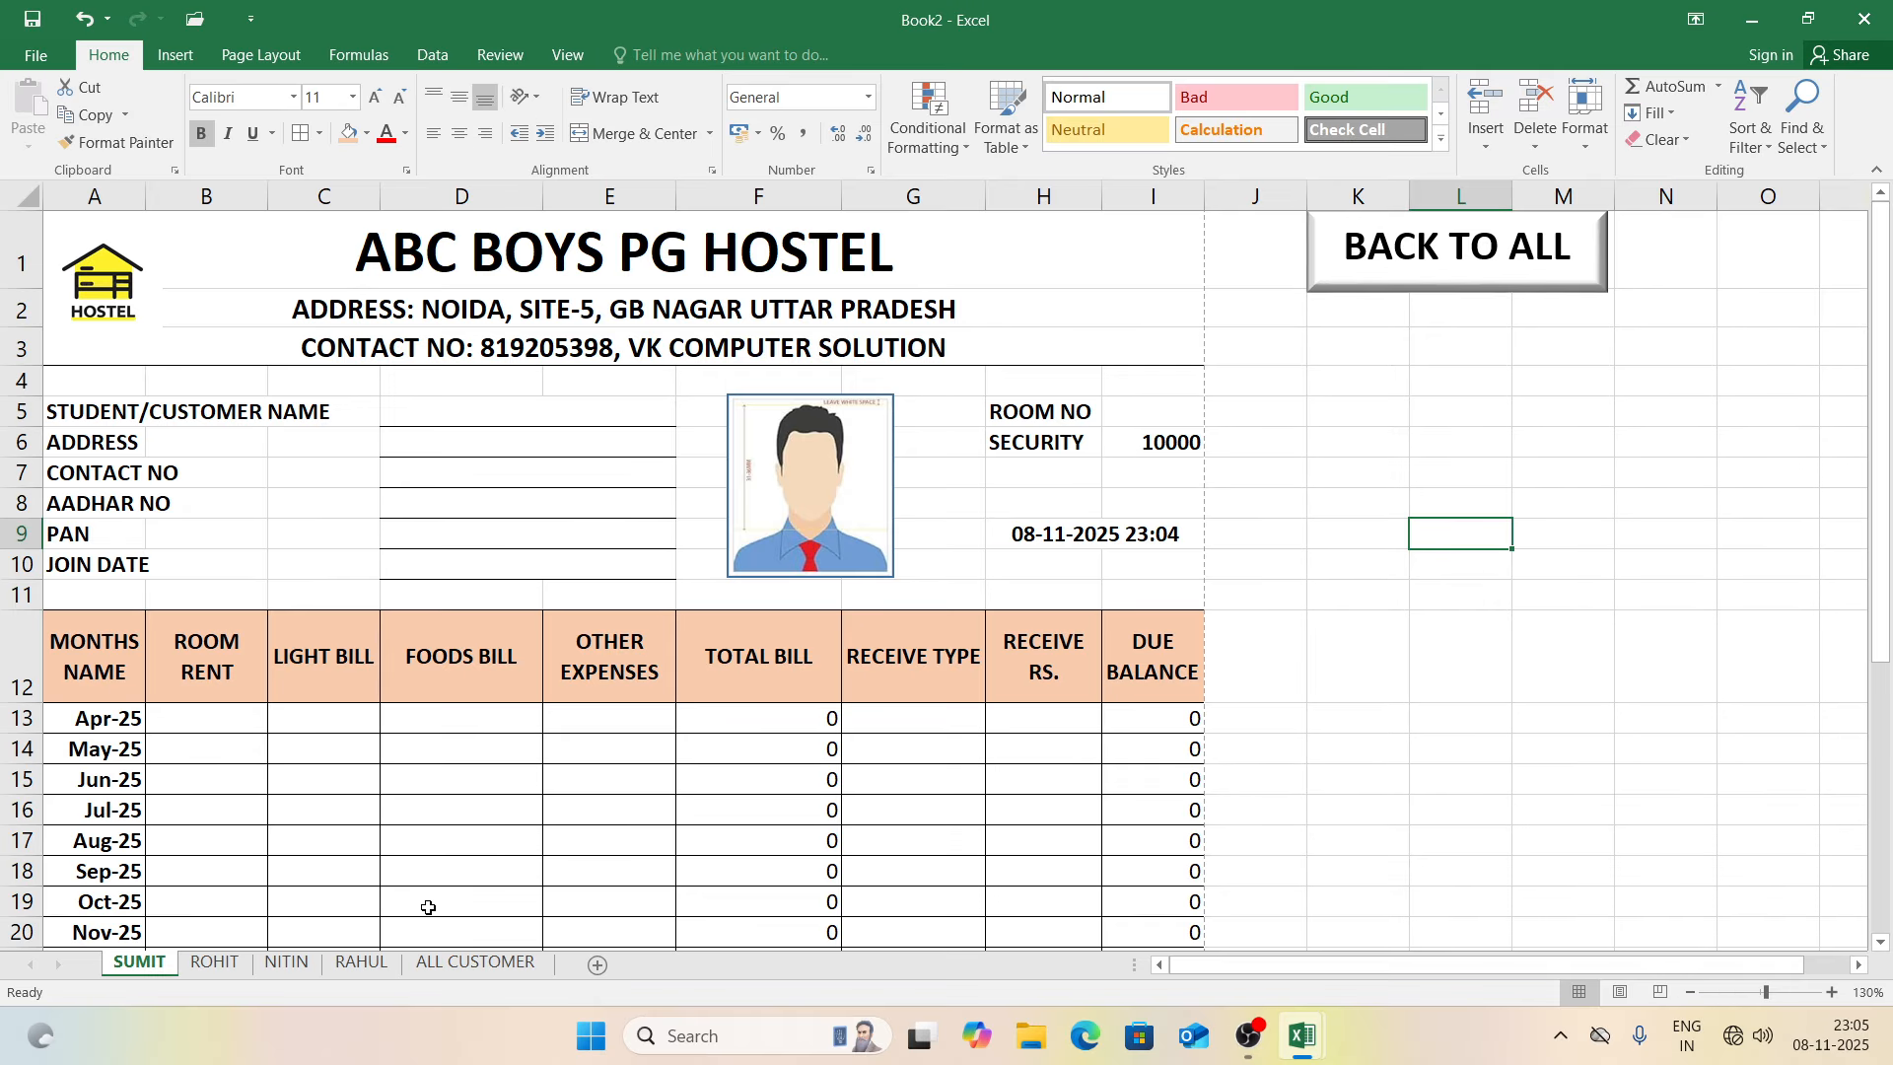
# Step: Link the BACK TO ALL buttons on the ROHIT and NITIN sheets to ALL CUSTOMER
pyautogui.click(215, 963)
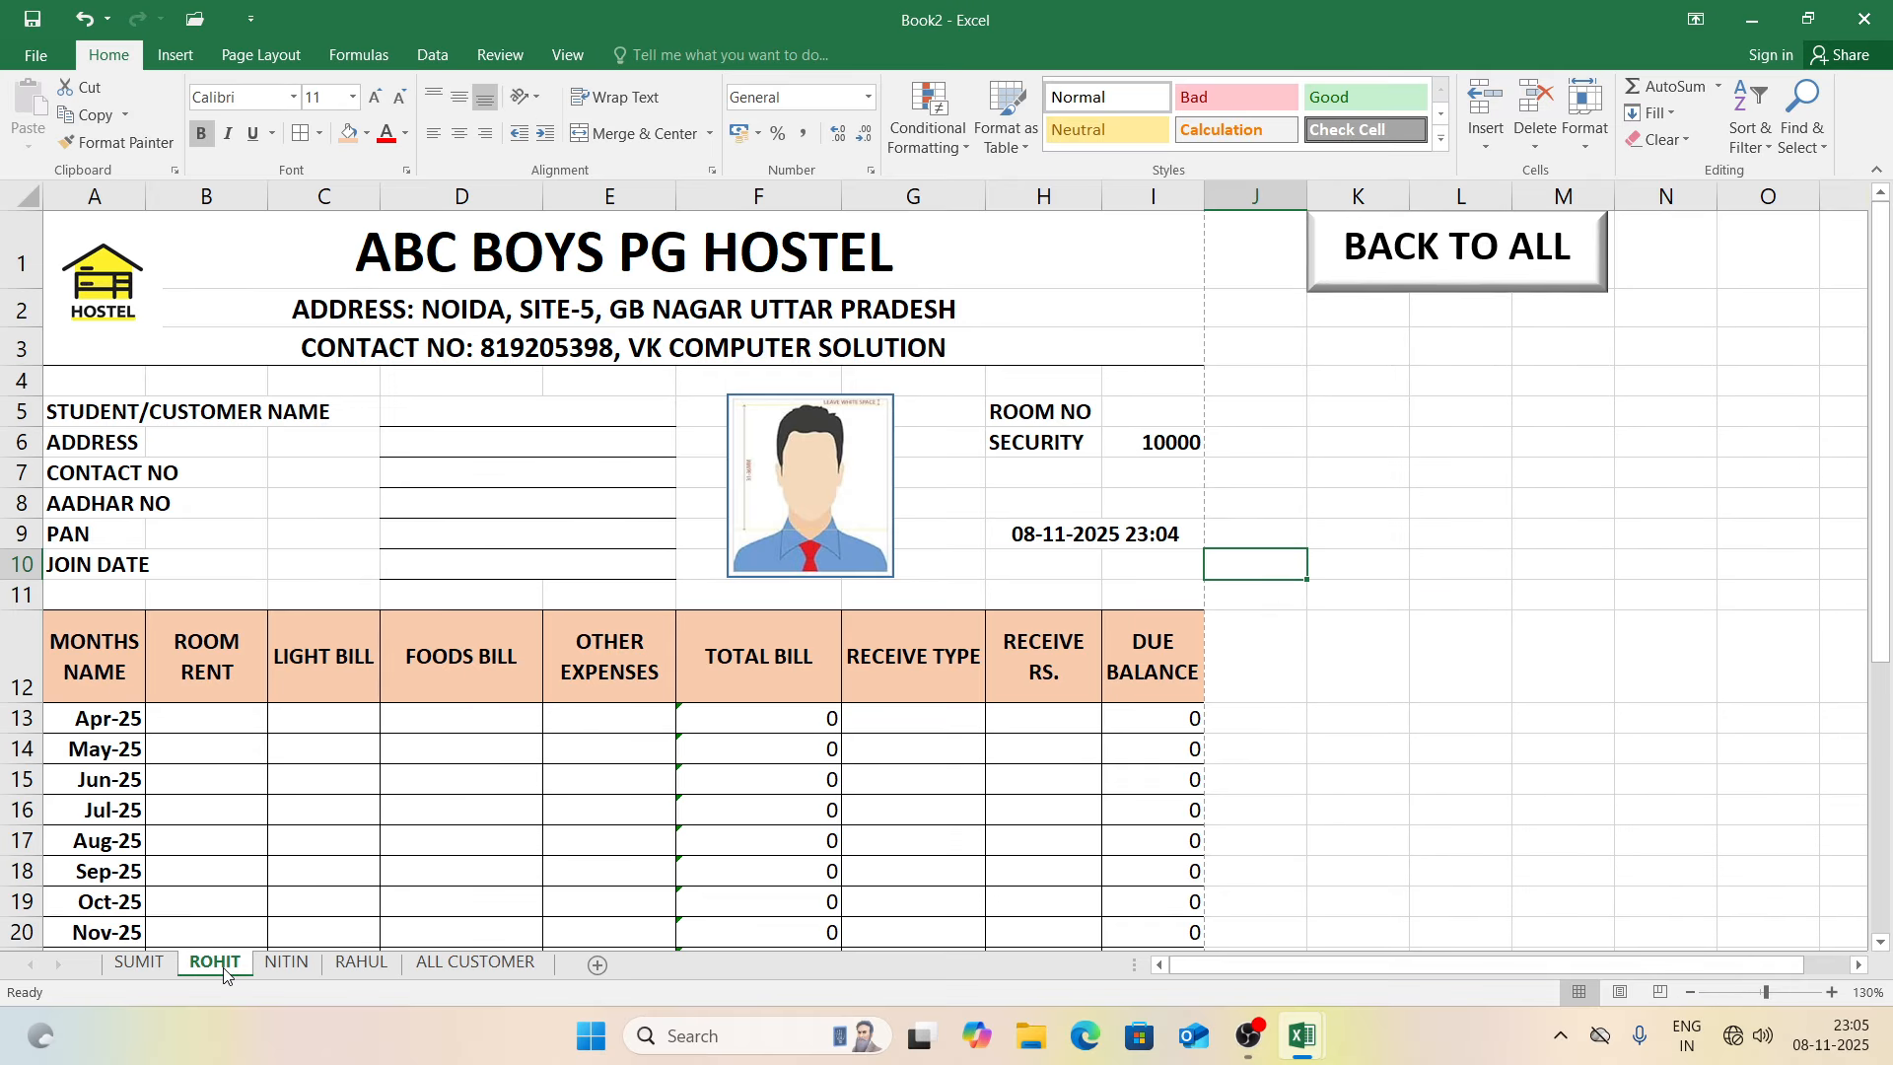
pyautogui.click(1398, 267)
pyautogui.hotkey('ctrl', 'k')
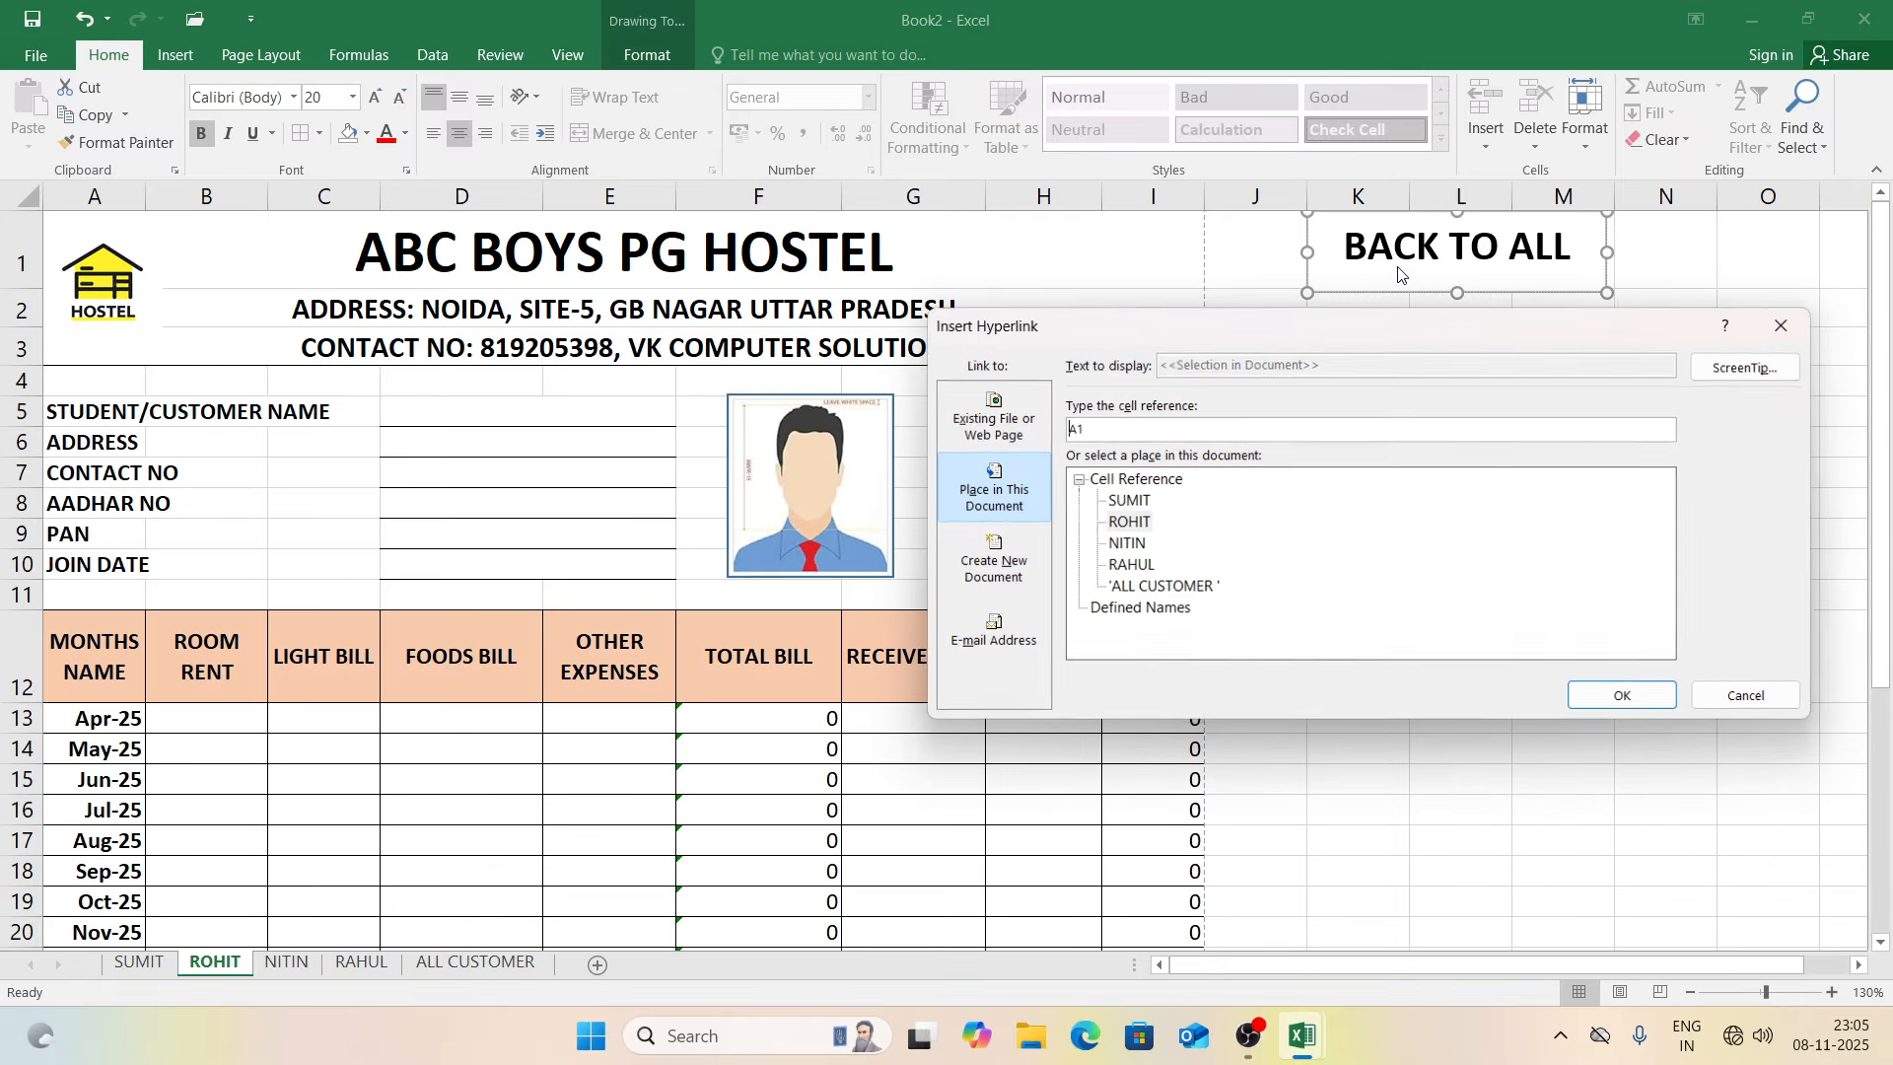
pyautogui.click(1144, 590)
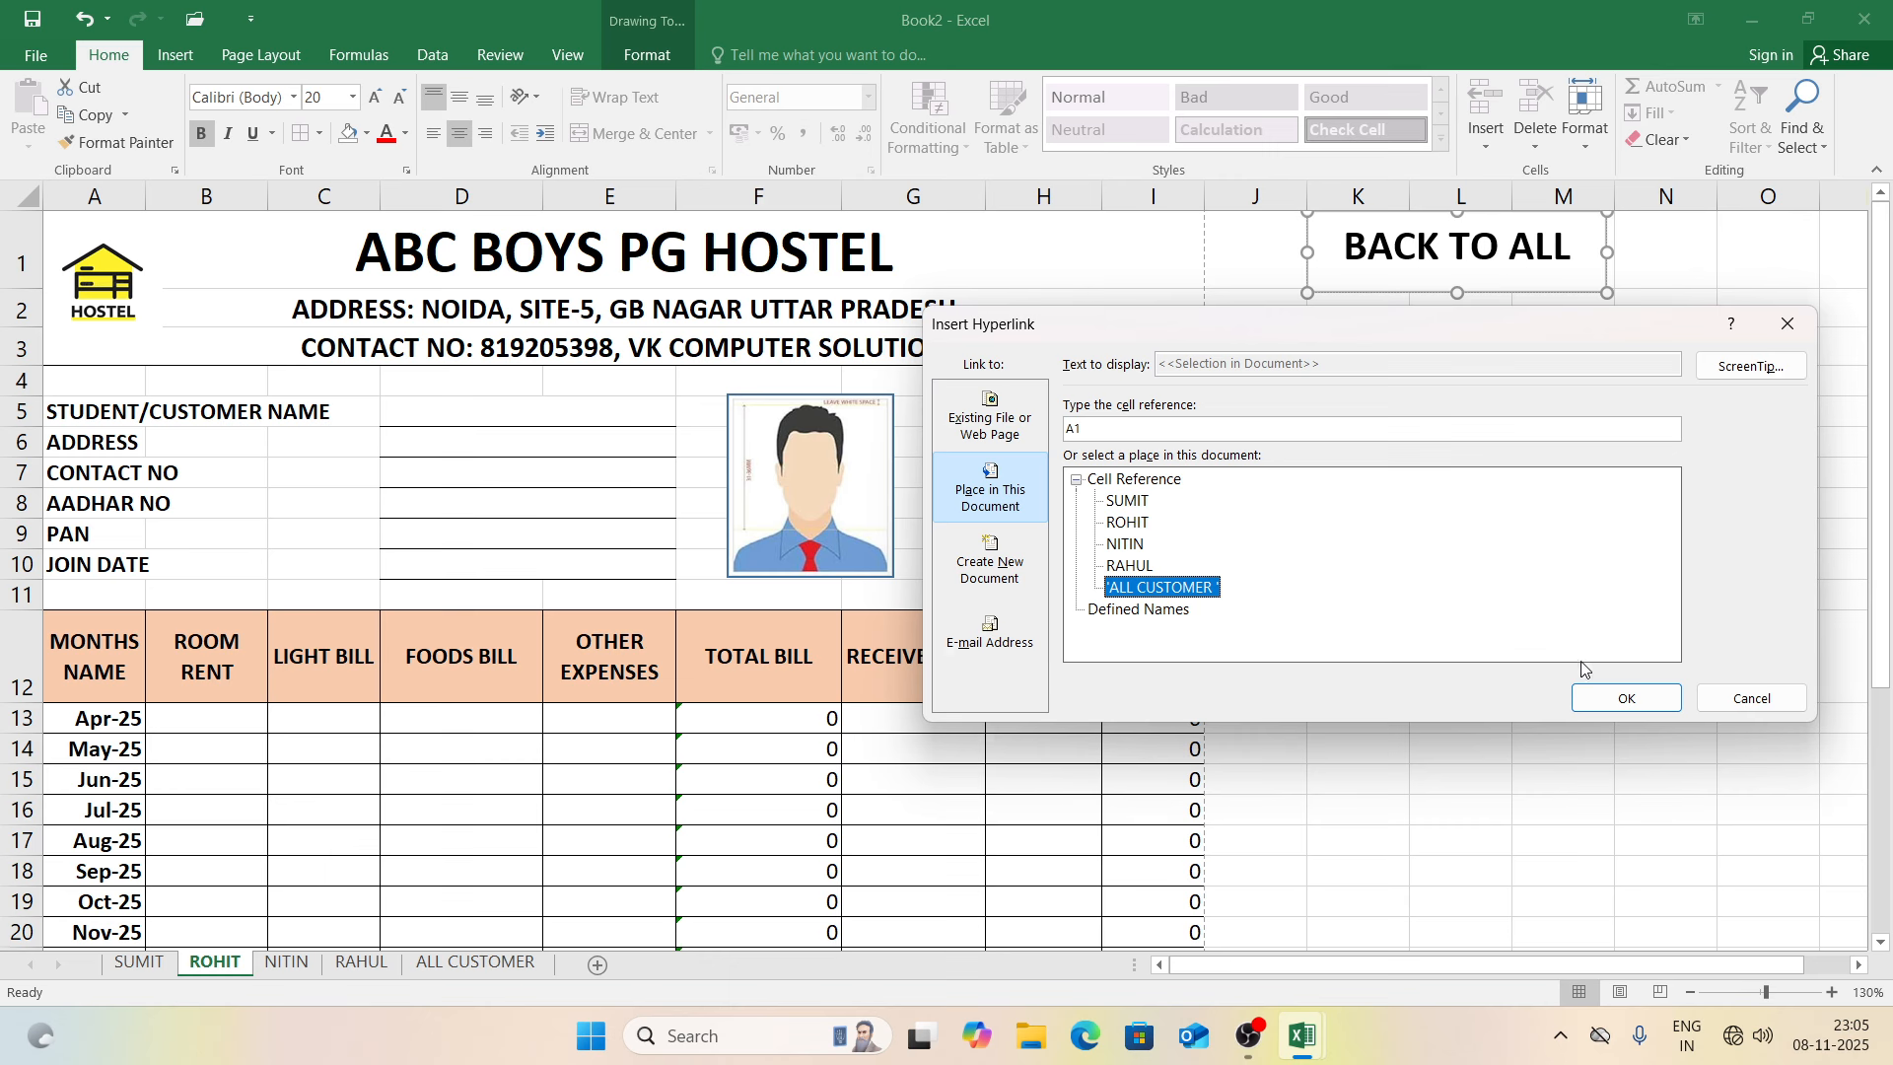
pyautogui.click(1647, 696)
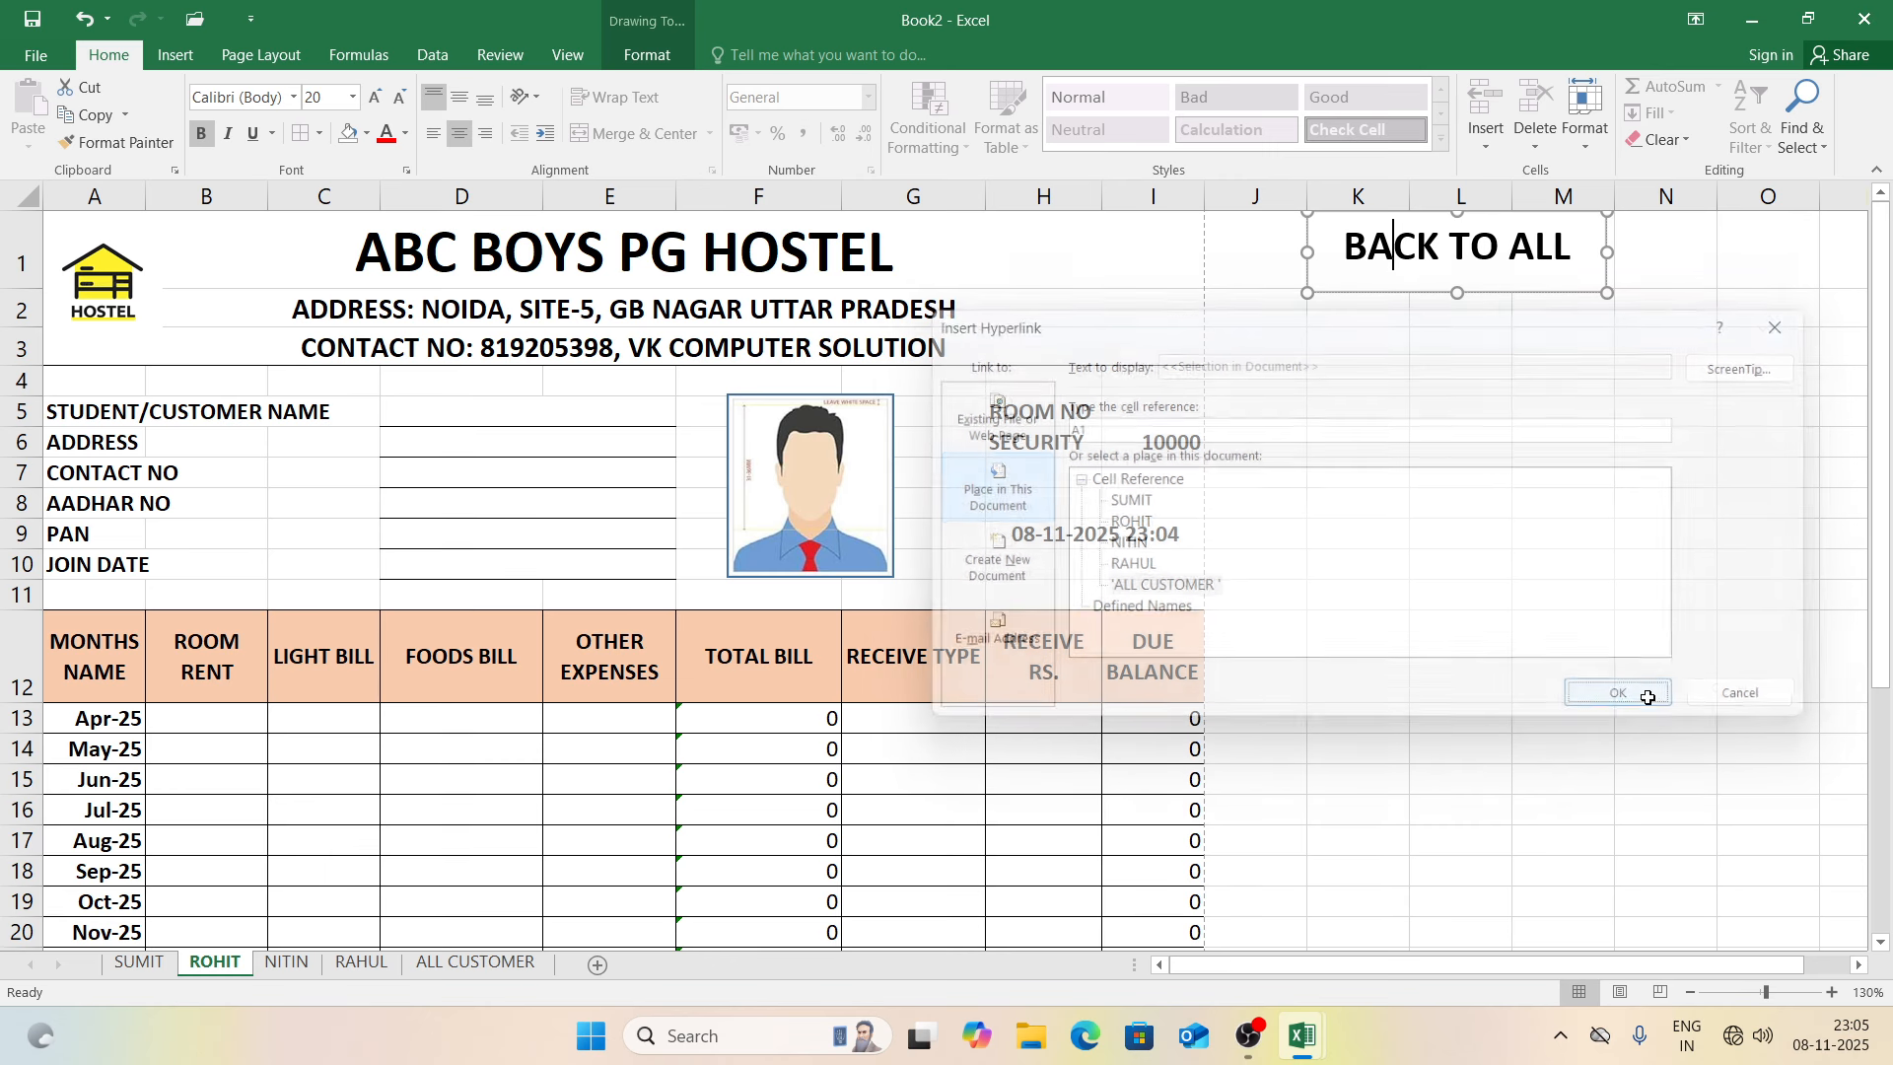
pyautogui.click(295, 971)
pyautogui.click(1410, 245)
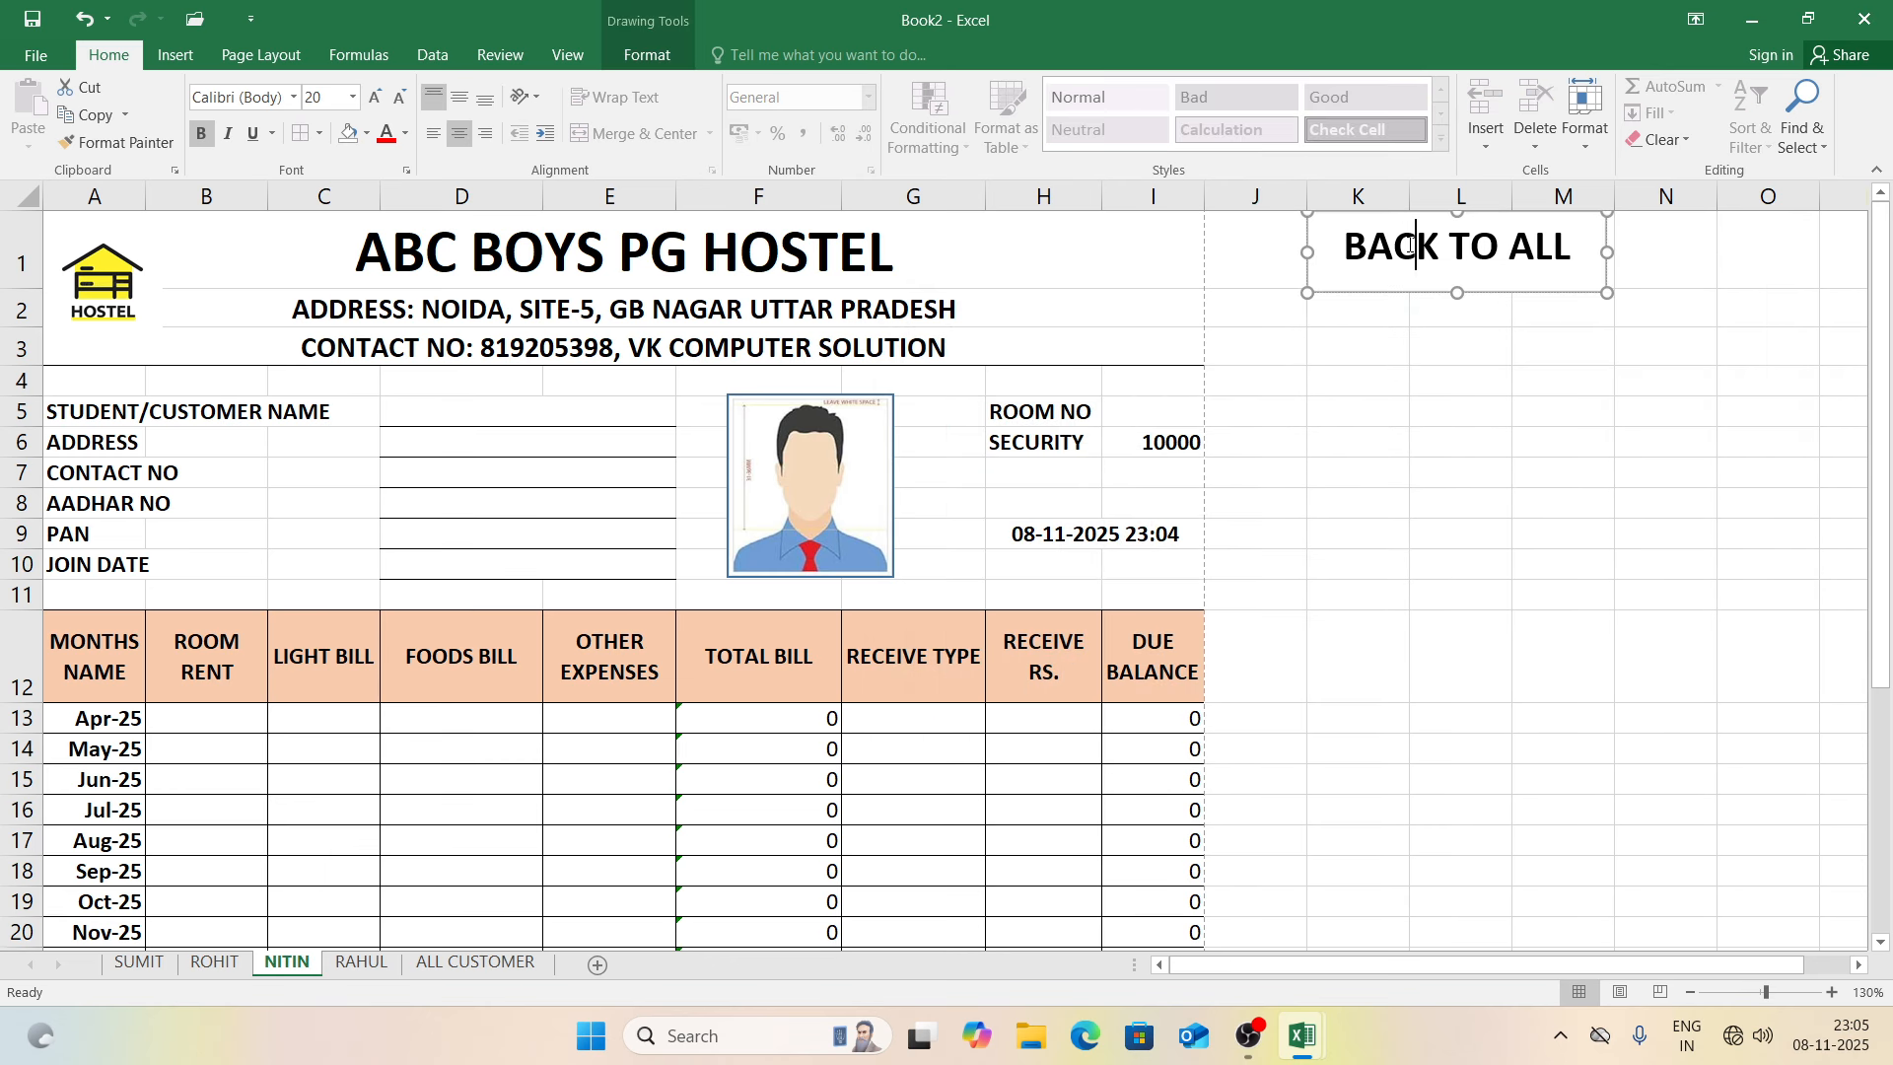
pyautogui.hotkey('ctrl', 'k')
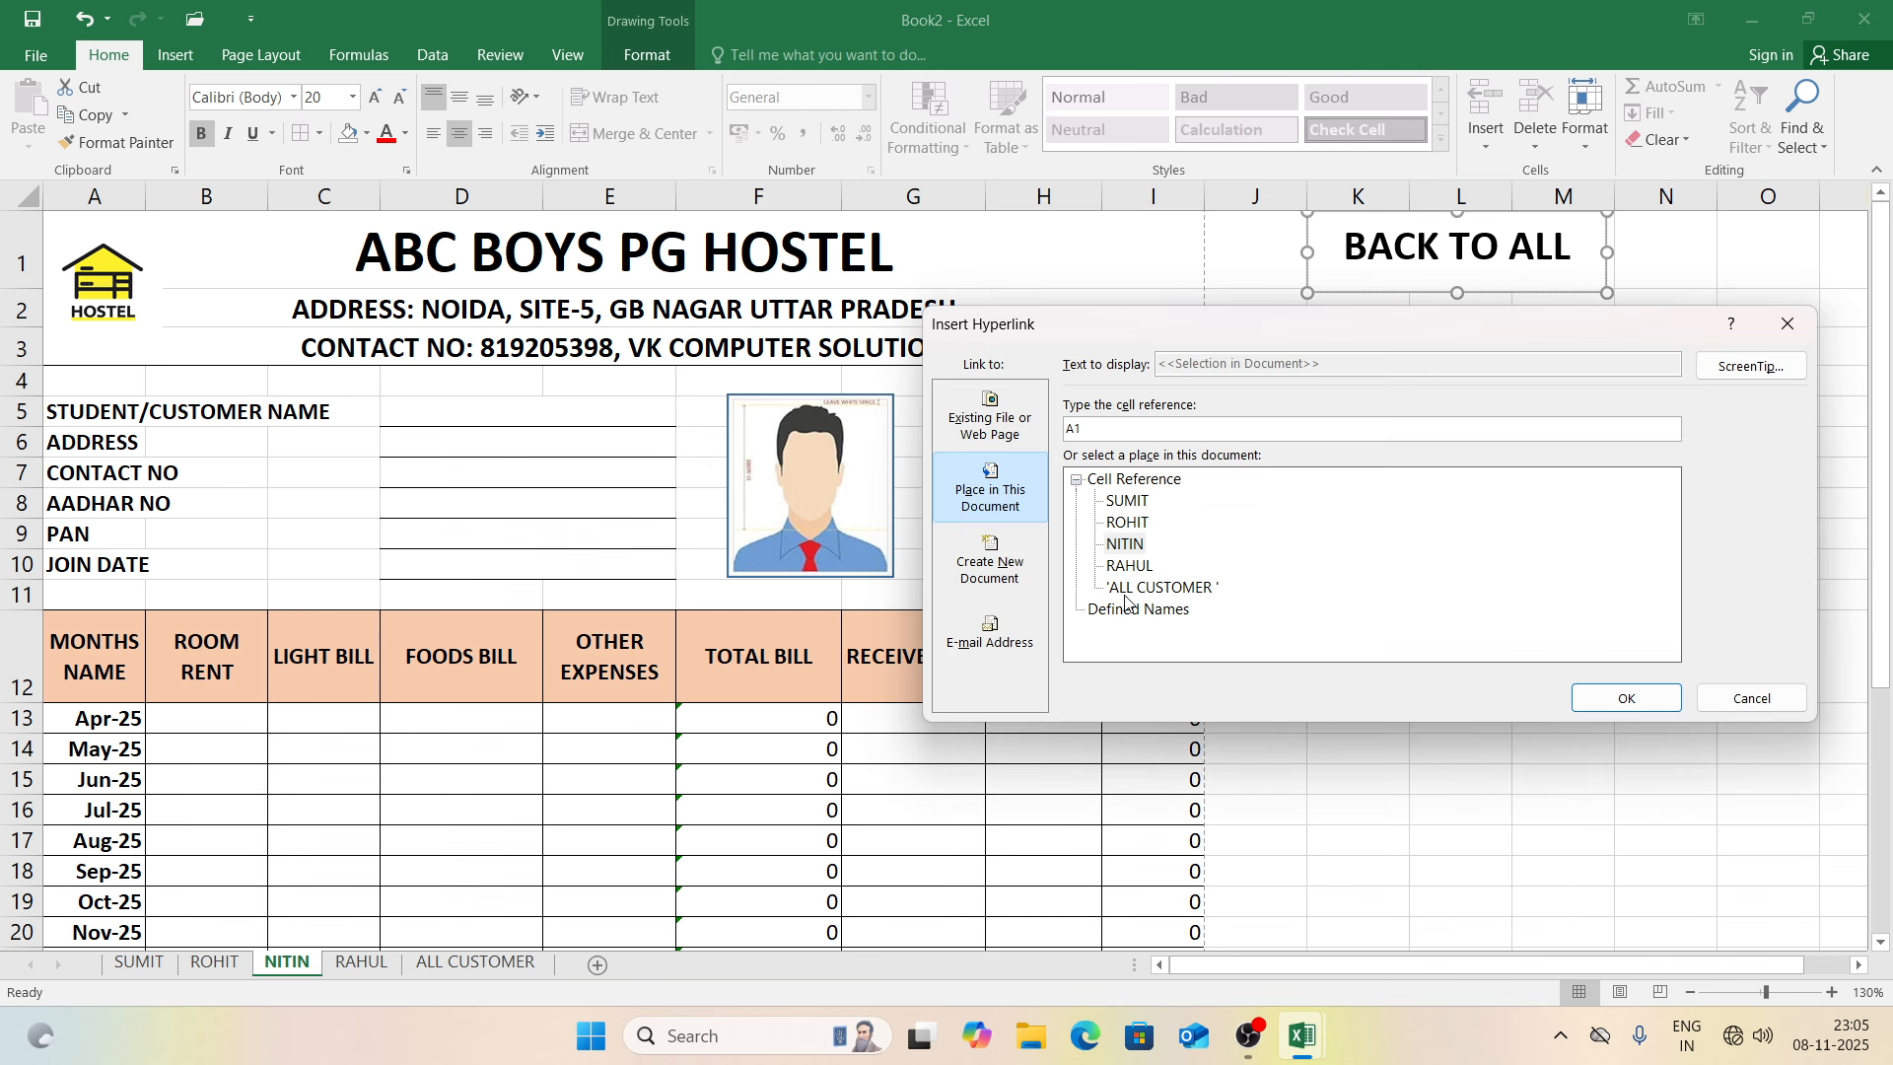
pyautogui.click(1162, 589)
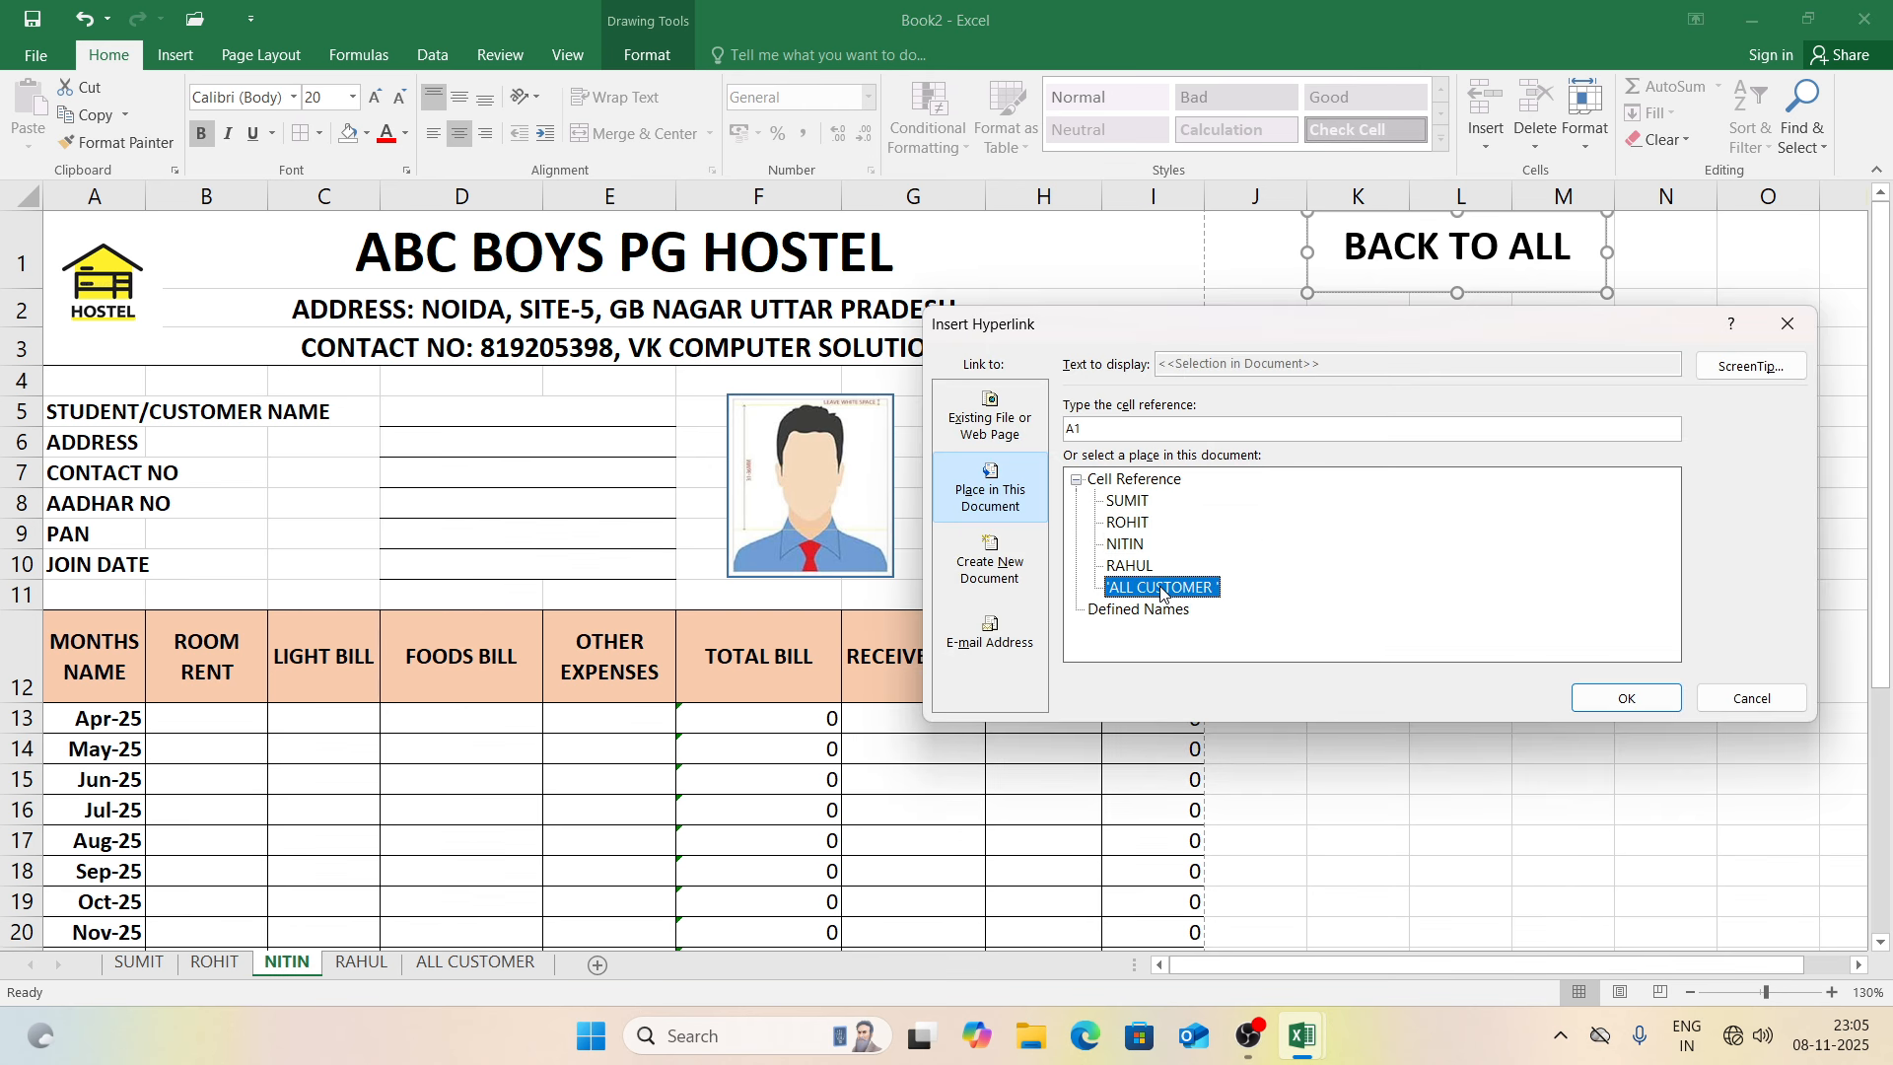
pyautogui.click(1596, 708)
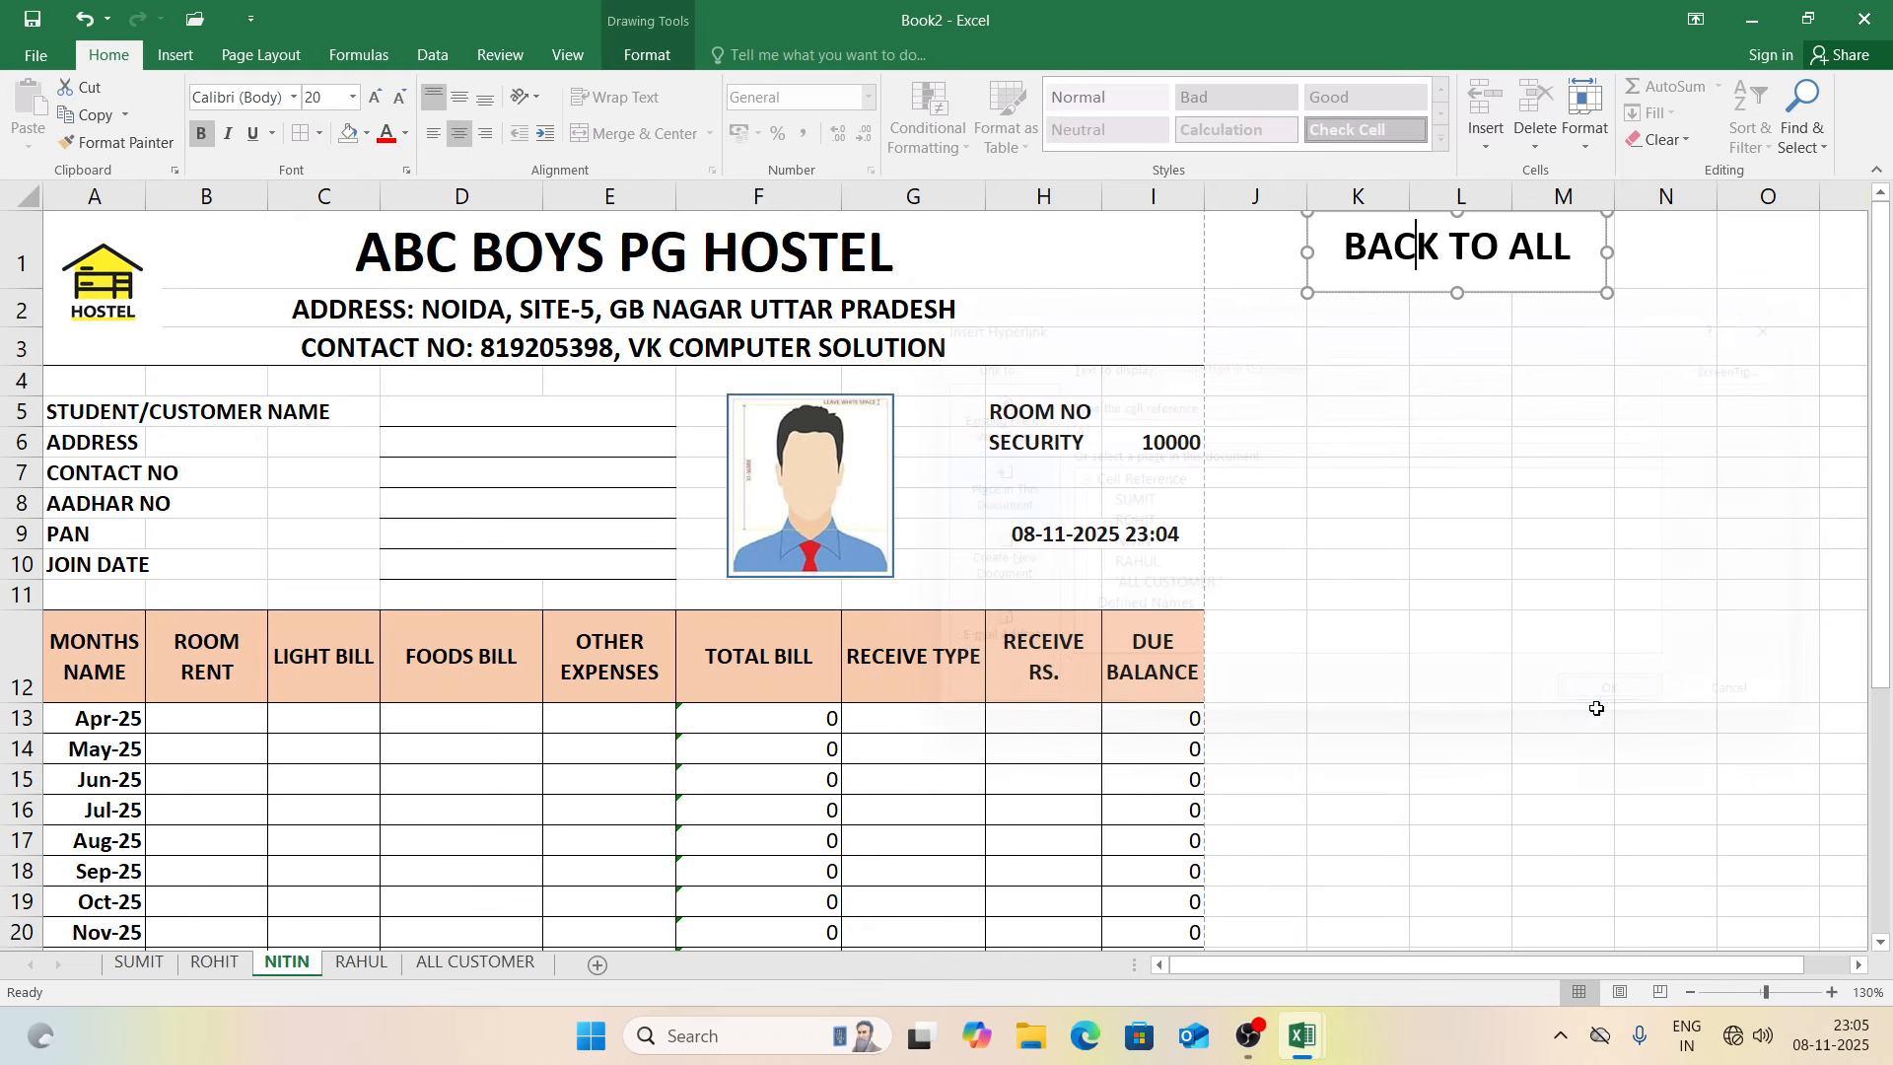
# Step: Link the RAHUL sheet's BACK TO ALL button to ALL CUSTOMER
pyautogui.click(363, 972)
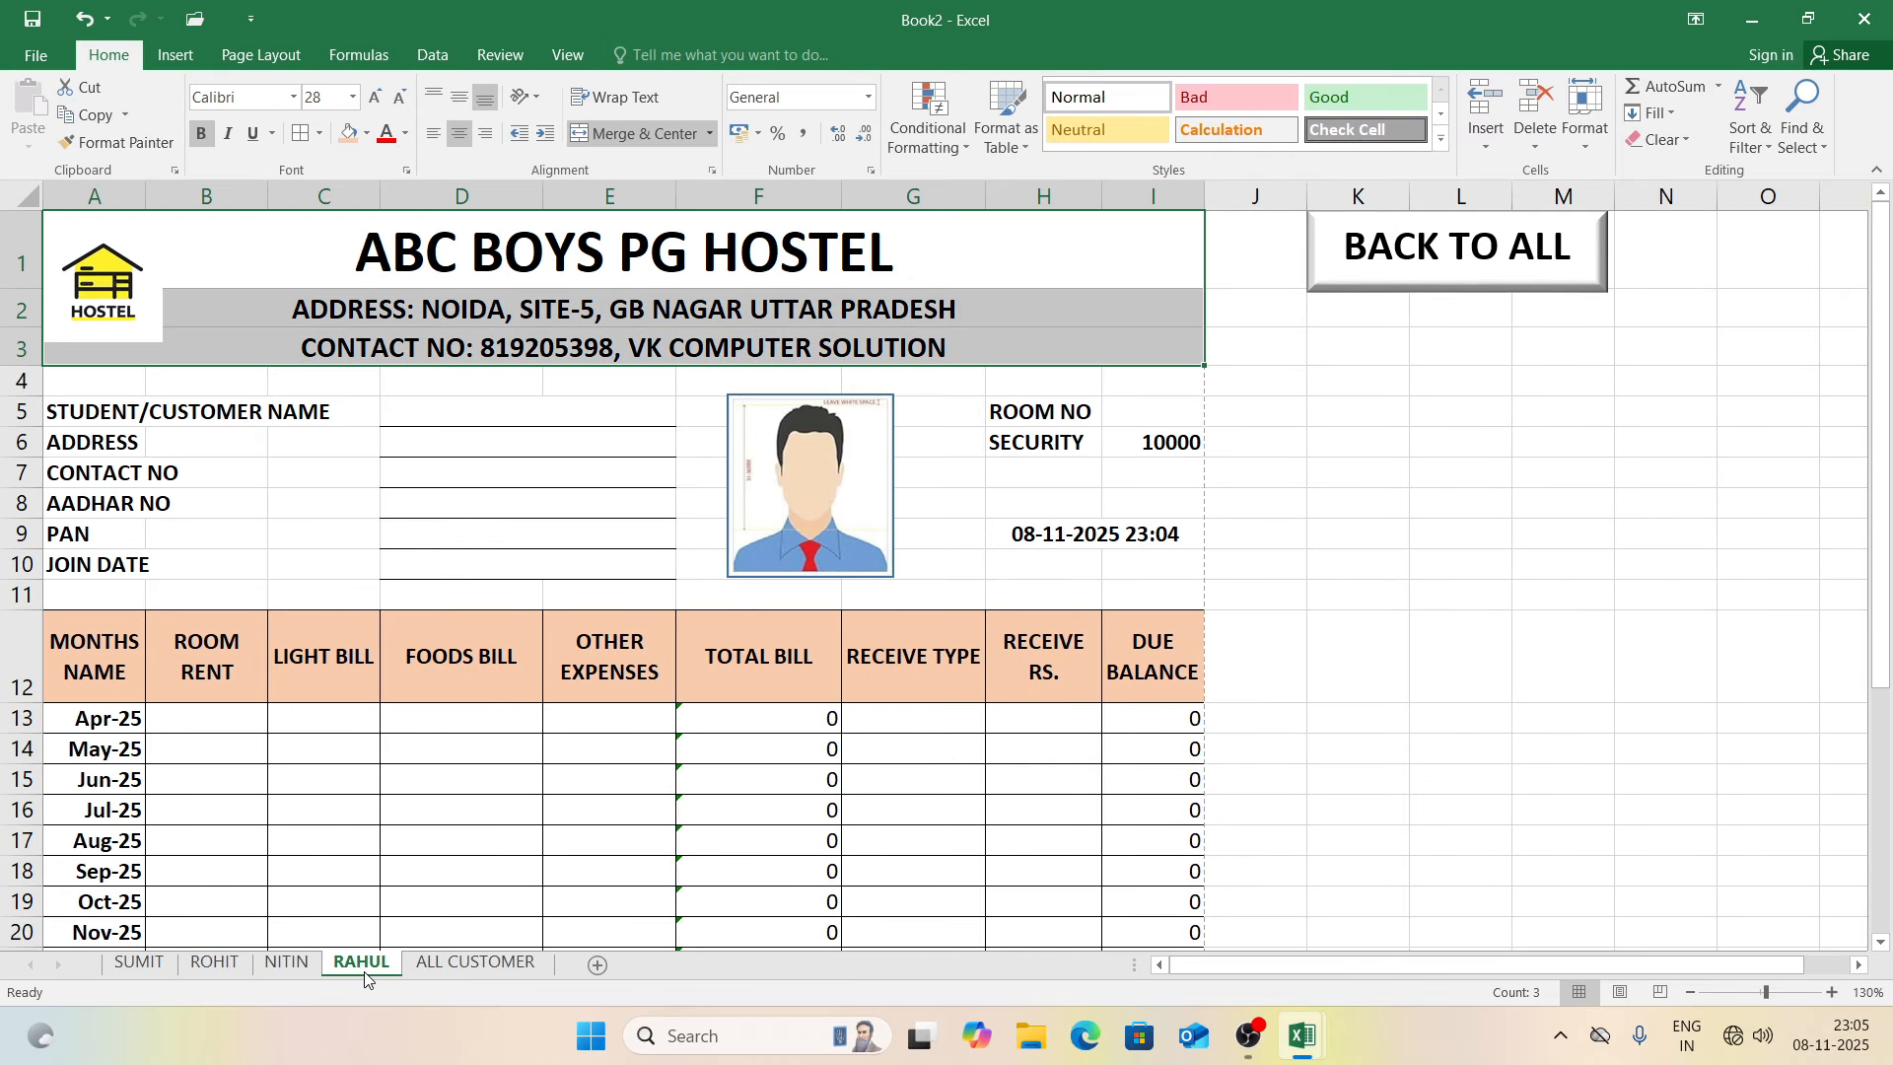
pyautogui.click(1415, 303)
pyautogui.click(1452, 269)
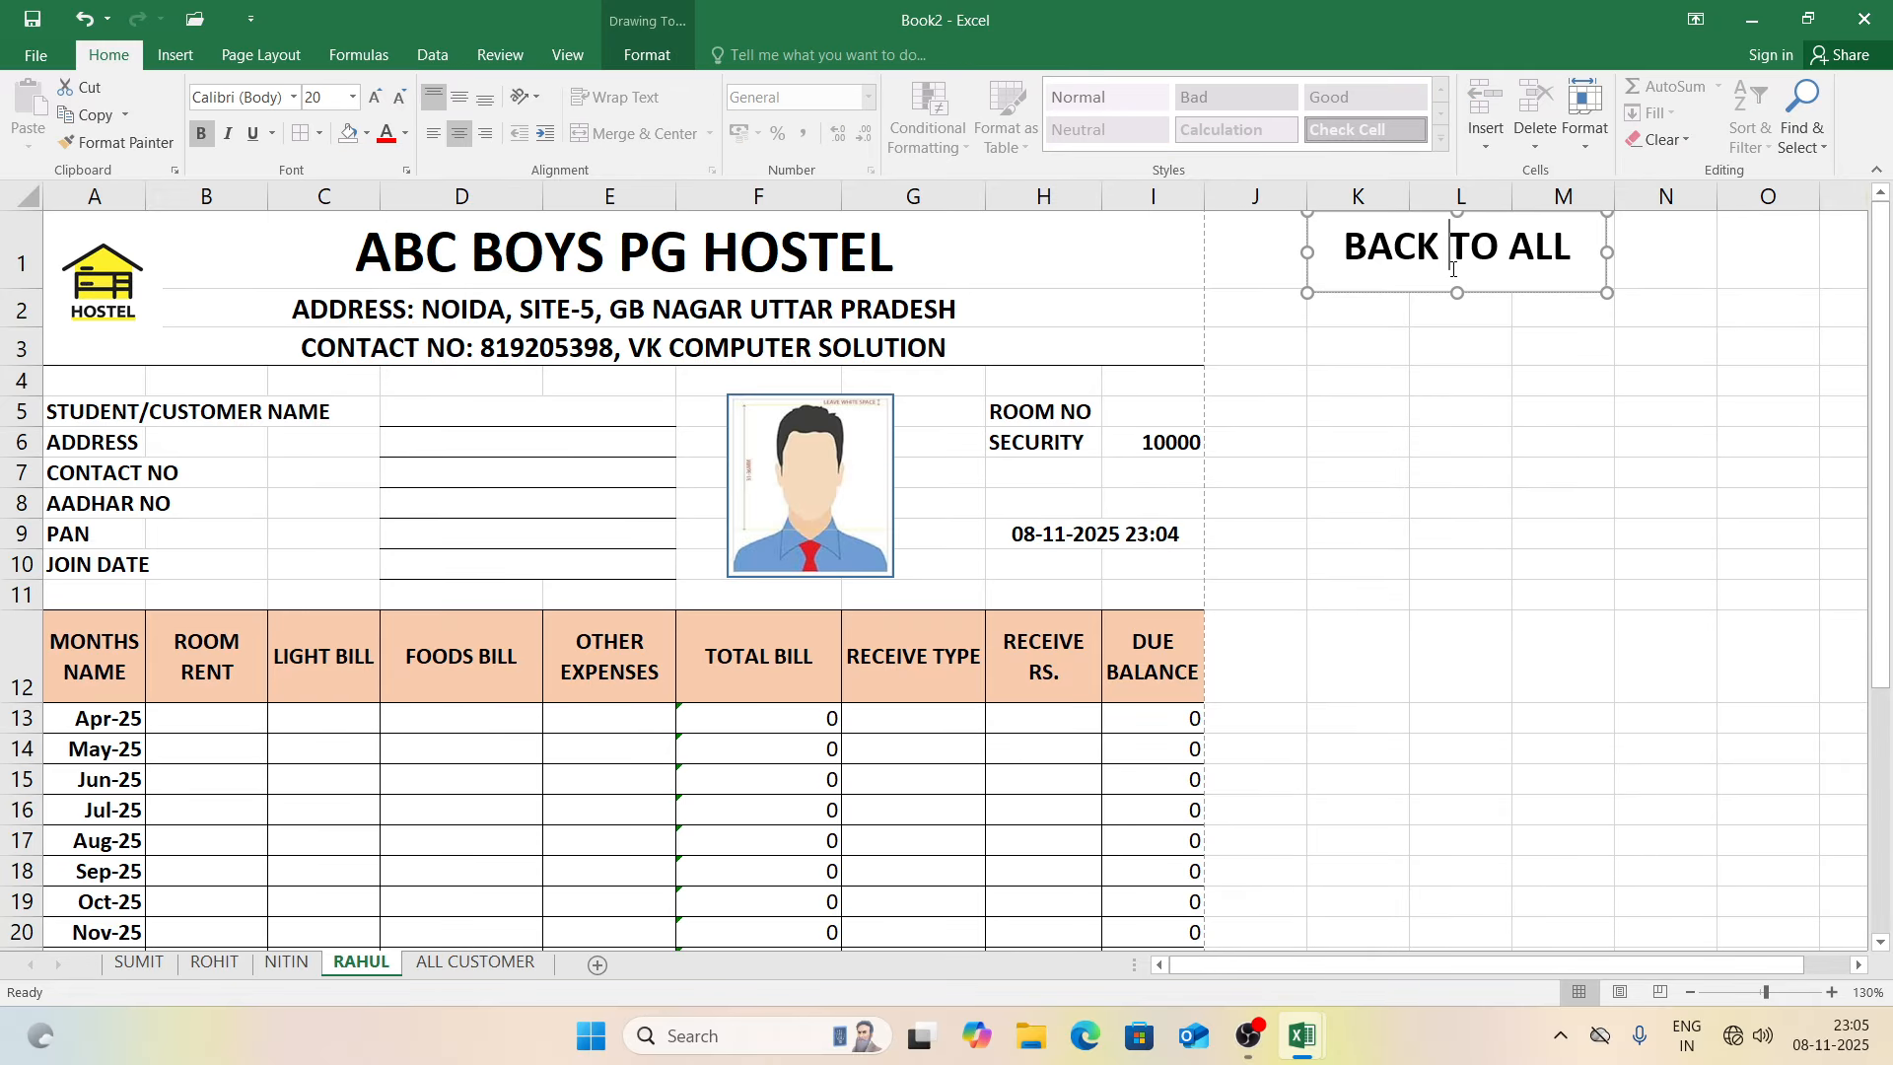
pyautogui.hotkey('ctrl', 'k')
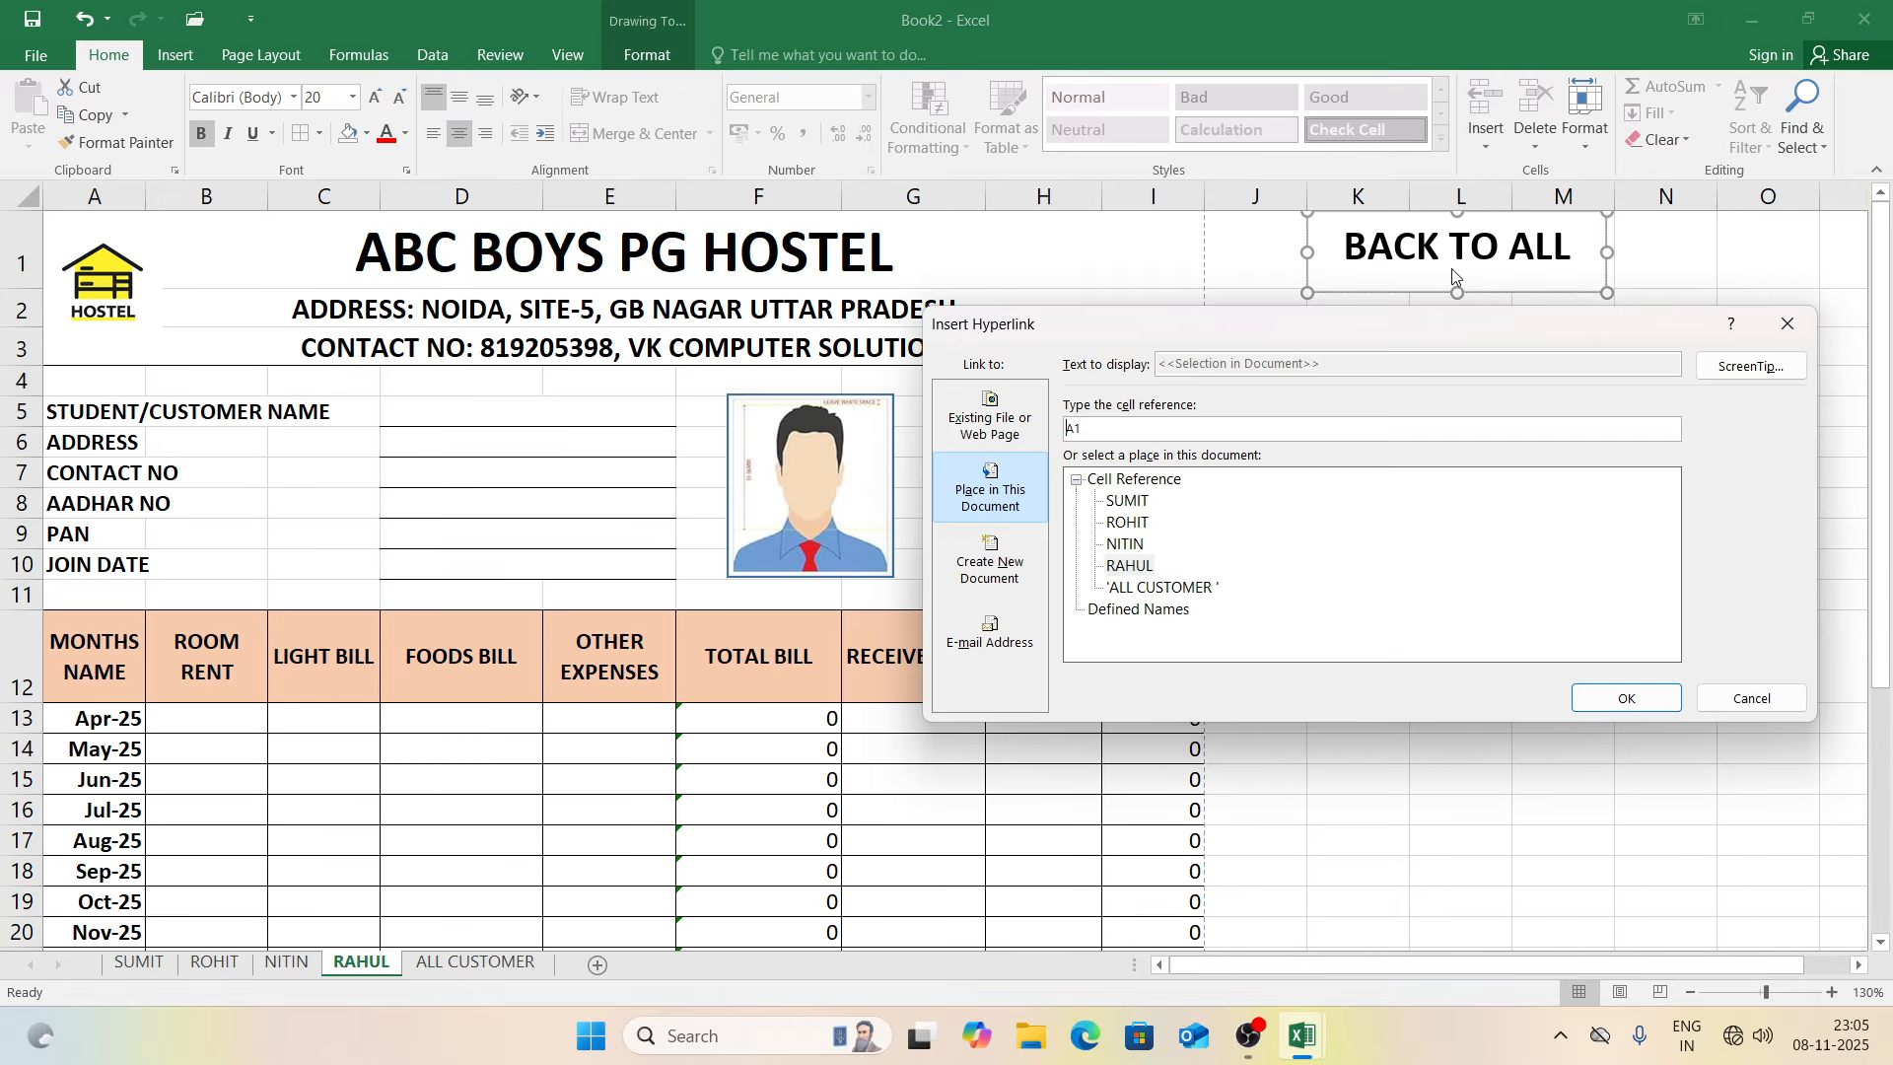
pyautogui.click(1153, 590)
pyautogui.click(1617, 698)
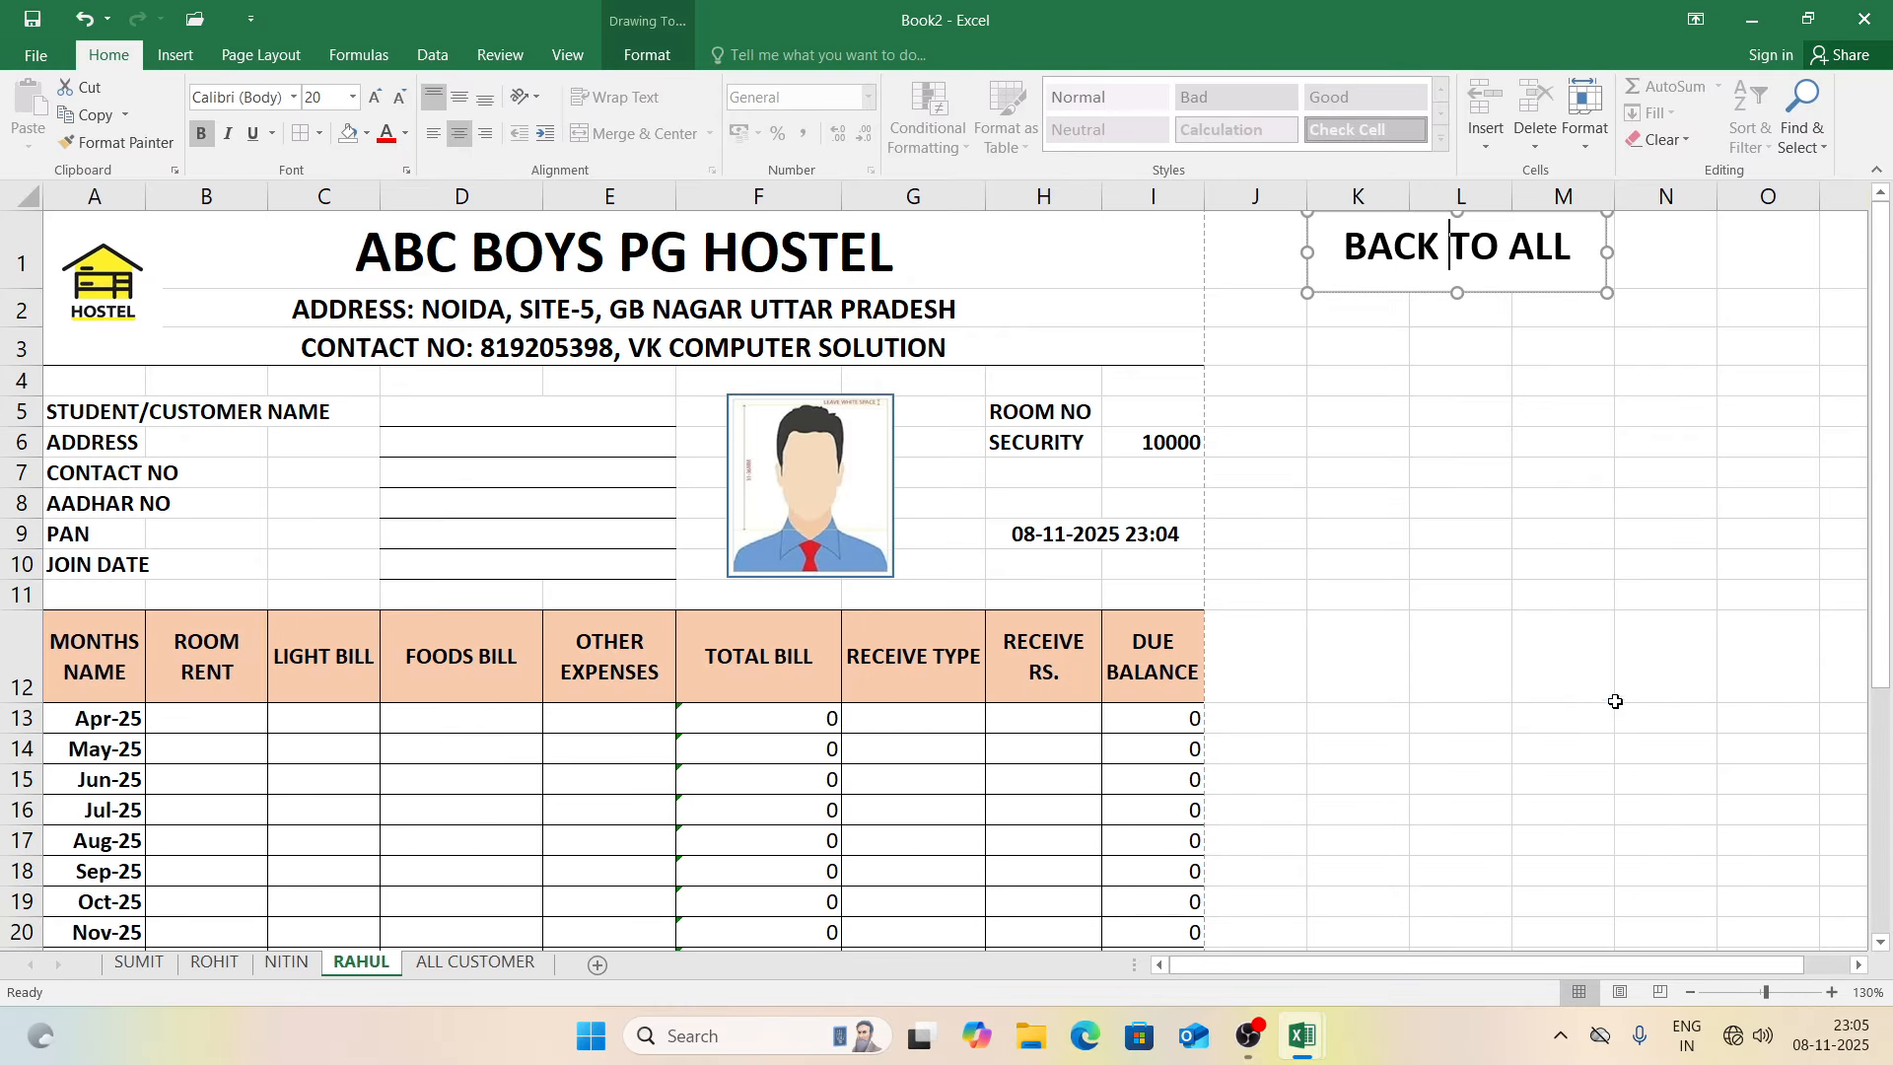
pyautogui.click(1381, 448)
# Step: On ALL CUSTOMER, hyperlink C7 to the SUMIT sheet and C8 to the ROHIT sheet
pyautogui.click(1391, 277)
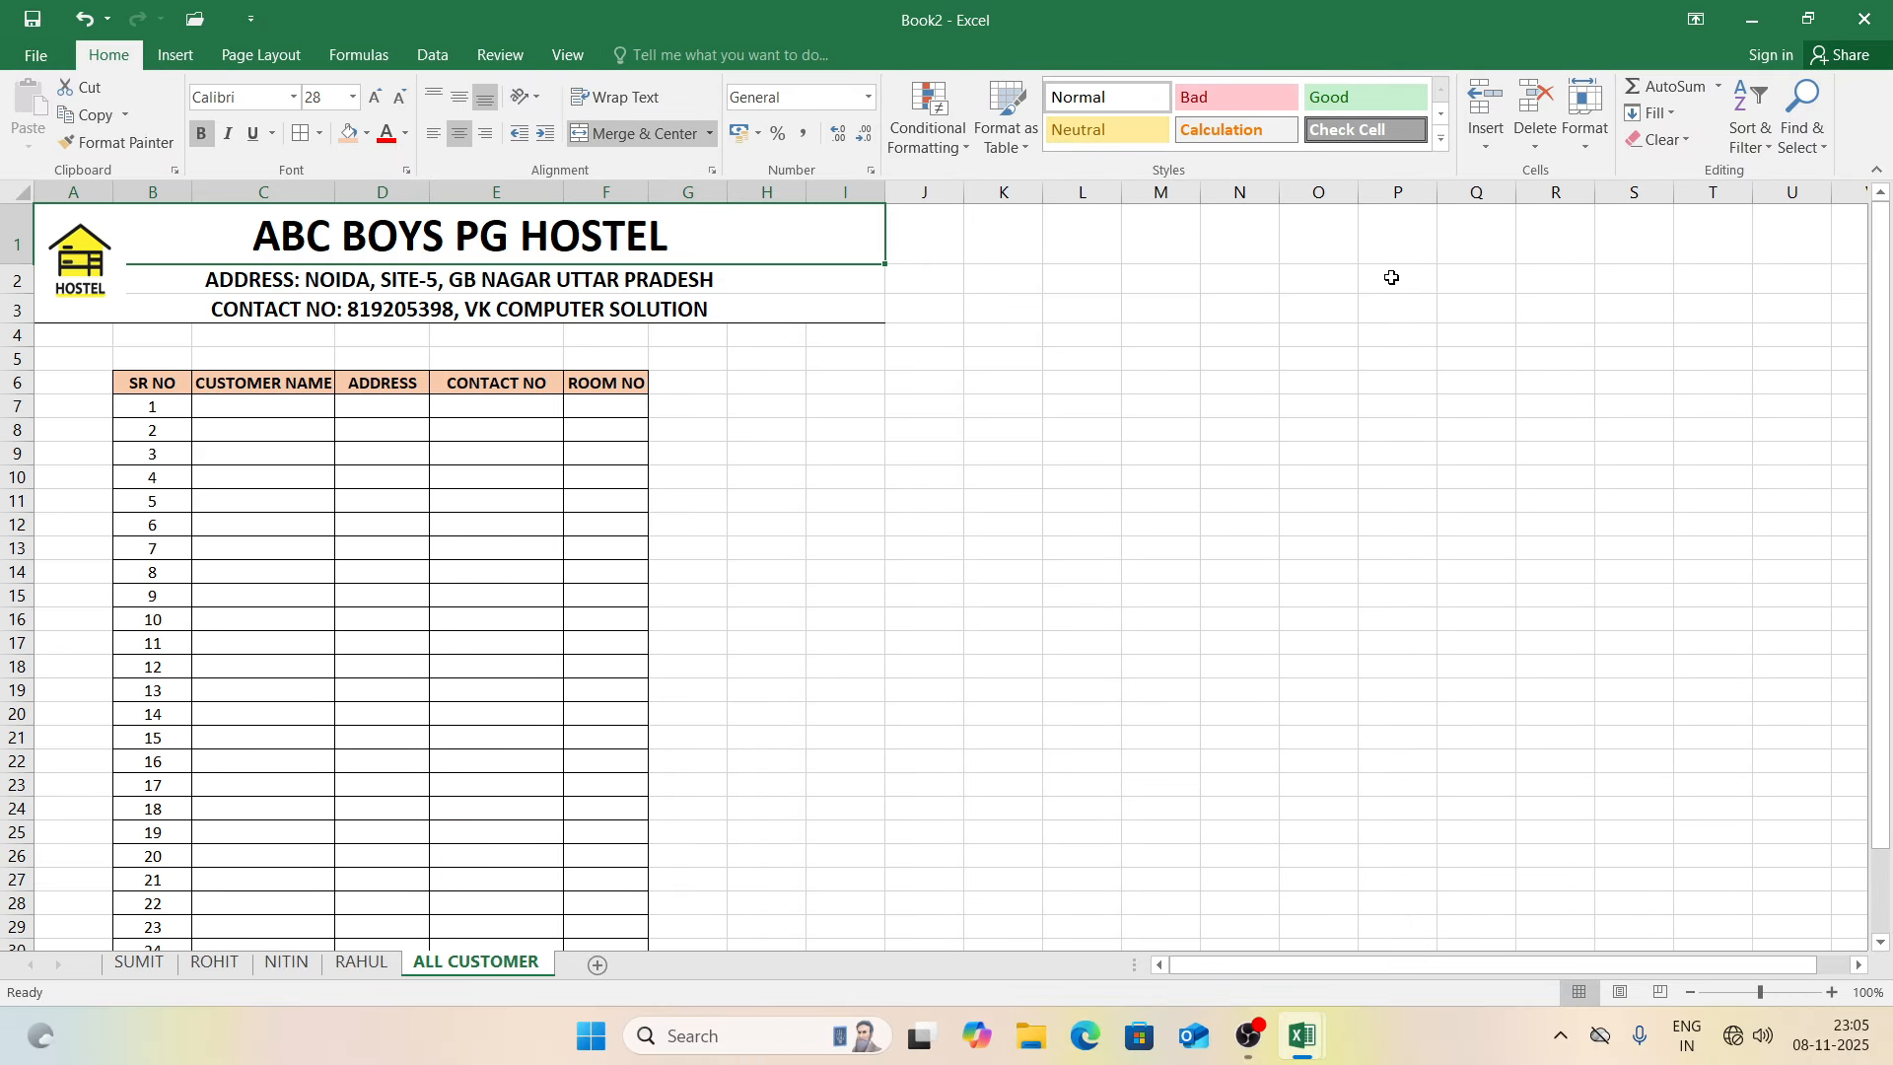
pyautogui.click(275, 415)
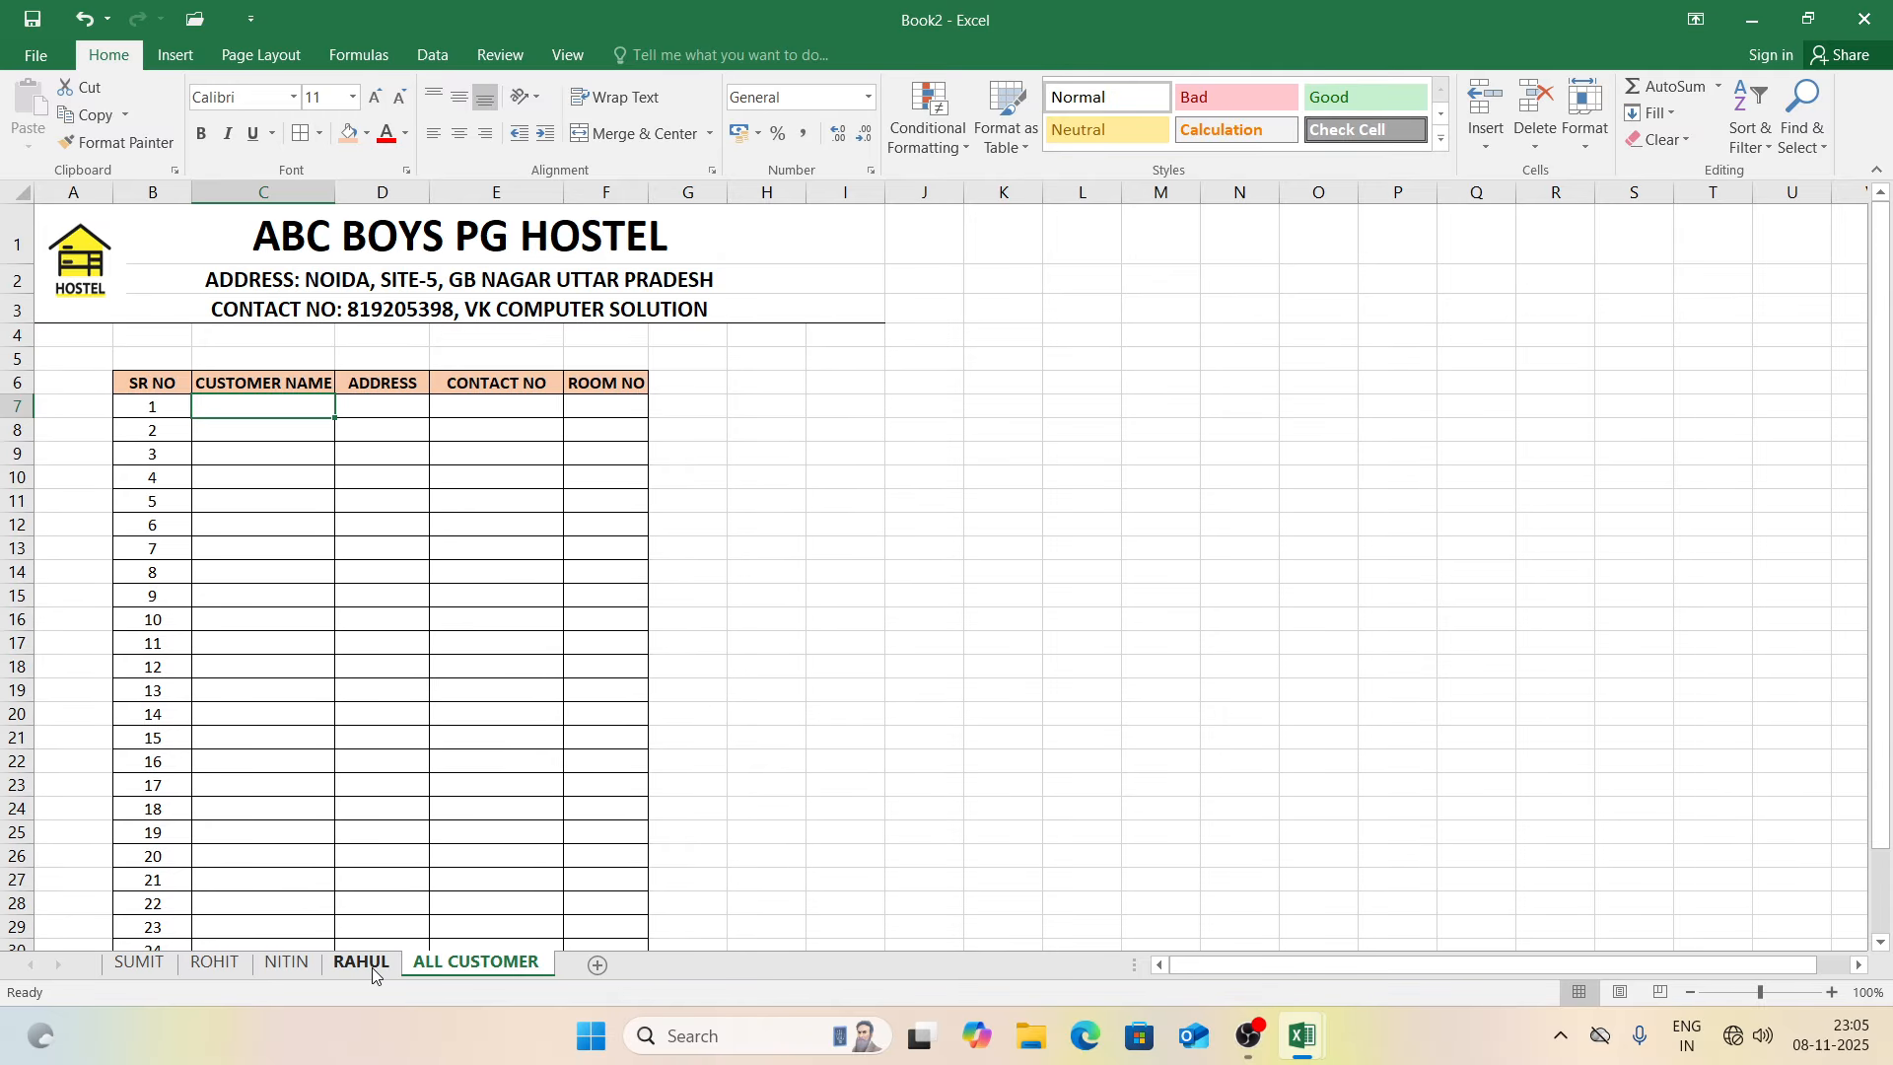
pyautogui.hotkey('ctrl', 'k')
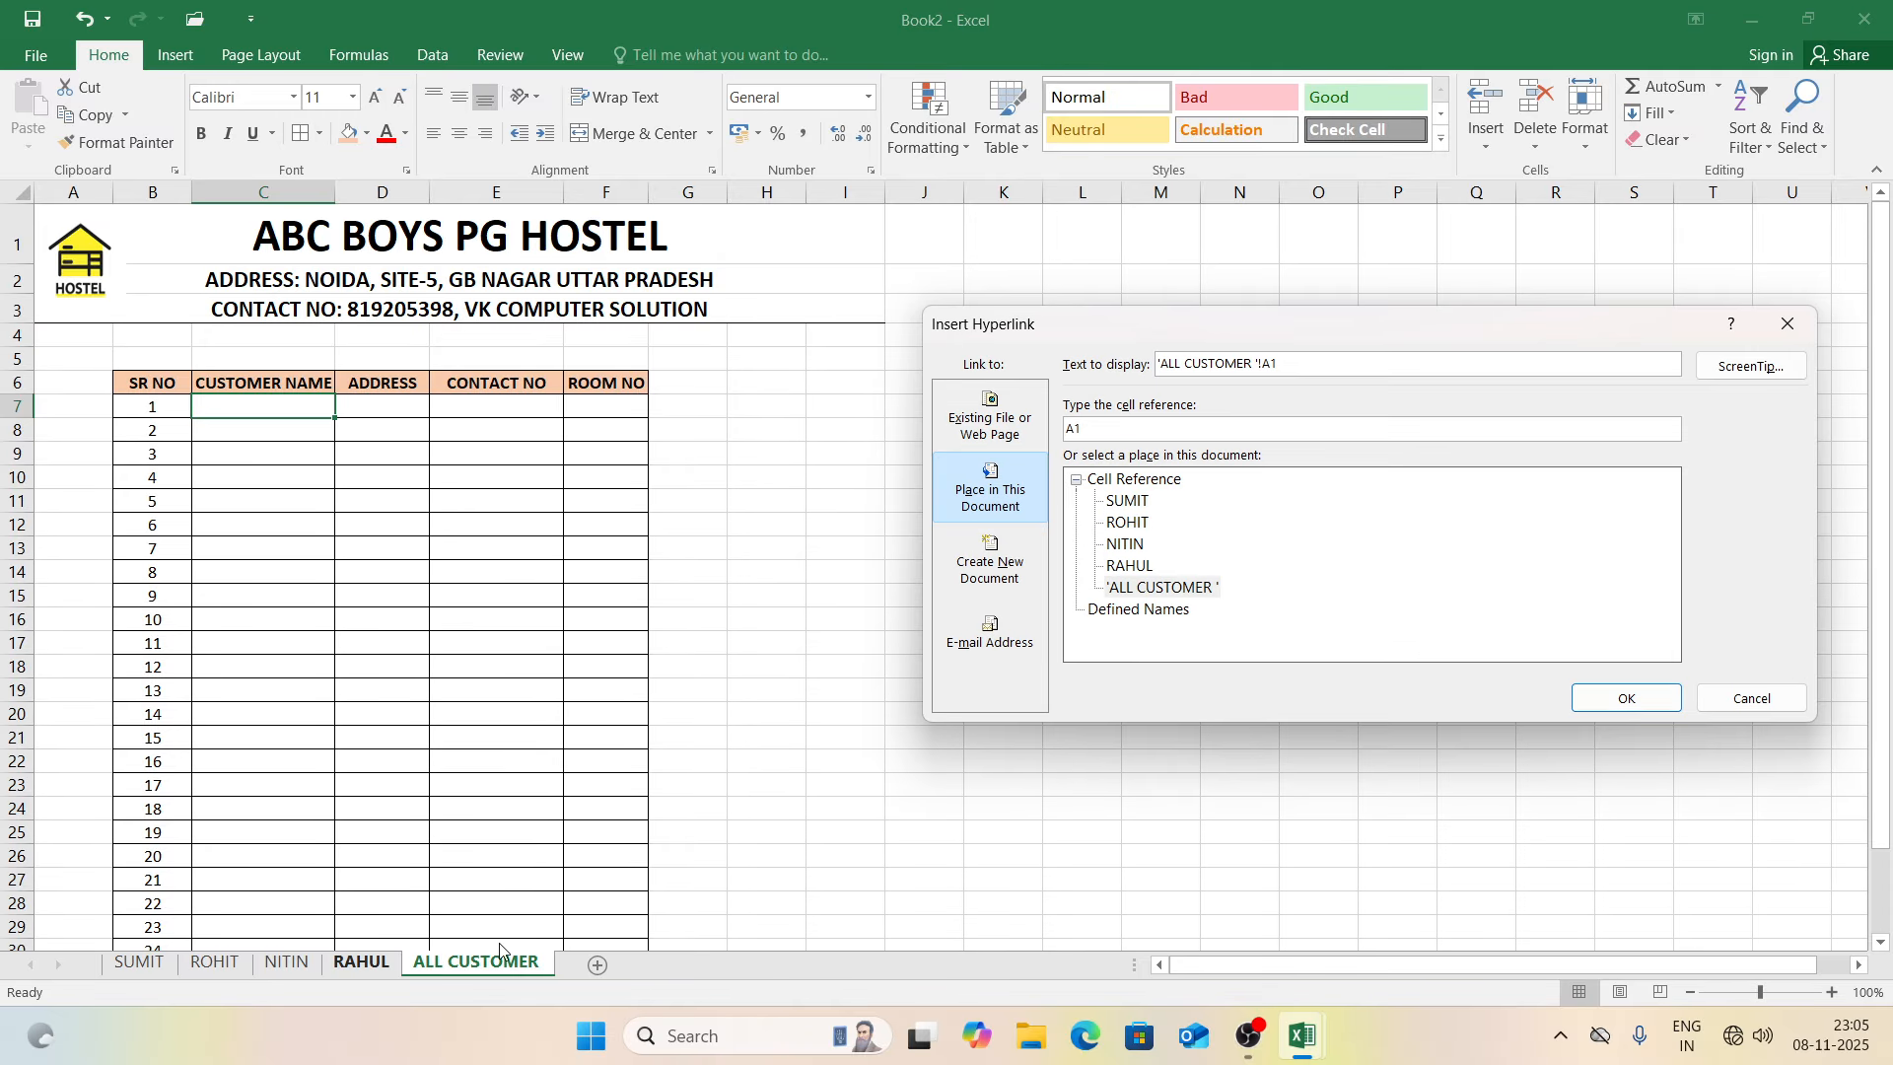
pyautogui.click(1141, 508)
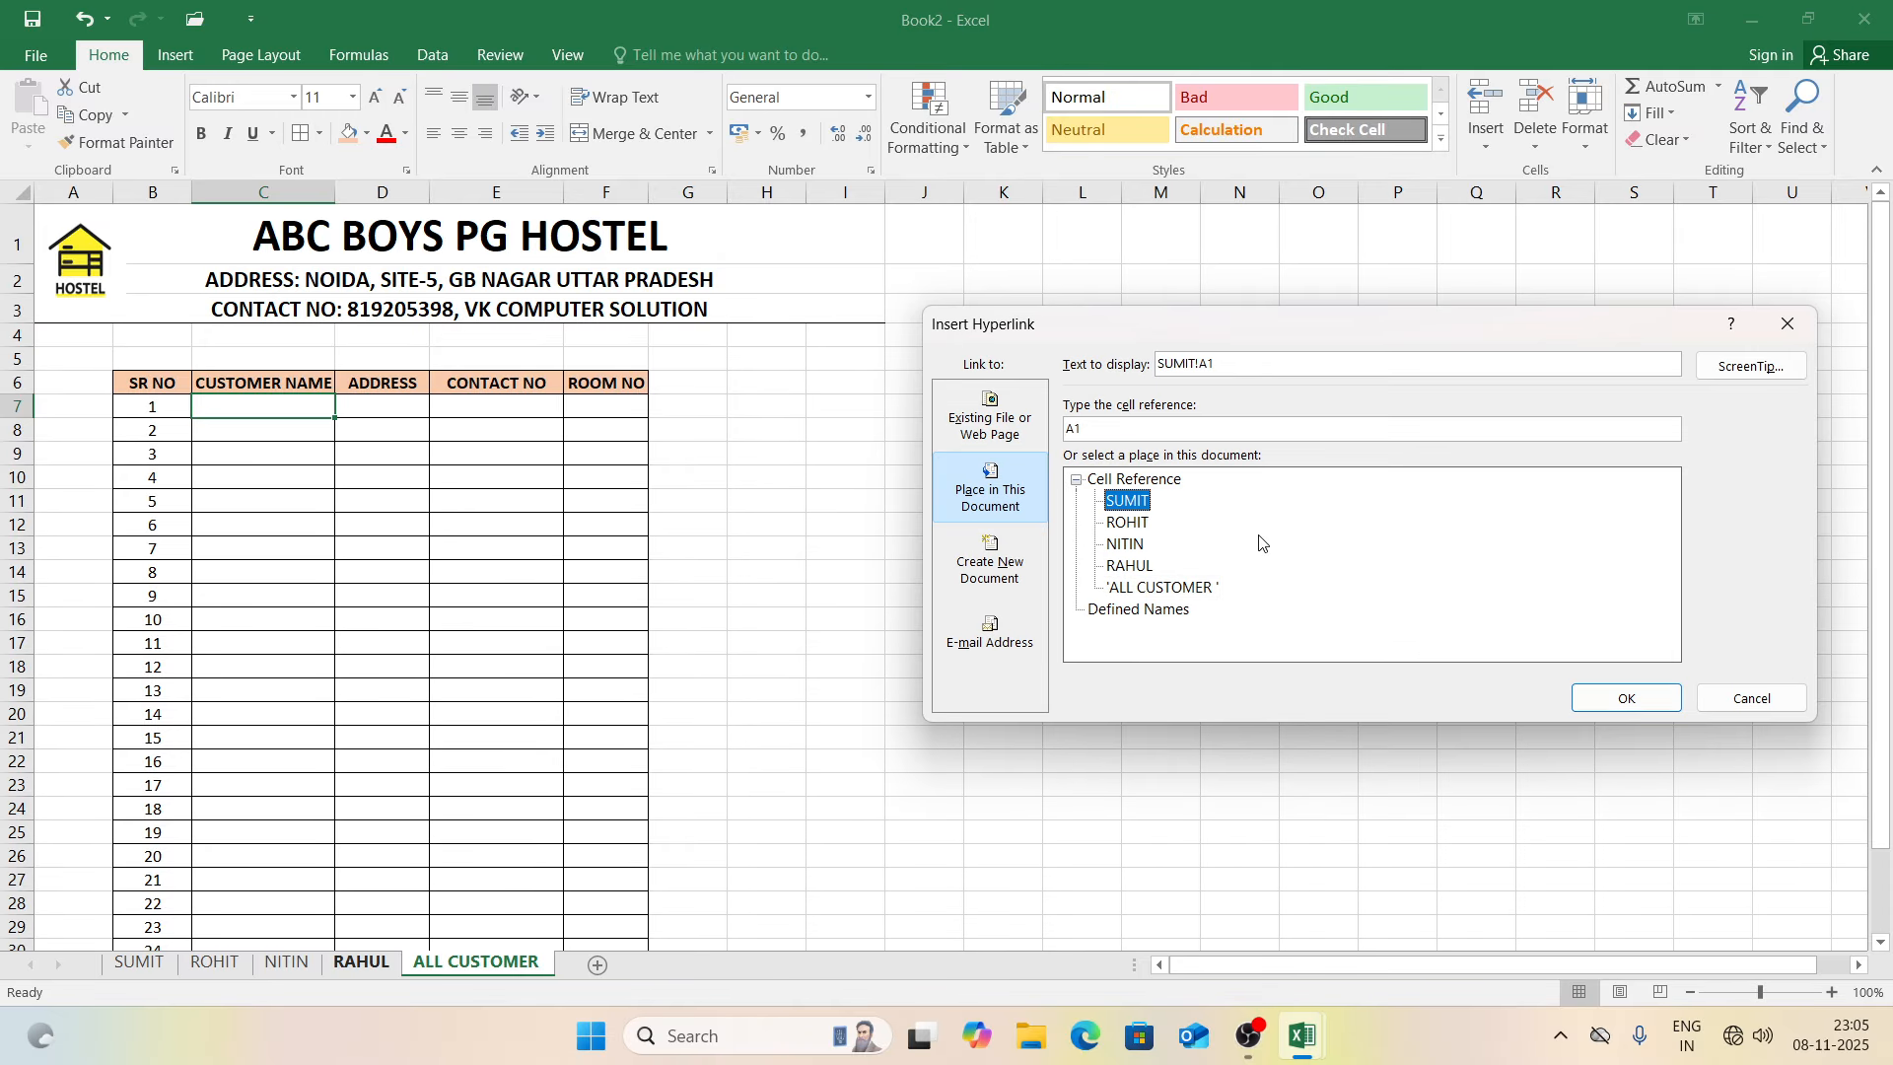
pyautogui.click(1621, 699)
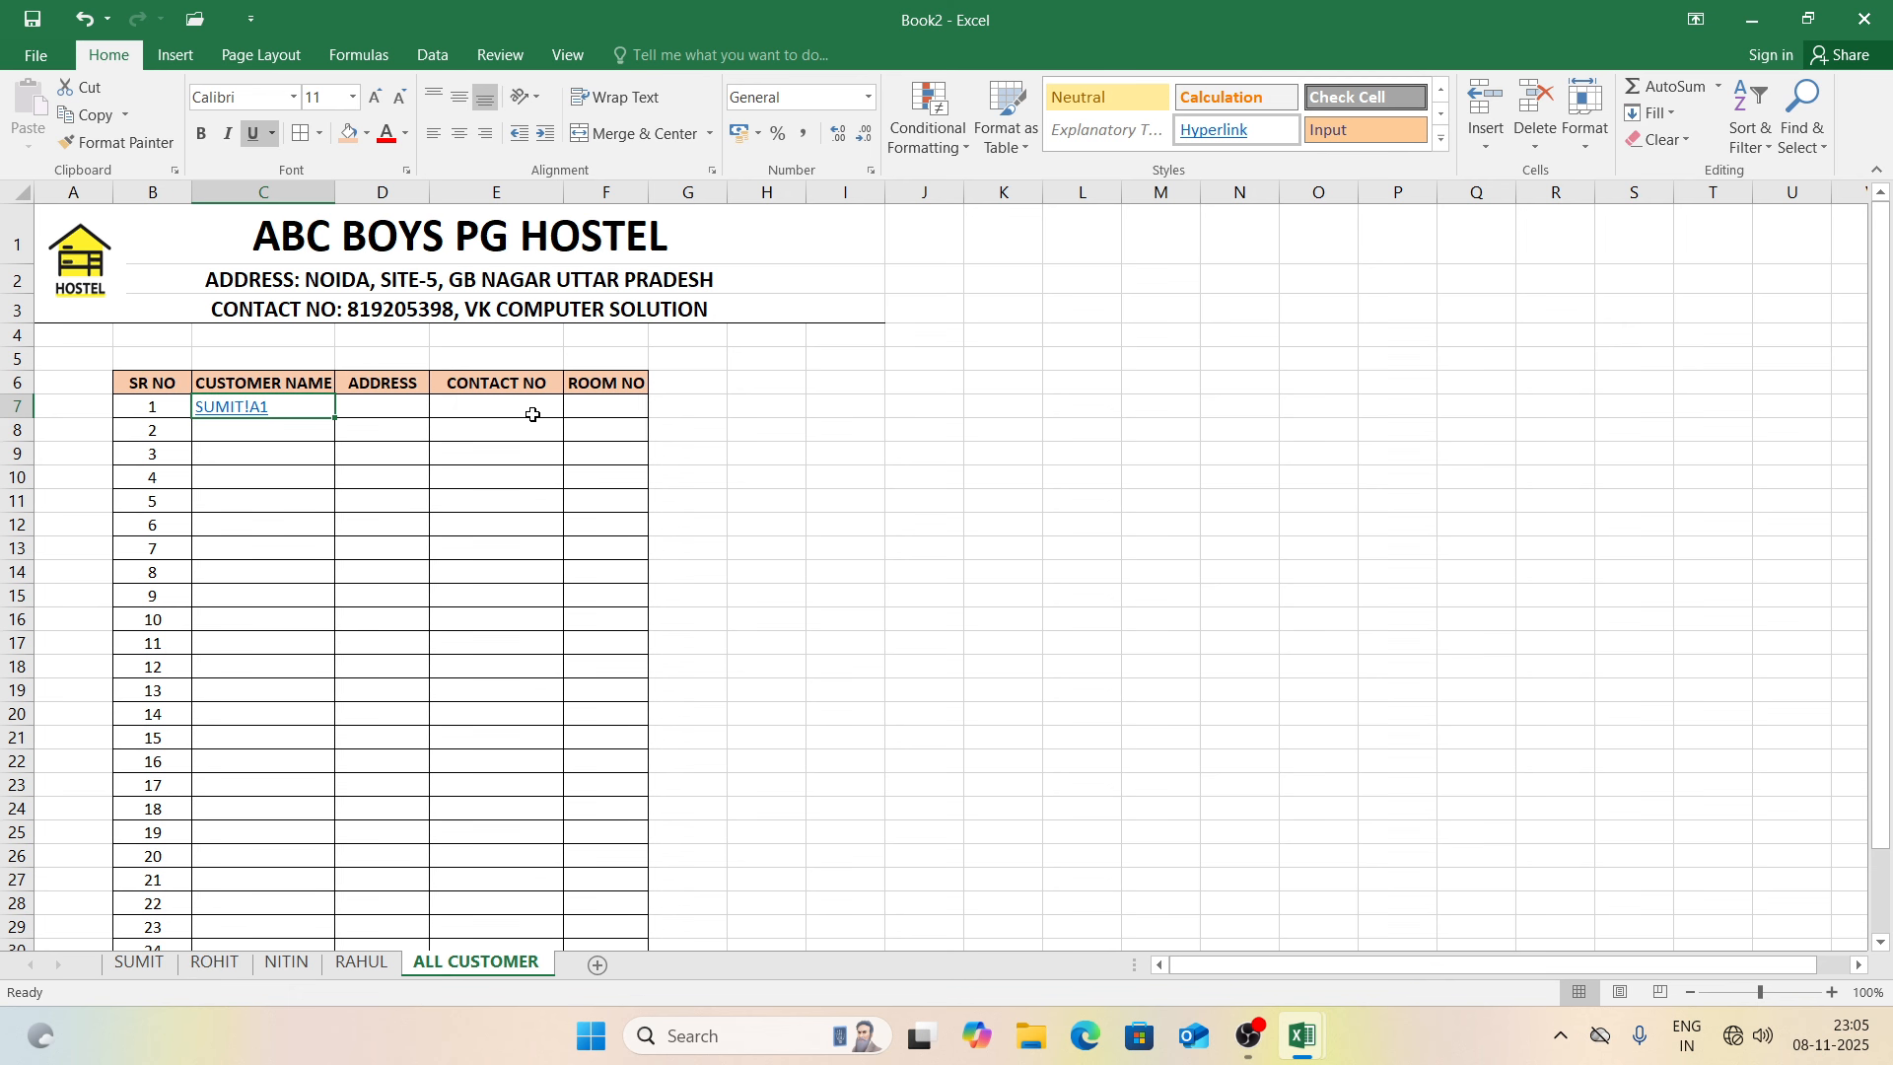
pyautogui.click(296, 438)
pyautogui.hotkey('ctrl', 'k')
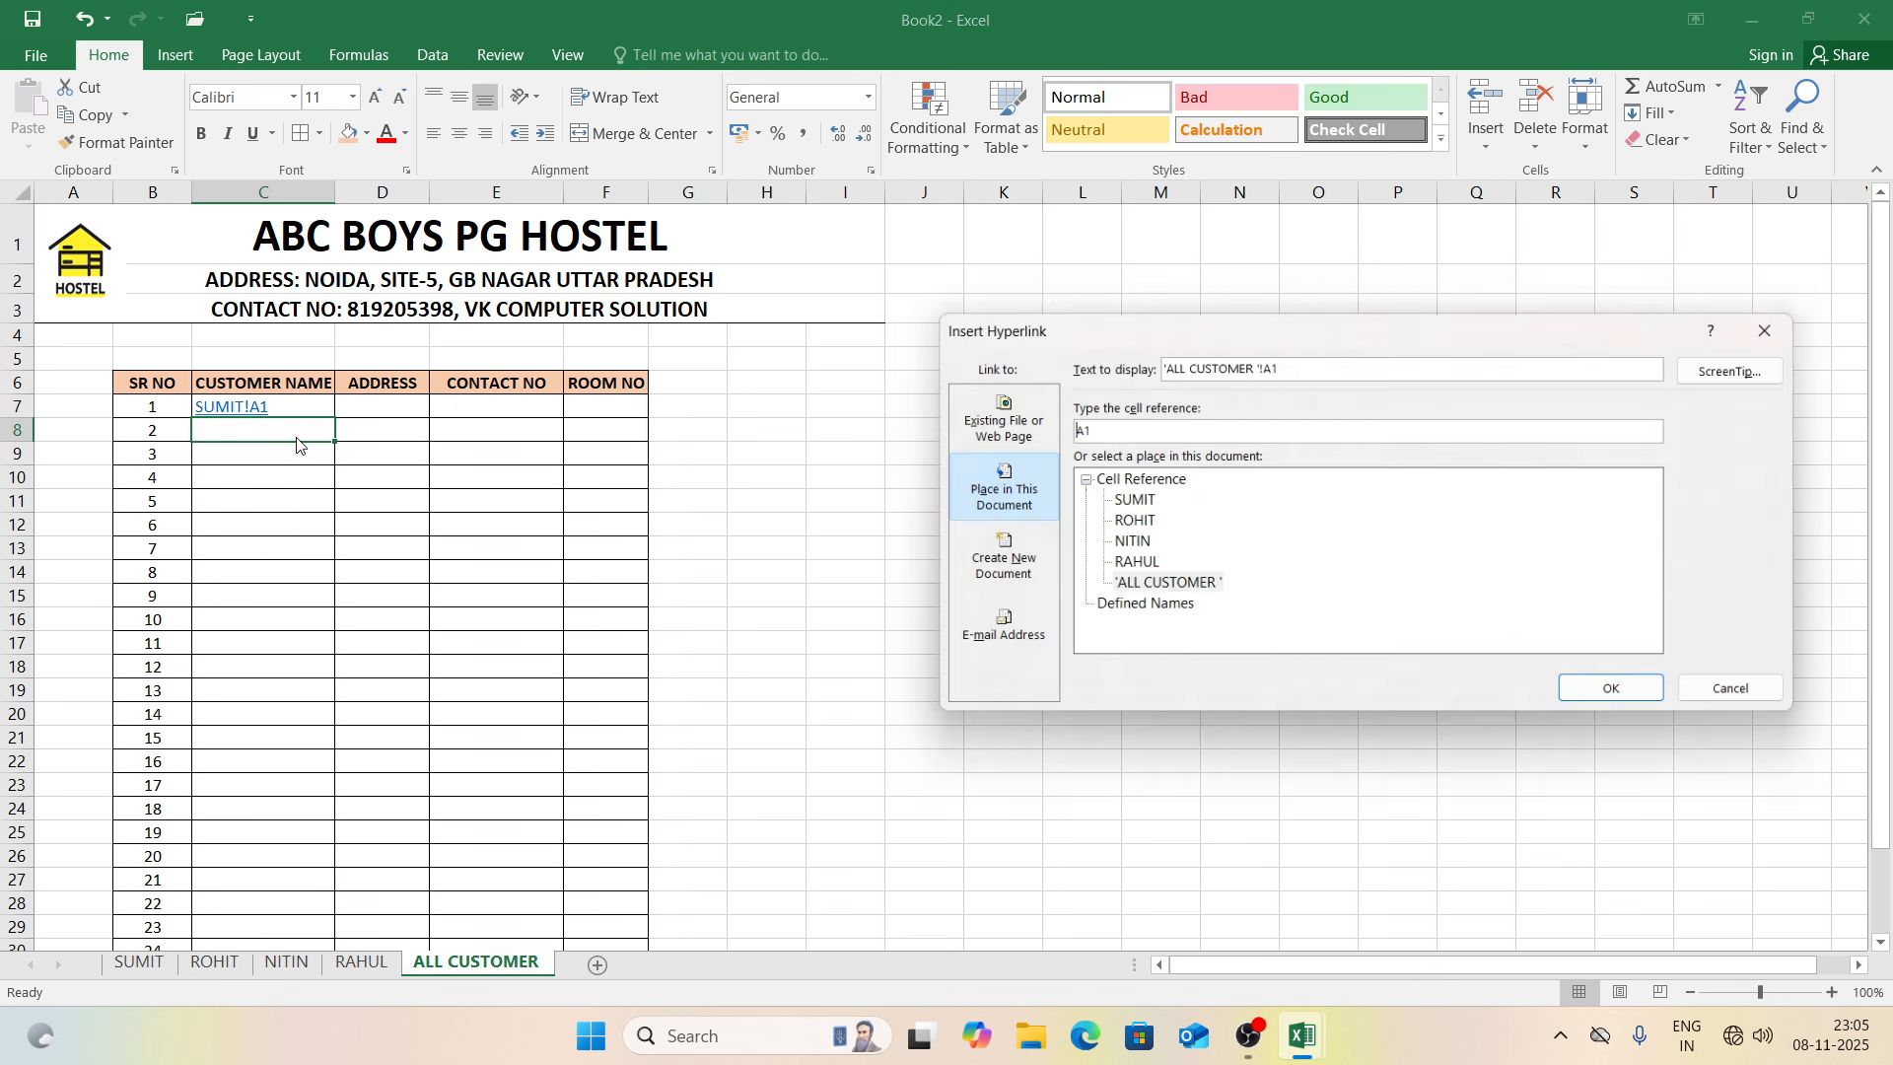
pyautogui.click(1124, 523)
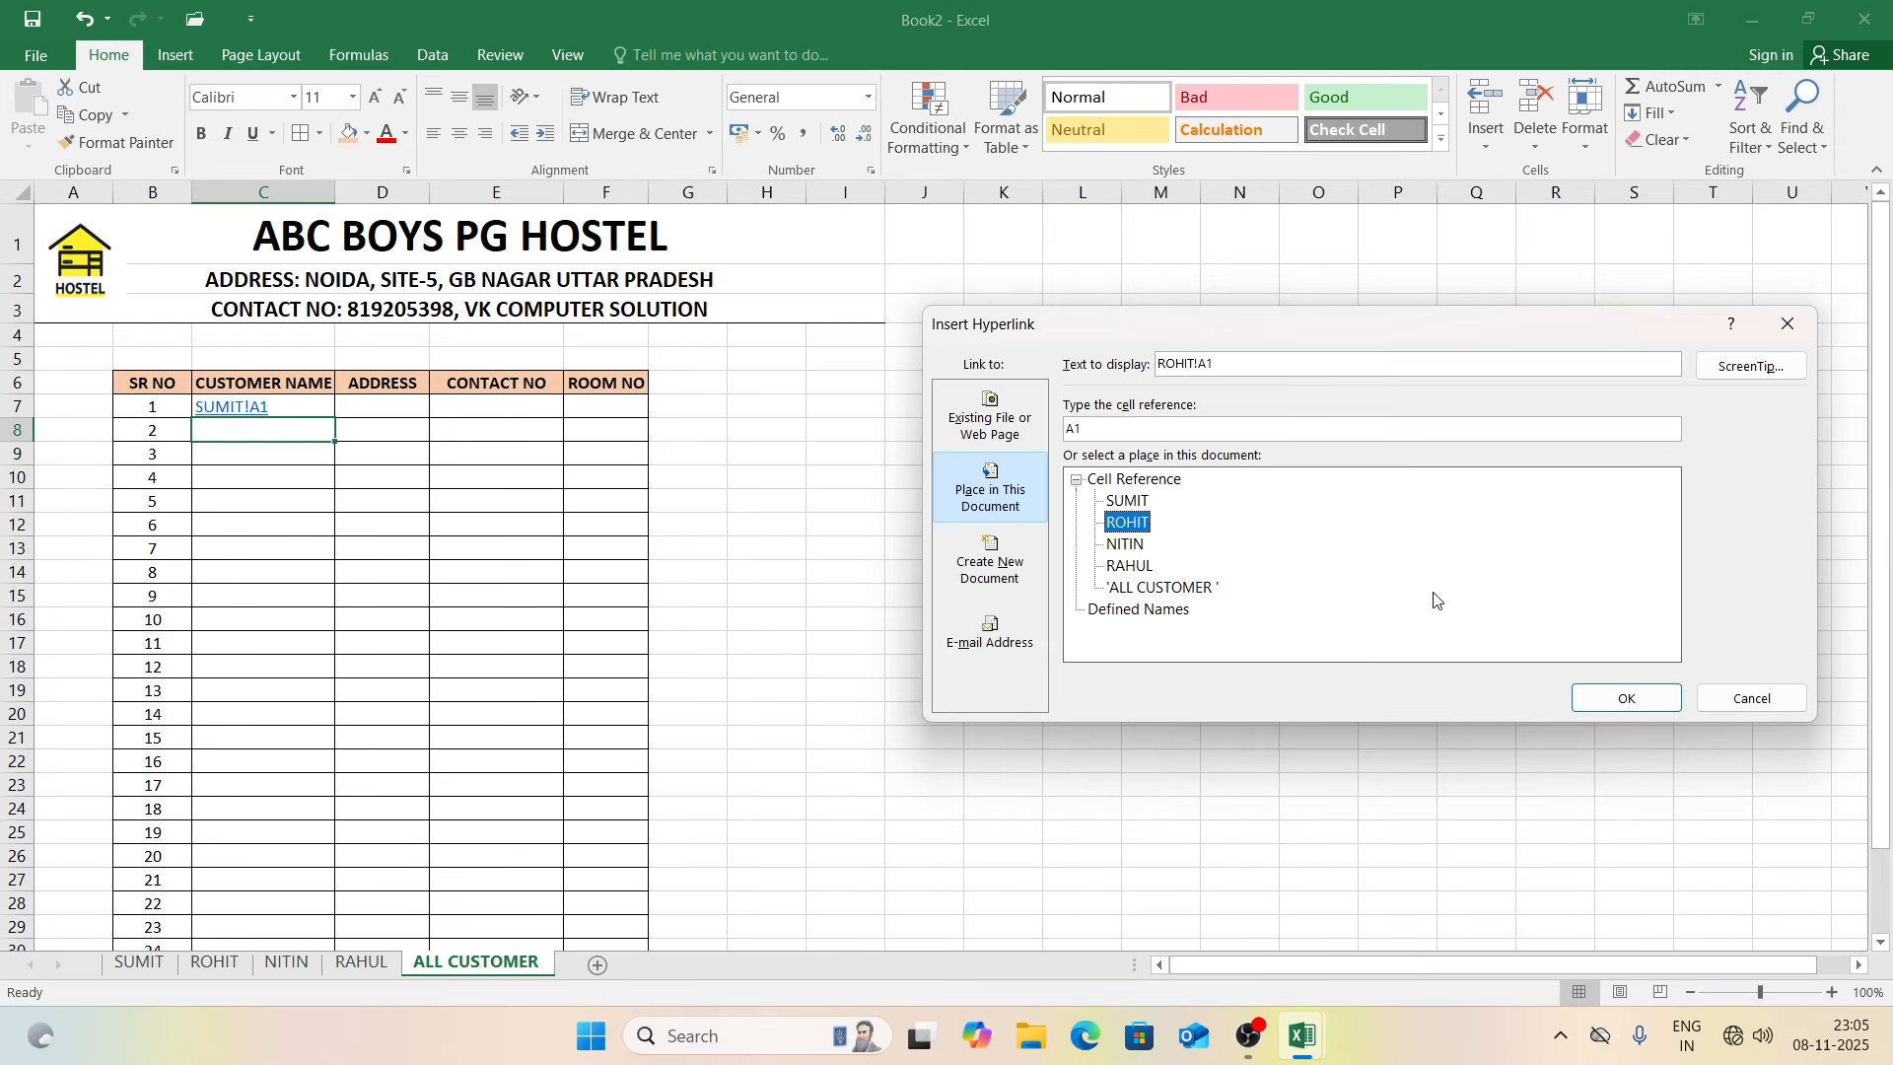
pyautogui.click(1628, 698)
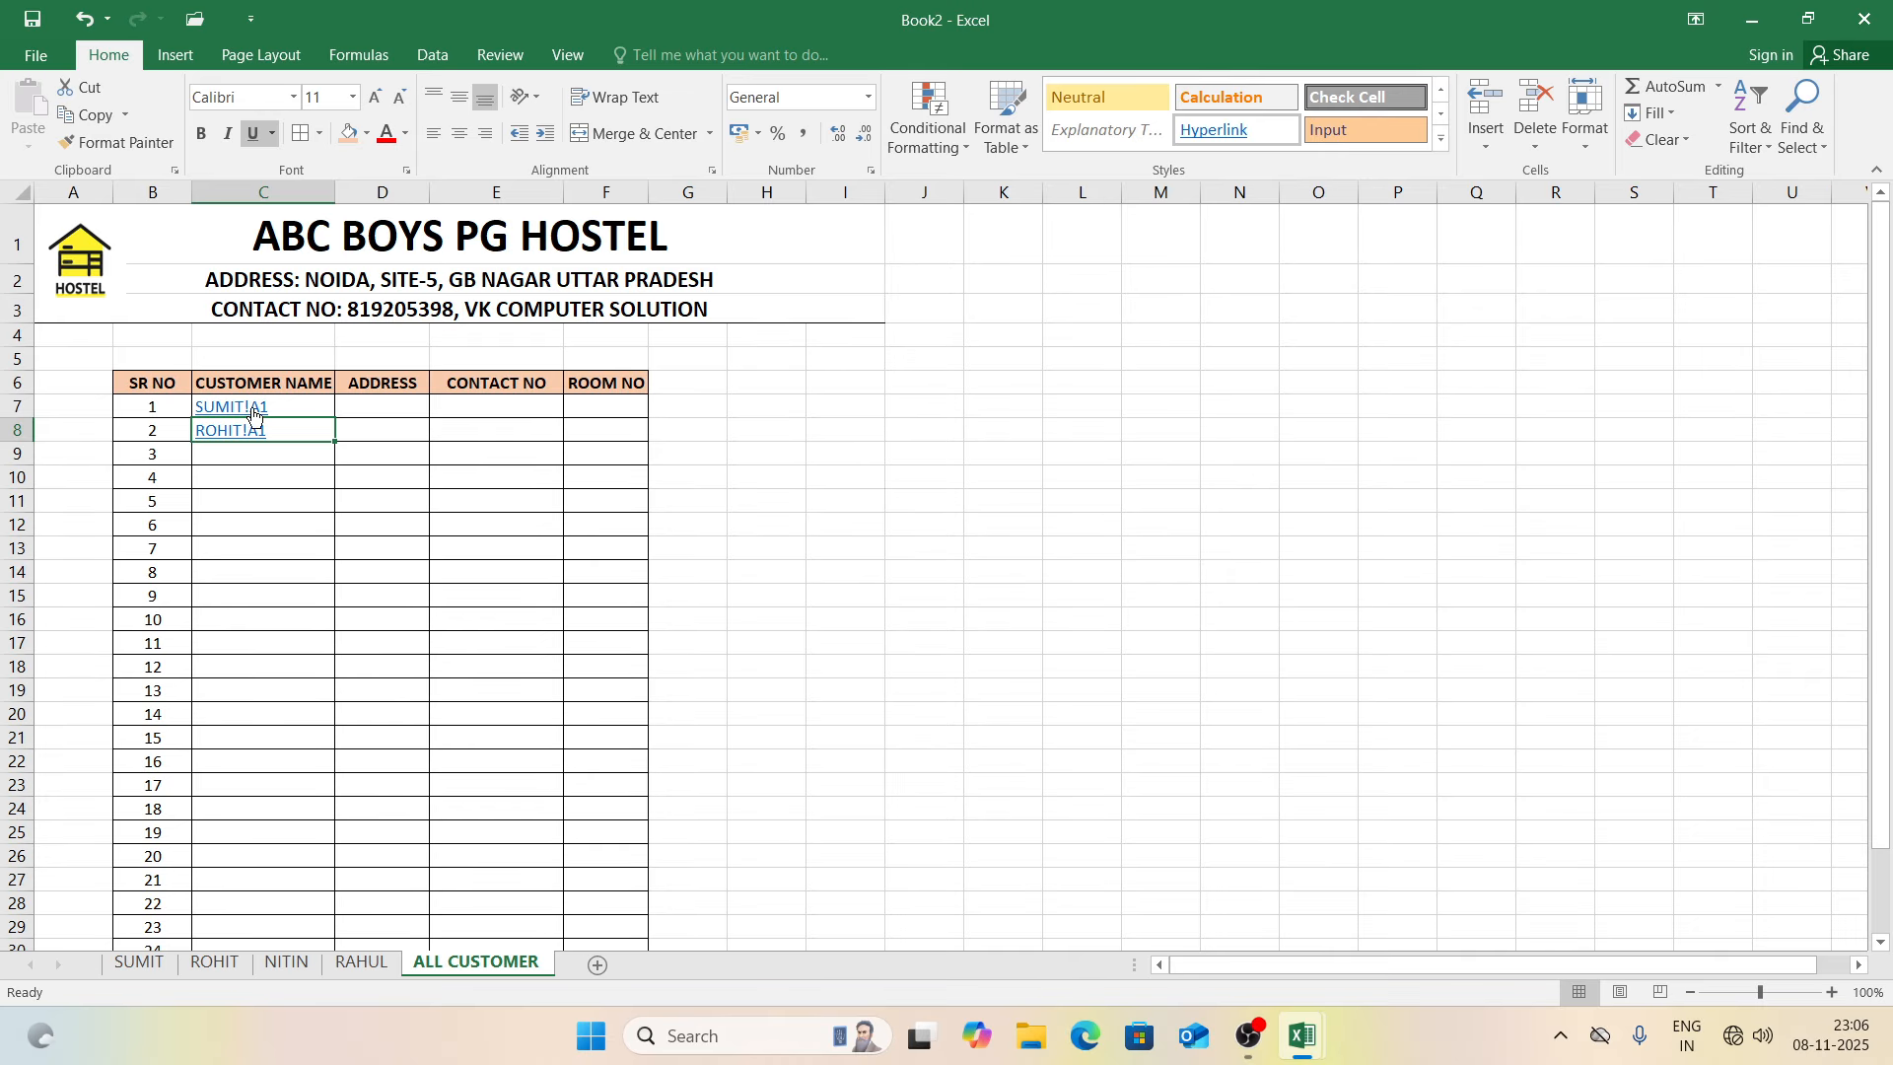
# Step: Hyperlink C9 to the NITIN sheet and C10 to the RAHUL sheet
pyautogui.click(226, 451)
pyautogui.hotkey('ctrl', 'k')
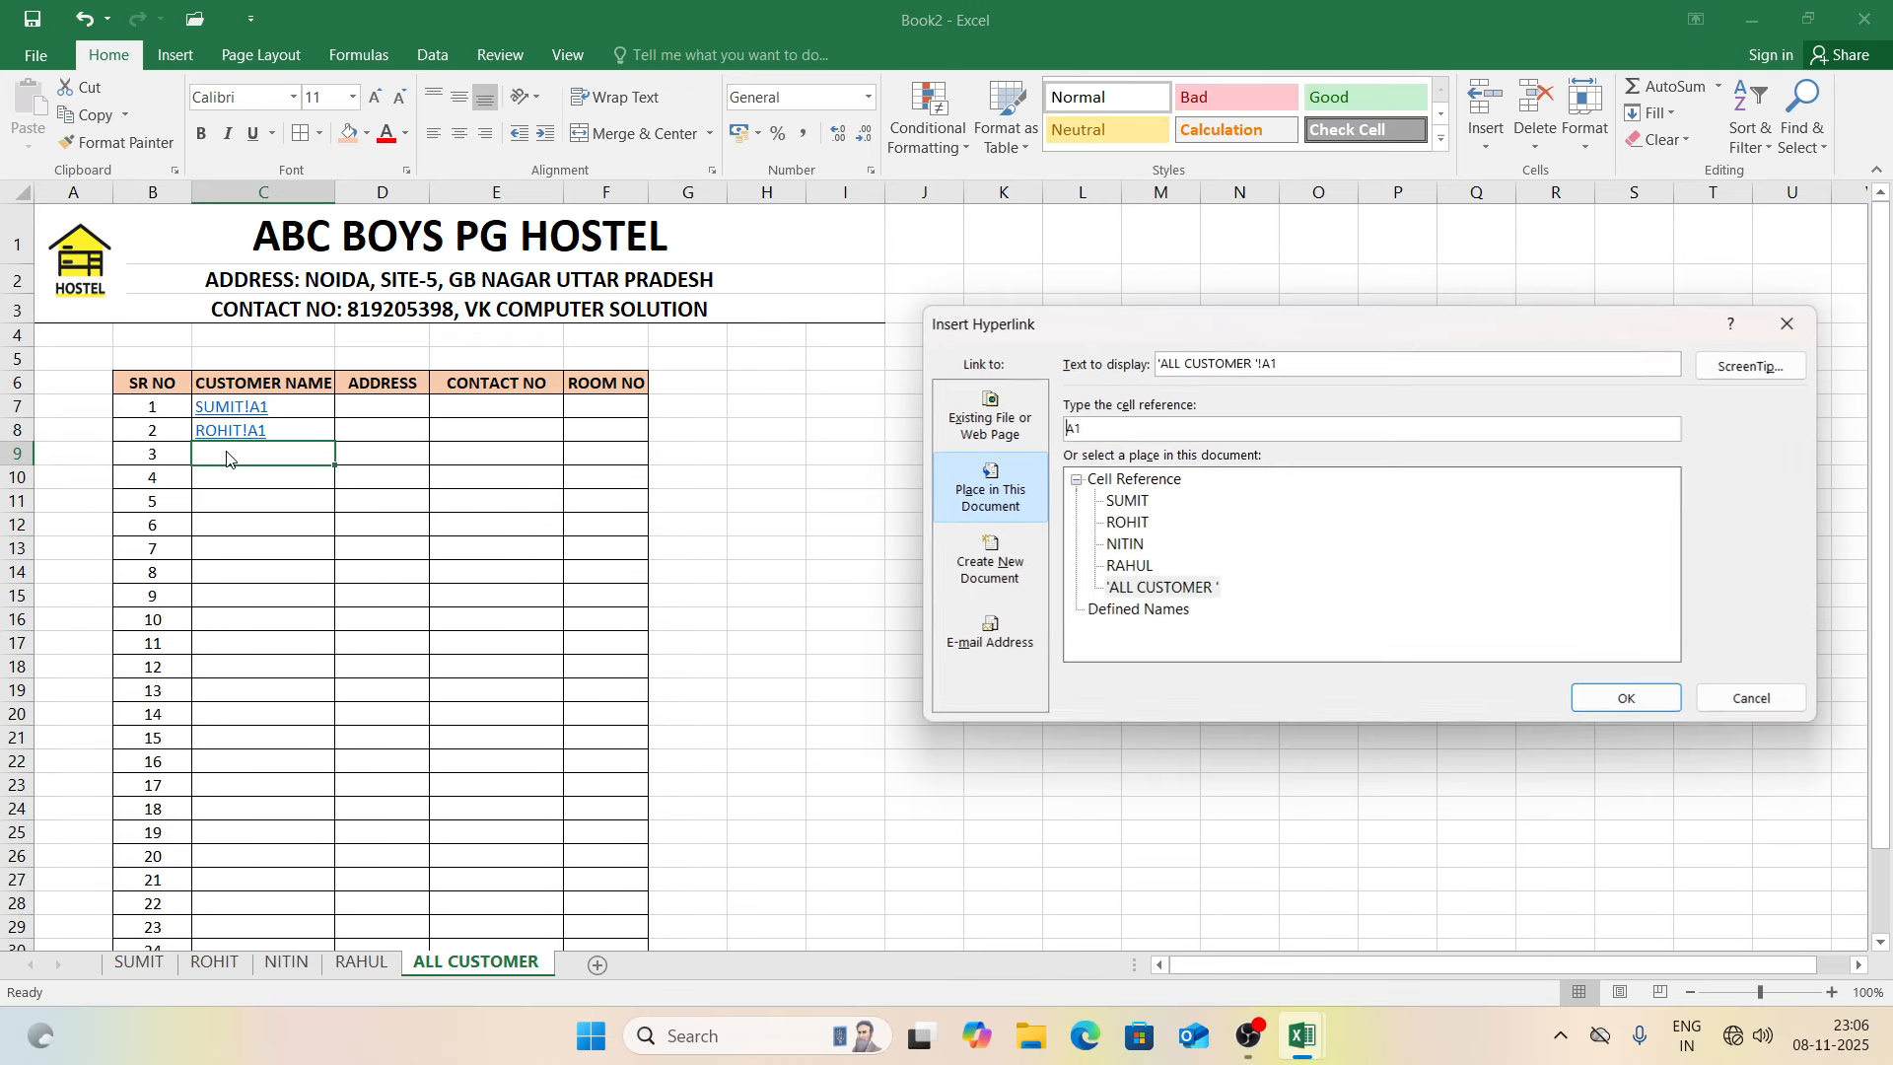
pyautogui.click(1123, 548)
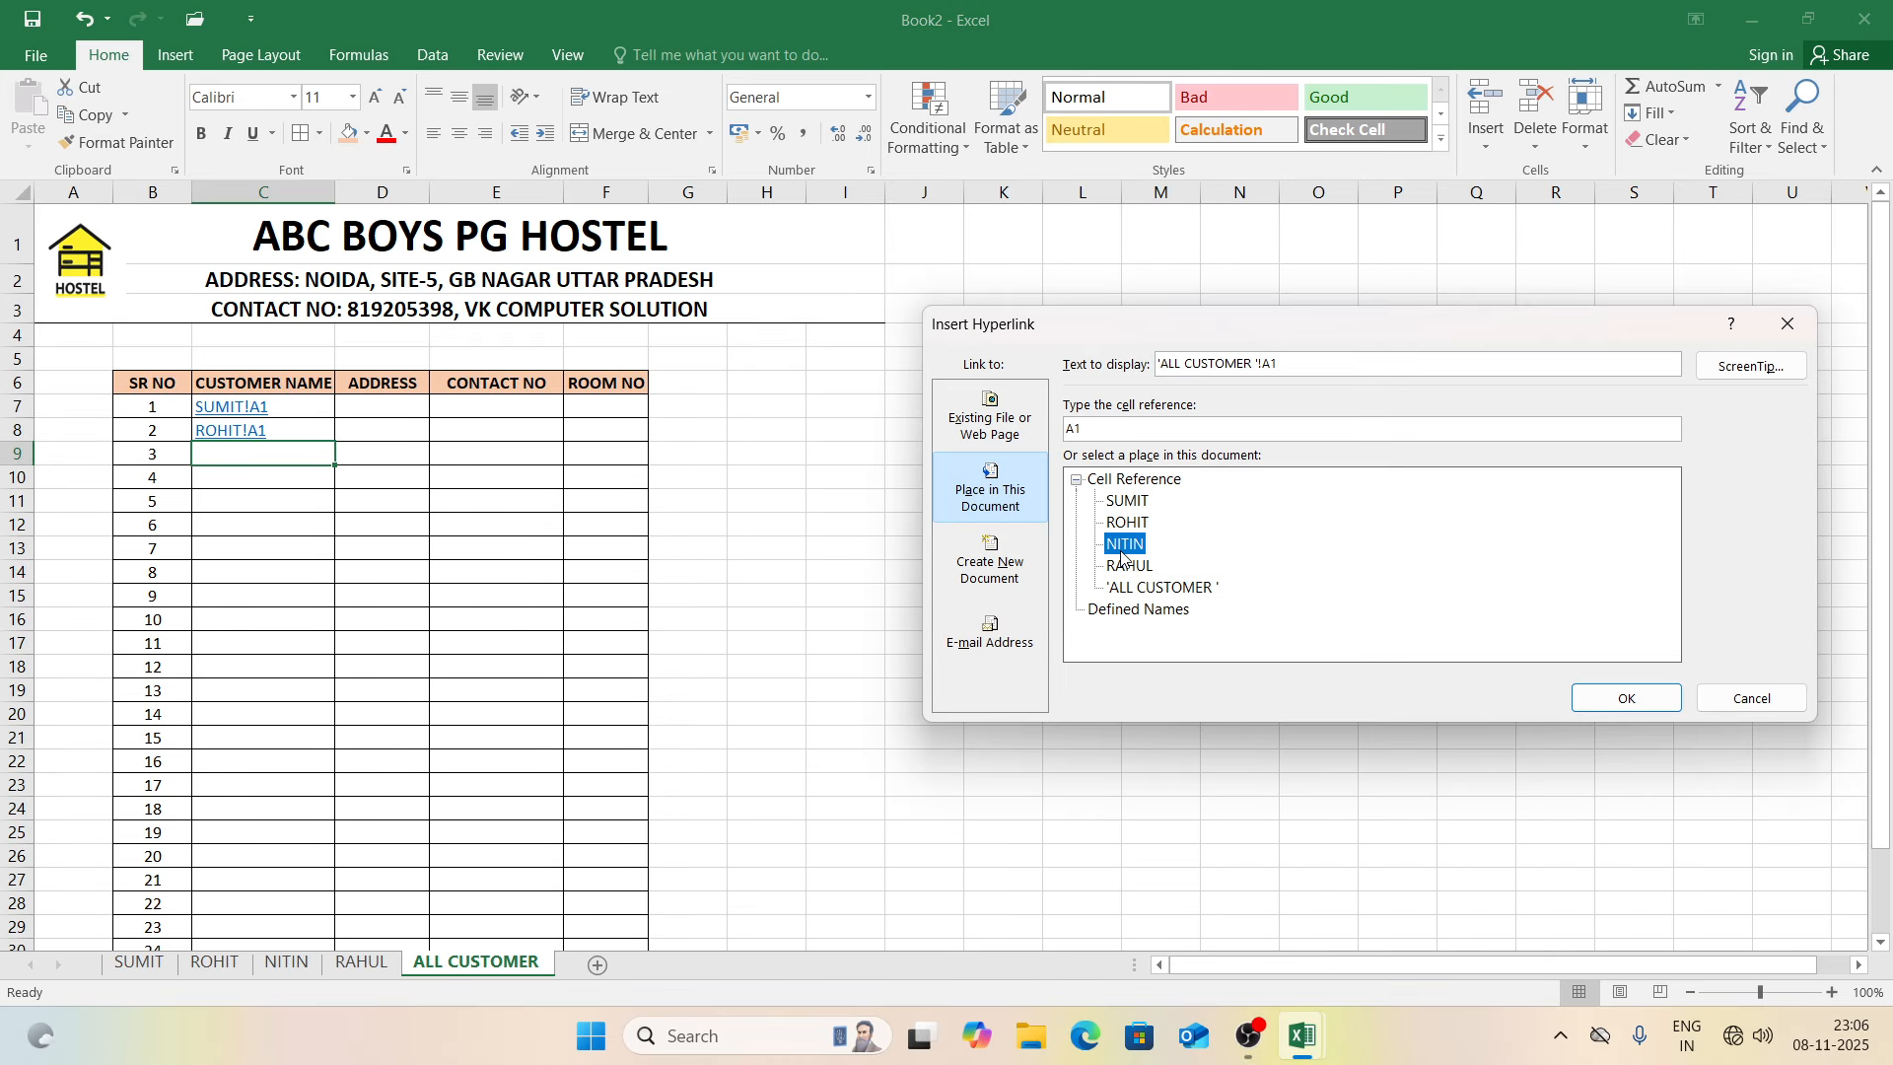
pyautogui.click(1601, 700)
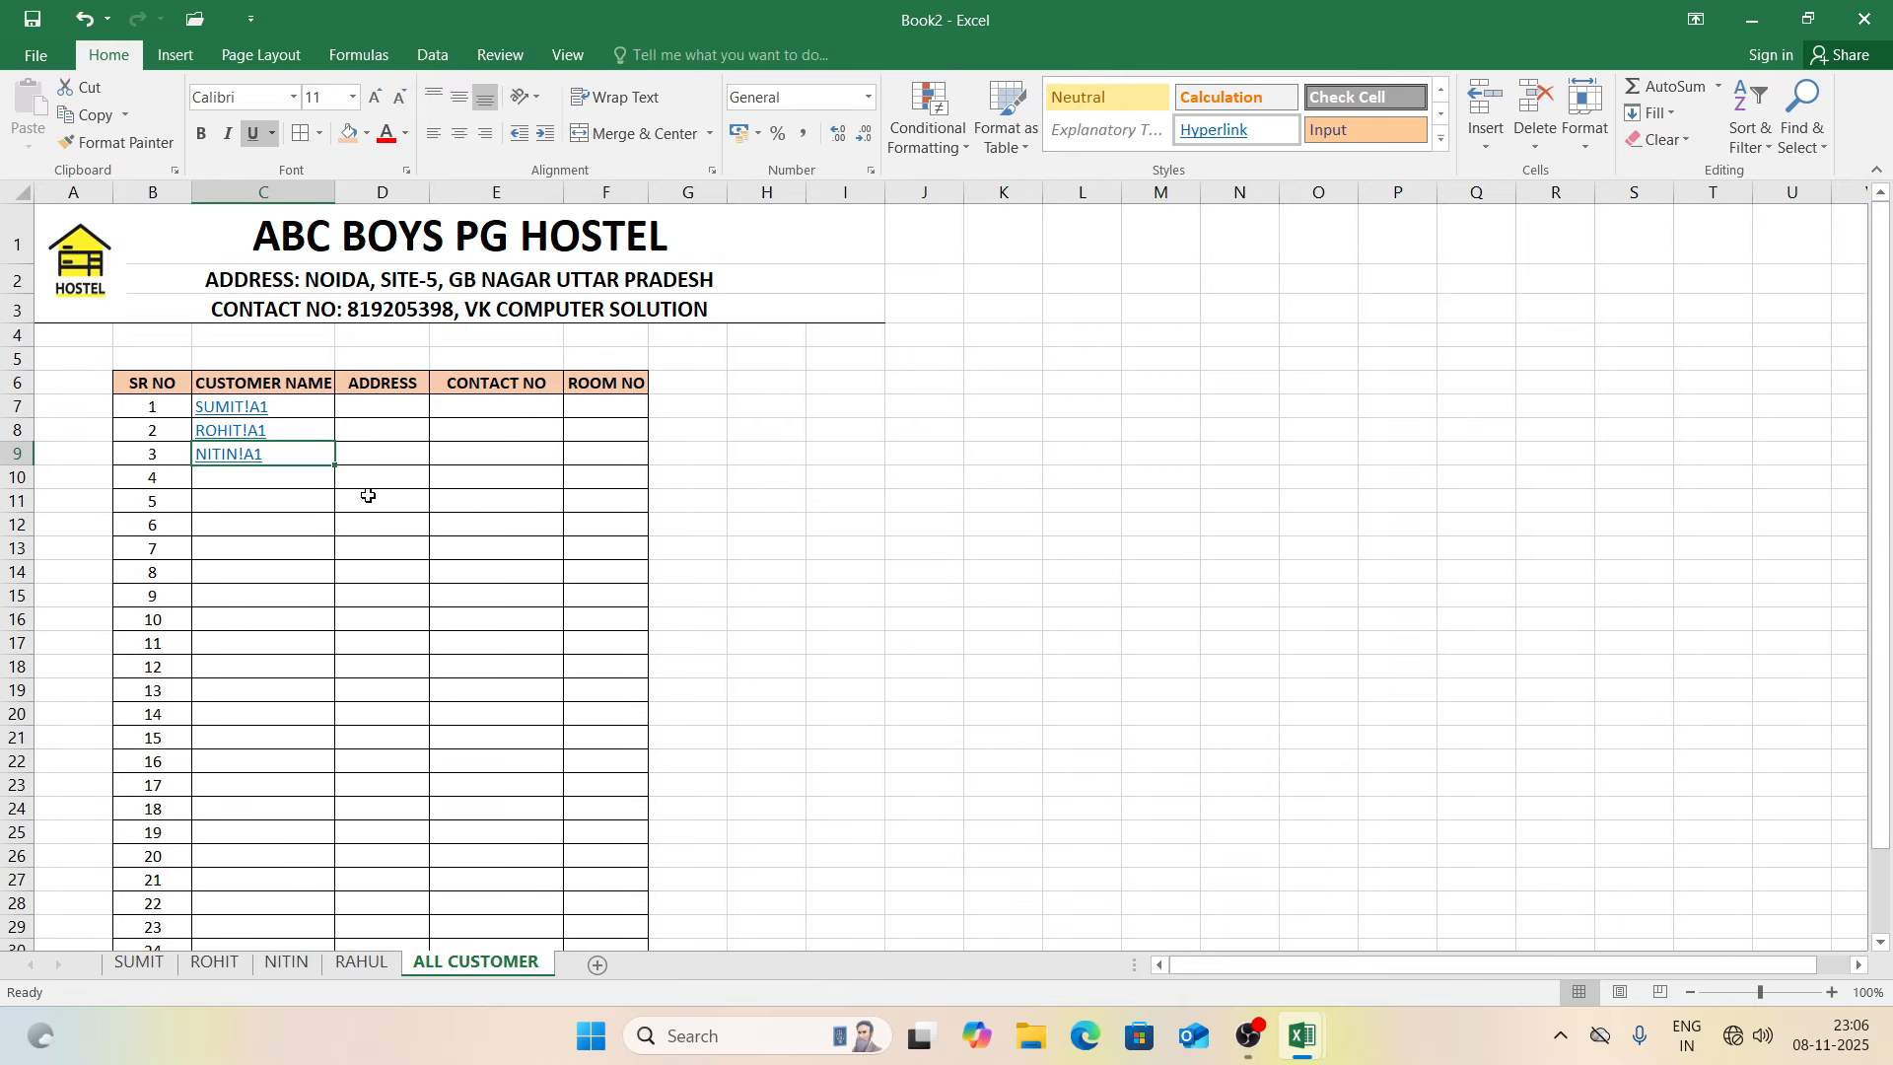
pyautogui.click(321, 487)
pyautogui.hotkey('ctrl', 'k')
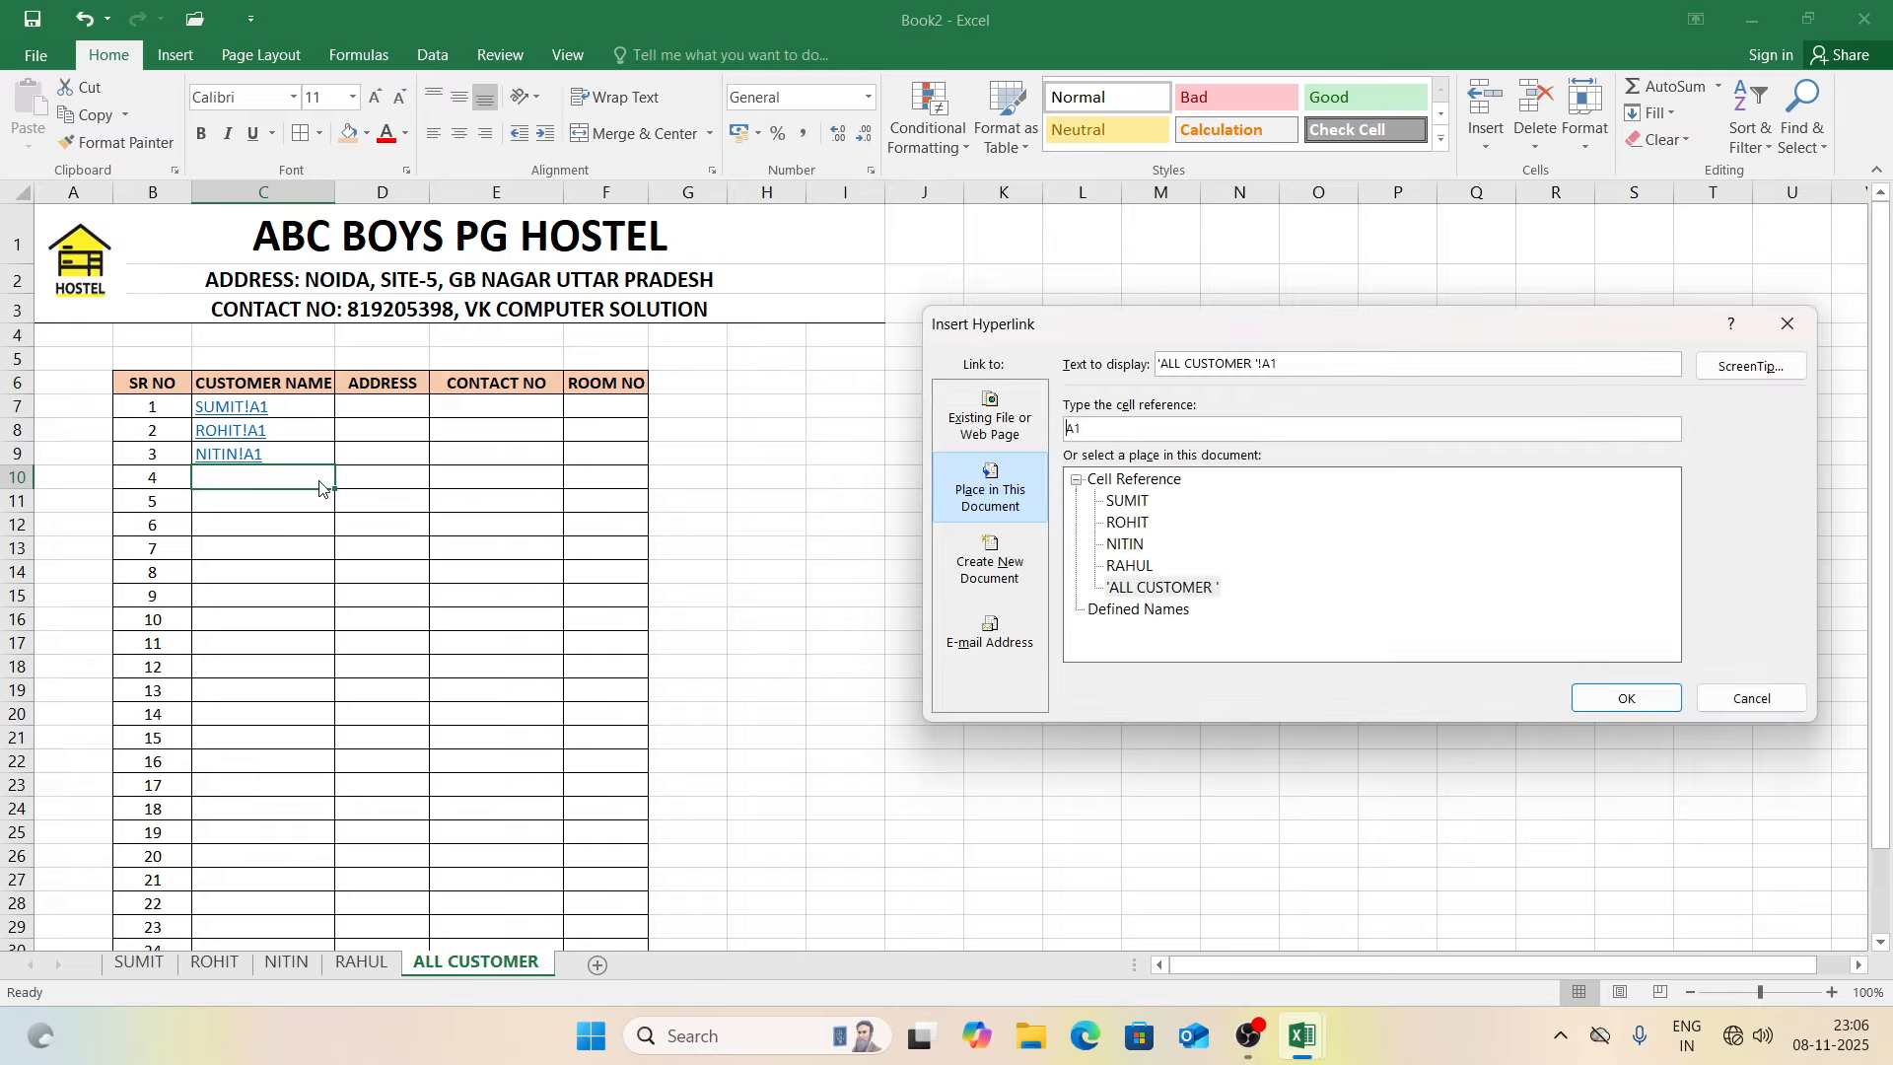
pyautogui.click(1129, 567)
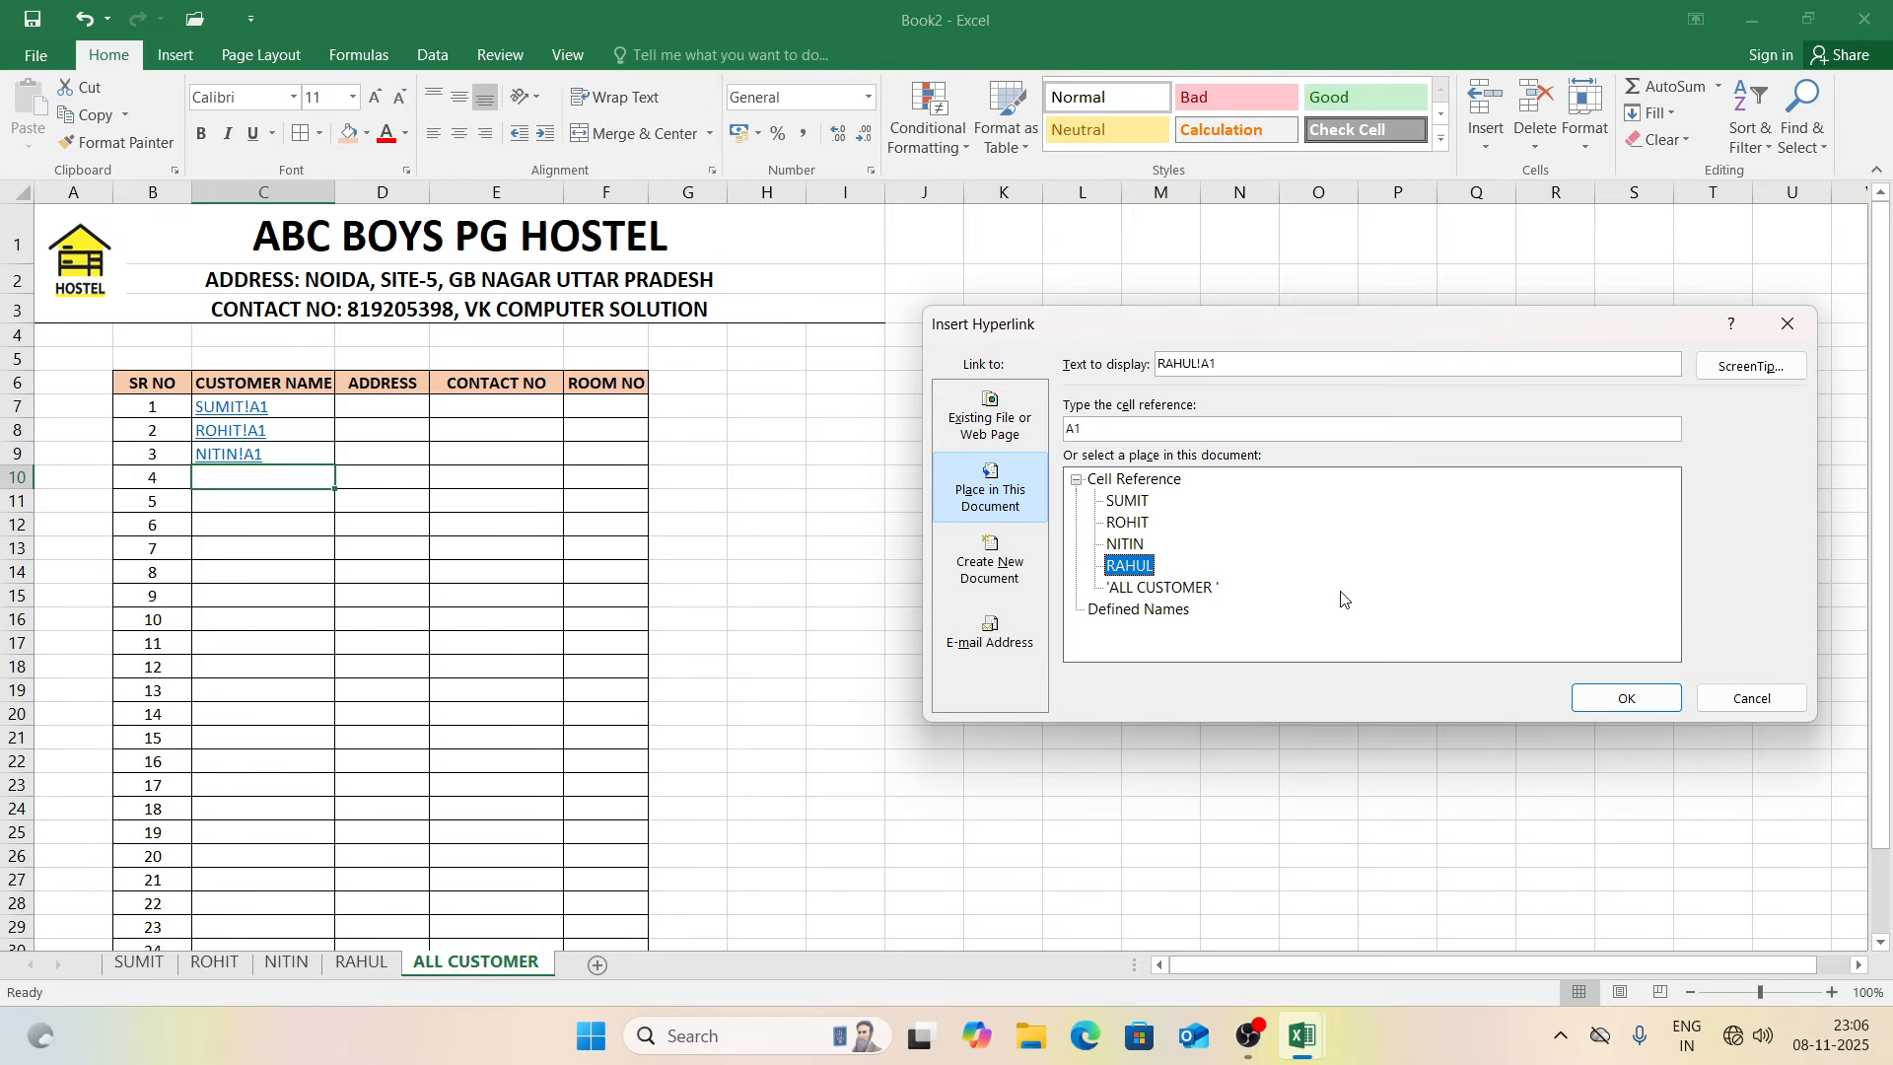
pyautogui.click(1622, 699)
pyautogui.click(863, 552)
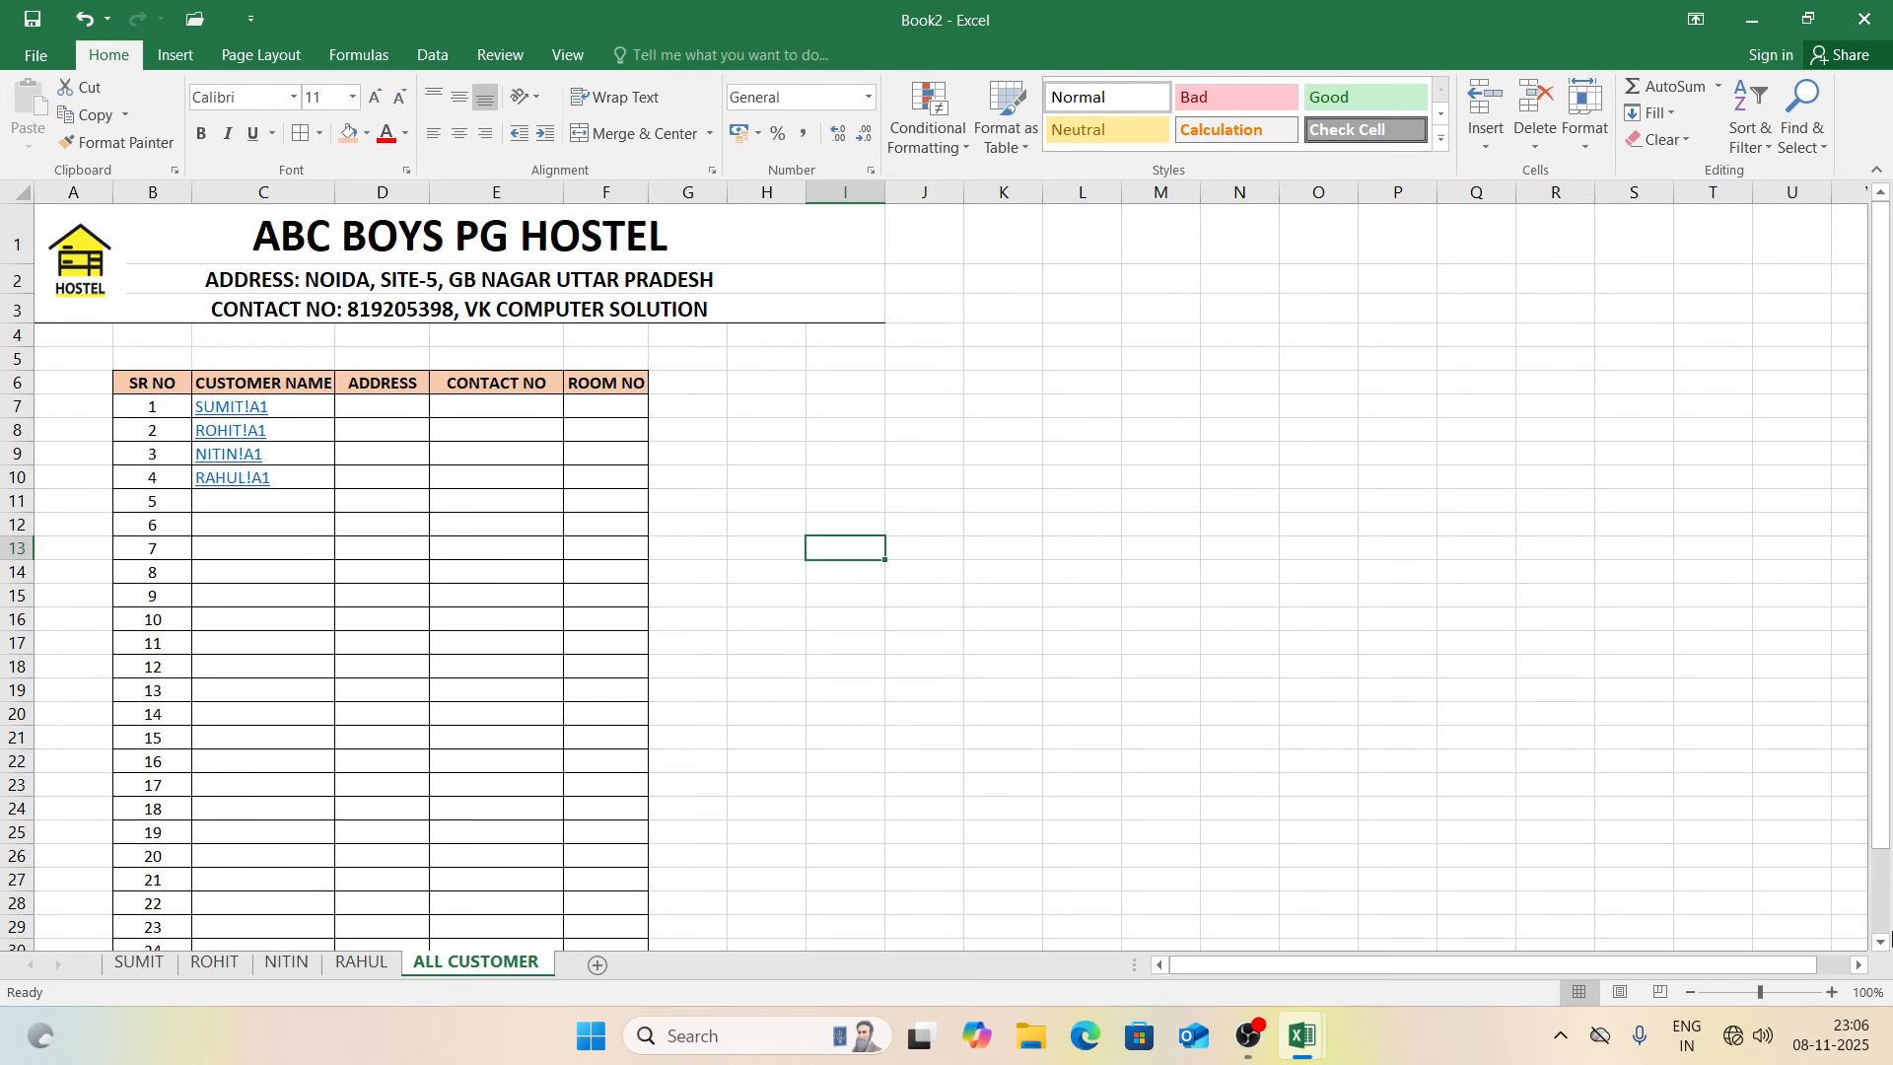
pyautogui.click(1832, 993)
# Step: Group all sheets and turn off Gridlines on them, keeping Headings visible
pyautogui.click(1831, 993)
pyautogui.click(1831, 993)
pyautogui.click(1831, 992)
pyautogui.click(1832, 992)
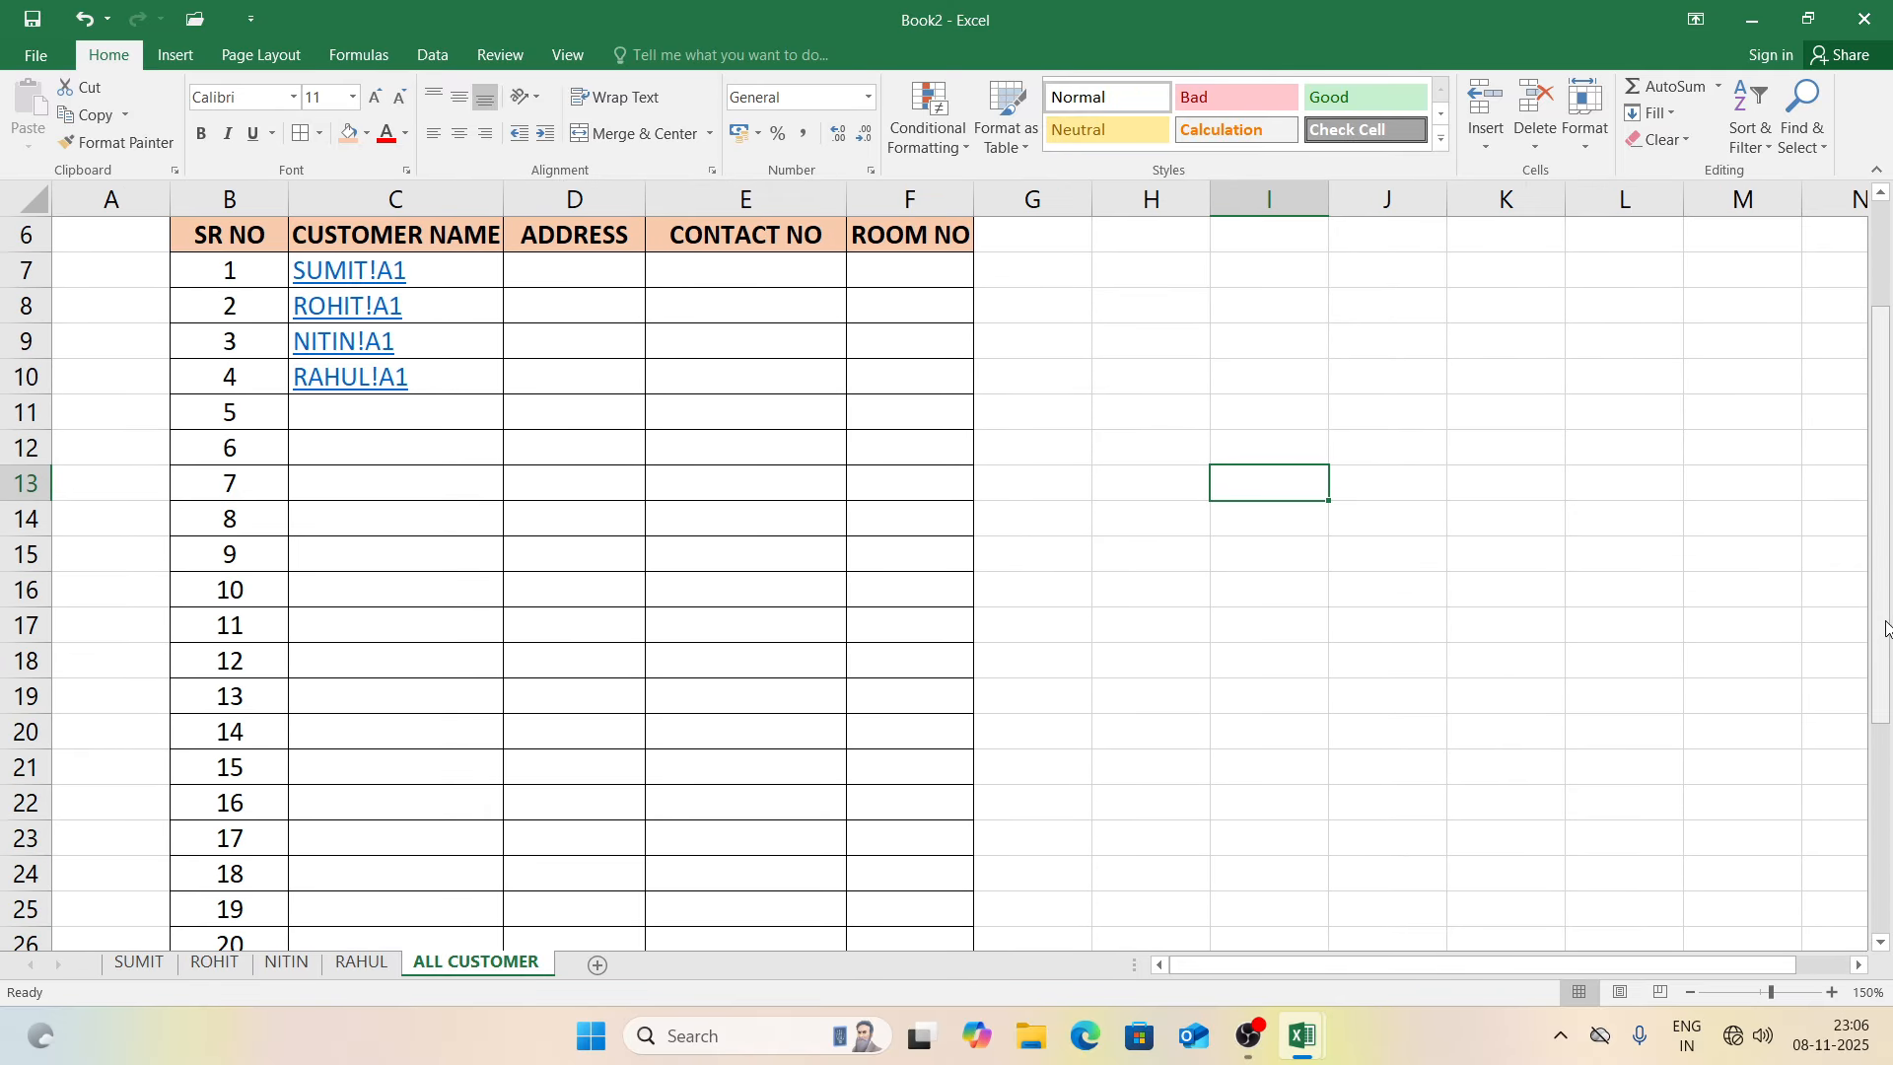
pyautogui.moveTo(1872, 500); pyautogui.dragTo(1872, 400)
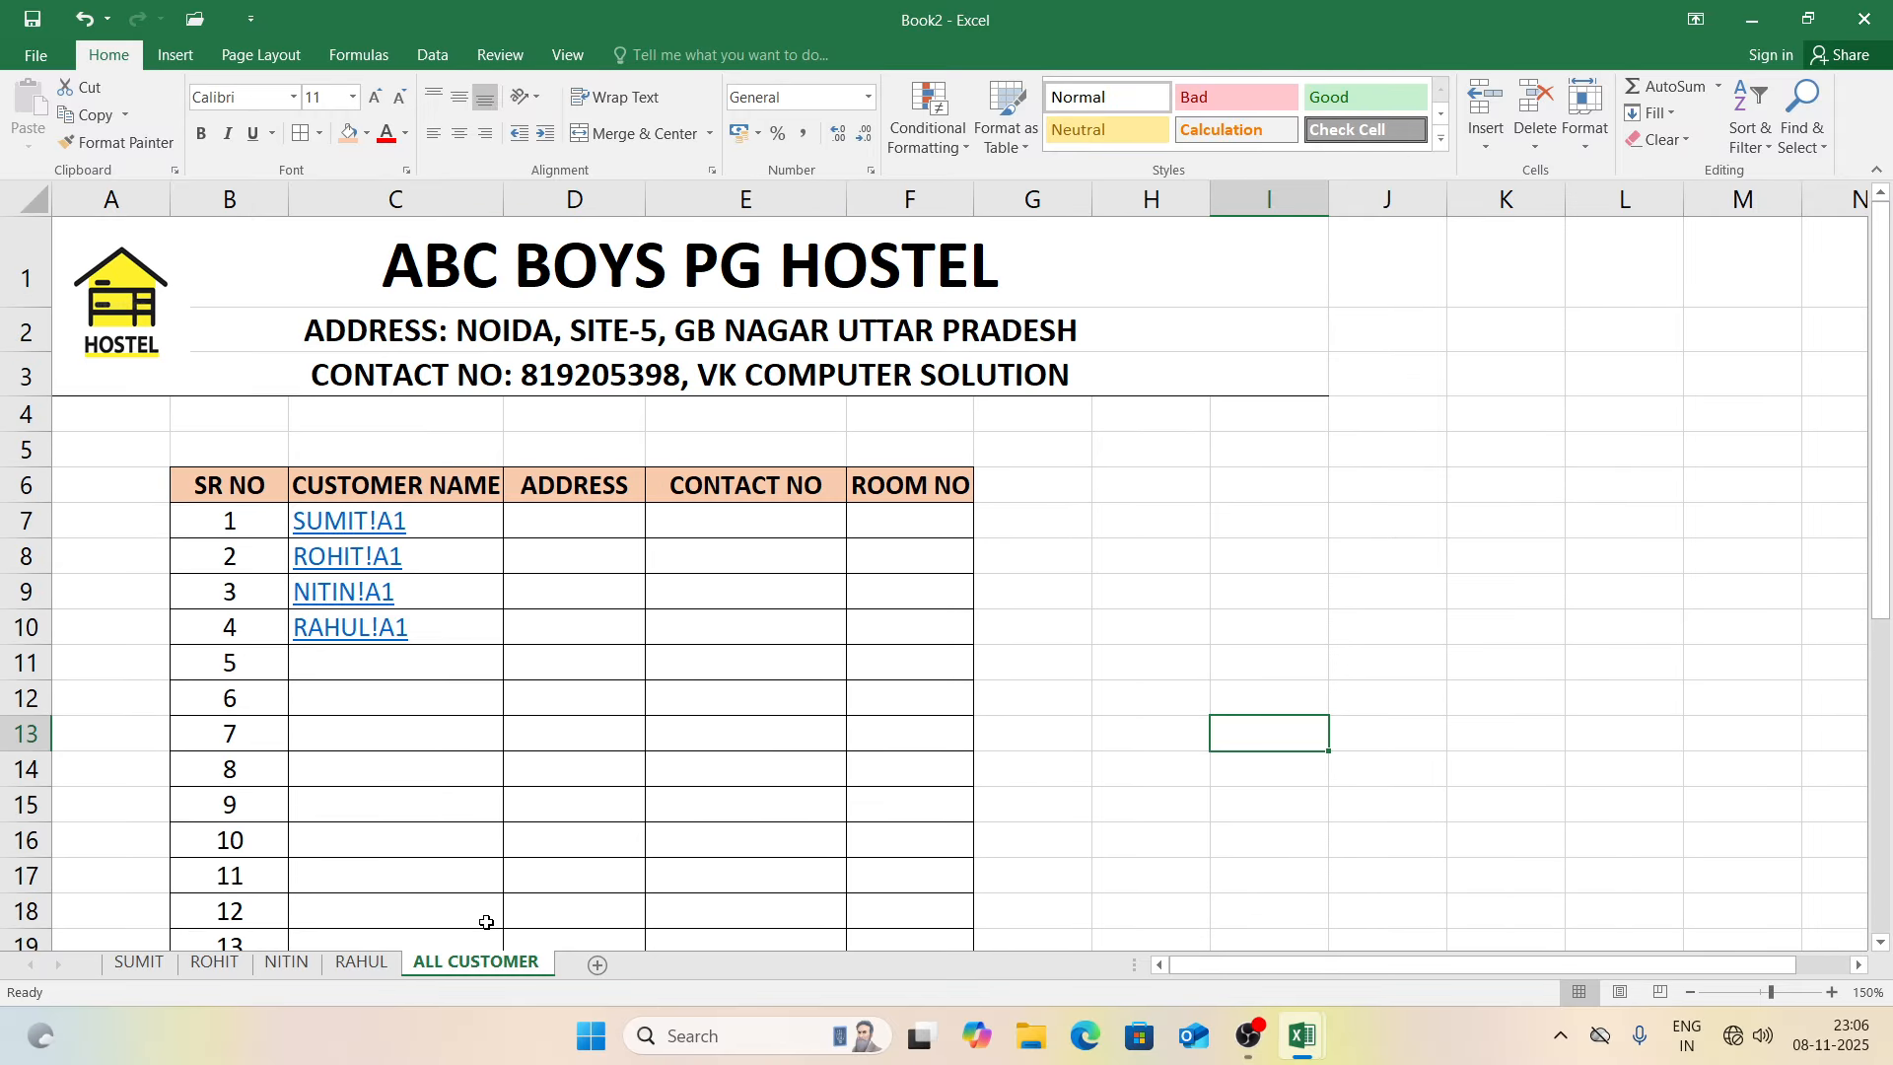
pyautogui.click(375, 966)
pyautogui.rightClick(378, 966)
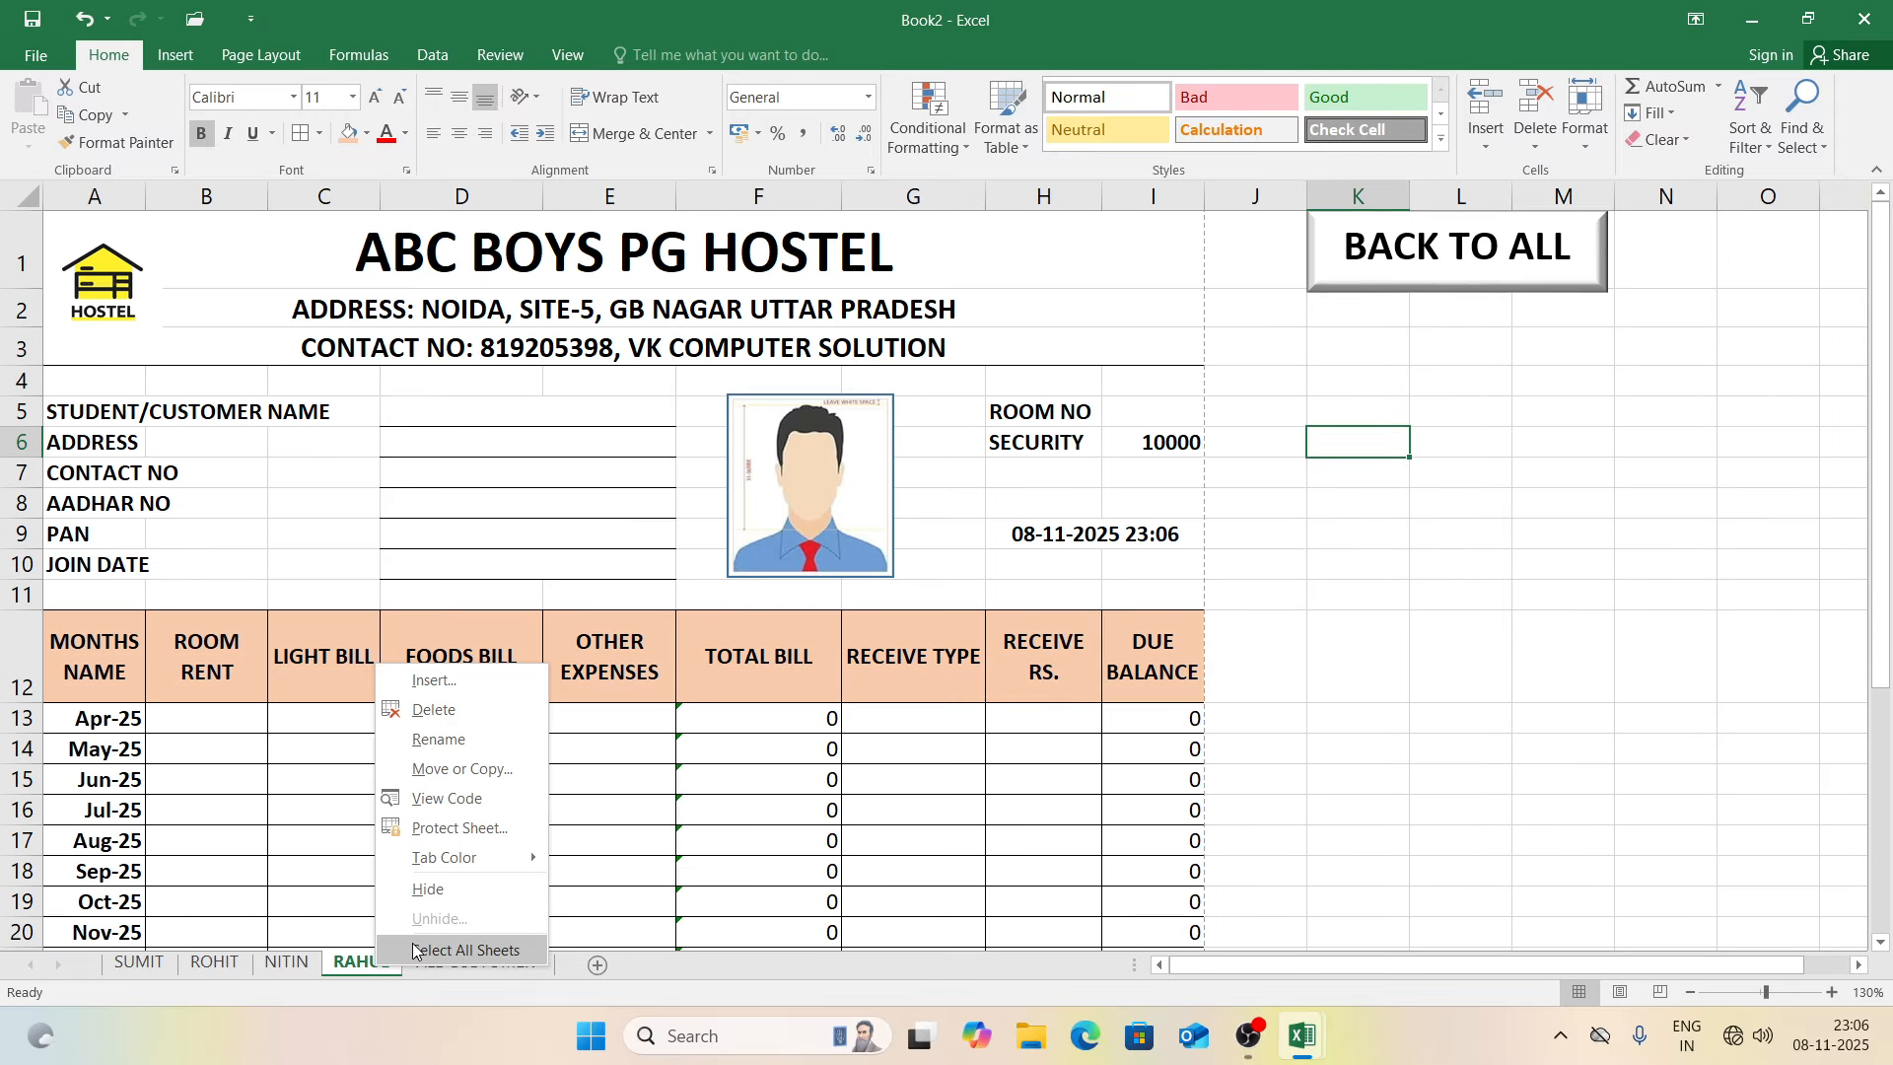
pyautogui.click(415, 951)
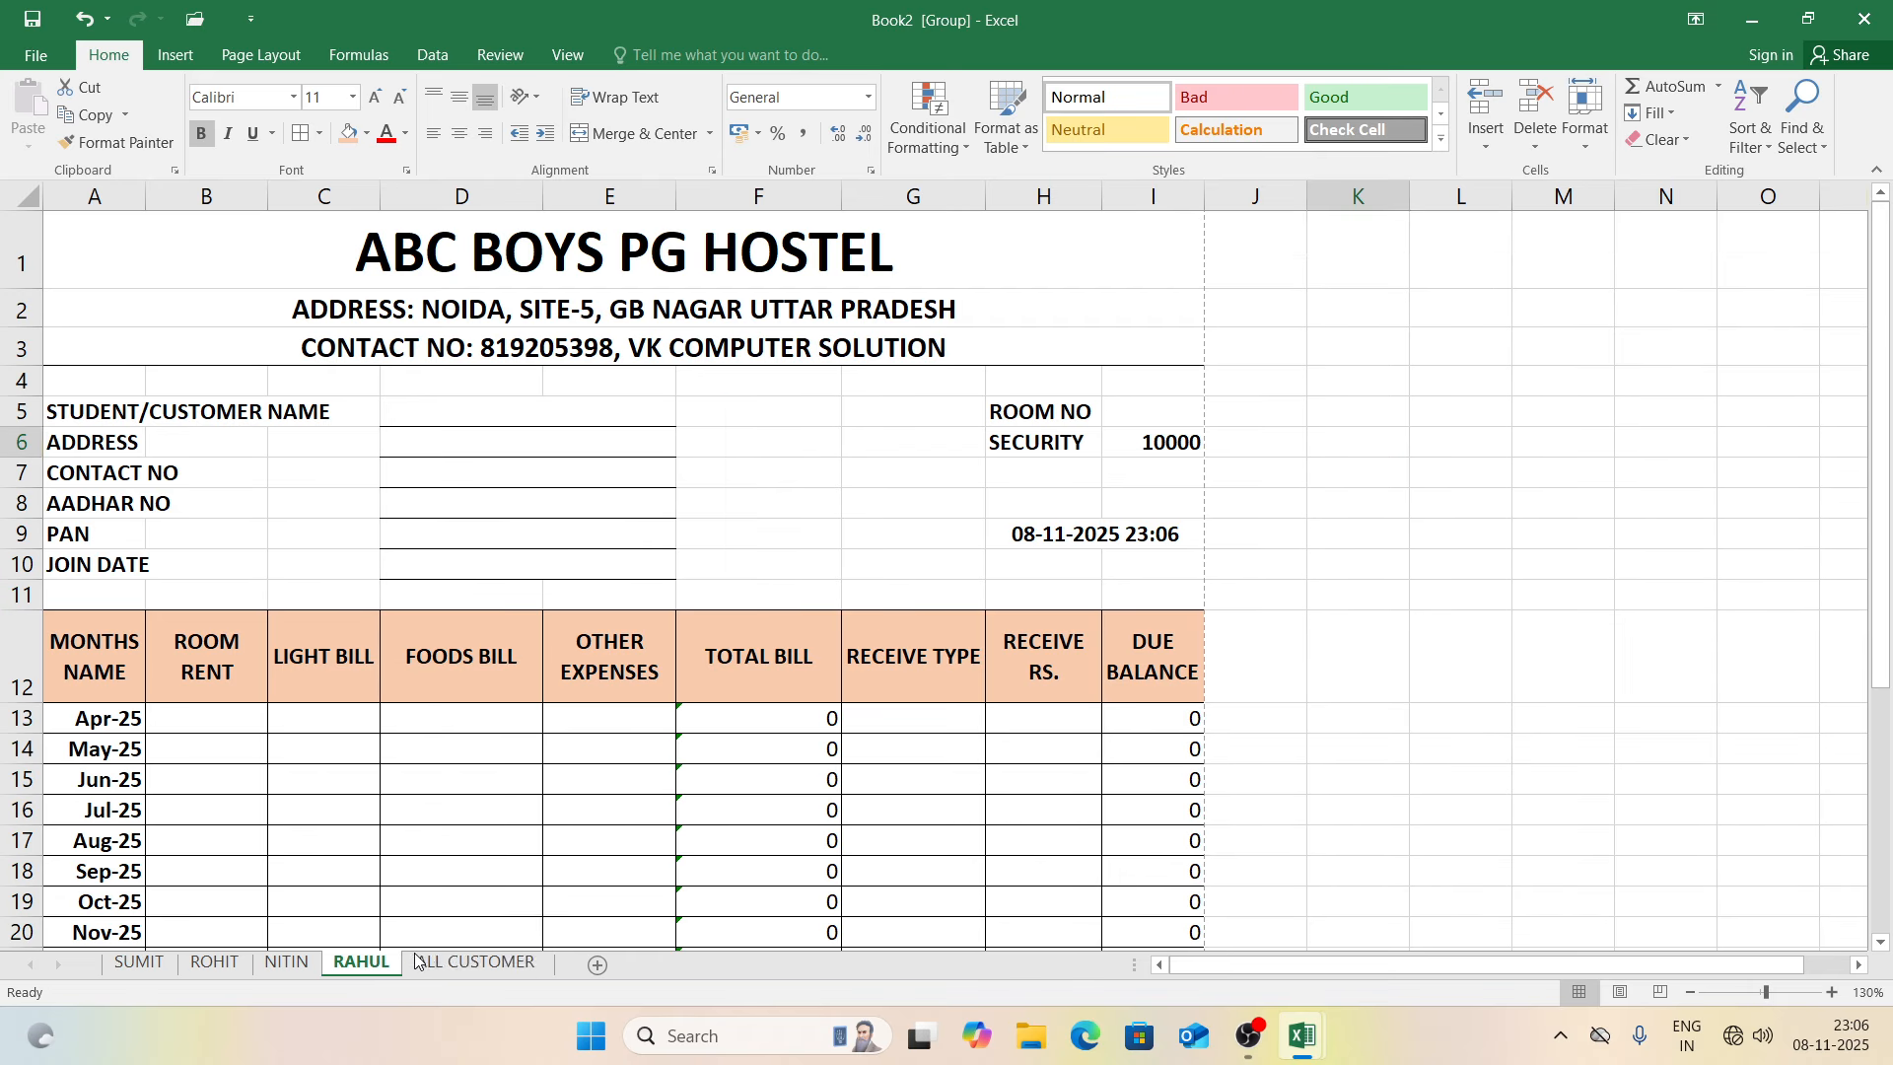
pyautogui.click(567, 57)
pyautogui.click(379, 133)
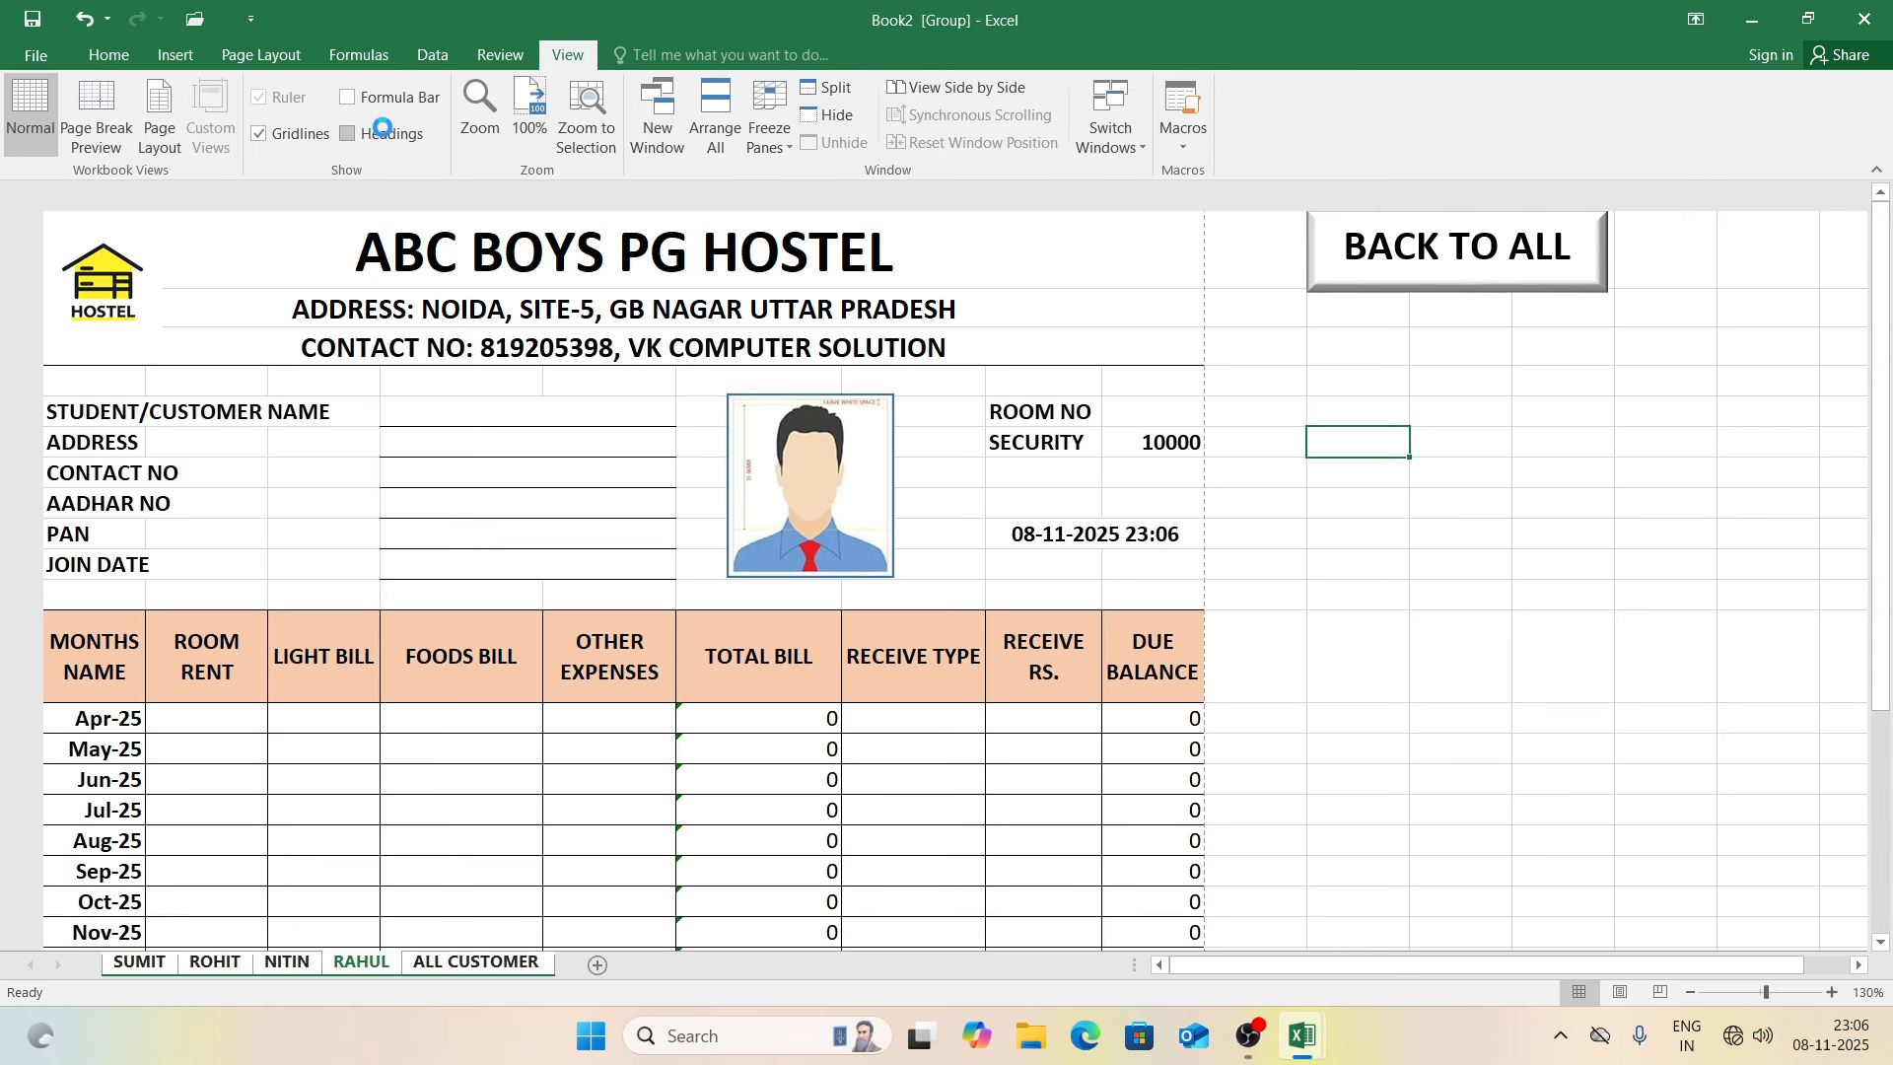
pyautogui.click(301, 137)
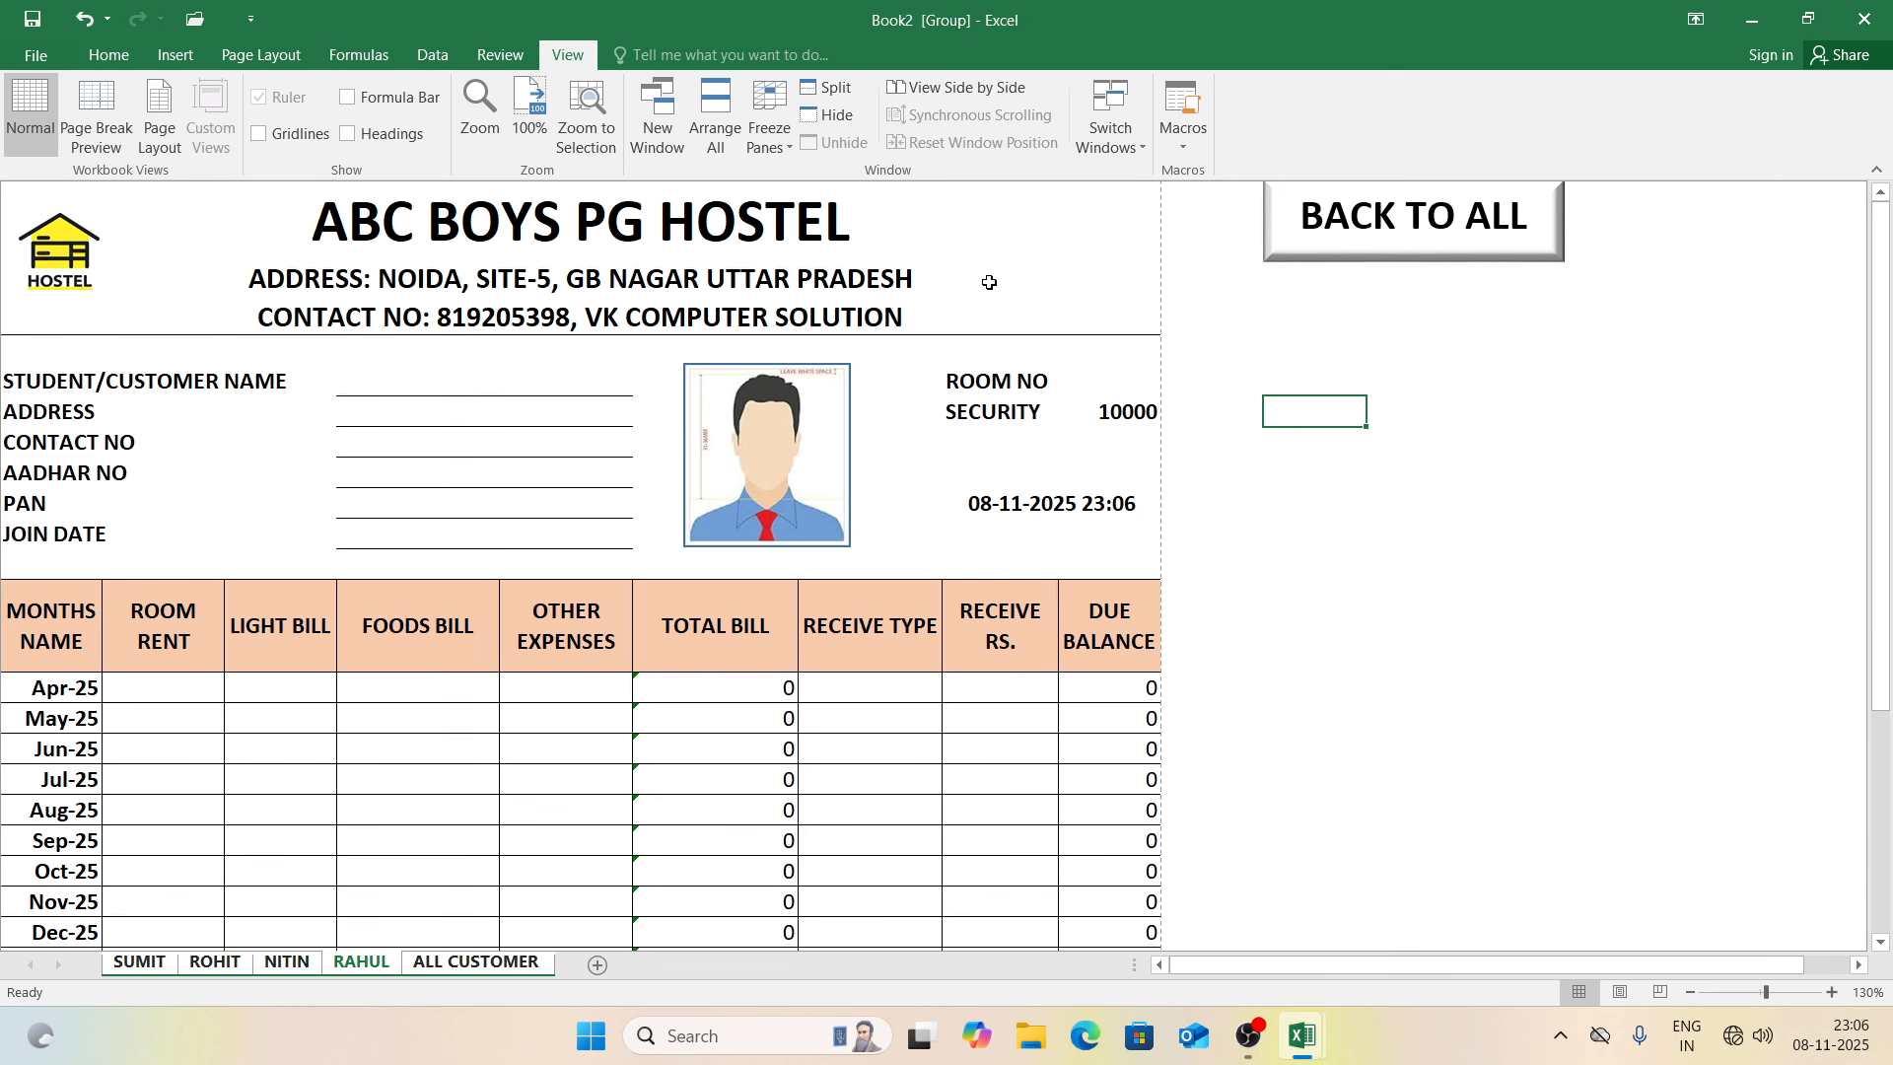
pyautogui.click(350, 134)
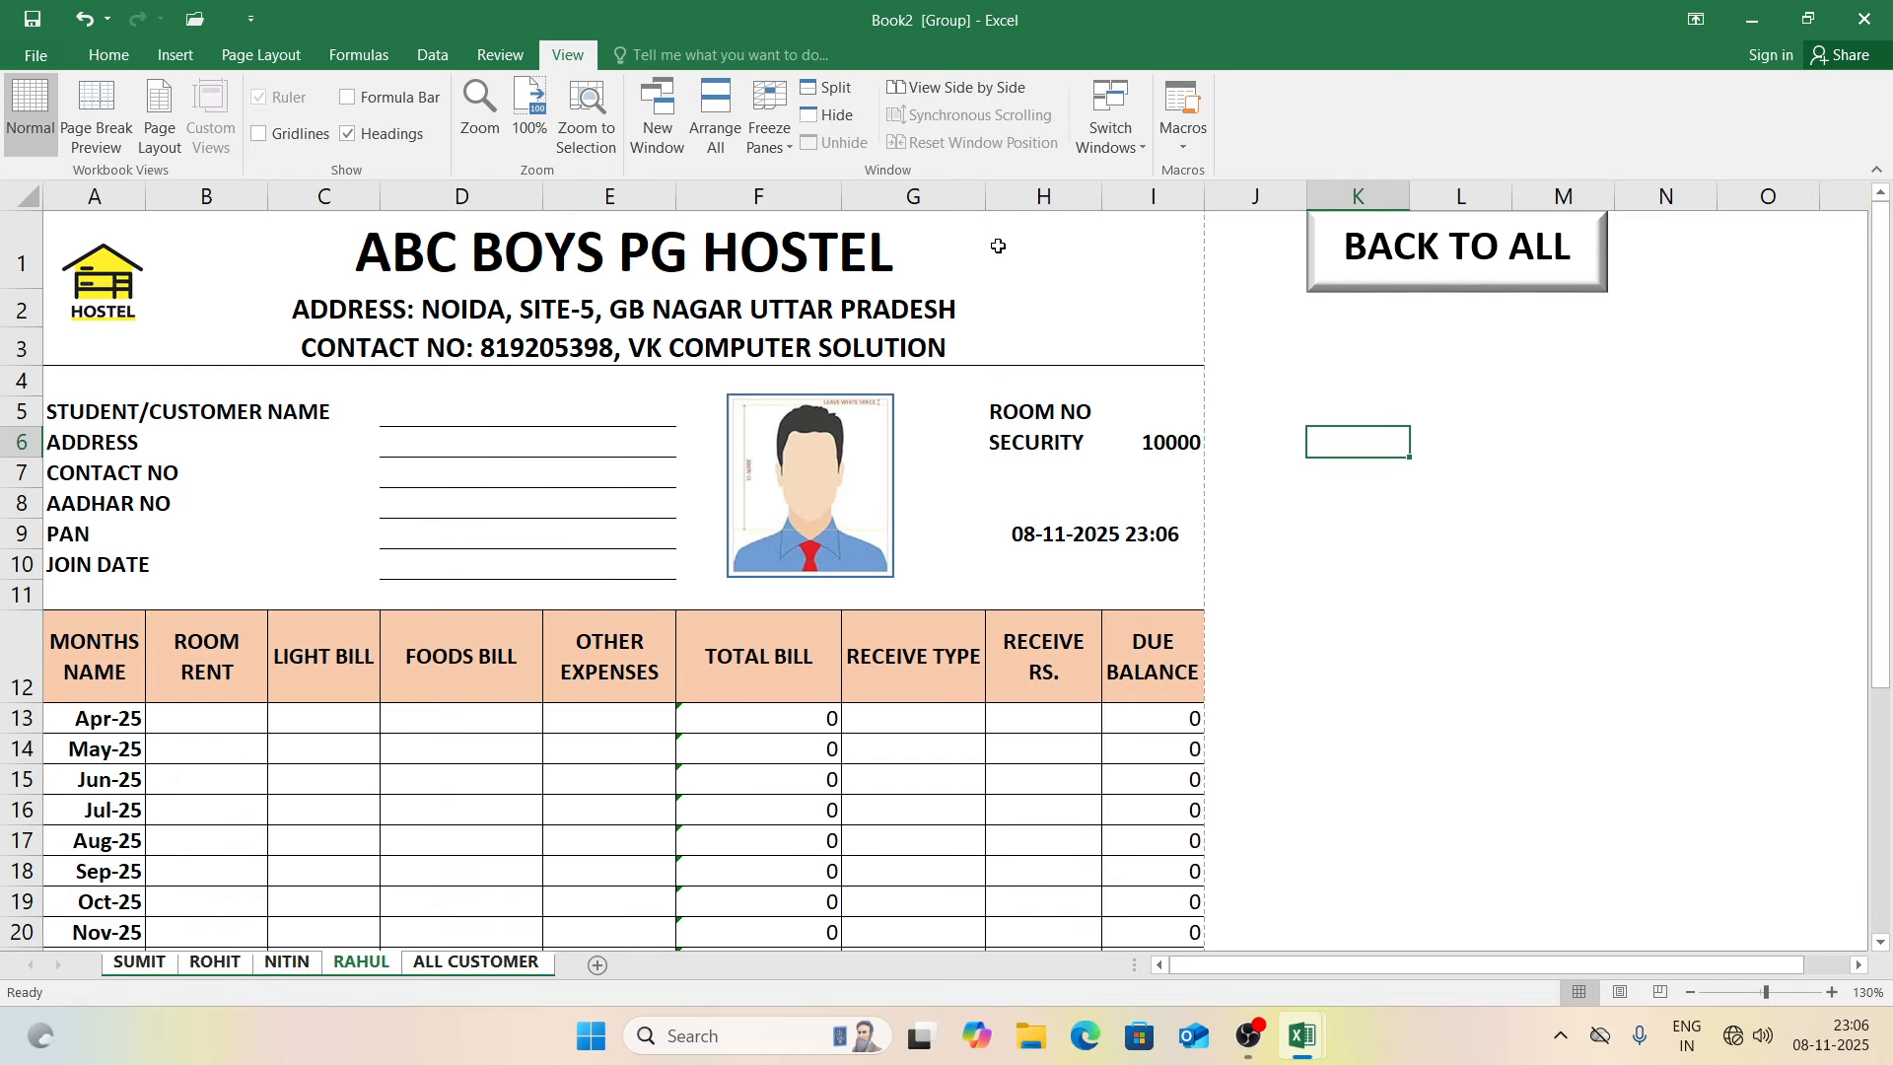
# Step: Ungroup the sheets and return to ALL CUSTOMER via RAHUL's BACK TO ALL button
pyautogui.click(1286, 336)
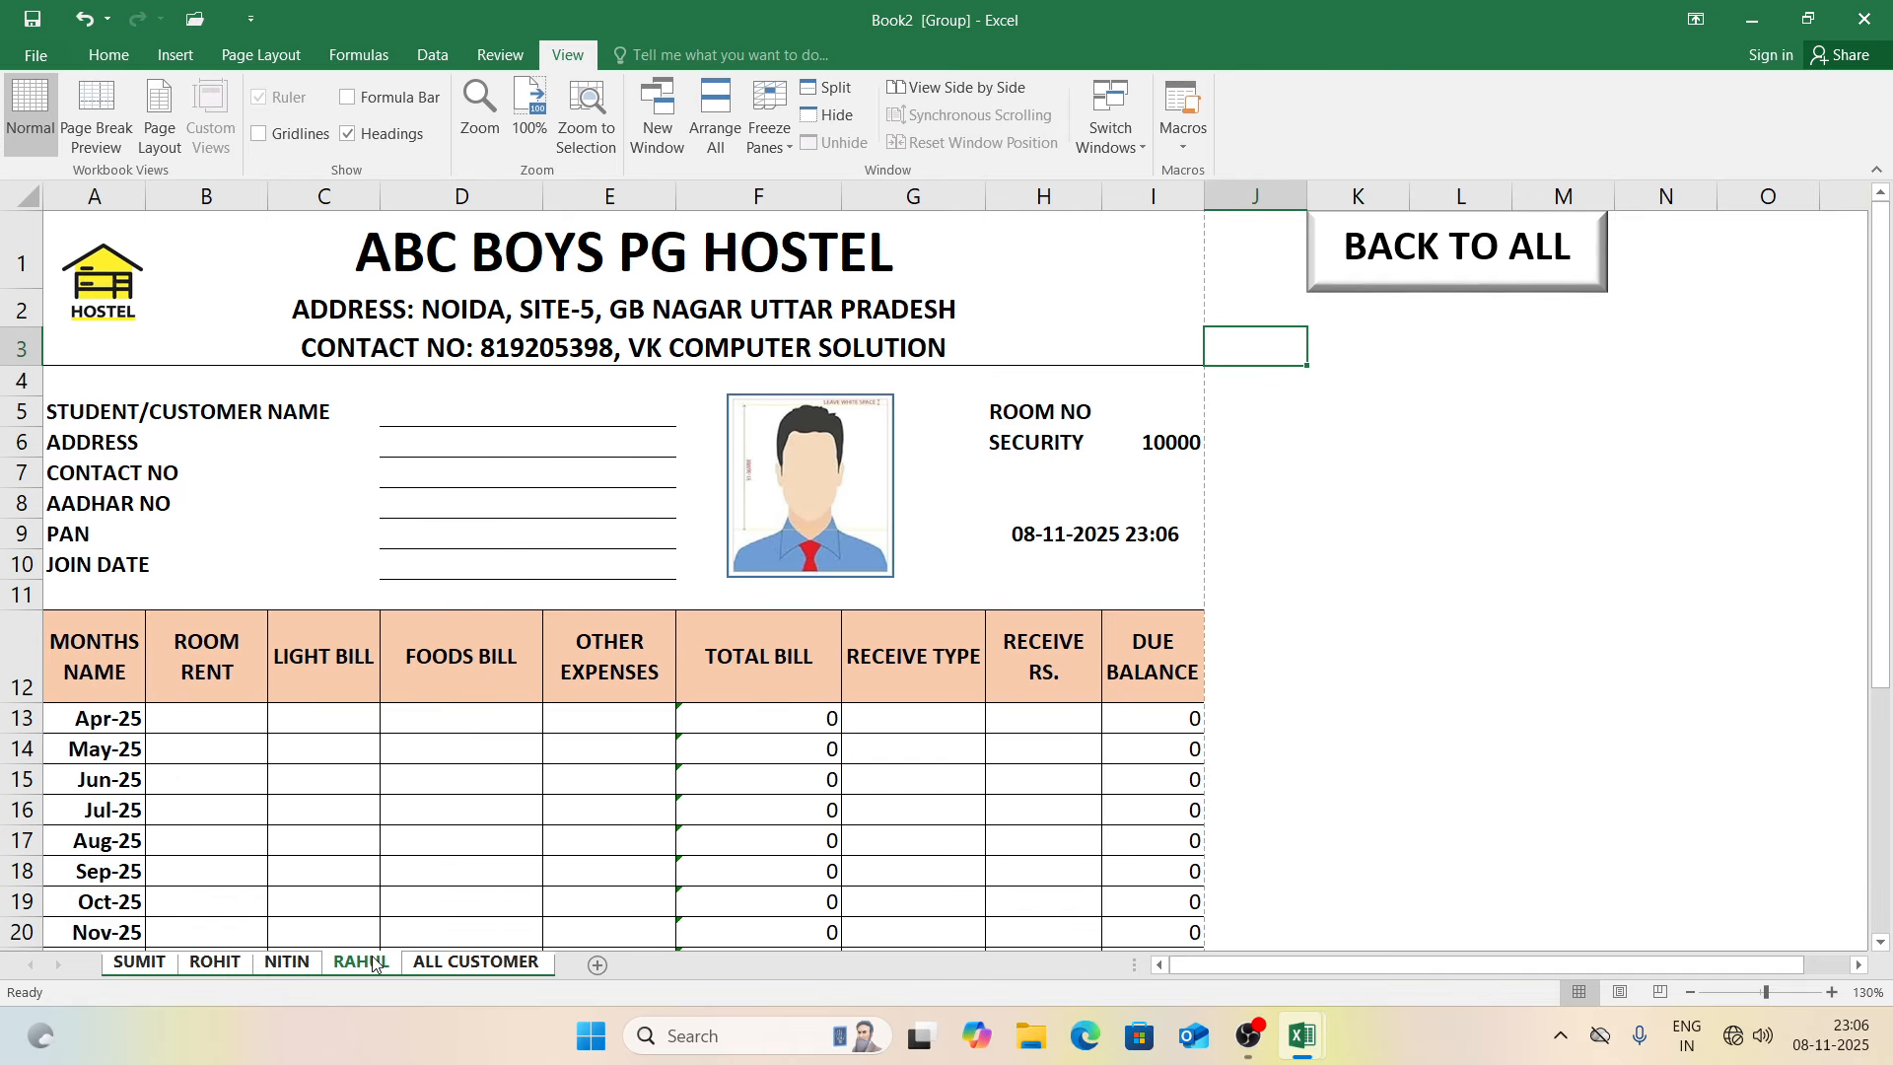
pyautogui.click(313, 970)
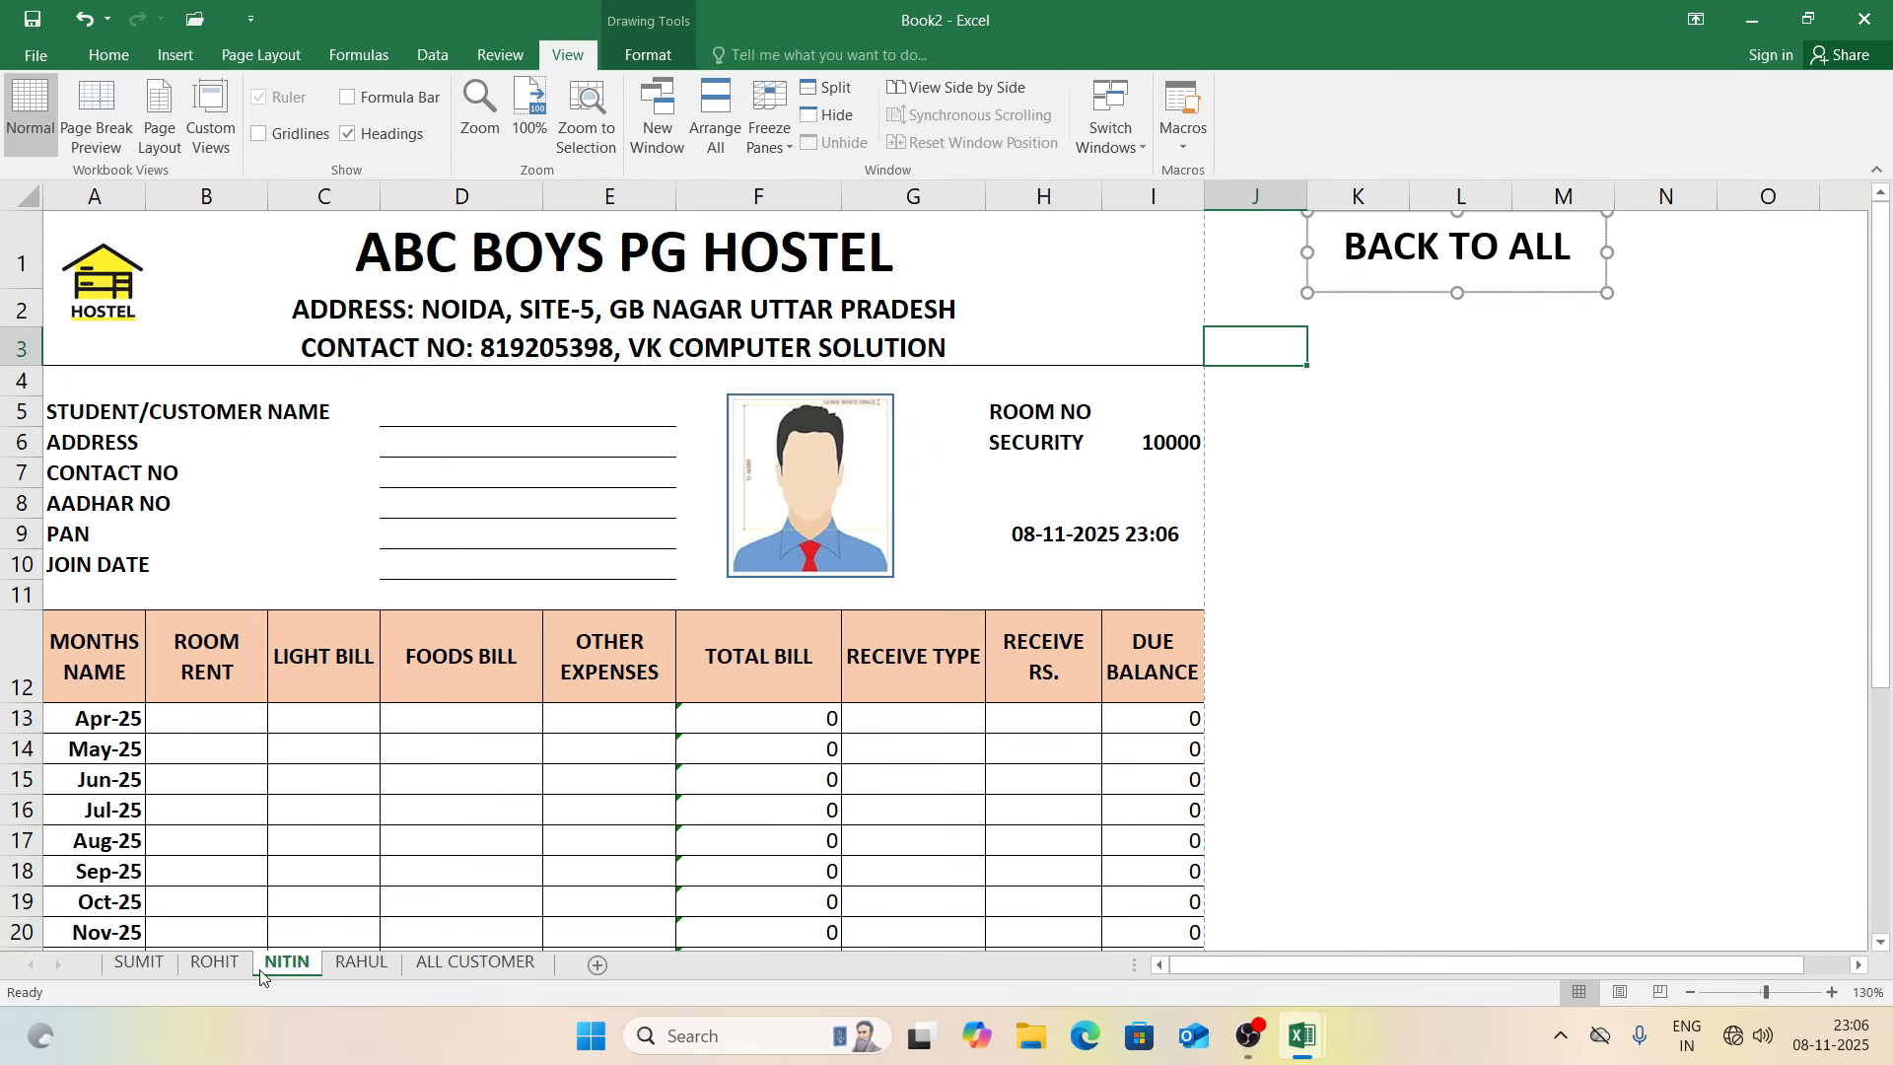
pyautogui.click(439, 964)
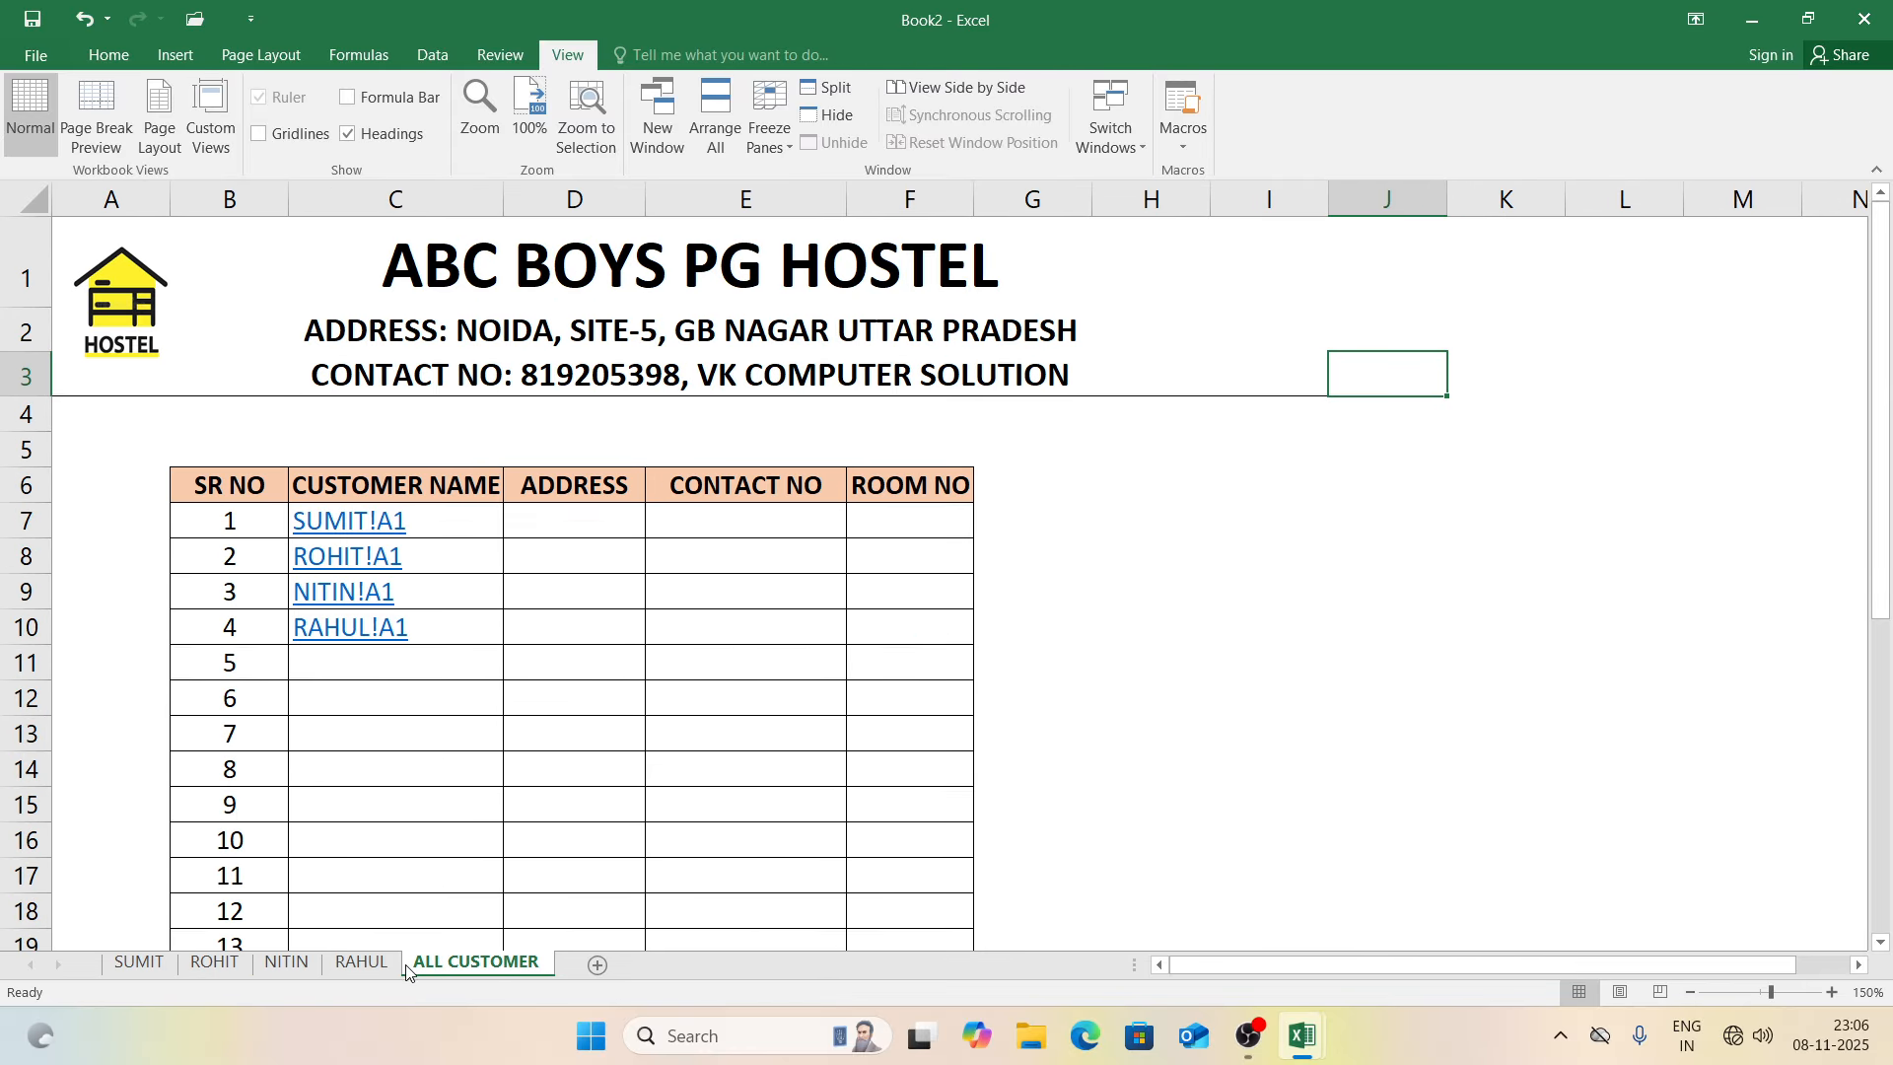
pyautogui.click(383, 970)
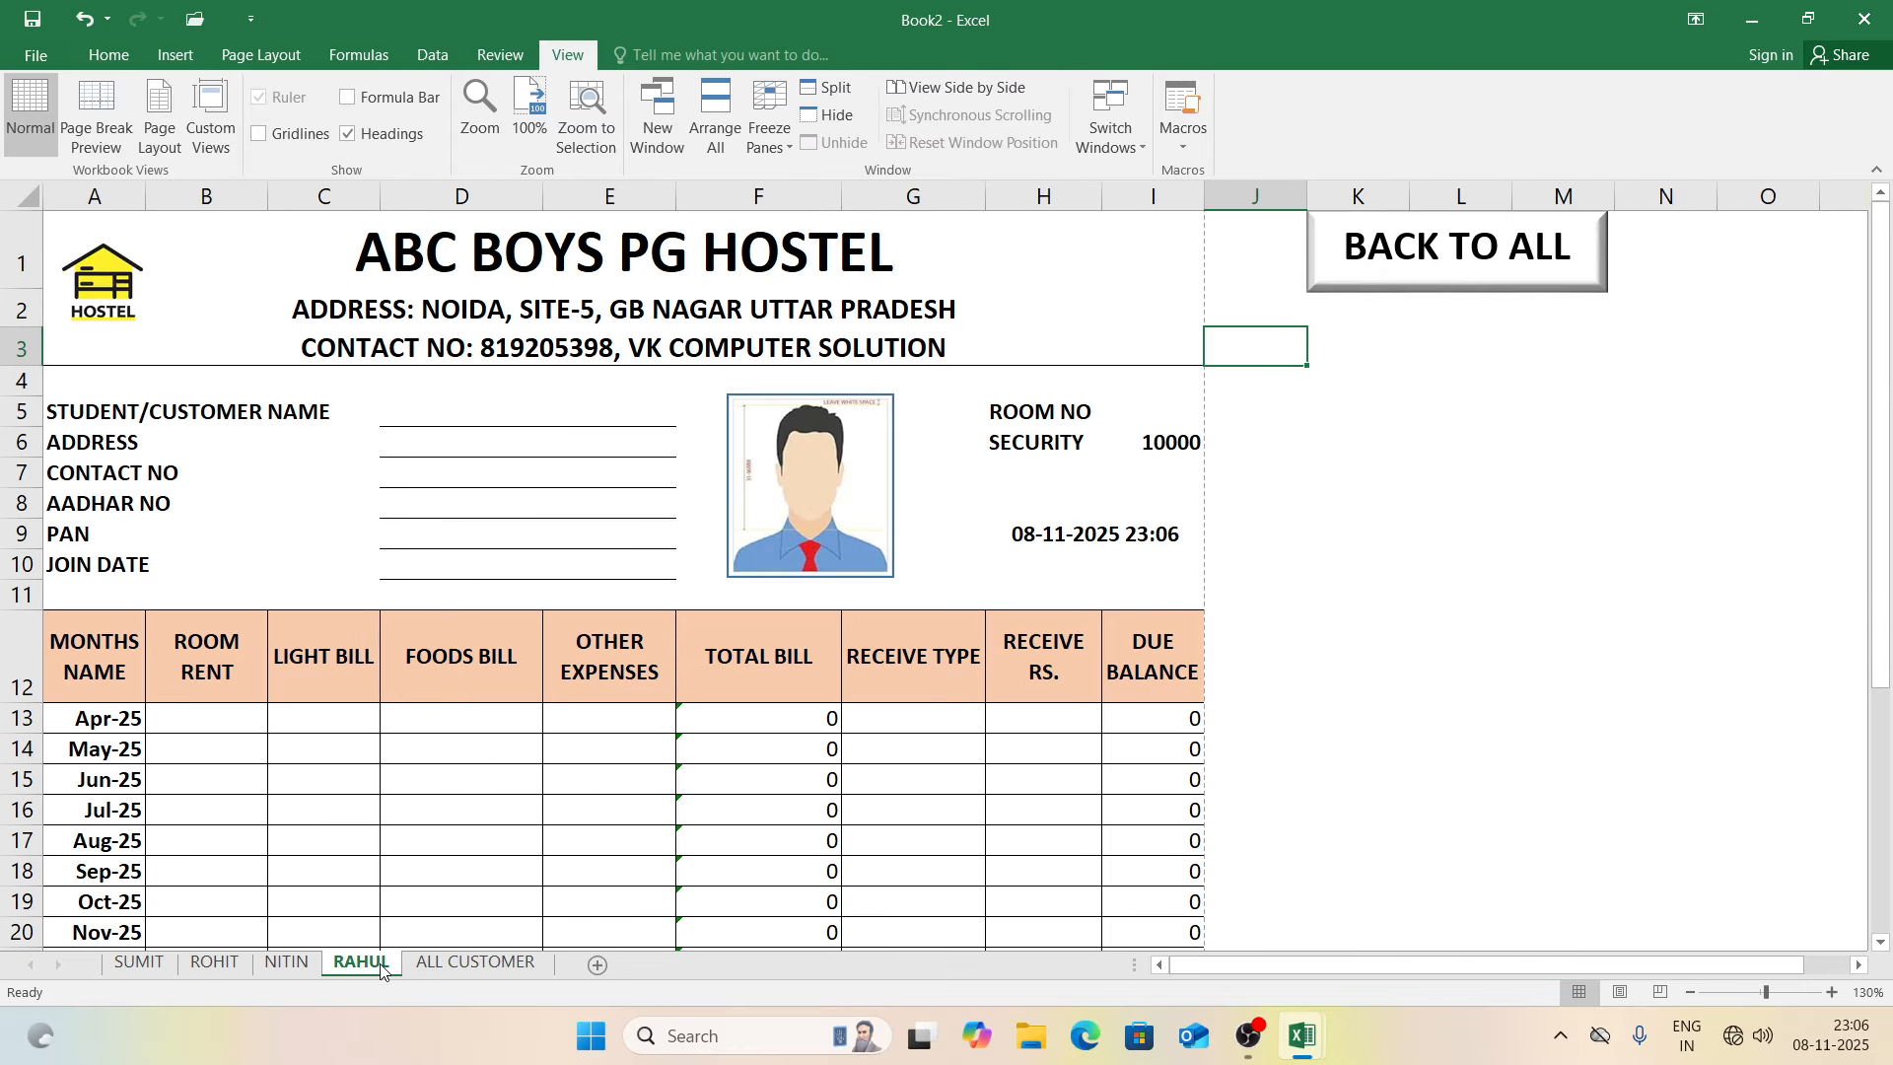
pyautogui.click(1365, 434)
pyautogui.click(1431, 260)
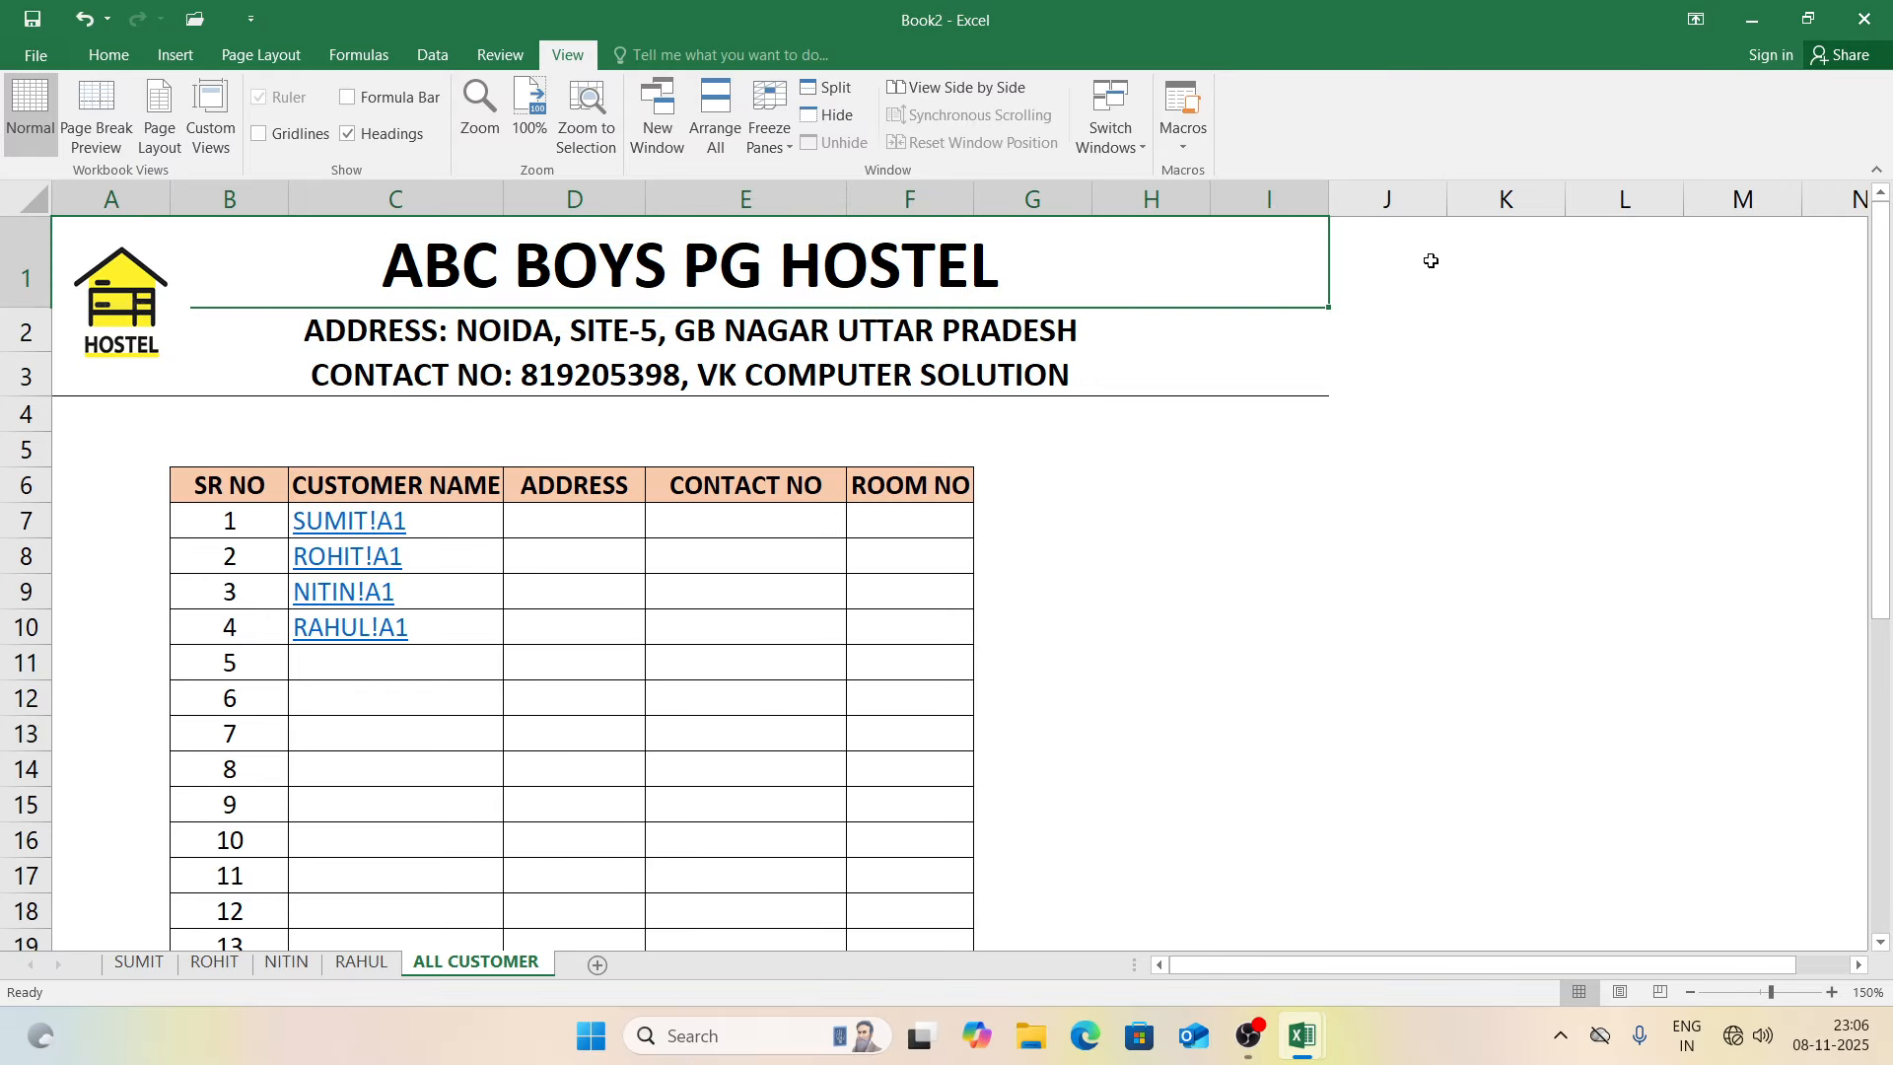
# Step: Open the SUMIT bill and enter the customer's name, address, contact number and Aadhar number
pyautogui.click(365, 528)
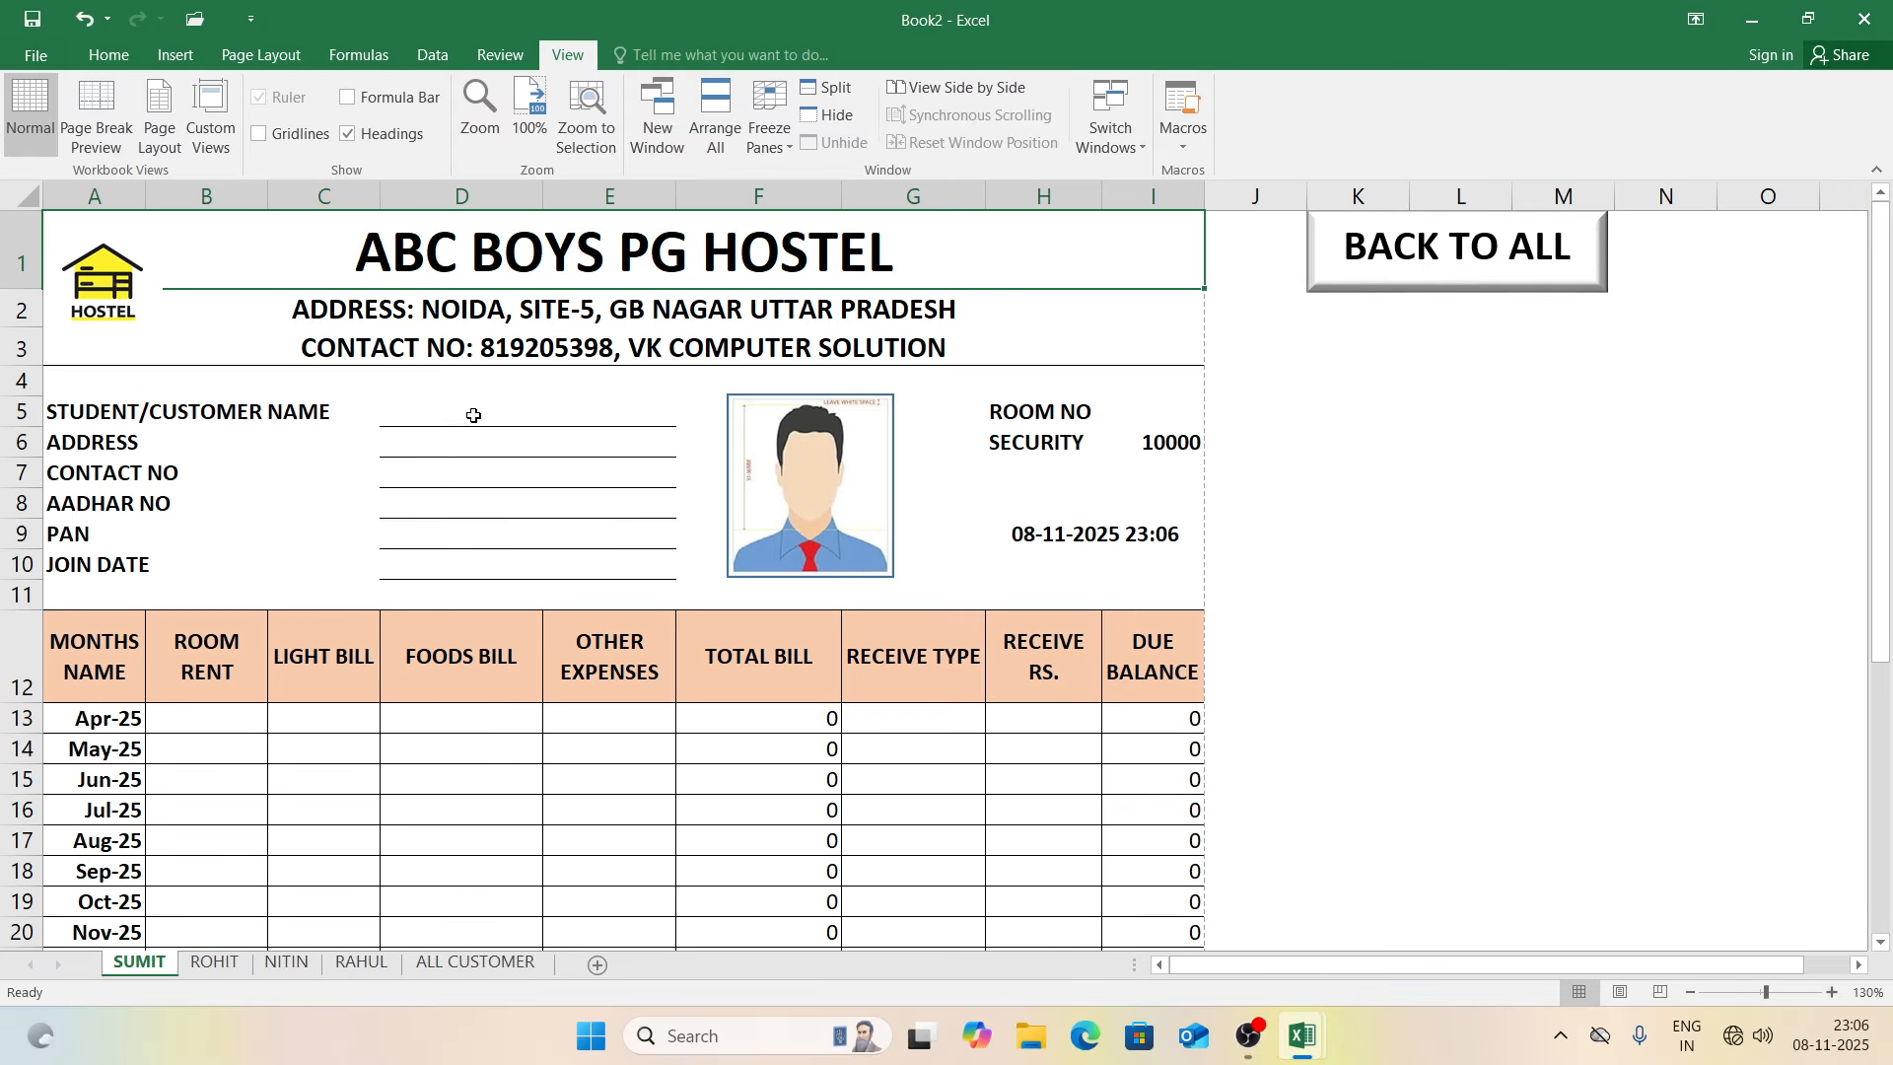
pyautogui.click(472, 411)
pyautogui.write("SUMIT'")
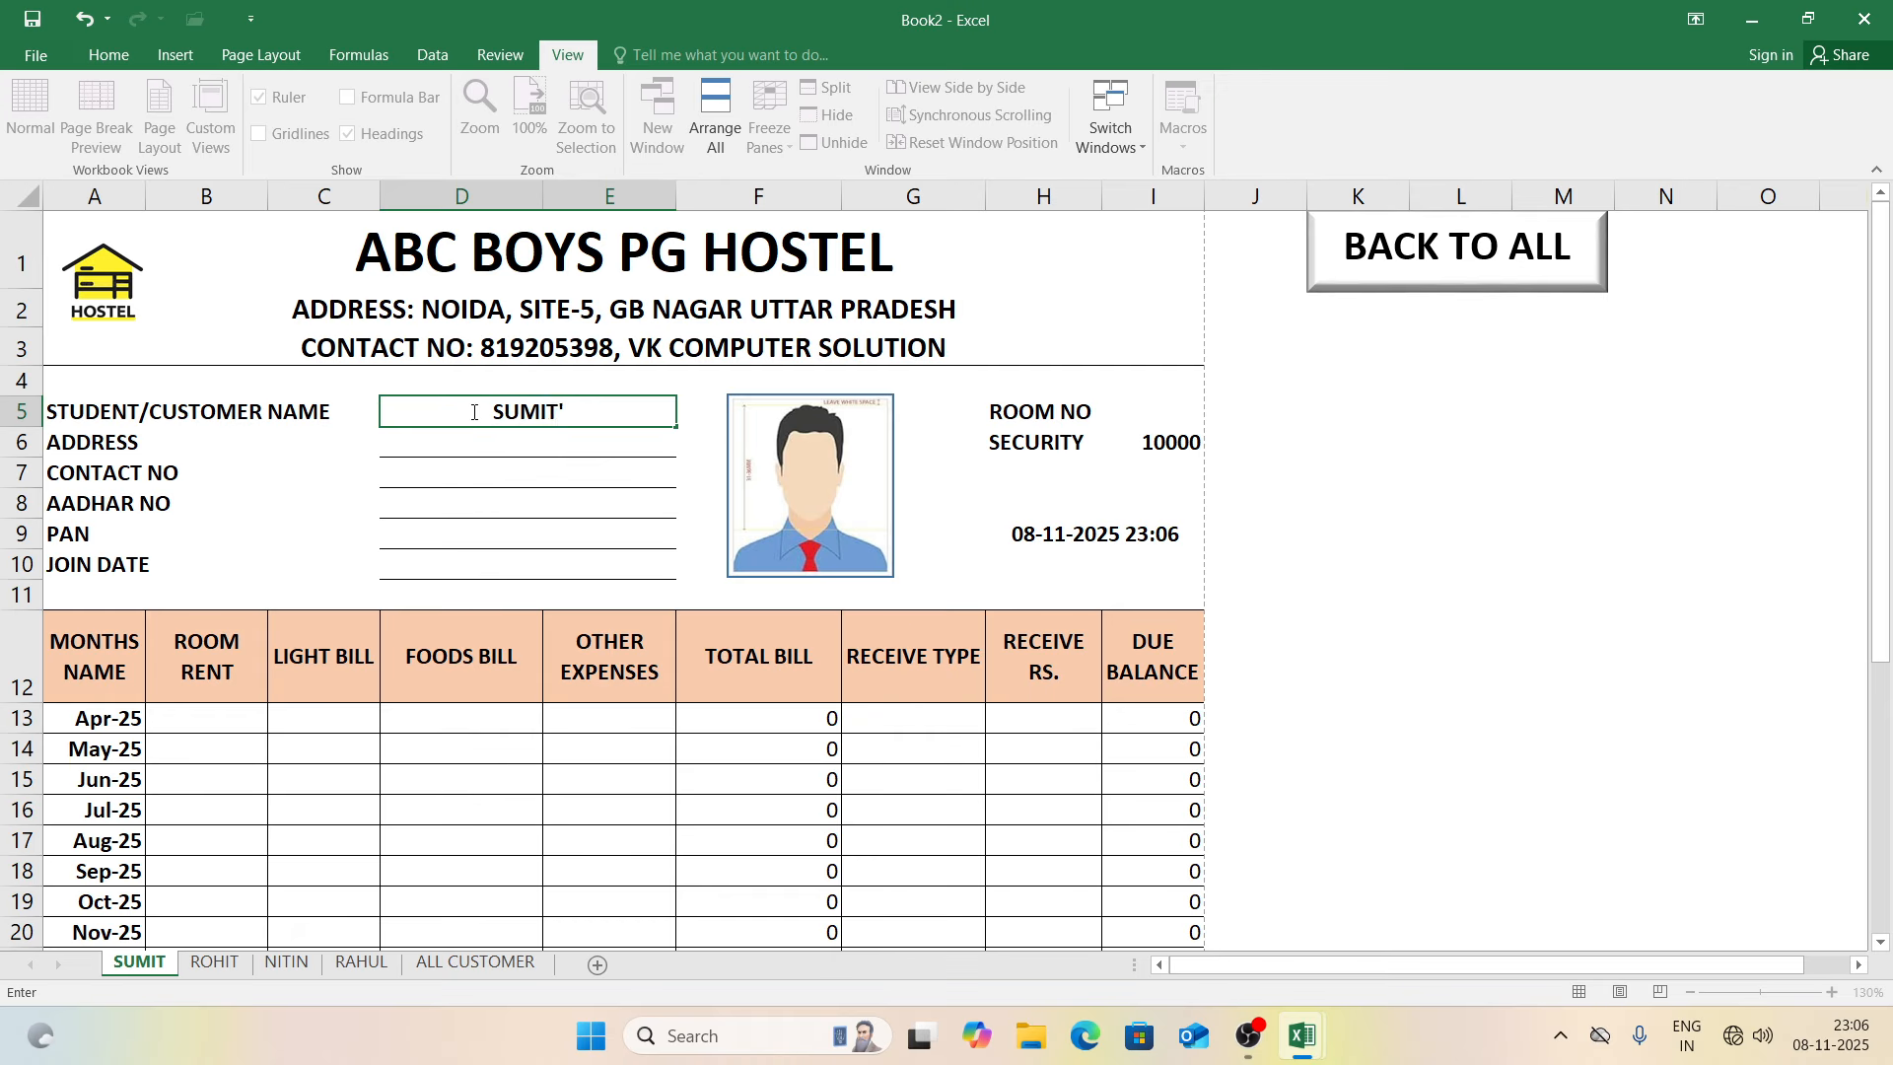
pyautogui.press('BackSpace')
pyautogui.press('Return')
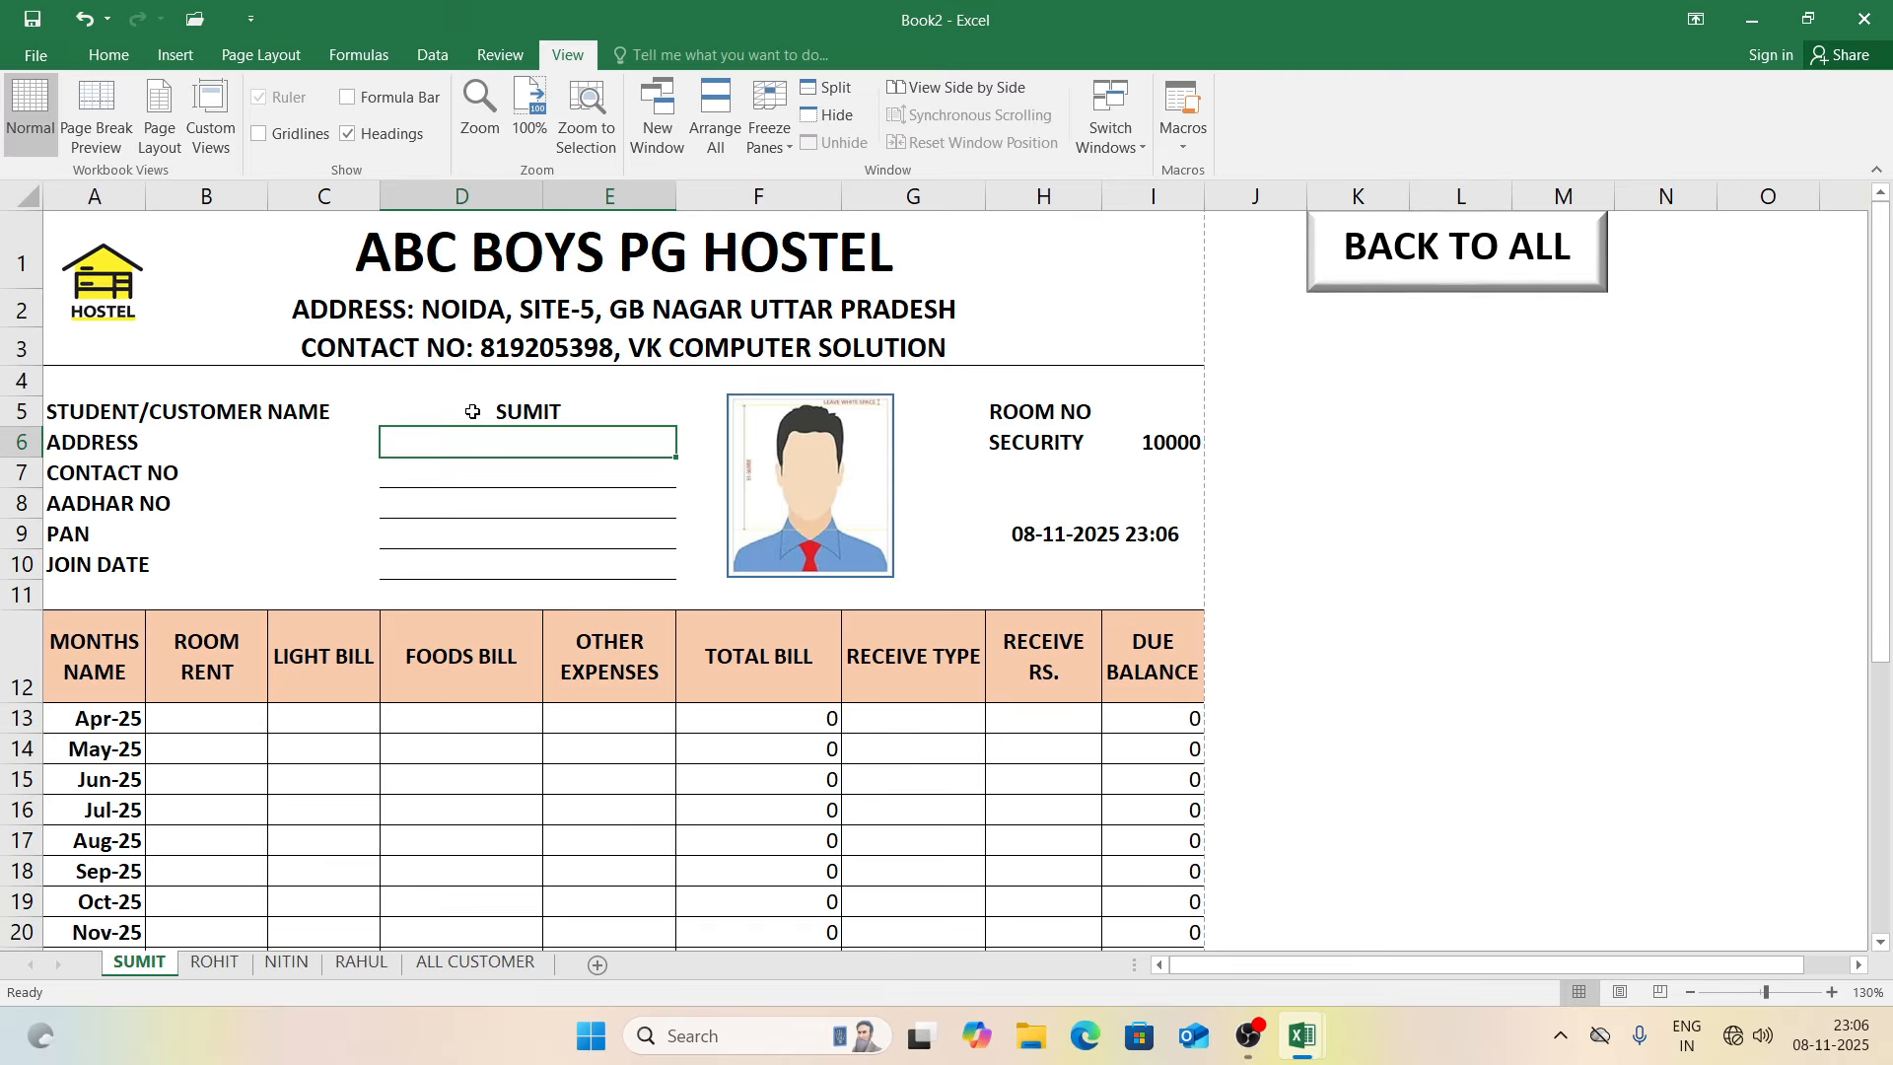
pyautogui.write('DANKAUR')
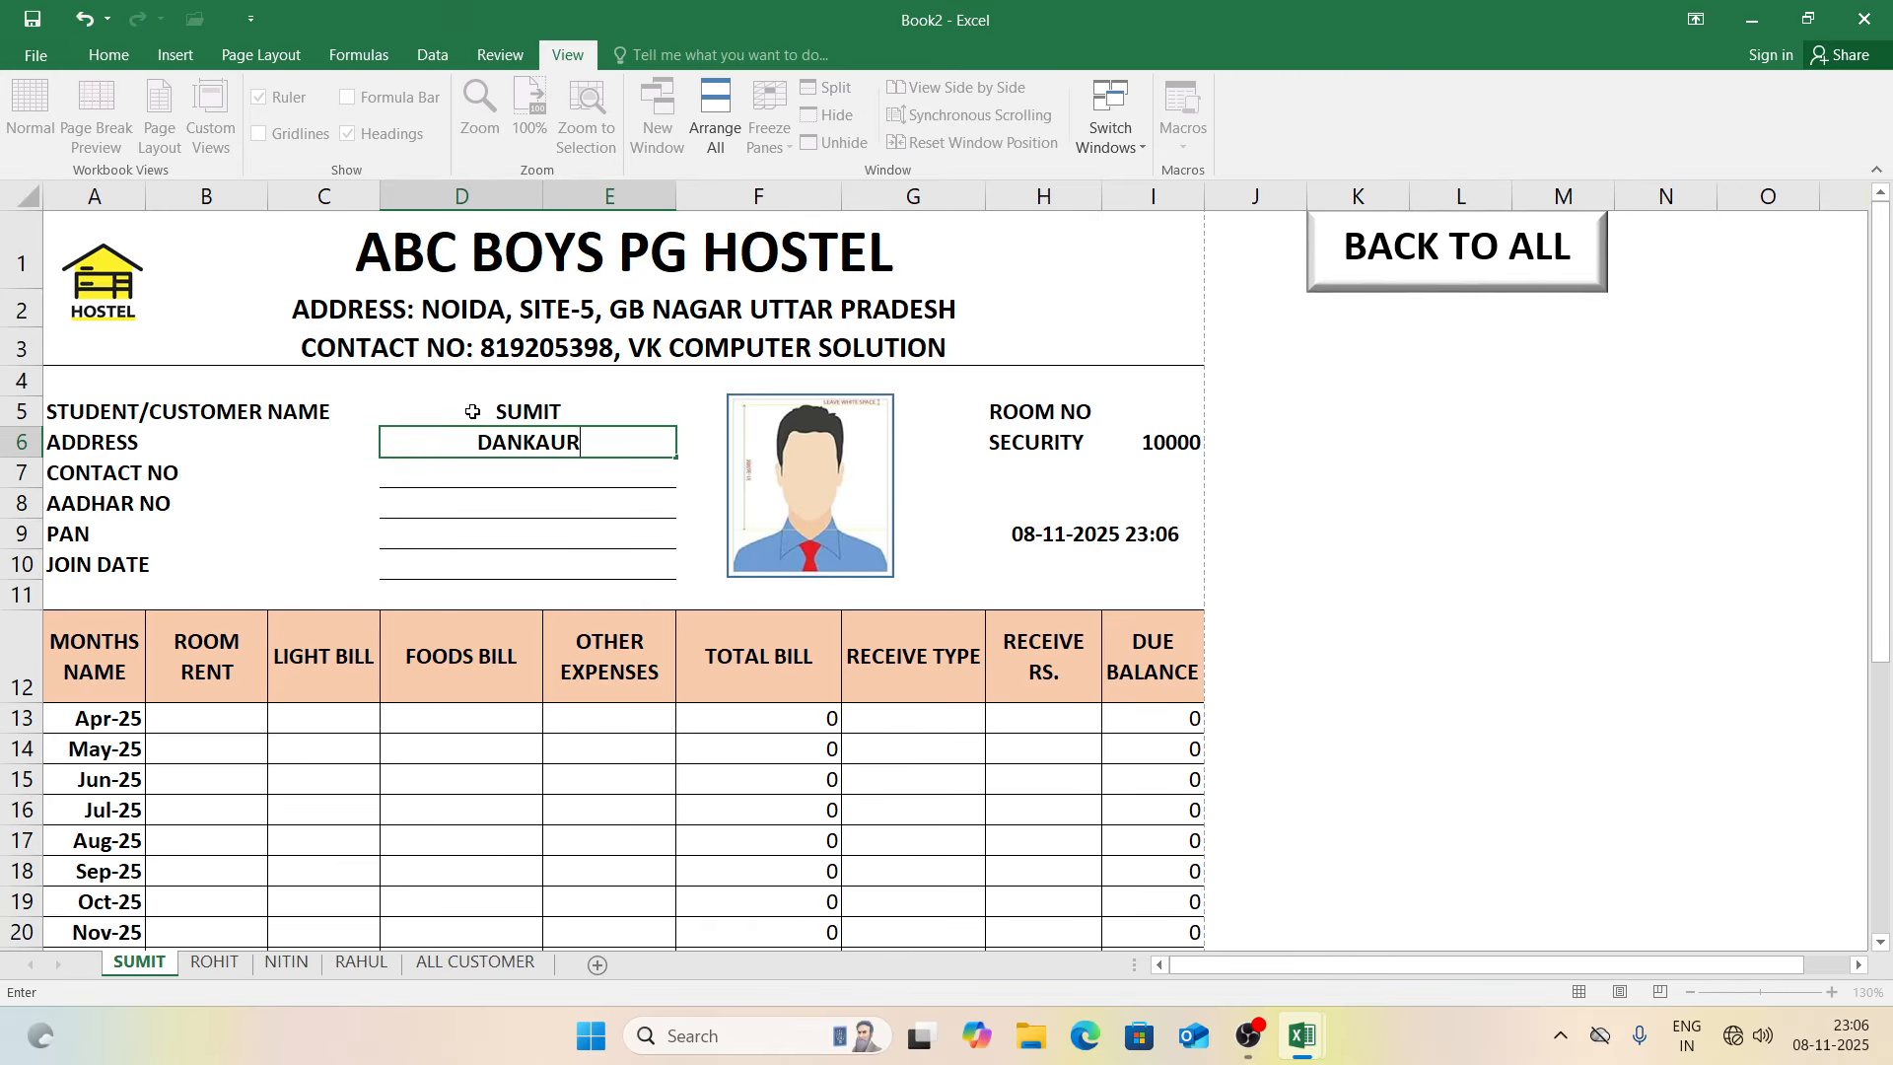
pyautogui.press('Return')
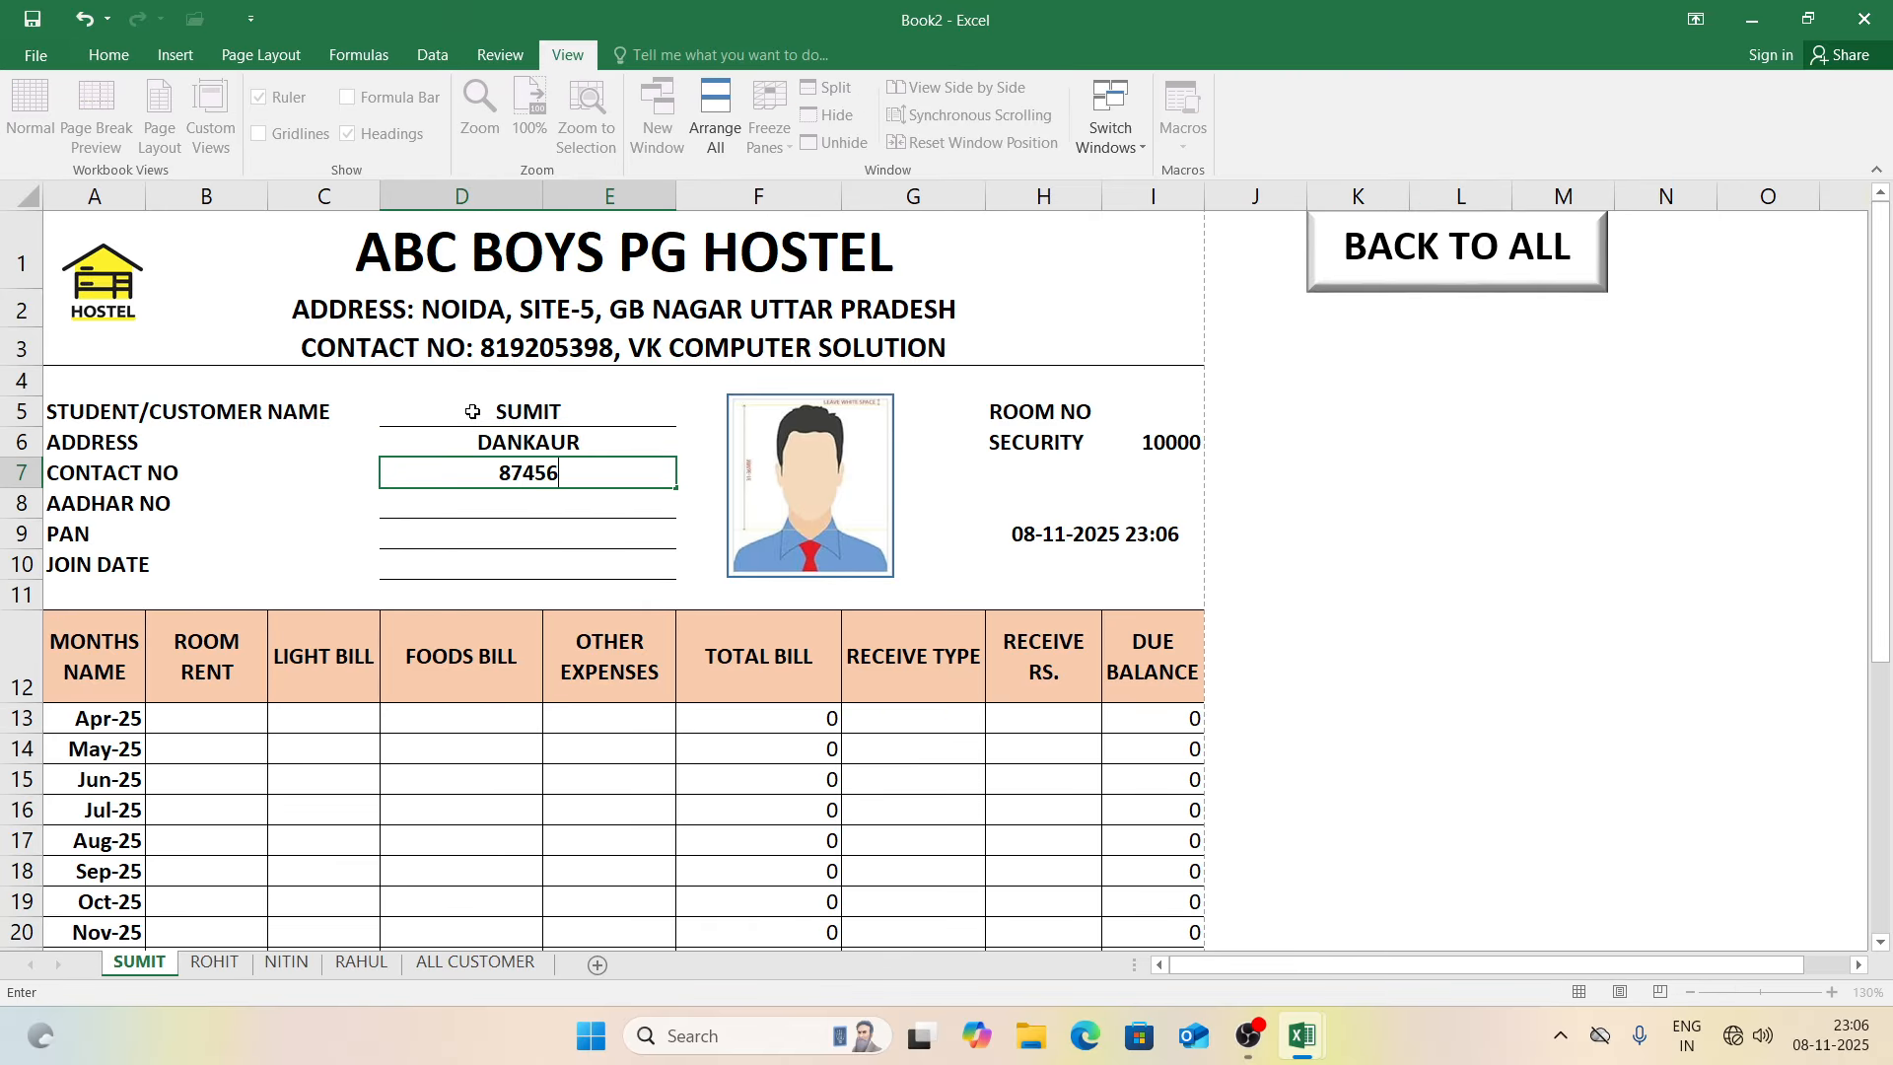
pyautogui.press('Return')
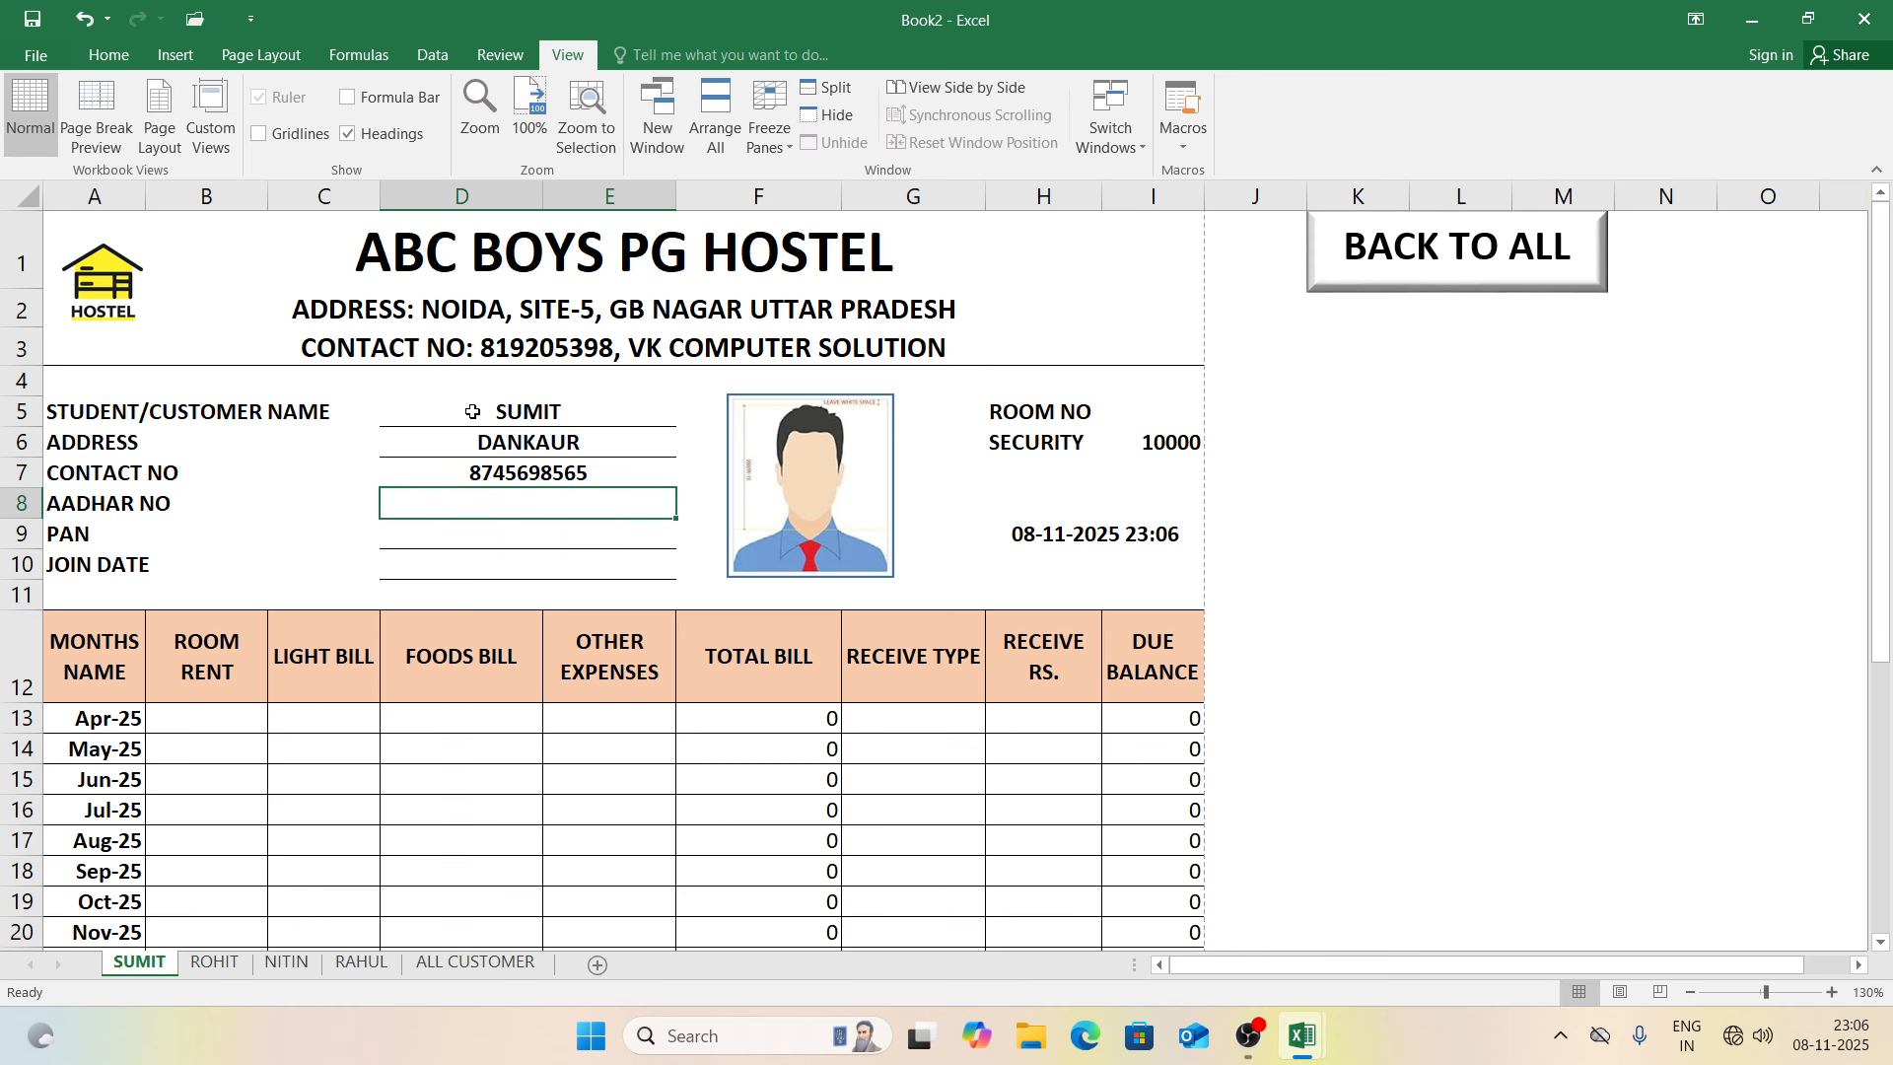
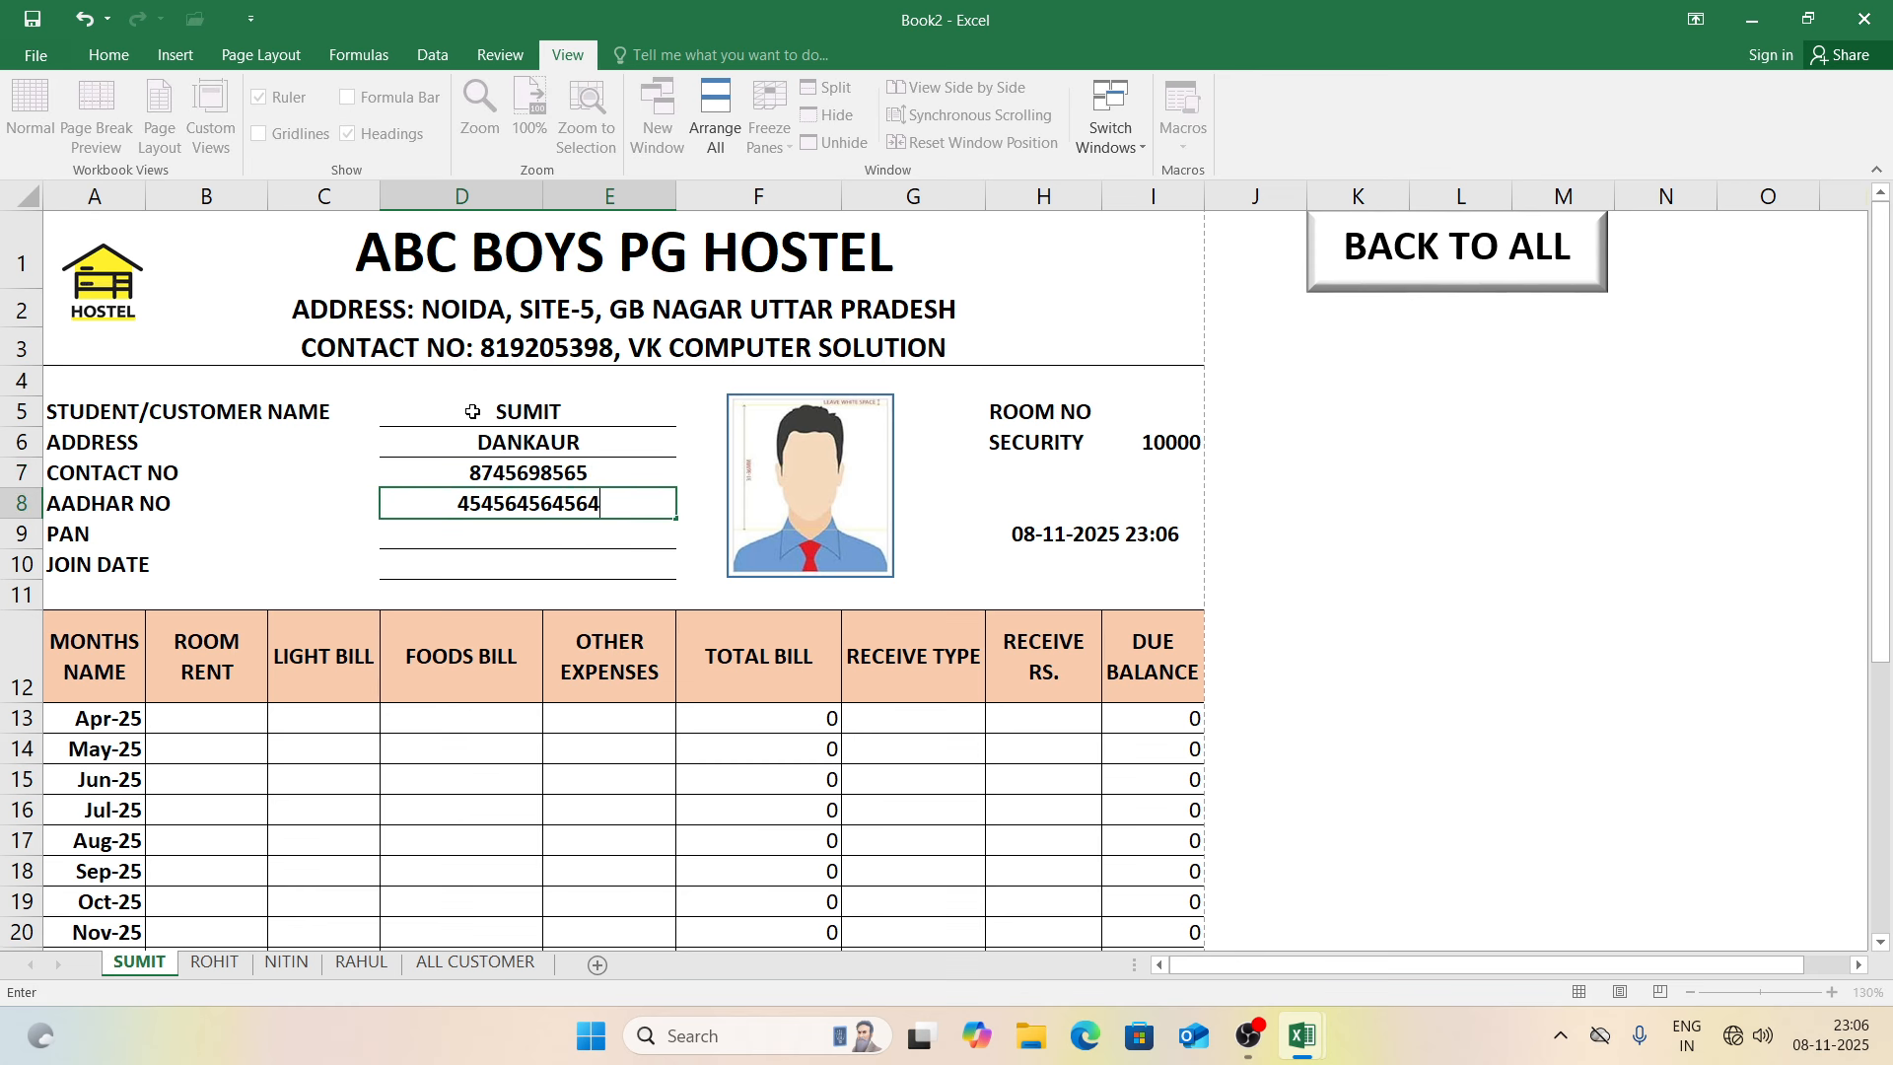
pyautogui.press('Return')
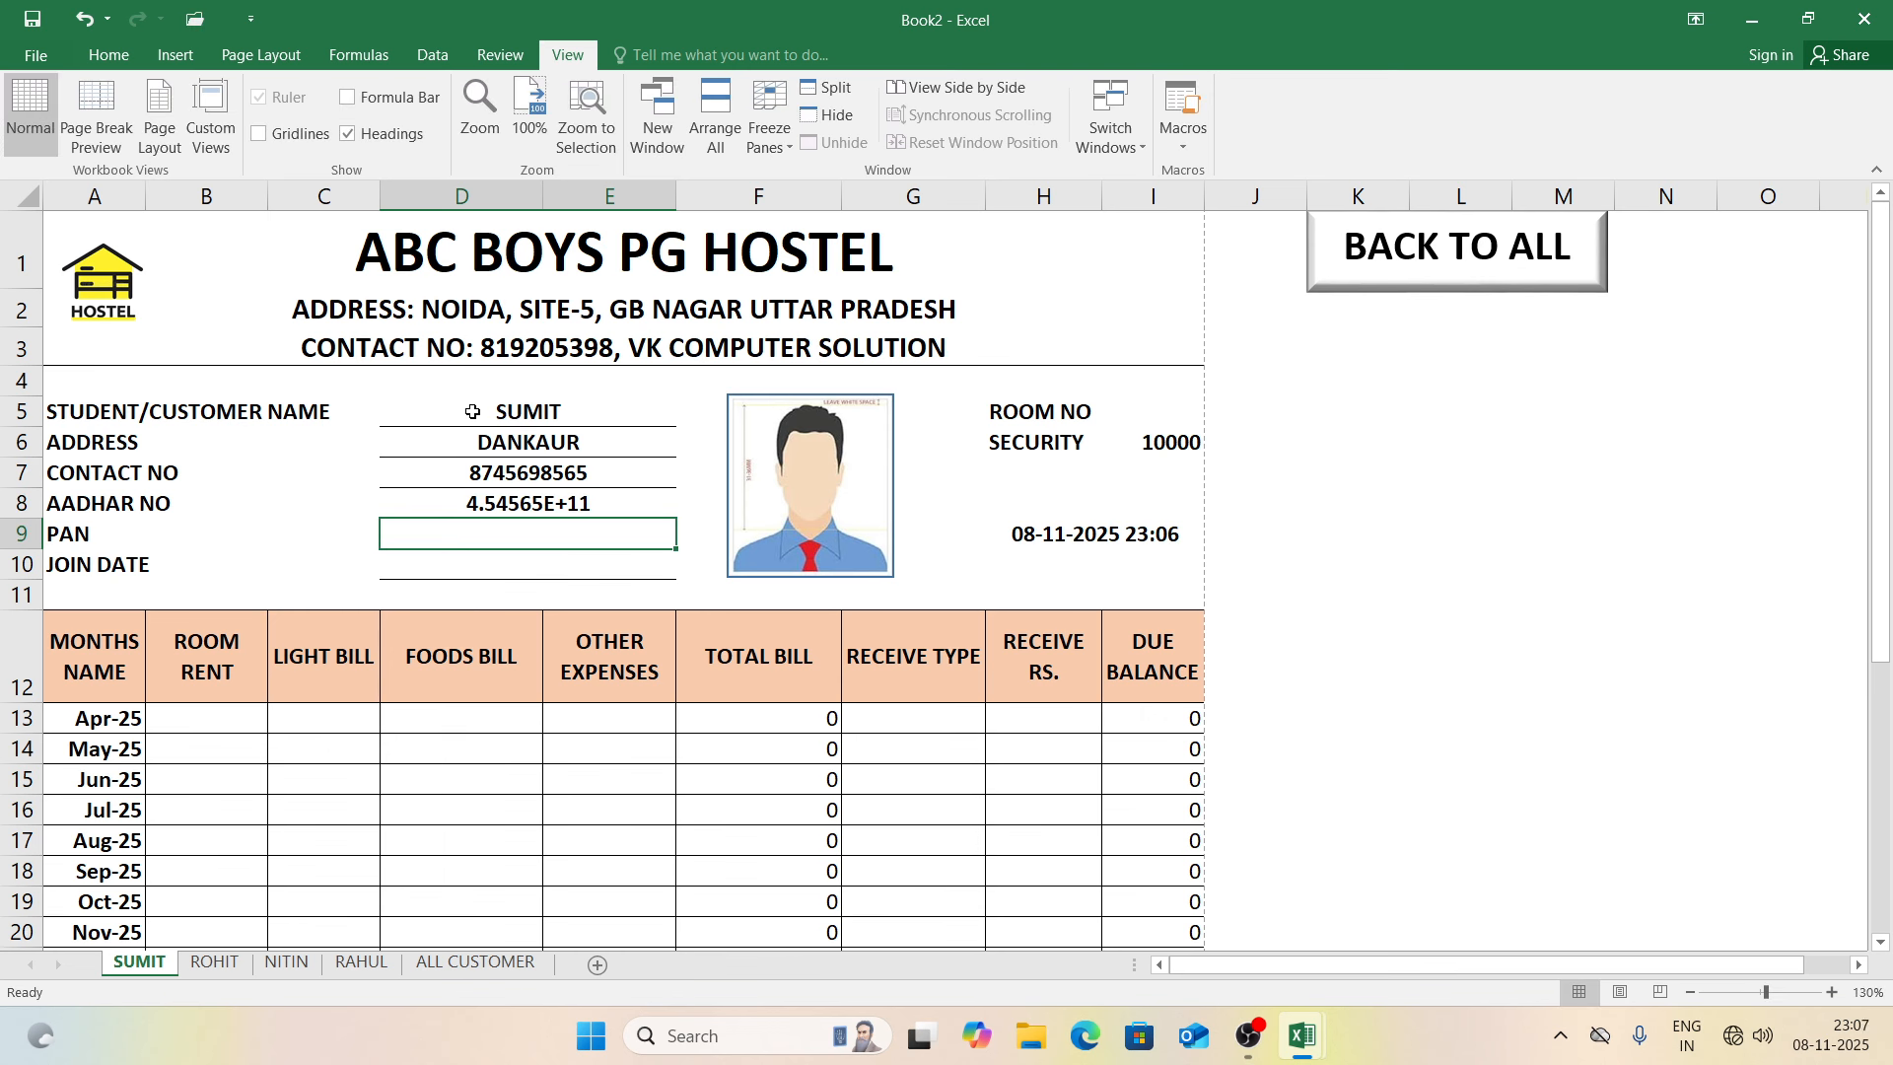
# Step: Set the join date to today (08-11-2025) and room 101, then return to ALL CUSTOMER
pyautogui.press('Return')
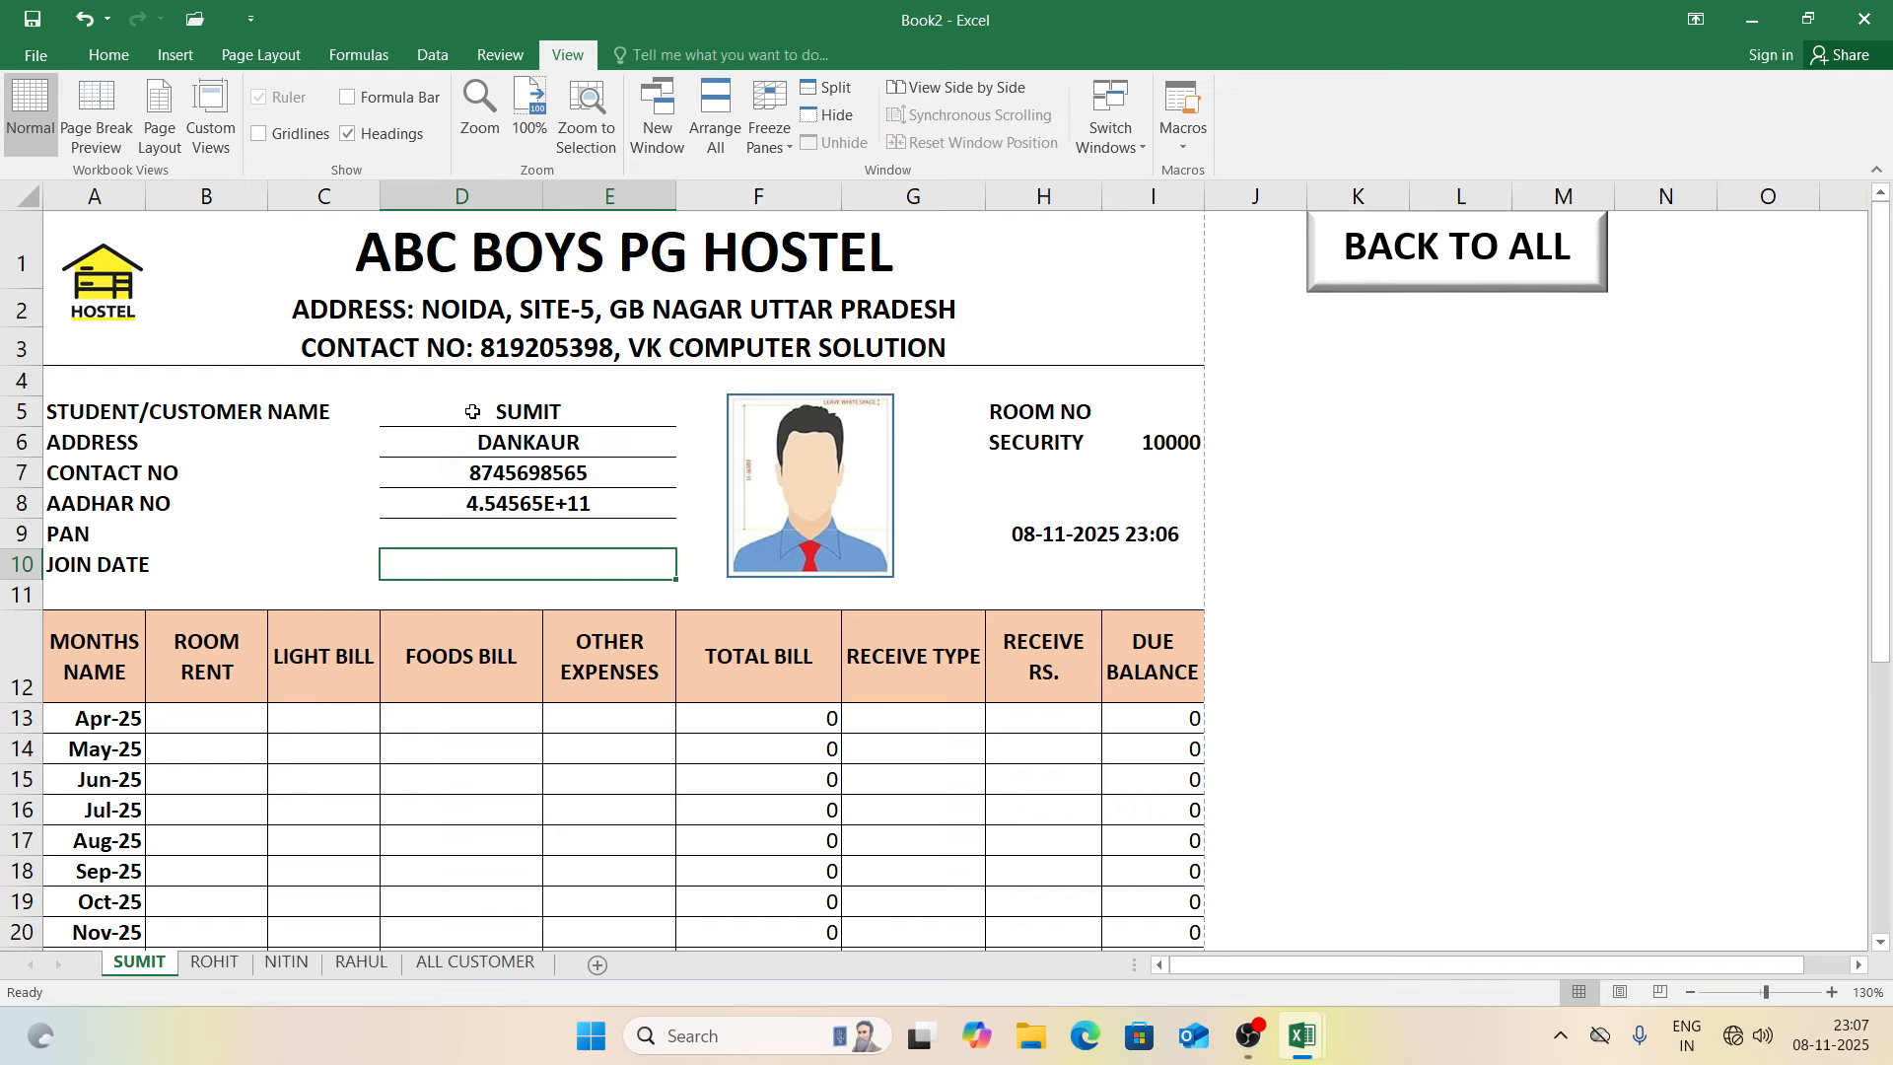
pyautogui.hotkey('ctrl', ';')
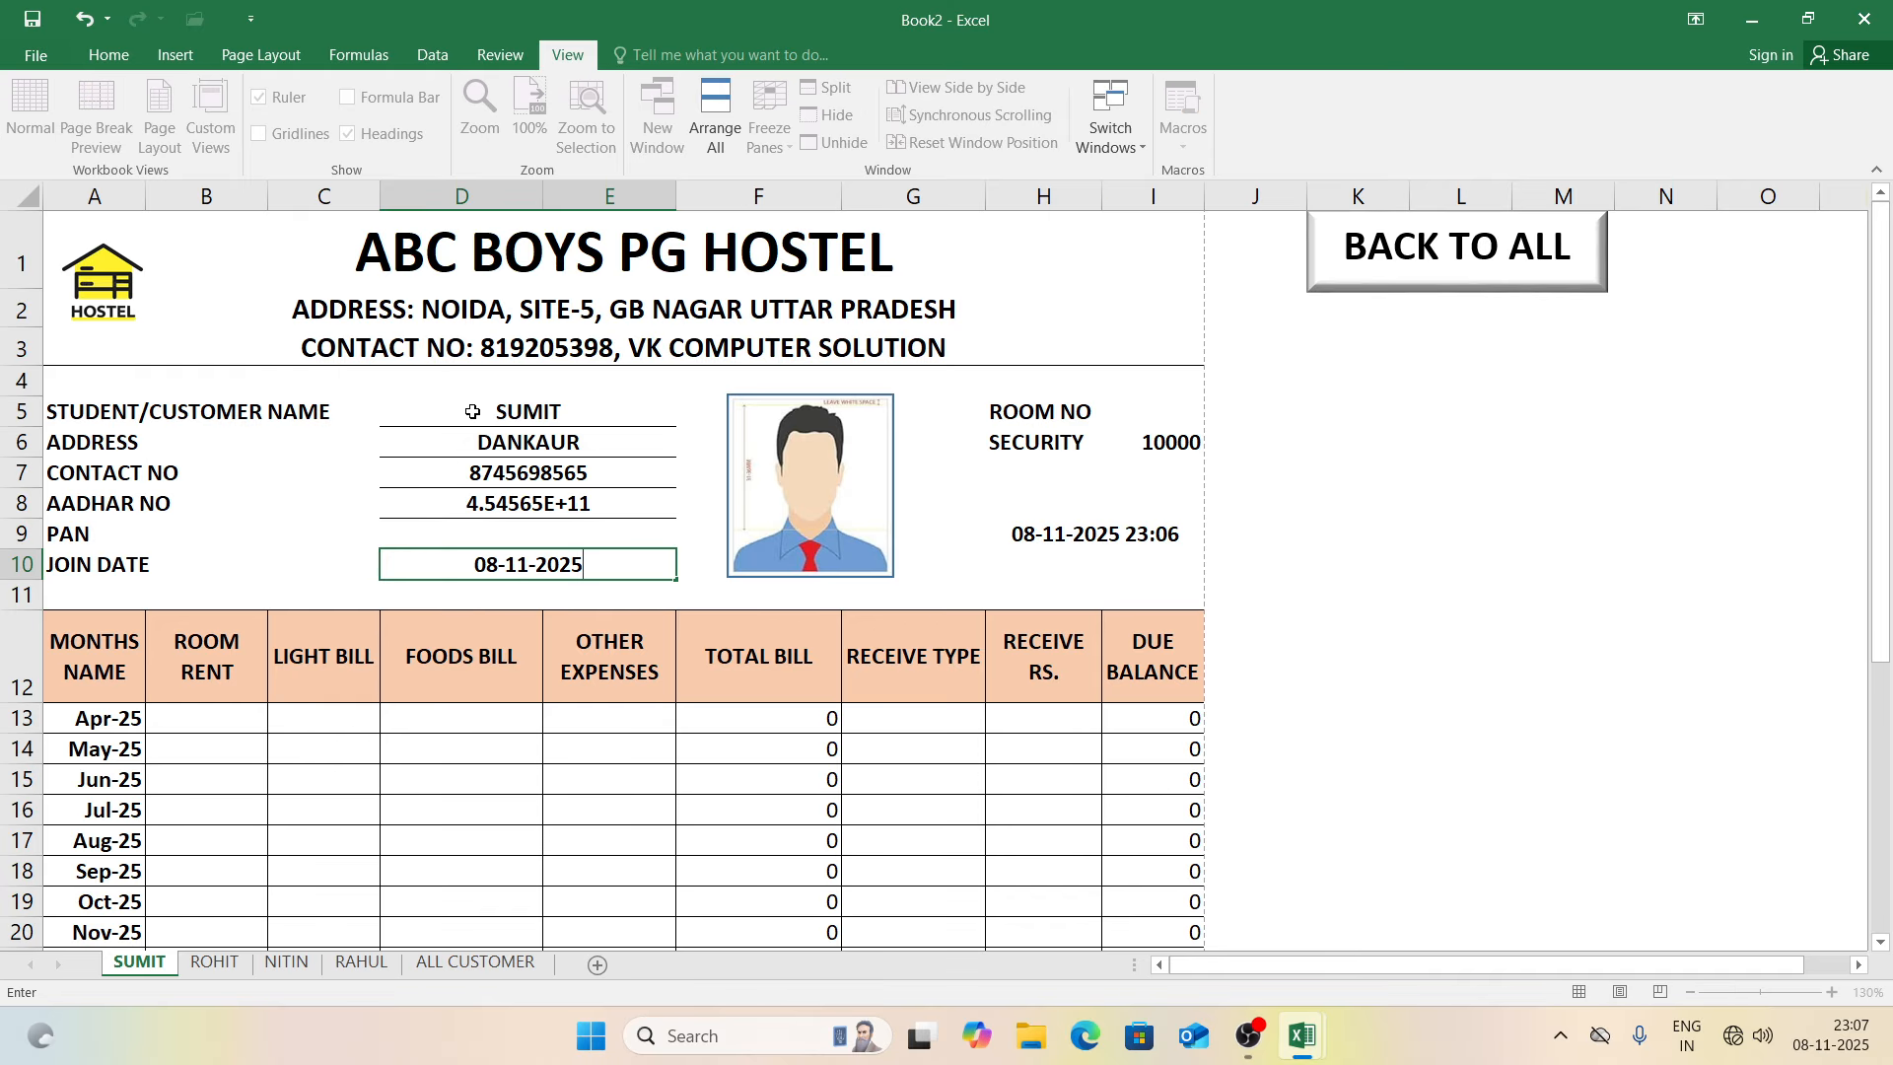
pyautogui.press('Return')
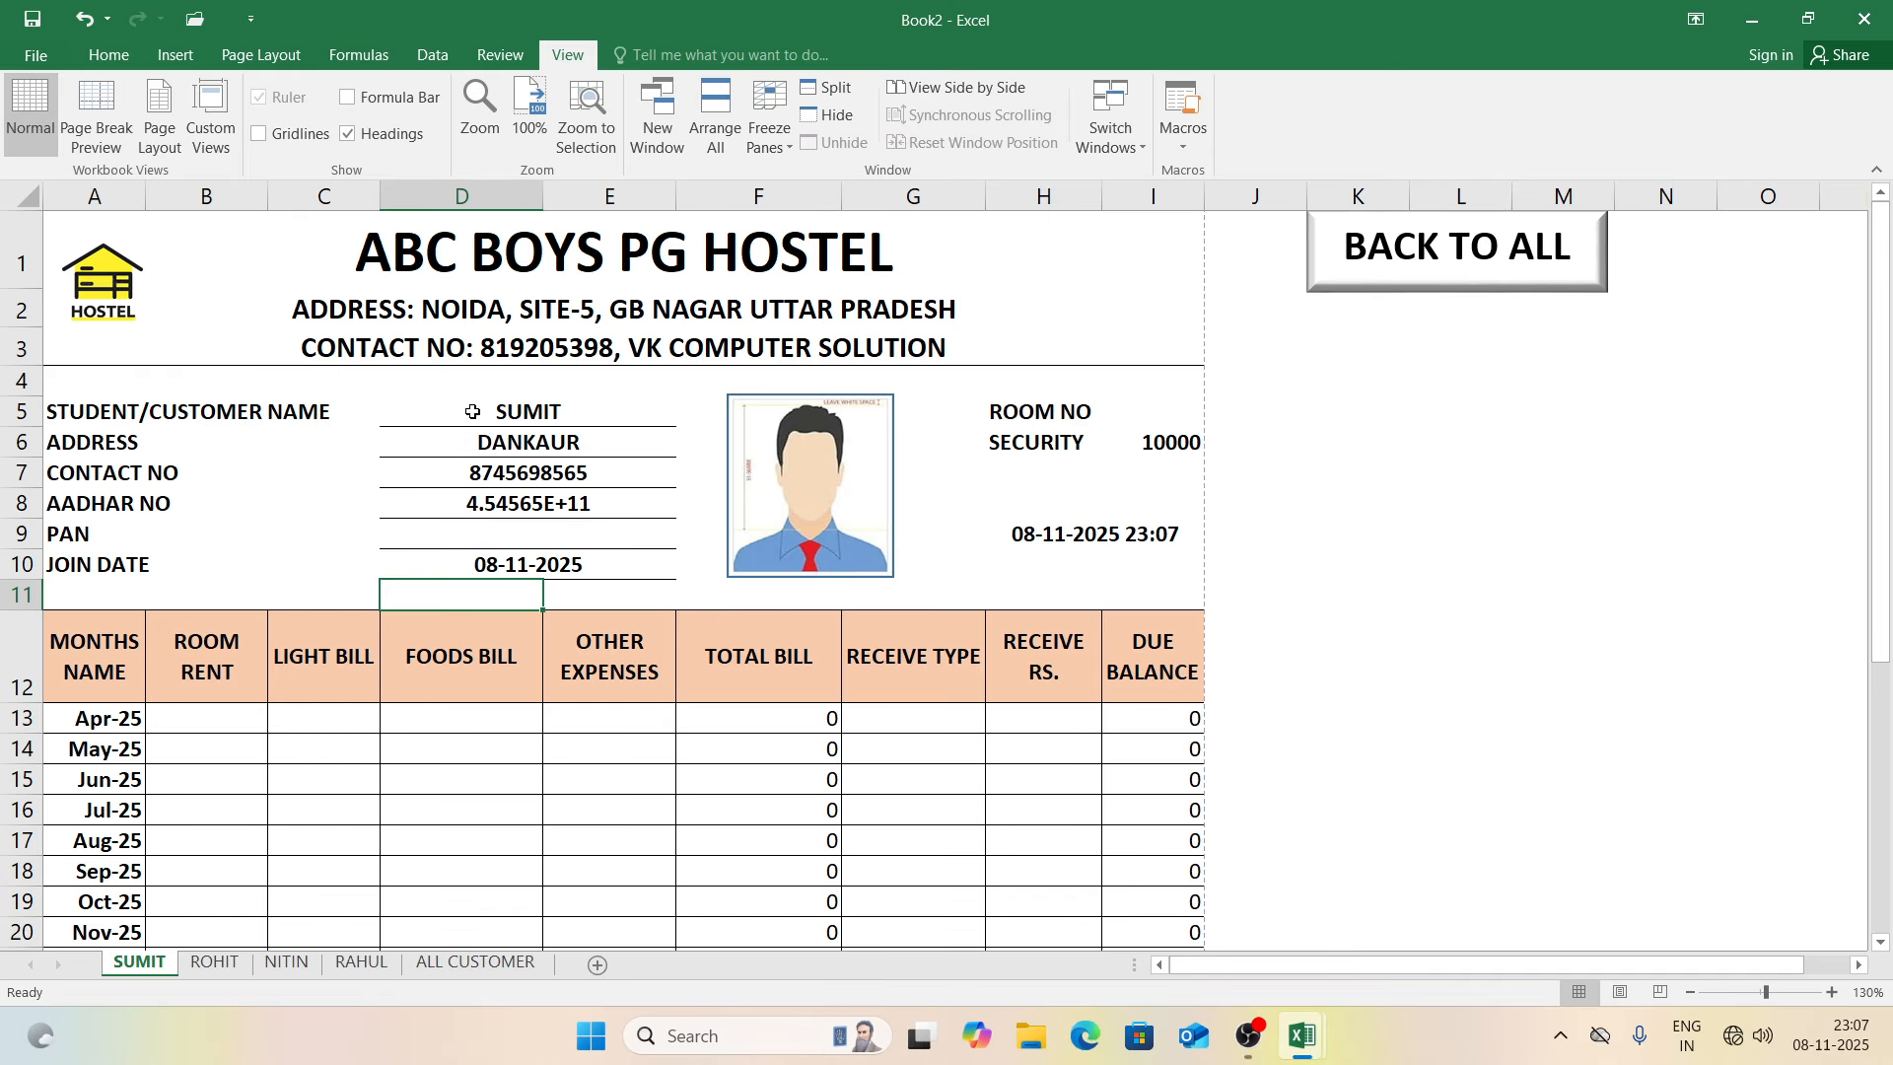
pyautogui.click(1177, 408)
pyautogui.write('101')
pyautogui.press('Return')
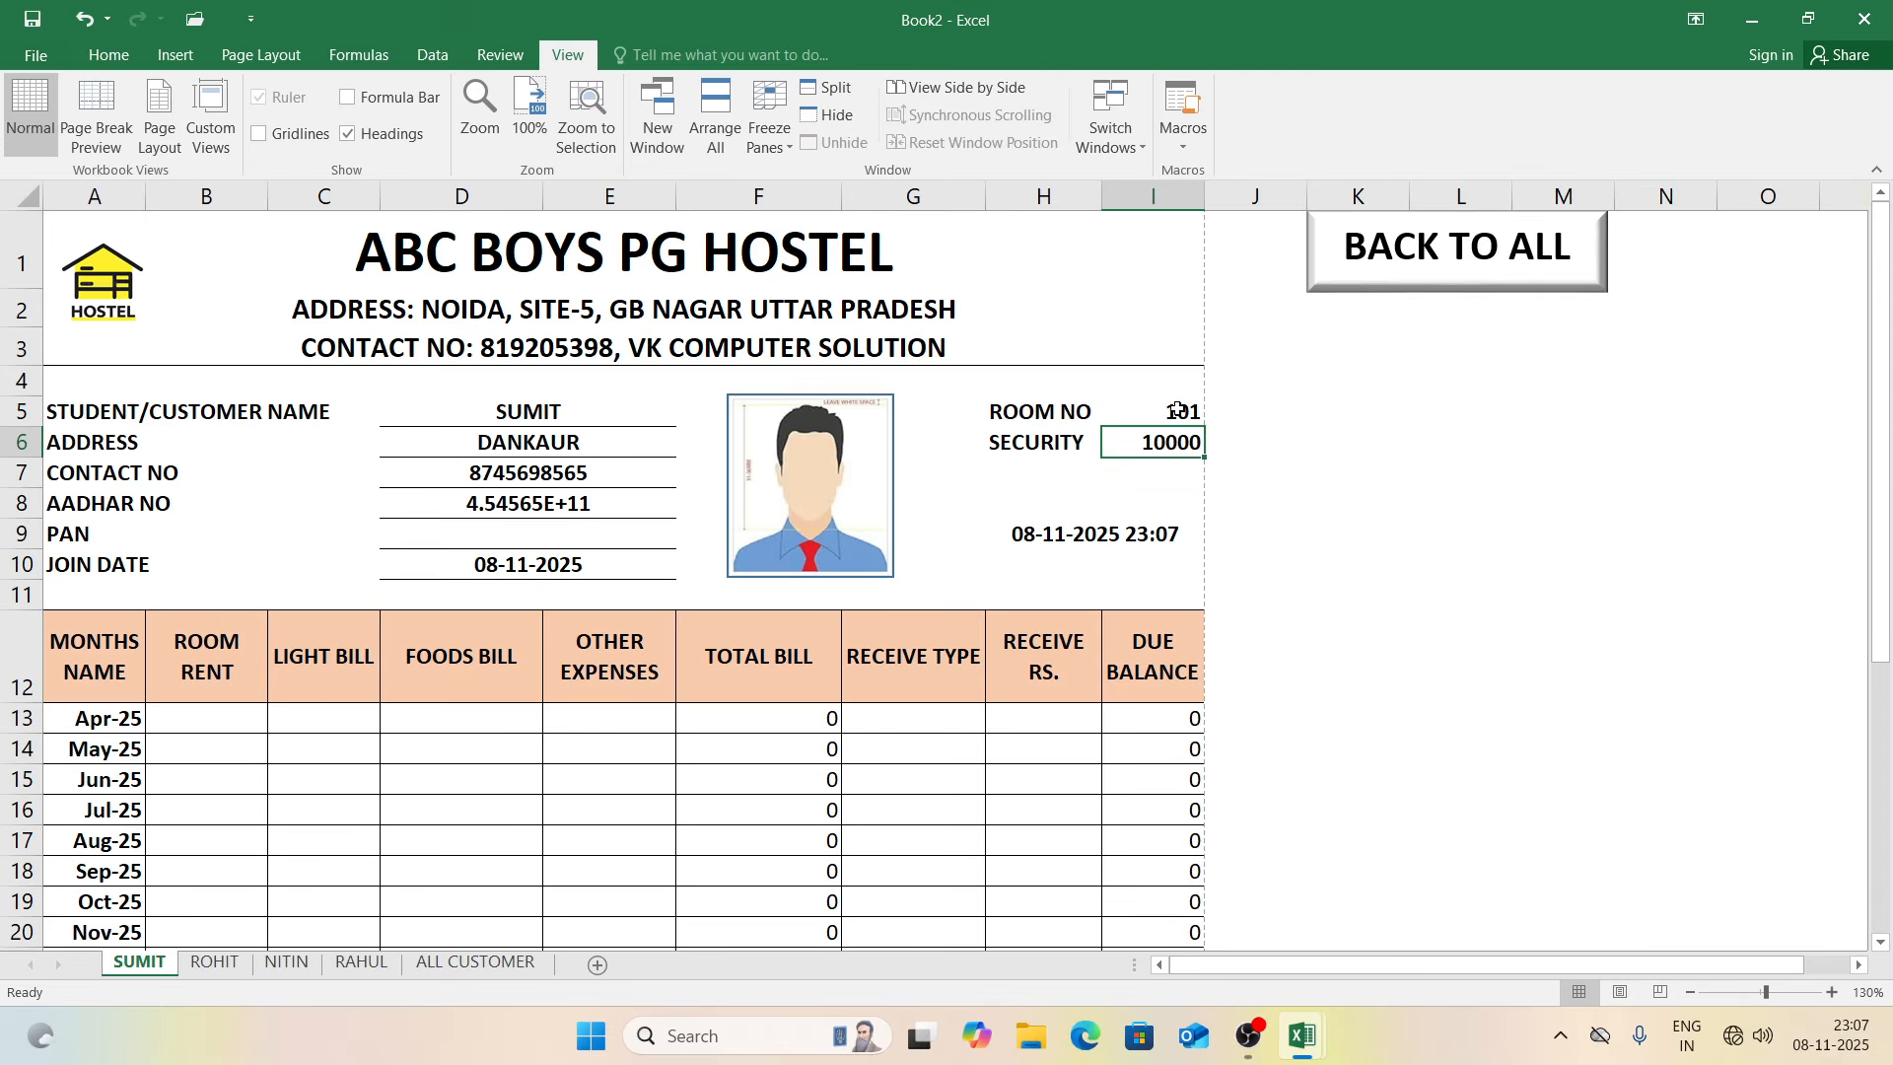
pyautogui.click(1255, 434)
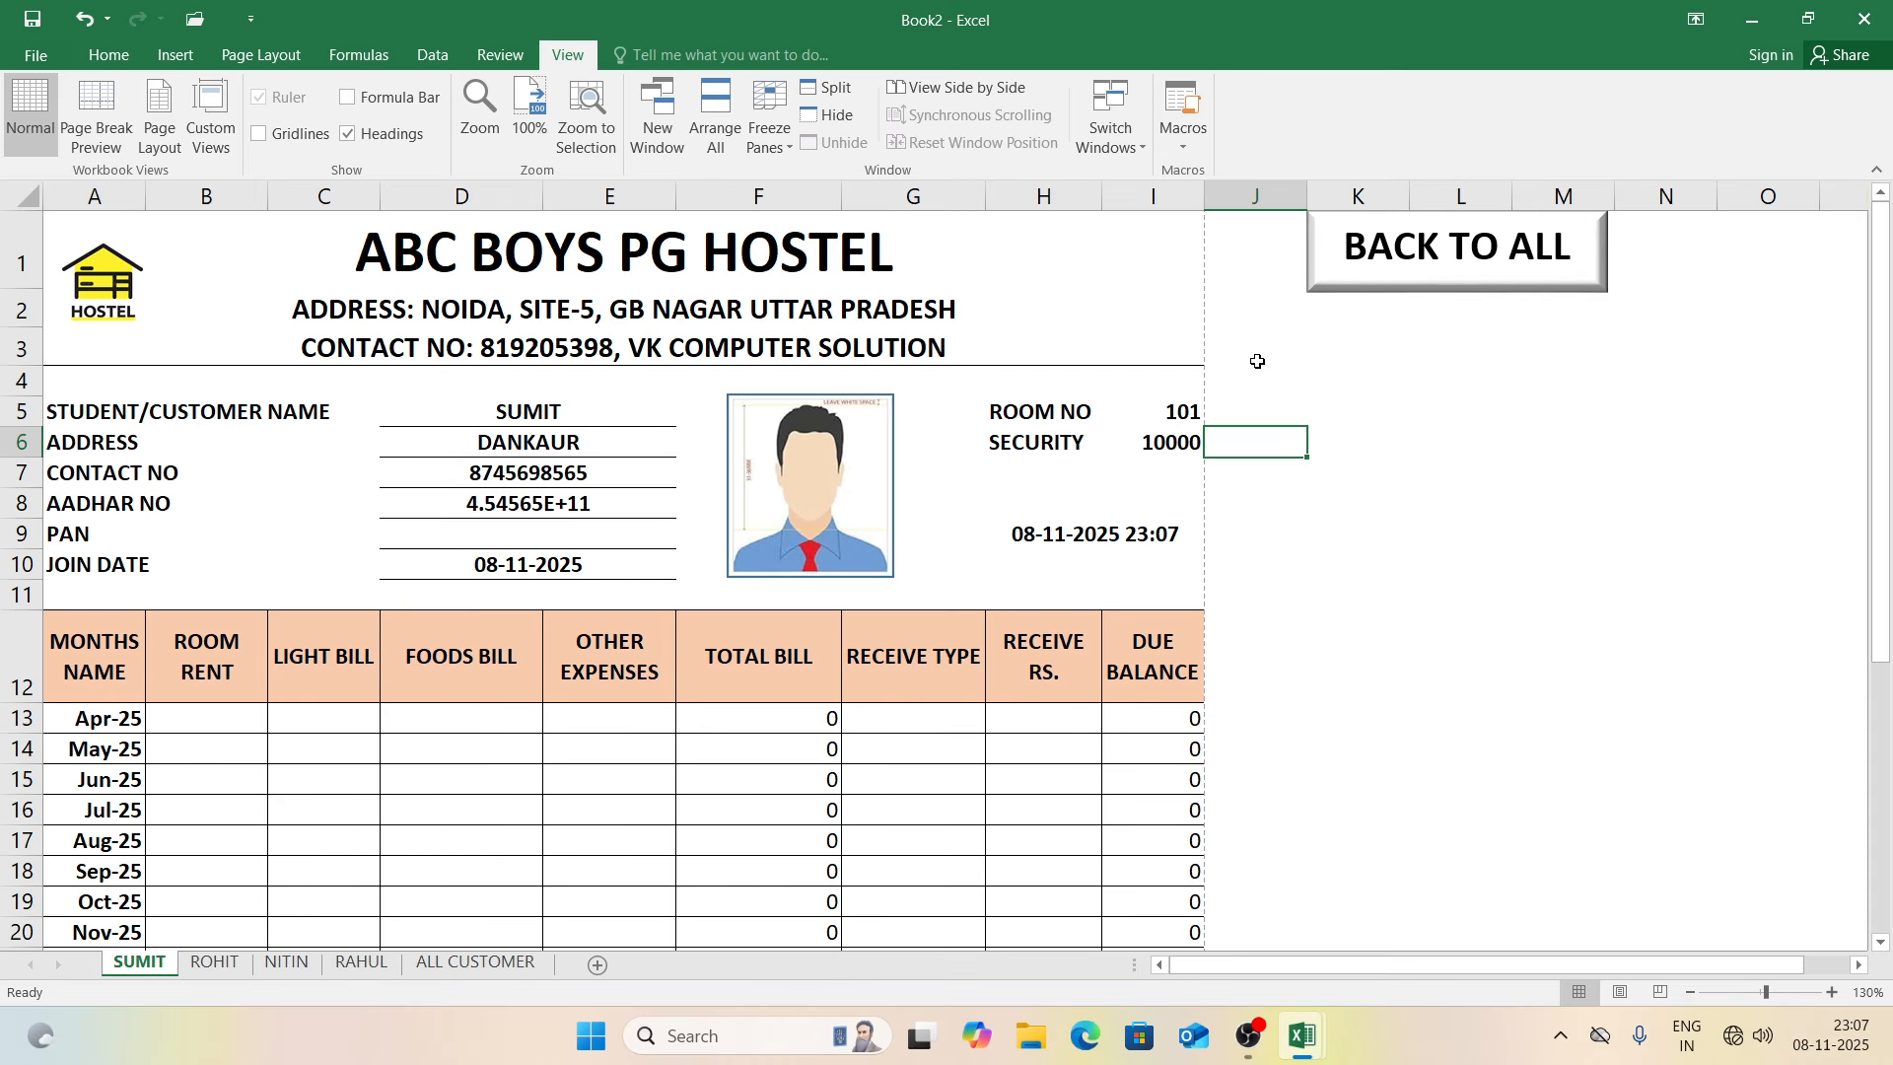
pyautogui.click(1372, 283)
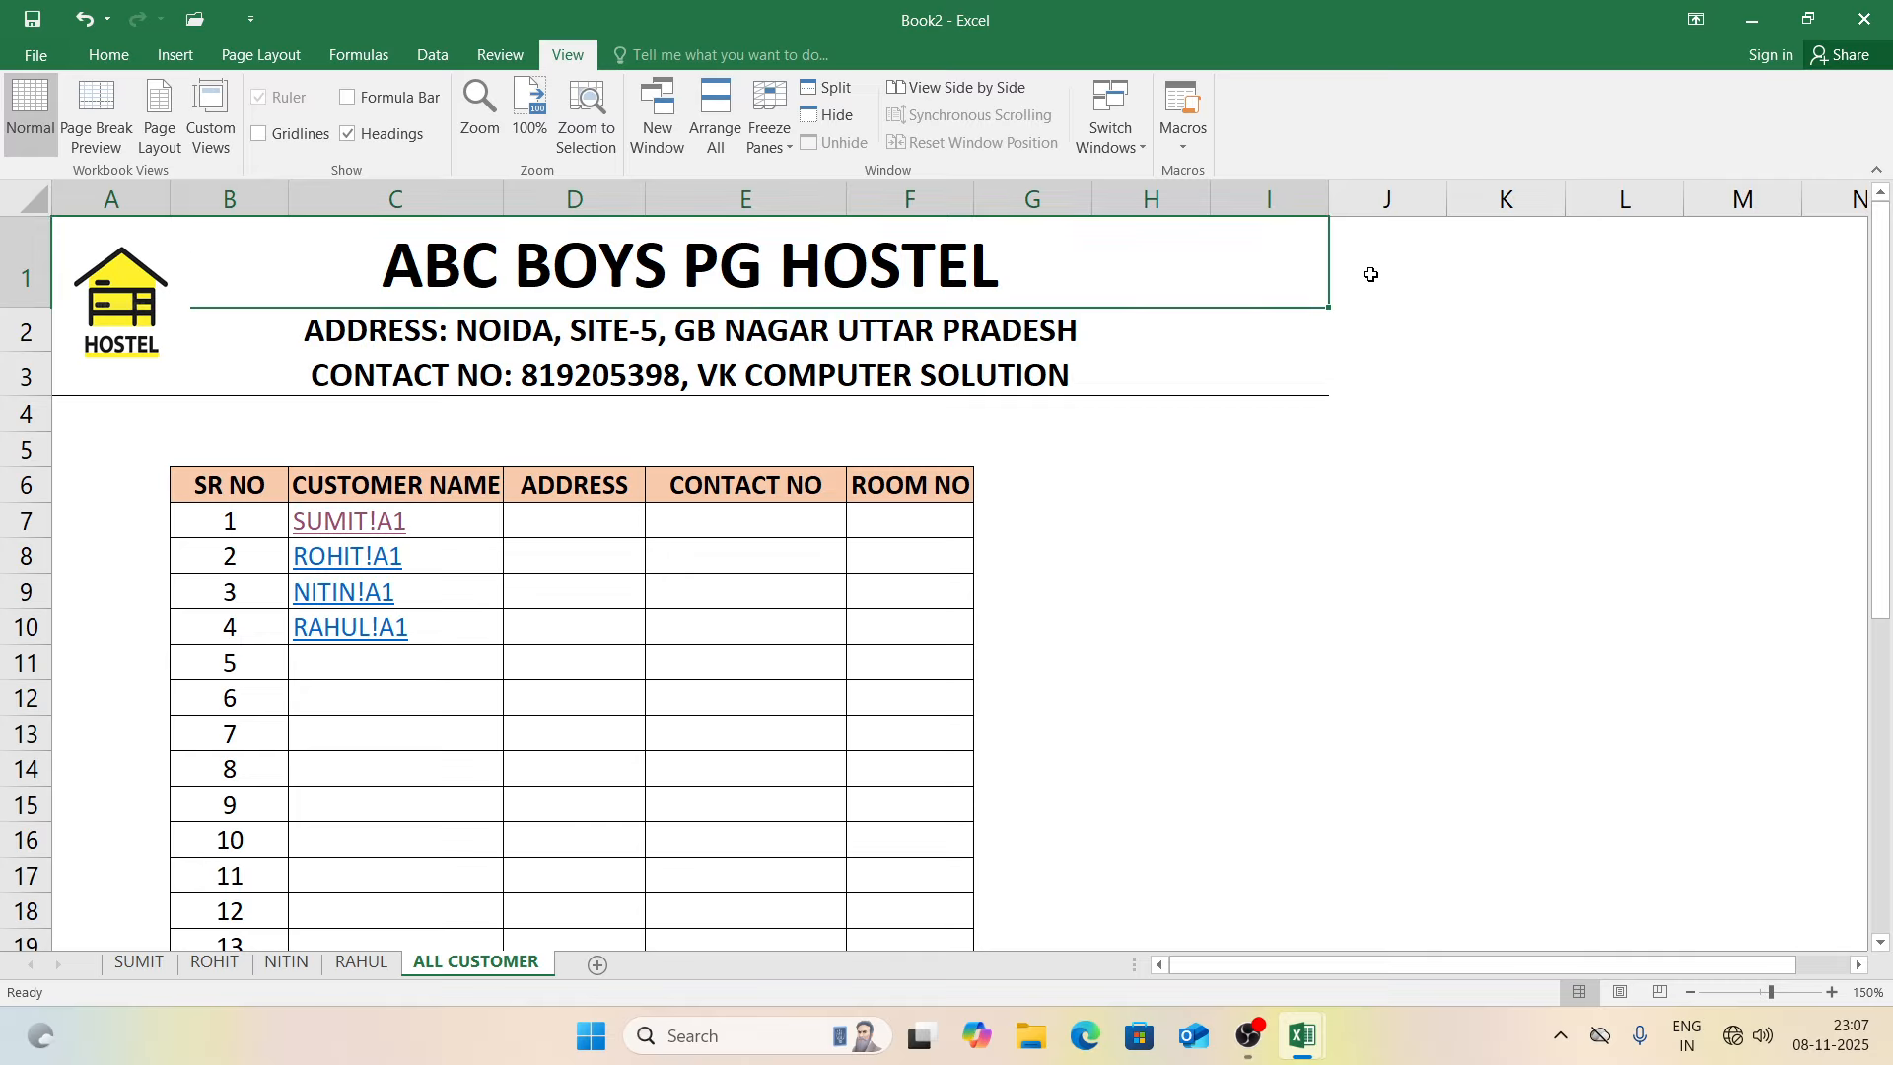
# Step: On the ROHIT bill, set room 102 and April's other expenses to 8000
pyautogui.click(342, 559)
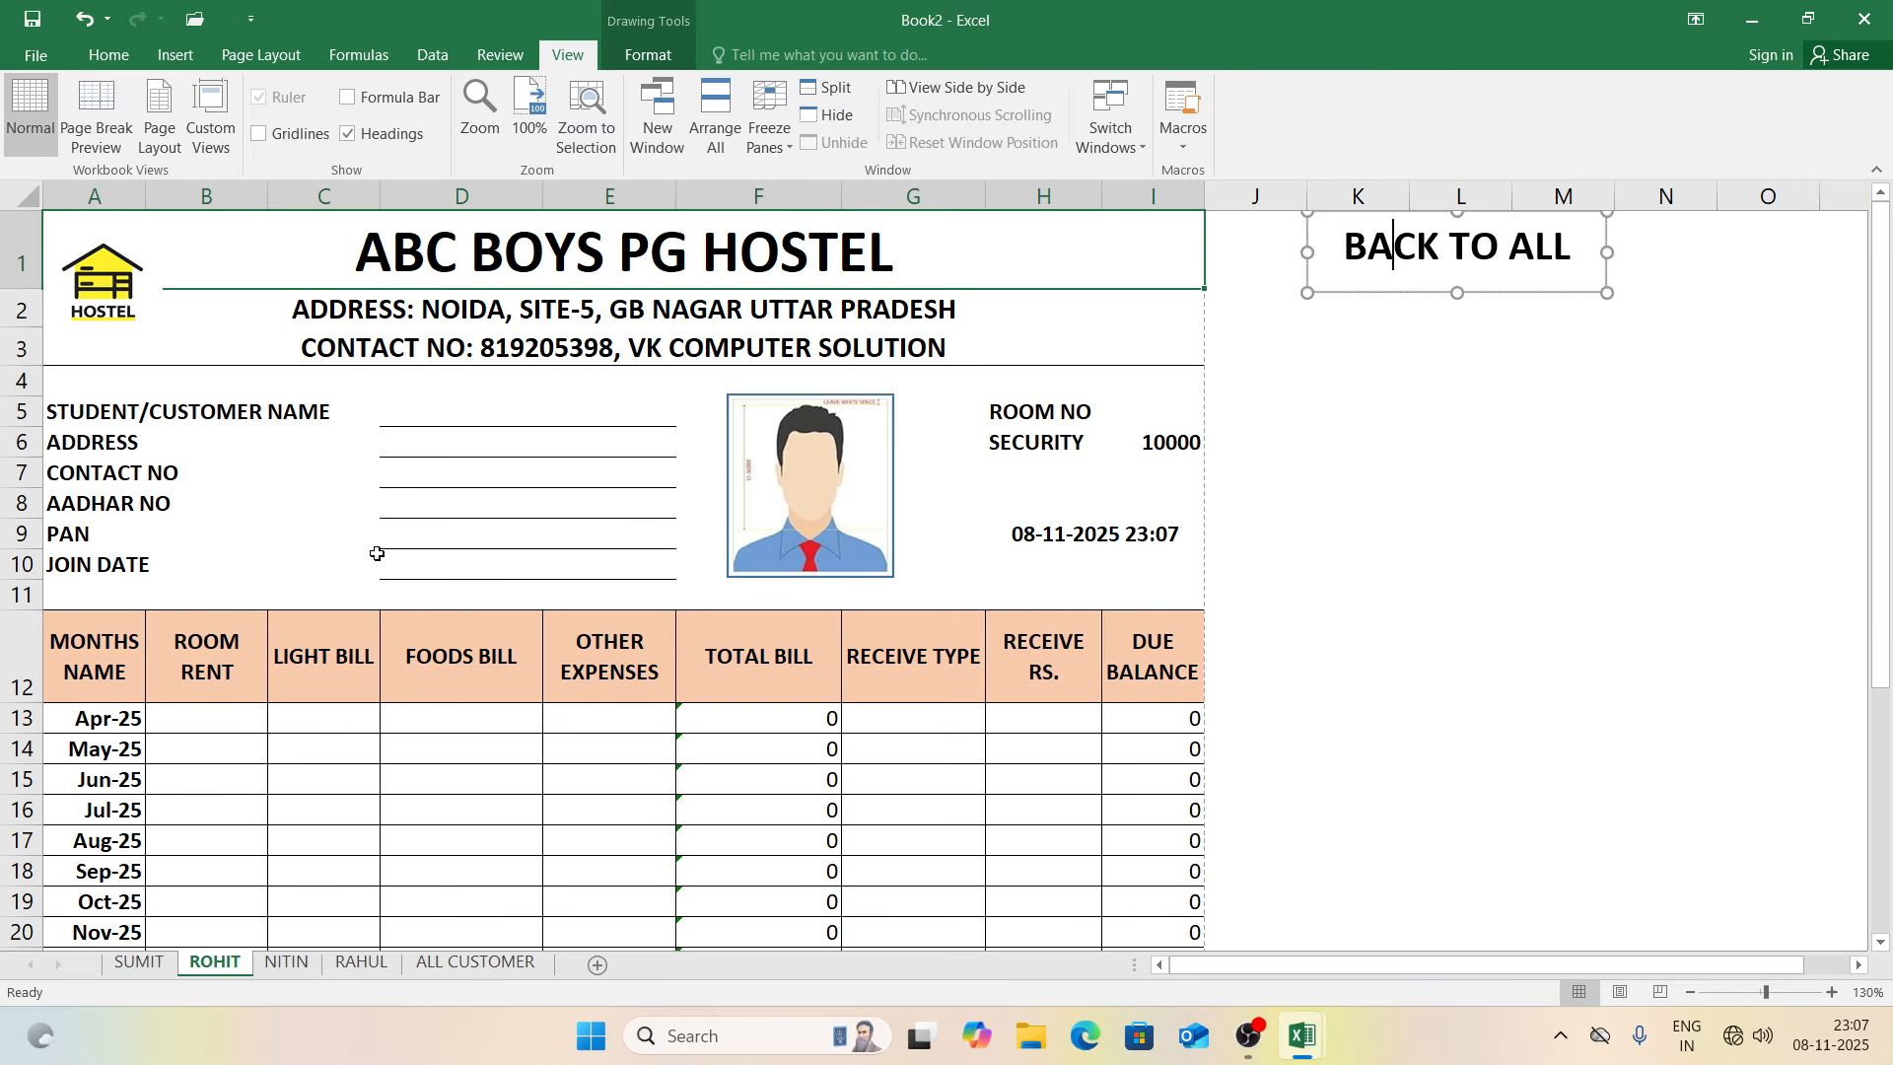
pyautogui.click(1129, 412)
pyautogui.write('102')
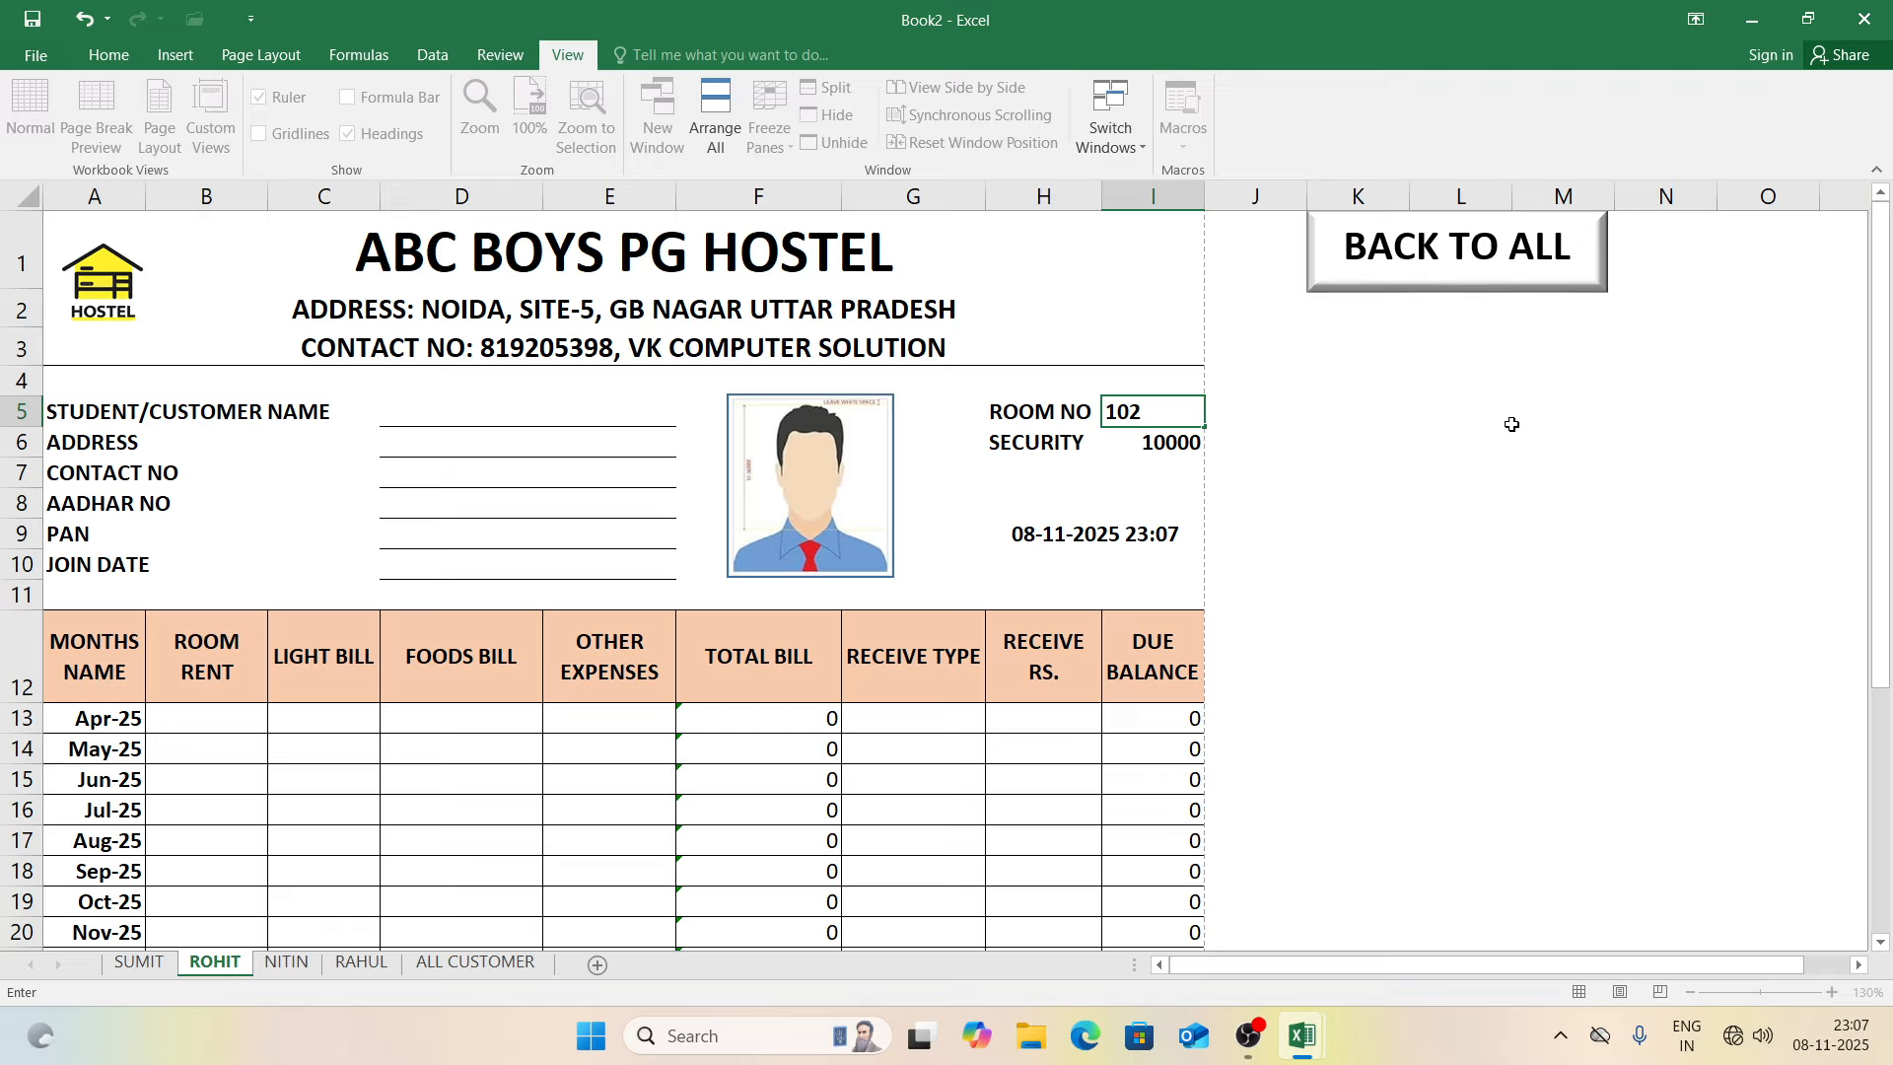
pyautogui.click(1512, 424)
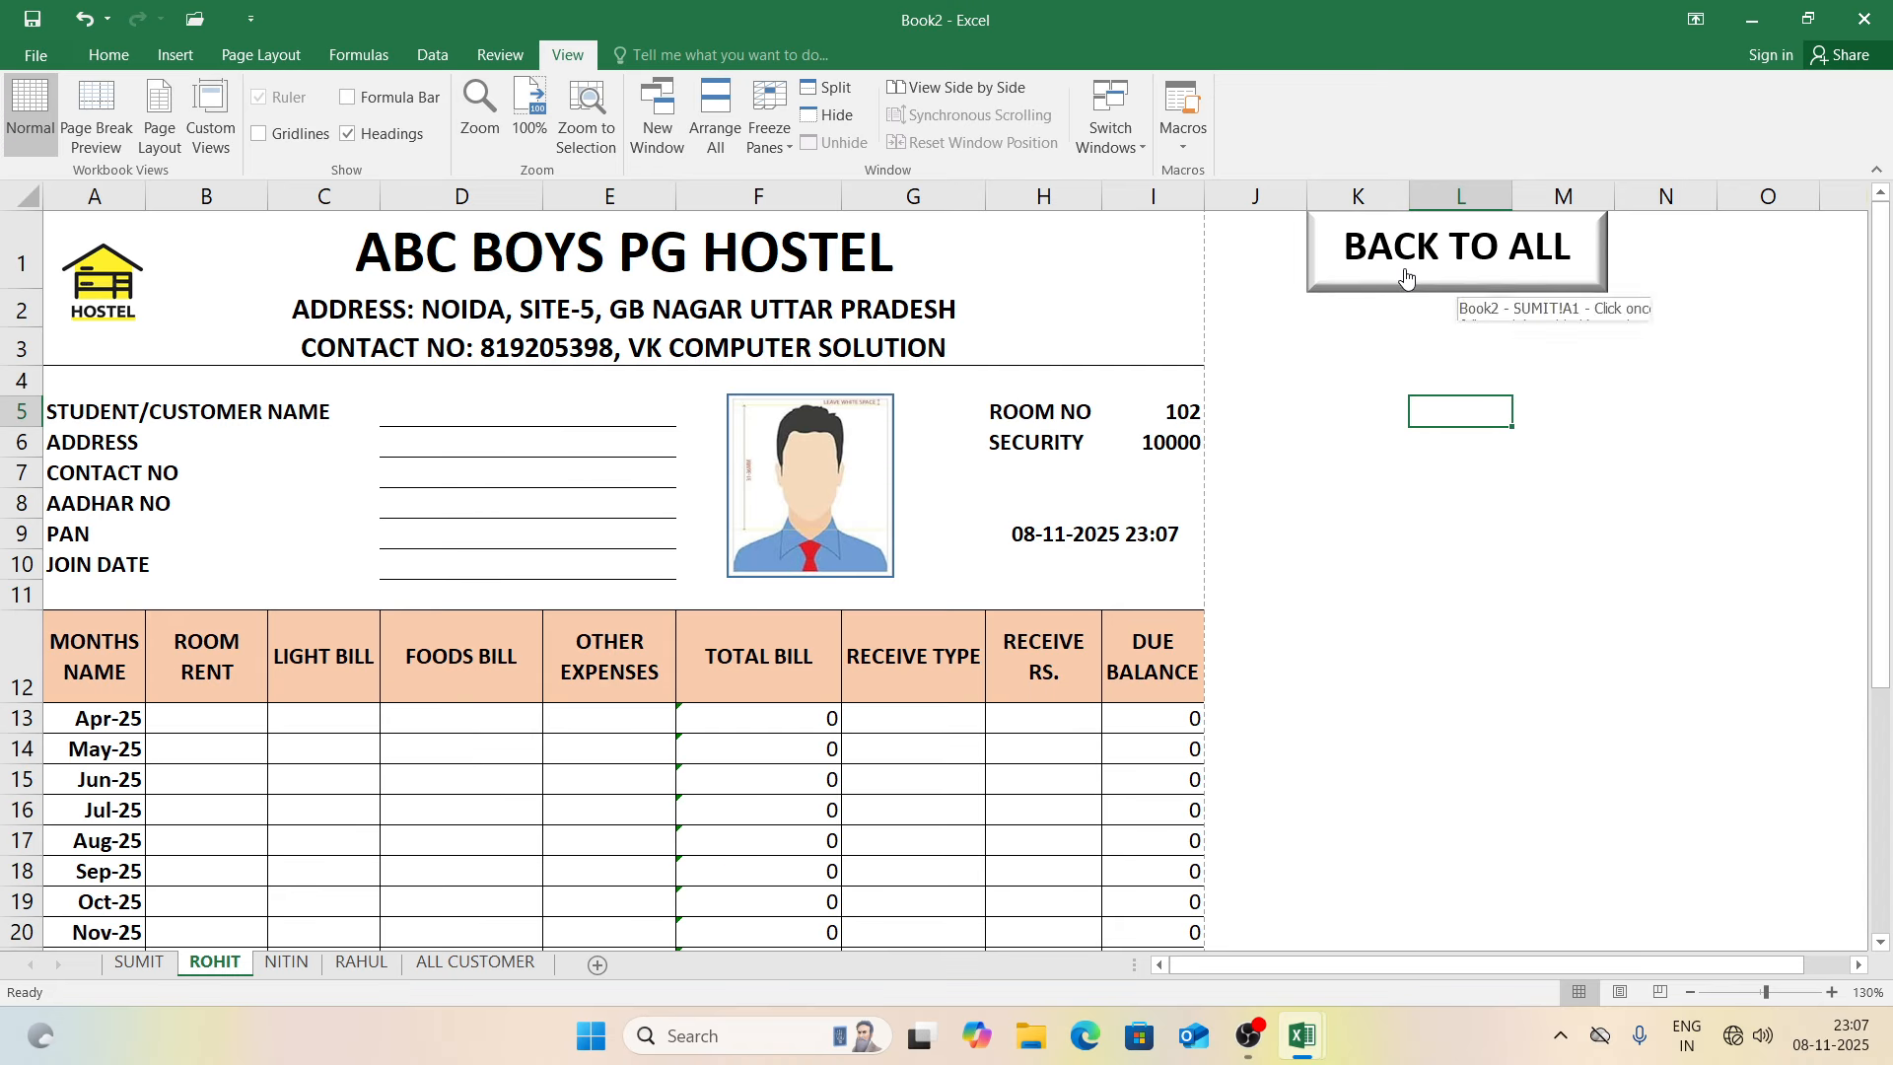
pyautogui.click(225, 716)
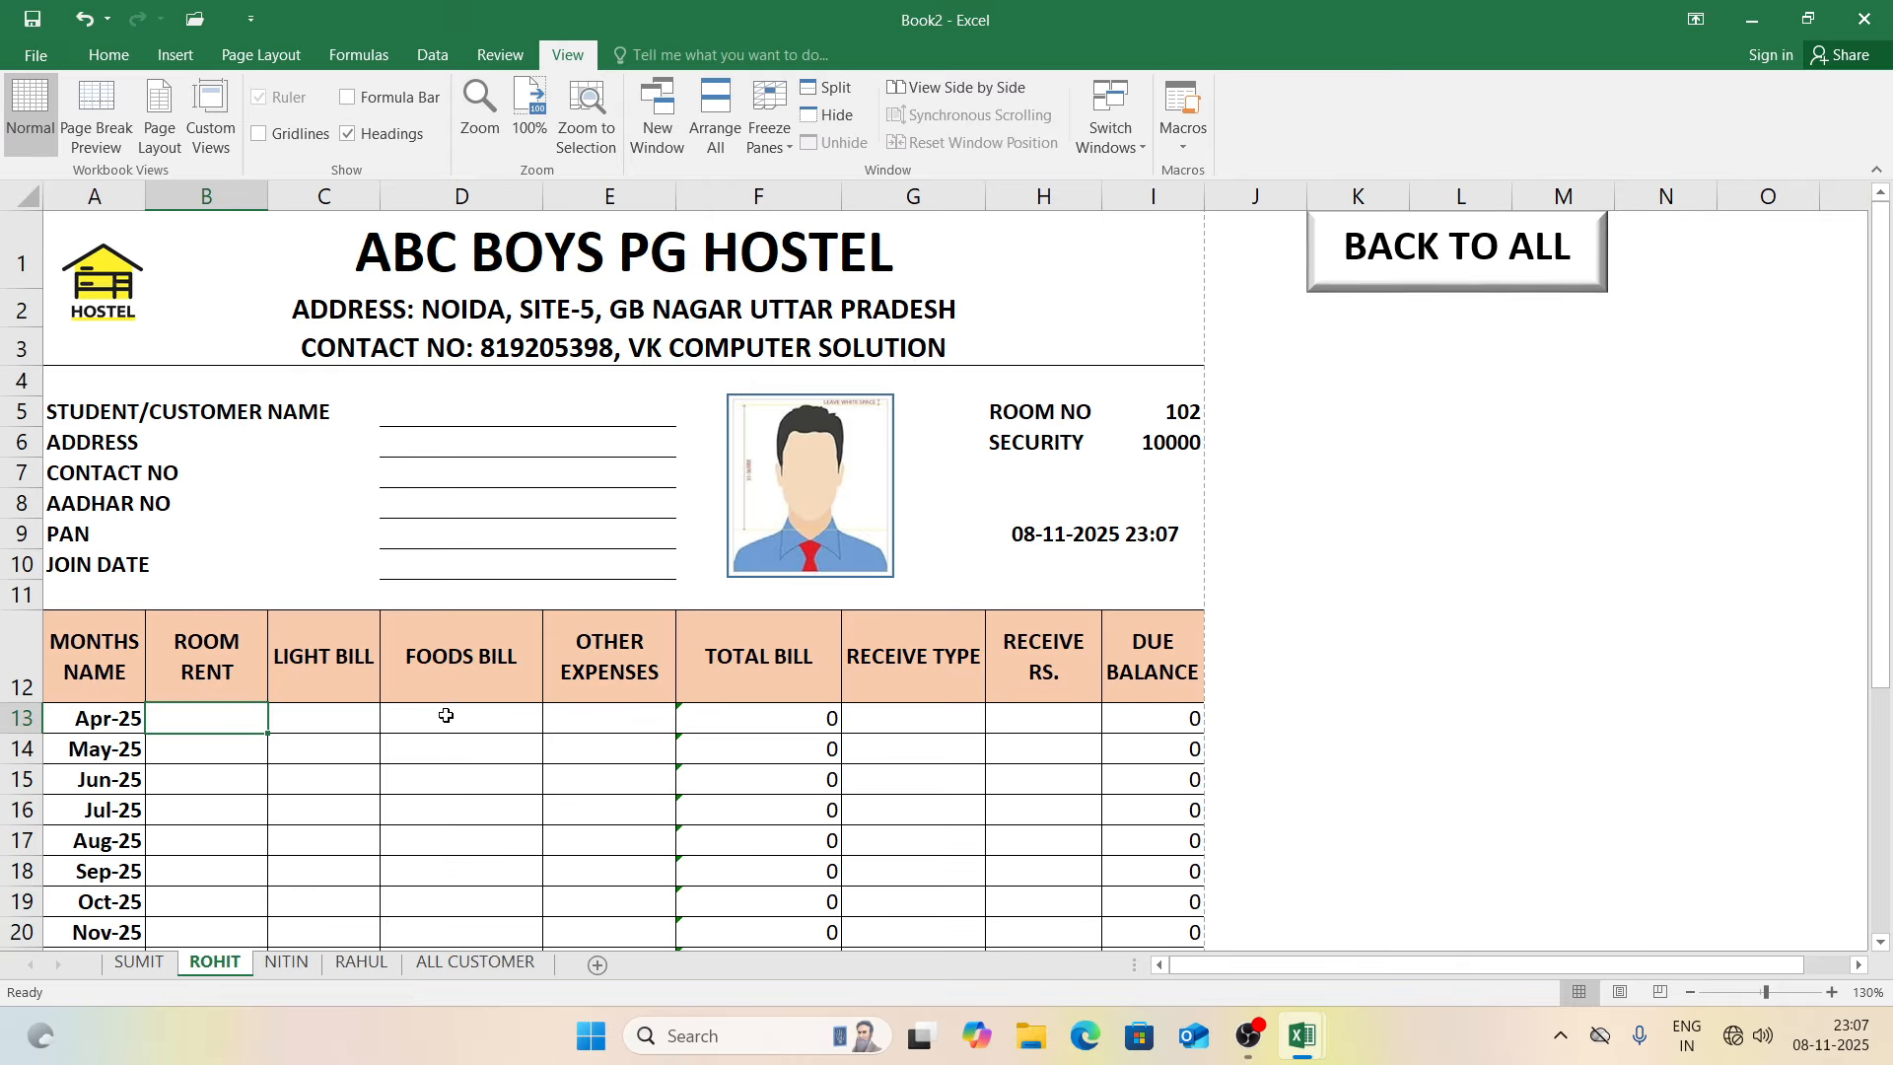
pyautogui.click(559, 719)
pyautogui.write('8000')
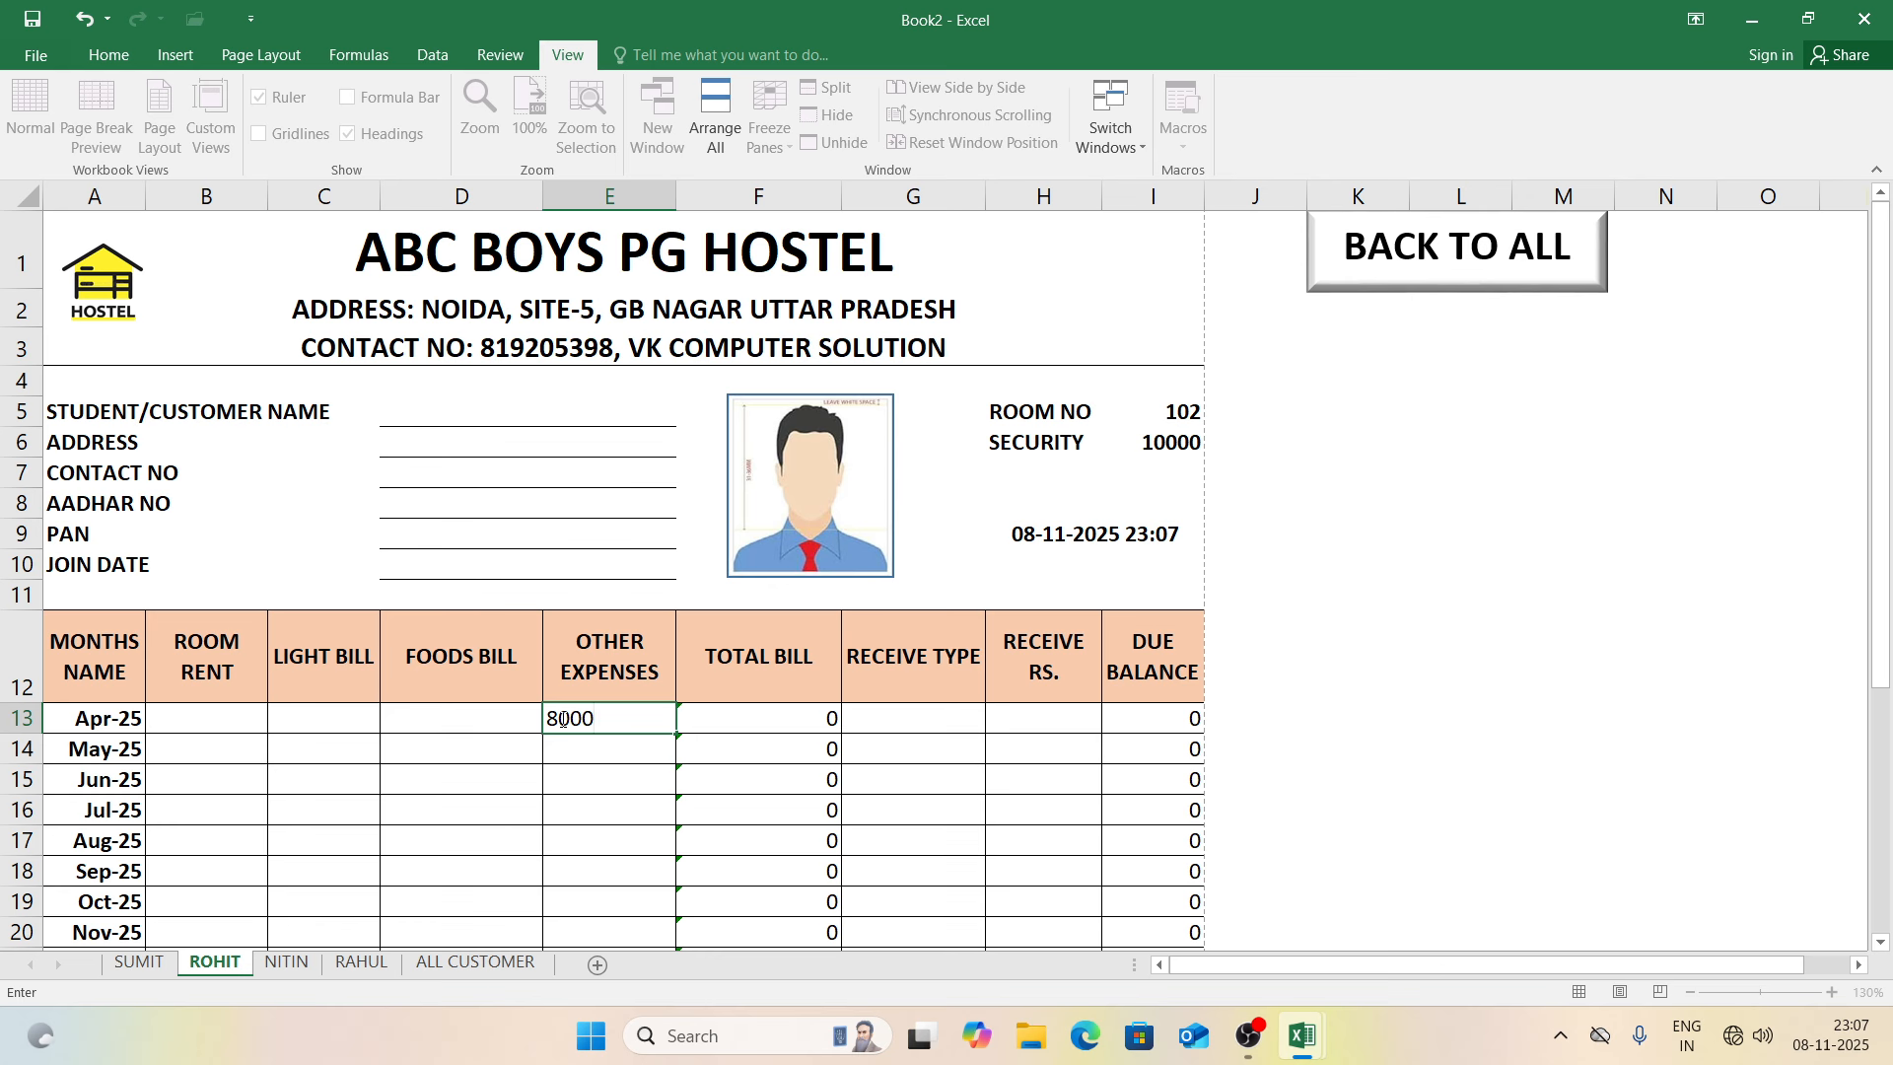
pyautogui.press('Return')
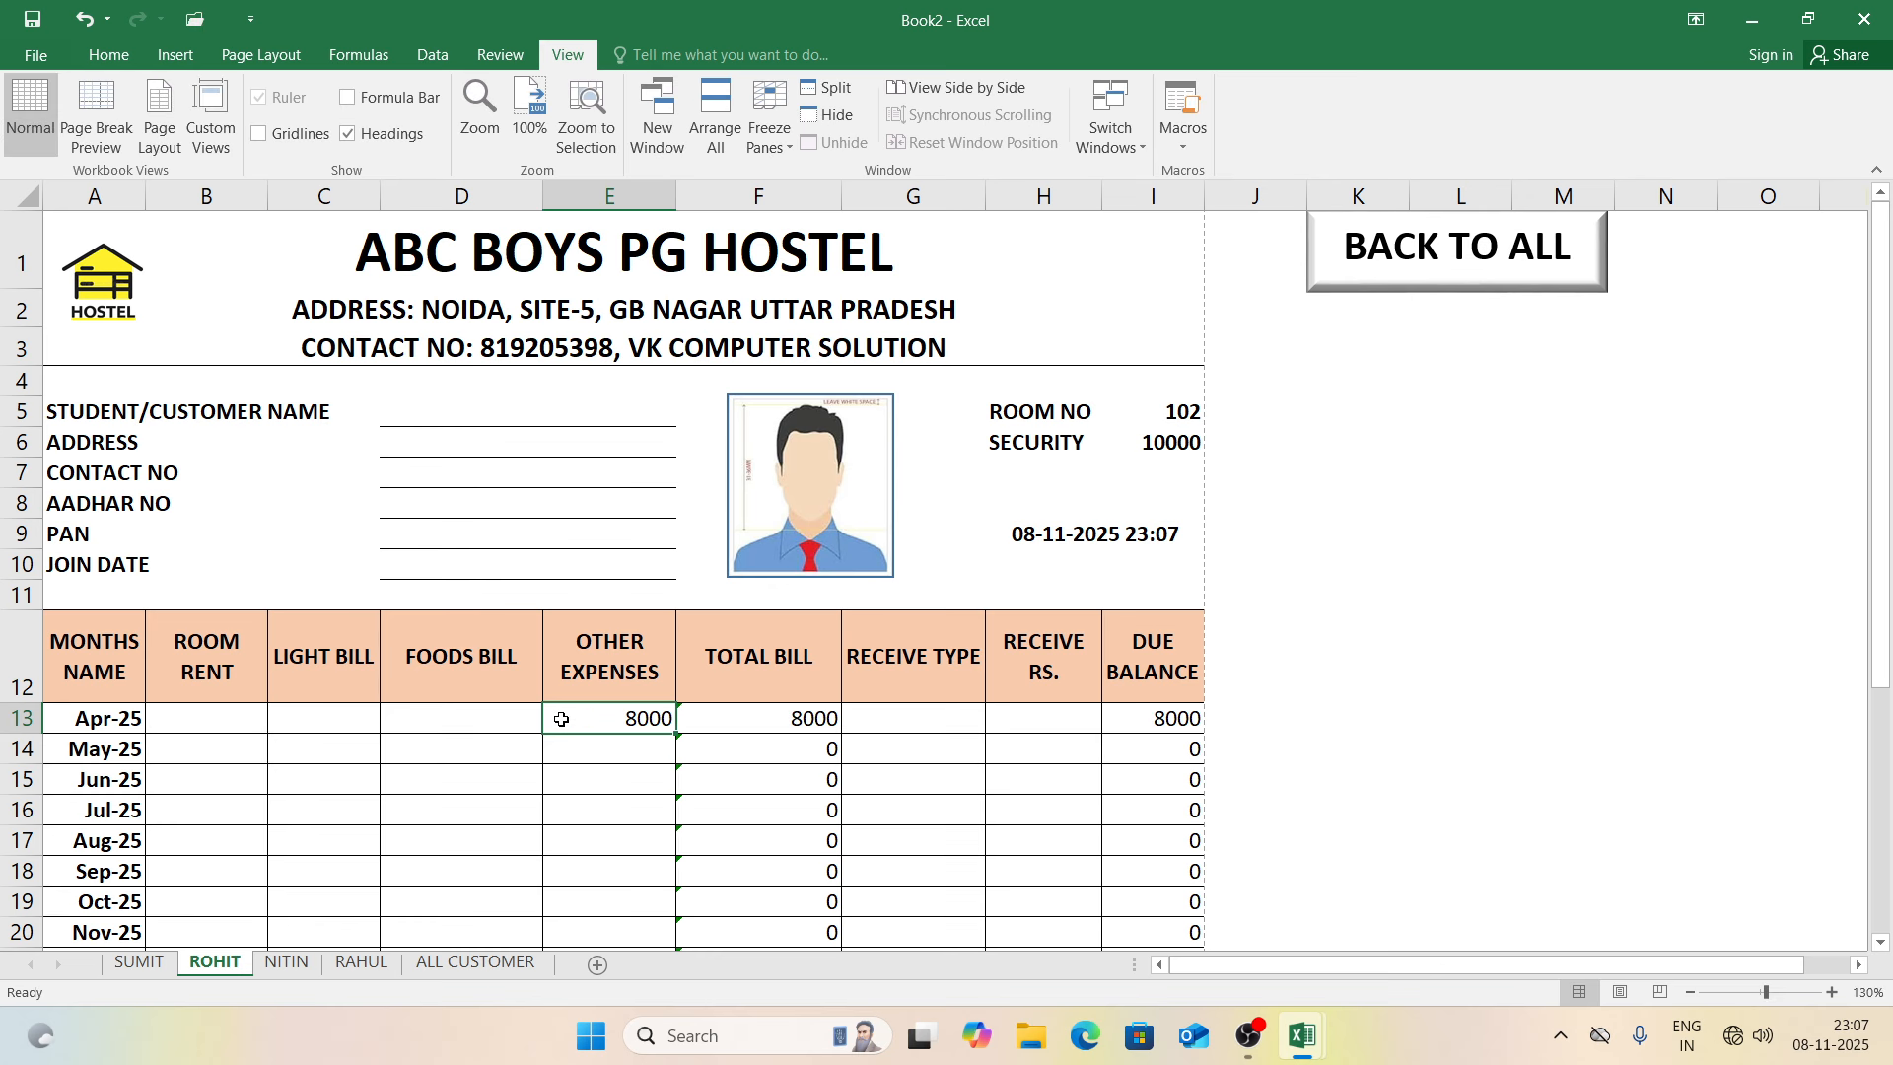
# Step: Record an 8000 CASH receipt for Apr-25 and check the print preview
pyautogui.click(941, 718)
pyautogui.click(995, 723)
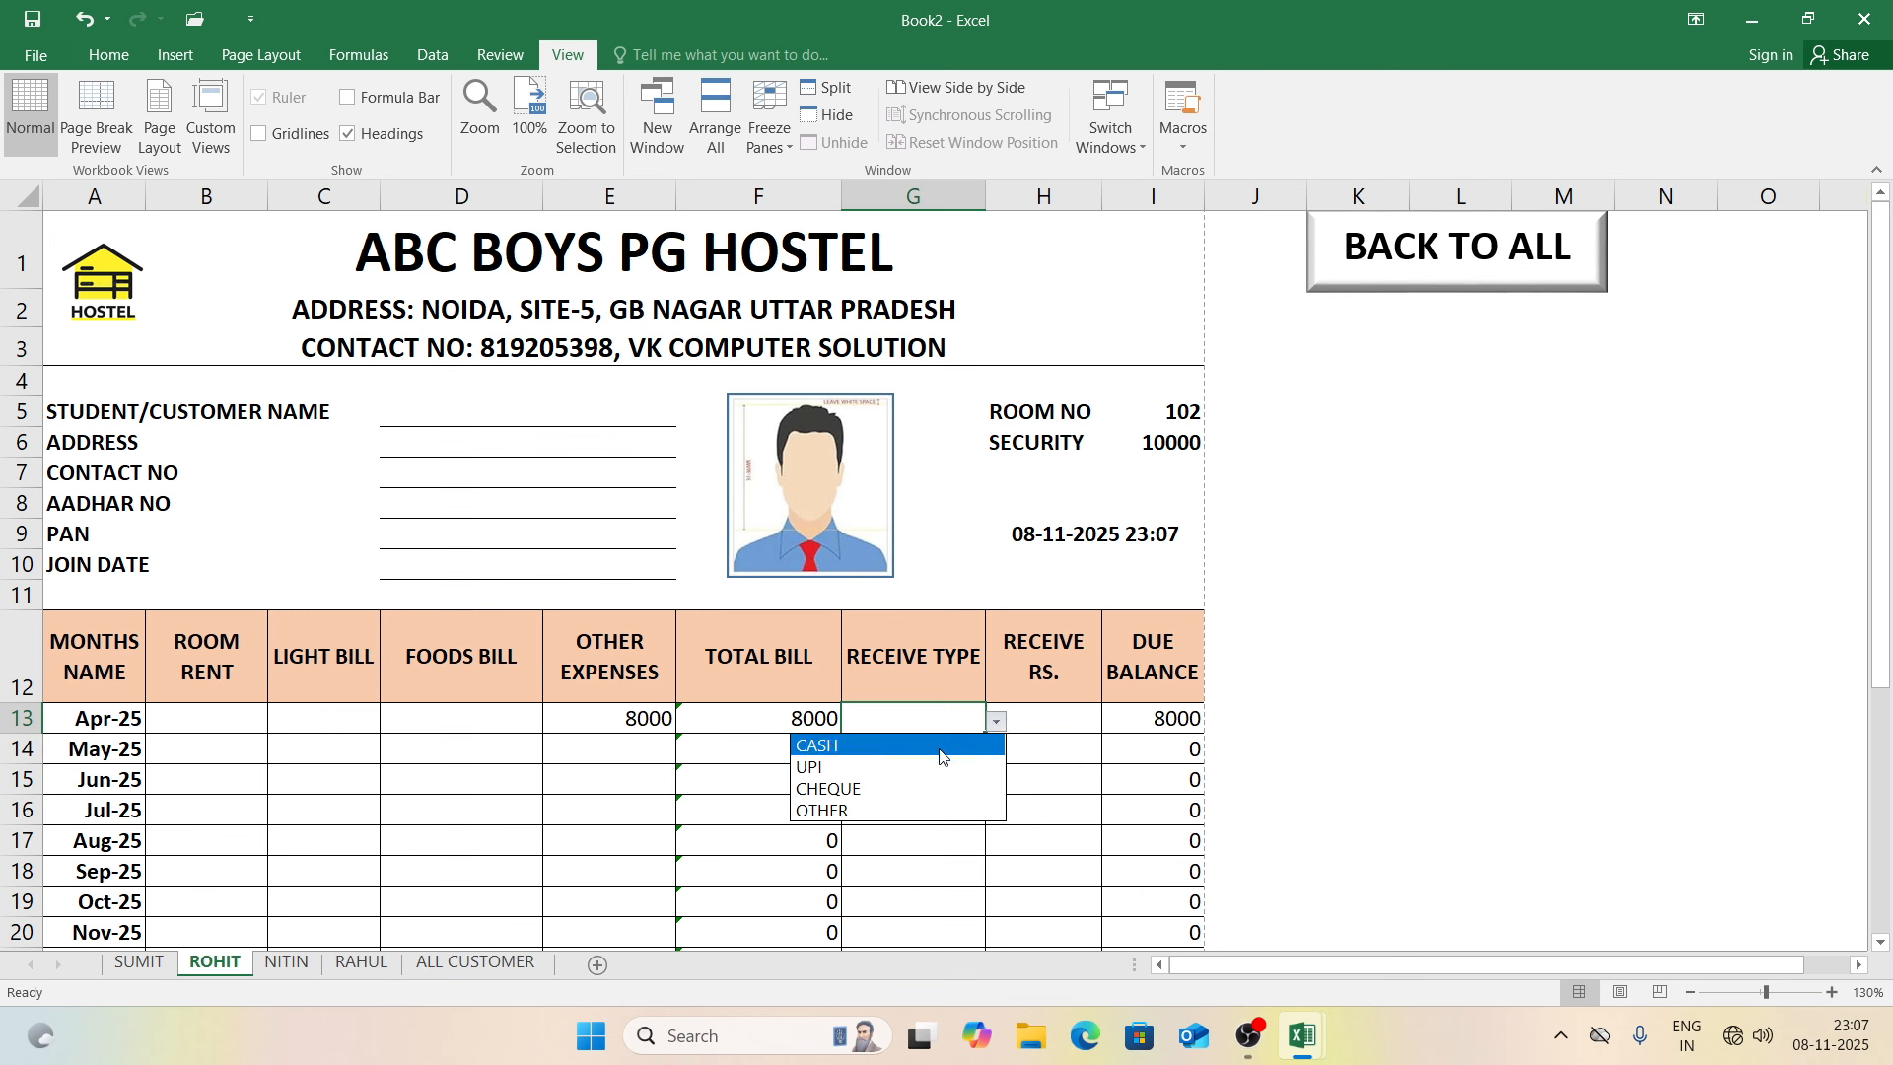
pyautogui.click(940, 757)
pyautogui.click(1033, 723)
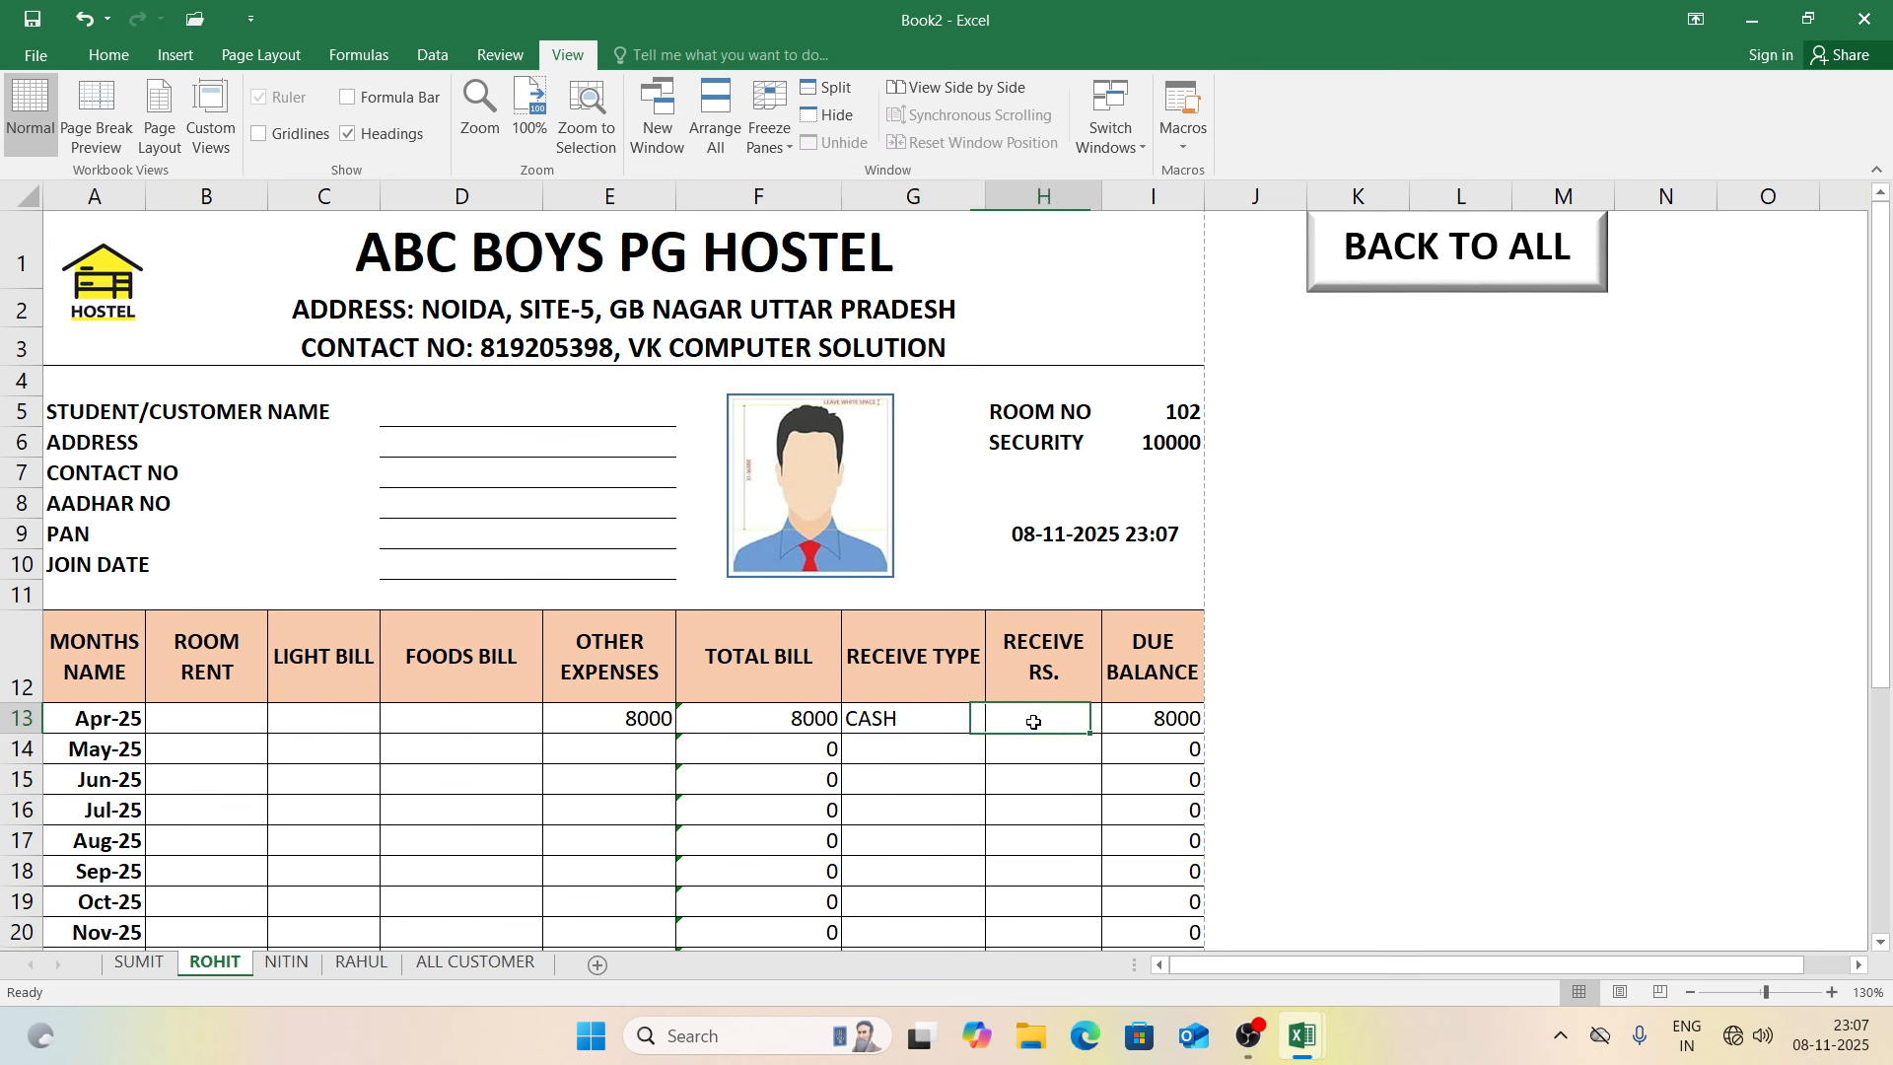
pyautogui.write('8000')
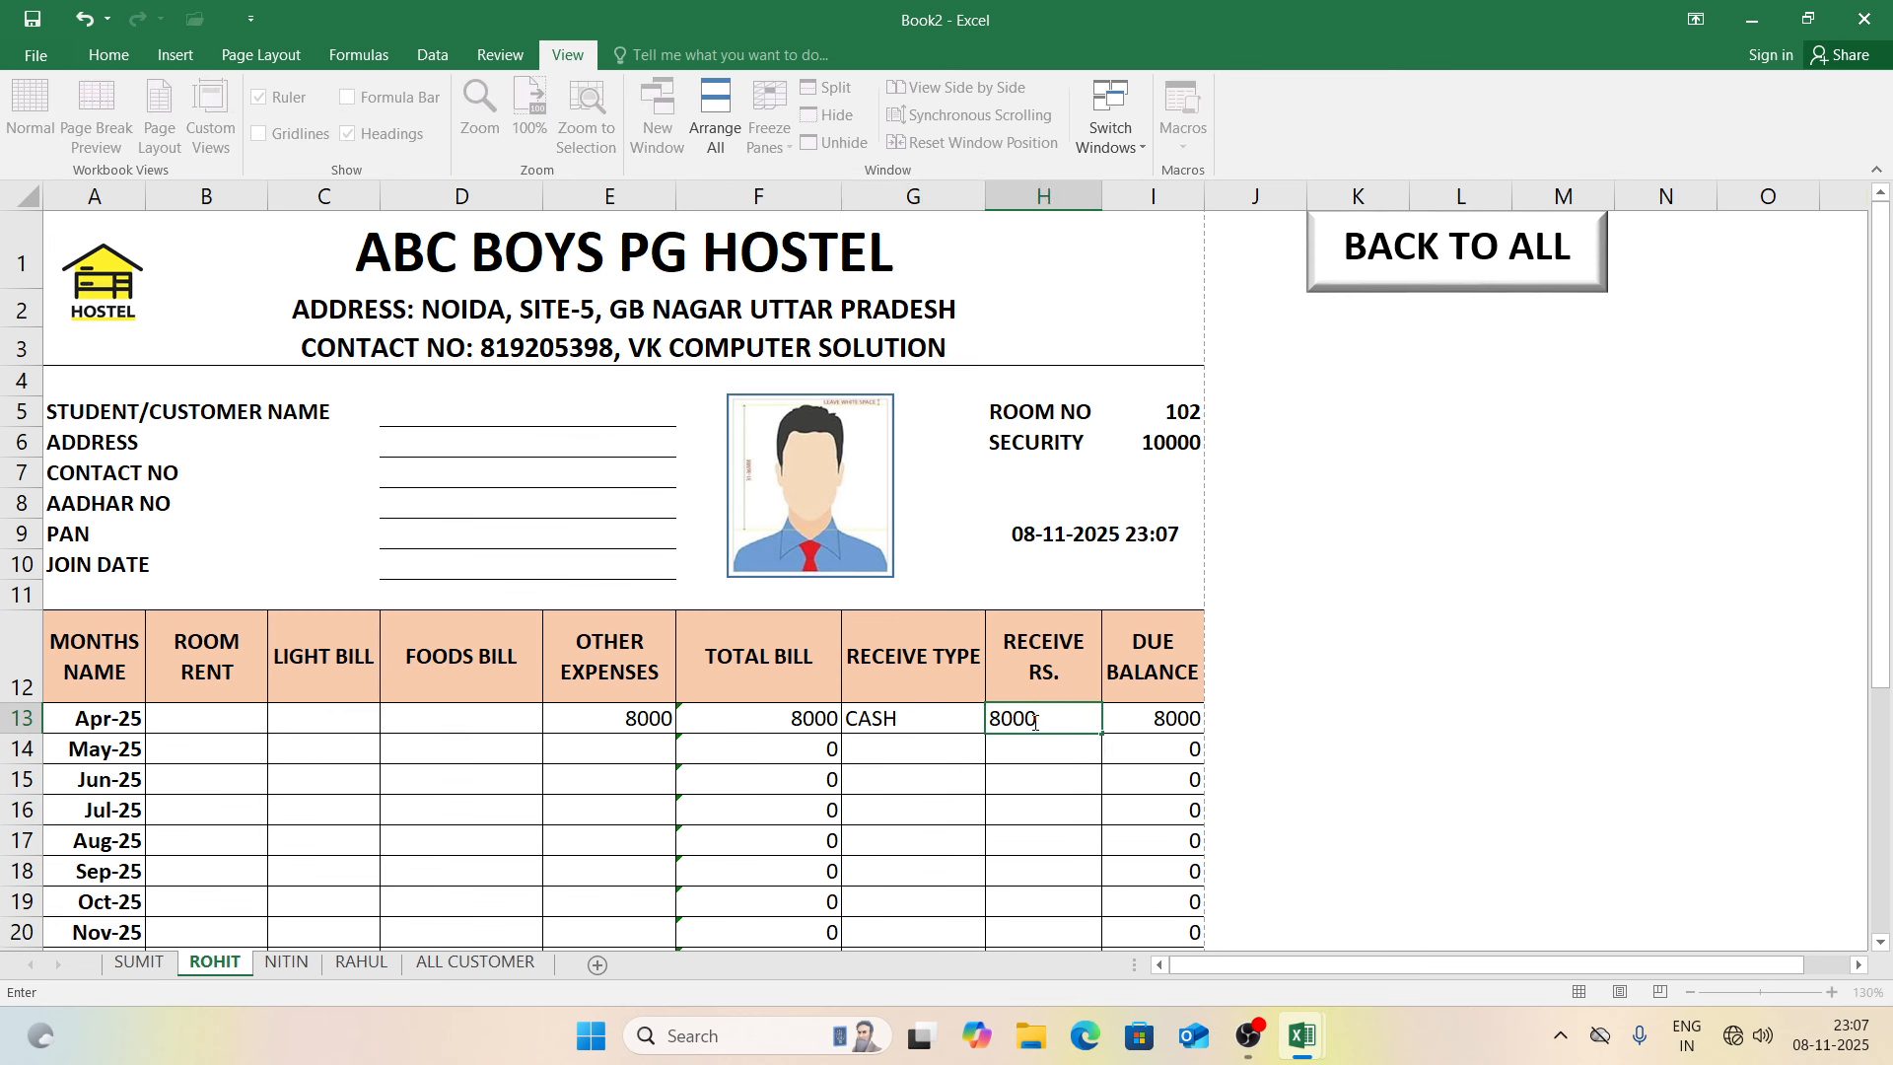
pyautogui.hotkey('ctrl', 'Return')
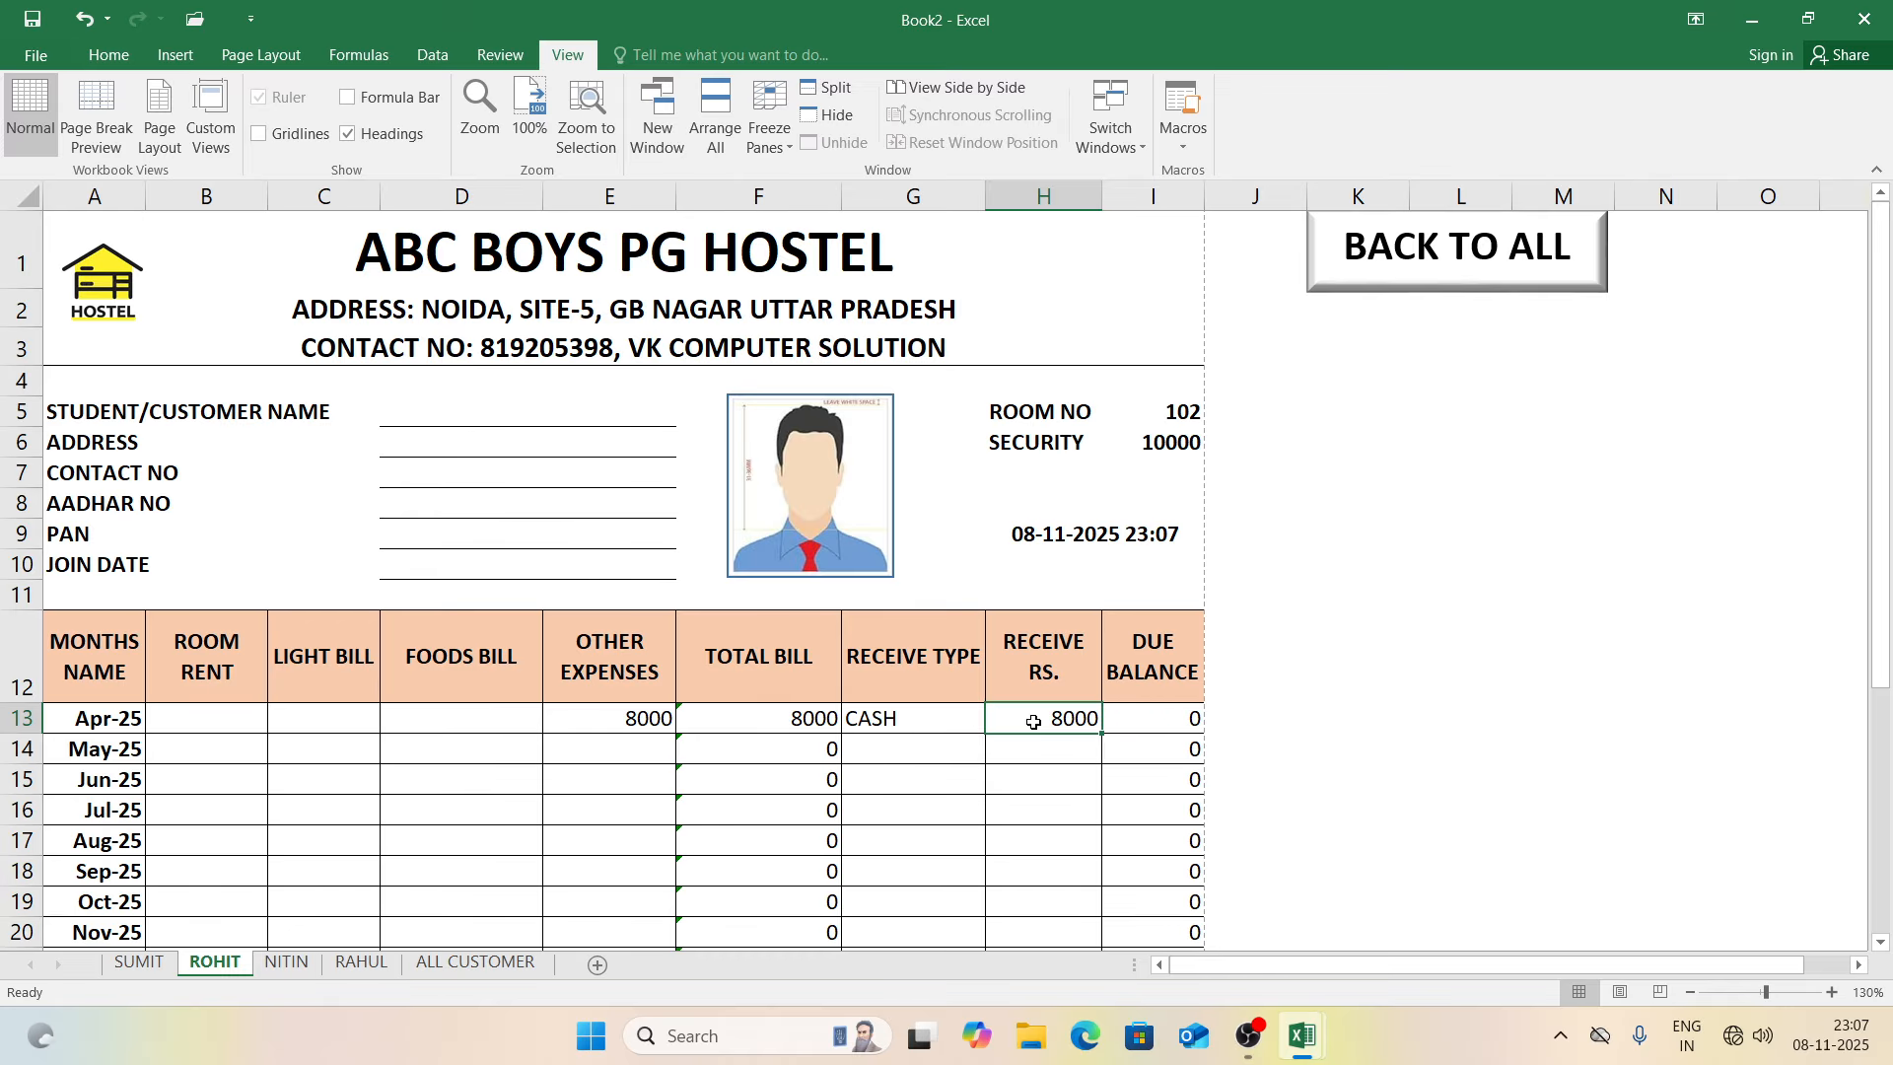
pyautogui.moveTo(1873, 486); pyautogui.dragTo(1888, 658)
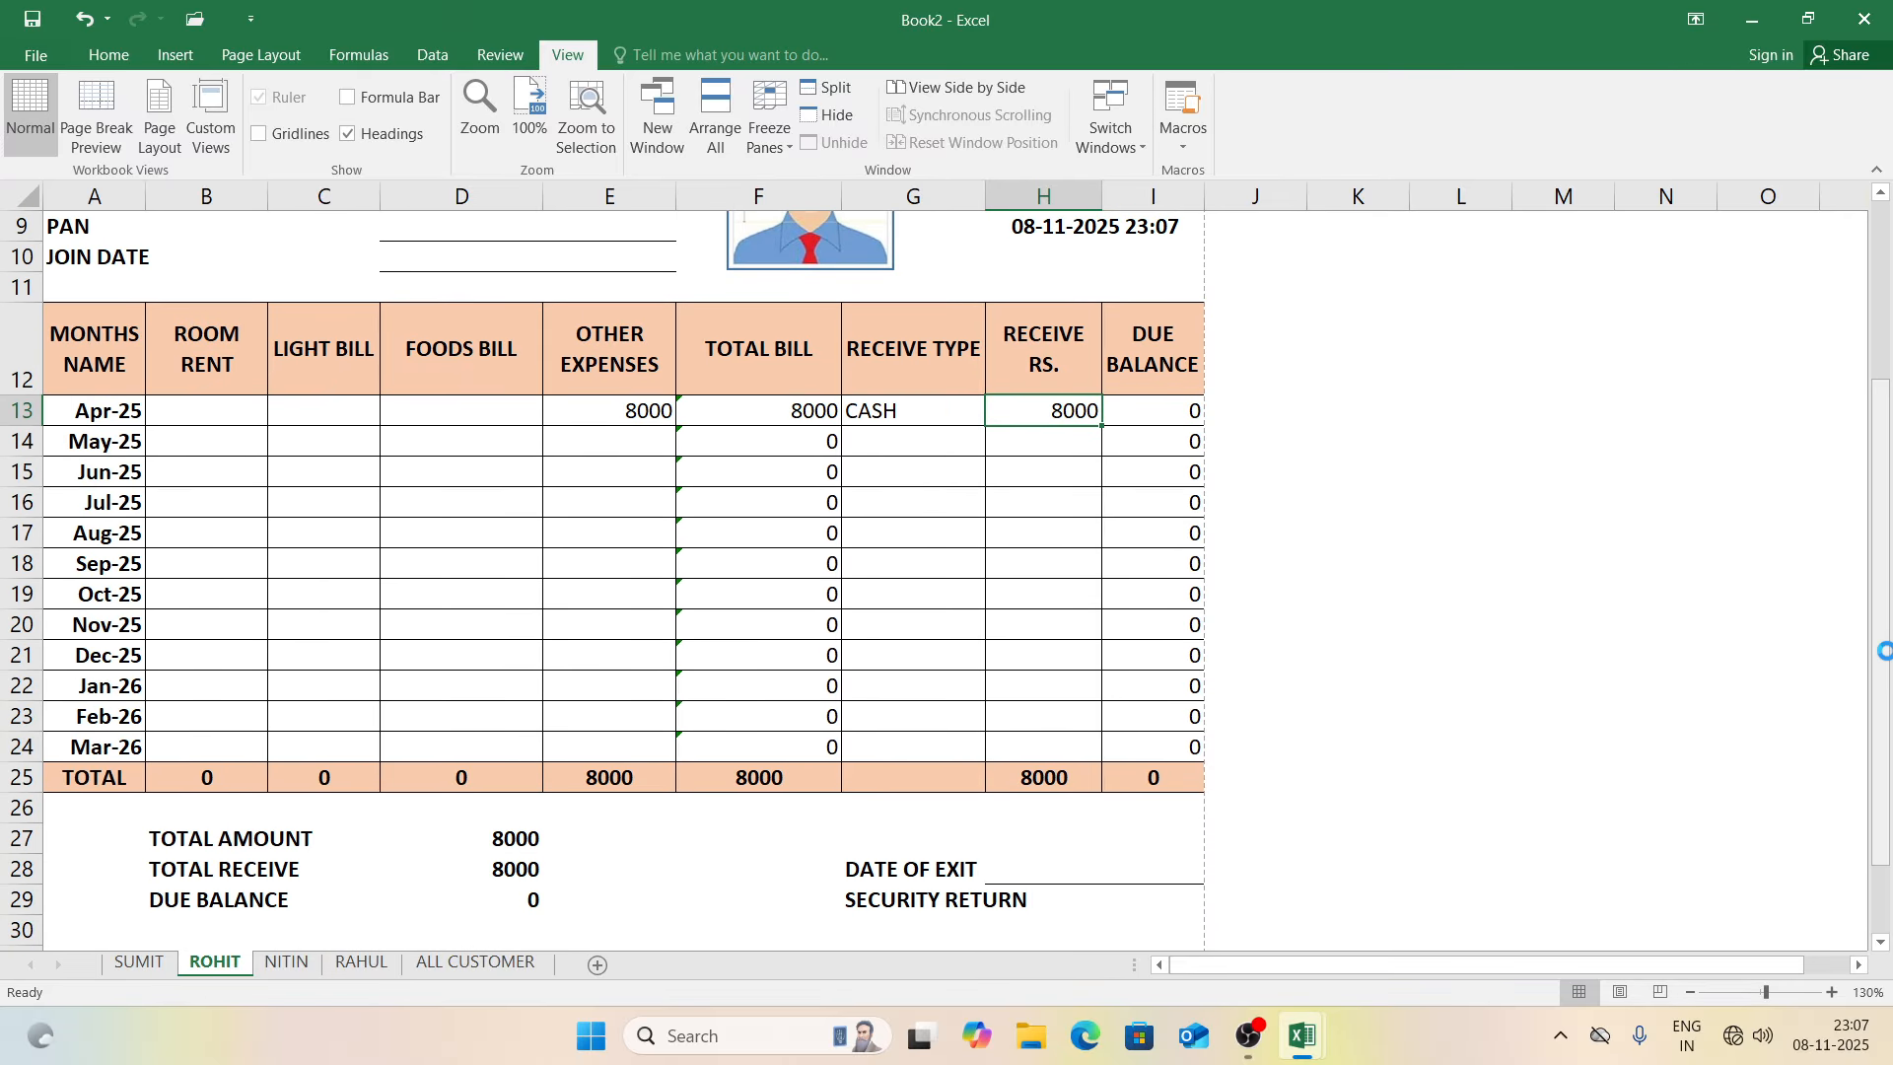
pyautogui.hotkey('ctrl', 'p')
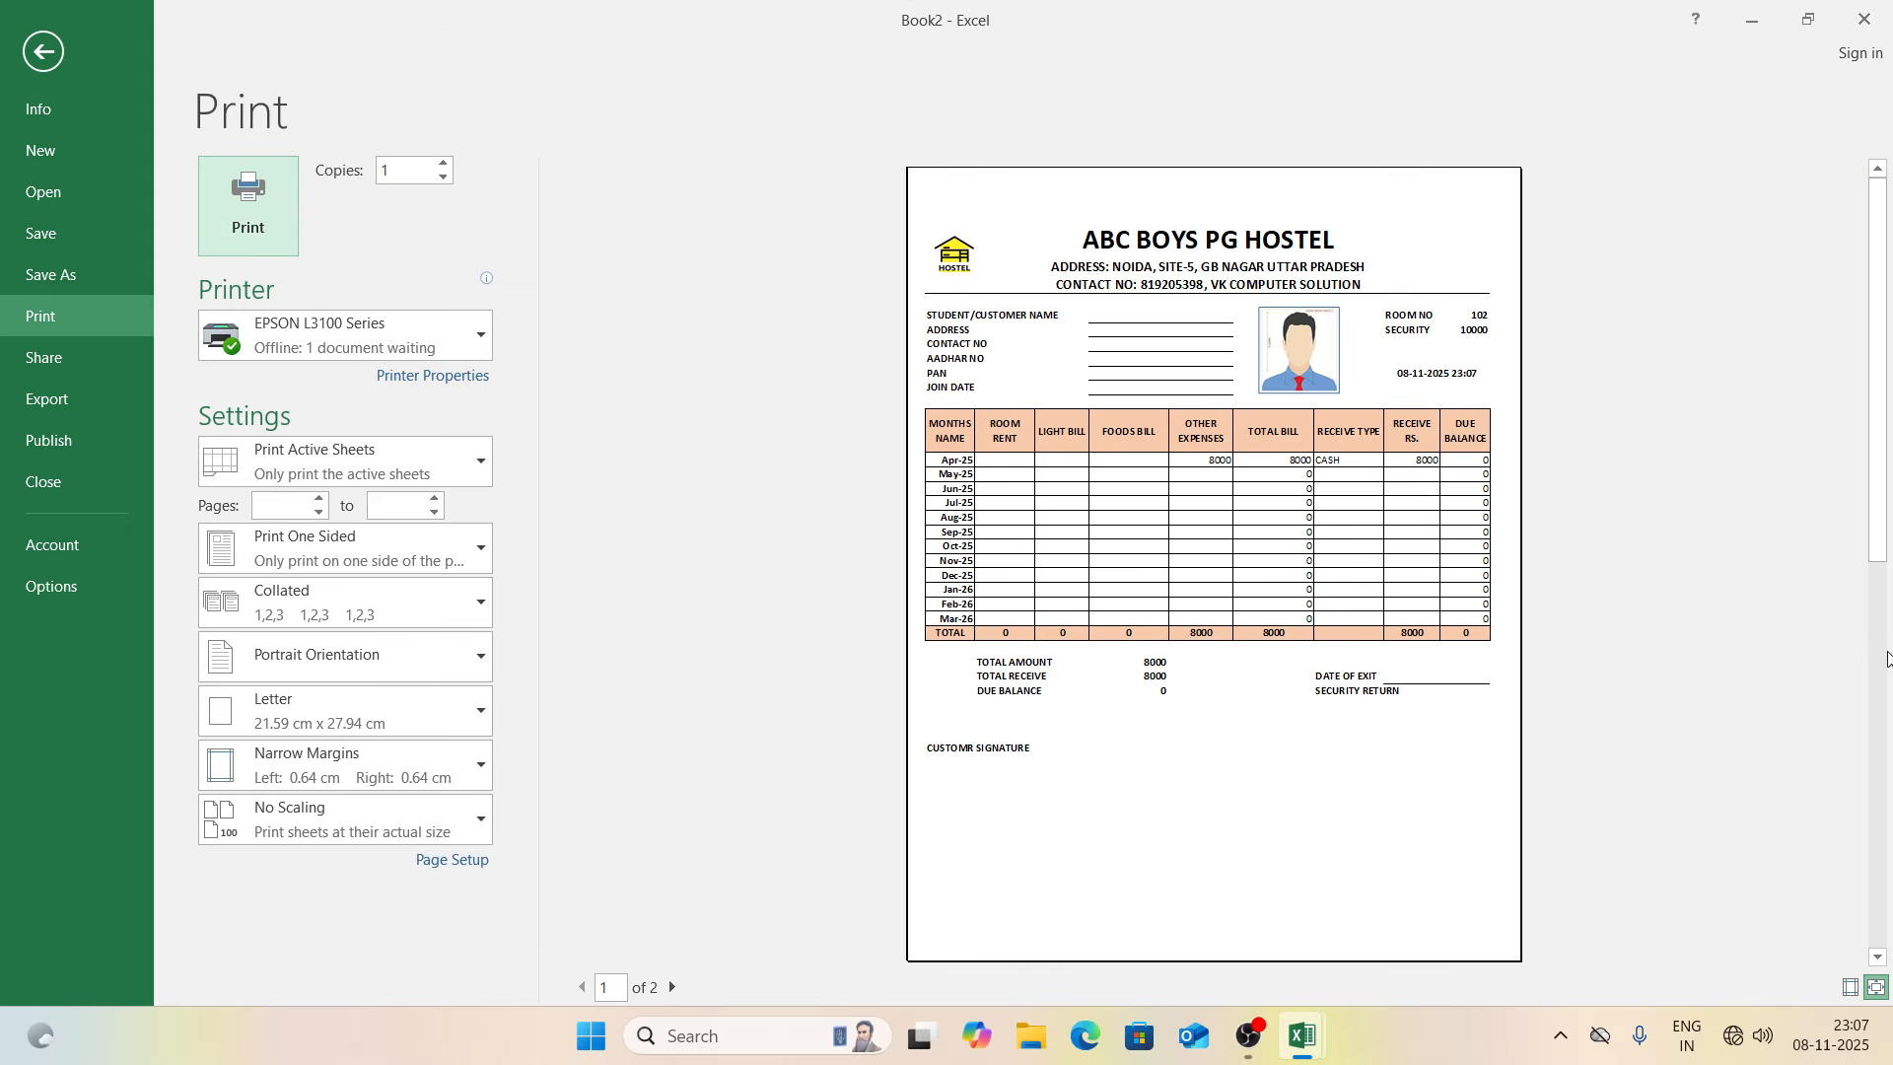
pyautogui.press('Escape')
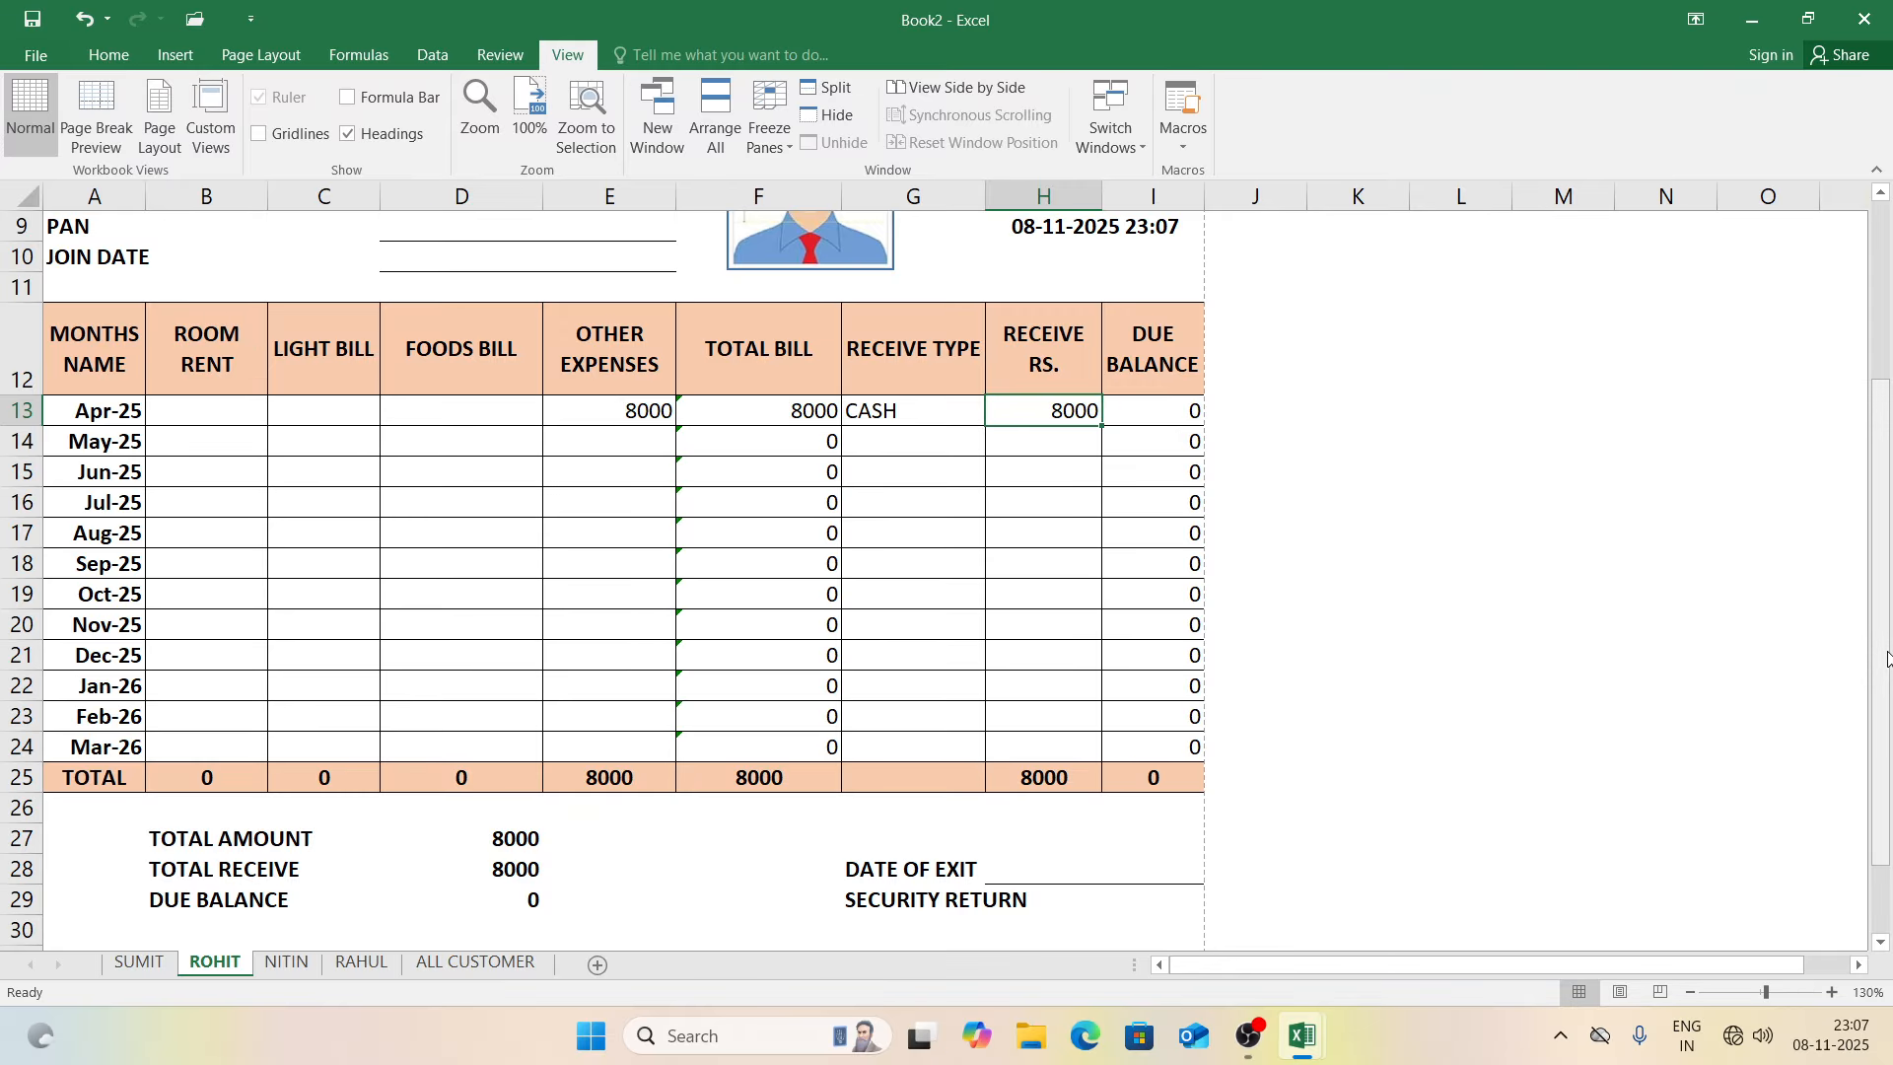
pyautogui.moveTo(1888, 480); pyautogui.dragTo(1885, 275)
# Step: Go to ALL CUSTOMER, follow the NITIN link, return via BACK TO ALL, then open RAHUL
pyautogui.click(1525, 263)
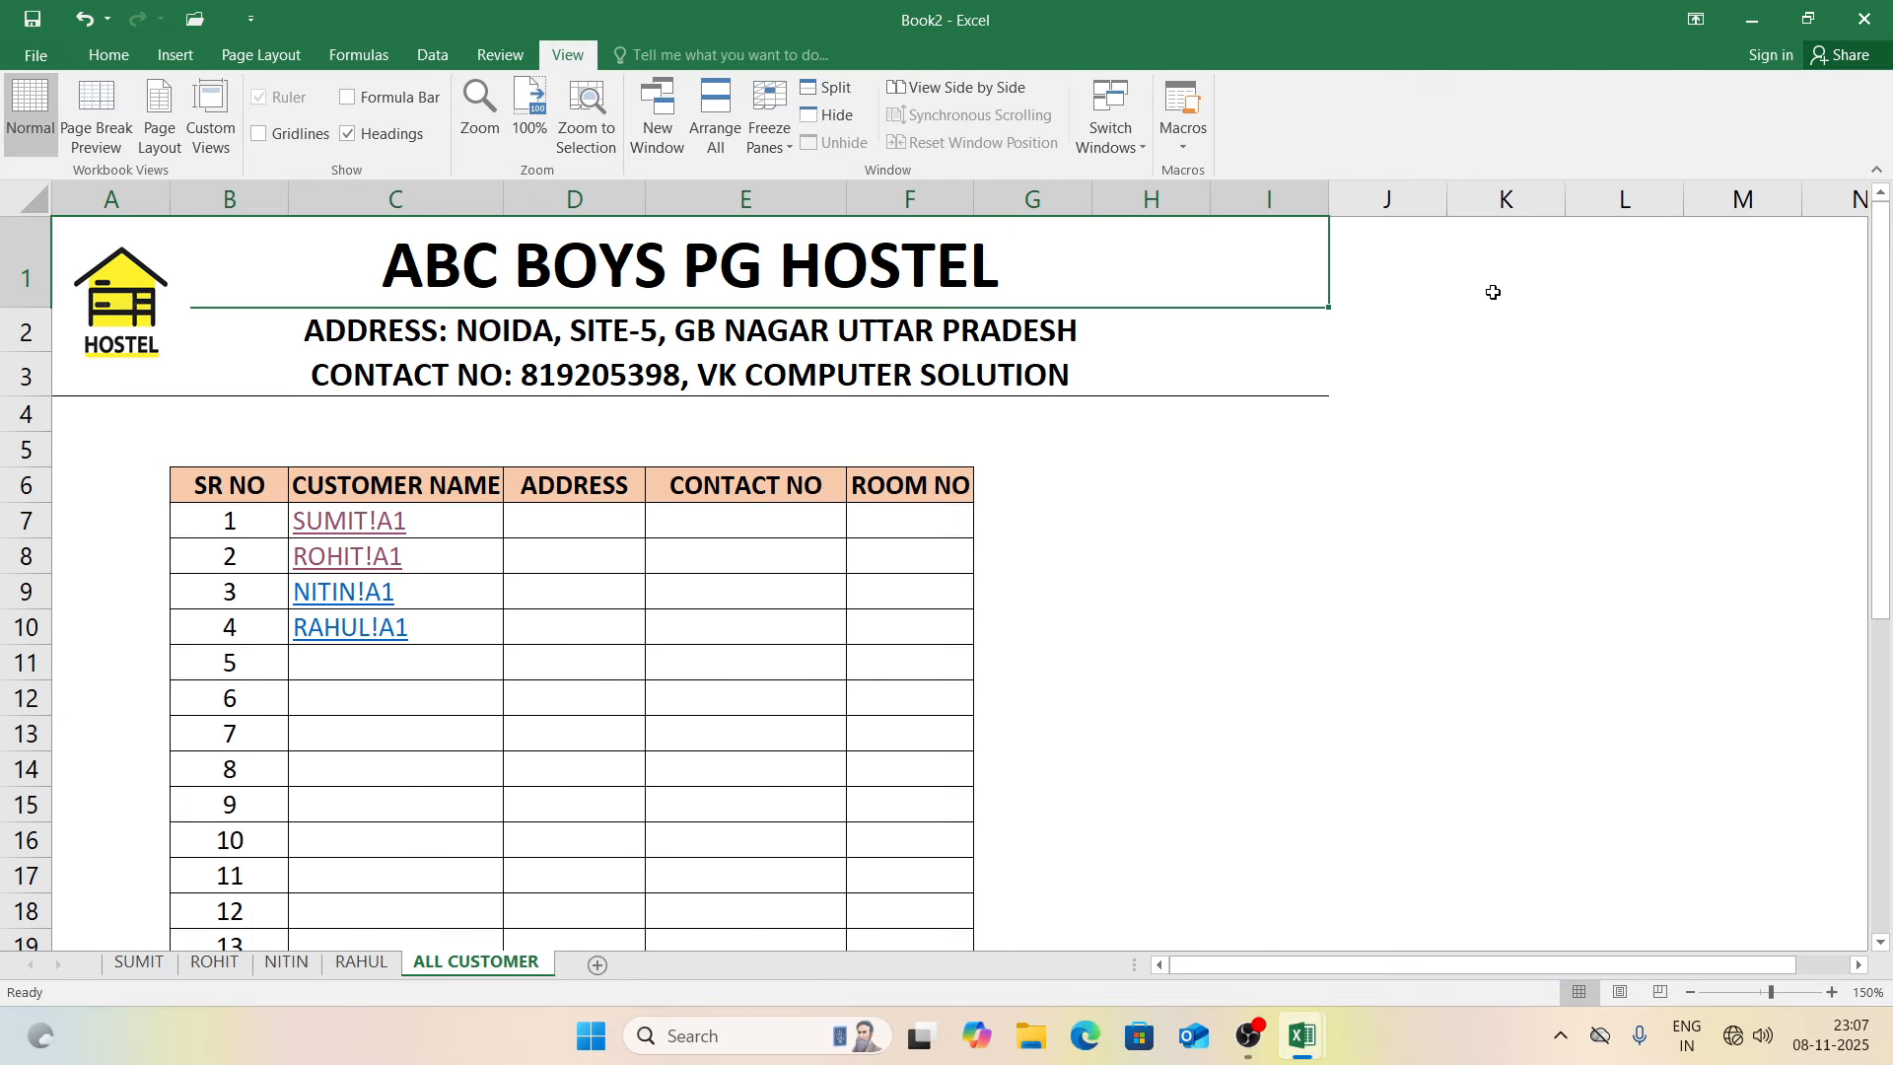
pyautogui.click(392, 641)
pyautogui.click(345, 593)
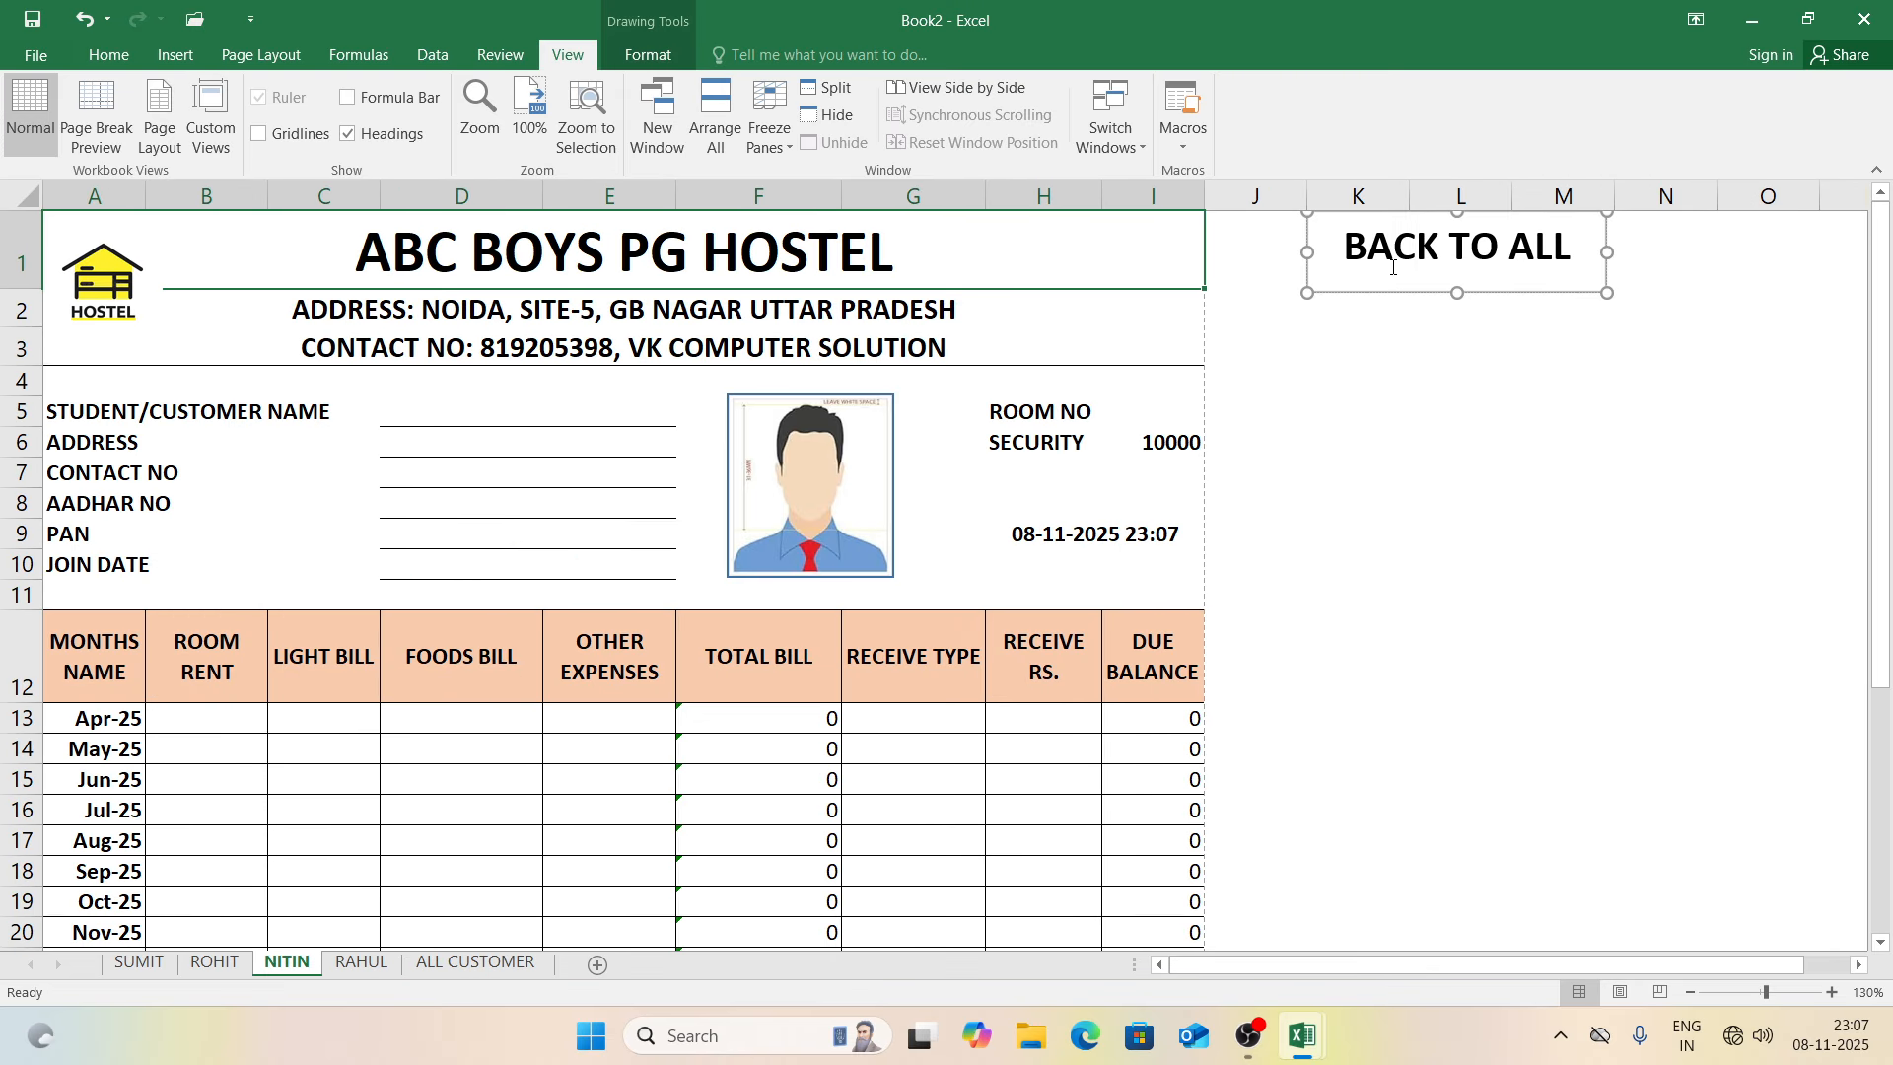
pyautogui.click(1390, 373)
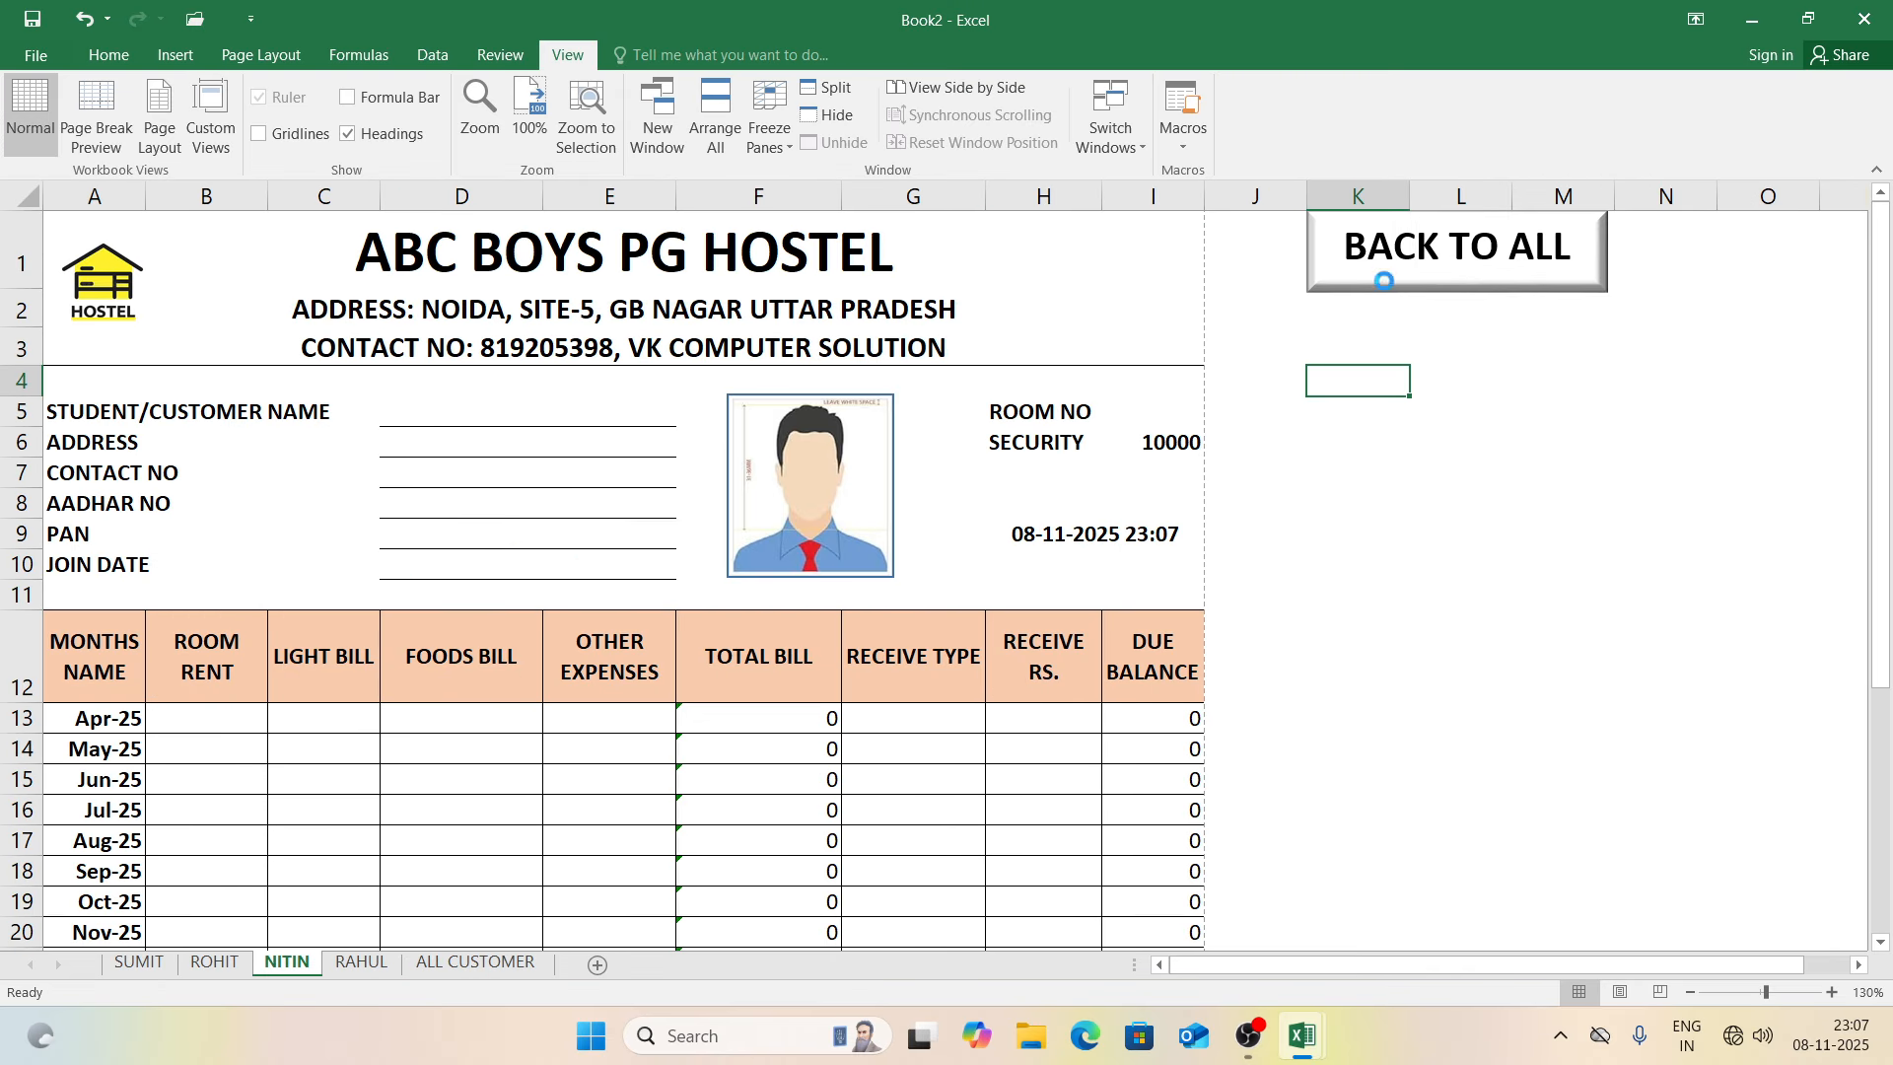
pyautogui.click(1383, 282)
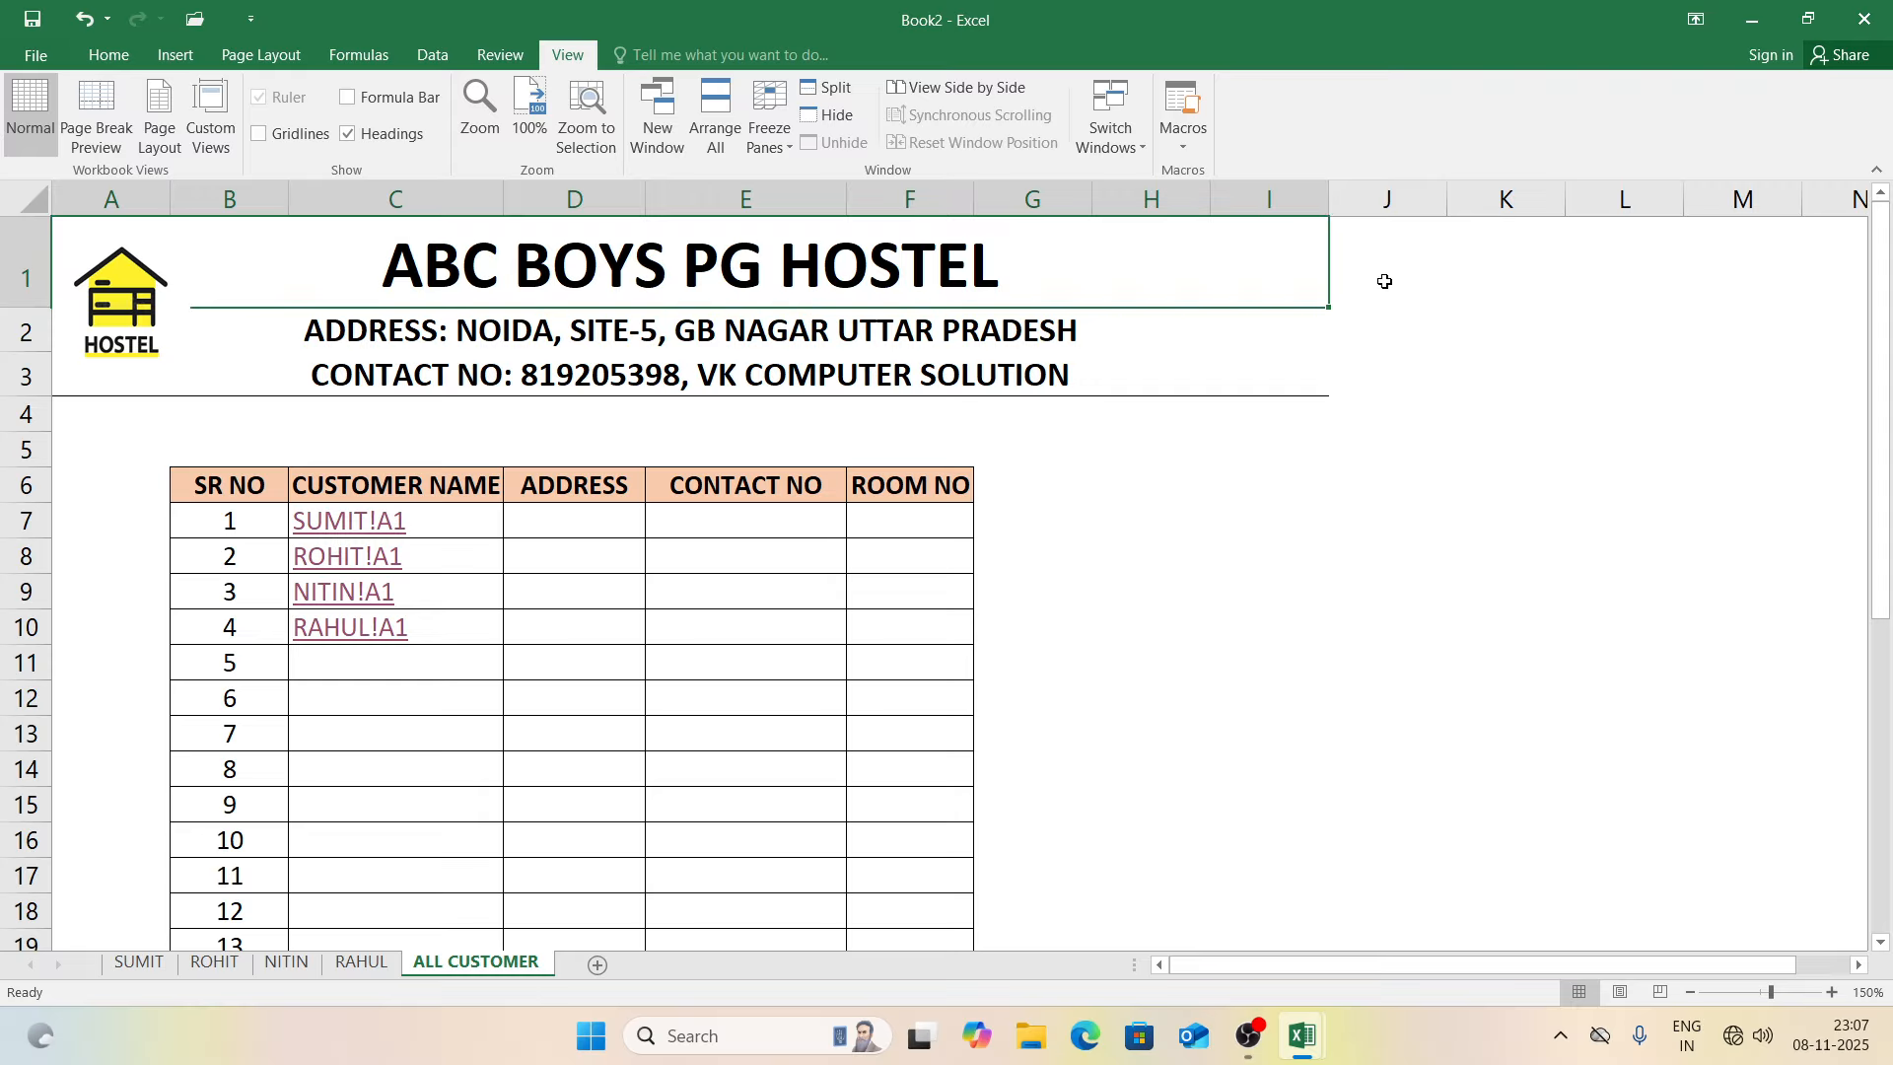
pyautogui.click(347, 964)
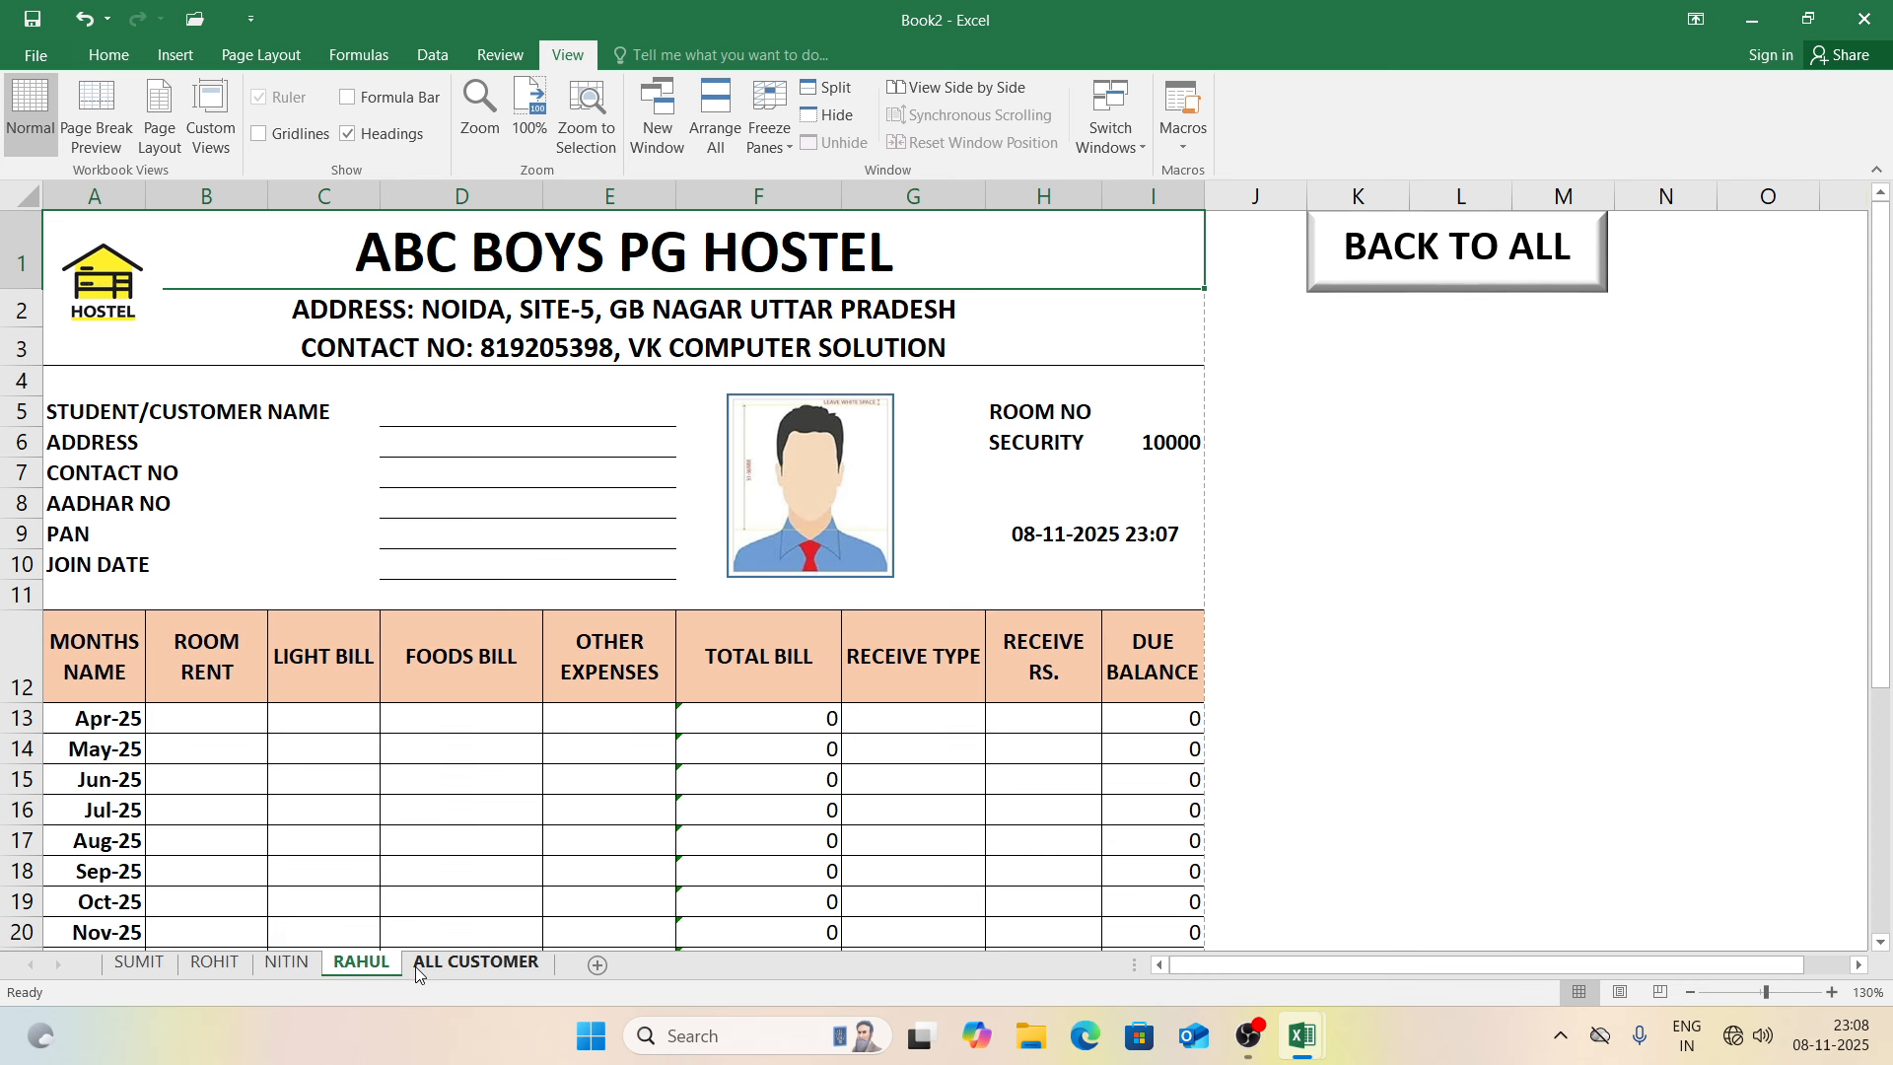
# Step: Duplicate the RAHUL bill sheet and name the copy SACHIN
pyautogui.moveTo(405, 972); pyautogui.dragTo(427, 972)
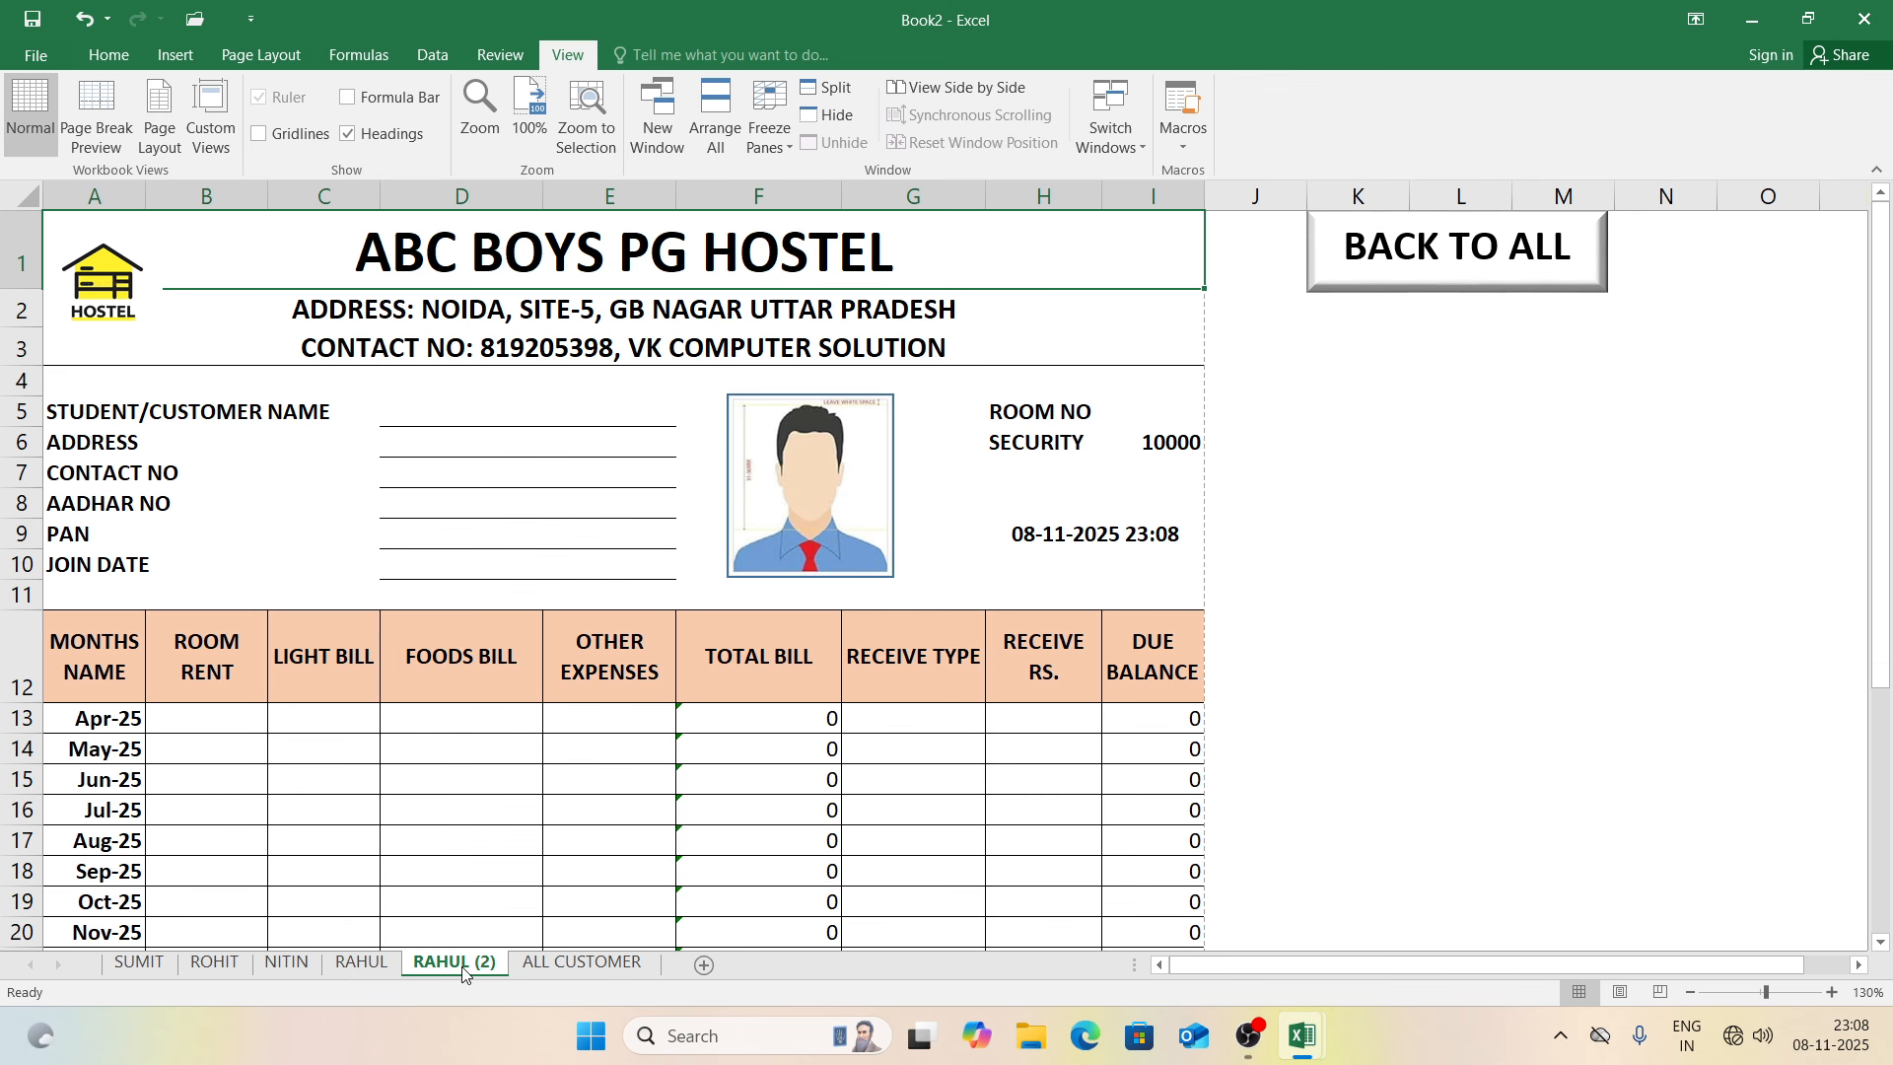
pyautogui.doubleClick(463, 966)
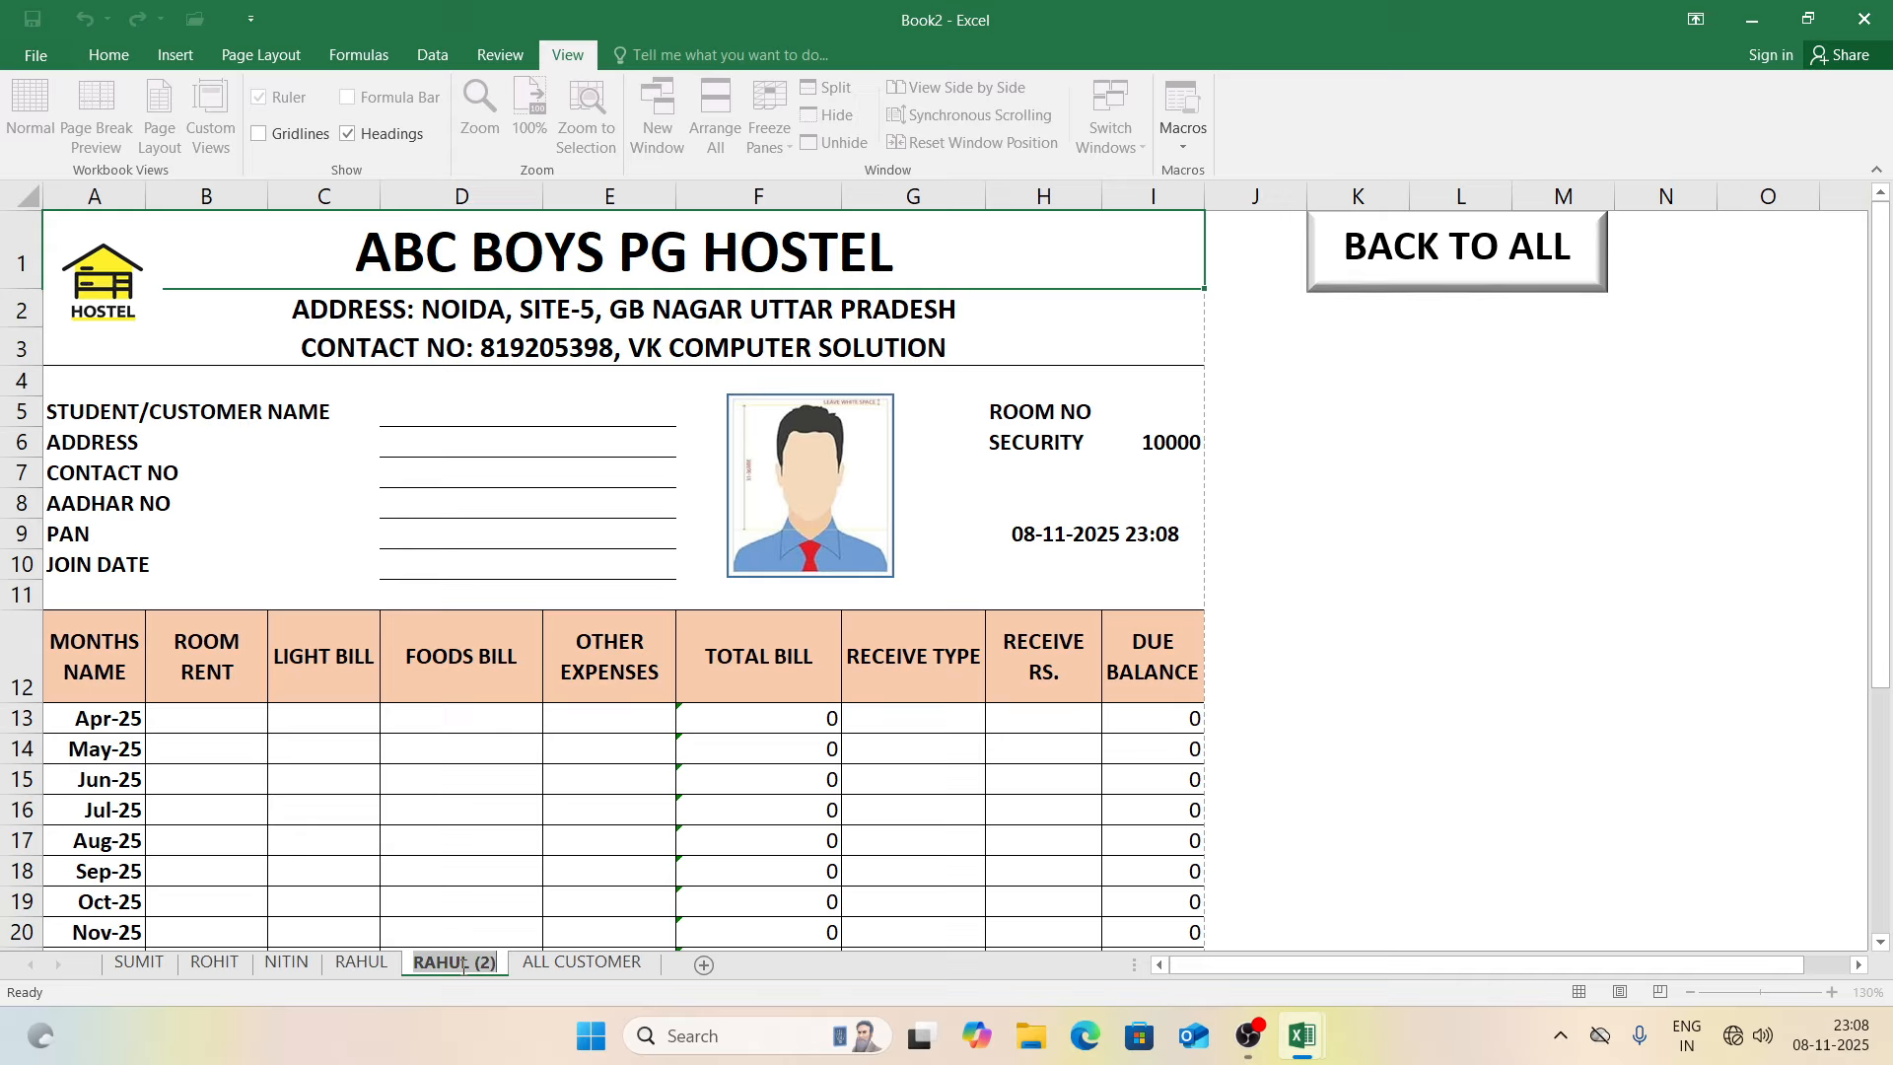
pyautogui.write('SACHIN')
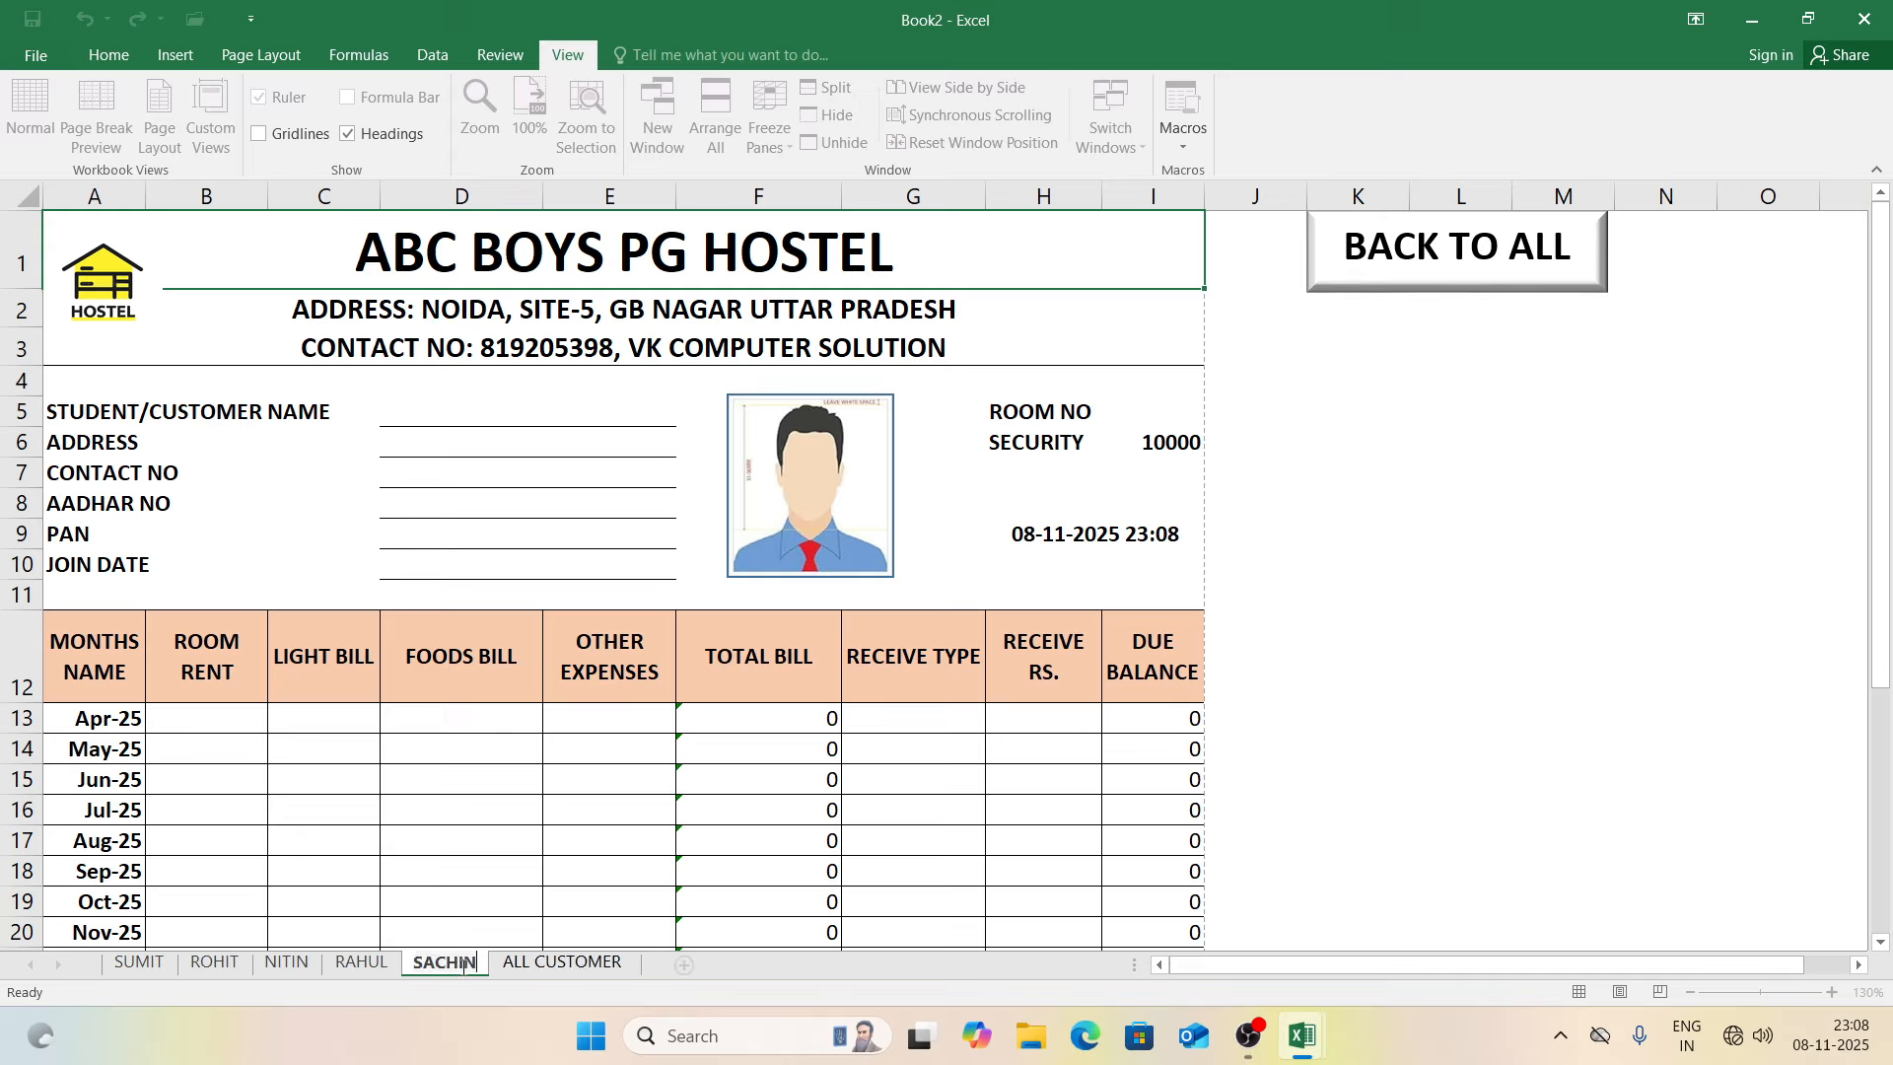
pyautogui.press('Return')
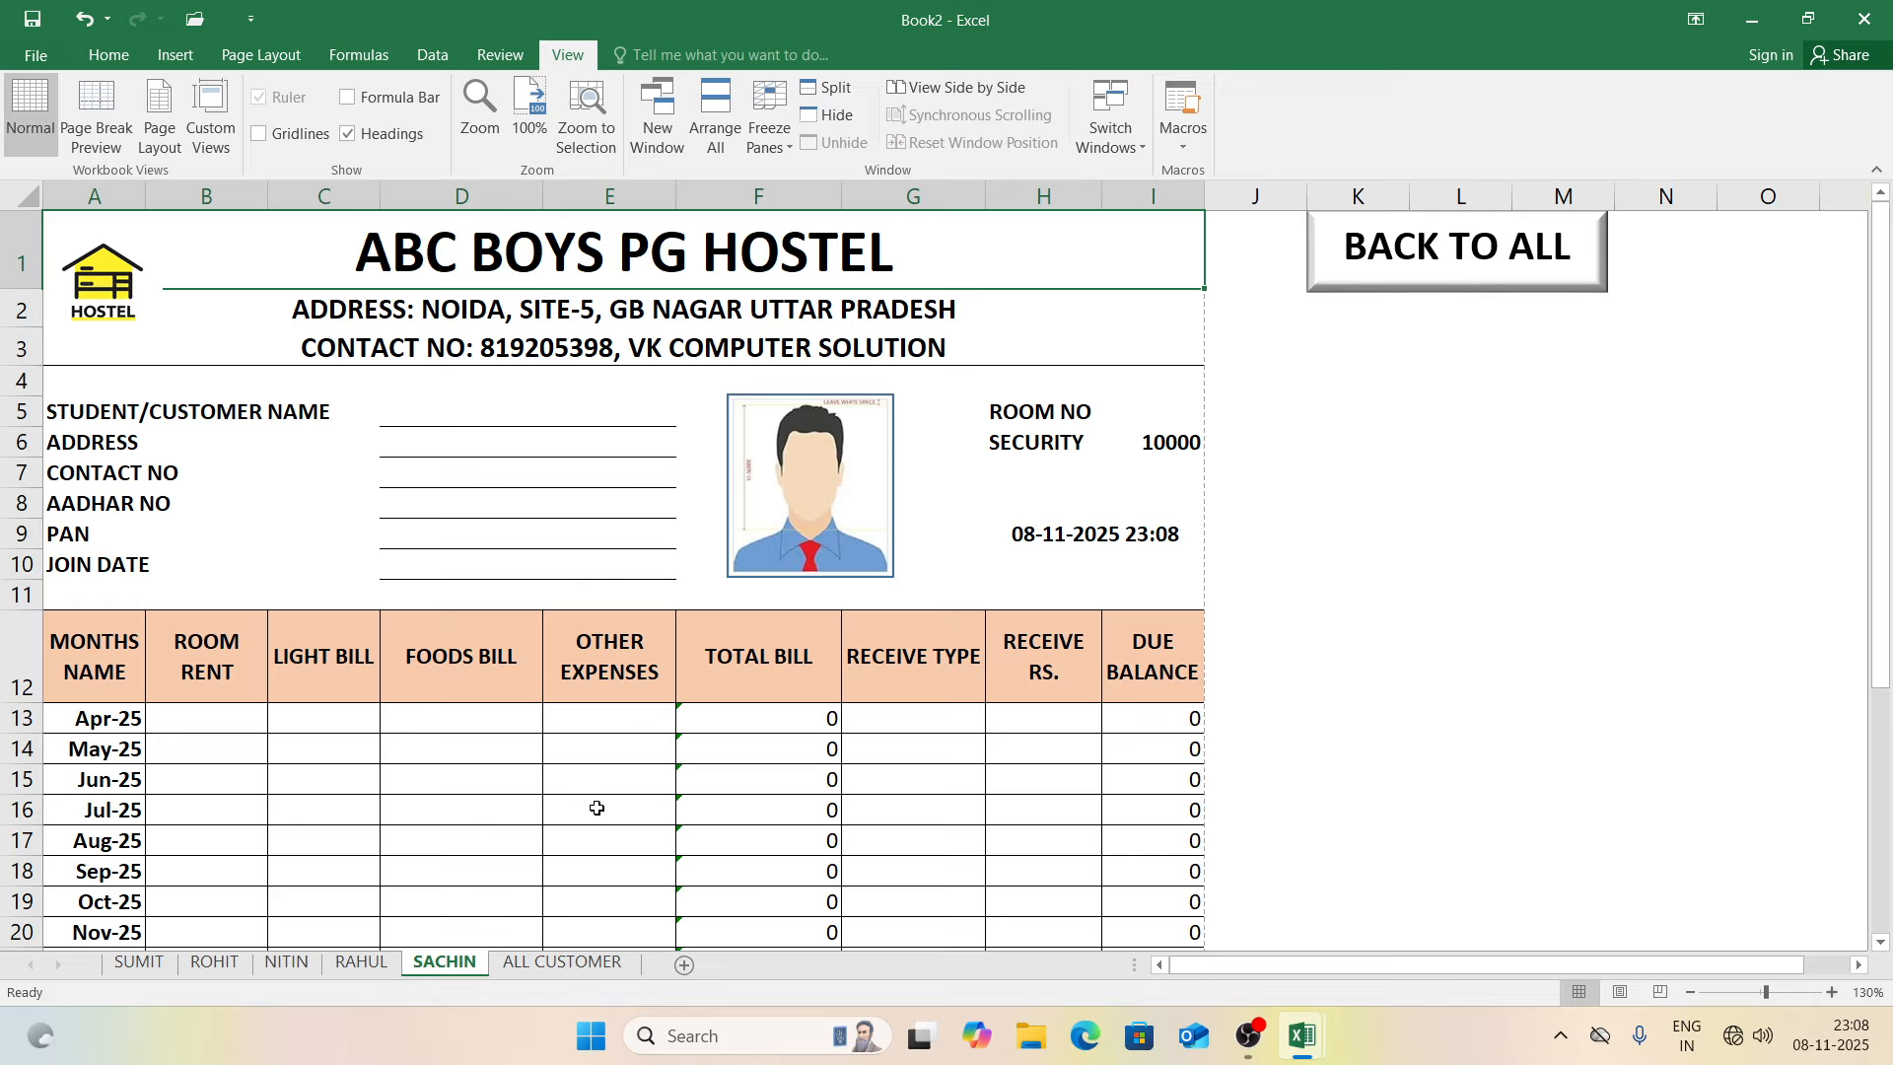
pyautogui.click(372, 966)
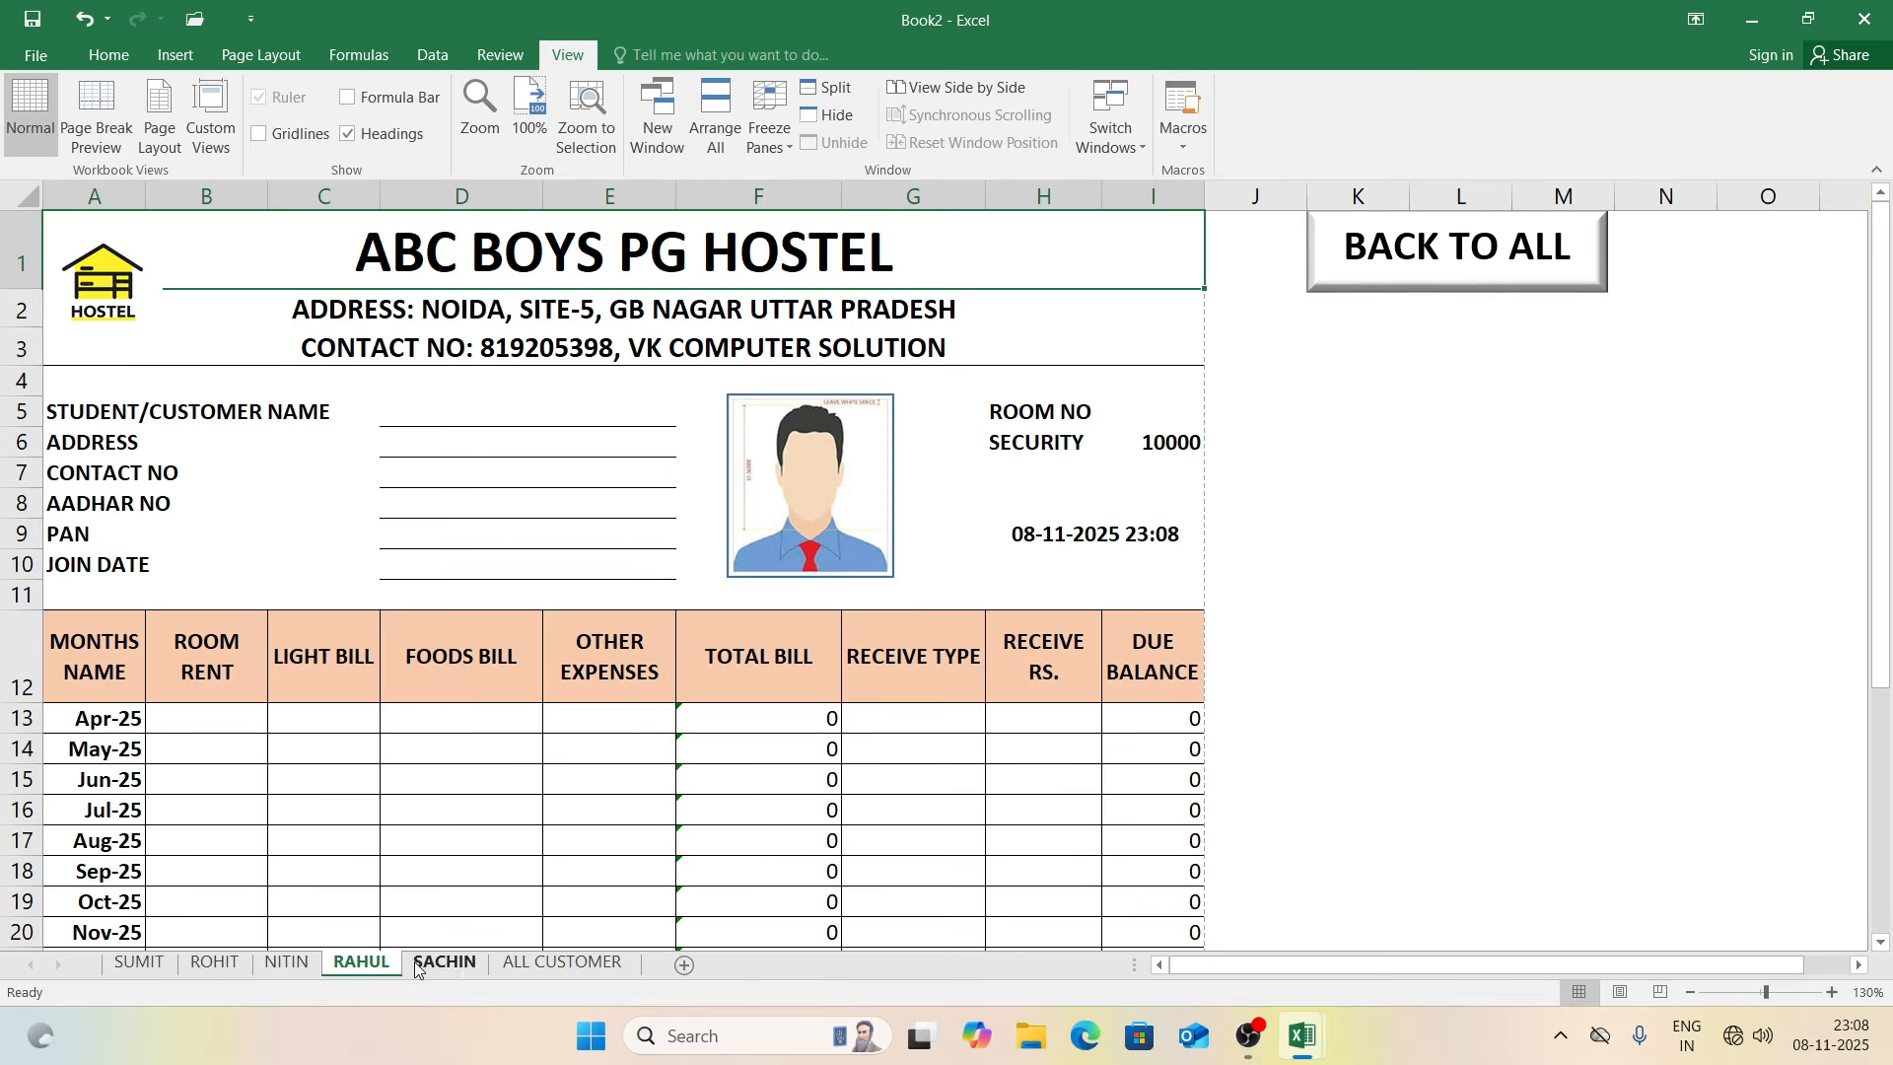
pyautogui.click(419, 968)
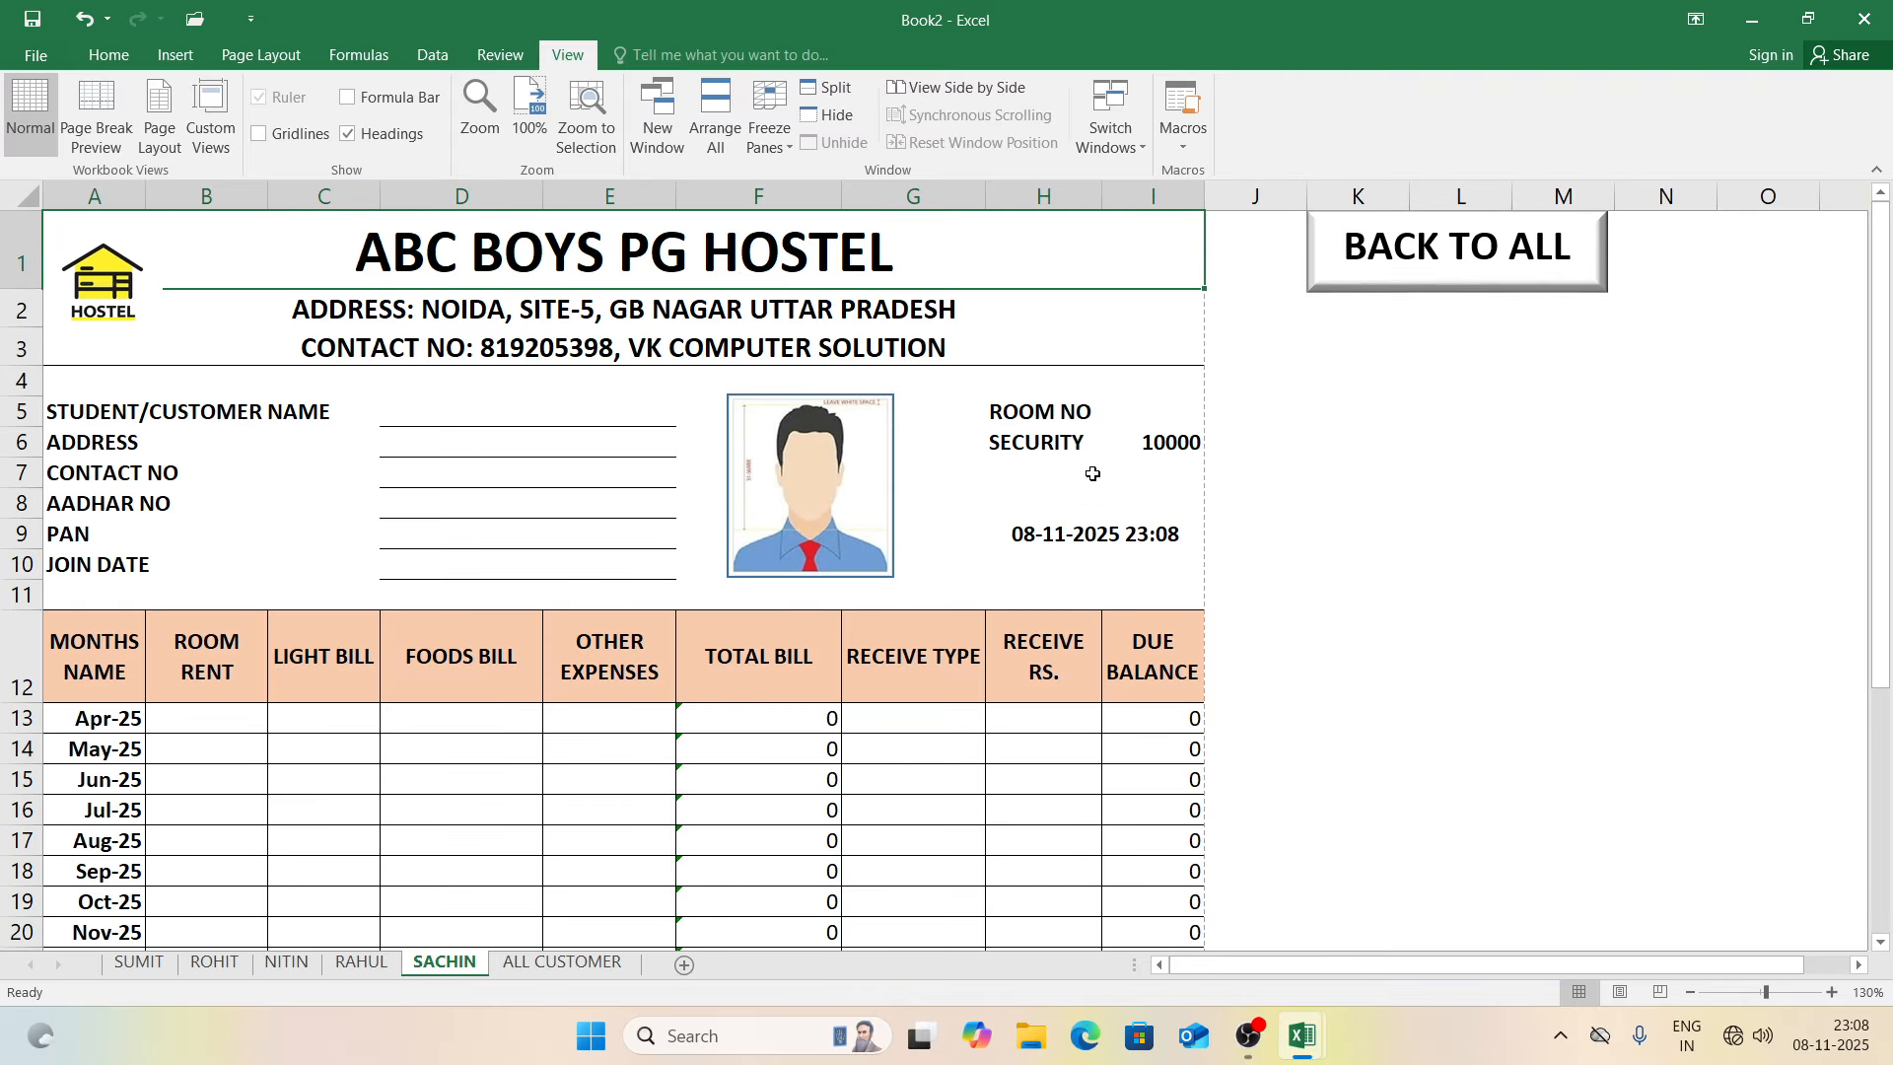
# Step: Enter security 15000 in I6, room 105 in I5 and customer name SACHIN in D5
pyautogui.click(1149, 449)
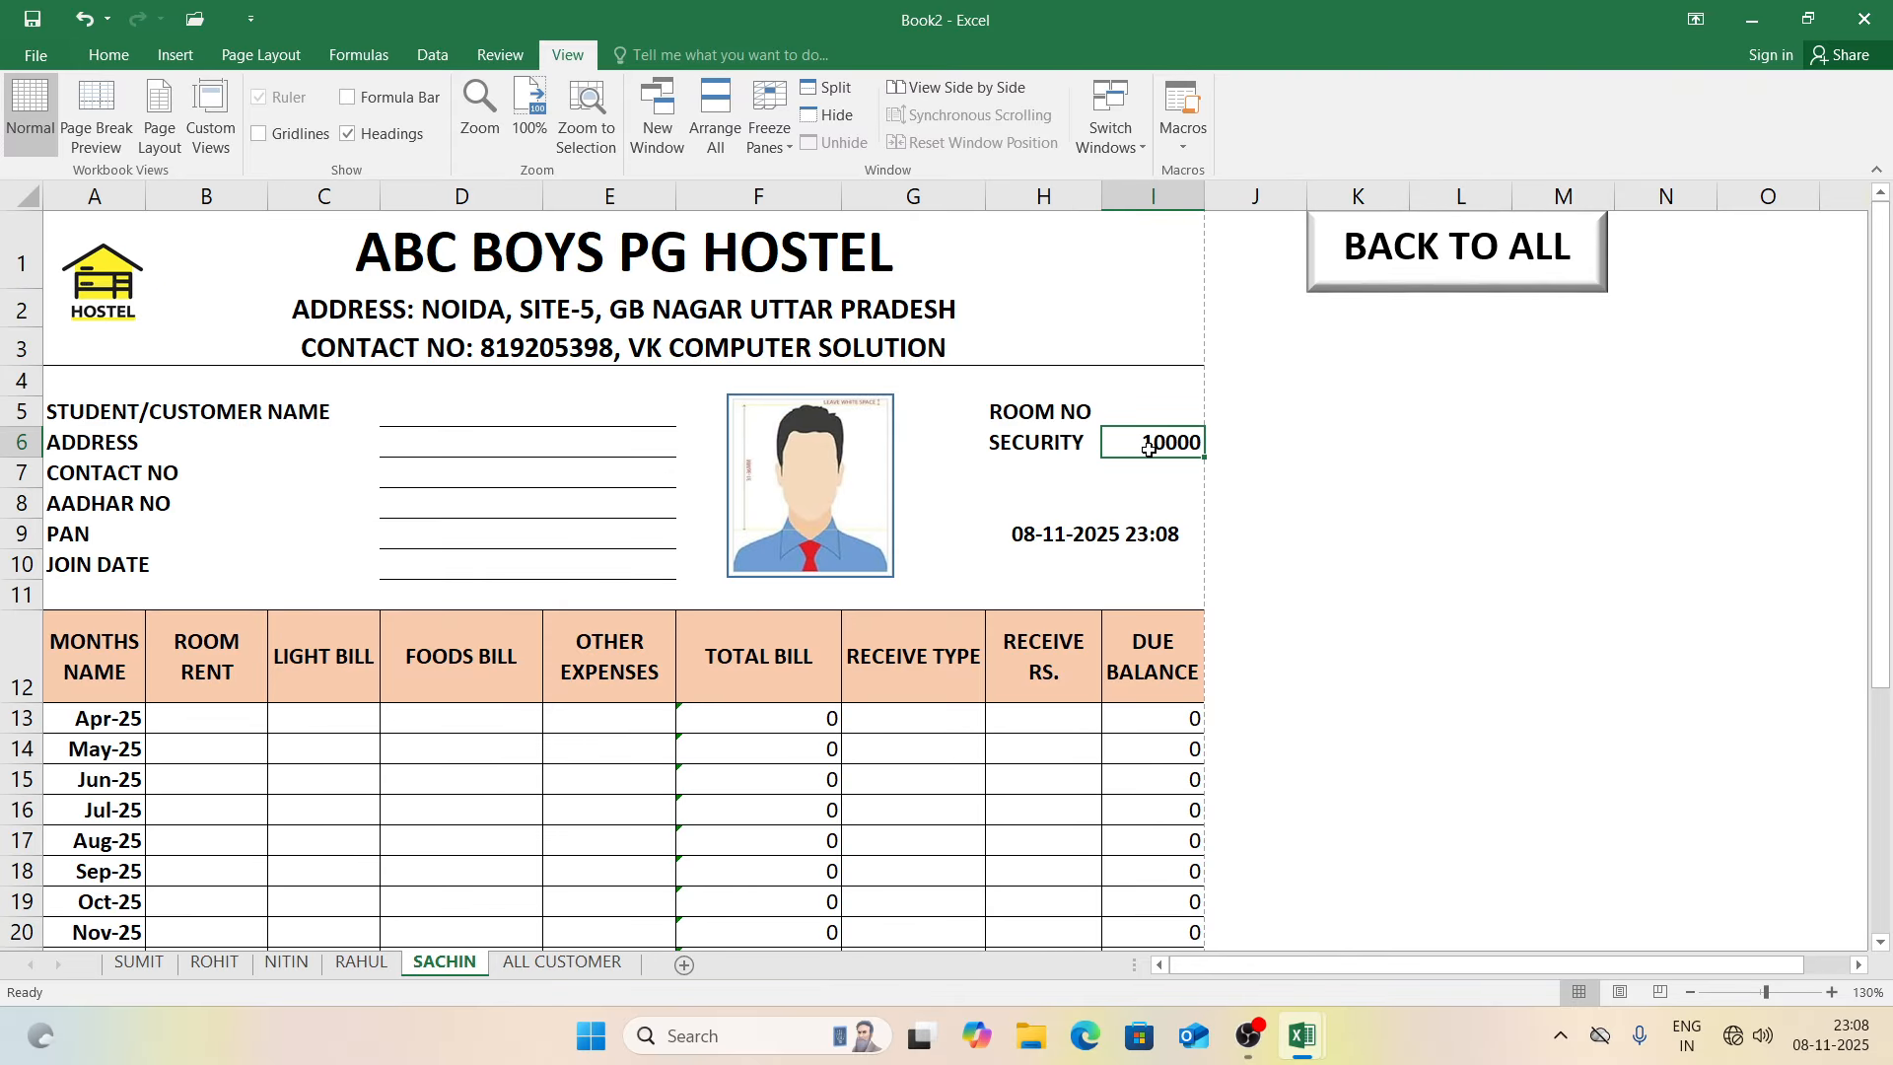
pyautogui.write('15000')
pyautogui.press('Return')
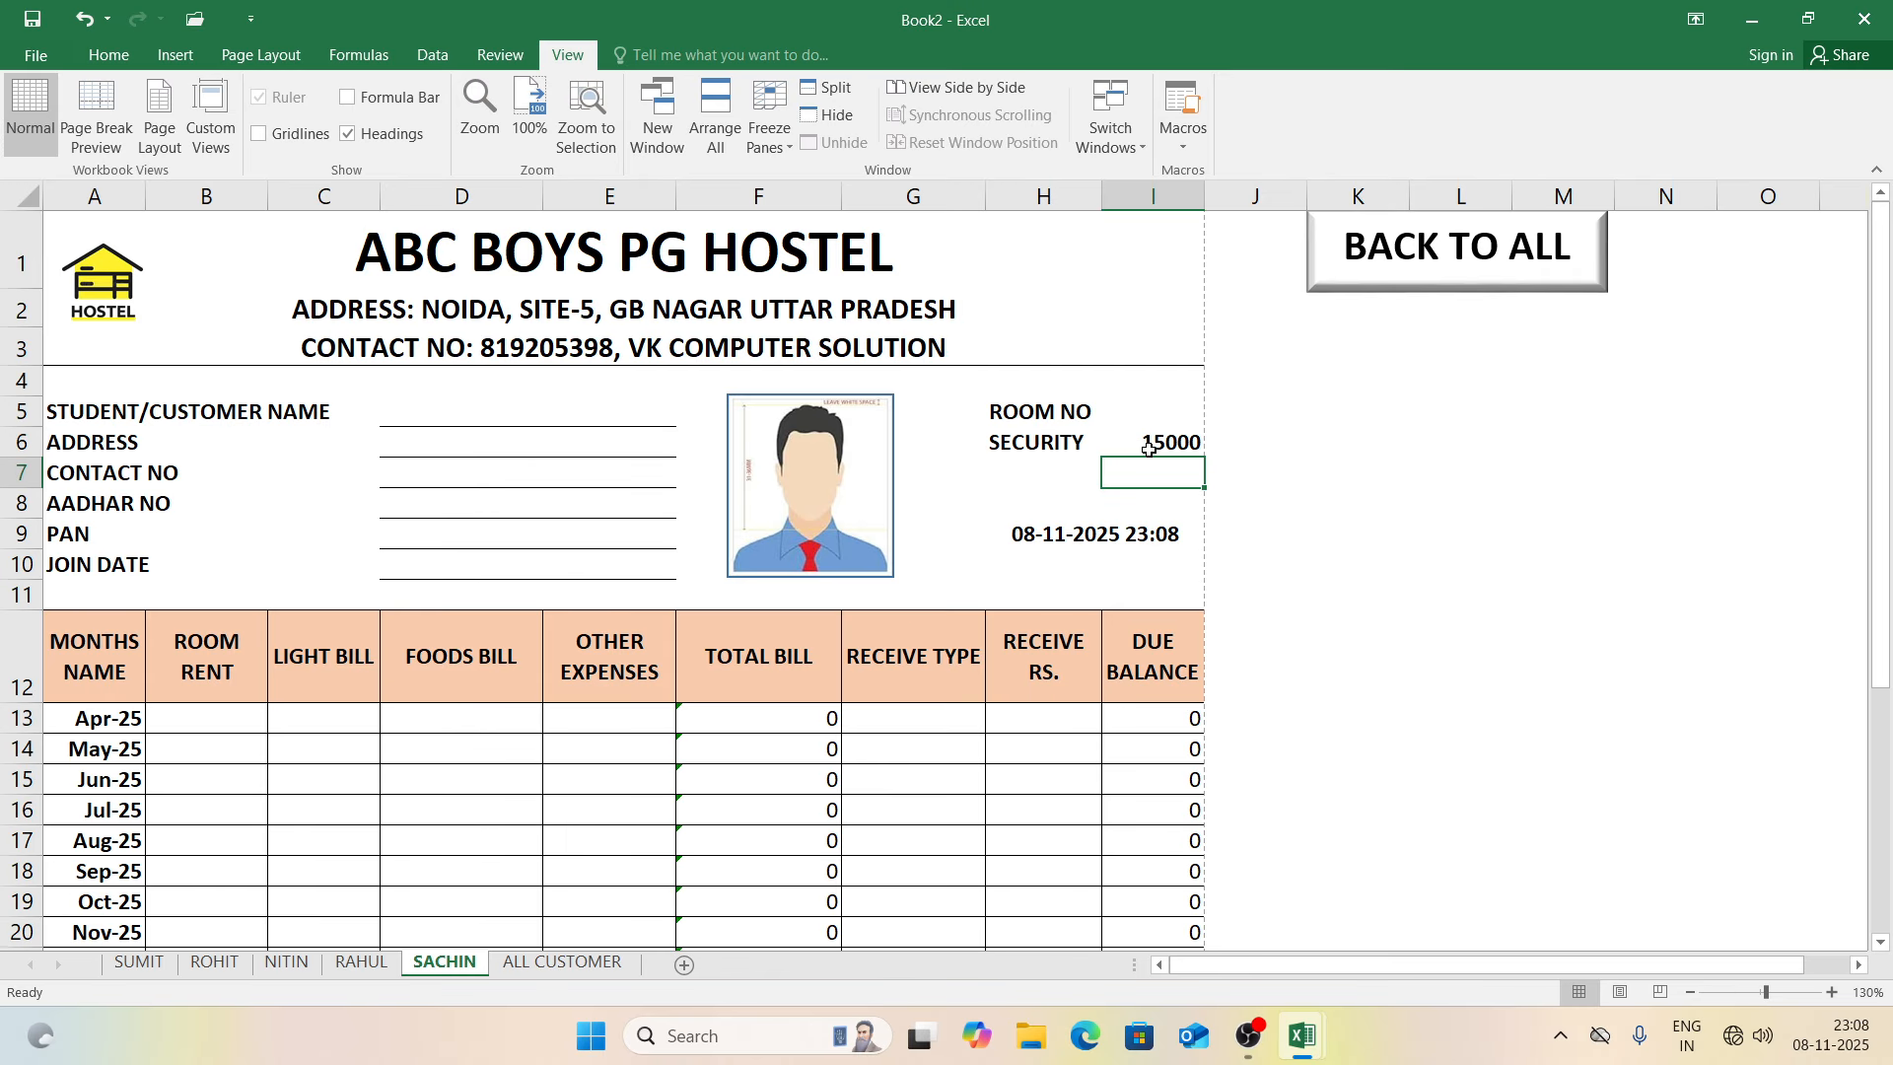
pyautogui.click(1133, 410)
pyautogui.write('105')
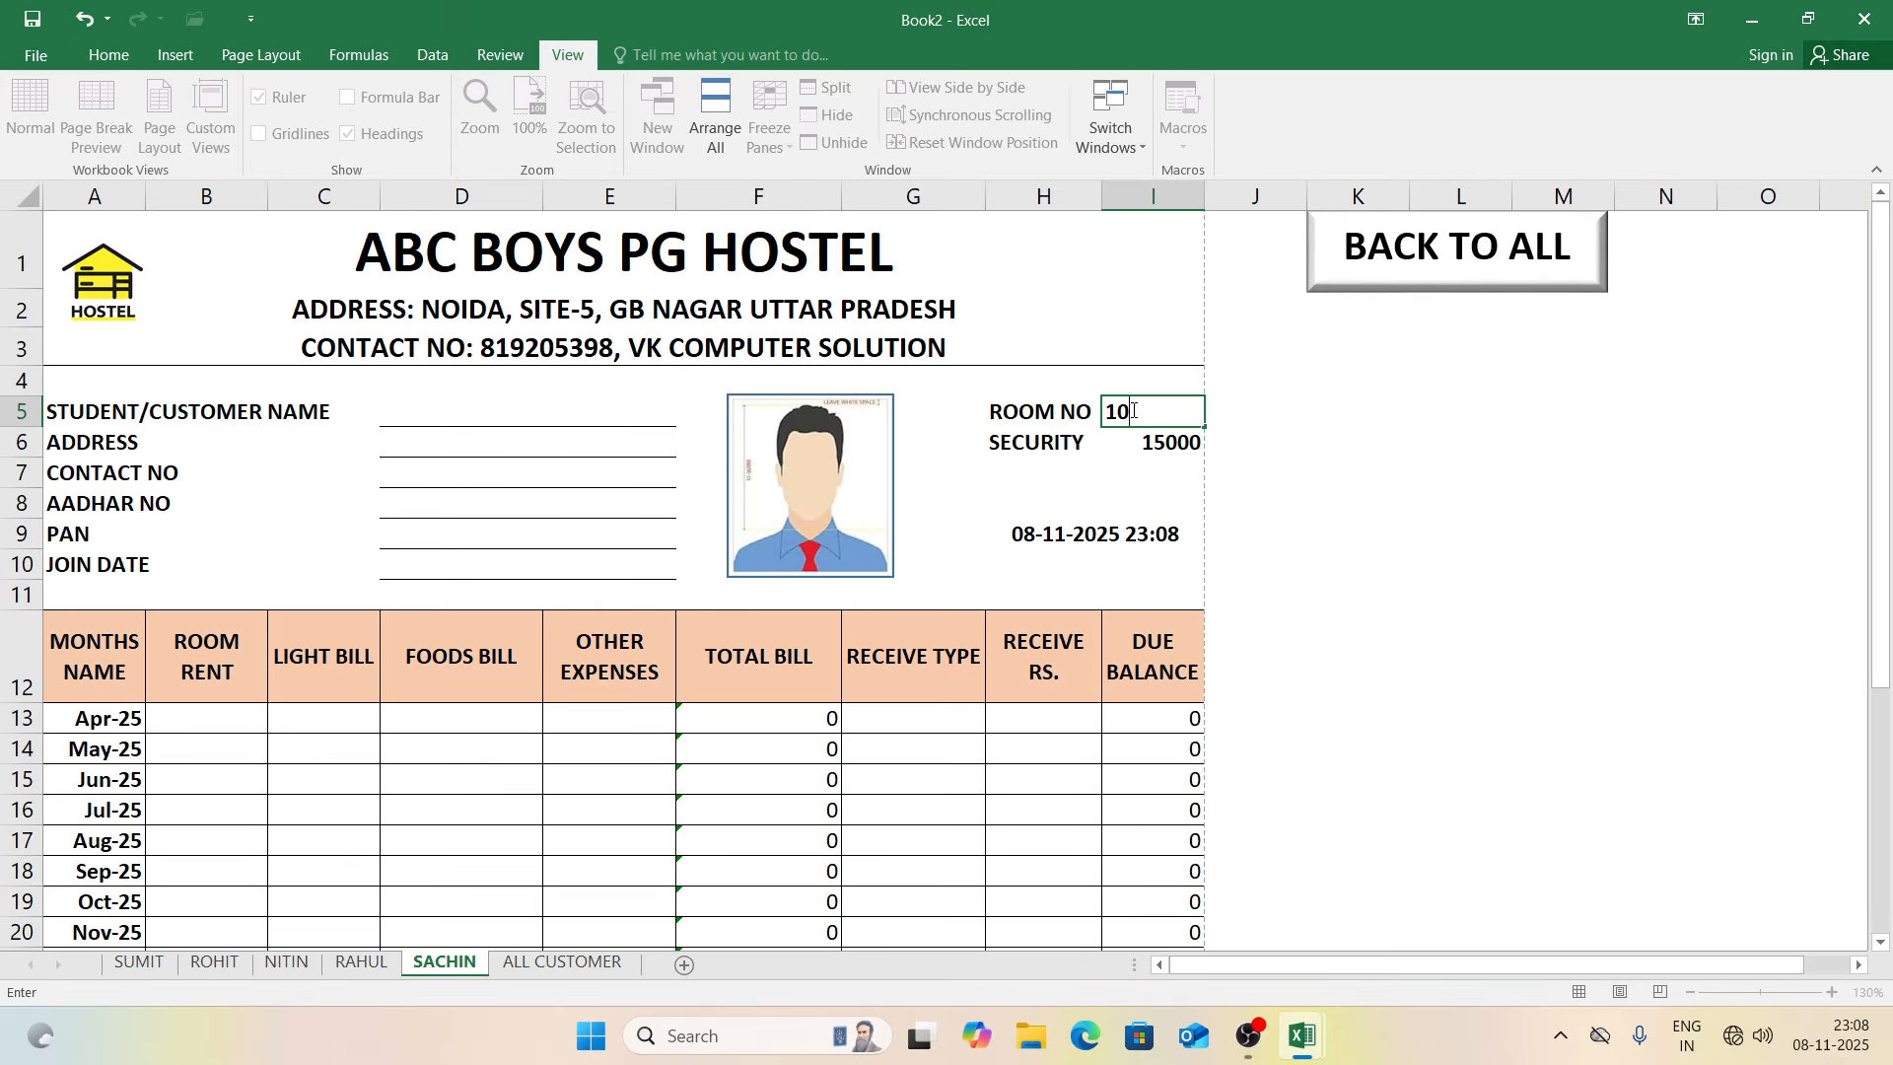
pyautogui.click(580, 431)
pyautogui.click(555, 418)
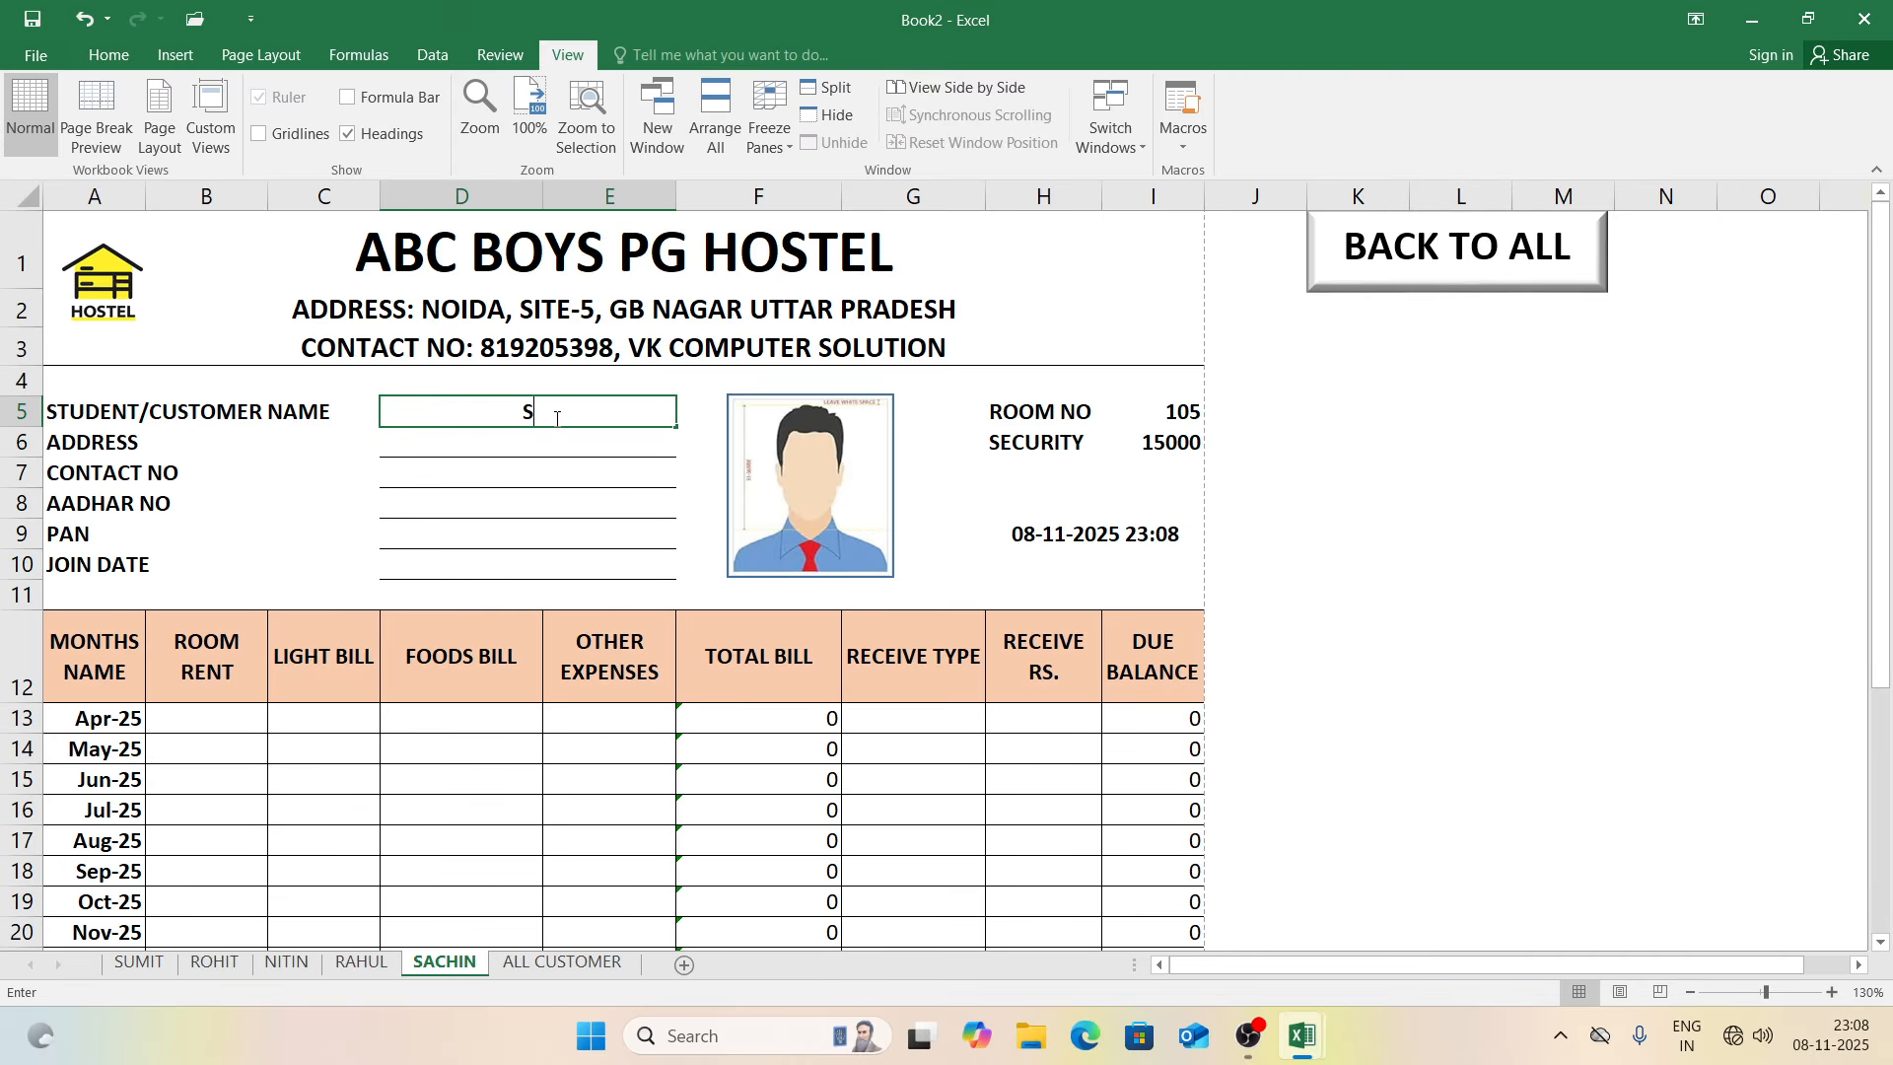
pyautogui.write('SACHIN')
pyautogui.press('Return')
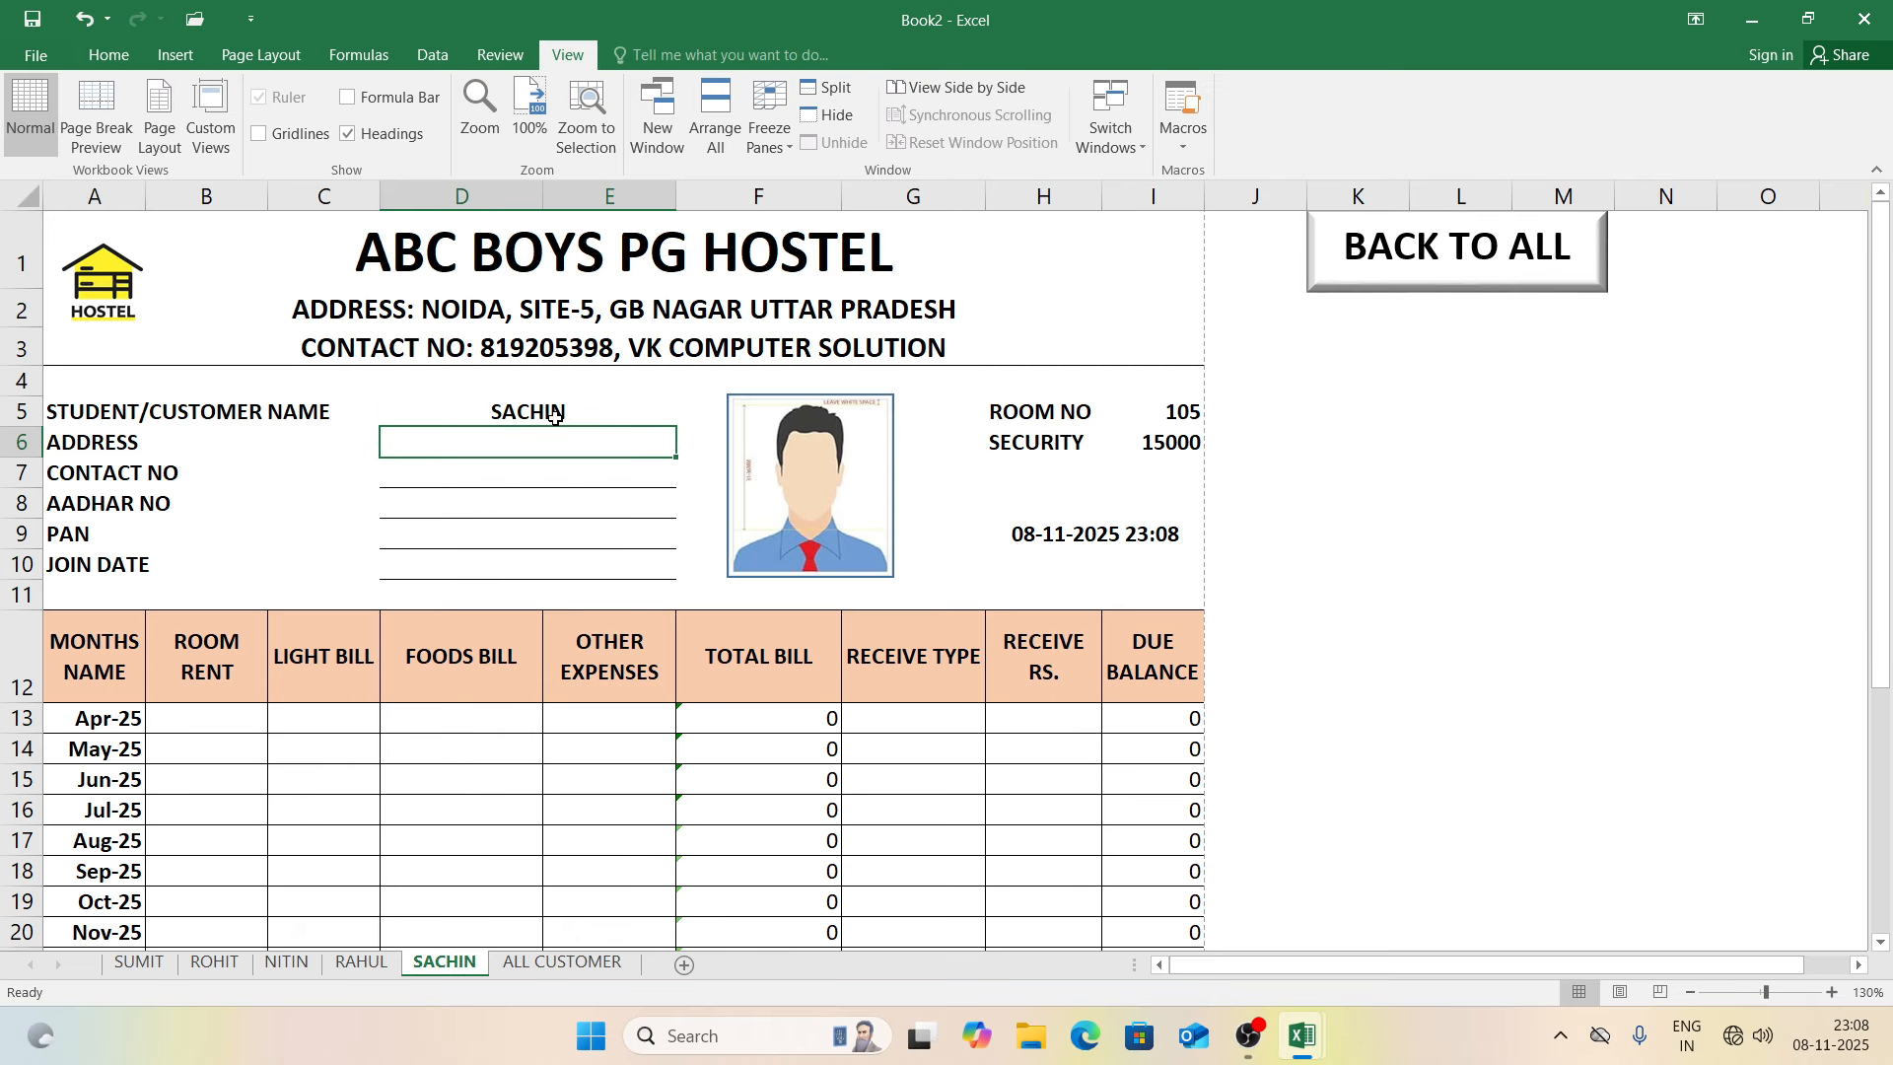
# Step: From the ALL CUSTOMER index, hyperlink cell C11 to the SACHIN sheet
pyautogui.click(1384, 270)
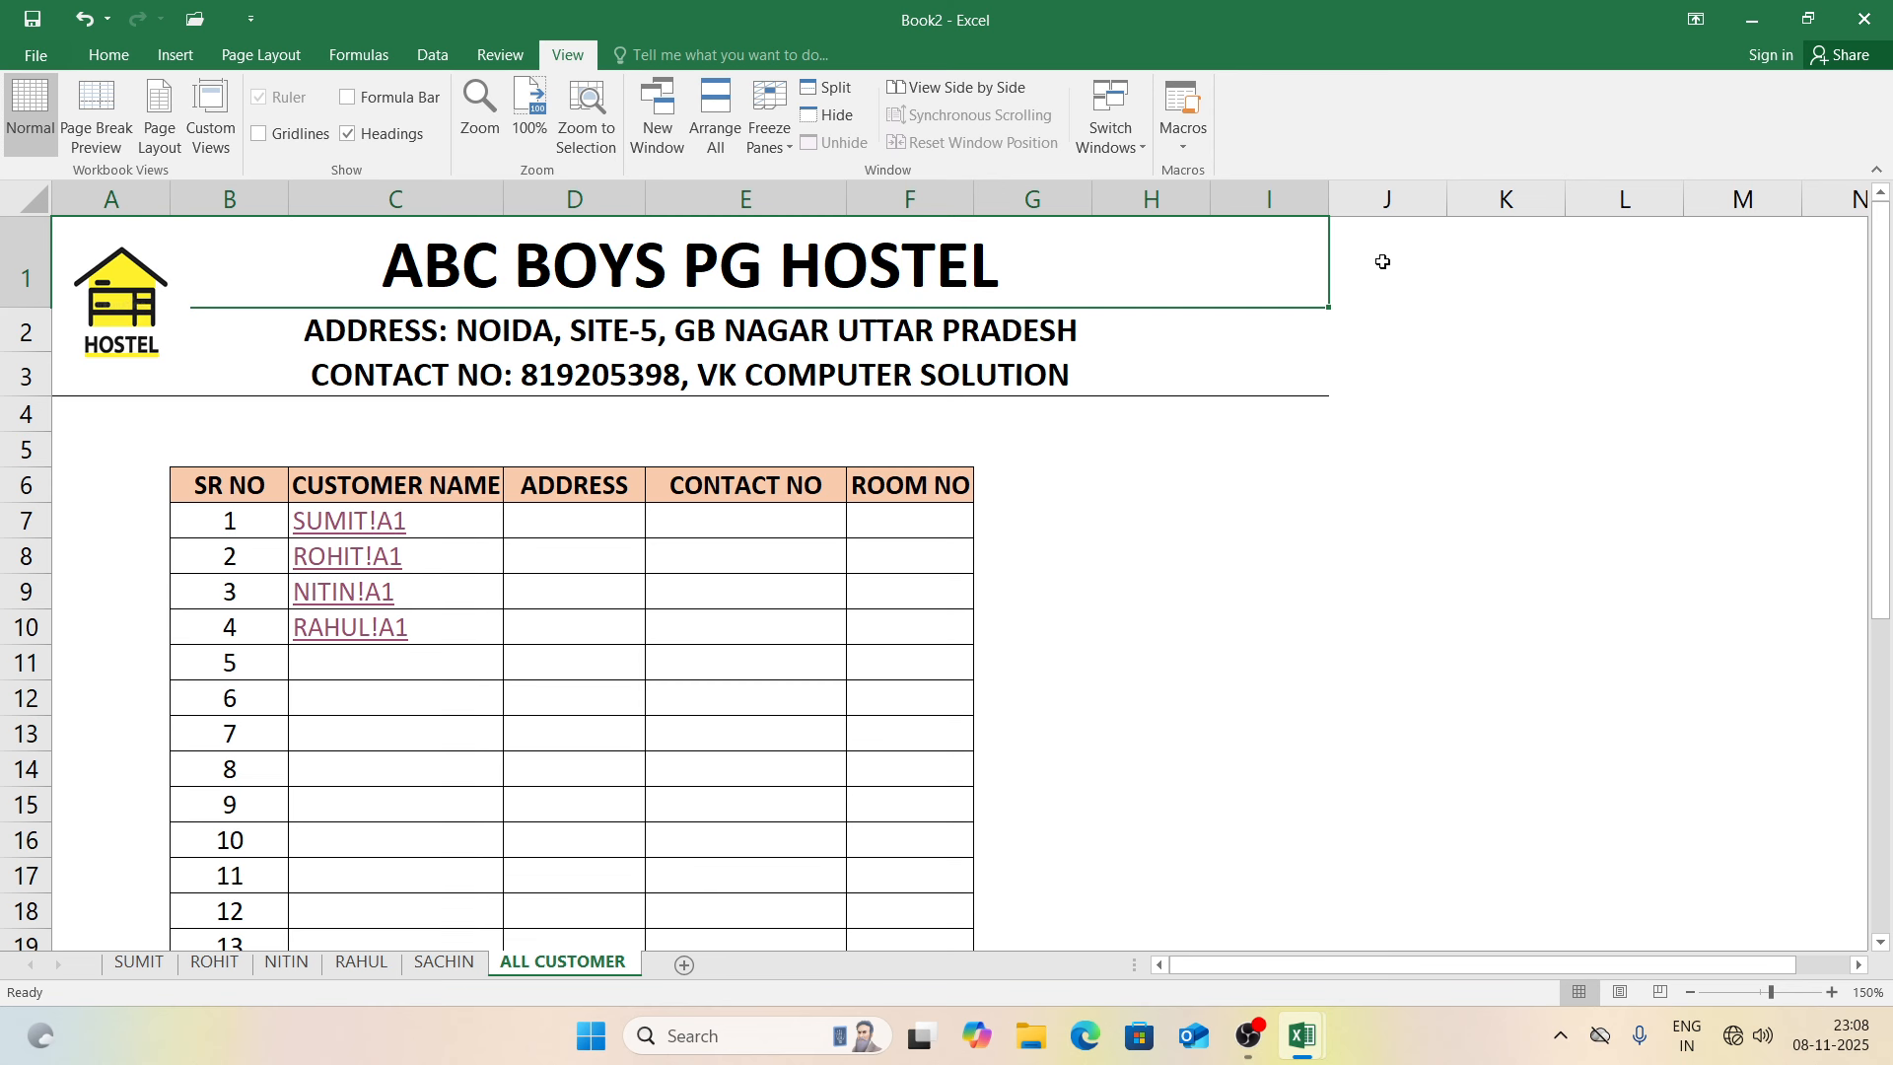
pyautogui.click(1412, 408)
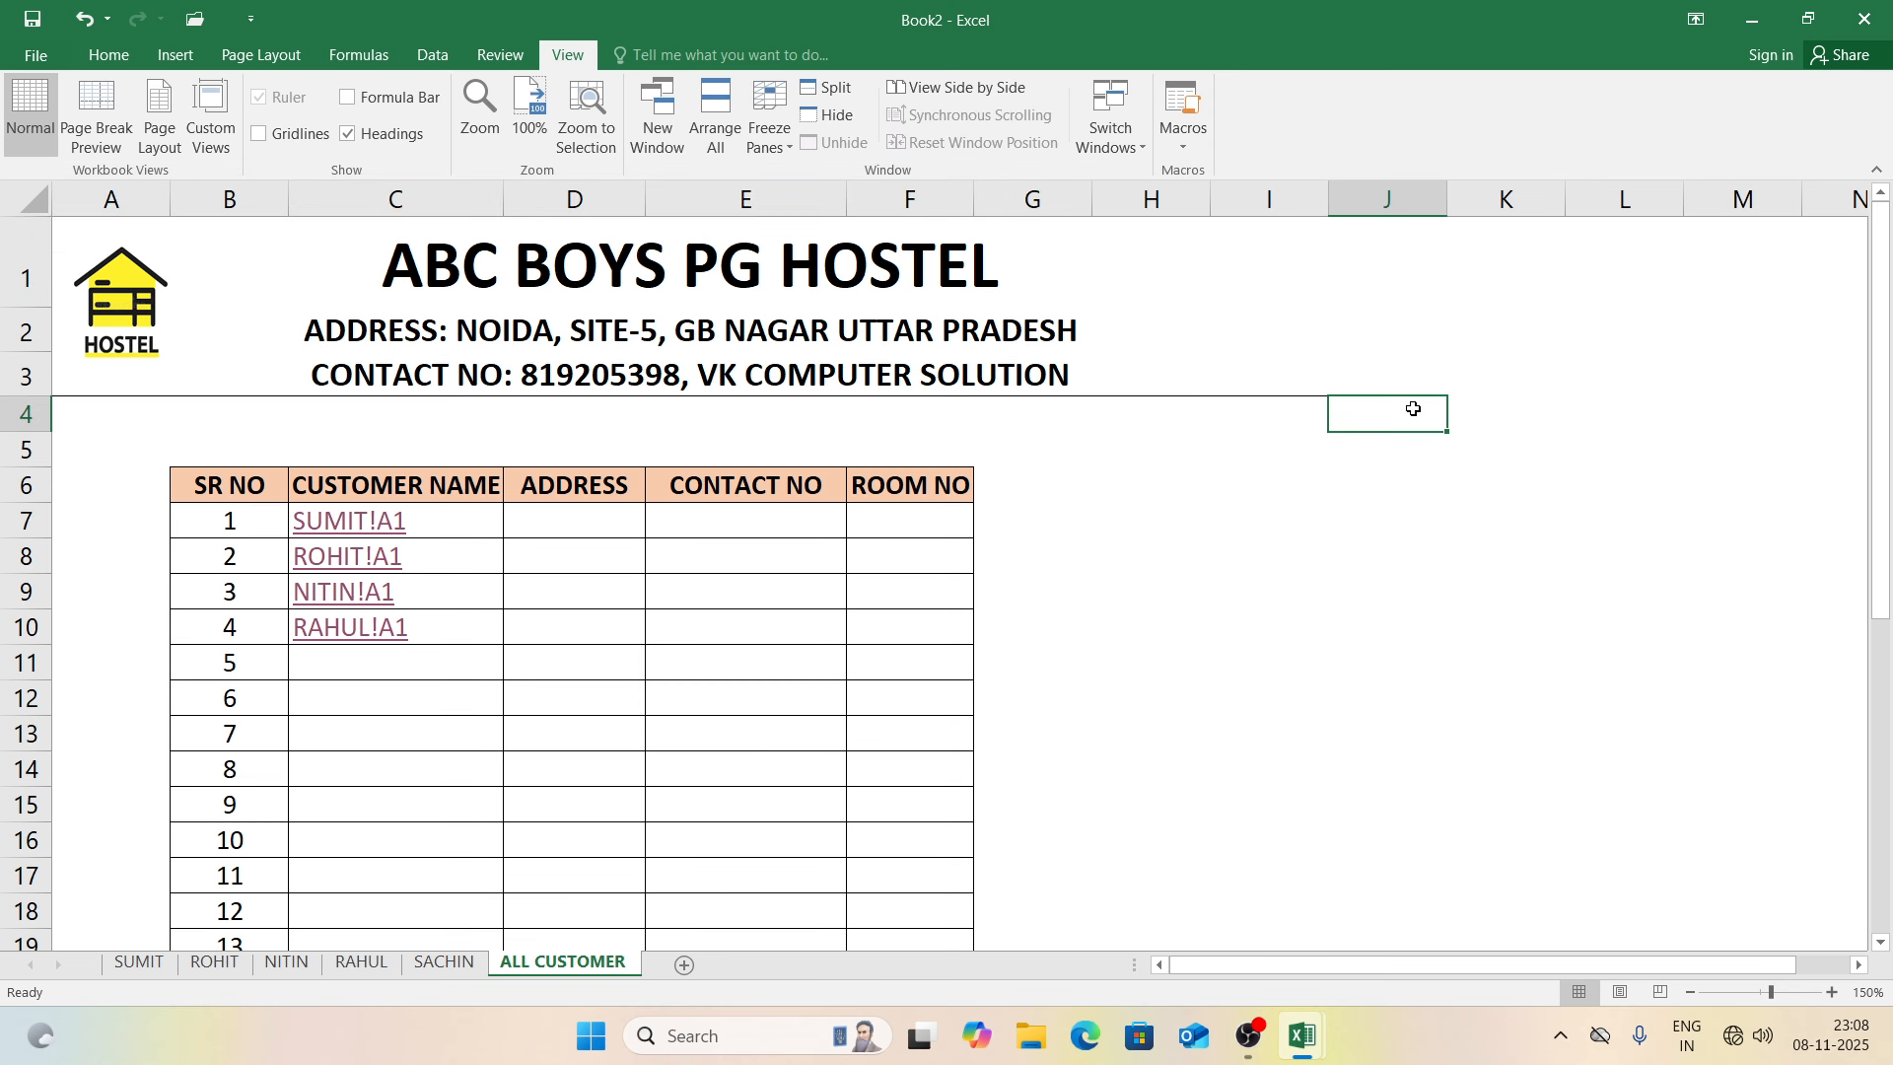
pyautogui.click(341, 683)
pyautogui.hotkey('ctrl', 'k')
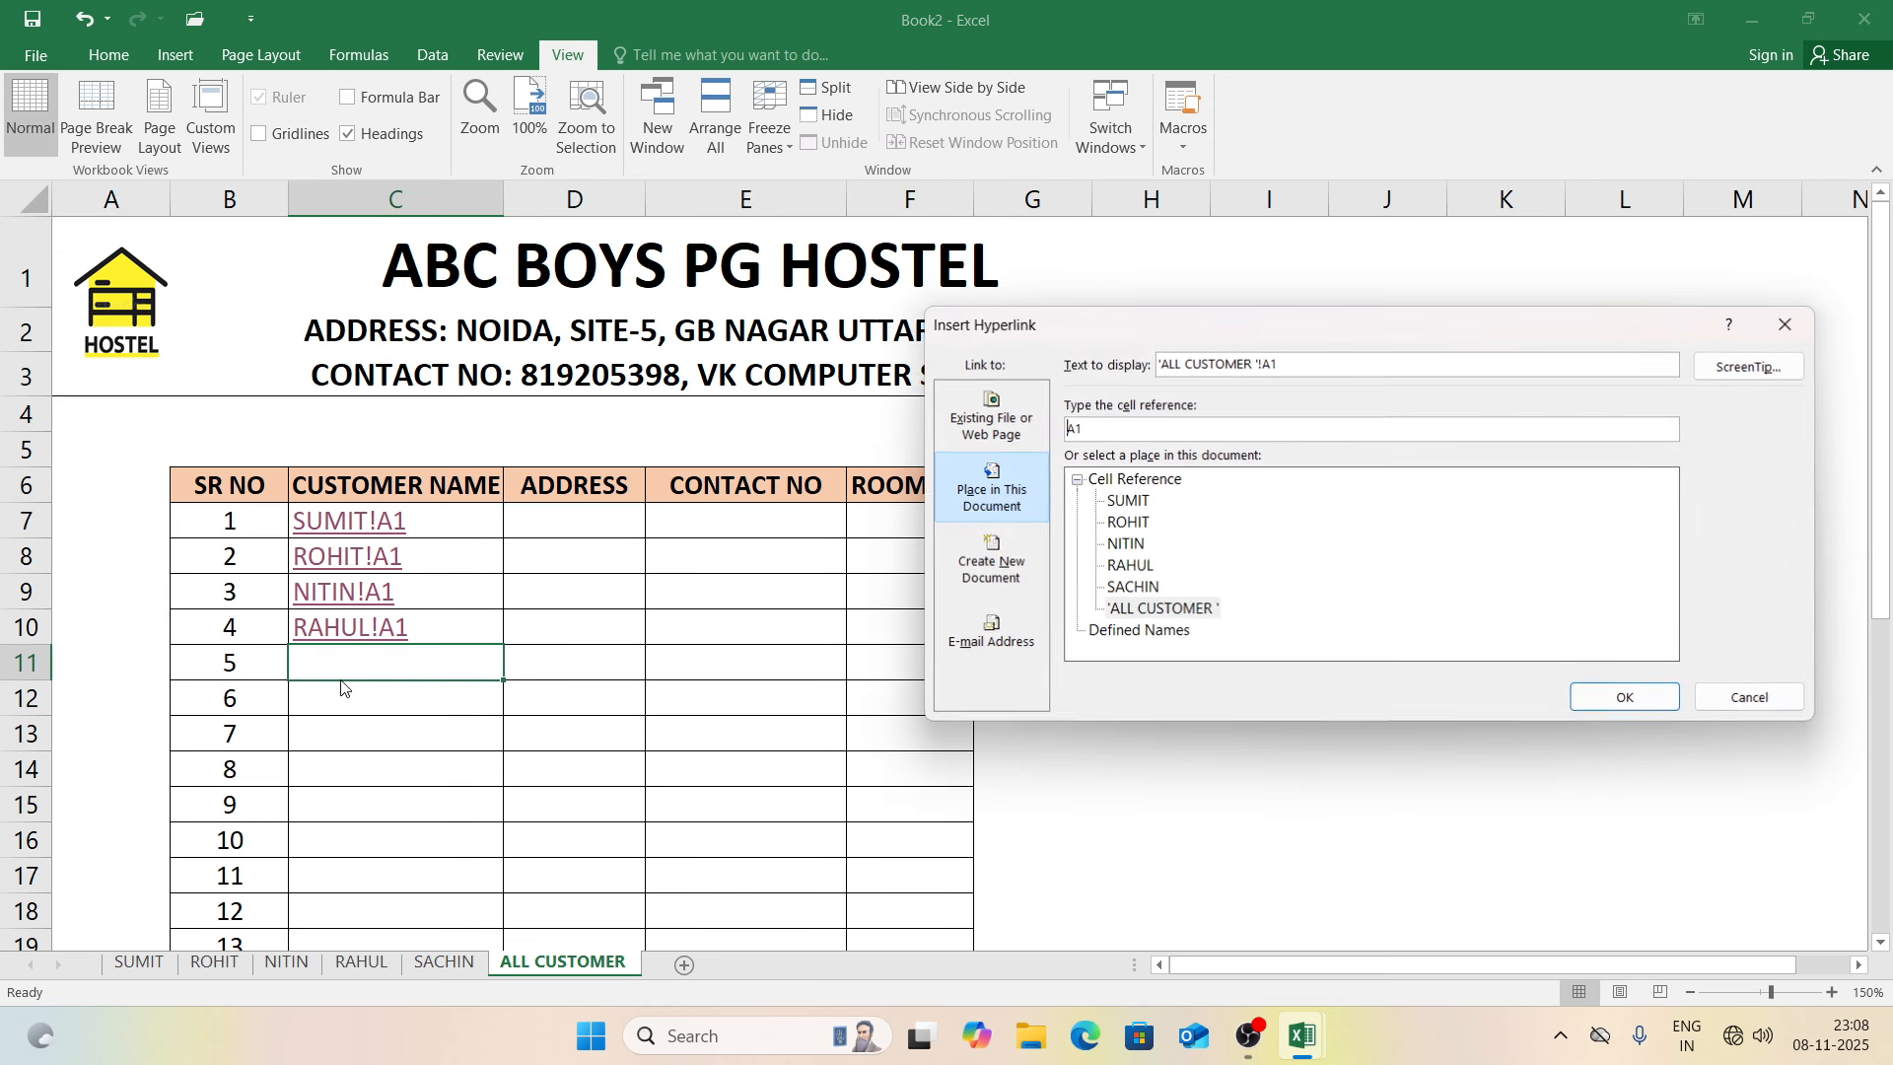
pyautogui.click(1139, 589)
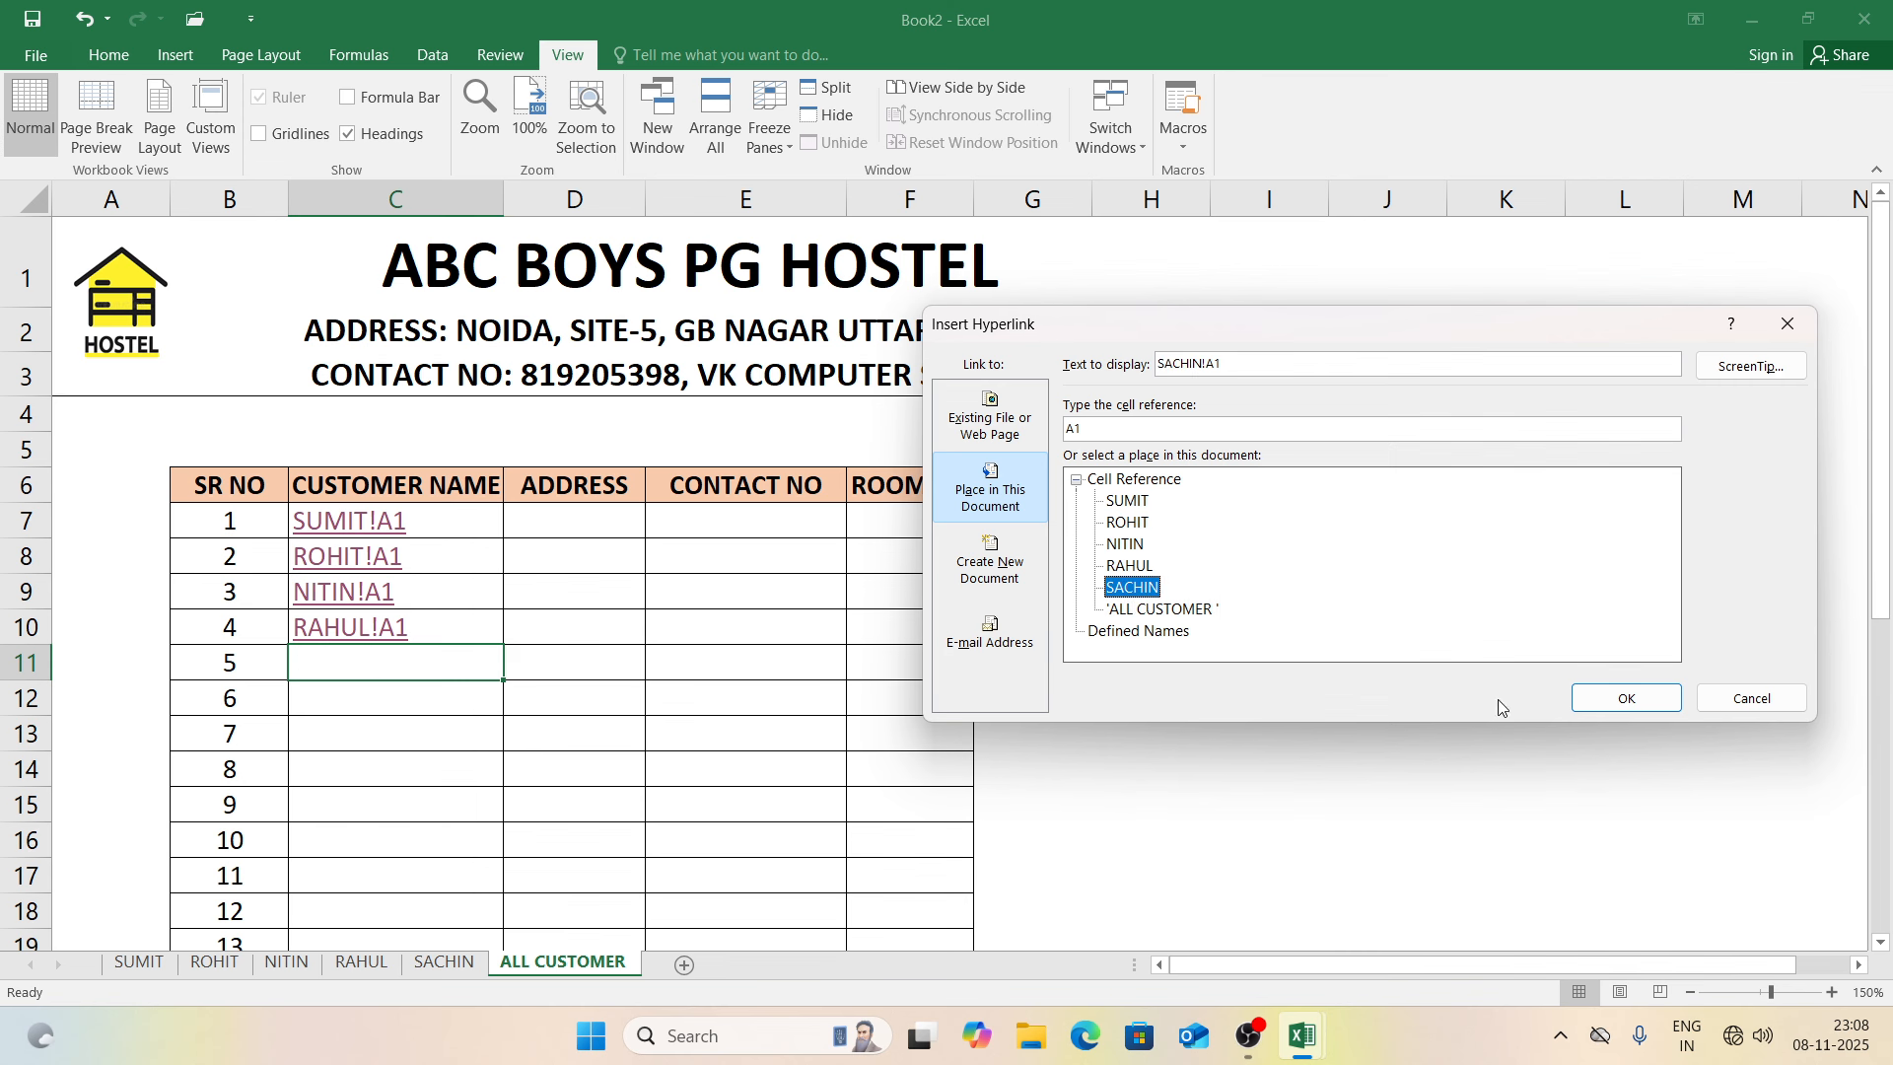
pyautogui.click(1627, 698)
# Step: Follow the new SACHIN link and check his bill in print preview
pyautogui.click(1446, 690)
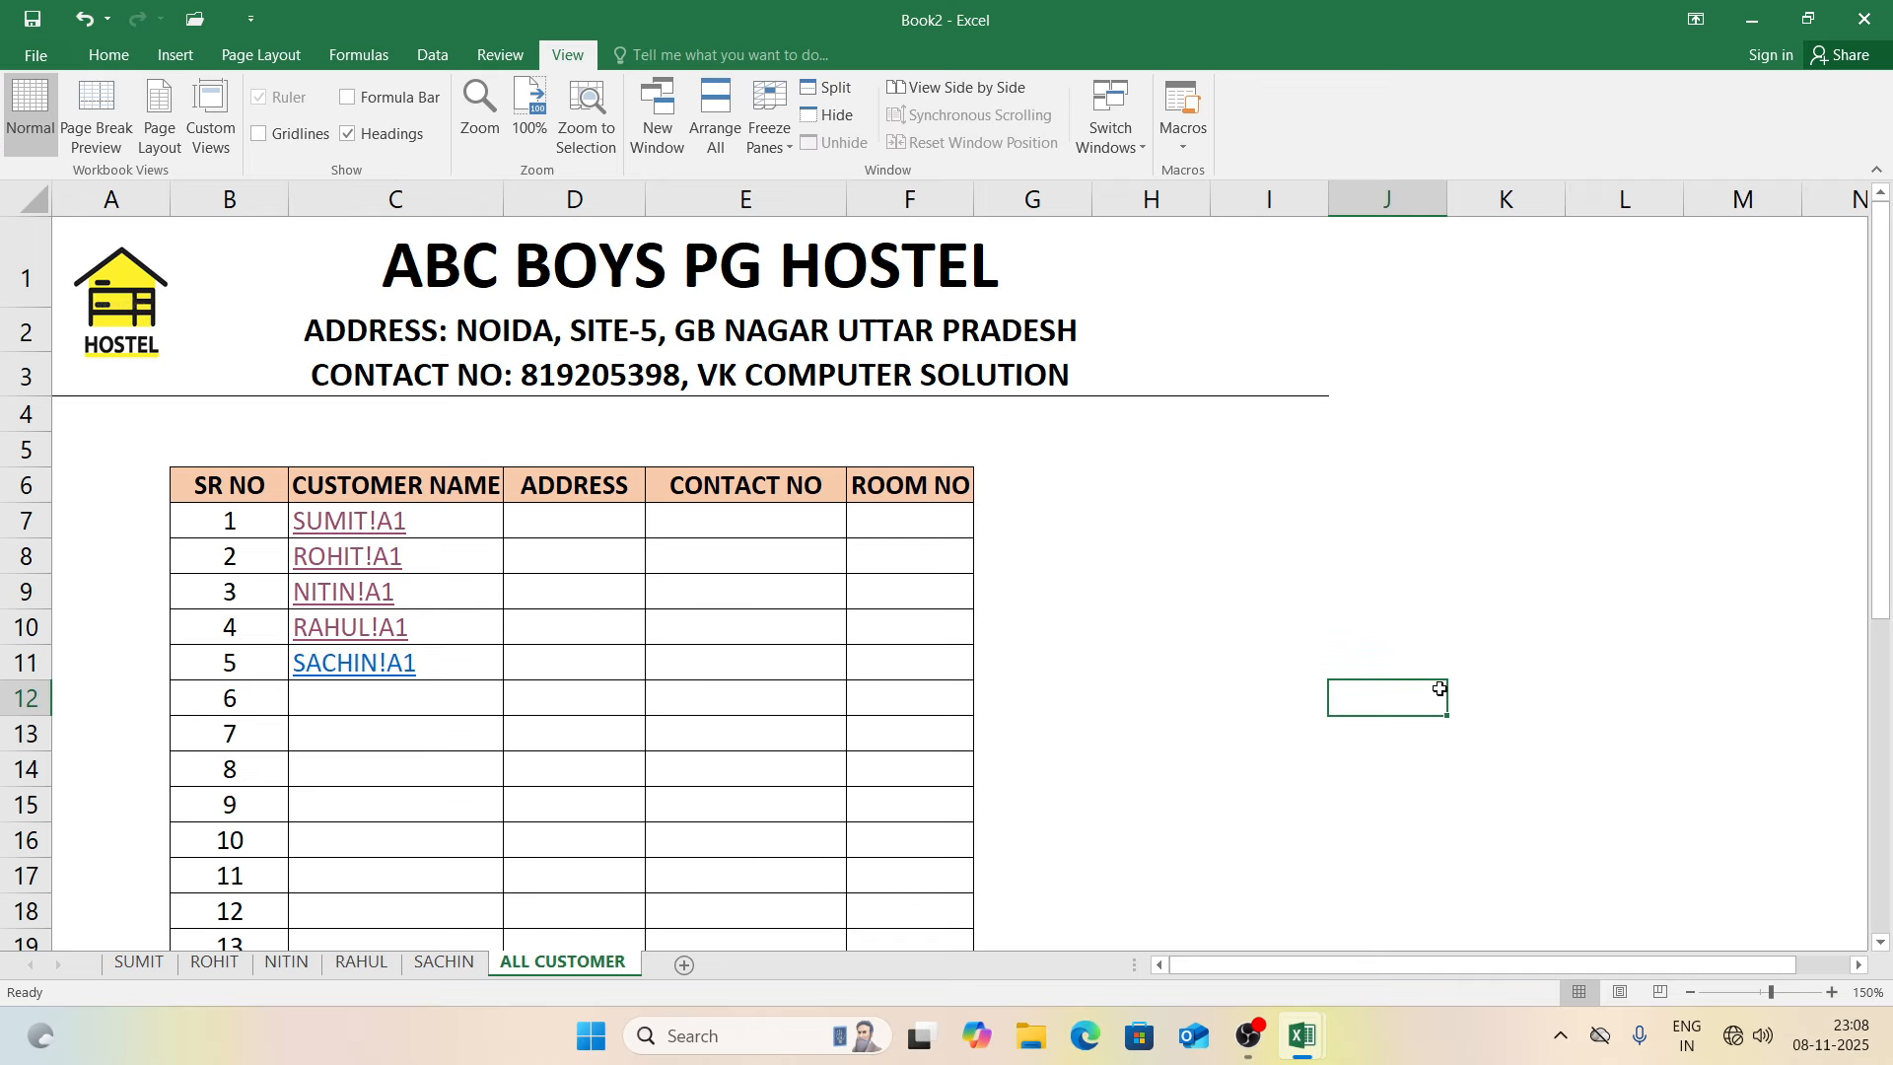
pyautogui.click(362, 675)
pyautogui.click(361, 675)
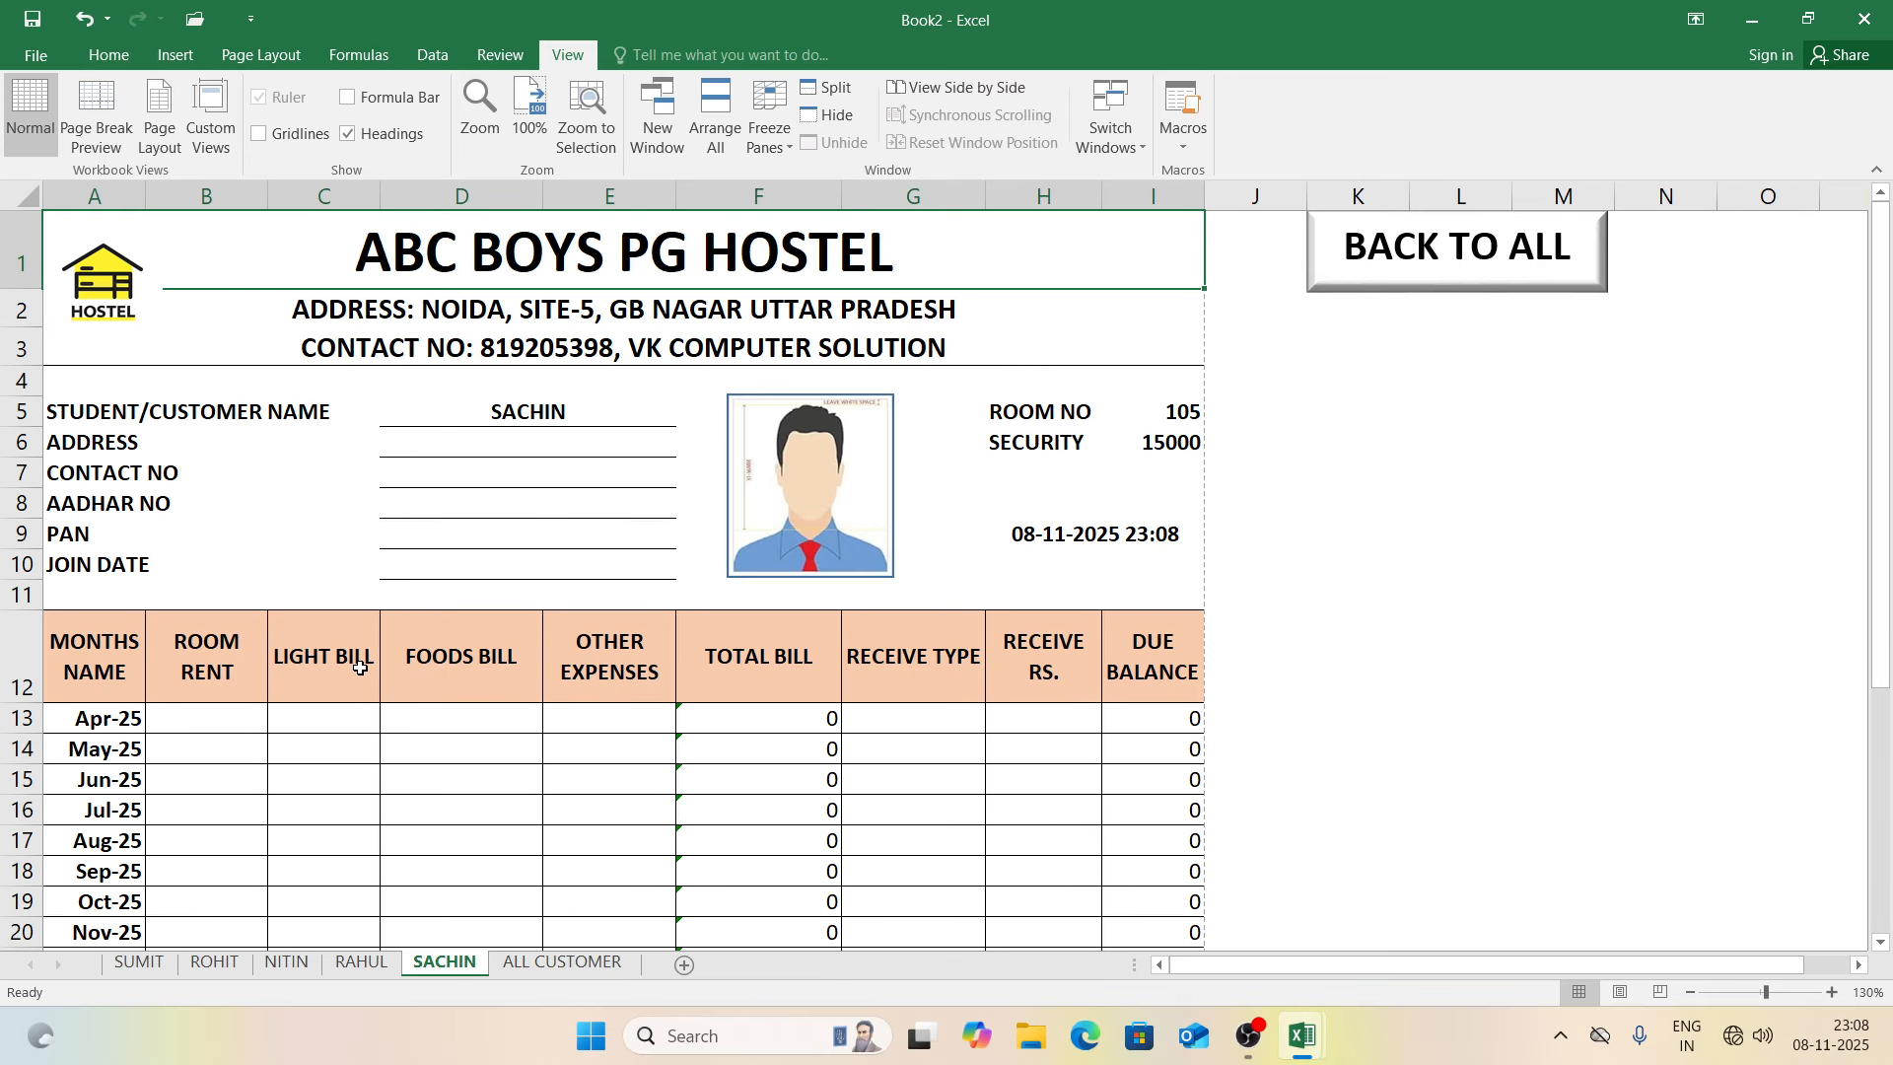
pyautogui.hotkey('ctrl', 'p')
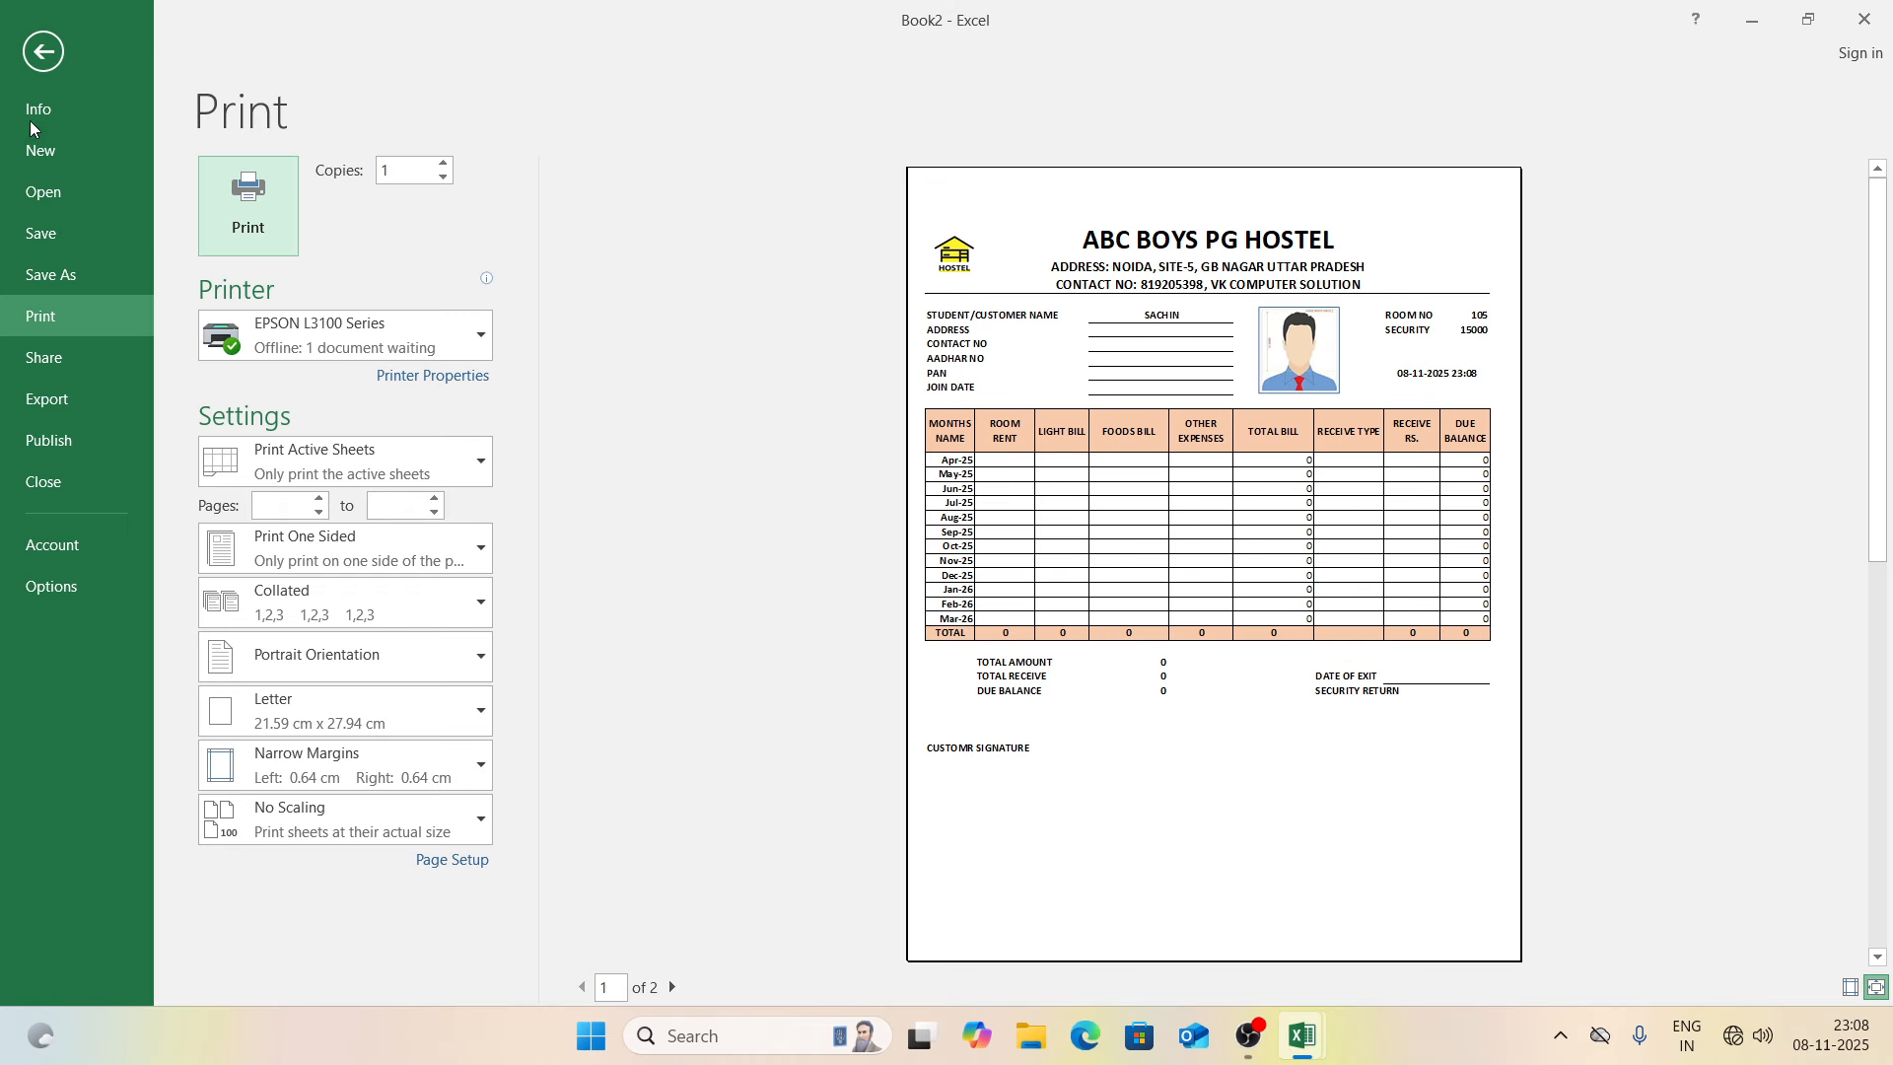
pyautogui.click(41, 54)
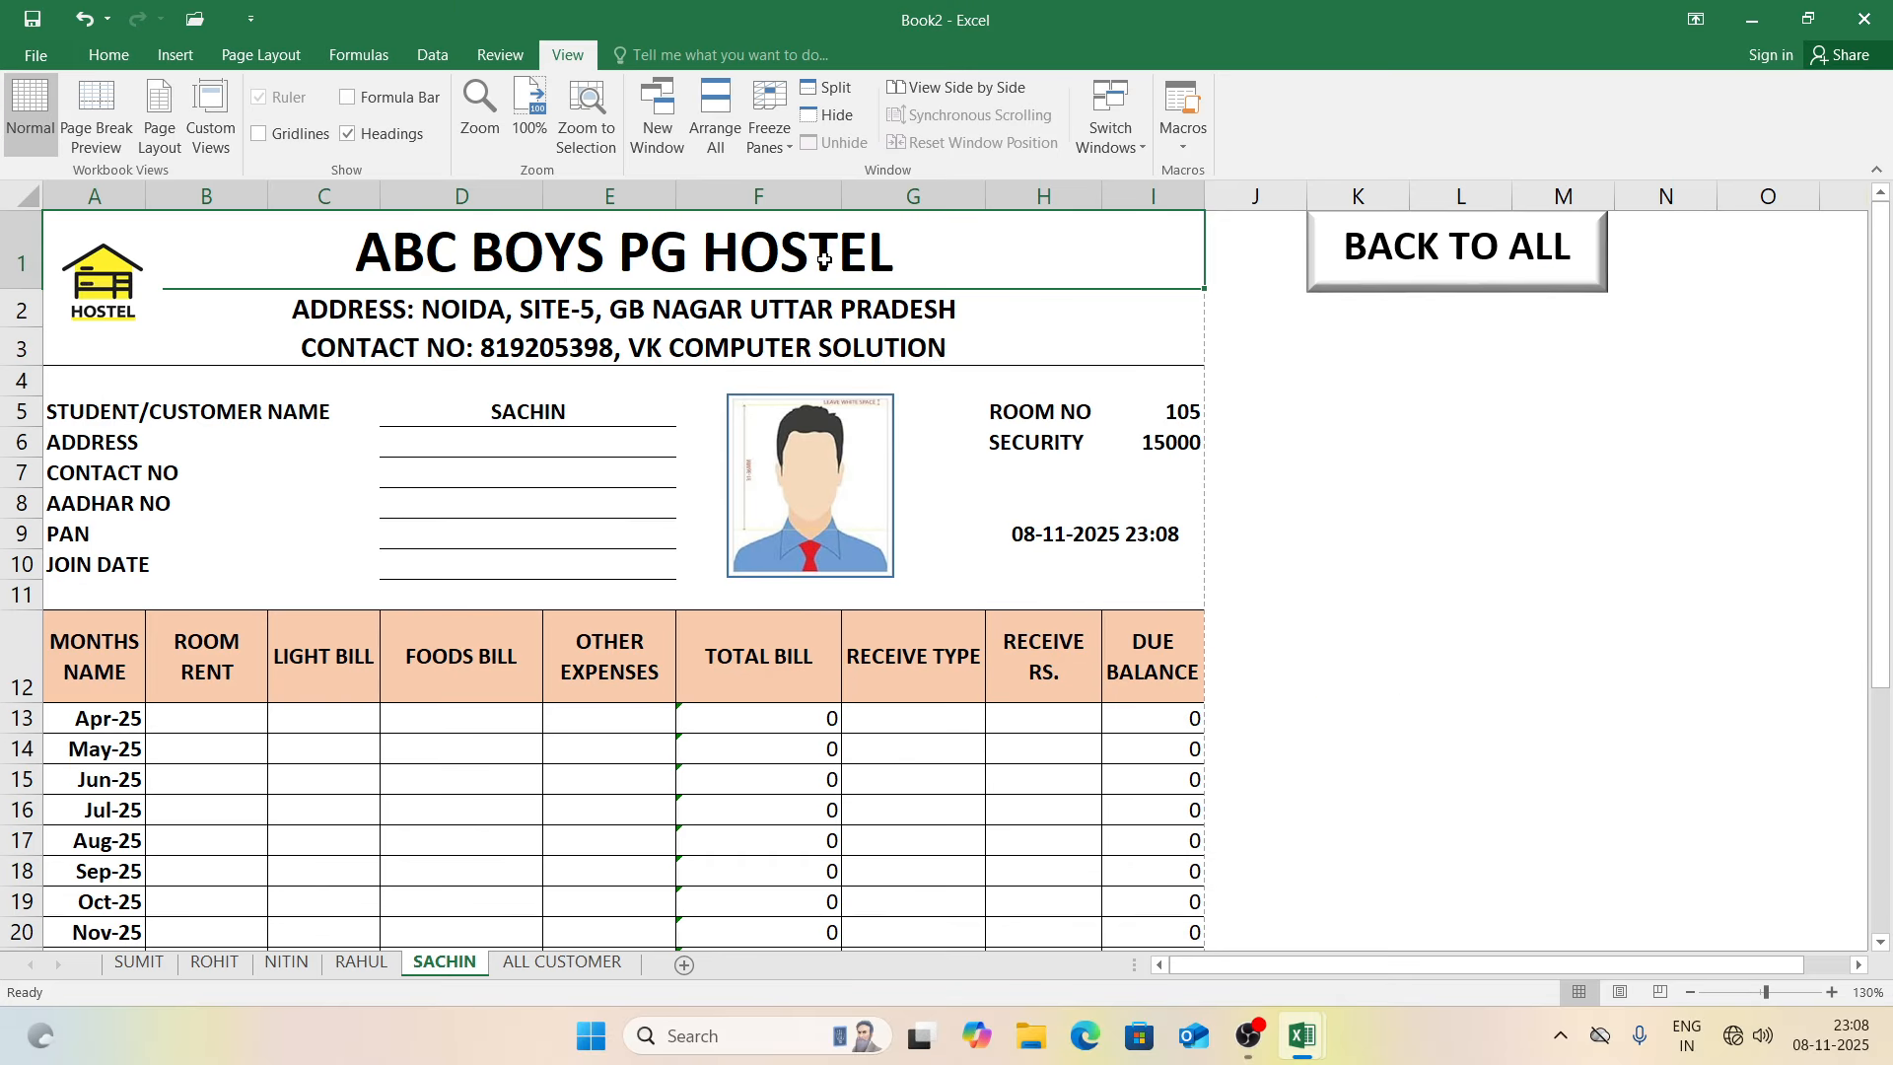